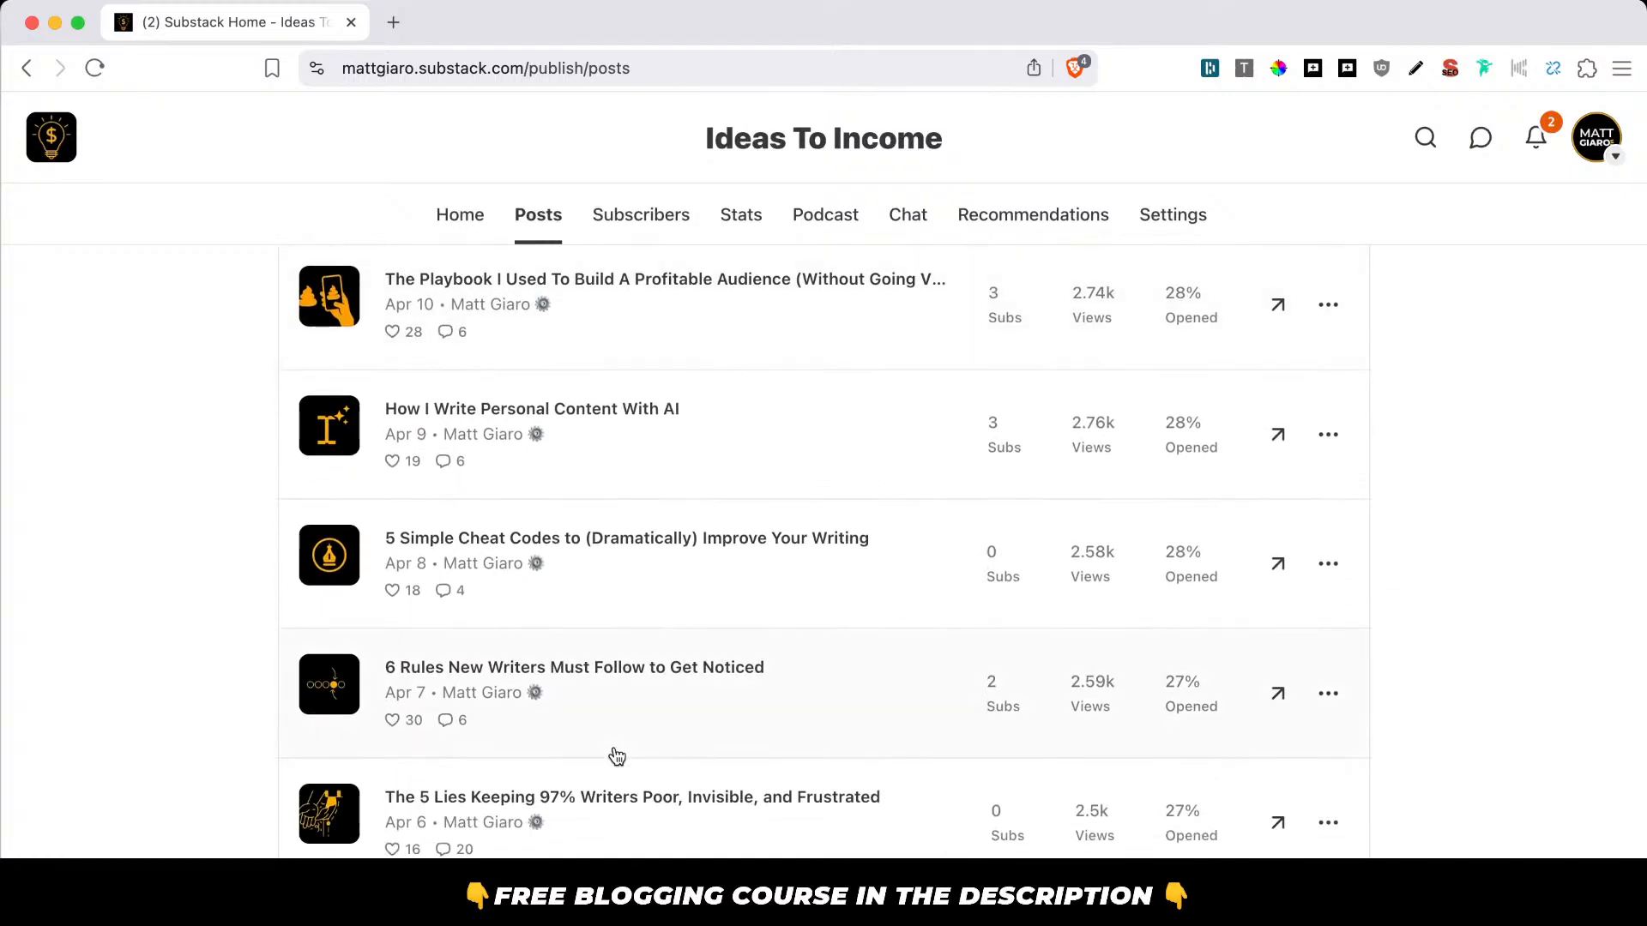
Open the photo IMG_4503.HEIC from the Downloads folder, view it, and close it to return to the Substack posts page.
scroll(617, 756, "up", 20)
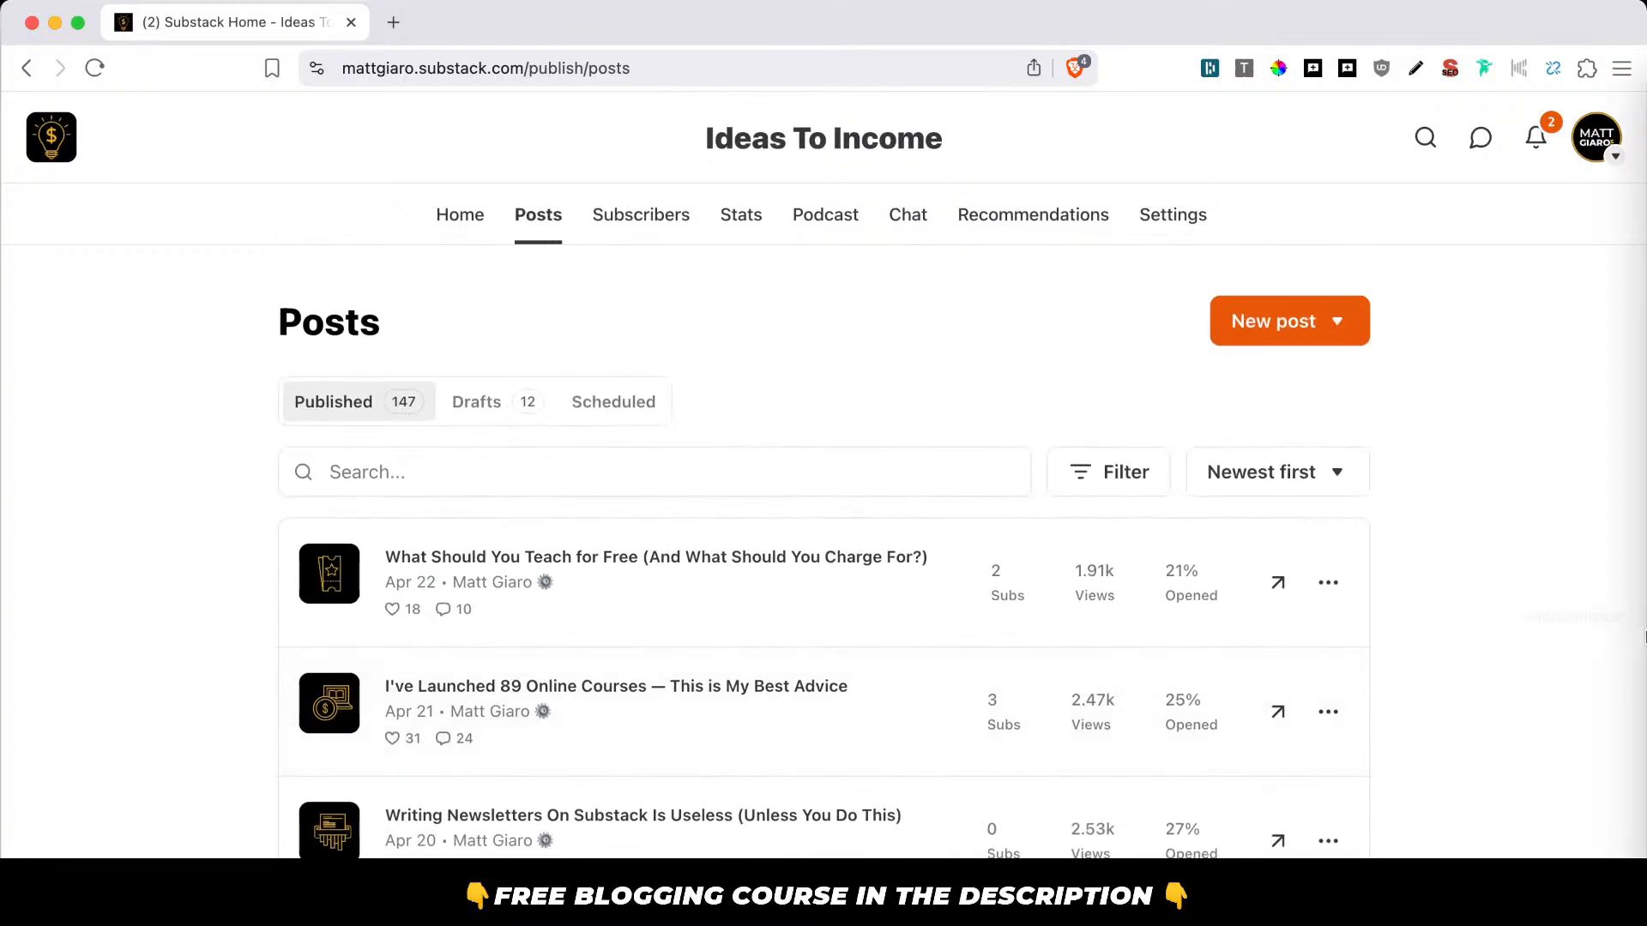
mouse_move(1609, 845)
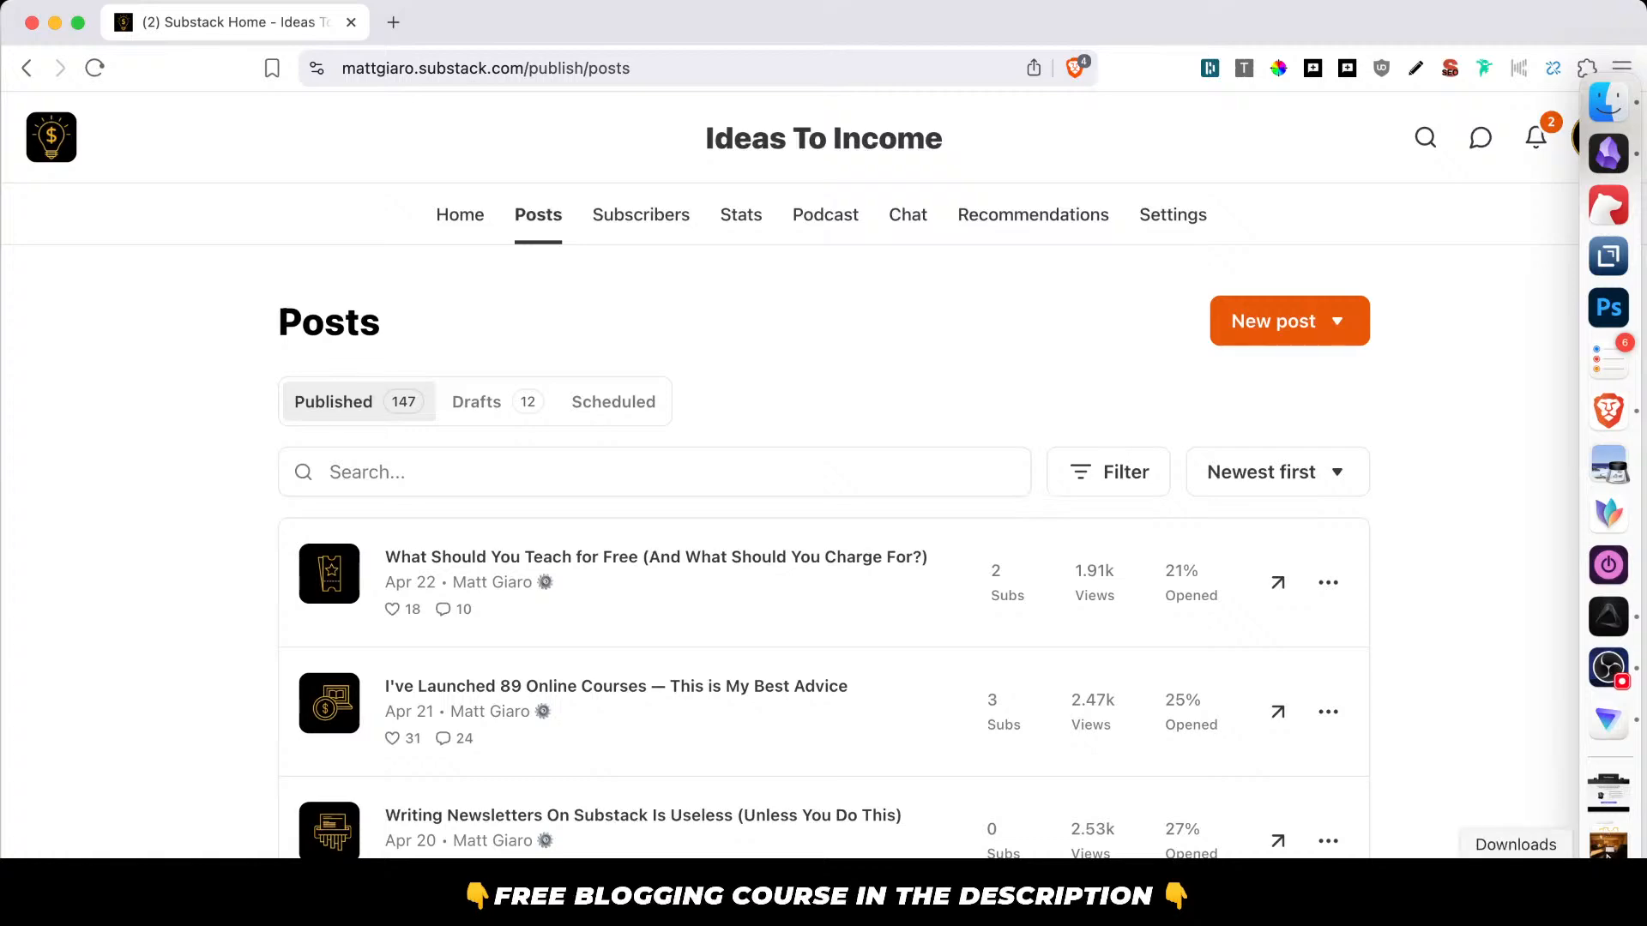
left_click(1609, 844)
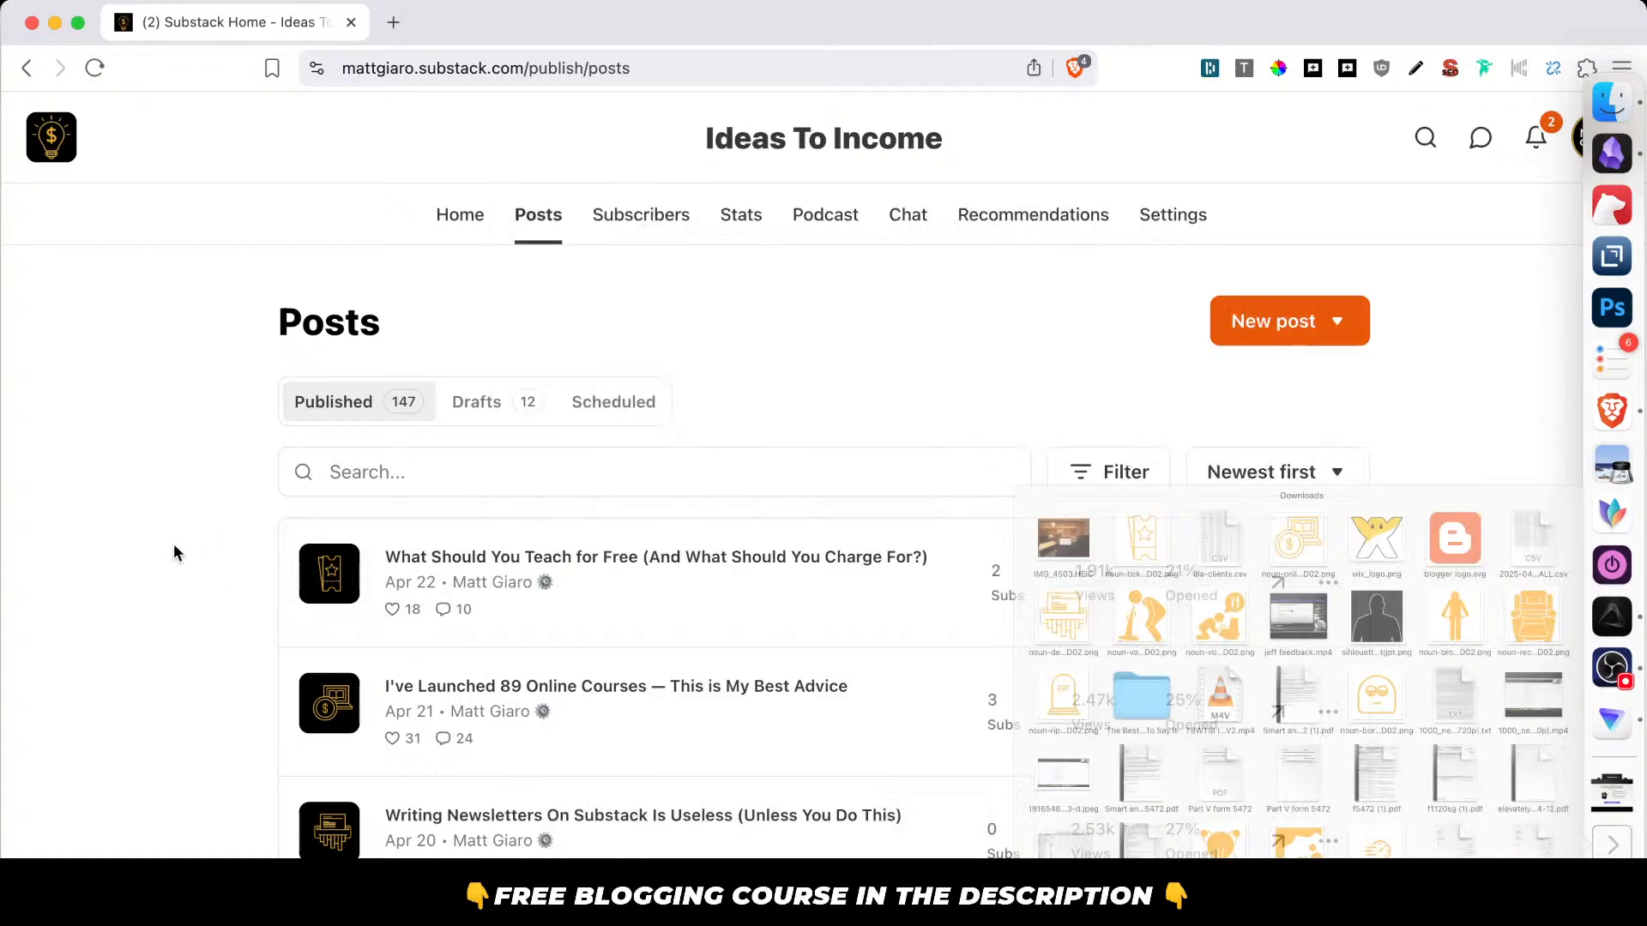
left_click(173, 543)
mouse_move(1612, 852)
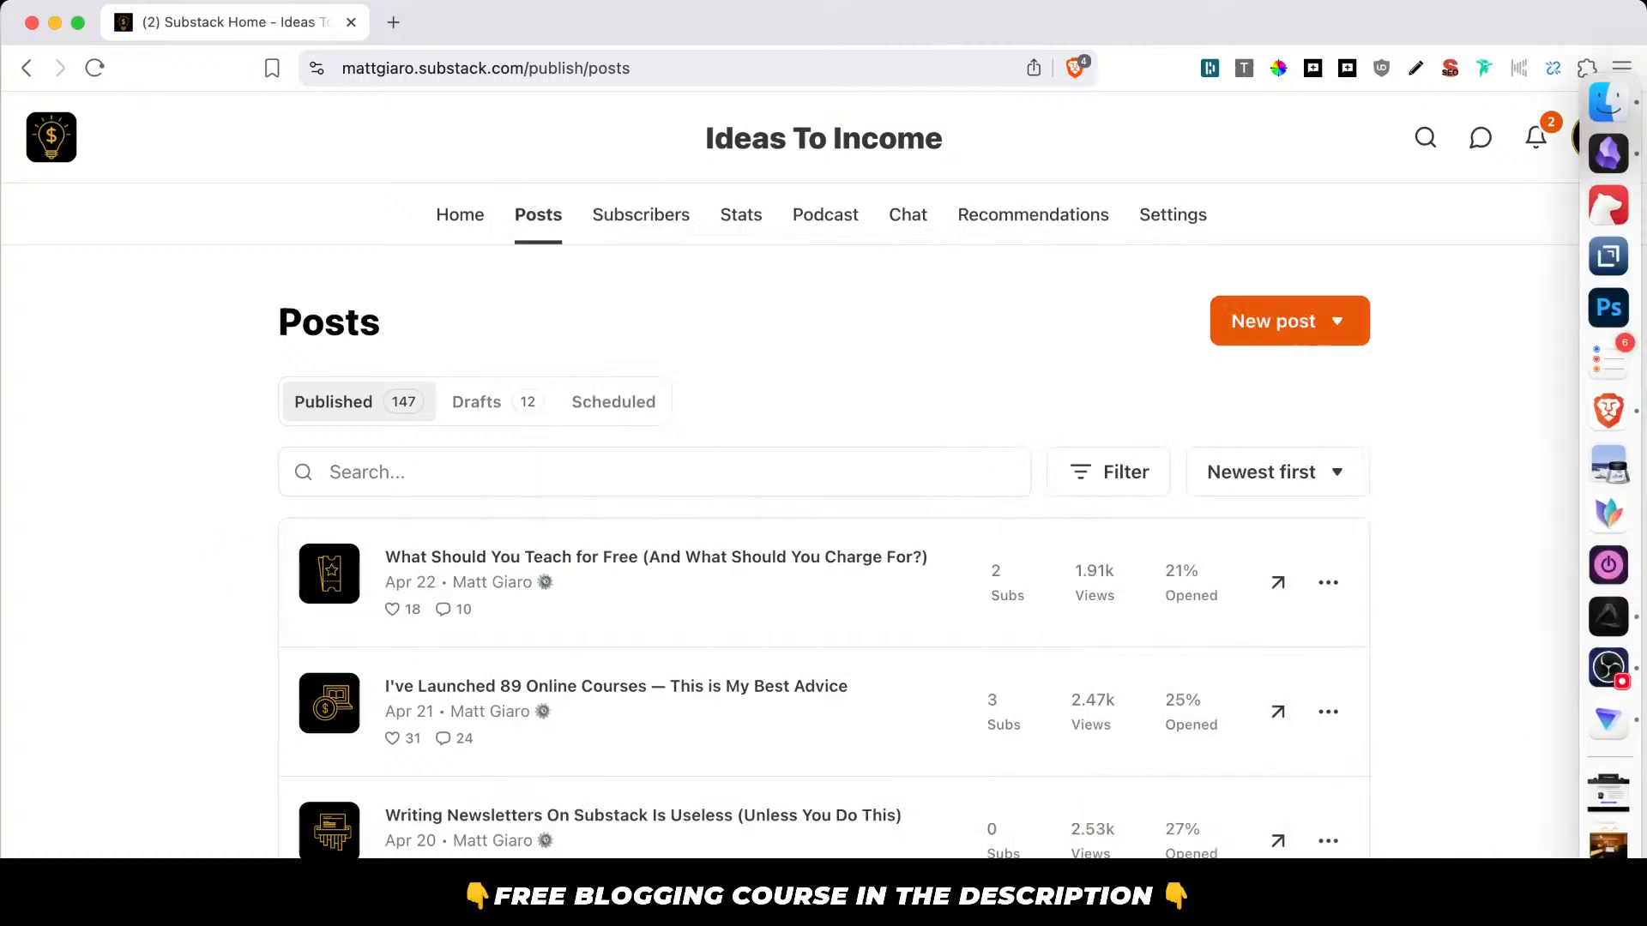
left_click(1609, 846)
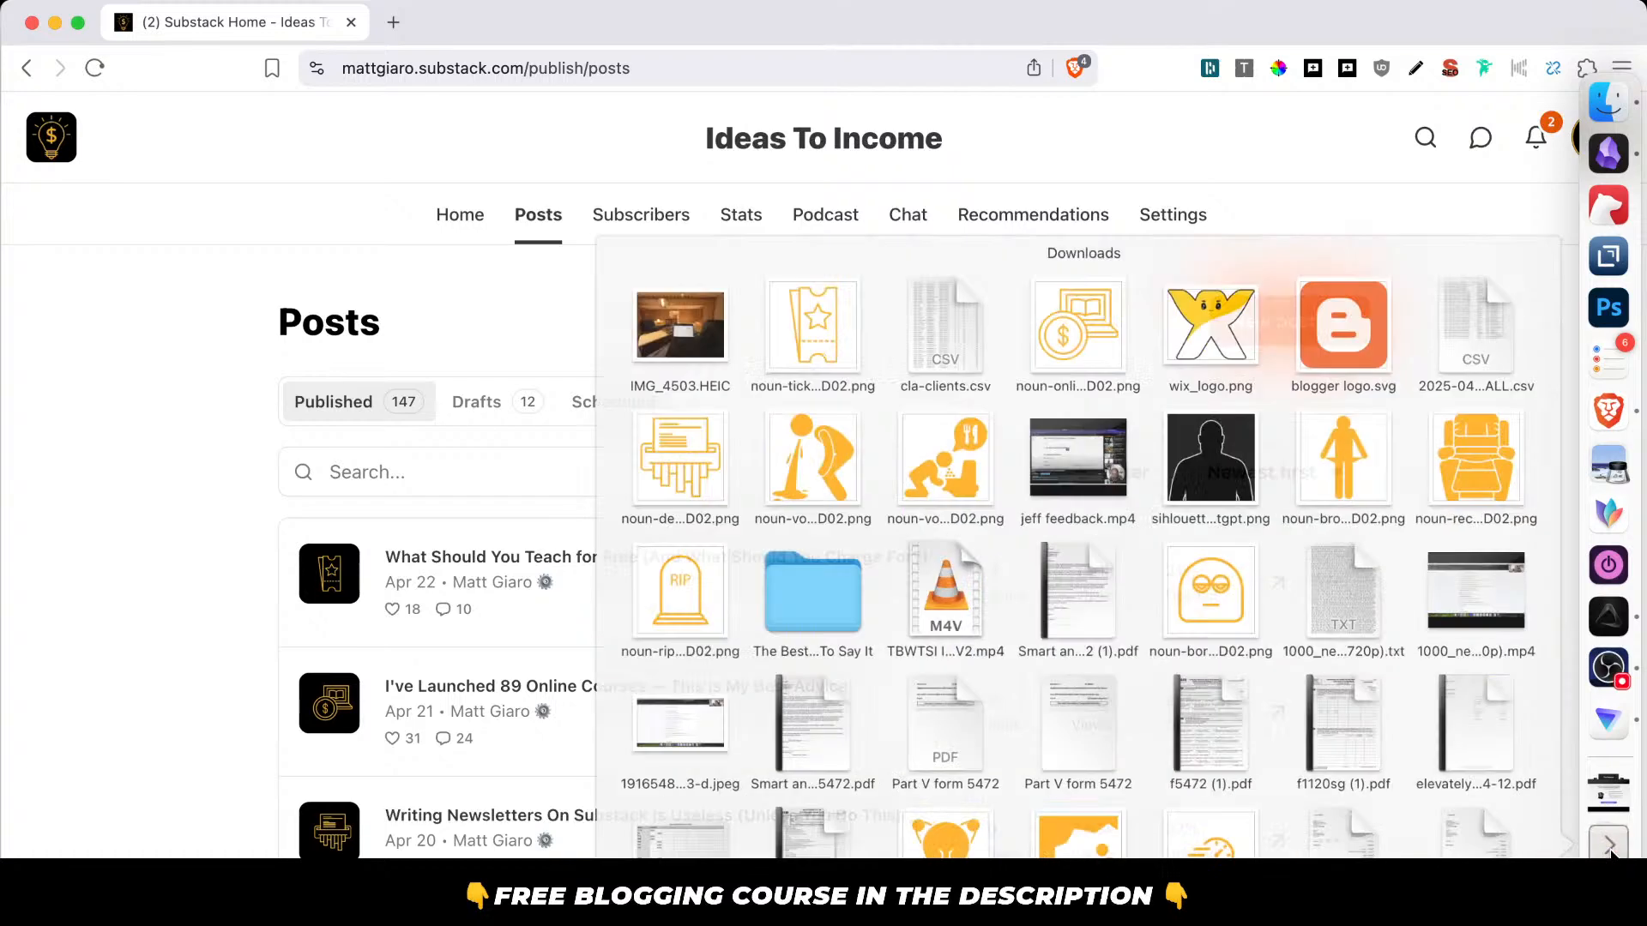
left_click(558, 283)
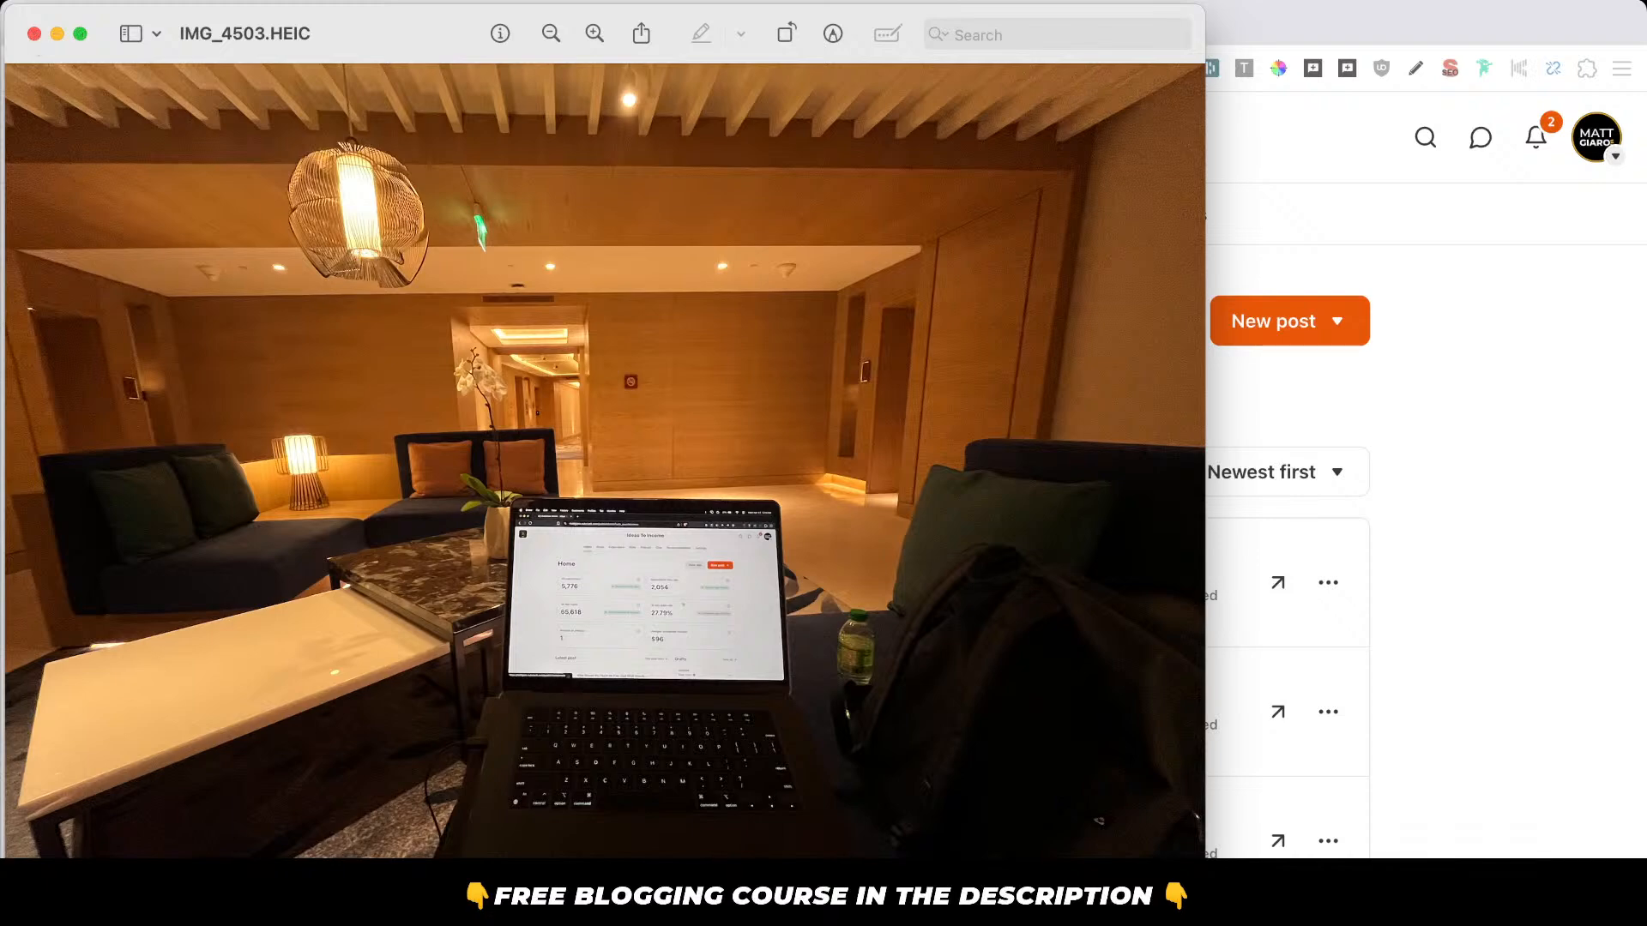
left_click(34, 33)
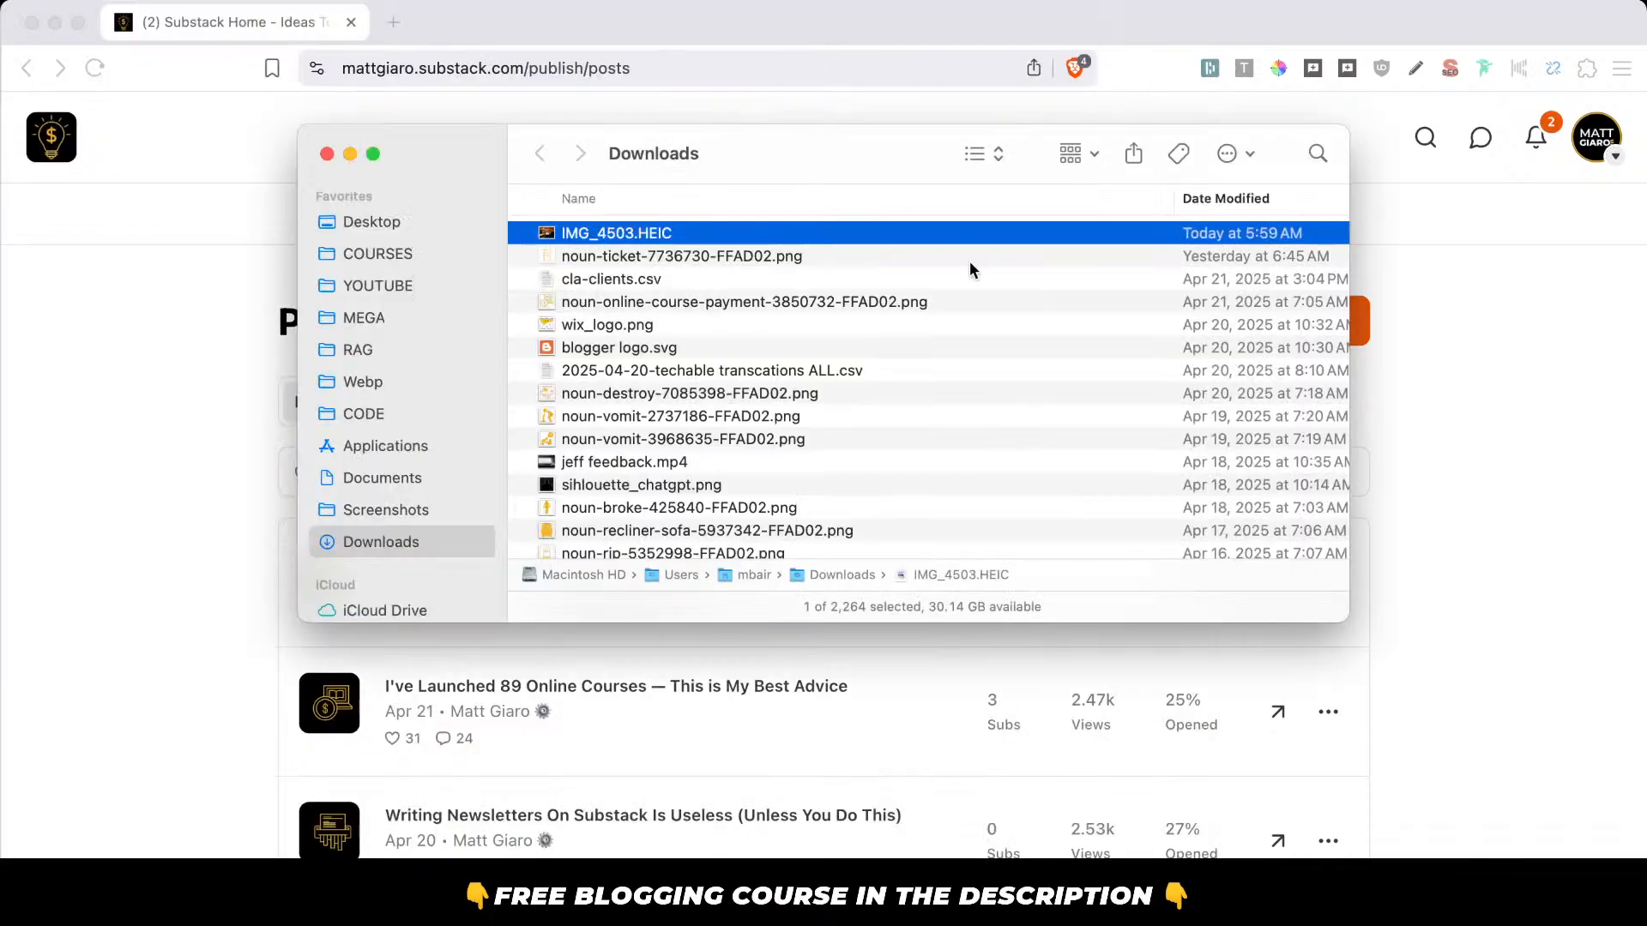
left_click(101, 621)
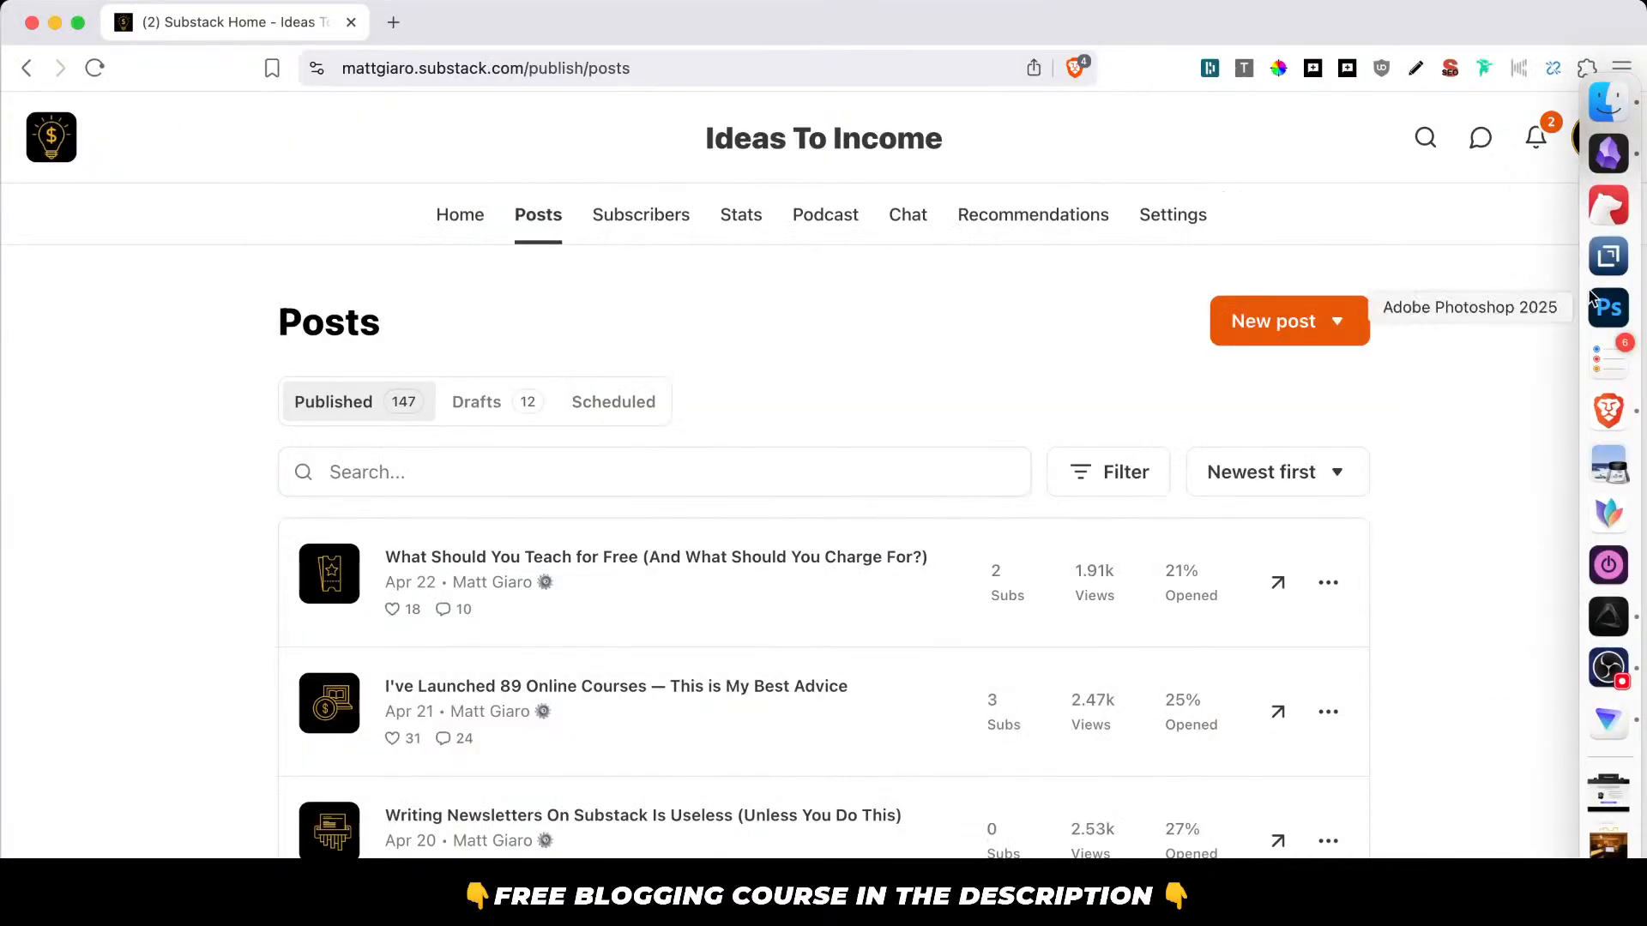
Switch to Obsidian, showing the "Documenting substack sprint april 2025" note.
mouse_move(1621, 683)
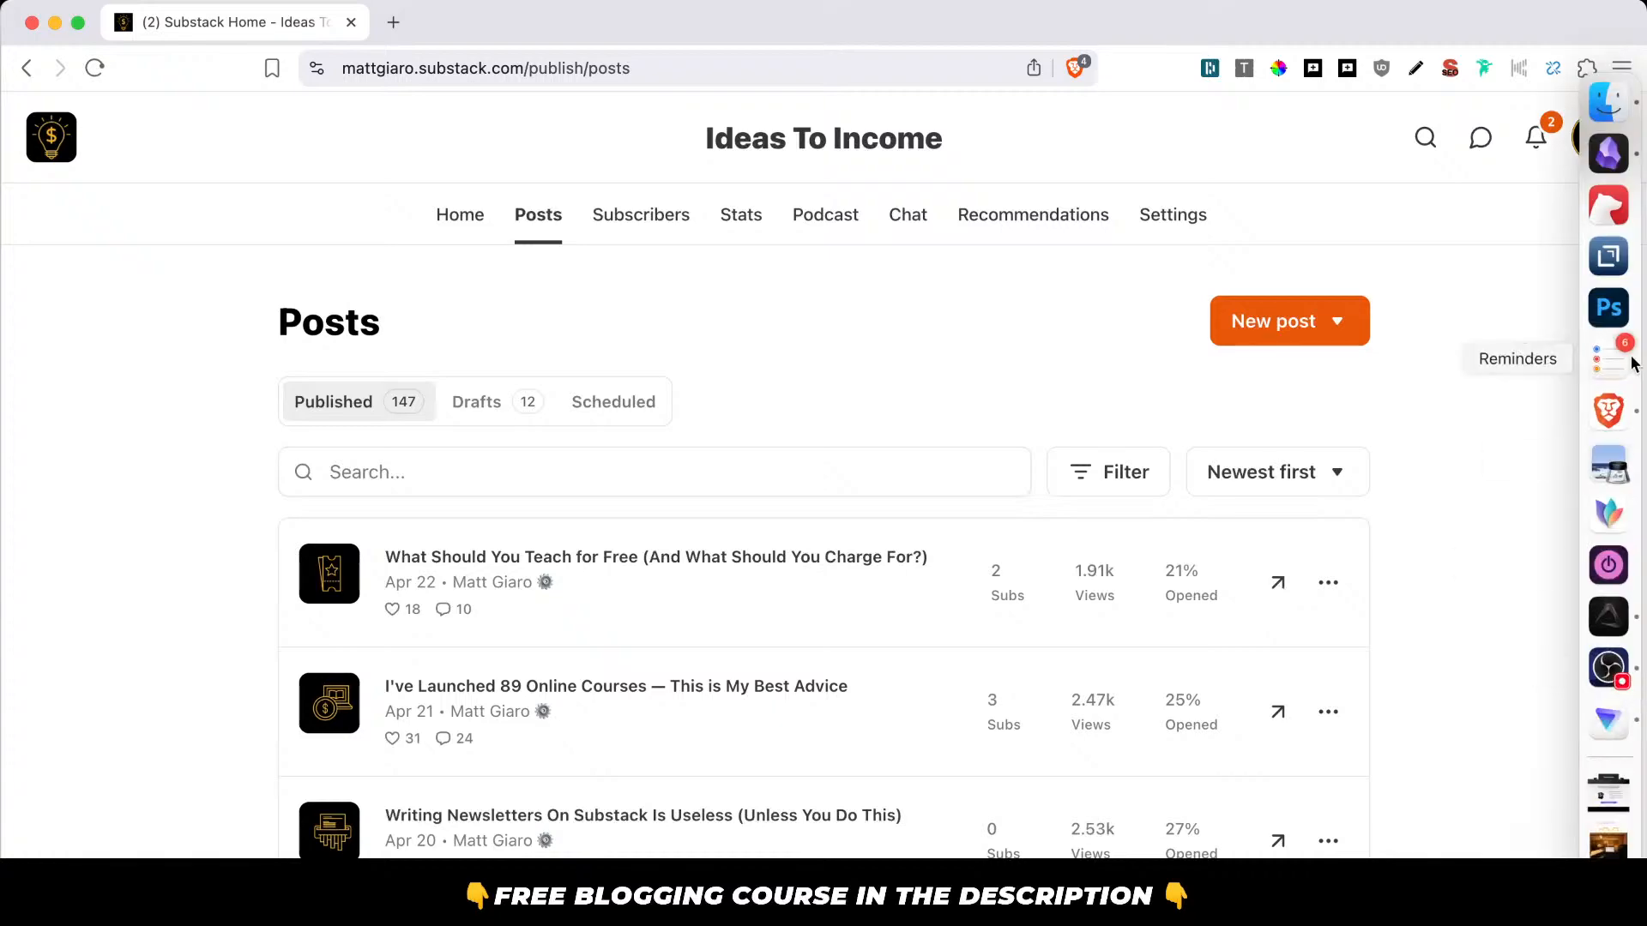
left_click(1612, 150)
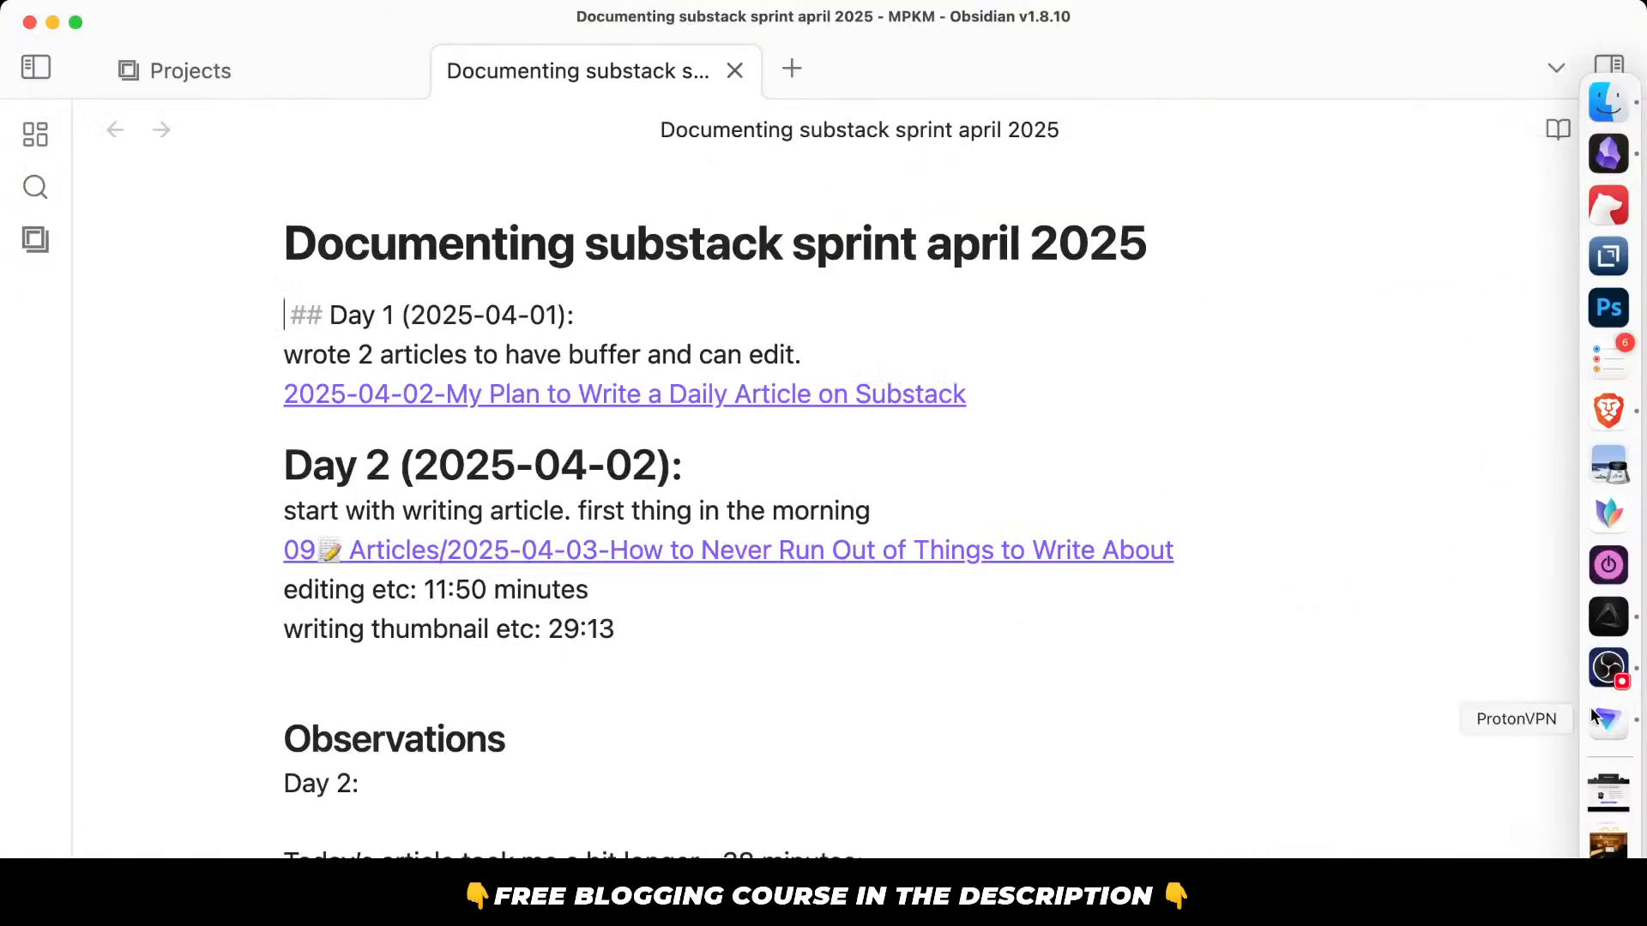
left_click(1608, 668)
left_click(641, 486)
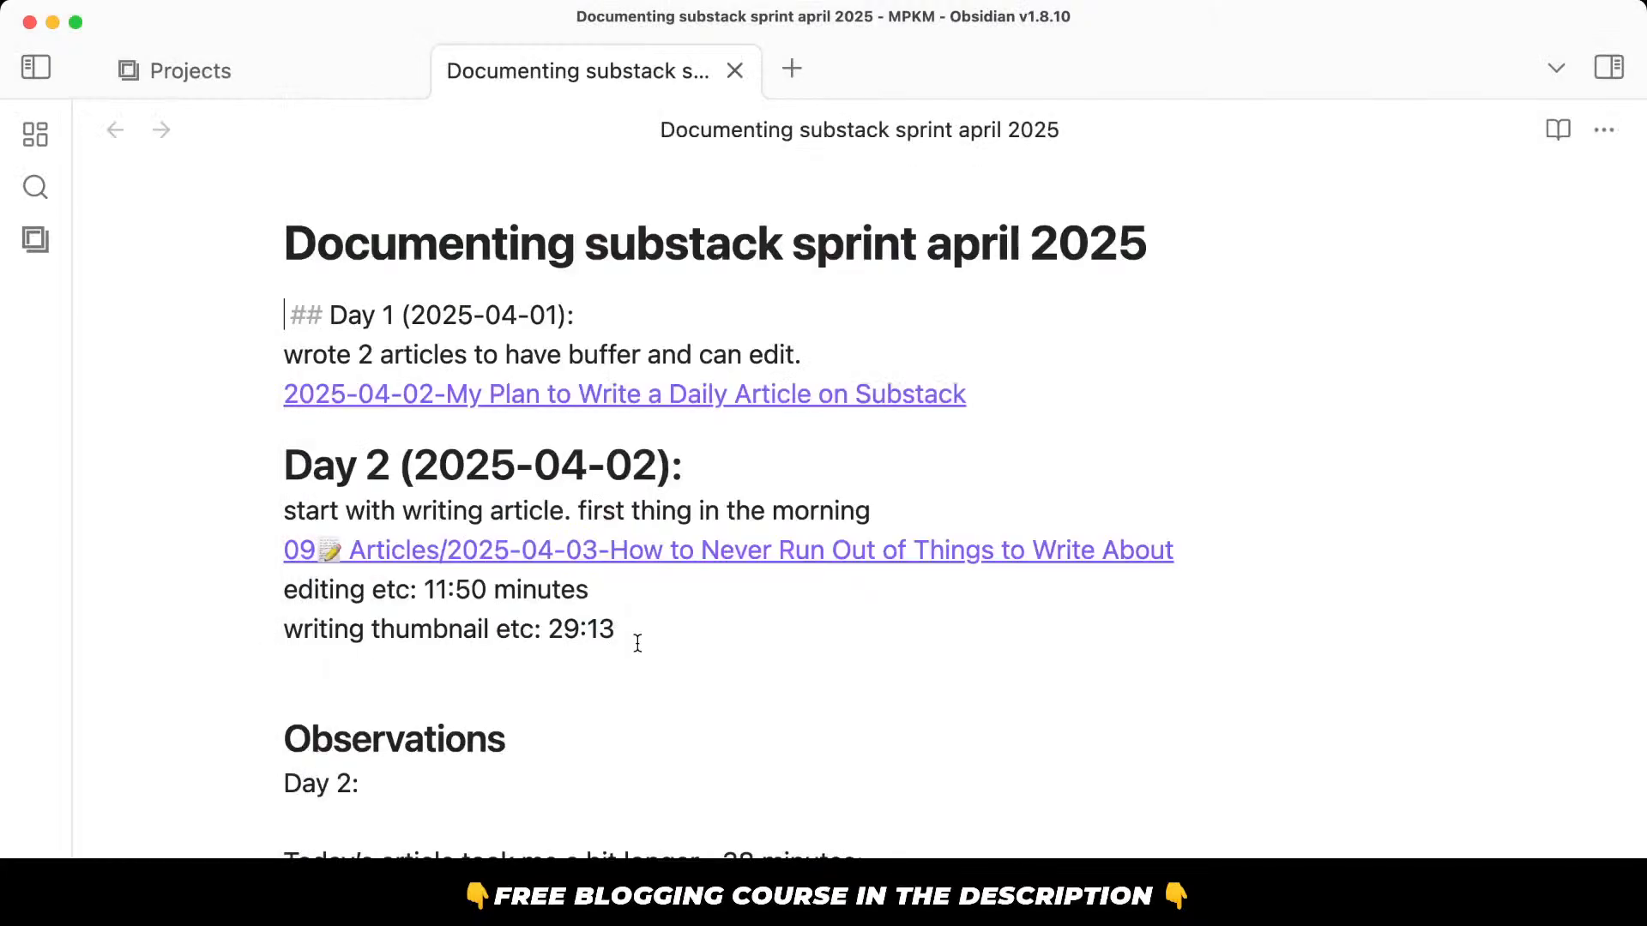
In the Day 22 section of the sprint note, insert a space between the "Editing:" label and its article link.
scroll(636, 644, "down", 15)
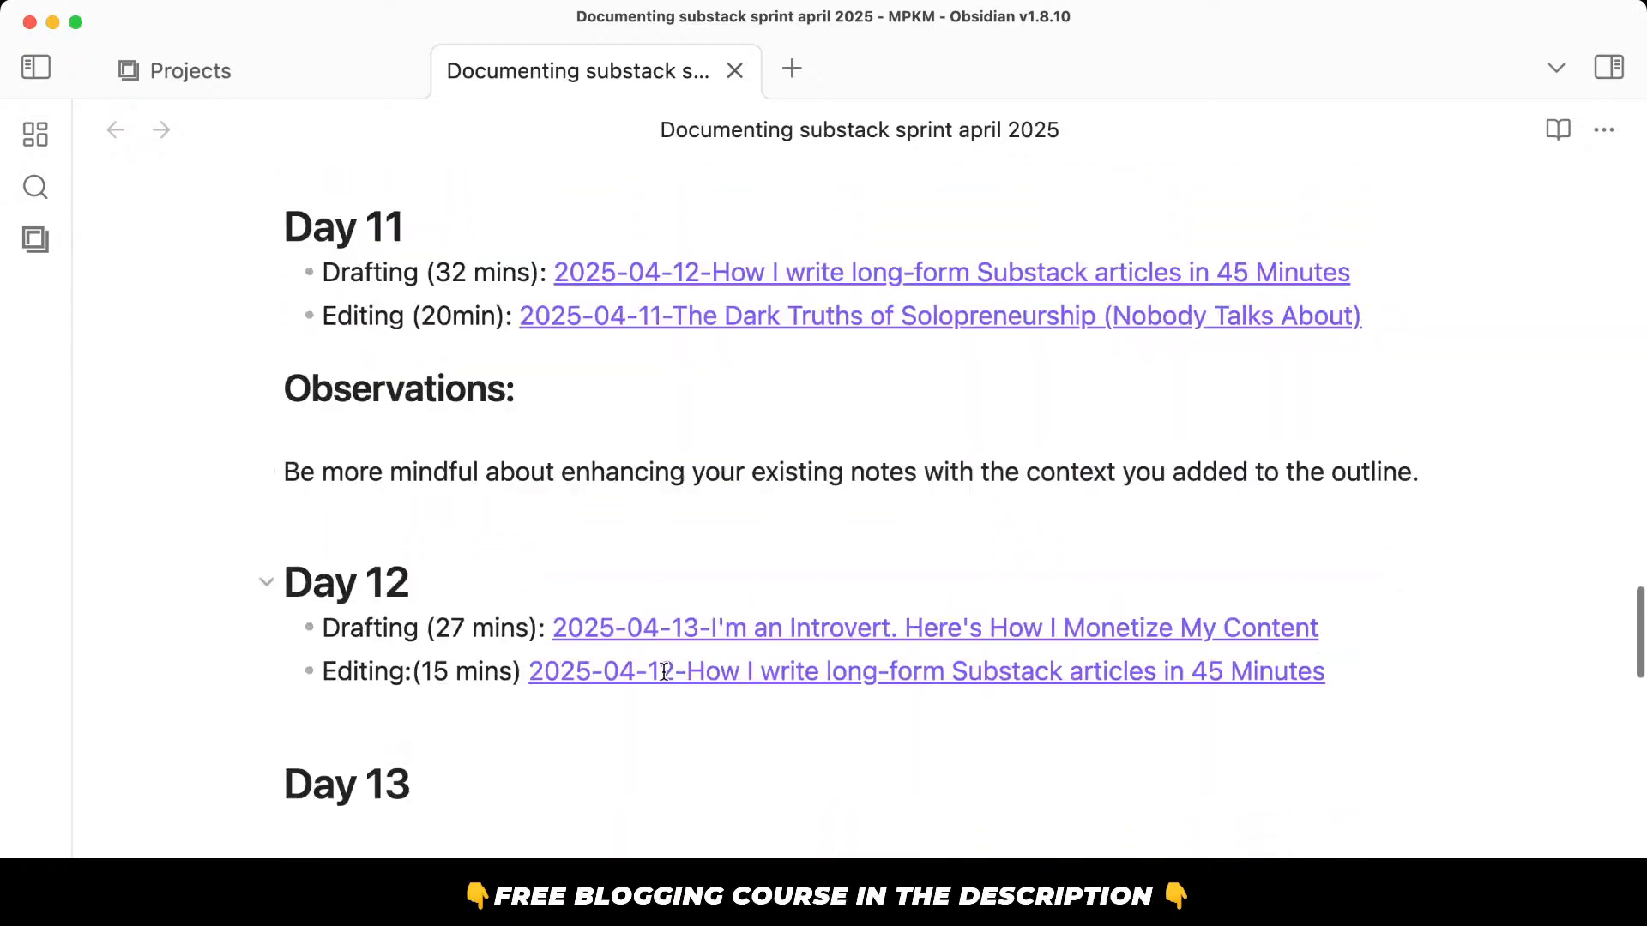
scroll(664, 672, "down", 20)
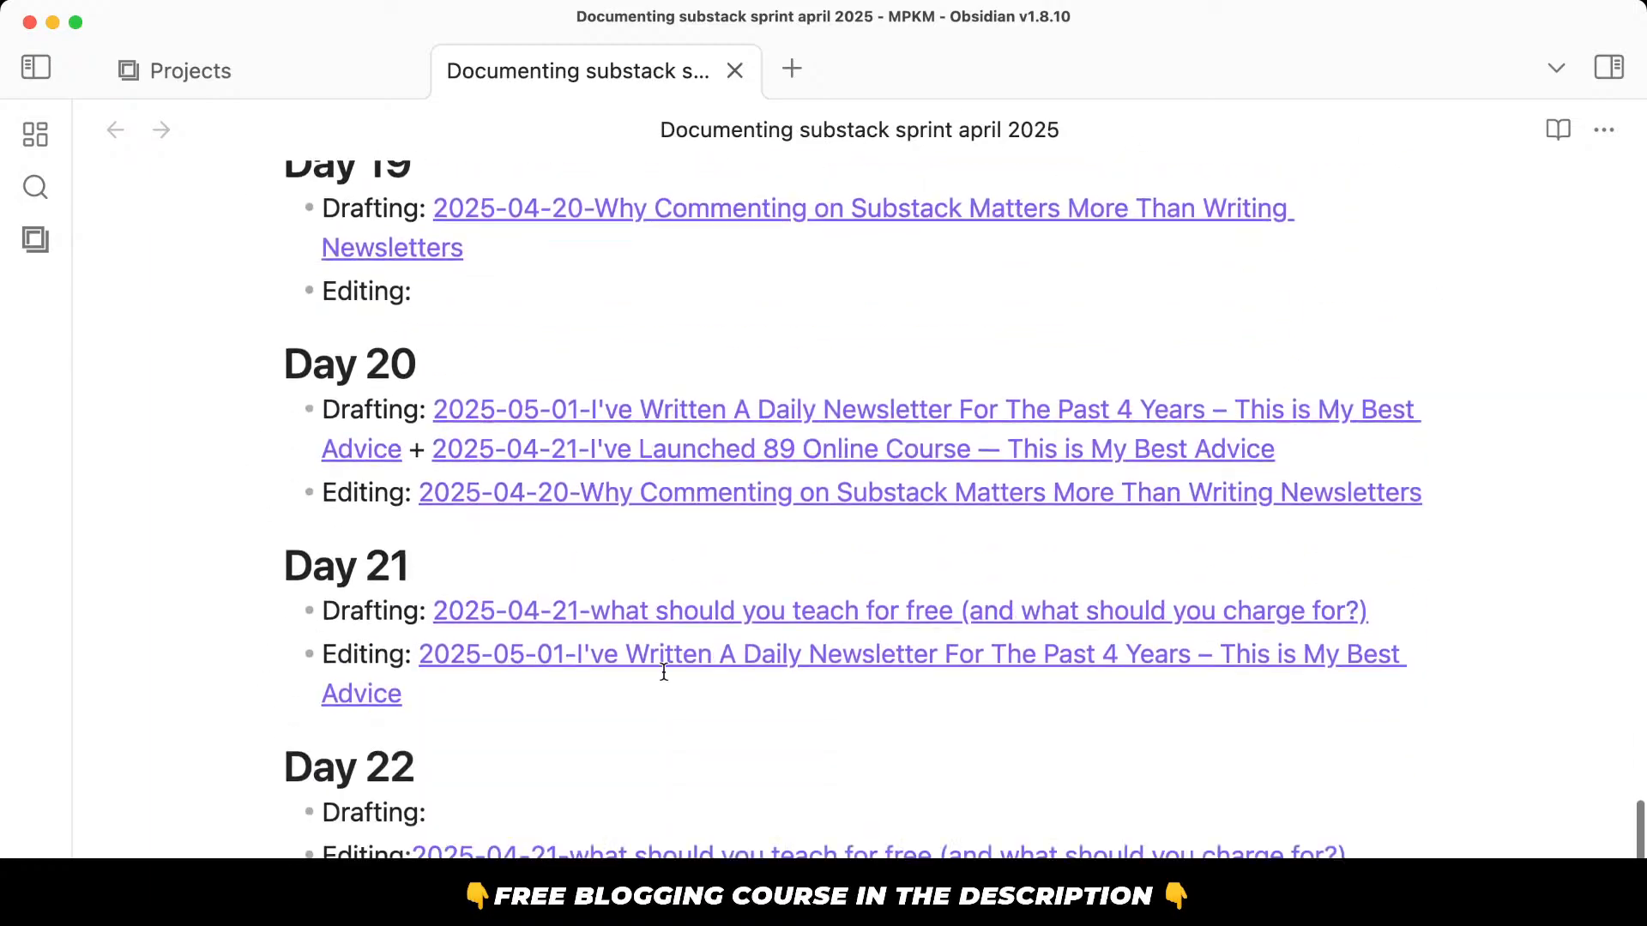
scroll(664, 671, "down", 6)
left_click(463, 373)
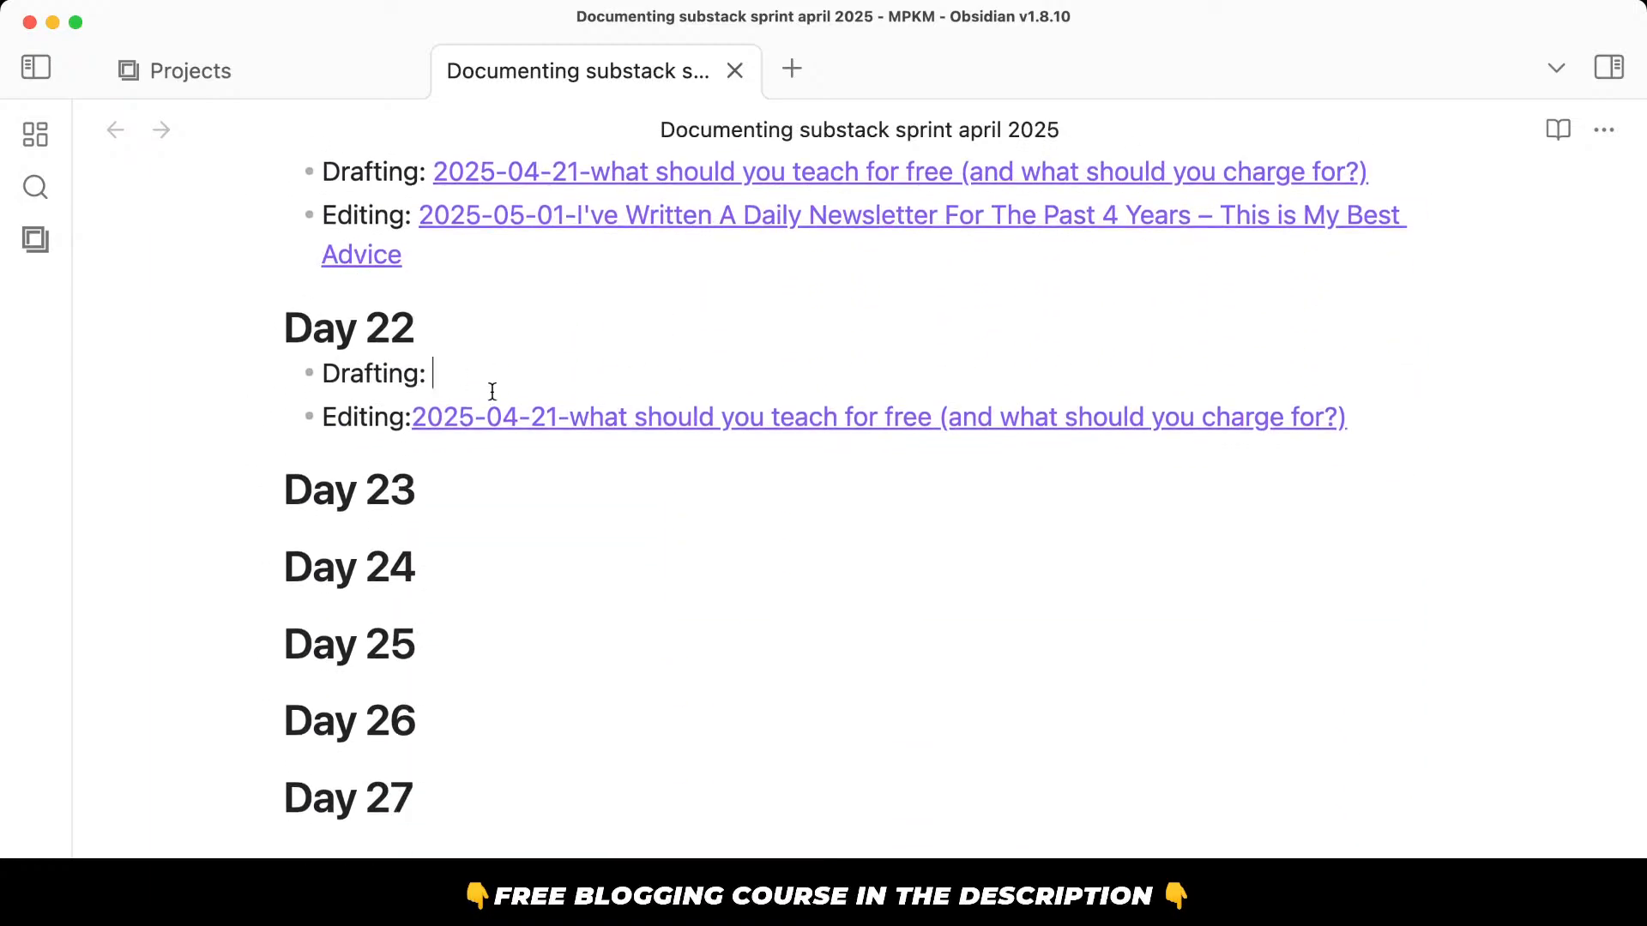
left_click(415, 417)
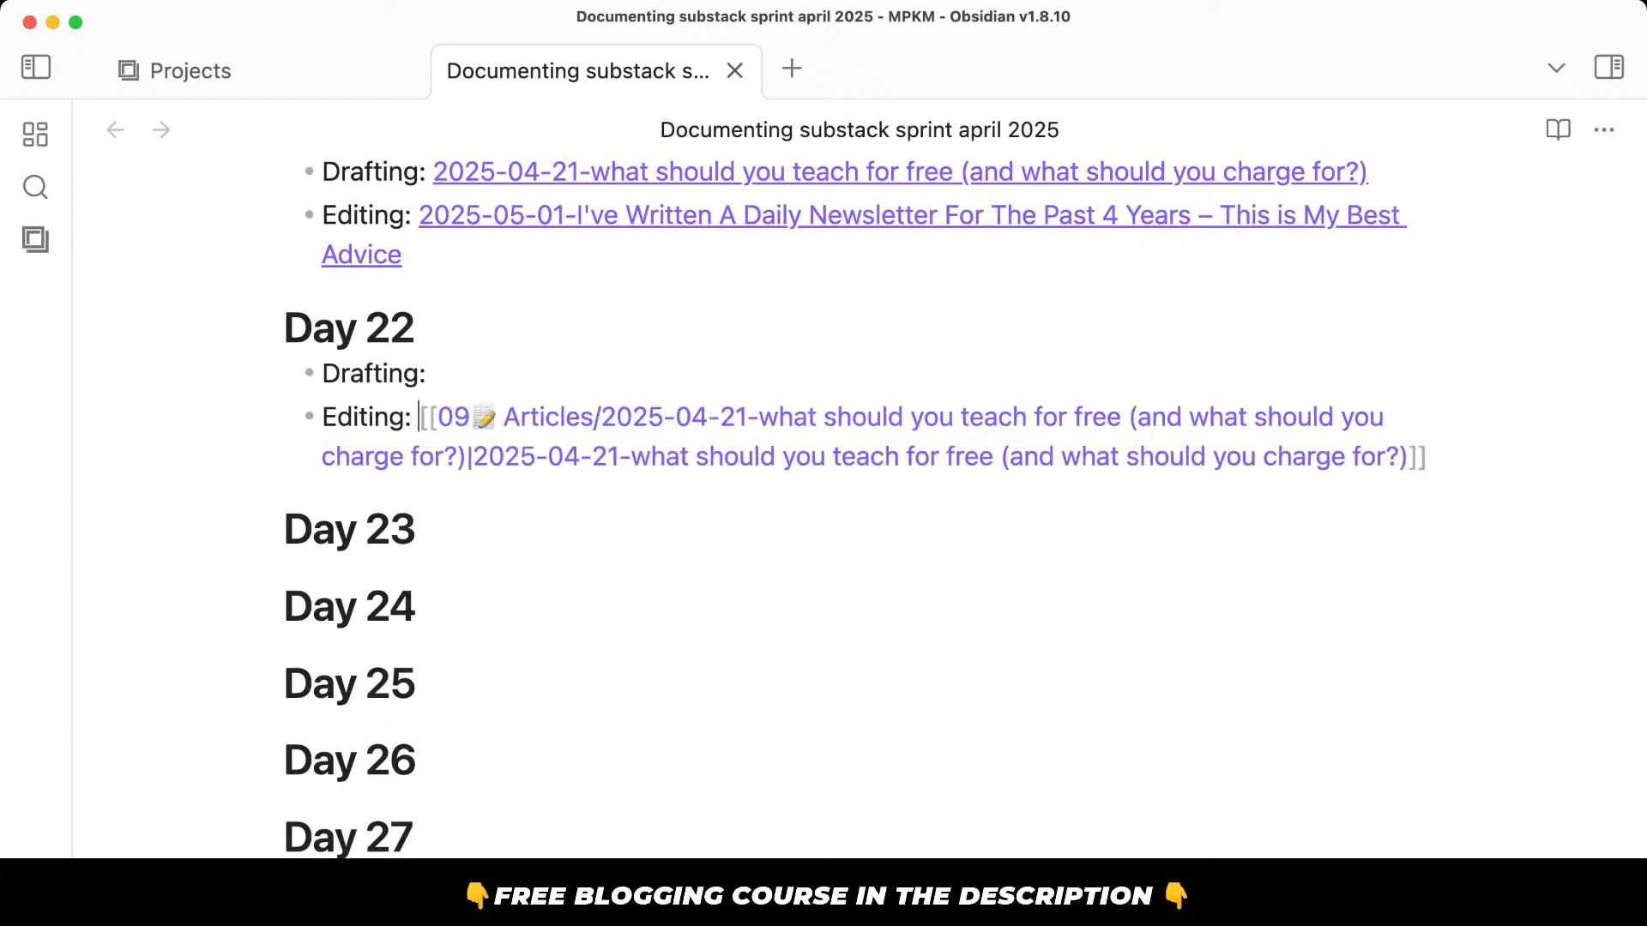
left_click(486, 378)
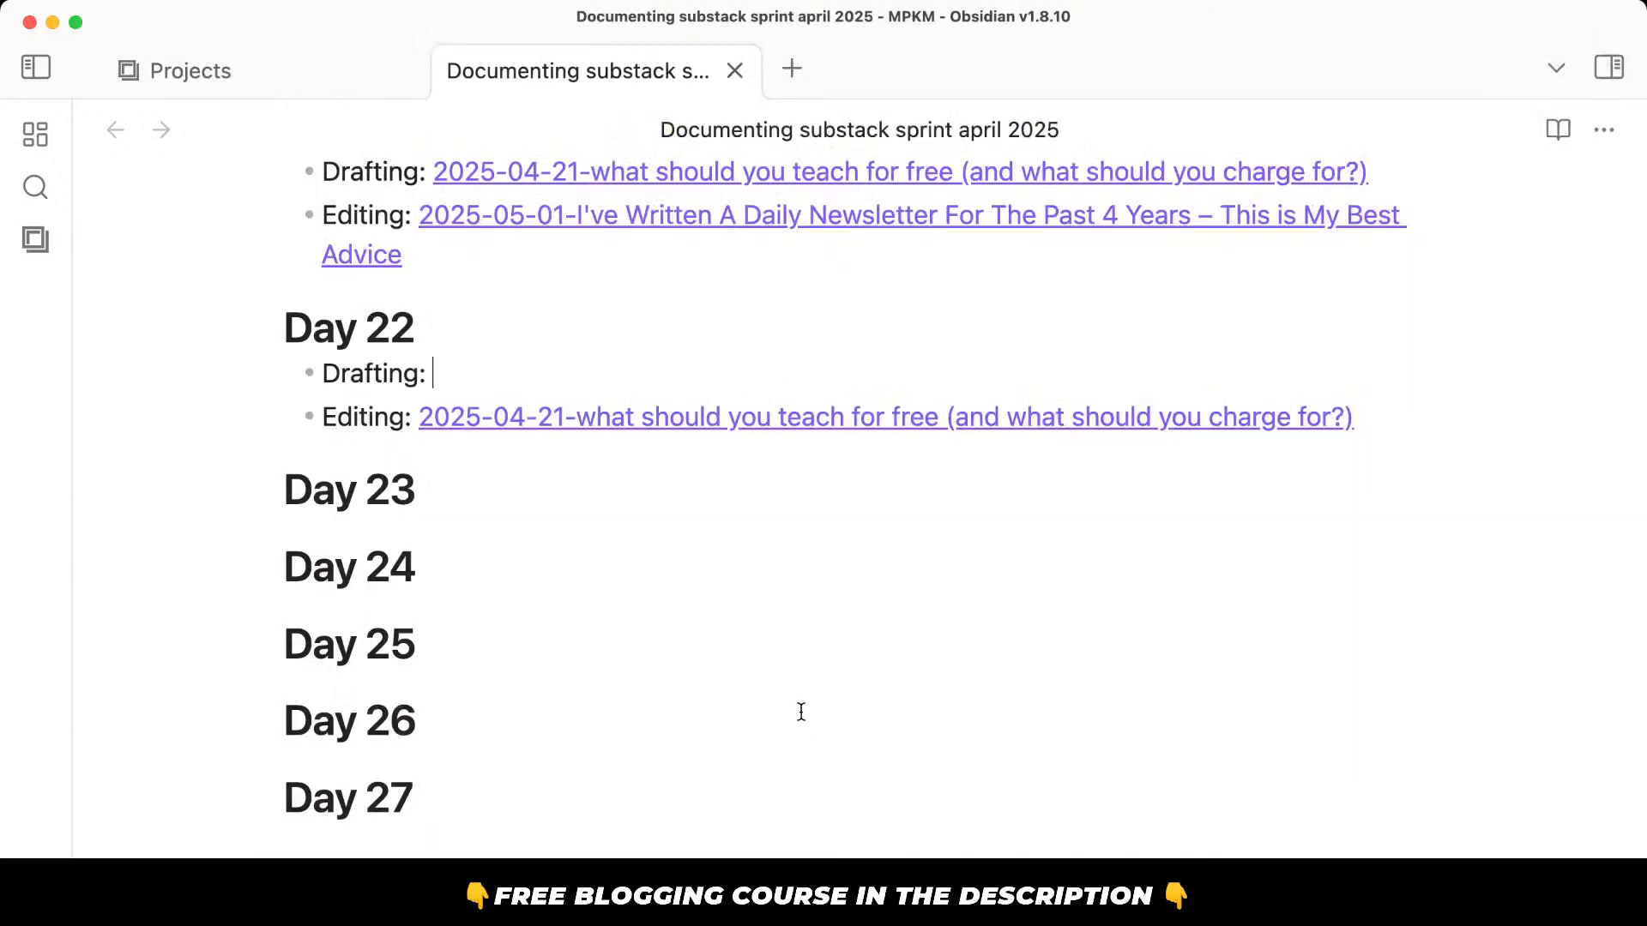
Switch to the Brave browser and review the recent published Substack posts with their subs, views and open rates.
left_click(1606, 411)
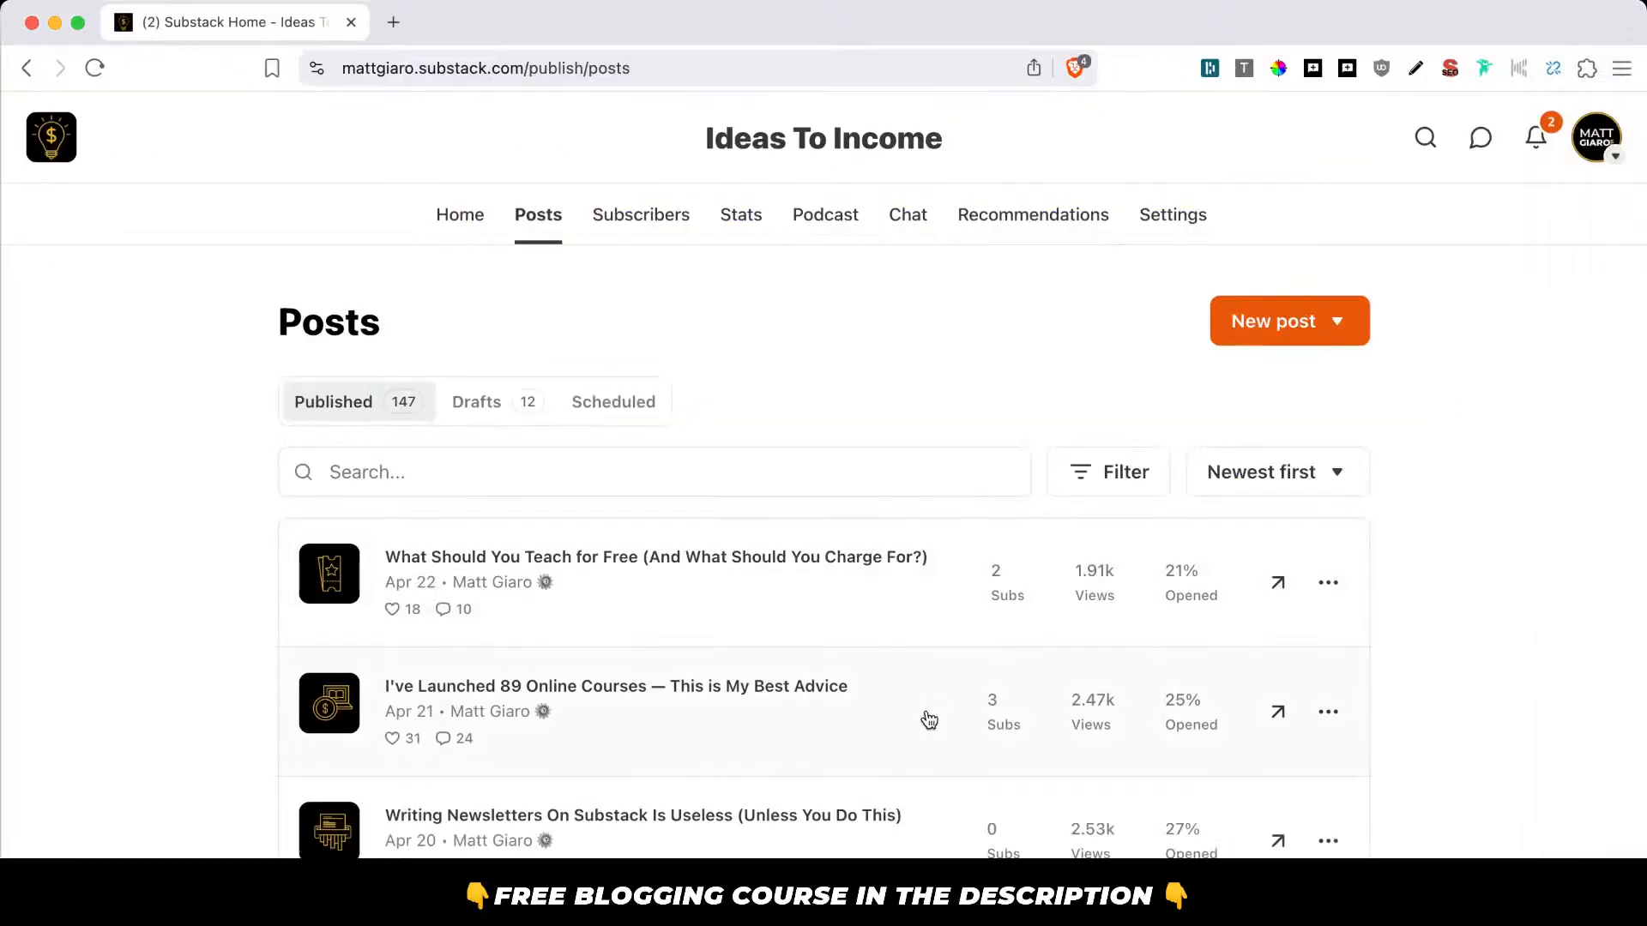
scroll(929, 719, "down", 5)
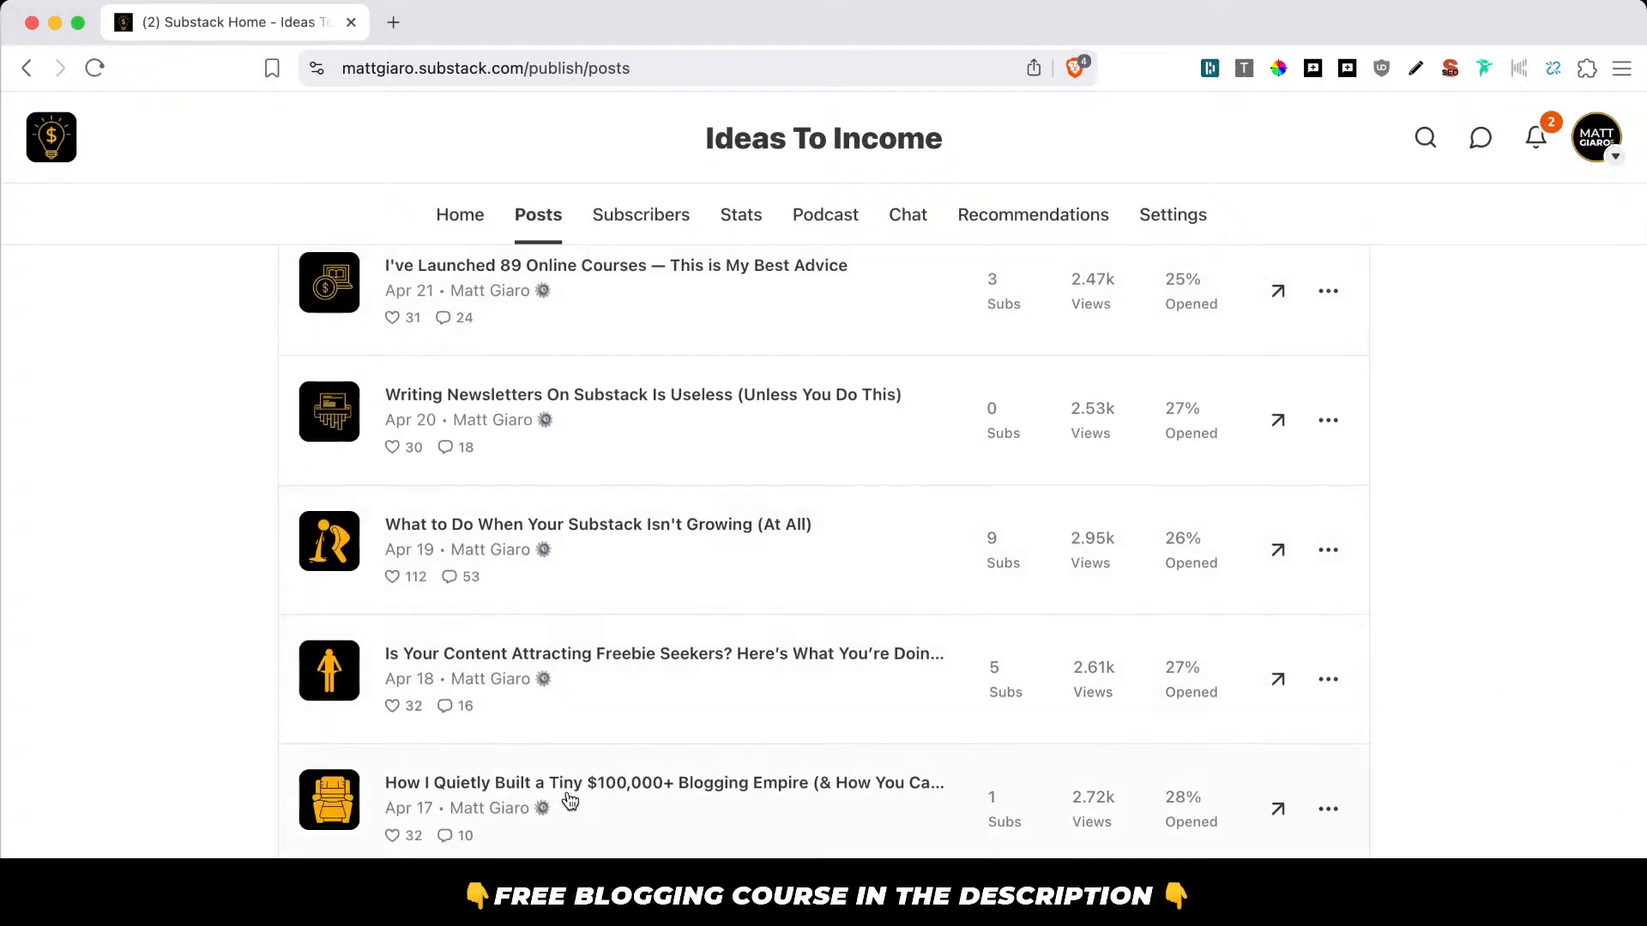
scroll(628, 830, "down", 3)
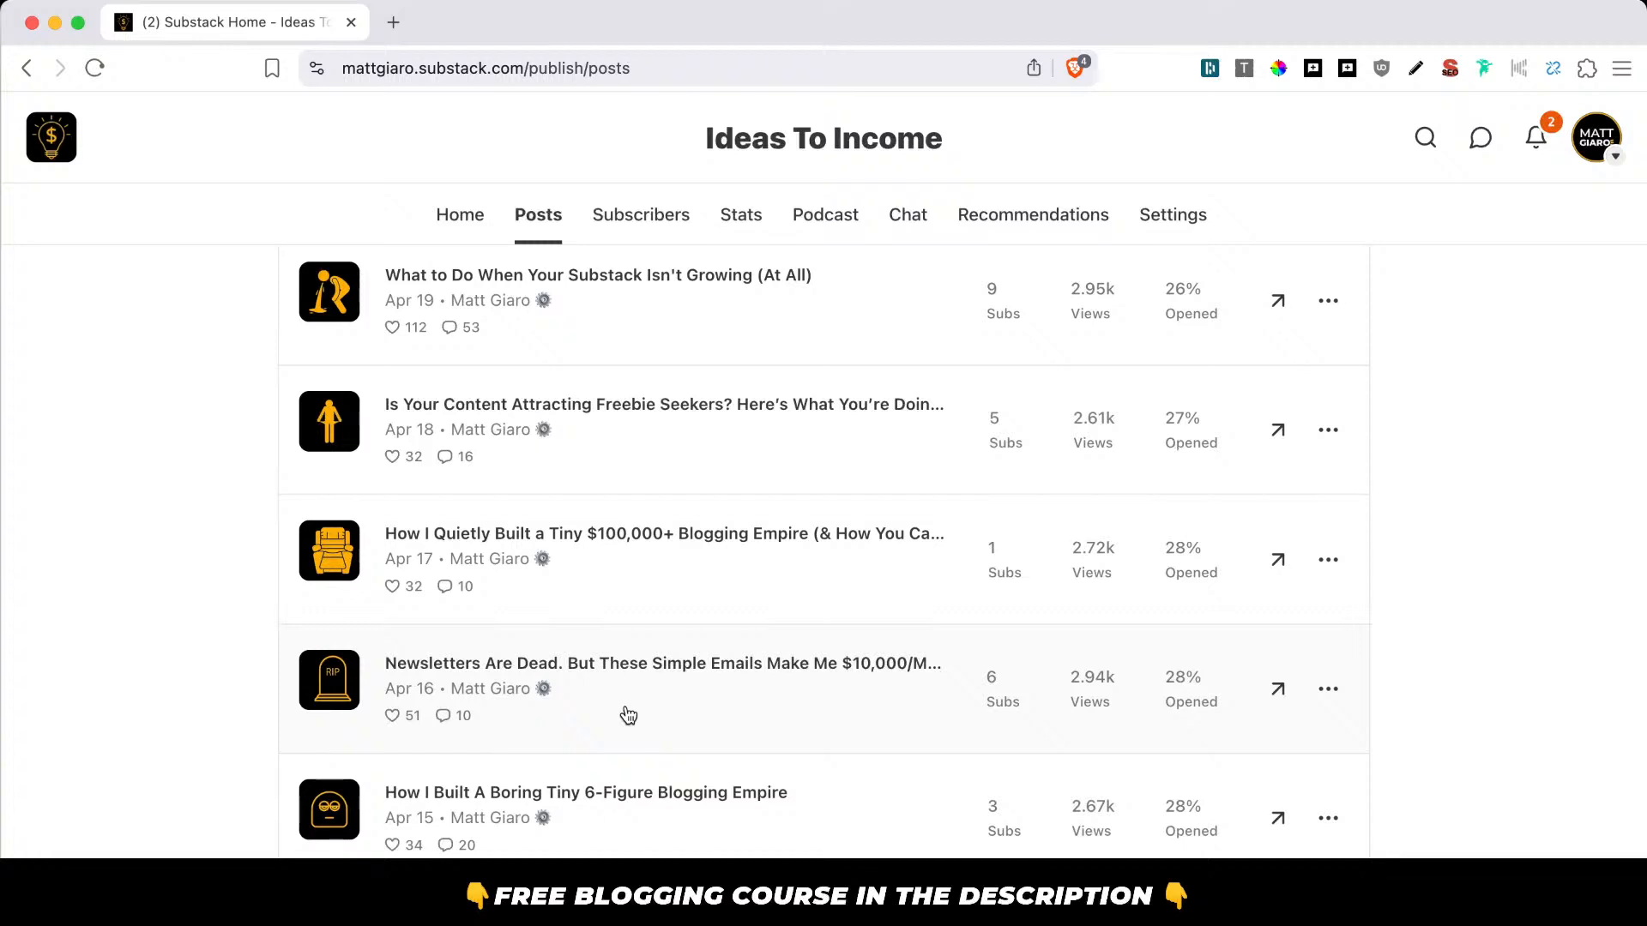
scroll(629, 715, "up", 3)
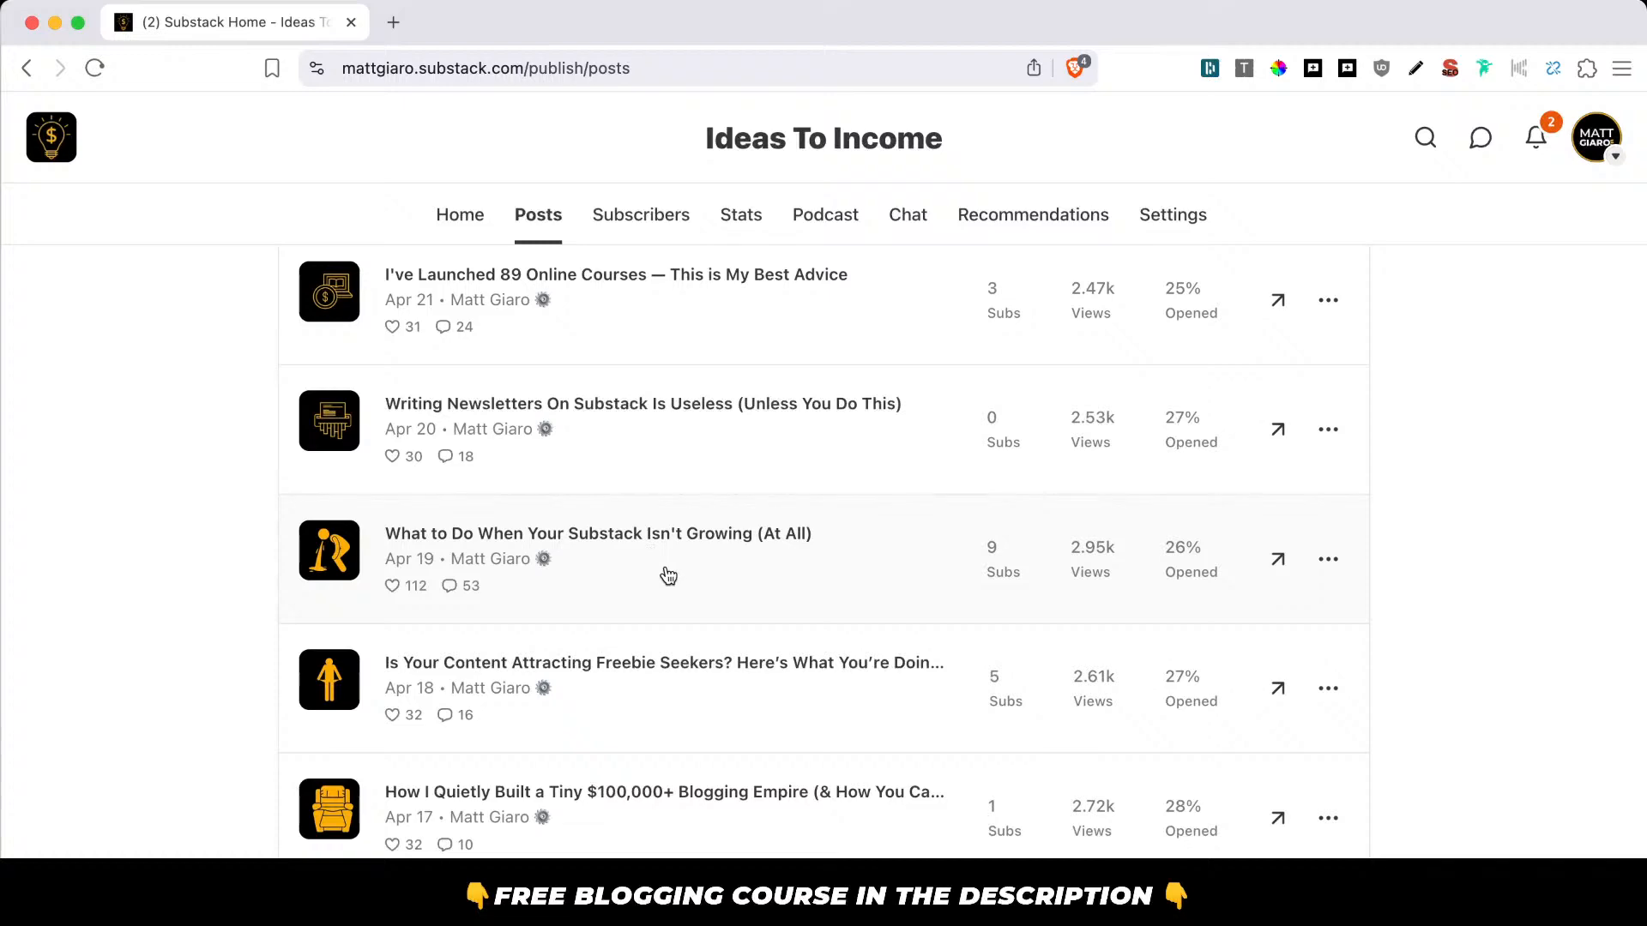
scroll(758, 691, "up", 1)
scroll(758, 691, "up", 5)
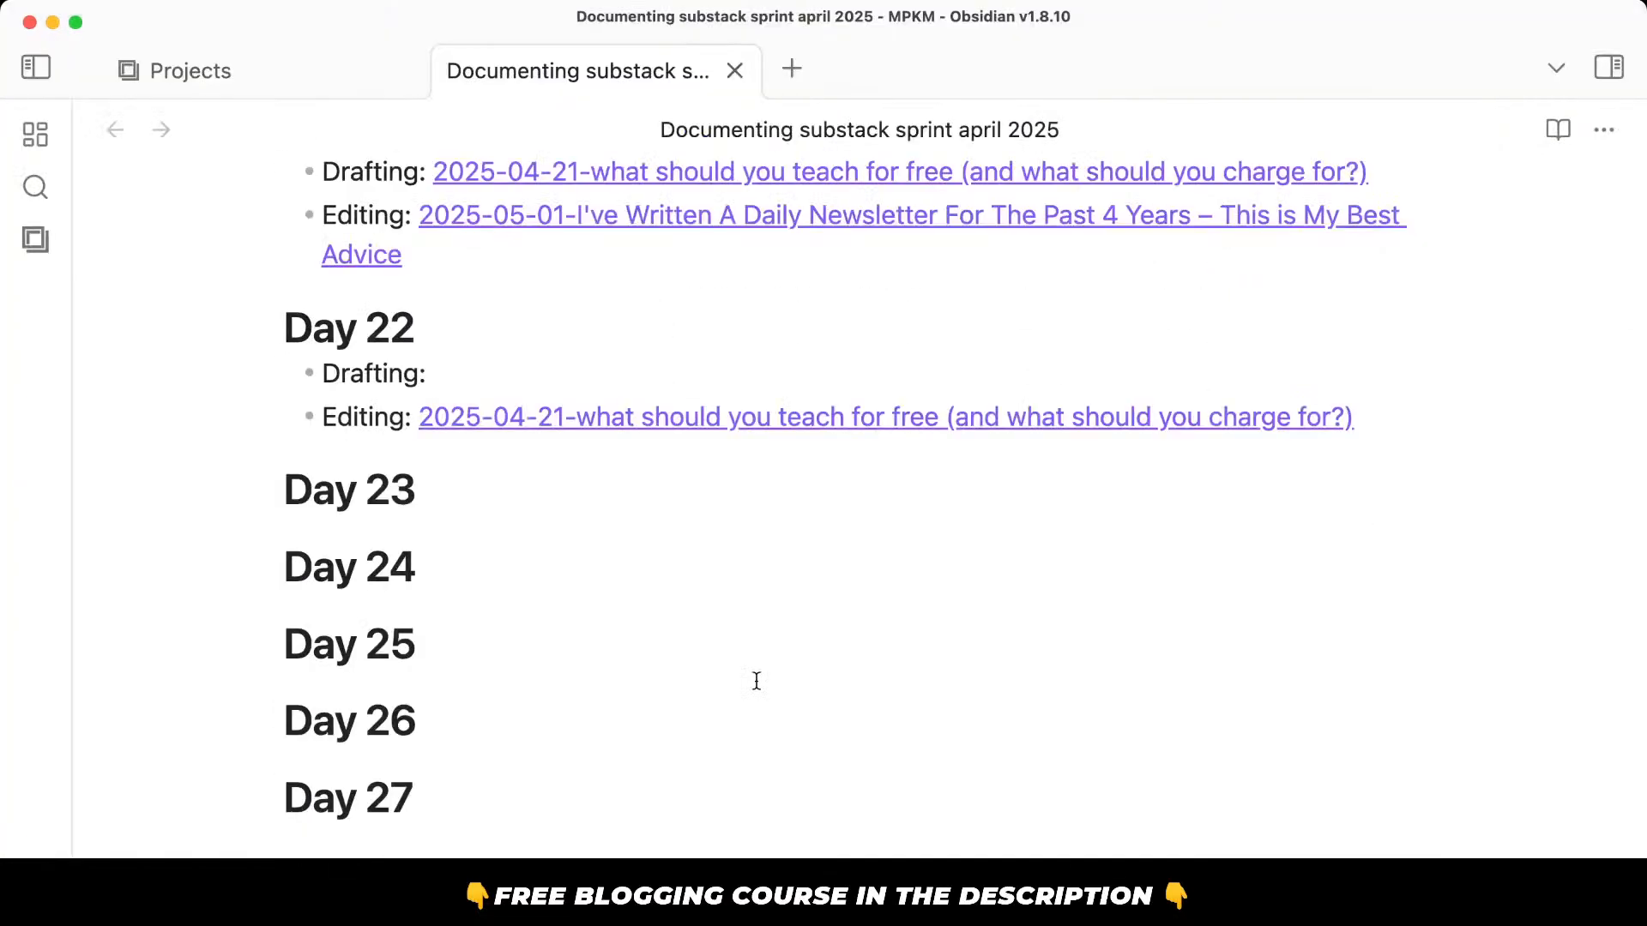
Back in the Obsidian sprint note, add two bullets, "Drafting:" and "Editing:", under the Day 23 heading.
left_click(478, 496)
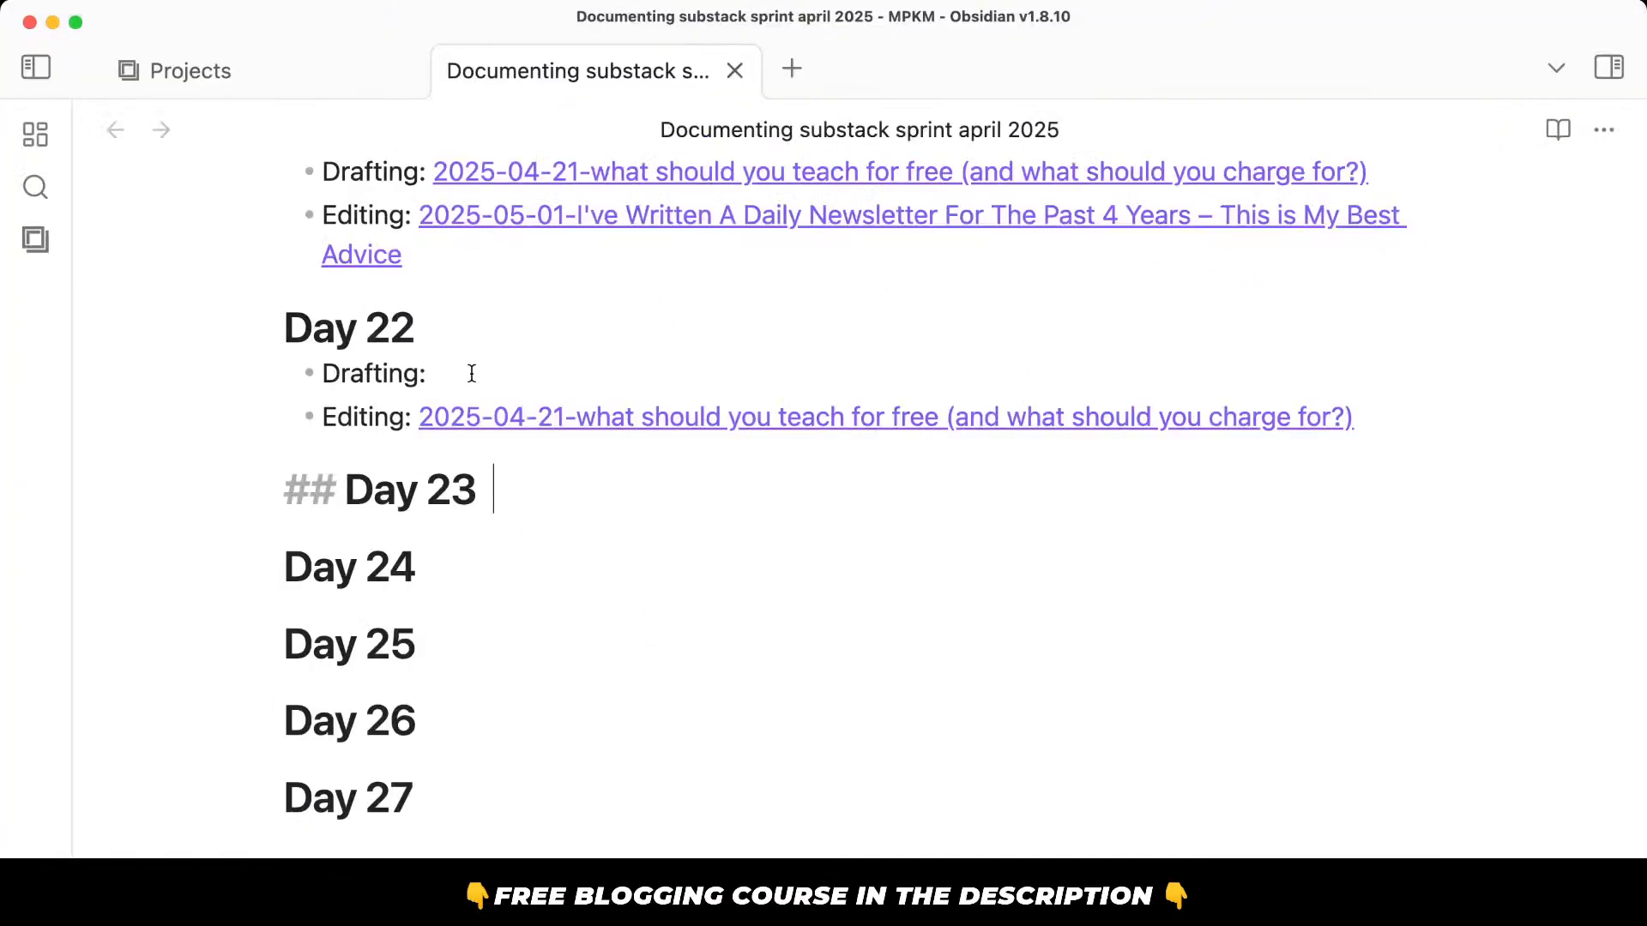
left_click(472, 373)
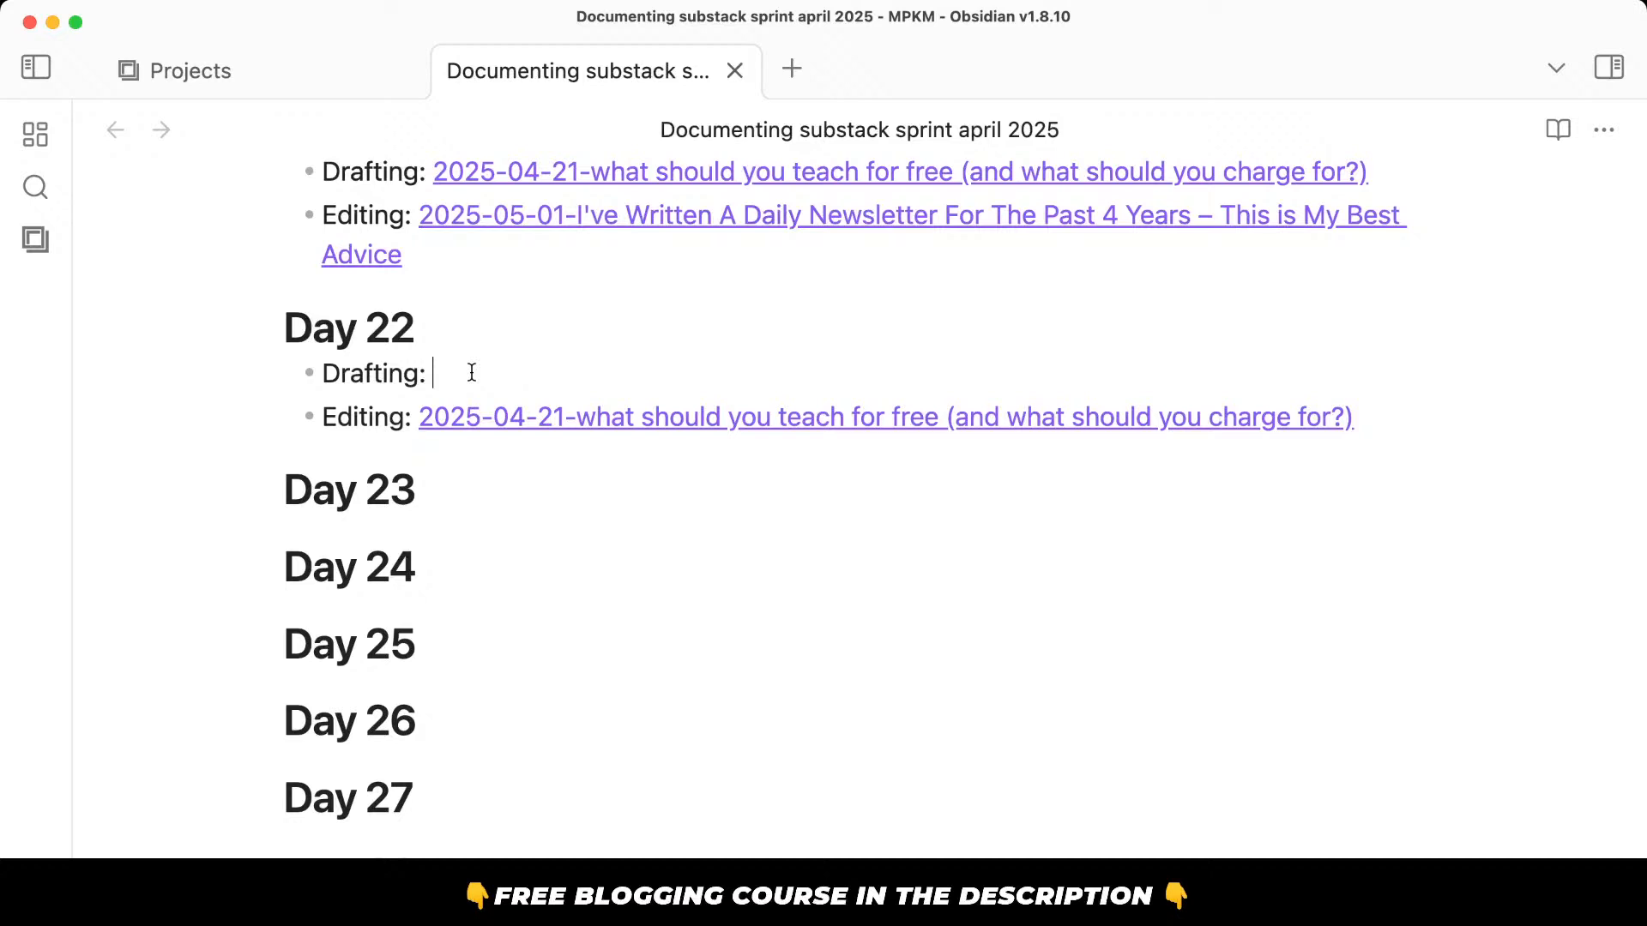
left_click(448, 498)
key("Return")
type("- Dra")
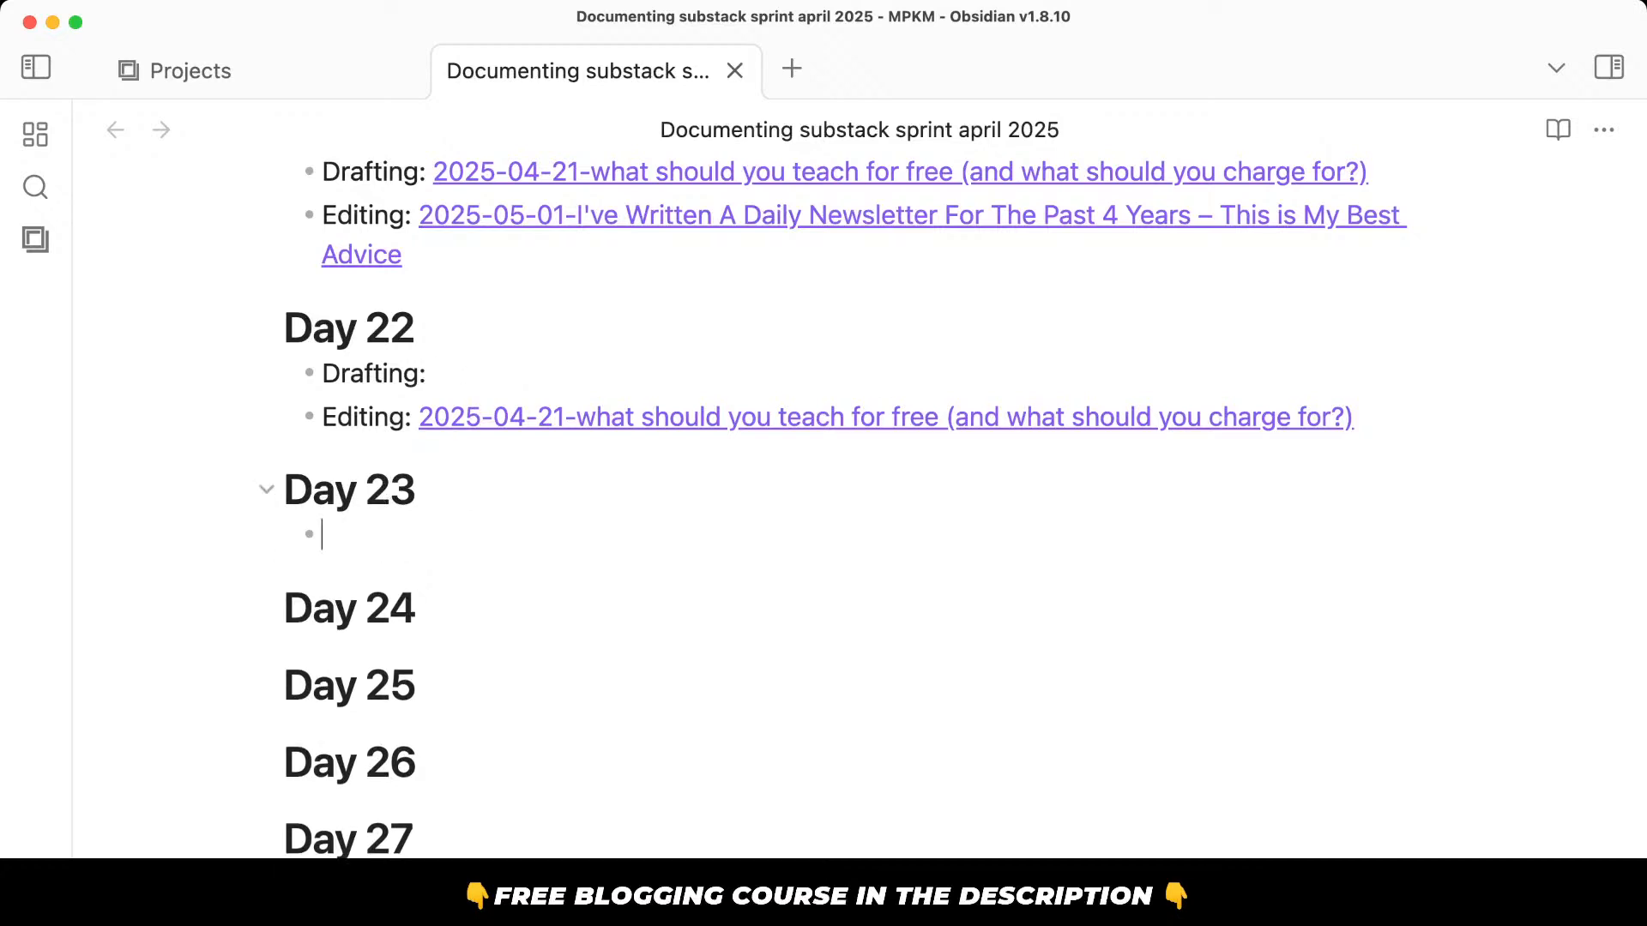
type("ftin")
key("BackSpace")
key("BackSpace")
key("BackSpace")
type("ting:")
key("Return")
type("Editing:")
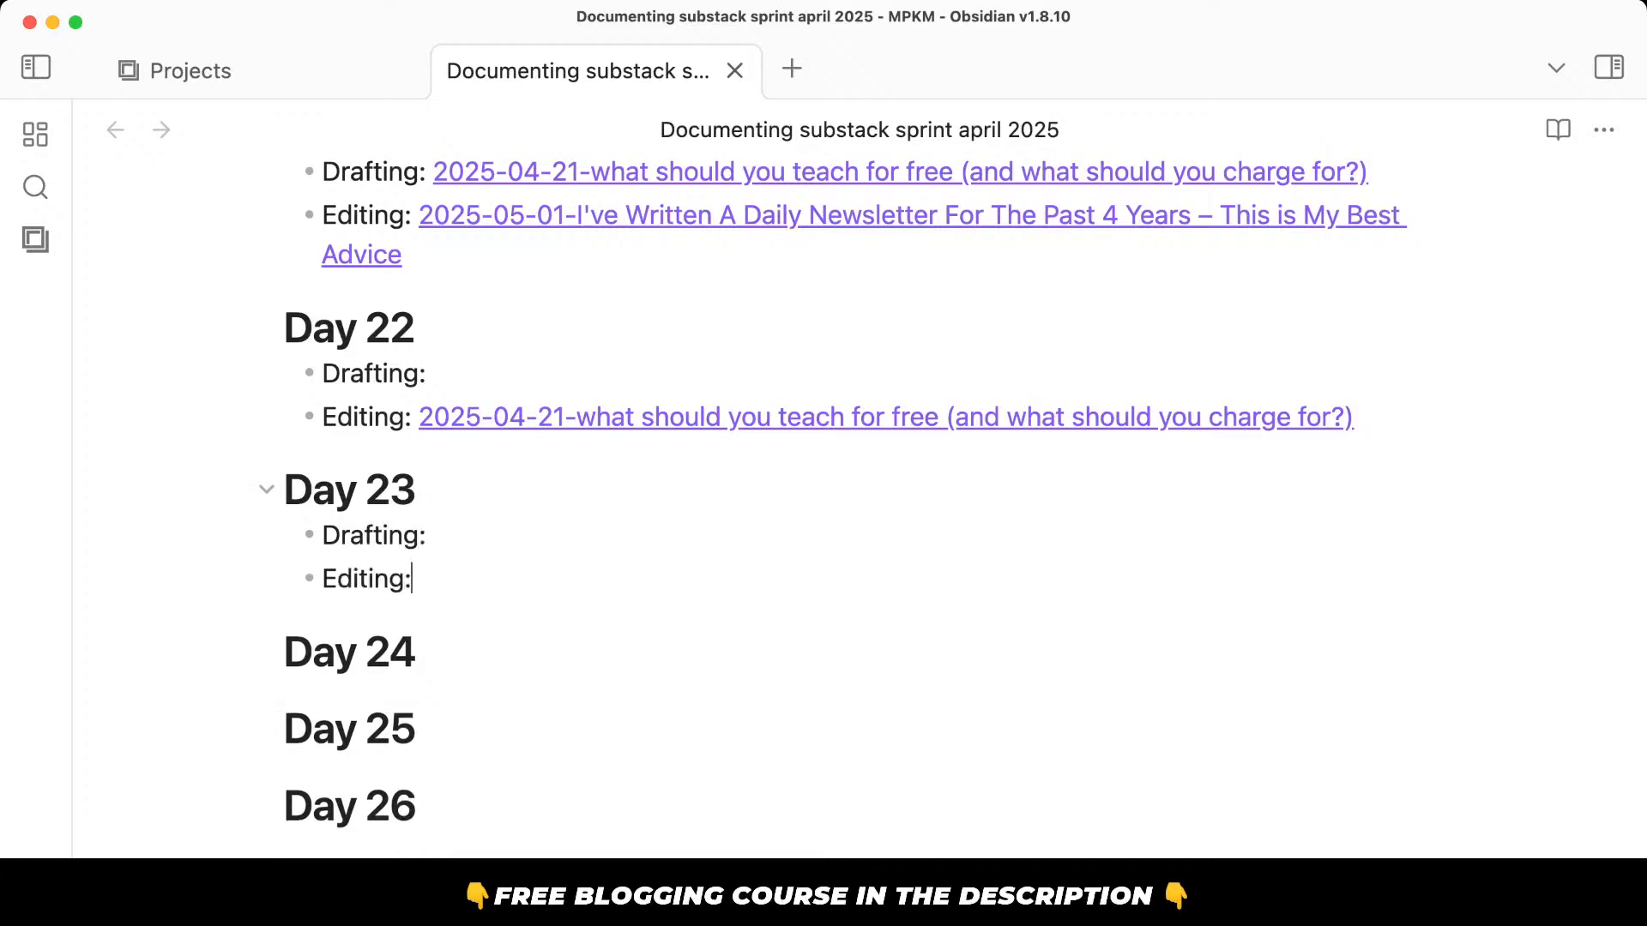
Copy the title of the 2025-04-23-How to Package article note and insert it as an internal link after Day 23's "Editing:" label.
left_click(466, 529)
left_click(286, 80)
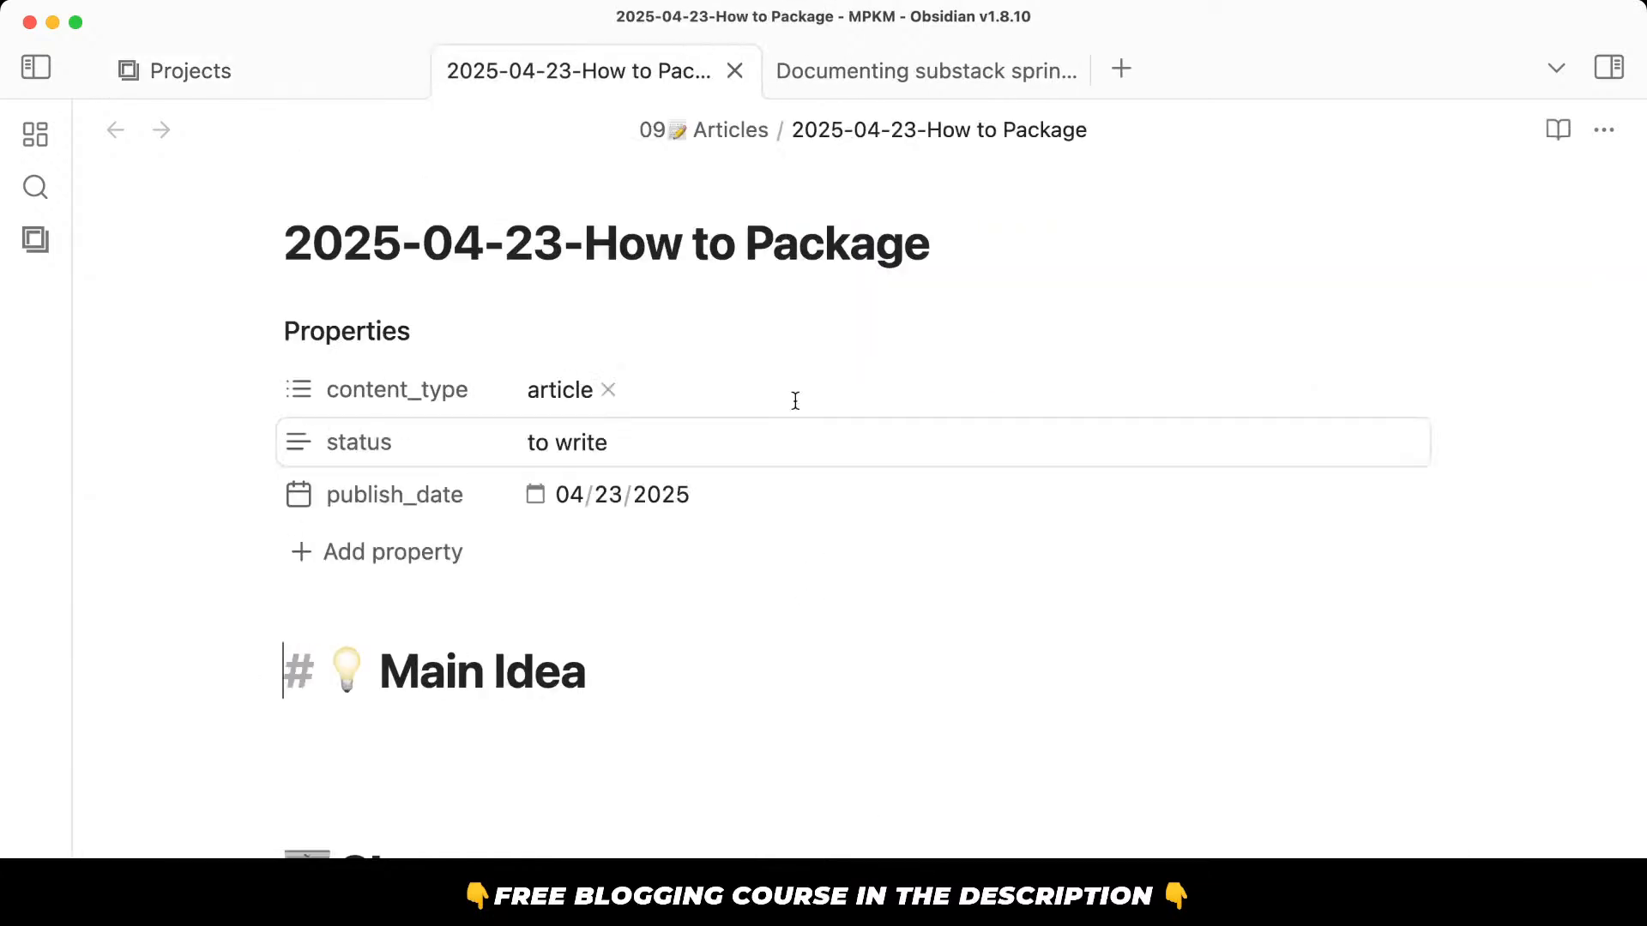
triple_click(687, 241)
key("super+c")
left_click(870, 68)
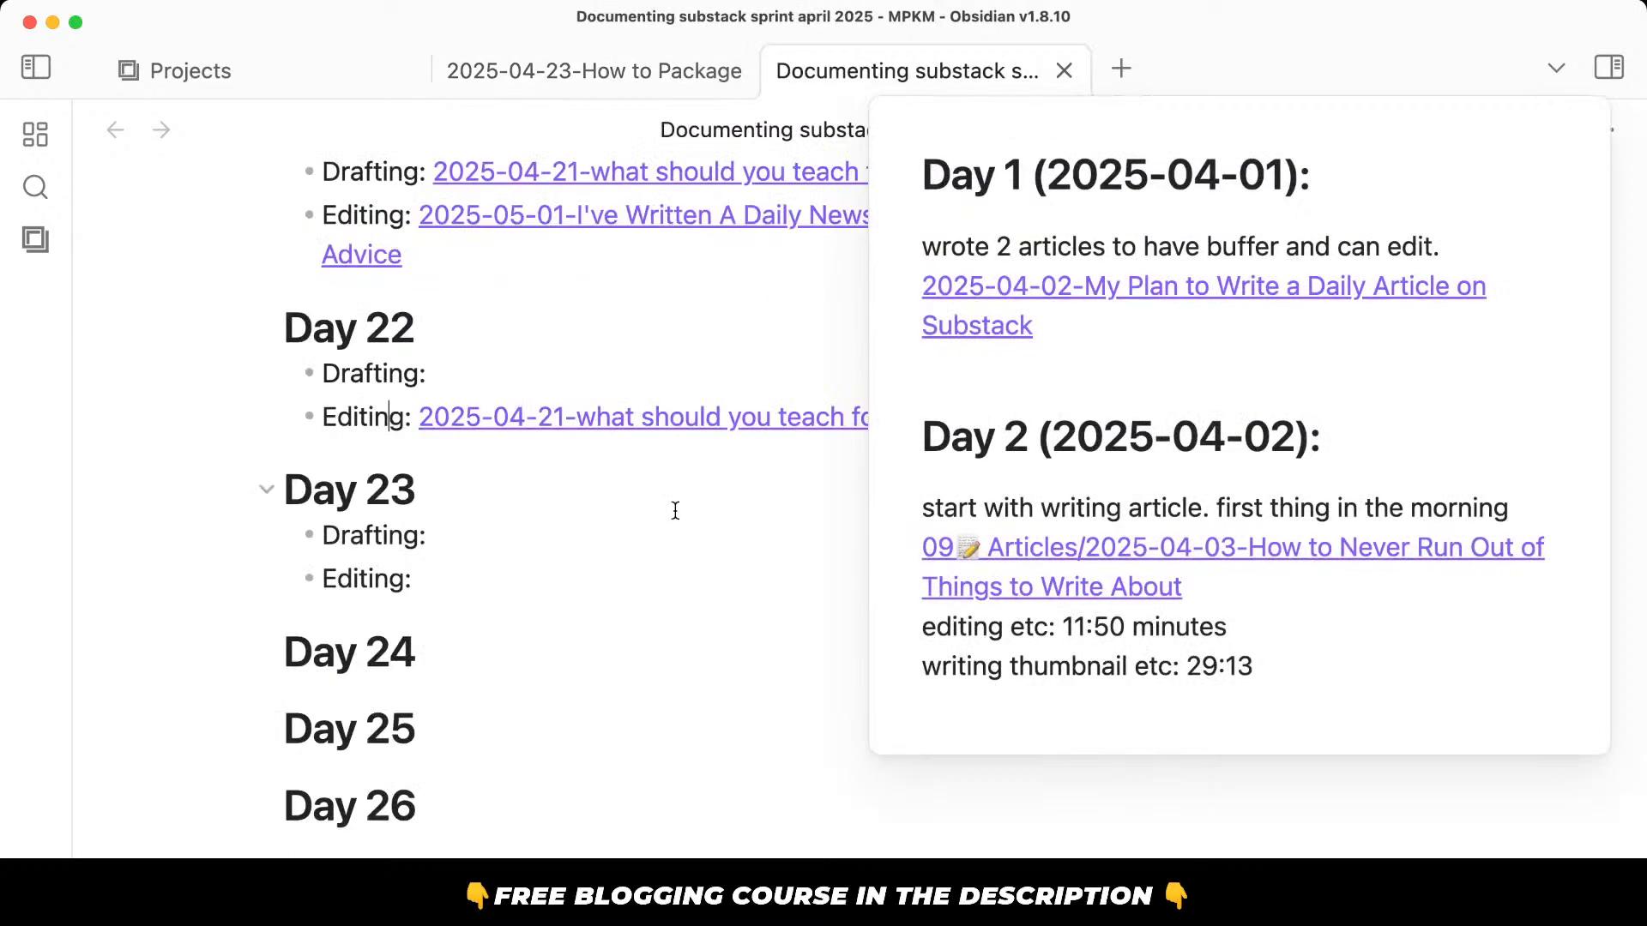
left_click(526, 561)
type("[[")
key("super+v")
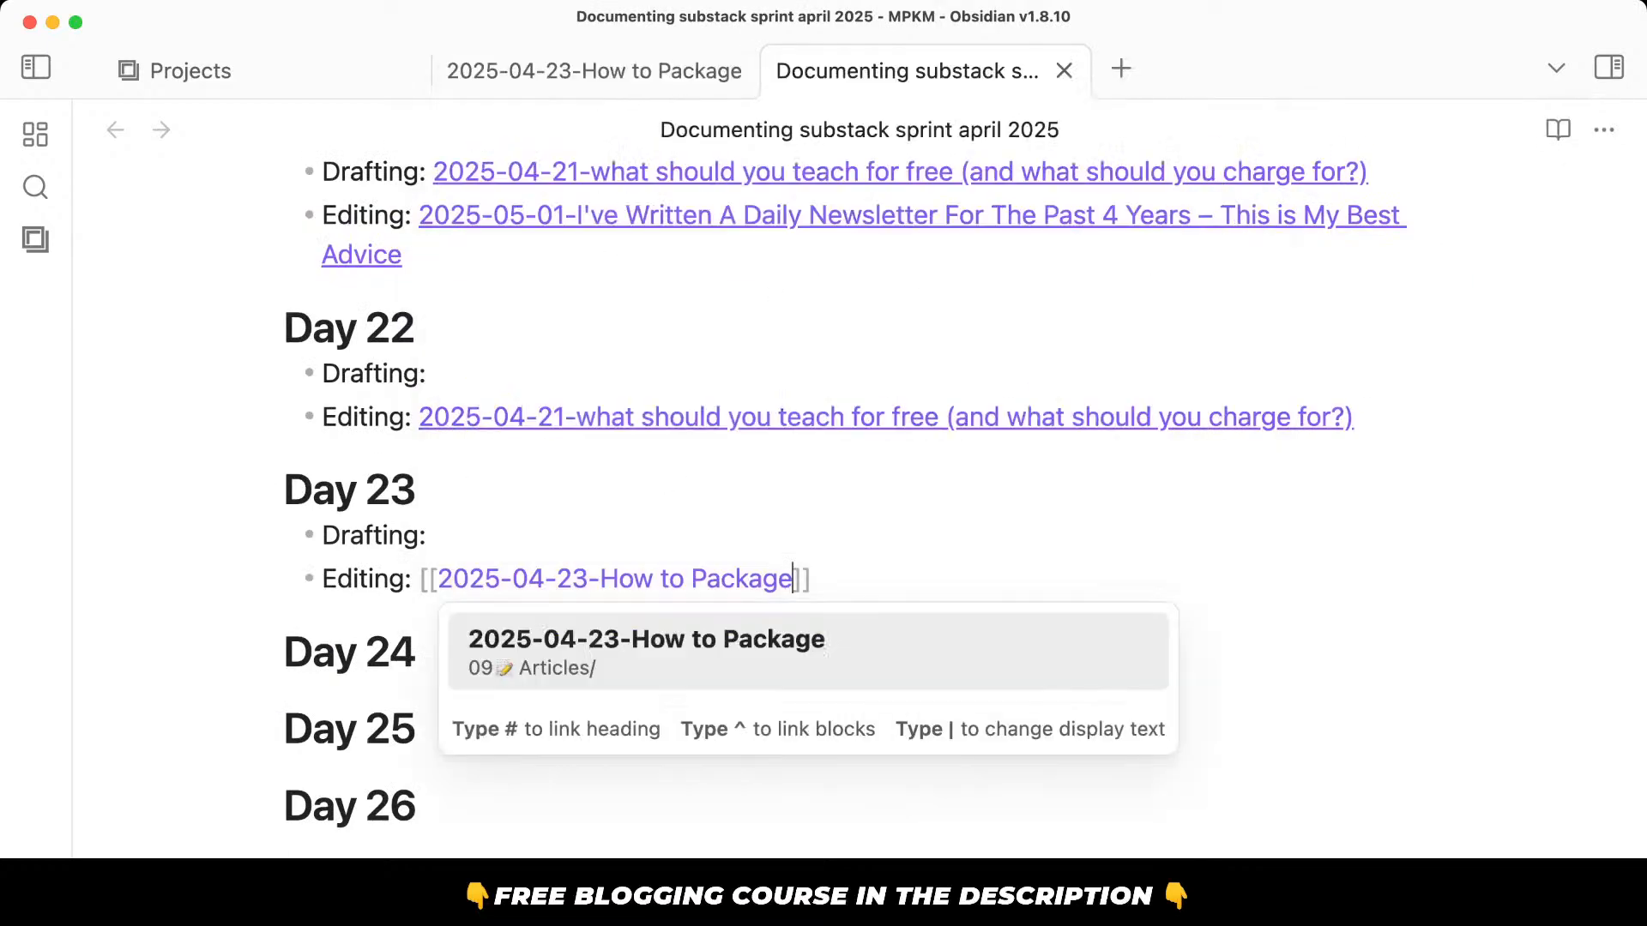
key("Return")
From the Projects calendar, open the articles scheduled for April 24, 25 and 26 in separate new tabs.
left_click(460, 539)
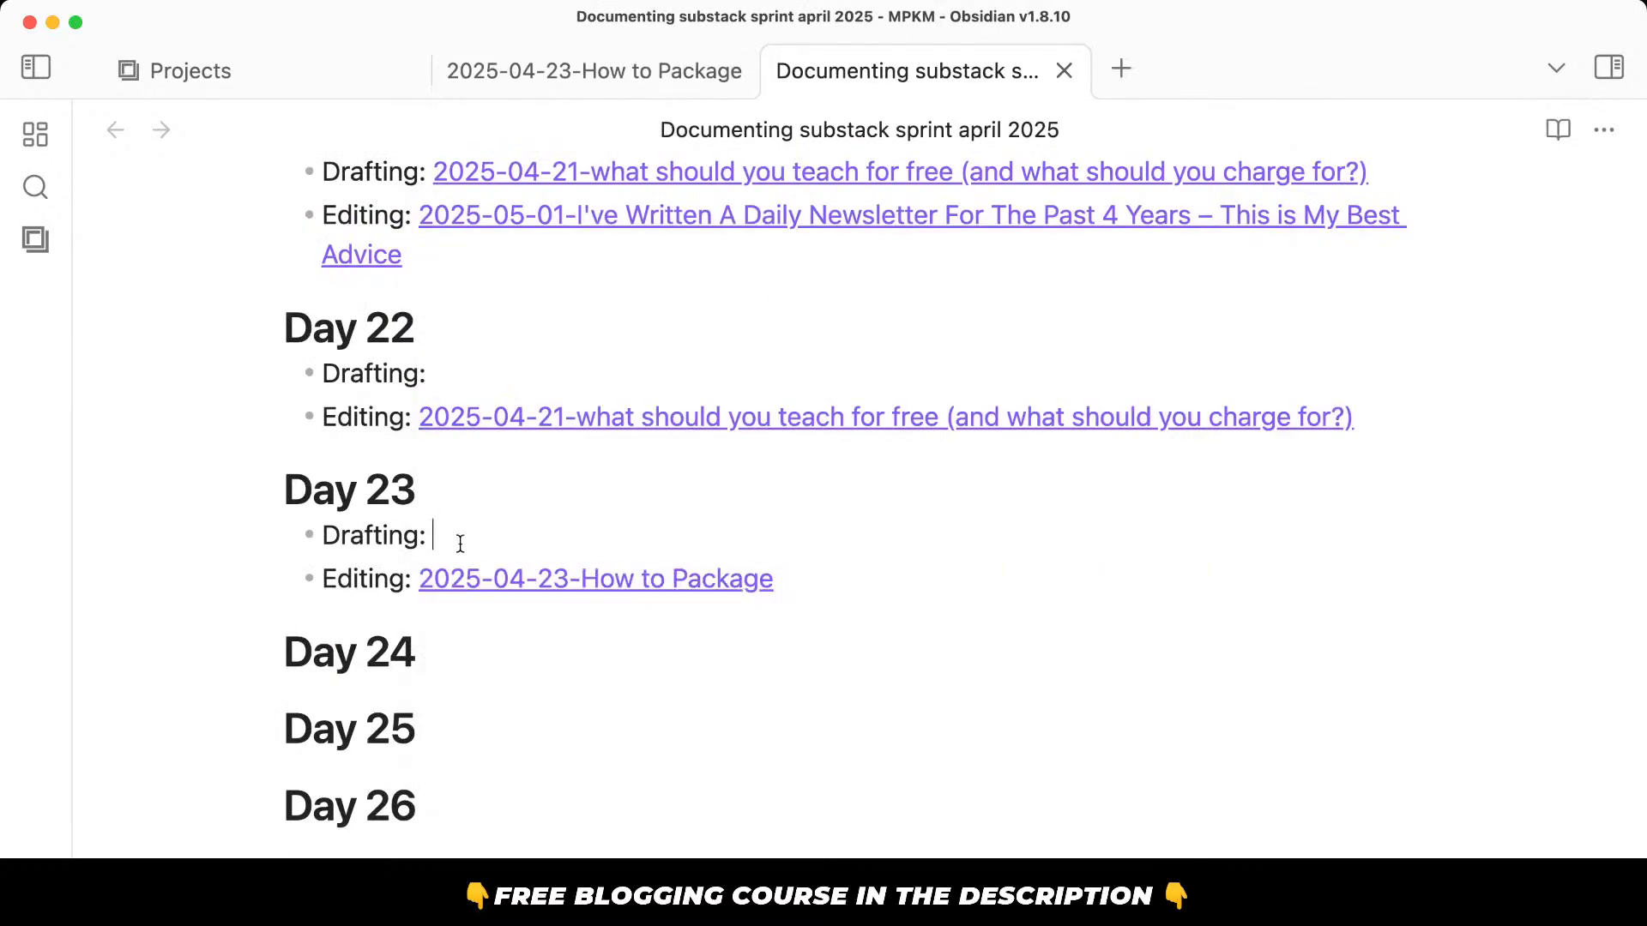
left_click(304, 75)
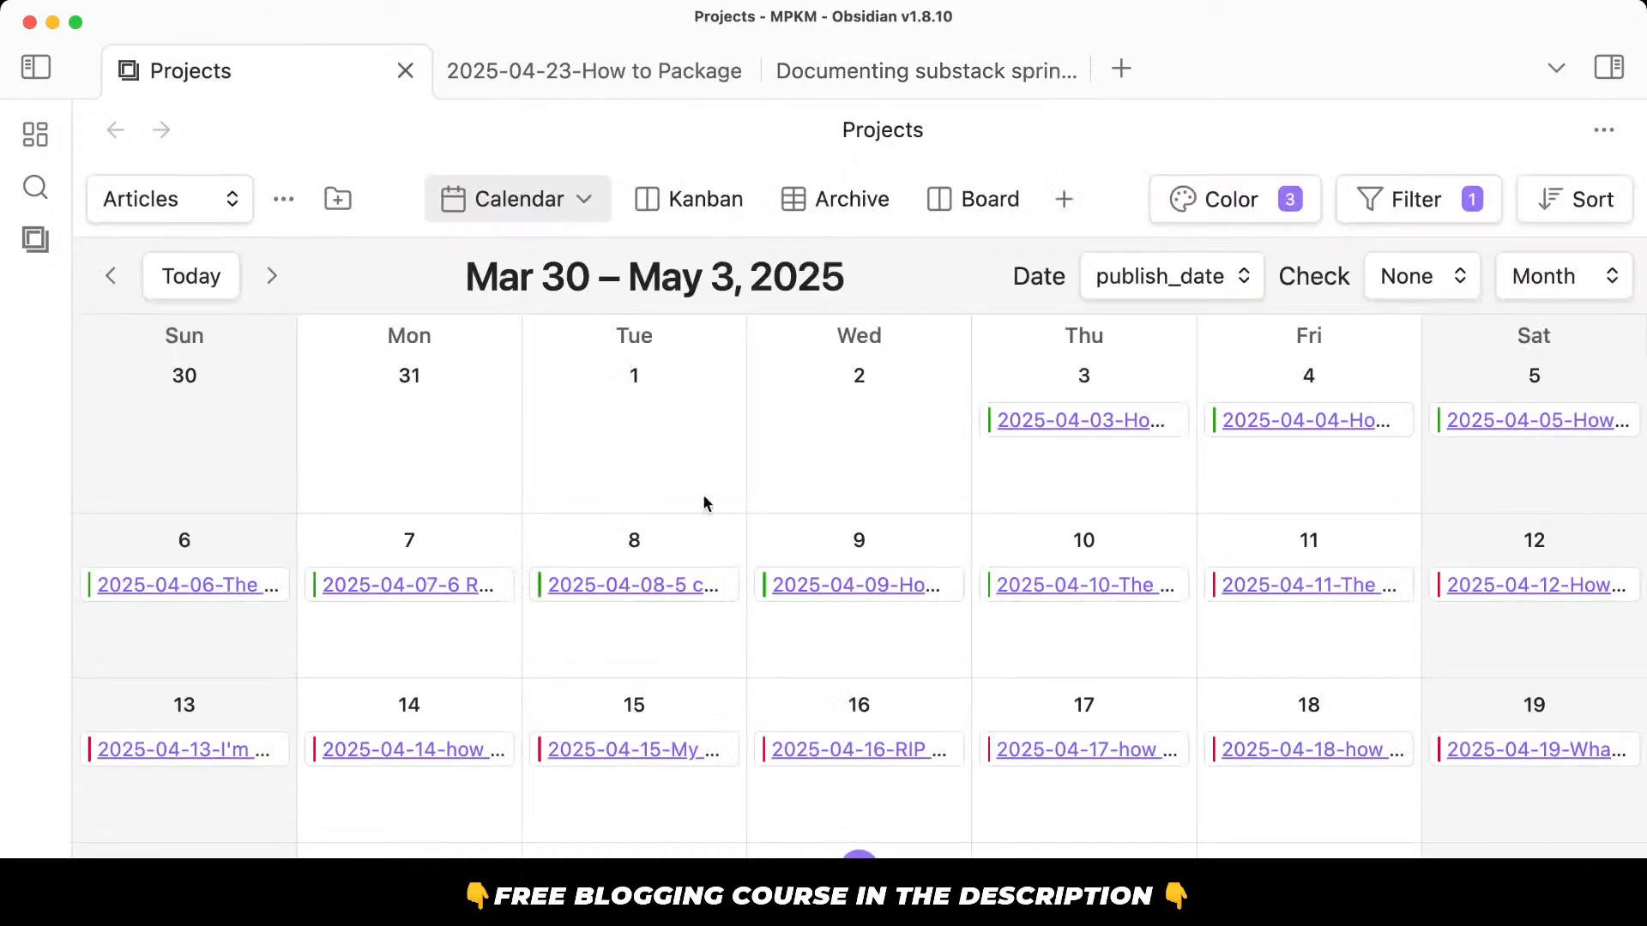
left_click(1075, 915, "super")
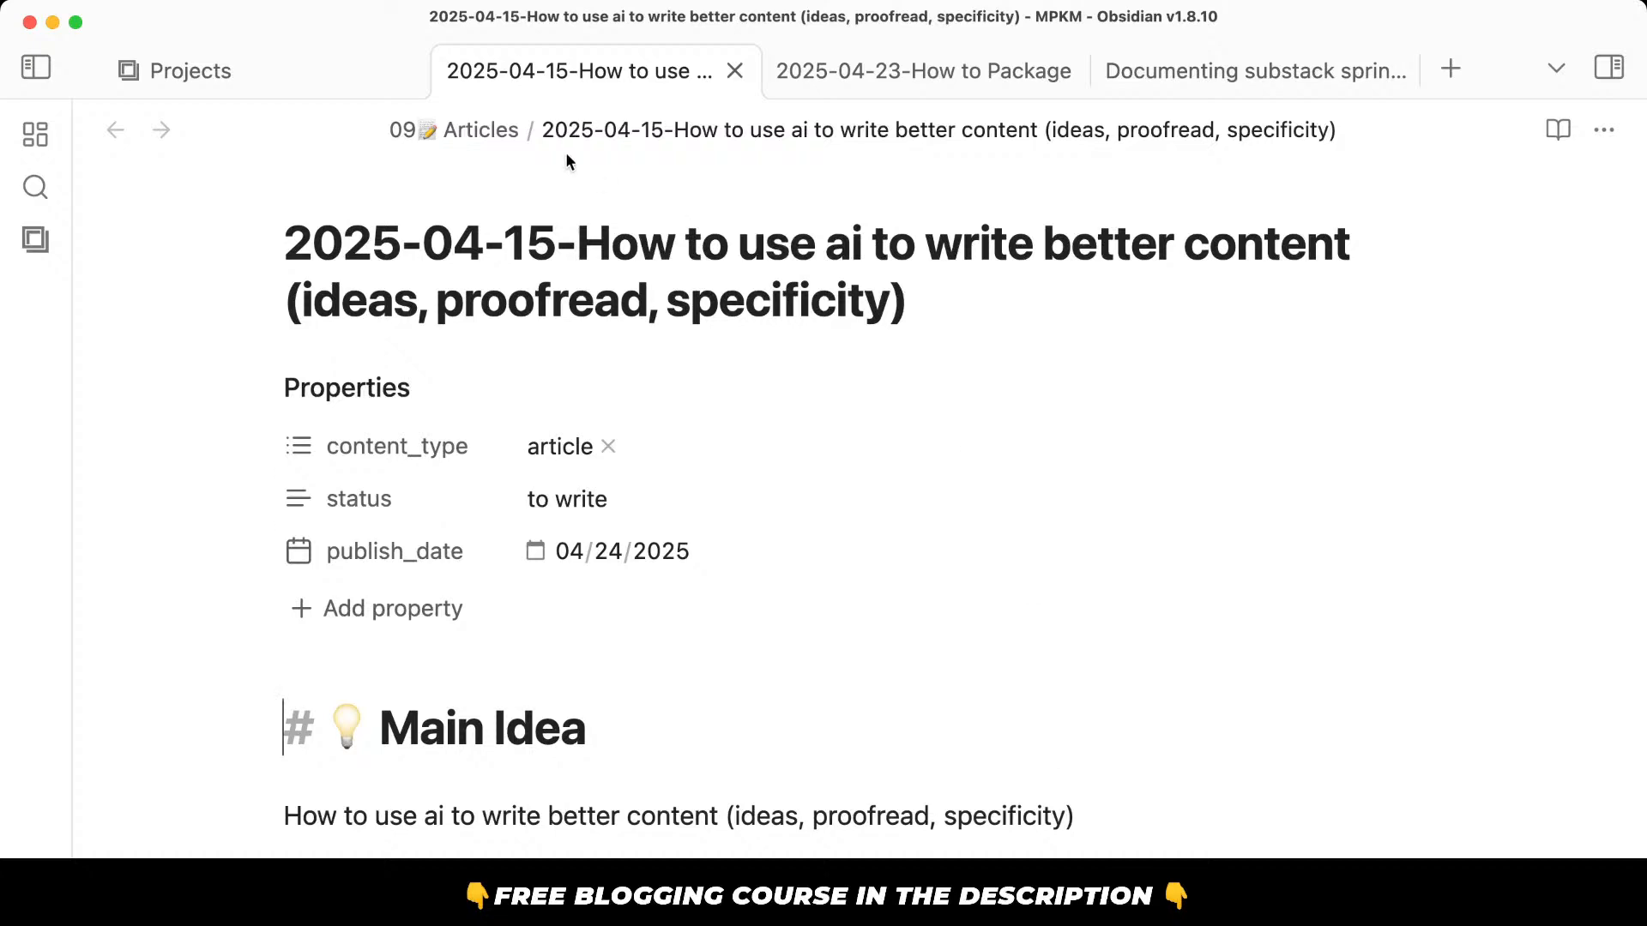
left_click(342, 68)
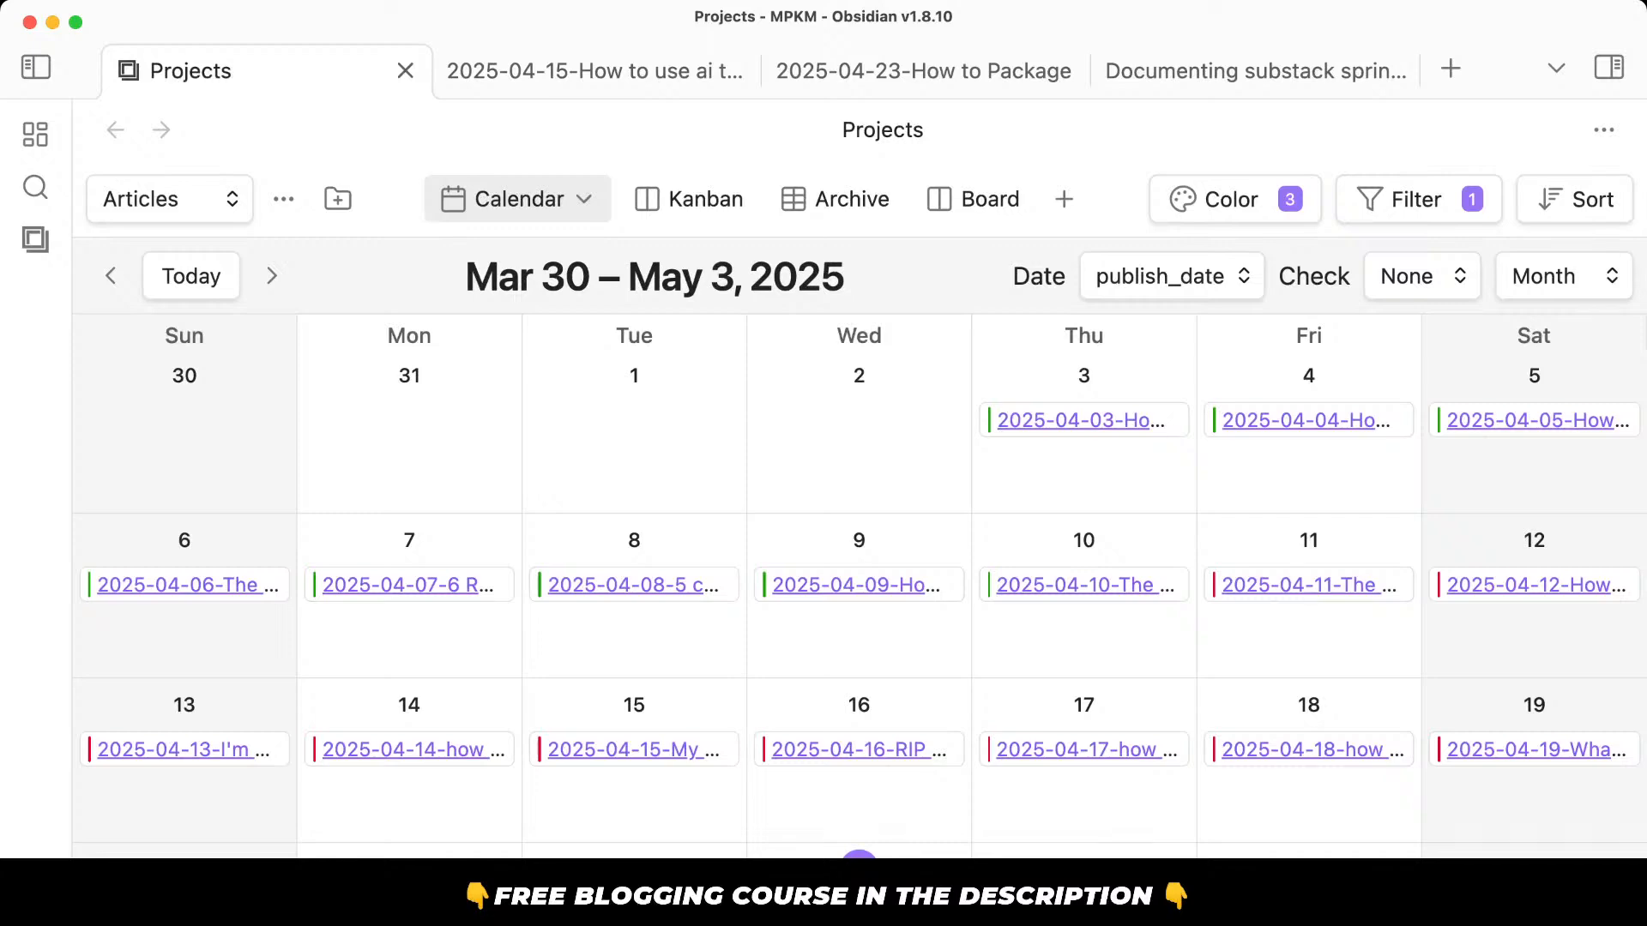
left_click(1309, 914, "super")
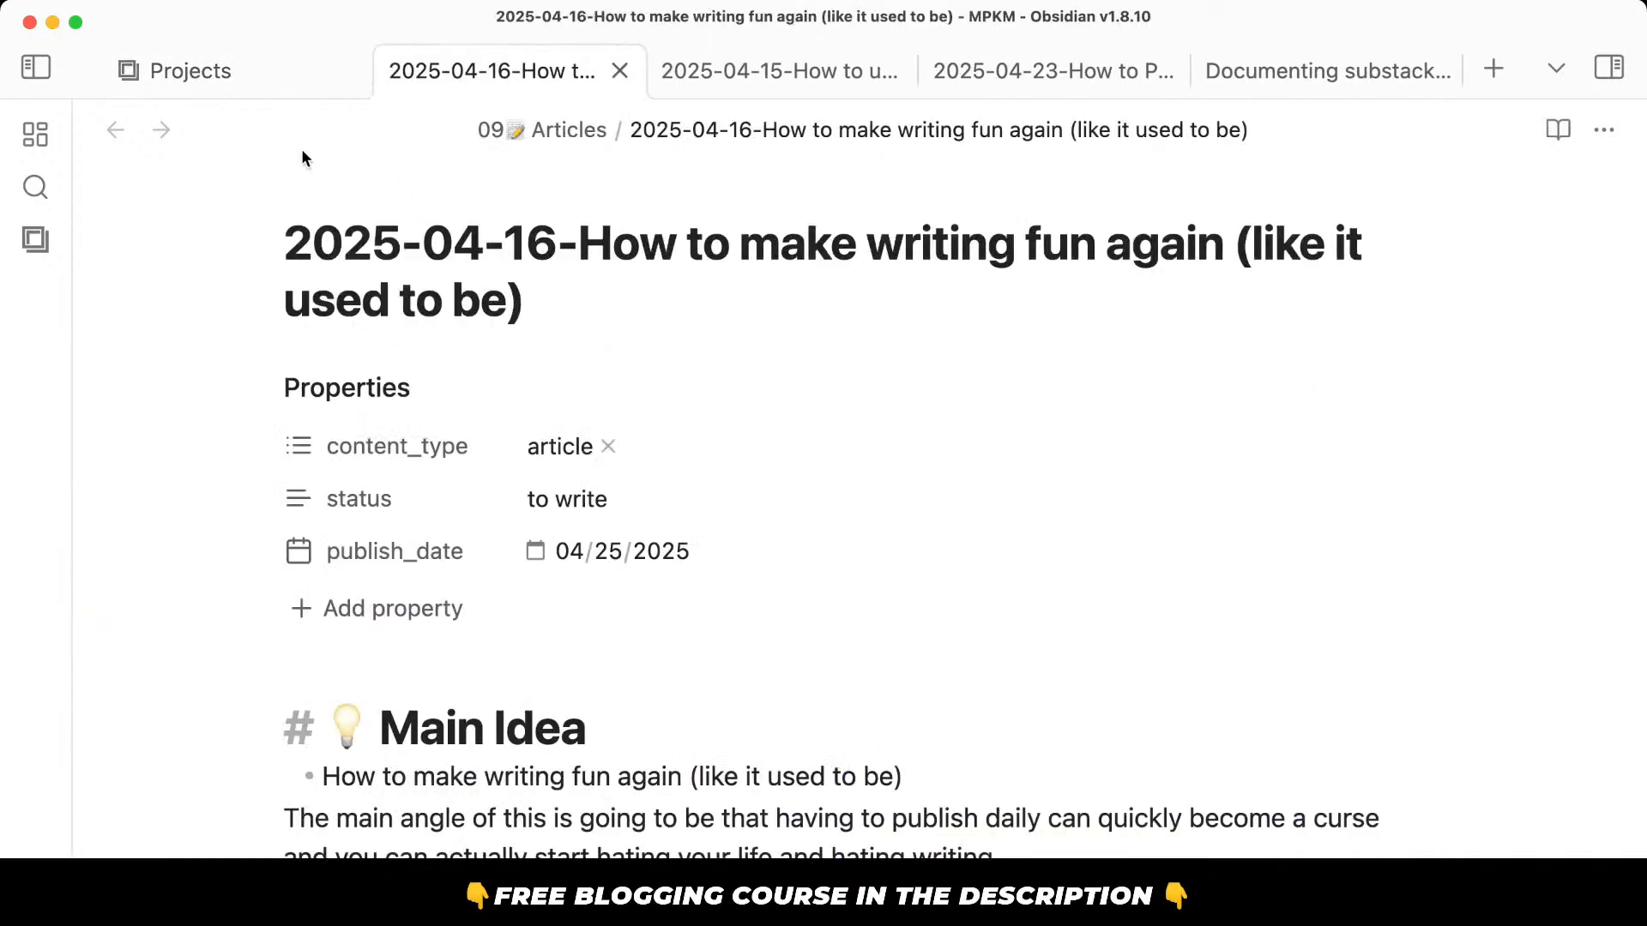
left_click(312, 76)
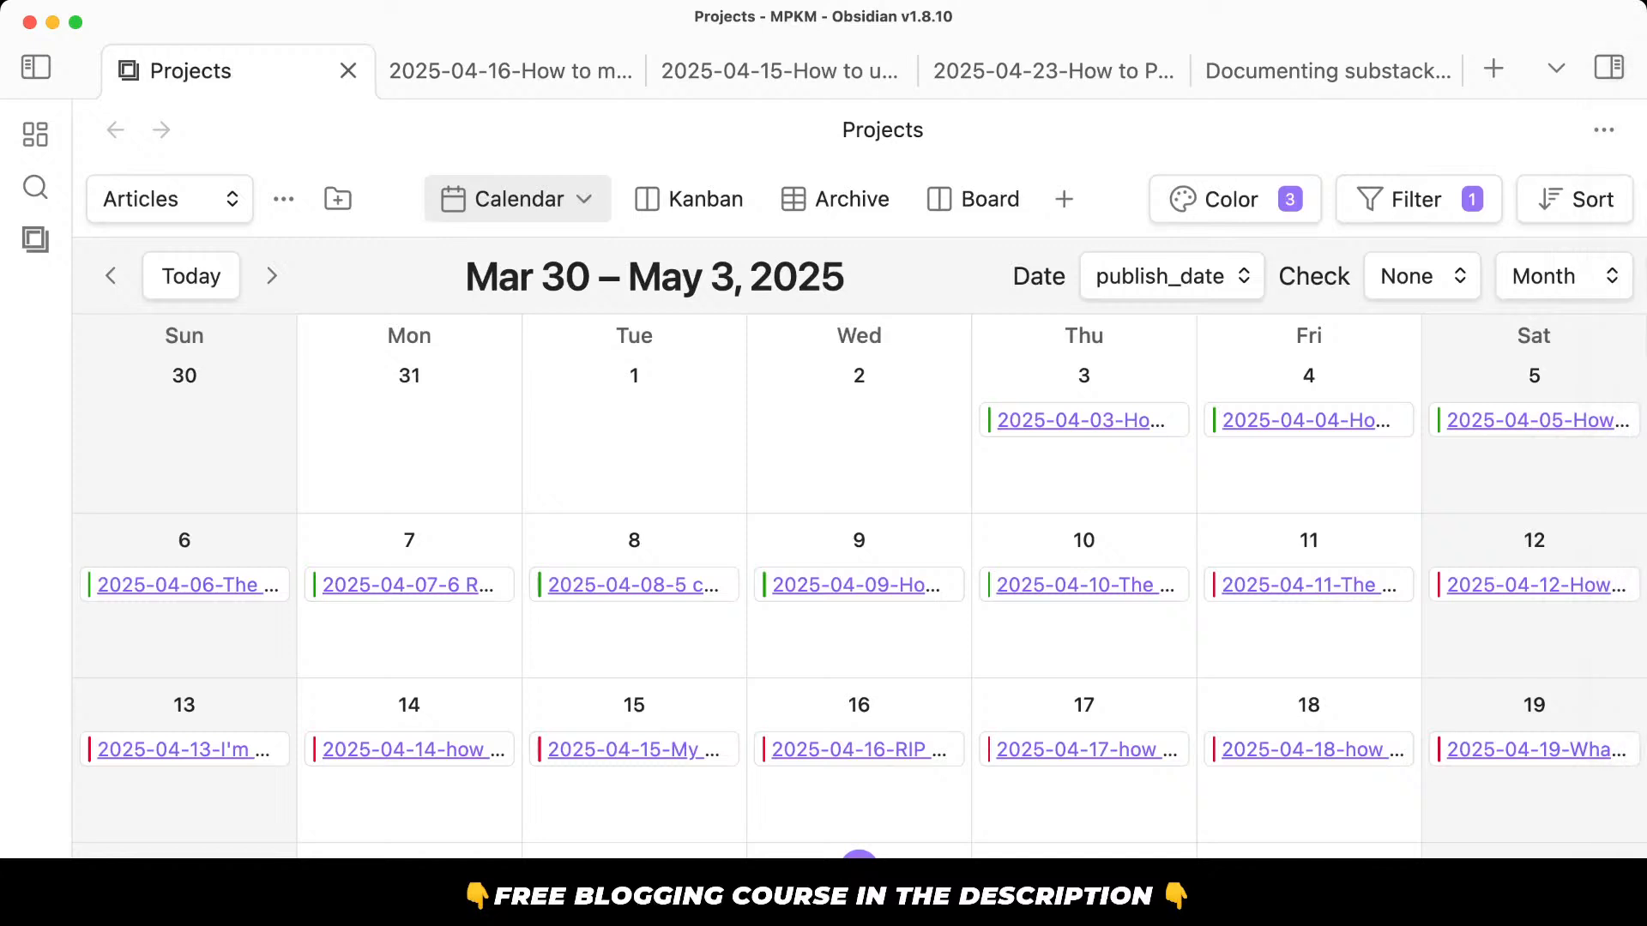
left_click(1530, 915, "super")
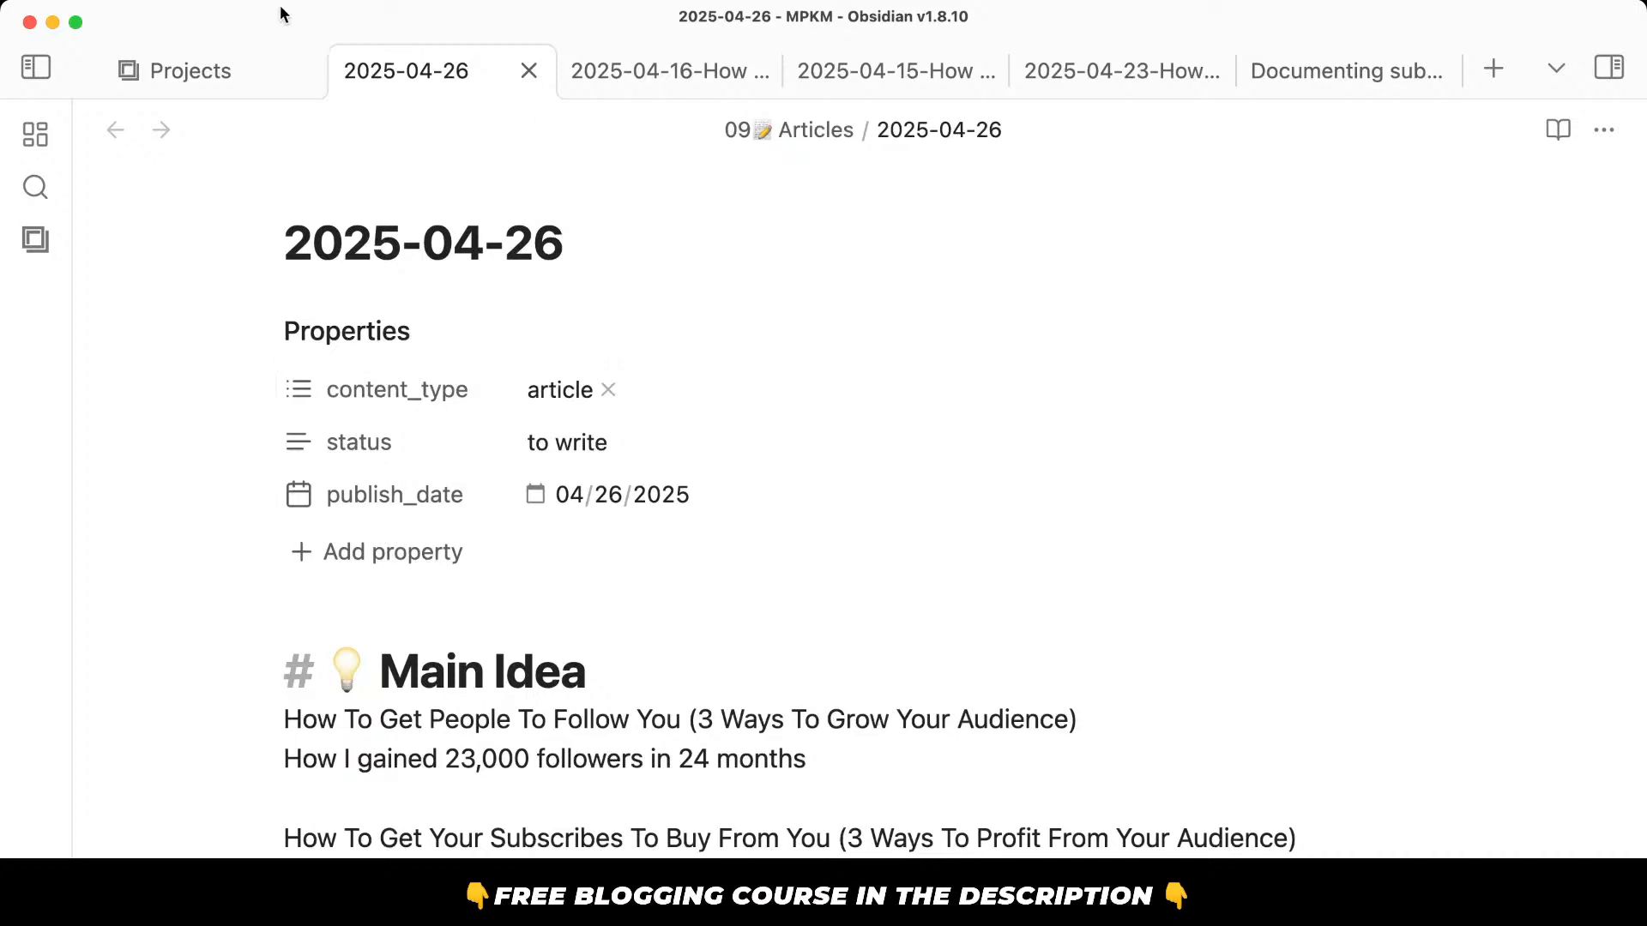
Read the Main Idea of the 2025-04-26 article and check the articles scheduled through April 26 in the Projects calendar.
scroll(824, 515, "down", 5)
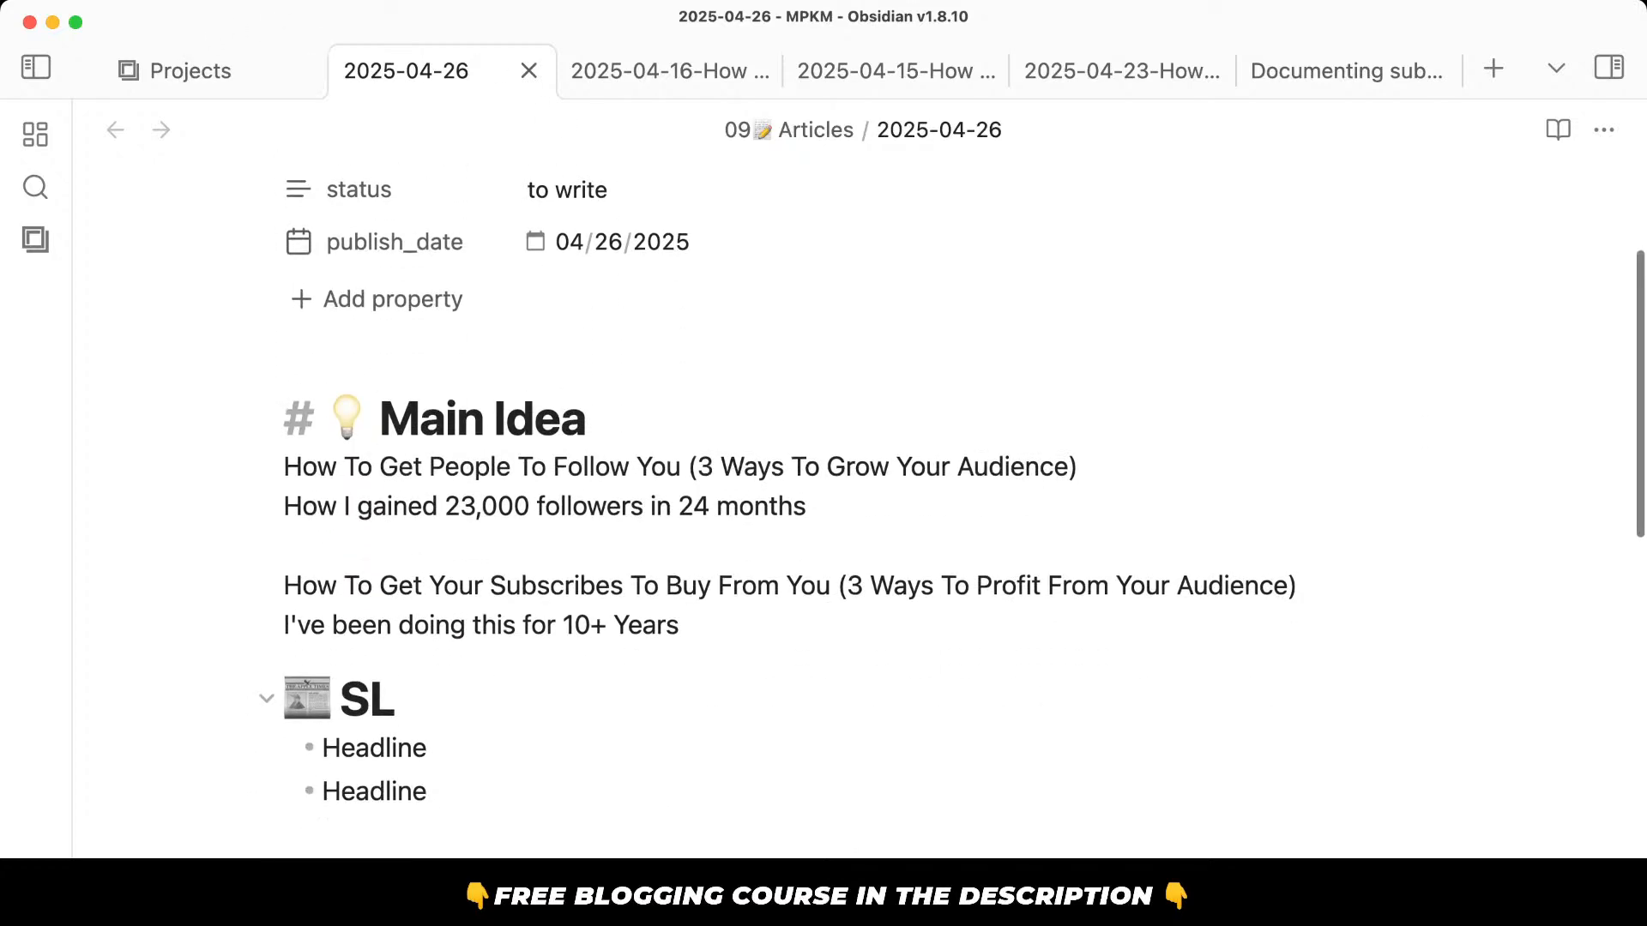
left_click(224, 54)
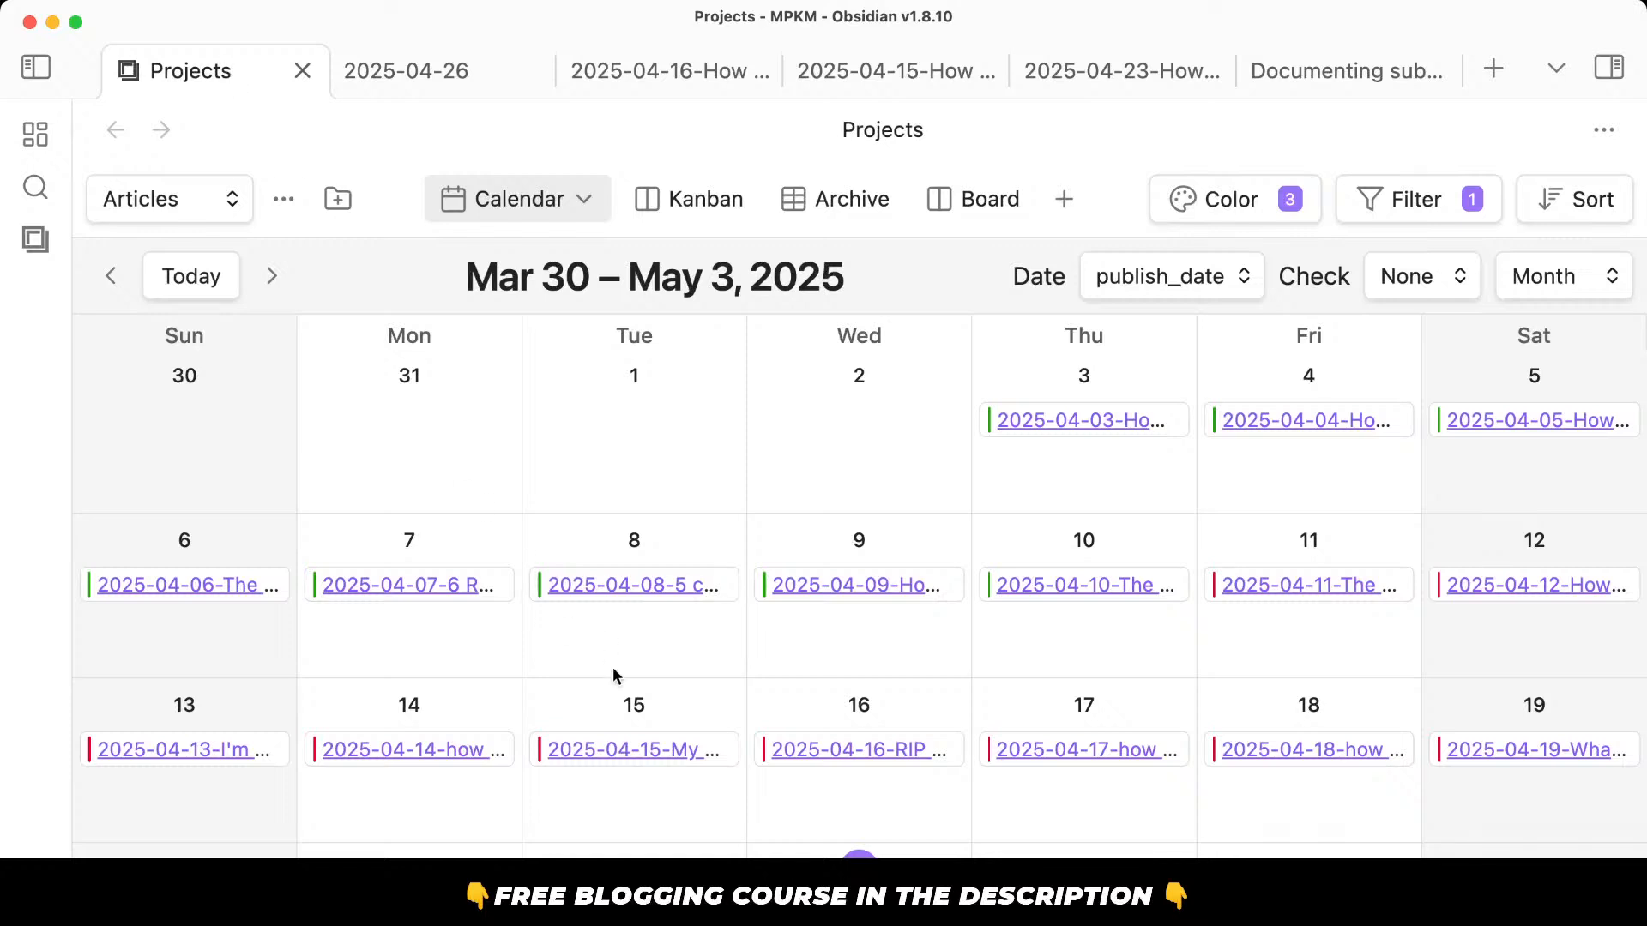
scroll(612, 667, "down", 2)
mouse_move(1630, 326)
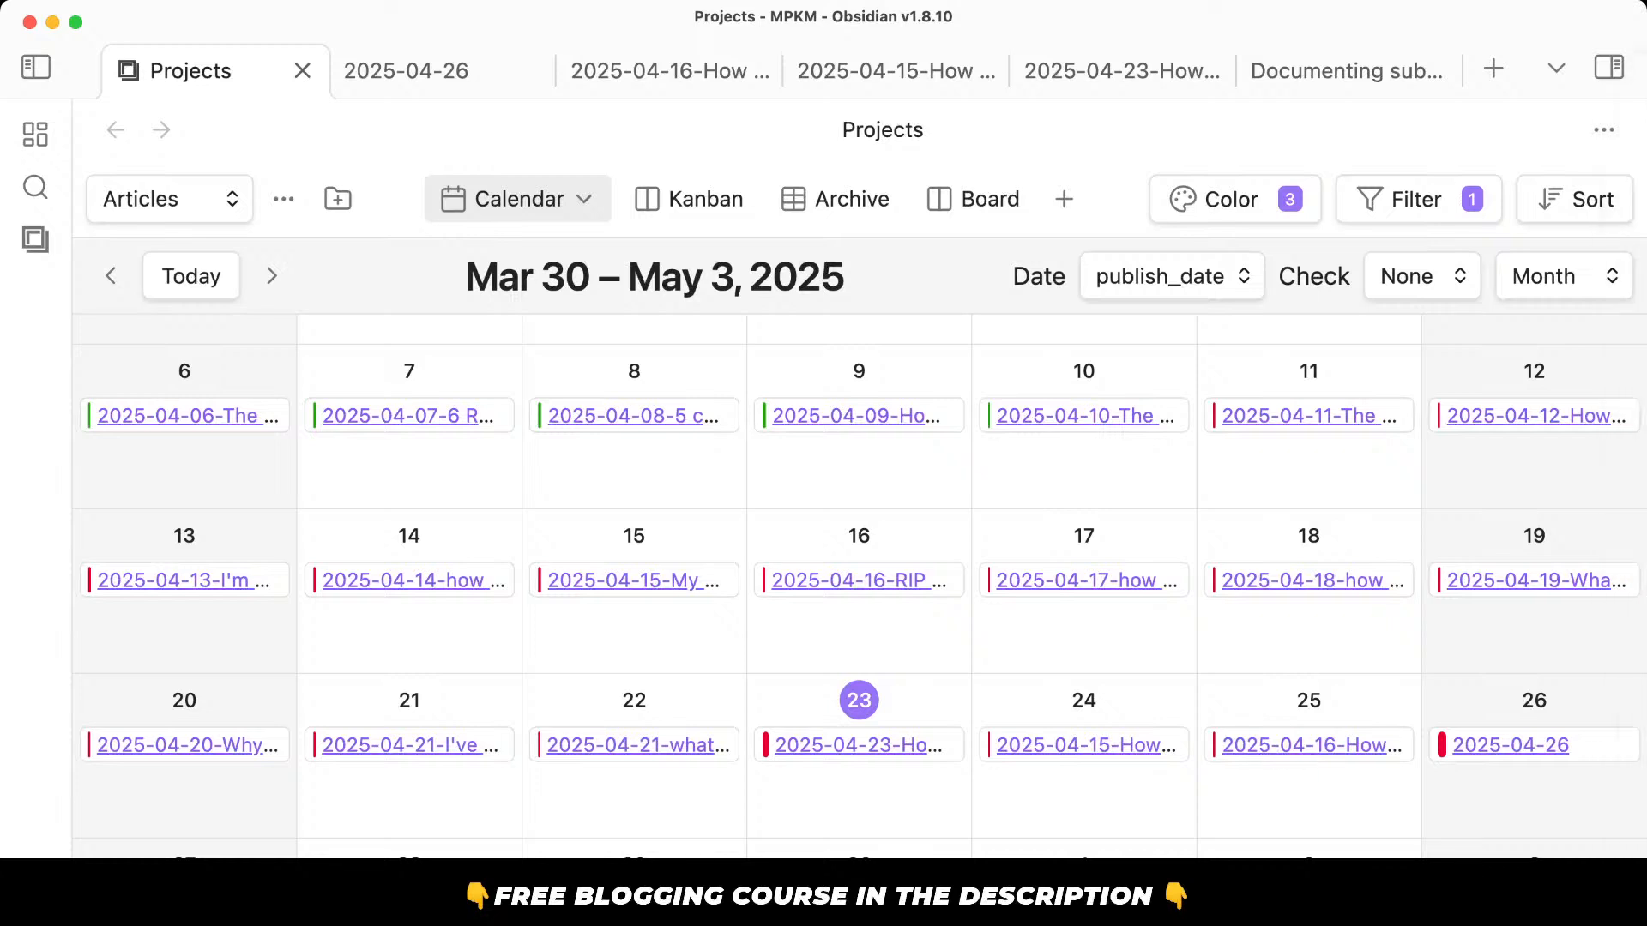
mouse_move(1612, 789)
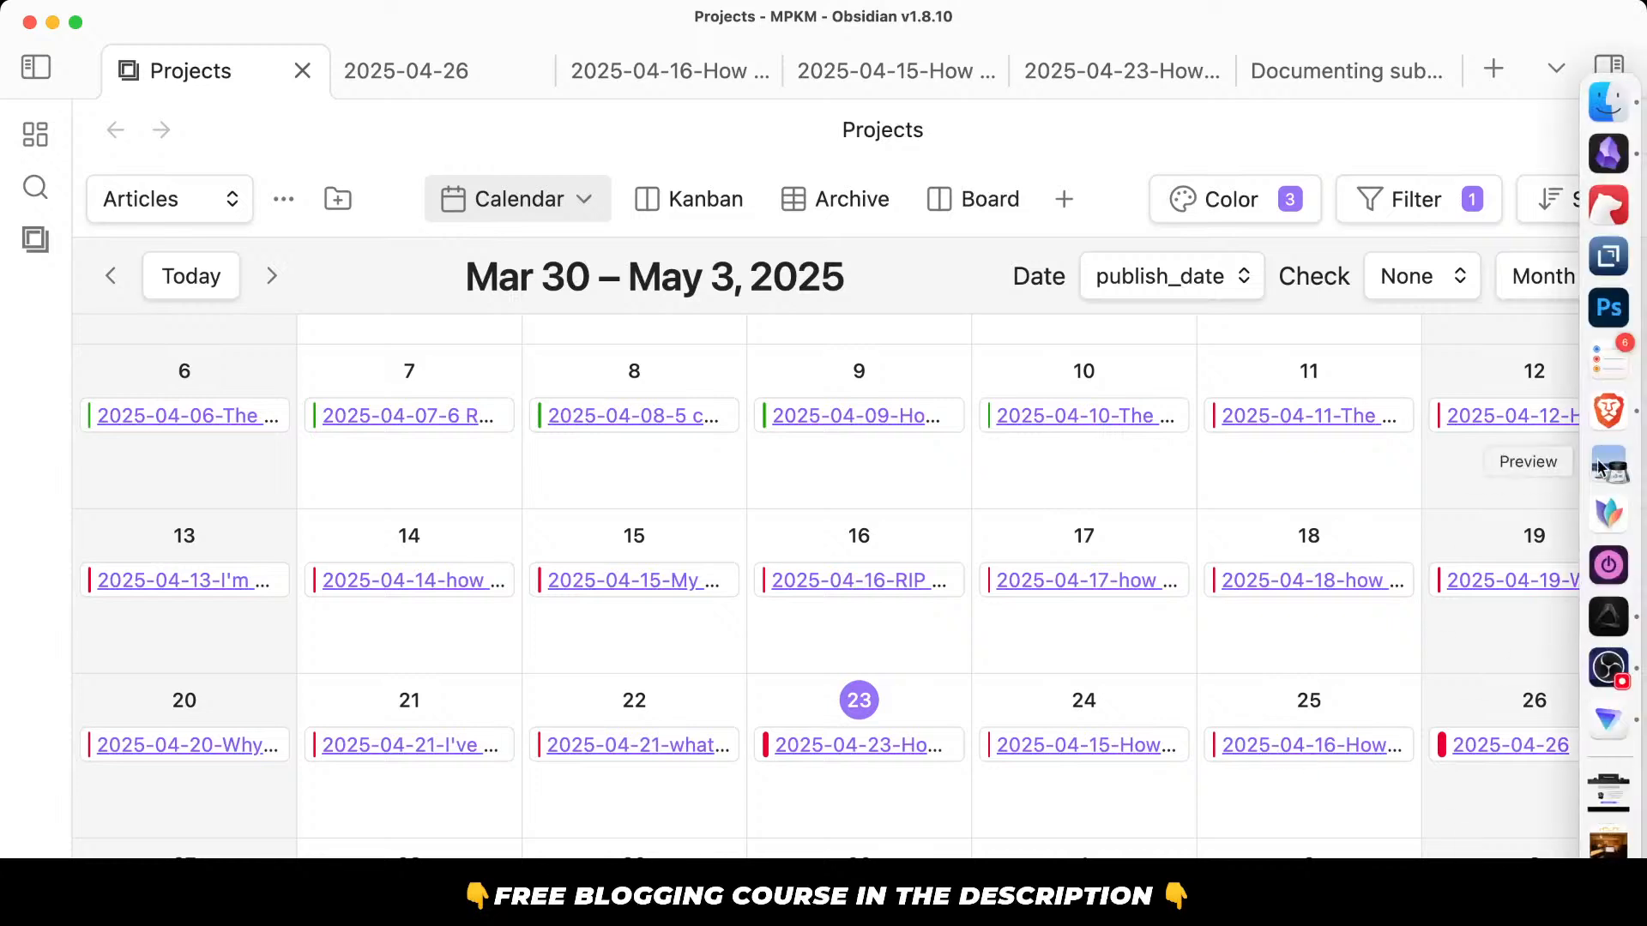
Switch to the Bear notes app and open the "How I built a 6-figure business working only between 6-10 am" idea under 03-content-ideas/medium.
left_click(1600, 220)
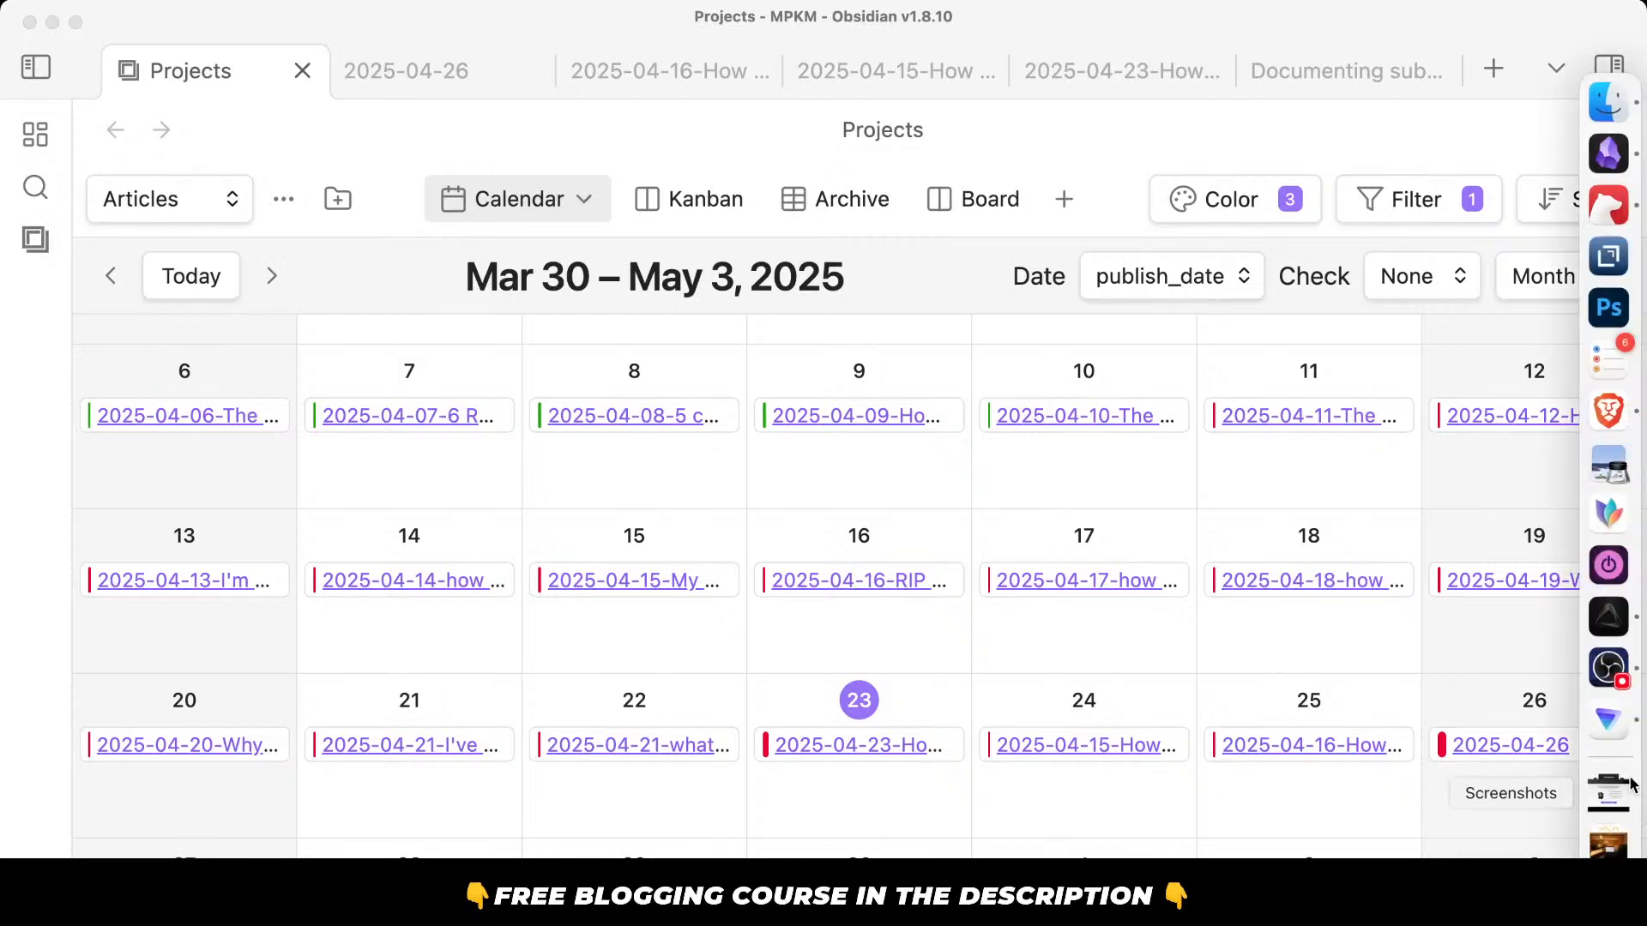
left_click(1608, 203)
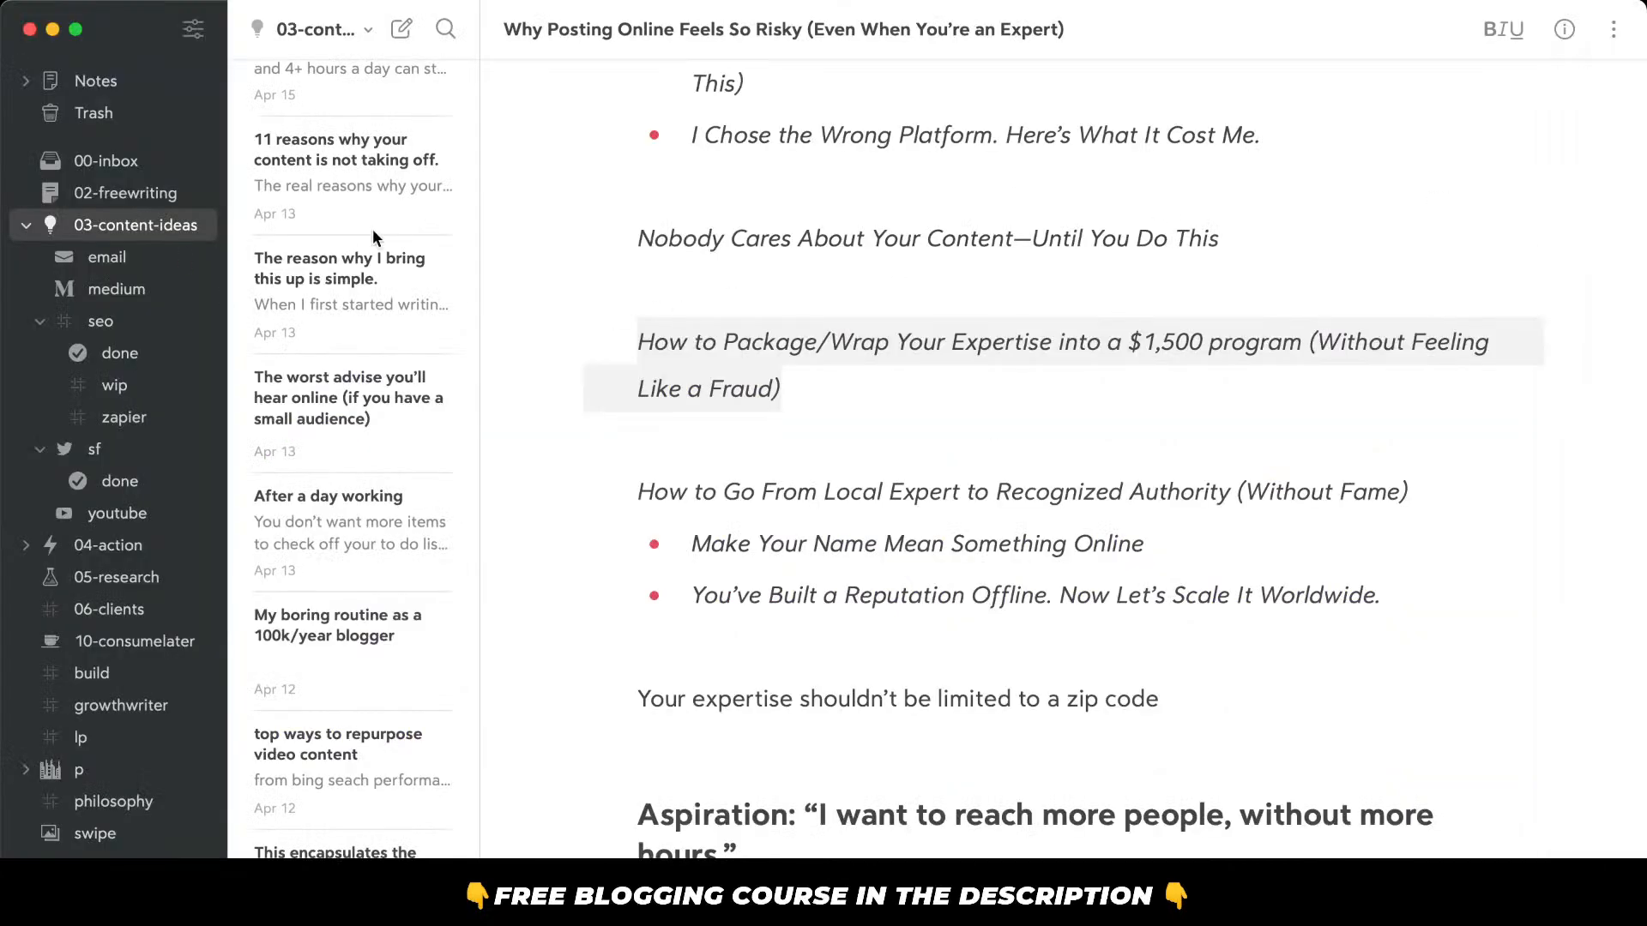
scroll(372, 229, "up", 10)
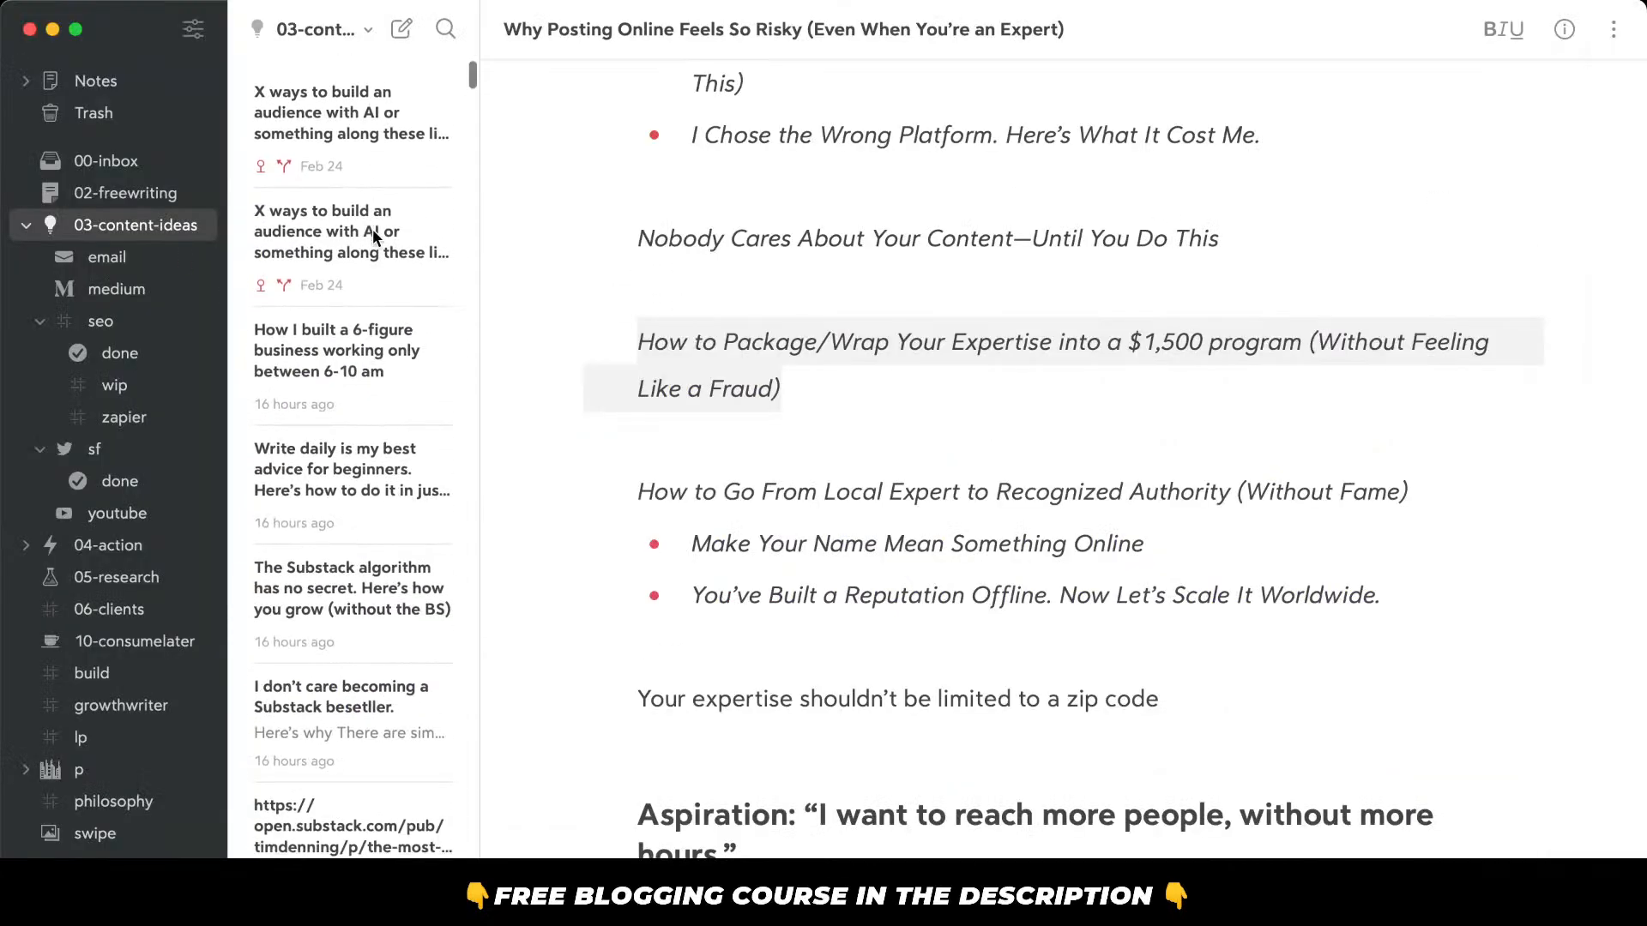
left_click(133, 289)
left_click(424, 110)
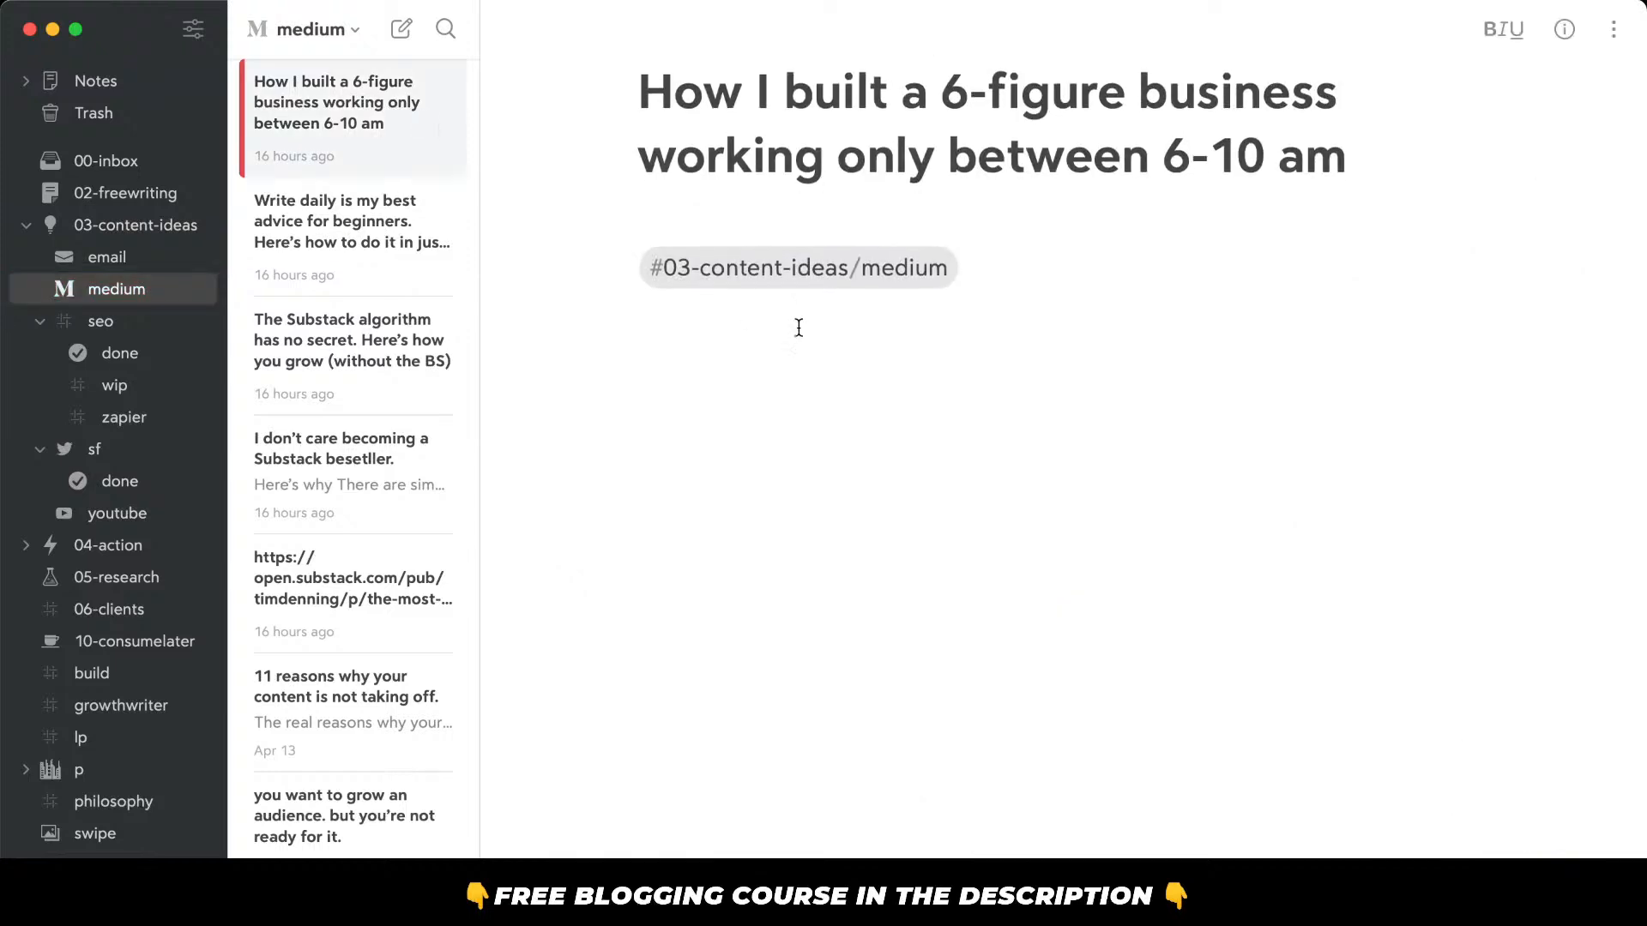
Review the medium article ideas on building a 6-figure business, writing daily in 45 minutes, and the Substack algorithm.
left_click_drag(835, 84, 1025, 198)
left_click(1025, 198)
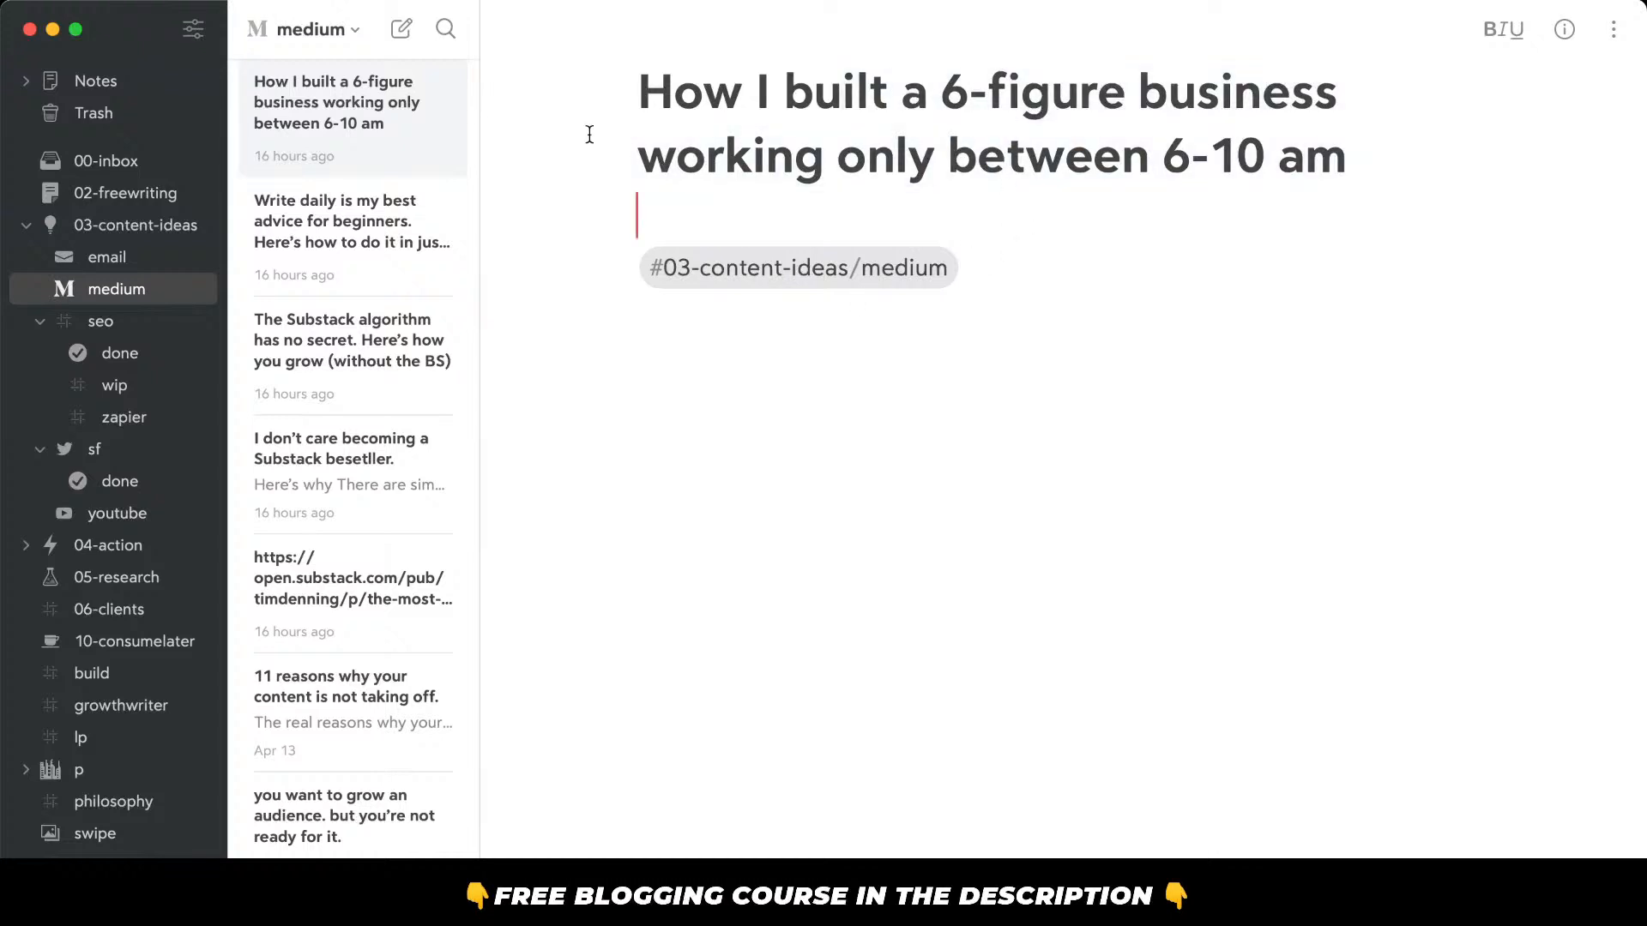
left_click(317, 224)
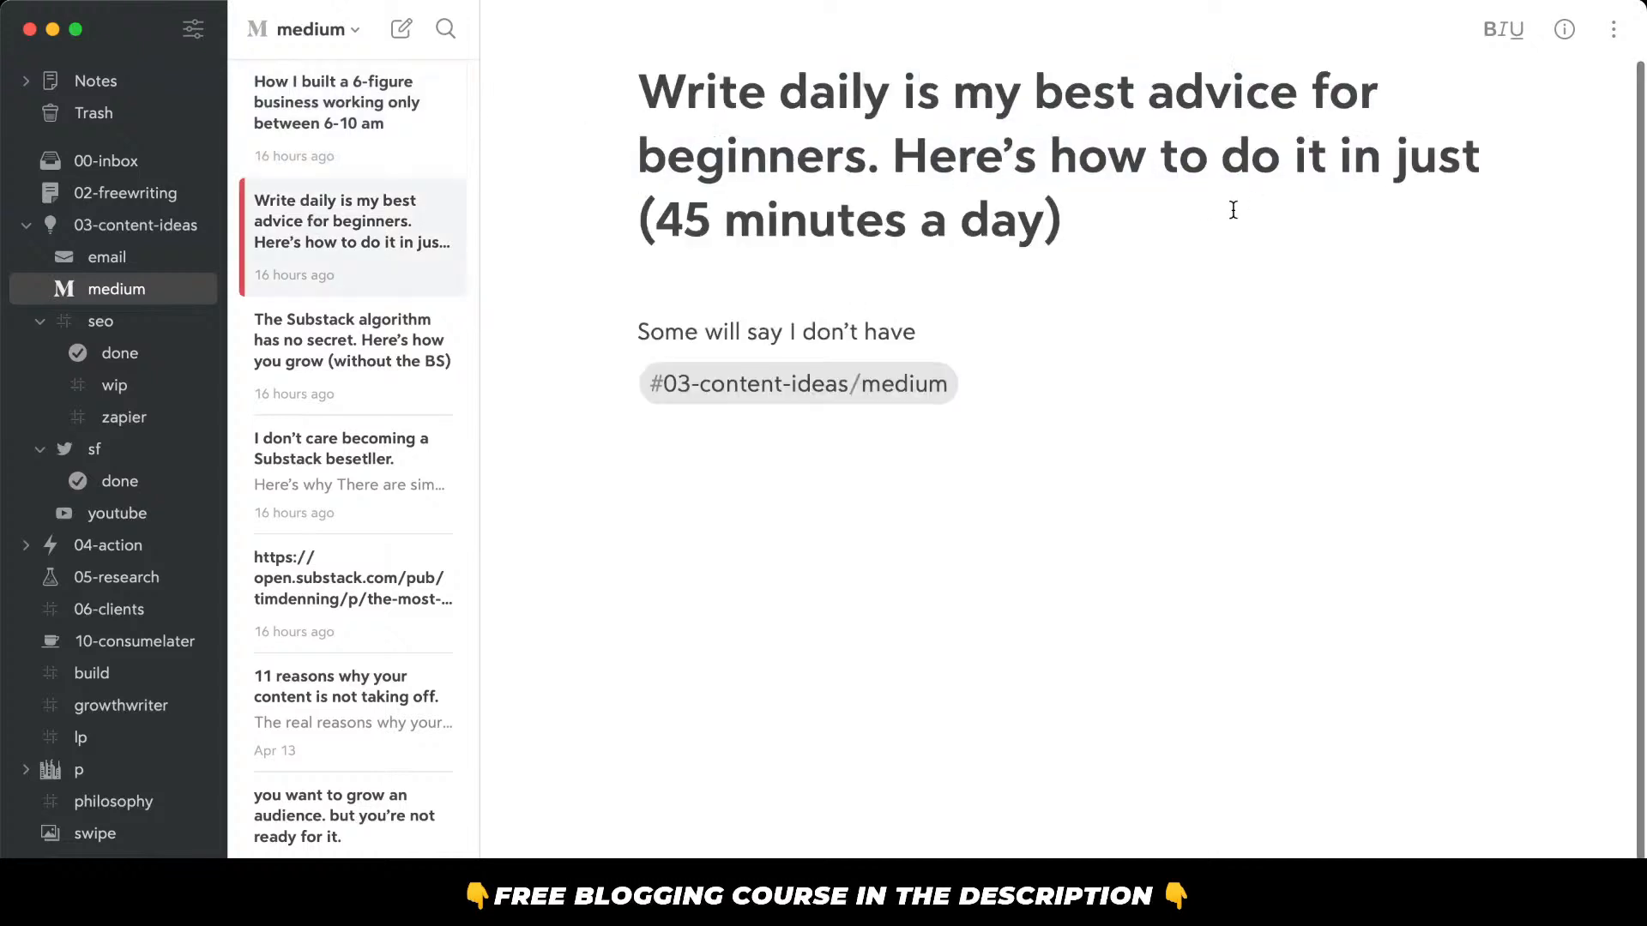
mouse_move(1202, 213)
left_mouse_down()
mouse_move(876, 173)
mouse_move(943, 226)
mouse_move(993, 306)
left_mouse_up()
left_click(993, 306)
left_click(986, 336)
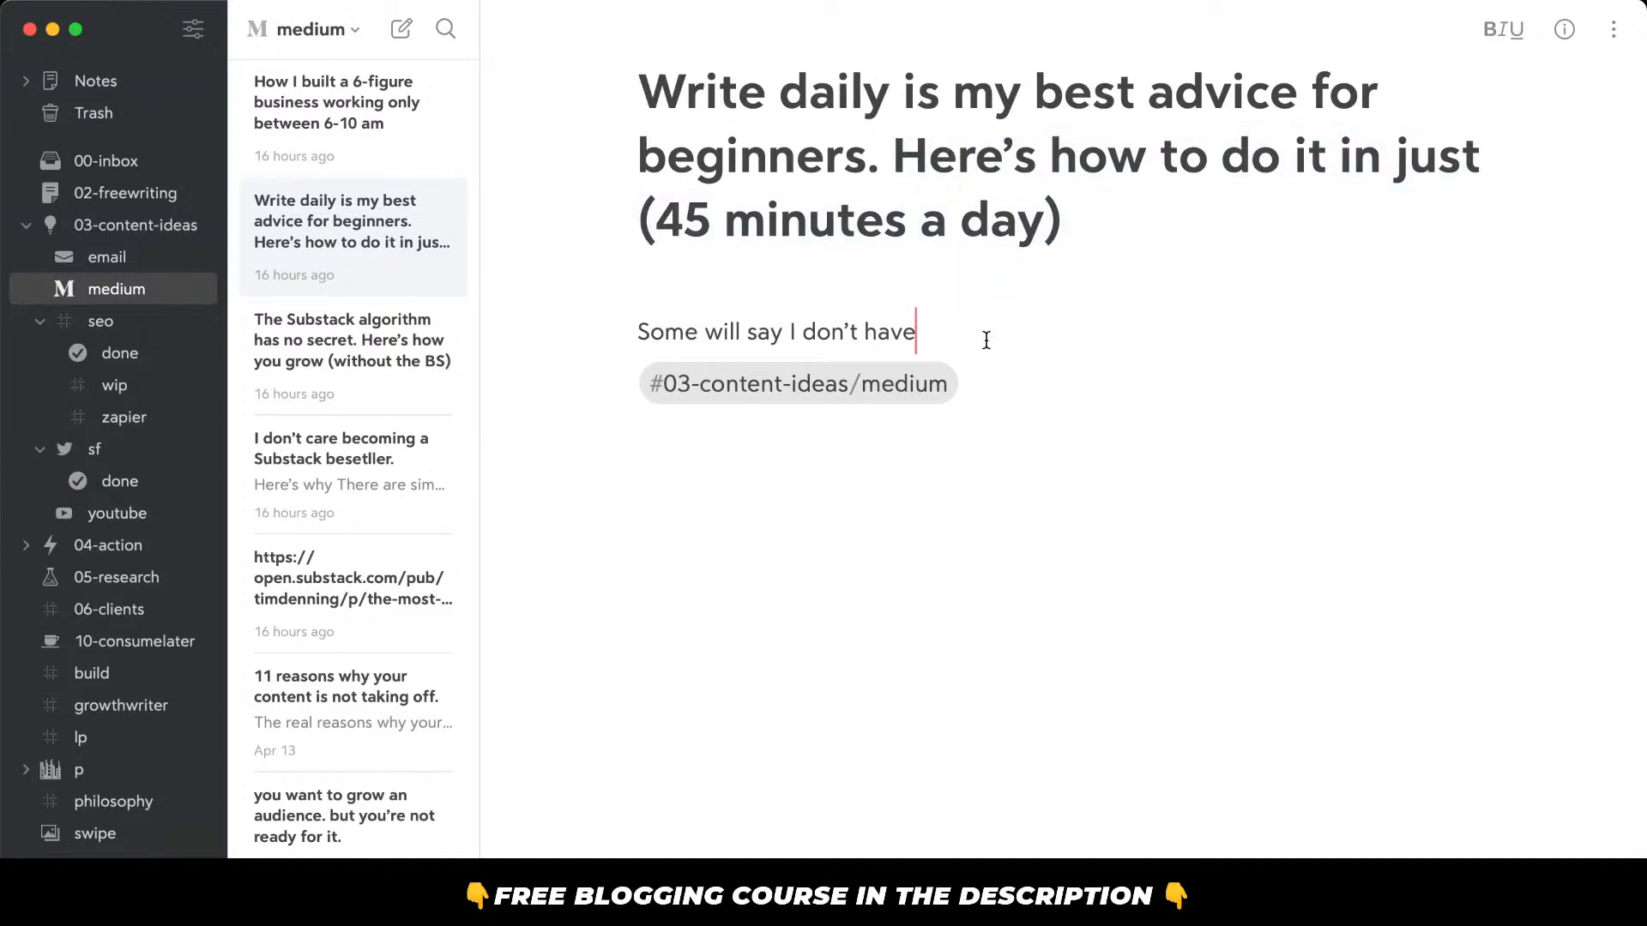
left_click(376, 360)
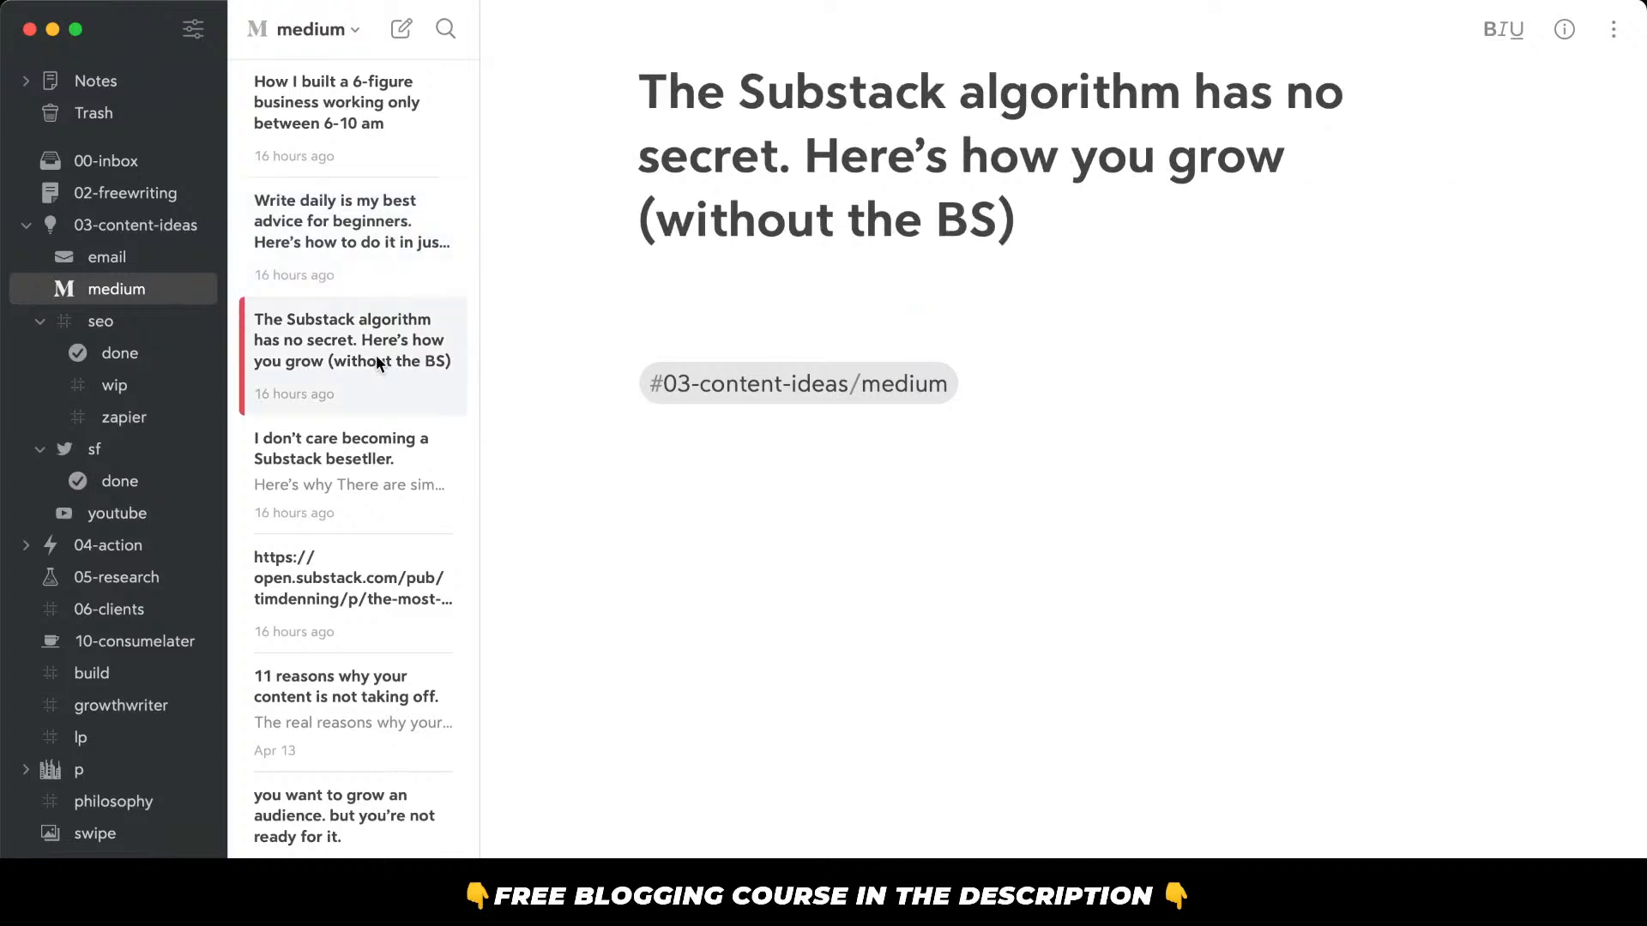
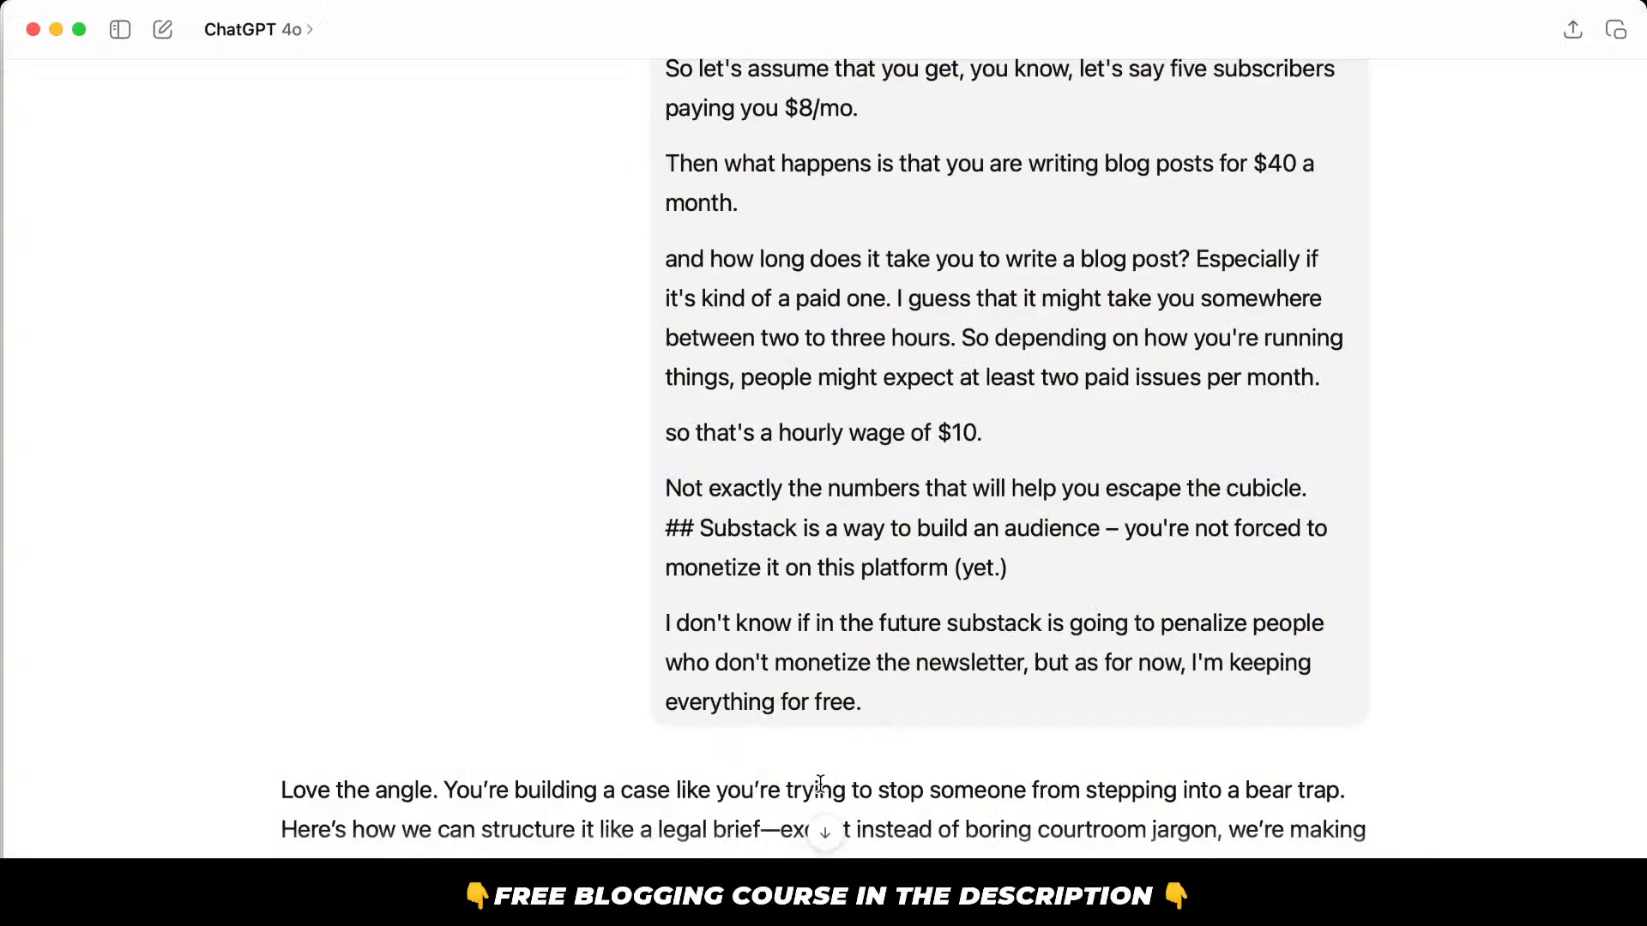
Switch to Obsidian and add the level-two heading "The churn" above the "Substack is a way to build an audience" heading in the April 24 article.
key("super+Tab")
key("super+Tab")
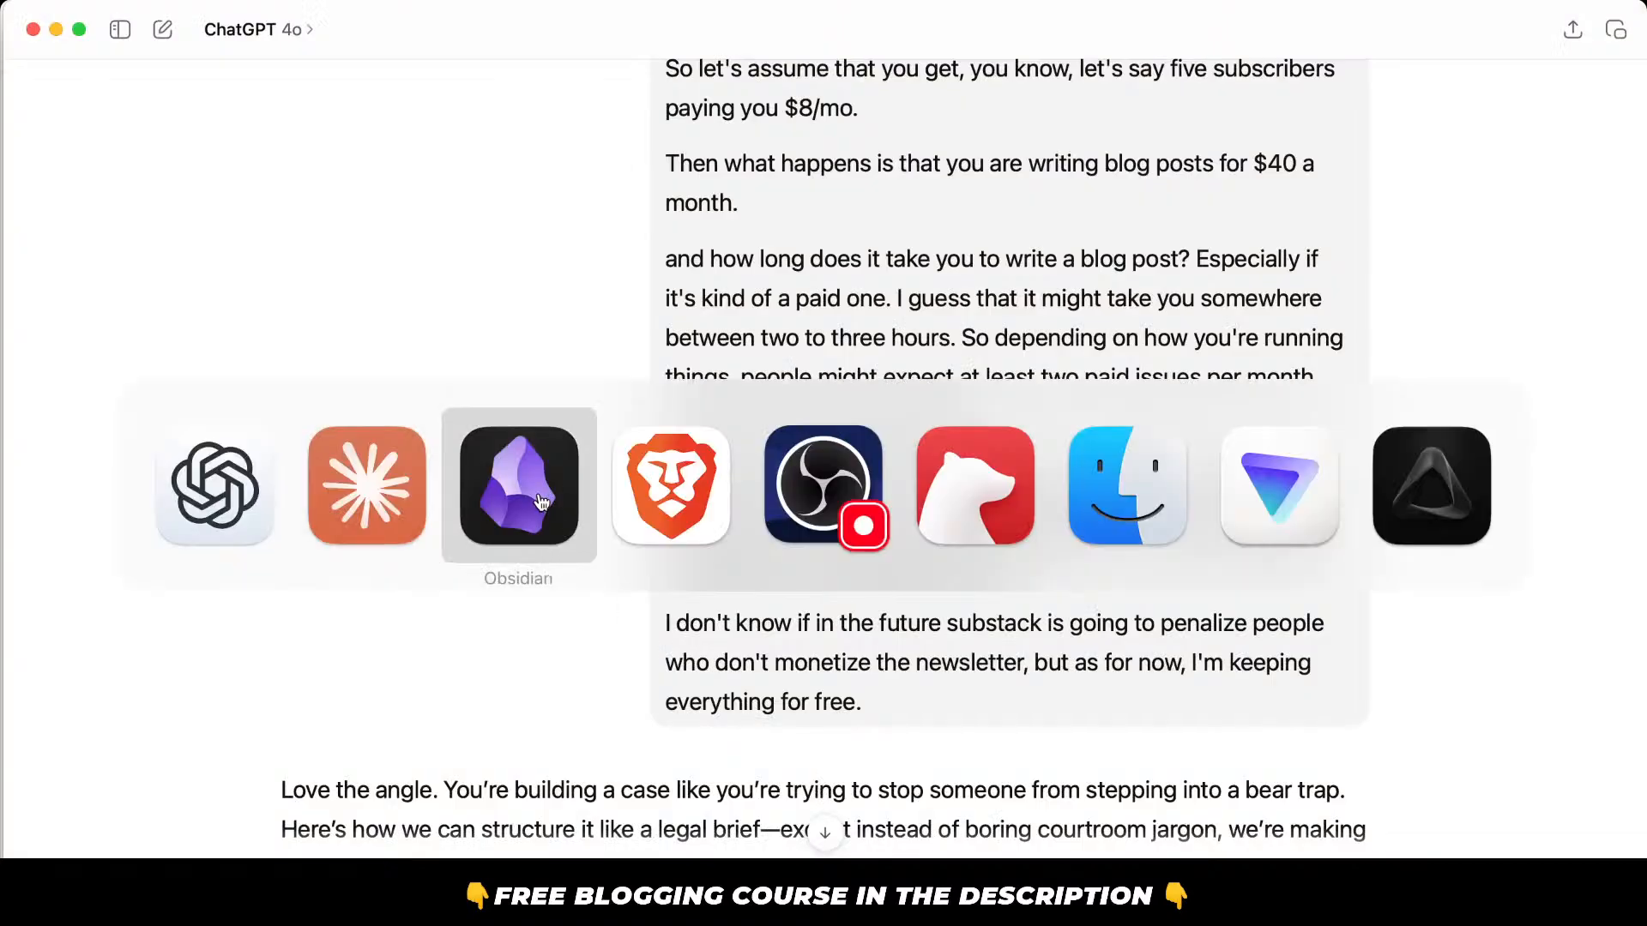
scroll(739, 617, "up", 6)
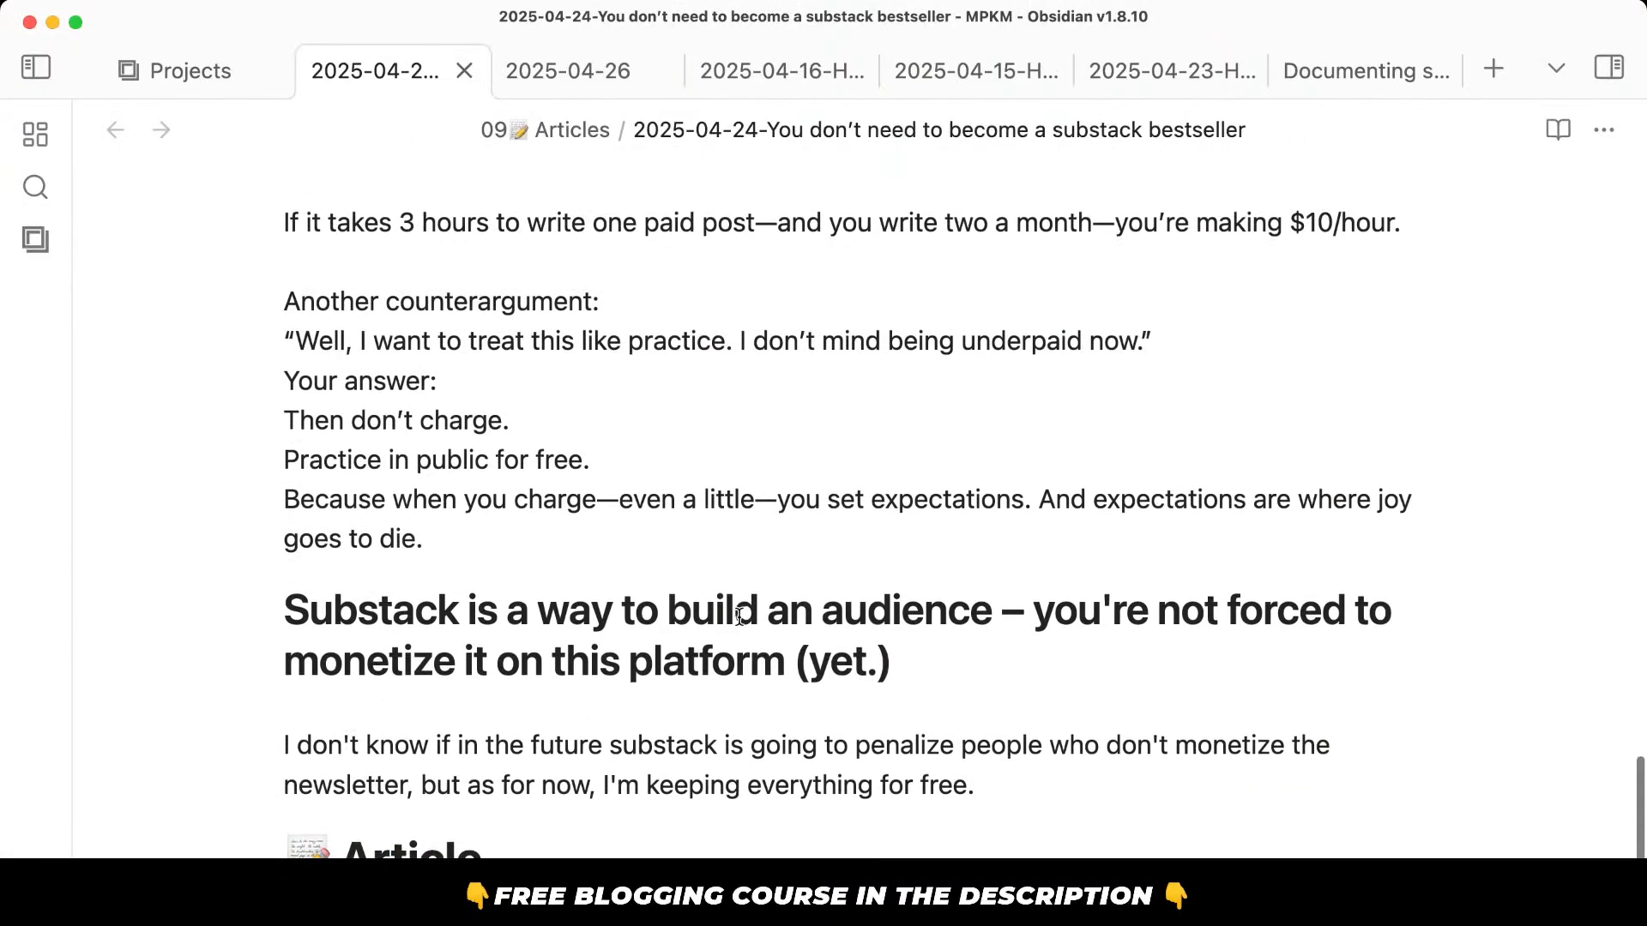
key("Return")
type("## The curn==")
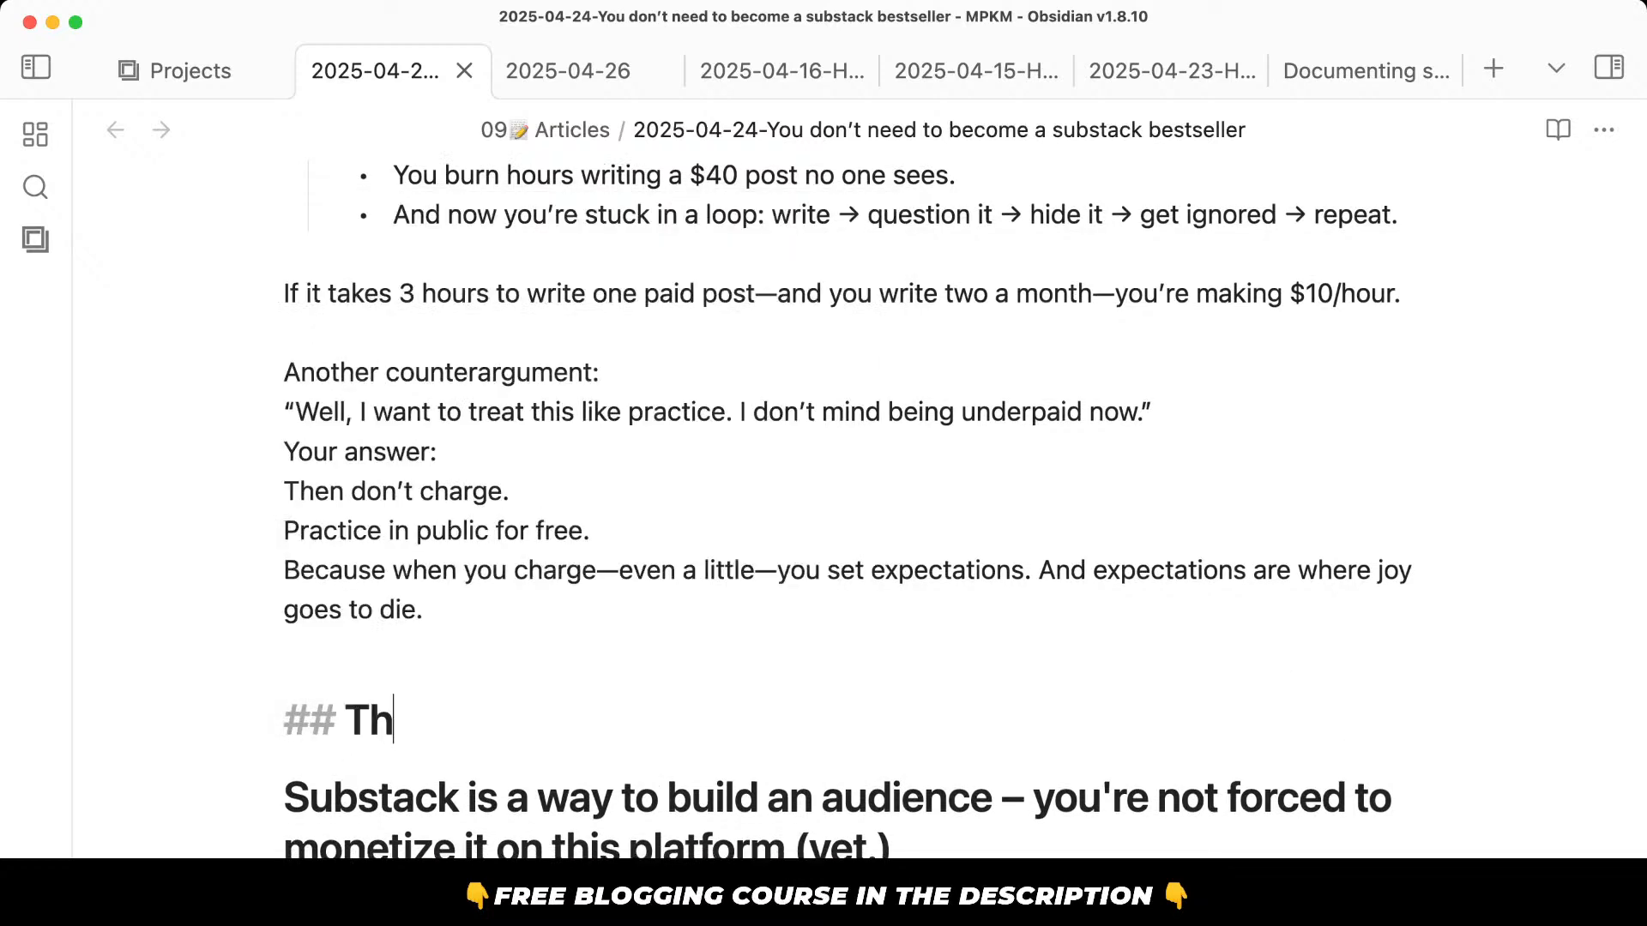
key("BackSpace")
key("BackSpace")
key("BackSpace")
key("BackSpace")
key("BackSpace")
type("hru")
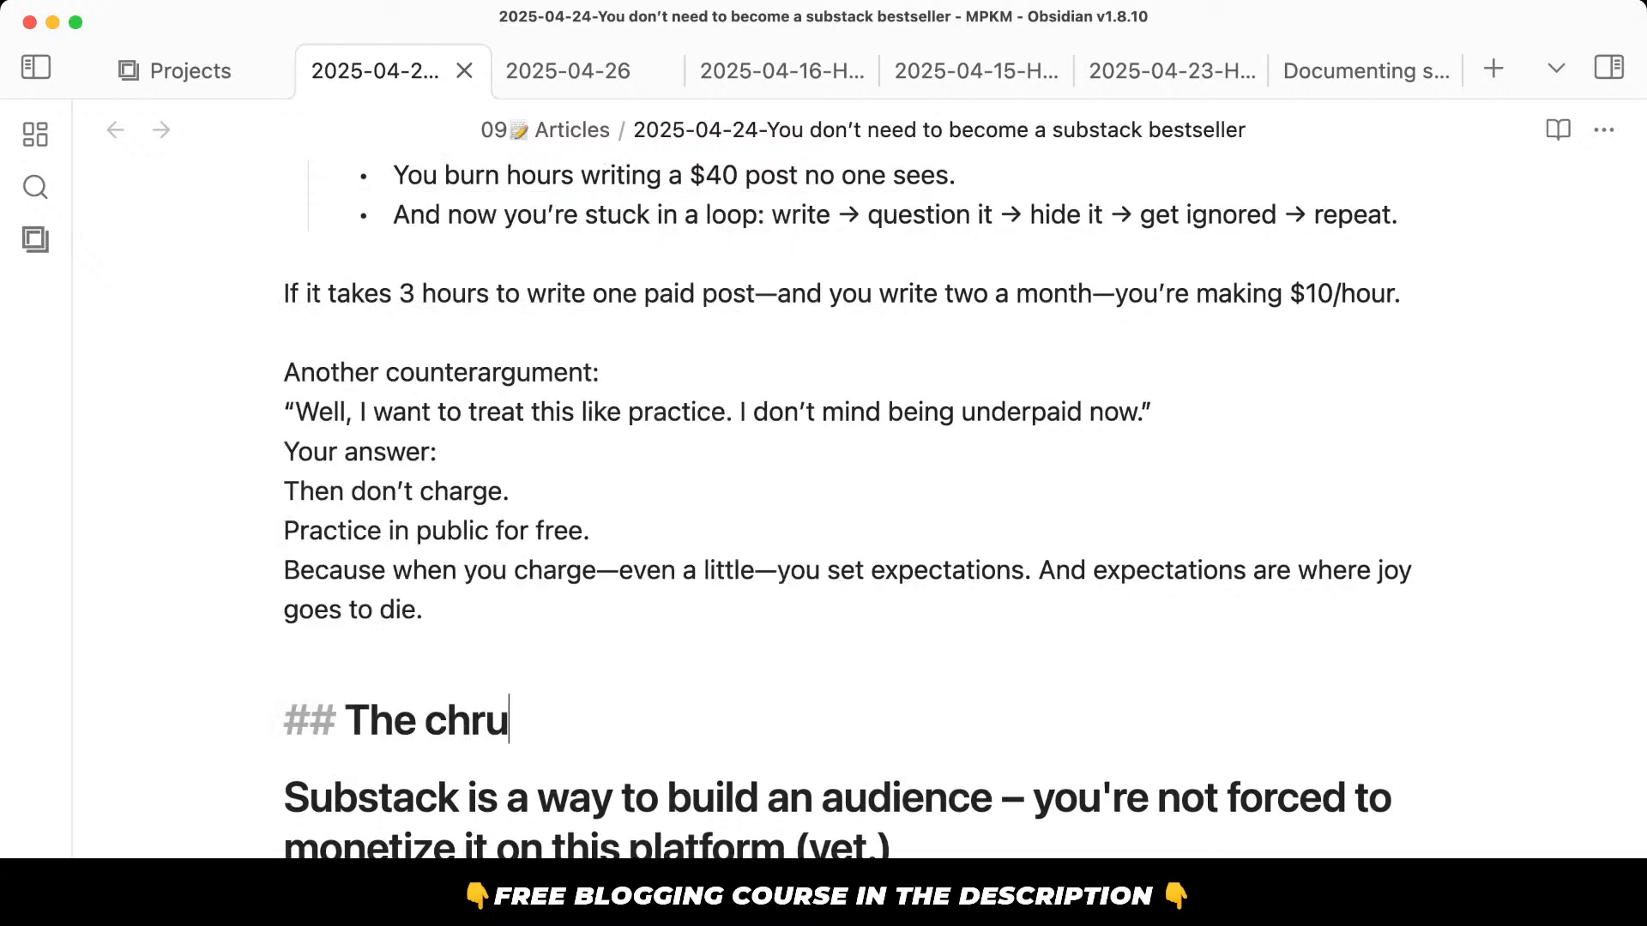
type("n")
key("Return")
key("BackSpace")
key("BackSpace")
key("BackSpace")
key("BackSpace")
type("urn")
key("Return")
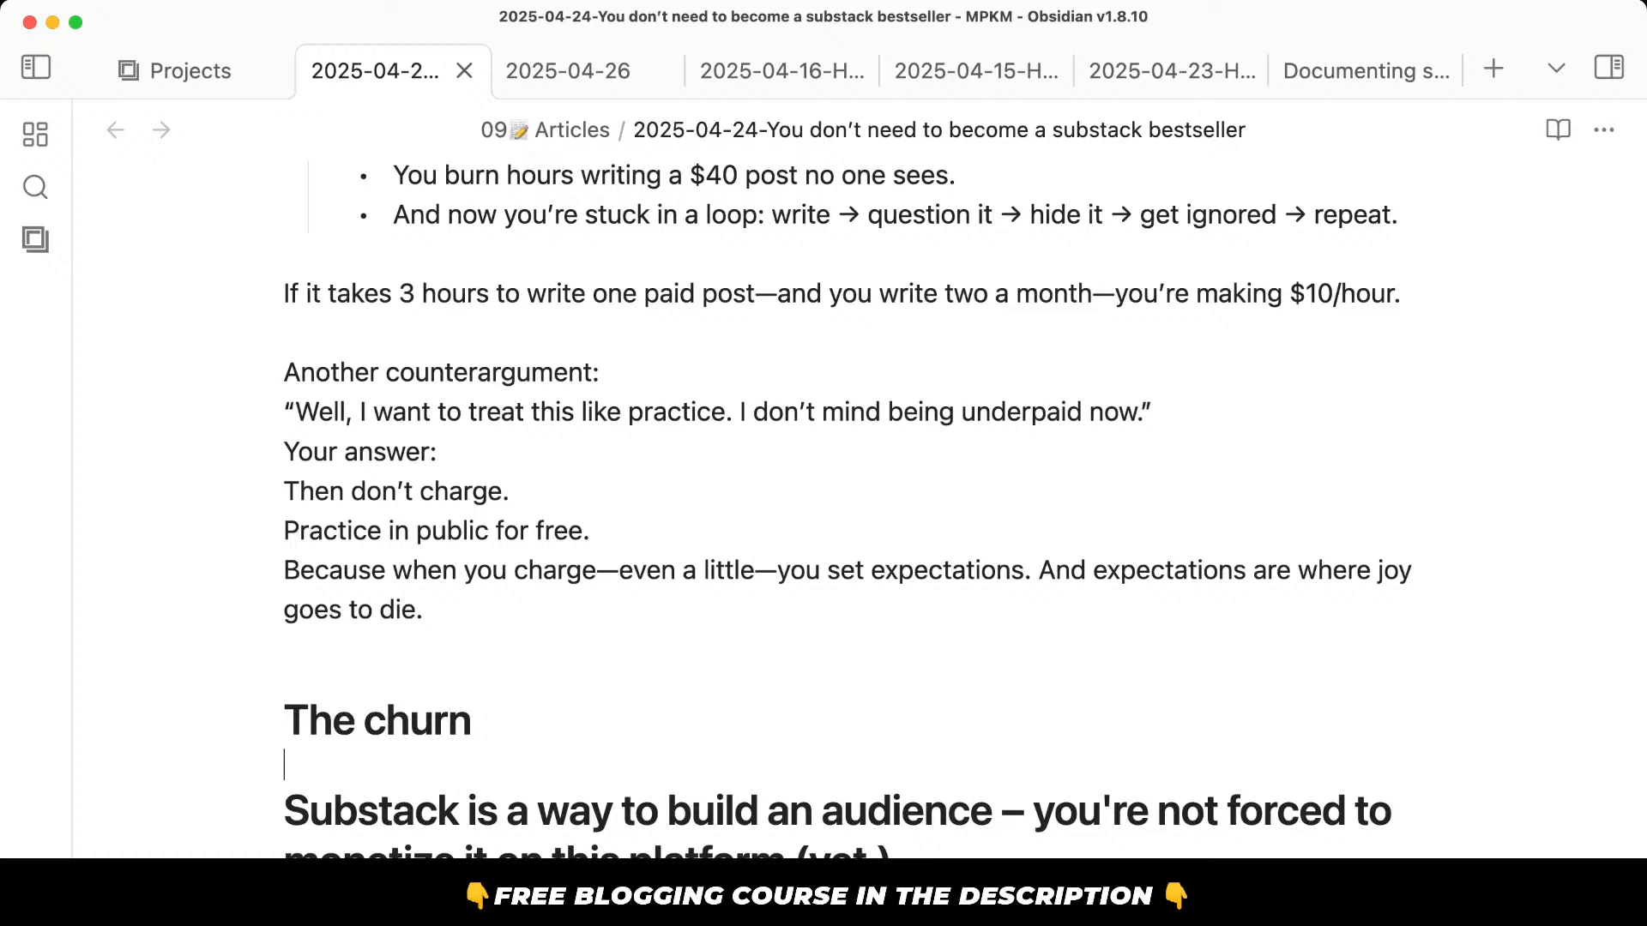
Switch to ChatGPT, start a new chat and paste the prompt template with the title and outline placeholders.
scroll(643, 722, "down", 10)
mouse_move(1559, 675)
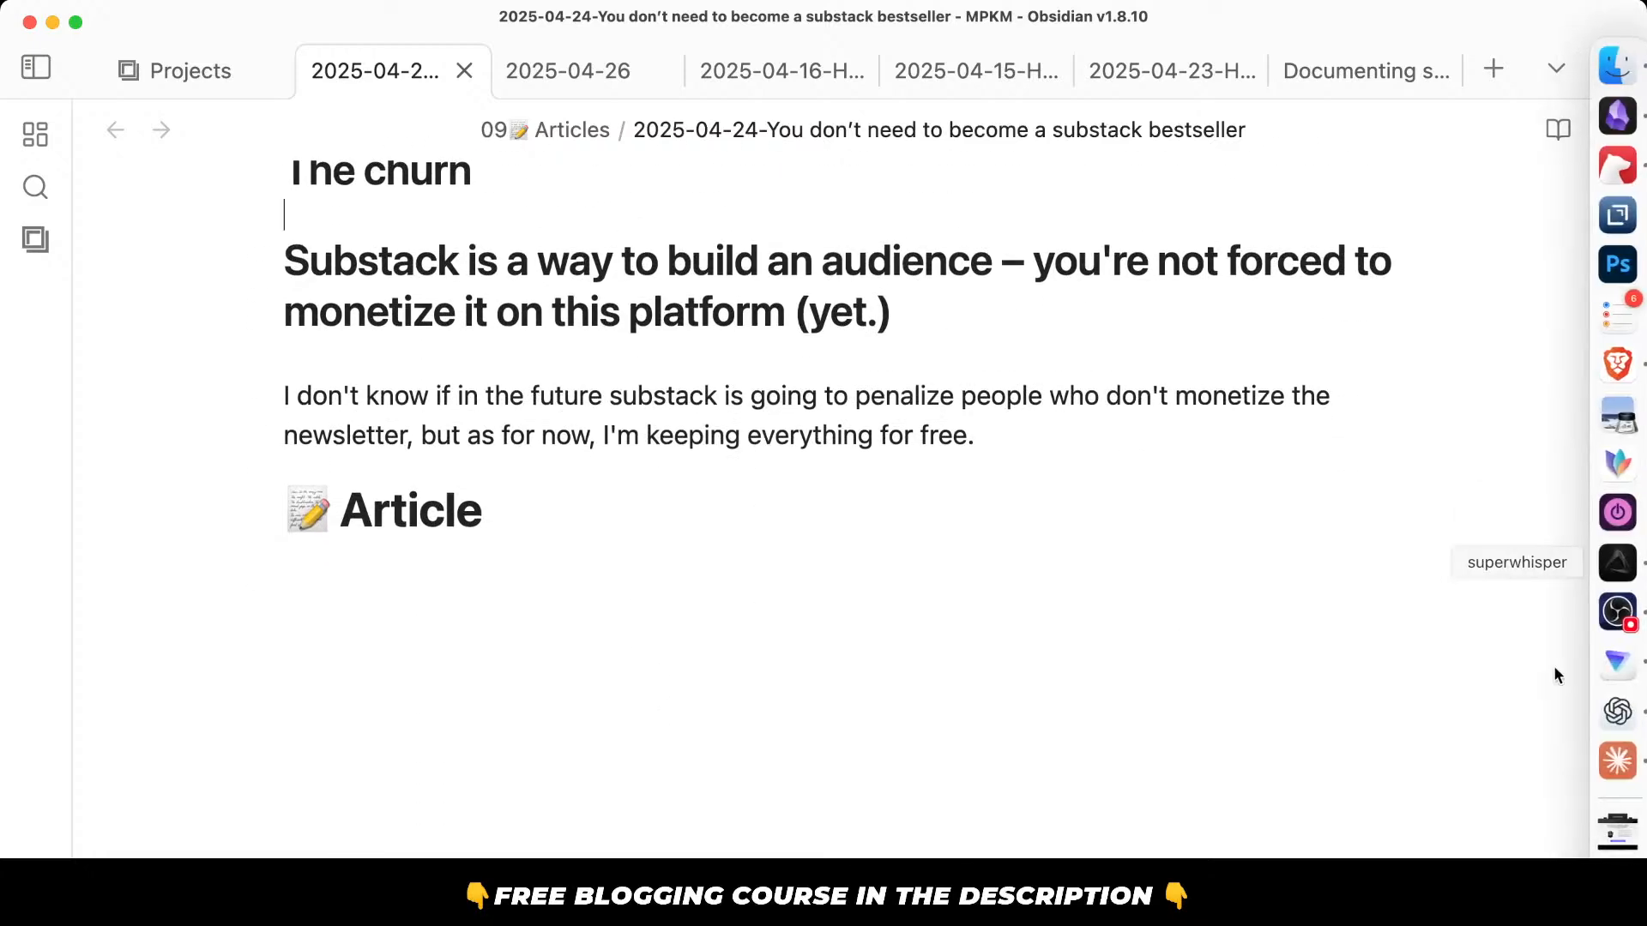
left_click(1618, 711)
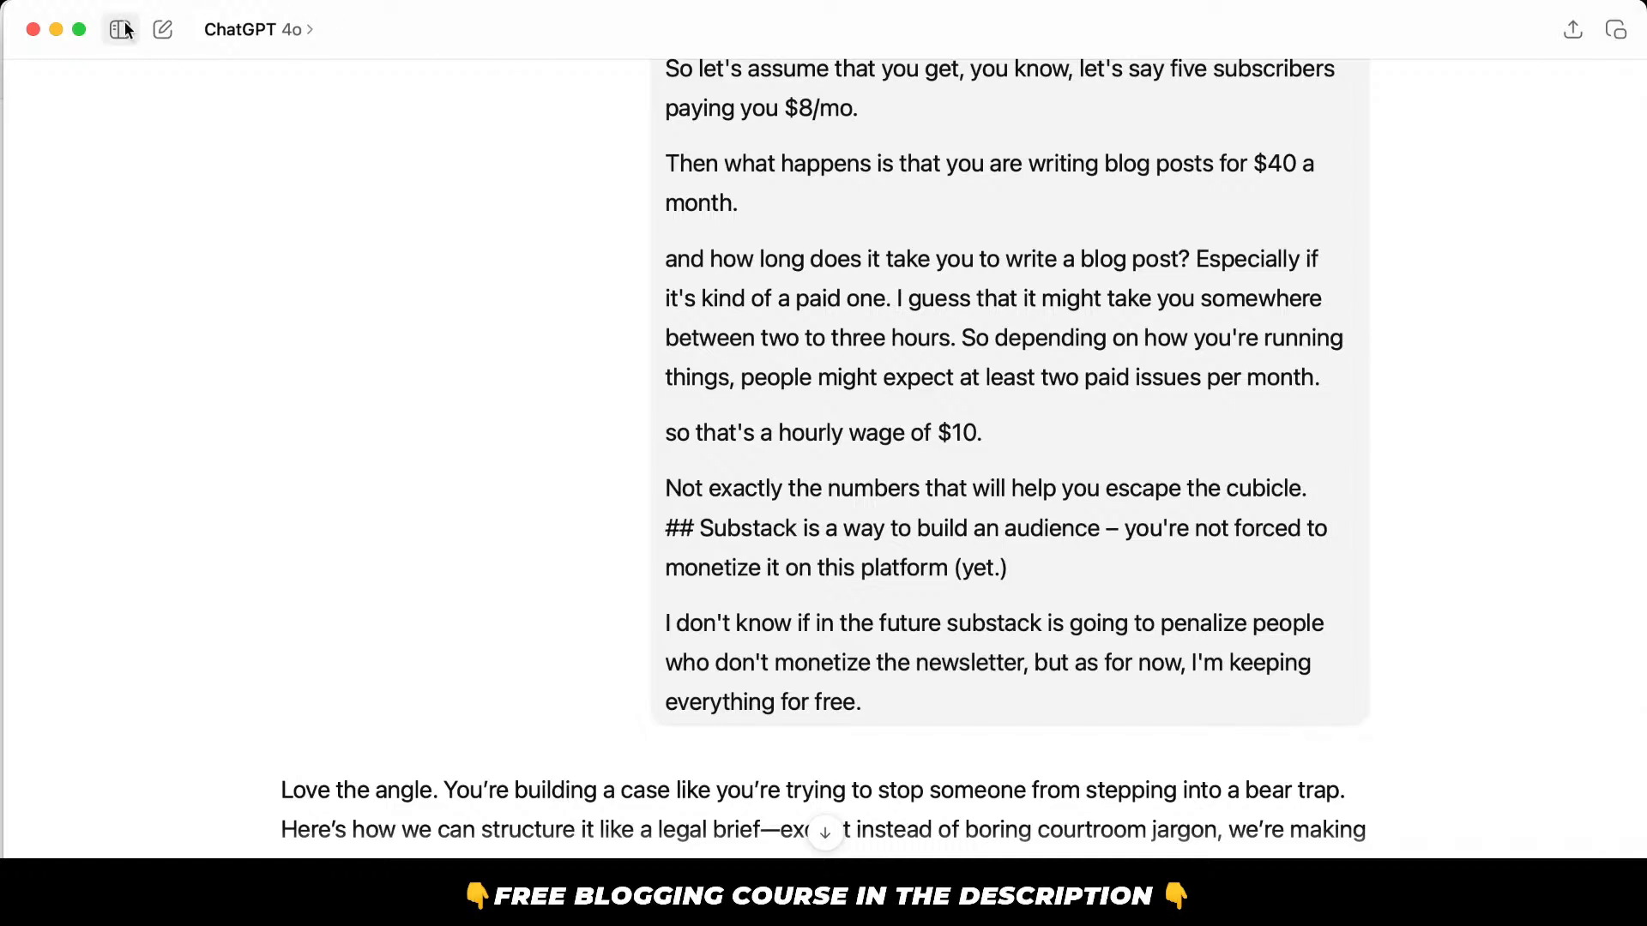
left_click(163, 30)
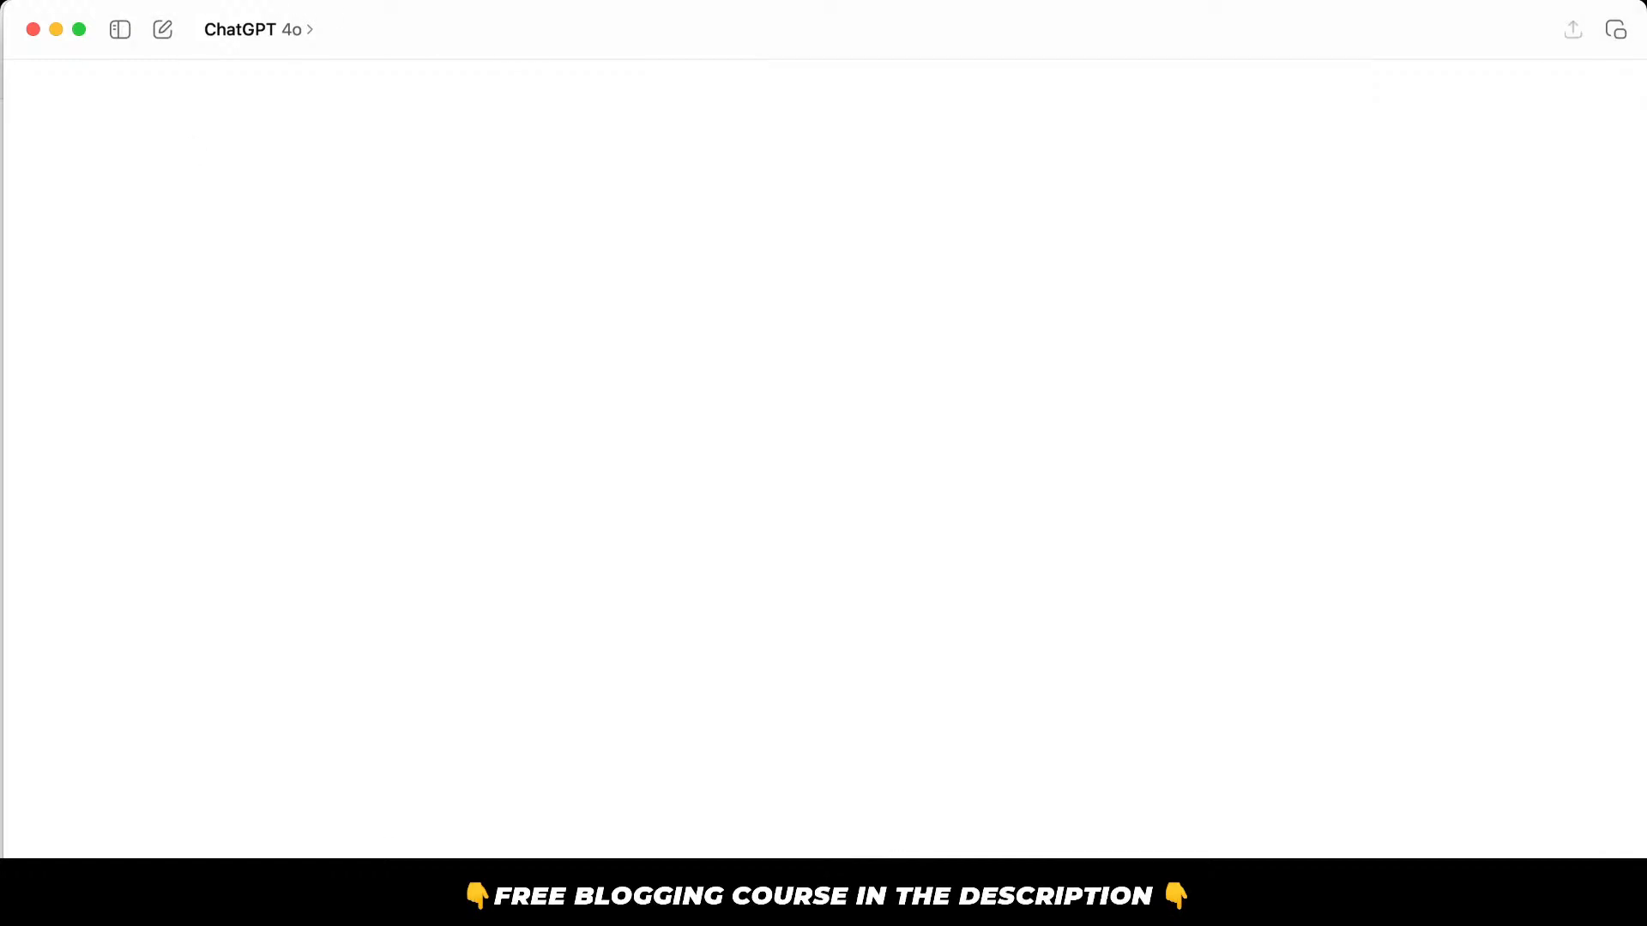
key("super+v")
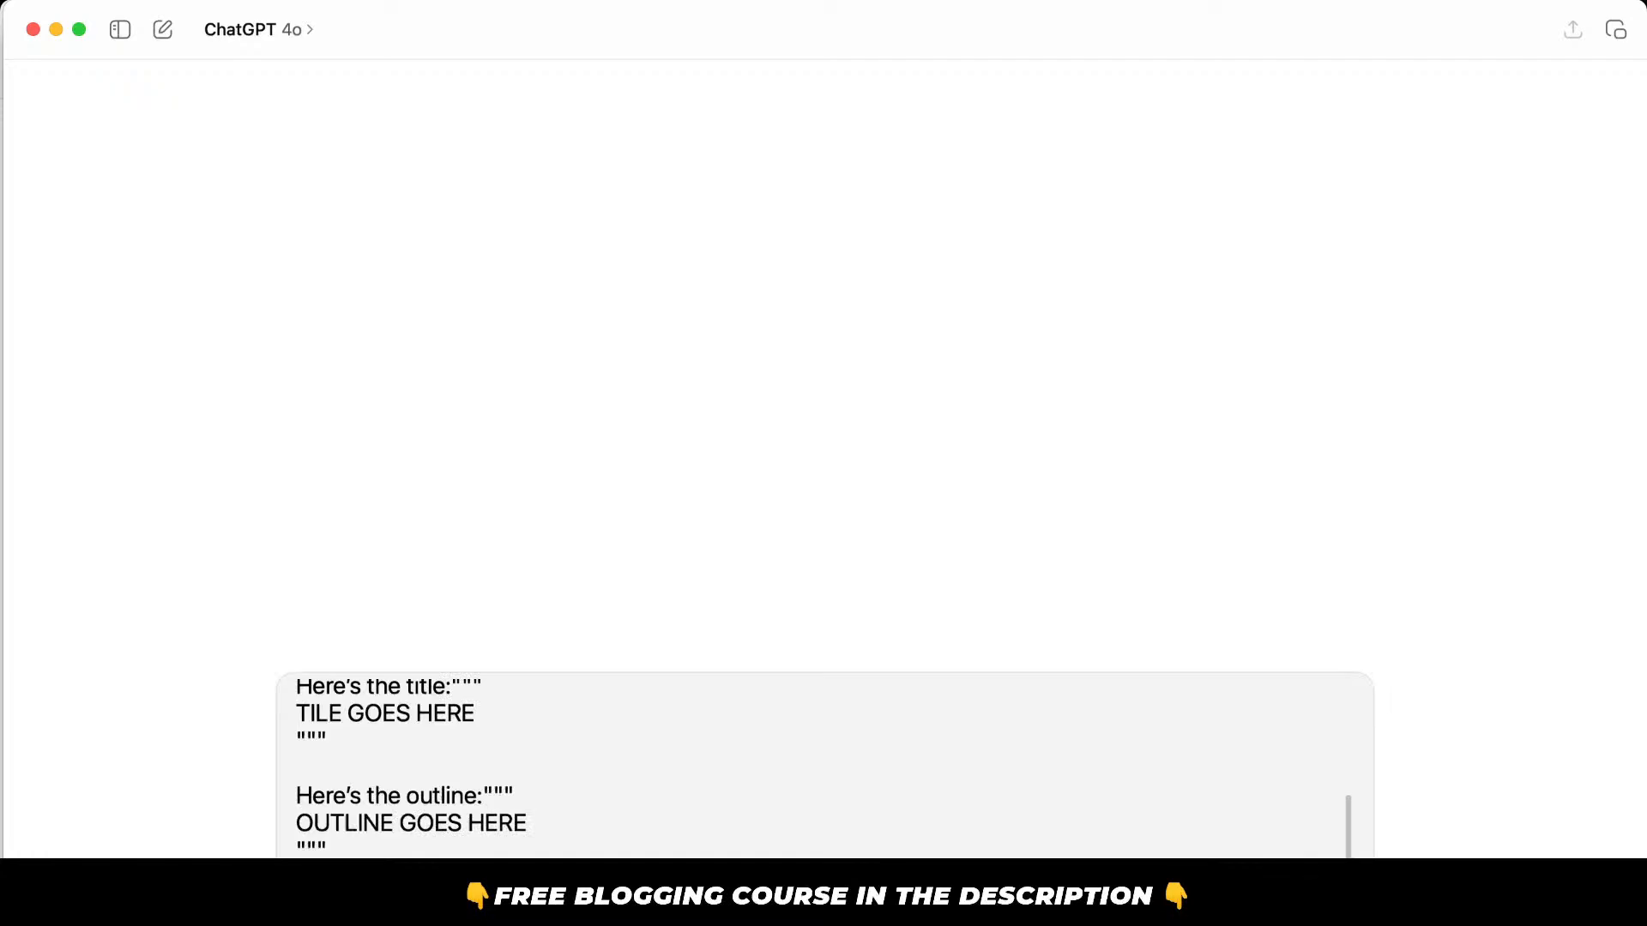
Replace the prompt's title placeholder with "Screw it. You don’t need to become a substack bestseller." from the Obsidian article's Main Idea.
key("super+Tab")
left_click_drag(575, 323, 588, 255)
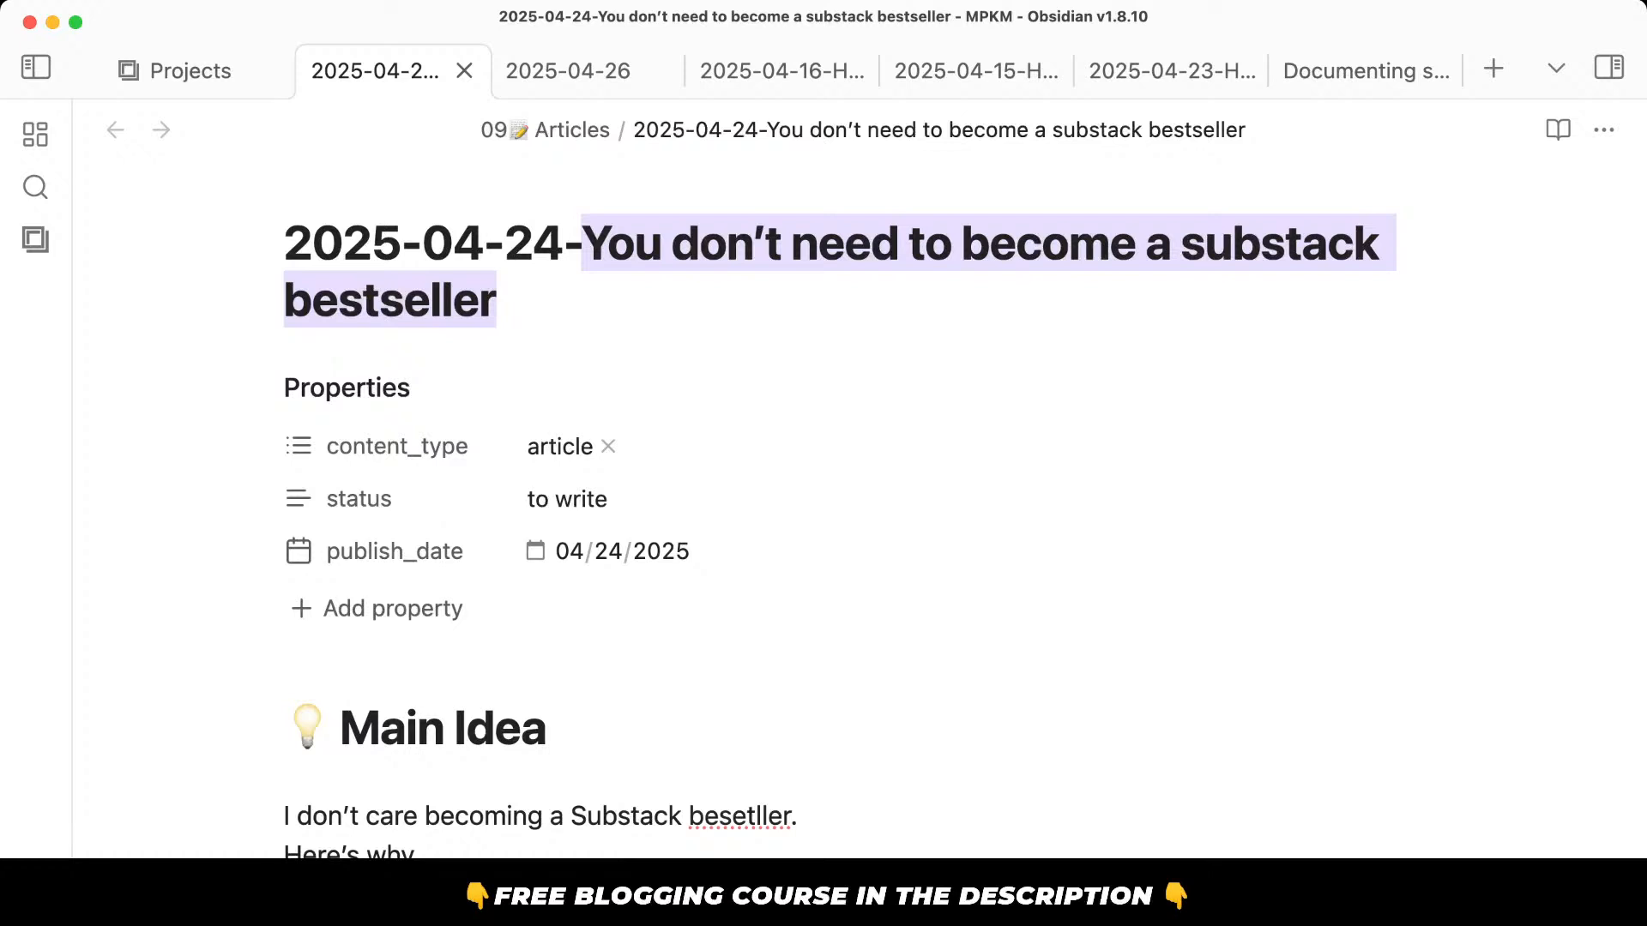
left_click(515, 883)
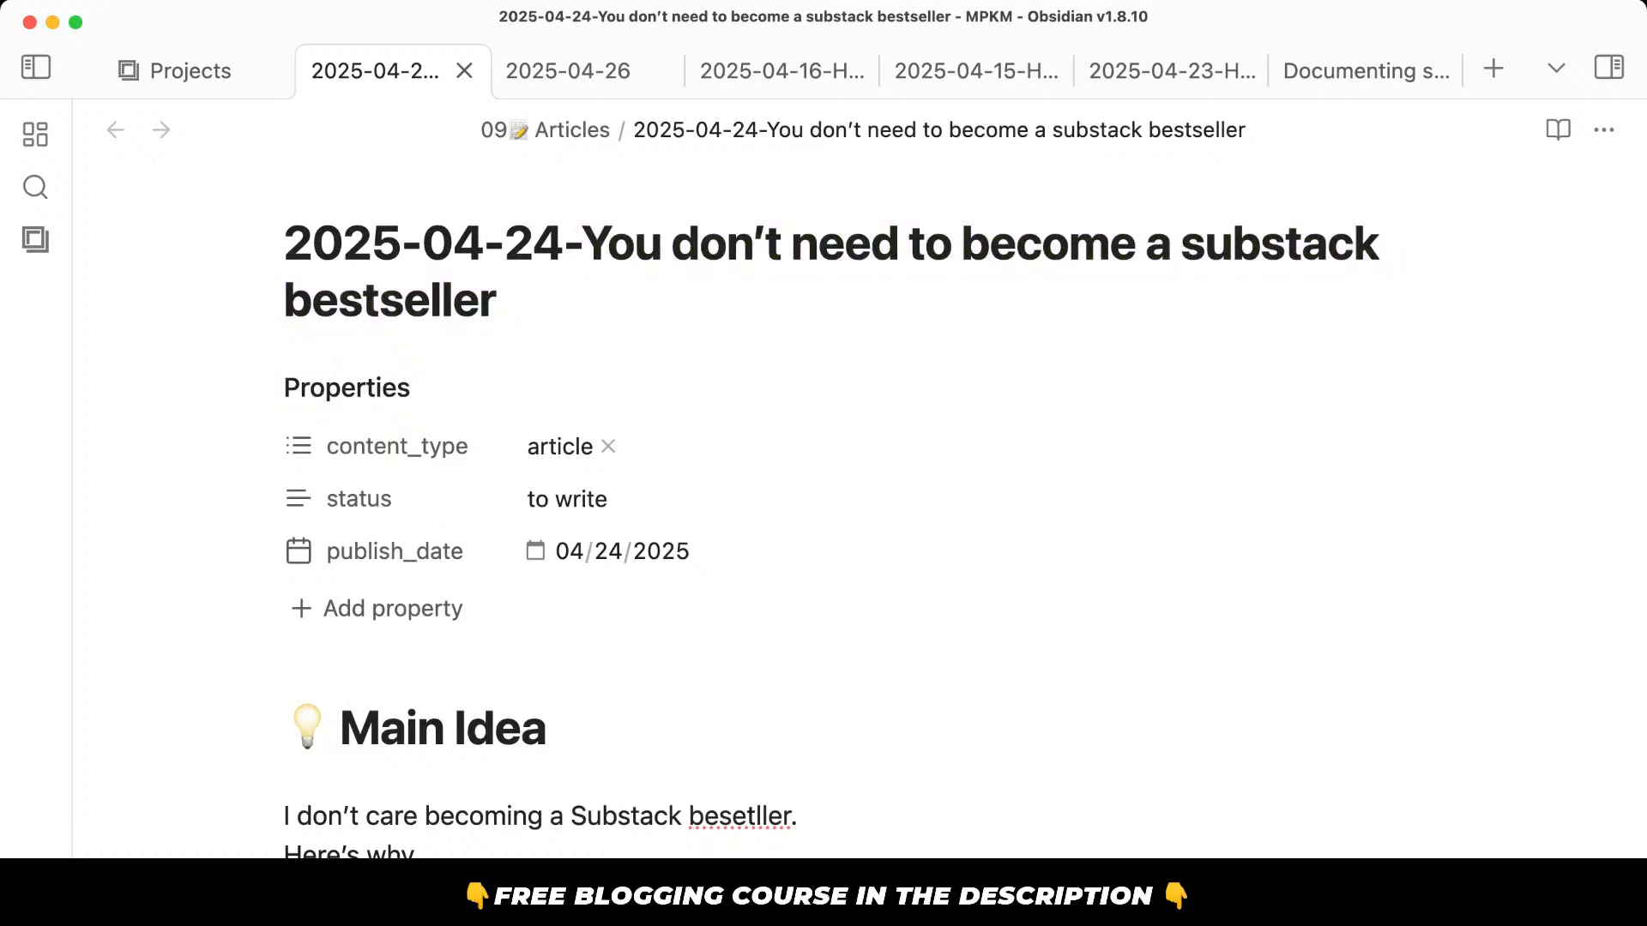
key("super+Tab")
type("Screw it. You don’t need to become a substack bestseller.")
Copy "There are simpler ways to make $10k/month writing" from the article's Main Idea and append it in parentheses to the prompt's title.
key("super+Tab")
scroll(662, 835, "down", 3)
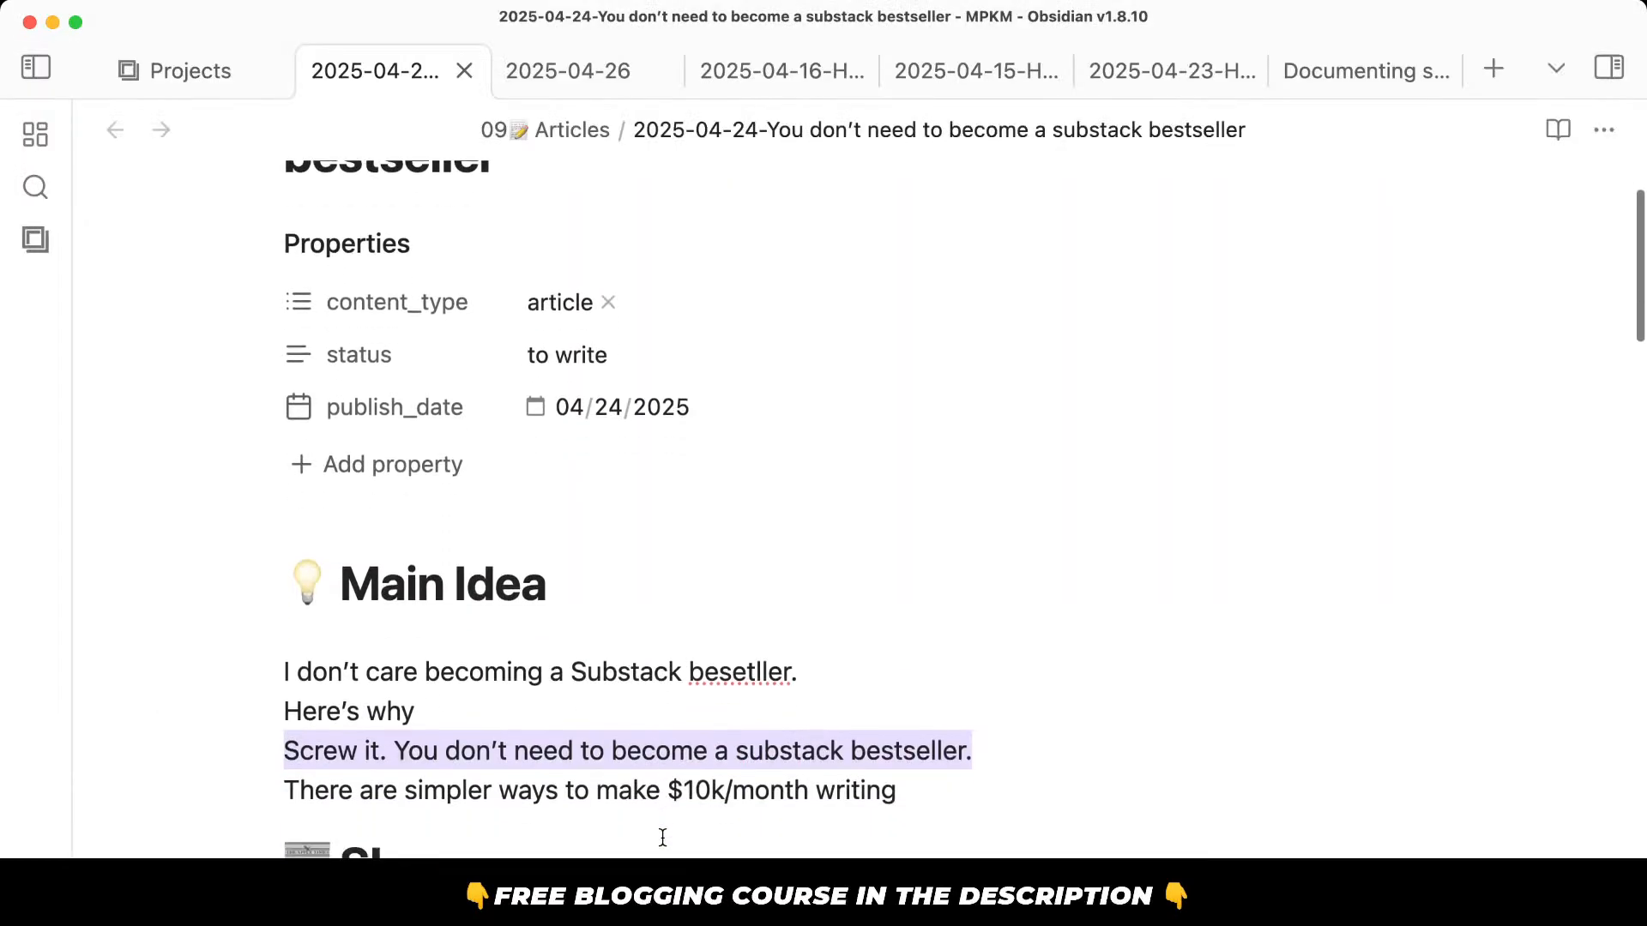
triple_click(607, 770)
key("super+c")
key("super+Tab")
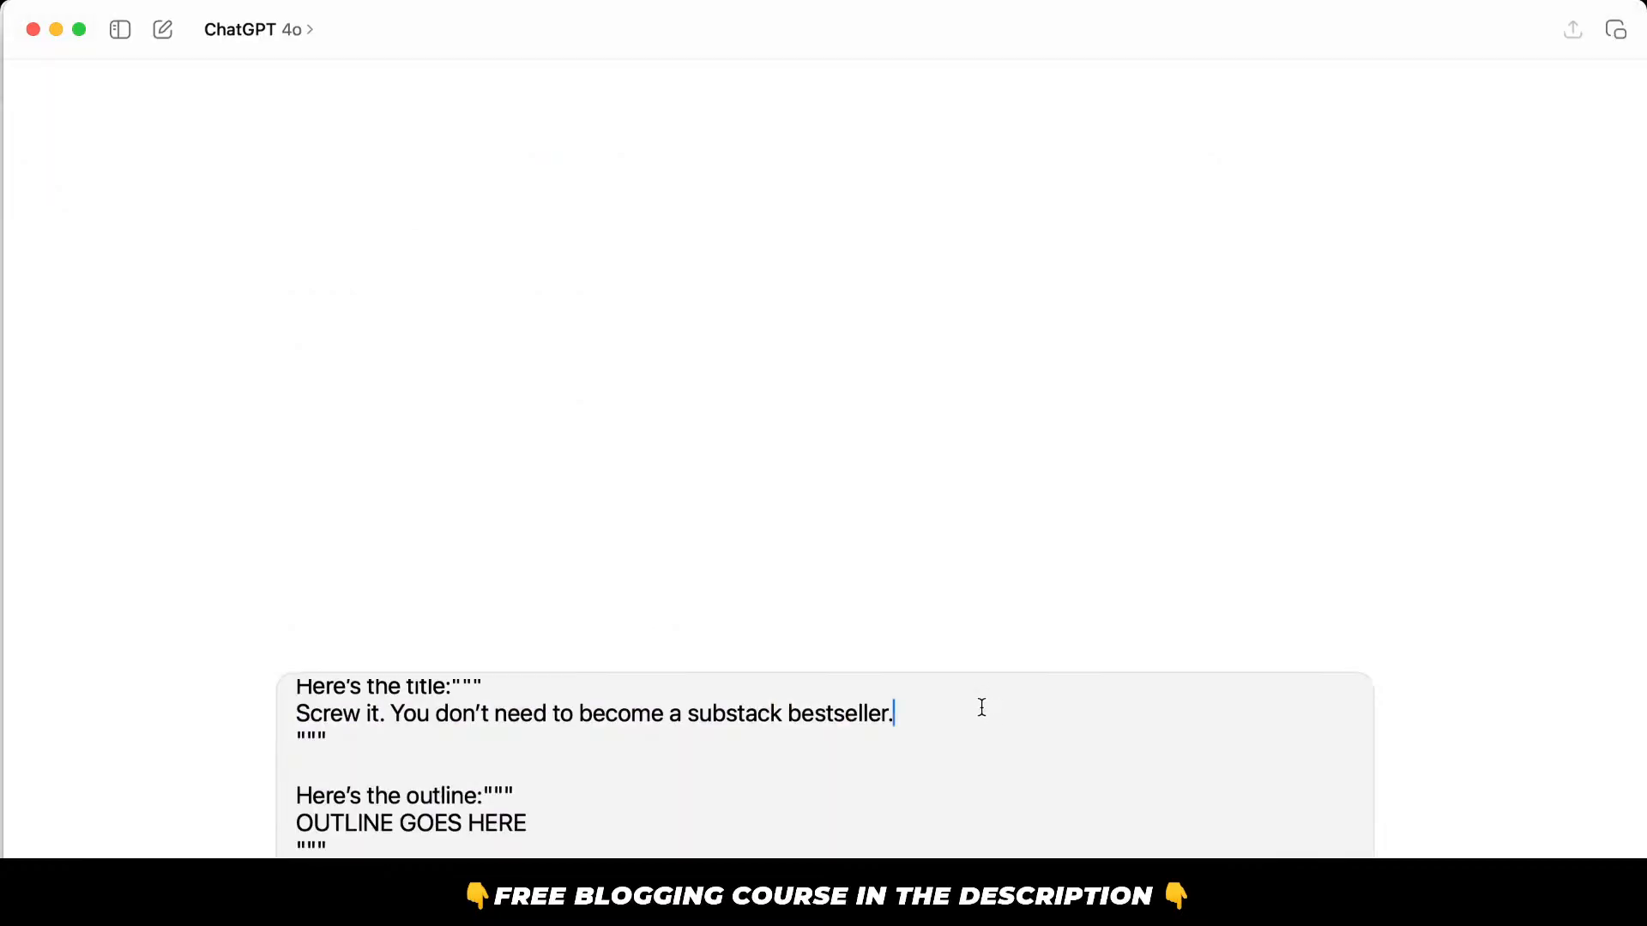
type("(")
key("super+v")
type(")")
In the Obsidian article, select the whole outline text from "Start the intro with the fact" through "I'm keeping everything for free.".
key("super+Tab")
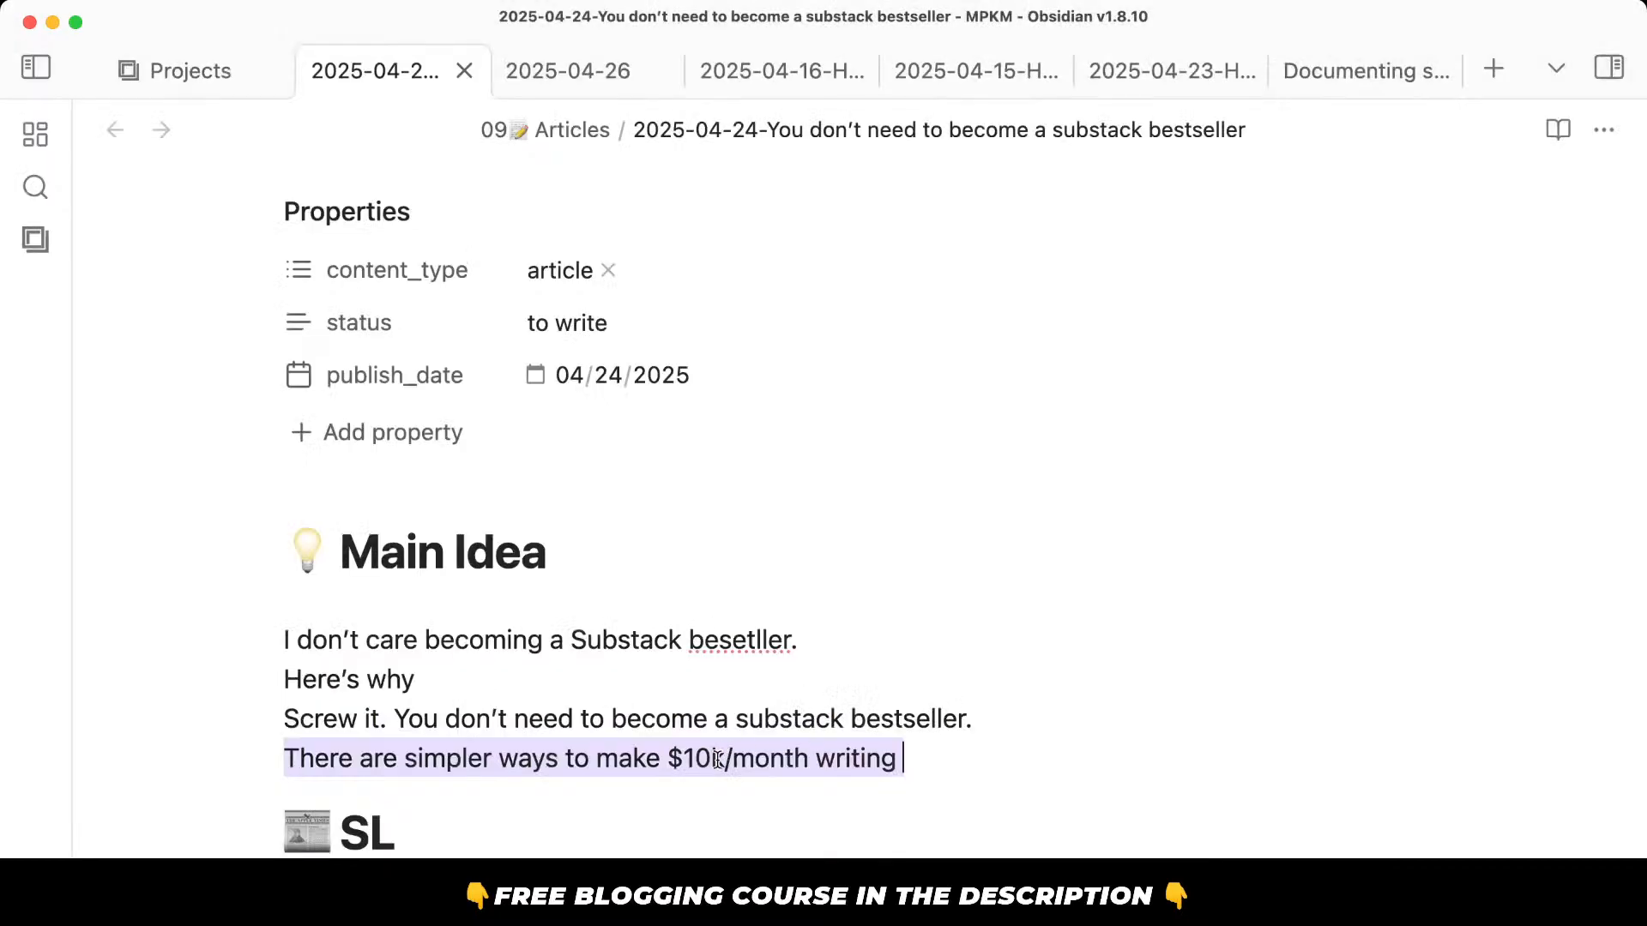
scroll(717, 760, "down", 5)
scroll(711, 766, "down", 3)
scroll(710, 768, "up", 2)
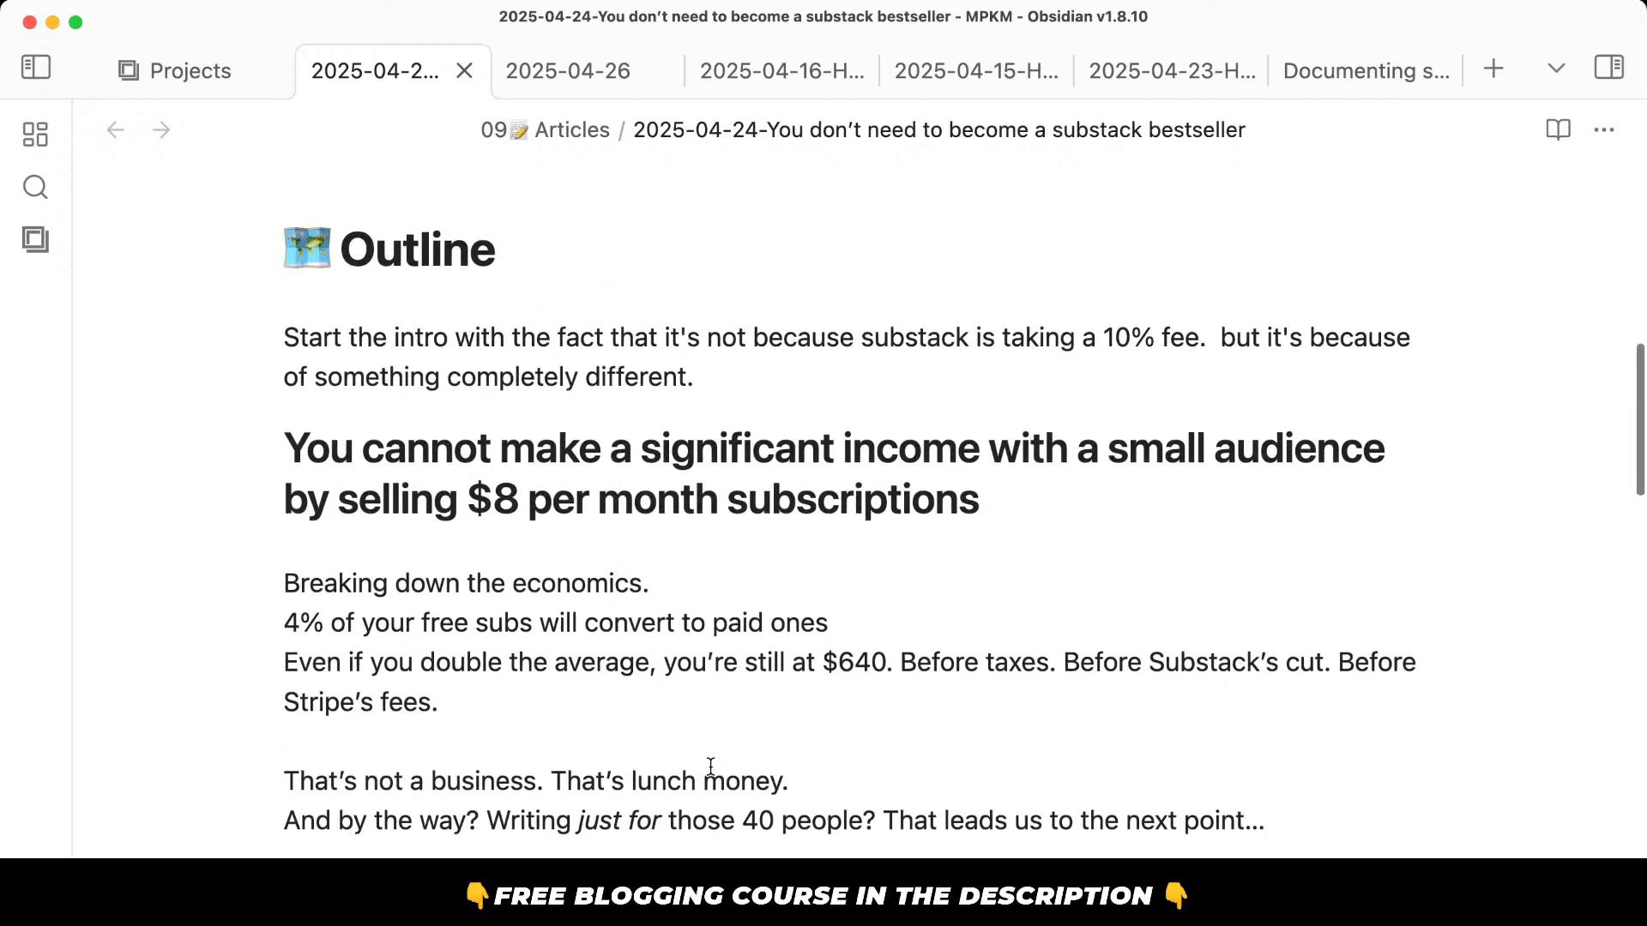
left_click(445, 339)
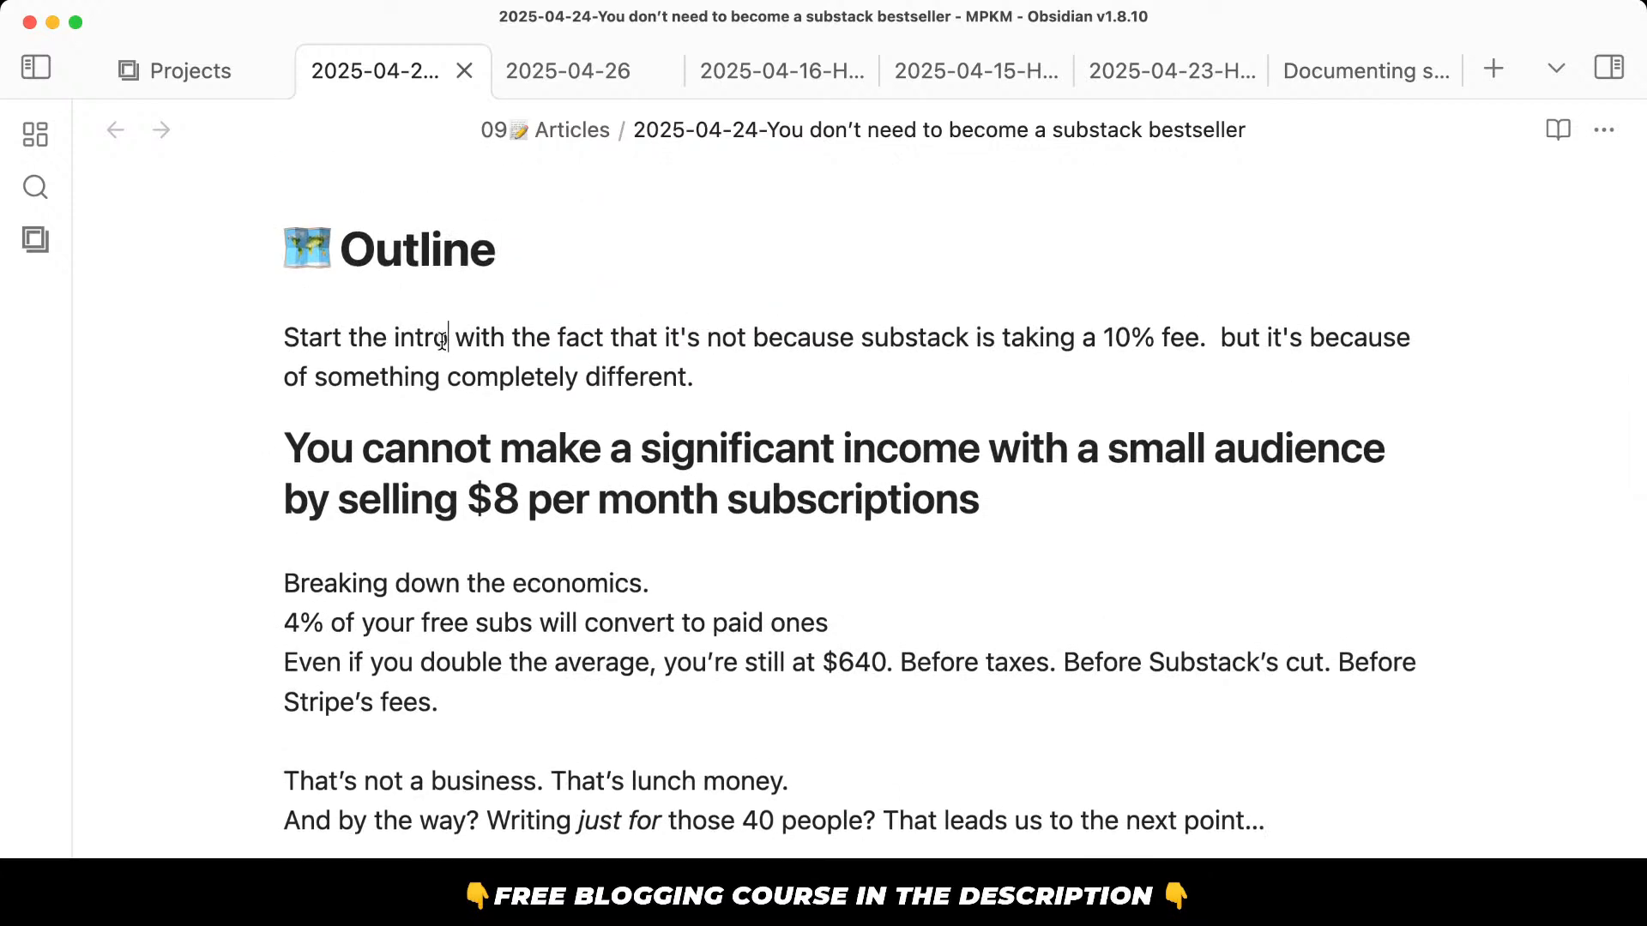
key("shift+Up")
key("Down")
key("Left")
key("shift+Home")
key("Left")
key("shift+super+Down")
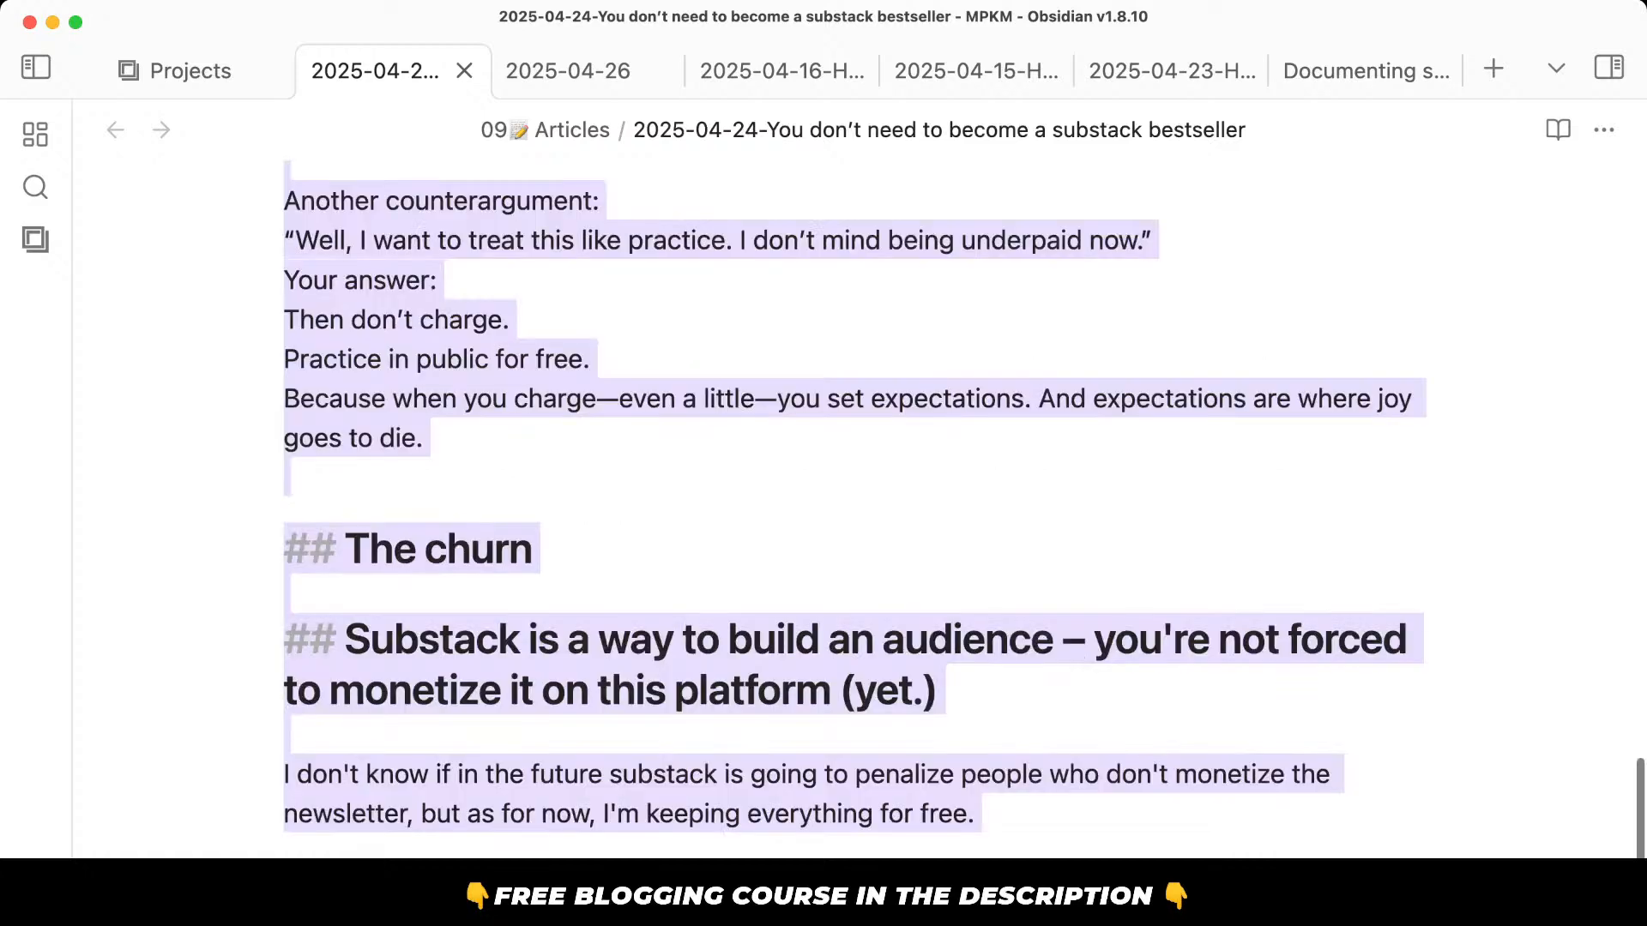
Back in ChatGPT, replace the OUTLINE GOES HERE placeholder with the article outline and send the prompt.
key("super+Tab")
left_click_drag(527, 849, 275, 839)
key("super+v")
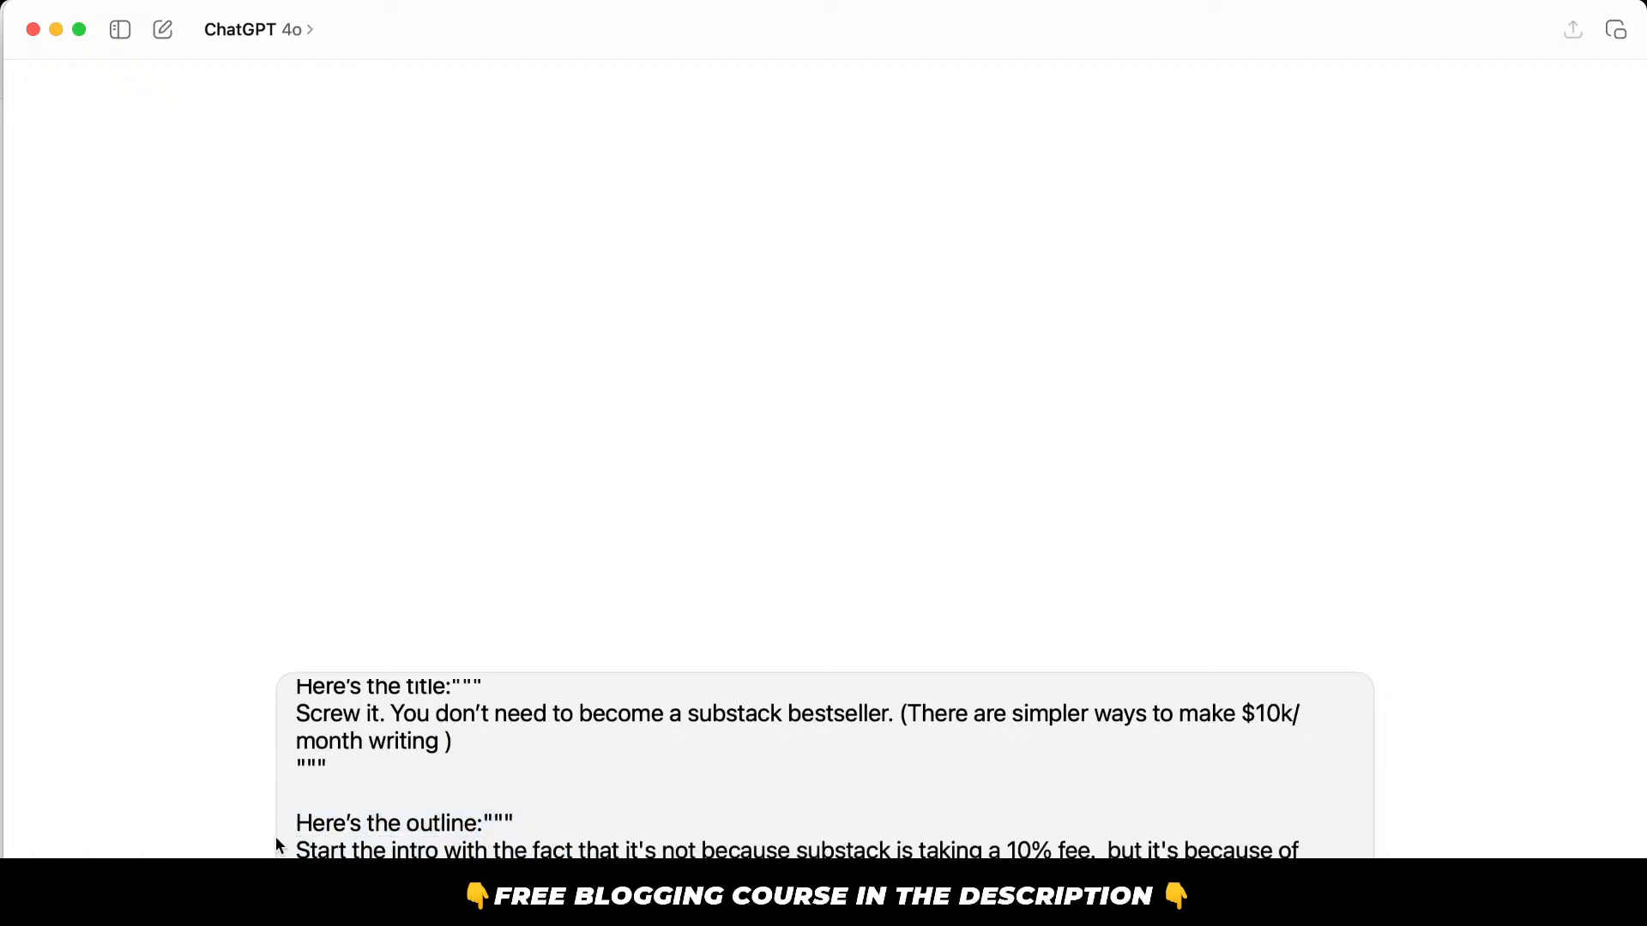
key("Return")
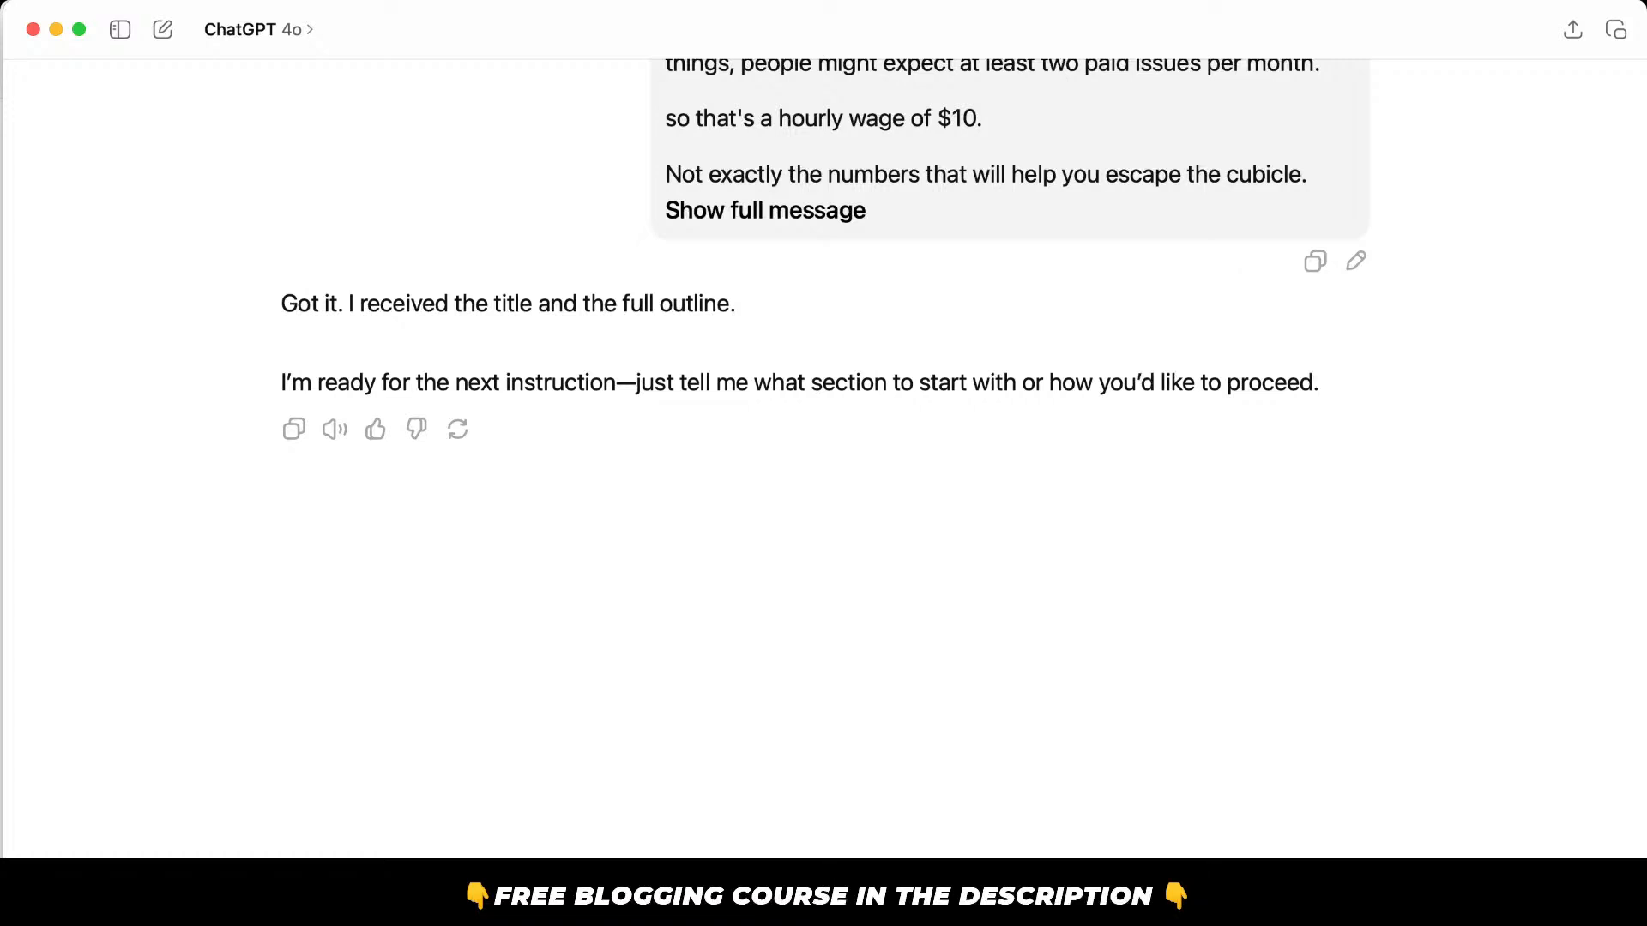
Paste the section-writing instructions as the next ChatGPT message and dictate an added note that some sections are already pretty much done.
key("super+v")
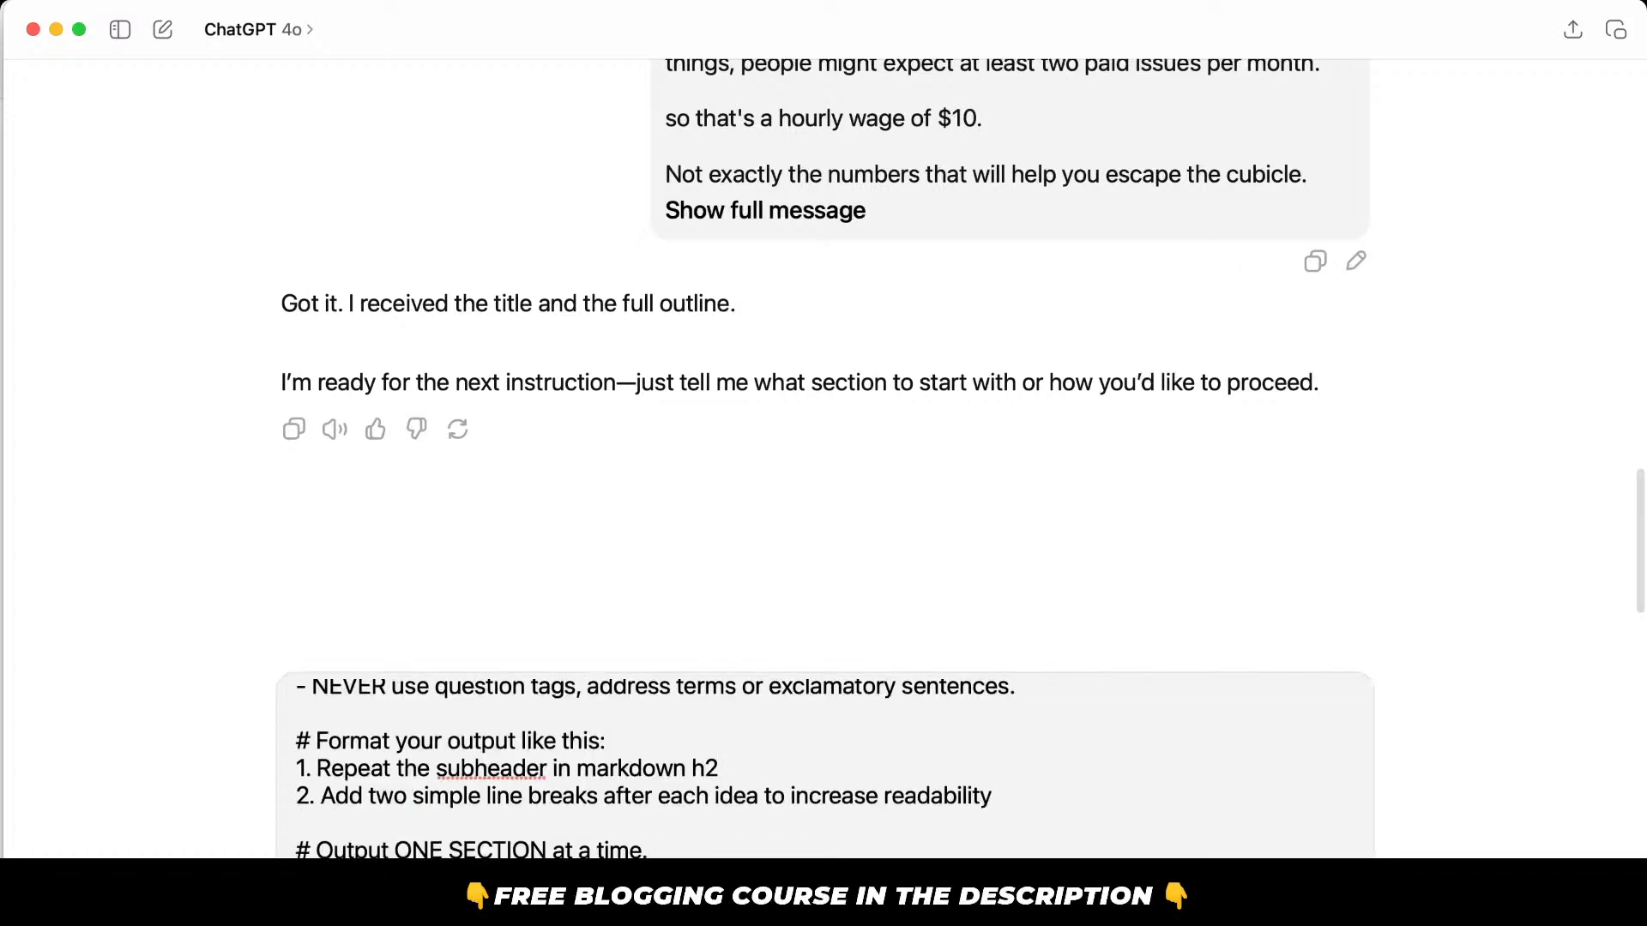
key("alt+space")
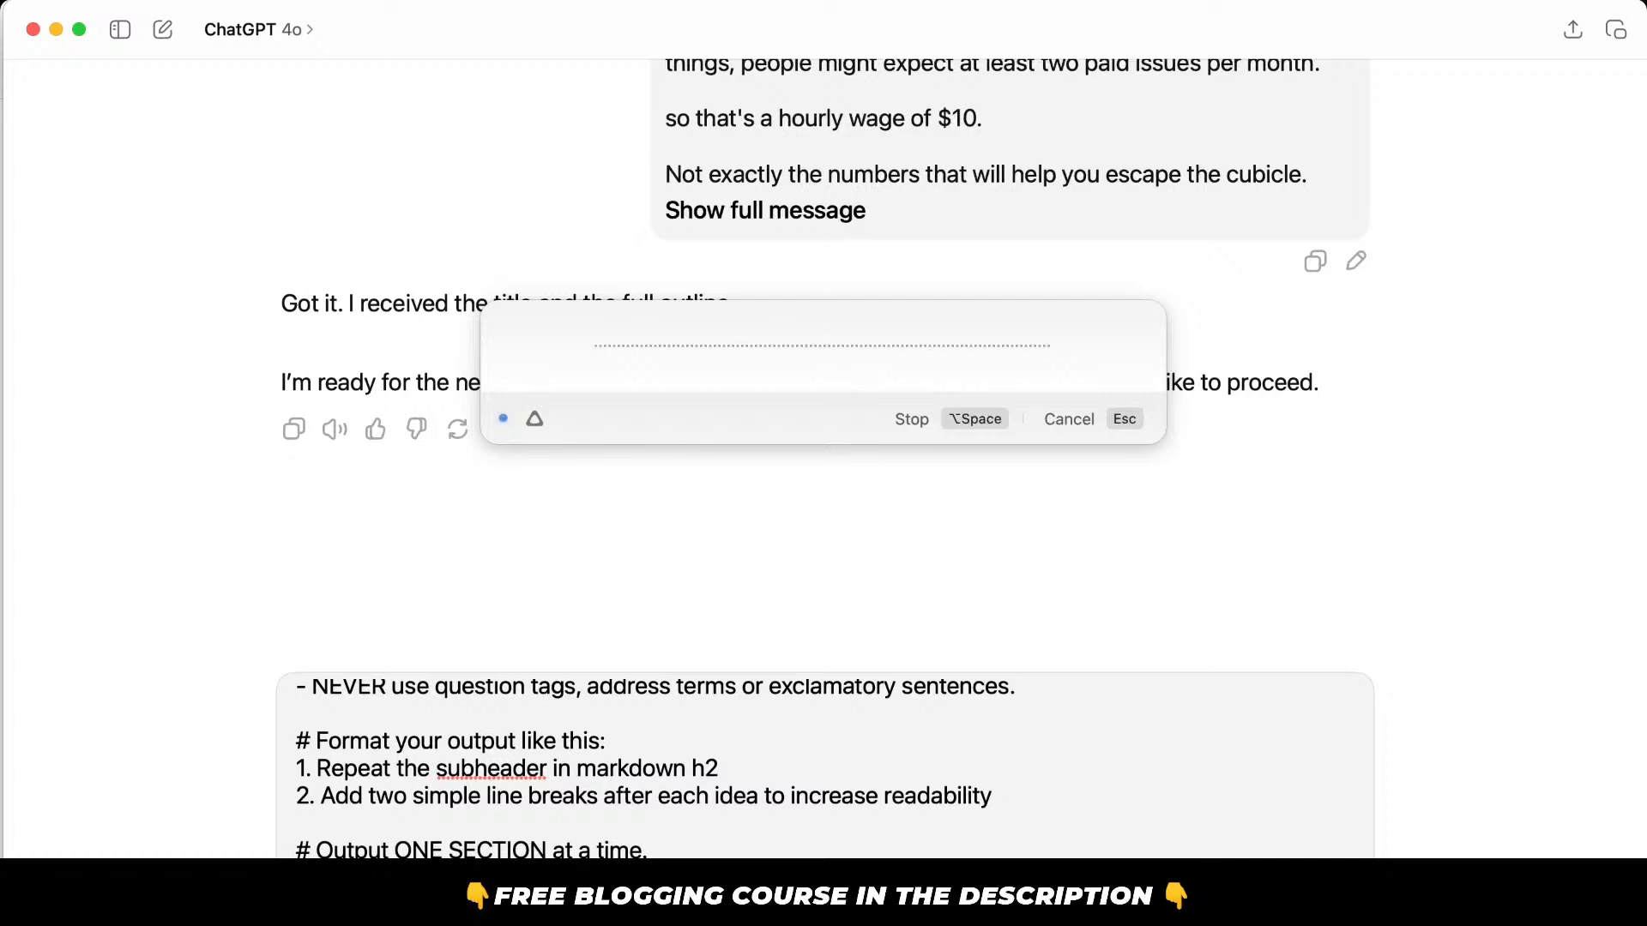
key("alt+space")
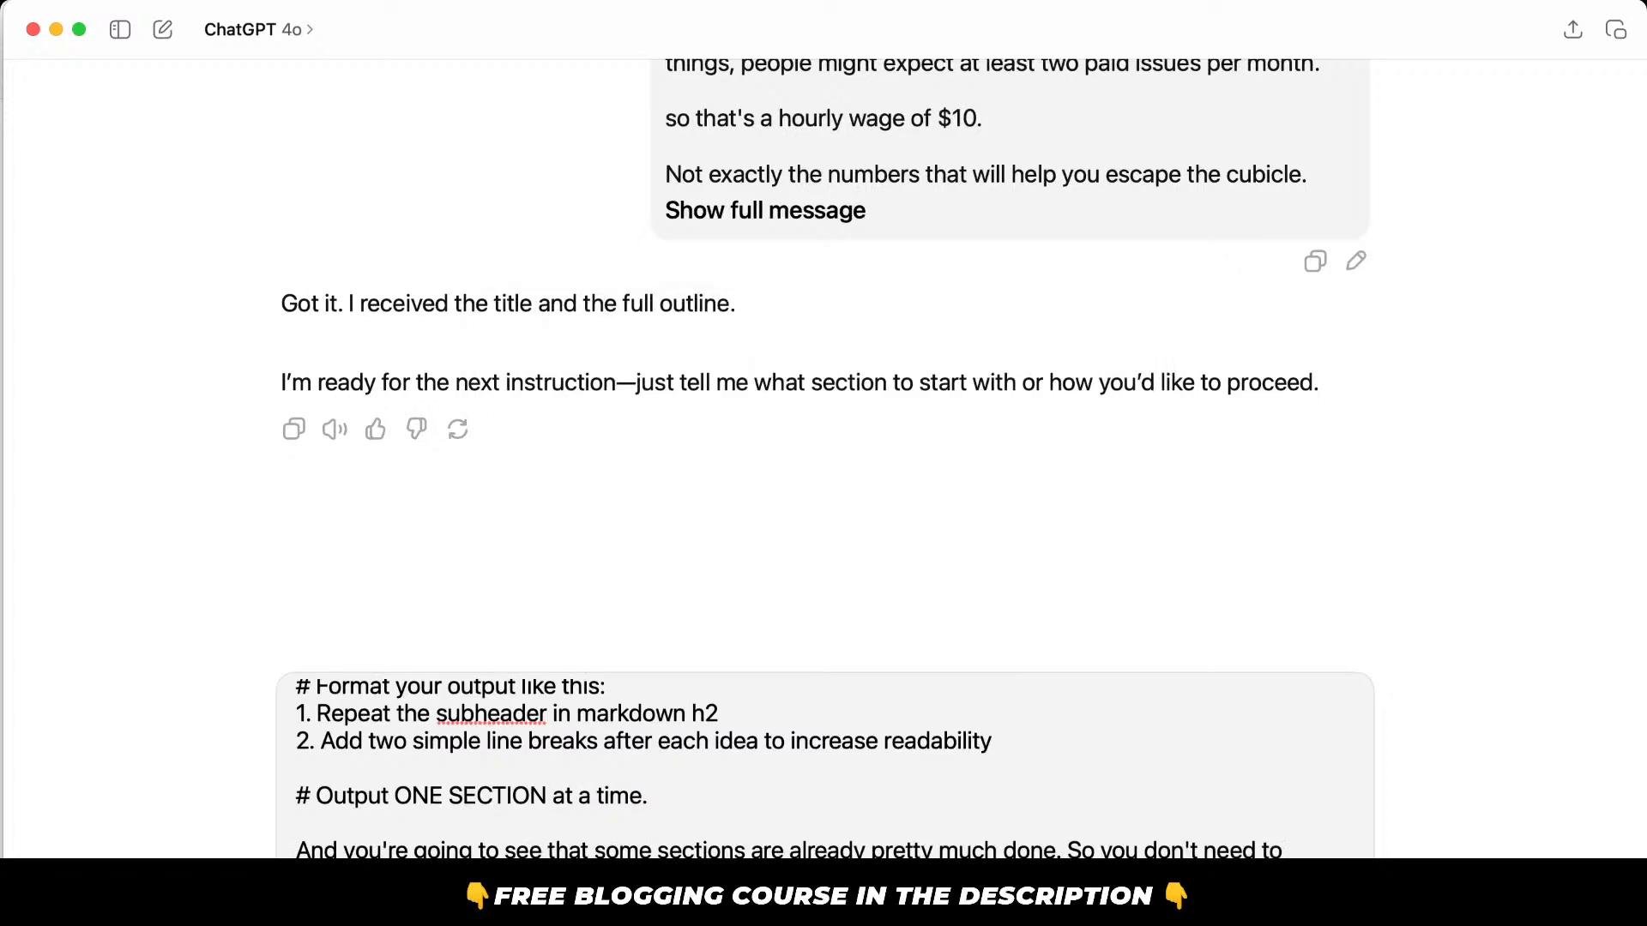
Send the section-writing instructions and read through the first drafted section on earning from $8 per month subscriptions with a small audience.
key("Return")
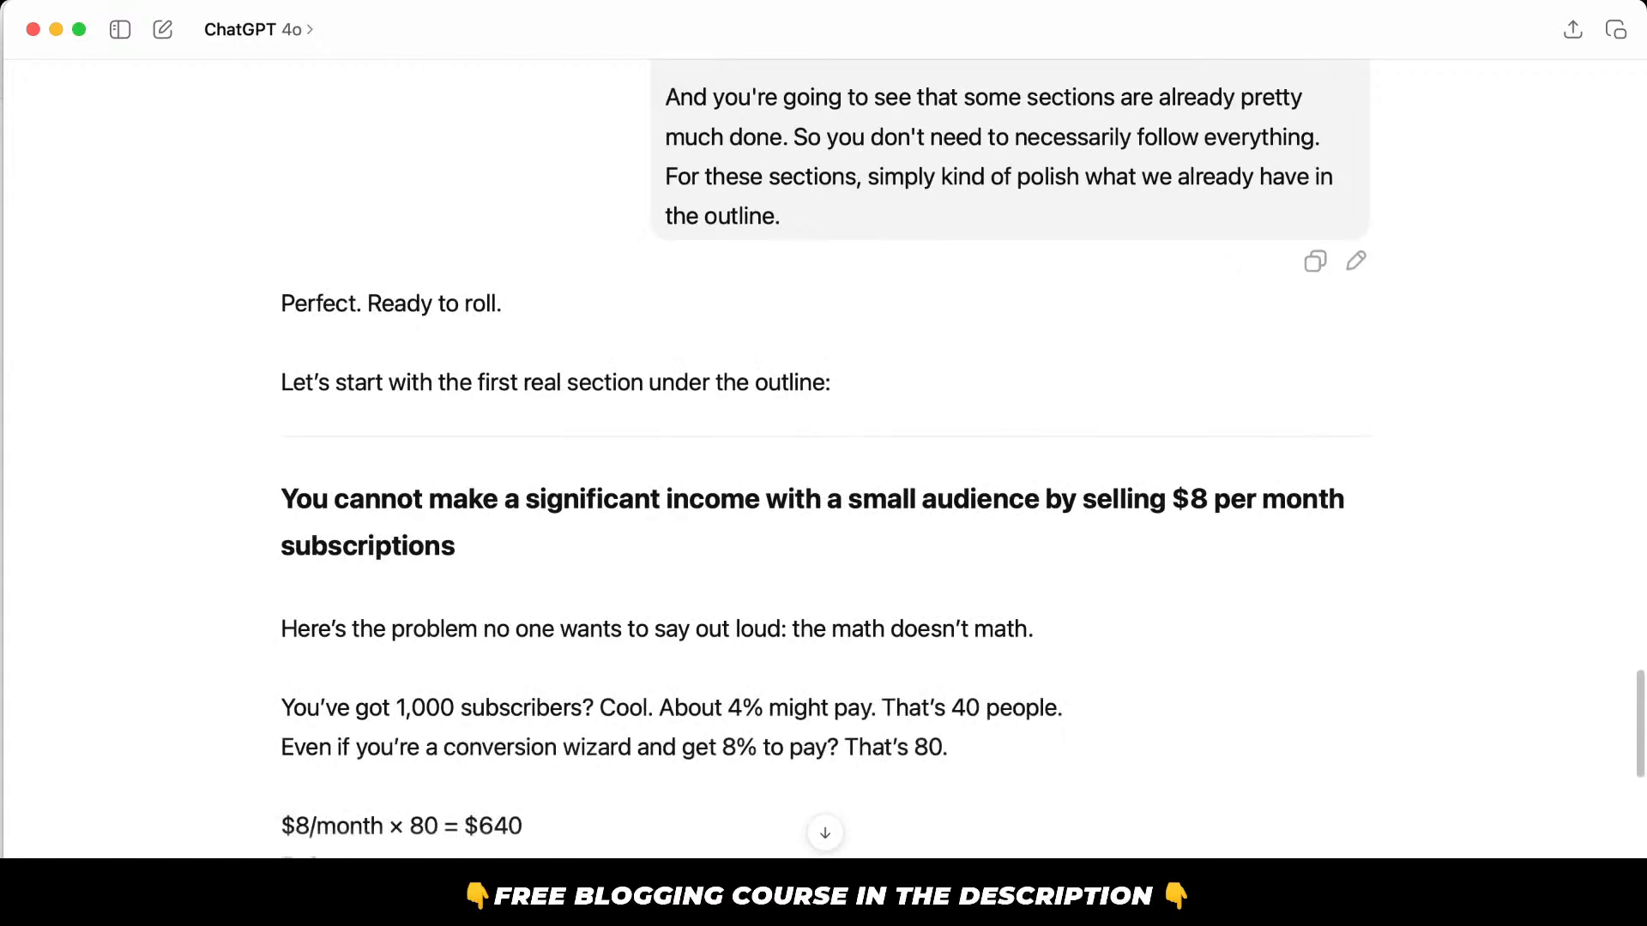
mouse_move(1634, 760)
scroll(598, 551, "down", 3)
left_click_drag(521, 401, 744, 613)
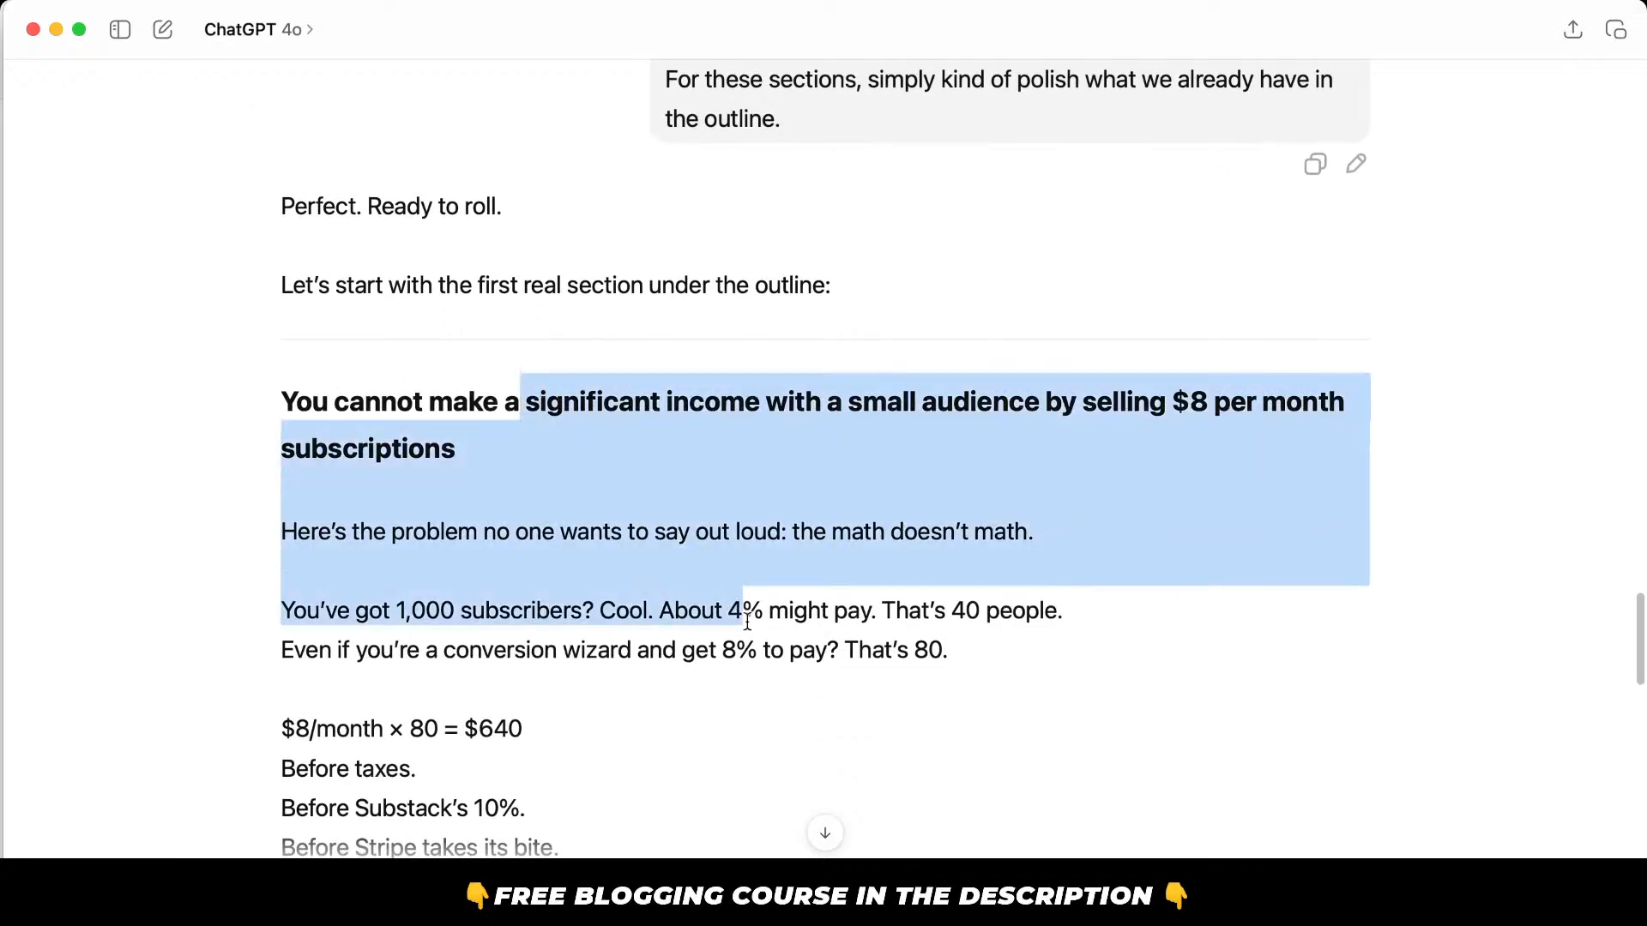
scroll(744, 613, "down", 2)
scroll(746, 620, "down", 1)
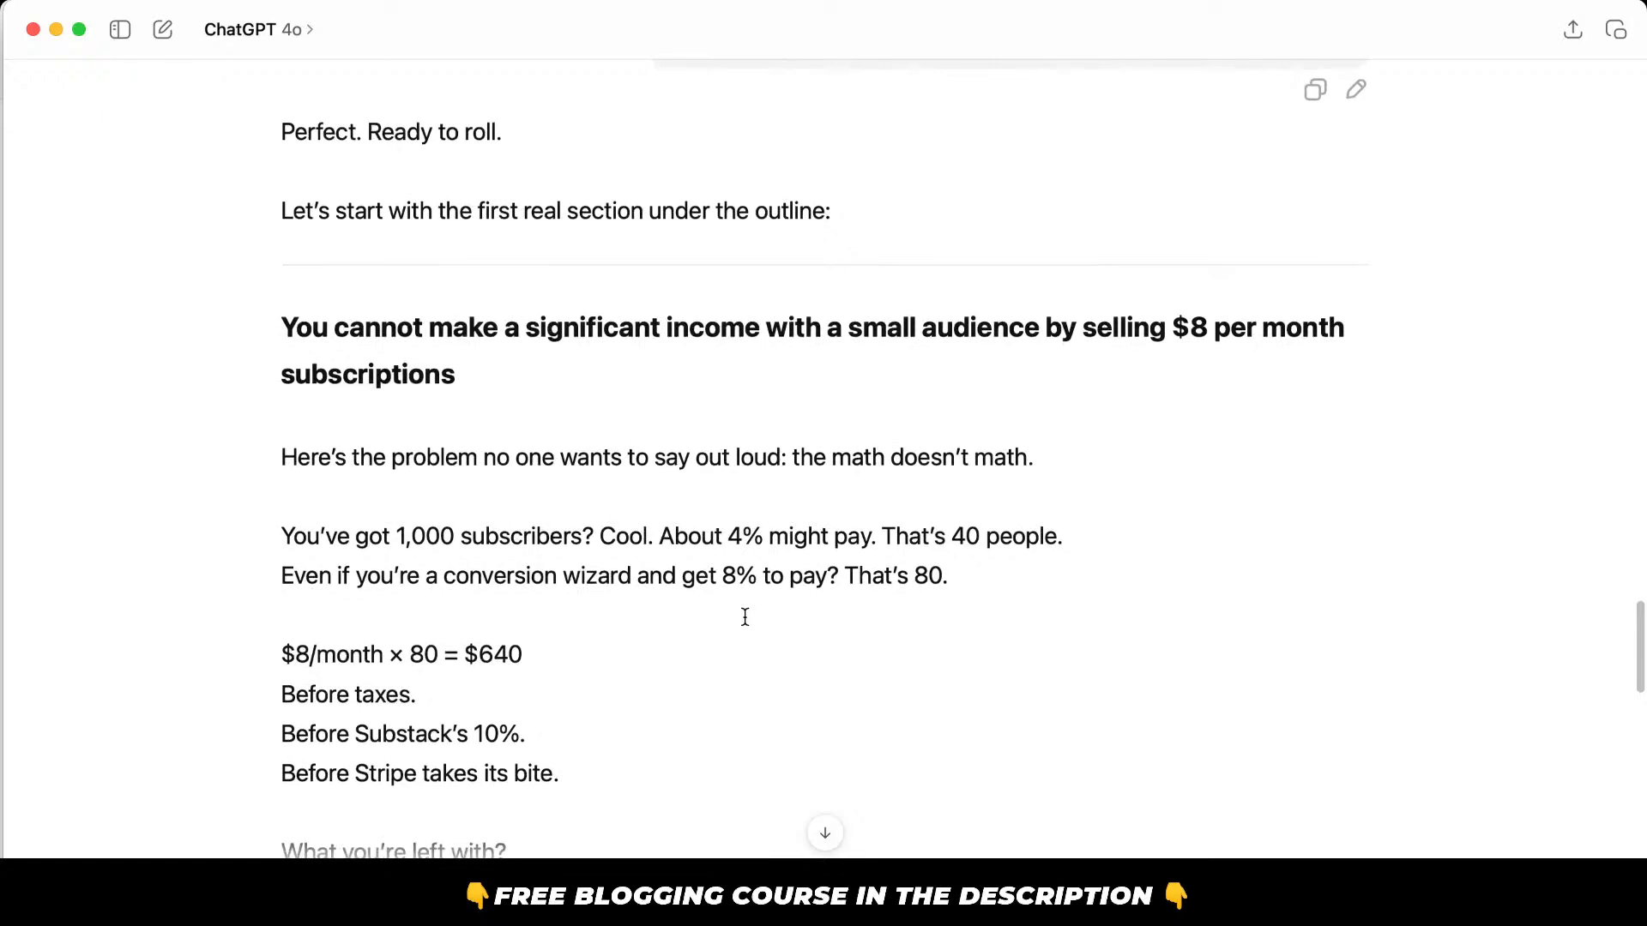
scroll(616, 525, "down", 3)
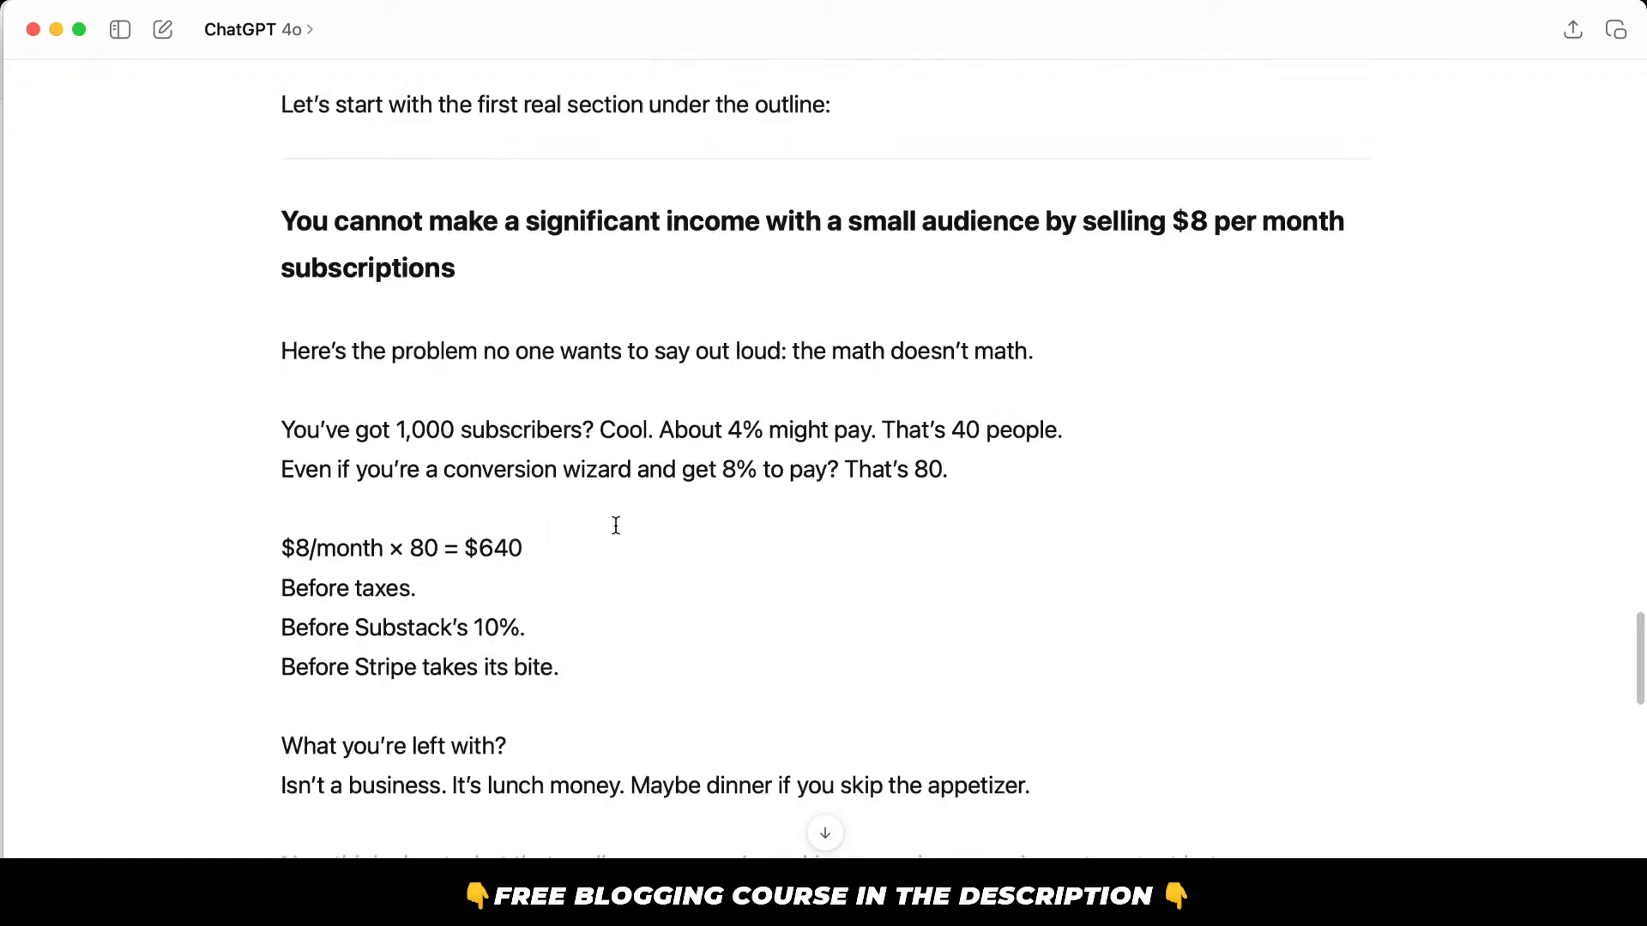
scroll(616, 525, "down", 5)
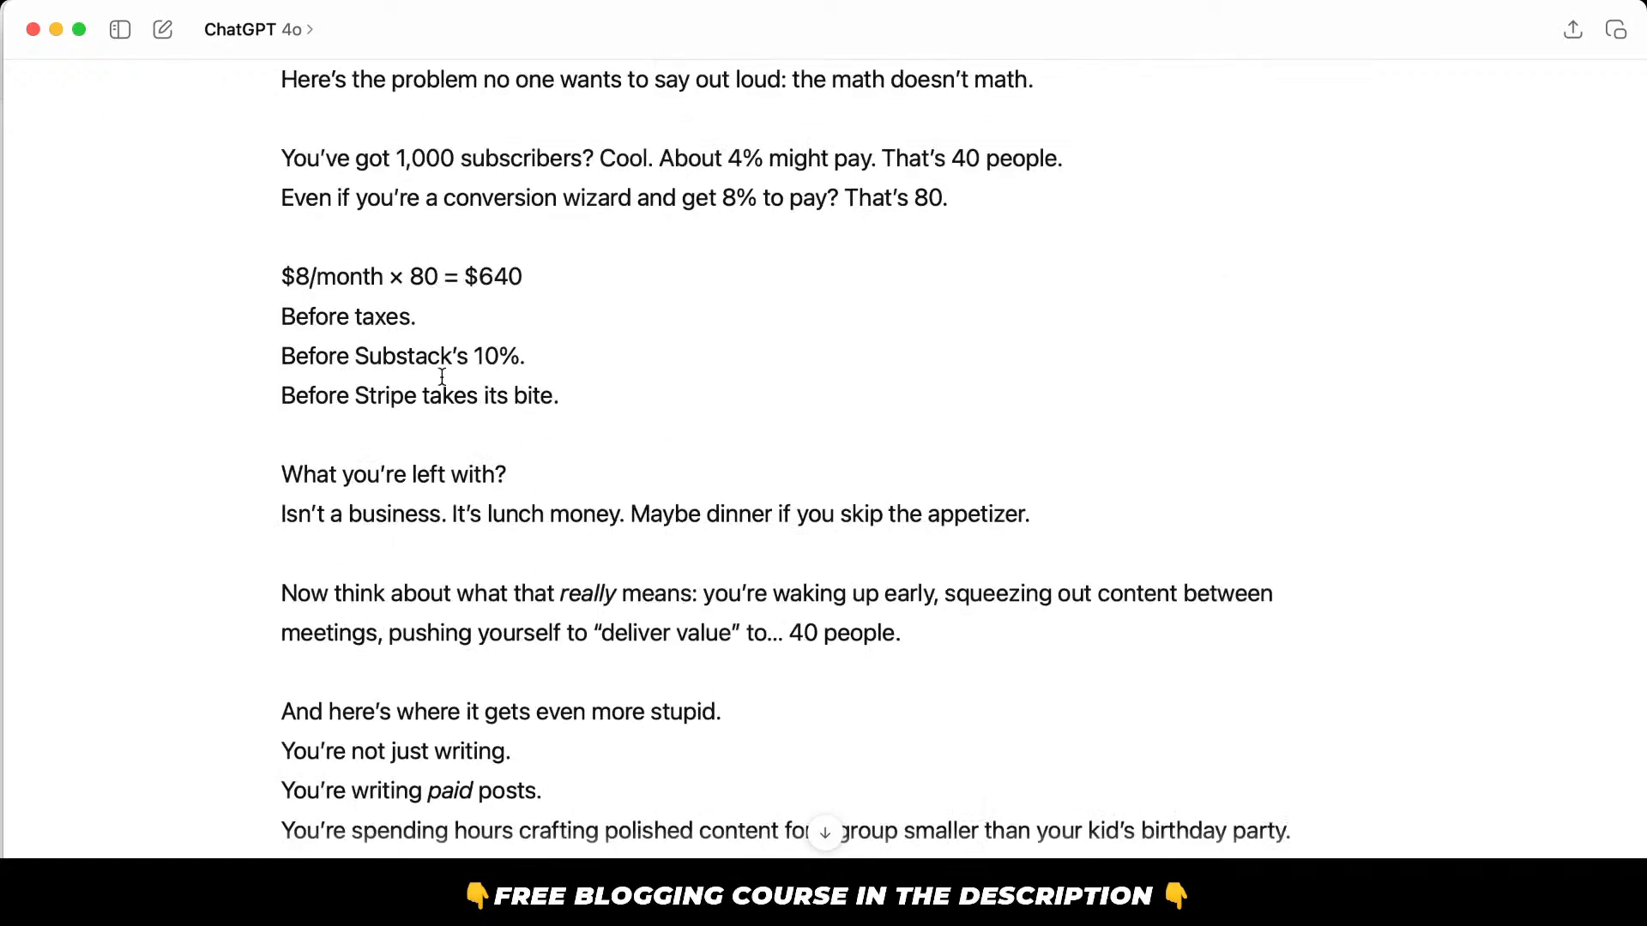
scroll(651, 558, "down", 6)
scroll(650, 568, "down", 3)
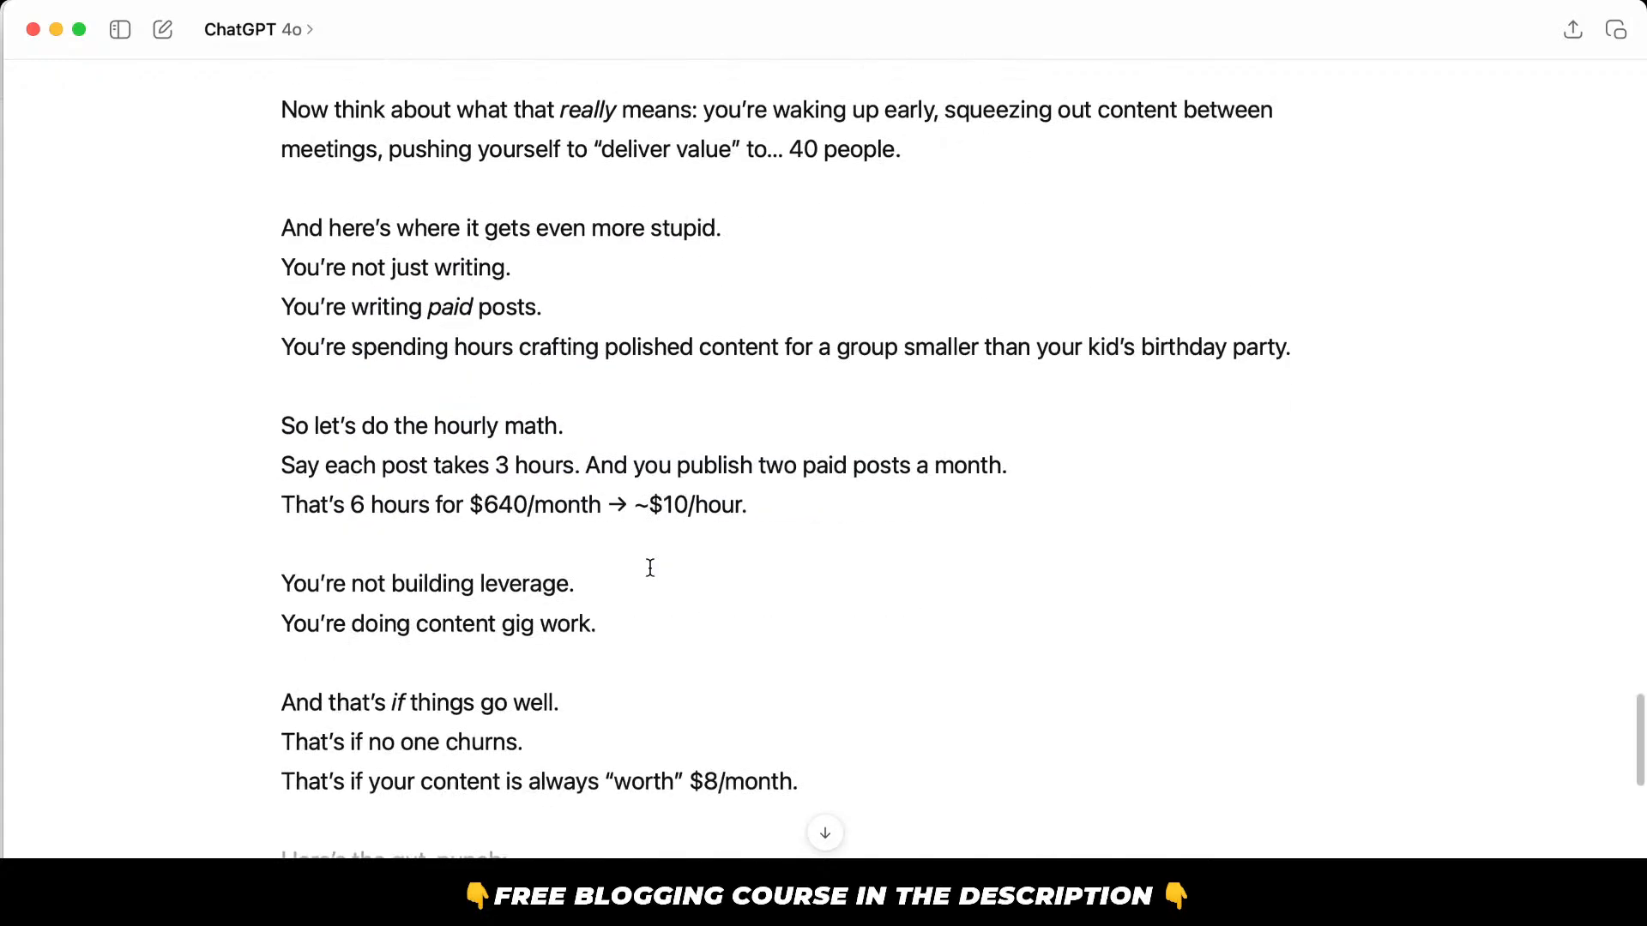
scroll(650, 568, "down", 7)
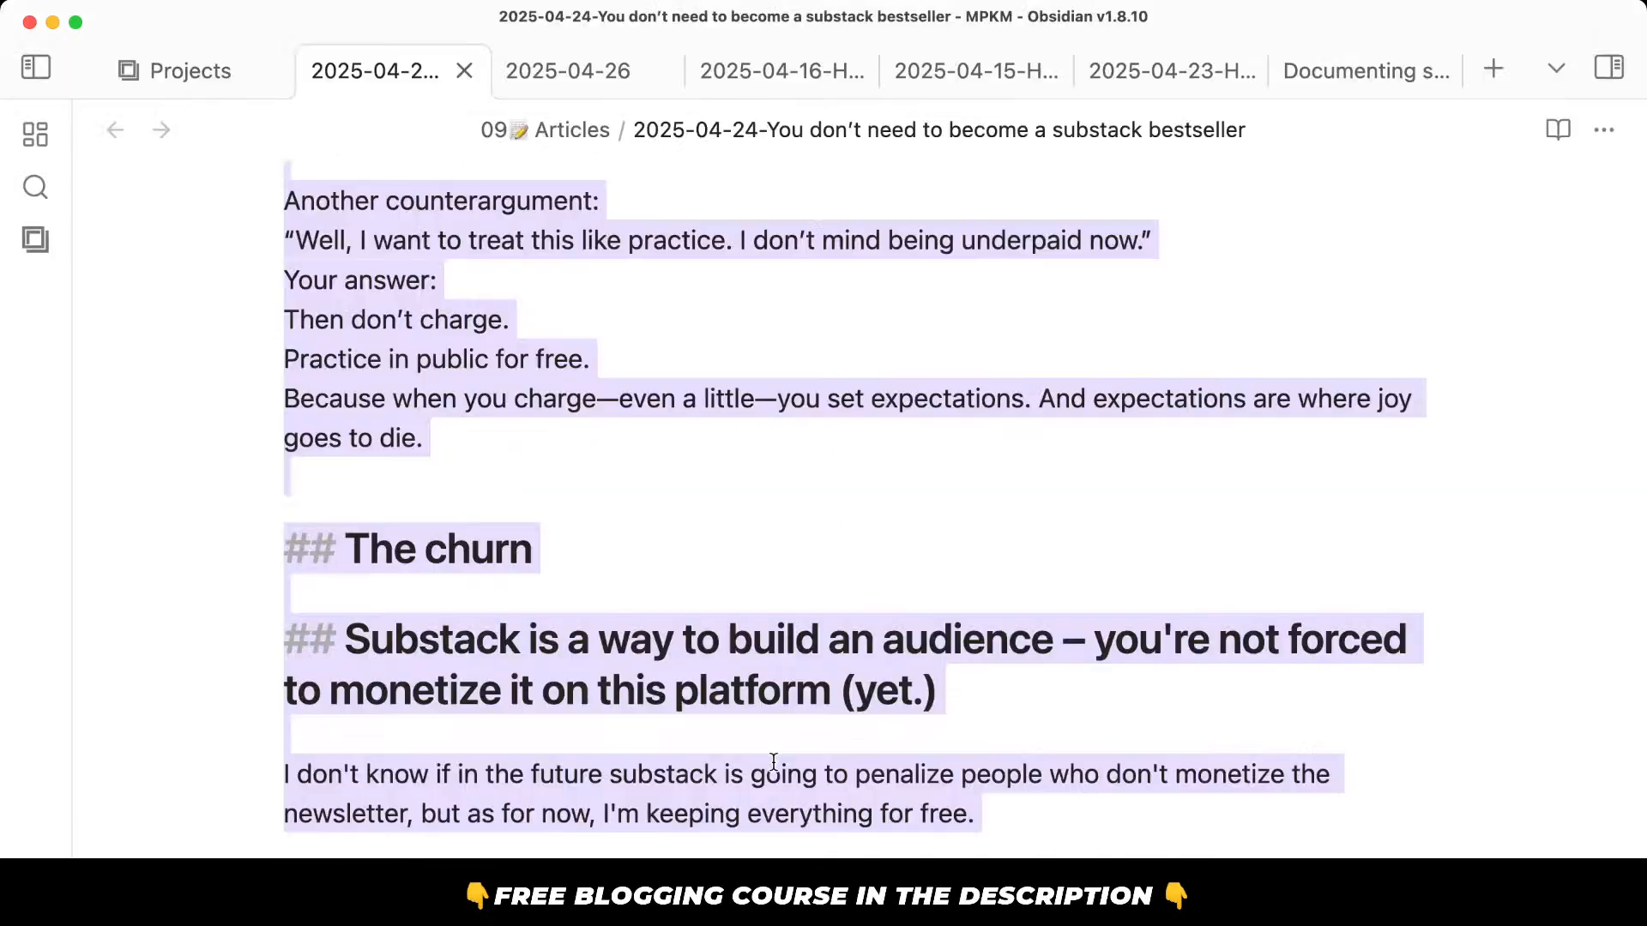
Switch to Obsidian and paste the drafted section under the Article heading at the end of the note.
key("super+Down")
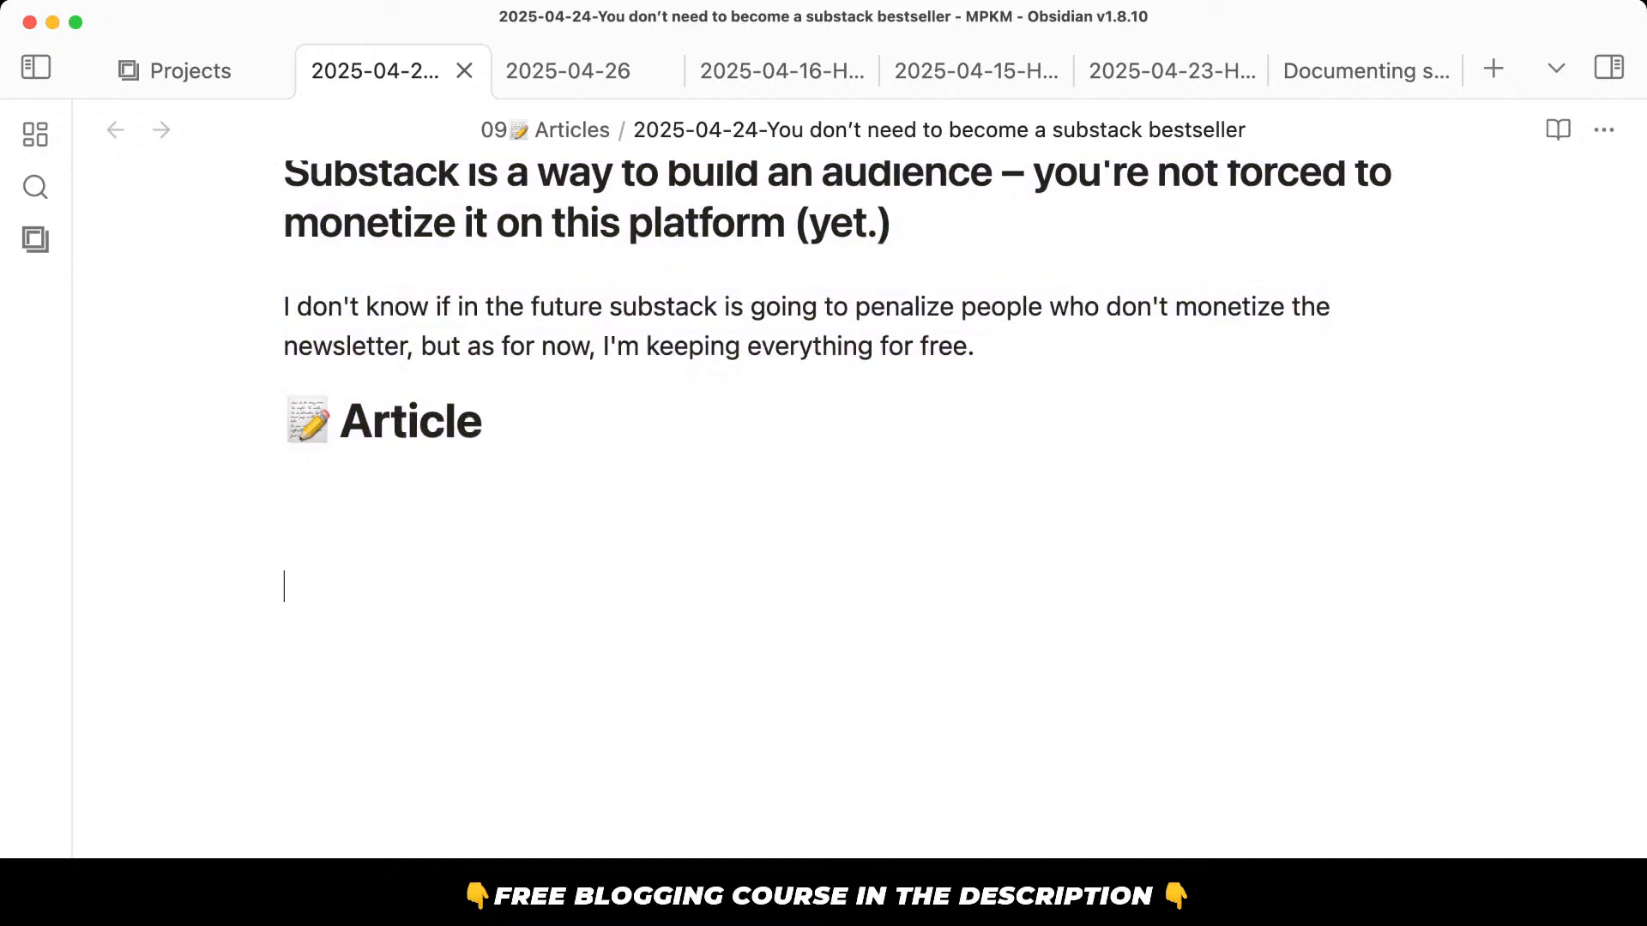
key("super+v")
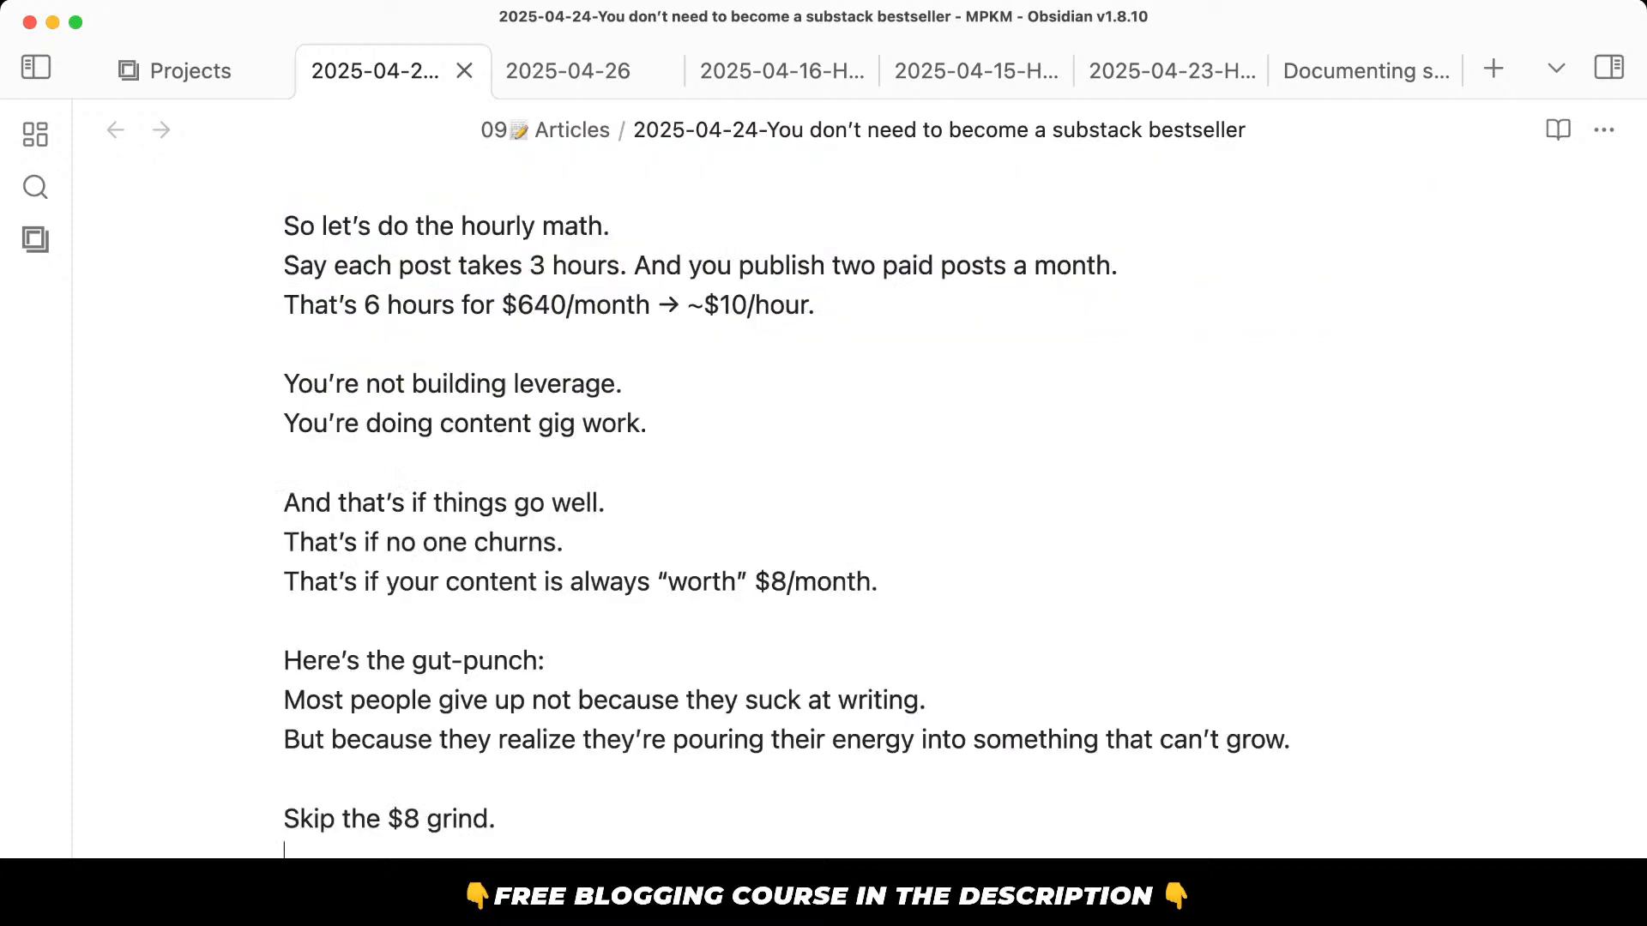
Replace ChatGPT's lead-in lines above the pasted section with the level-2 heading "The economics are broken".
scroll(823, 510, "up", 15)
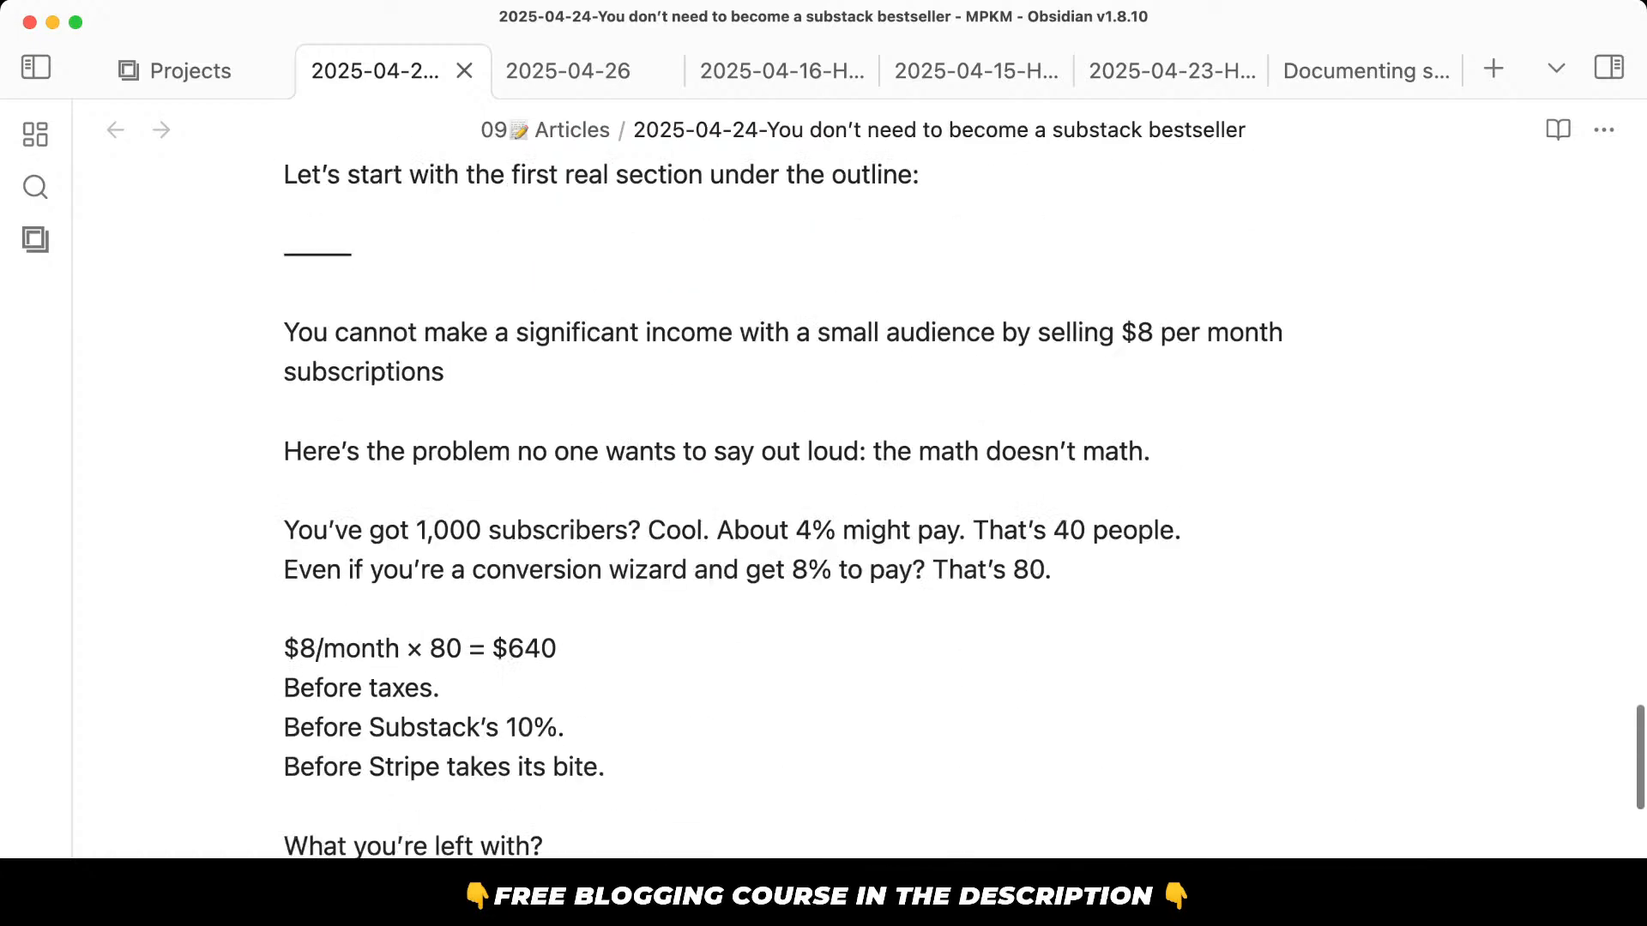
left_click_drag(410, 556, 283, 375)
type("## The")
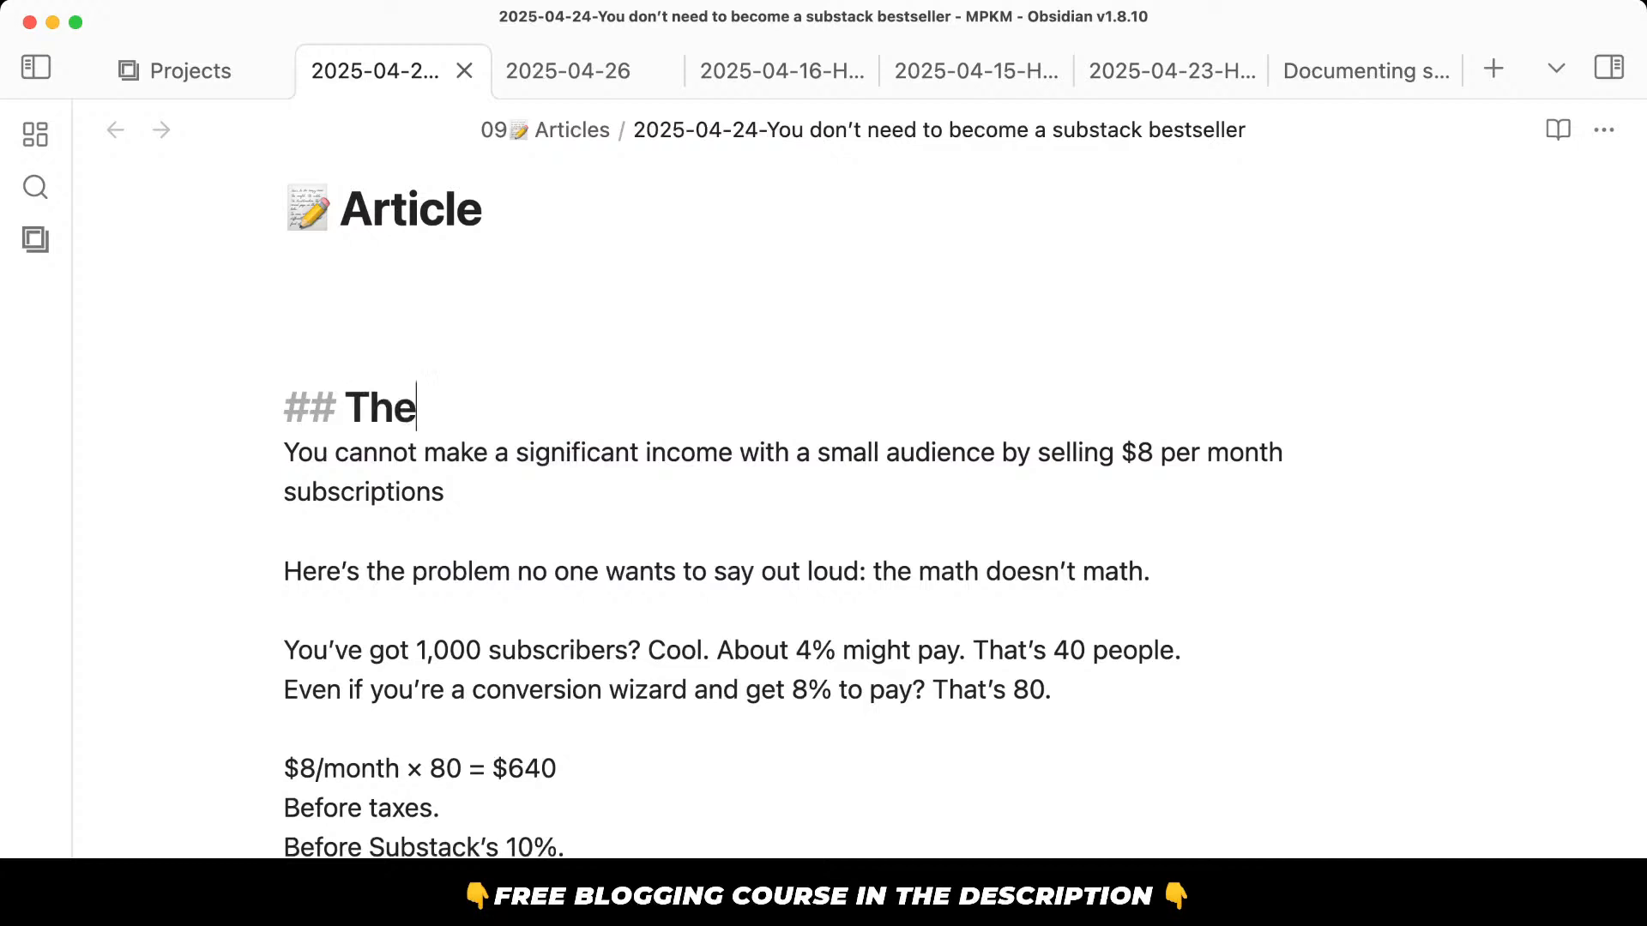
type(" eco")
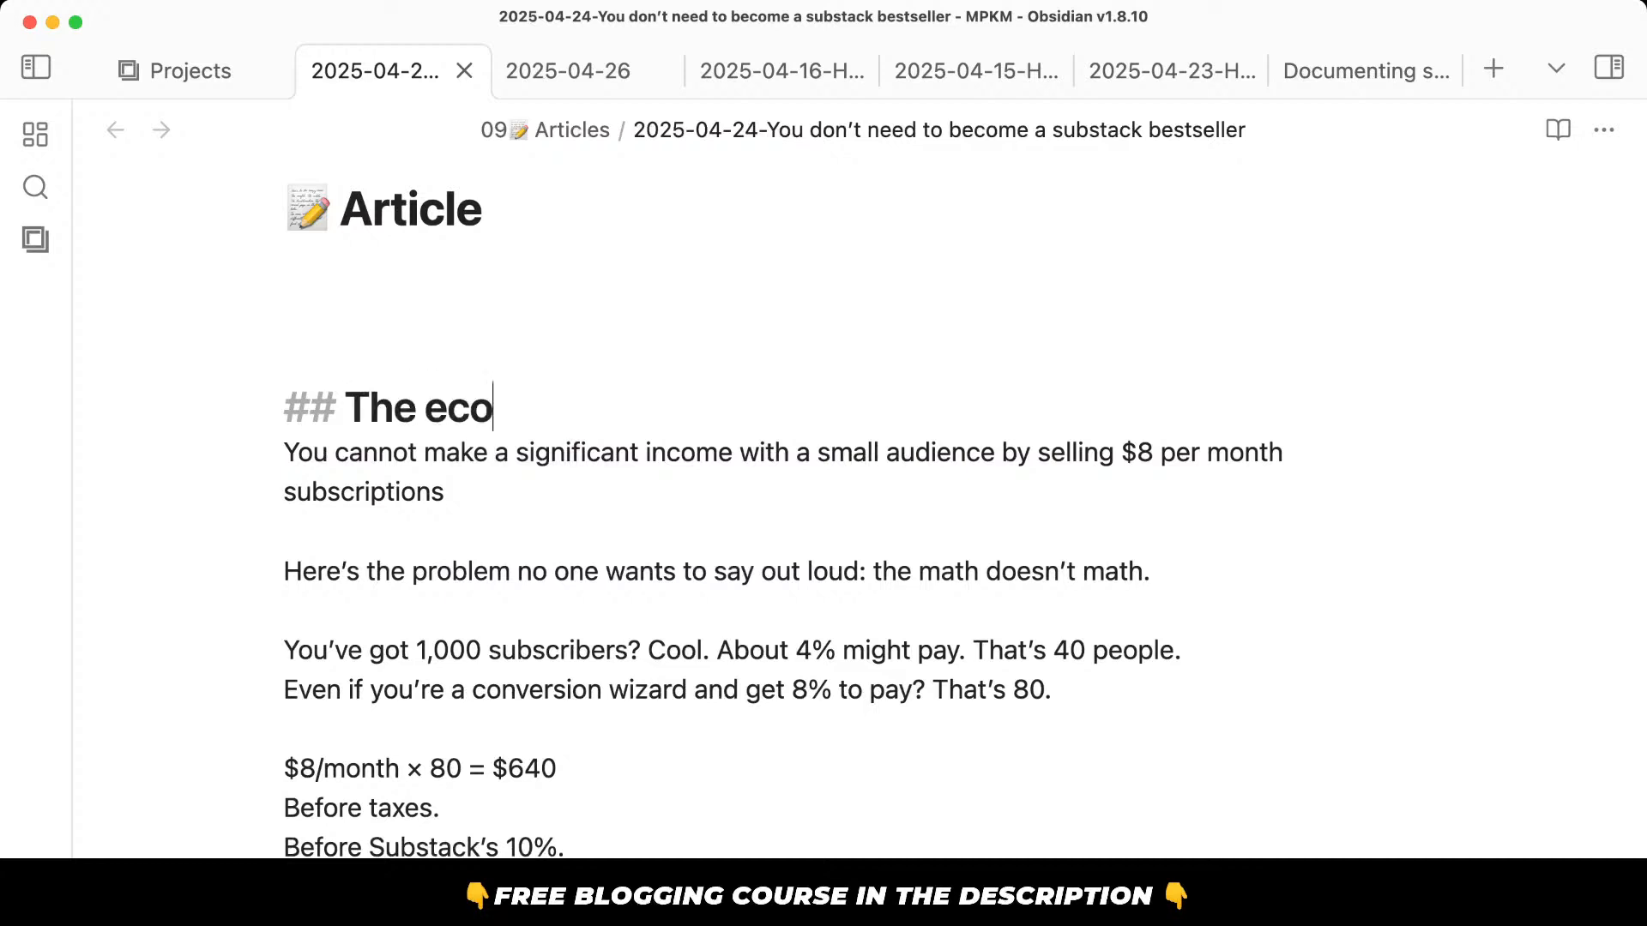
type("nomics are bork")
key("BackSpace")
key("BackSpace")
key("BackSpace")
type("ro")
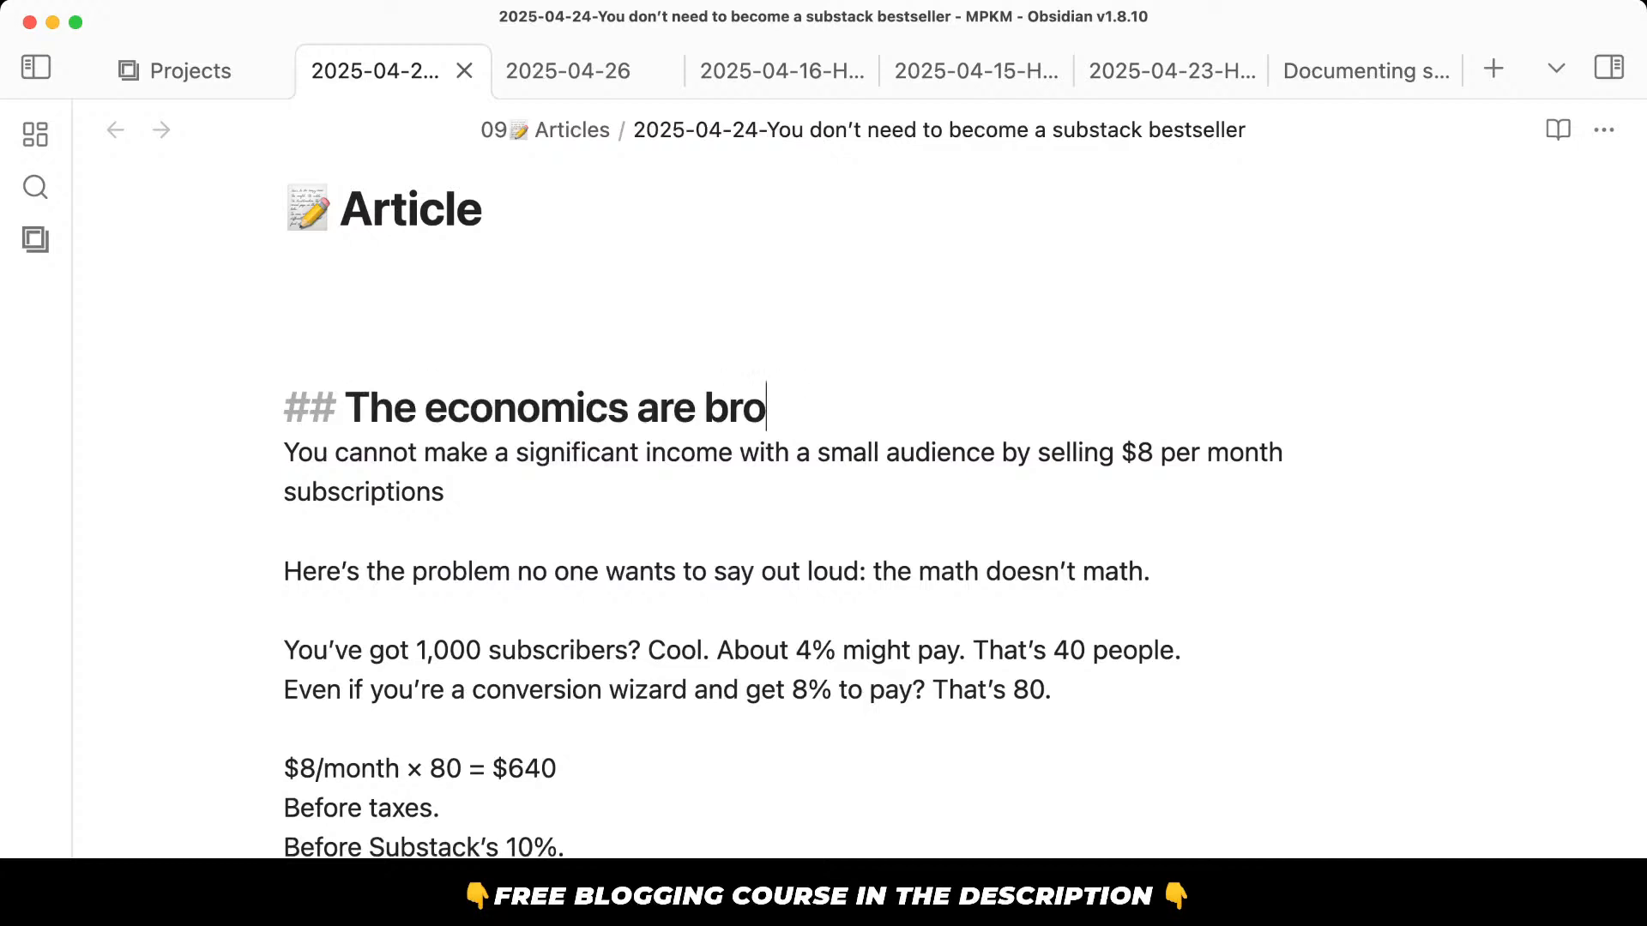
type("ken.")
key("BackSpace")
key("Return")
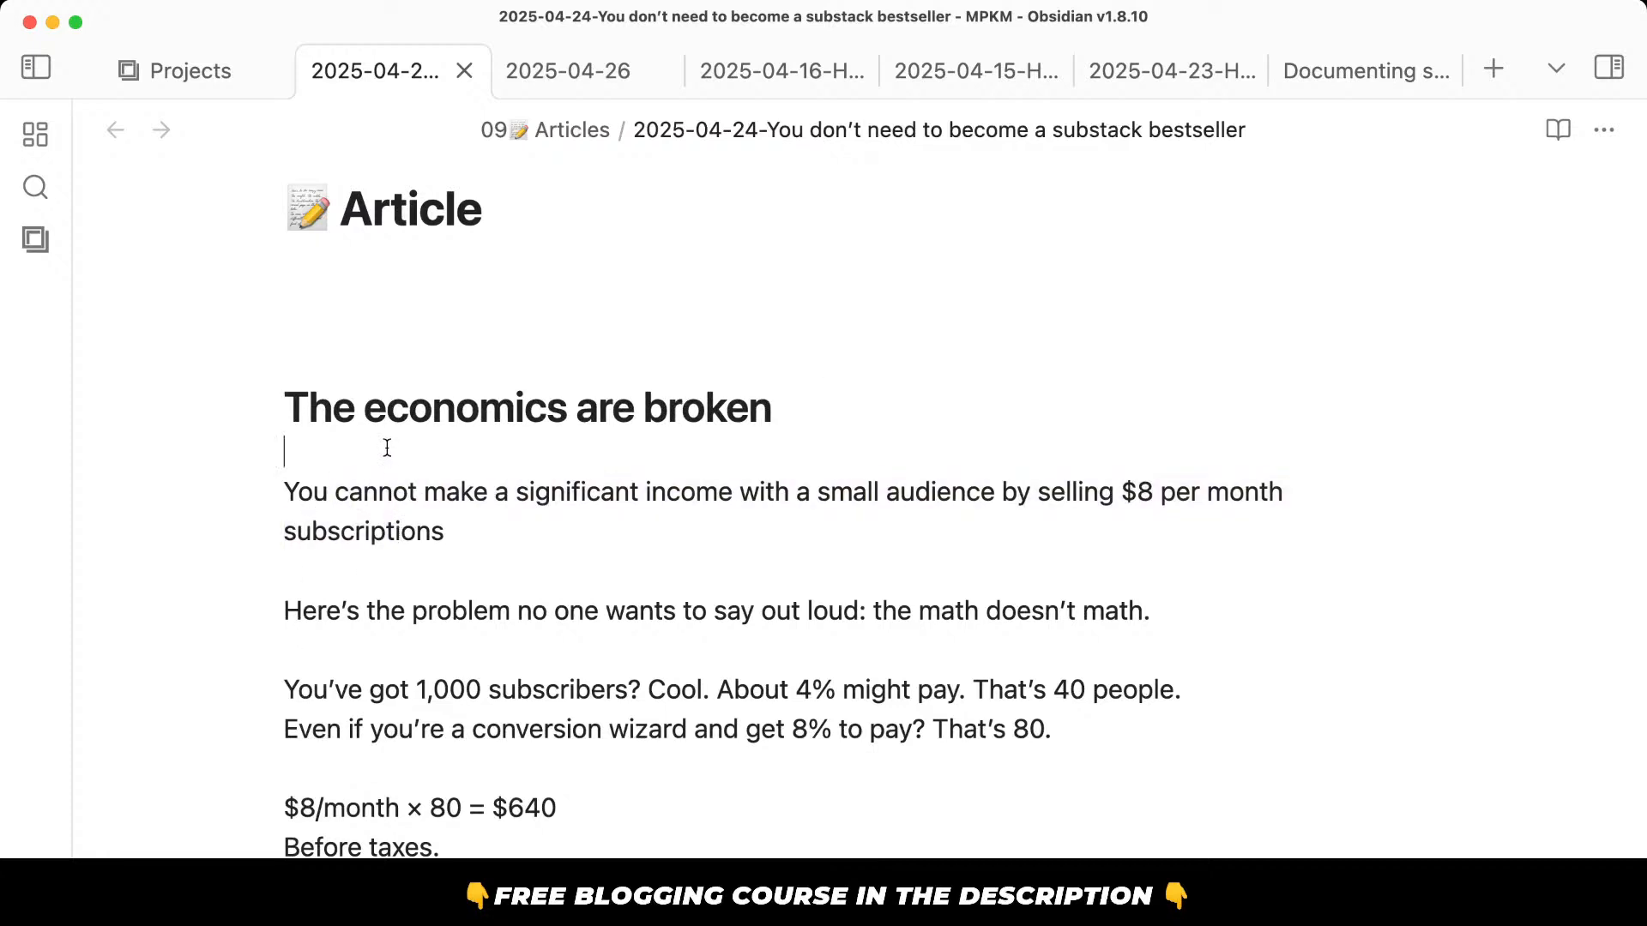
Add the opening line "Good writing can't solve bad math." directly beneath the new heading, followed by a blank line.
type("Good writing can't solve bad ")
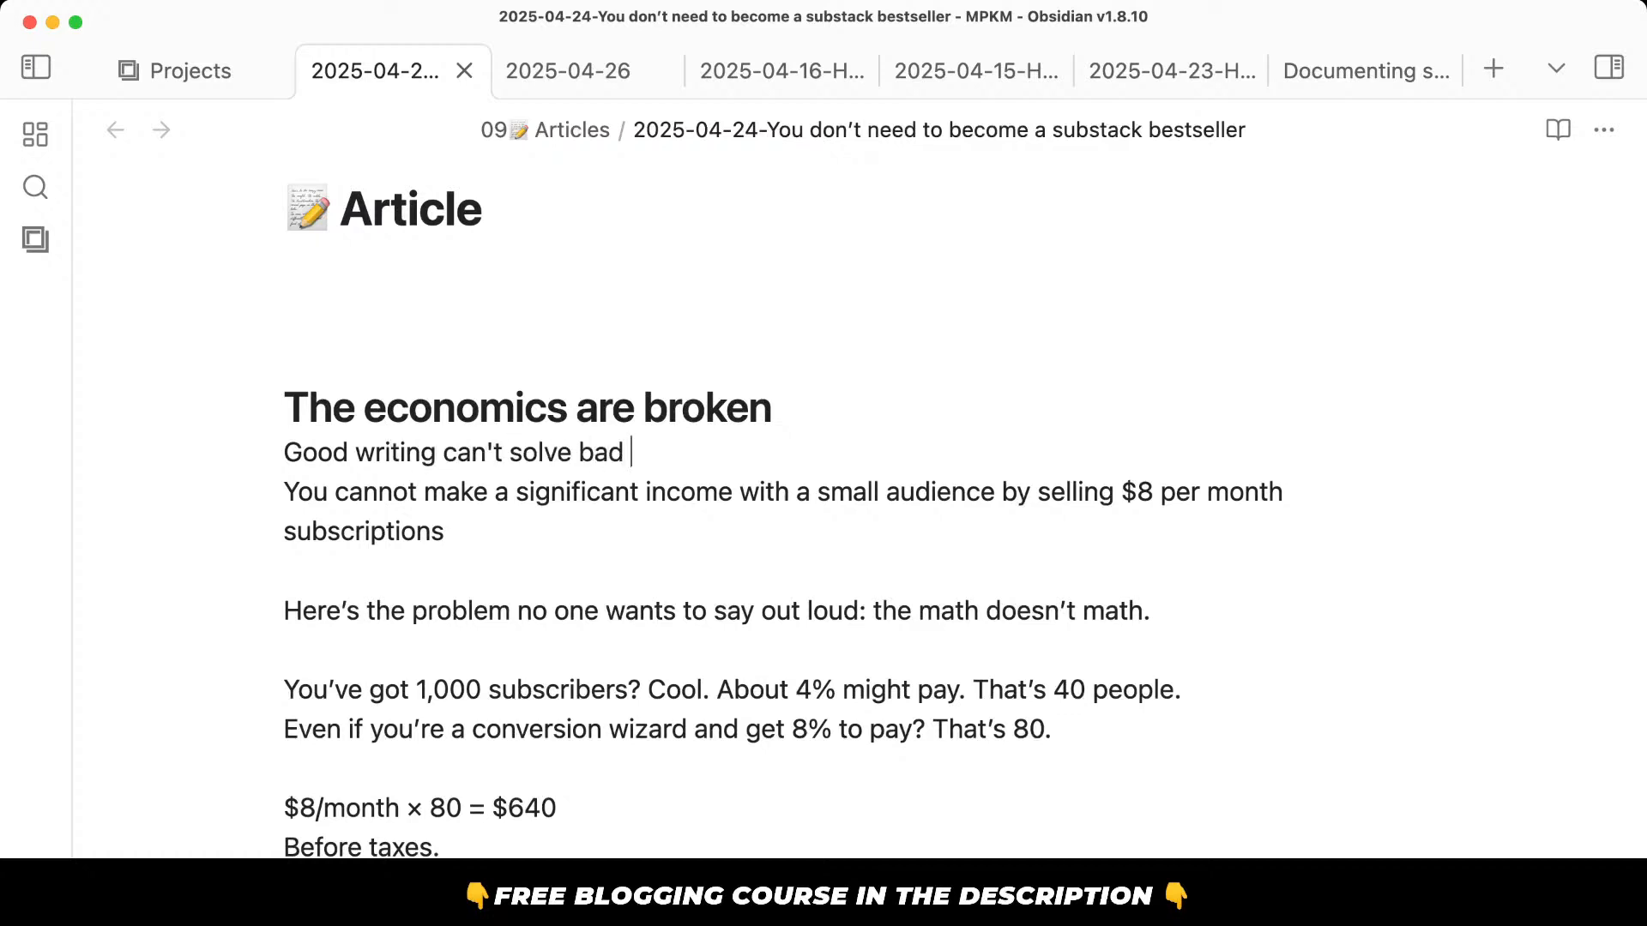
type("math.")
key("Return")
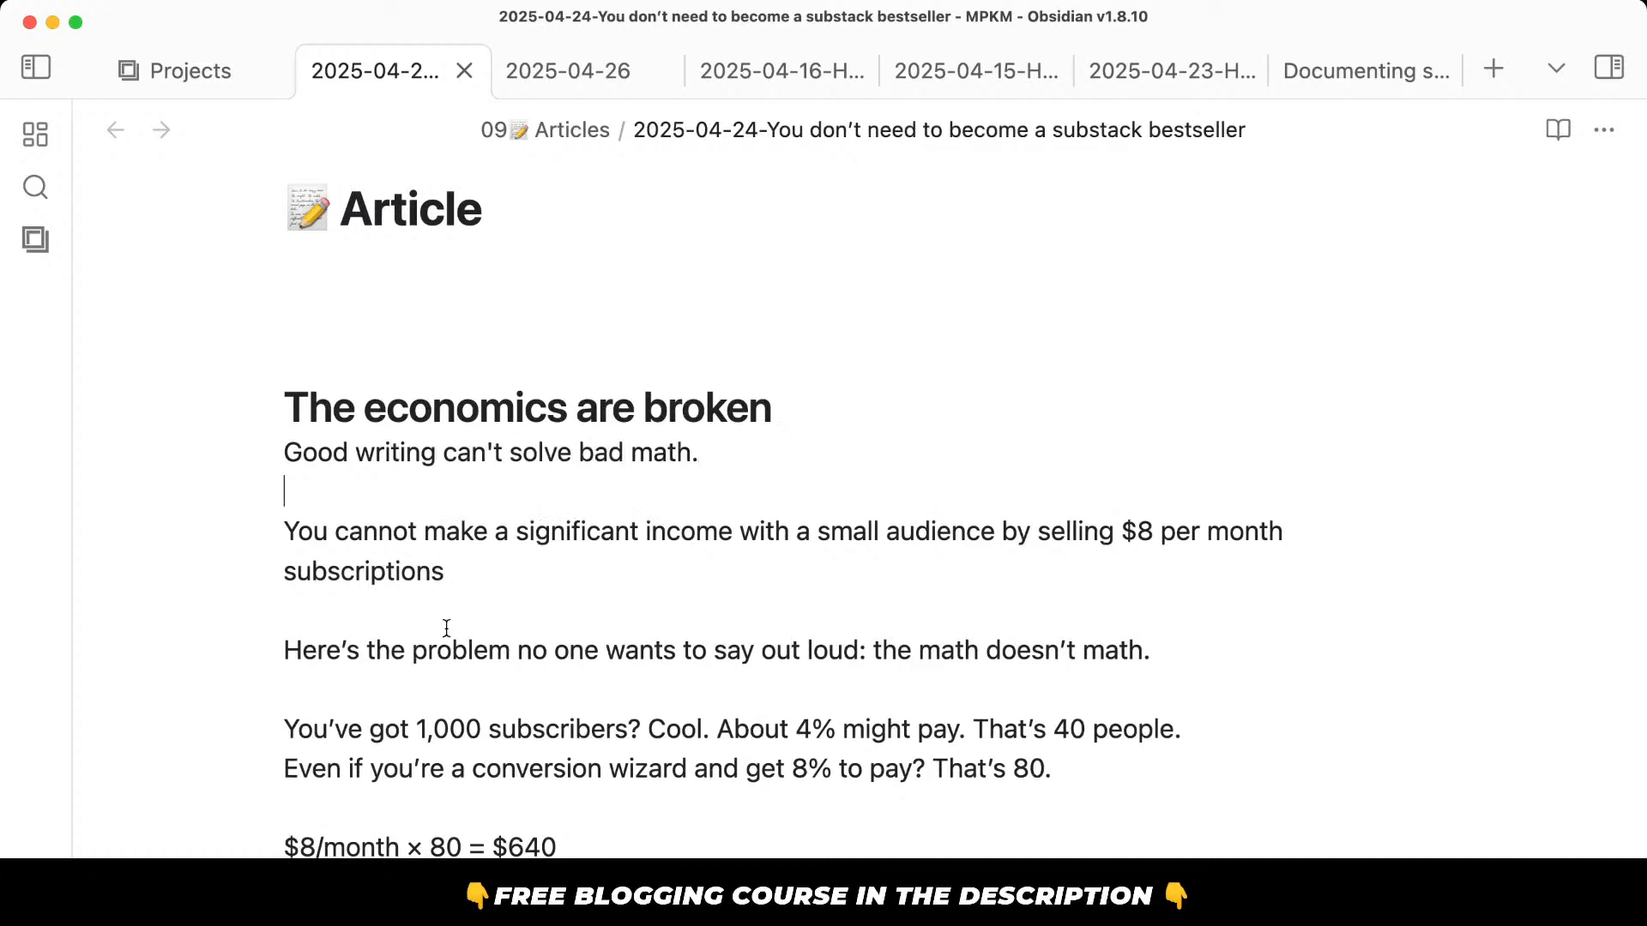
Delete the sentence starting "You cannot make a significant income with a small audience" and keep one blank line before the next paragraph.
left_click(506, 557)
type(".")
left_click_drag(533, 569, 198, 533)
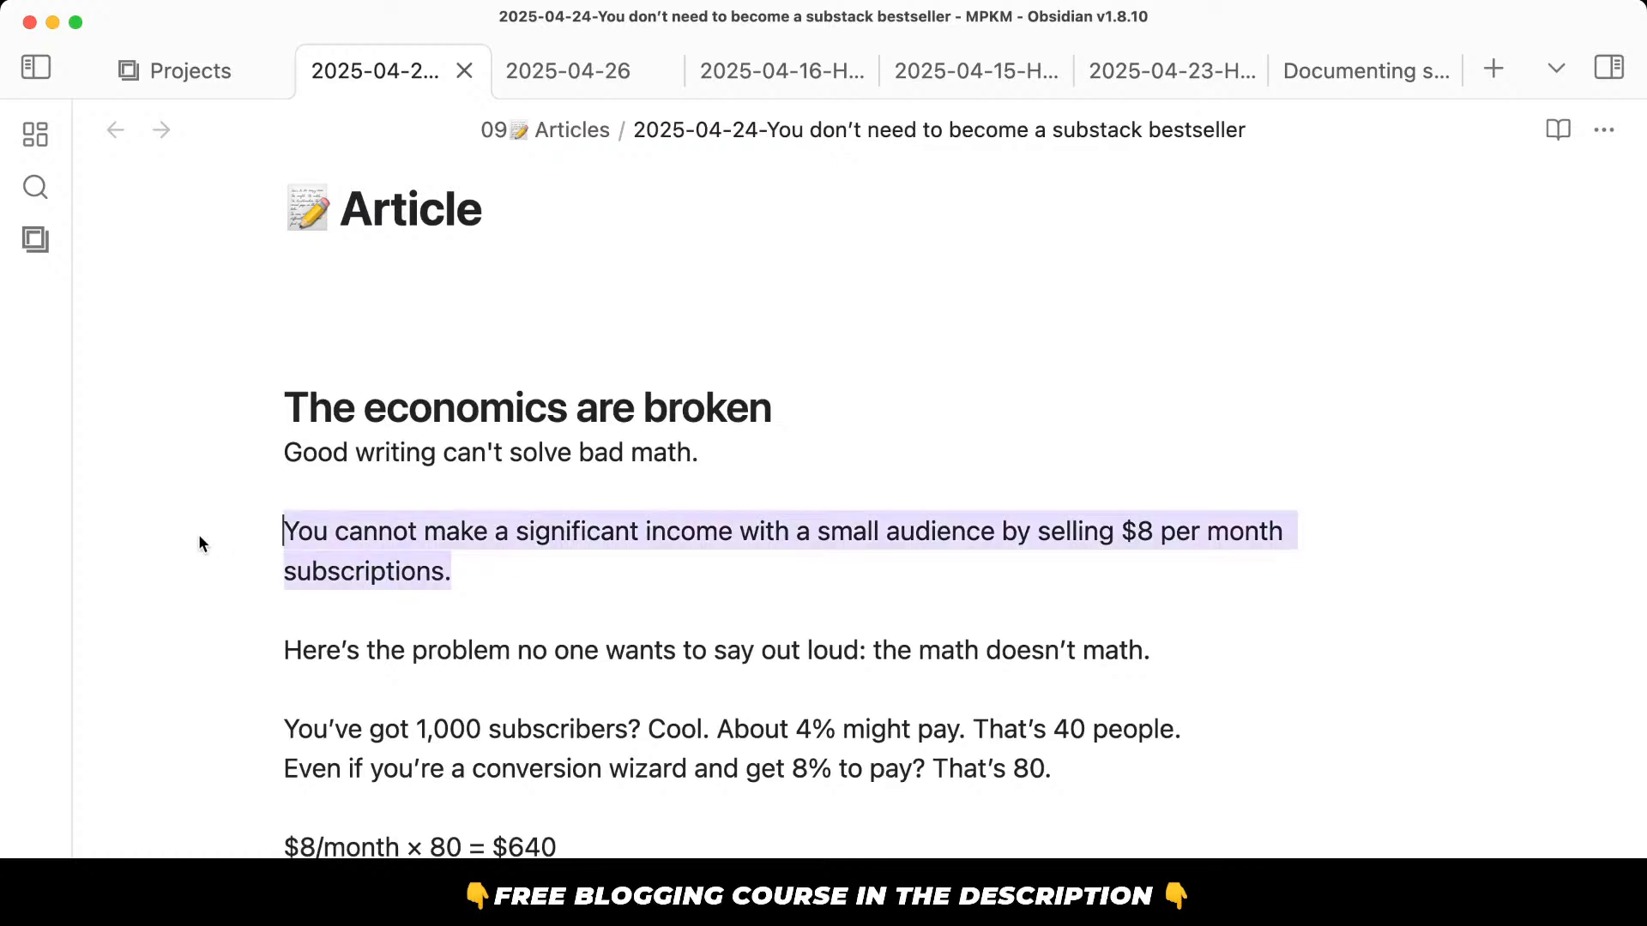
key("BackSpace")
key("BackSpace")
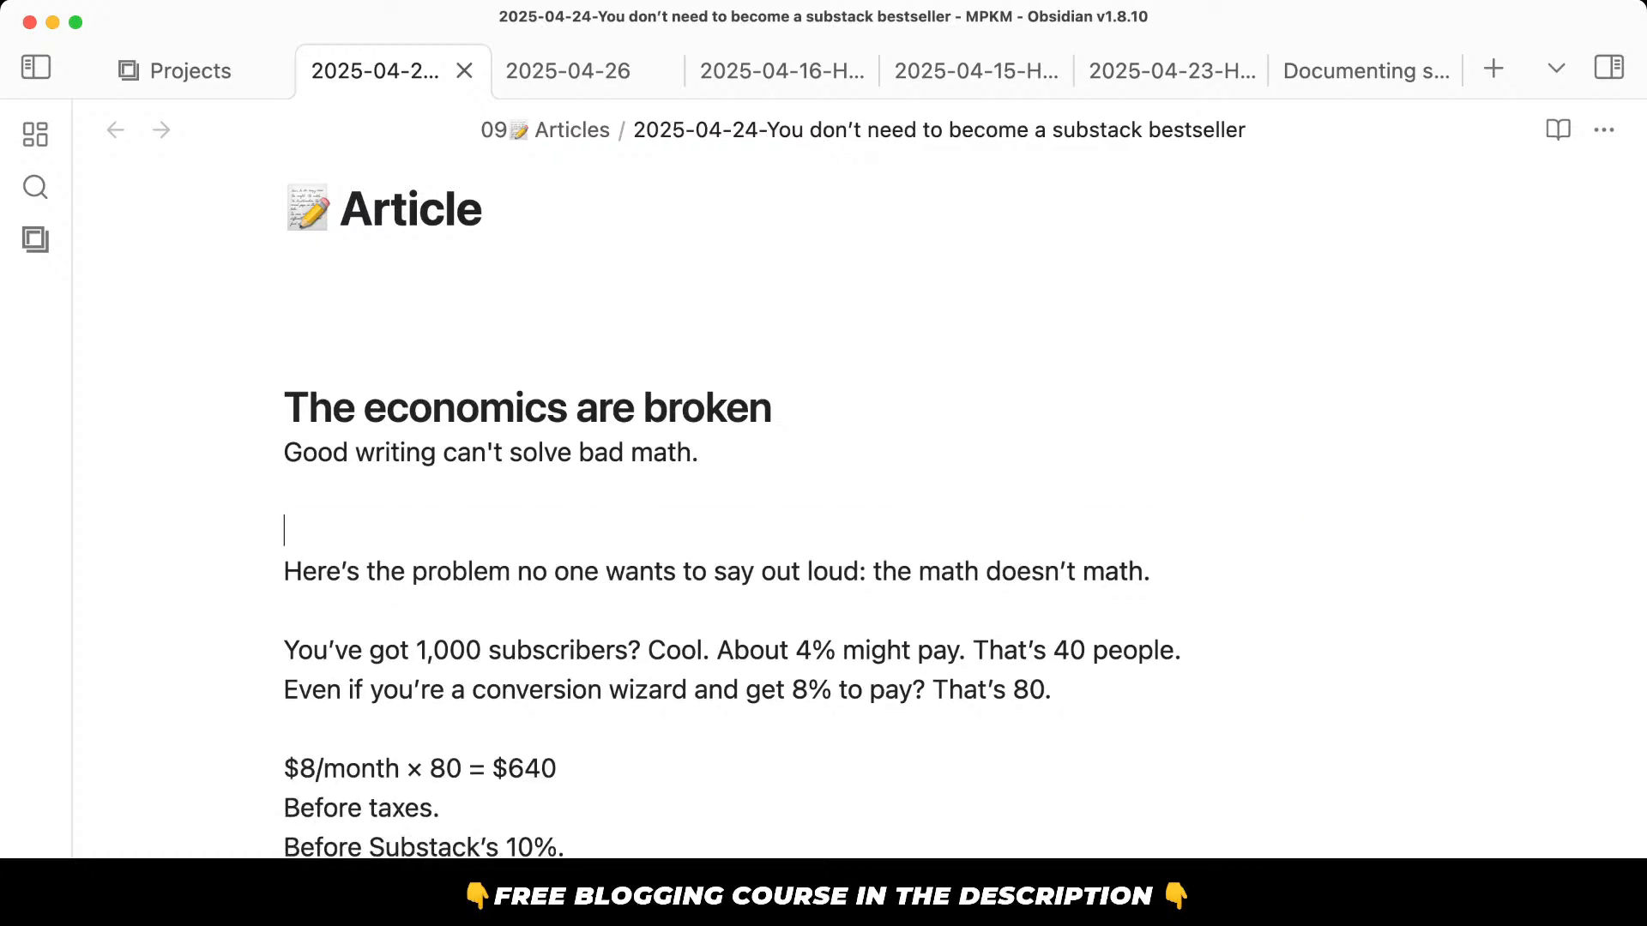
key("BackSpace")
key("BackSpace")
key("Return")
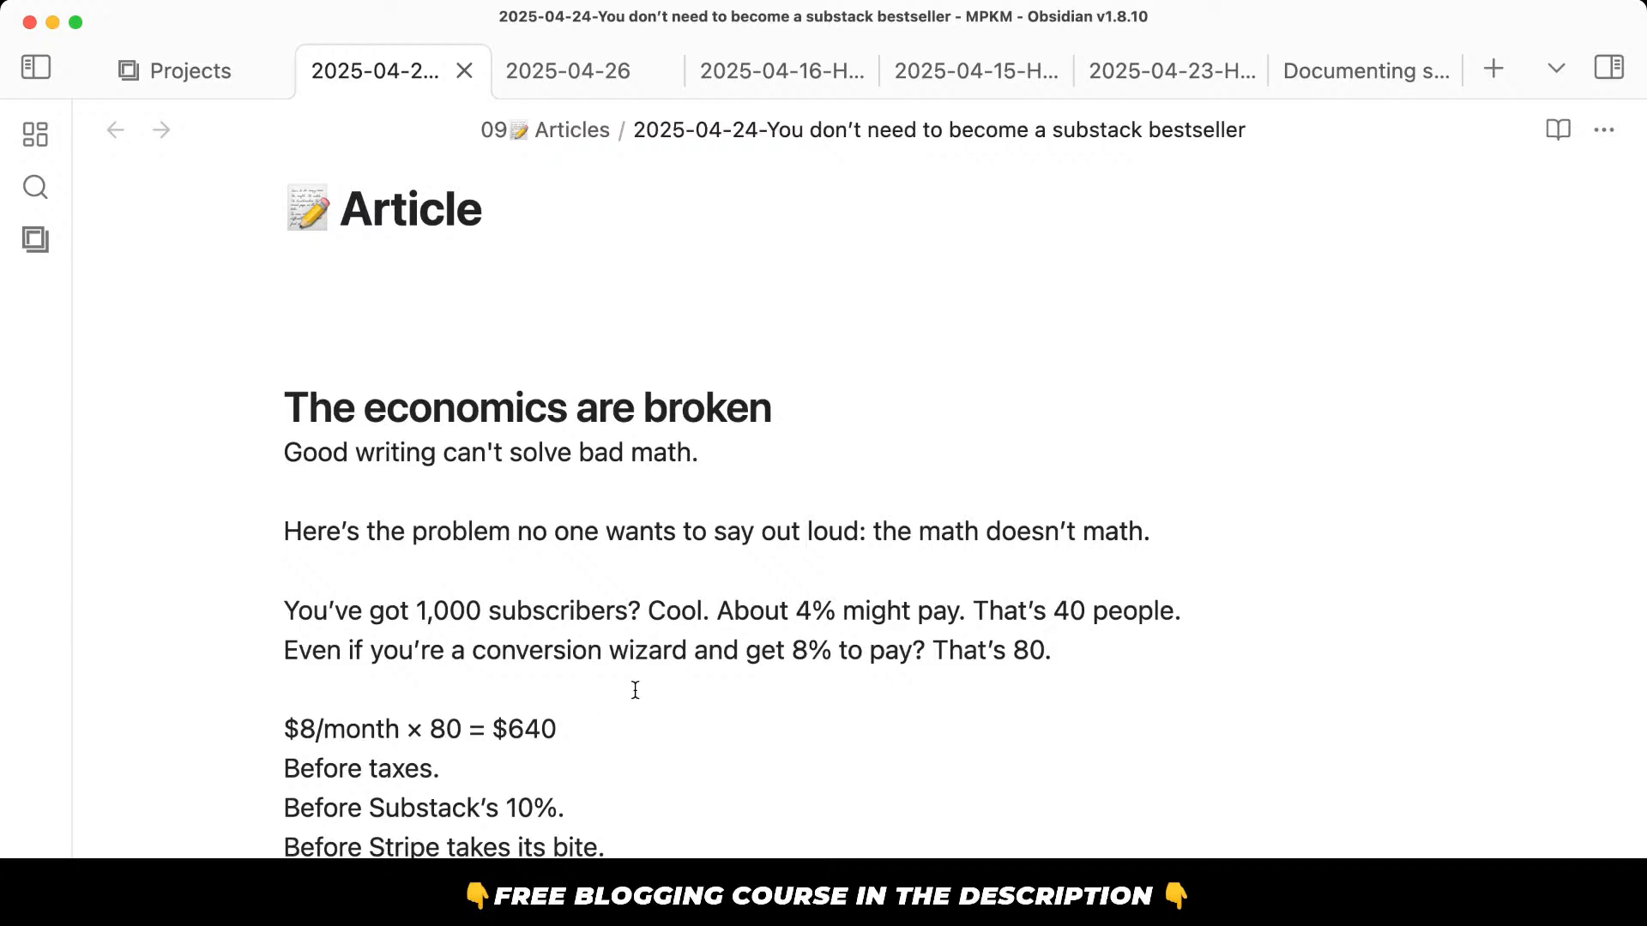
left_click_drag(713, 600, 742, 649)
left_click(744, 649)
scroll(747, 653, "down", 2)
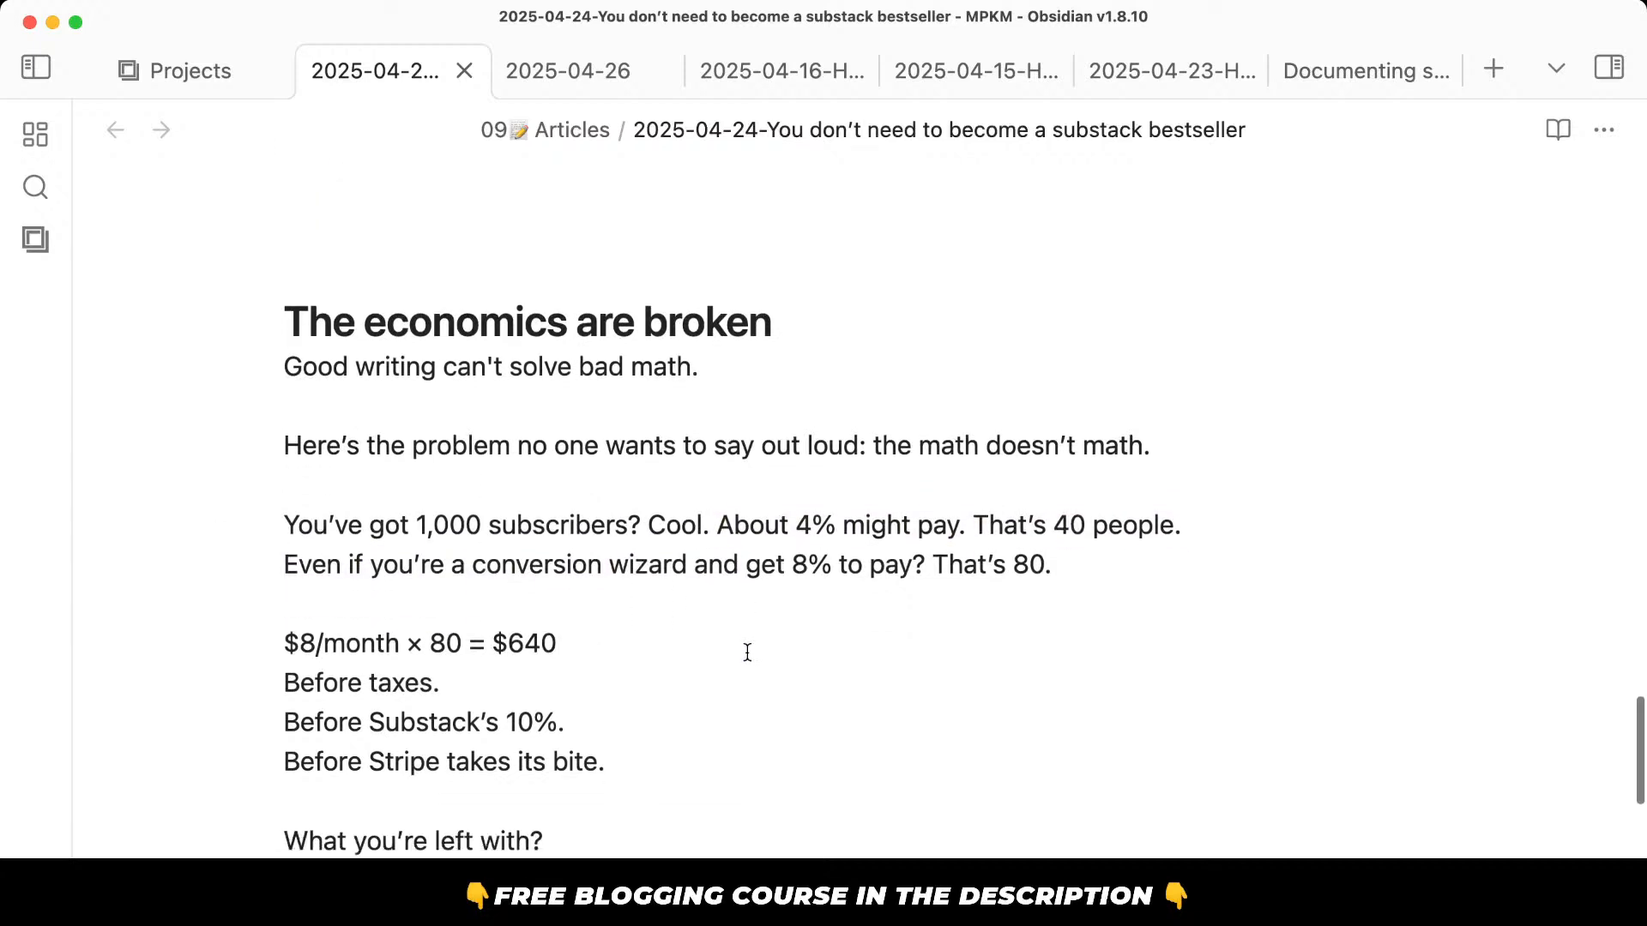
left_click(764, 605)
left_click(740, 501)
Copy the line "4% of your free subs will convert to paid ones" from the article's Outline section.
scroll(740, 503, "down", 15)
scroll(740, 501, "up", 6)
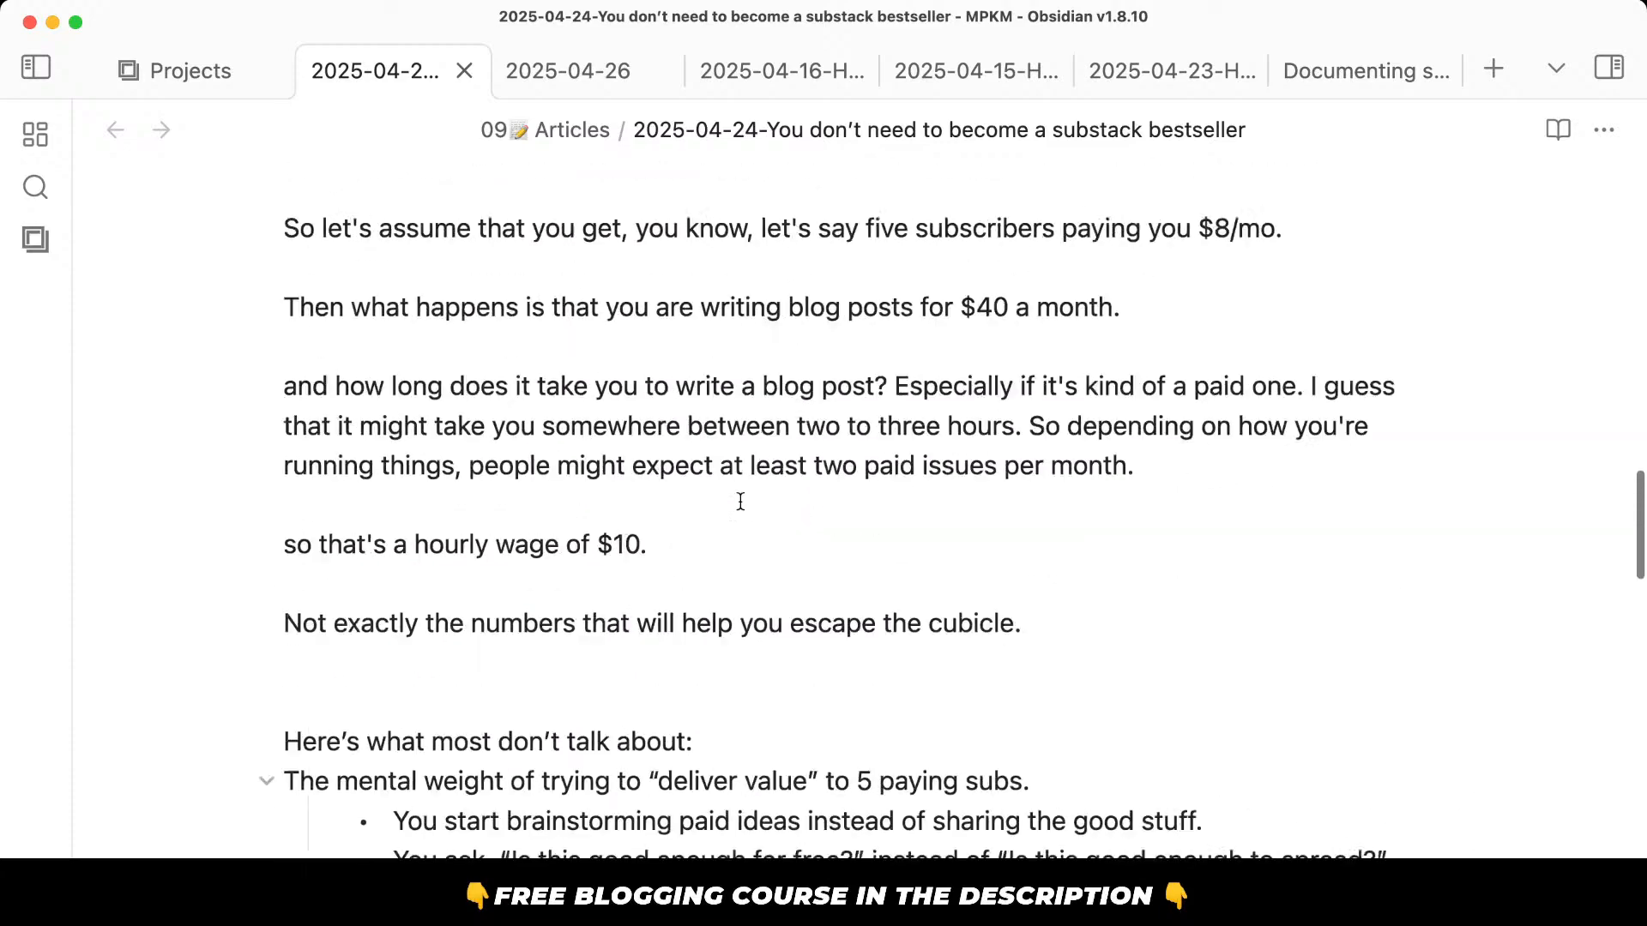
scroll(739, 502, "up", 10)
scroll(739, 503, "down", 3)
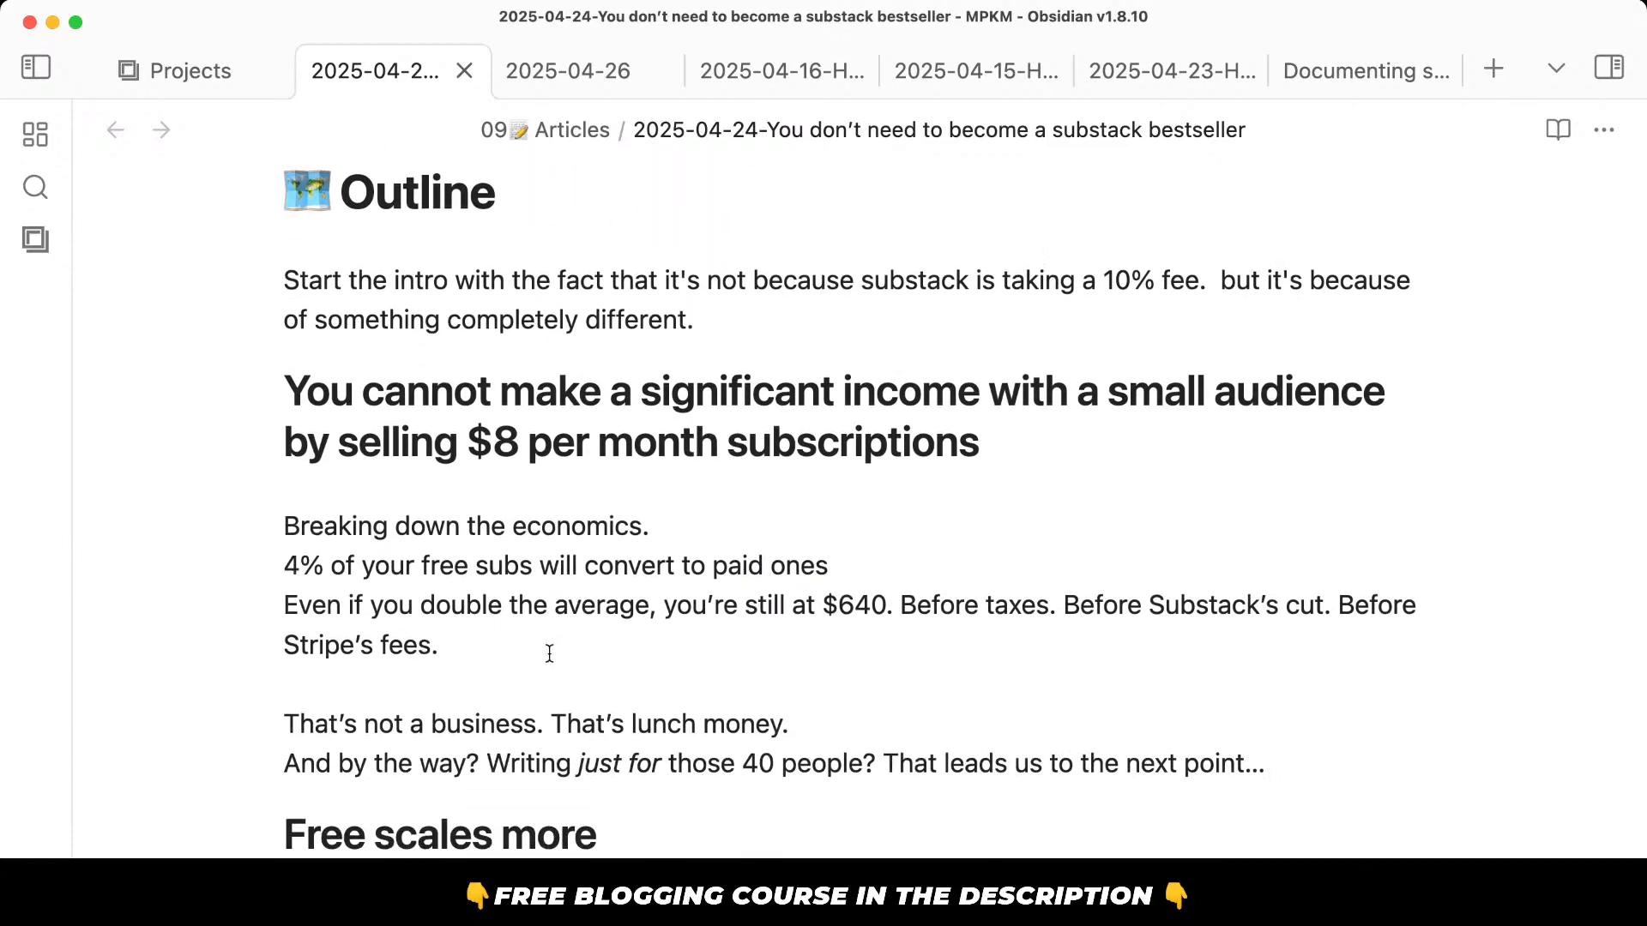
scroll(316, 551, "up", 1)
triple_click(319, 558)
key("super+c")
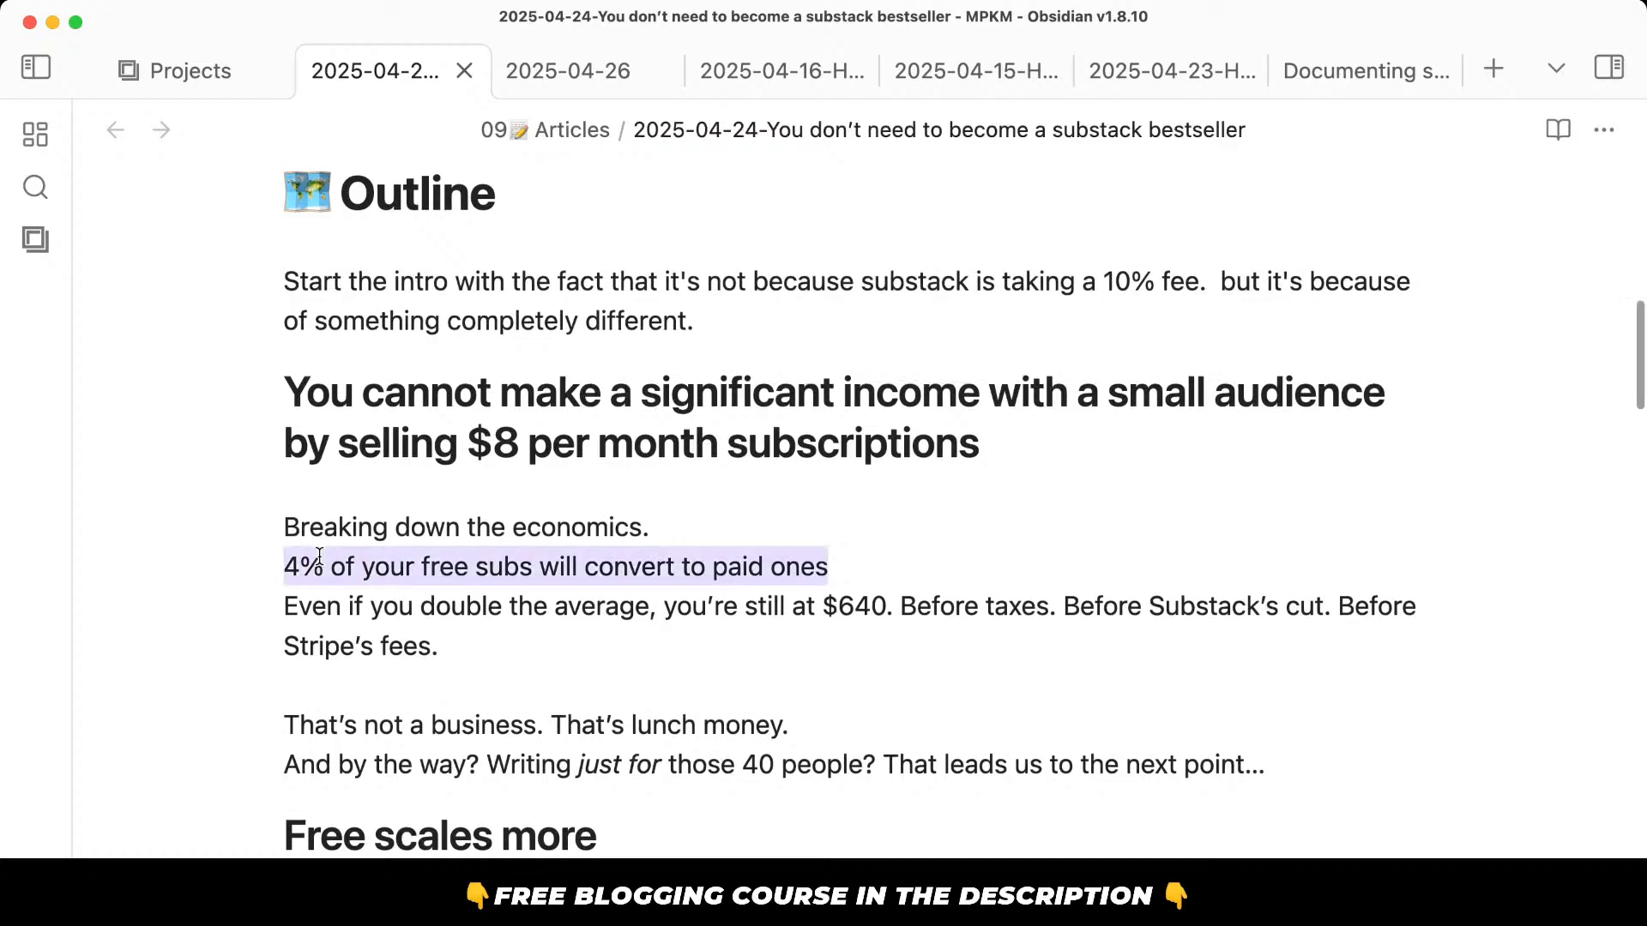
Paste the copied 4% line as its own paragraph above "You've got 1,000 subscribers?" and append ". That's the average.".
scroll(788, 666, "down", 20)
scroll(788, 666, "up", 8)
scroll(788, 666, "down", 1)
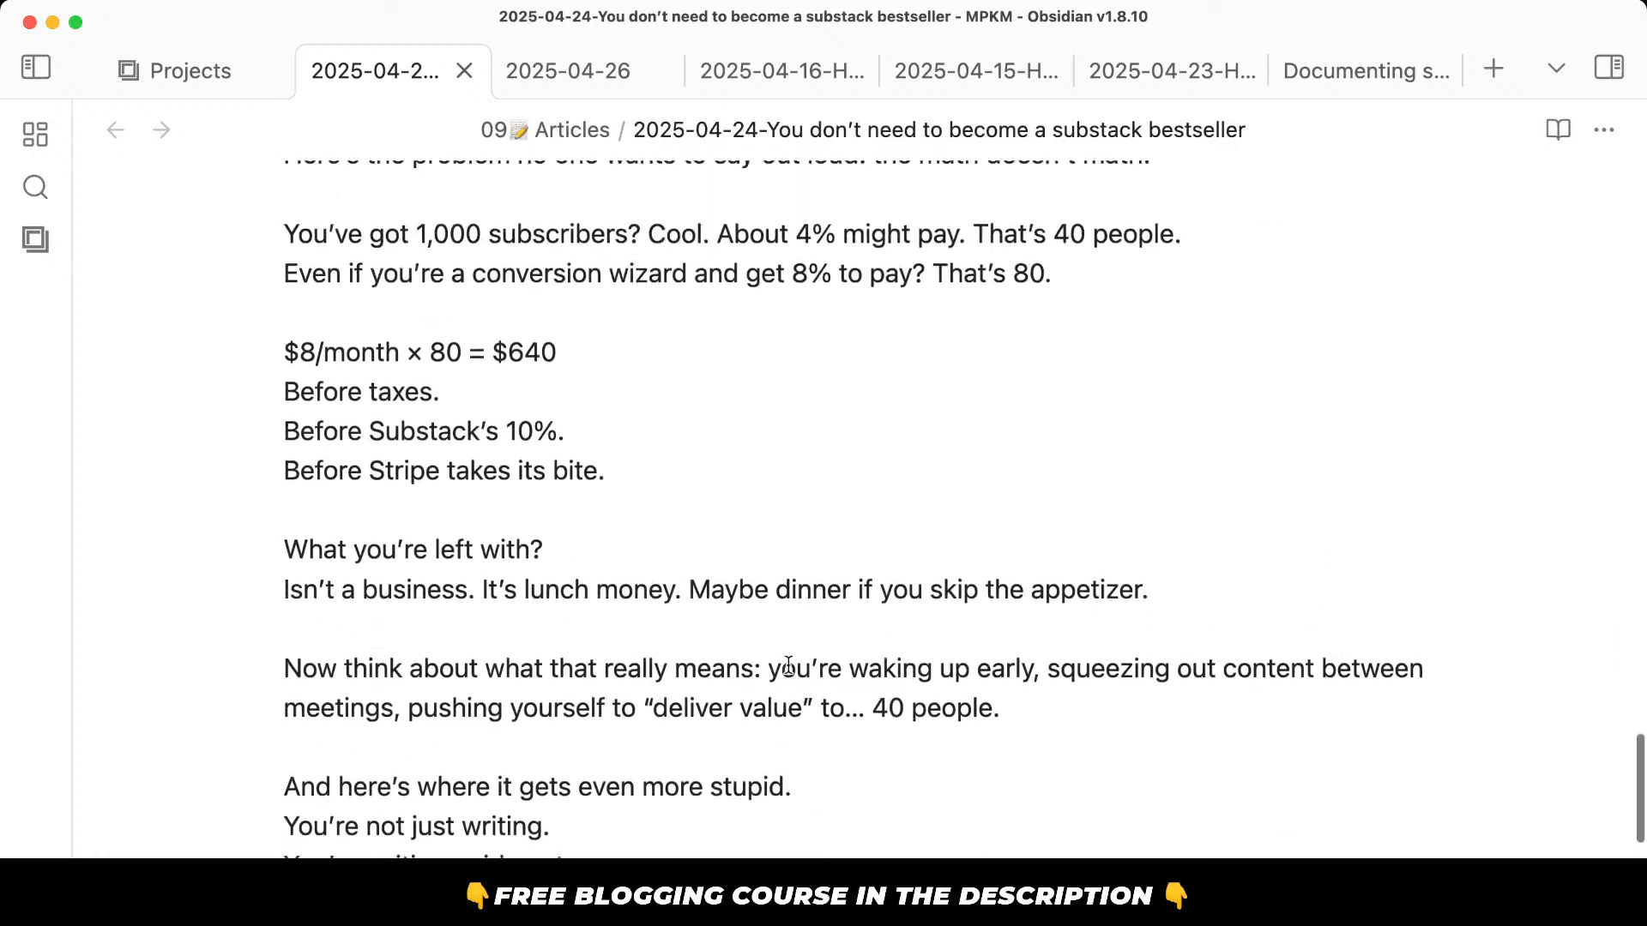
scroll(789, 667, "up", 4)
left_click_drag(675, 427, 754, 566)
left_click(754, 564)
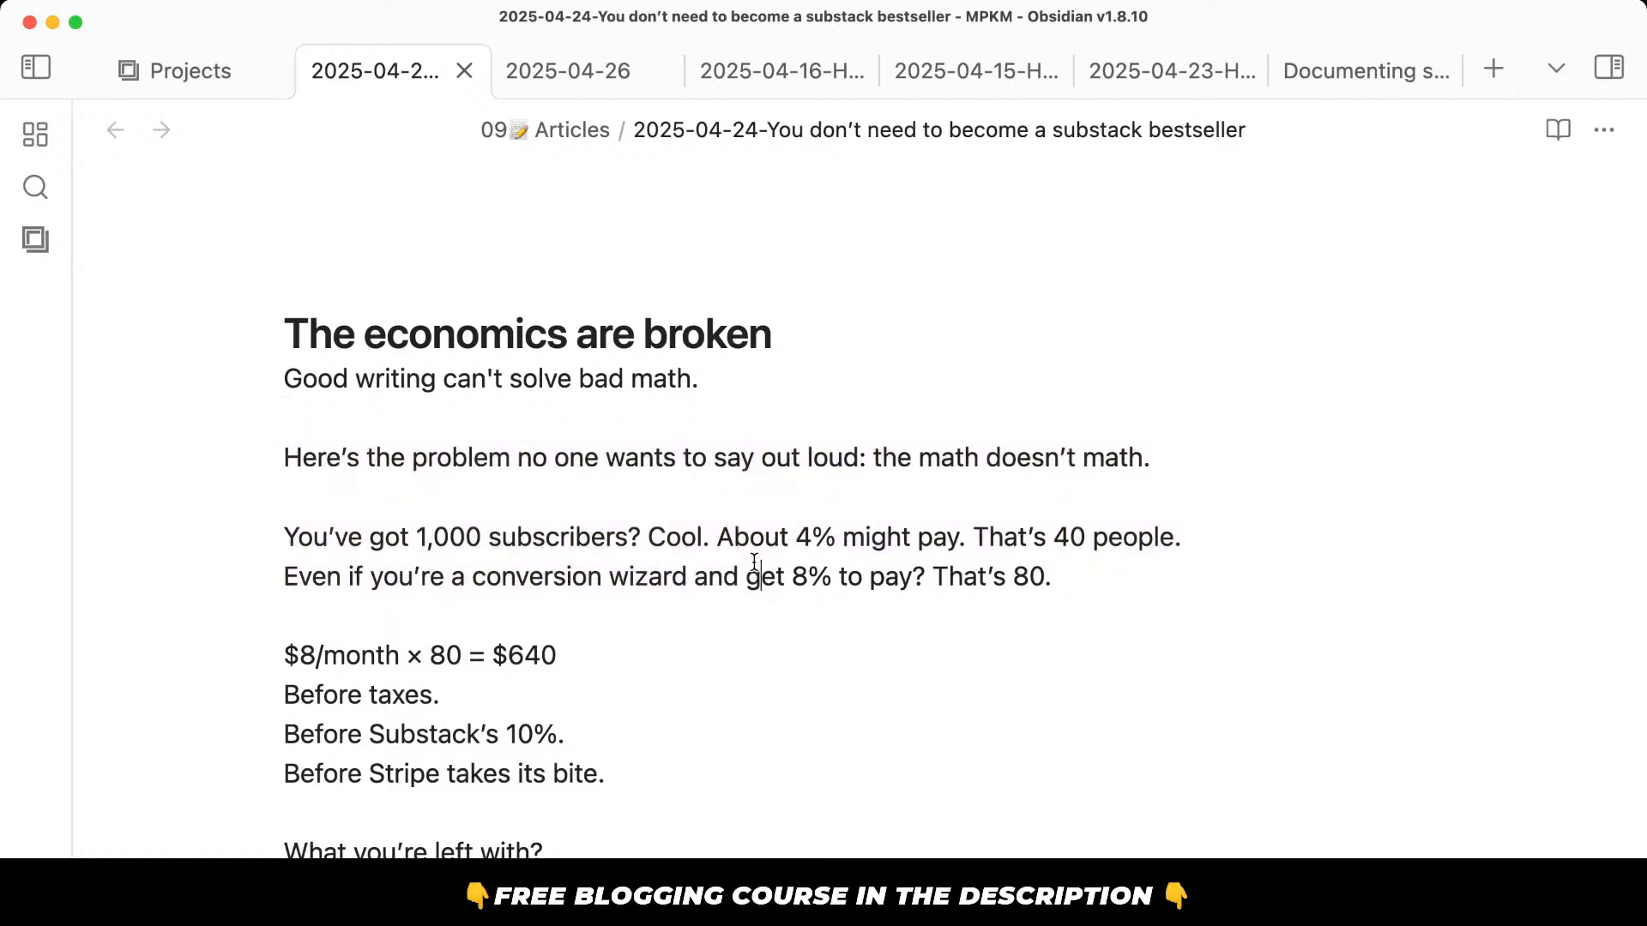
left_click_drag(529, 512, 652, 595)
left_click(662, 600)
left_click(649, 502)
key("super+v")
left_click(887, 546)
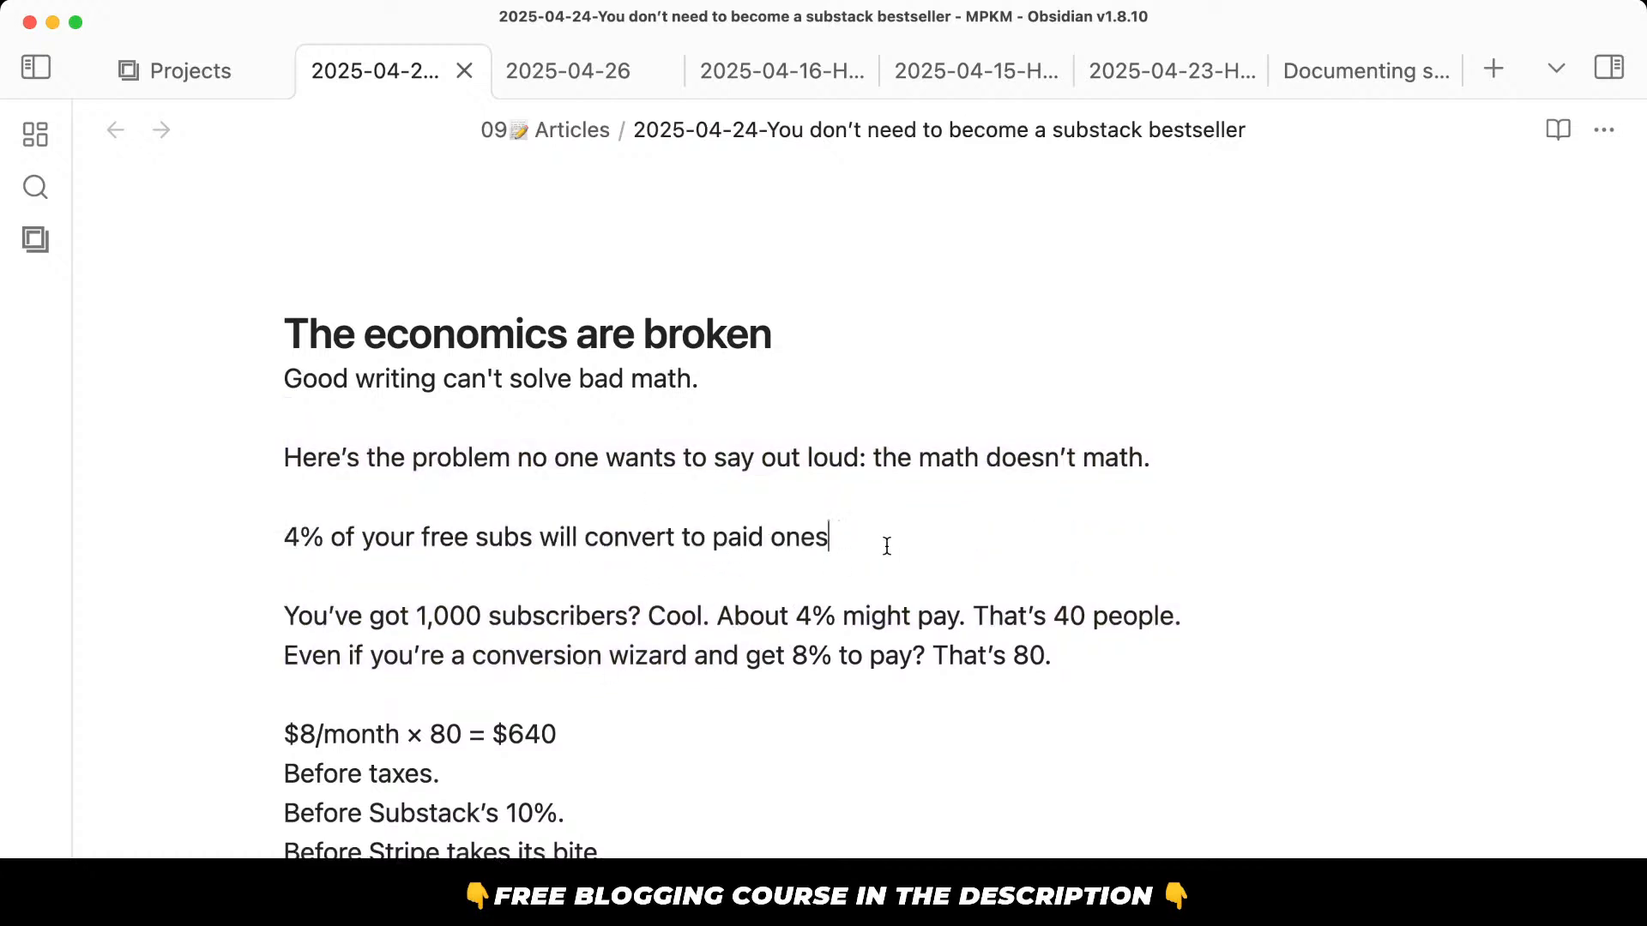
type(". That's the averag")
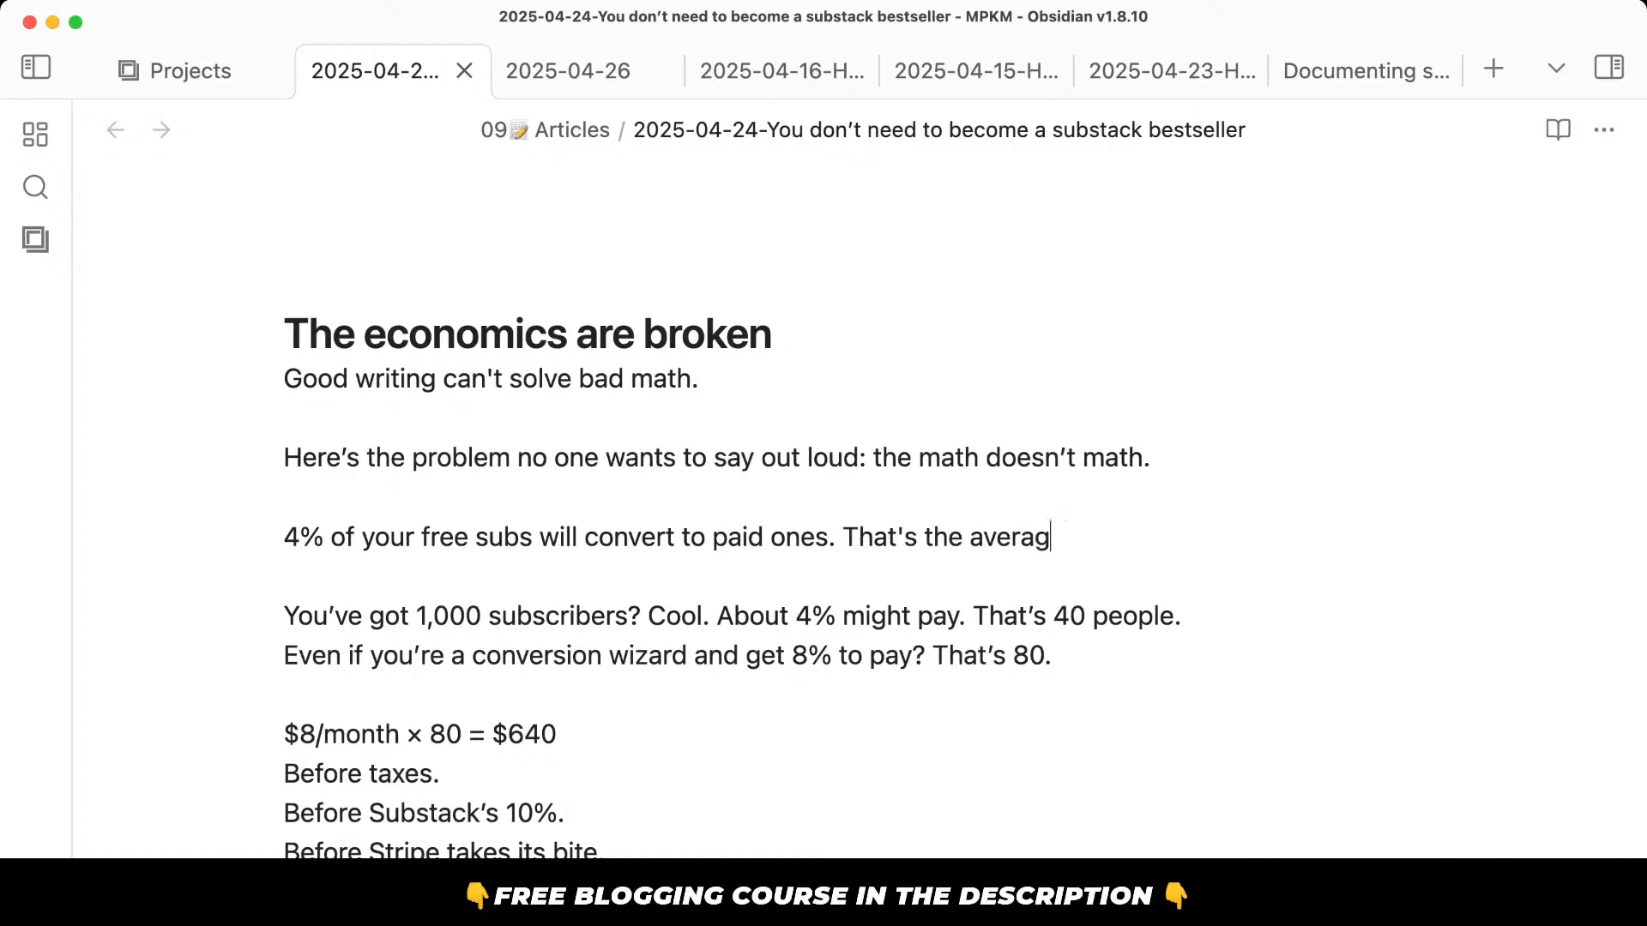
type("e.")
Remove "Cool. About 4% might pay." from the 1,000 subscribers line and insert a blank line before "Even if you're a conversion wizard".
left_click_drag(648, 616, 967, 612)
key("BackSpace")
key("BackSpace")
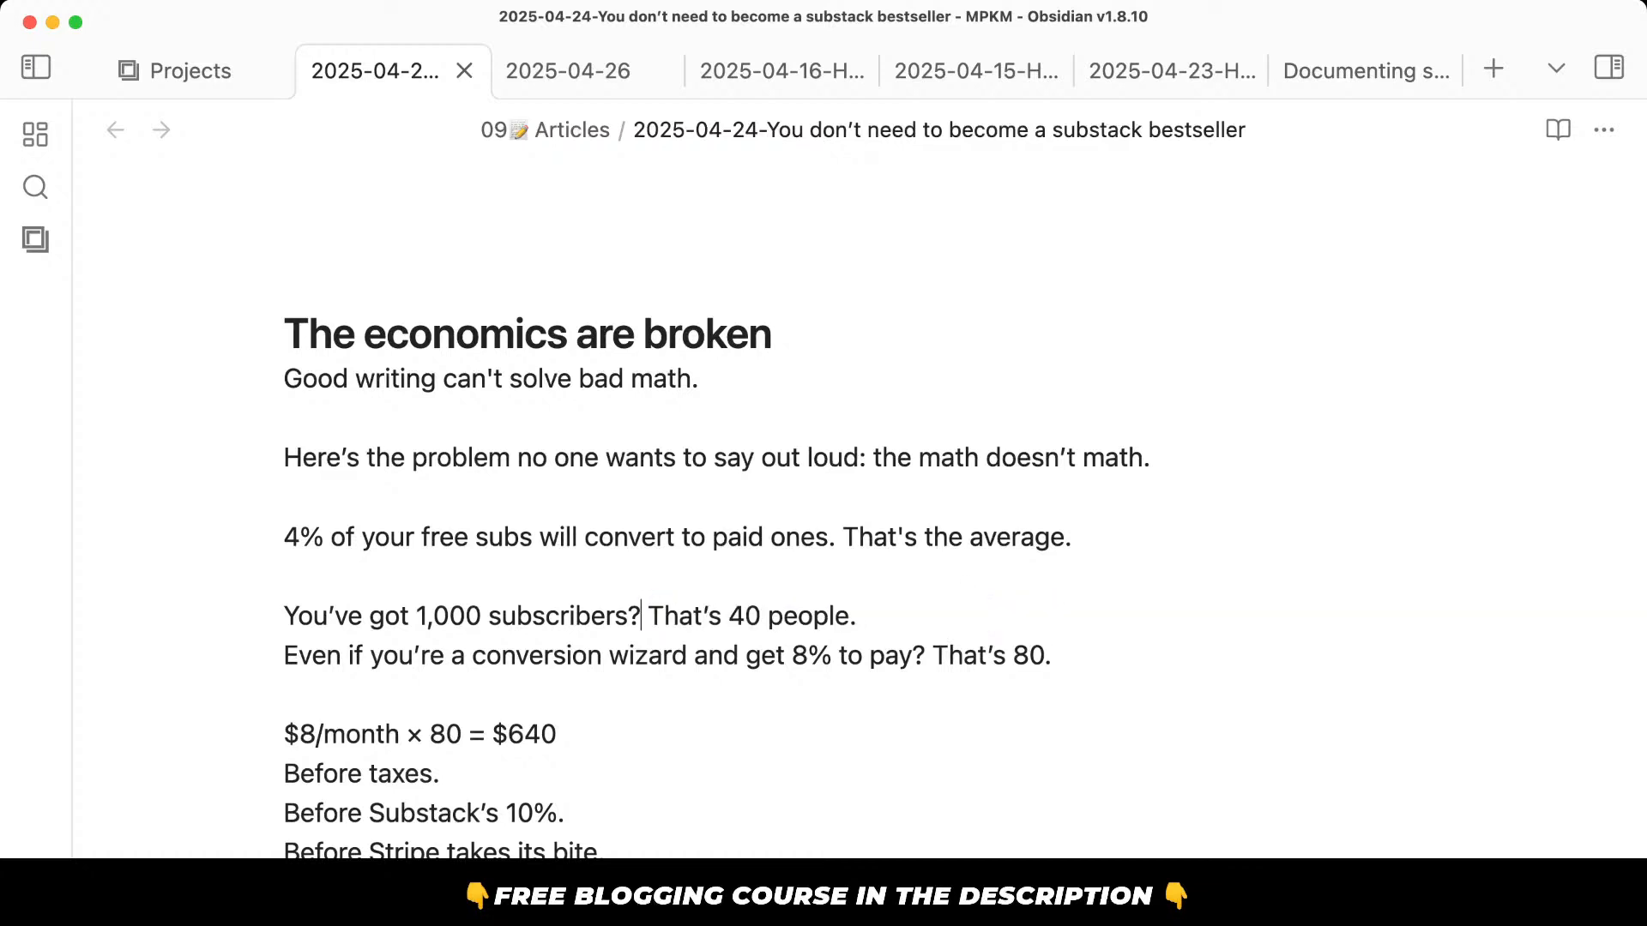
left_click_drag(663, 649, 748, 678)
left_click(748, 679)
left_click(856, 621)
key("Return")
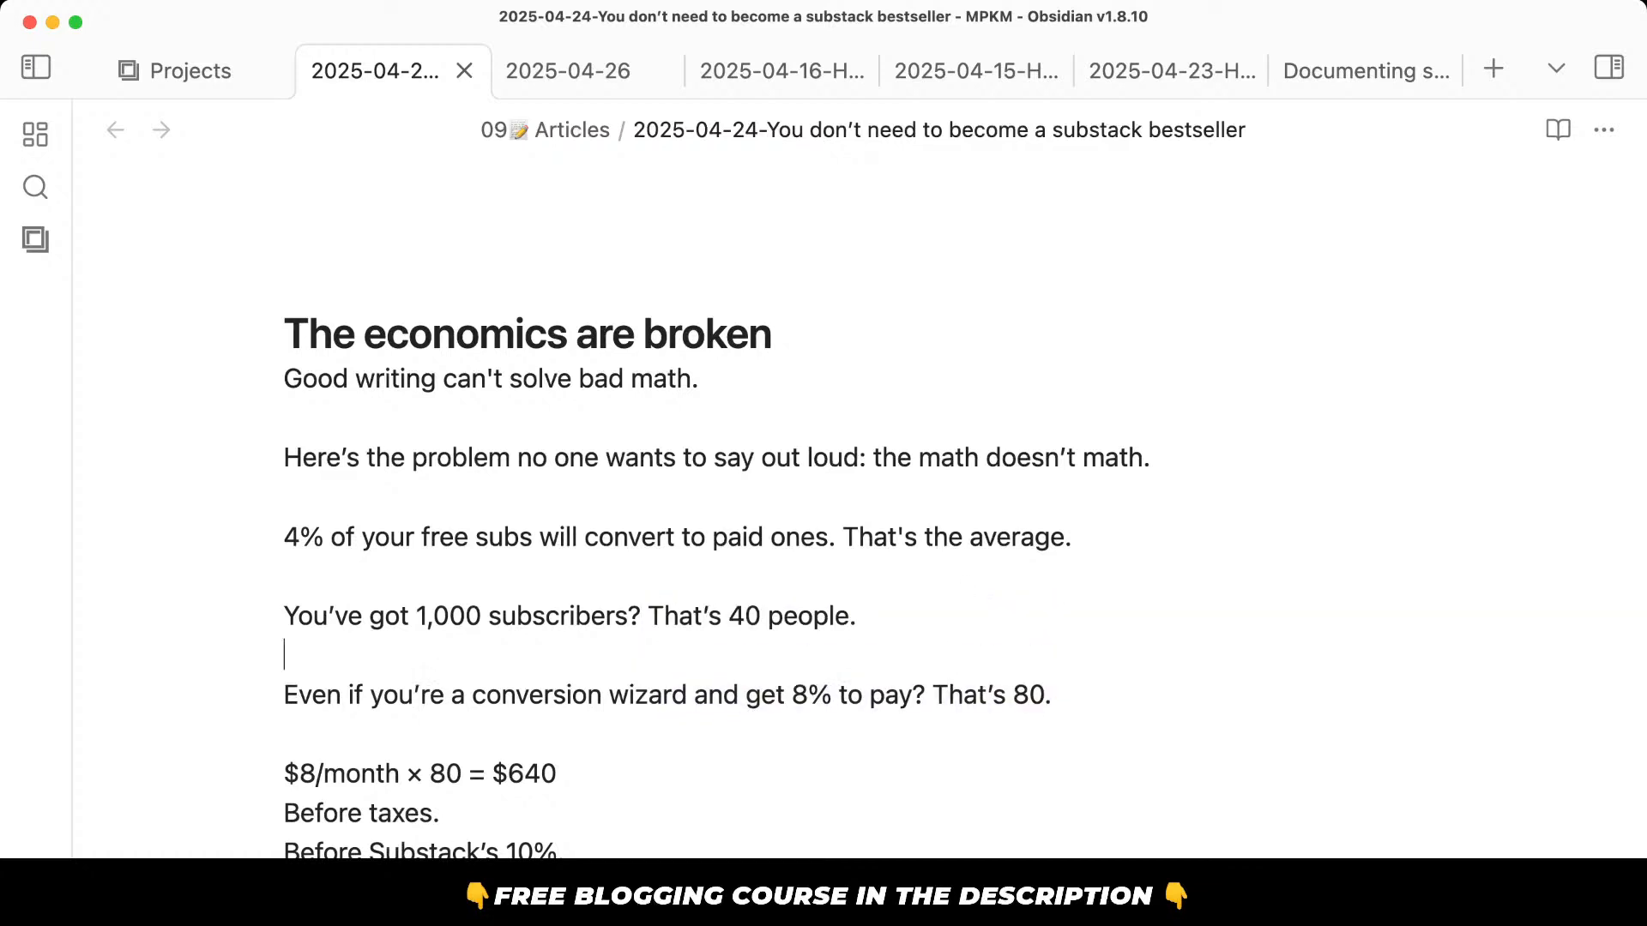
Extend the lunch money line so it ends with "Maybe dinner if you skip the appetizer & the desert.".
scroll(731, 751, "down", 2)
left_click(838, 681)
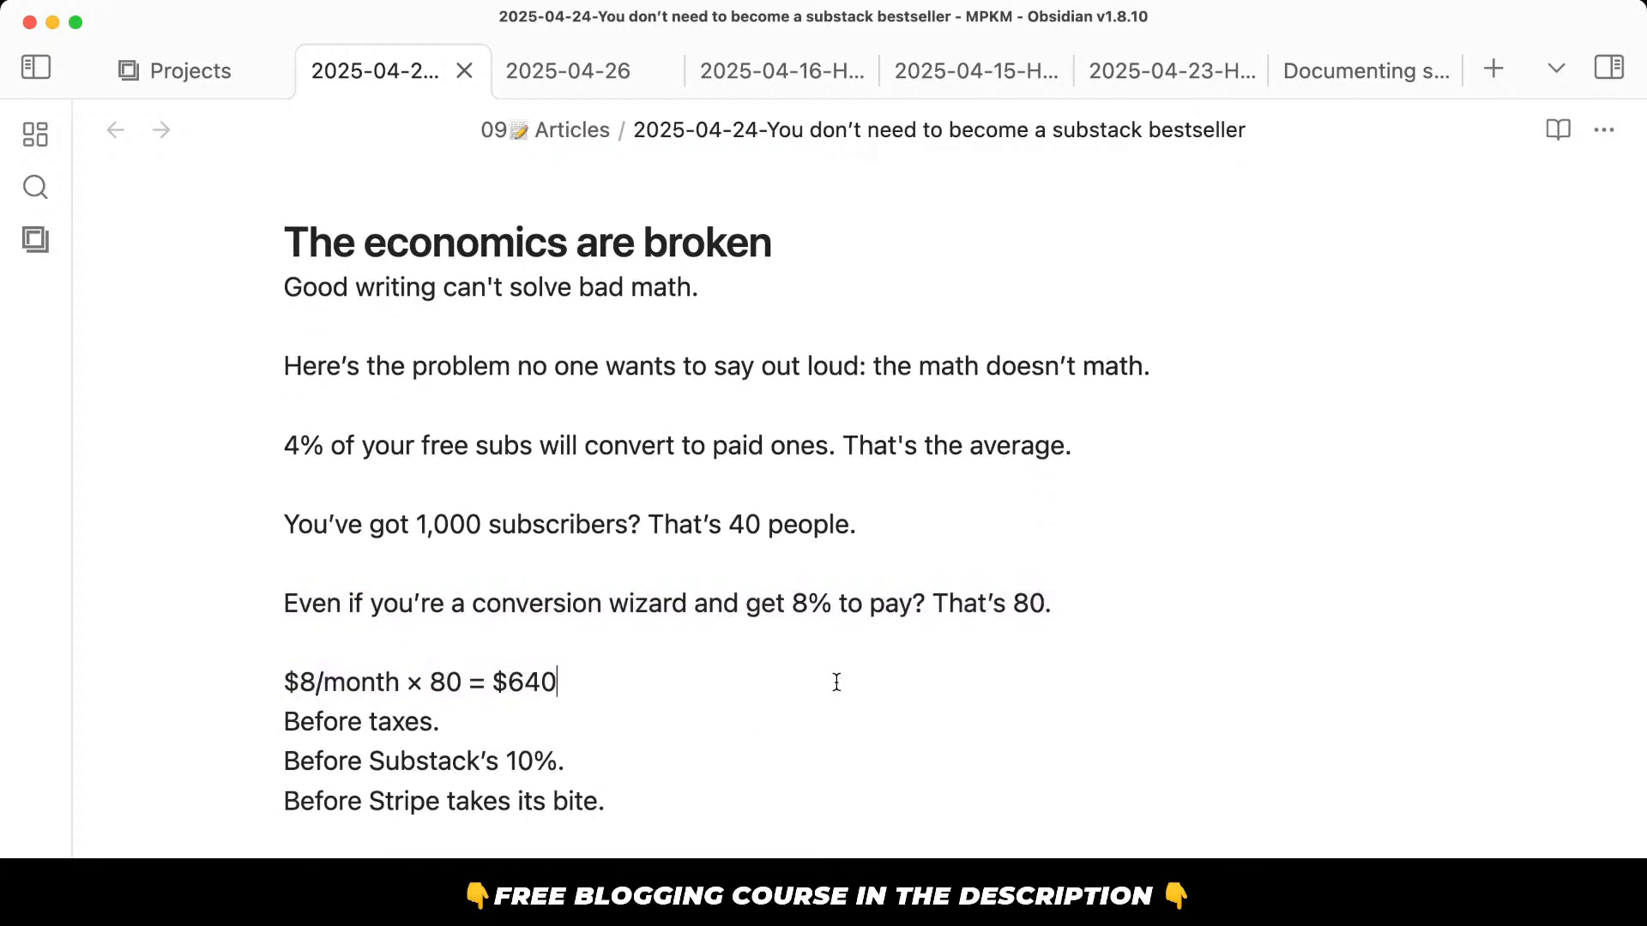
scroll(838, 681, "down", 2)
left_click(934, 554)
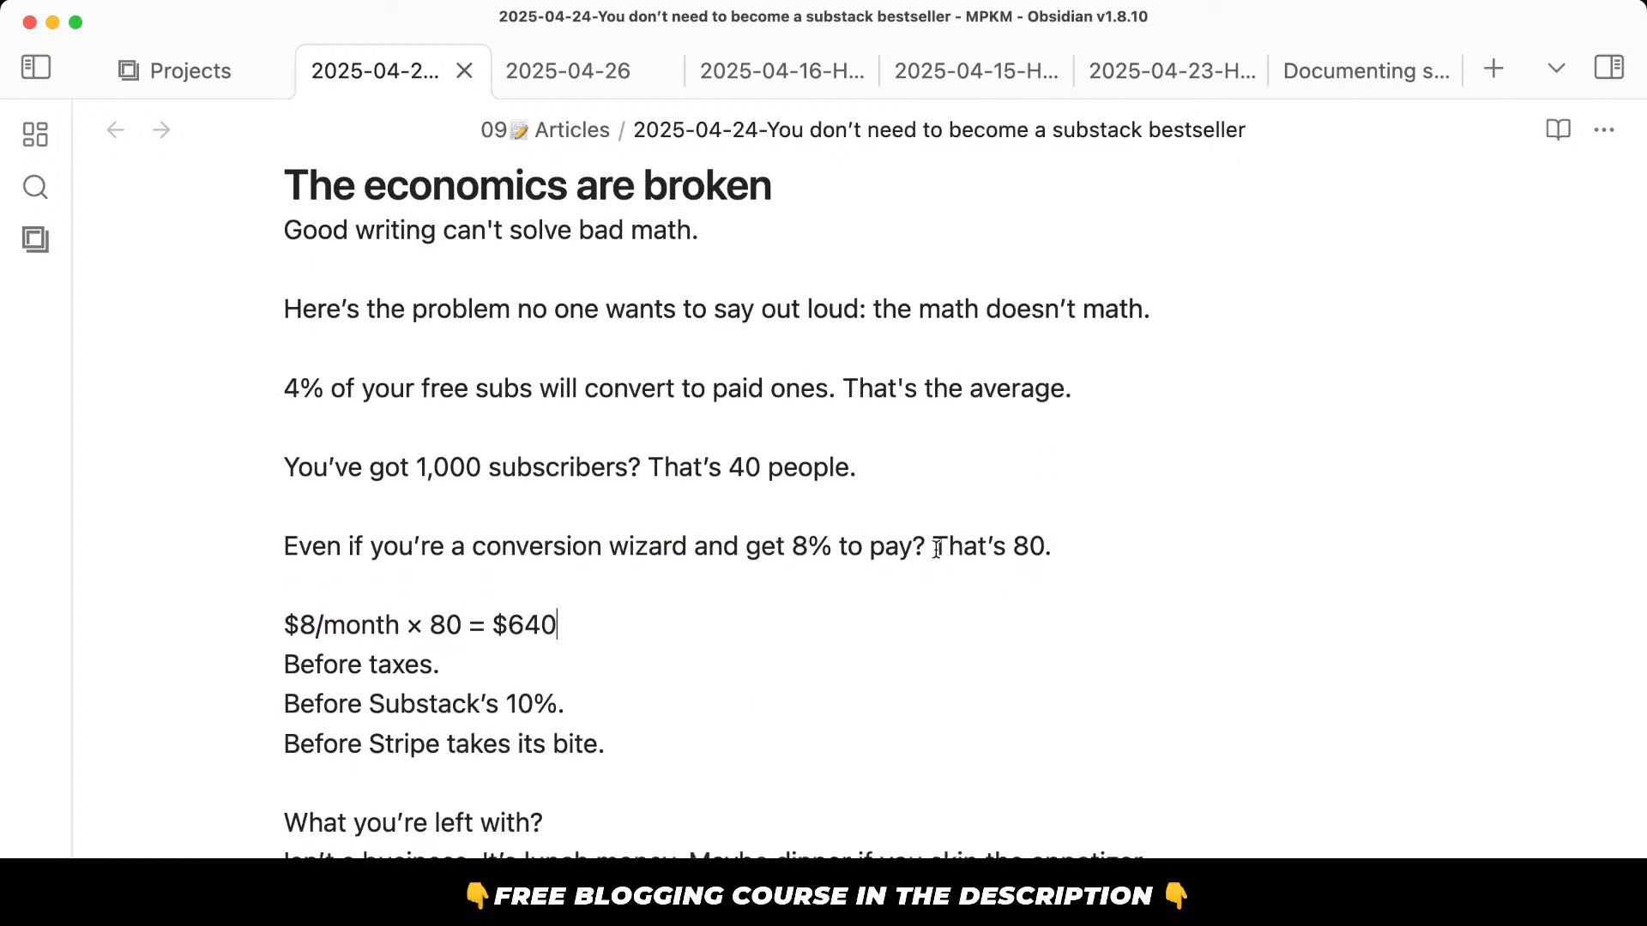
left_click(512, 790)
scroll(513, 792, "down", 3)
scroll(504, 703, "down", 3)
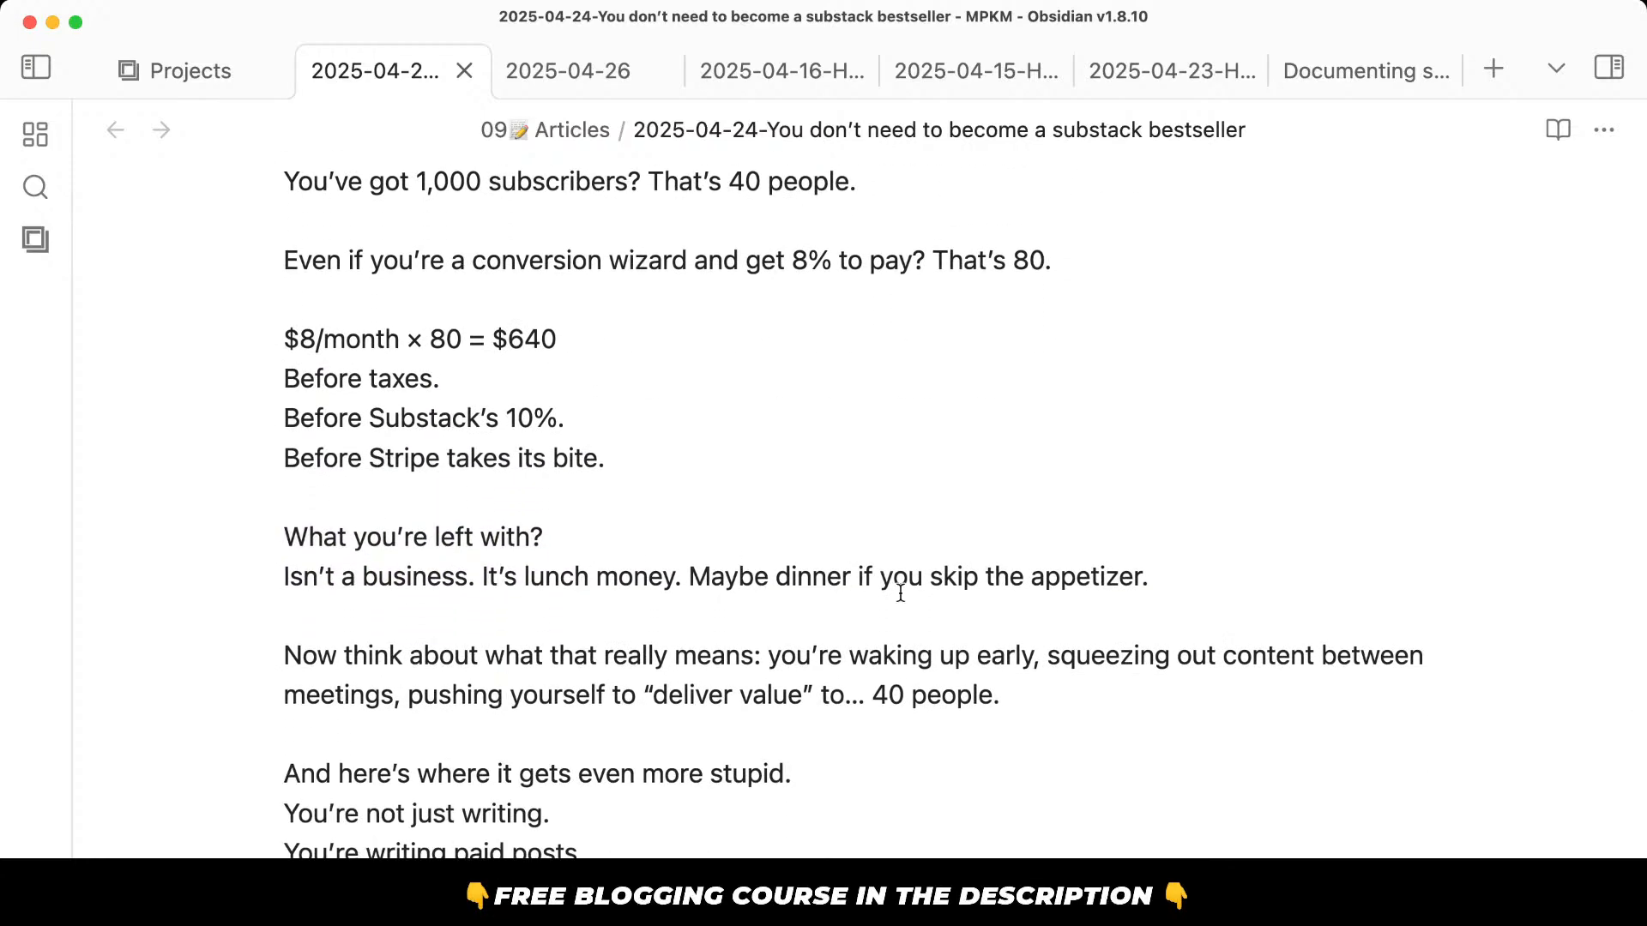
left_click_drag(440, 630, 544, 747)
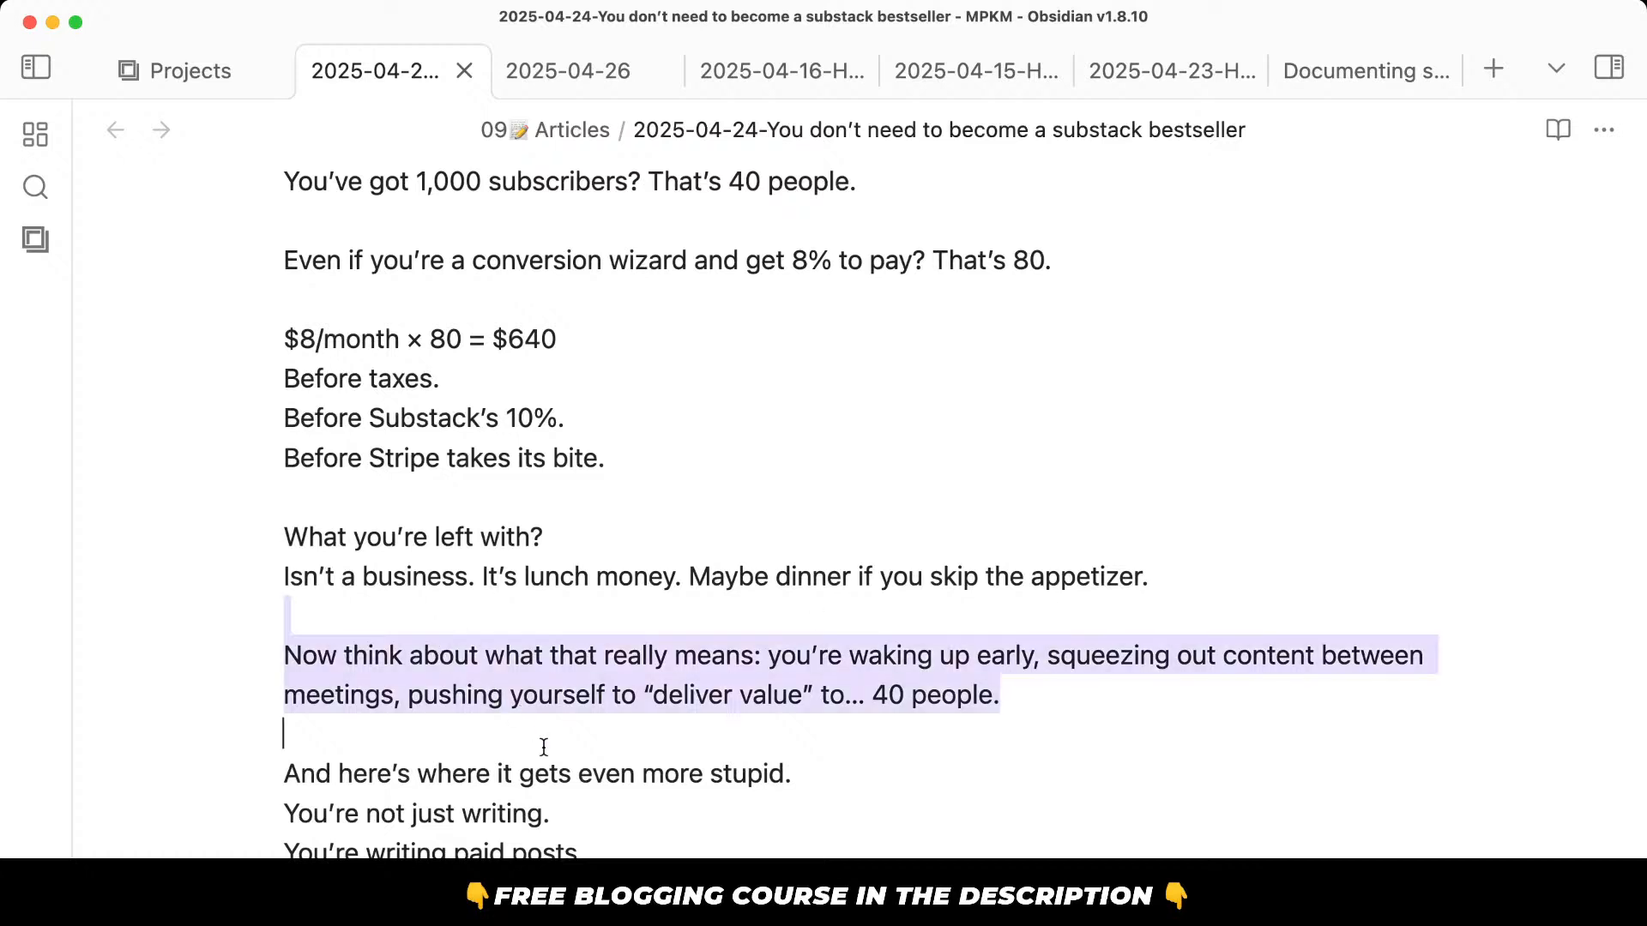
left_click(543, 747)
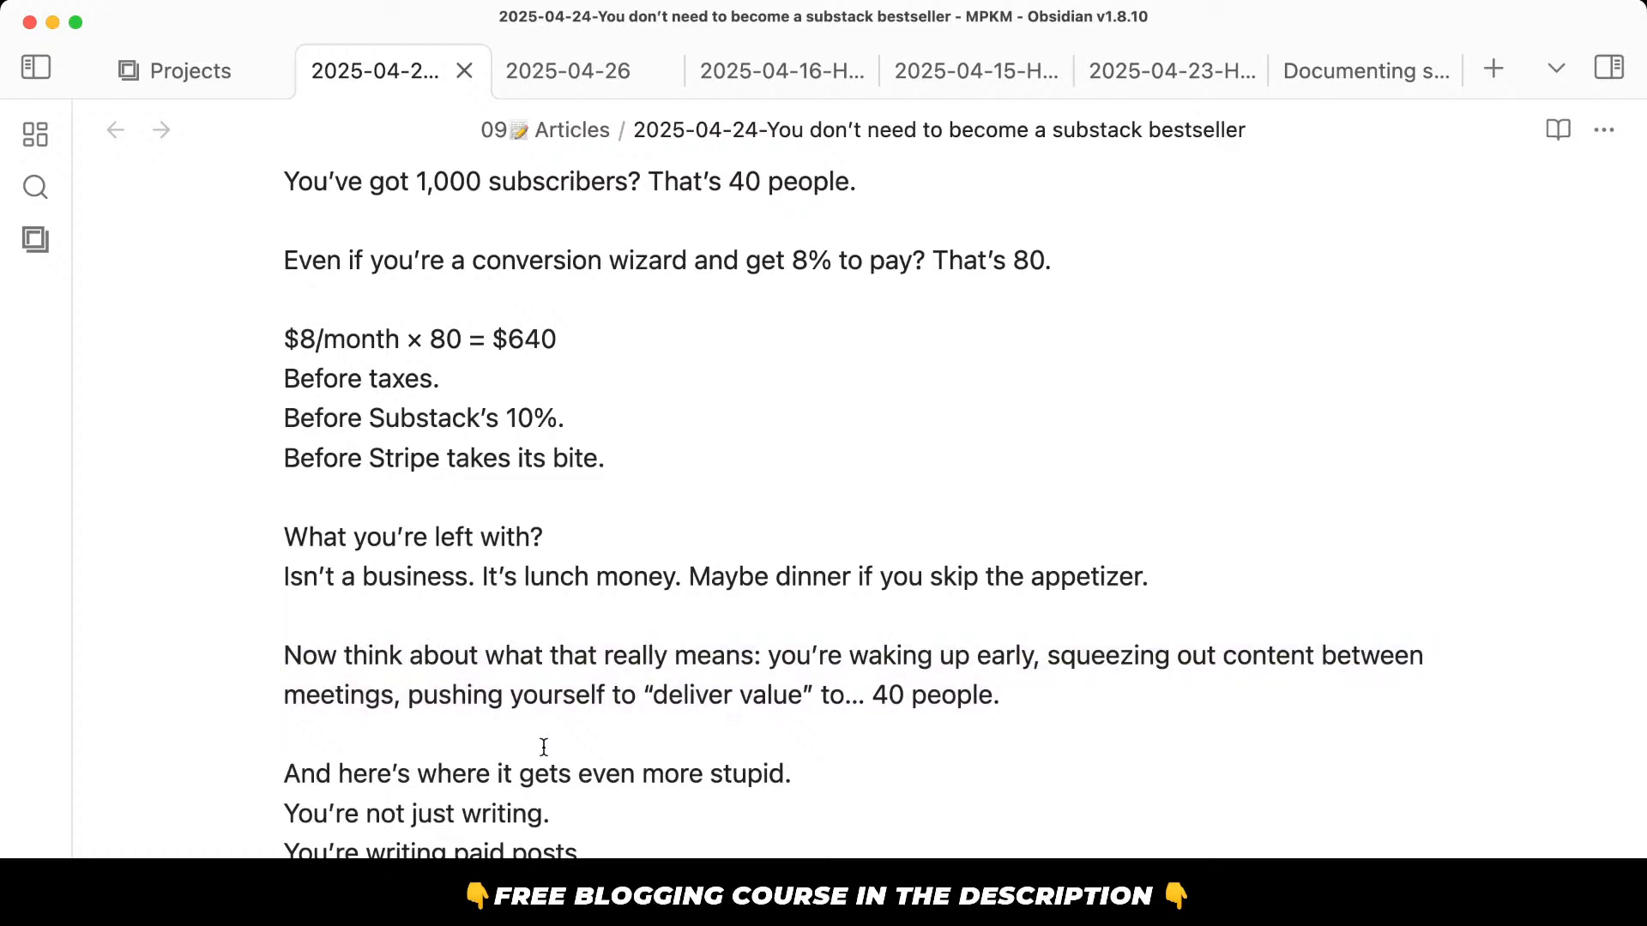
key("BackSpace")
type("& the desert.")
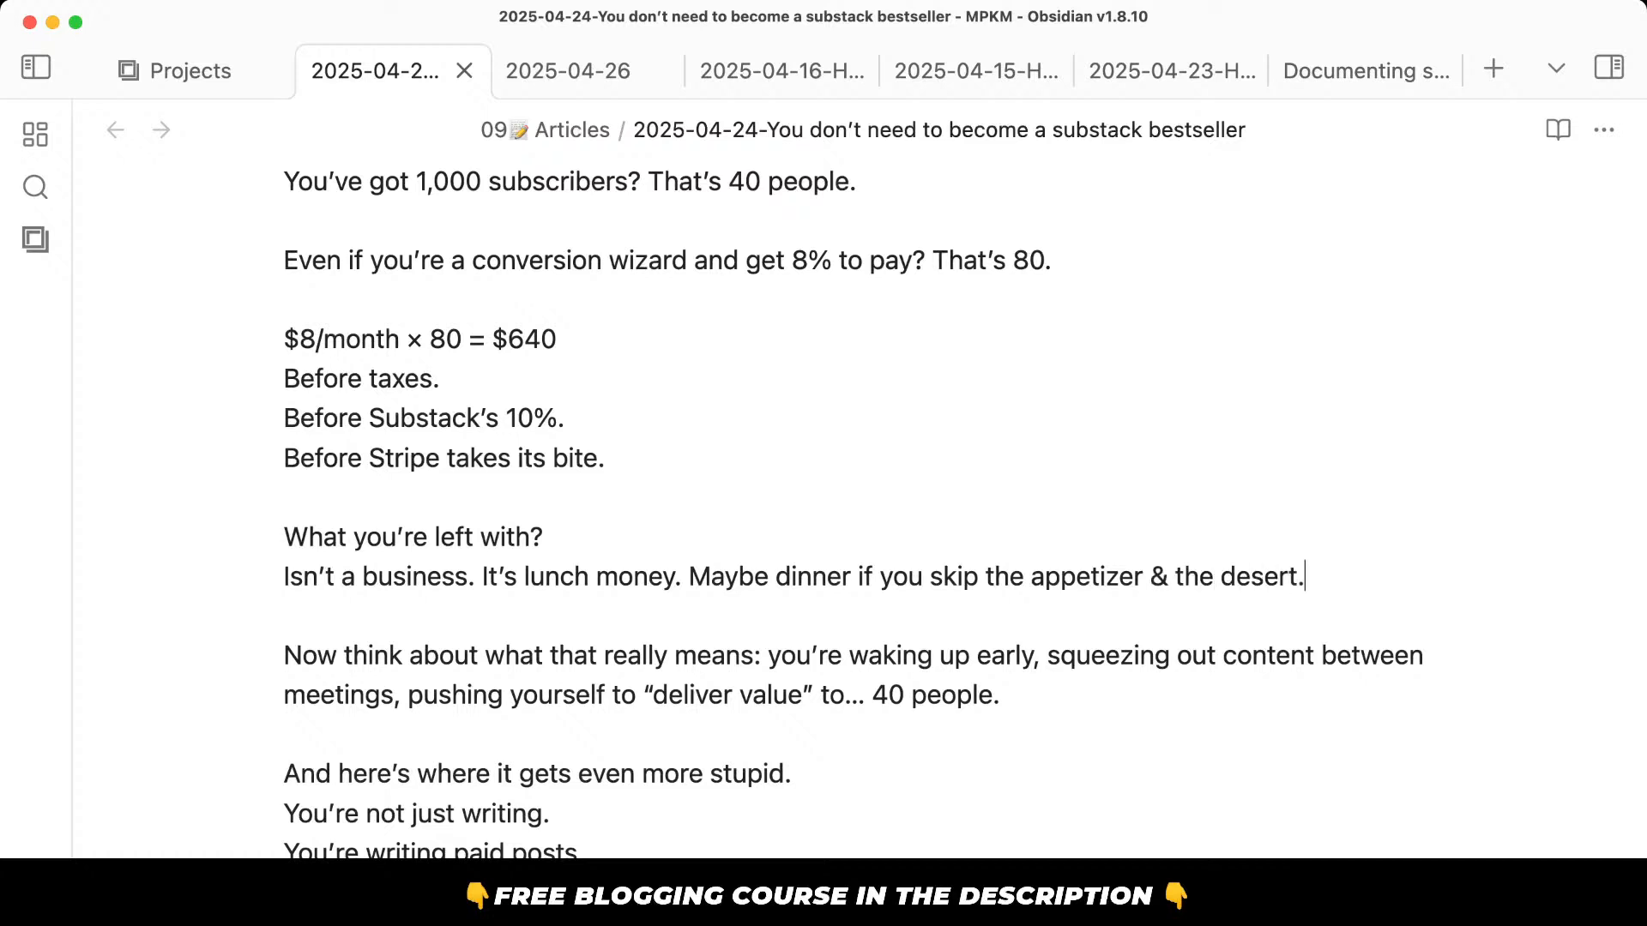
Read through the "The economics are broken" section of the article, down to the hourly math and leverage lines.
left_click(643, 695)
scroll(652, 705, "down", 1)
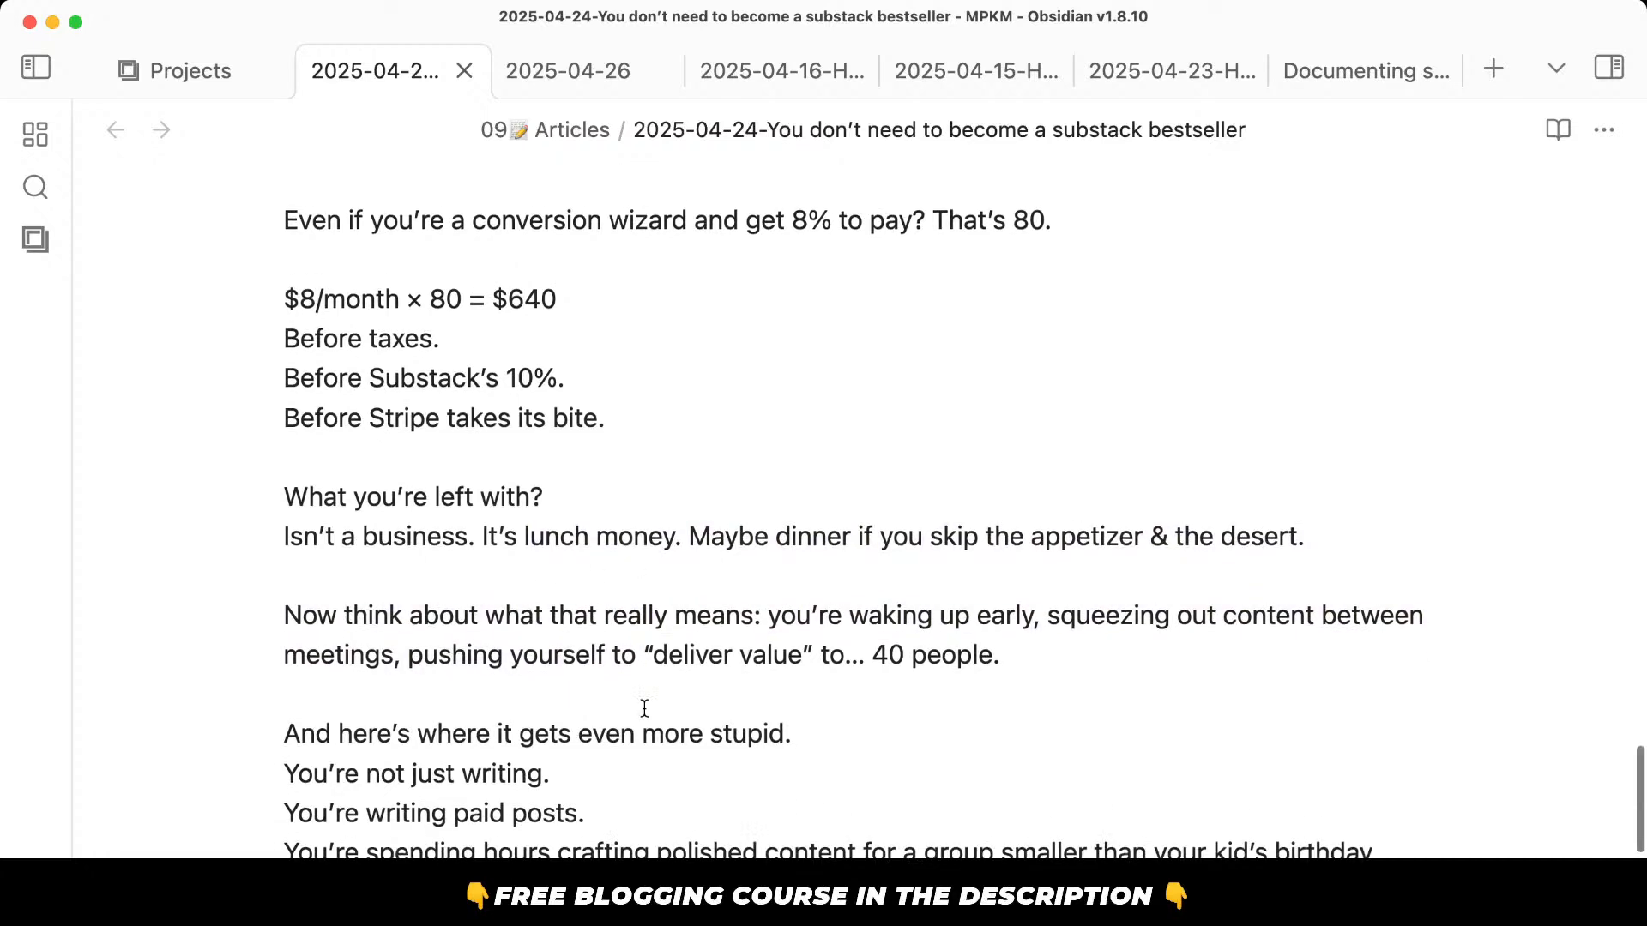
triple_click(1226, 633)
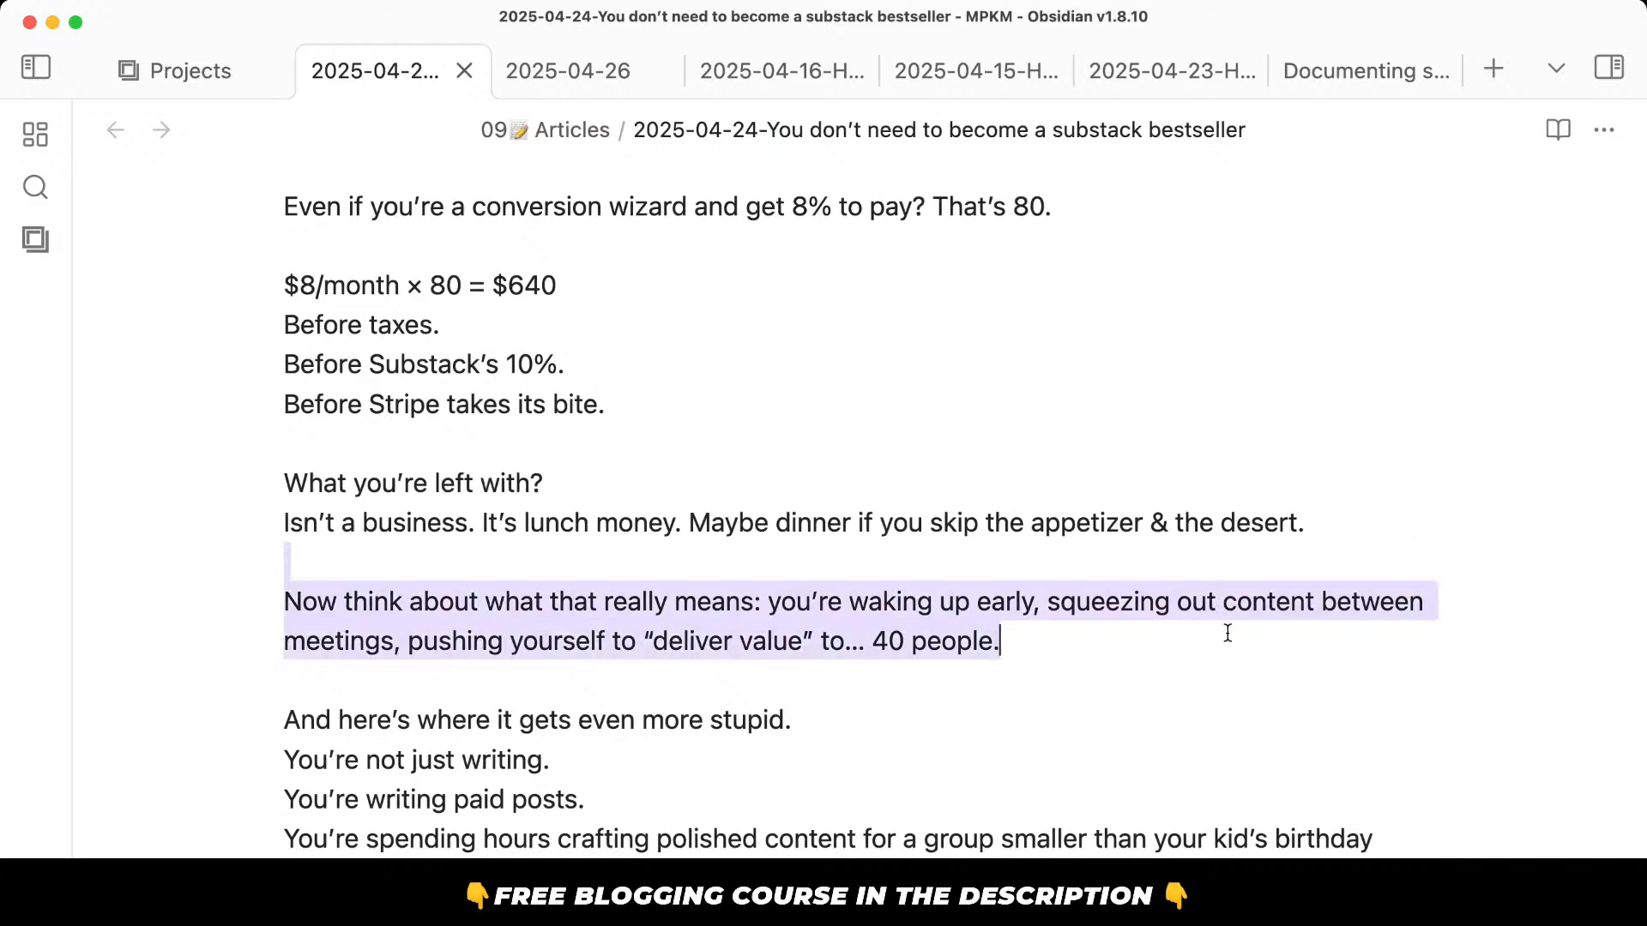
left_click(1228, 633)
scroll(1227, 633, "down", 1)
scroll(1192, 580, "down", 5)
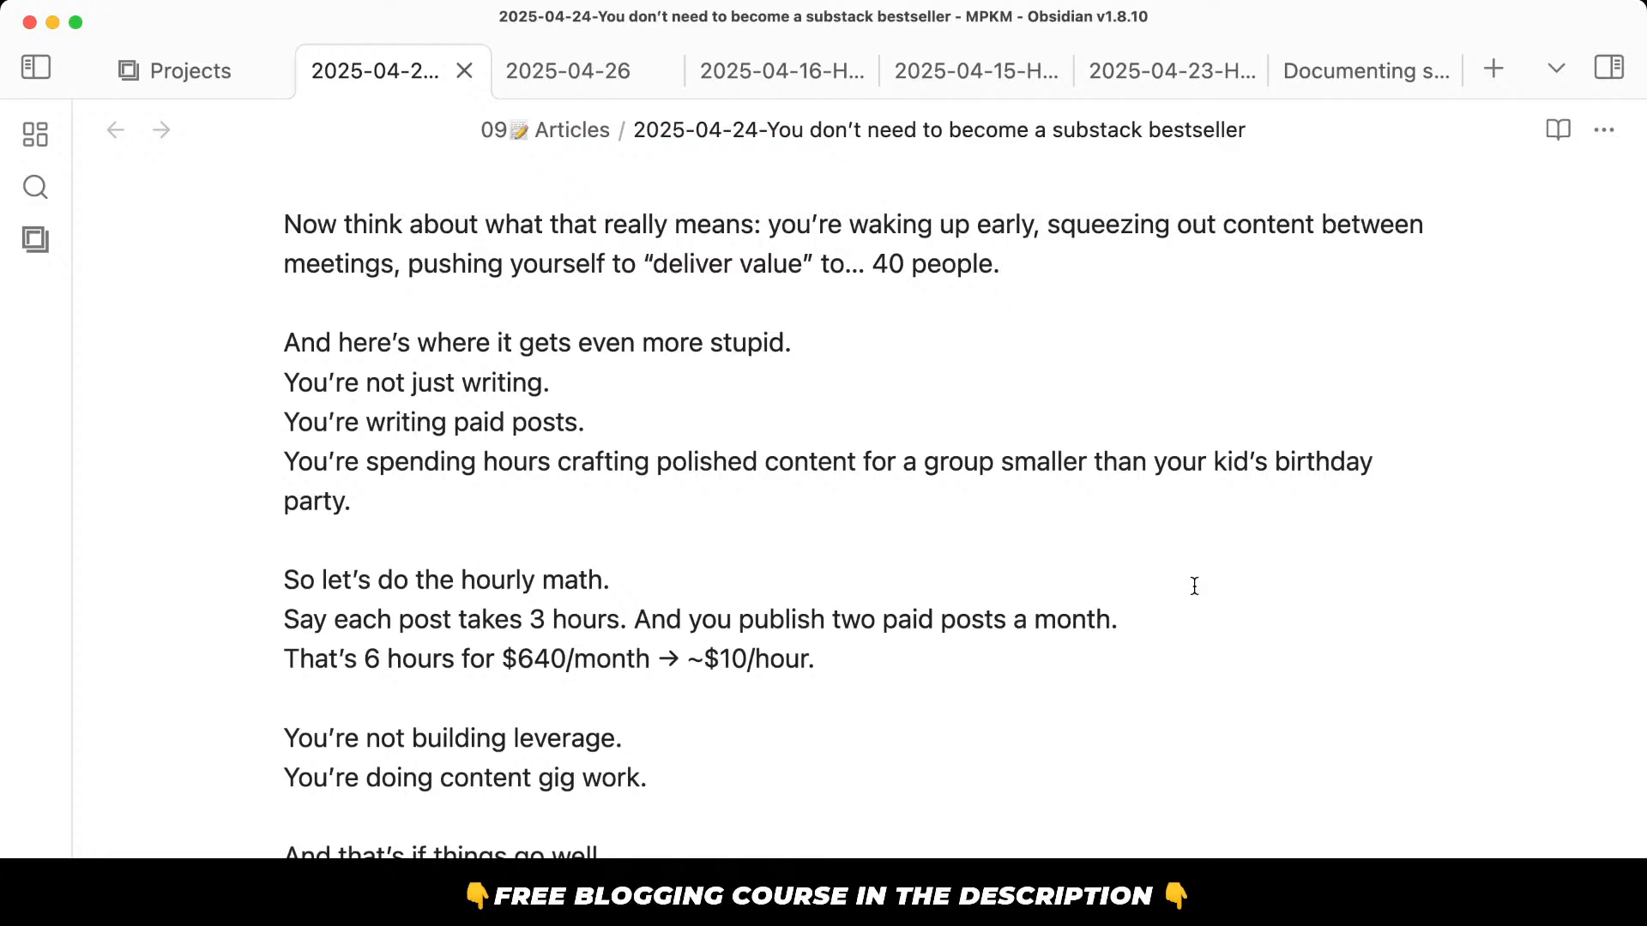
scroll(735, 474, "up", 2)
left_click_drag(369, 306, 492, 455)
left_click(499, 463)
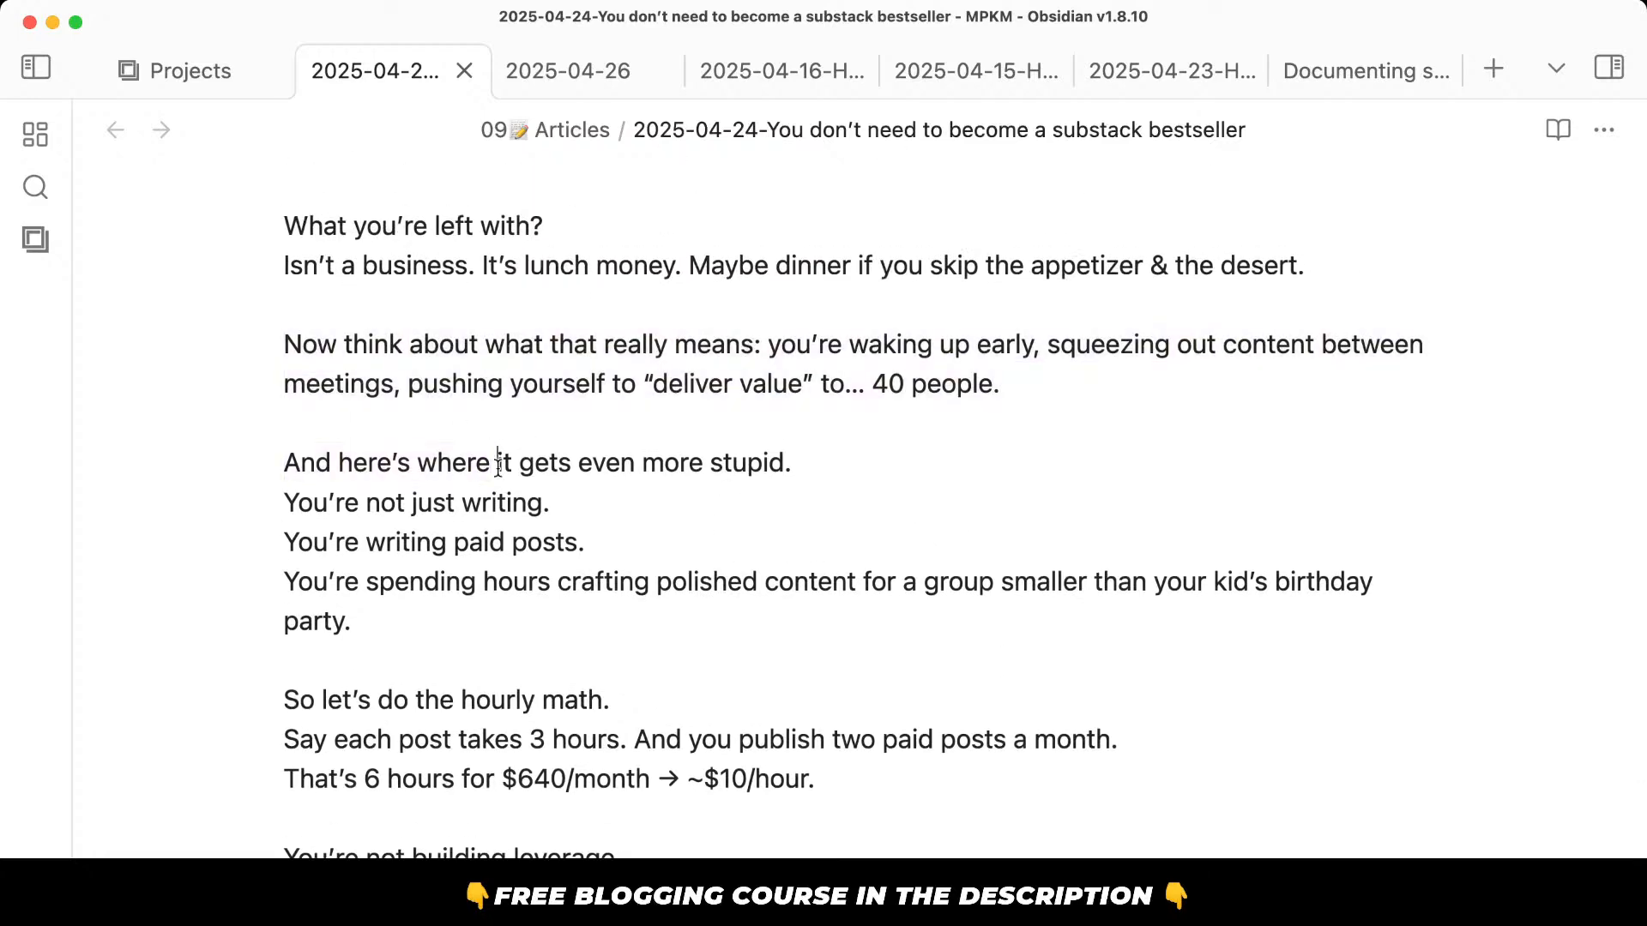
scroll(498, 467, "up", 10)
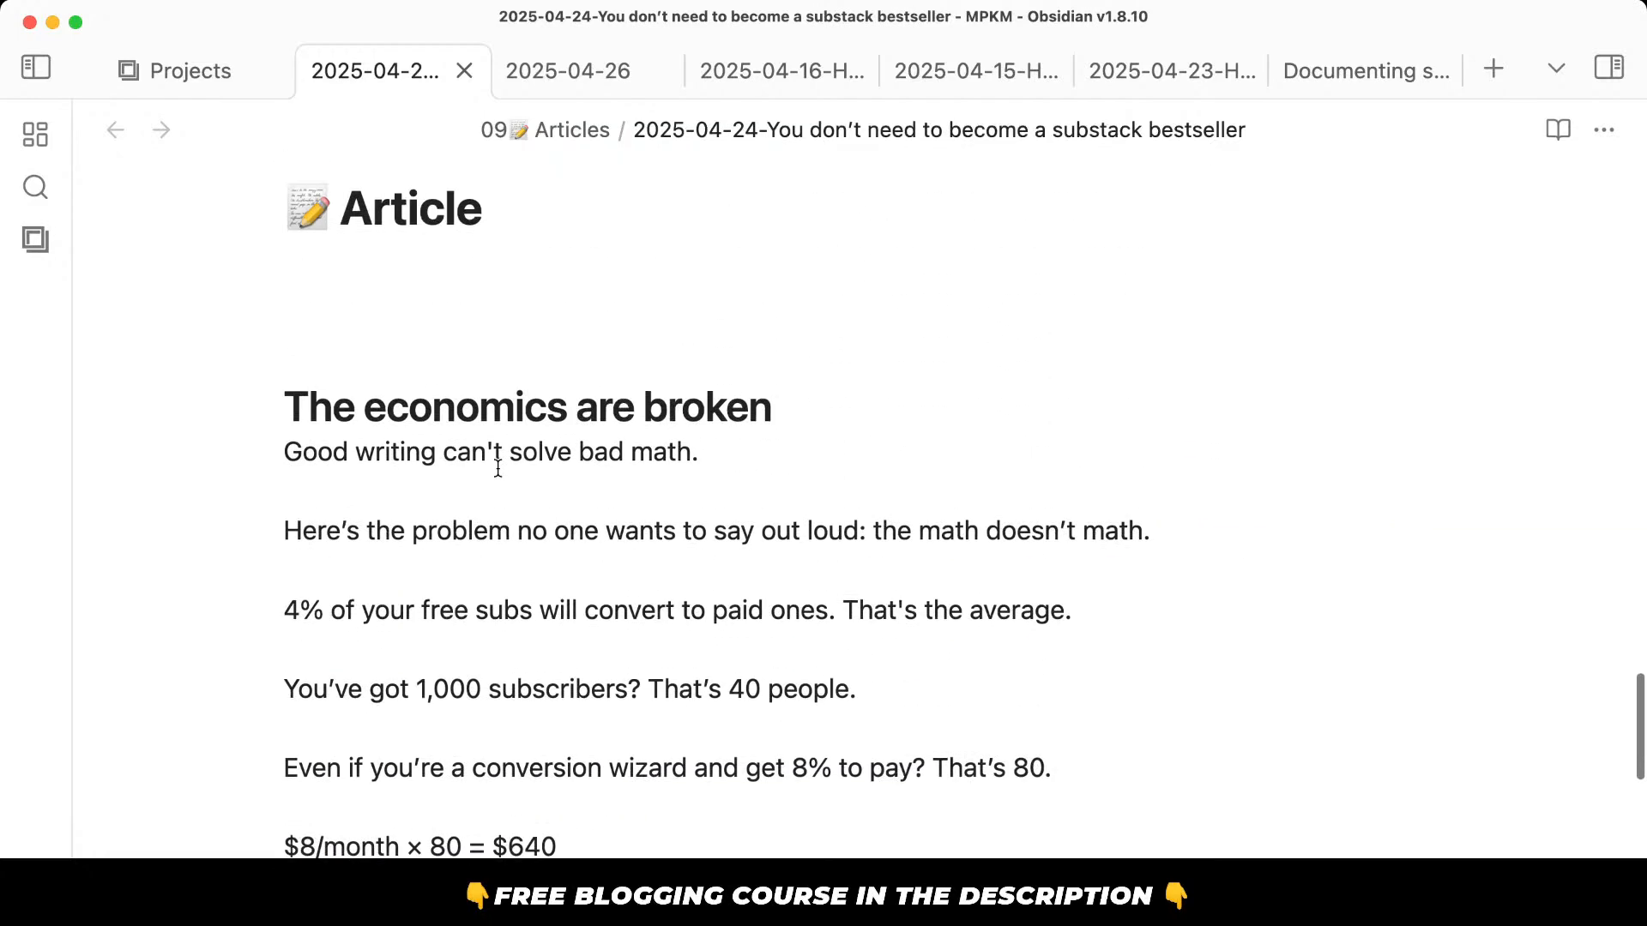
scroll(498, 468, "down", 5)
scroll(498, 469, "down", 5)
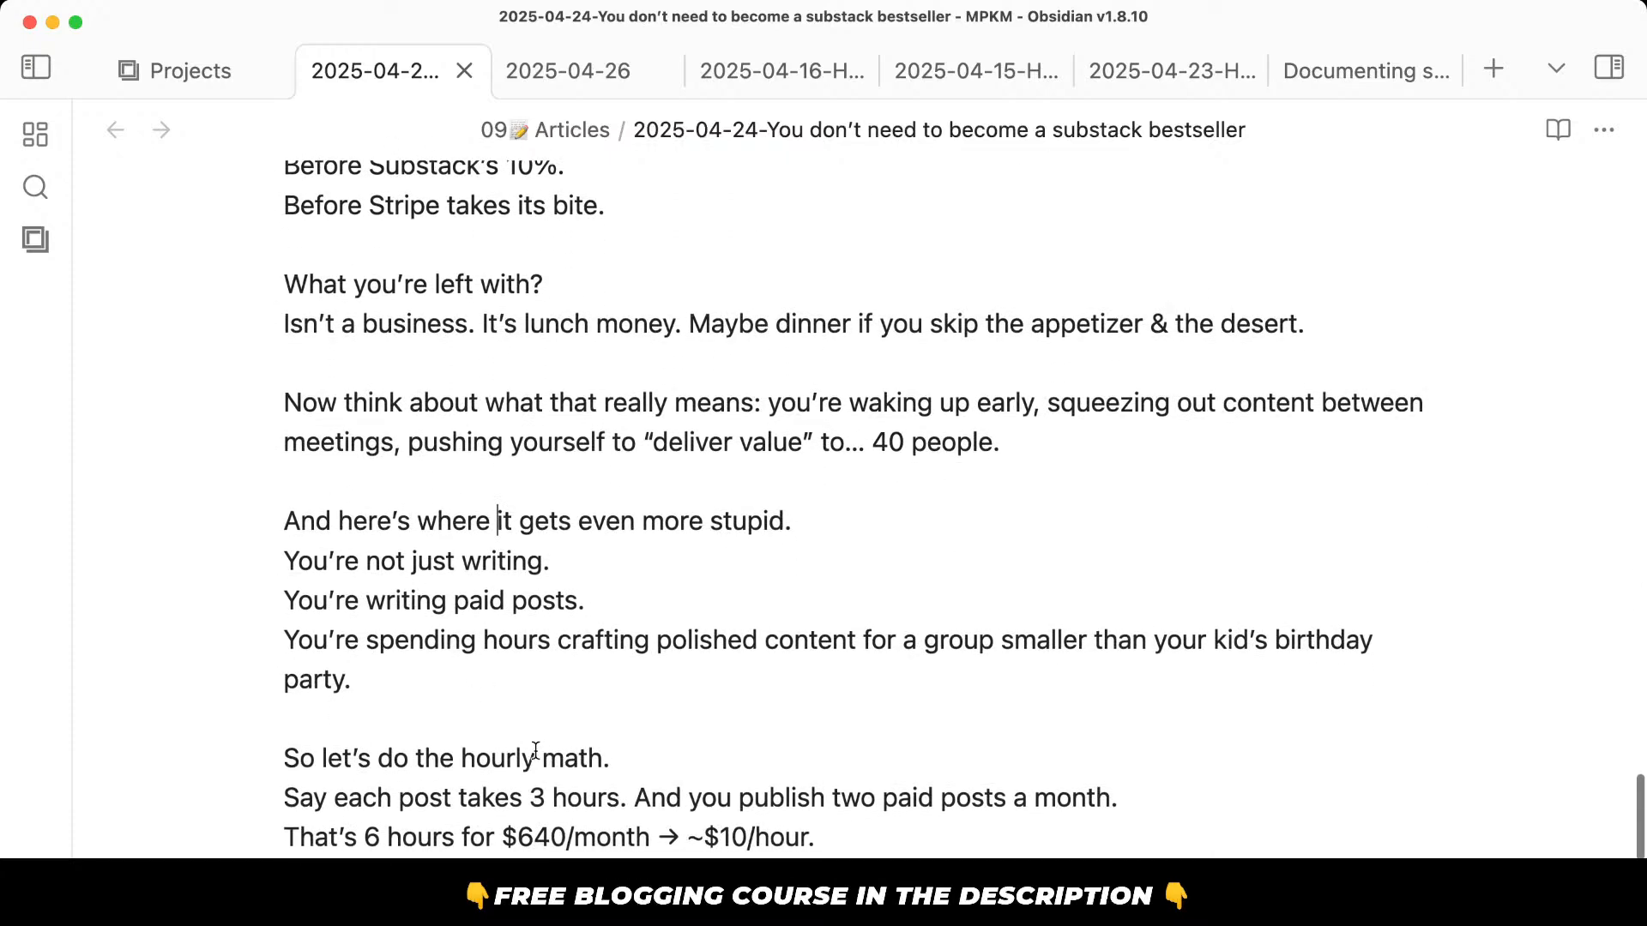
left_click_drag(526, 725, 562, 865)
left_click(562, 866)
left_click(504, 365)
scroll(504, 365, "up", 2)
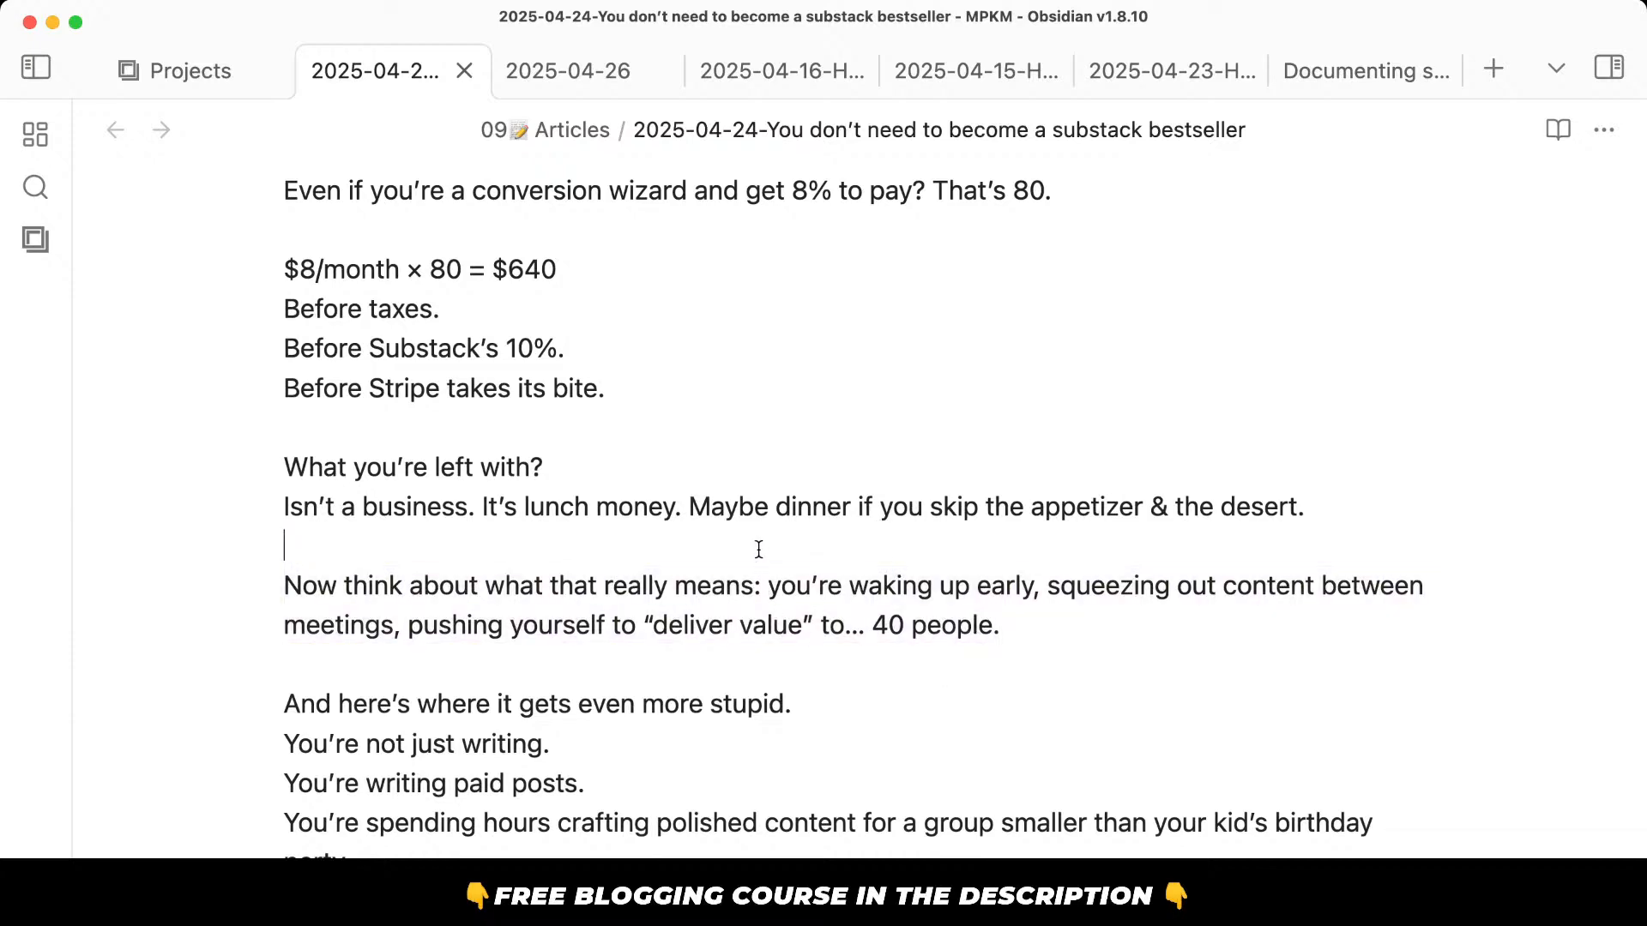
scroll(759, 549, "down", 3)
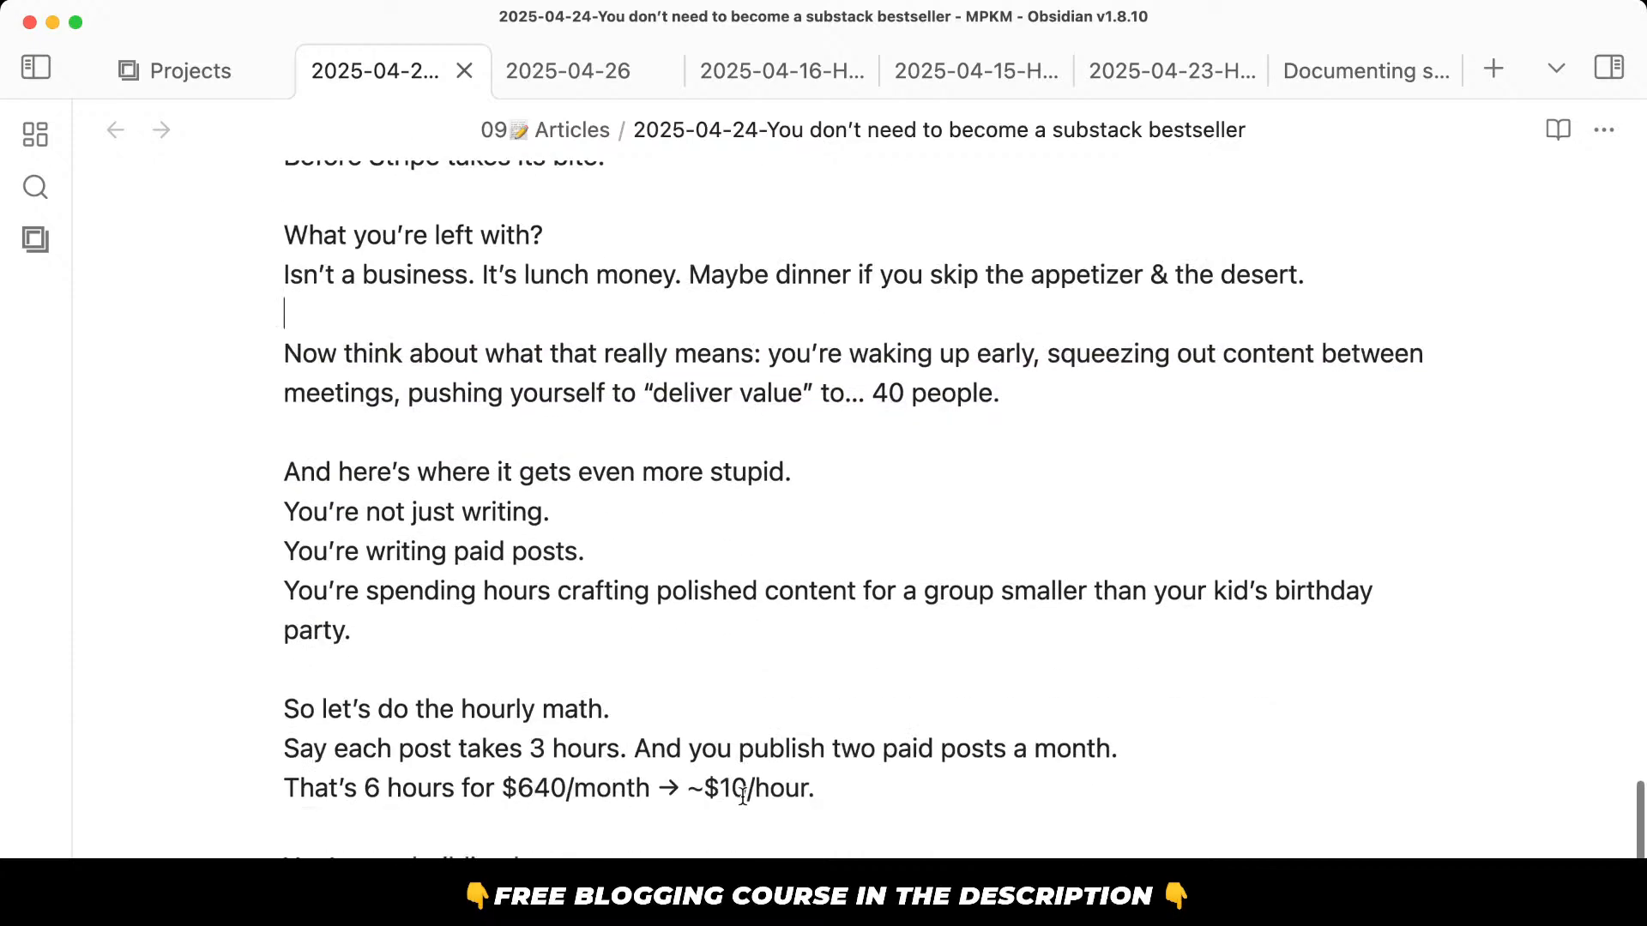
left_click(731, 829)
scroll(734, 841, "down", 2)
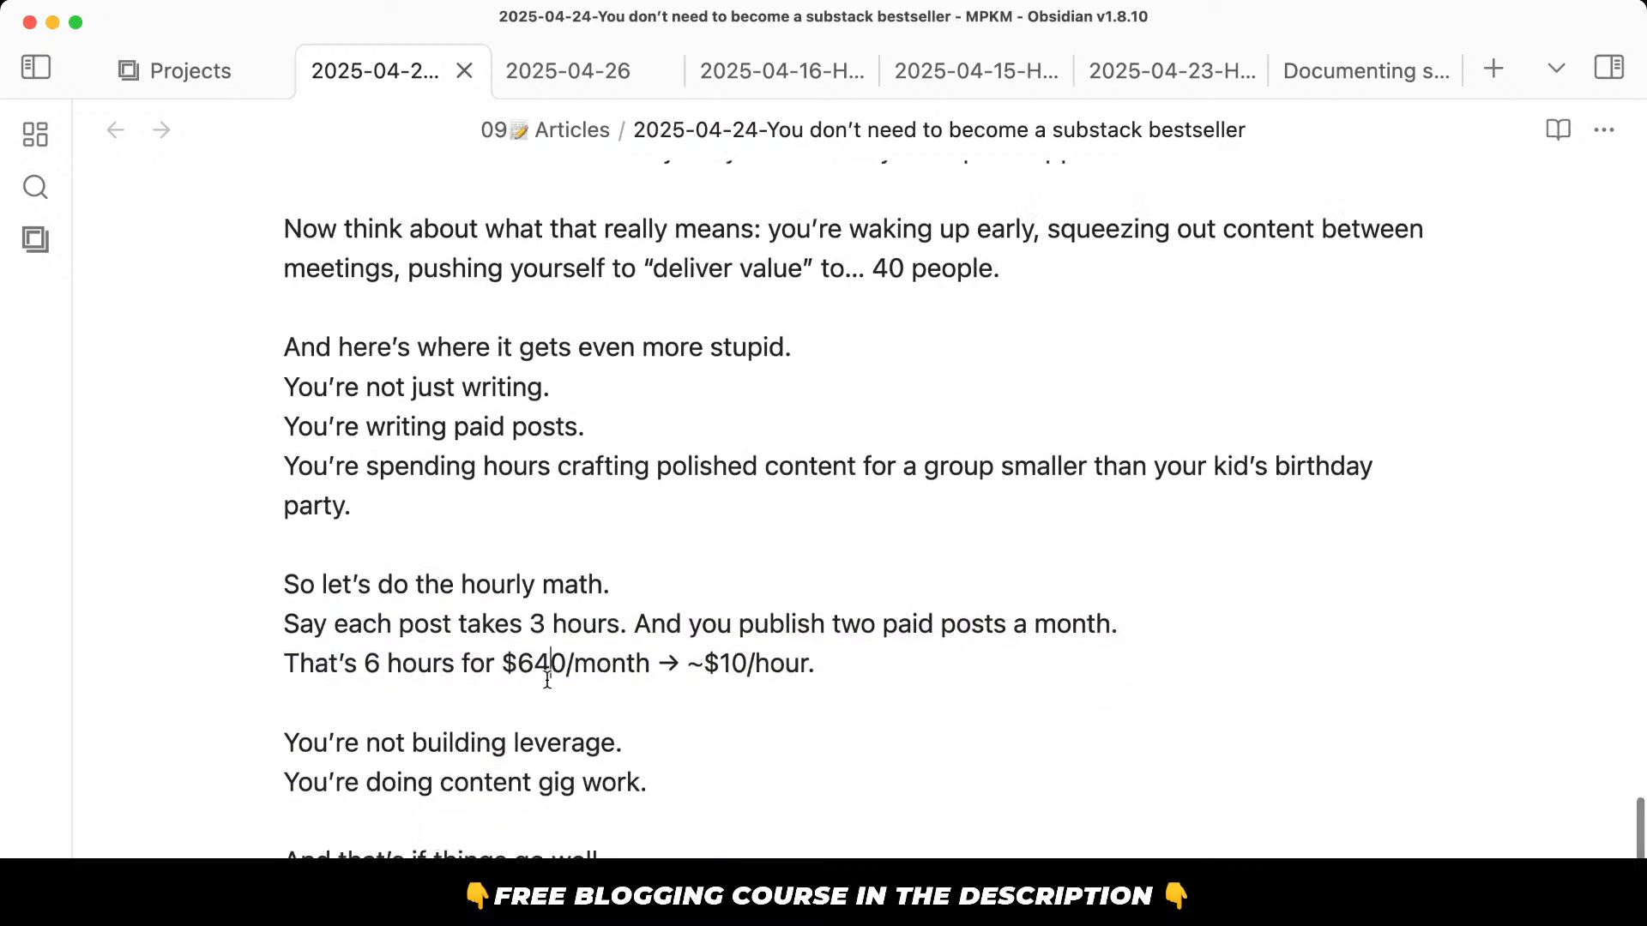
left_click_drag(548, 672, 639, 829)
left_click(640, 835)
scroll(640, 837, "down", 2)
Join "You're doing content gig work." onto the same line as "You're not building leverage.".
left_click(327, 641)
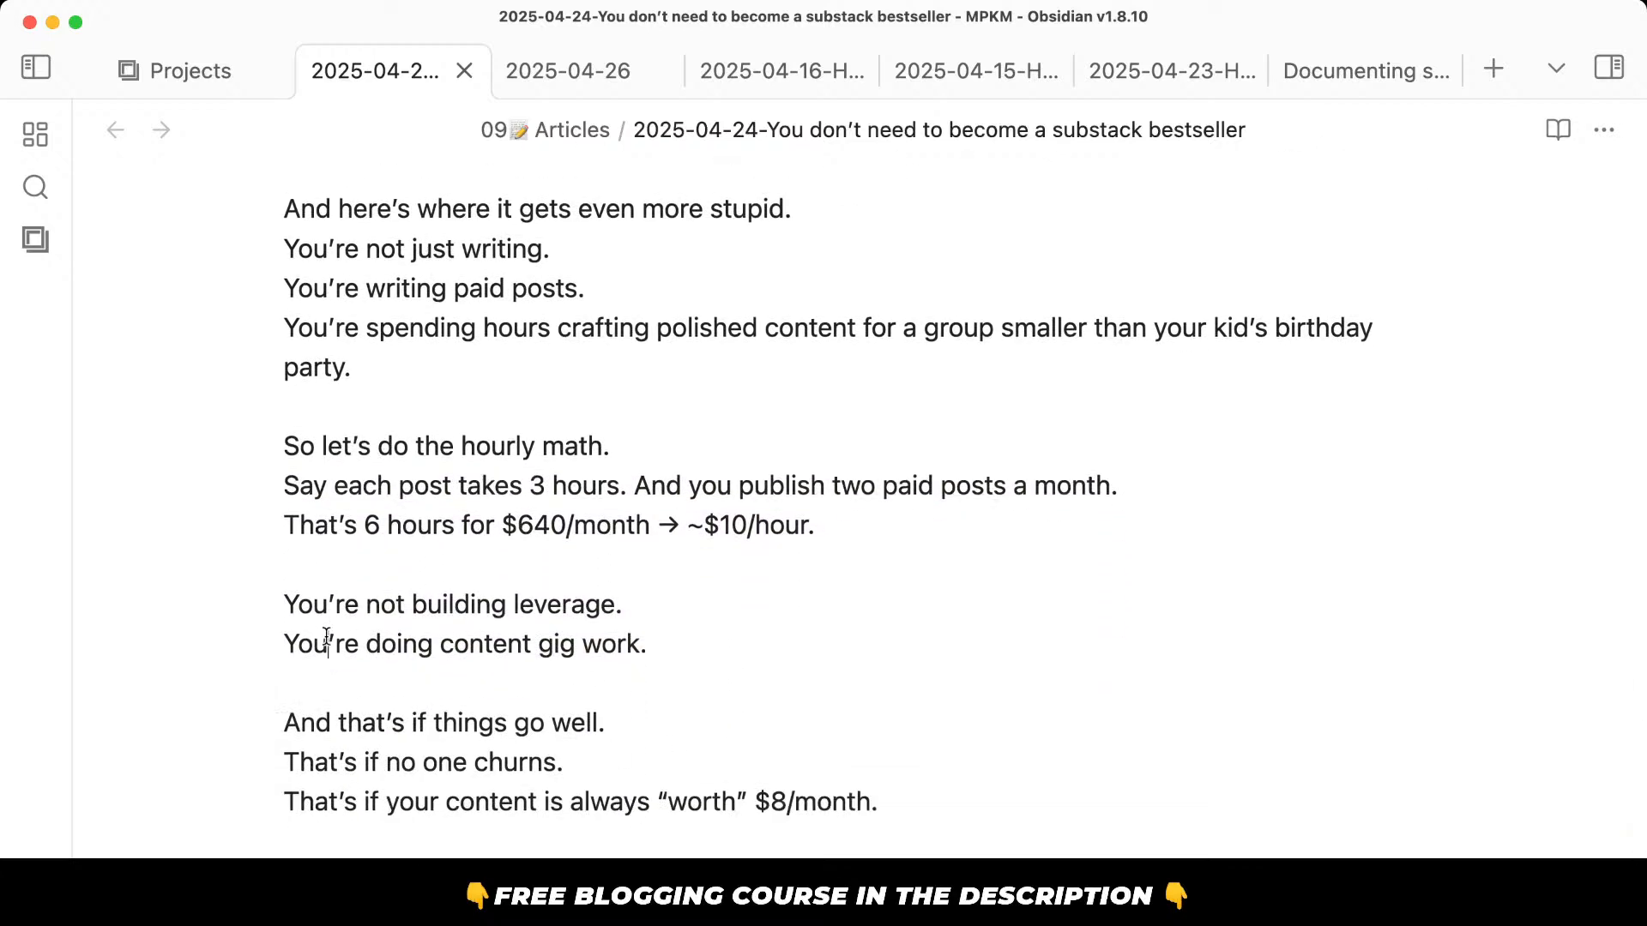
key("super+shift+Left")
key("Left")
key("BackSpace")
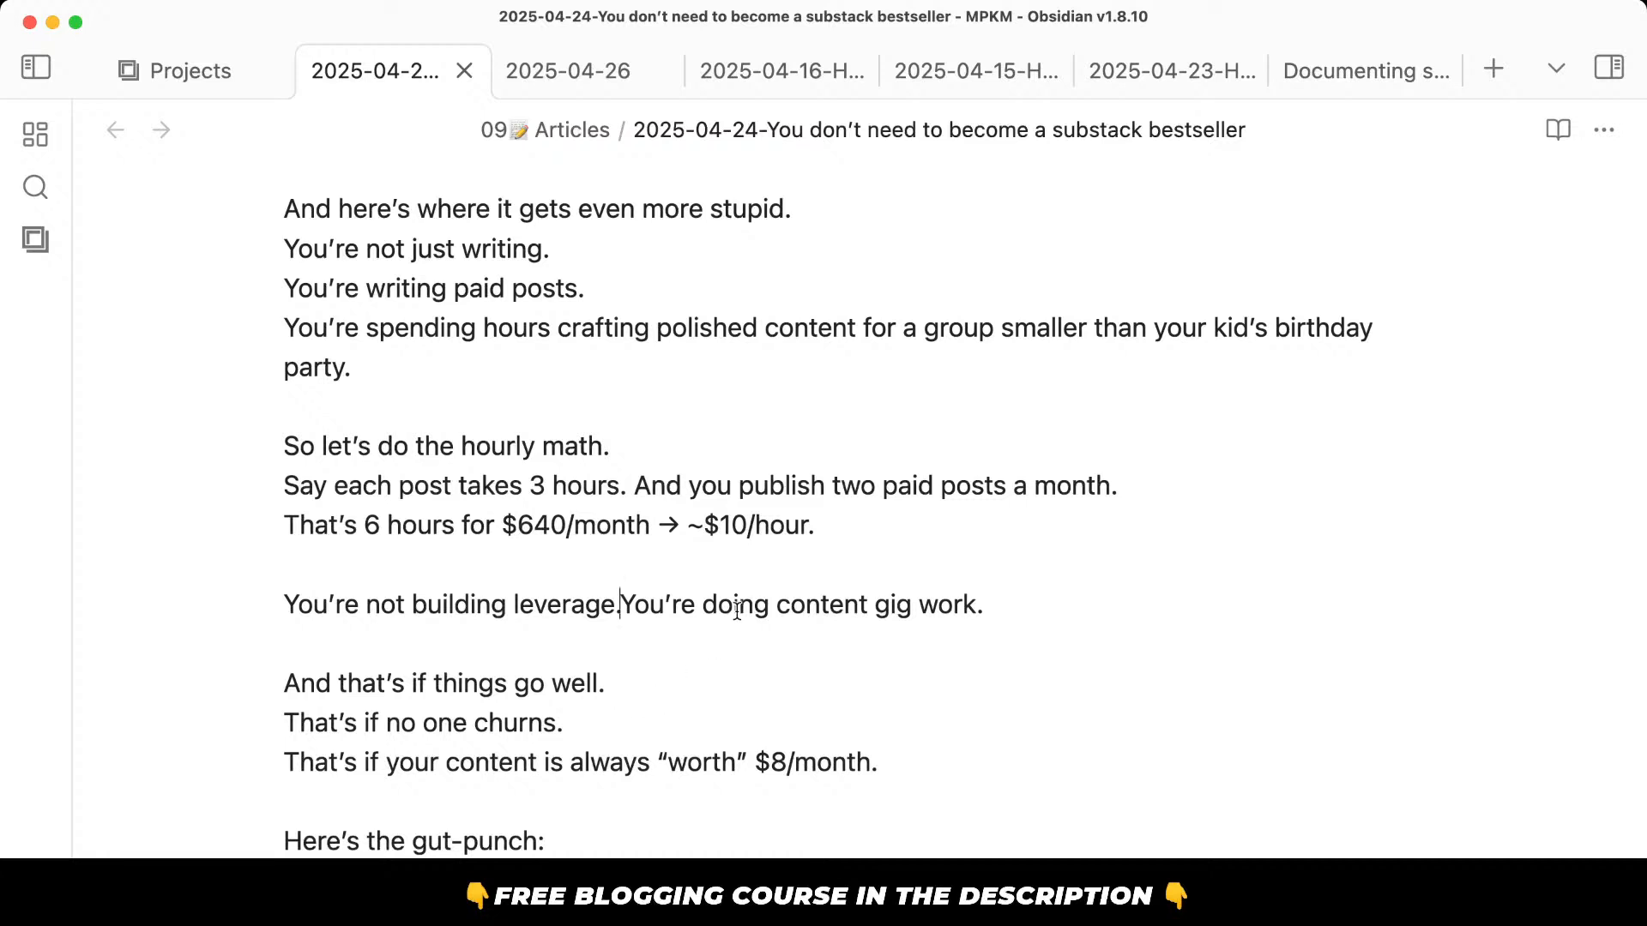
Try replacing "doing content gig work." with wording that starts with "just", and undo the replacement.
left_click_drag(713, 604, 1063, 601)
type("just")
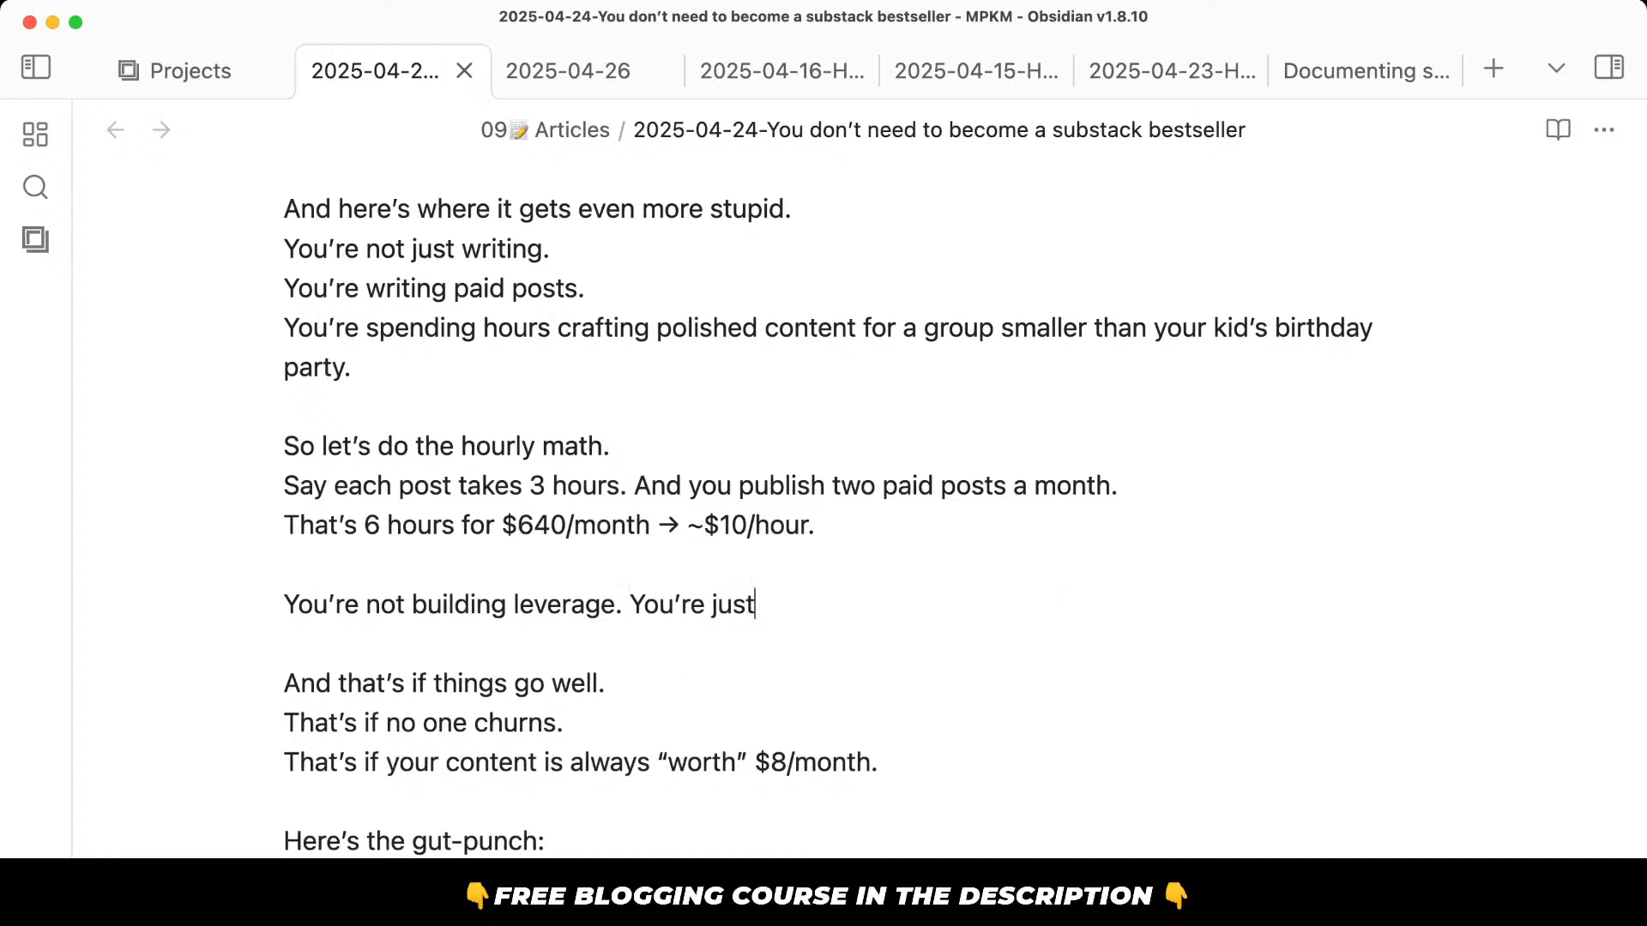
key("super+z")
left_click(941, 677)
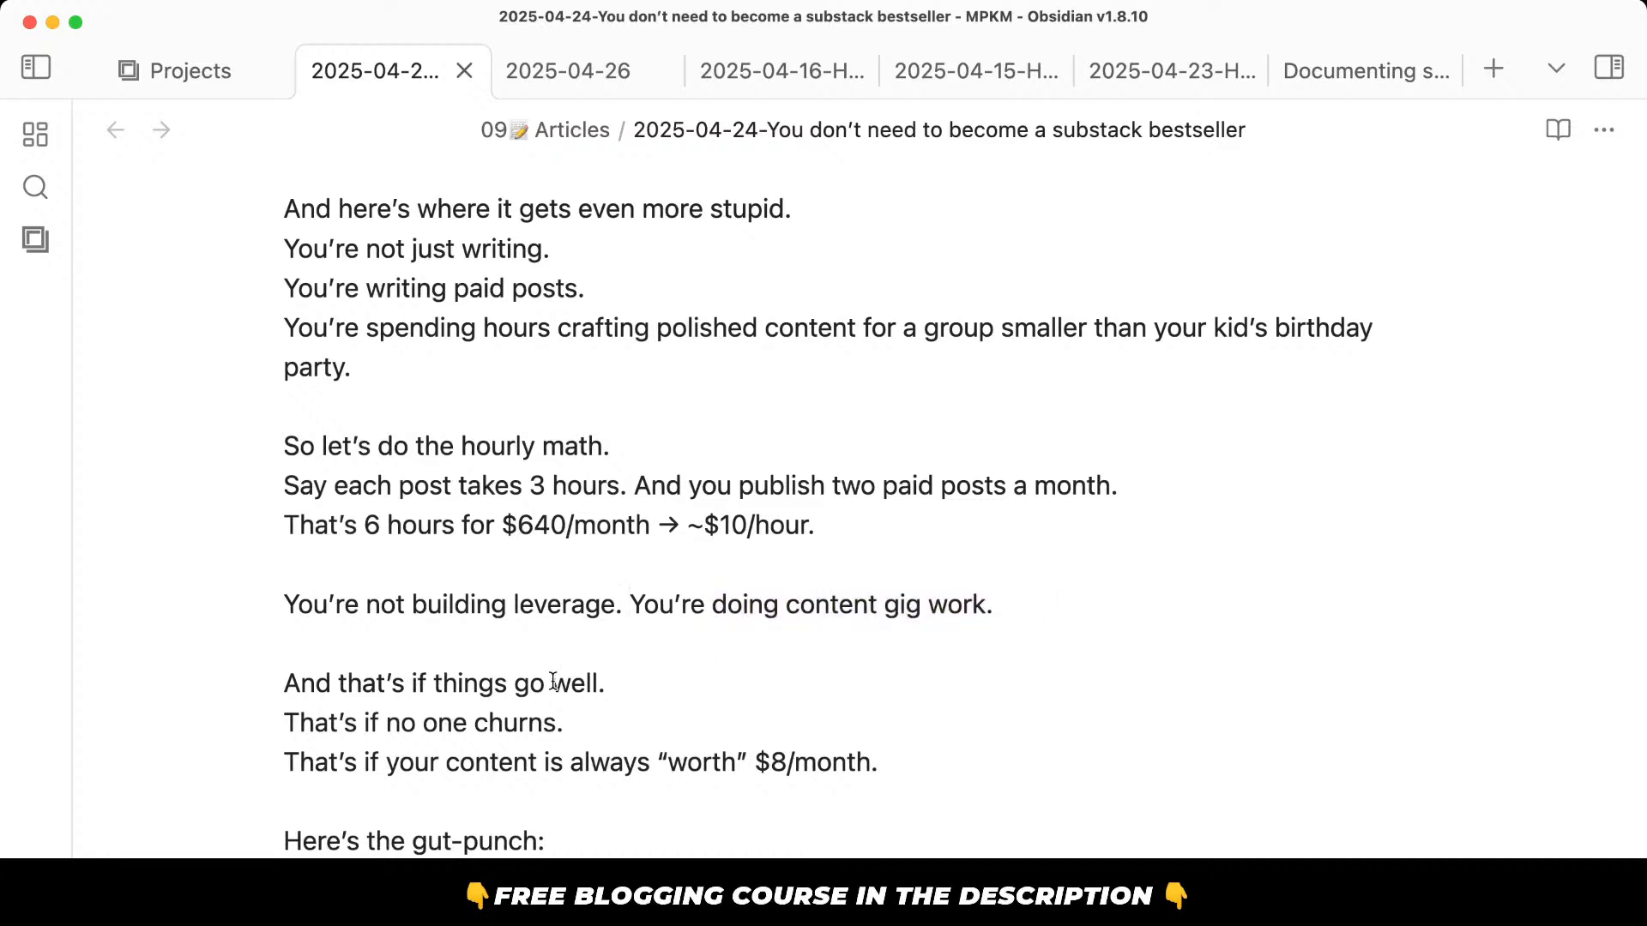
Switch to ChatGPT and ask for the next article section by sending "next".
left_click(613, 715)
scroll(616, 715, "down", 10)
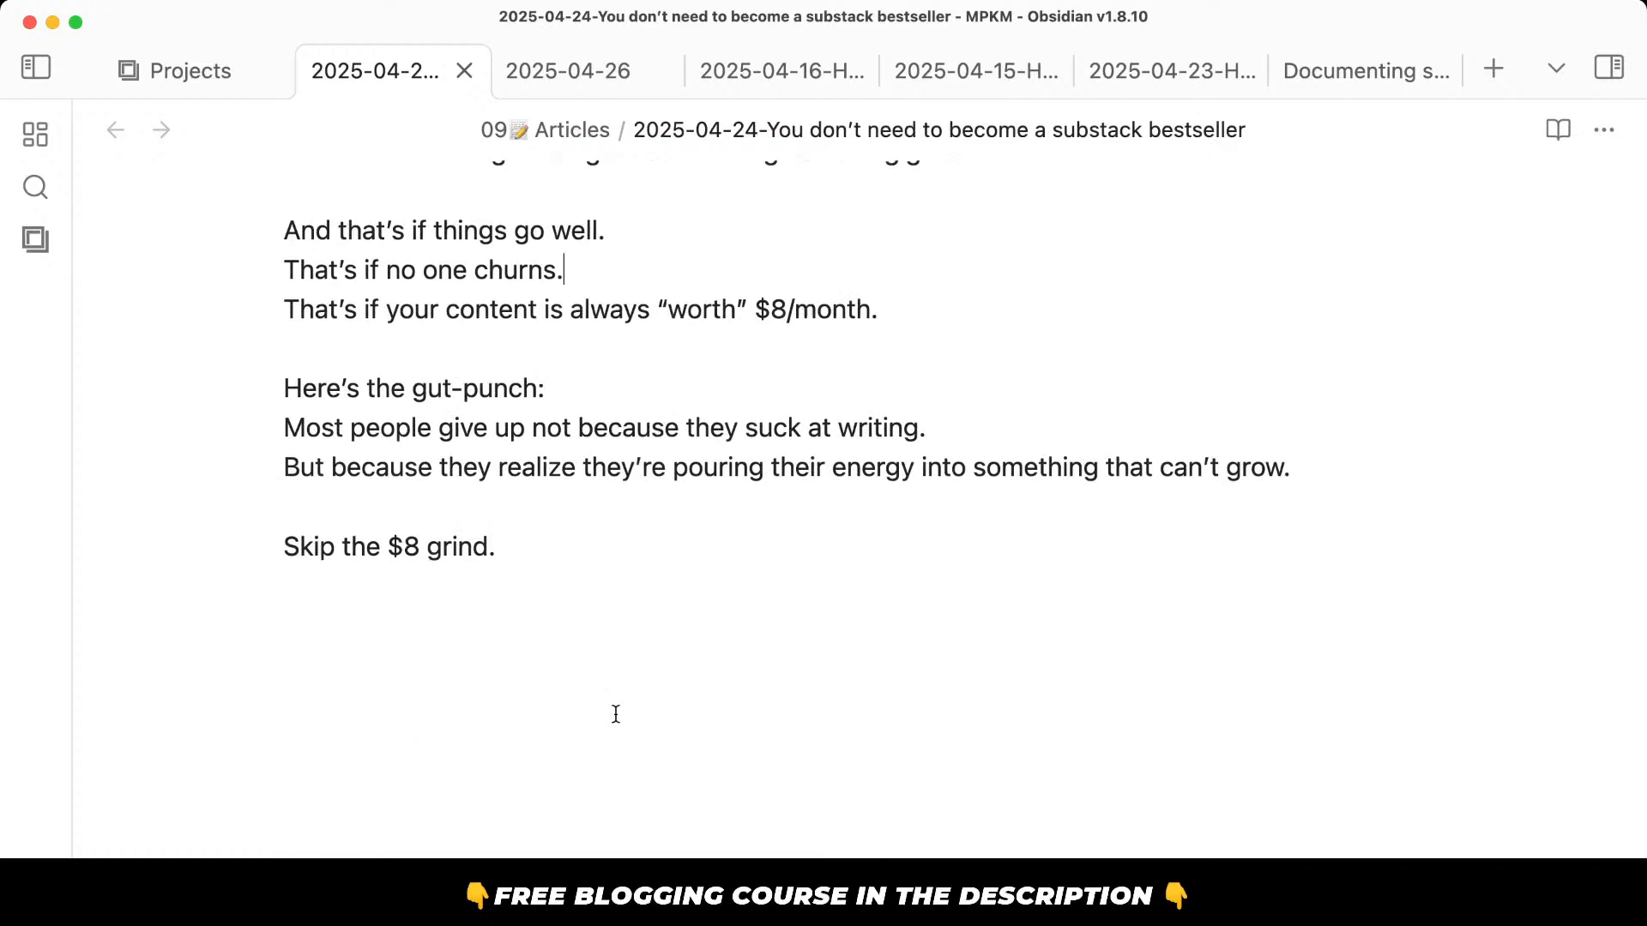
key("super+Tab")
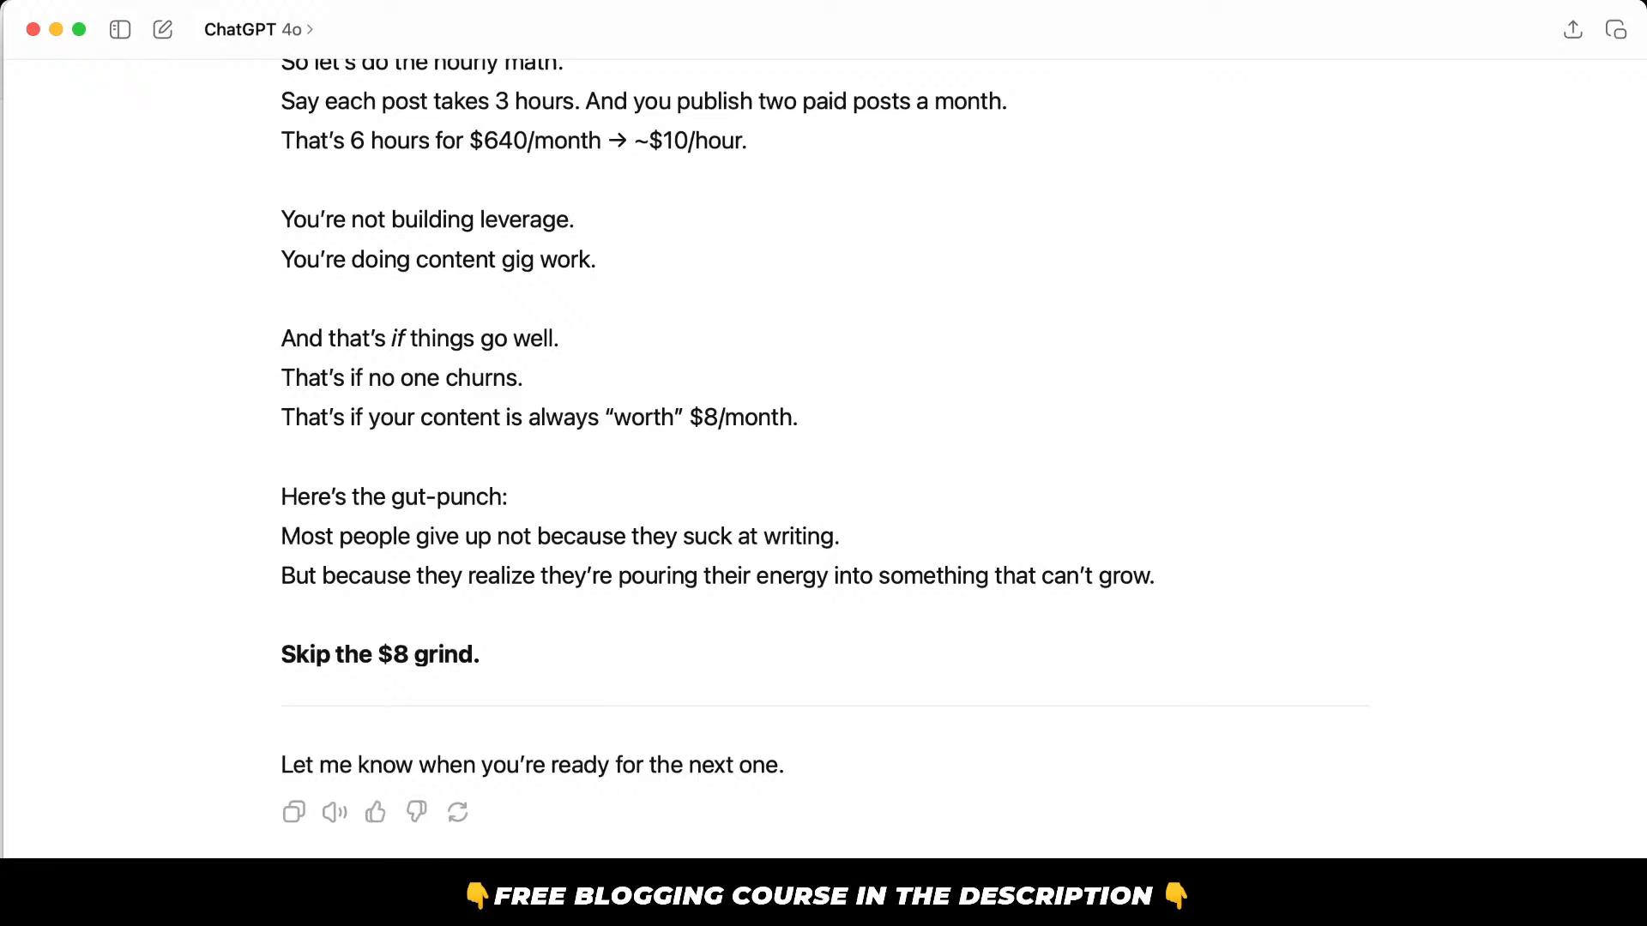
type("next")
key("Return")
Back in Obsidian, delete the section's ending from "And that's if things go well." through "Skip the $8 grind.".
key("super+Tab")
scroll(405, 298, "up", 3)
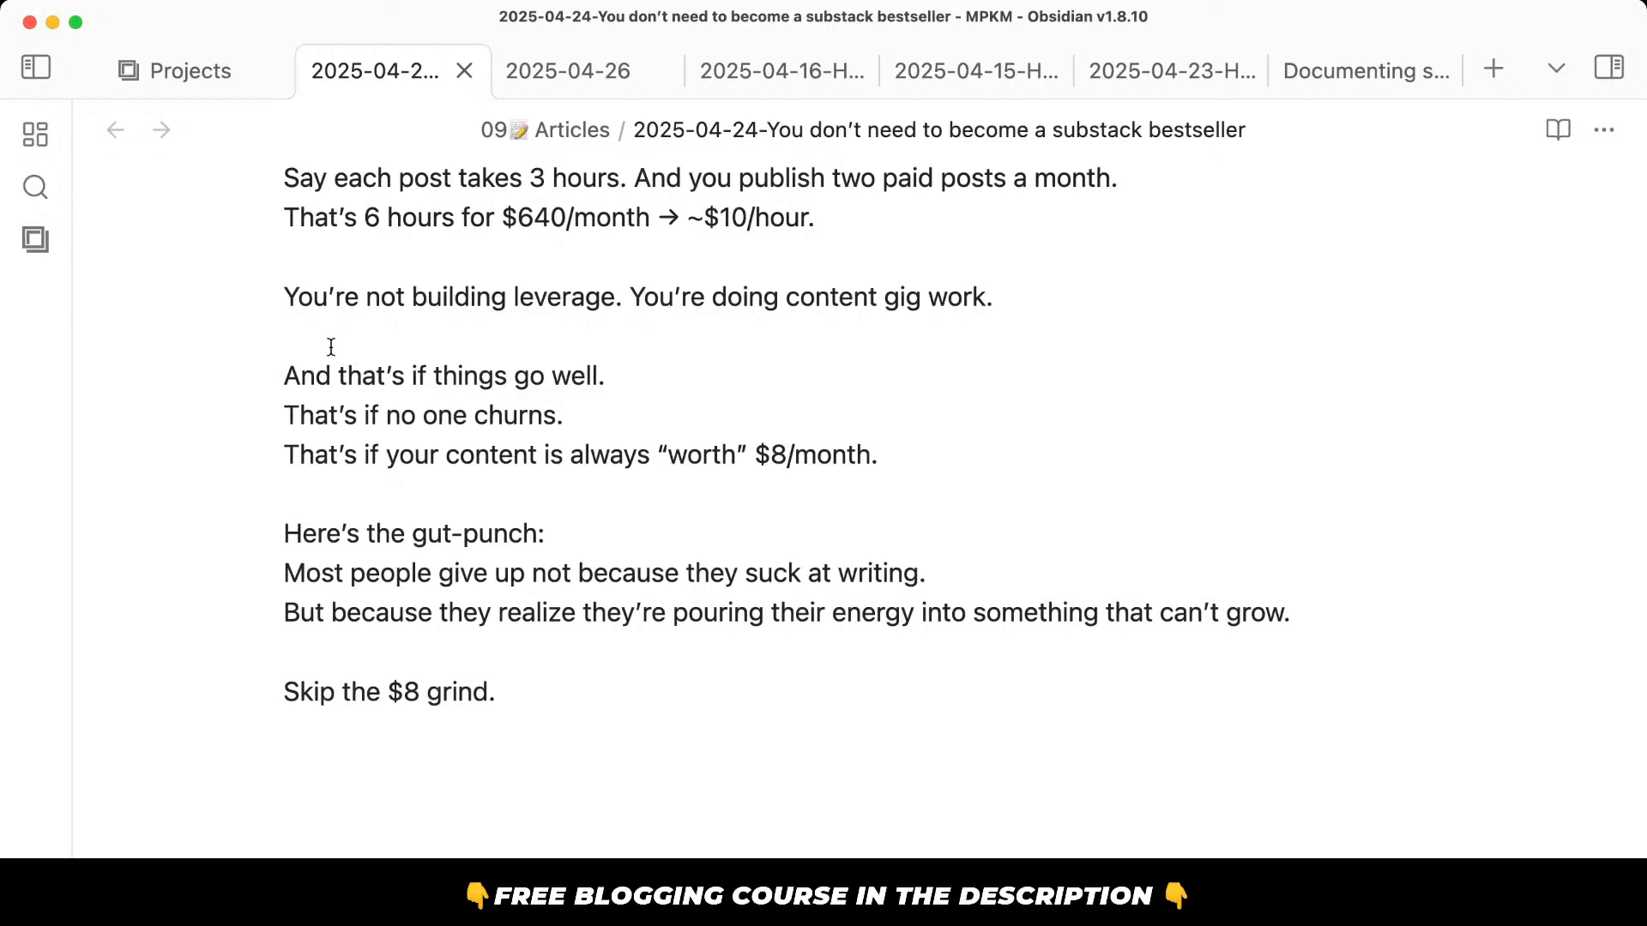
left_click_drag(331, 343, 694, 791)
key("BackSpace")
key("BackSpace")
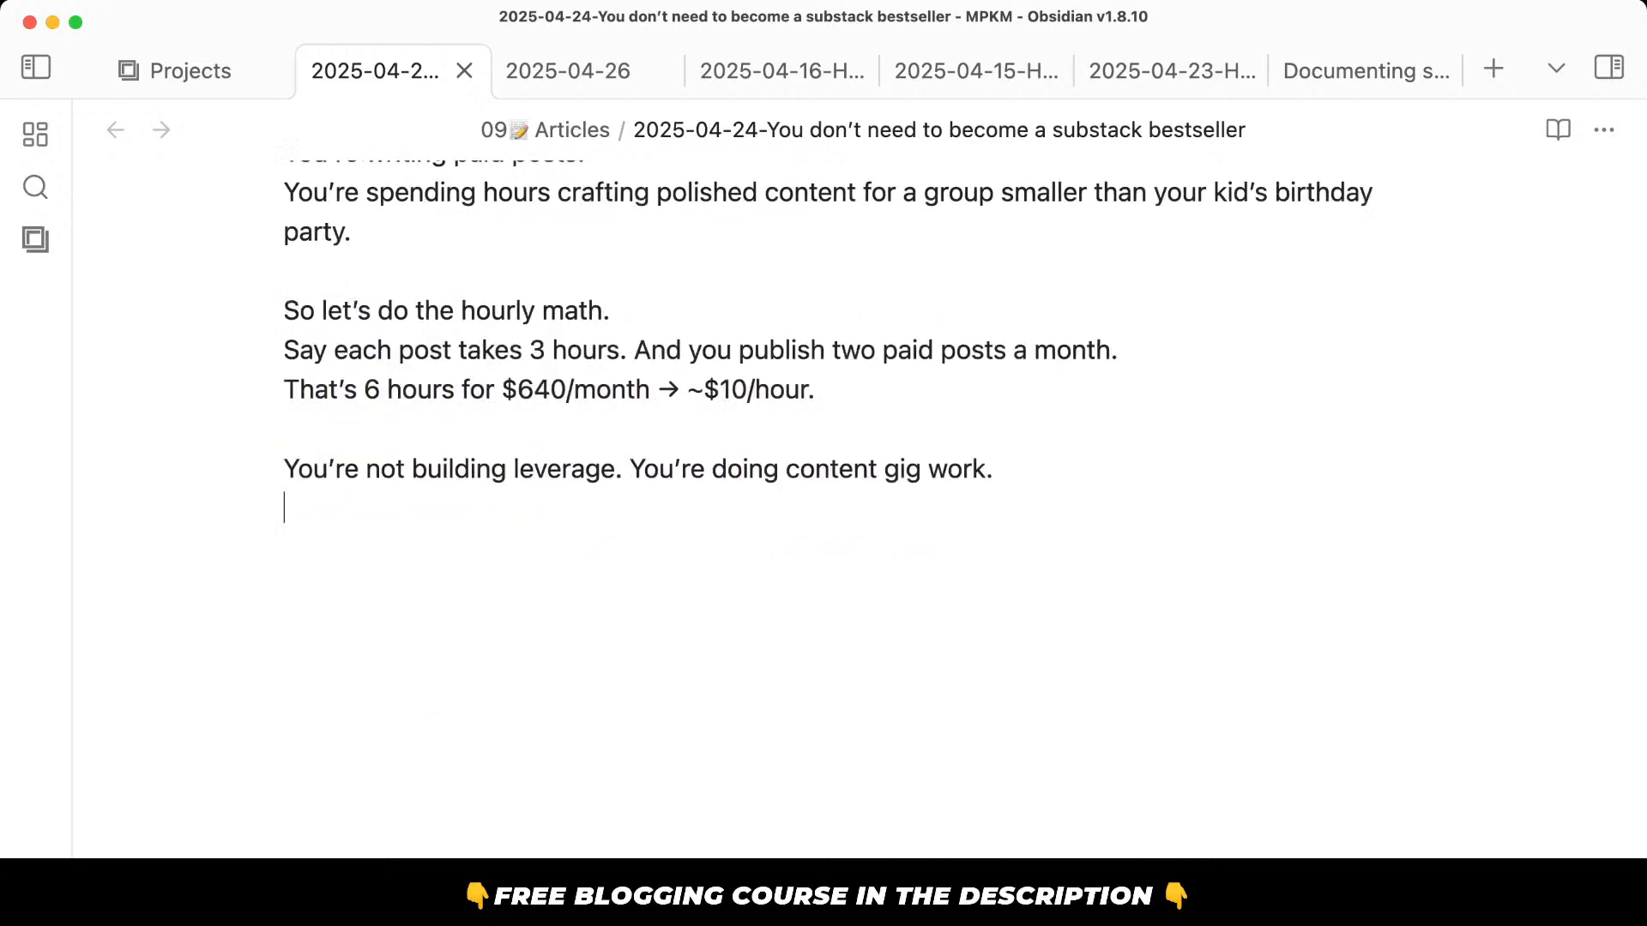
Switch to ChatGPT and copy its "Free scales more" reply.
key("super+Tab")
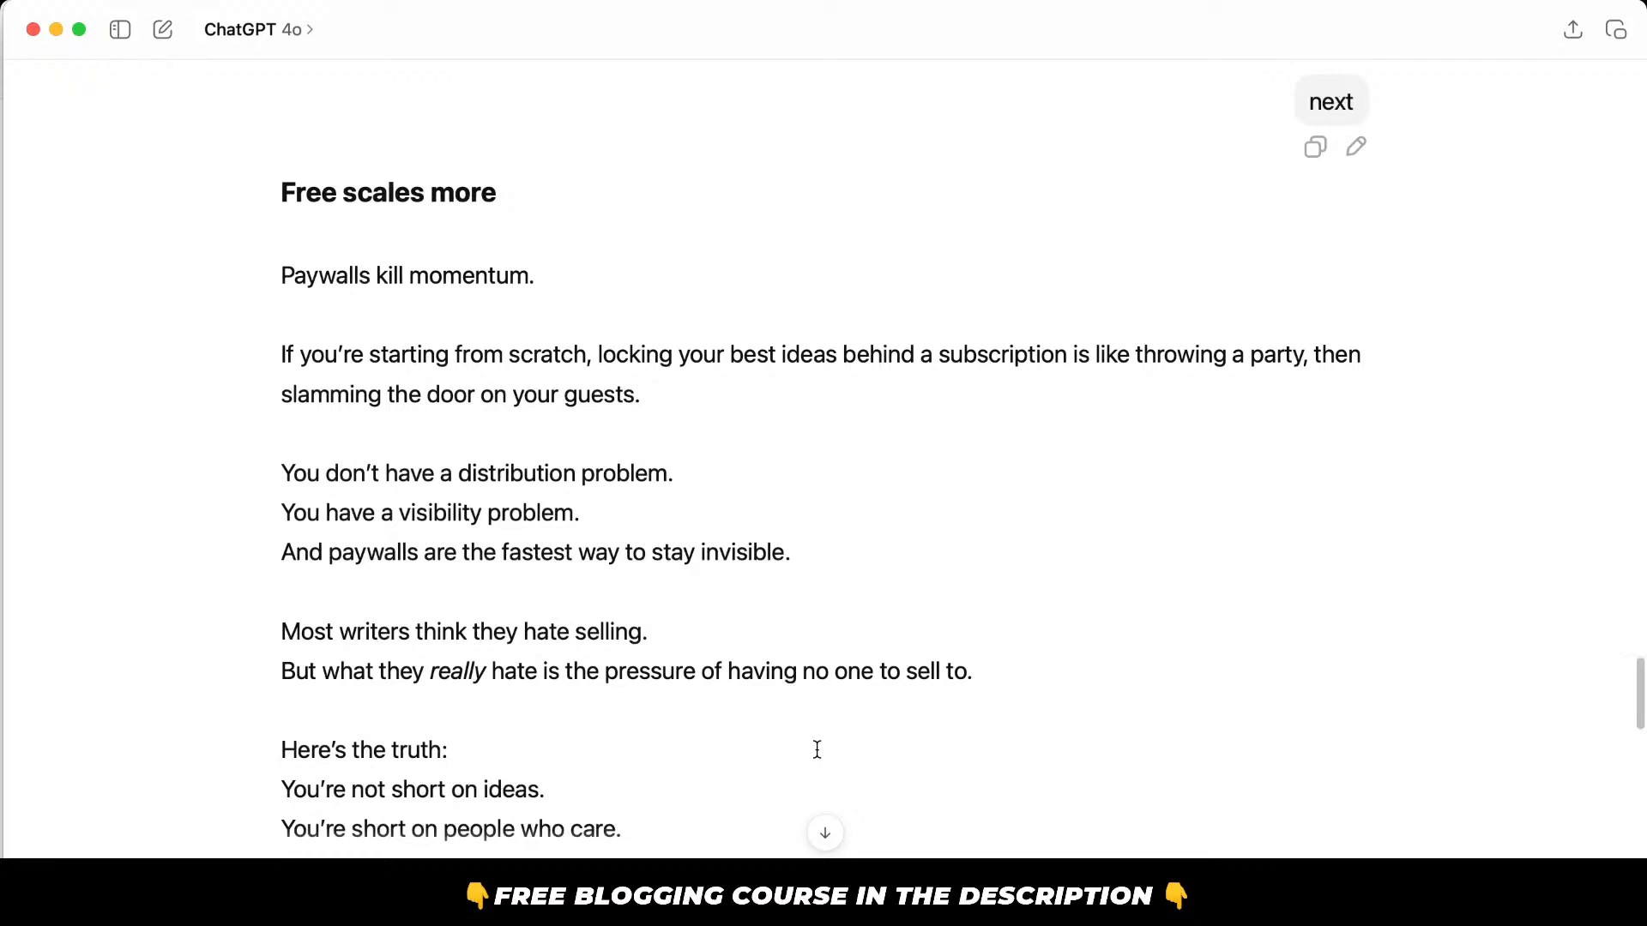
scroll(816, 749, "down", 15)
left_click(285, 815)
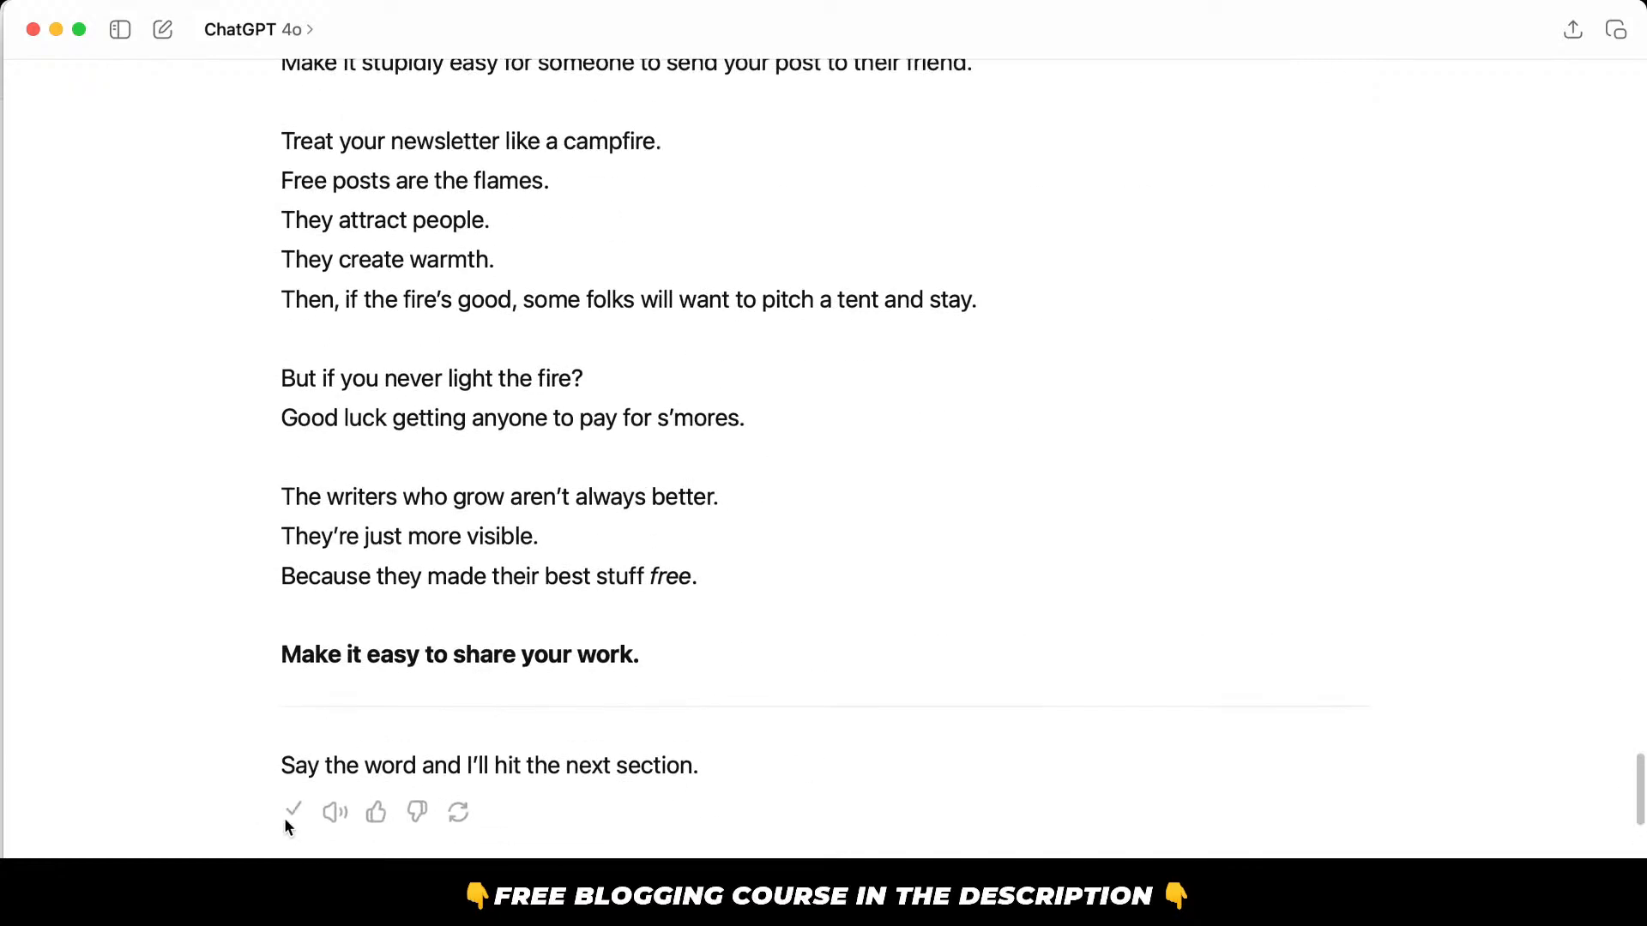
Read back through ChatGPT's "Free scales more" draft up to its heading and opening lines.
scroll(661, 530, "up", 7)
scroll(660, 530, "up", 1)
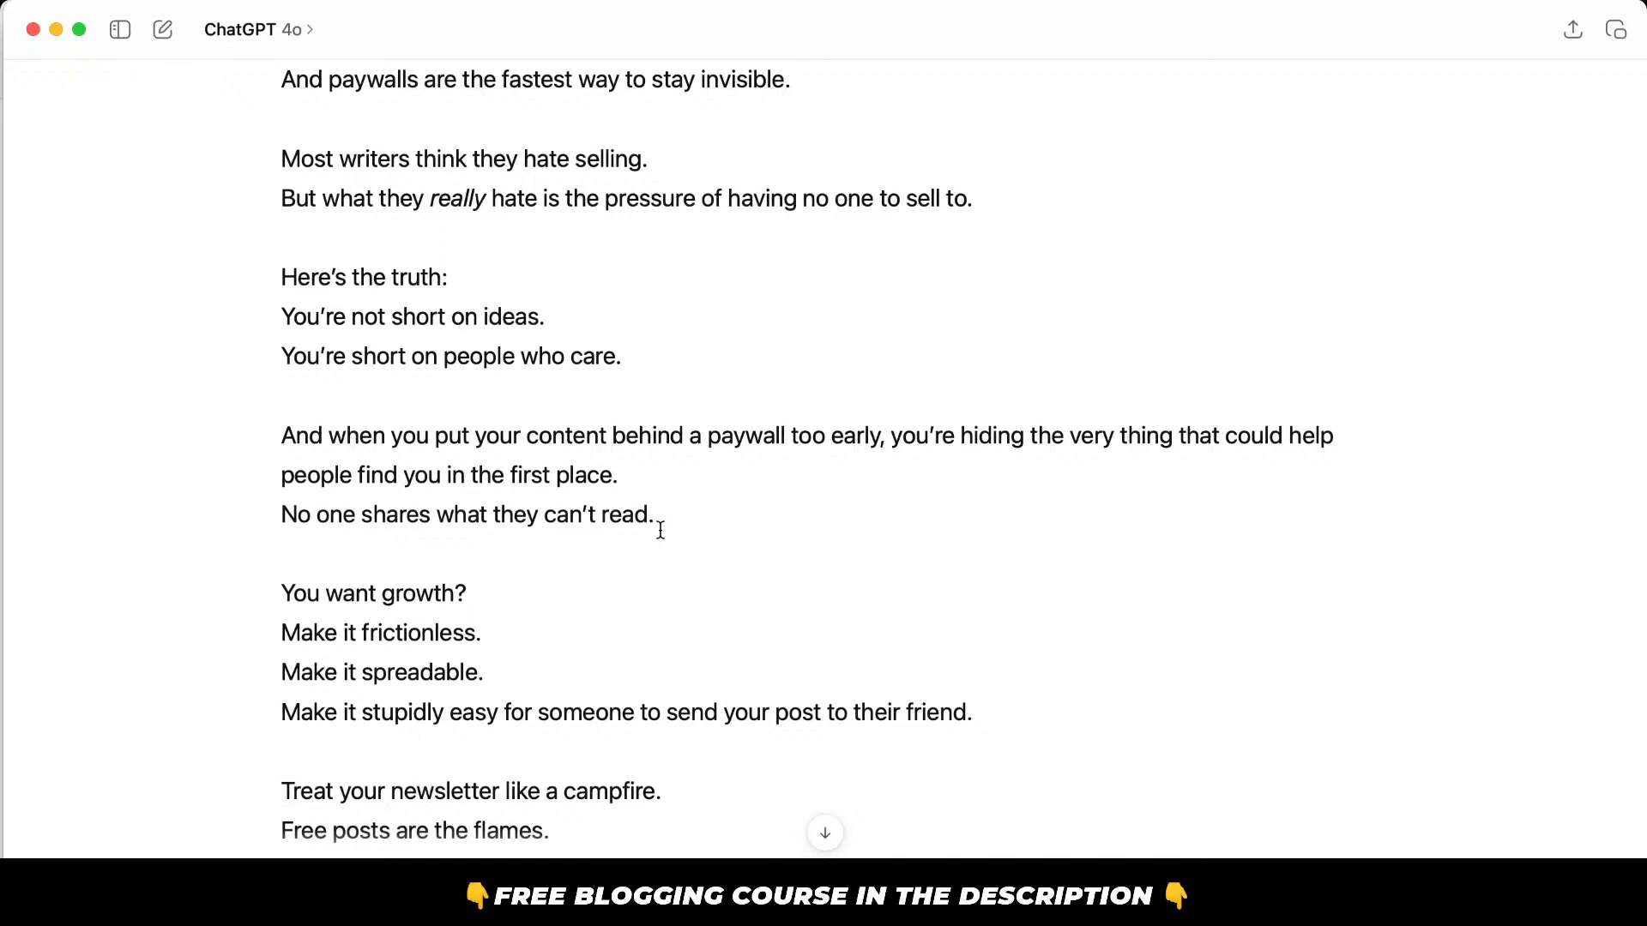
scroll(661, 530, "up", 2)
scroll(660, 530, "up", 2)
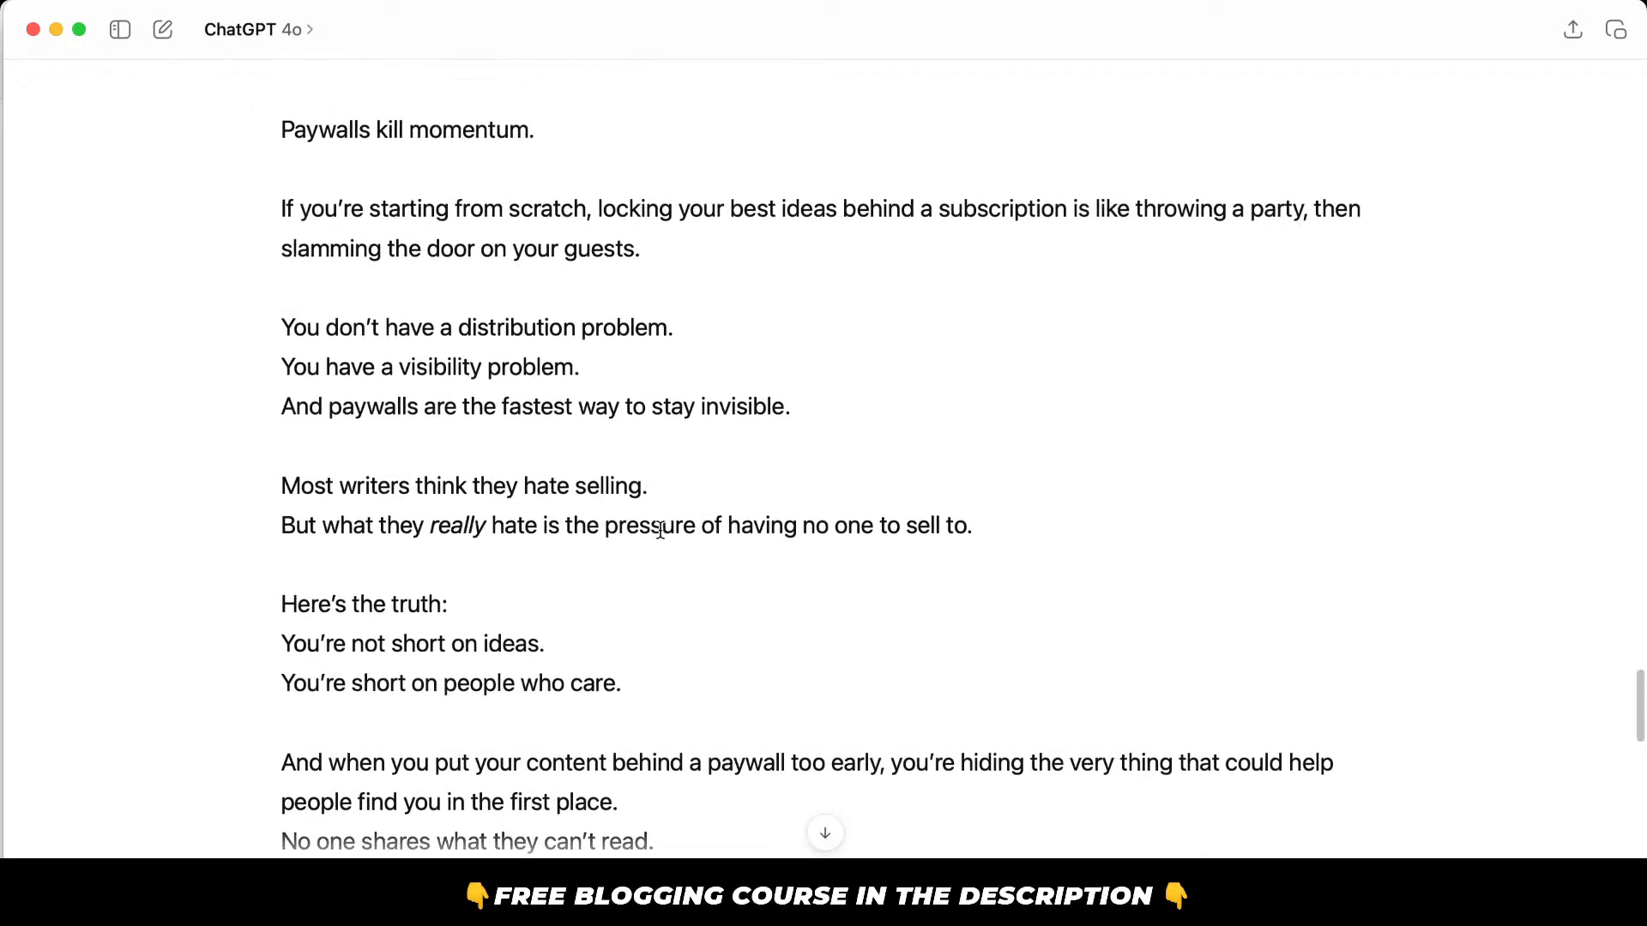
scroll(660, 530, "up", 1)
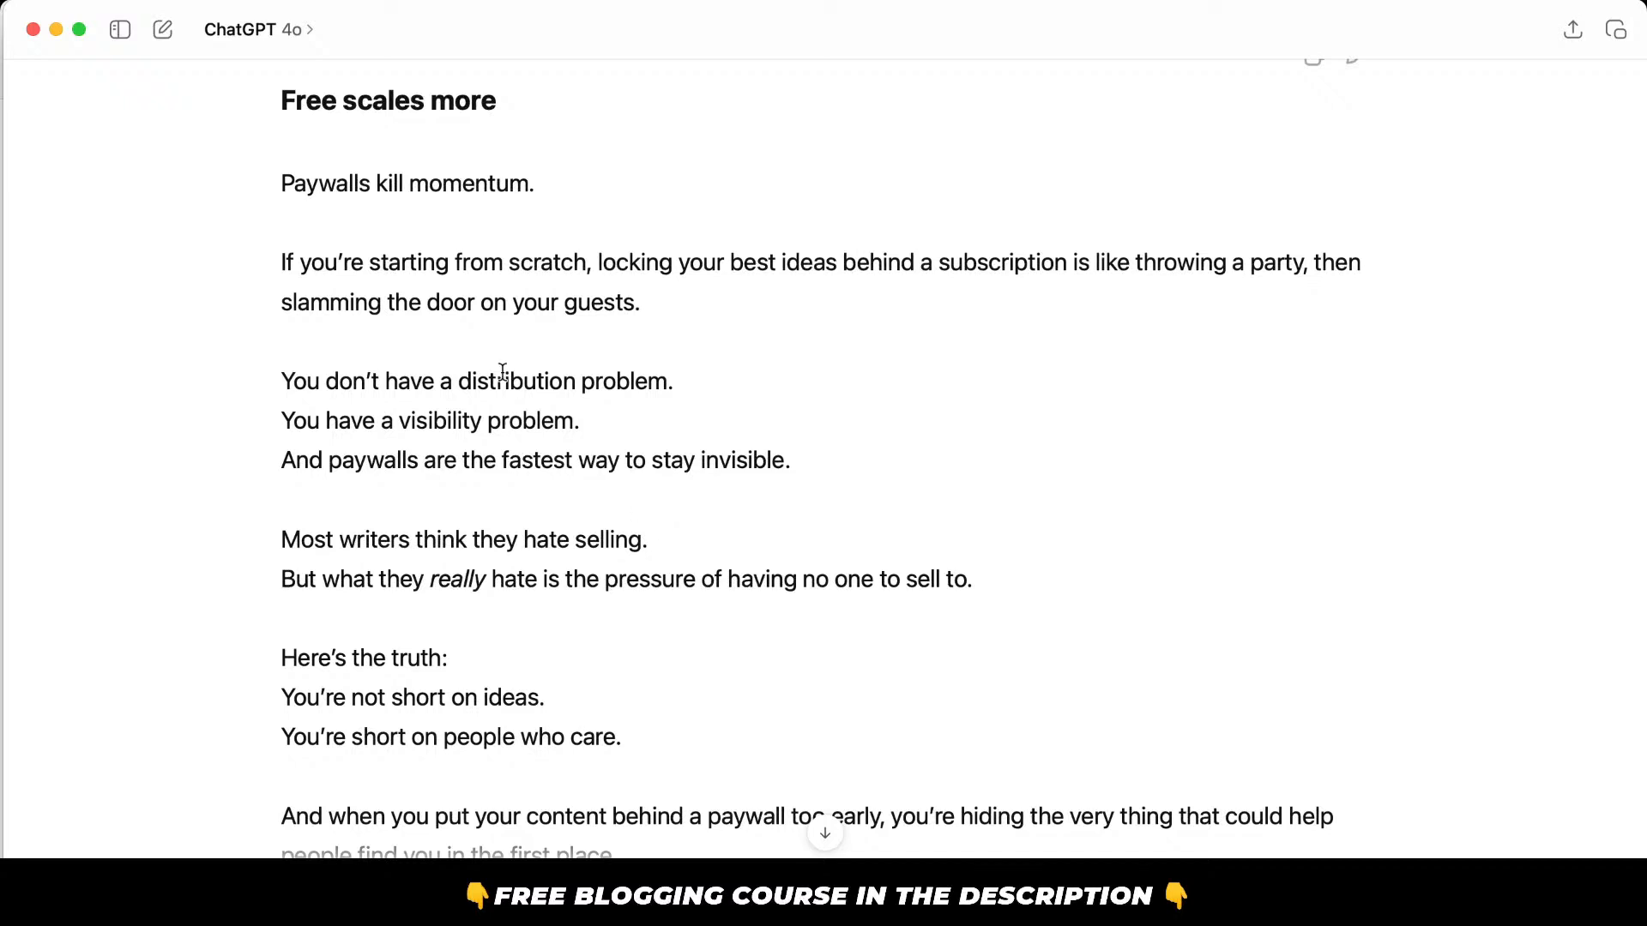
left_click_drag(470, 344, 544, 503)
left_click(546, 505)
triple_click(545, 504)
scroll(544, 502, "up", 10)
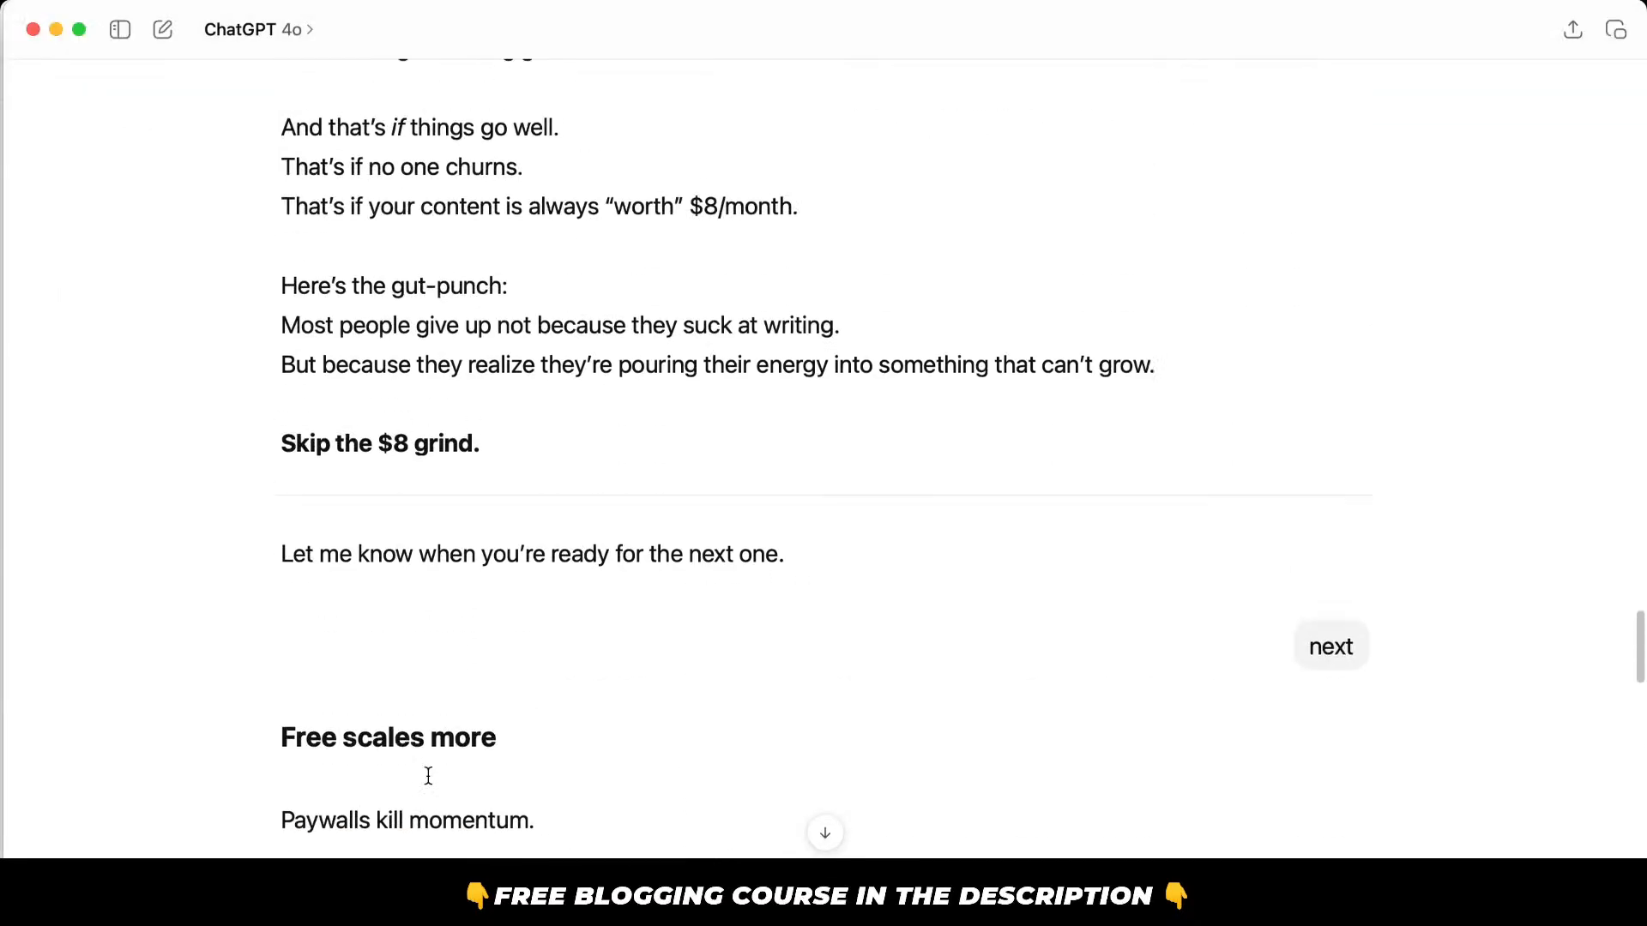
In Obsidian, copy the "Free scales more" heading and its notes from the article's Outline section.
key("super+Tab")
scroll(882, 552, "up", 5)
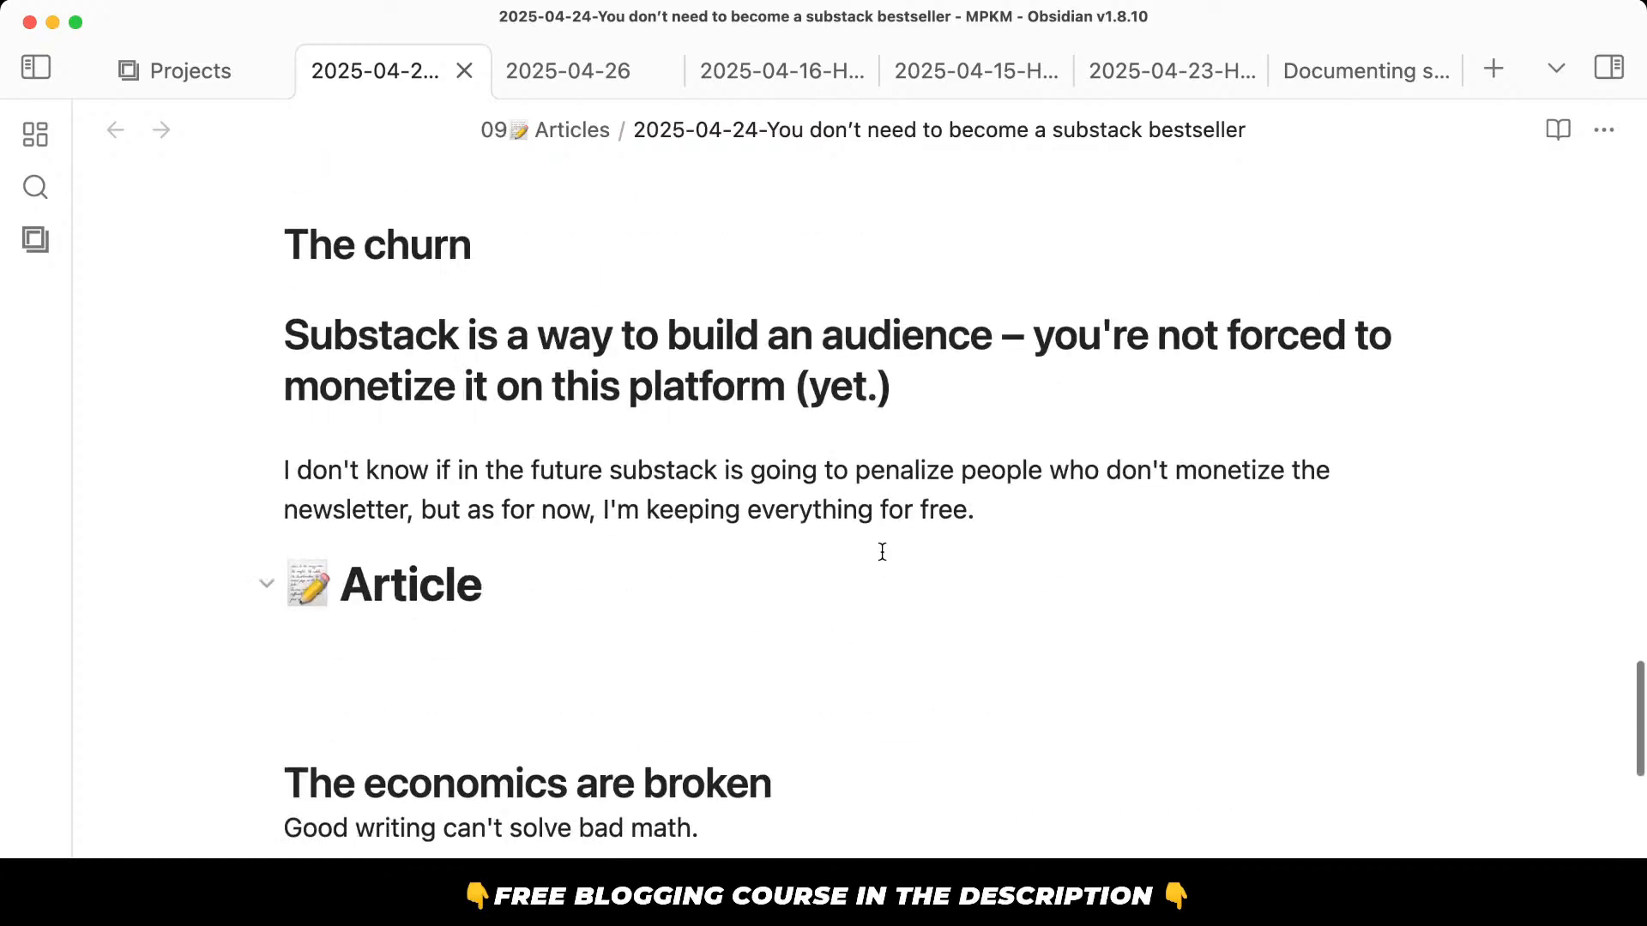
scroll(882, 552, "up", 20)
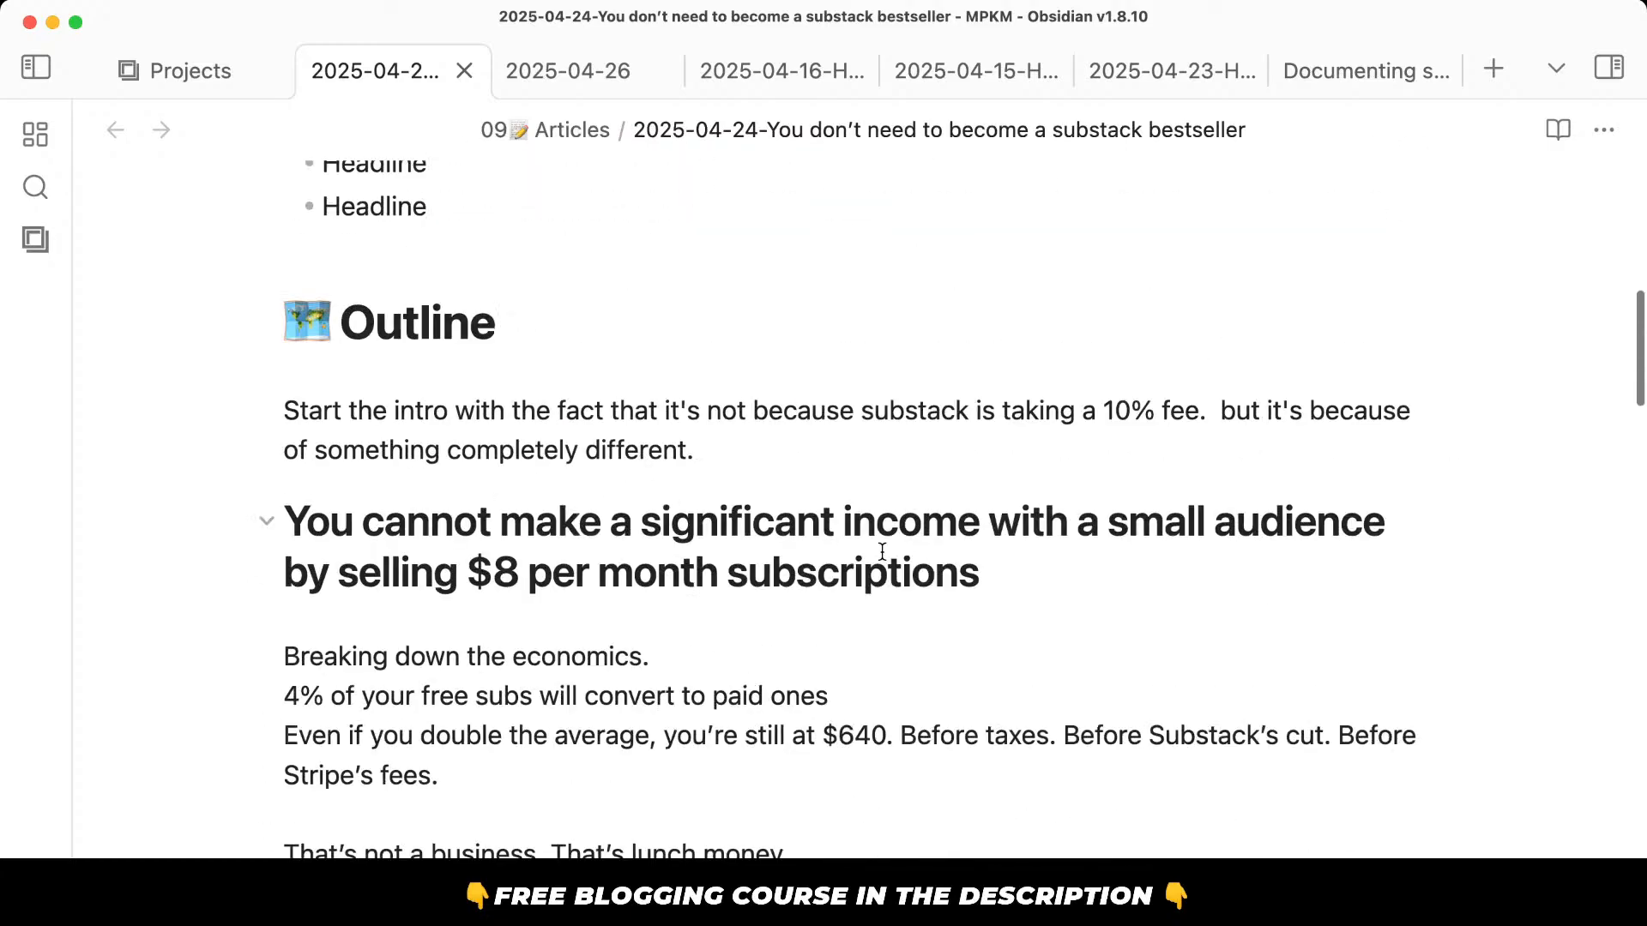
scroll(881, 552, "down", 8)
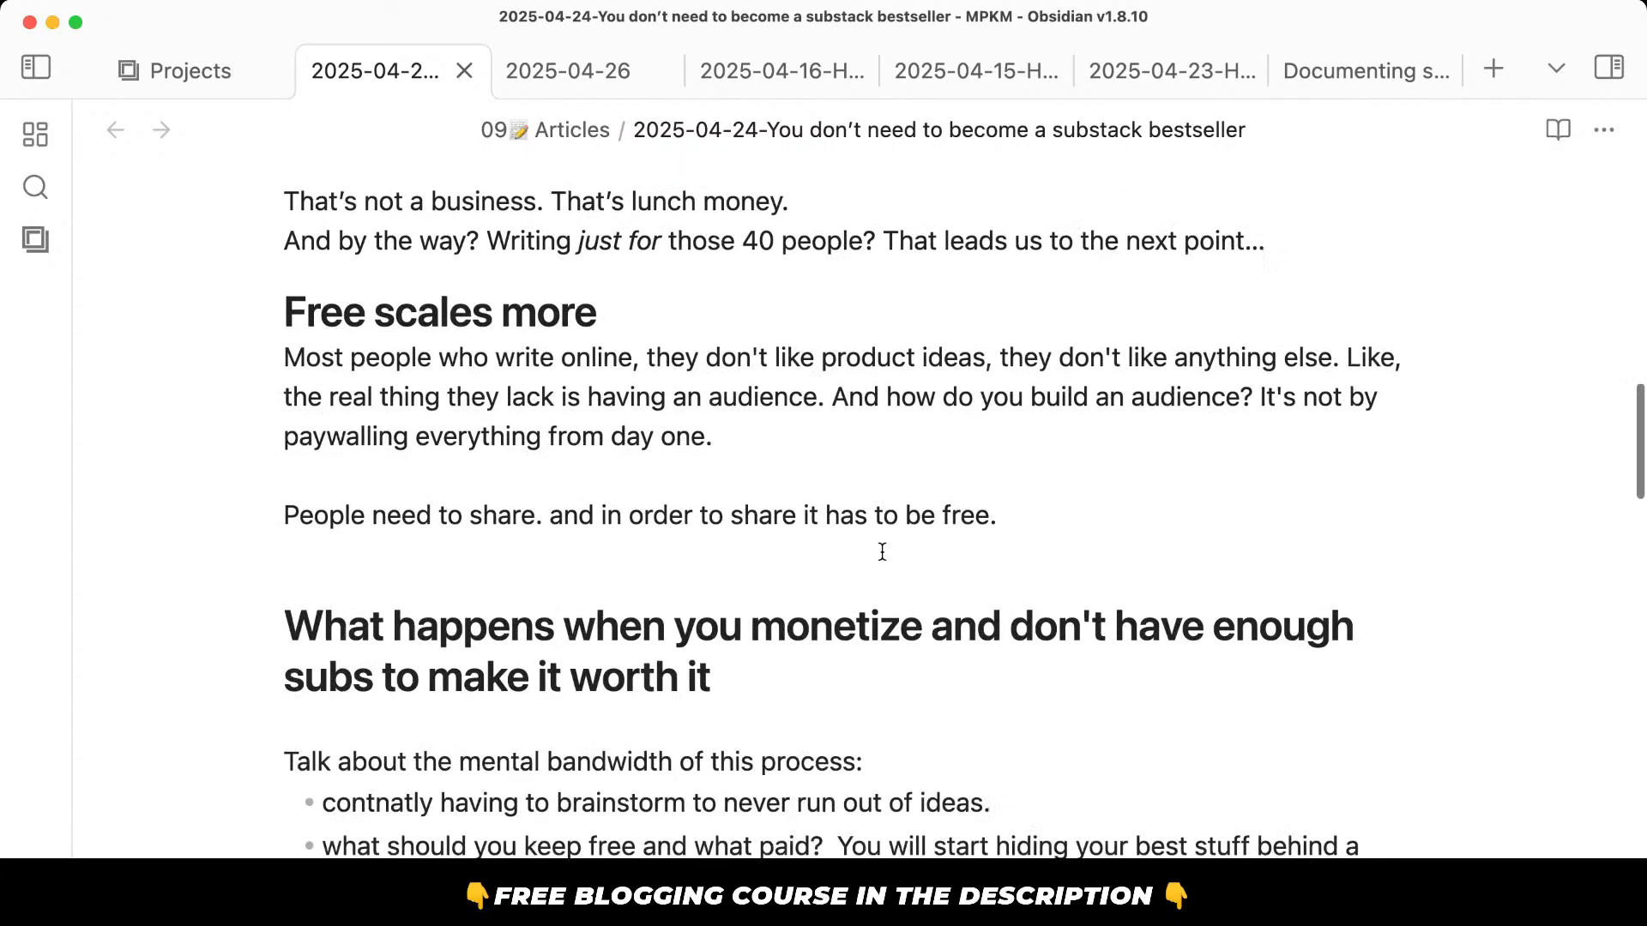
left_click_drag(1070, 514, 259, 331)
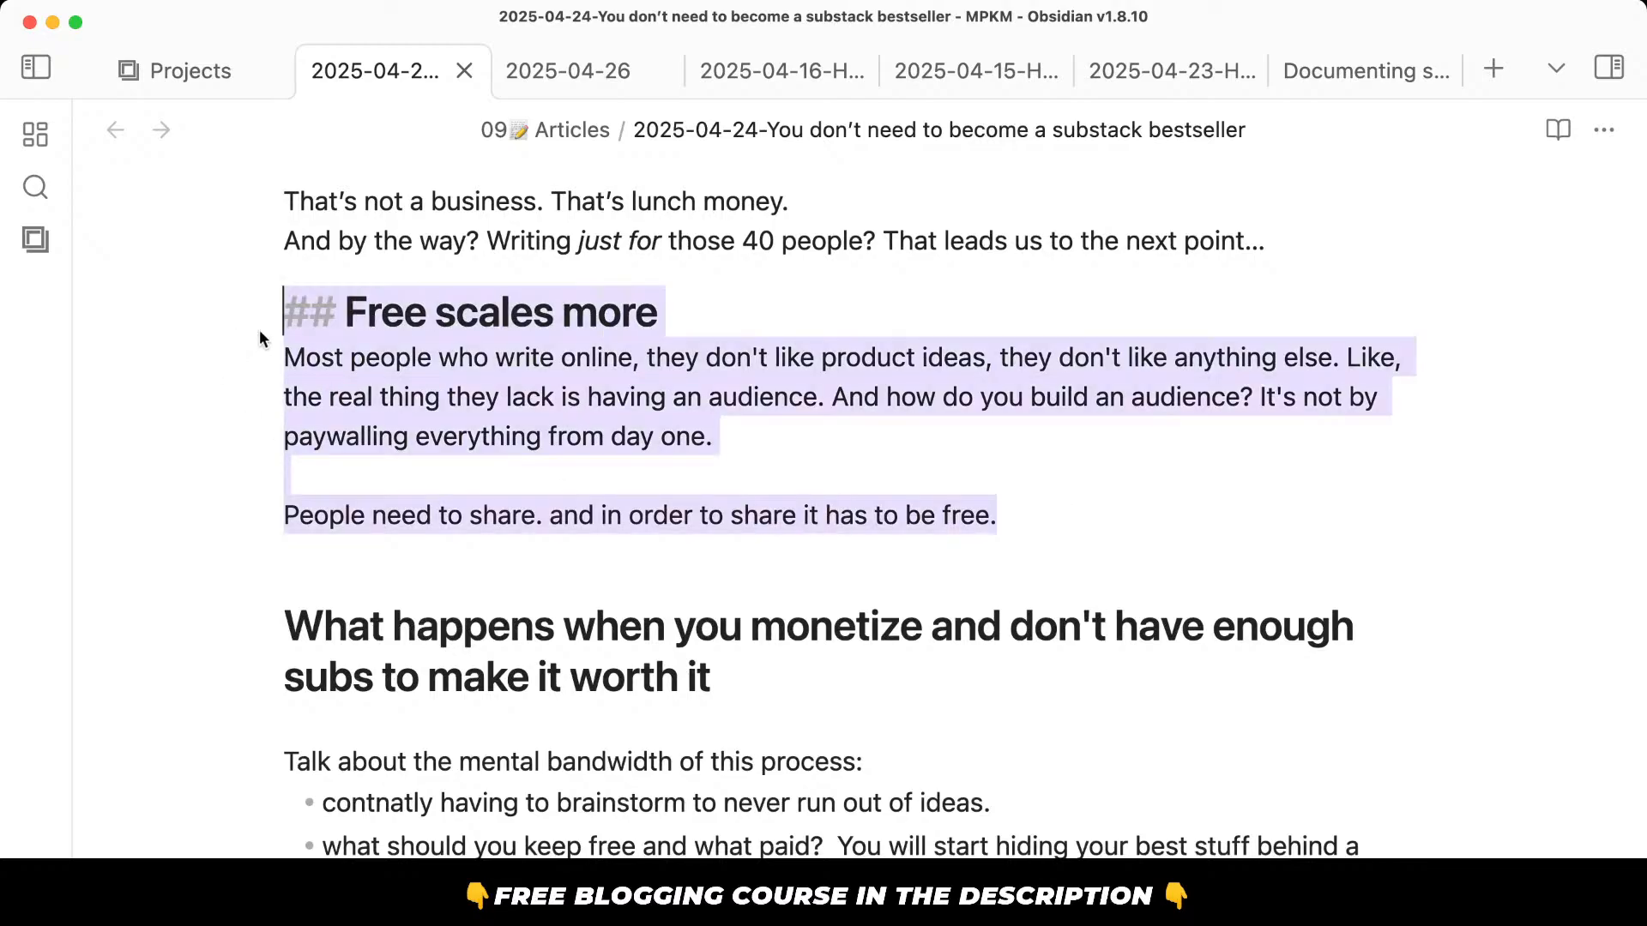
Paste the copied "Free scales more" notes at the article's end, below the content gig work line.
scroll(894, 634, "down", 20)
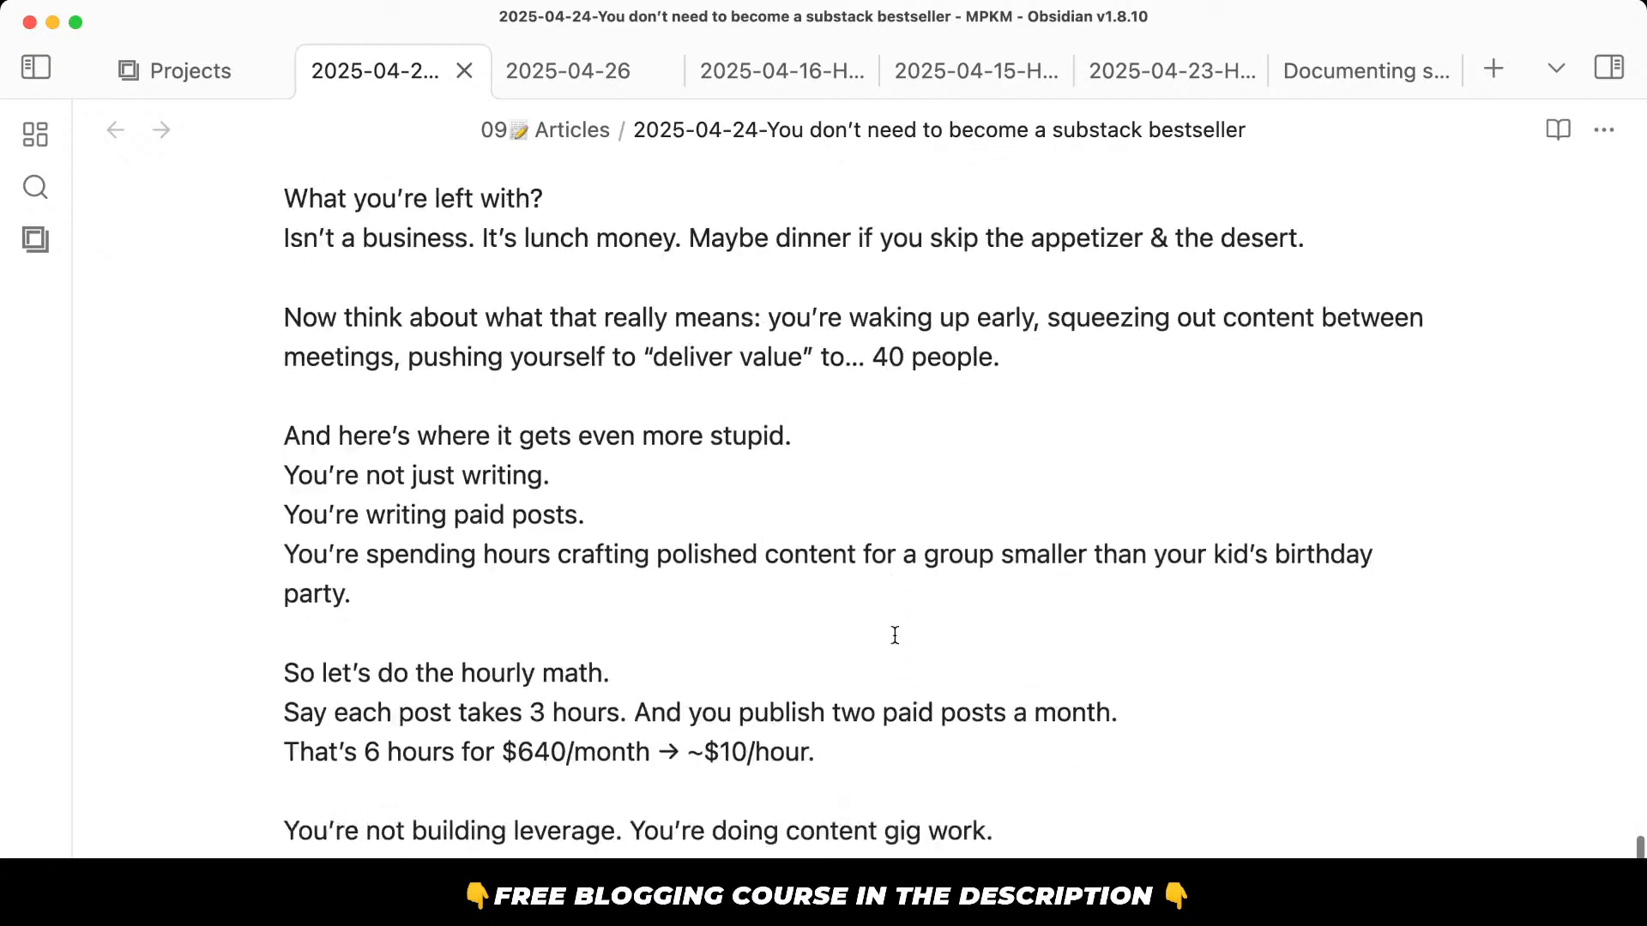
scroll(895, 635, "down", 4)
left_click(898, 688)
key("Return")
key("Return")
key("super+v")
Rename the pasted "Free scales more" heading to "You're destroying your reach" and add a blank line below it.
left_click(665, 659)
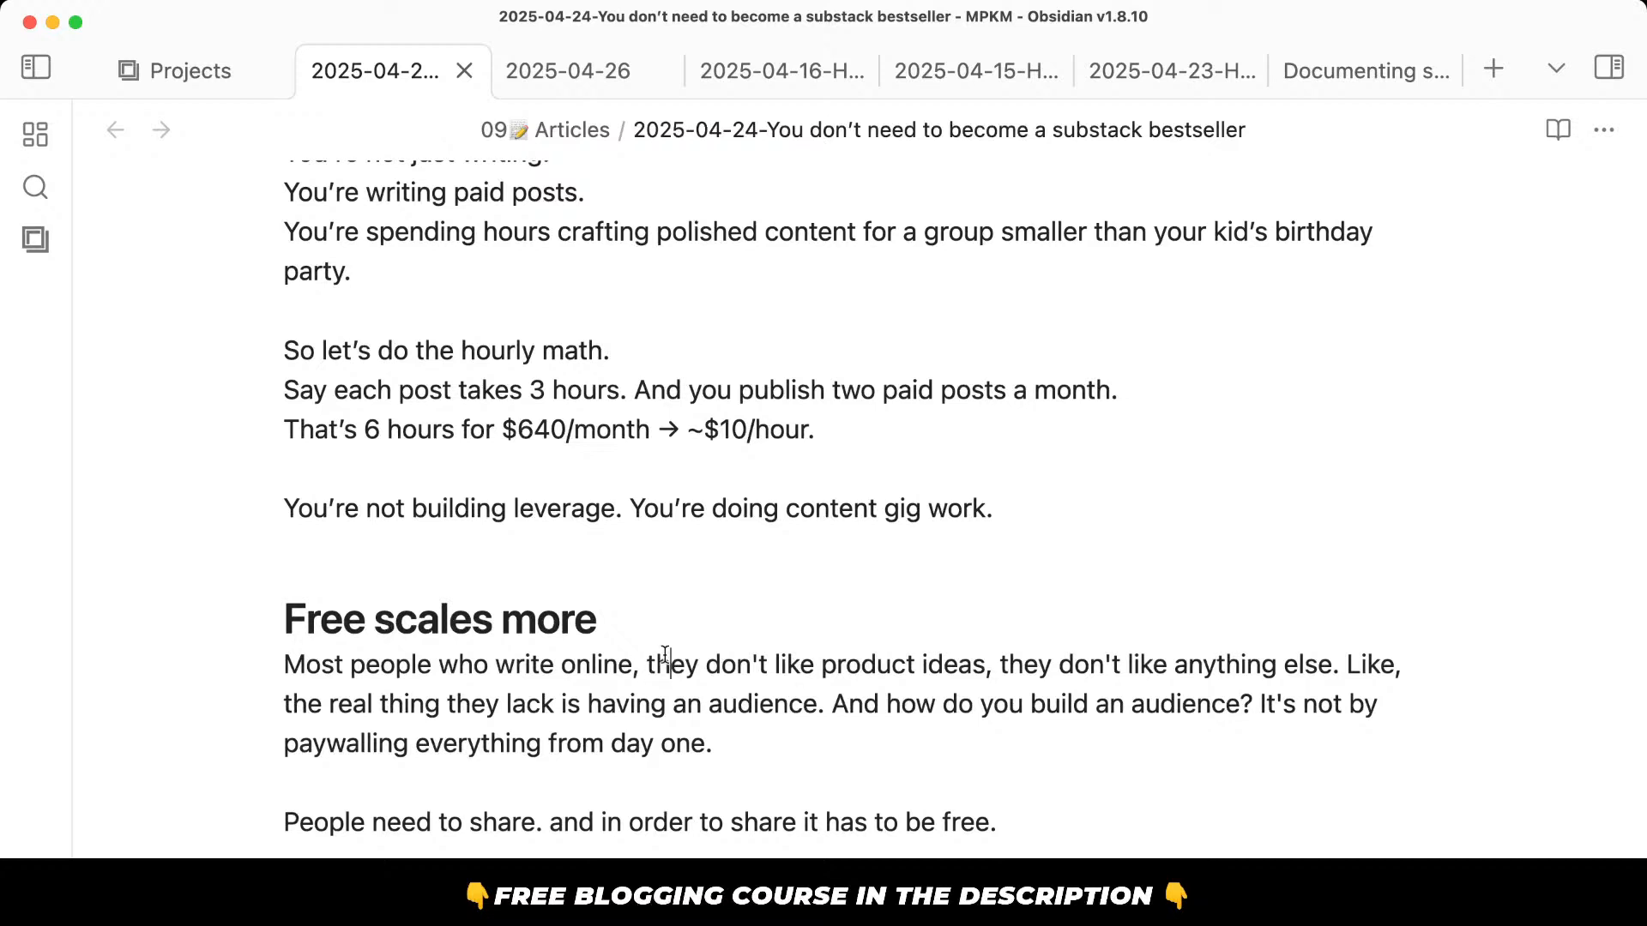
left_click_drag(671, 614, 344, 606)
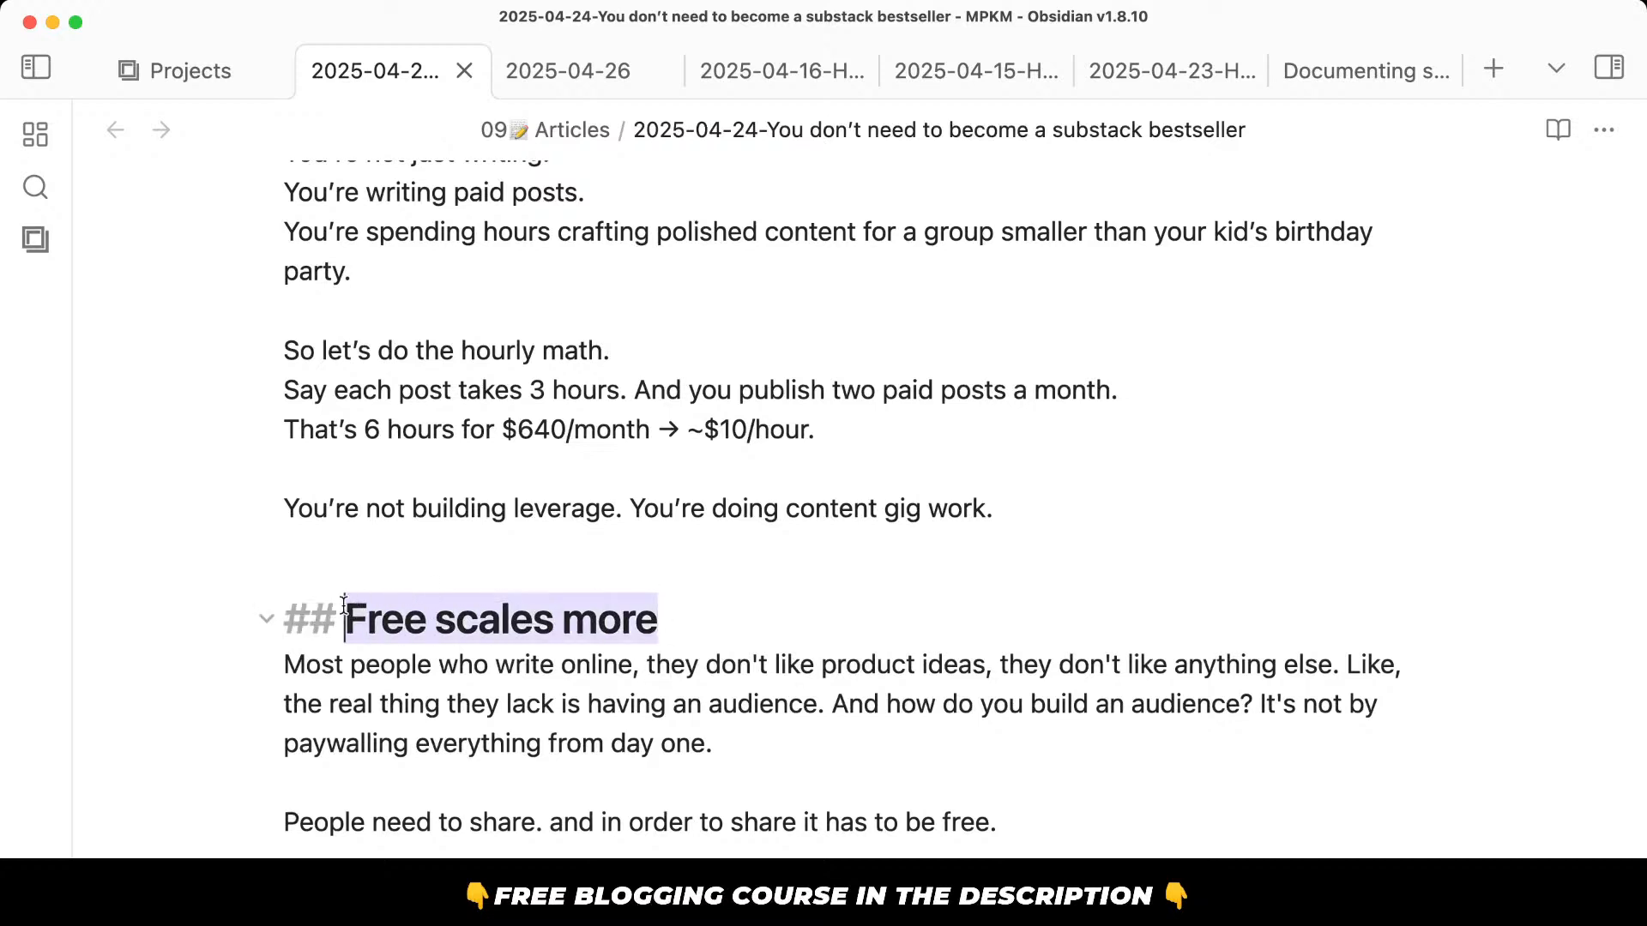
type("You're destroying")
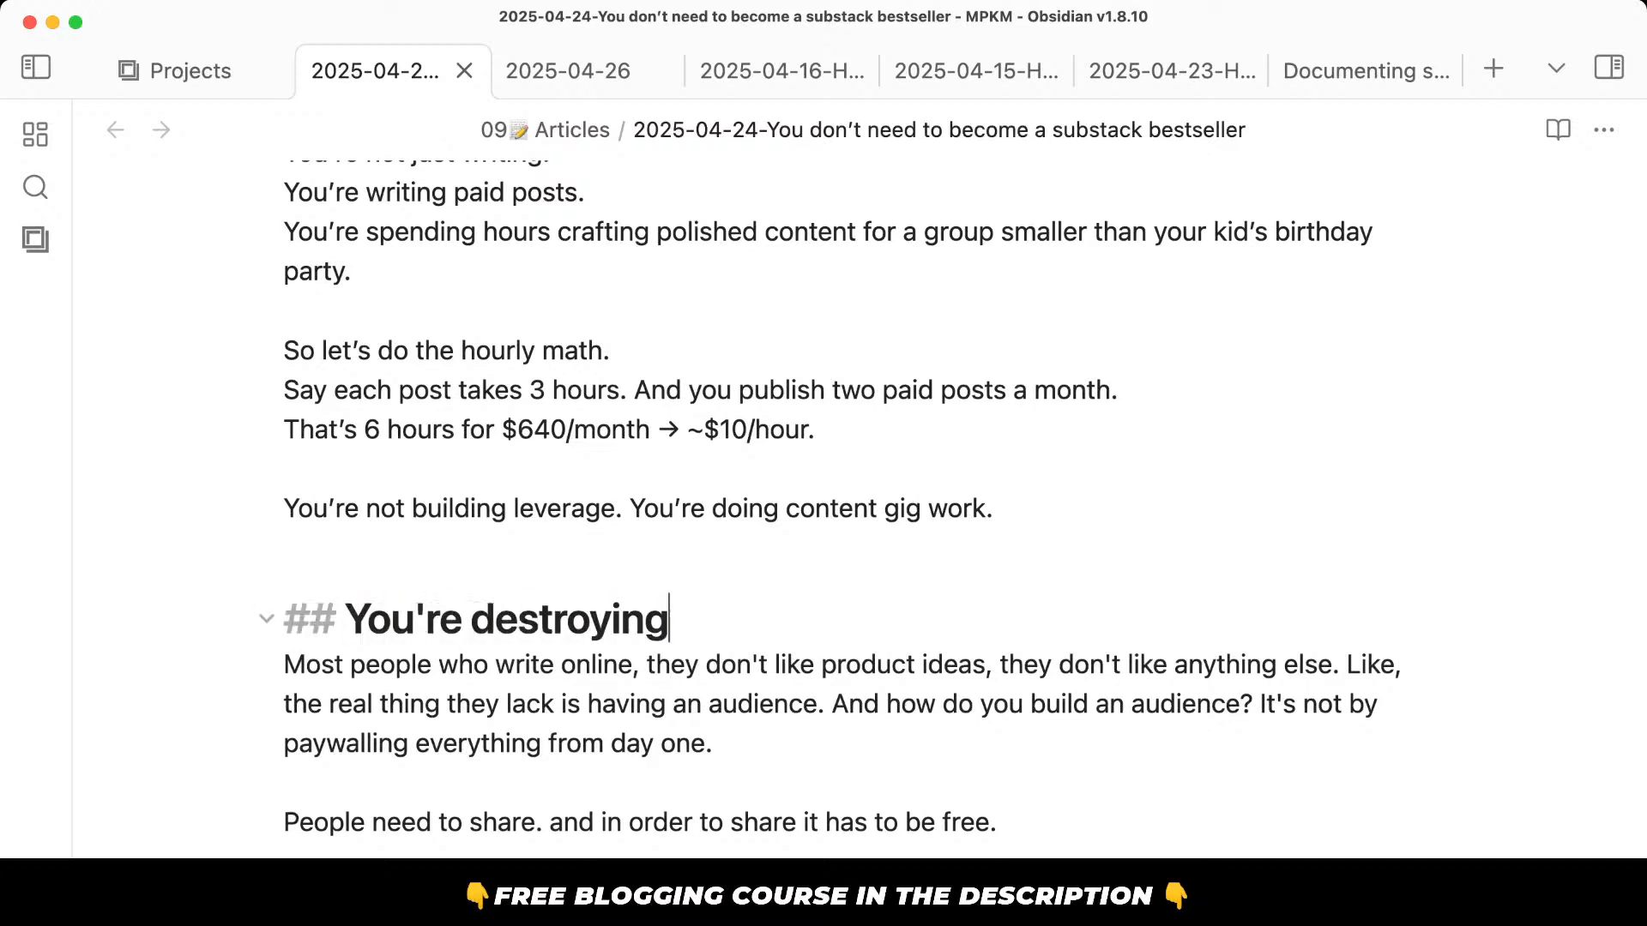
type(" your reach")
key("Return")
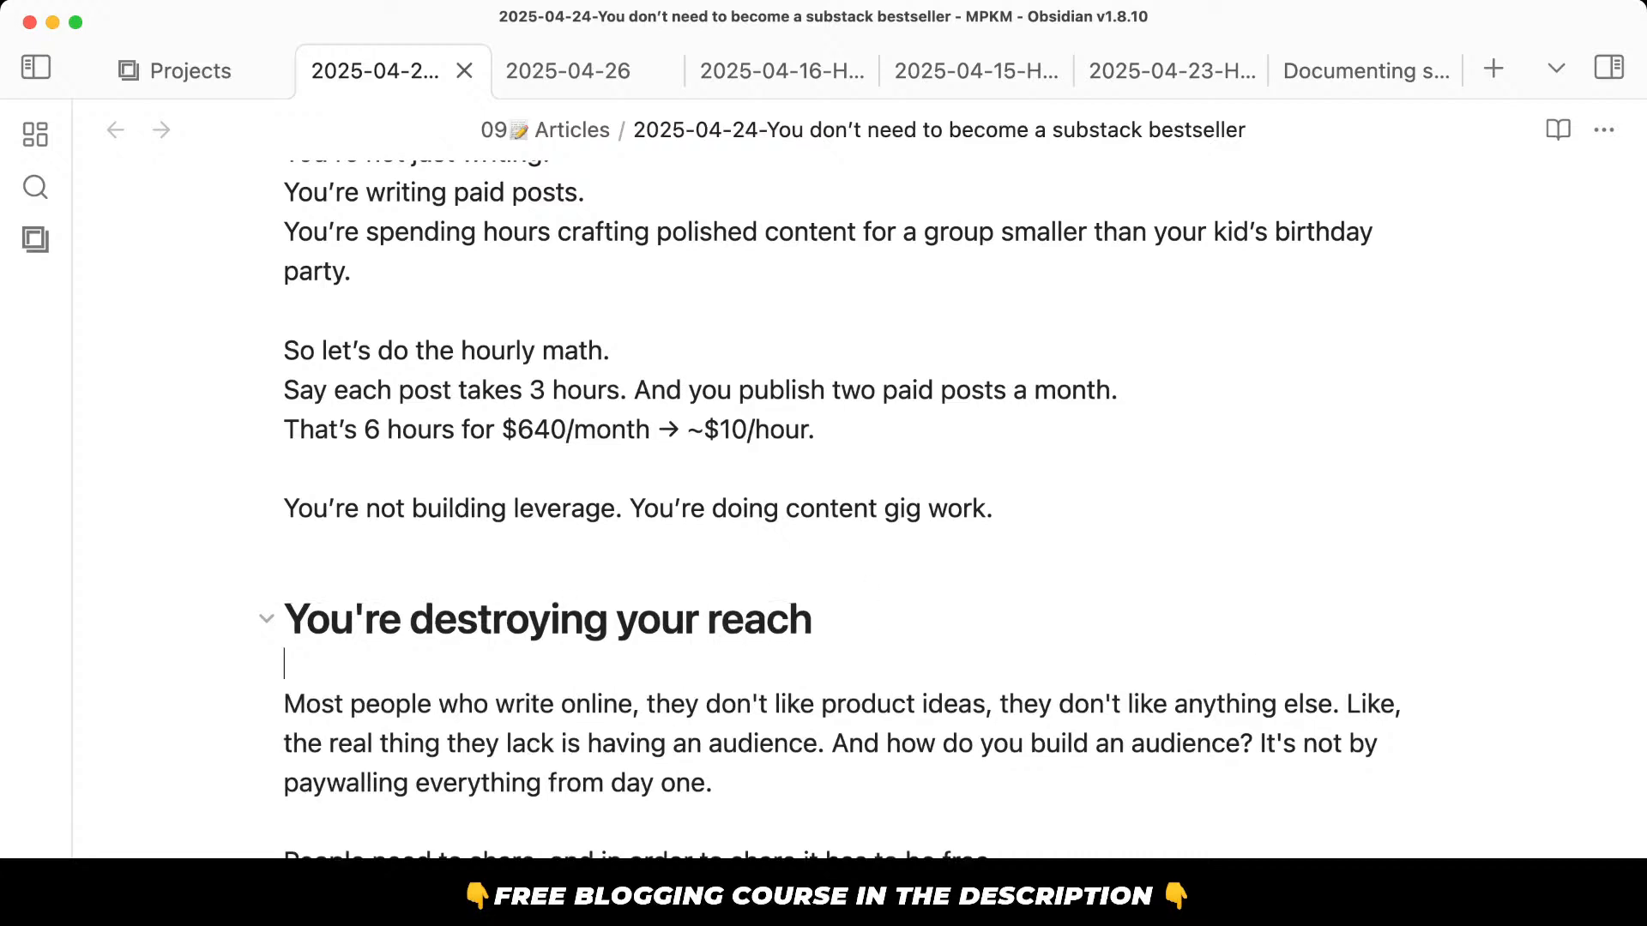
Remove the word "they" after "Most people who write online," in the new section's first sentence.
left_click_drag(671, 705, 689, 703)
left_click(704, 705)
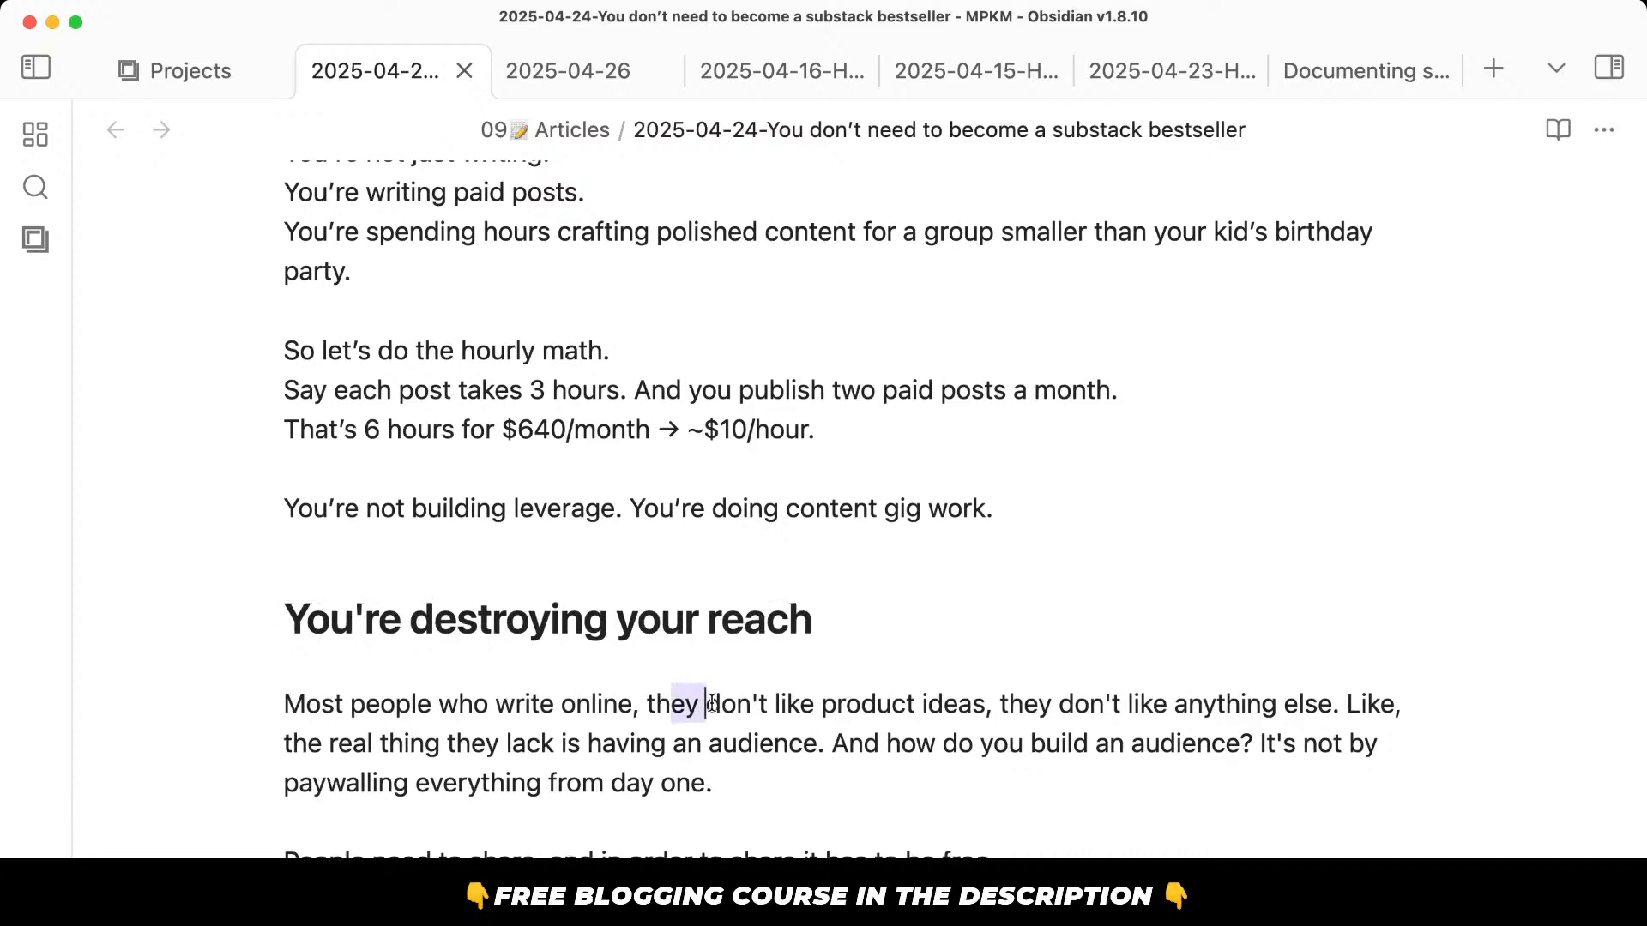
key("BackSpace")
key("BackSpace")
key("BackSpace")
key("BackSpace")
key("BackSpace")
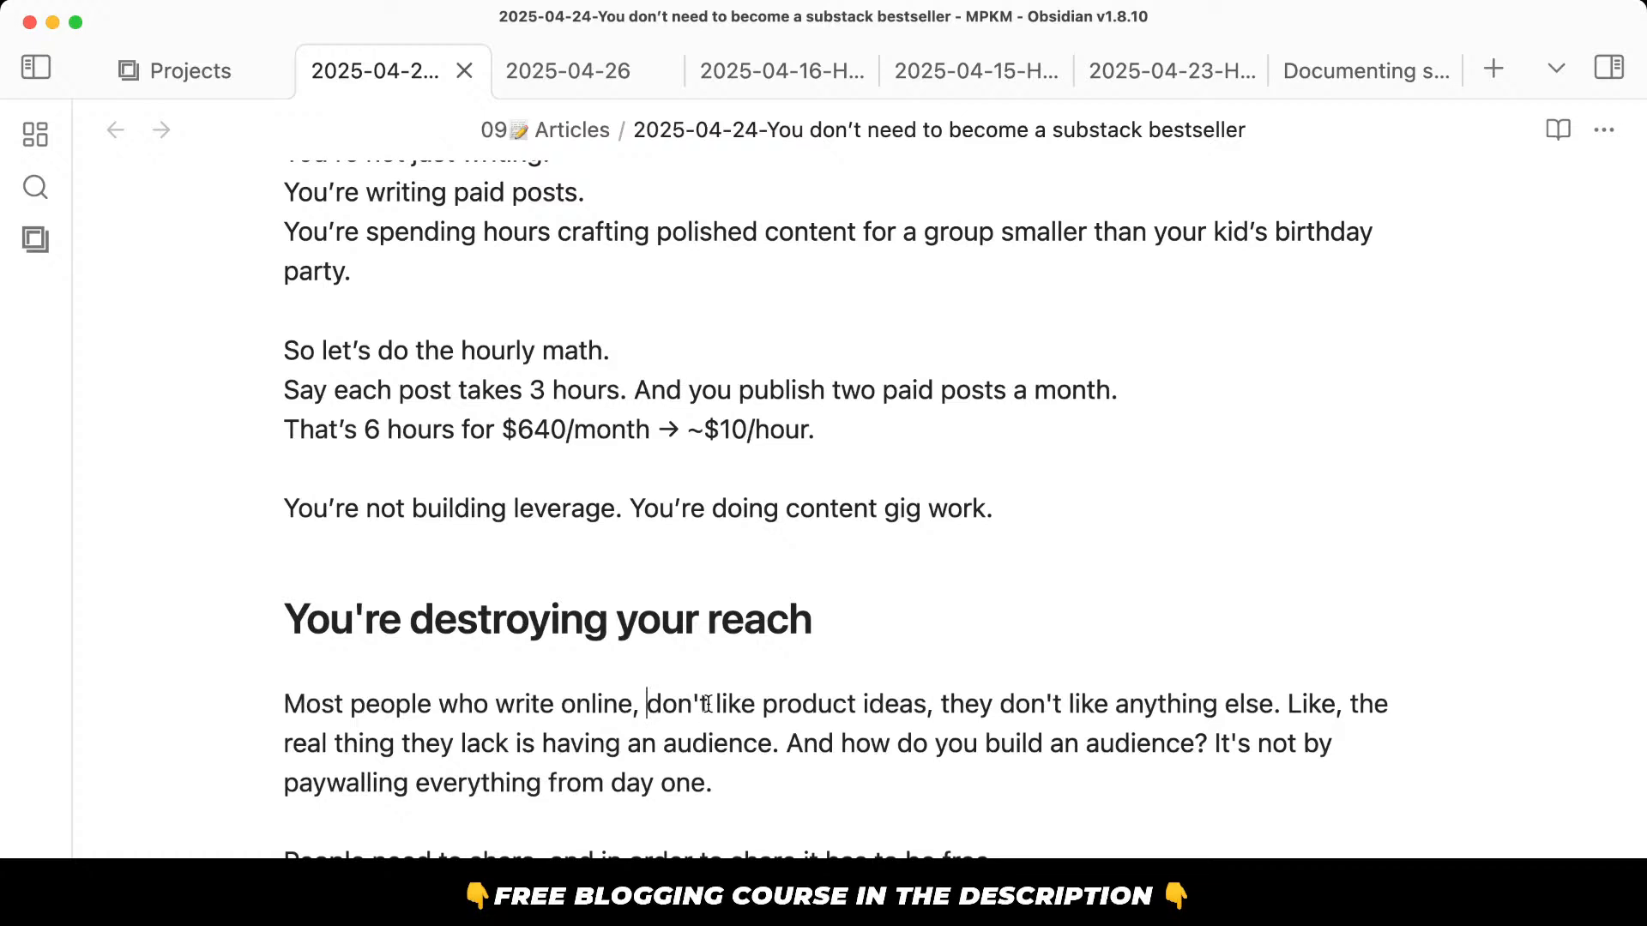
Replace "like product ideas," in the section's first sentence with "have a product idea problem.".
left_click_drag(708, 705, 942, 703)
key("BackSpace")
type("have a produc")
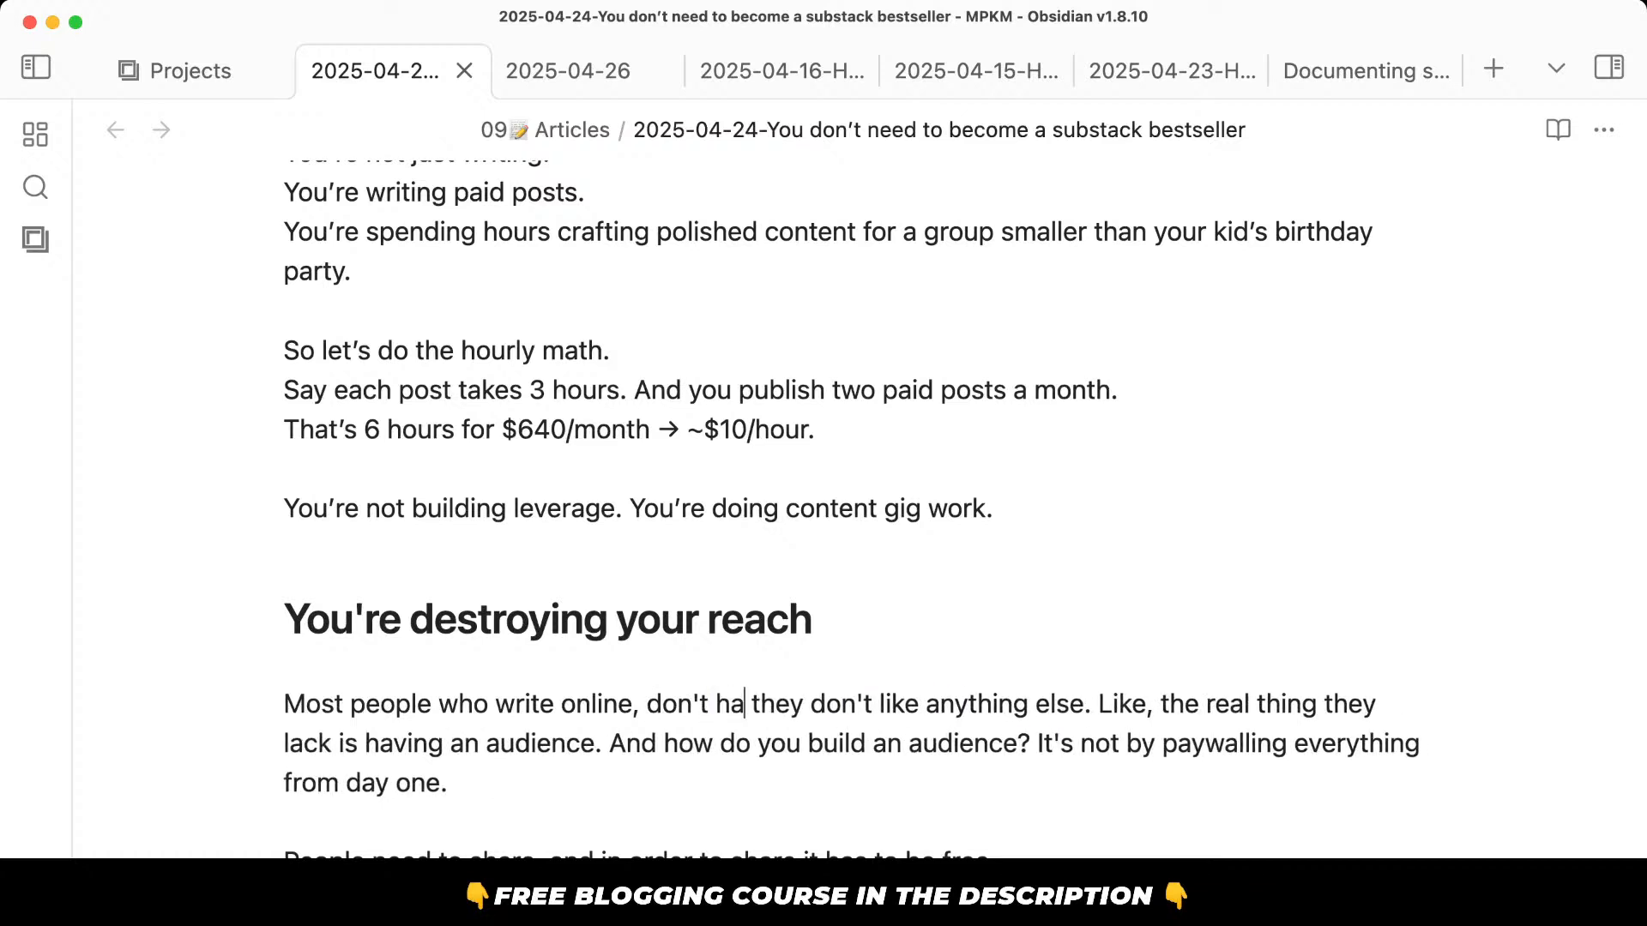
type("t idea problem.")
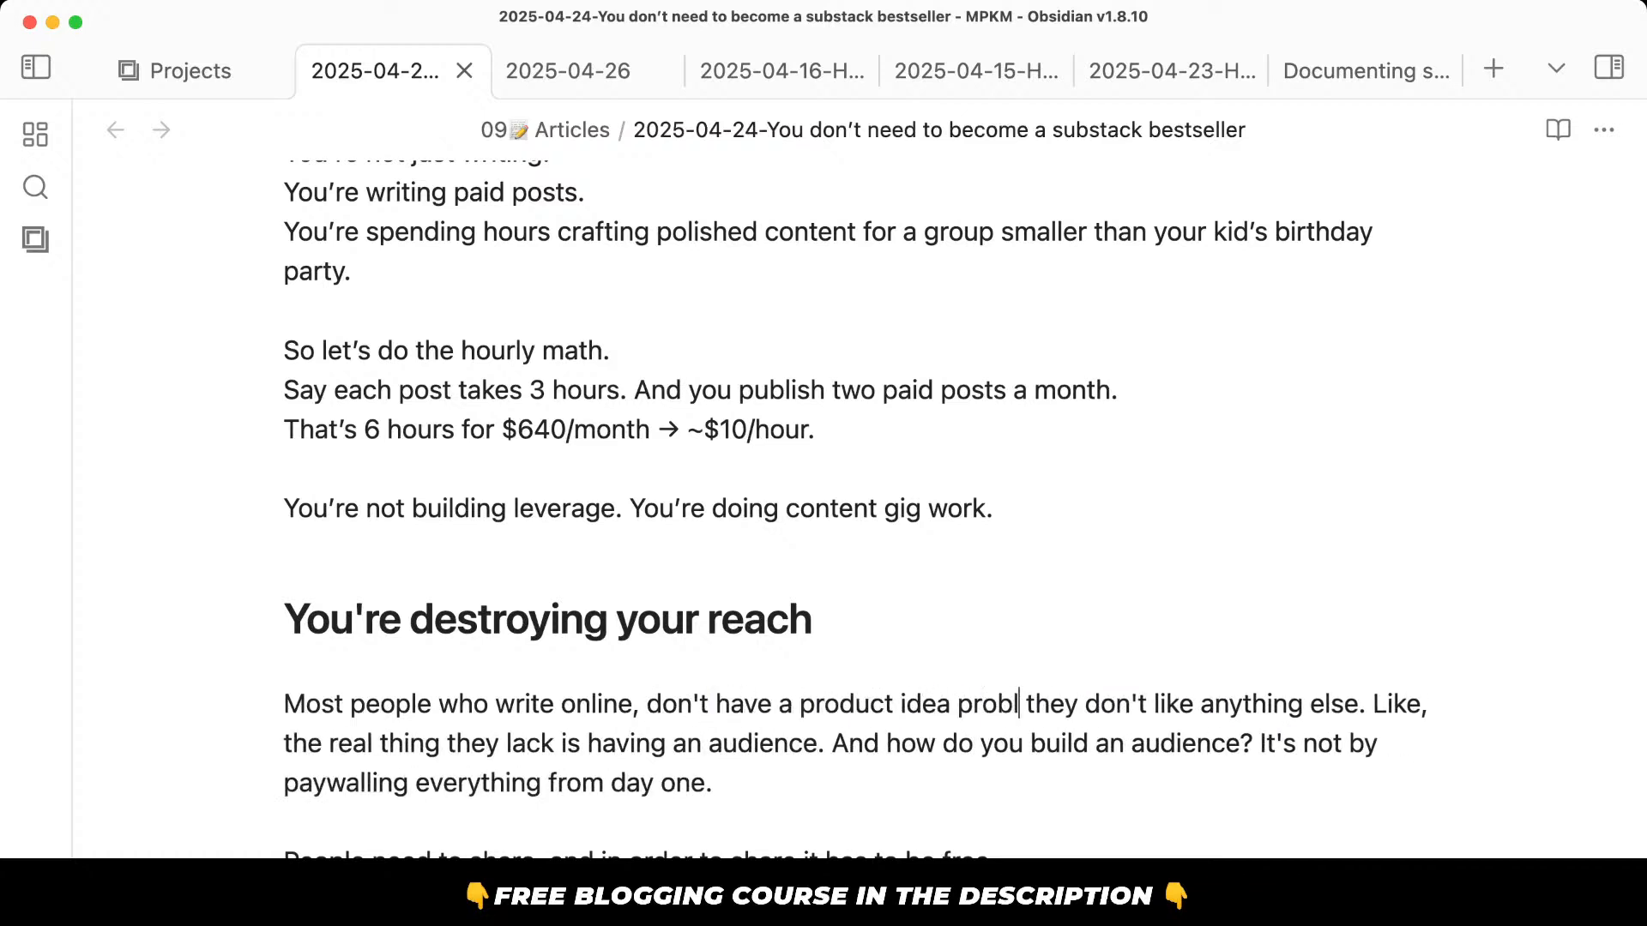
Start a new paragraph after the first sentence with "They have an audience problem.".
key("Return")
key("Return")
type("They have an audie")
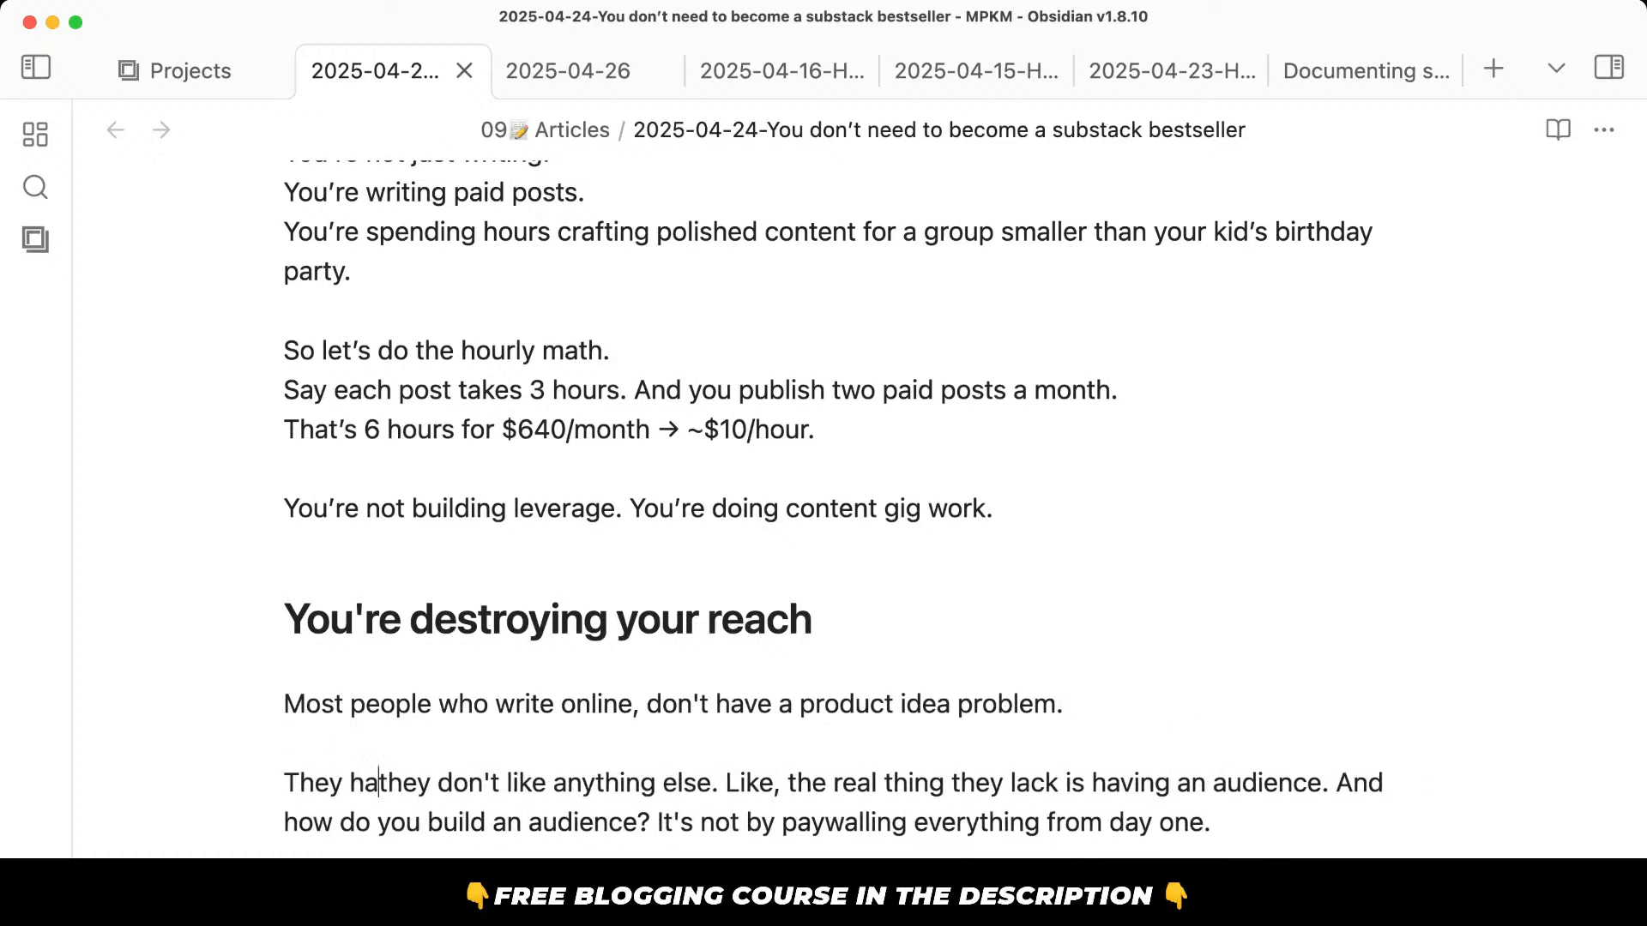
type("nce problem.")
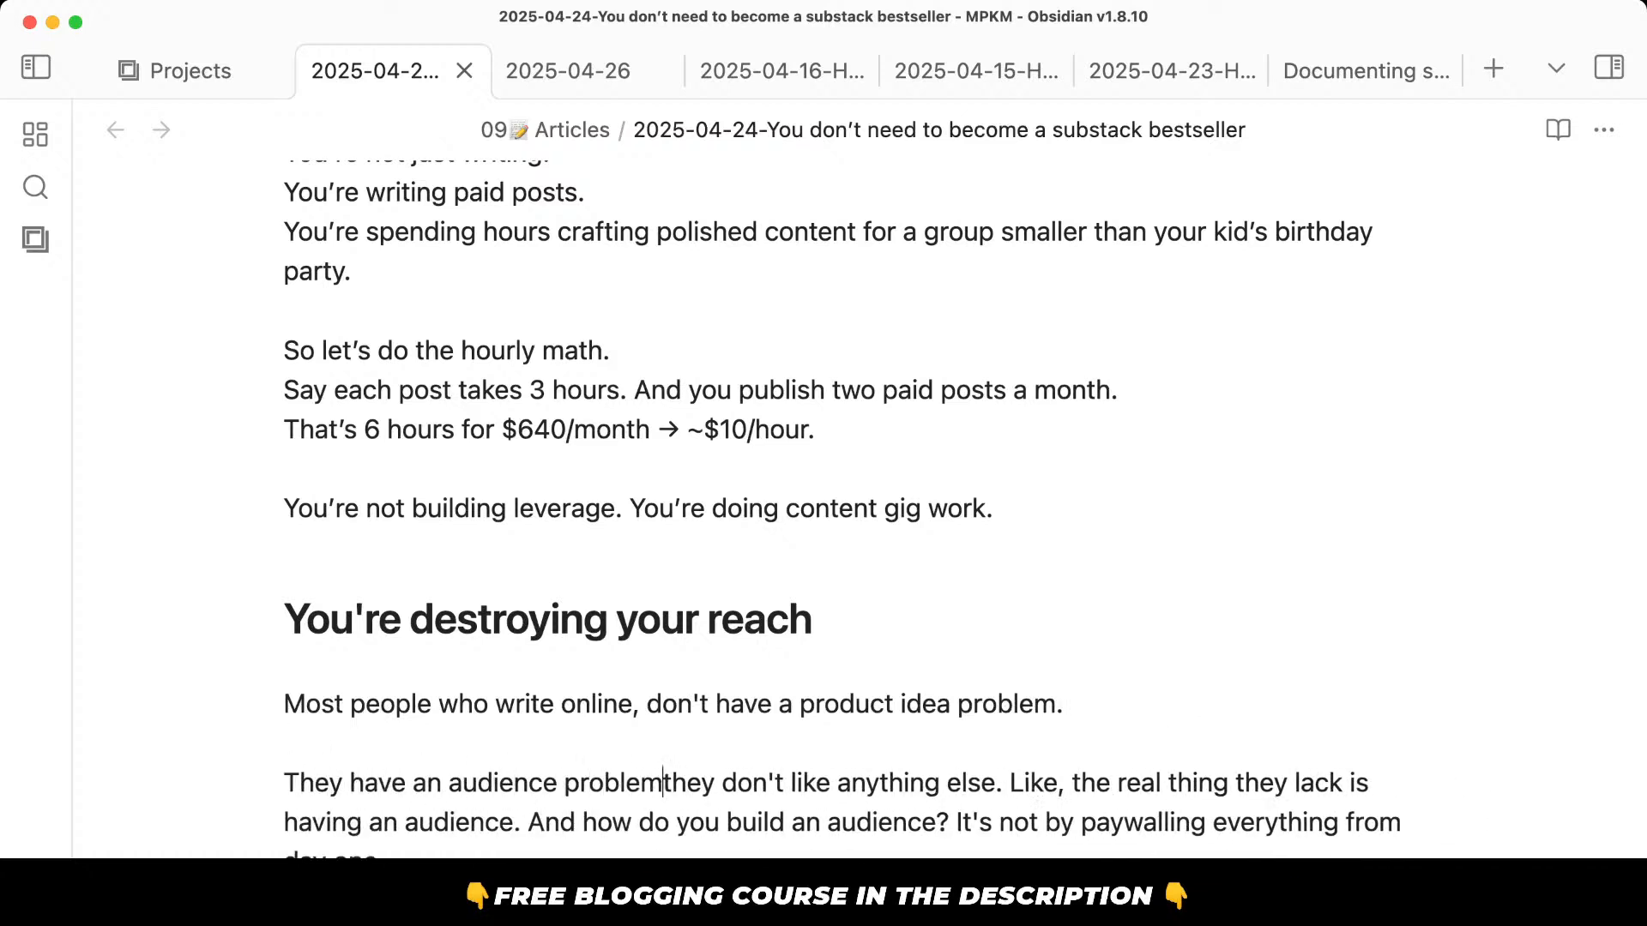
Replace "a product idea" in the section's first sentence with "monetization ideas".
double_click(866, 699)
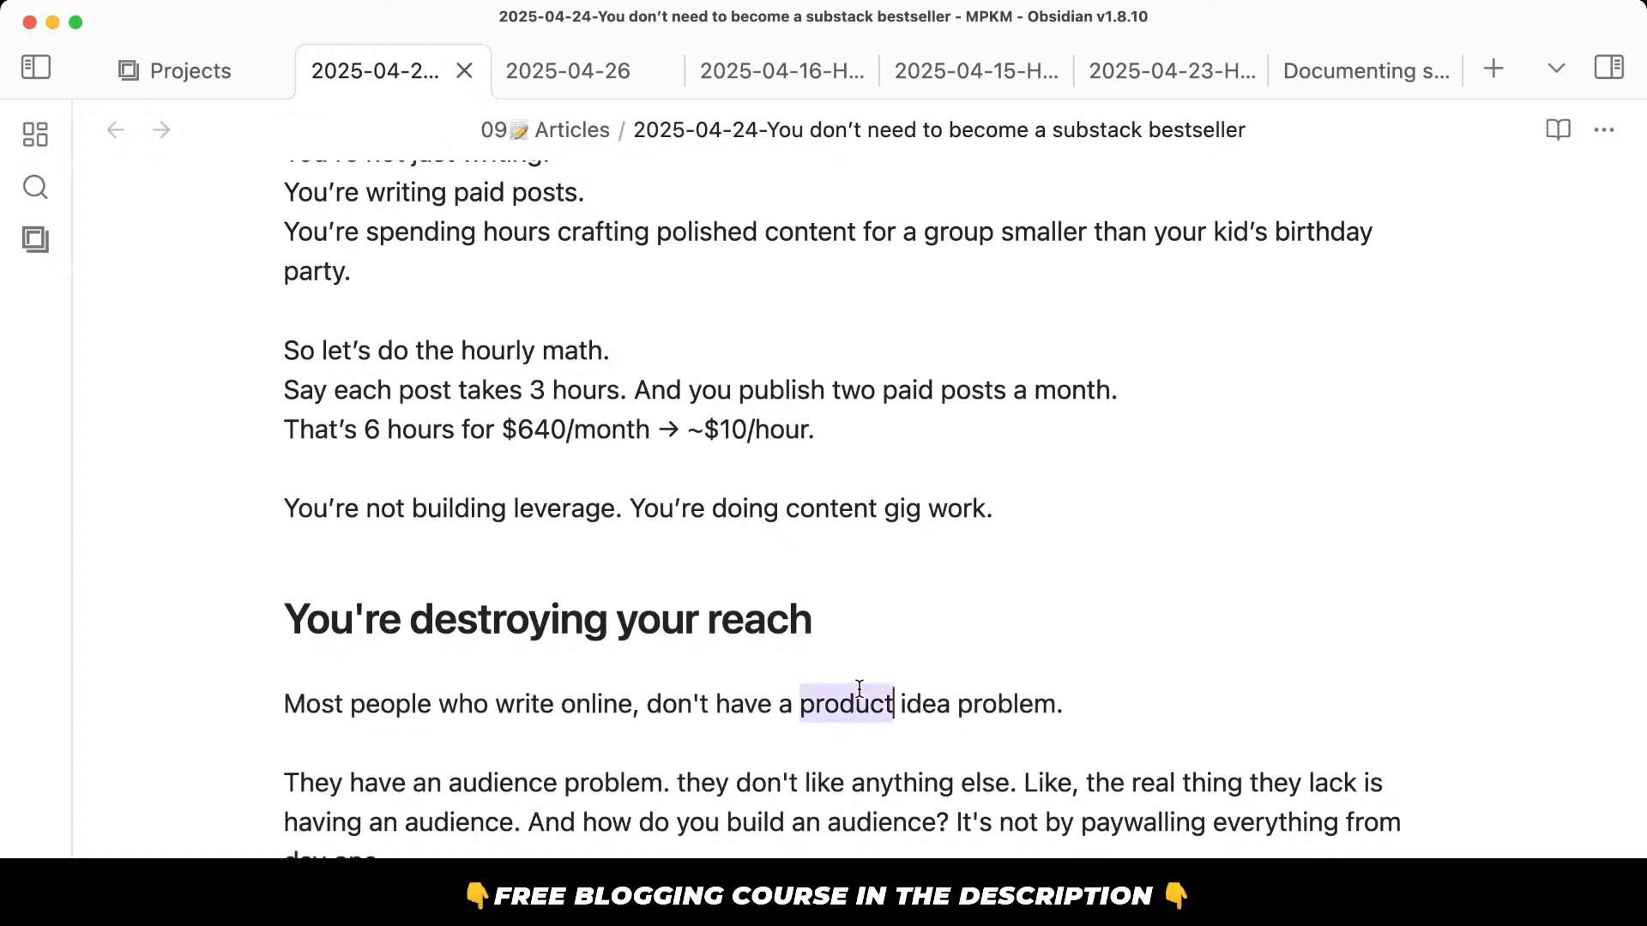
type("moneti")
key("BackSpace")
key("BackSpace")
key("BackSpace")
key("BackSpace")
key("BackSpace")
key("BackSpace")
key("BackSpace")
key("BackSpace")
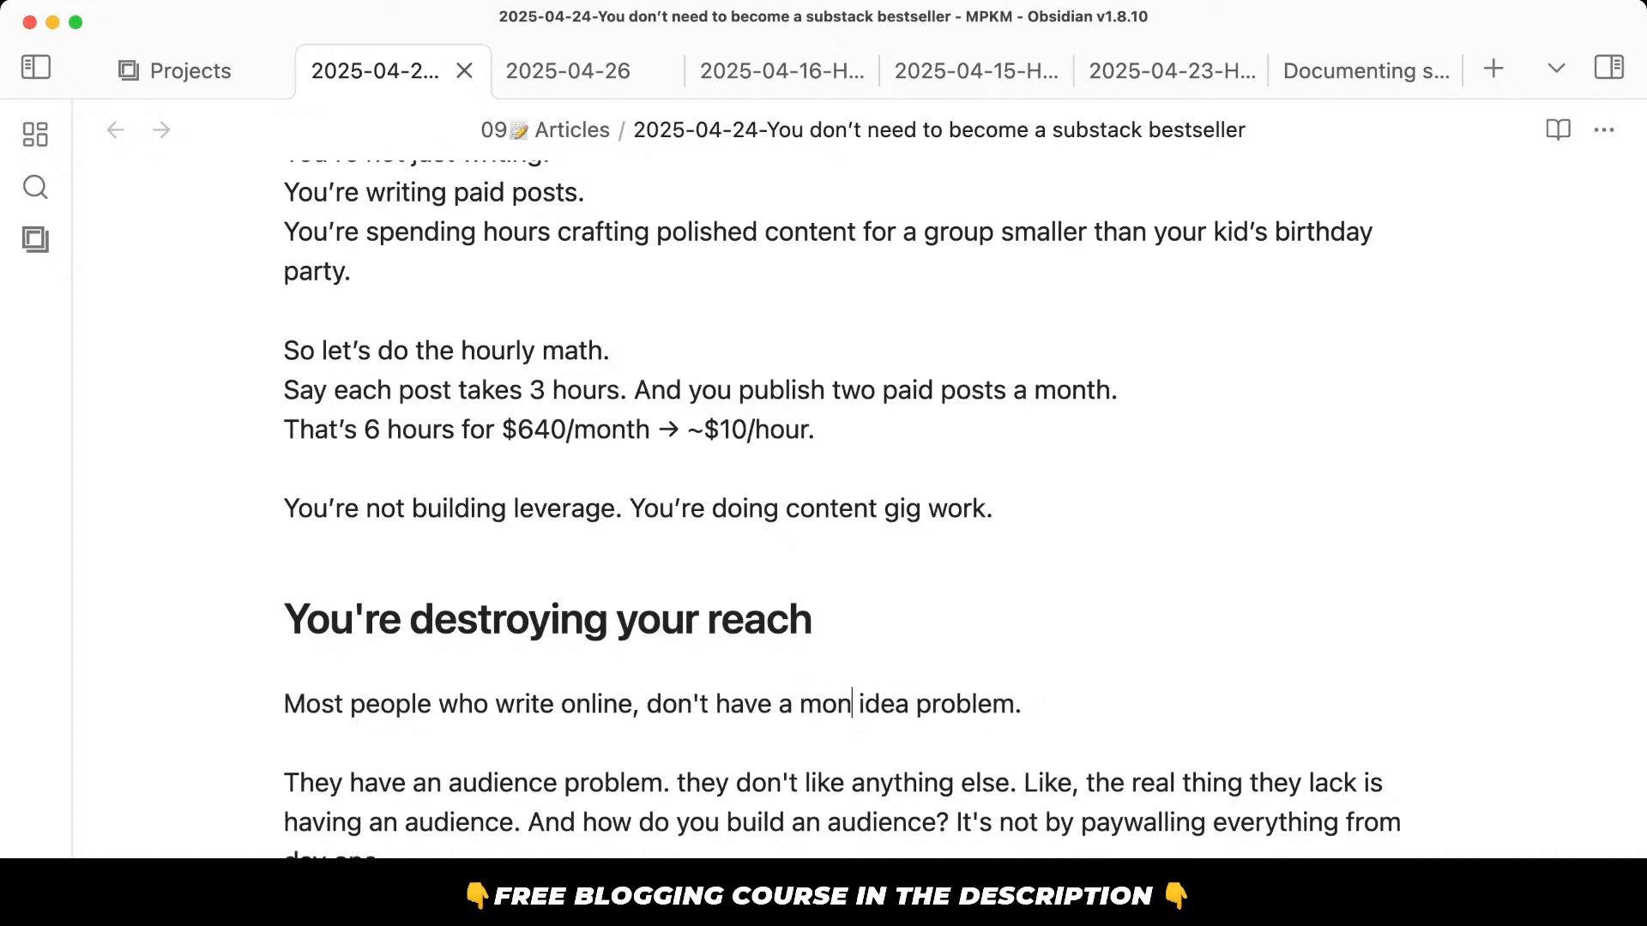
type("monetization idea")
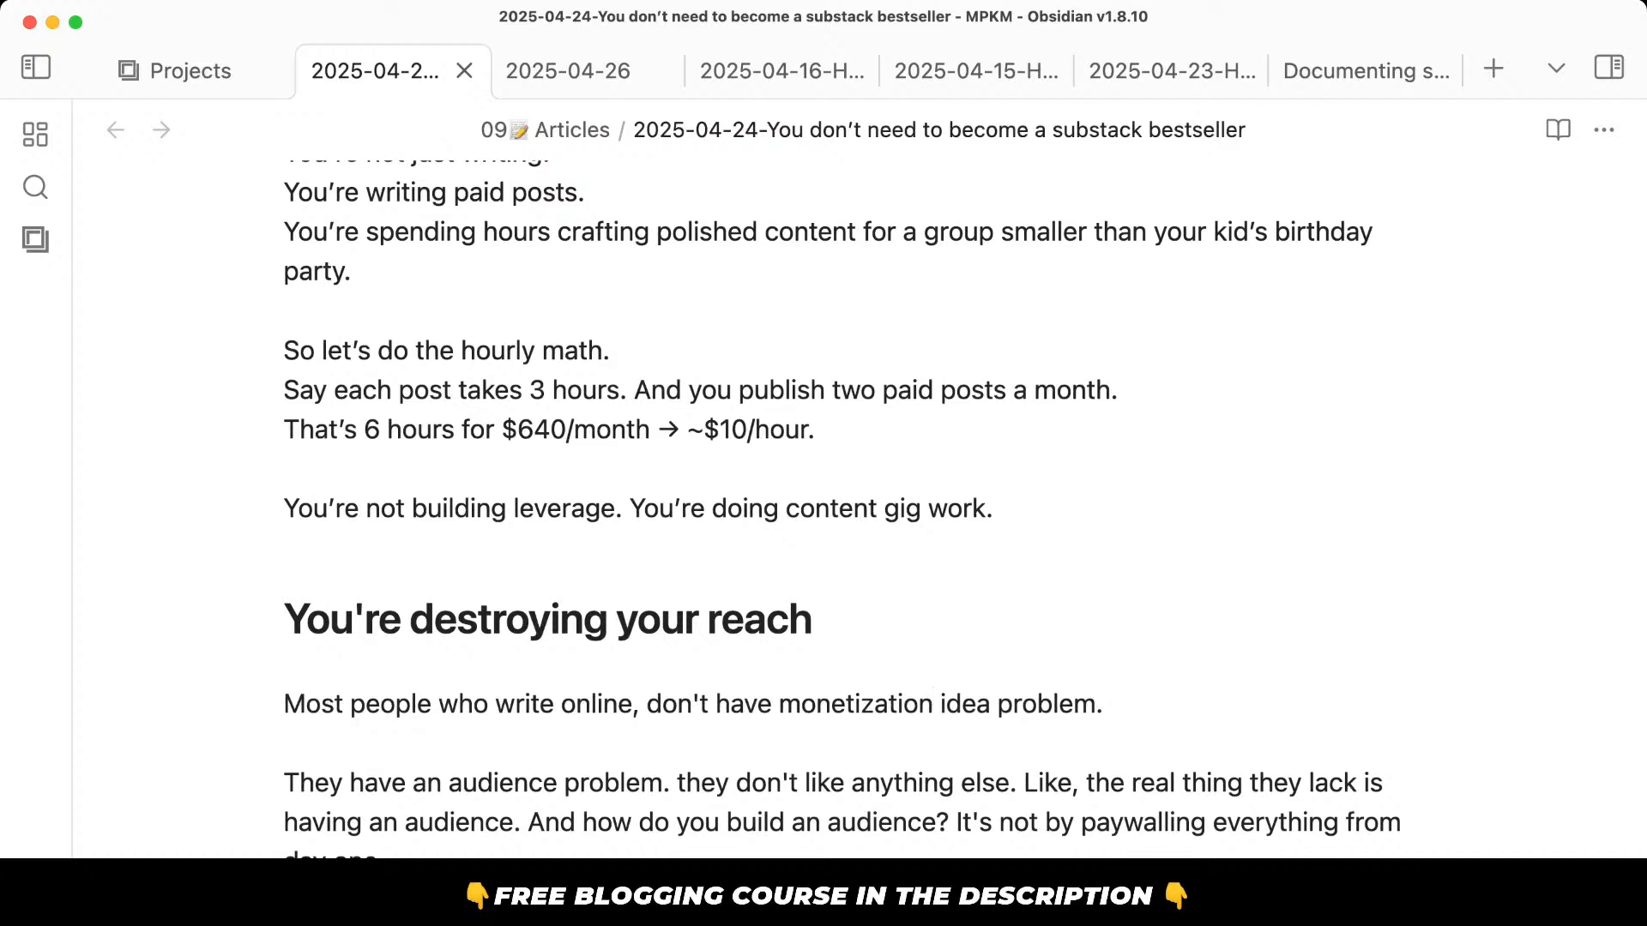
type("s")
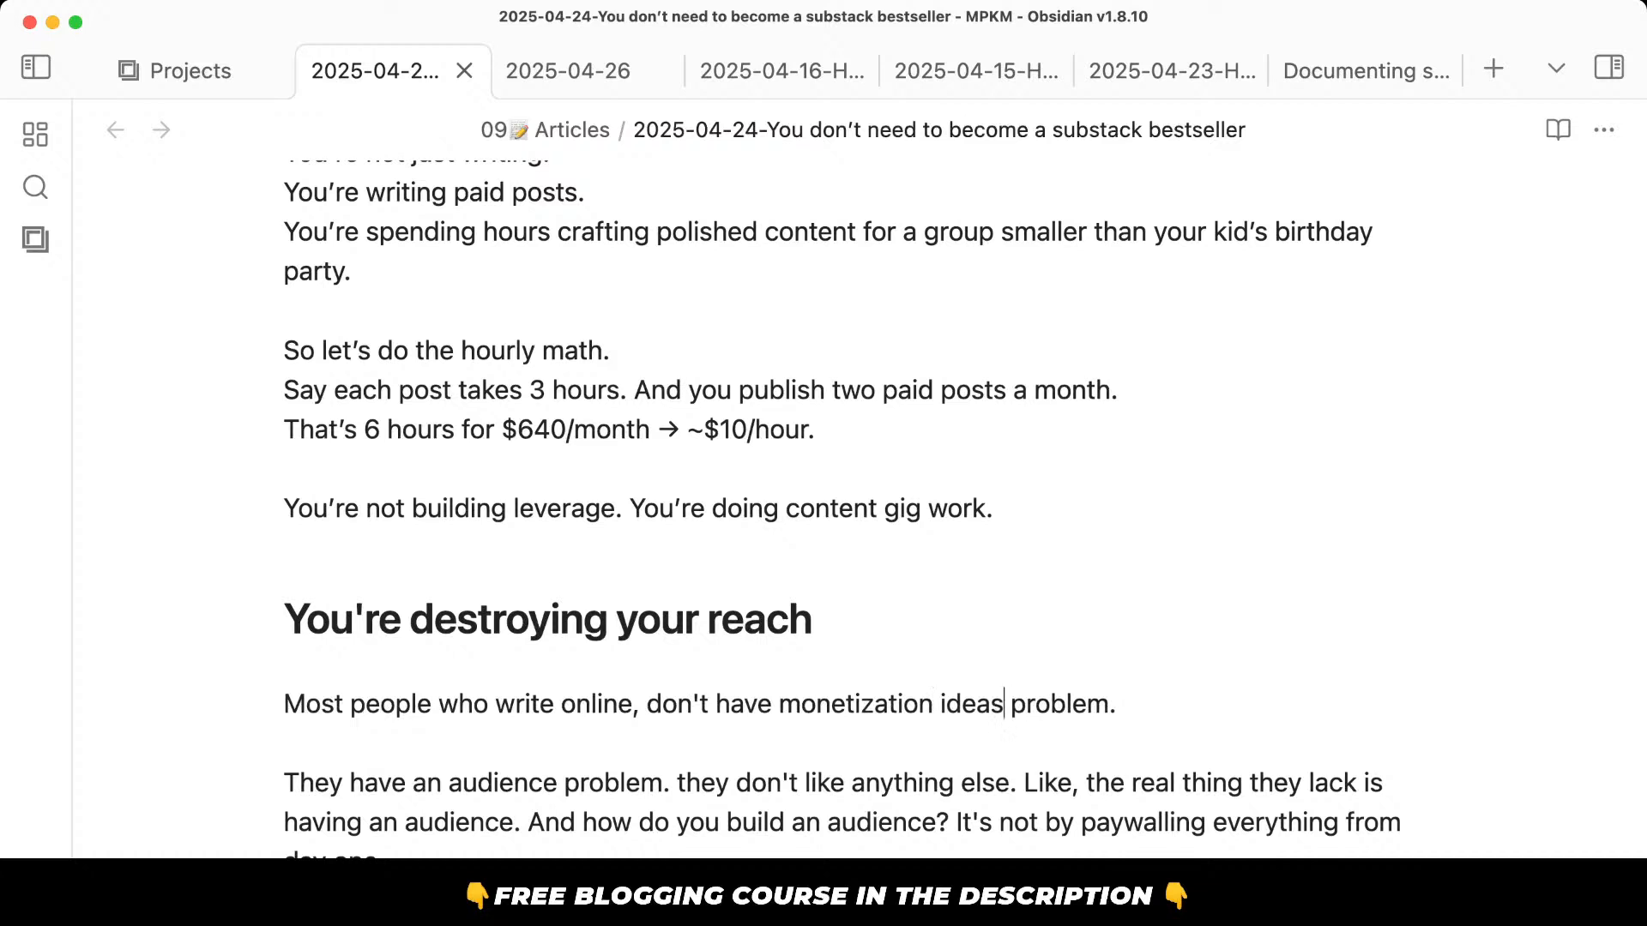
Dictate a new paragraph below the first sentence: "You probably already have ideas about books, coaches, or coaching offers you could launch.".
left_click(723, 757)
key("Return")
key("alt+space")
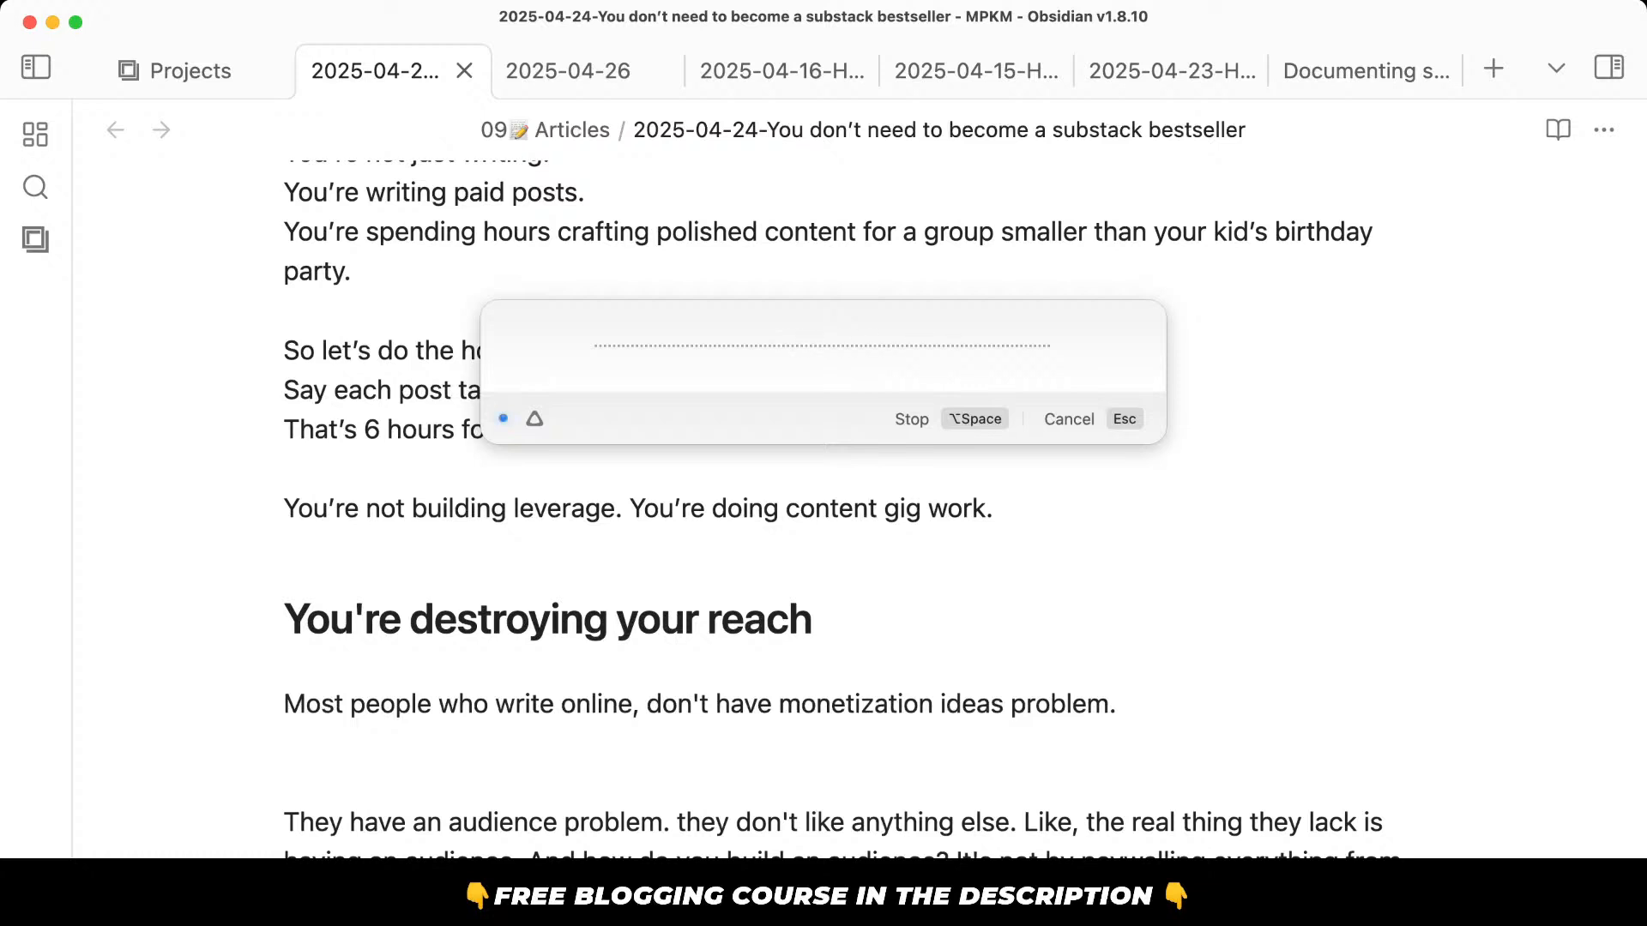
key("alt+space")
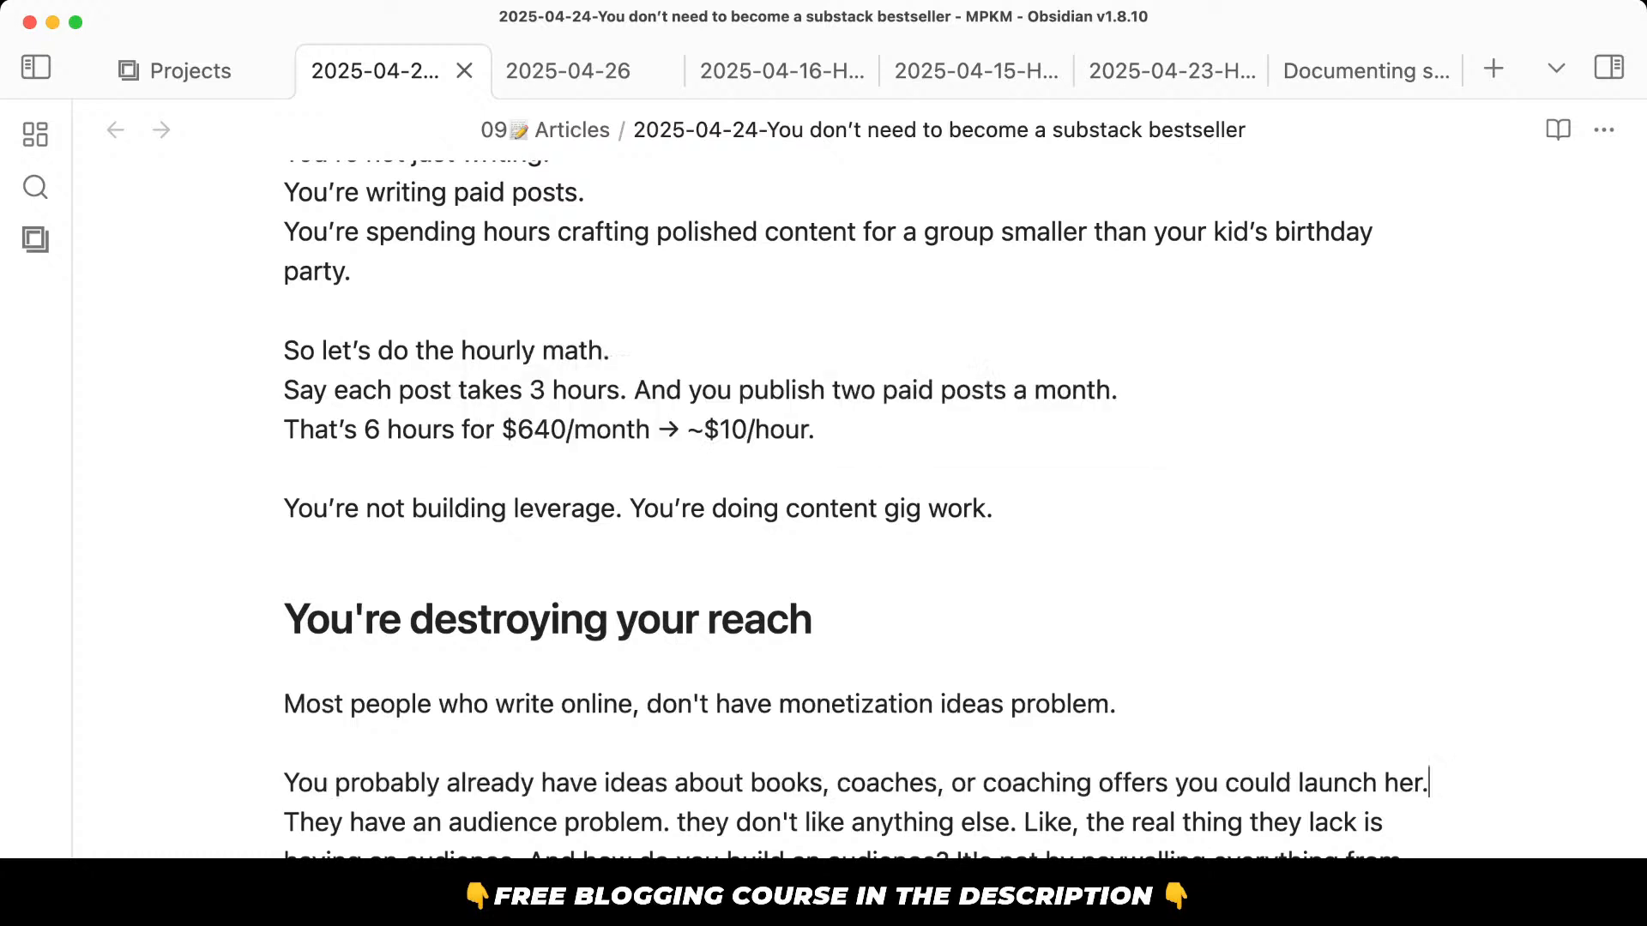
key("BackSpace")
key("BackSpace")
key("BackSpace")
key("BackSpace")
type("j")
key("BackSpace")
type("h.")
Dictate the next paragraph and correct it to read "The problem is that you have NO audience.".
key("Return")
key("Return")
key("alt+space")
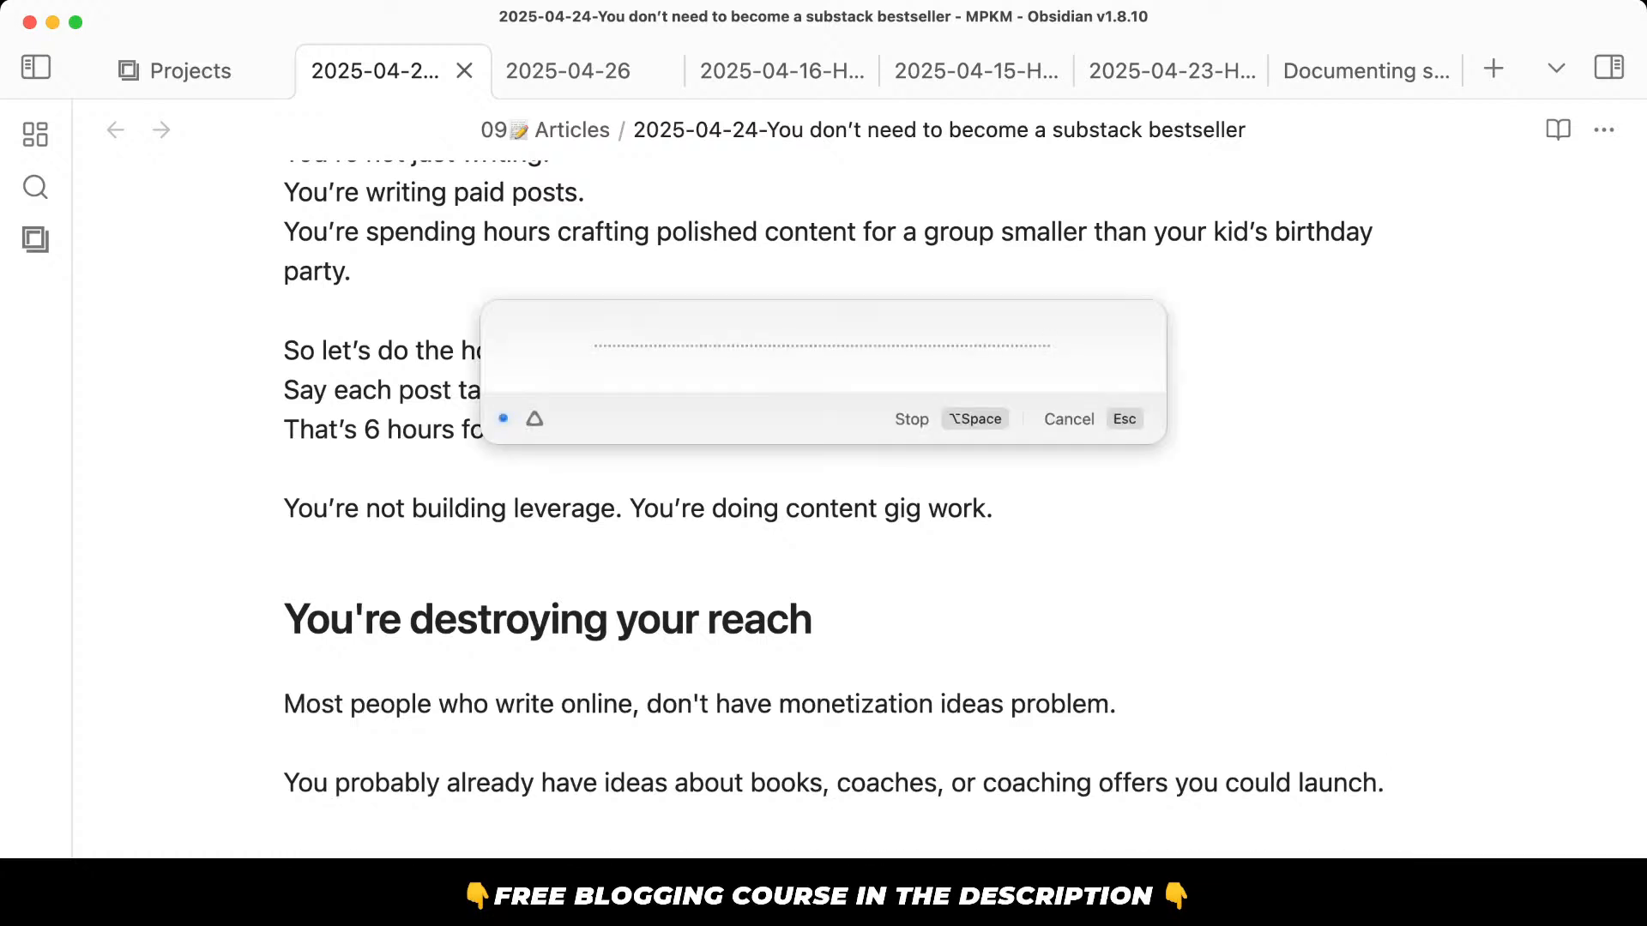
key("alt+space")
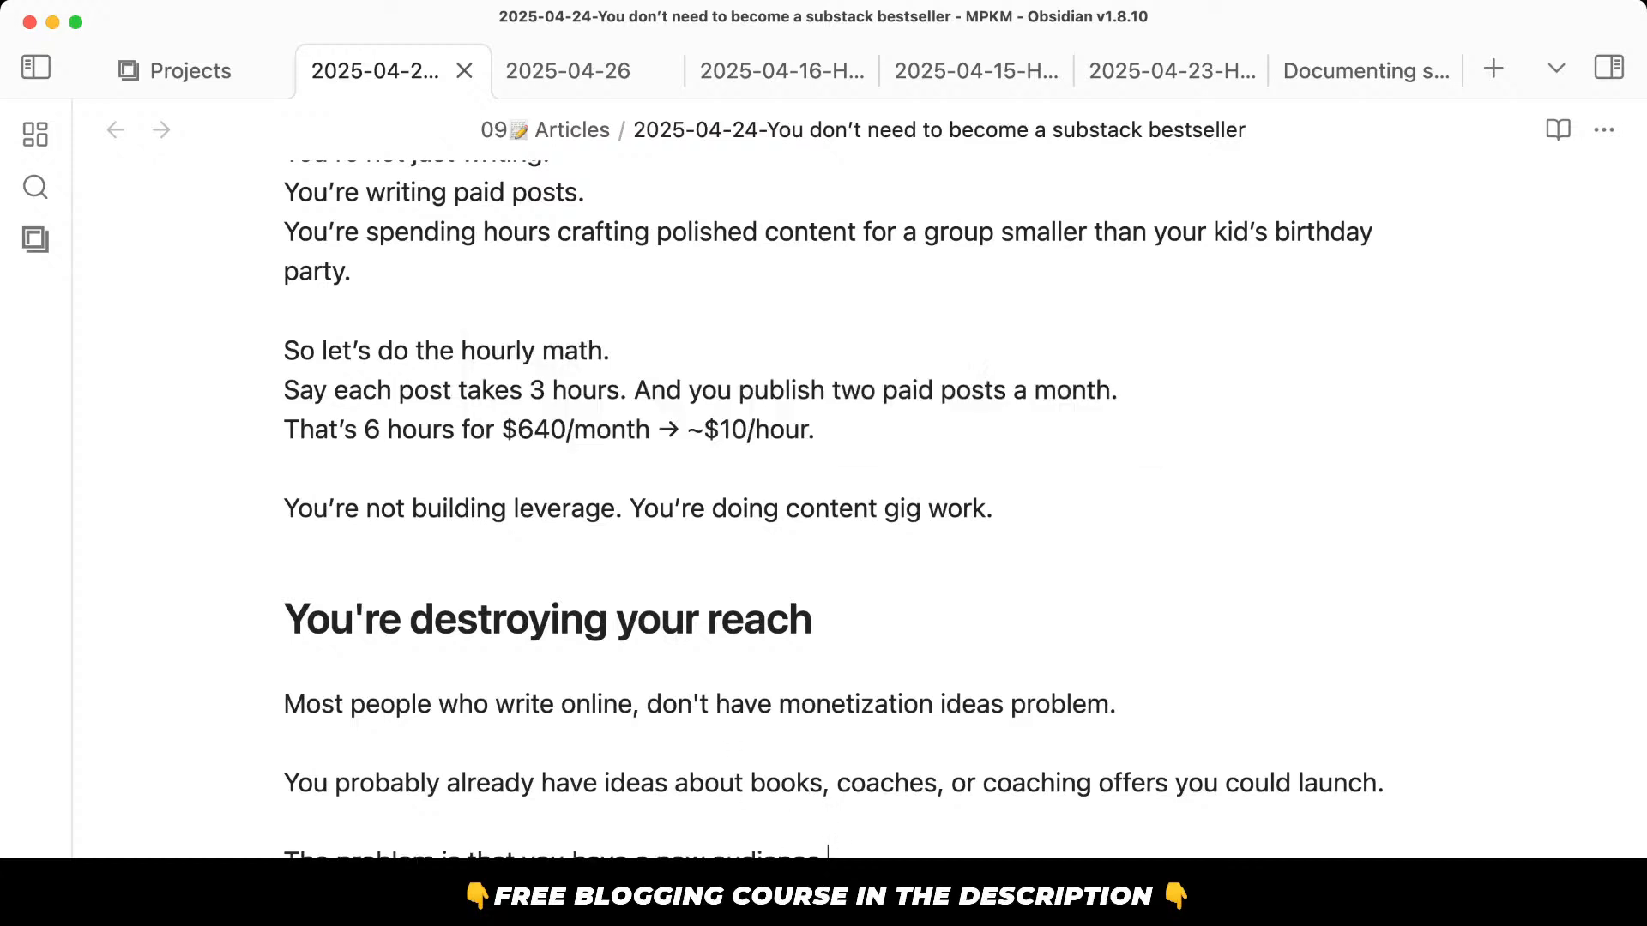
double_click(669, 853)
key("BackSpace")
key("BackSpace")
key("BackSpace")
type("NO")
scroll(755, 772, "down", 3)
Dictate over "They have an audience problem." a separate paragraph: "You could build a bunch of things, but if you don't have people ready to open their wallets, you're just wasting your time.".
left_click_drag(677, 752, 183, 768)
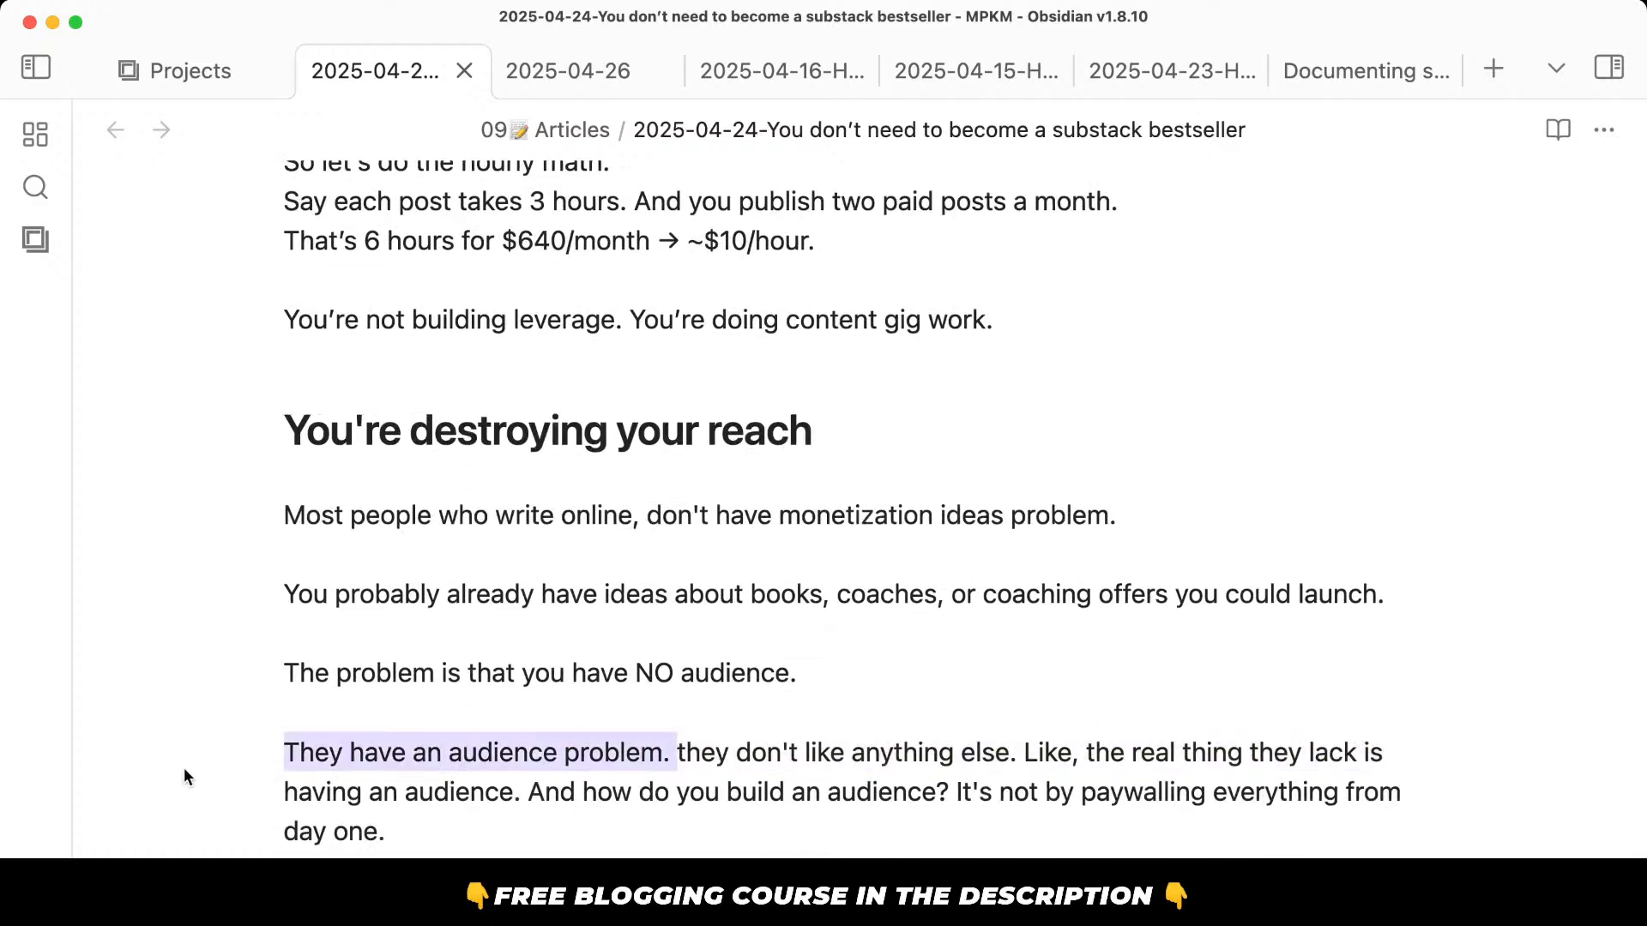
key("alt+space")
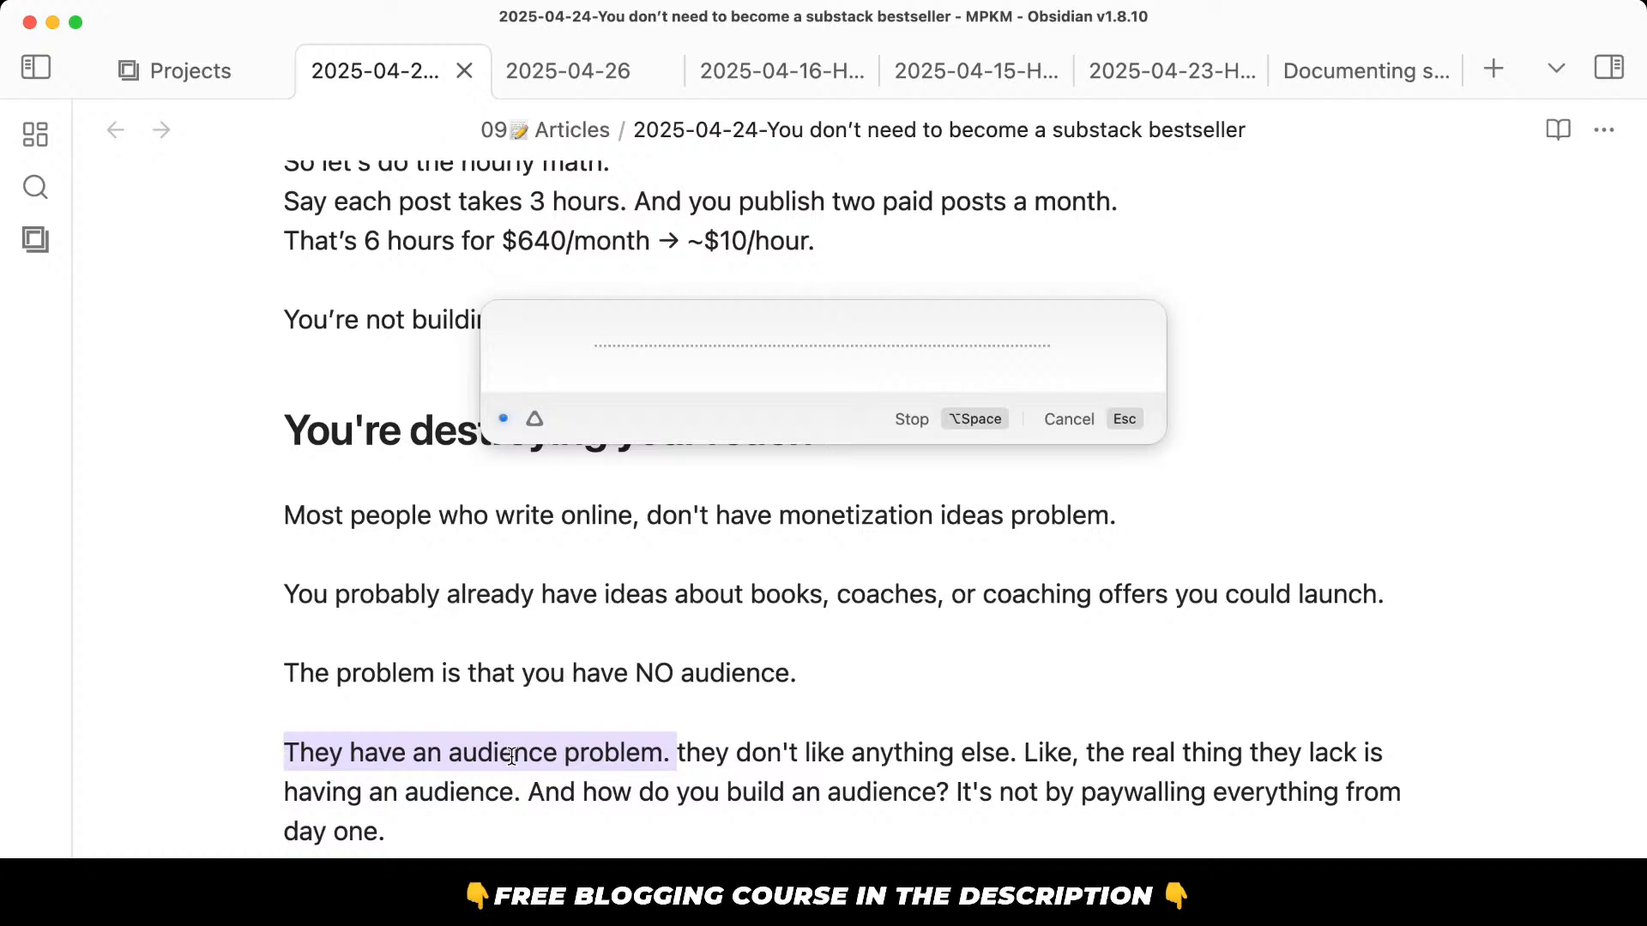
key("alt+space")
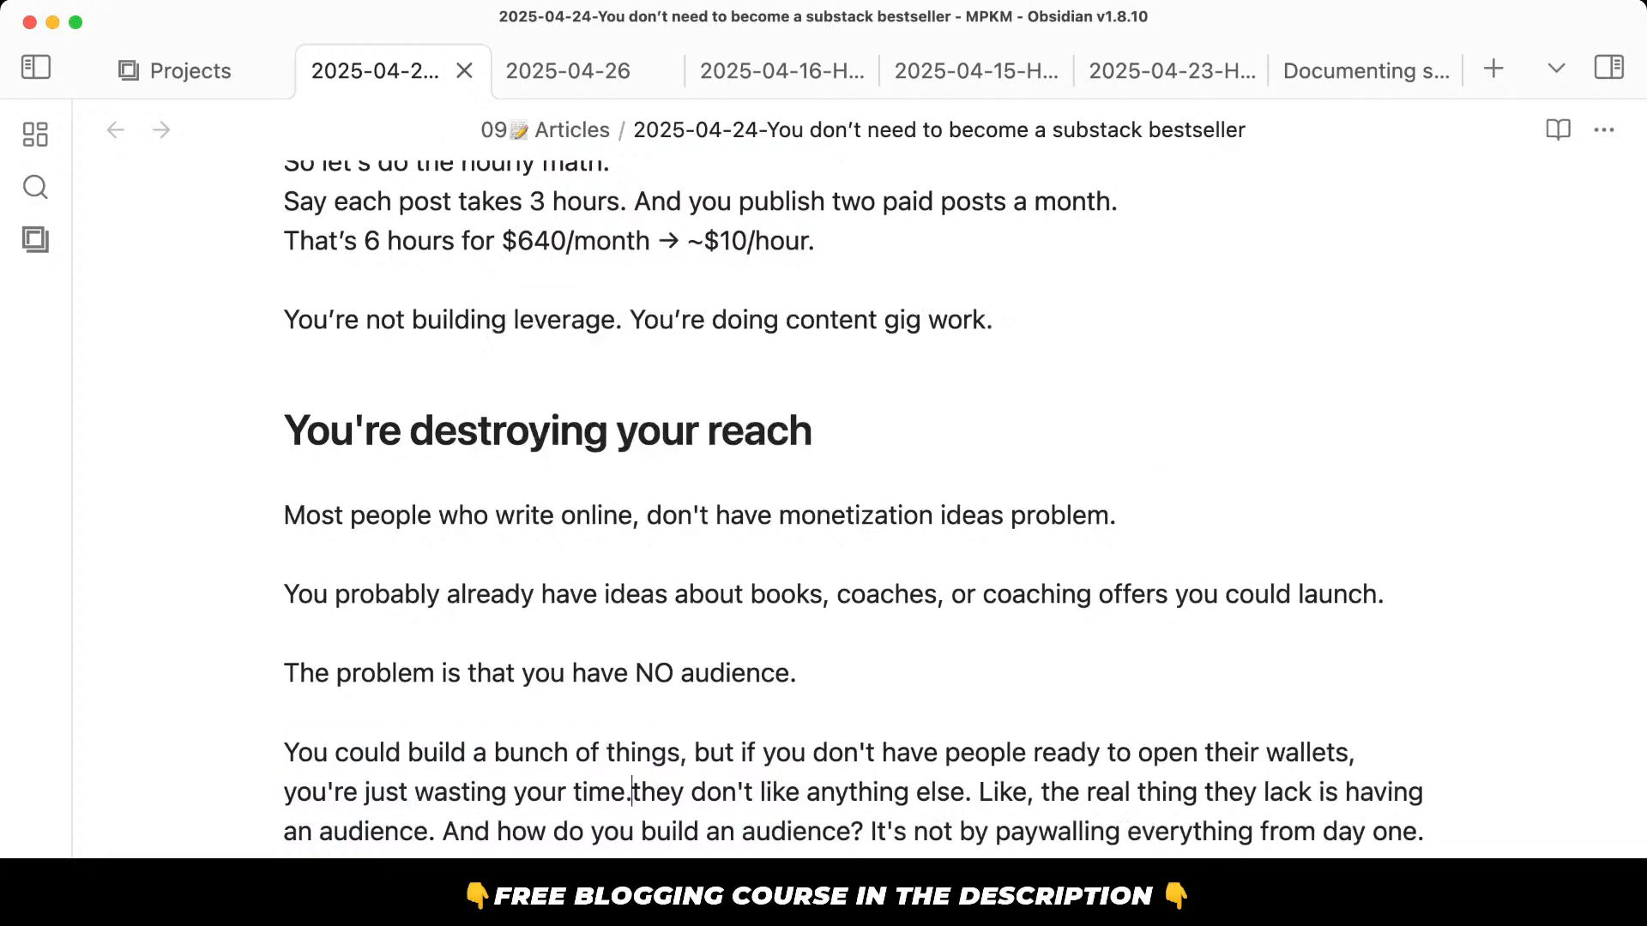
key("Return")
key("Return")
Replace the two leftover sentences before "And how do you" by dictating "So the first thing that you should work on is actually building your audience.".
scroll(786, 704, "down", 3)
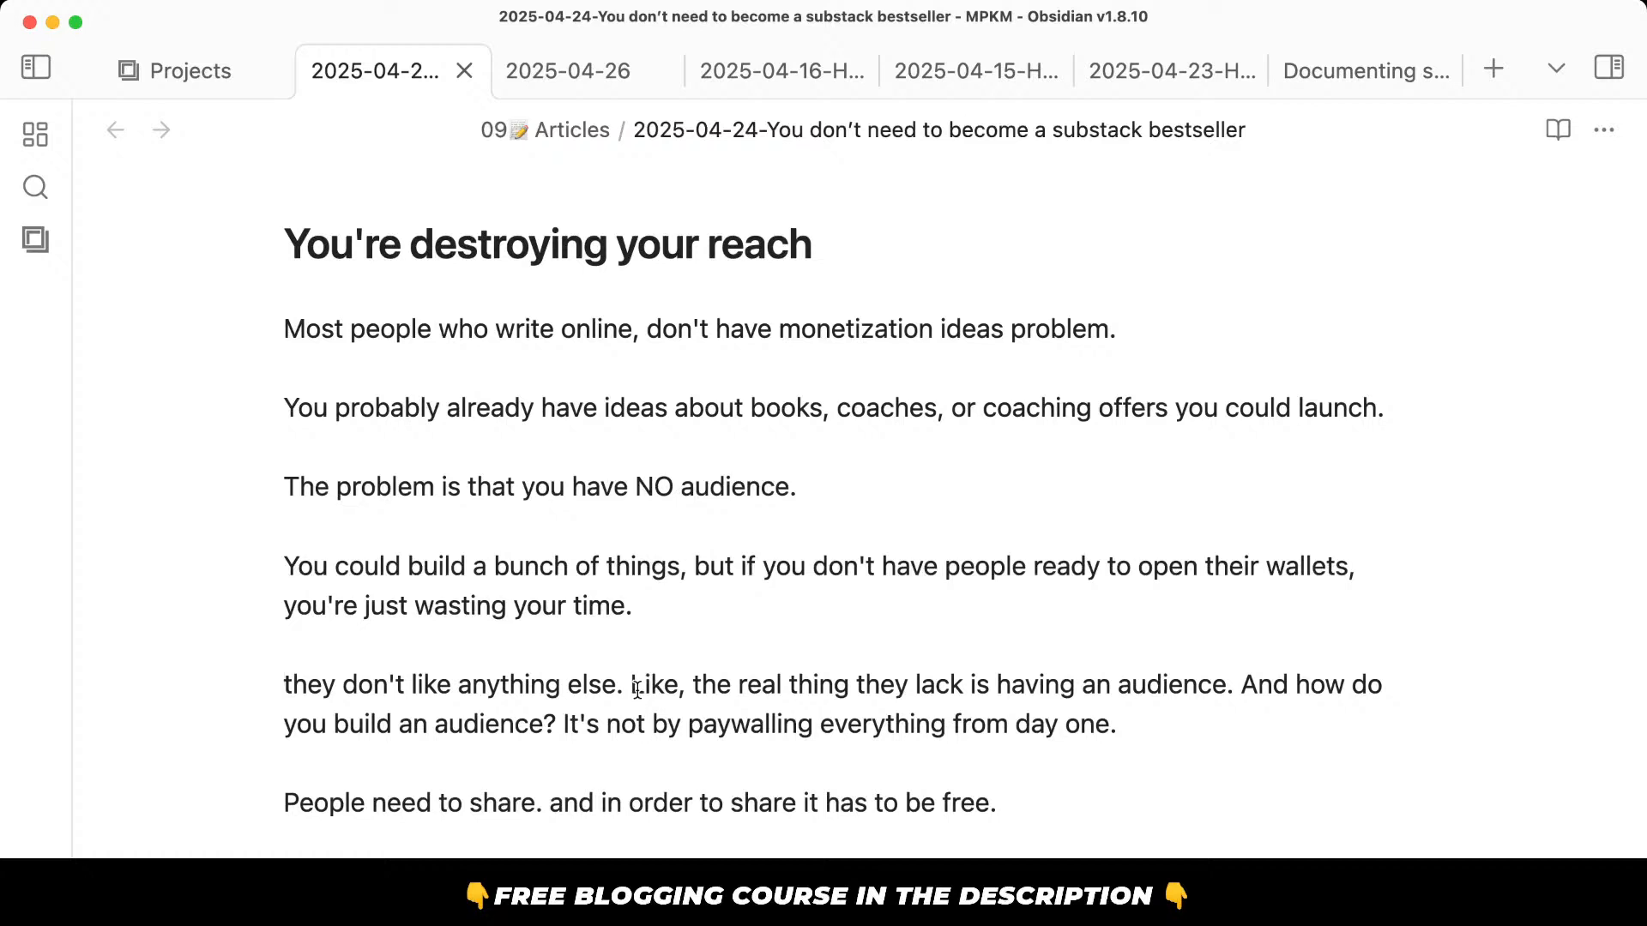
left_click_drag(1241, 691, 285, 686)
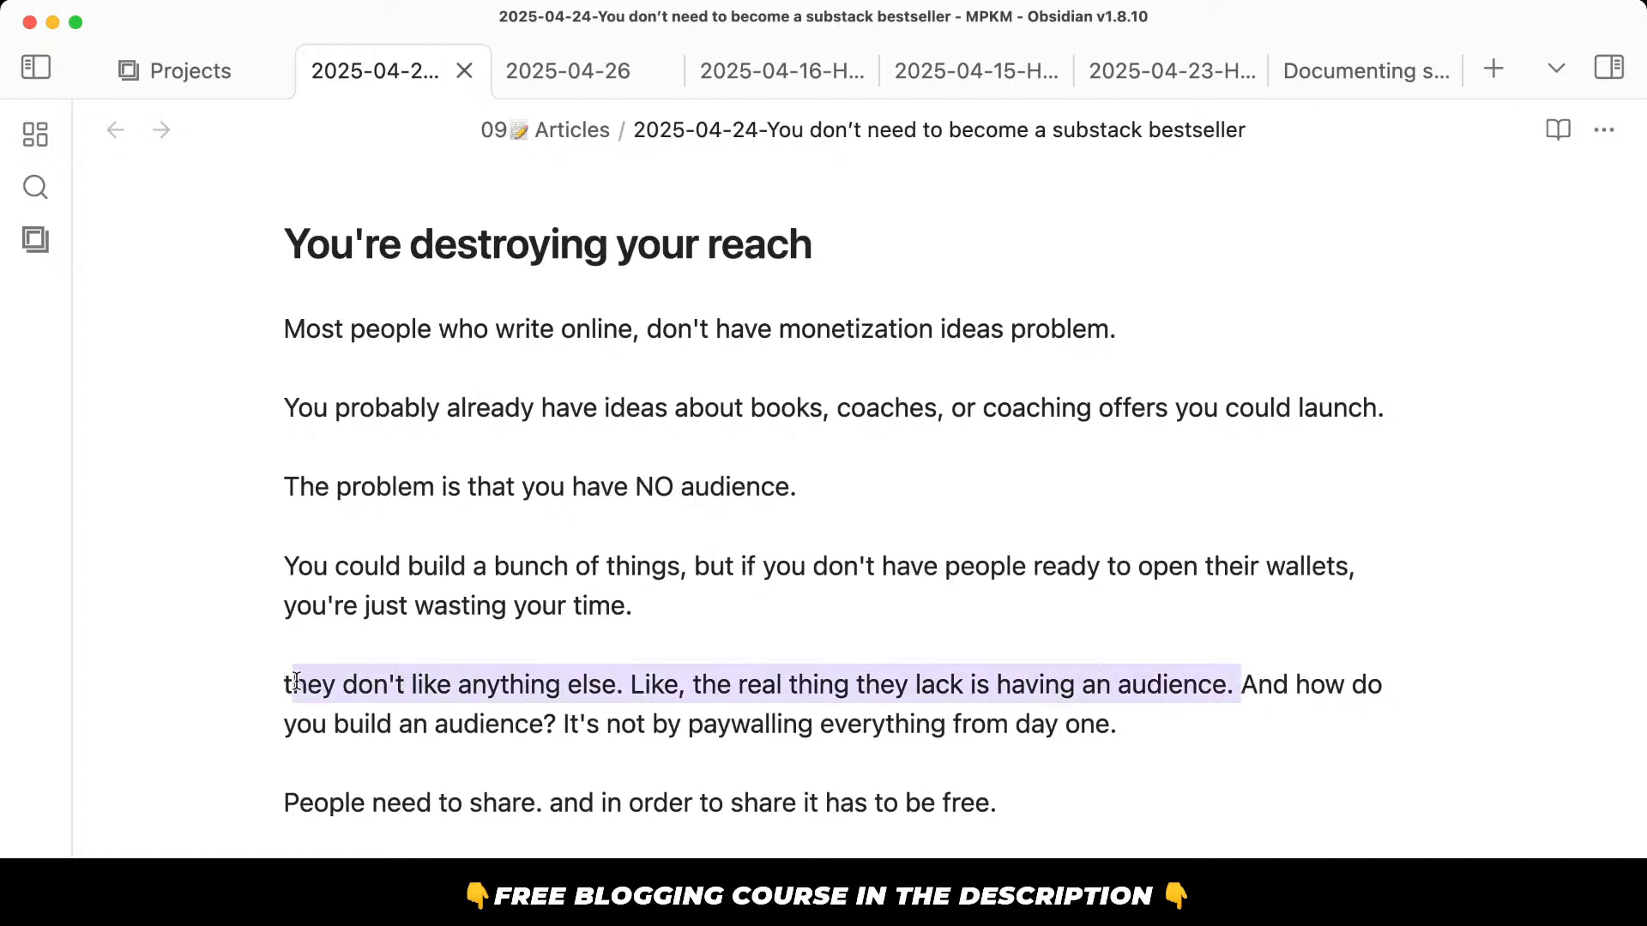
key("BackSpace")
key("alt+space")
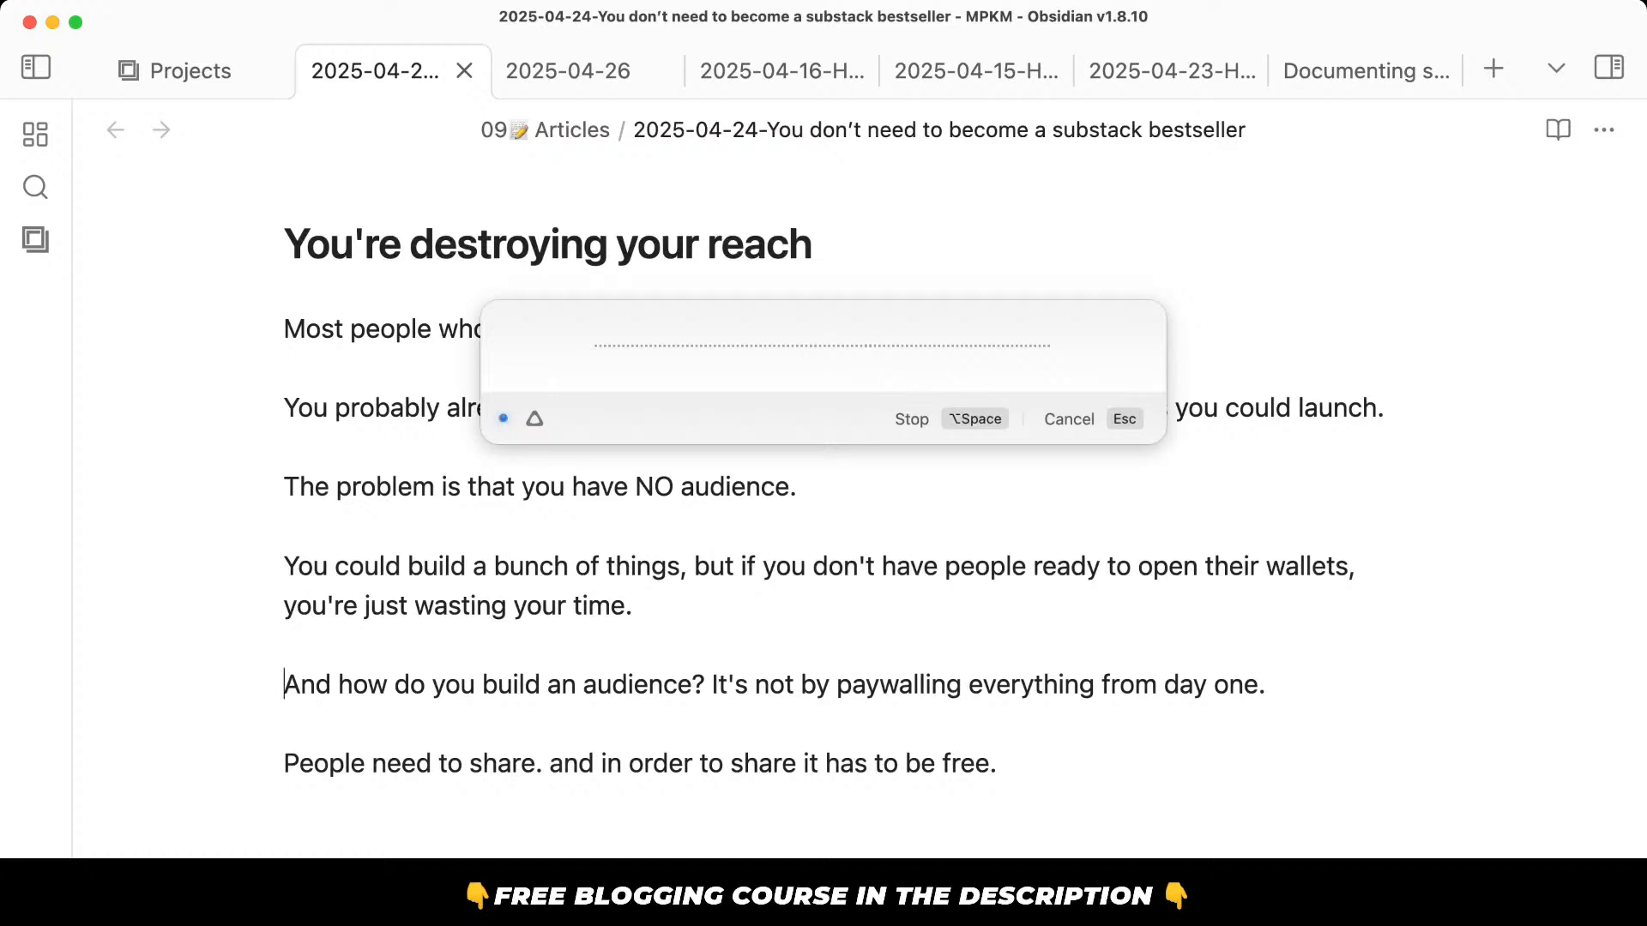
key("alt+space")
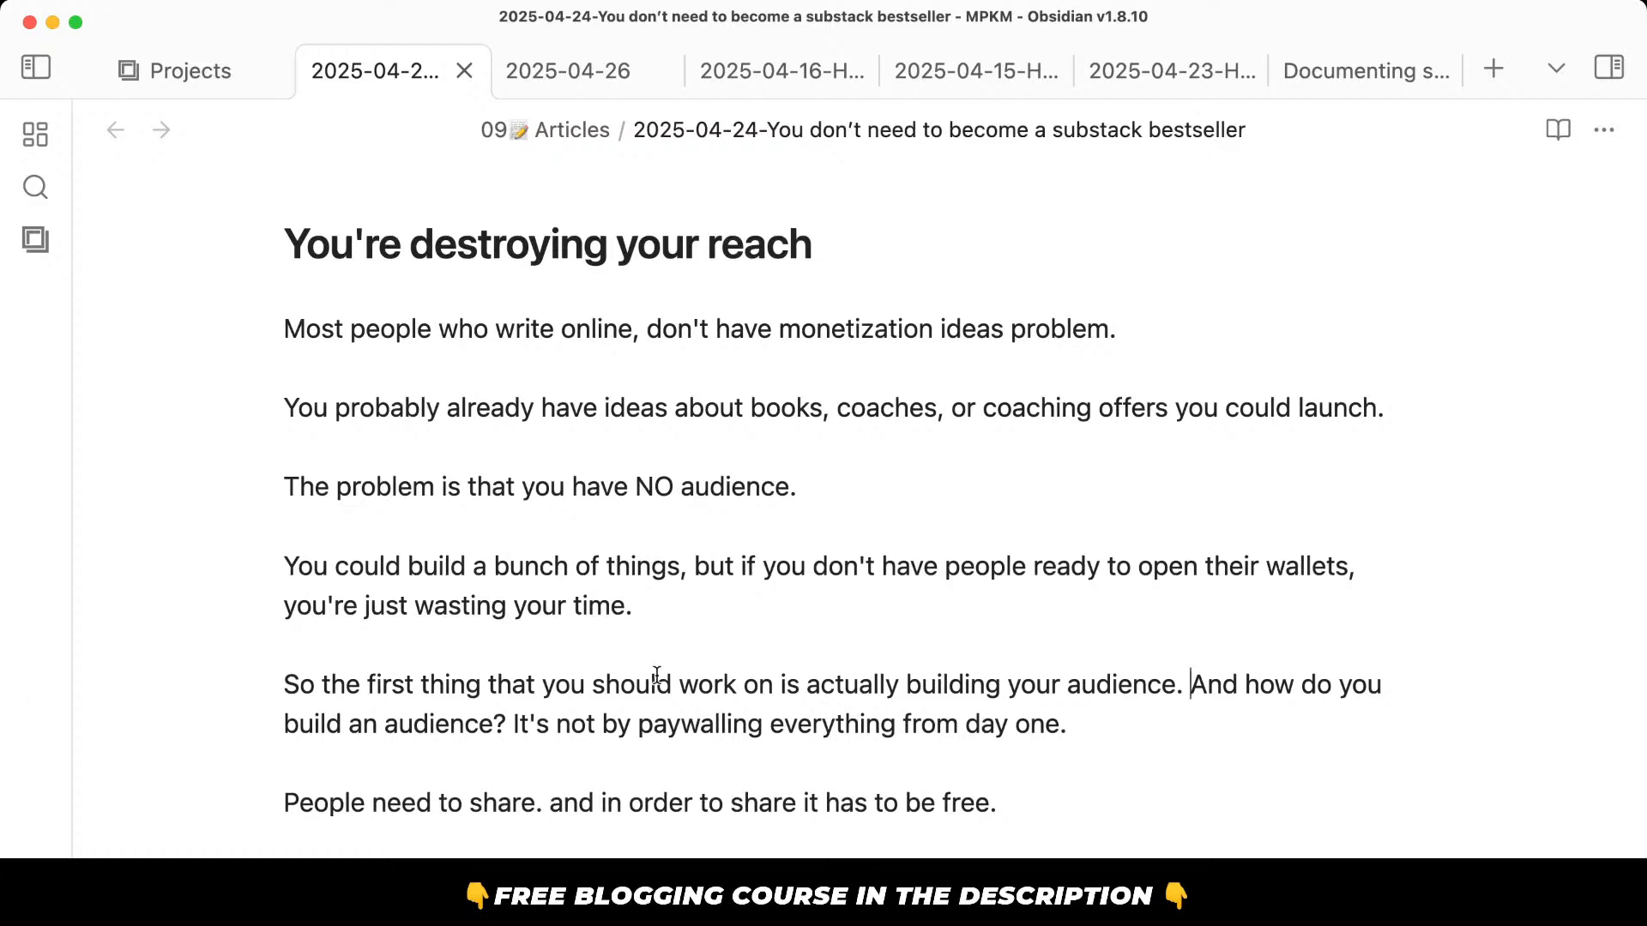
Replace "actually" with "on" in the sentence about building your audience.
left_click(682, 723)
double_click(867, 689)
key("BackSpace")
type("op")
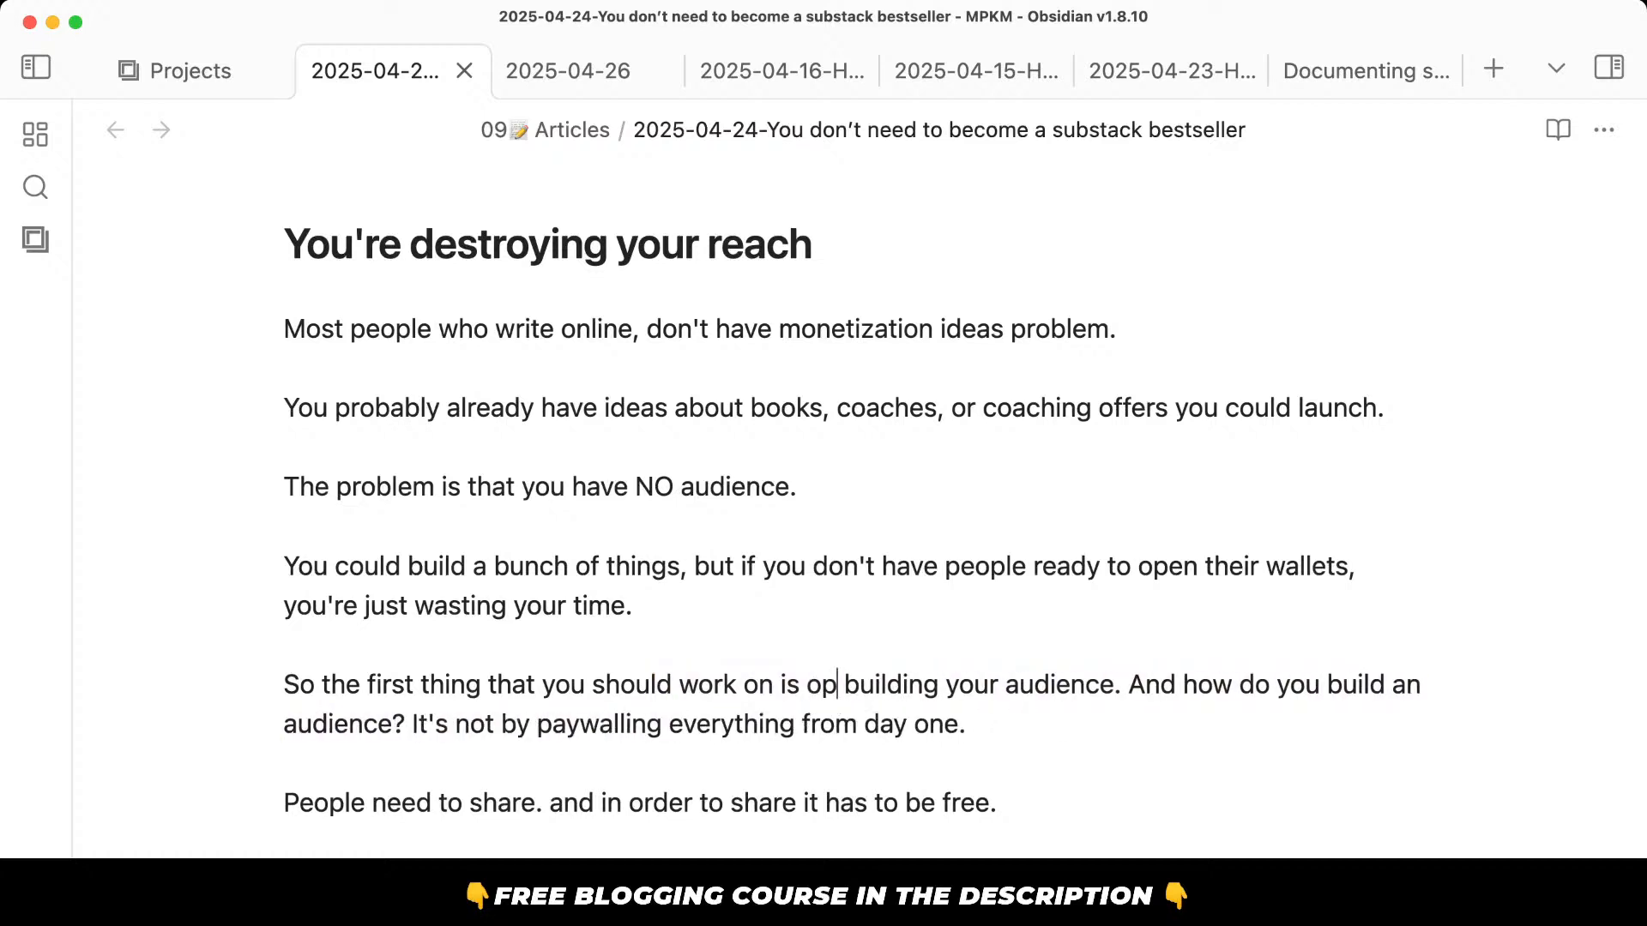
key("BackSpace")
type("on")
key("BackSpace")
key("BackSpace")
type("n")
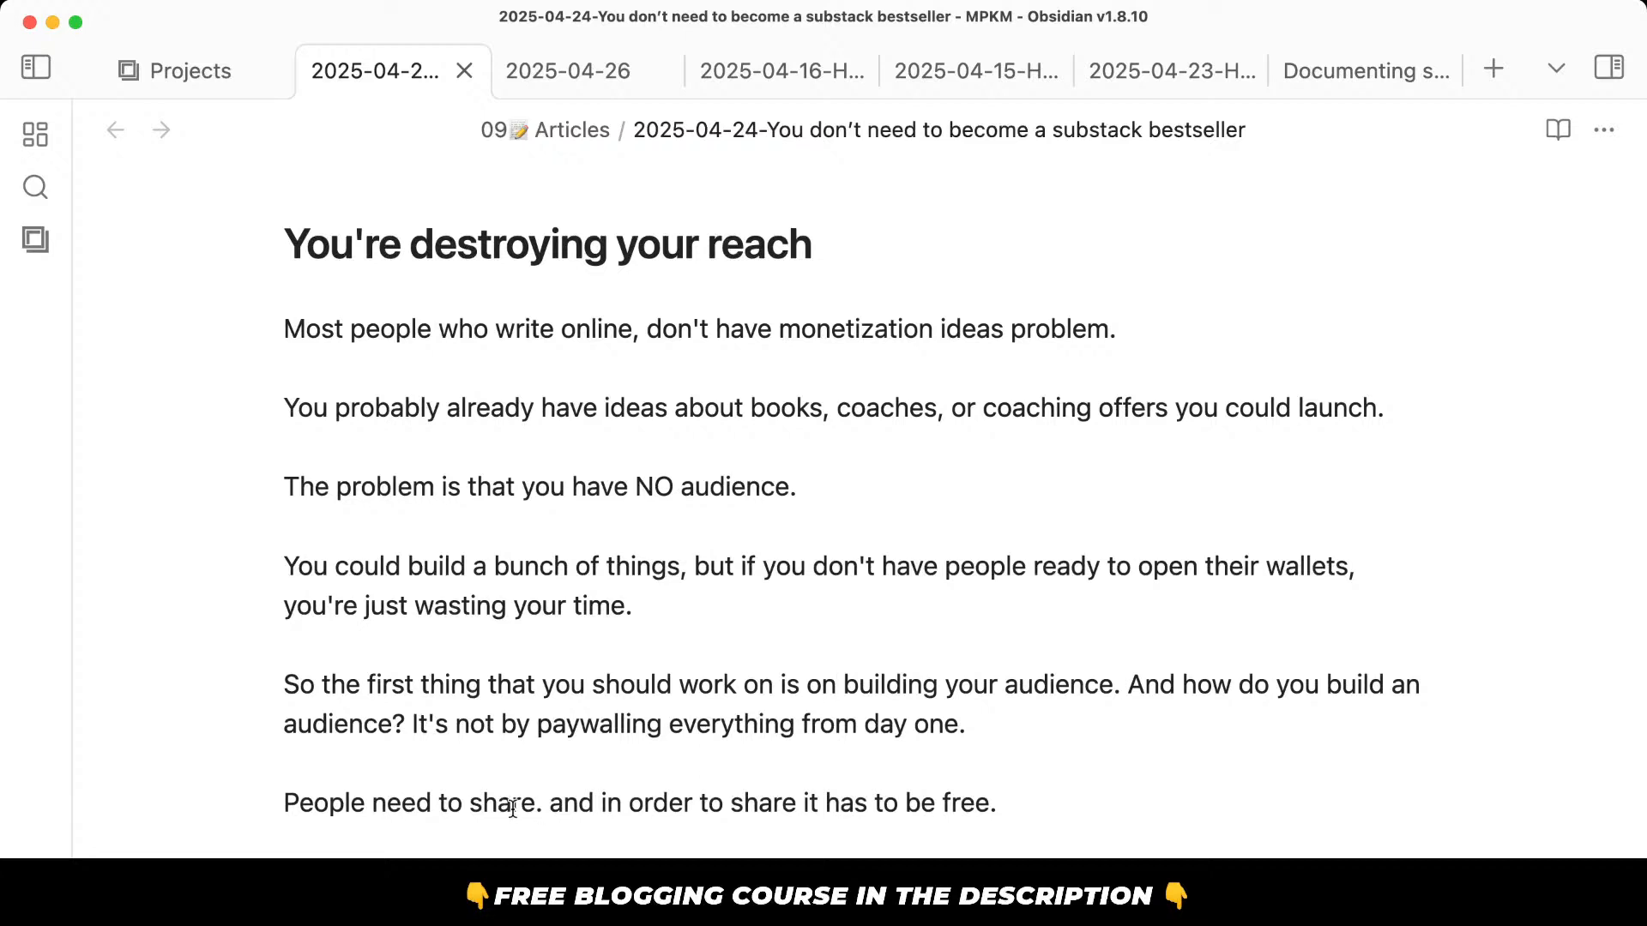
left_click_drag(413, 725, 1080, 727)
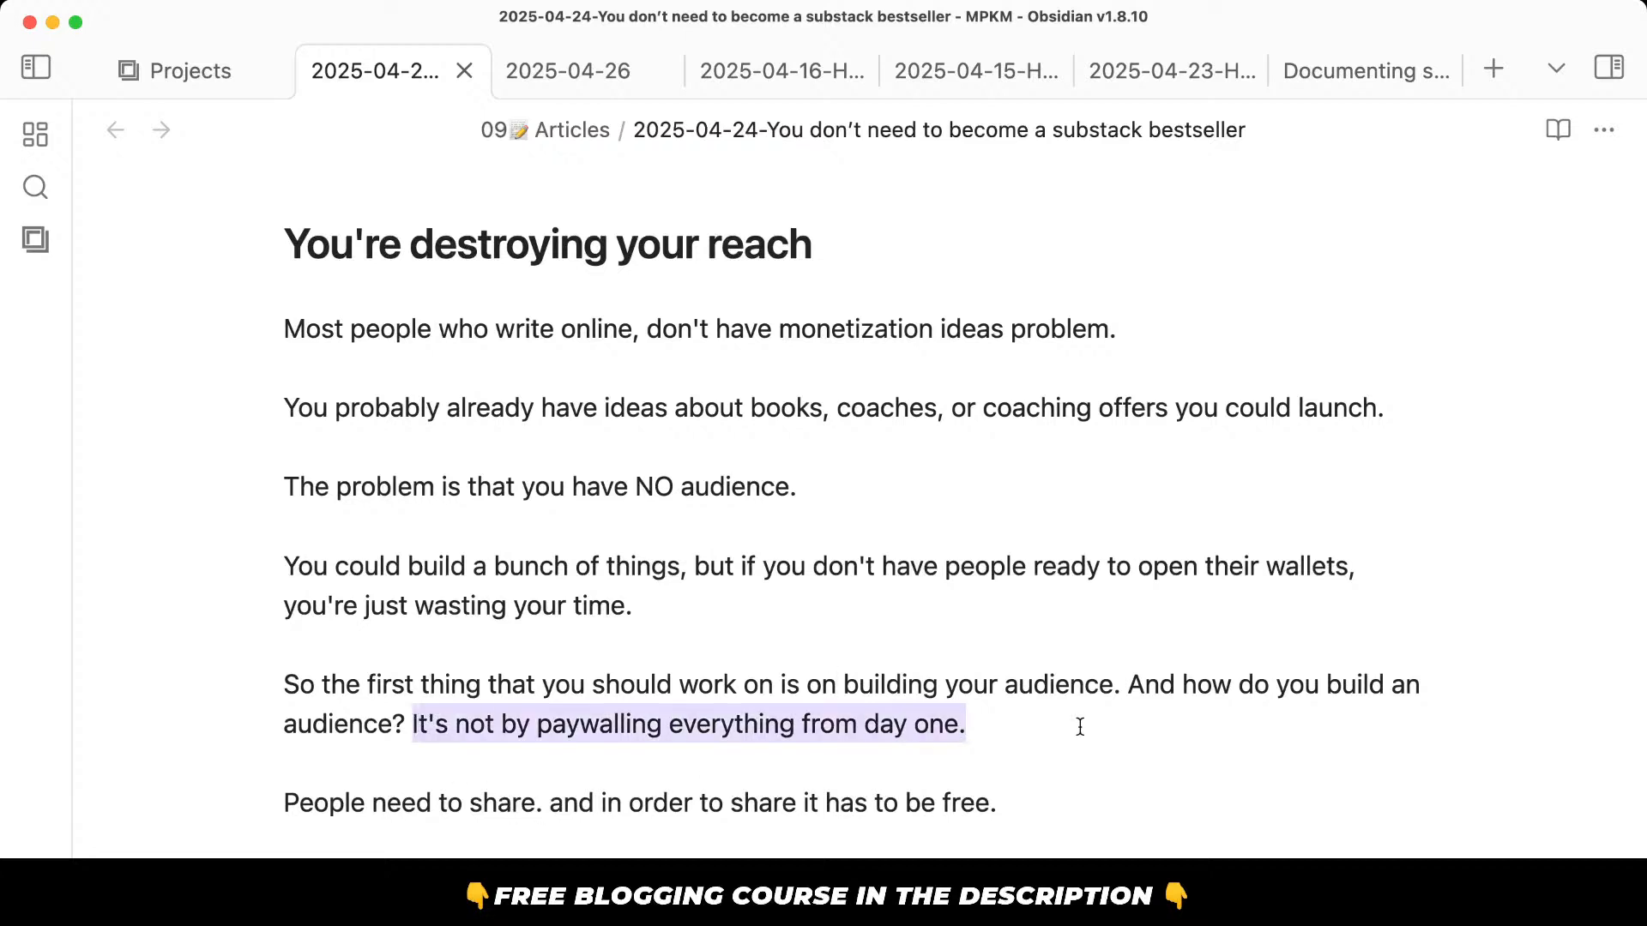
key("Right")
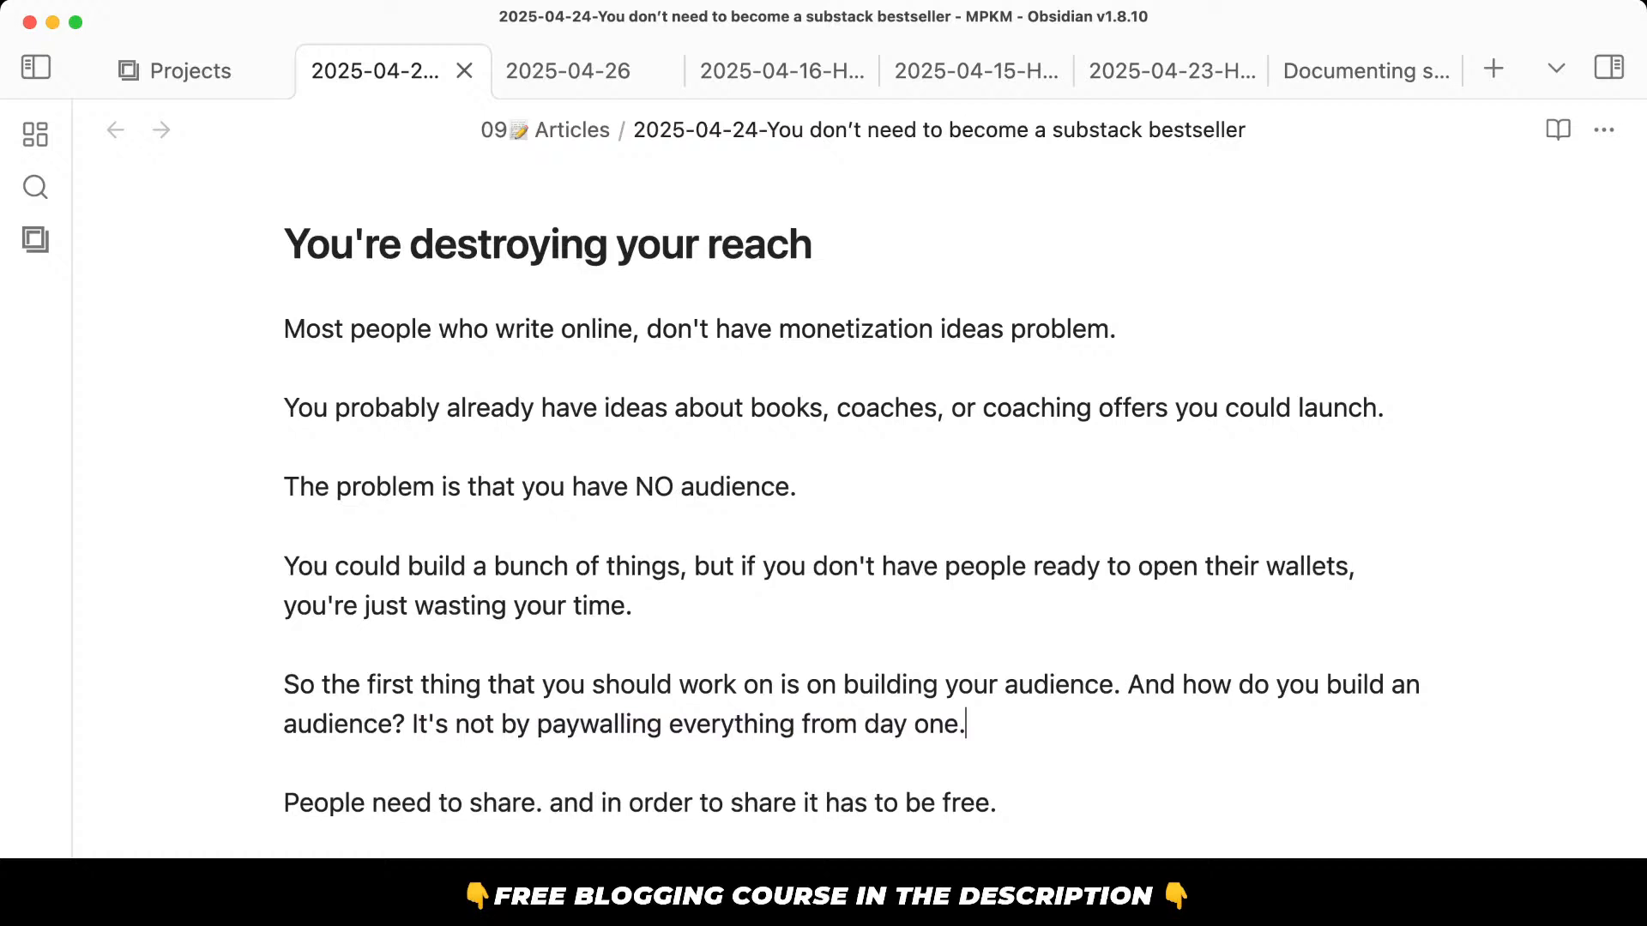
left_click(405, 725)
type("By g ")
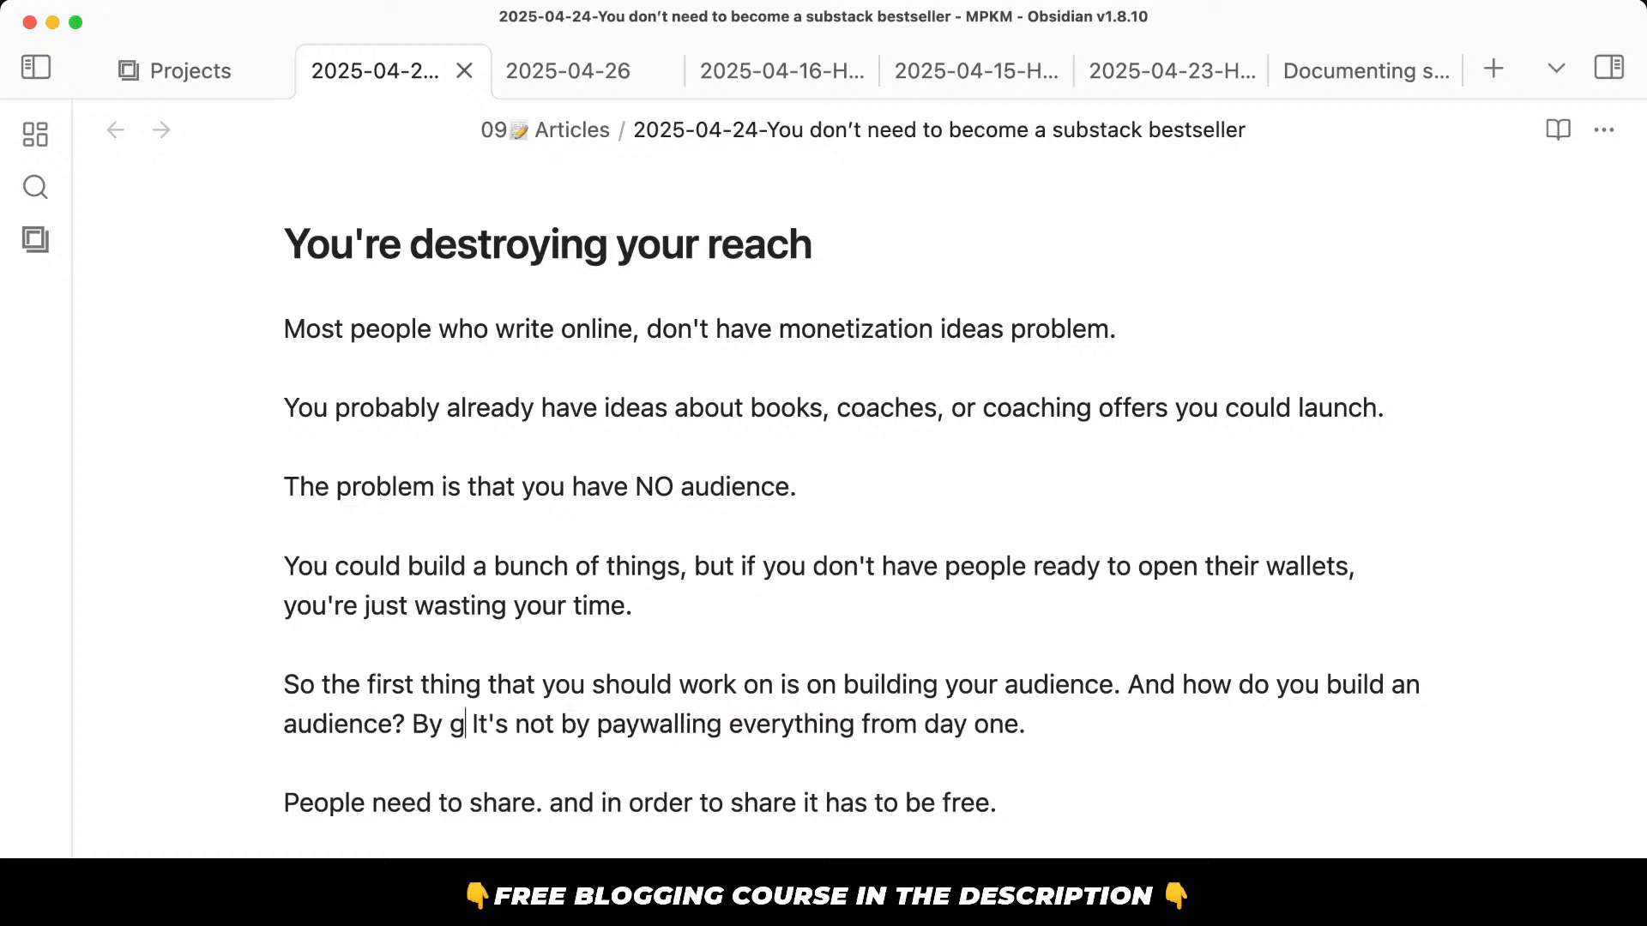
type("iv")
key("BackSpace")
key("BackSpace")
key("BackSpace")
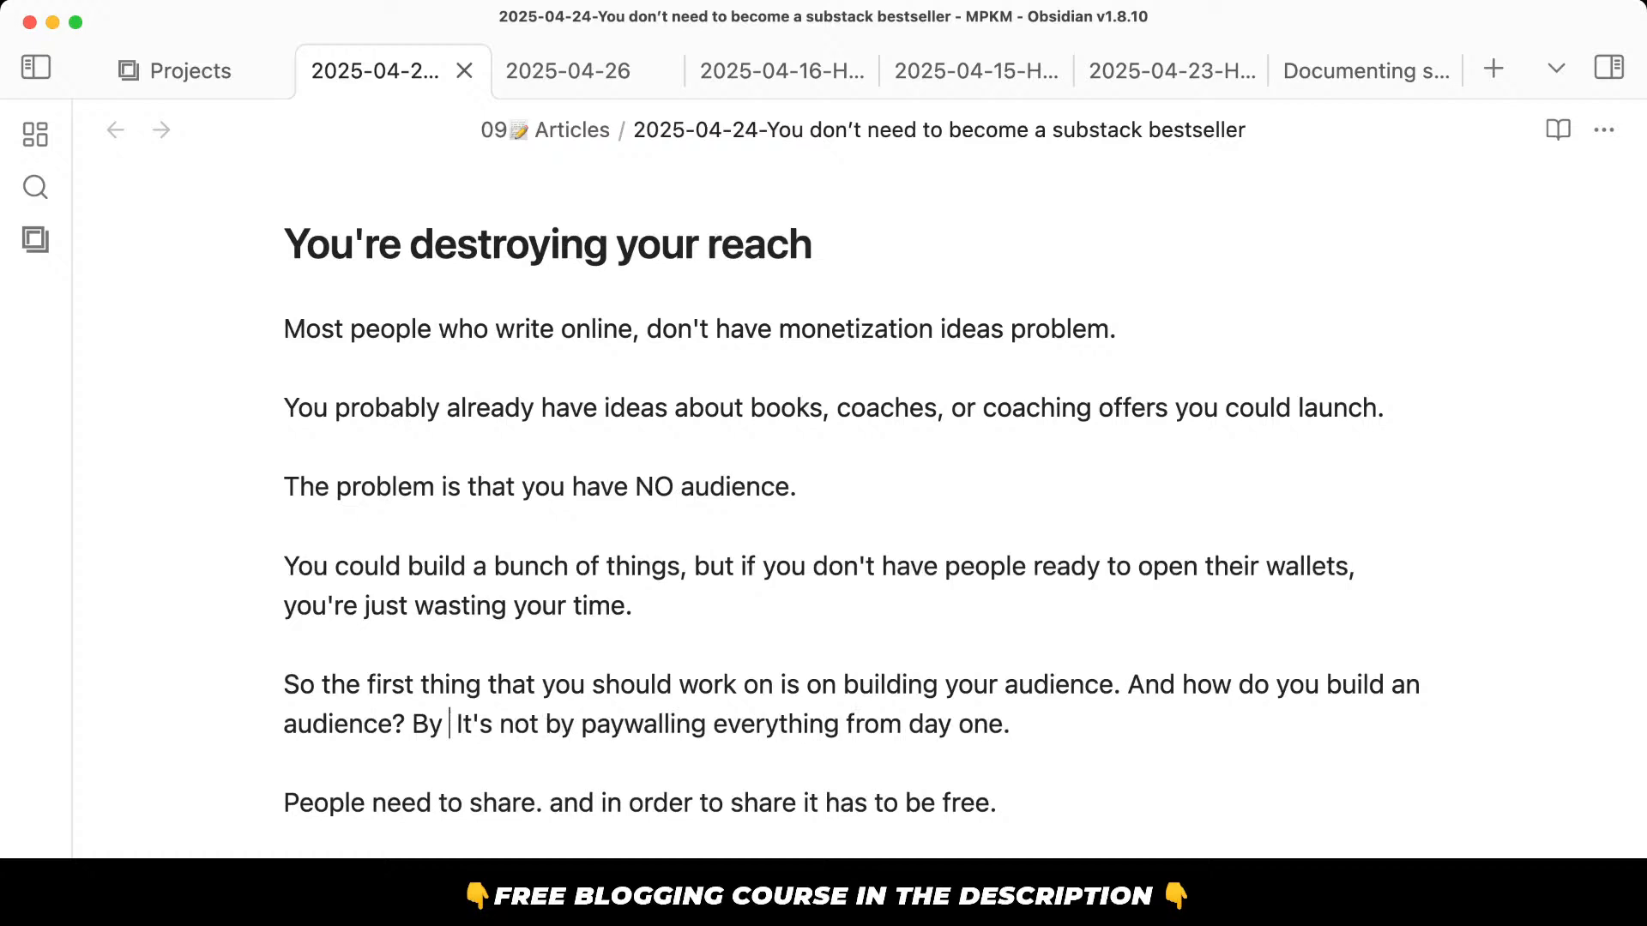
type("writing stuff")
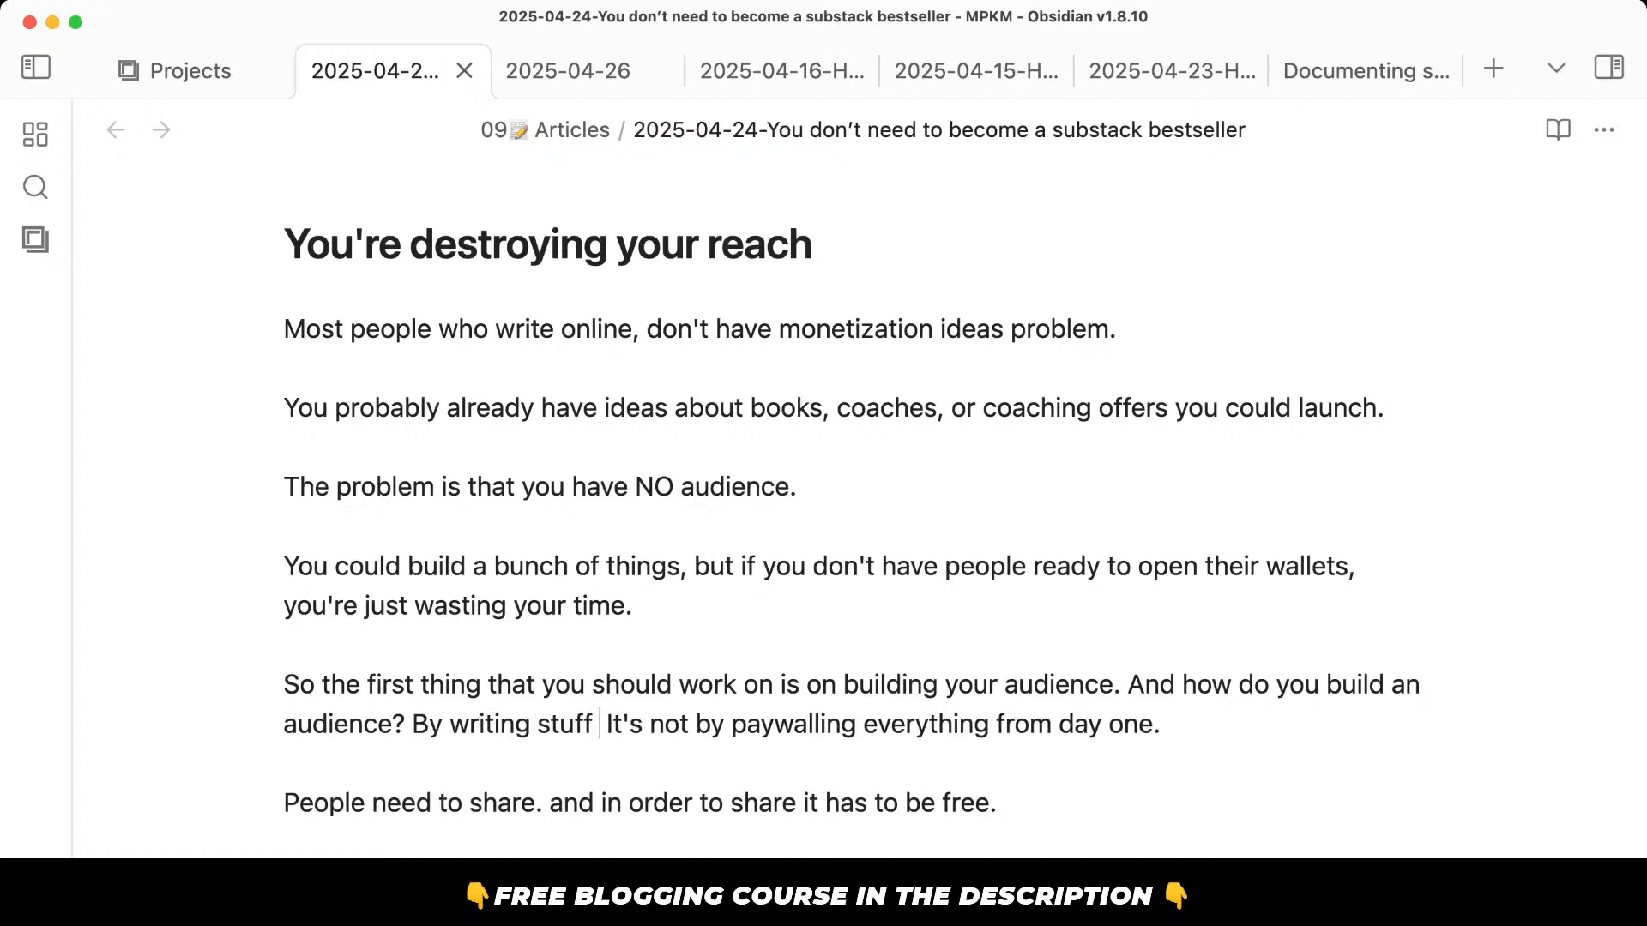
key("BackSpace")
key("BackSpace")
key("BackSpace")
key("BackSpace")
key("BackSpace")
key("BackSpace")
key("BackSpace")
key("BackSpace")
key("BackSpace")
key("BackSpace")
key("BackSpace")
key("BackSpace")
key("BackSpace")
key("BackSpace")
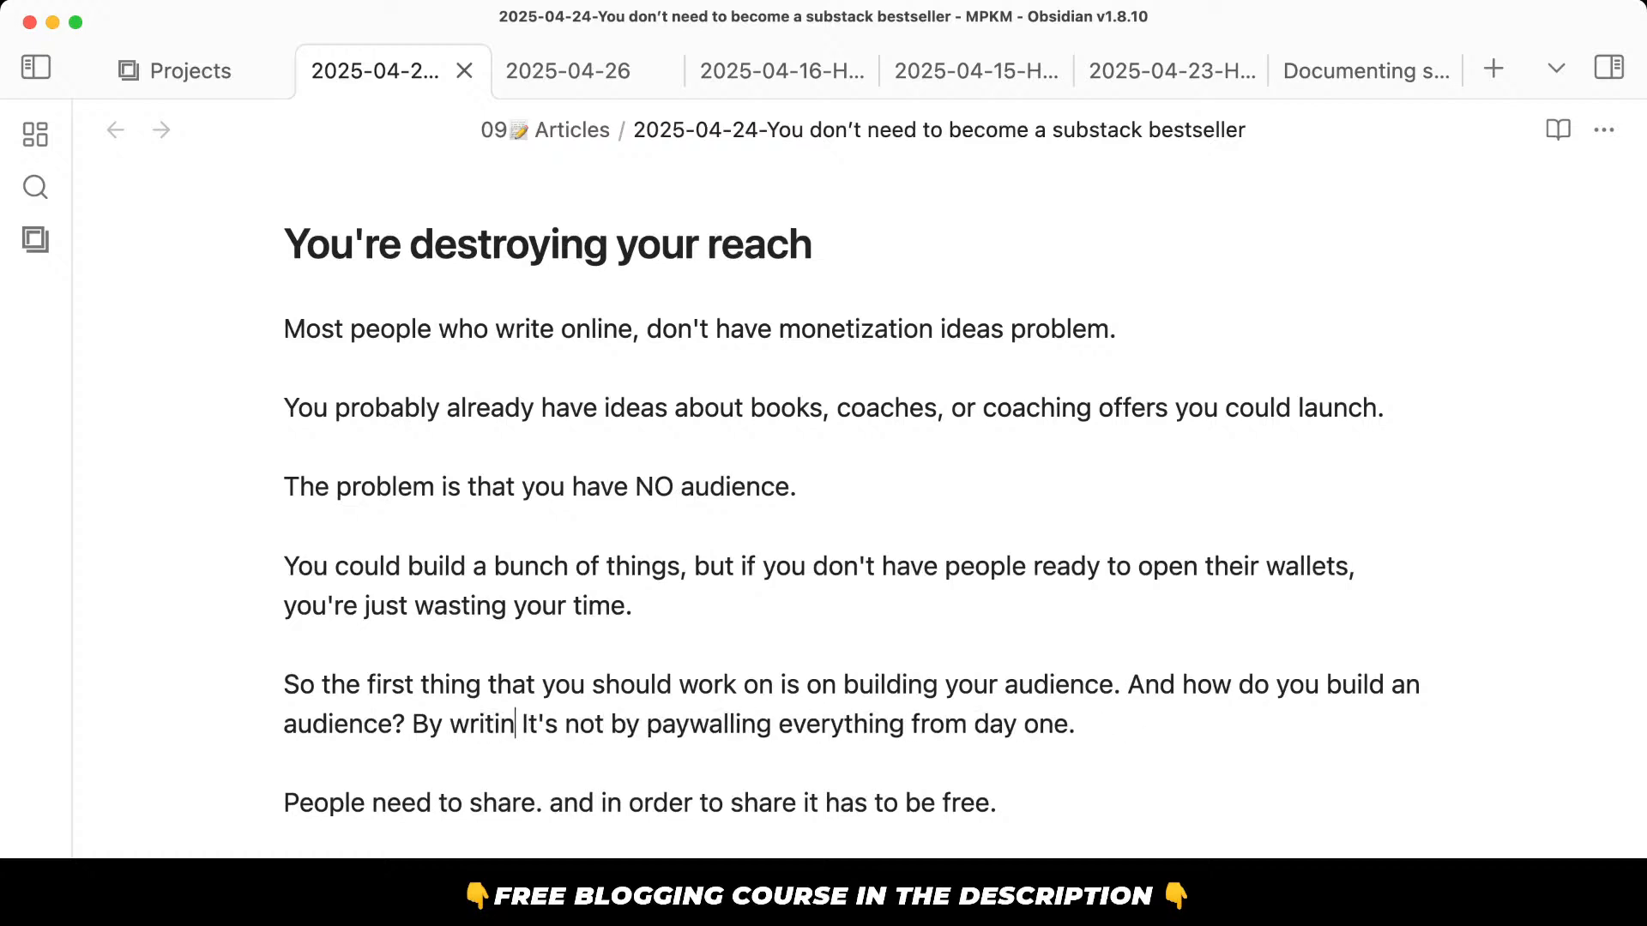
key("BackSpace")
key("BackSpace")
key("BackSpace")
key("BackSpace")
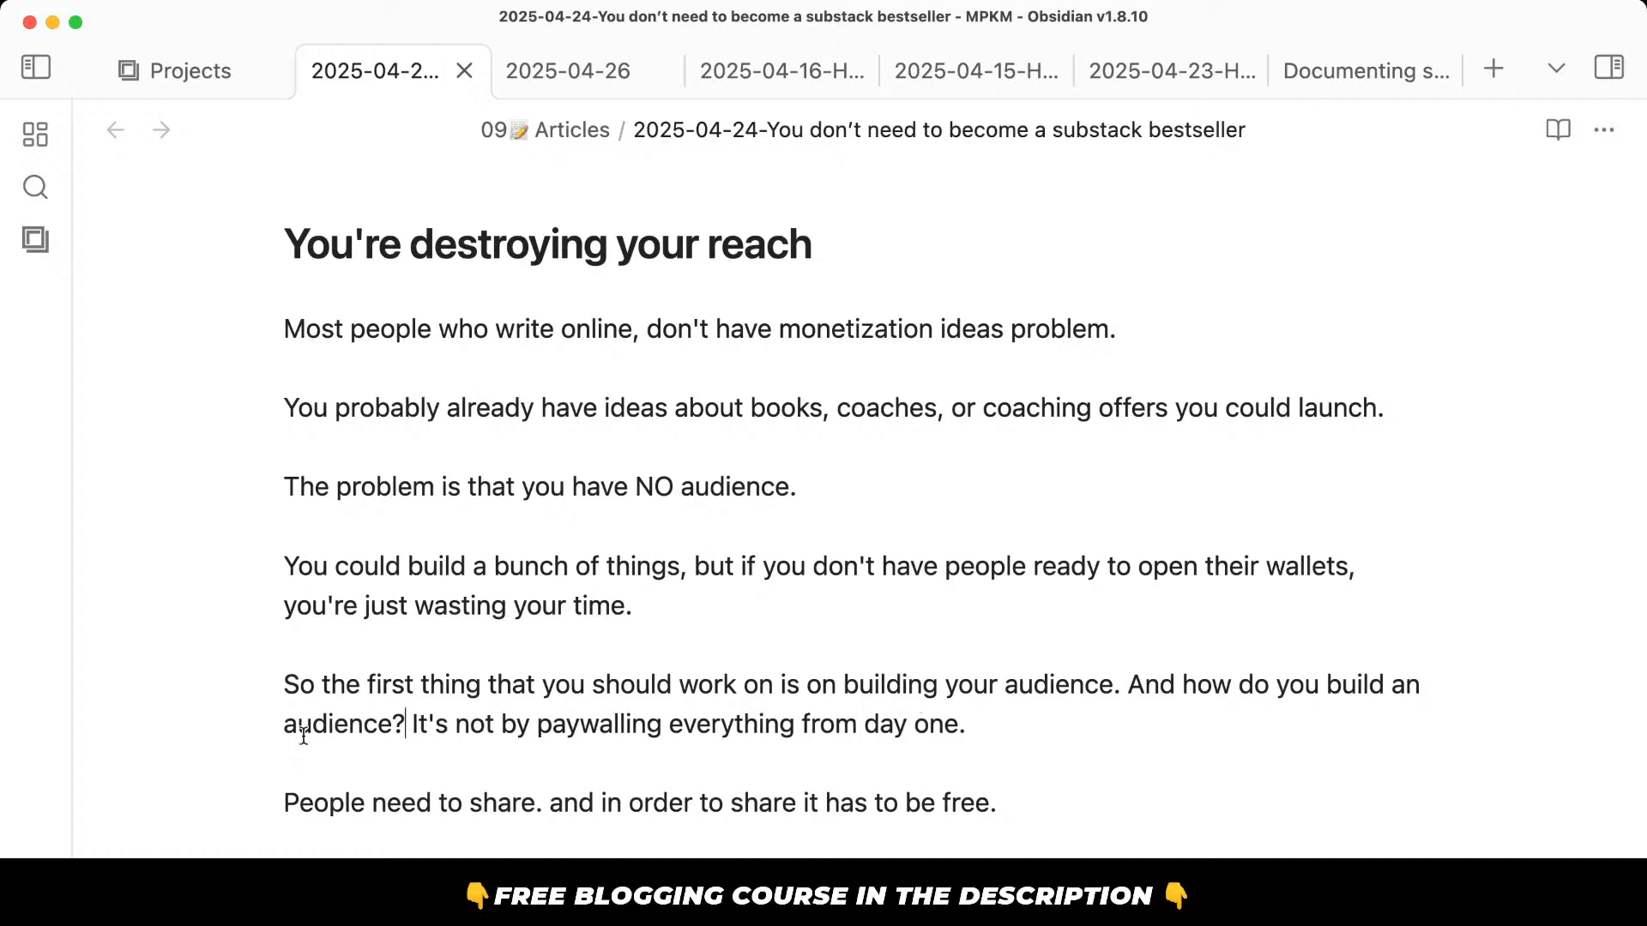
Replace "It's not" before "by paywalling everything from day one" with "Certainly not".
left_click_drag(493, 723, 412, 724)
type("Cert")
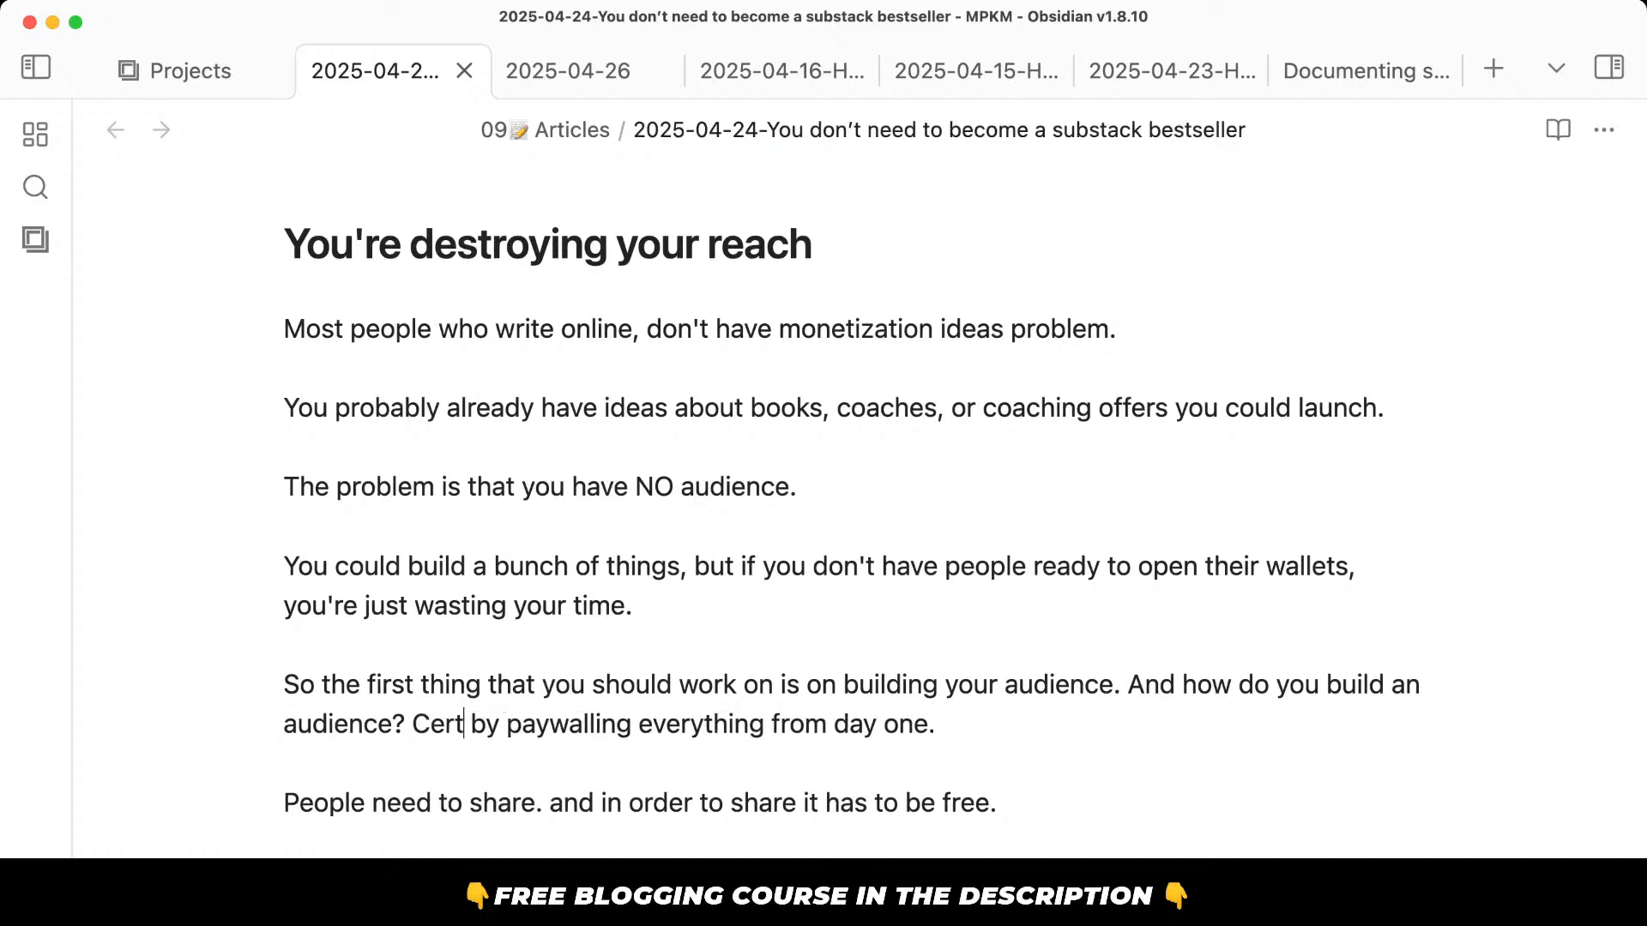
type("ainly no")
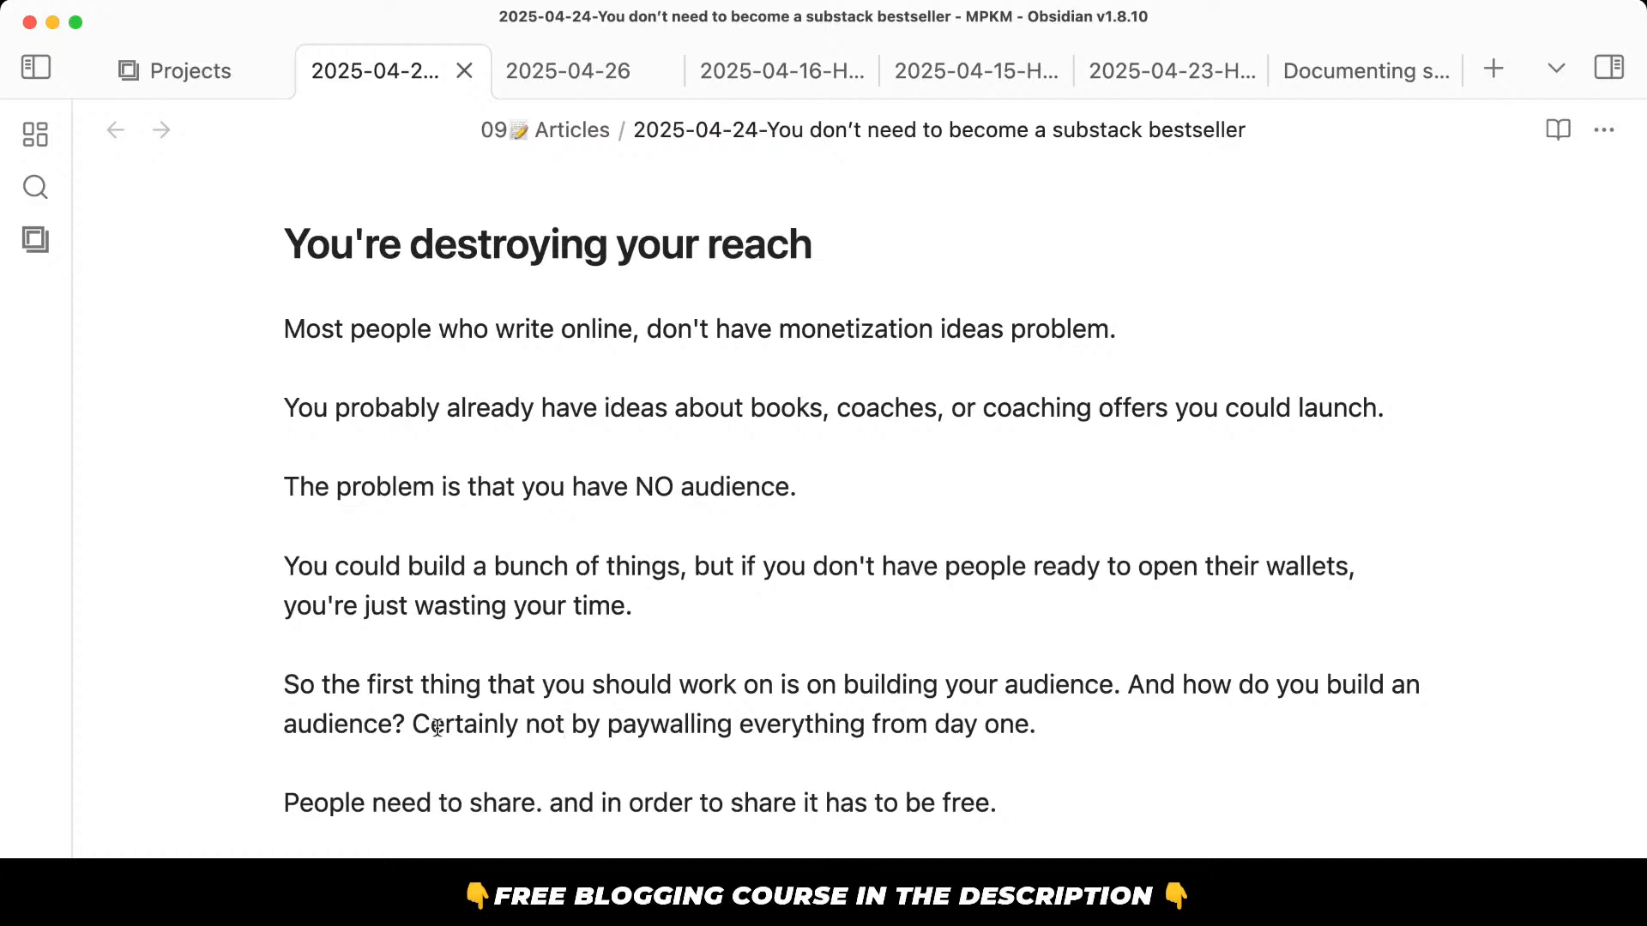
key("shift+Up")
key("Right")
Capitalize "and" after "People need to share." in the section's last line.
left_click(564, 802)
key("BackSpace")
type("A")
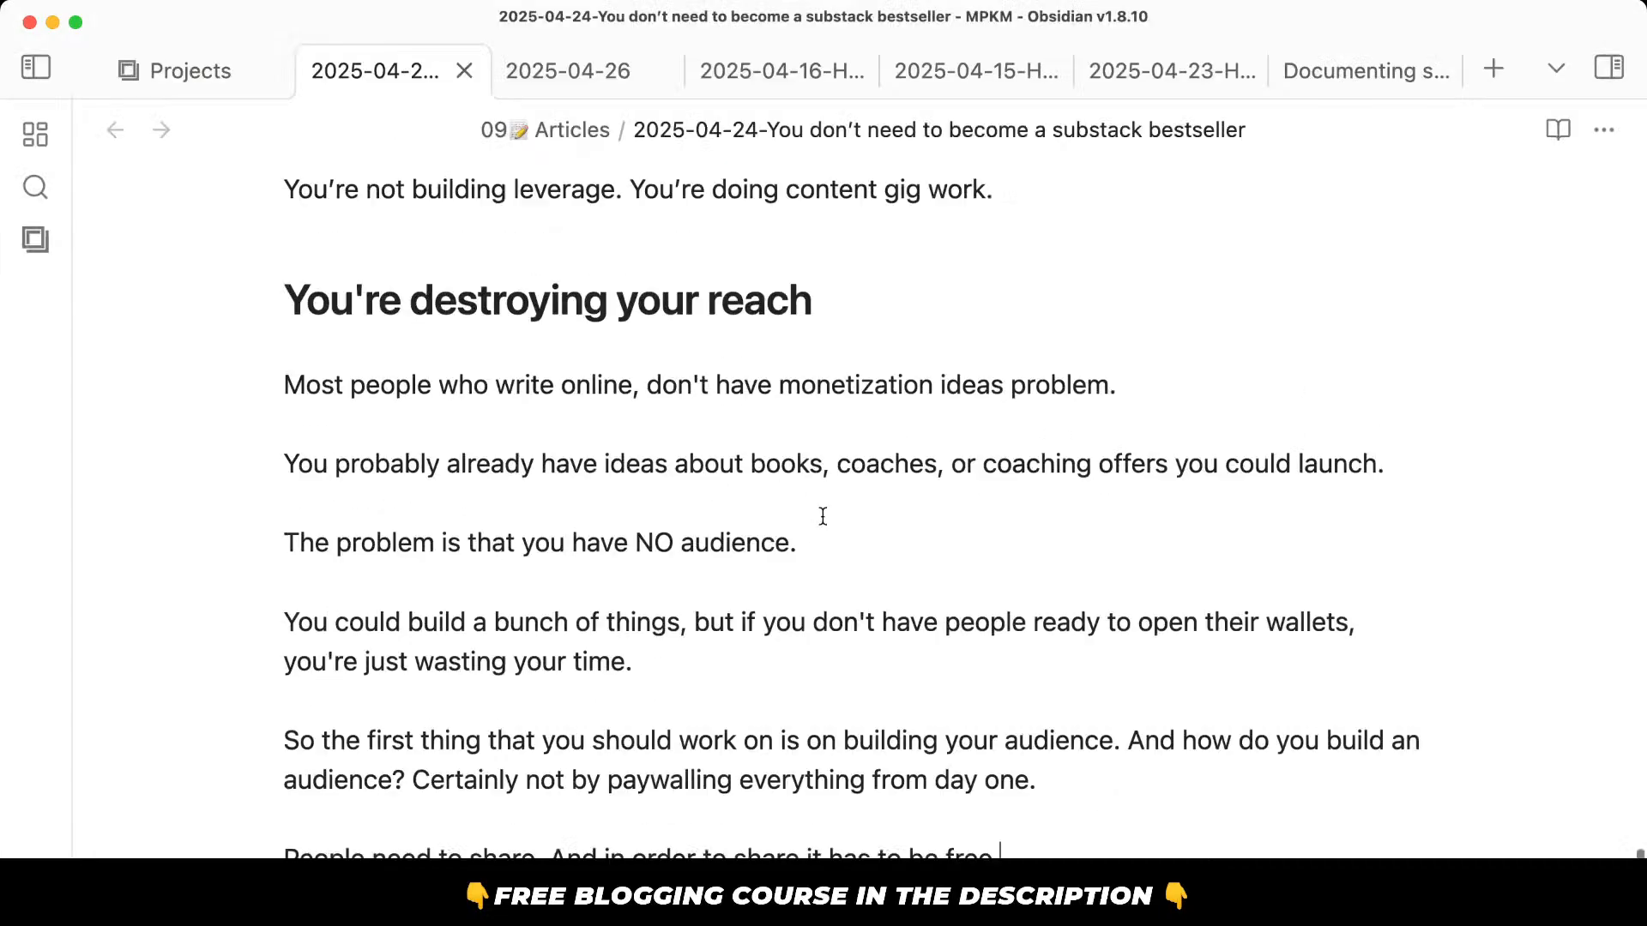
Copy the outline section "What happens when you monetize and don't have enough subs to make it worth it" together with its notes.
scroll(824, 515, "down", 10)
scroll(823, 514, "up", 5)
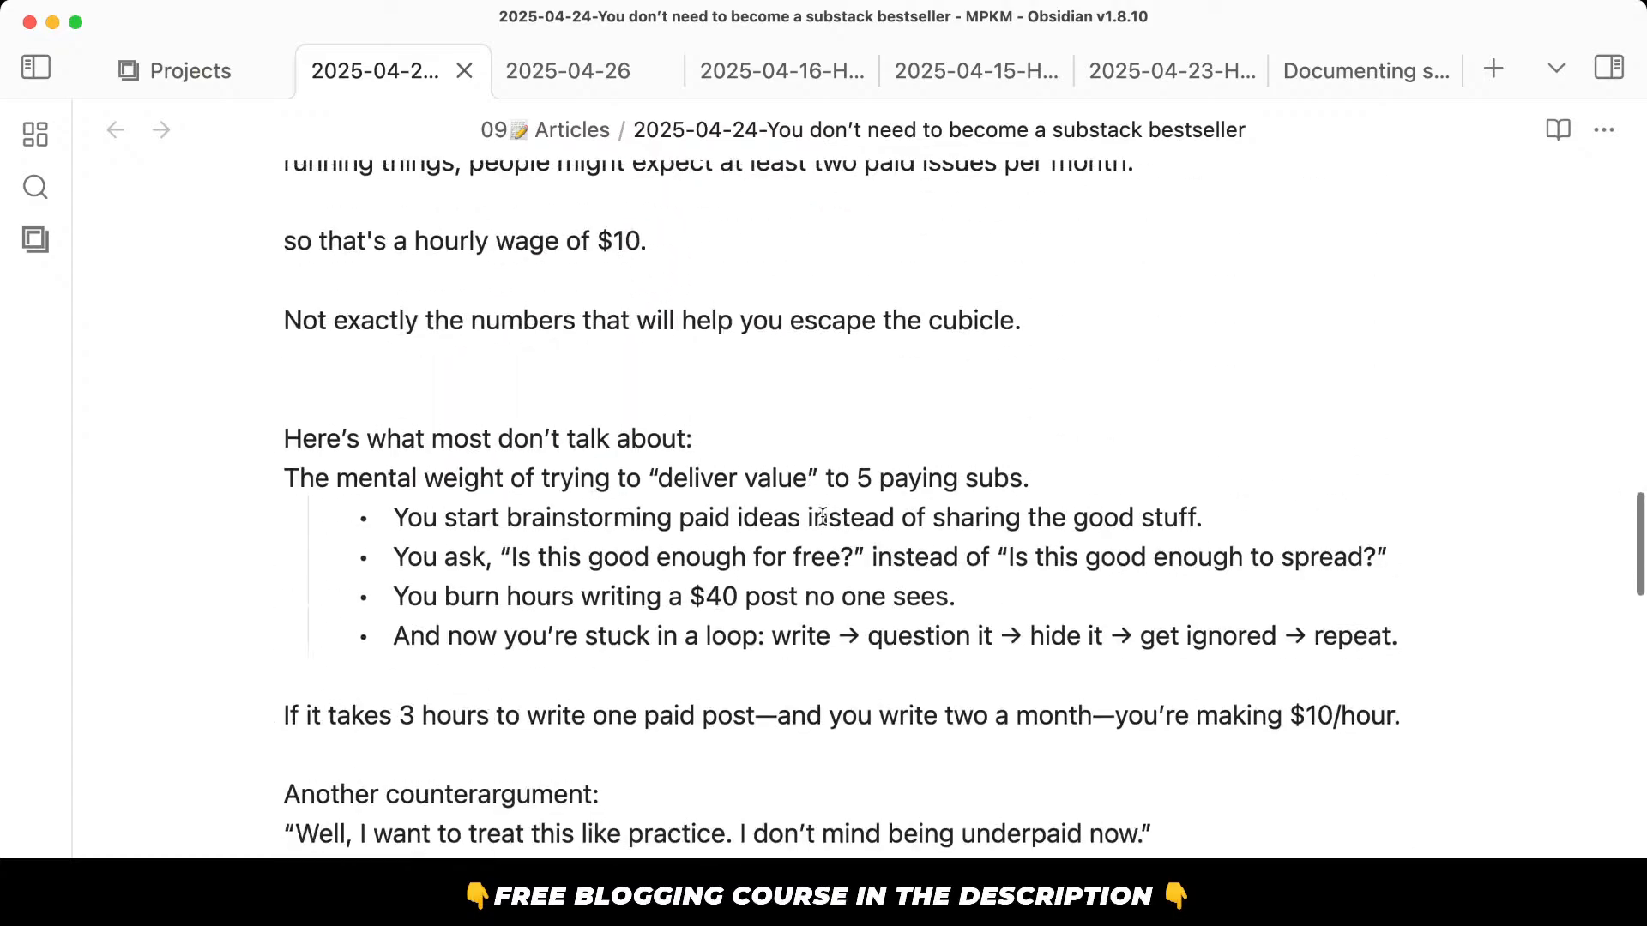
scroll(822, 516, "up", 10)
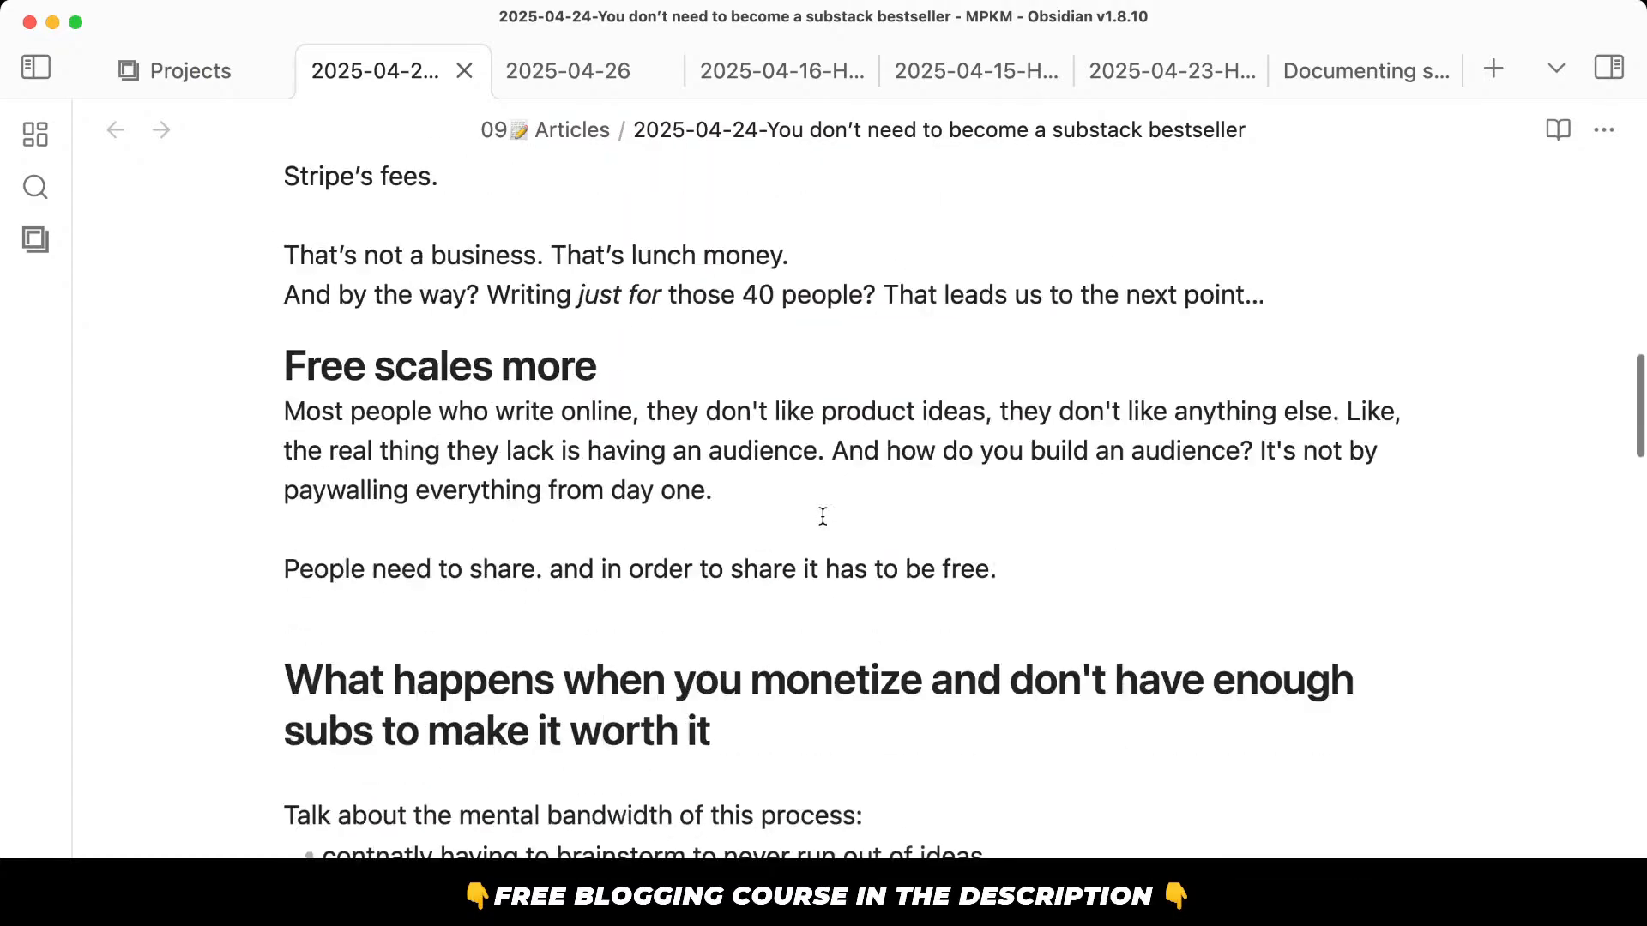
scroll(822, 516, "down", 15)
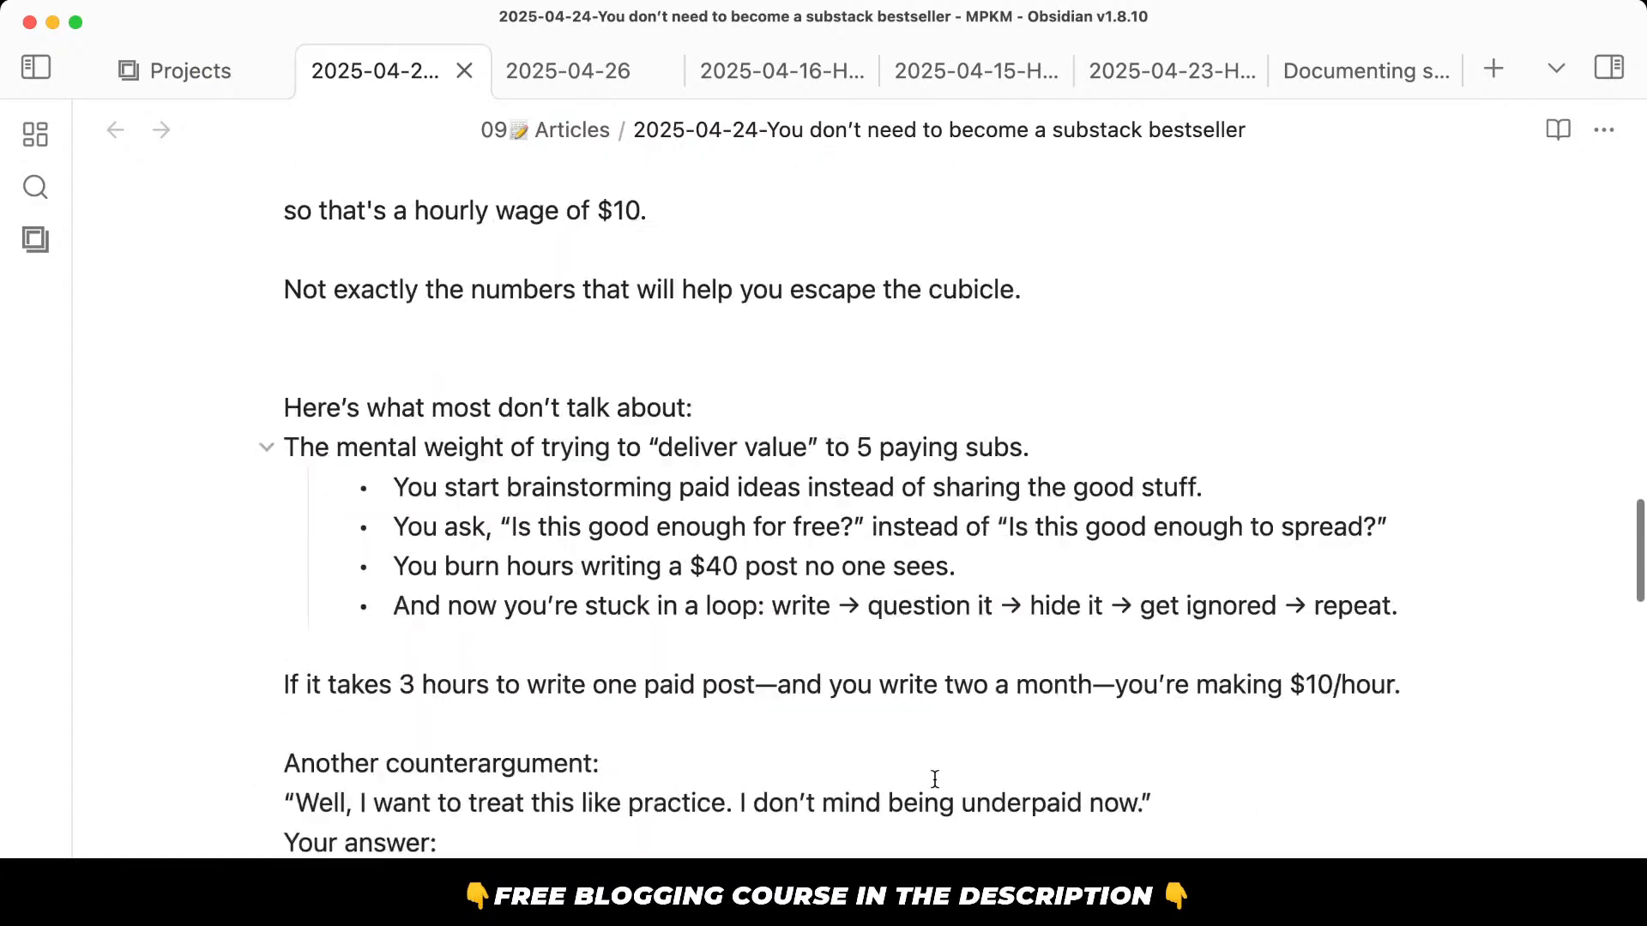
scroll(934, 779, "down", 5)
left_click_drag(458, 675, 317, 296)
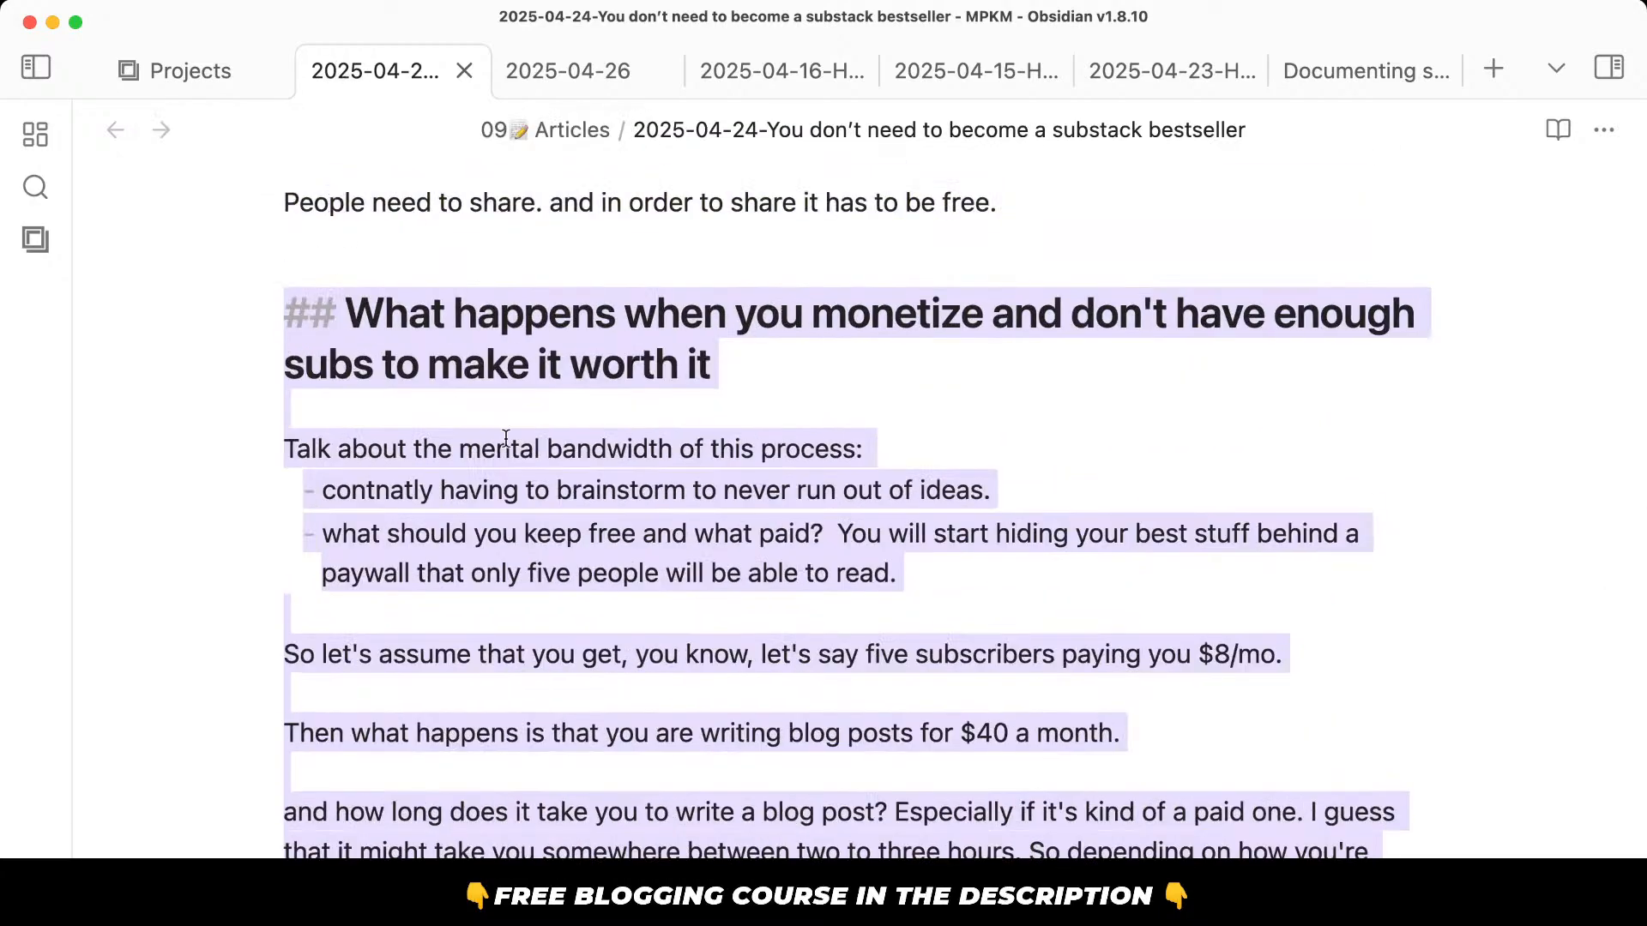
Switch to ChatGPT, review its draft about writing for five paid subscribers, and return to the Obsidian article.
scroll(1186, 611, "down", 15)
key("super+Tab")
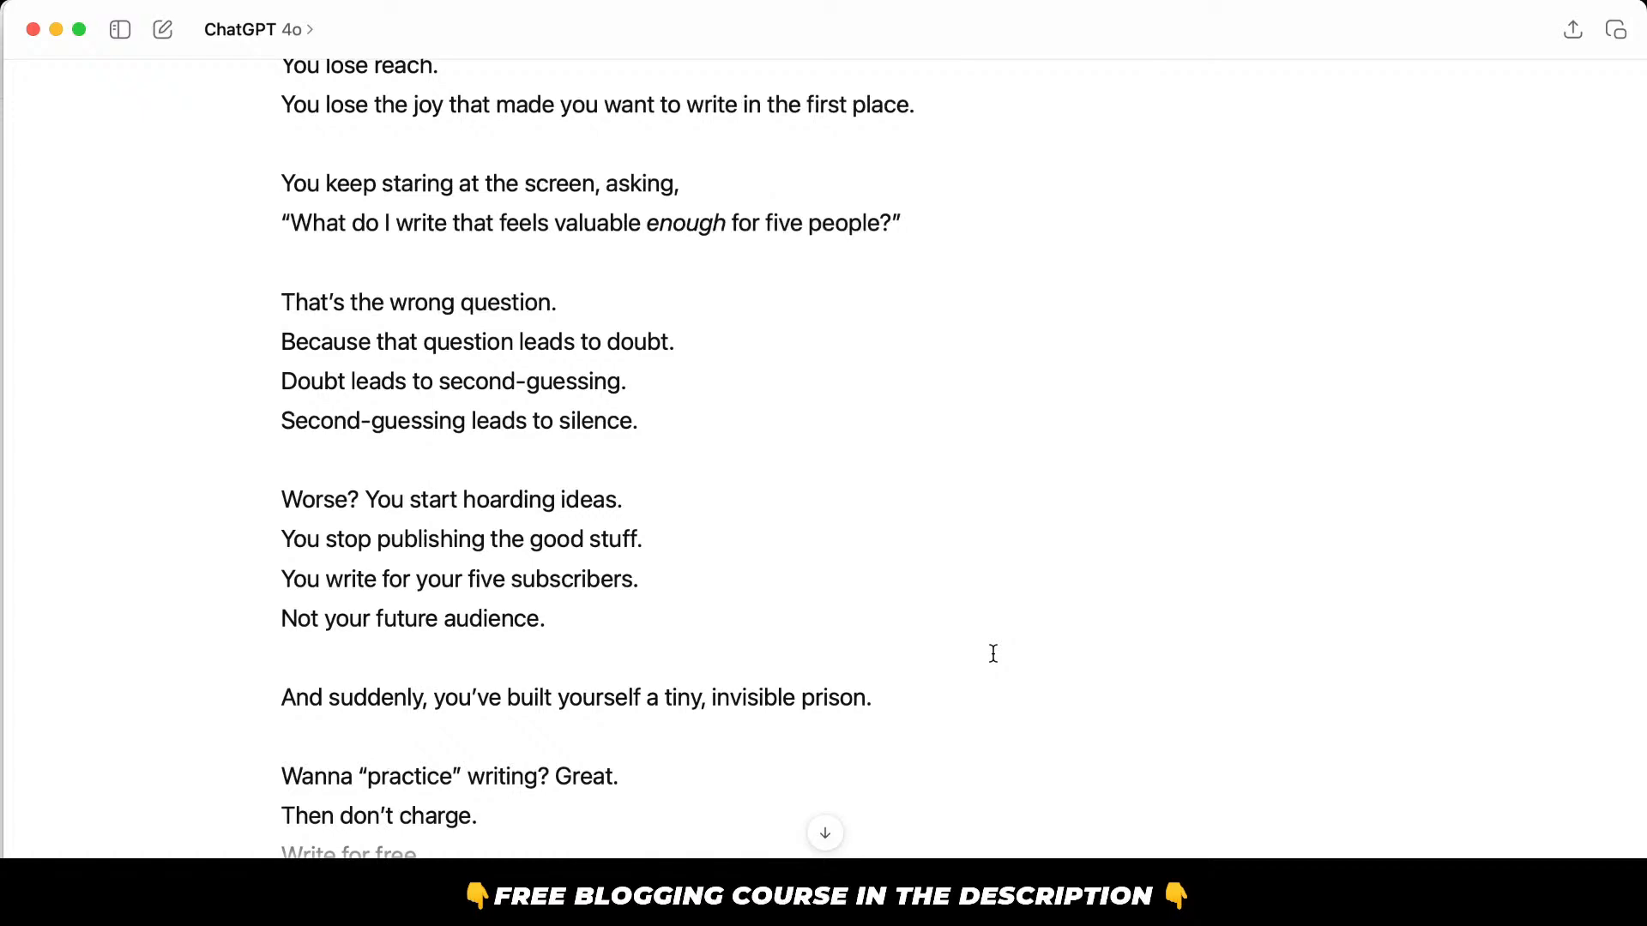
scroll(993, 654, "up", 12)
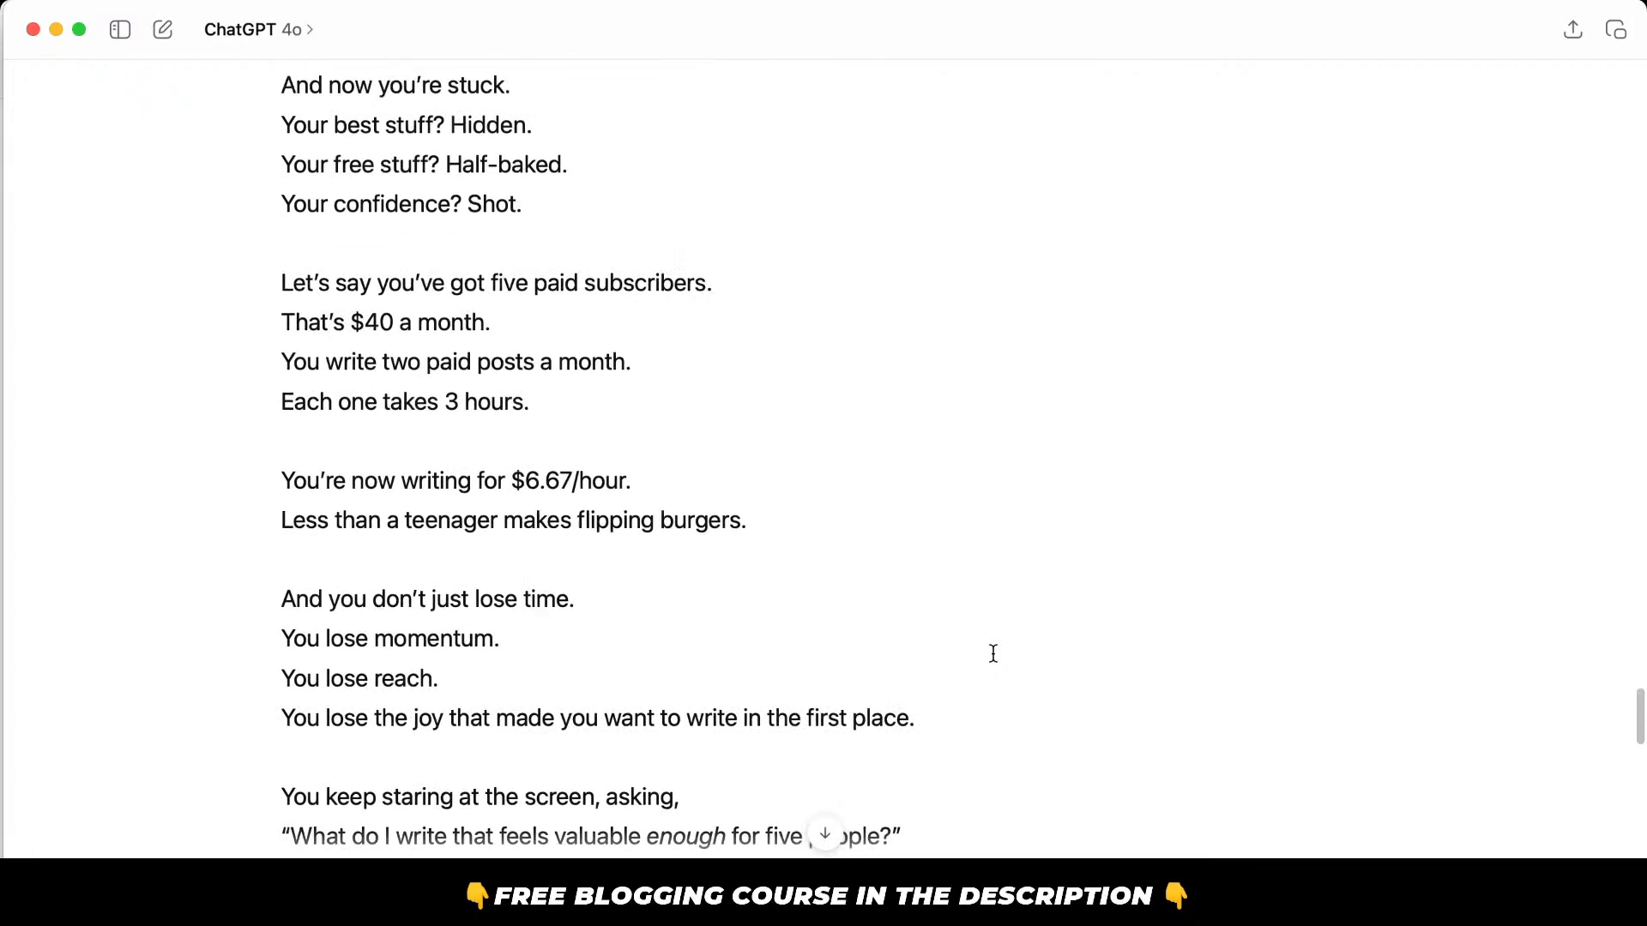
scroll(993, 654, "up", 1)
key("super+Tab")
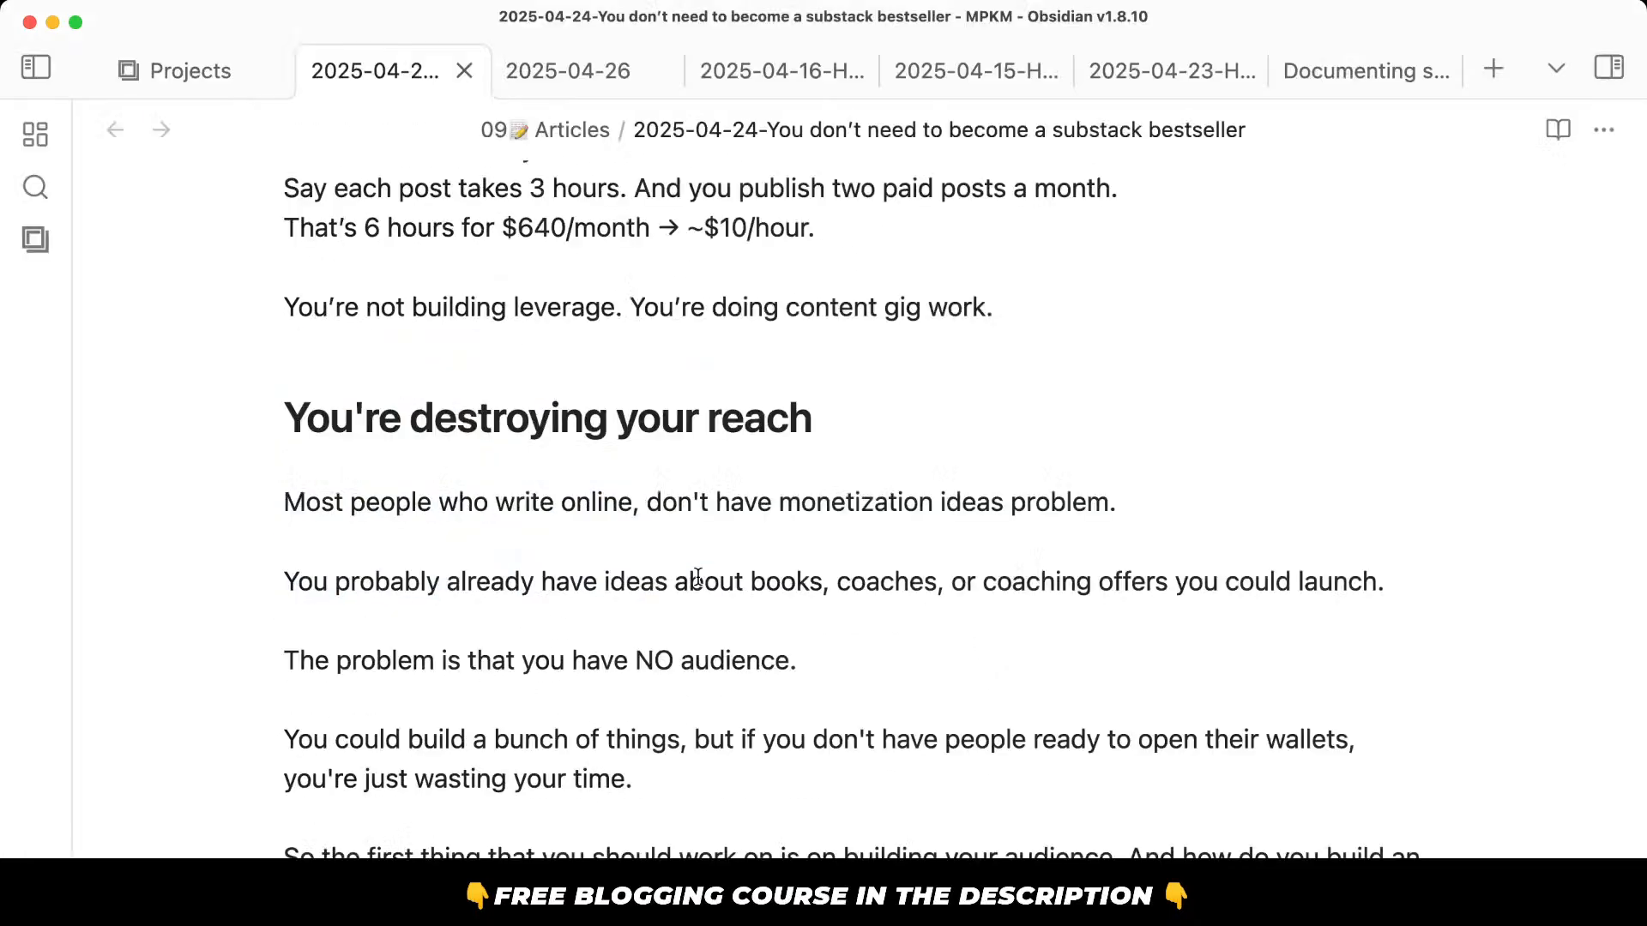
Paste the copied outline section as a level-two heading and notes below "it has to be free." at the article's end.
scroll(671, 822, "down", 6)
key("Return")
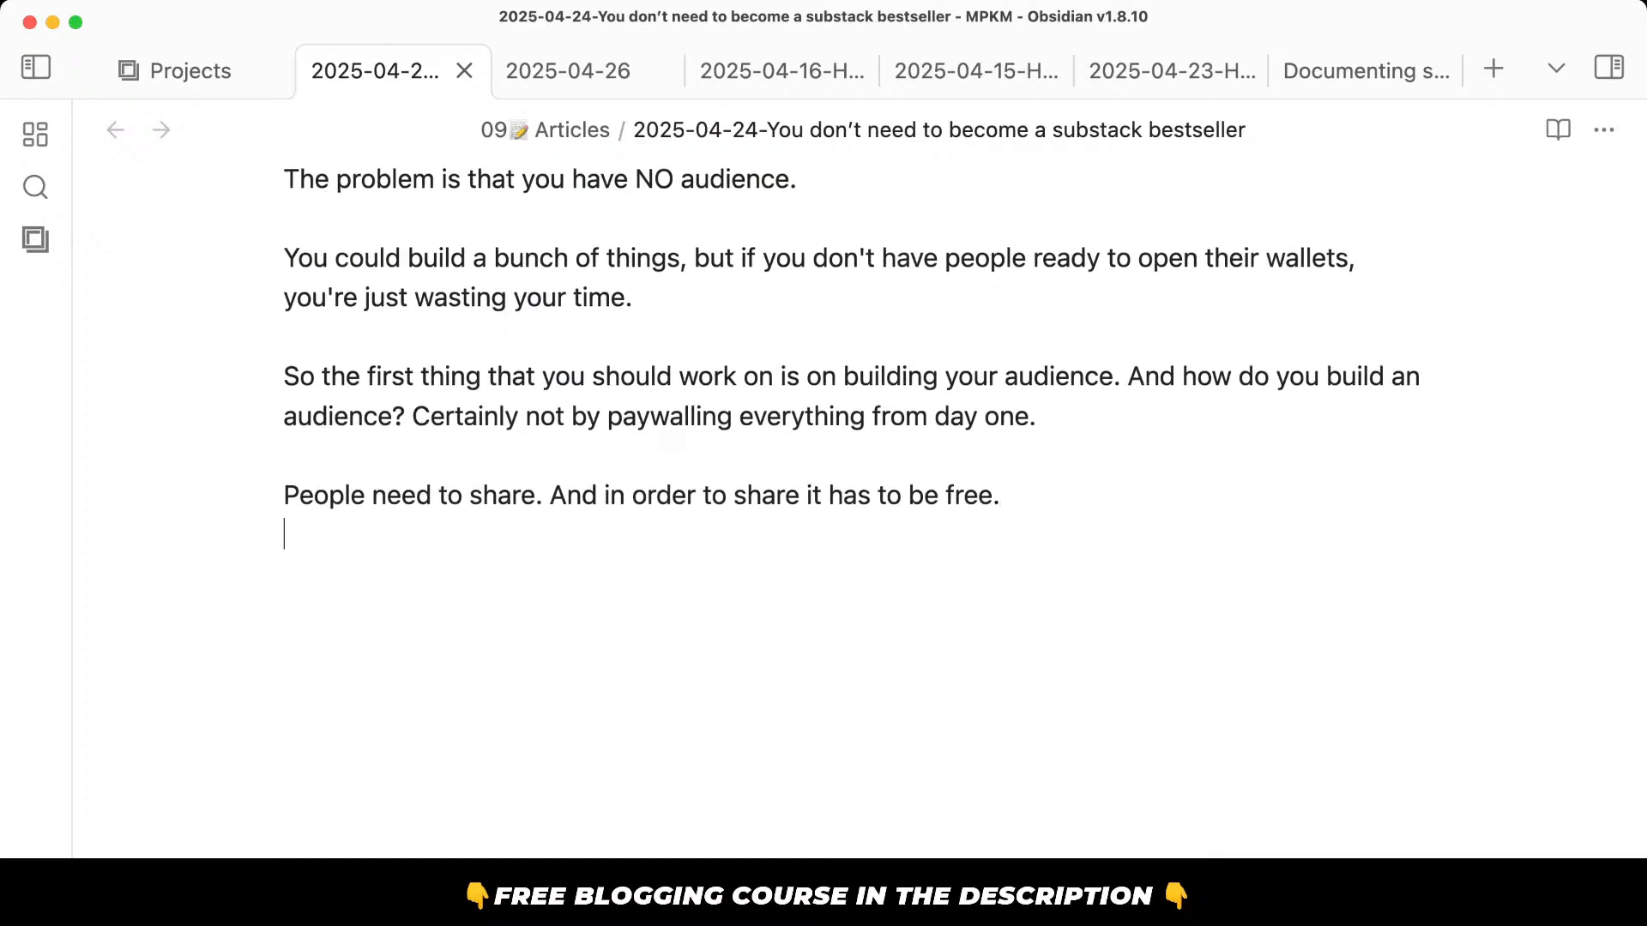
type("##")
scroll(824, 506, "up", 9)
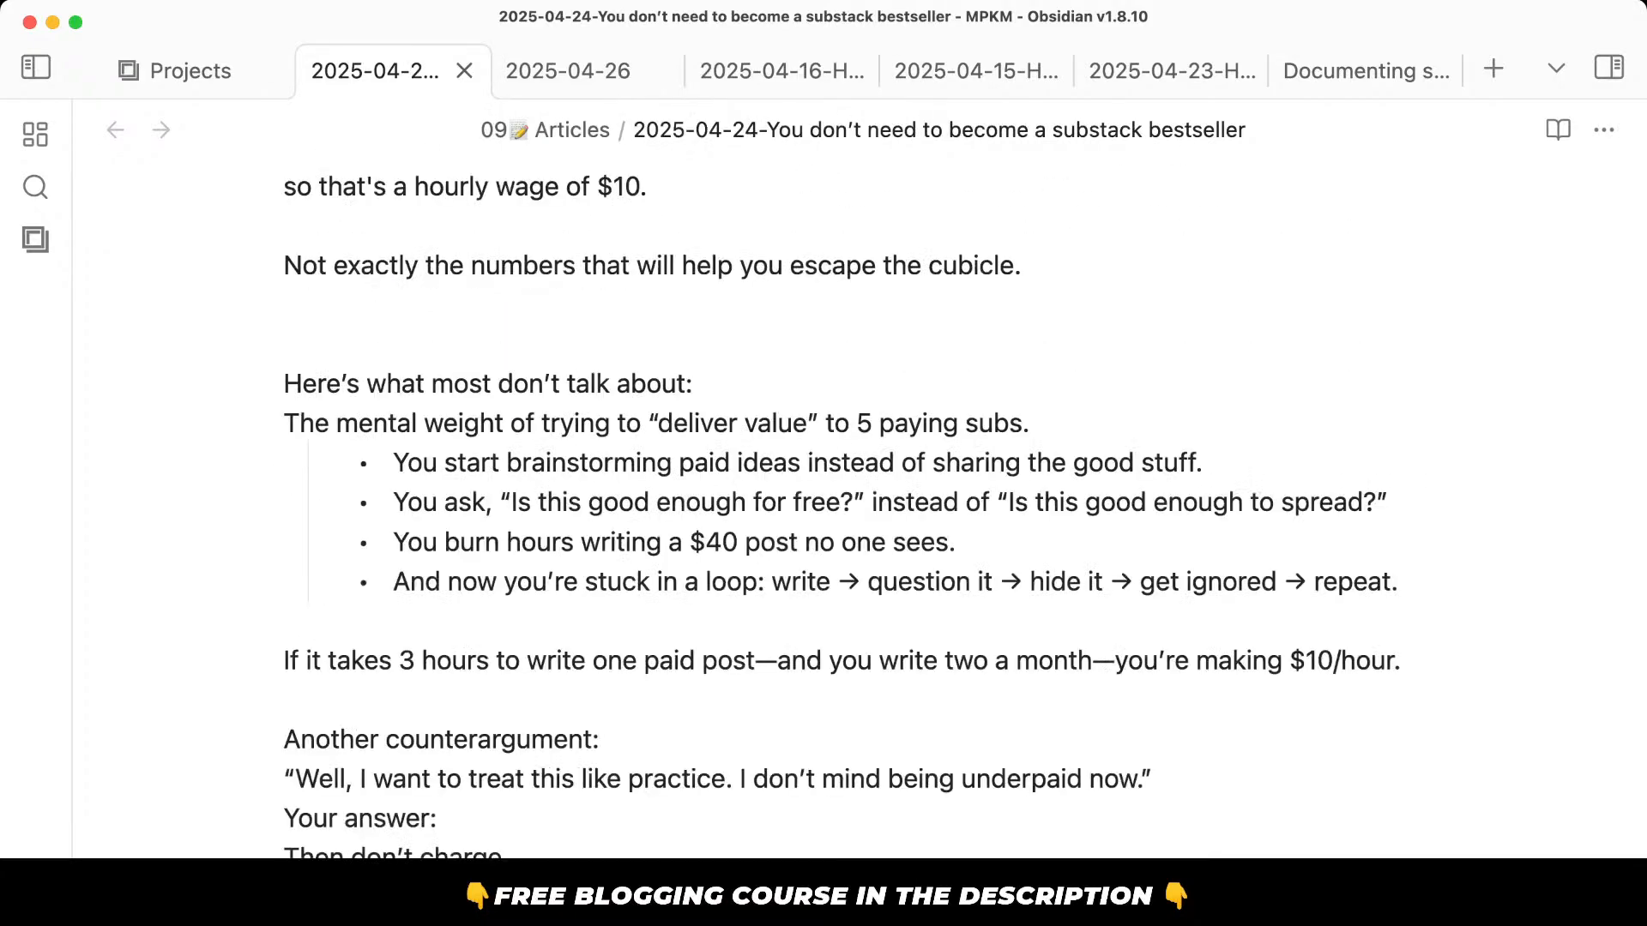
scroll(838, 489, "down", 9)
left_click(837, 489)
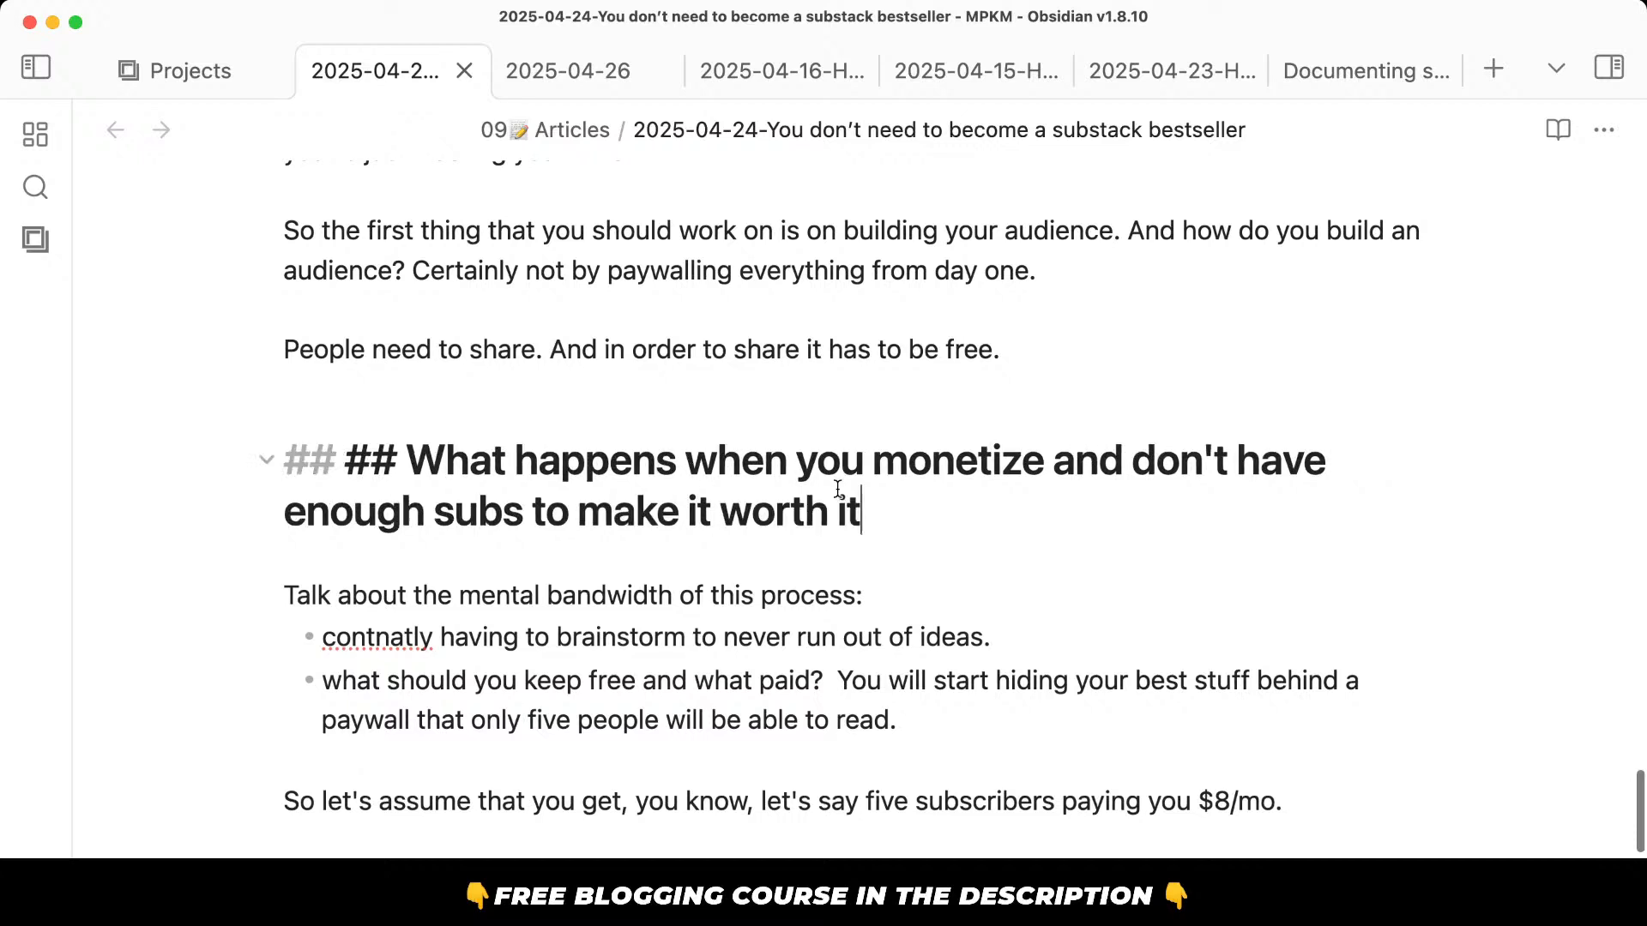
Remove the duplicate "##" from the pasted "What happens when you monetize" heading.
double_click(384, 463)
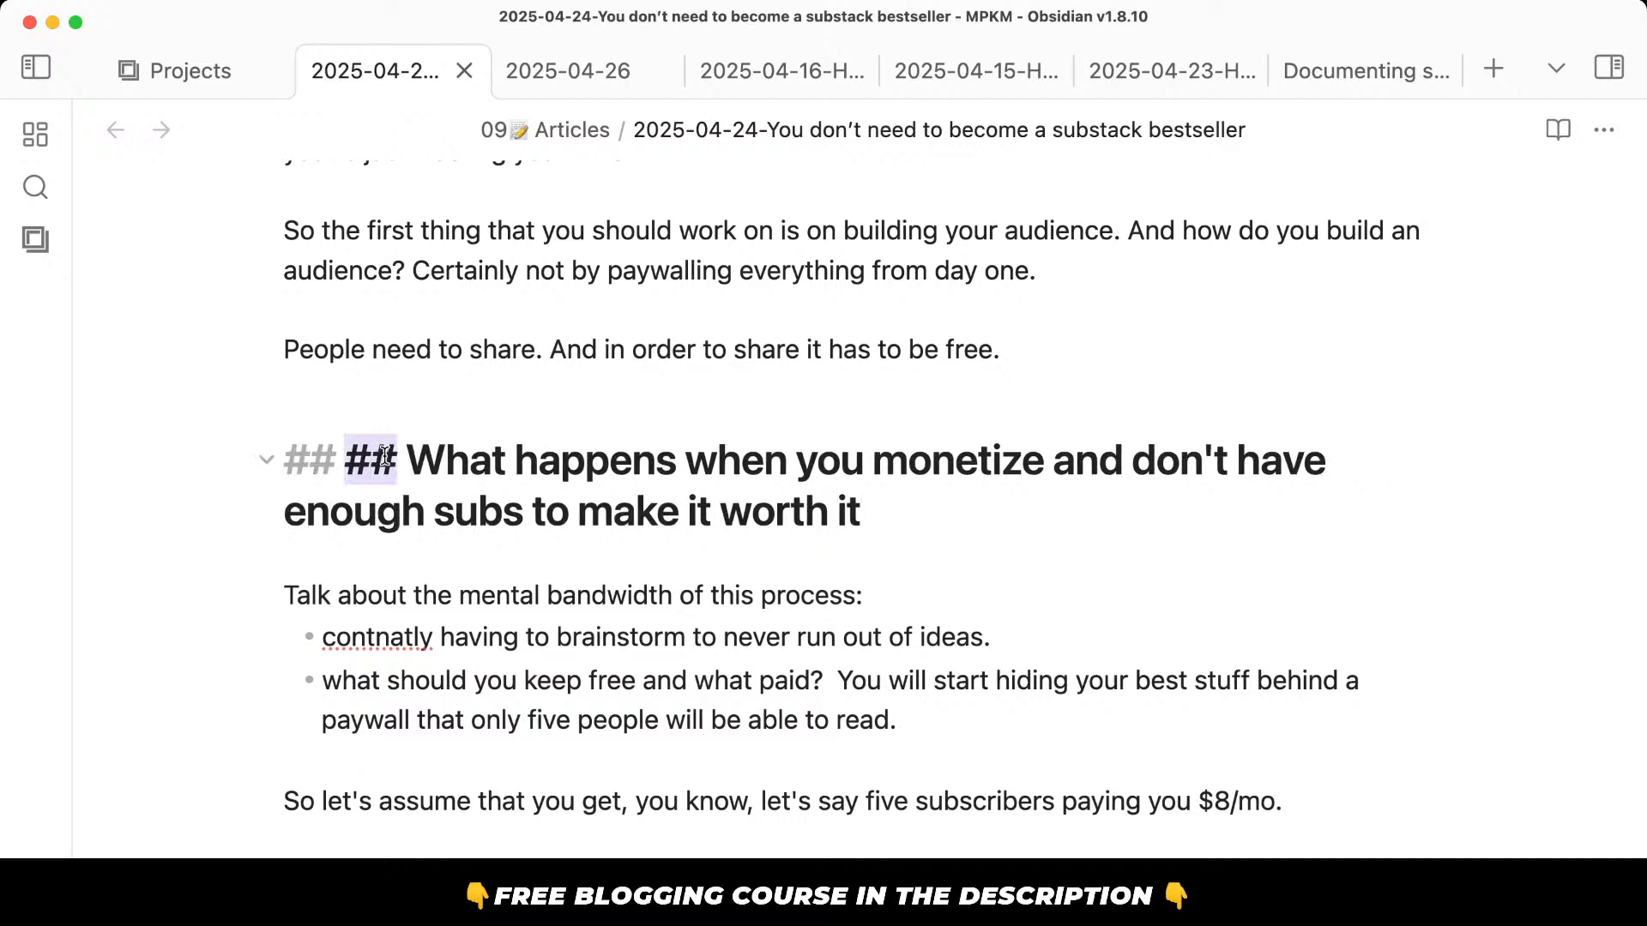
key("BackSpace")
key("BackSpace")
left_click(799, 502)
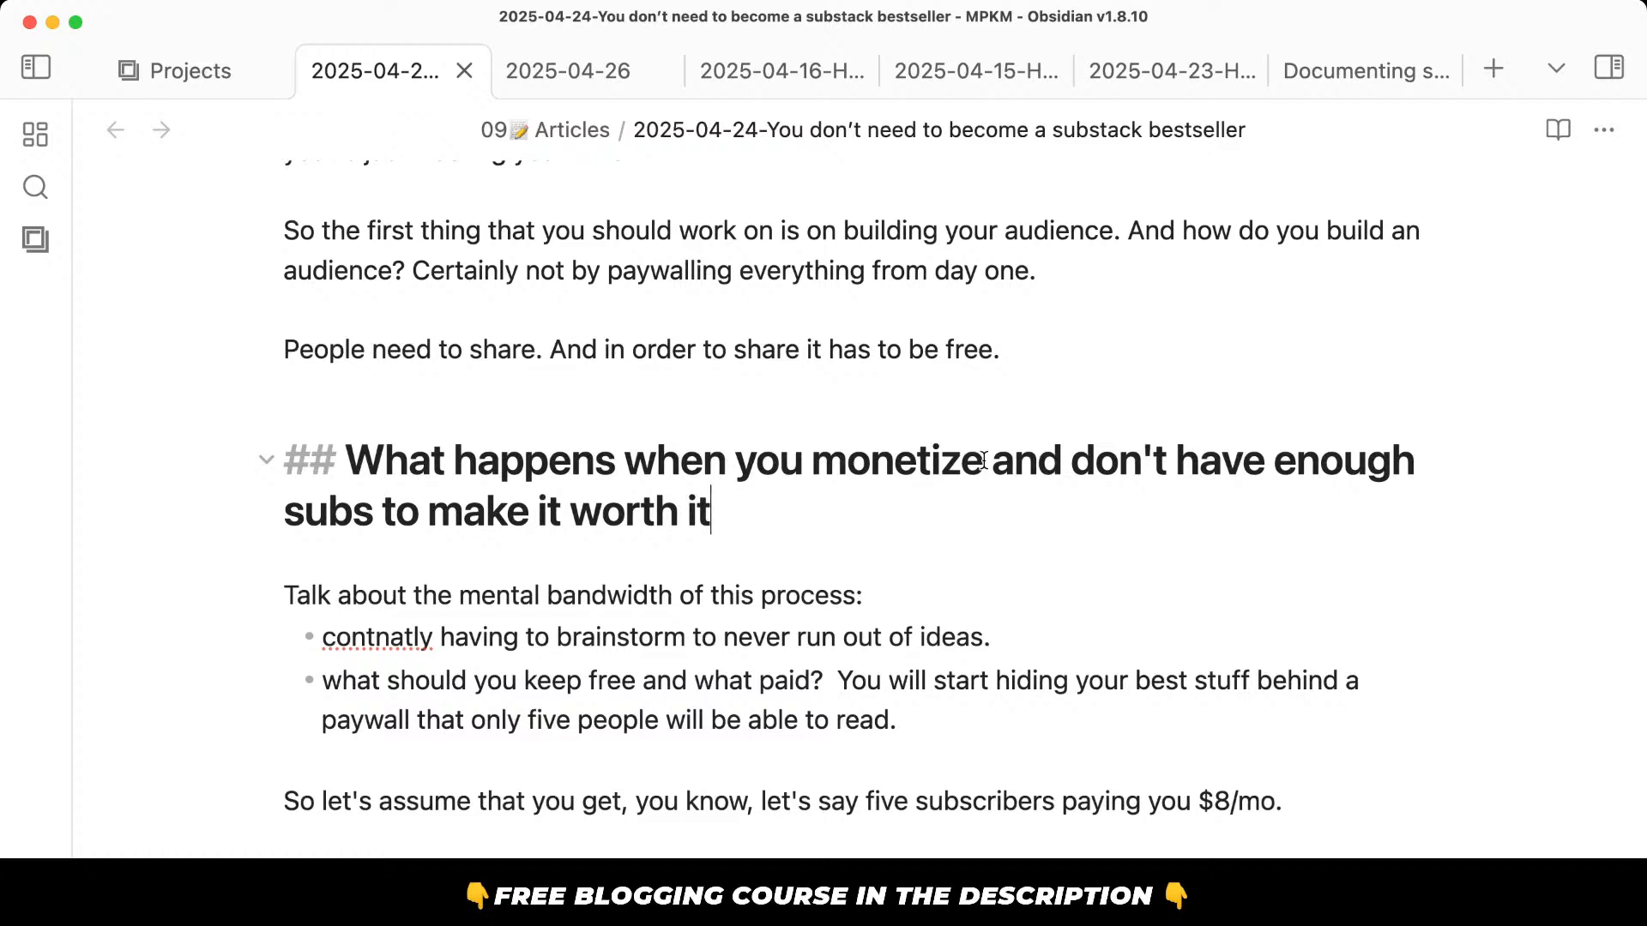
left_click_drag(983, 461, 1022, 522)
left_click(1029, 533)
scroll(1004, 506, "down", 2)
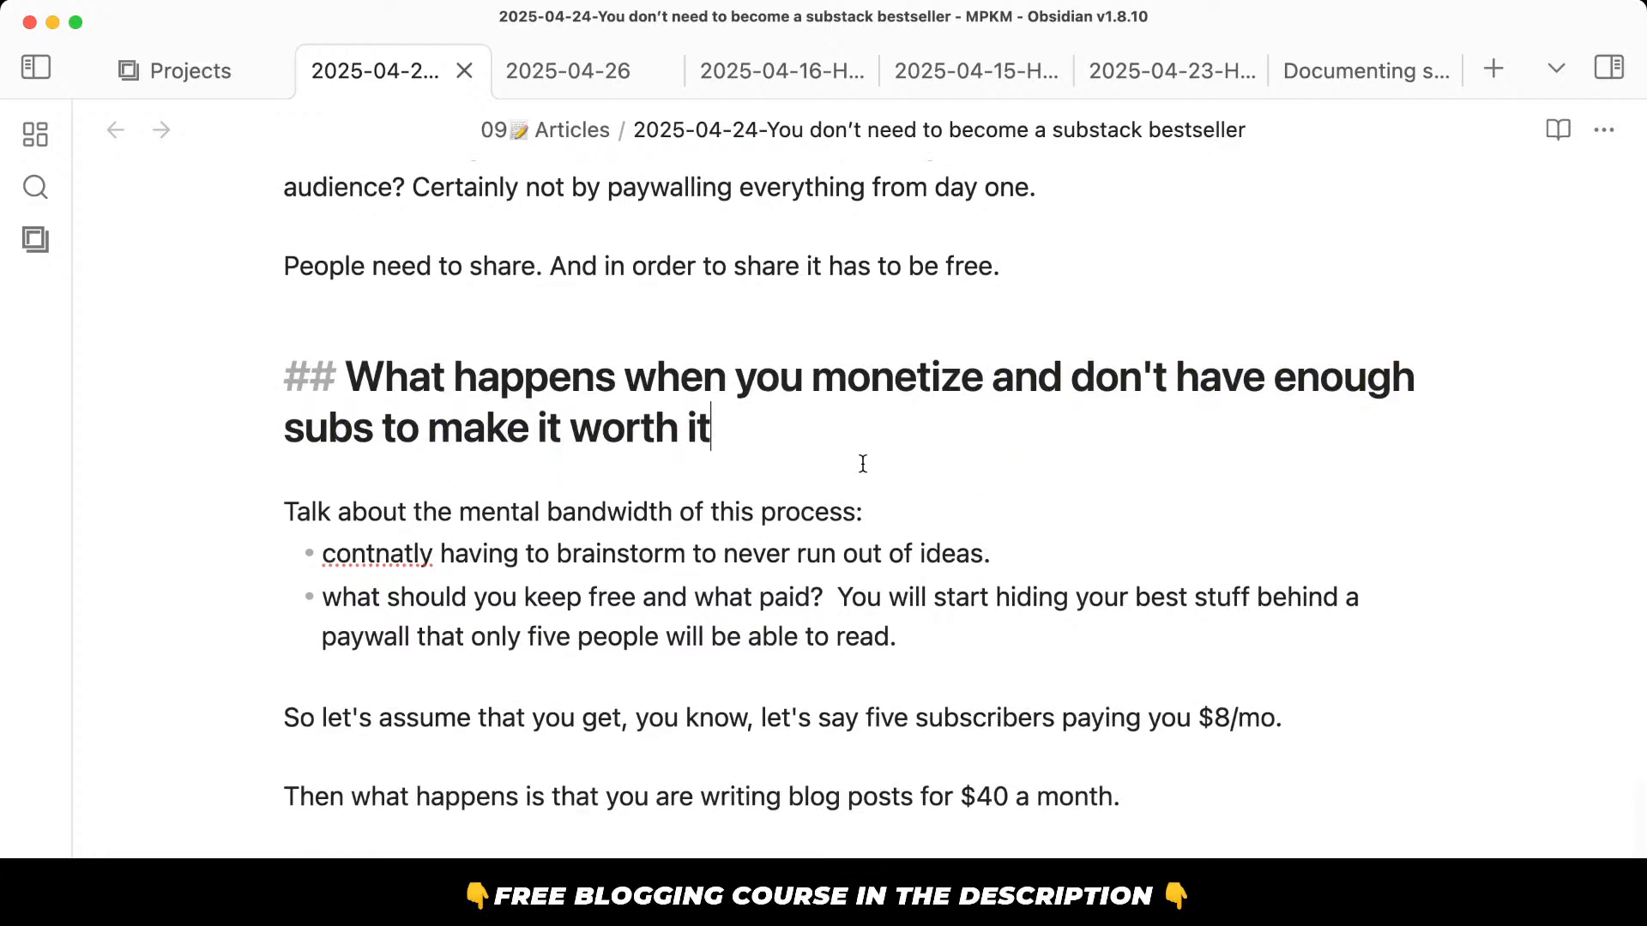
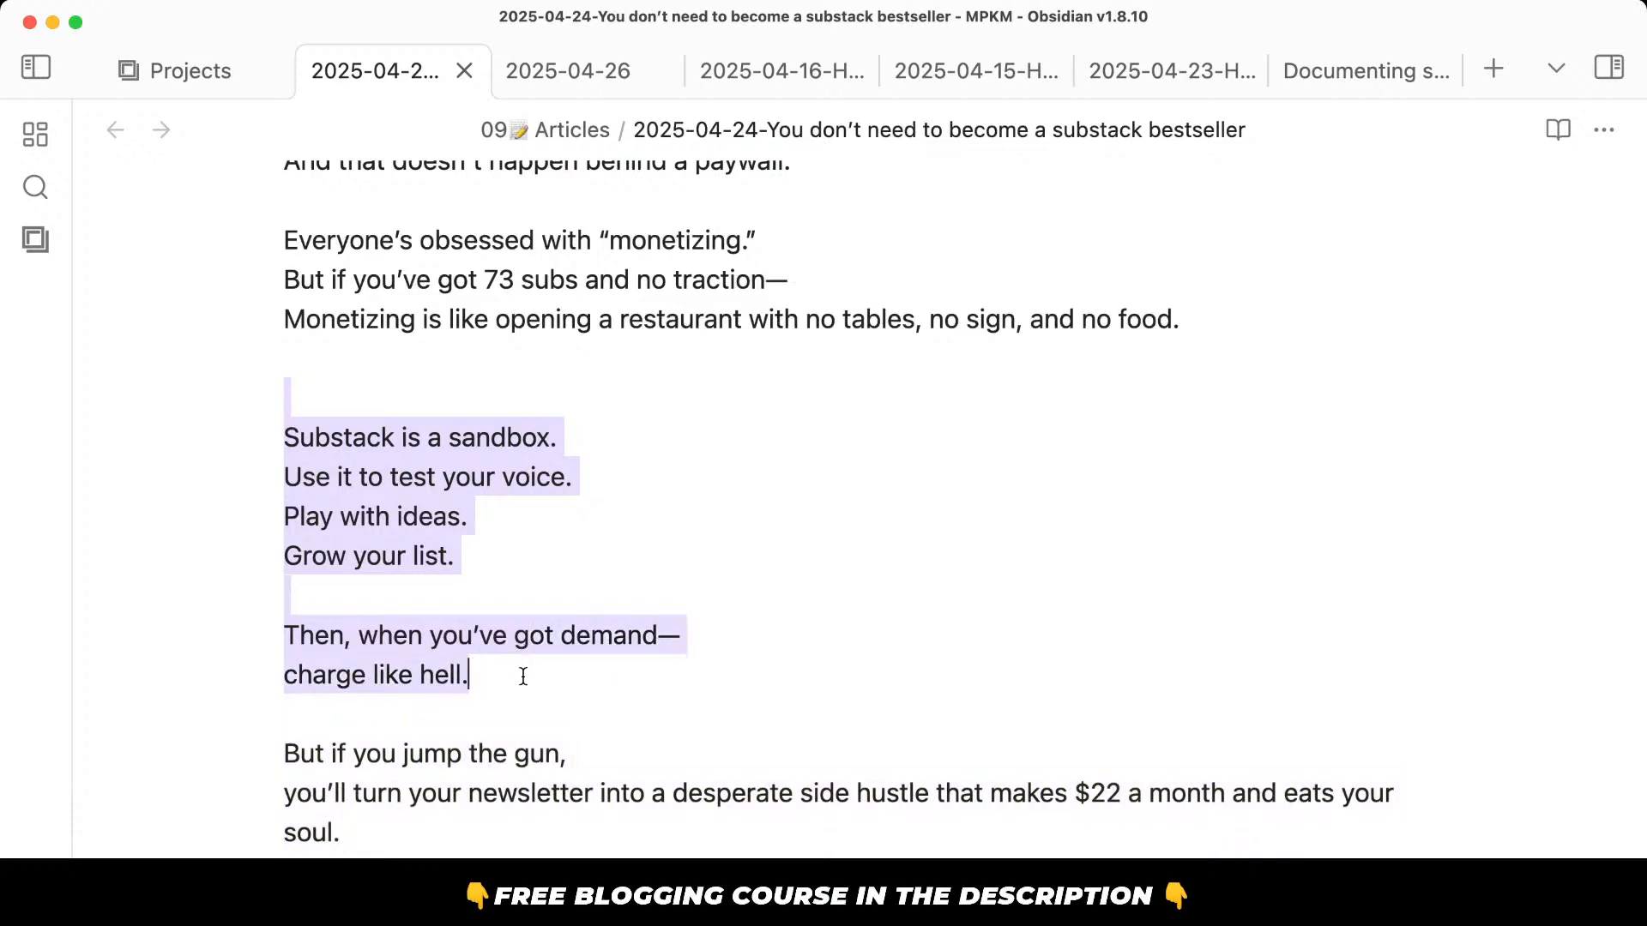
Delete the passage from "Substack is a sandbox." to "charge like hell." and join "But if you jump the gun," with its following line.
key("BackSpace")
key("BackSpace")
key("BackSpace")
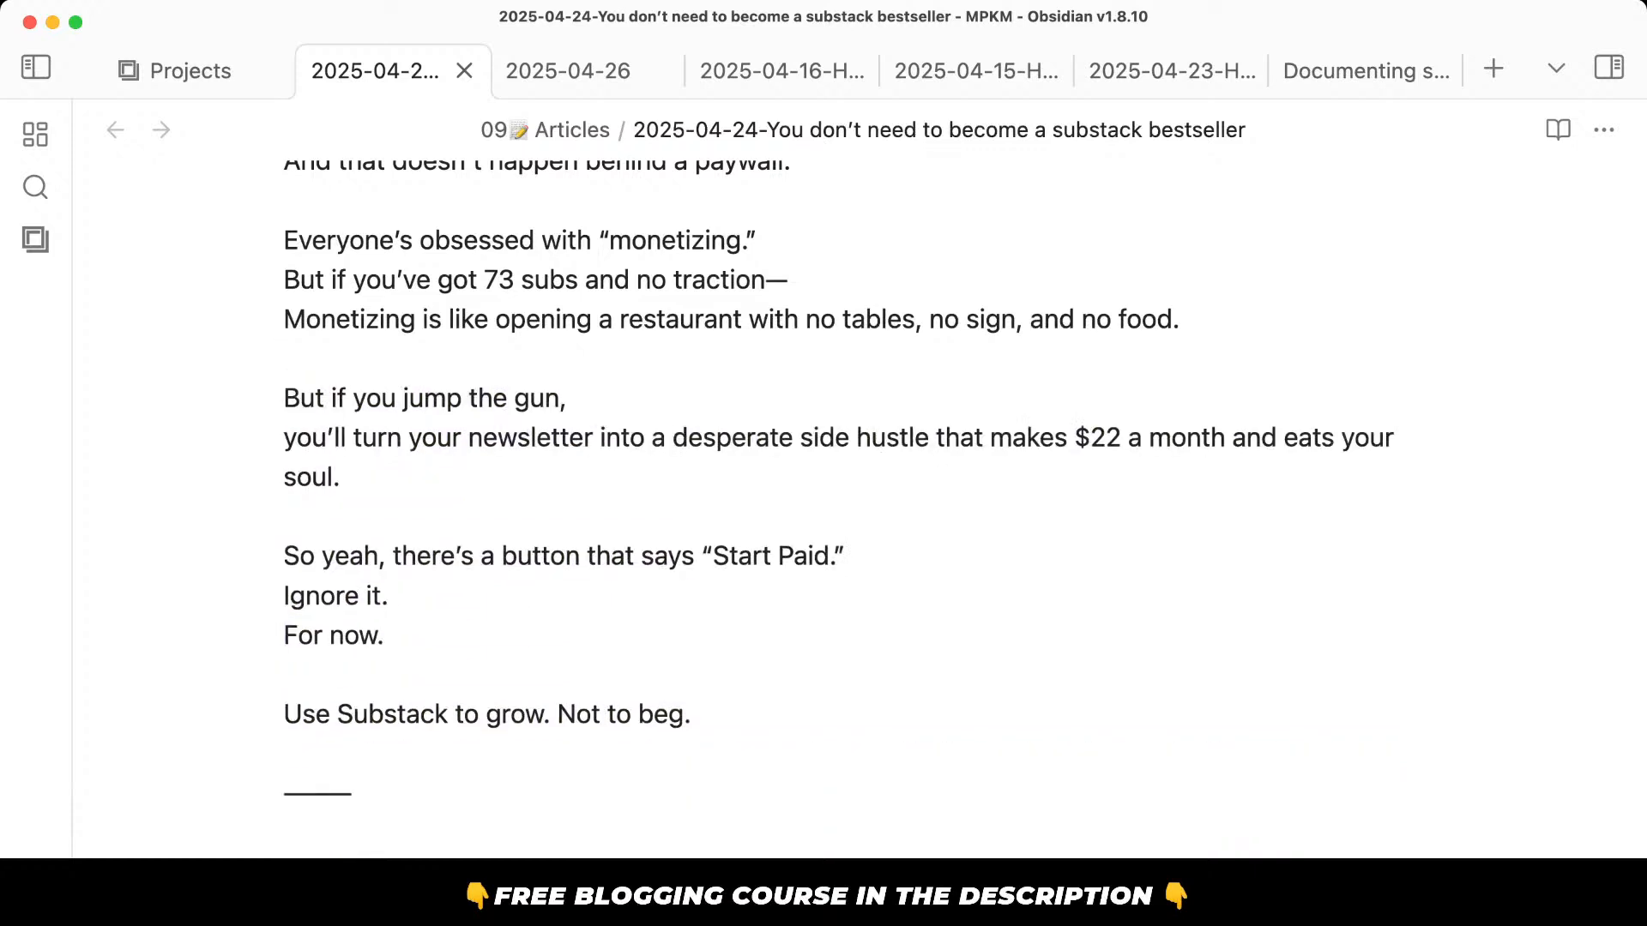
key("Down")
key("BackSpace")
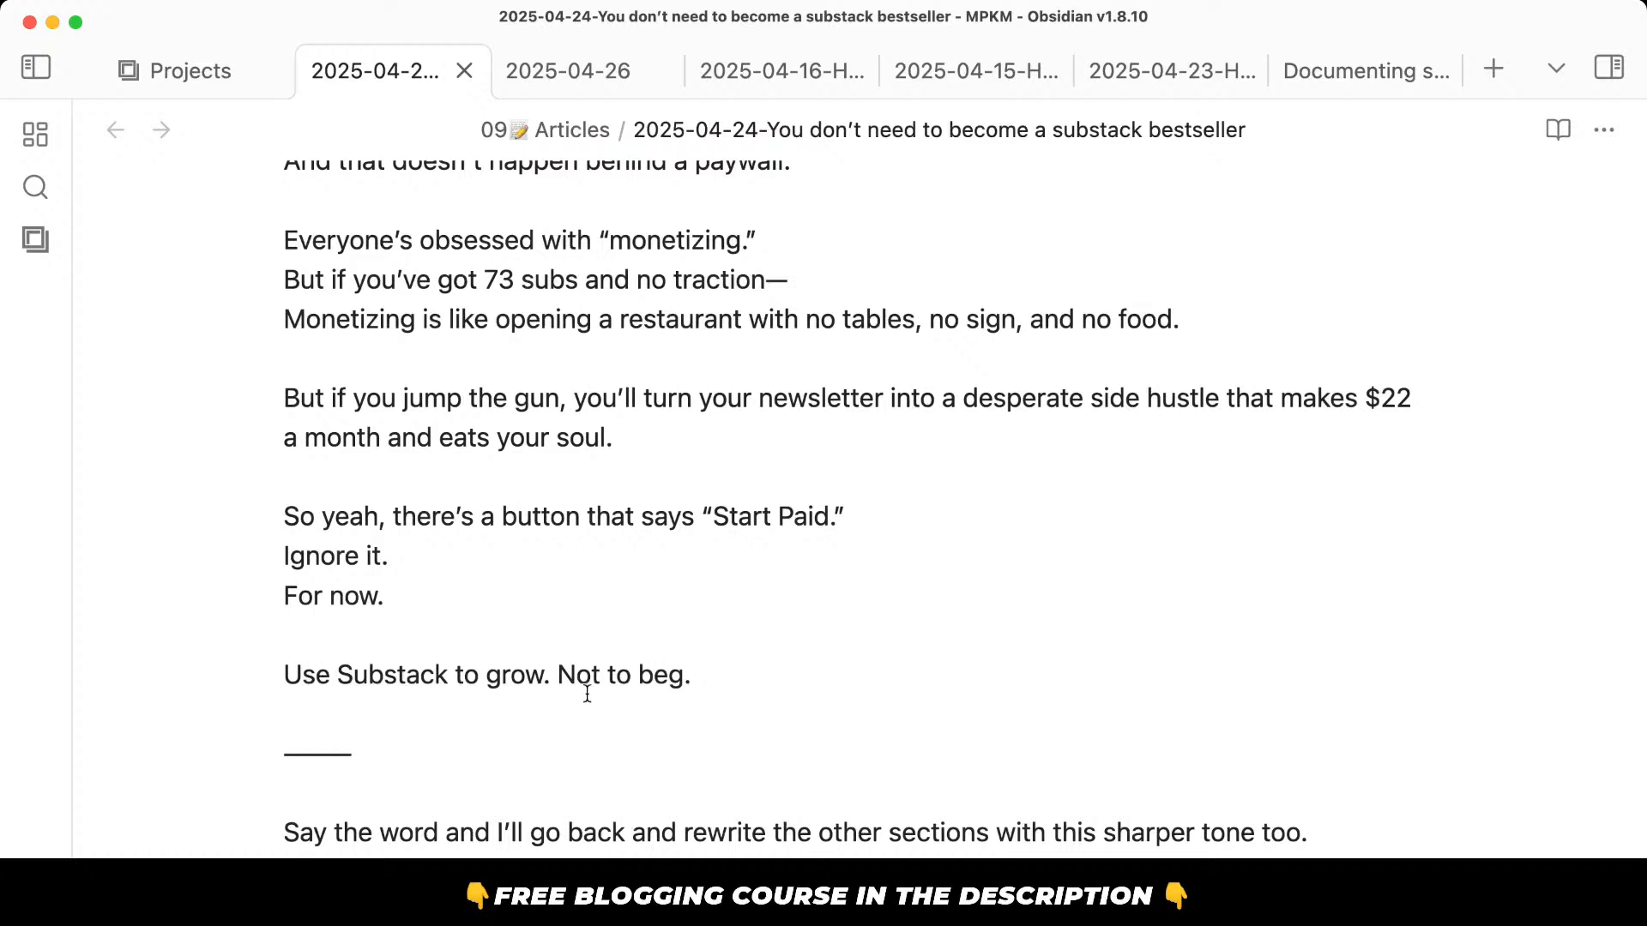
Delete the divider and the leftover "Say the word and I'll go back and rewrite the other sections" line at the article's end.
left_click_drag(446, 479, 412, 568)
left_click(417, 592)
left_click_drag(489, 621, 598, 831)
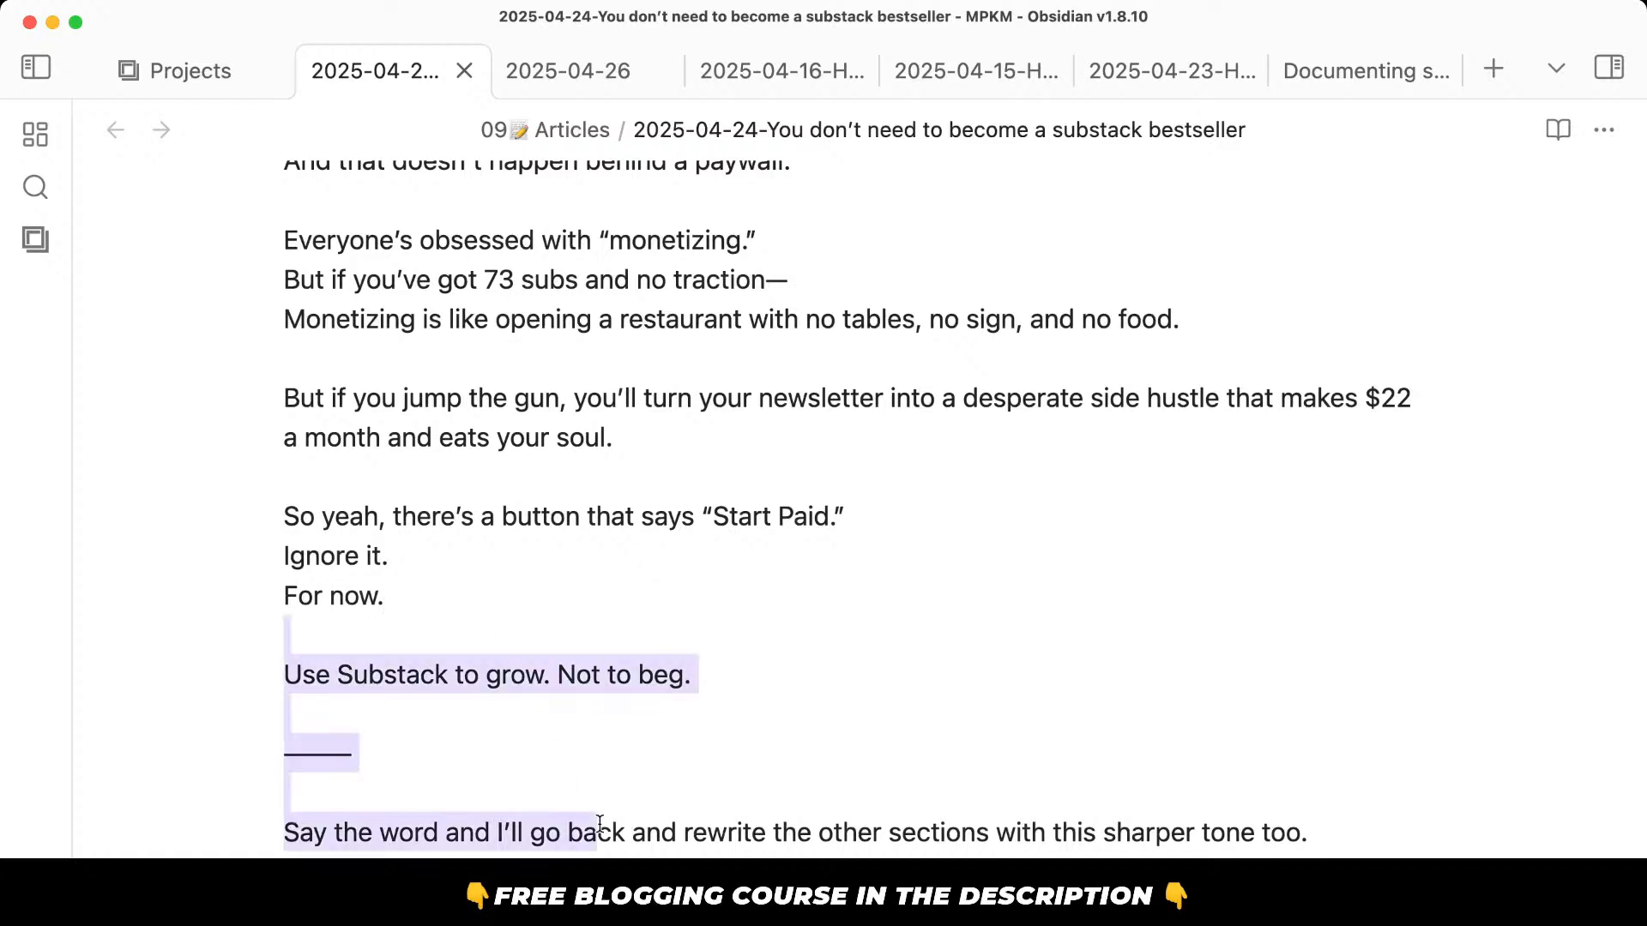
left_click(598, 832)
left_click_drag(521, 756, 1321, 836)
key("BackSpace")
Remove the extra blank line above the article's heading "Substack is a way to build an audience".
scroll(521, 756, "up", 10)
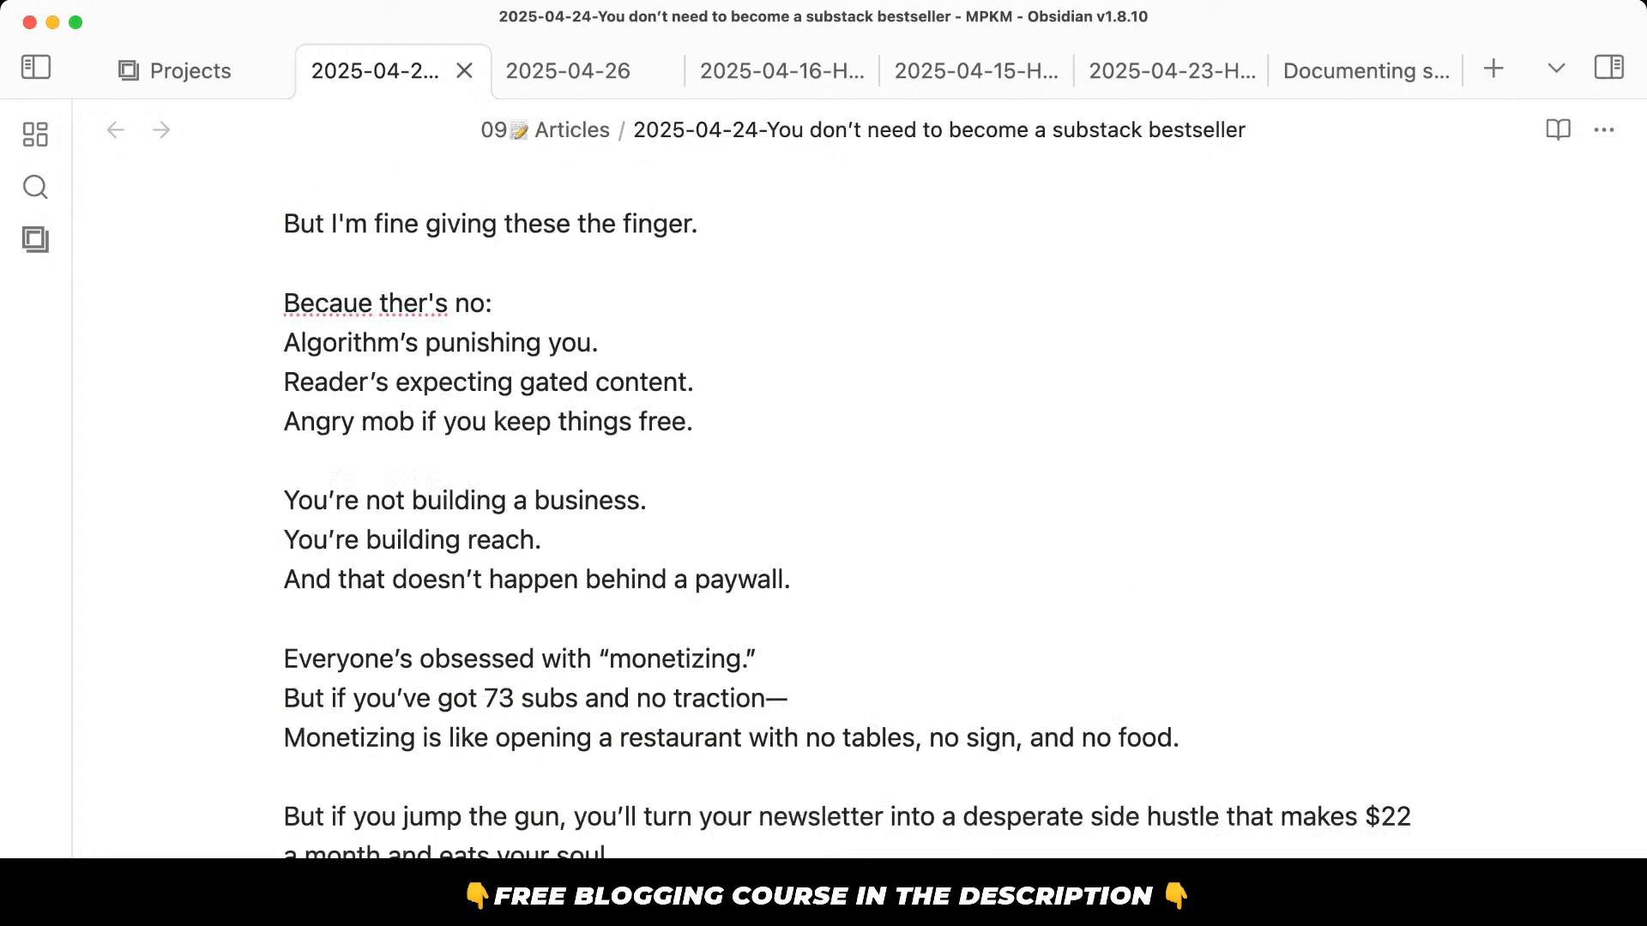
scroll(849, 512, "up", 1)
scroll(548, 682, "up", 10)
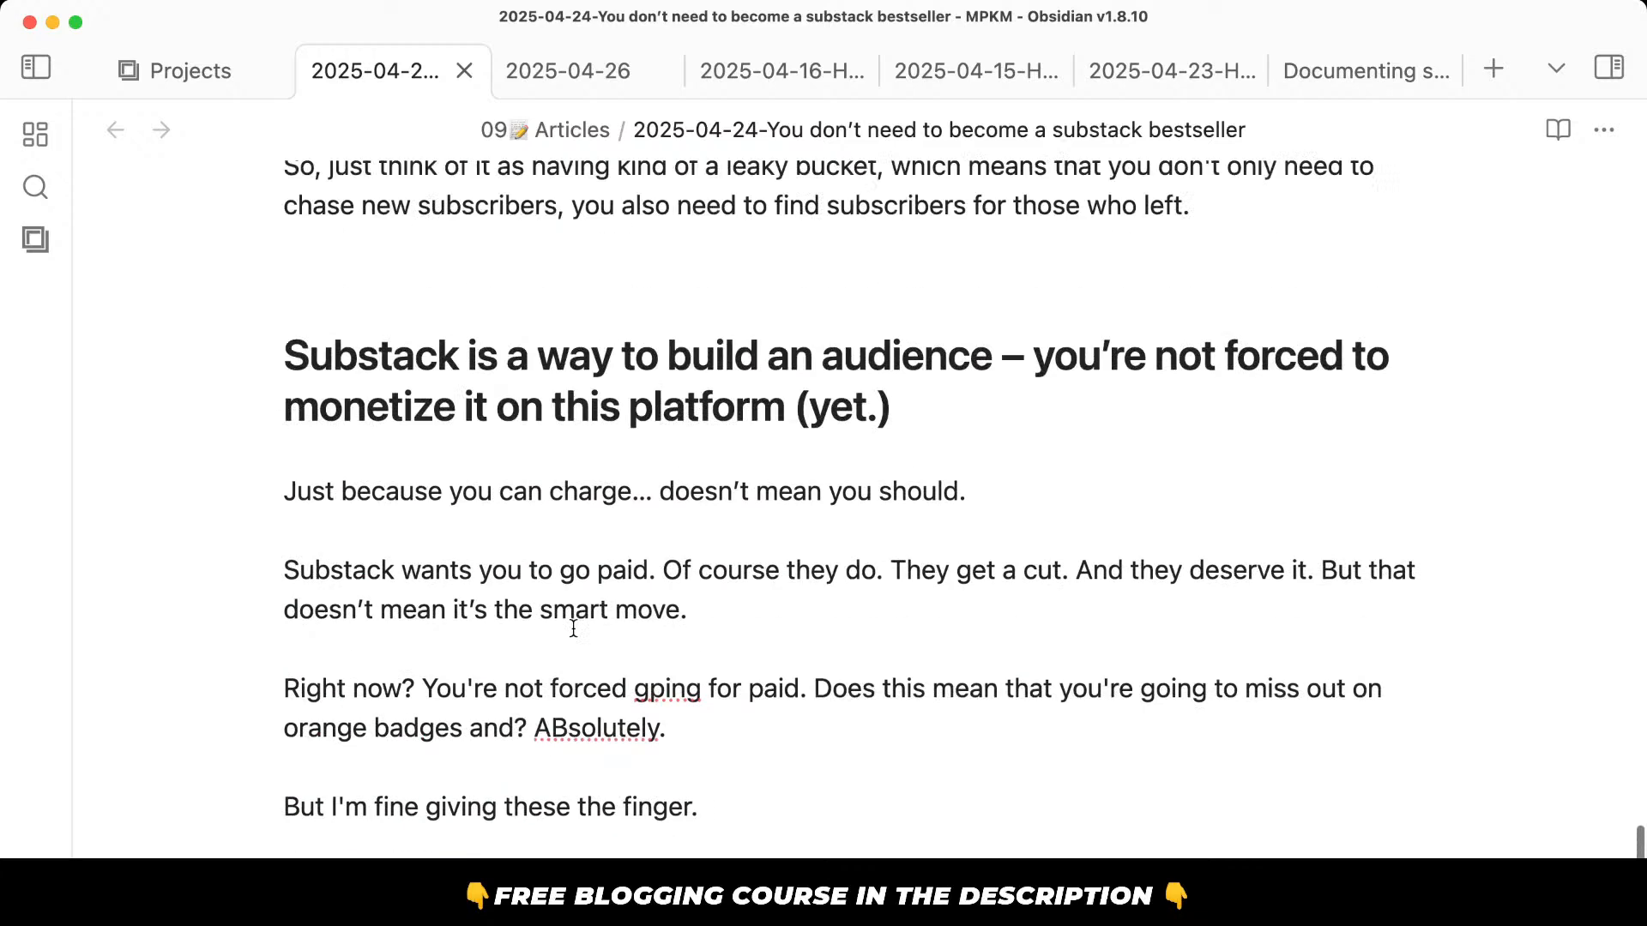
left_click(466, 509)
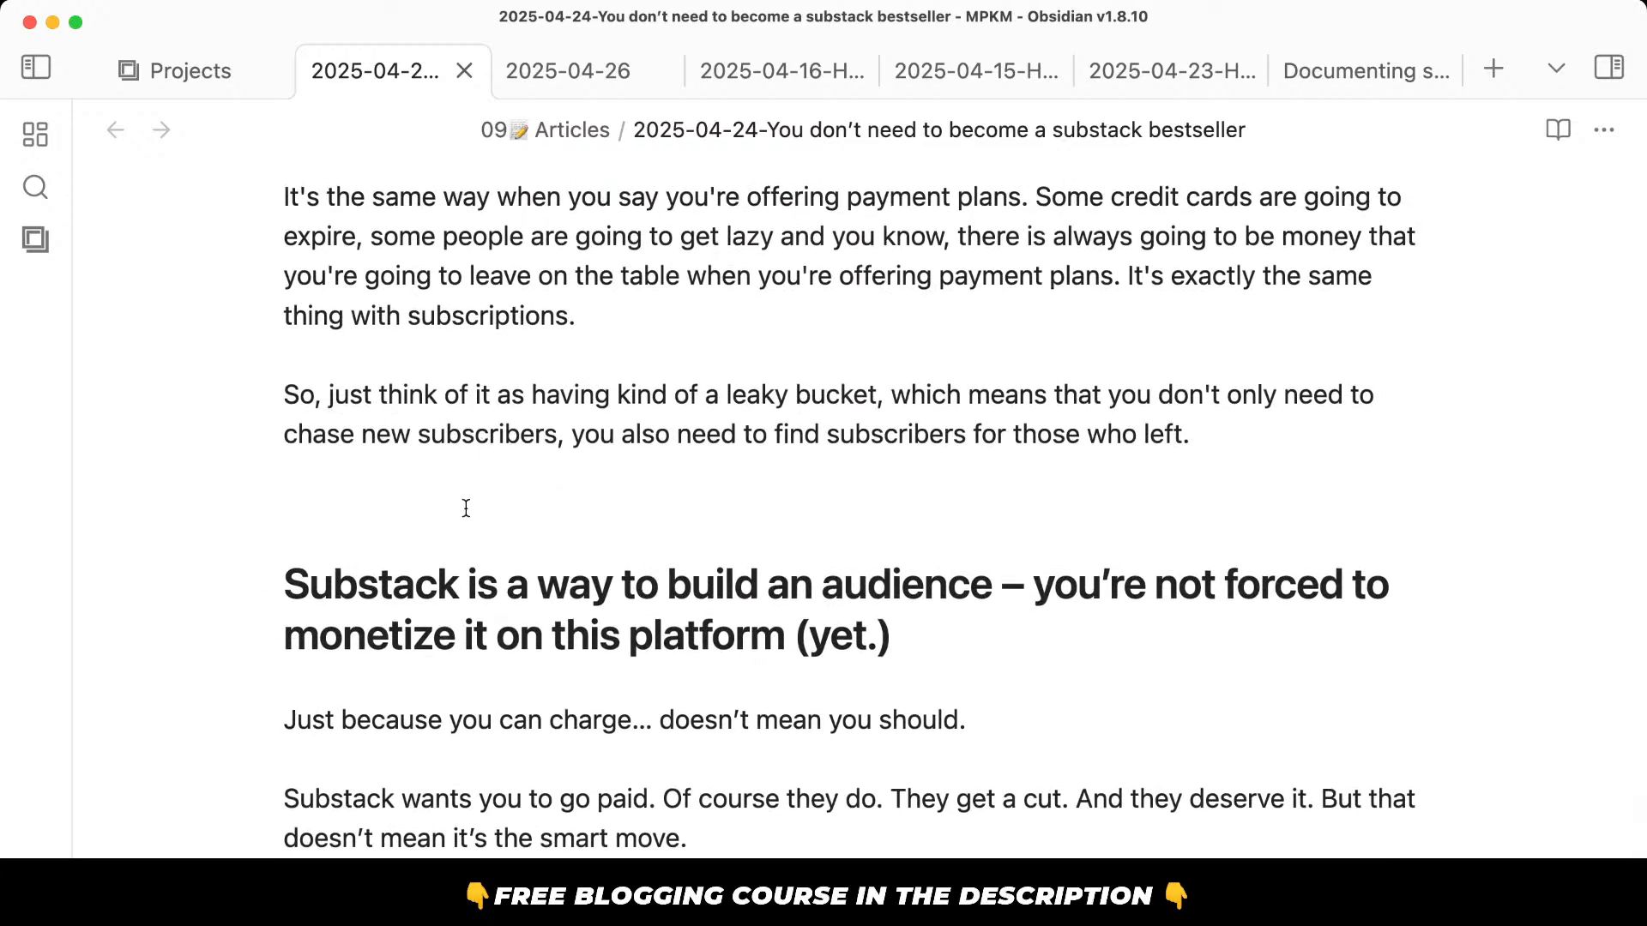
key("BackSpace")
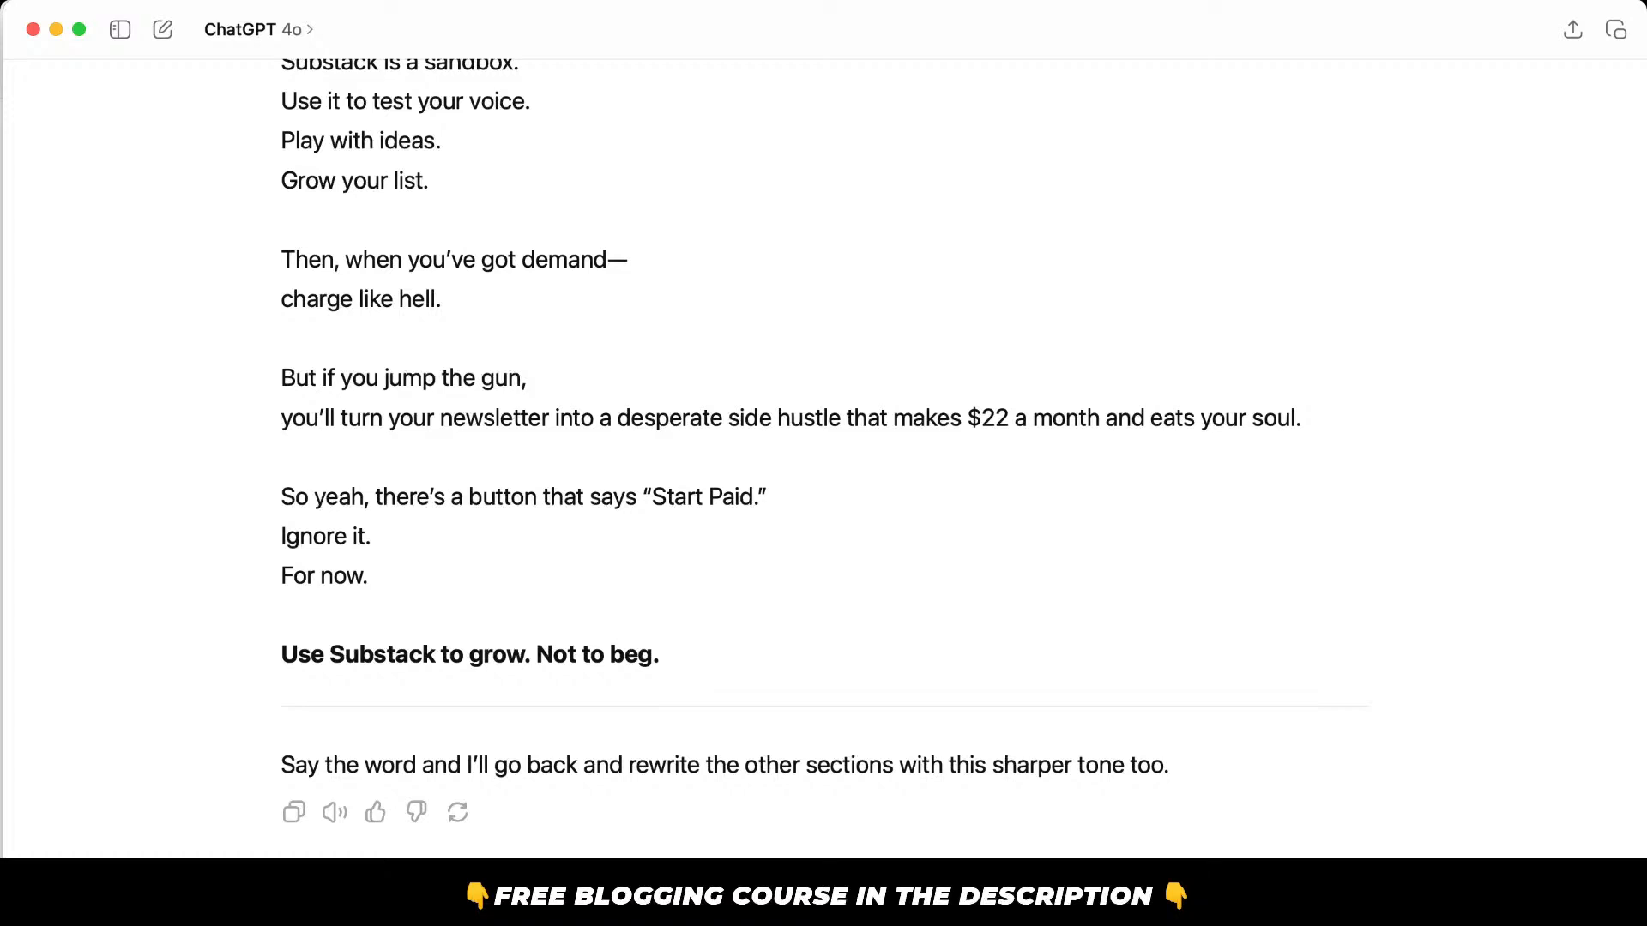
In ChatGPT, submit the prompt with the {{ARTICLE TITLE}} examples and copy the generated intro starting at "Everyone blames the 10% fee.".
key("super+v")
key("Return")
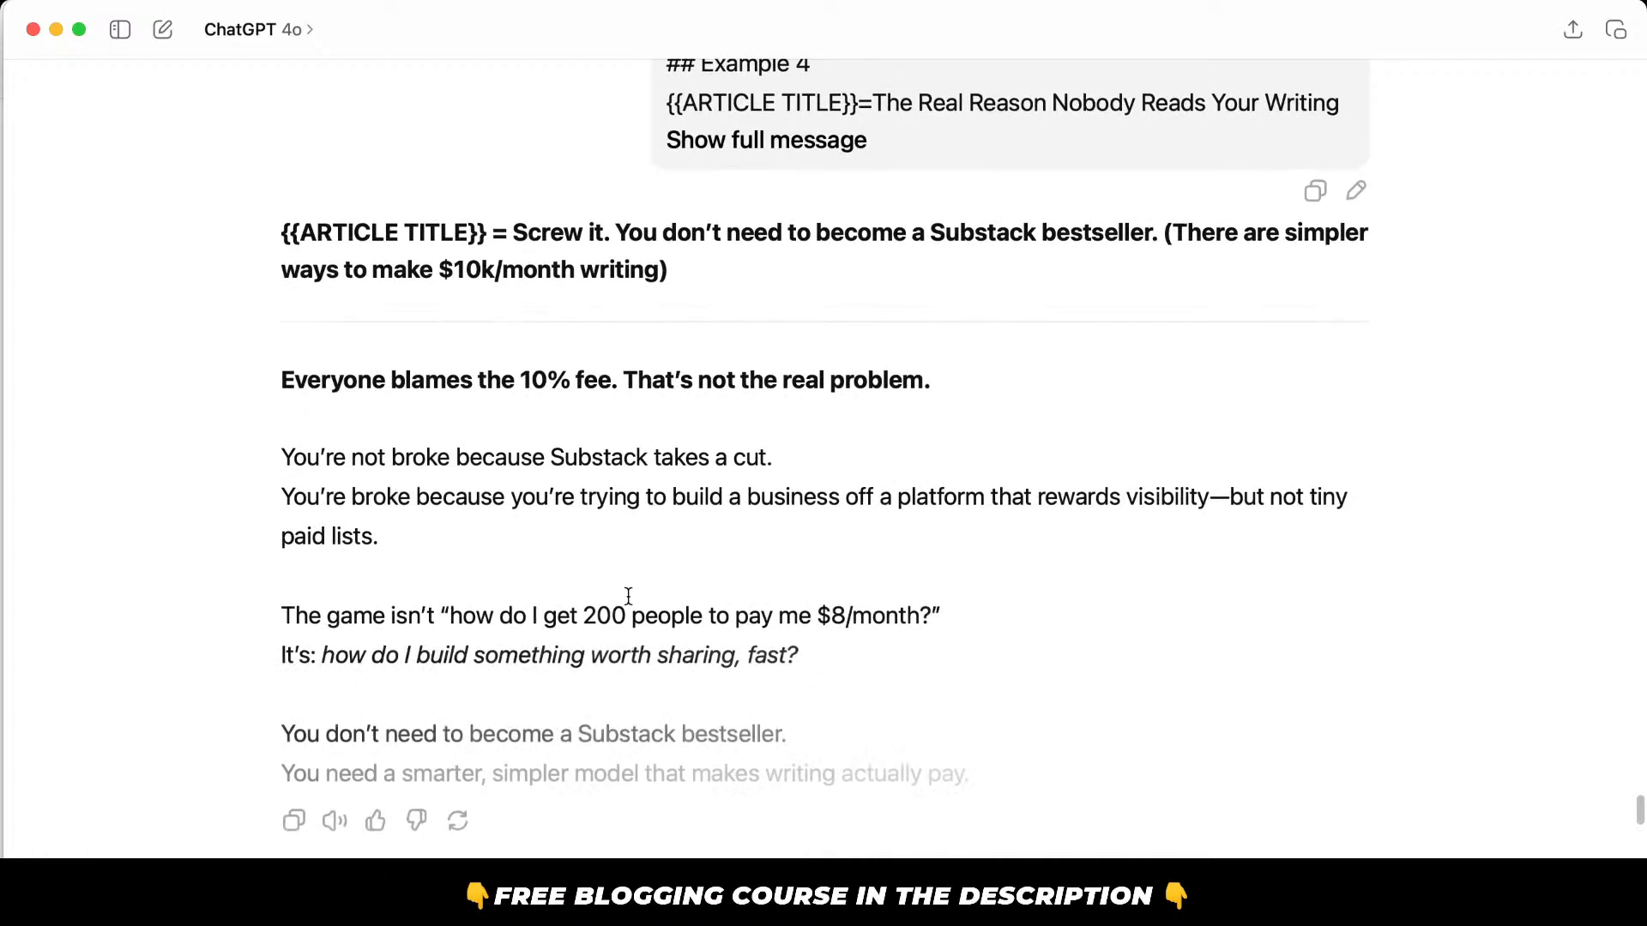
left_click_drag(272, 372, 1092, 765)
key("super+c")
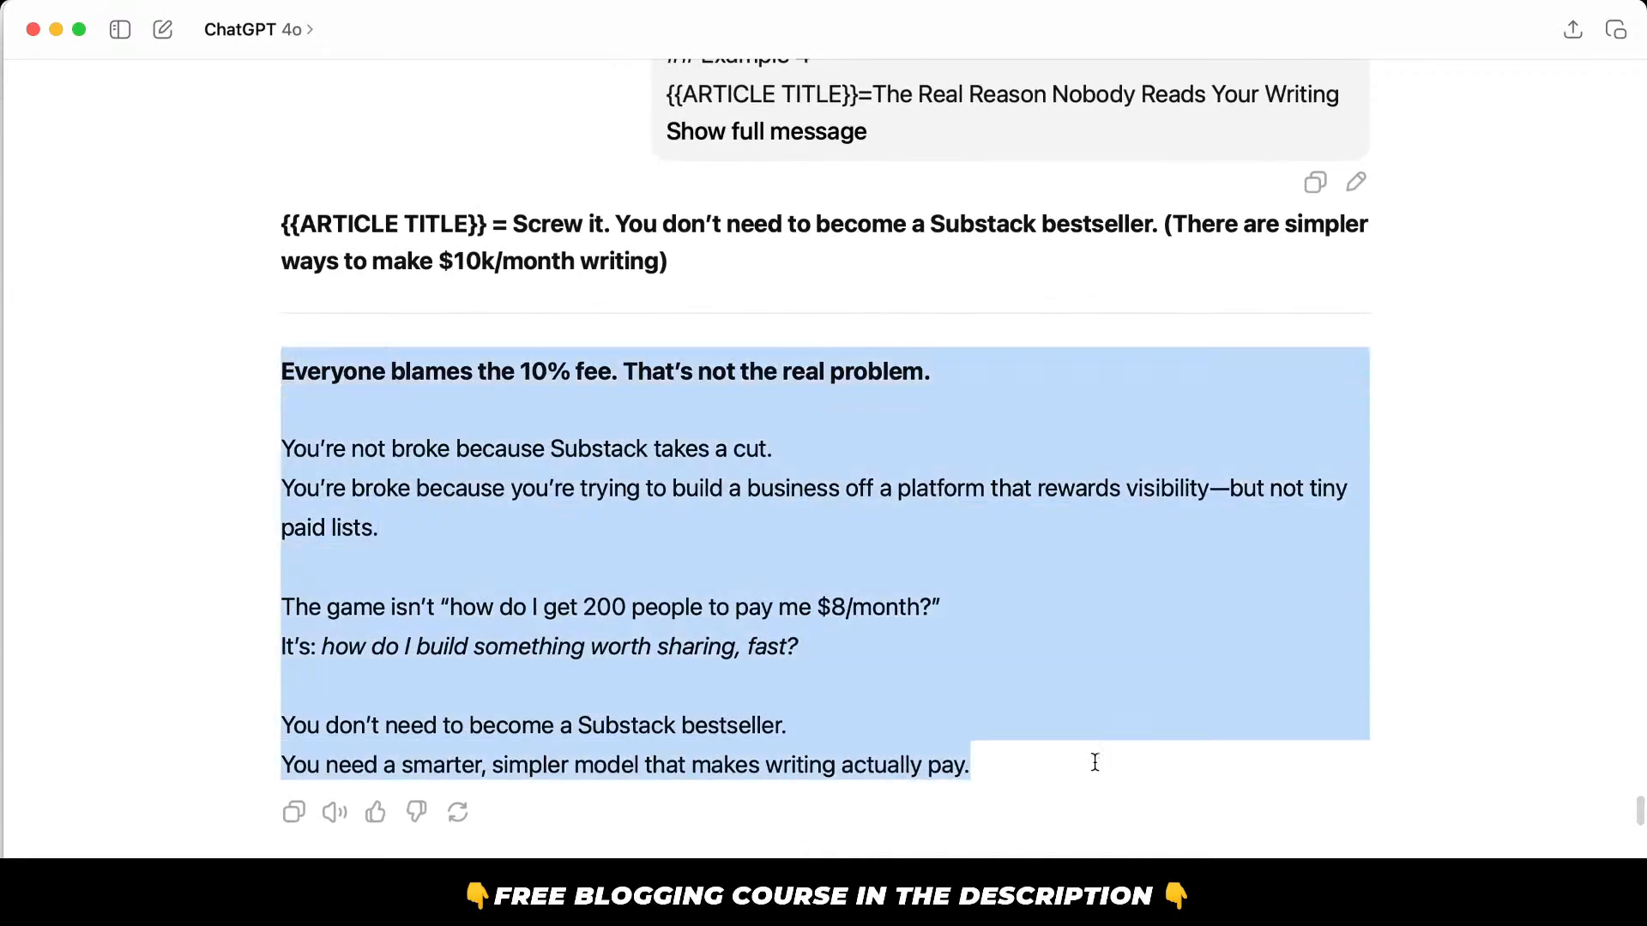
Switch back to Obsidian and paste the copied intro without formatting directly under the Article heading.
key("super+Tab")
scroll(731, 655, "up", 20)
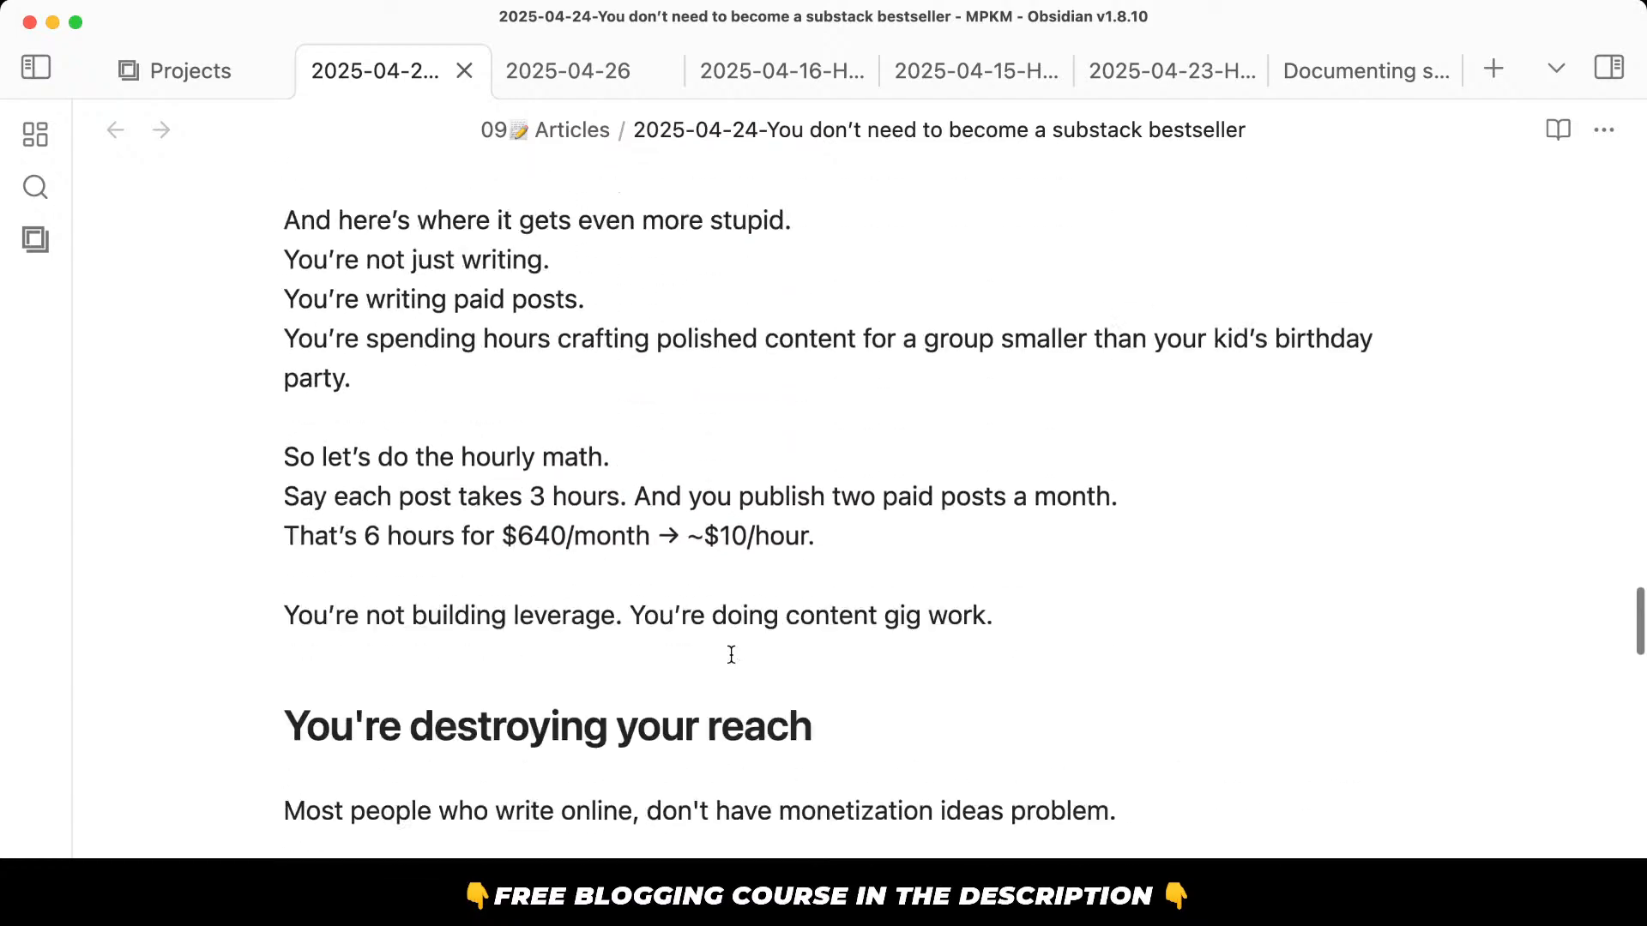
scroll(730, 655, "up", 5)
left_click(628, 761)
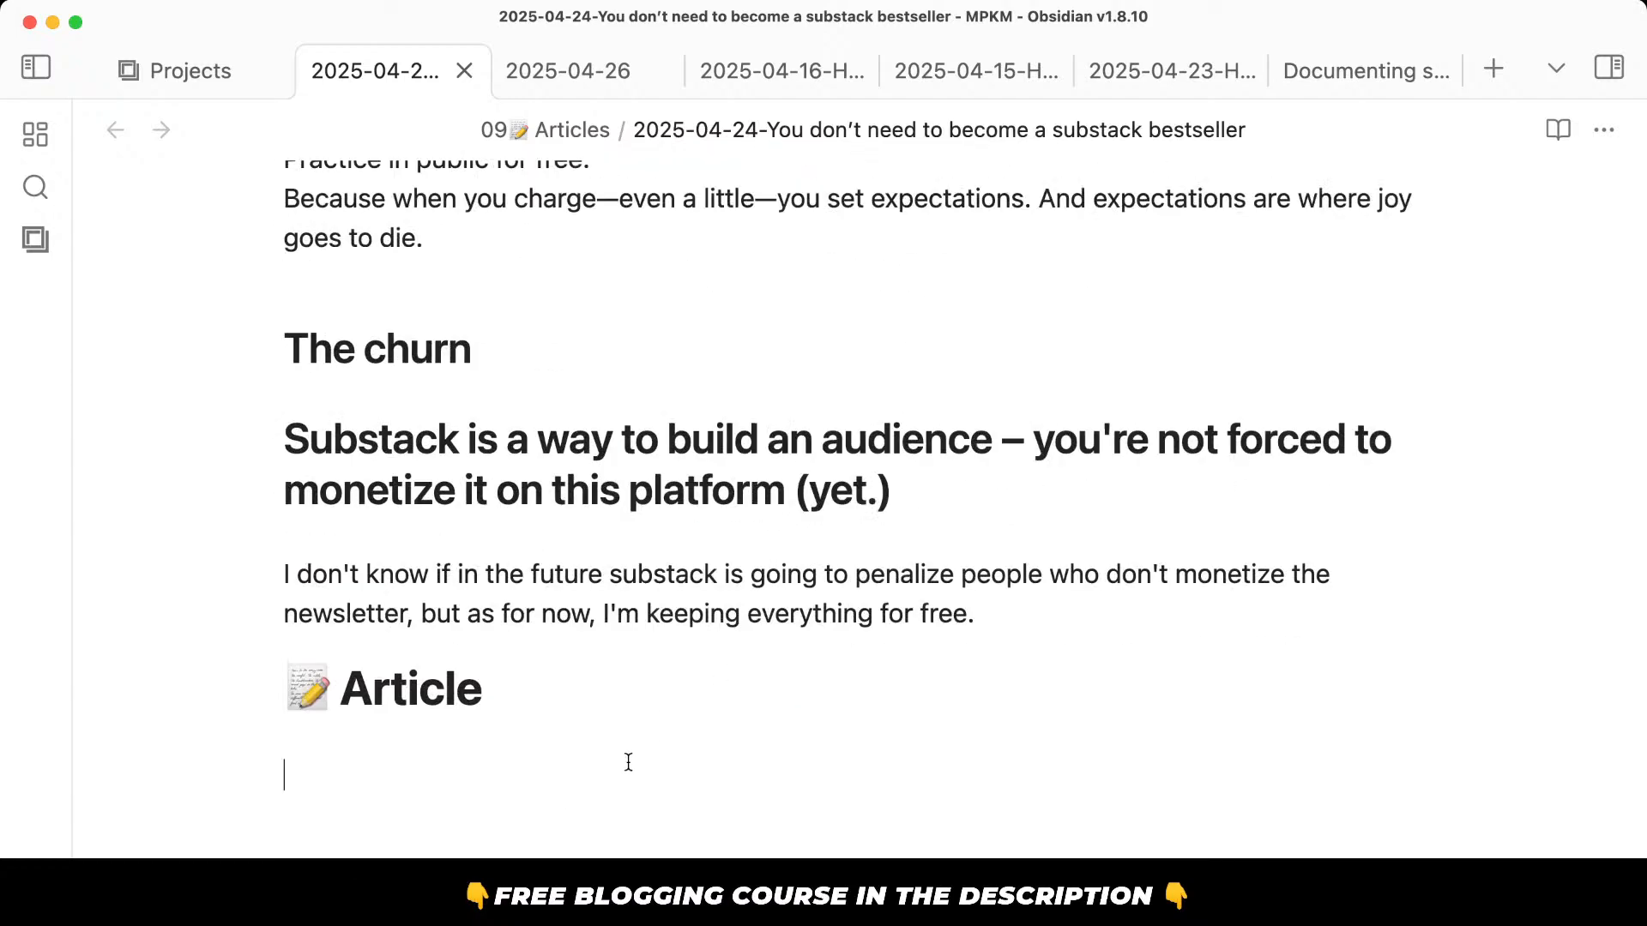
key("super+v")
key("super+z")
key("super+shift+v")
scroll(628, 762, "down", 10)
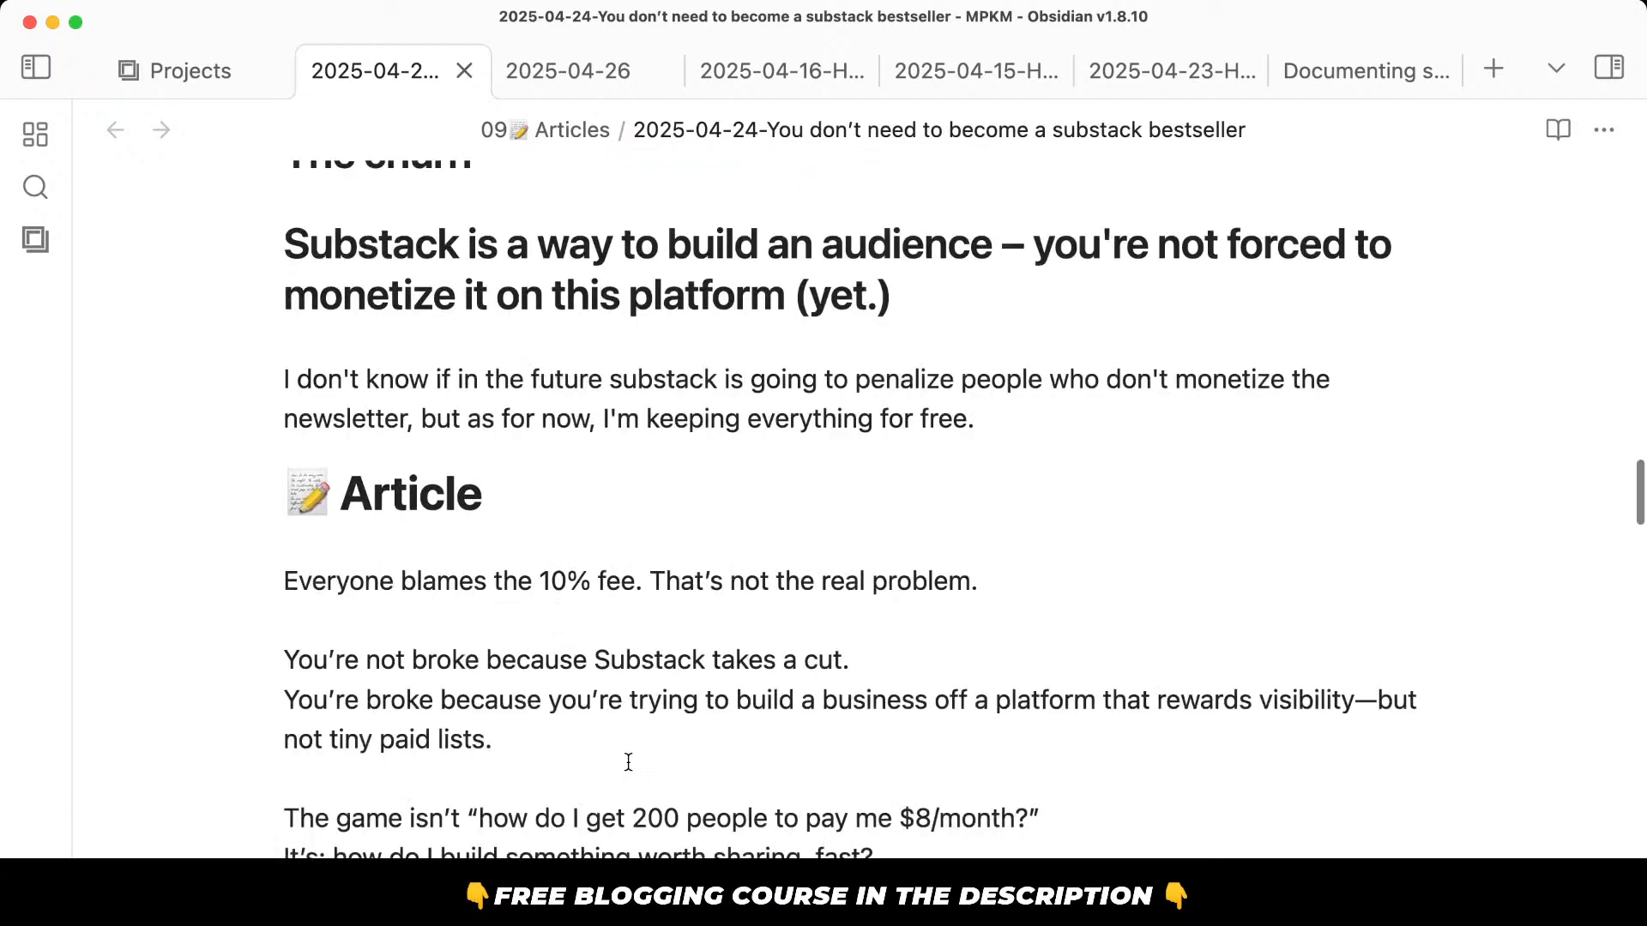
Open the April 23 "How to Package" note from the Articles calendar in Projects.
left_click(192, 72)
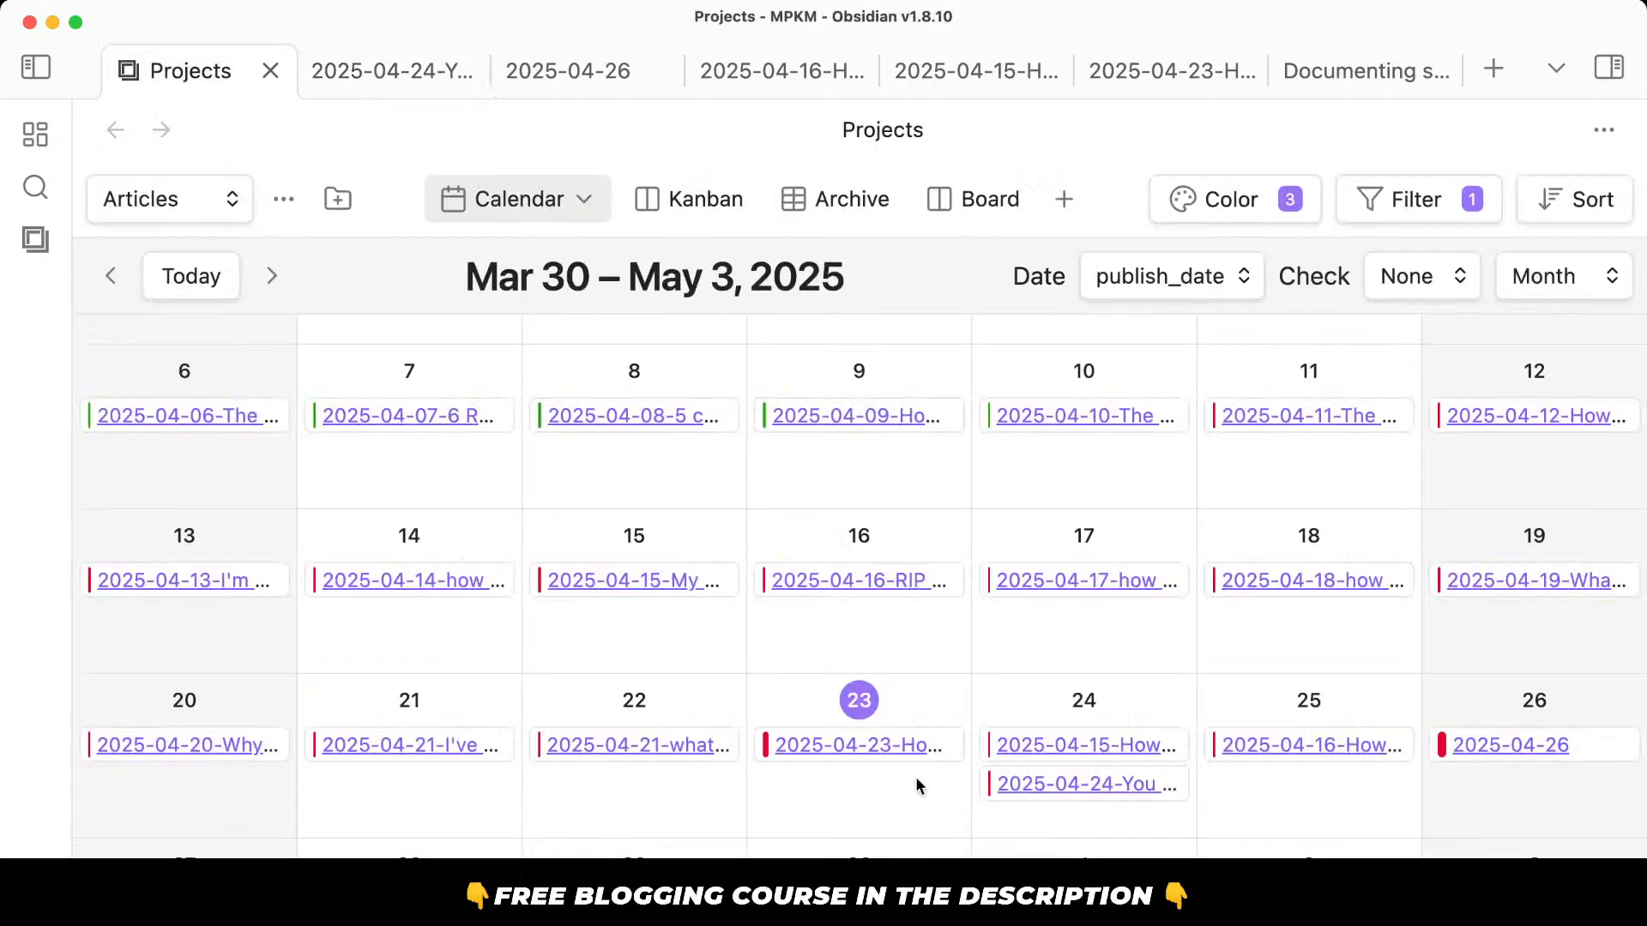
left_click(193, 206)
left_click(872, 811)
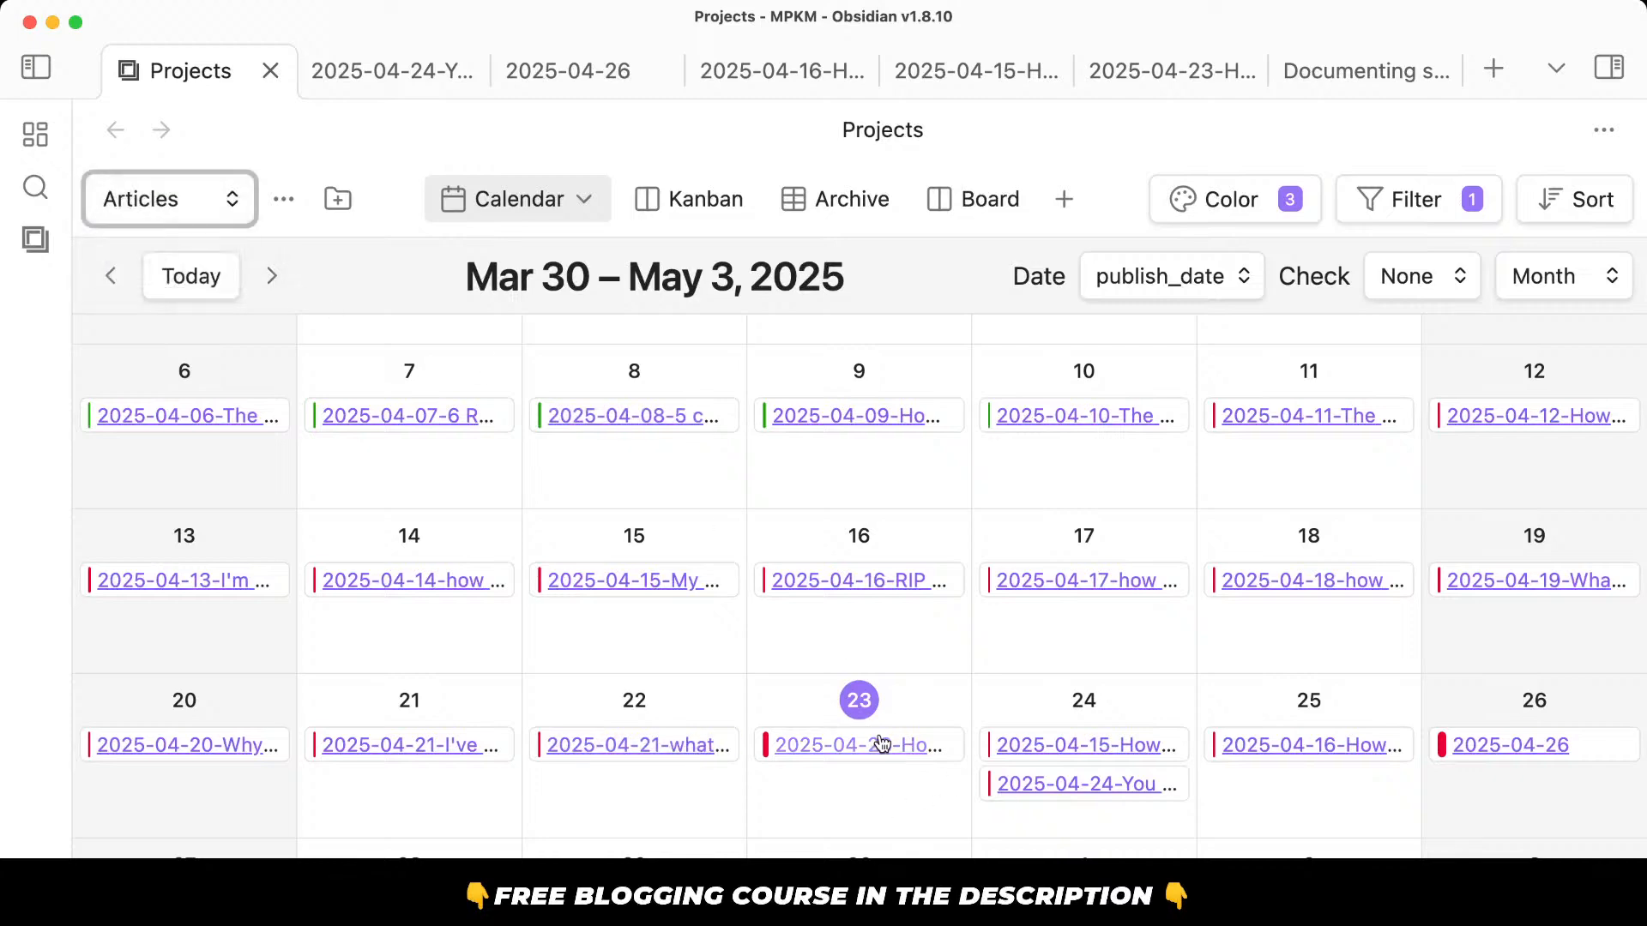
left_click(881, 748)
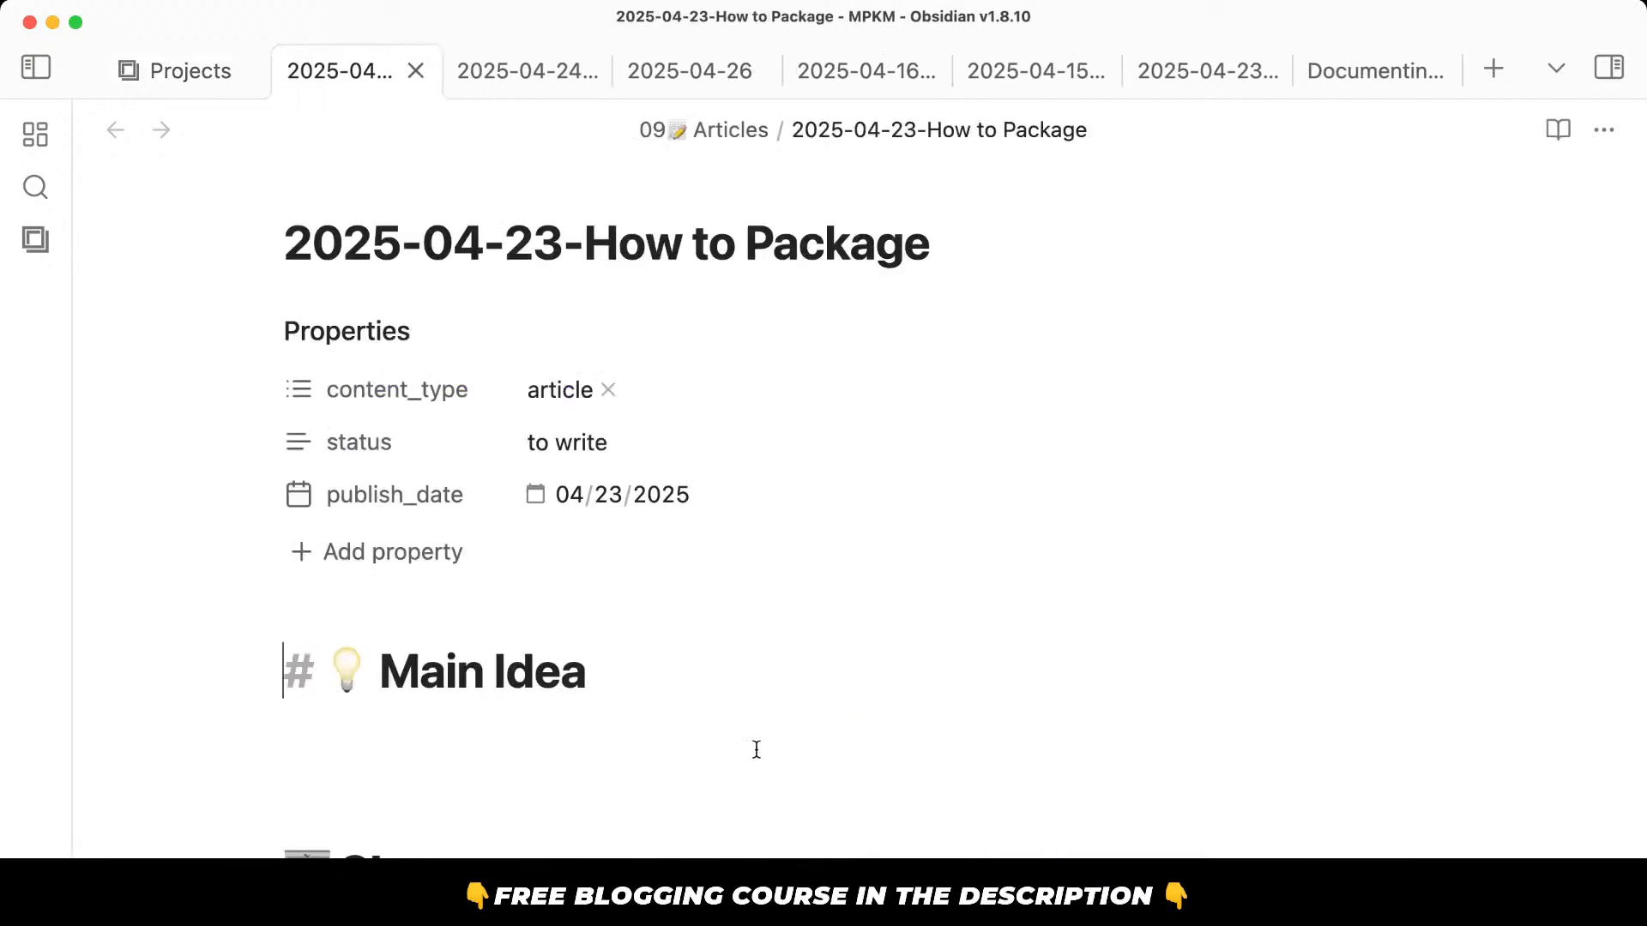
Look through the "How to Package" note's outline and drafted sections, ending at the intro under the Article heading.
scroll(754, 750, "down", 15)
scroll(647, 761, "down", 20)
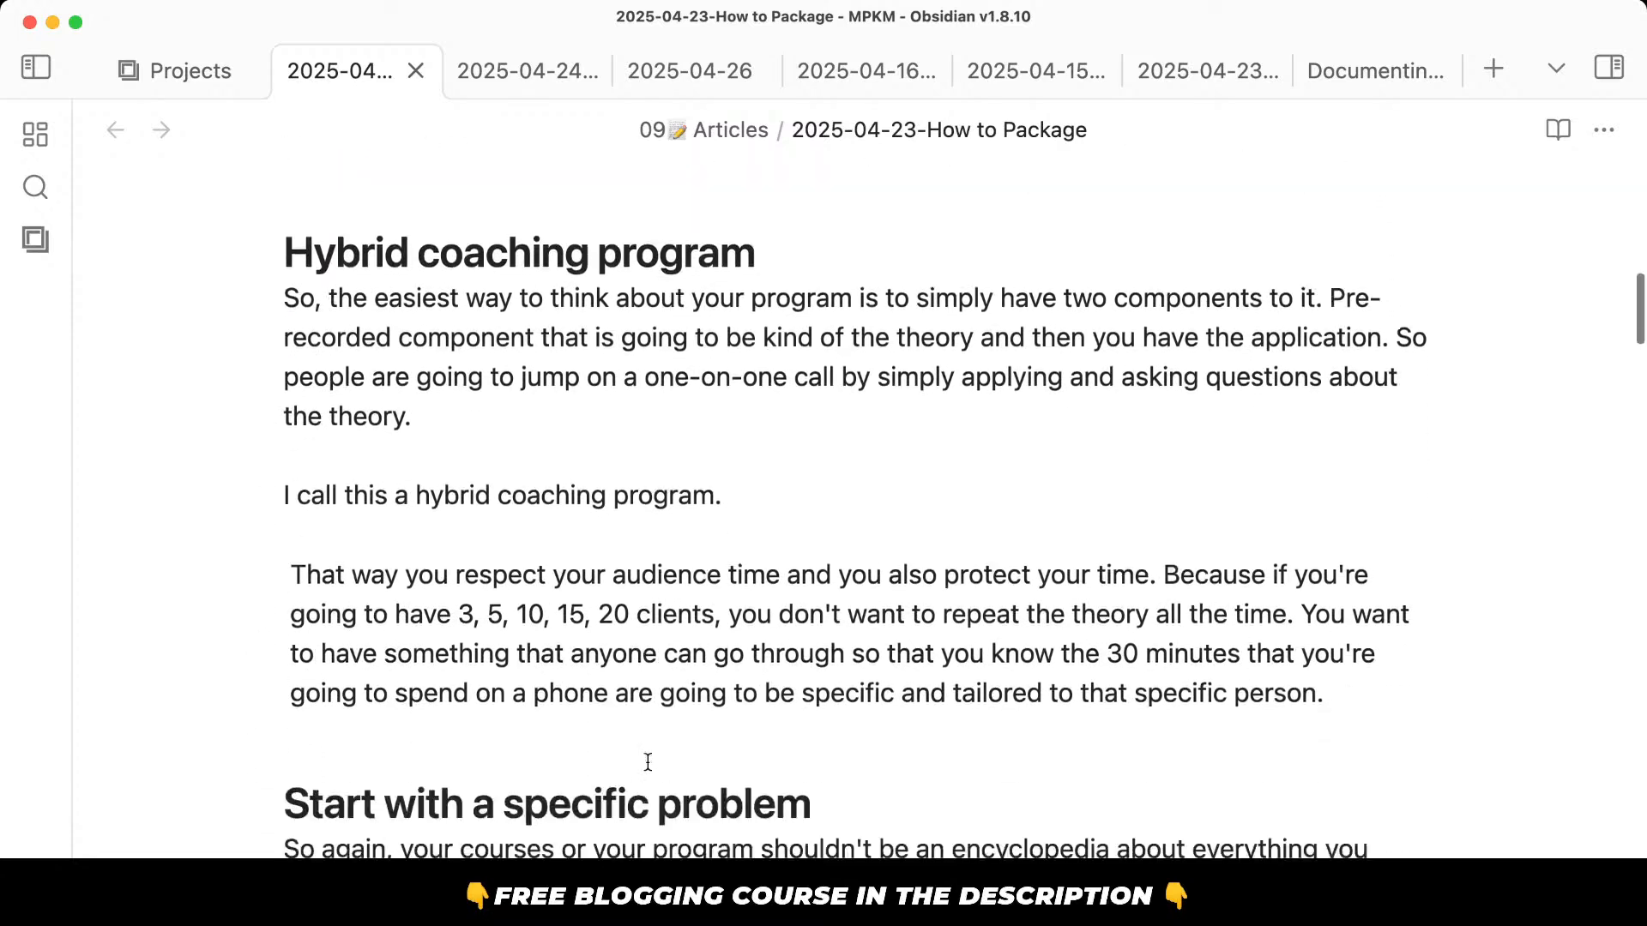
scroll(647, 761, "down", 20)
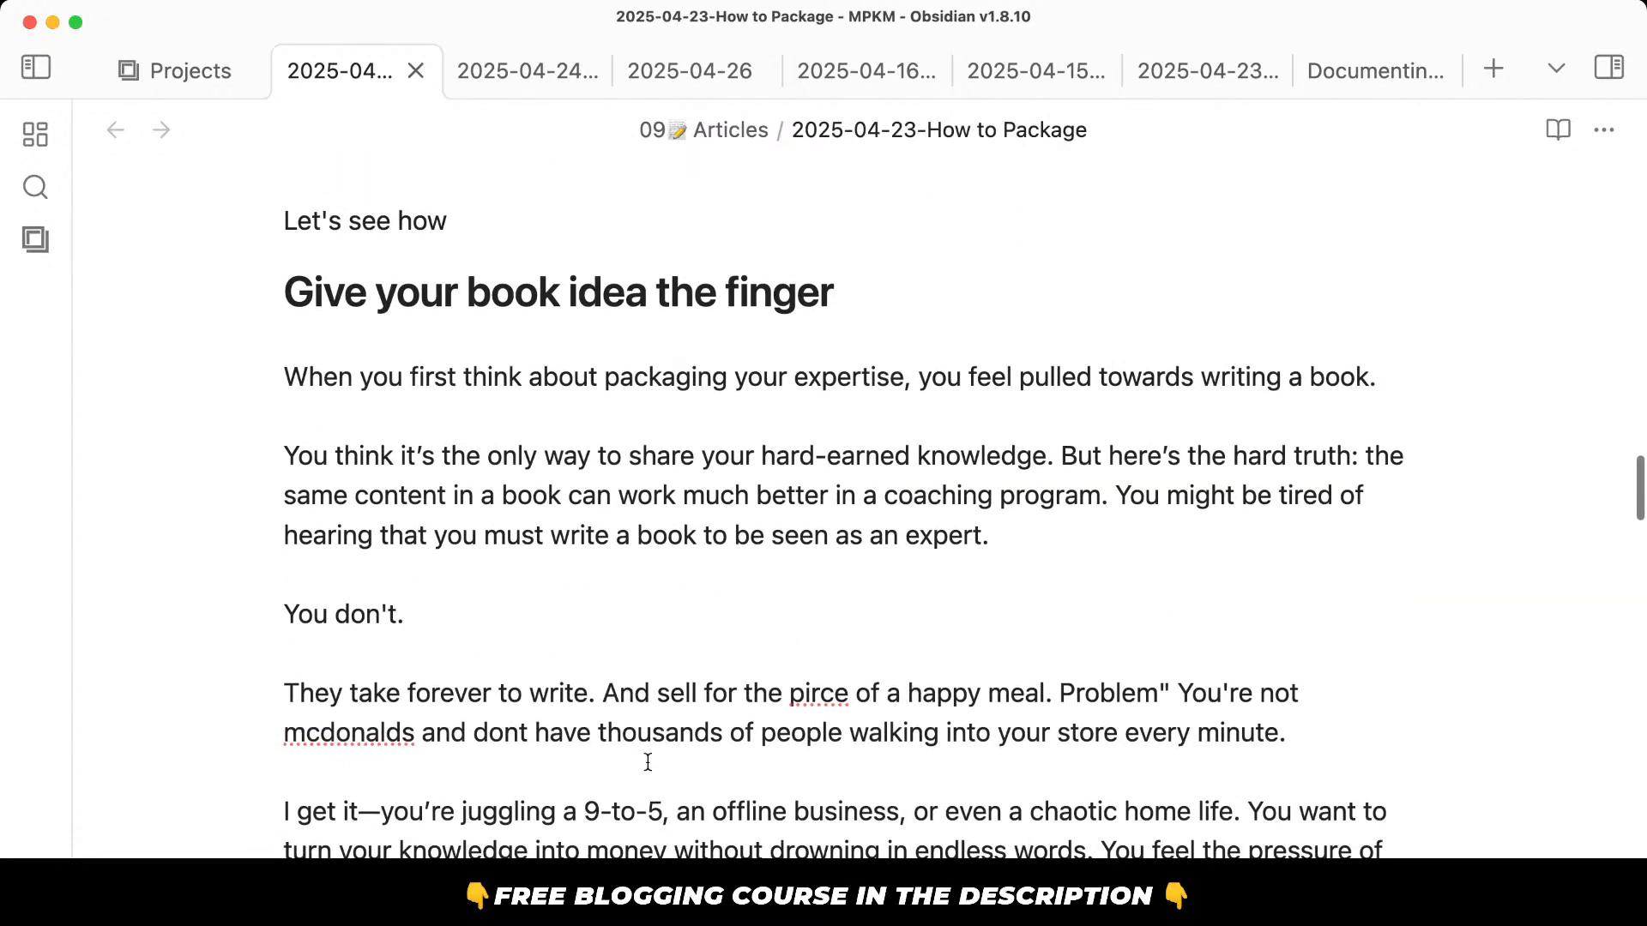
scroll(647, 761, "down", 10)
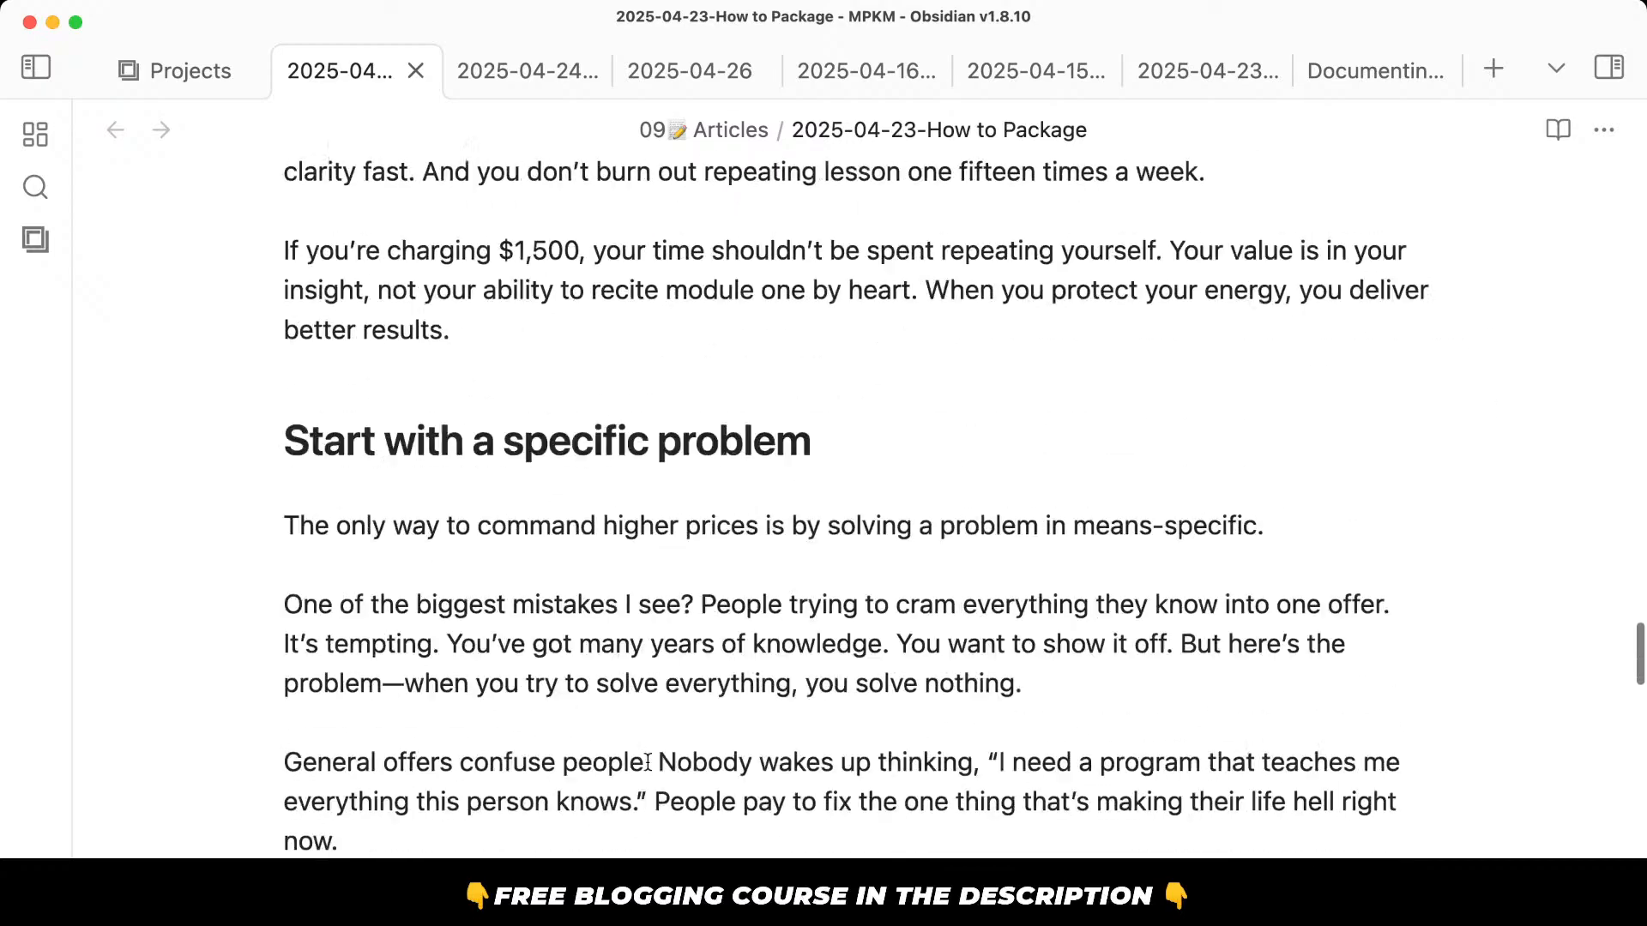
scroll(647, 760, "up", 20)
scroll(647, 761, "up", 5)
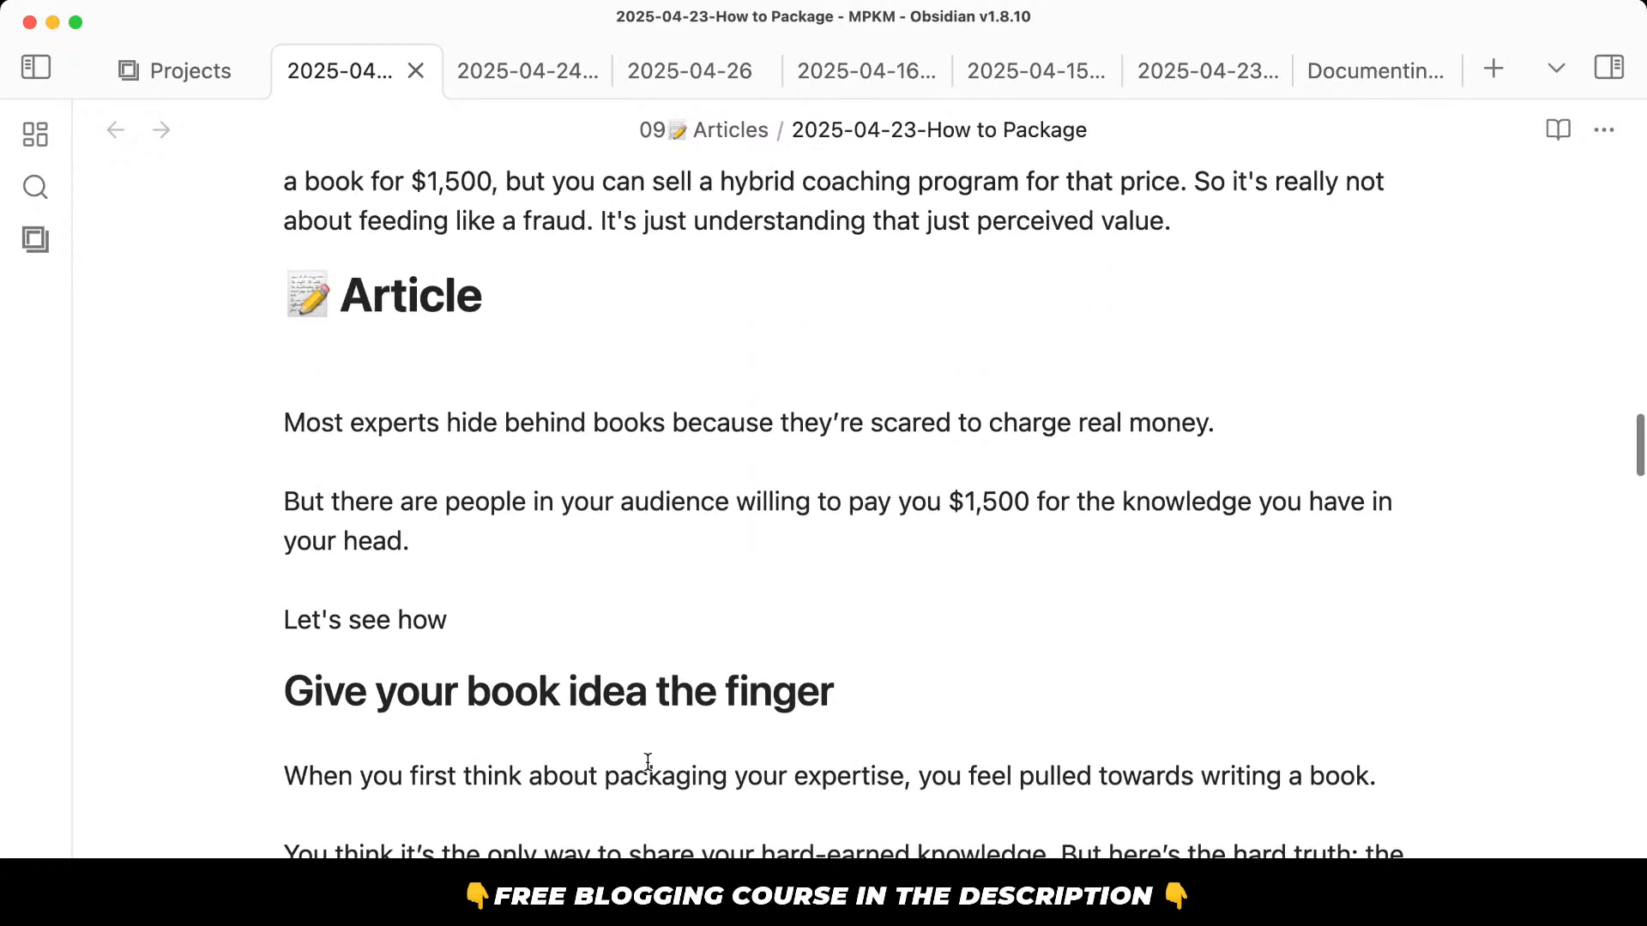
left_click(574, 542)
Move the "How to Package/Wrap Your Expertise into a $1,500 program" line from the SL section to the empty line under the Article heading.
scroll(574, 542, "up", 1)
scroll(646, 389, "up", 15)
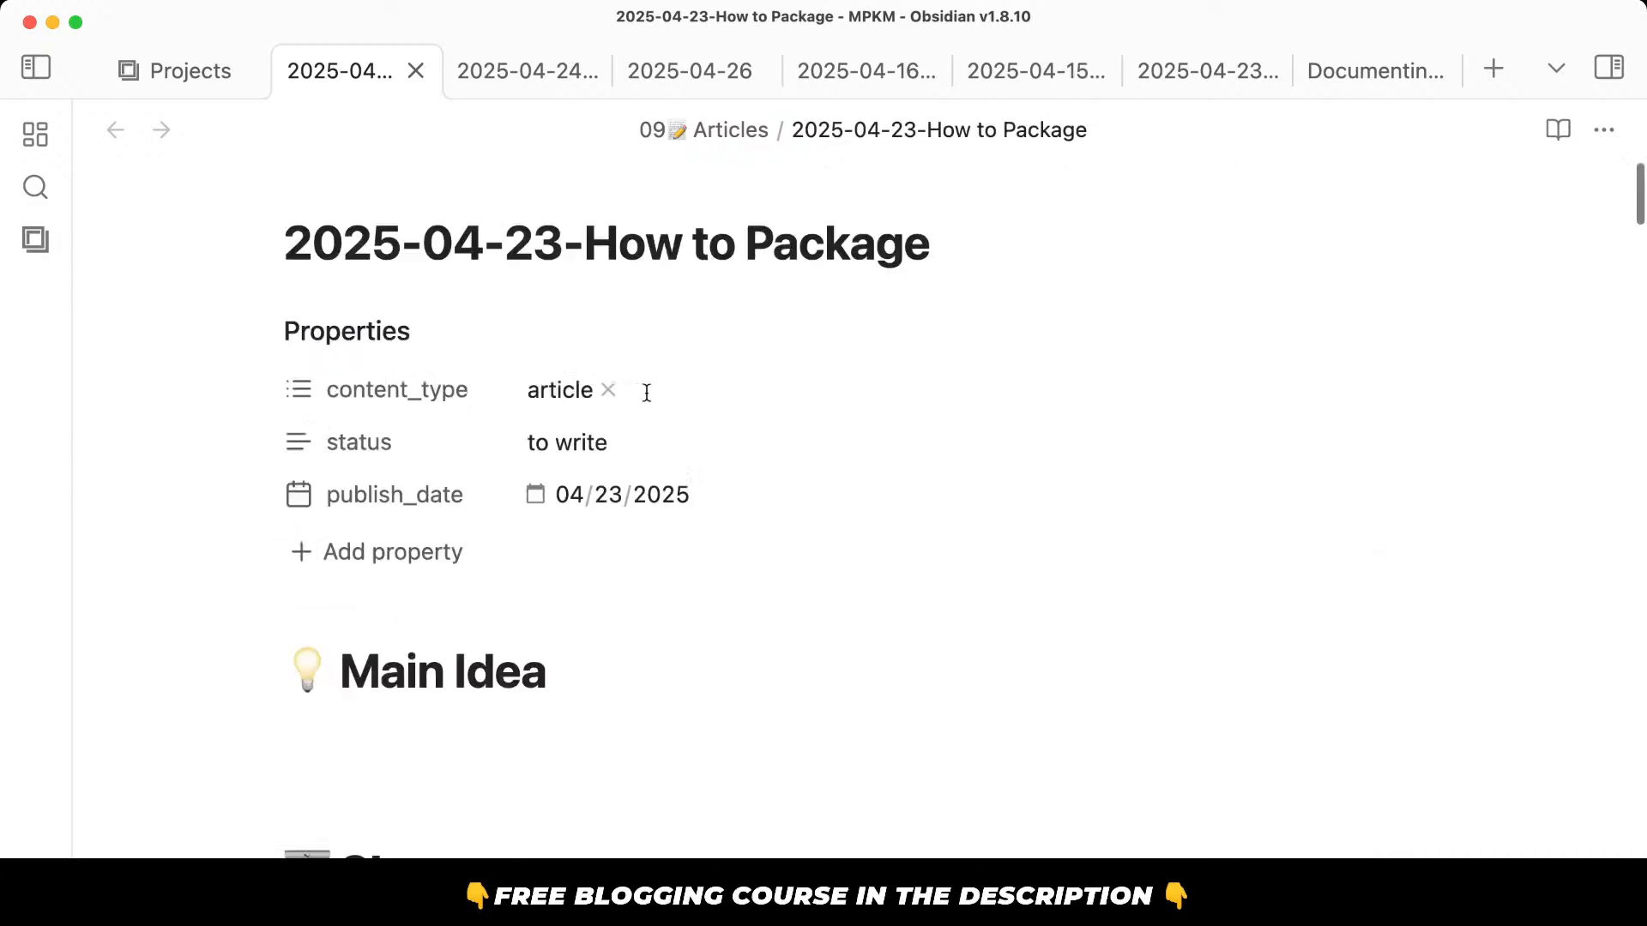
scroll(629, 746, "down", 3)
triple_click(619, 738)
scroll(619, 739, "down", 3)
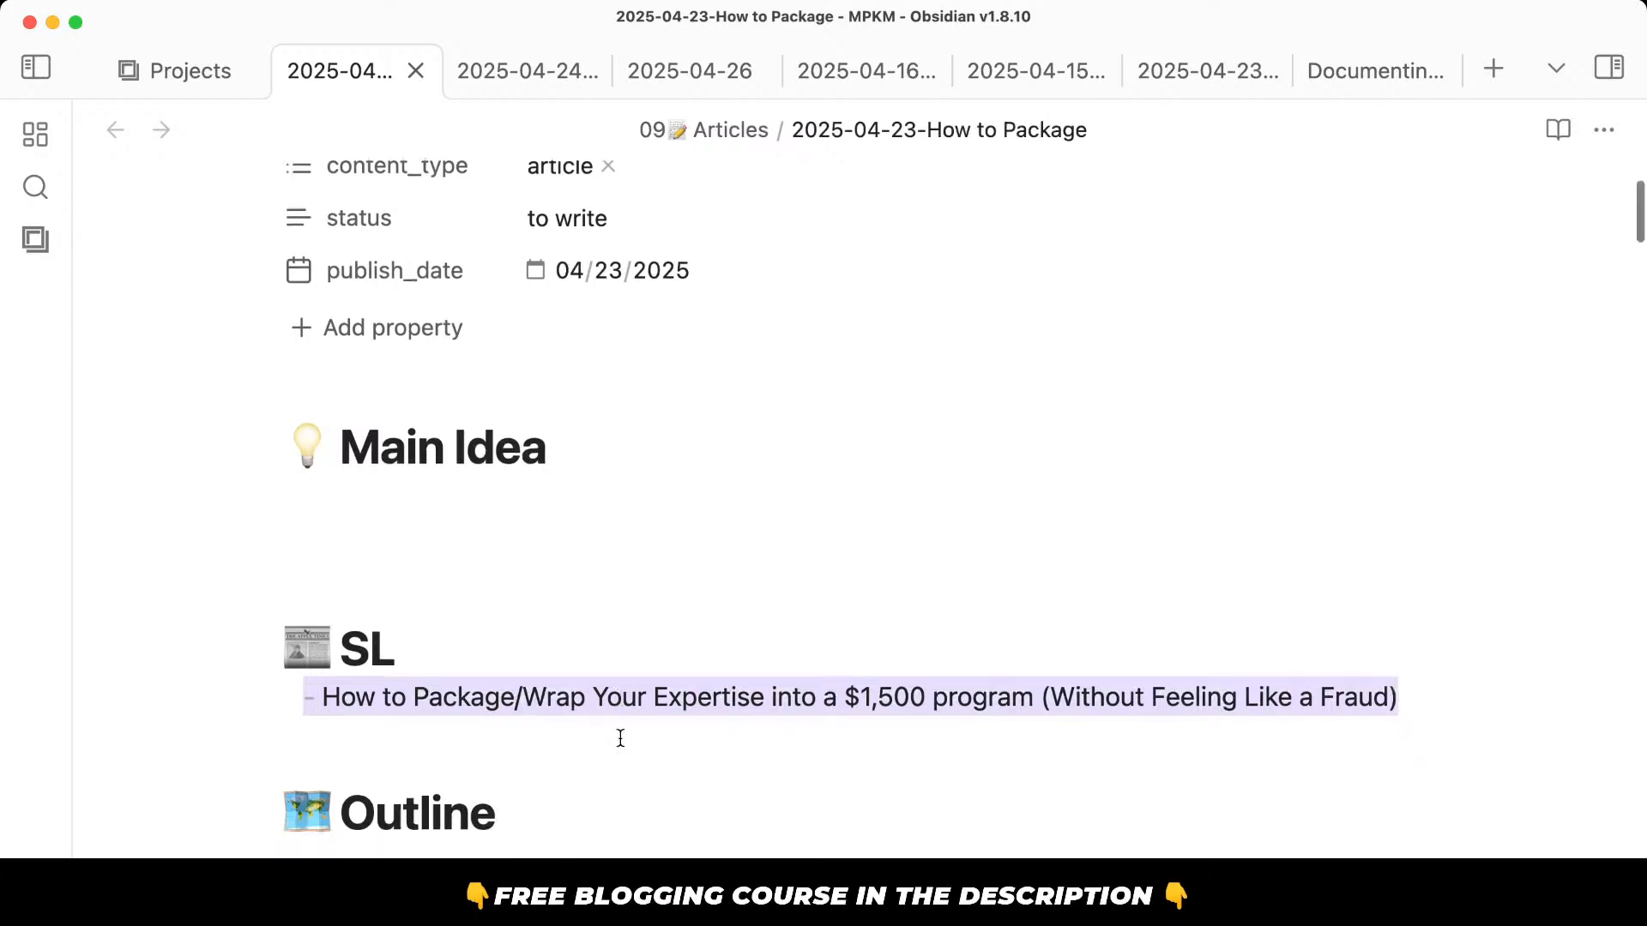
key("cmd+x")
scroll(619, 739, "down", 20)
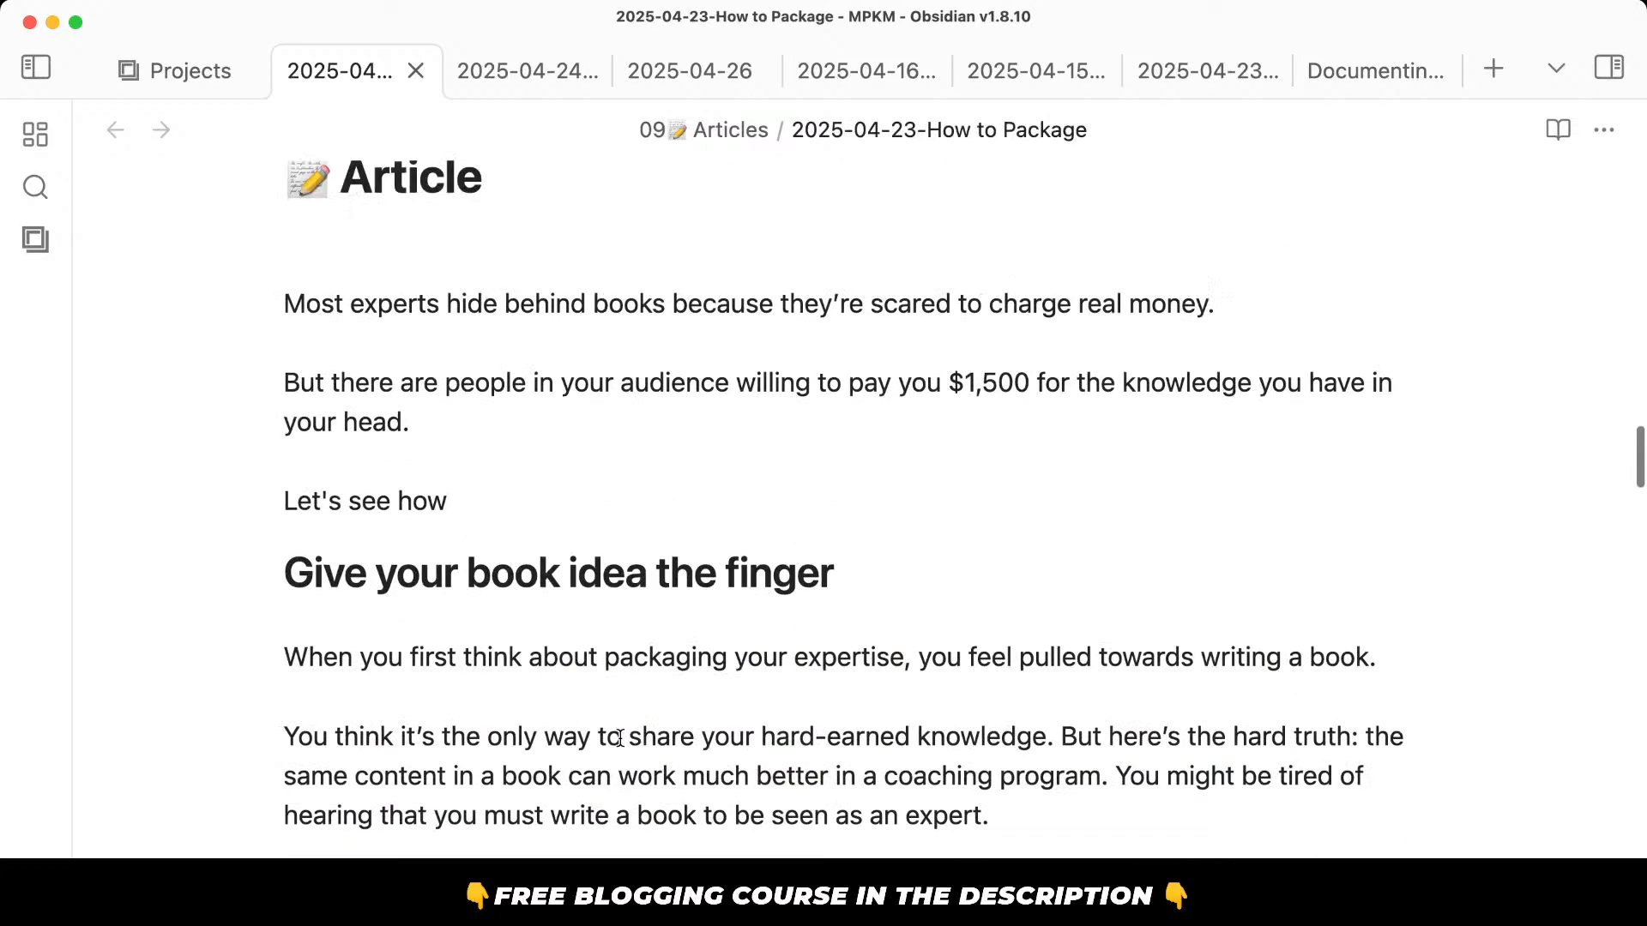
left_click(412, 265)
key("cmd+v")
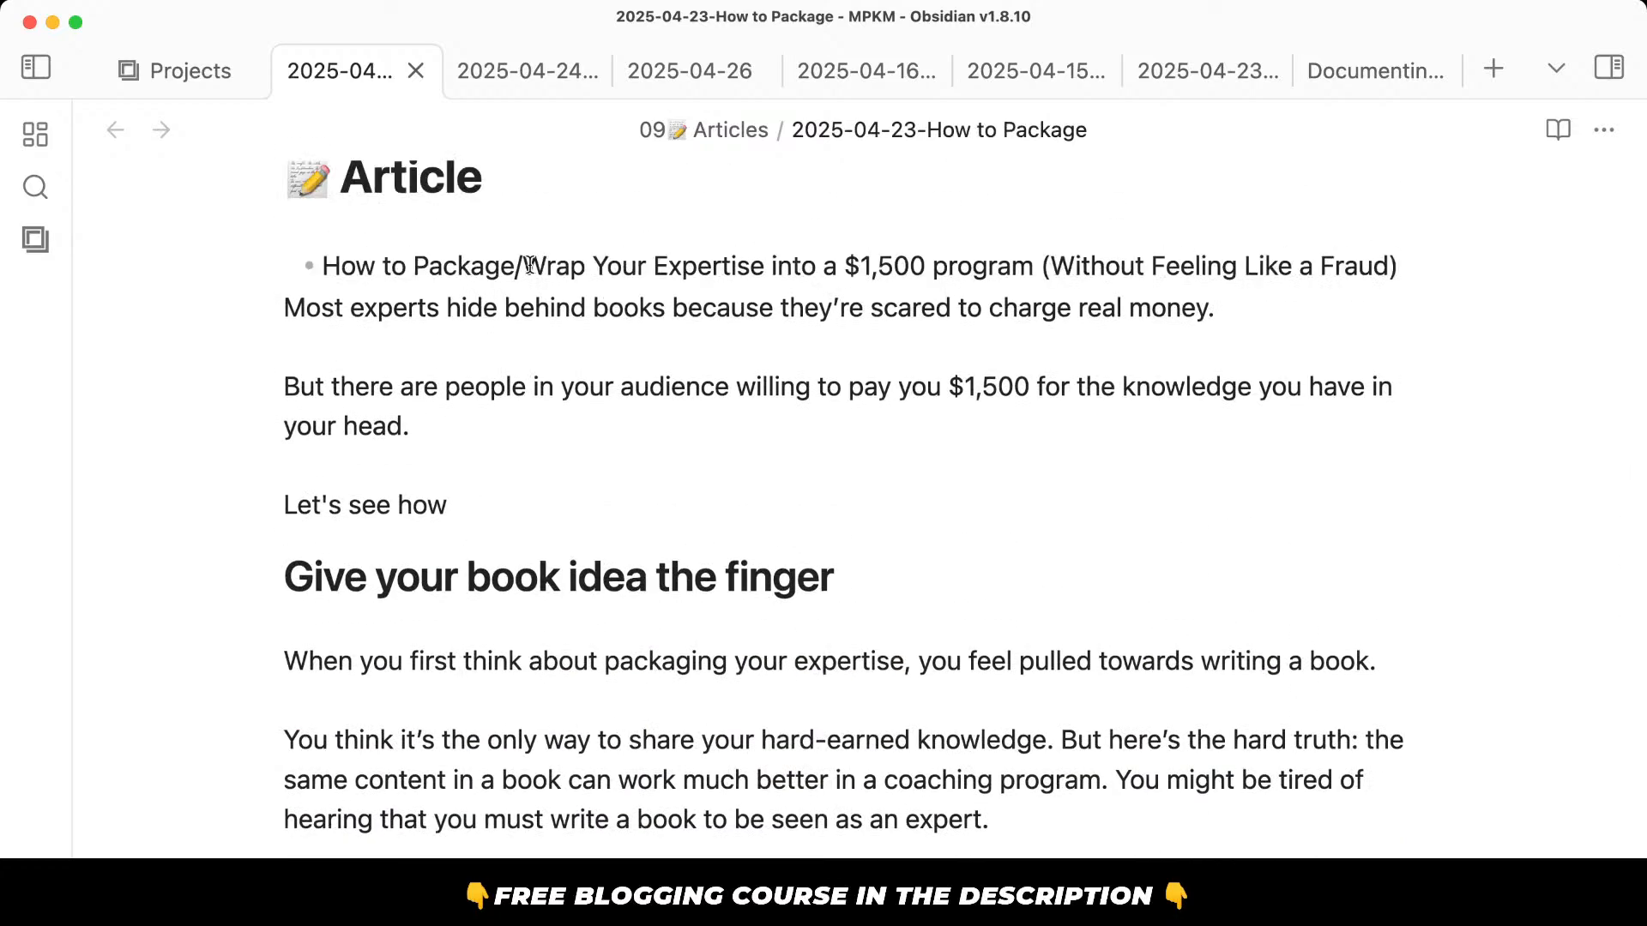
Reword the moved line to "How To Wrap Your Expertise into a $1,500 program (Without Feeling Like a Fraud)" and make it a level-one heading.
left_click(528, 265)
key("cmd+BackSpace")
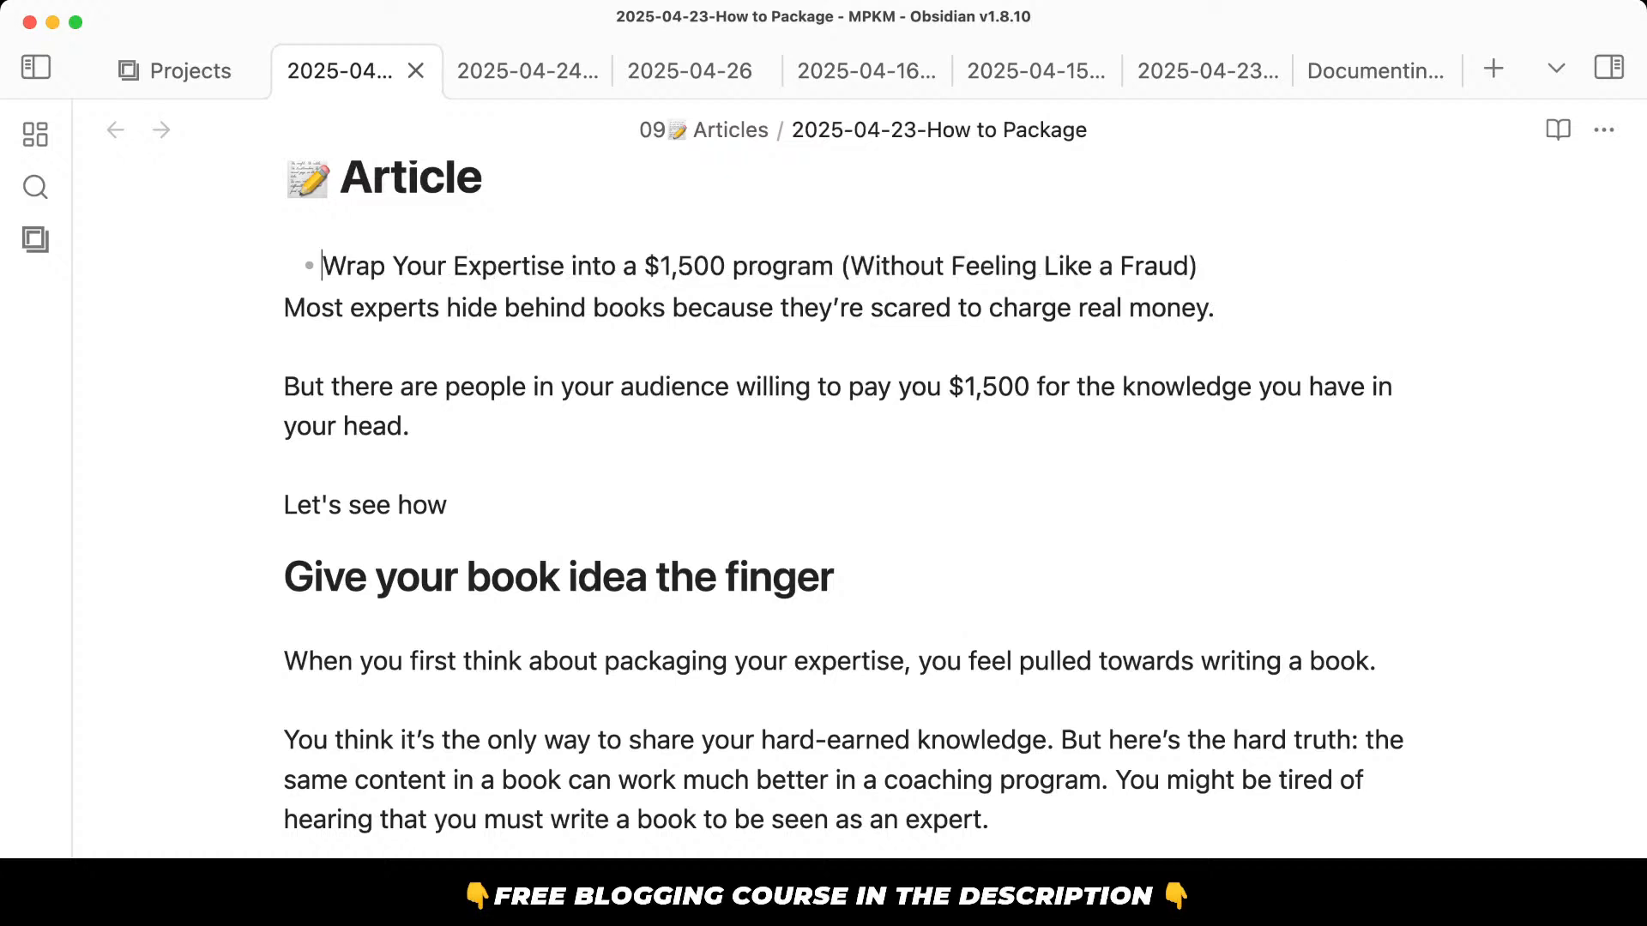
key("BackSpace")
type("How o")
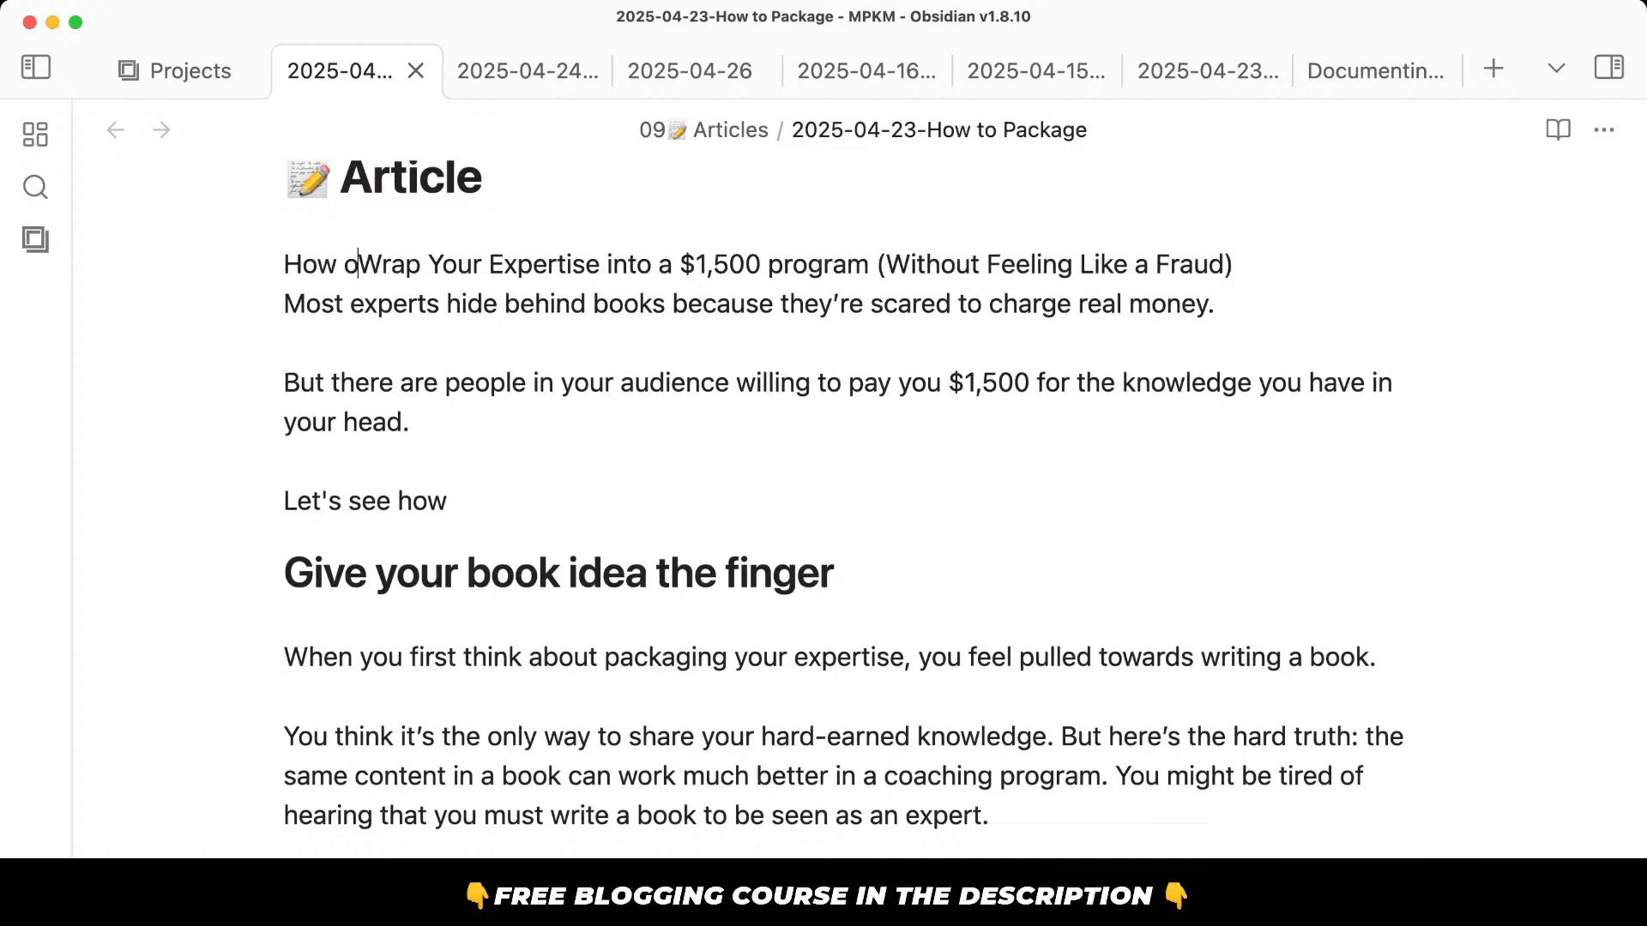
key("BackSpace")
type("To")
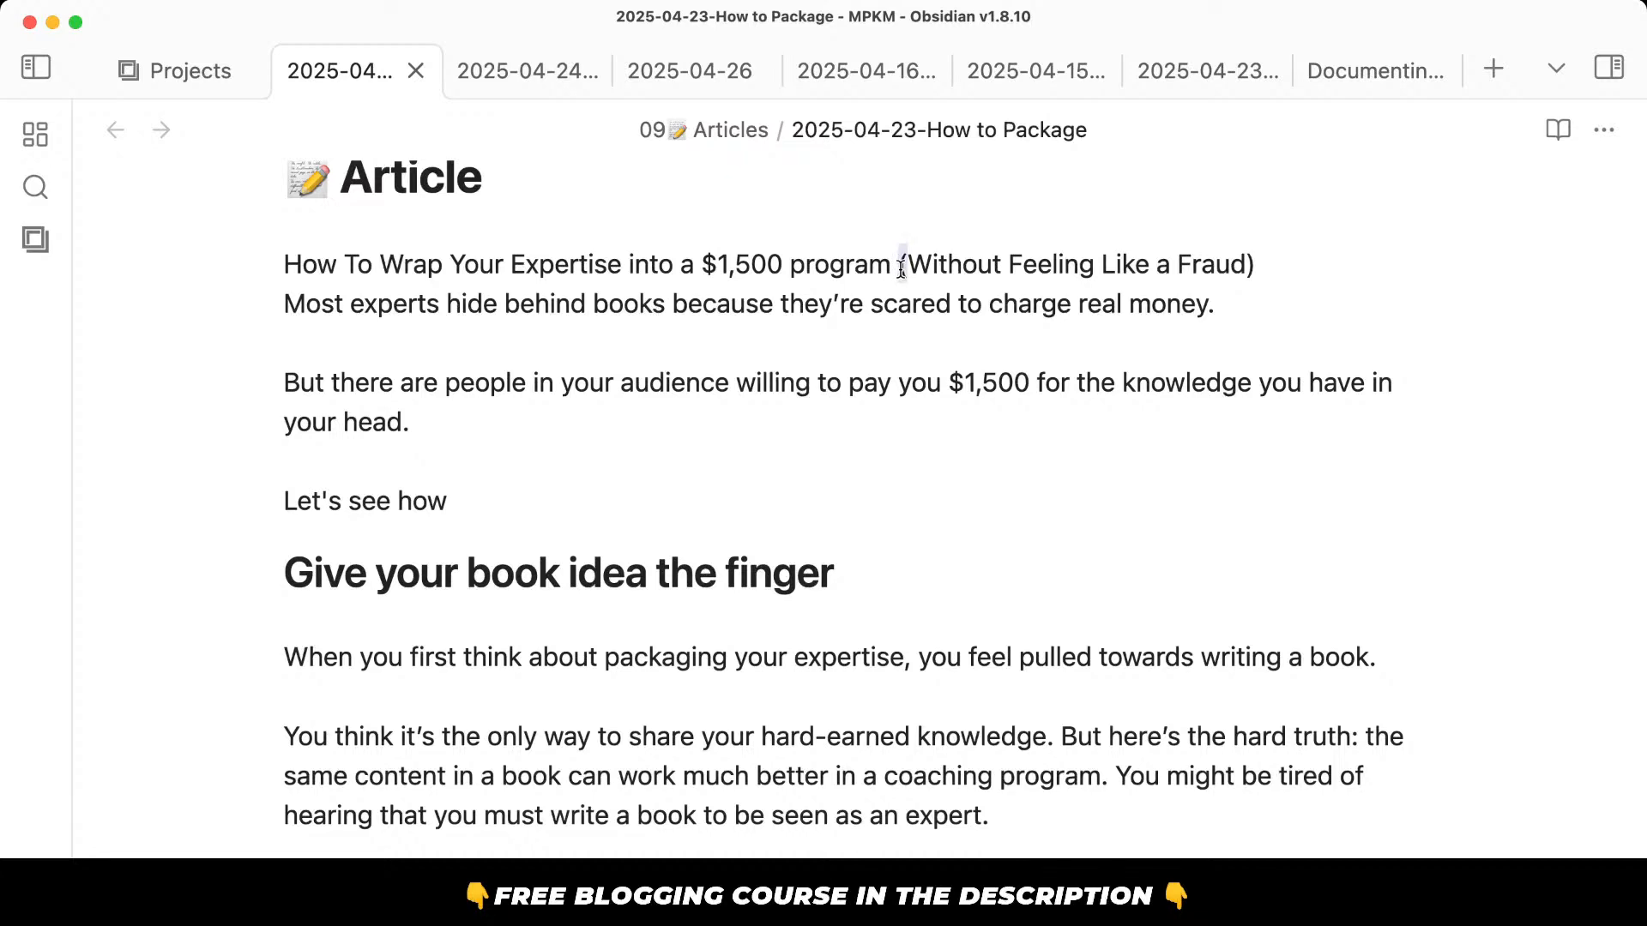
triple_click(901, 267)
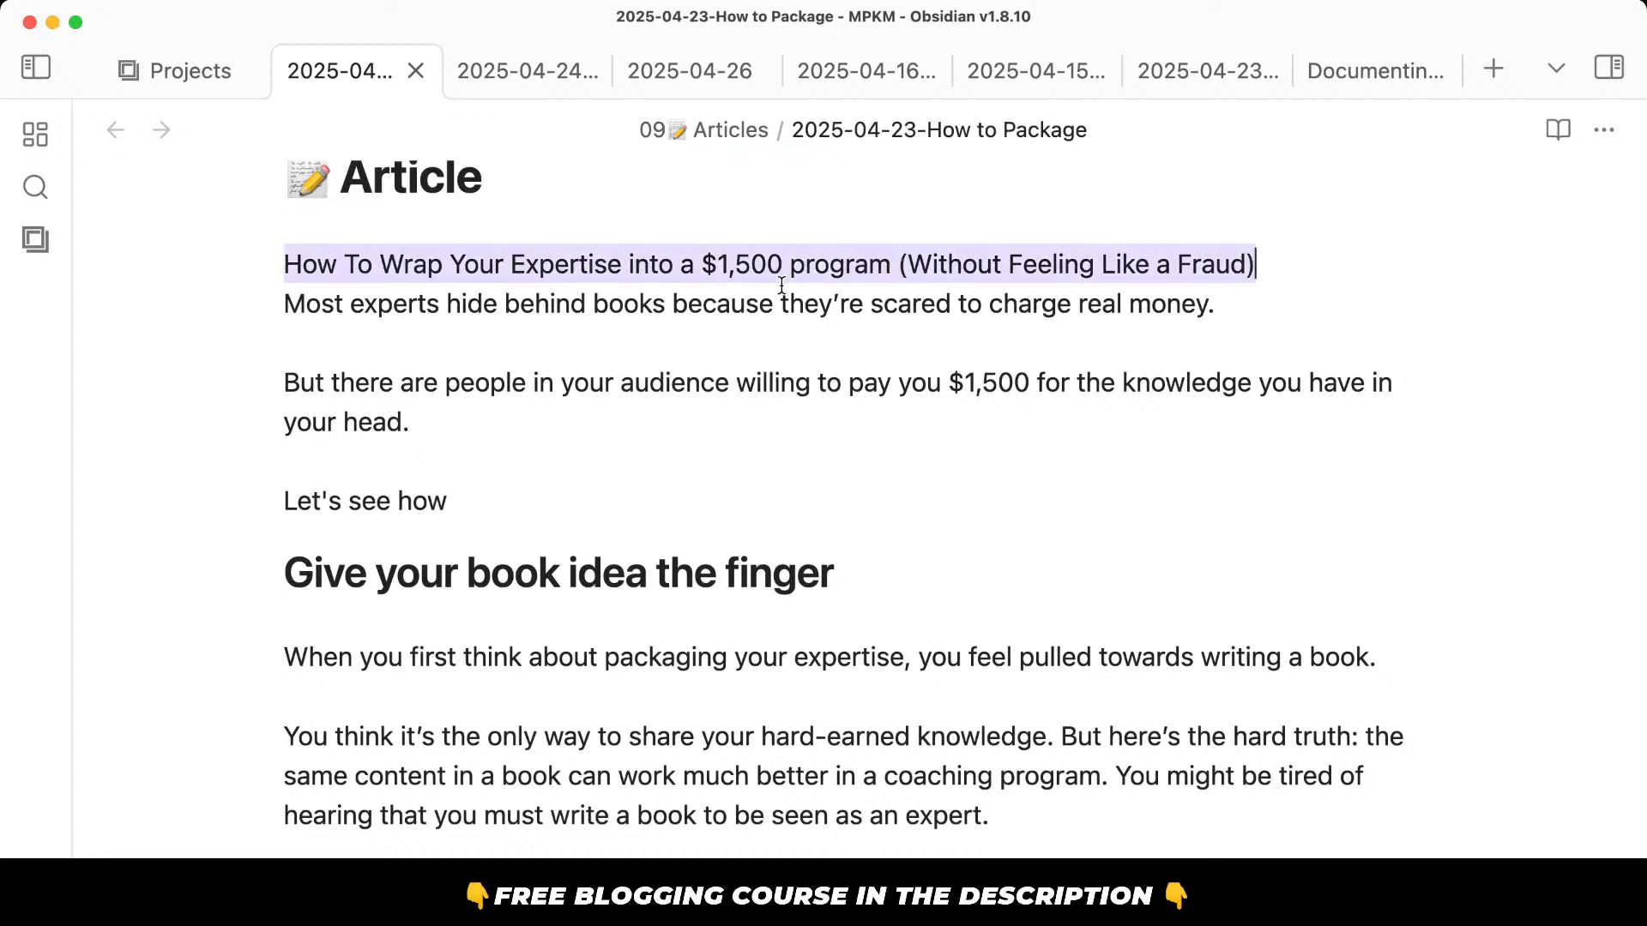
key("Left")
type("#")
left_click(972, 324)
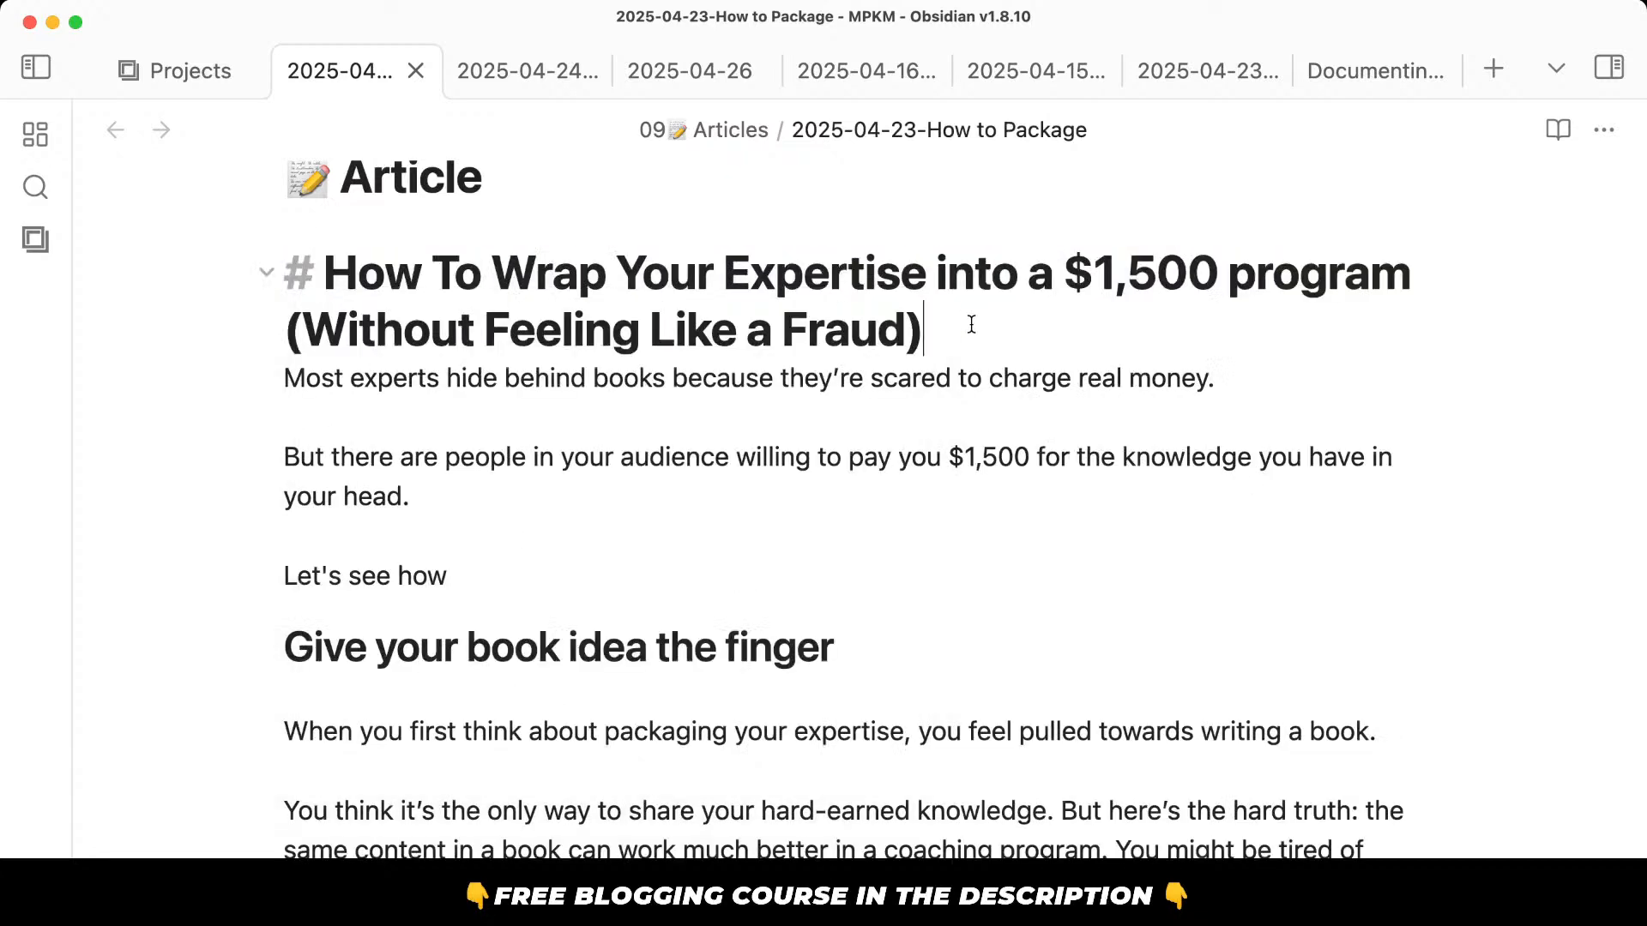
Add the subtitle "The simple playbook to escape the cubicle" beneath the title, followed by a blank line.
key("Return")
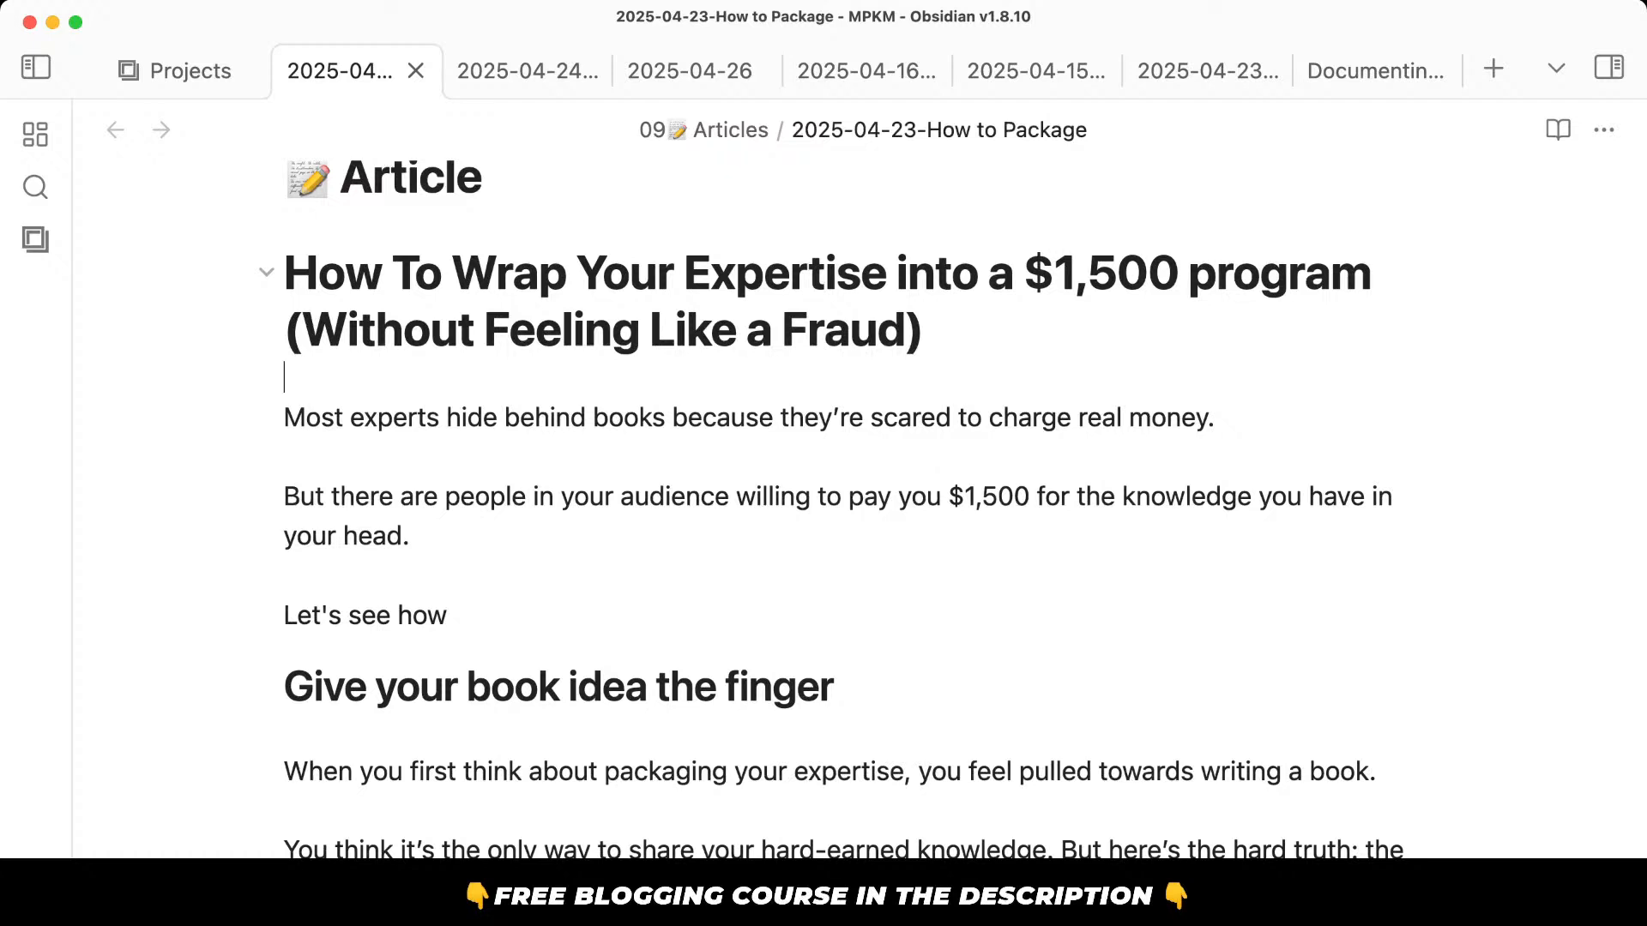
type("The simpl")
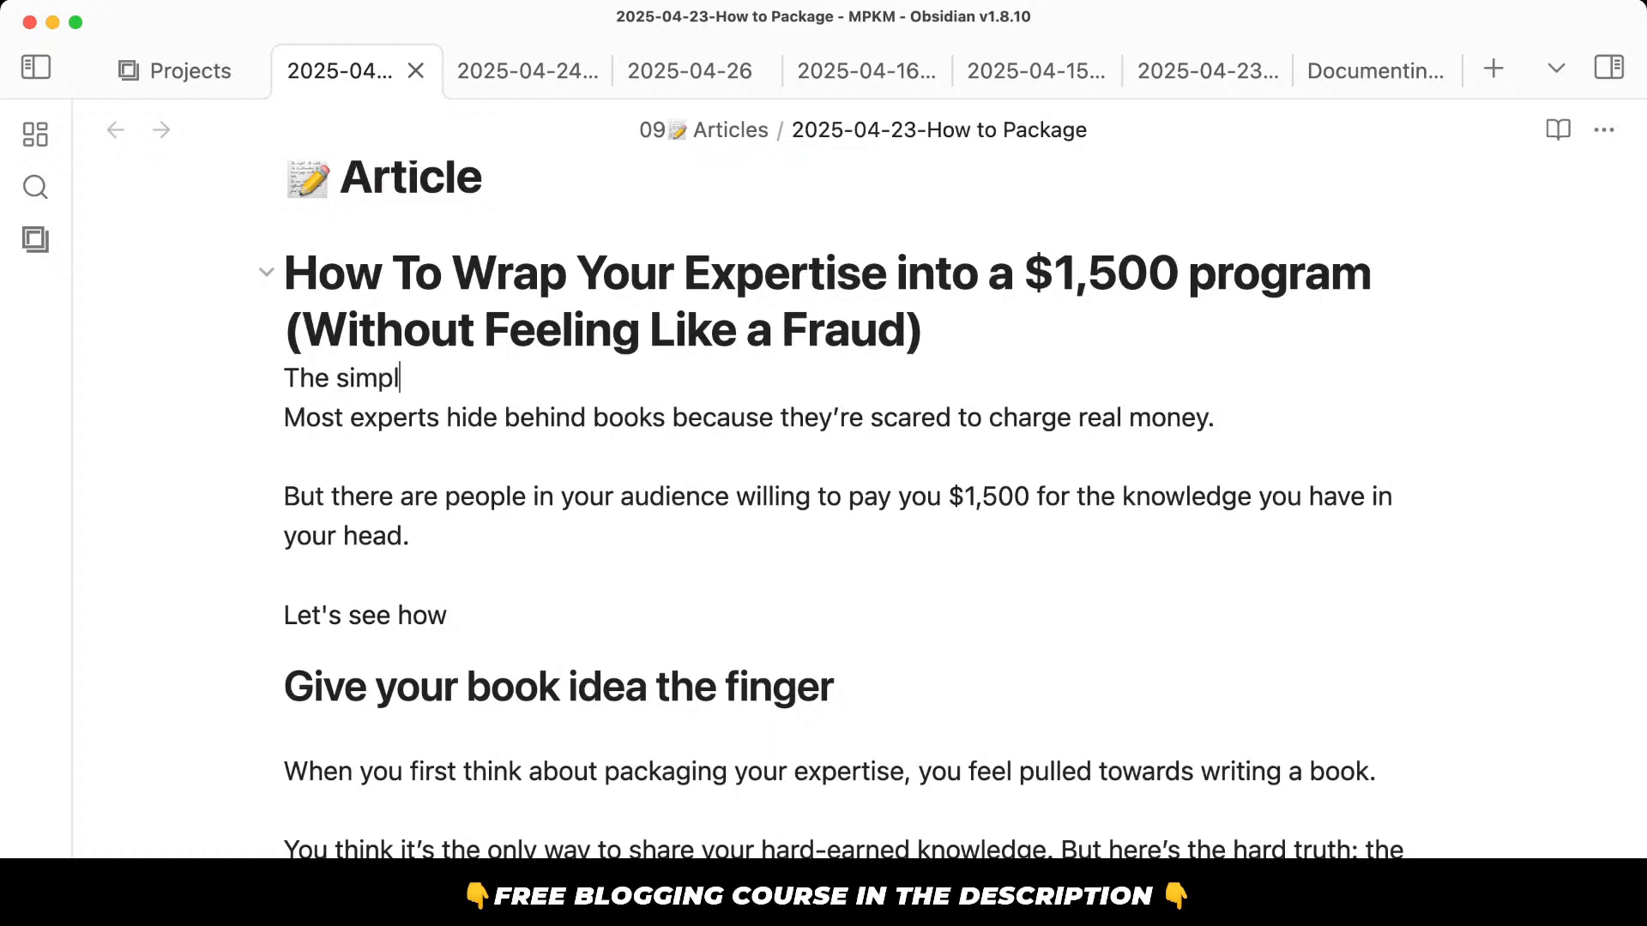
type("e playbook")
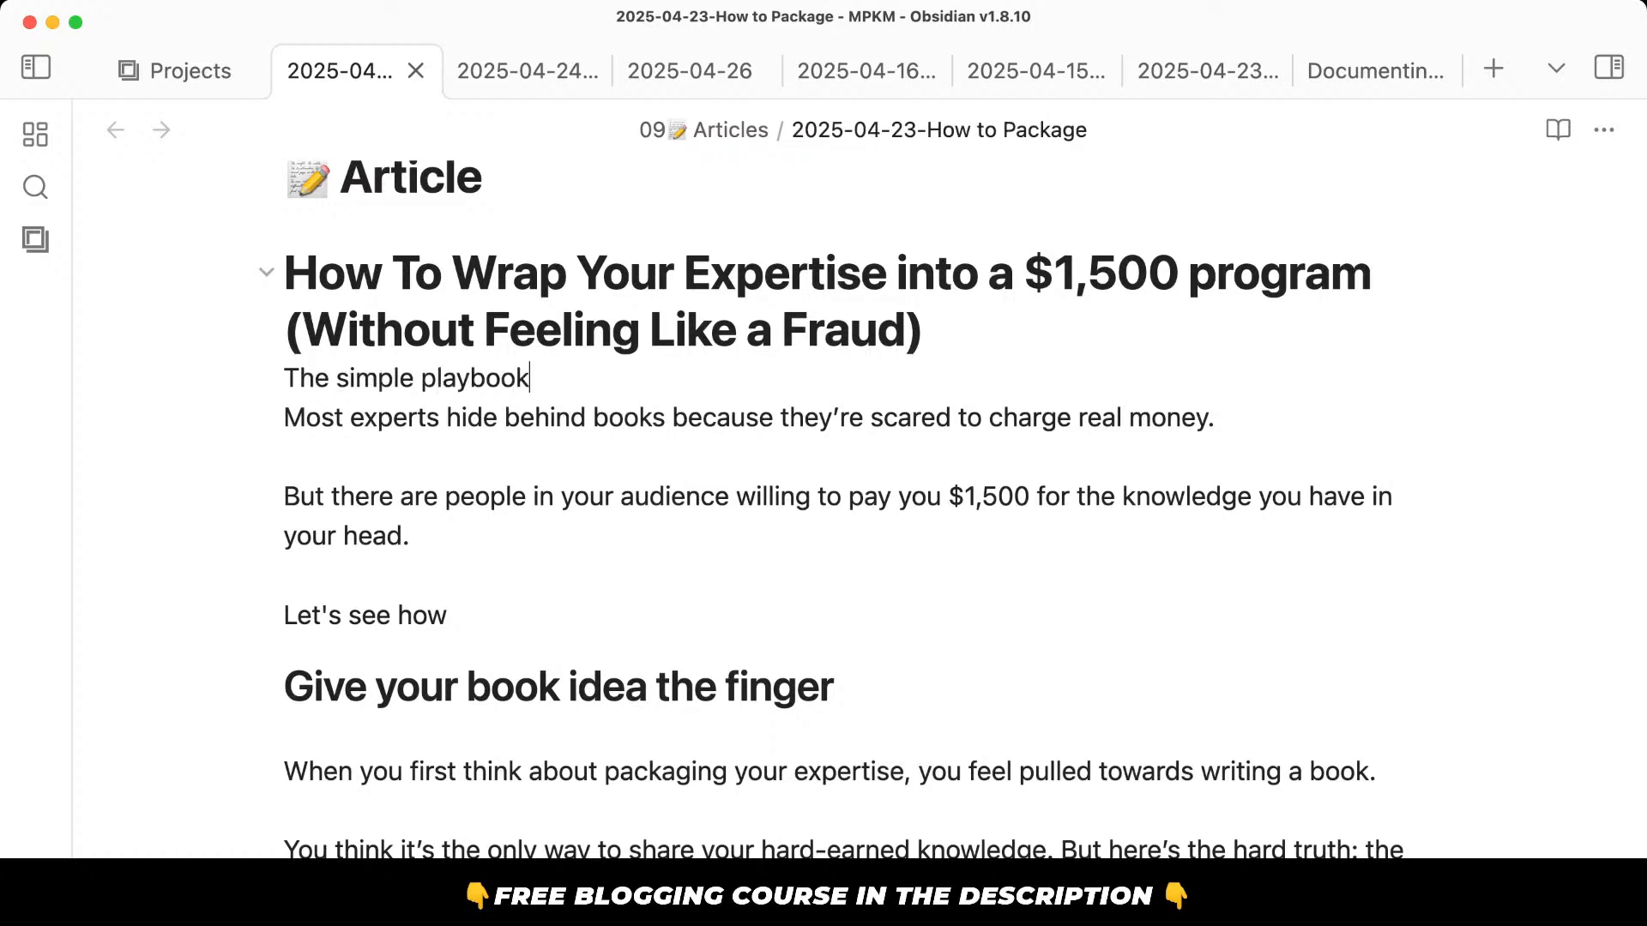
type(" to escape ")
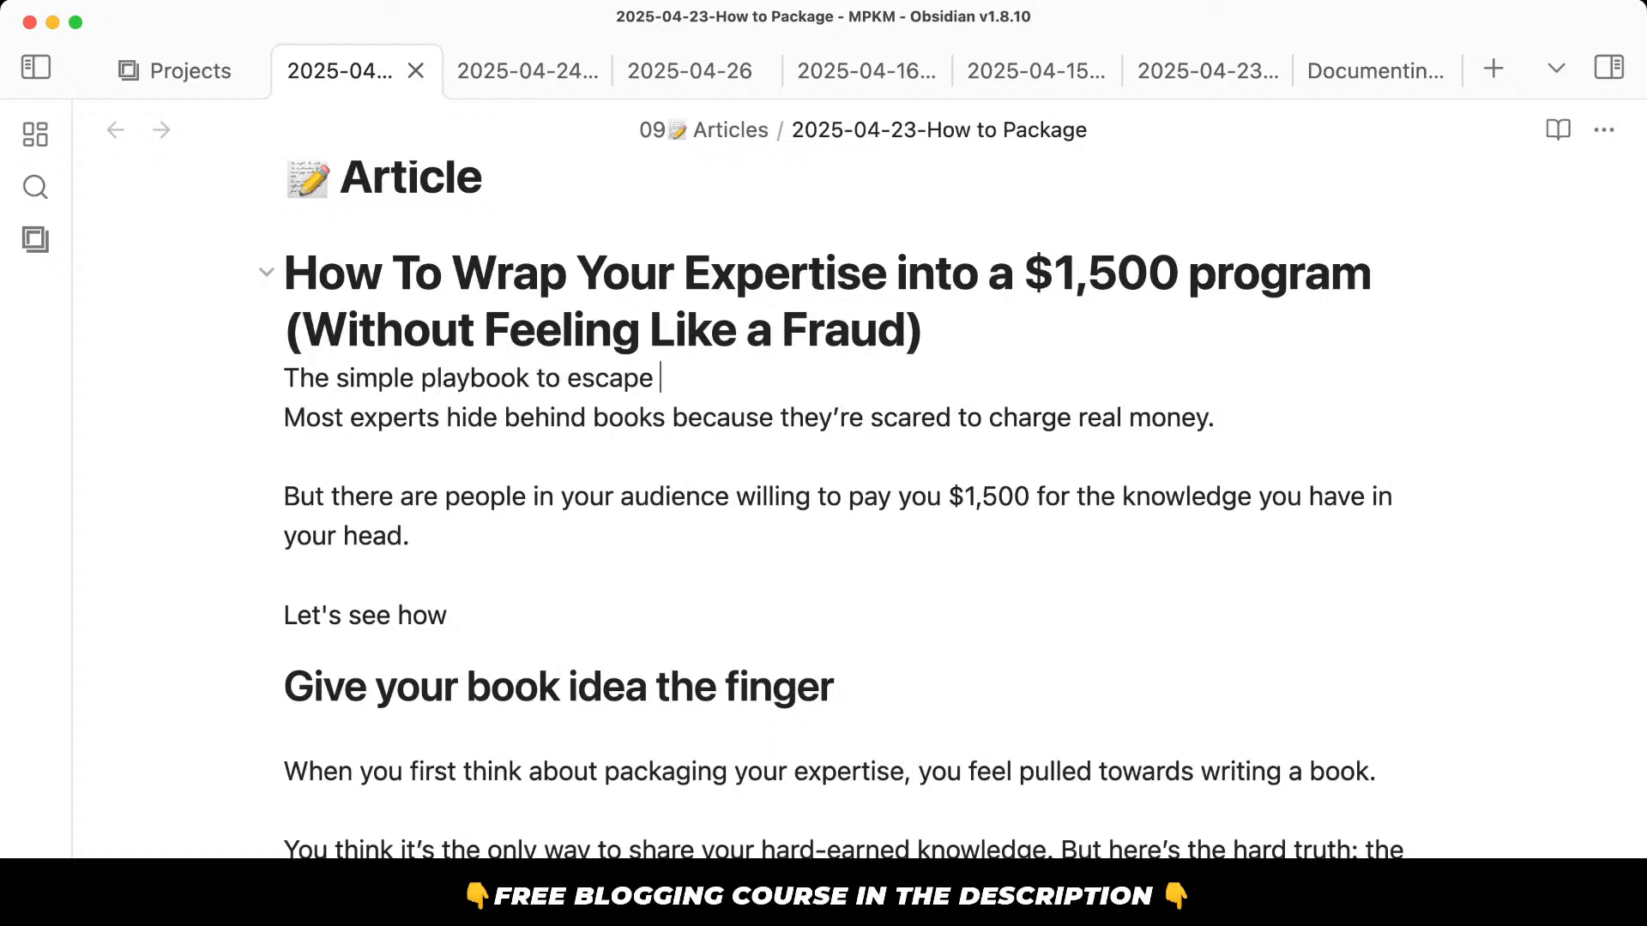
type("the cubicle")
key("Return")
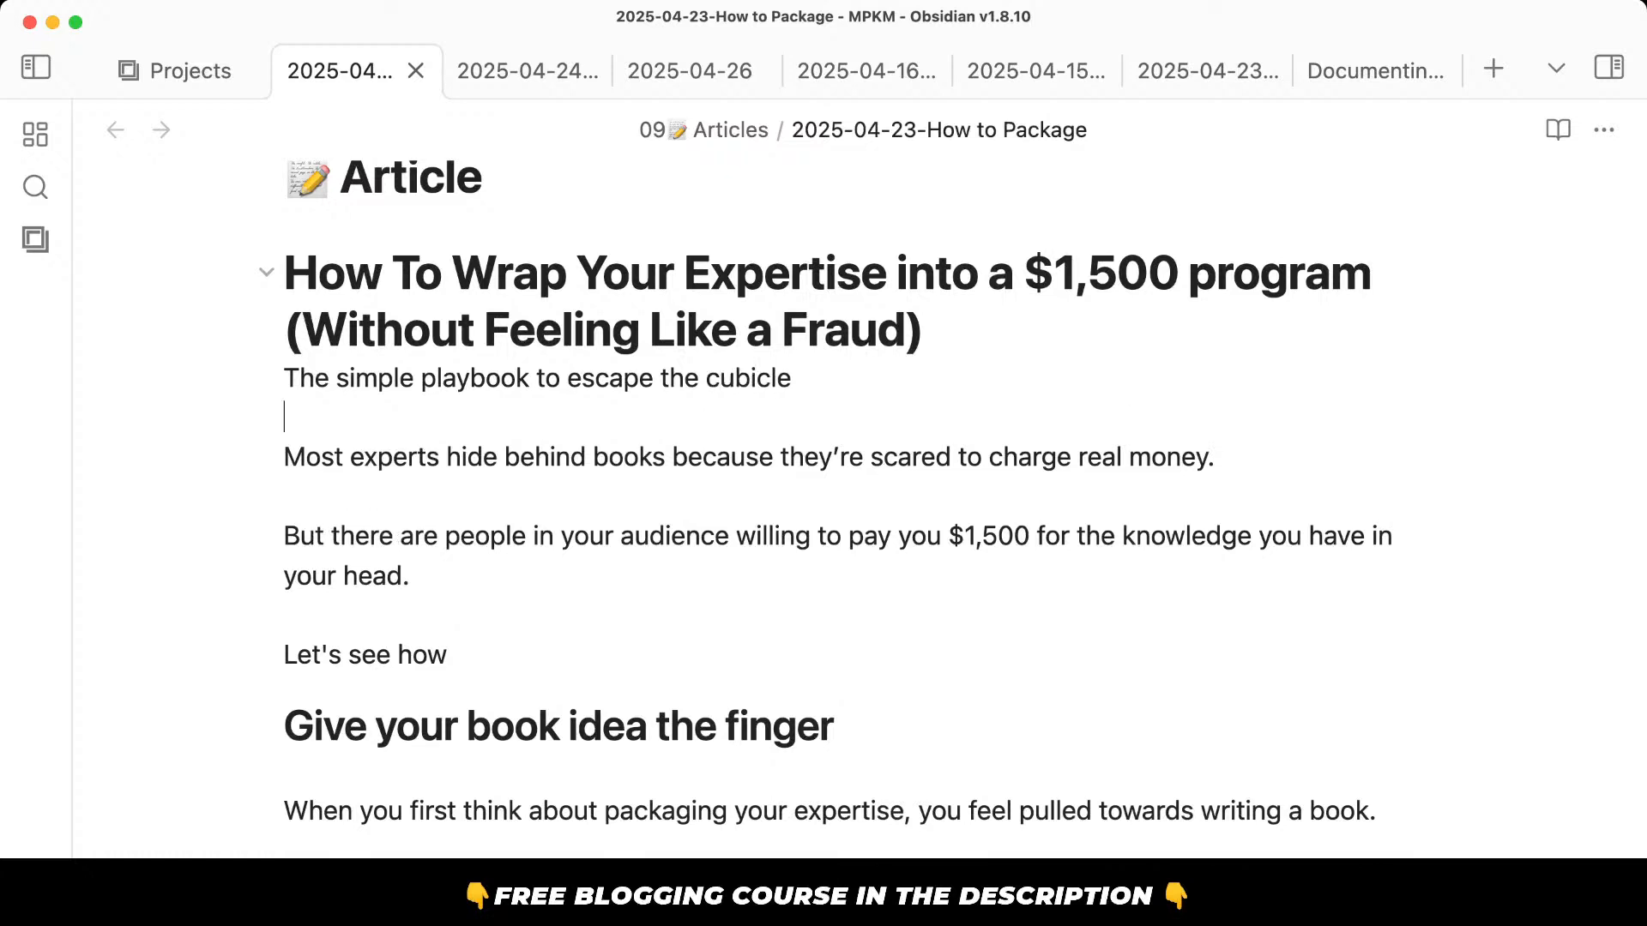
Replace "to escape the cubicle" in the subtitle with "that helped me escape the".
left_click(549, 532)
left_click_drag(535, 378, 1015, 368)
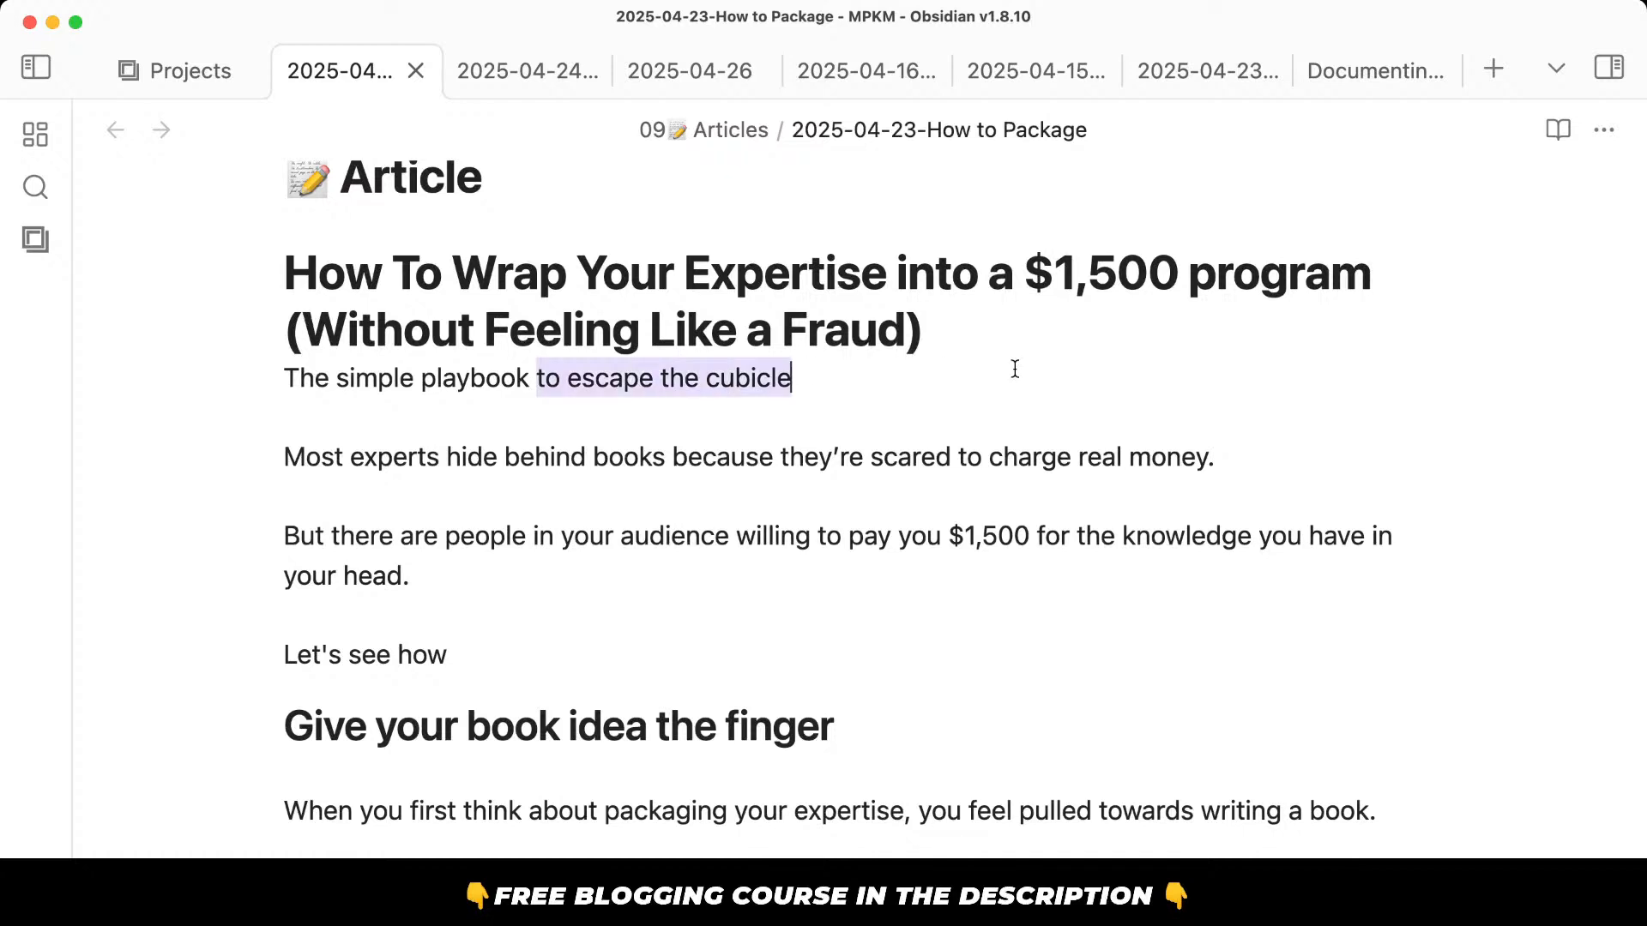
type("thaet")
key("BackSpace")
key("BackSpace")
key("BackSpace")
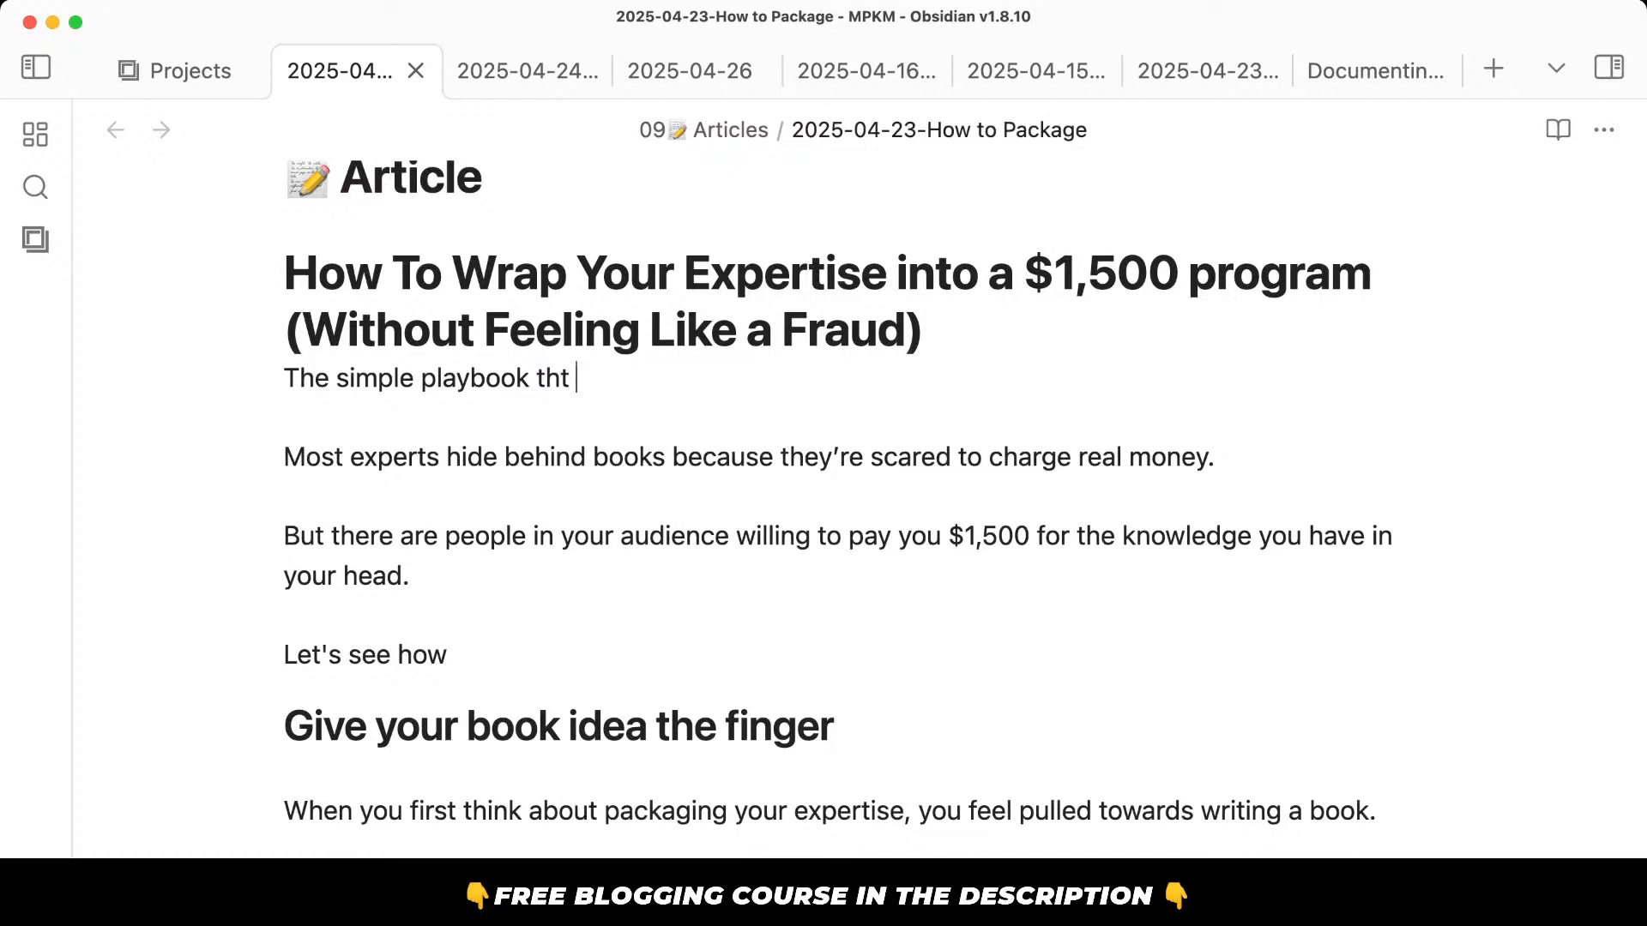
type("t helped me ex")
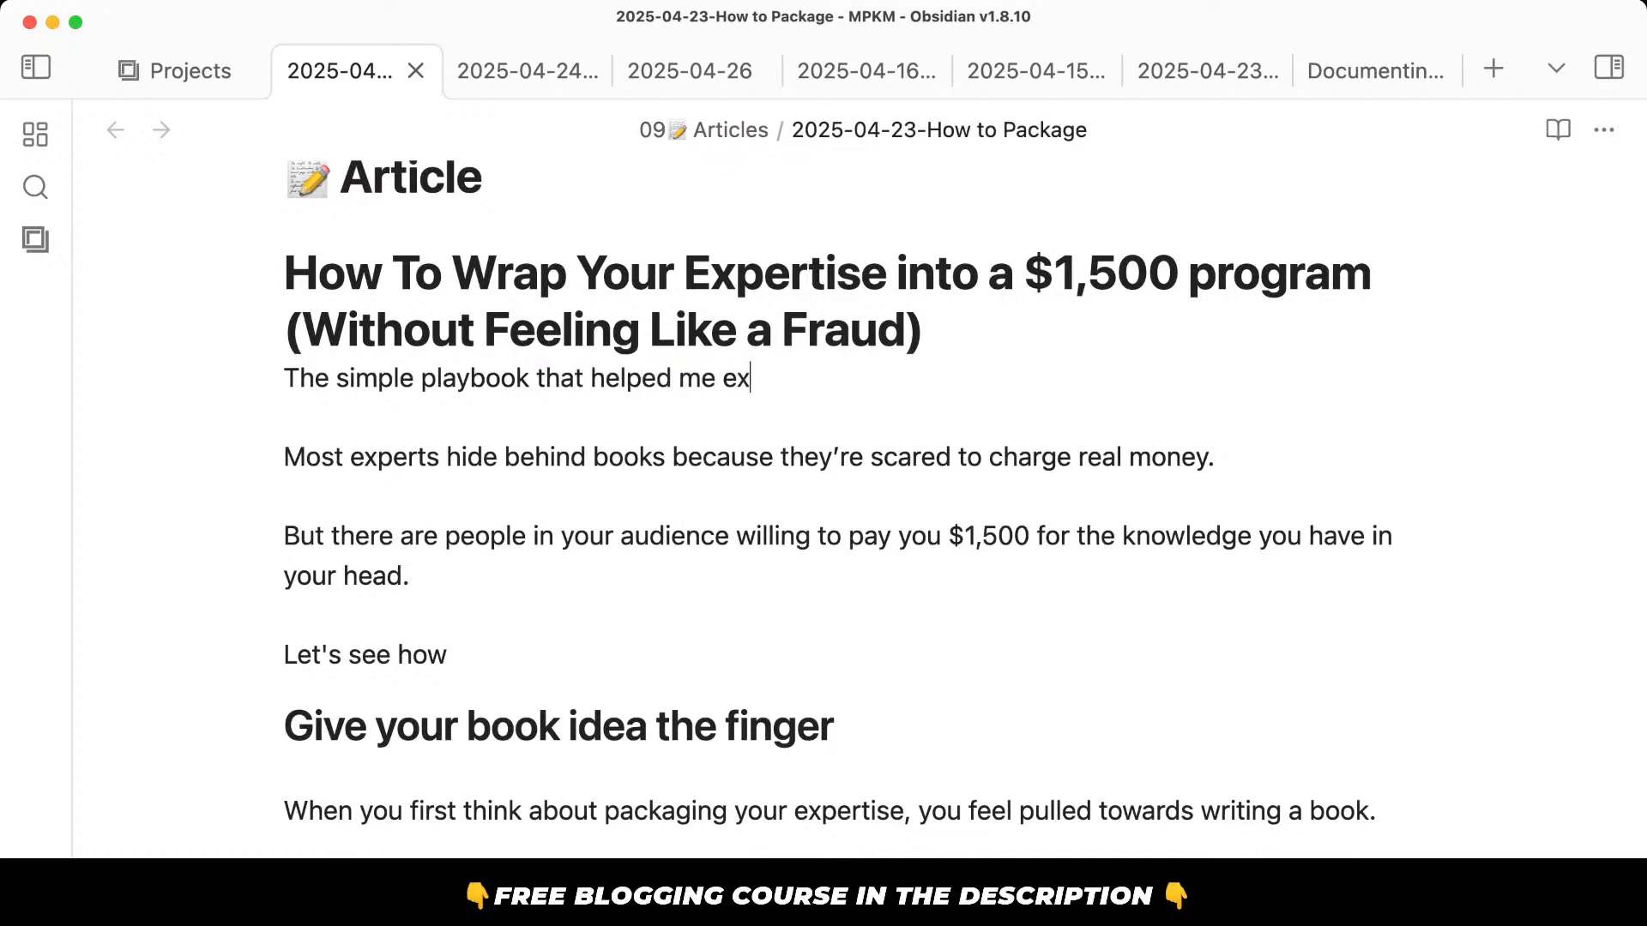
key("BackSpace")
type("scape the")
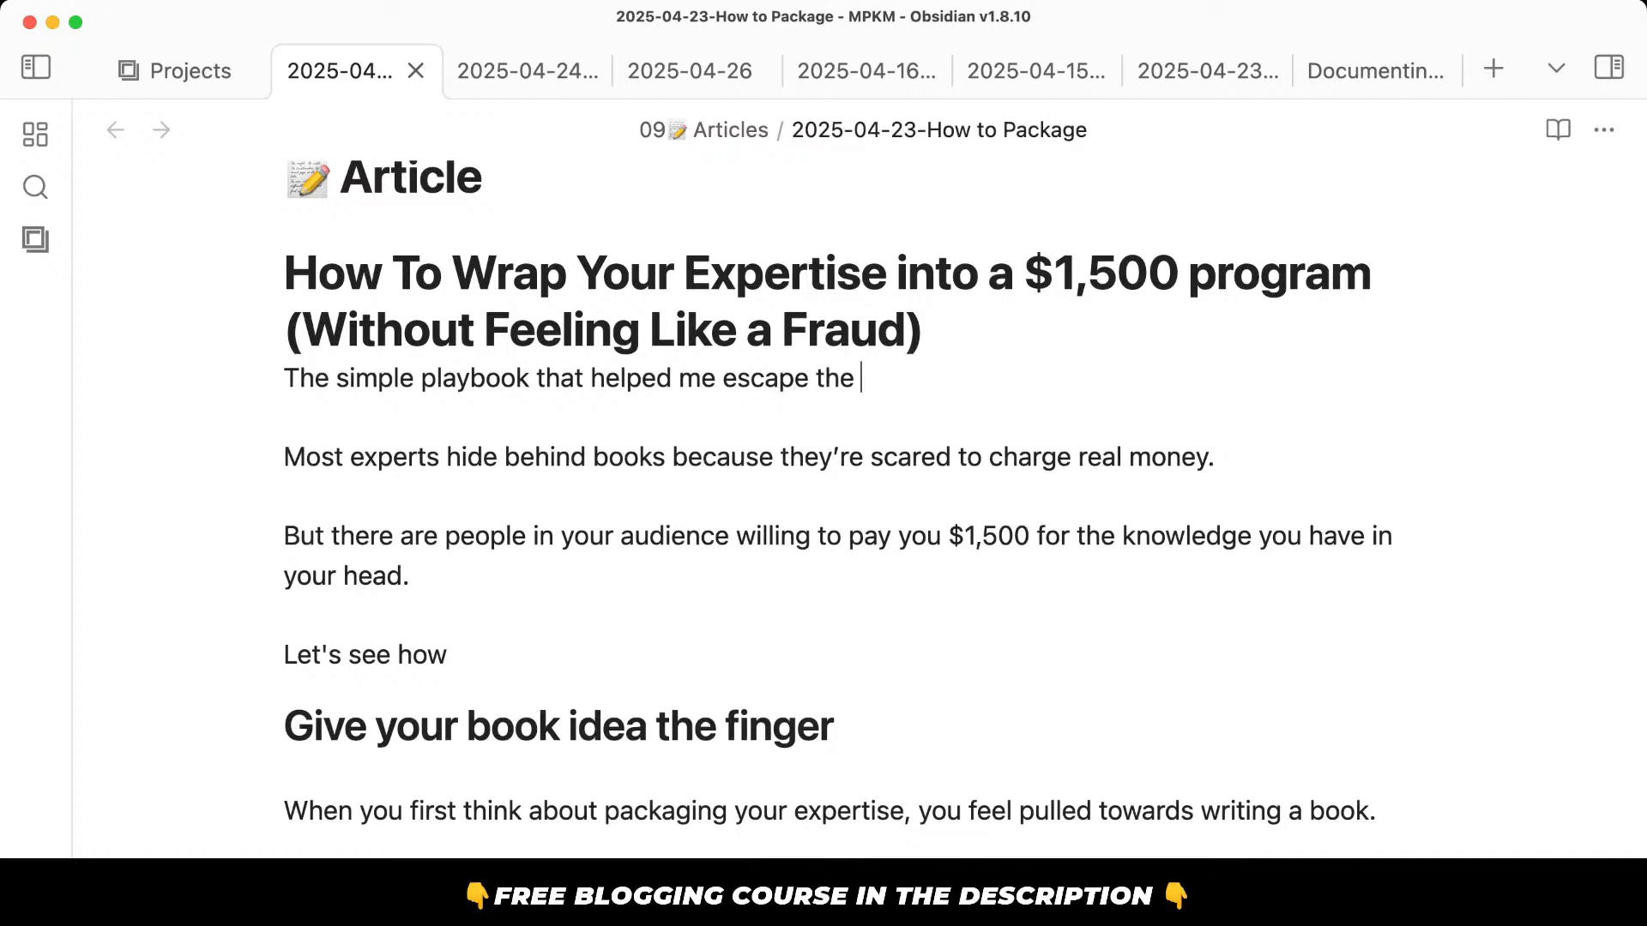
Rewrite the subtitle's ending so it reads "The simple playbook that i teach all my clients".
key("BackSpace")
key("BackSpace")
key("BackSpace")
key("BackSpace")
key("BackSpace")
key("BackSpace")
key("BackSpace")
key("BackSpace")
key("BackSpace")
key("BackSpace")
key("BackSpace")
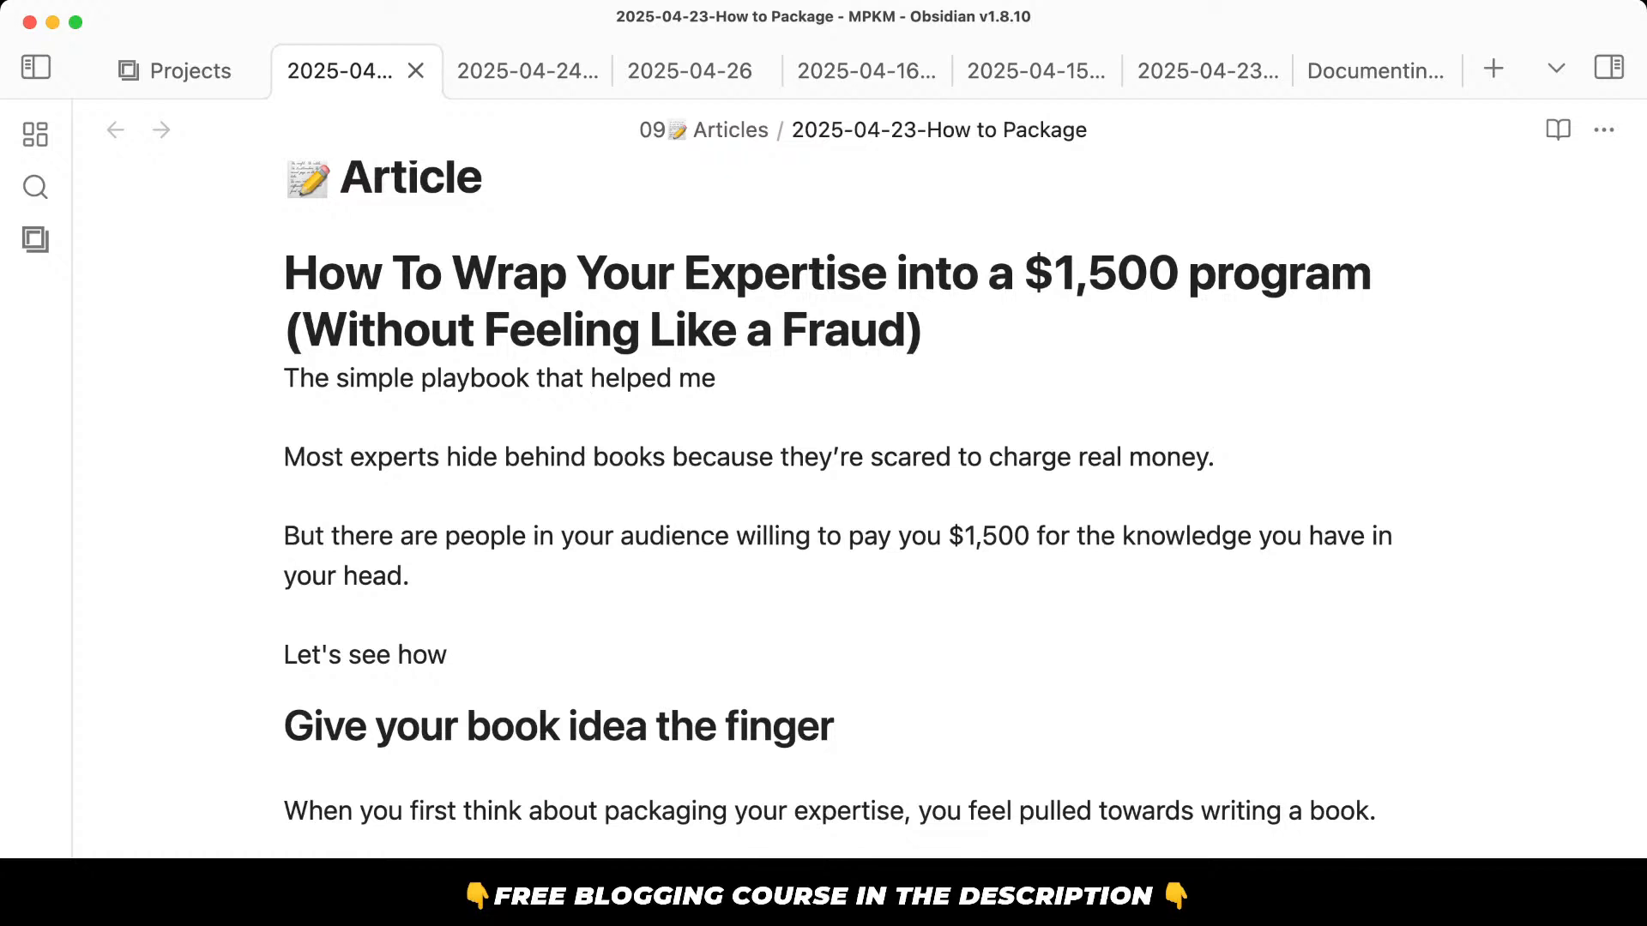
left_click_drag(602, 378, 718, 377)
key("BackSpace")
type("i teach ")
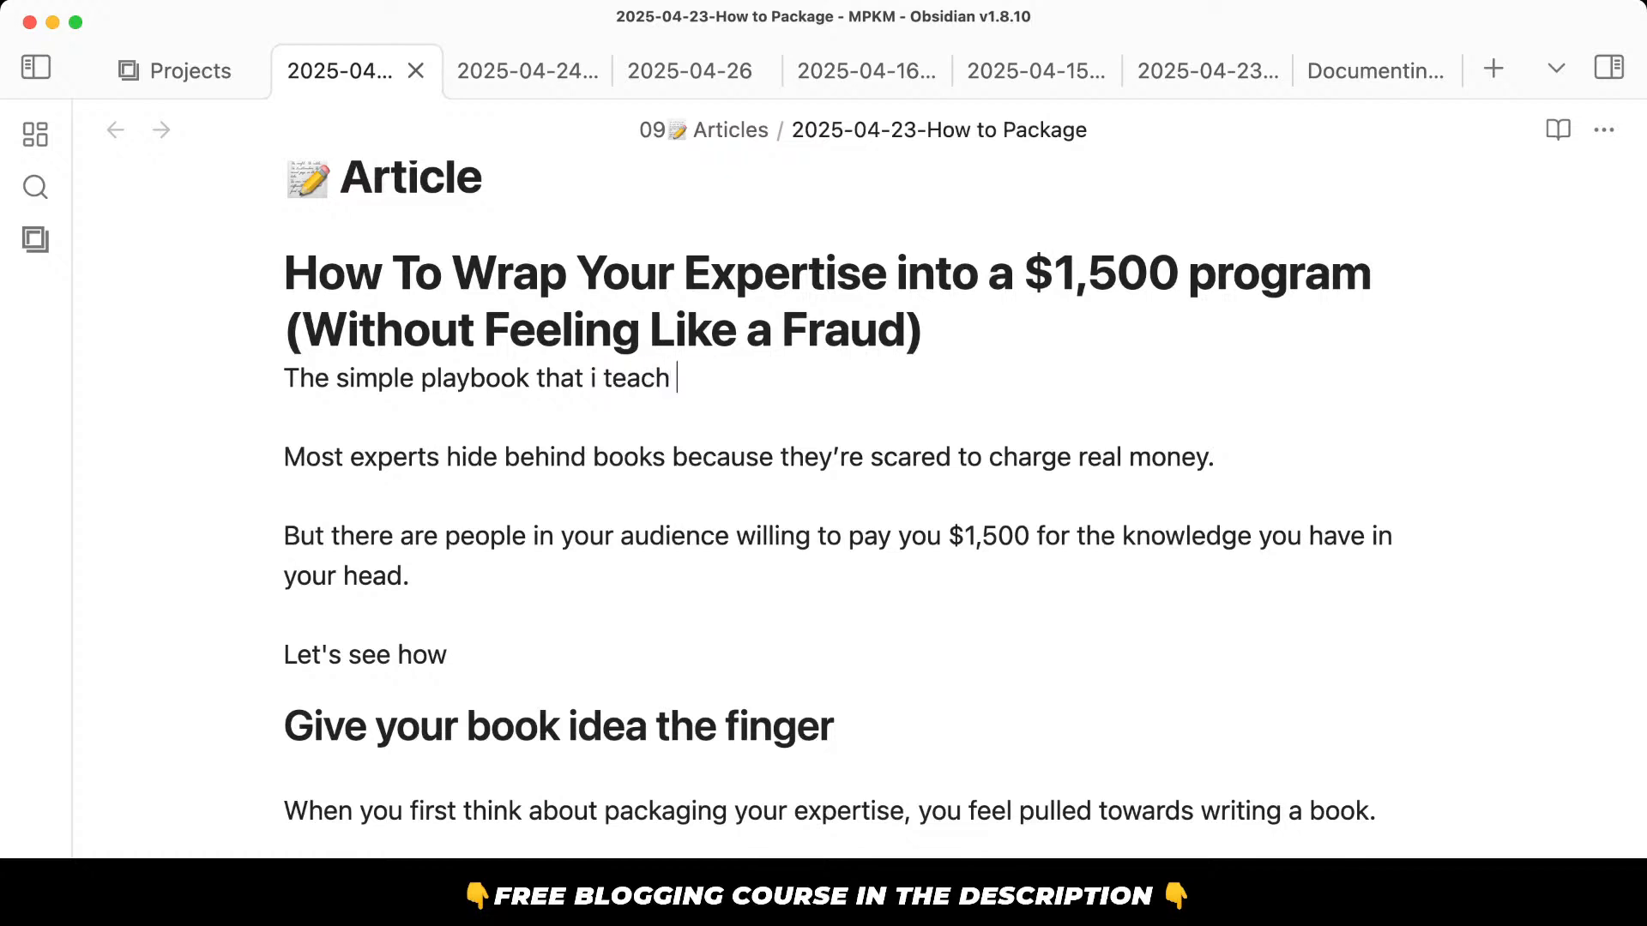
type("all my client")
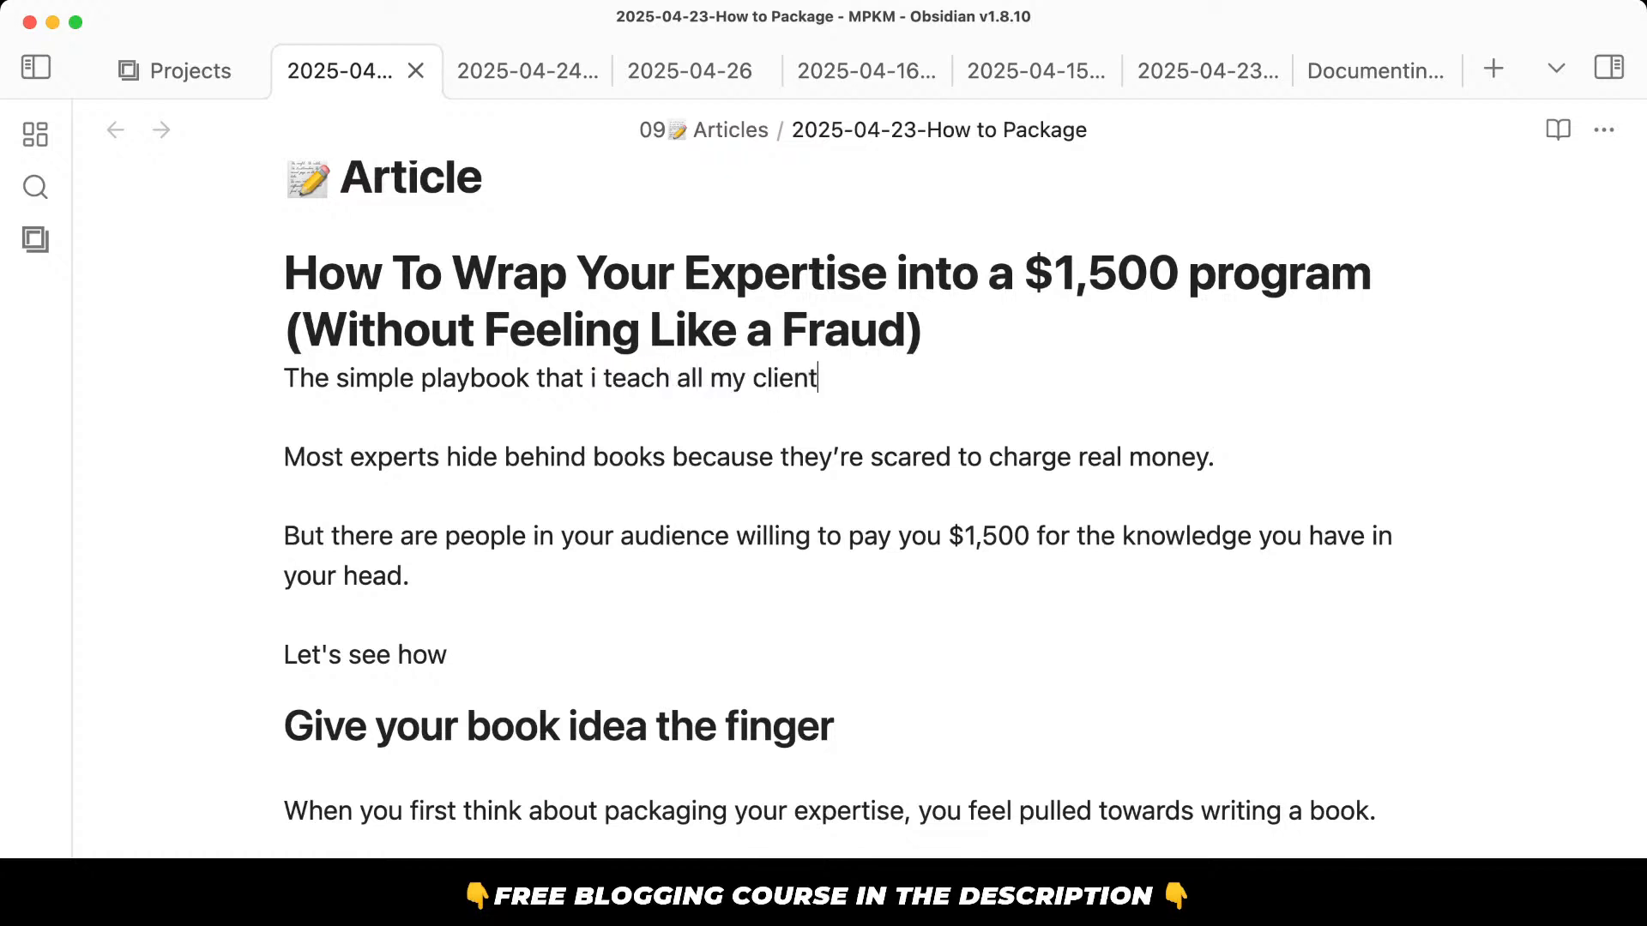
type("s")
Dictate "The problem is that you don't know how to do it, you're too scared or" as a new paragraph above "Let's see how", without an ellipsis.
scroll(765, 633, "down", 3)
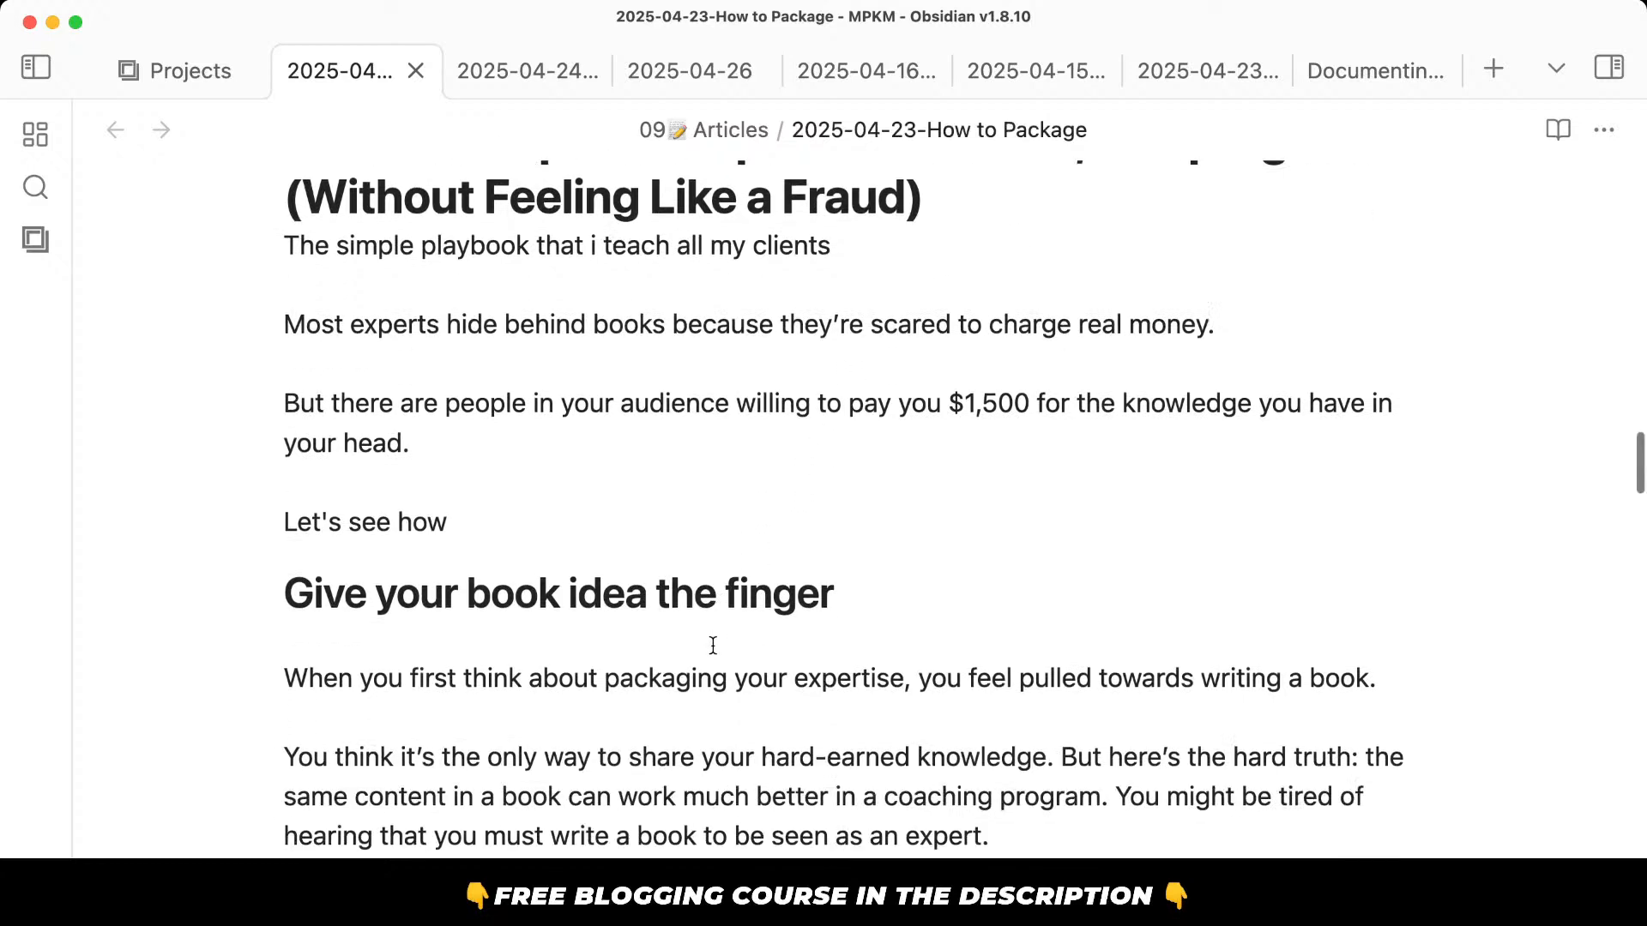
left_click(588, 438)
key("Return")
key("Return")
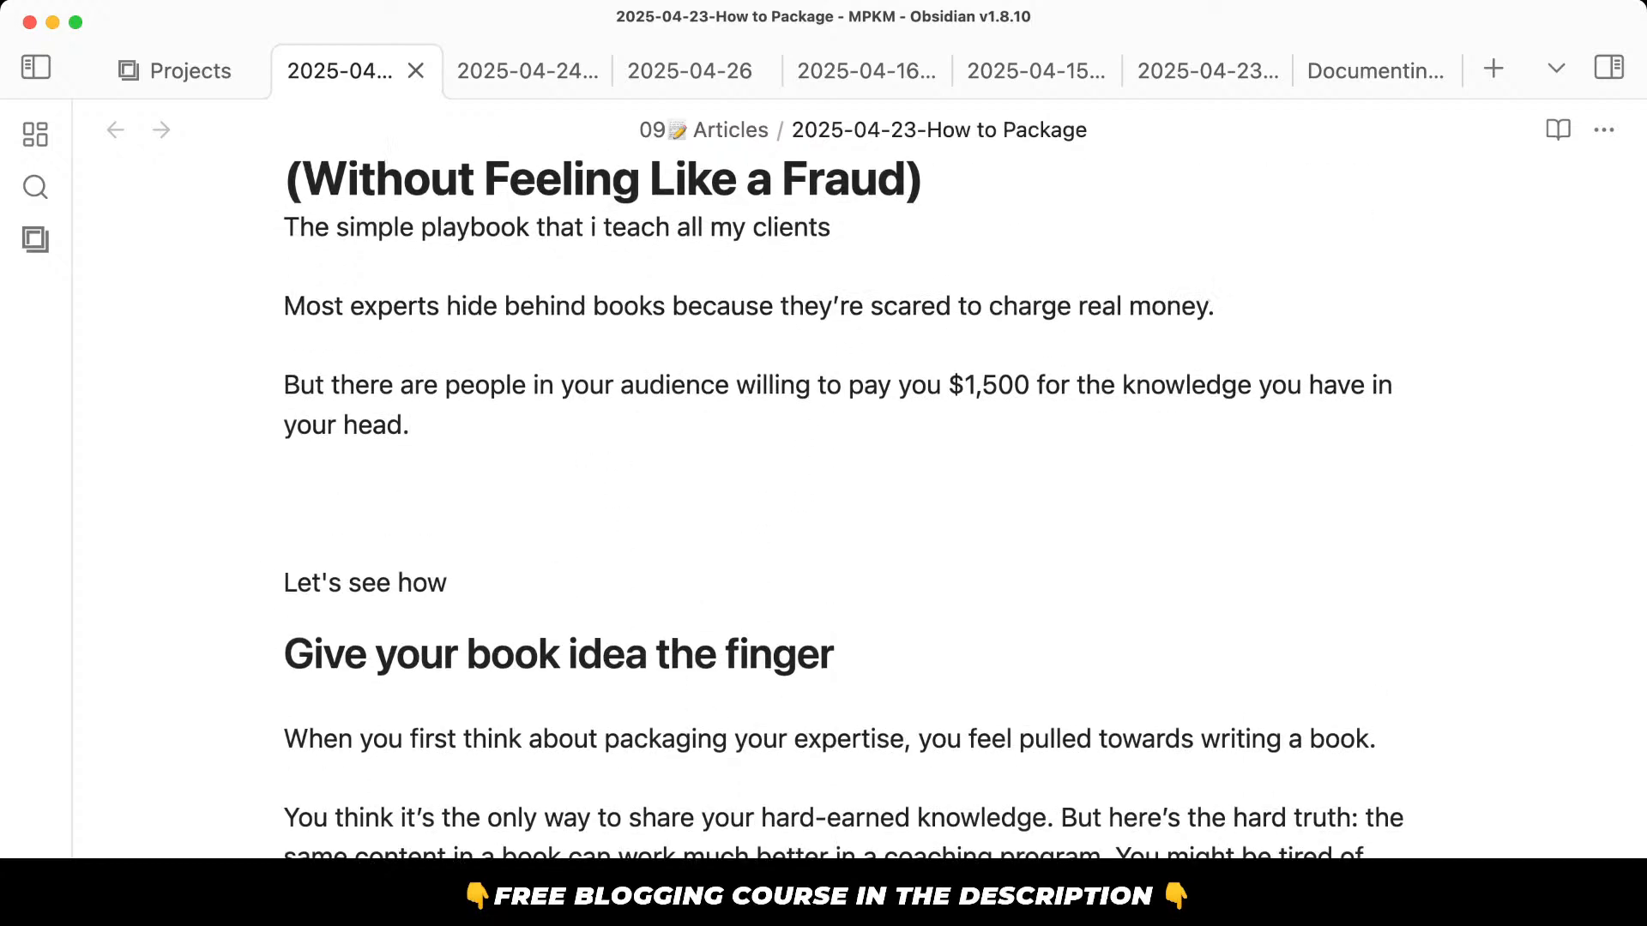
key("alt+space")
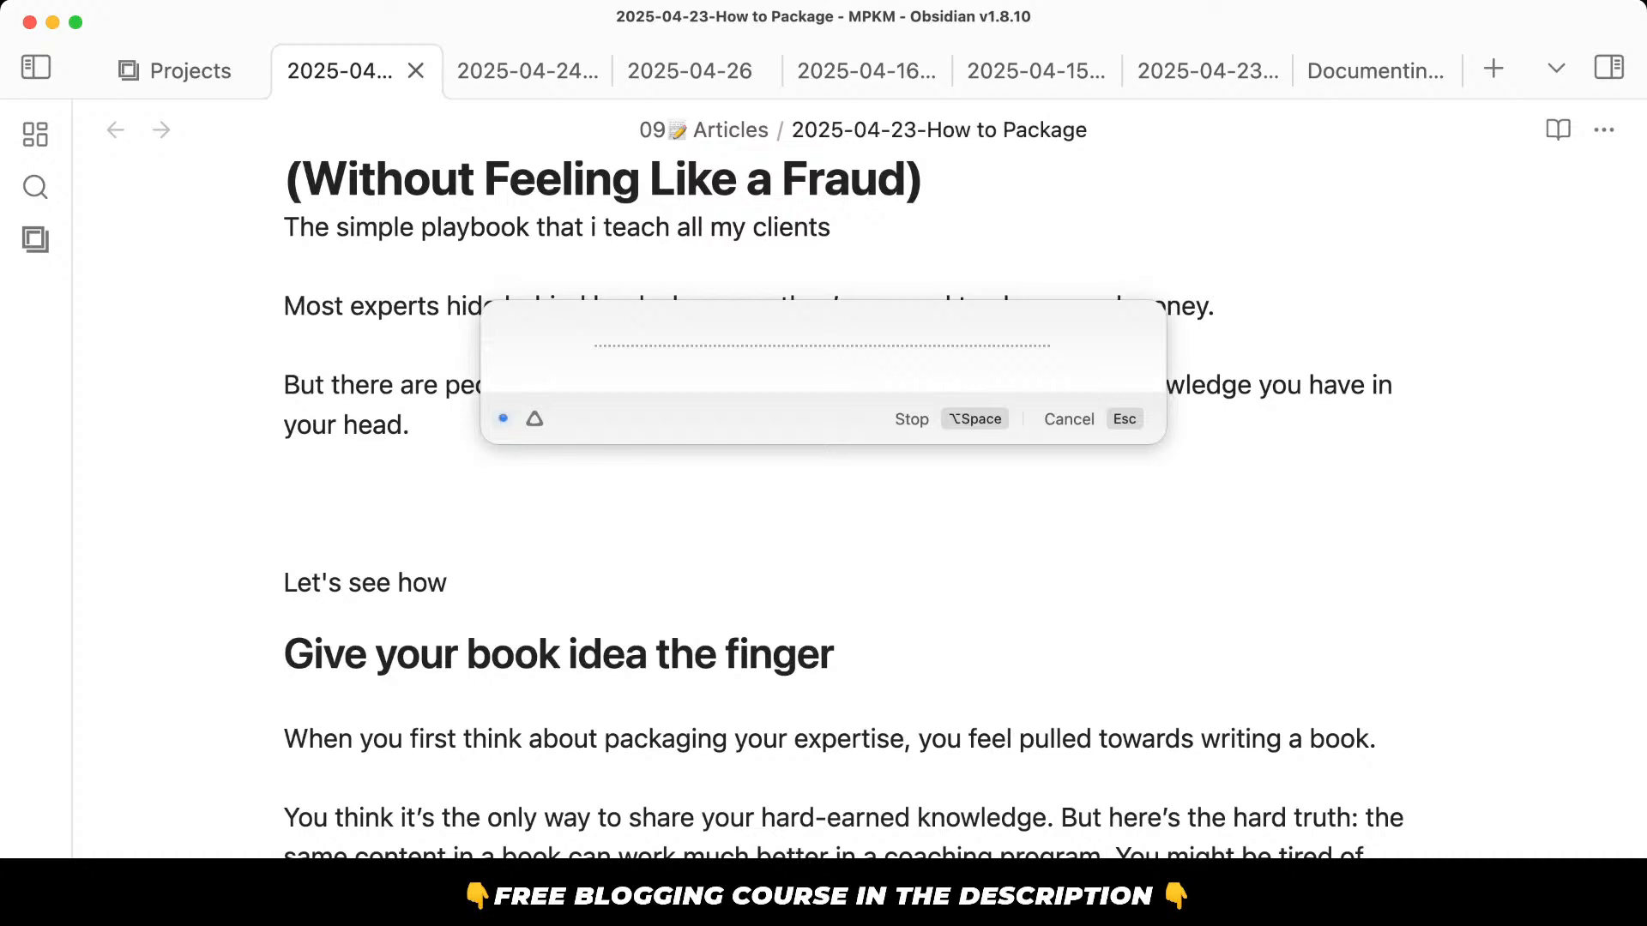
key("alt+space")
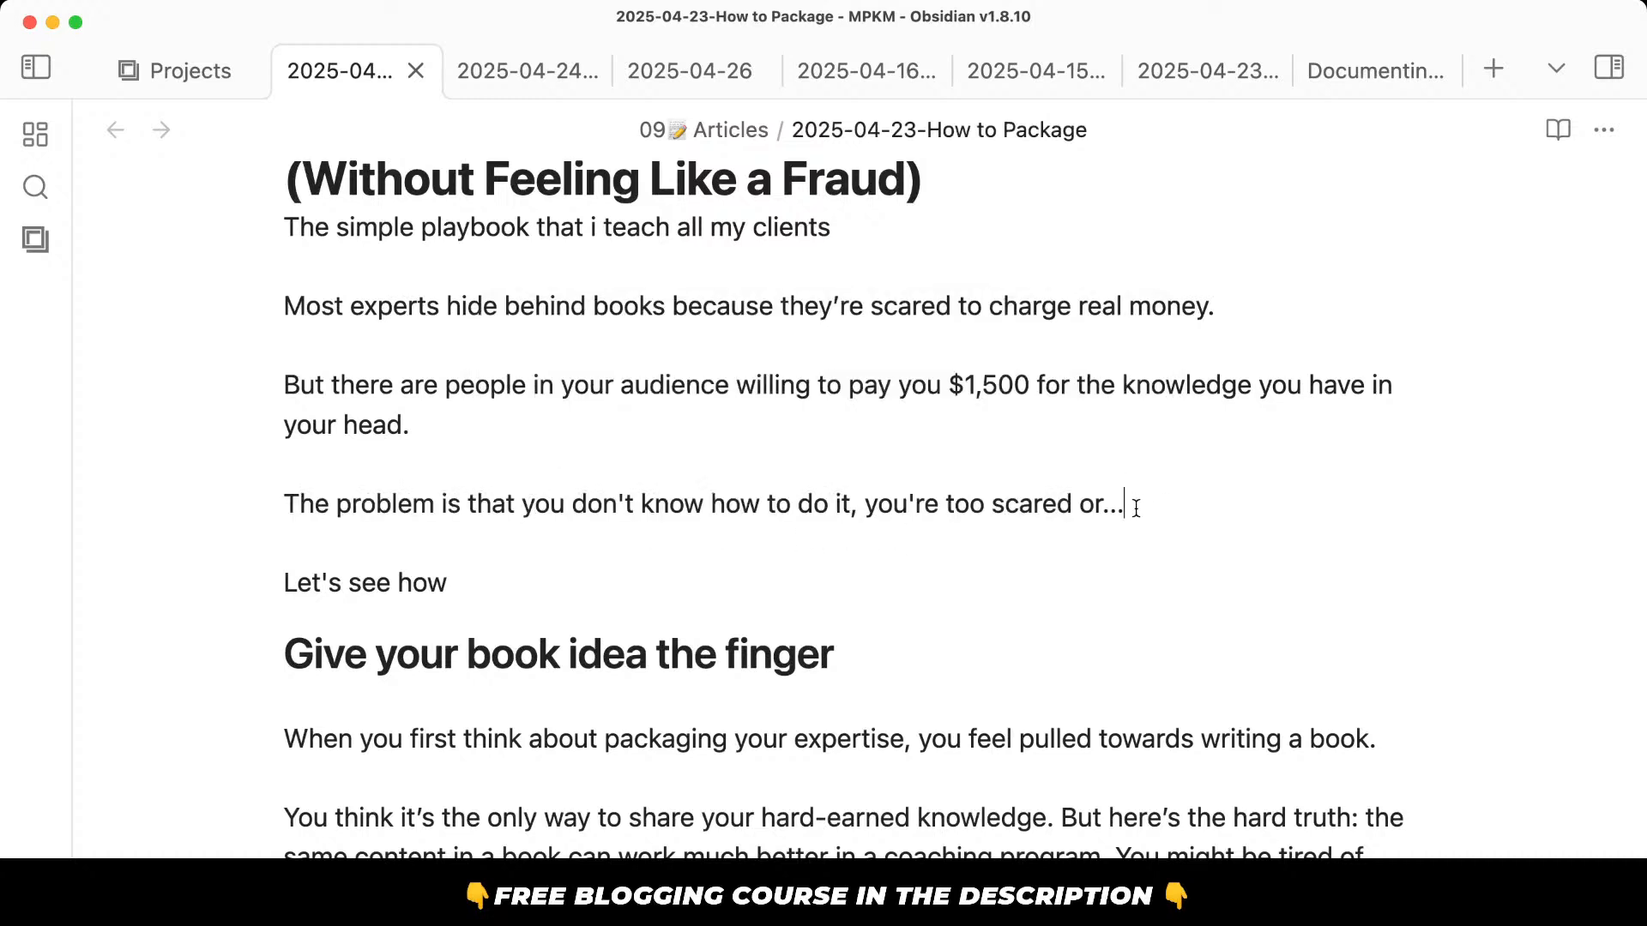
left_click_drag(1127, 507, 1102, 507)
key("alt+space")
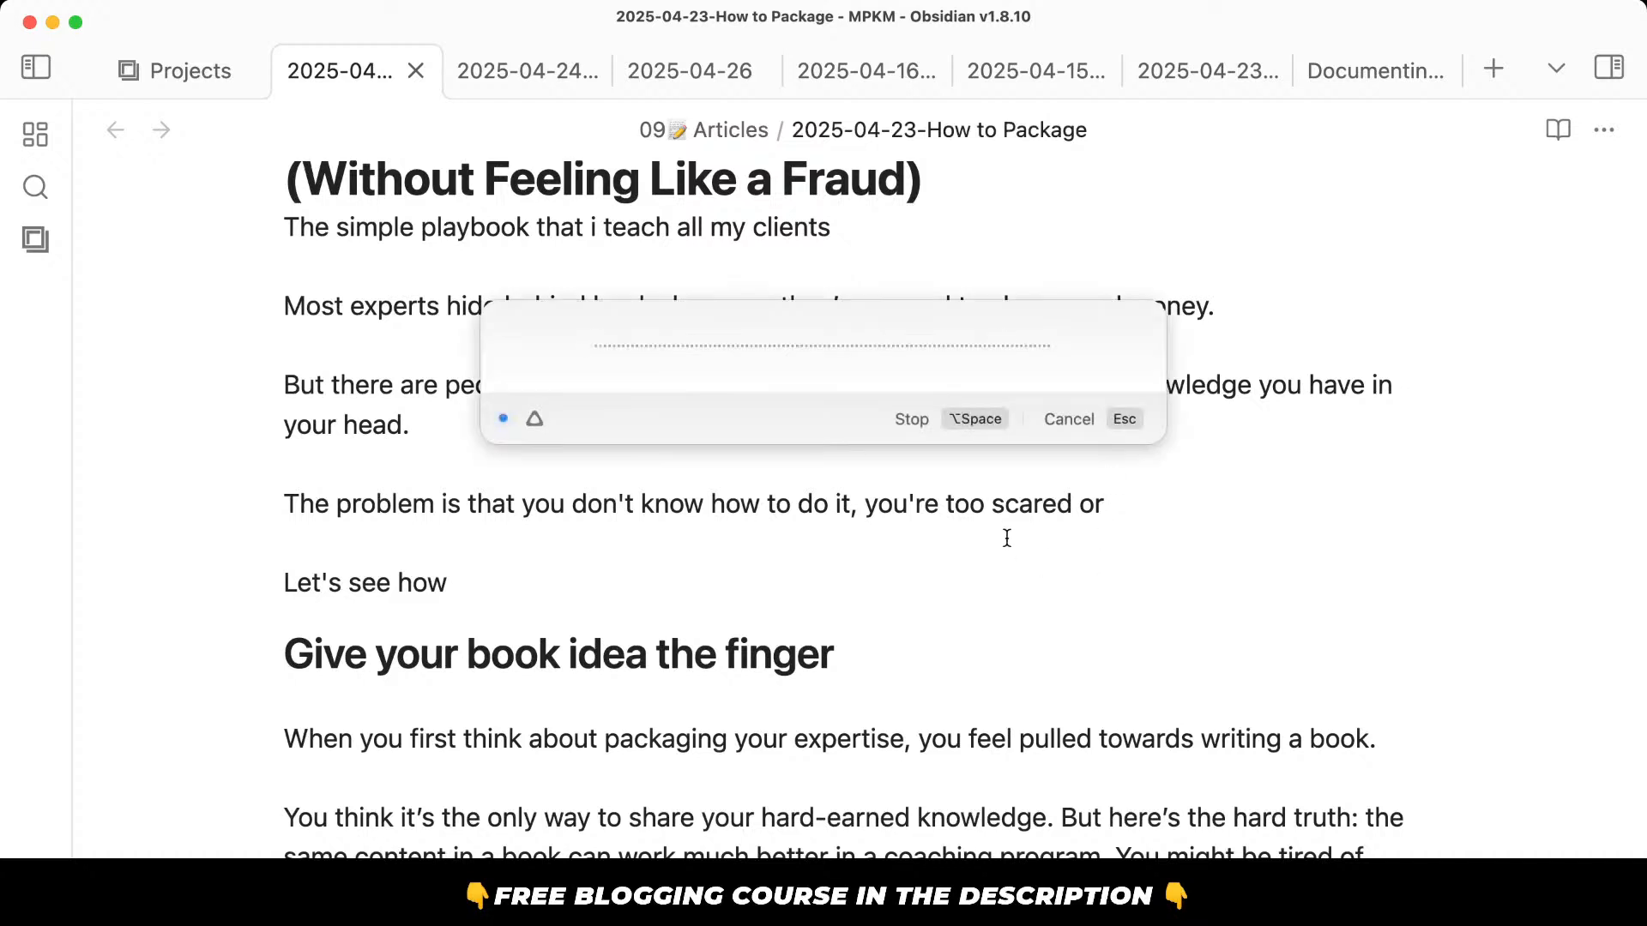
left_click(1005, 511)
key("Escape")
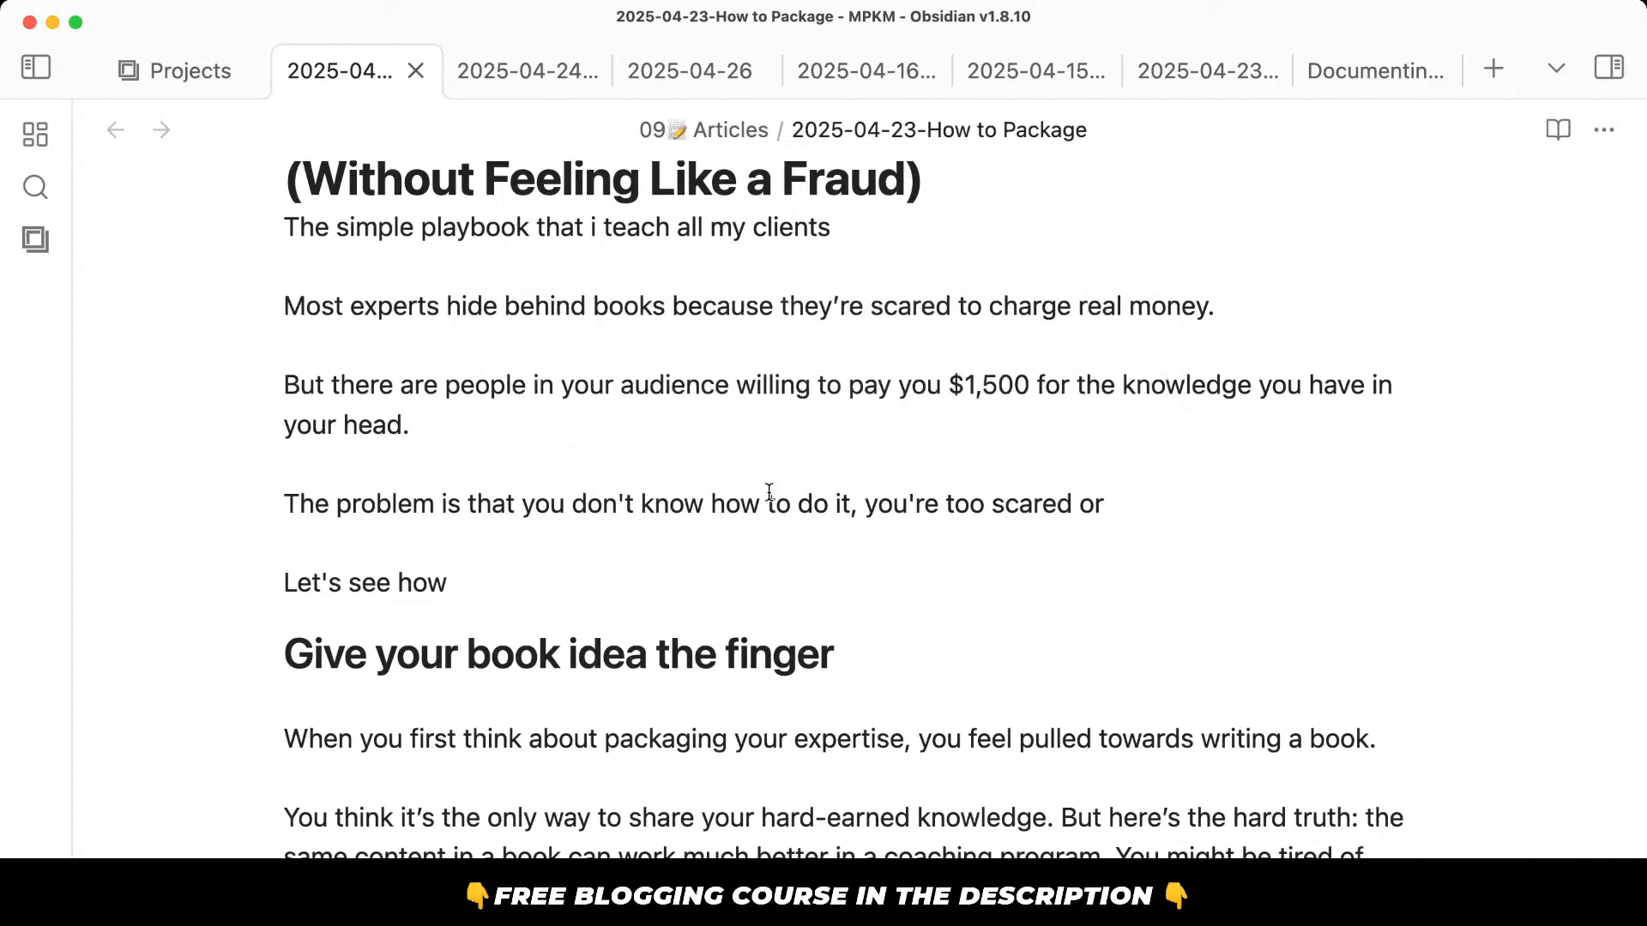
Copy the three intro paragraphs from "Most experts hide behind books" to "you're too scared or".
left_click_drag(1143, 528, 280, 225)
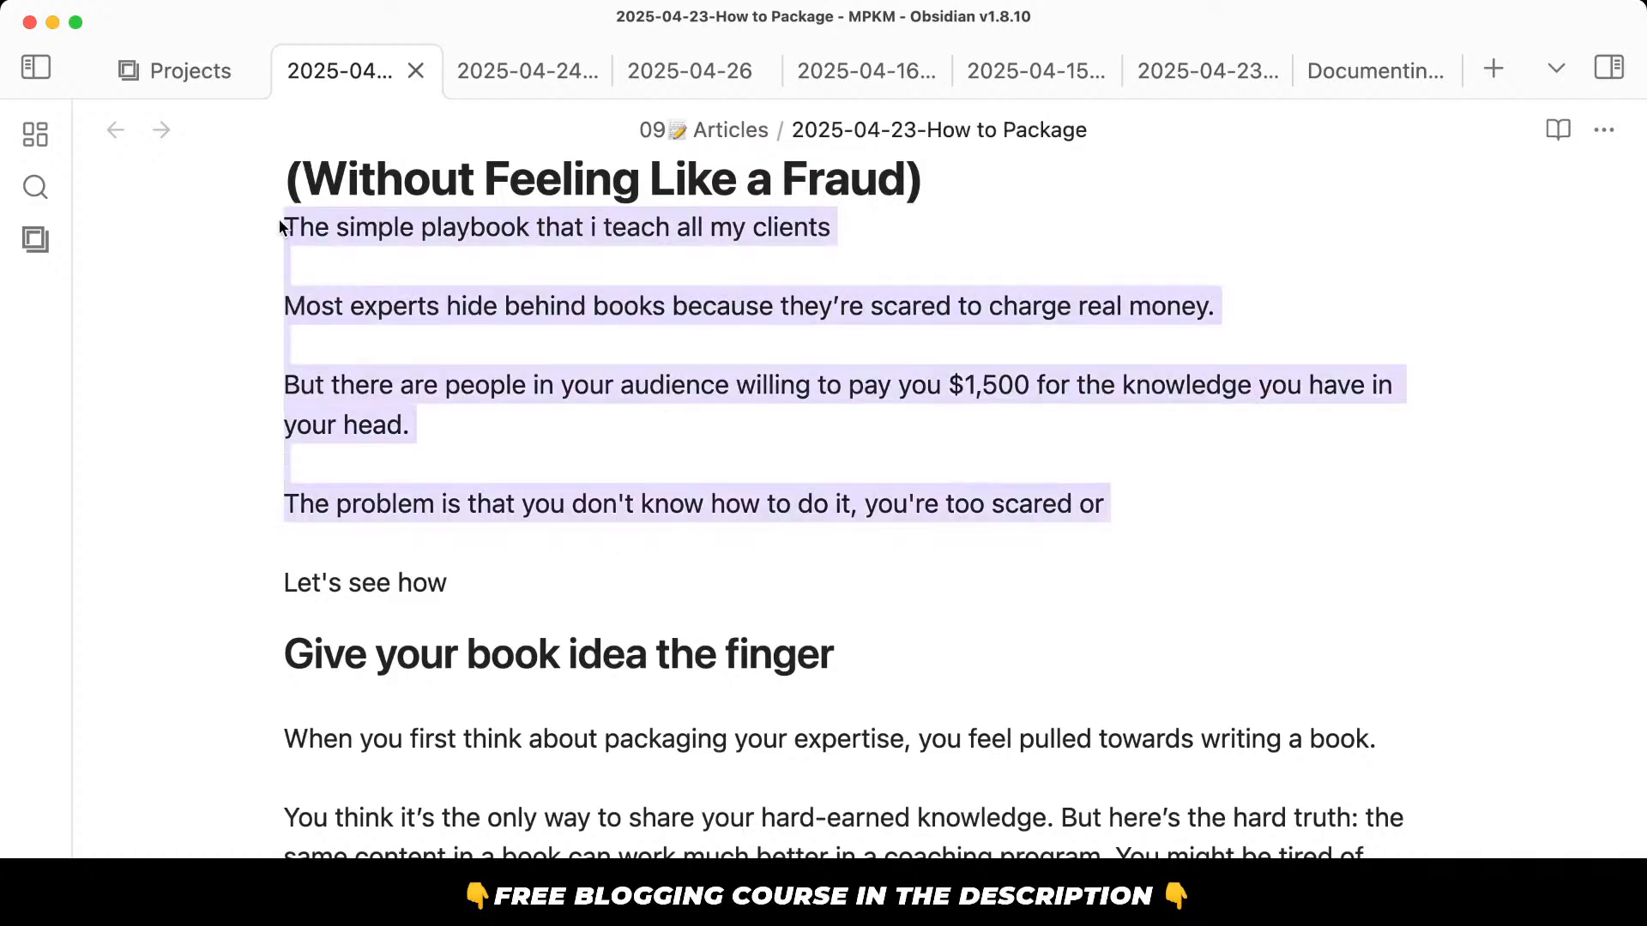
scroll(992, 412, "up", 2)
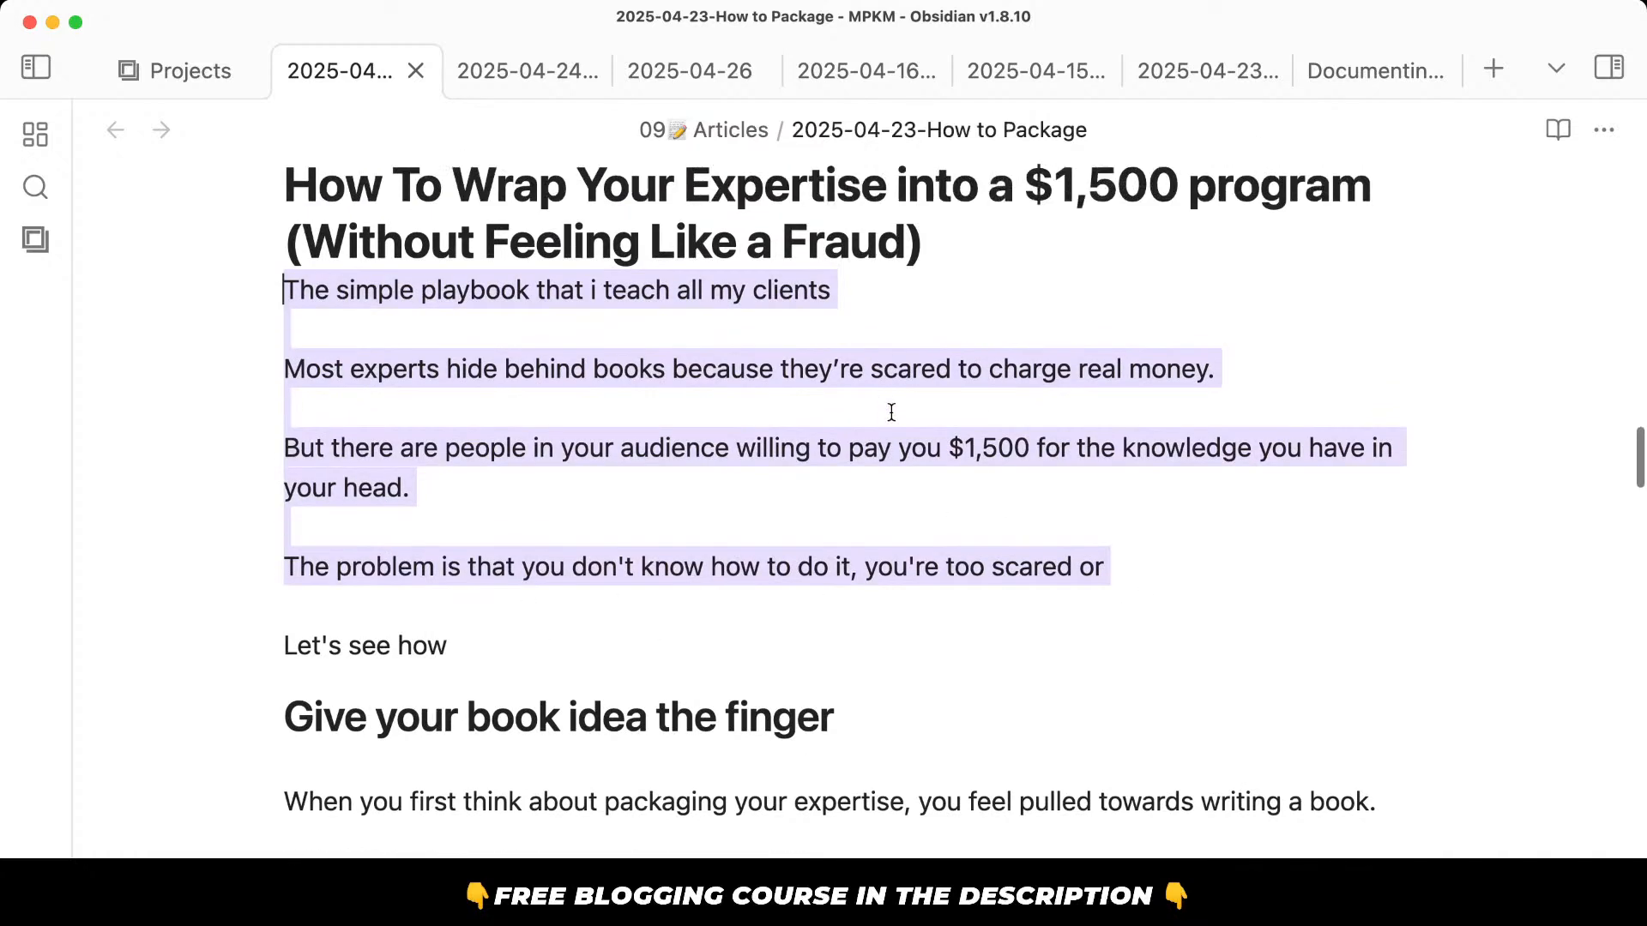
left_click_drag(1161, 577, 201, 378)
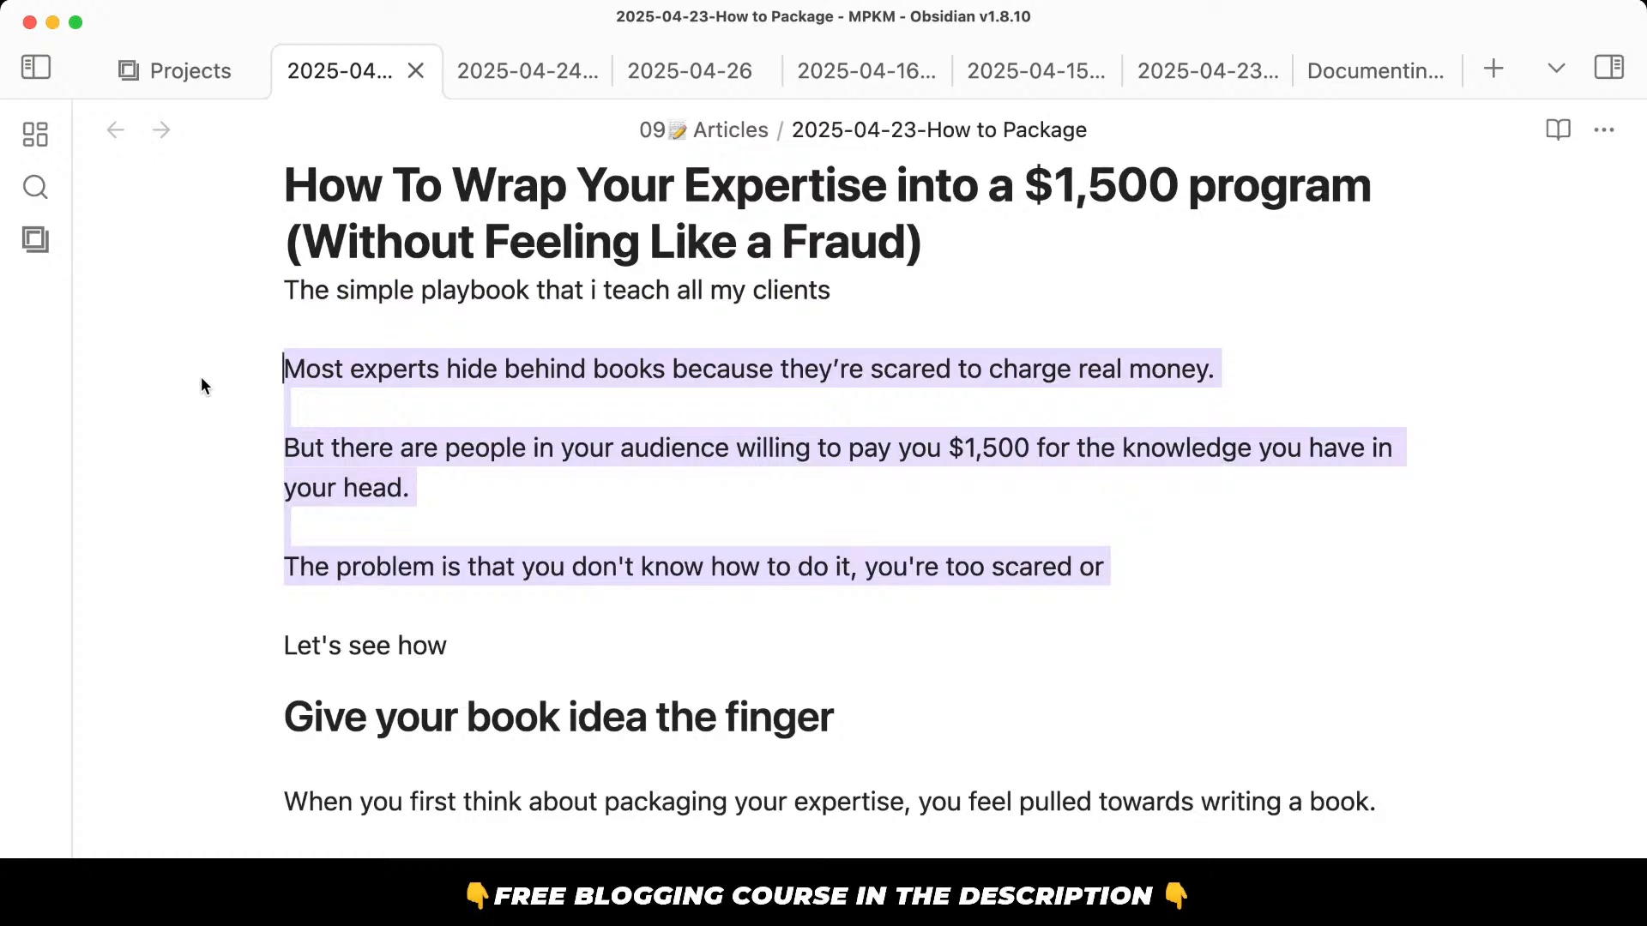
In a new ChatGPT chat, submit "Help me complete this" with the copied intro, and copy the reply's opening sentence ending in "not the right time.".
key("alt+space")
type("c")
key("Return")
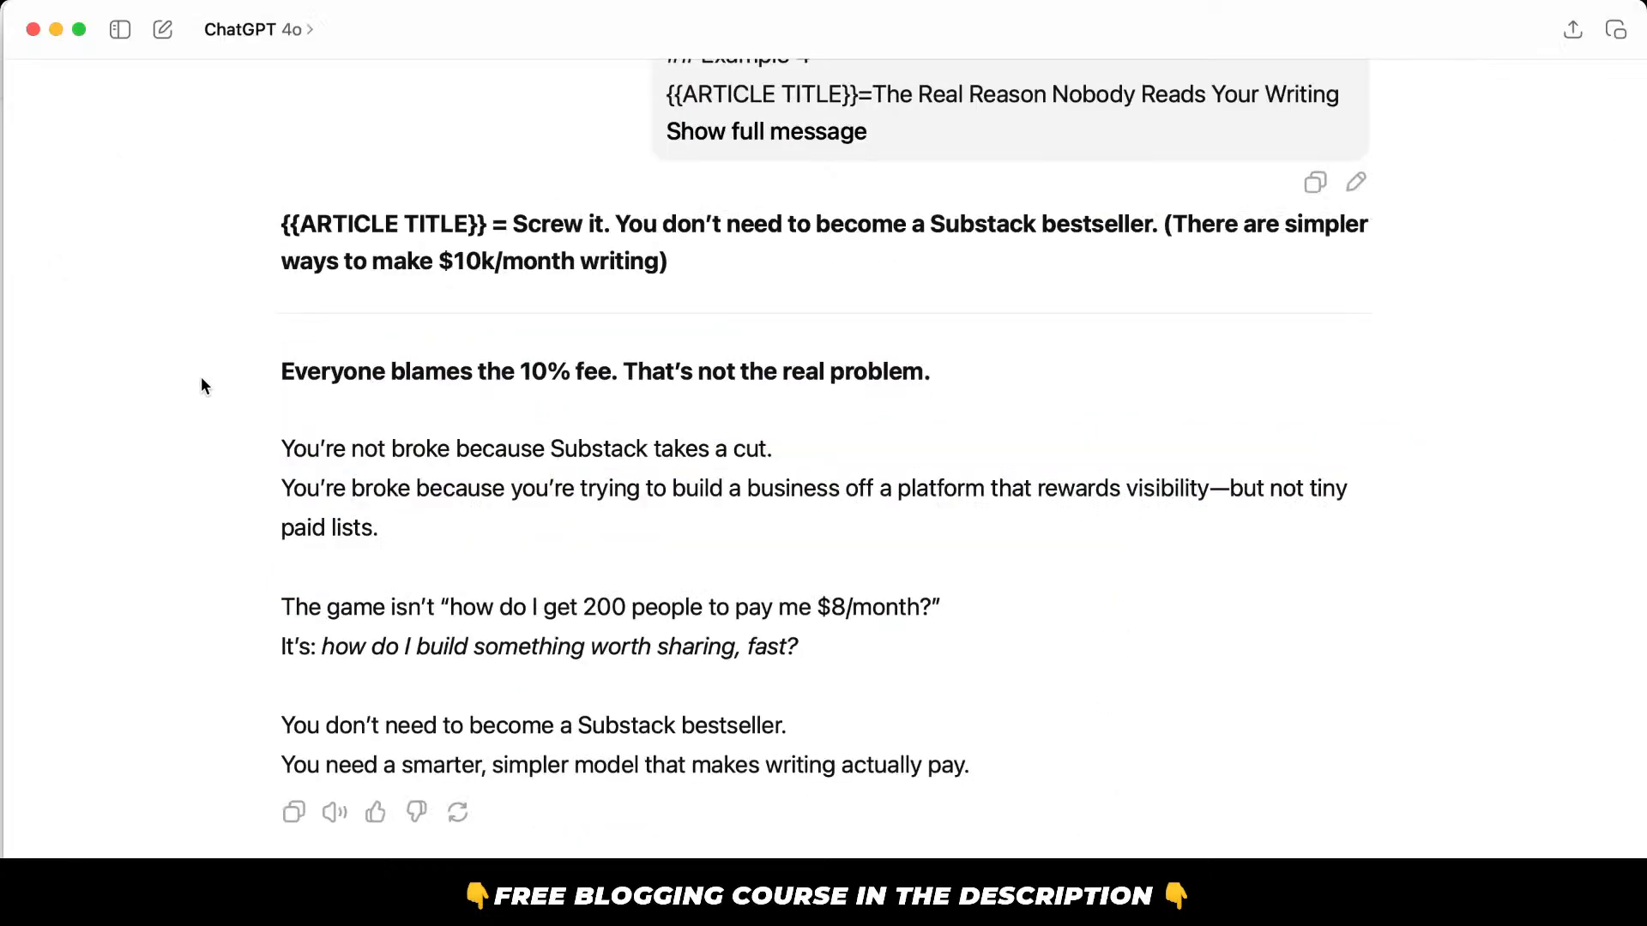
key("super+n")
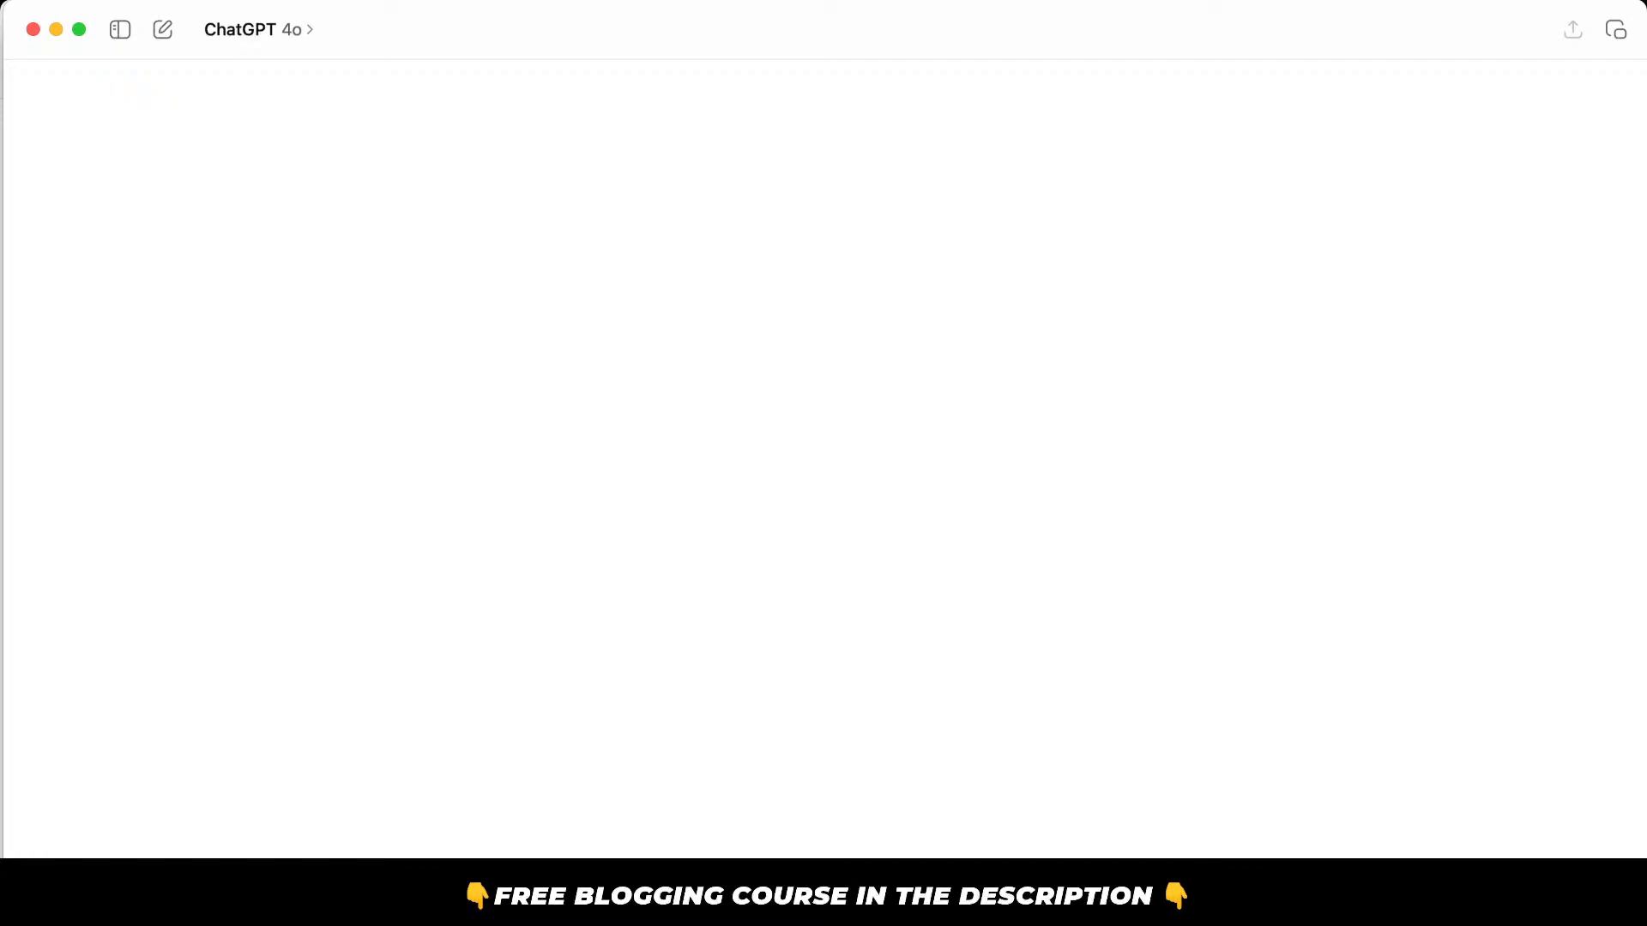
type("Help me complete this  Most experts hide behind books because they're scared to charge real money.  But there are people in your audience willing to pay you $1,500 for the knowledge you have in your head.  The problem is that you don't know how to do it, you're too scared or")
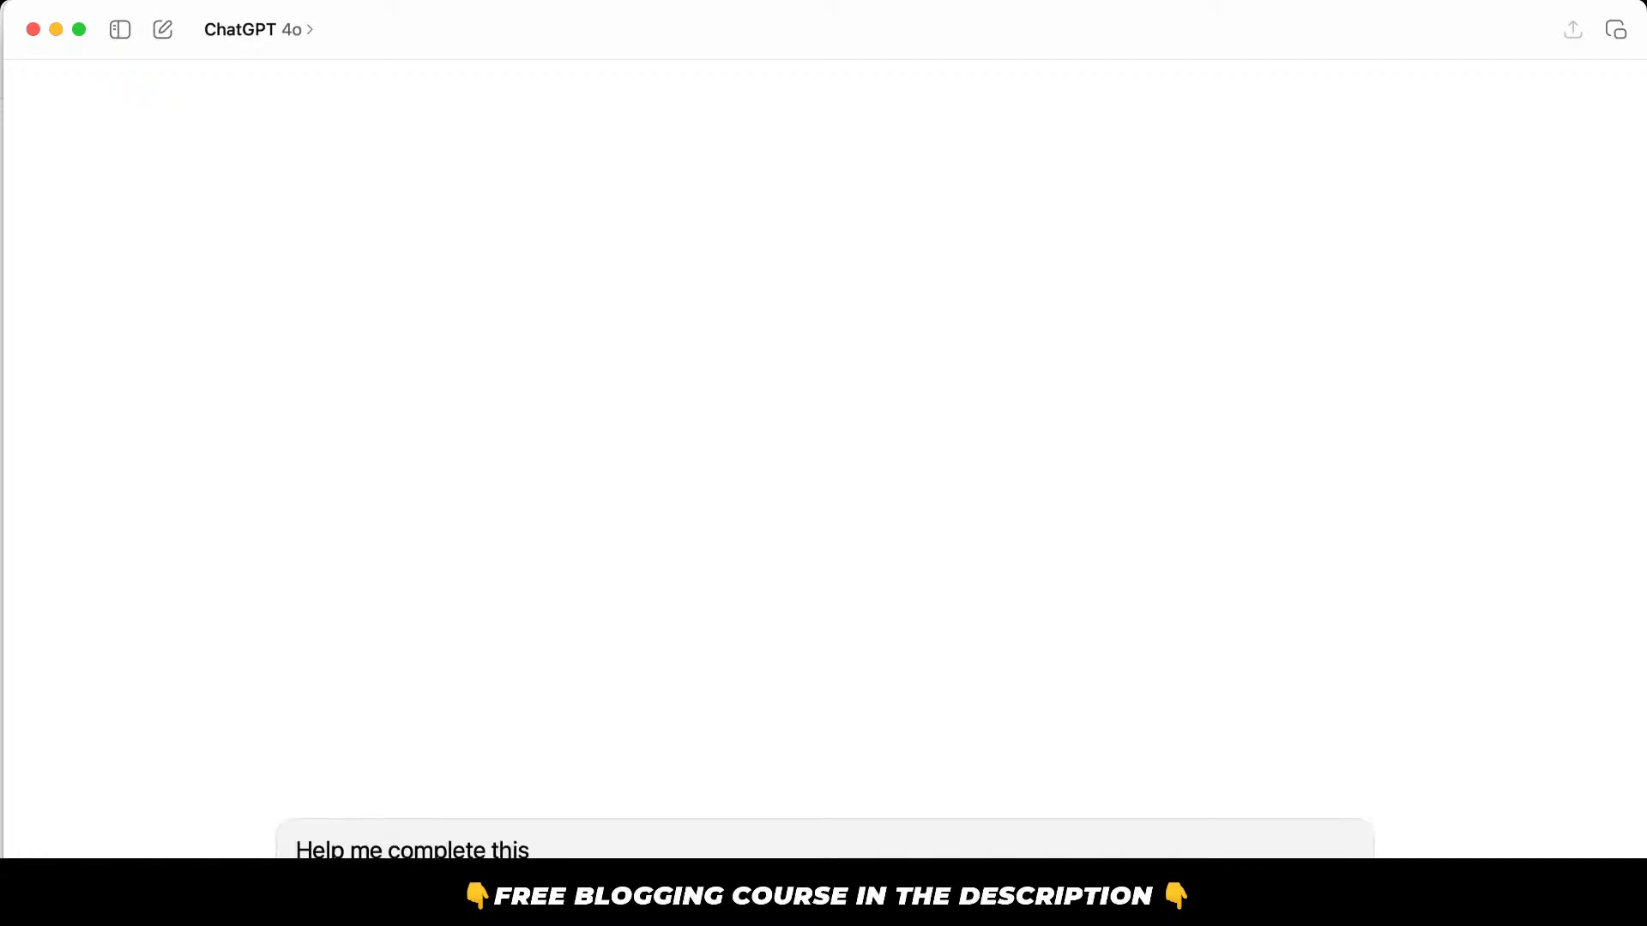
key("Return")
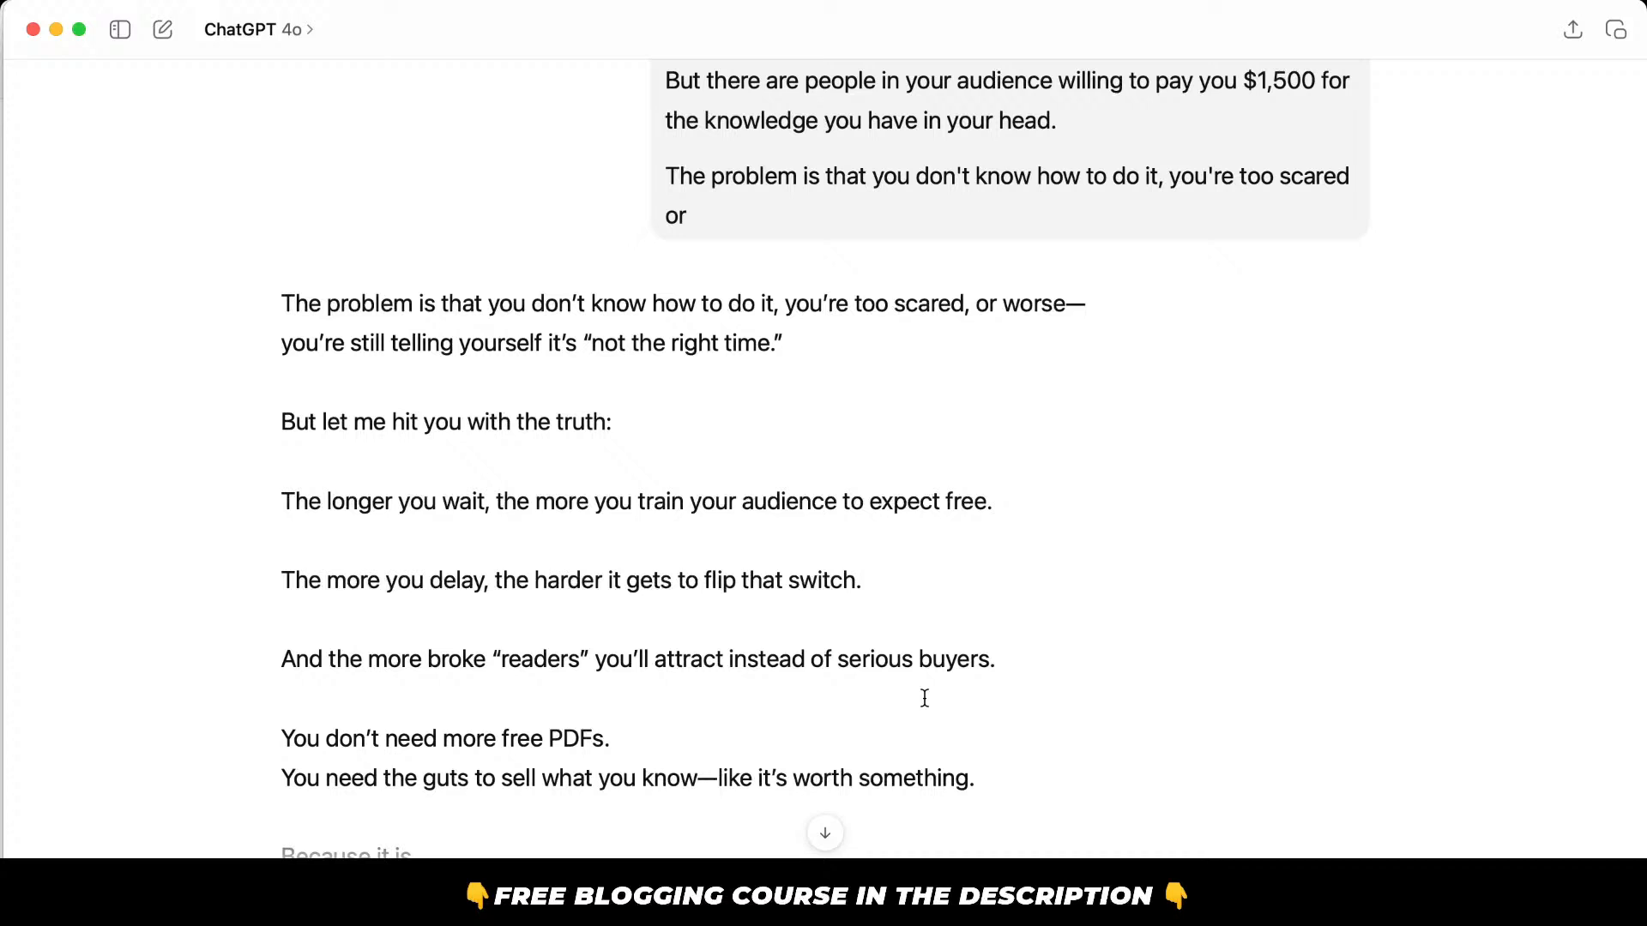
left_click_drag(821, 342, 282, 304)
key("super+c")
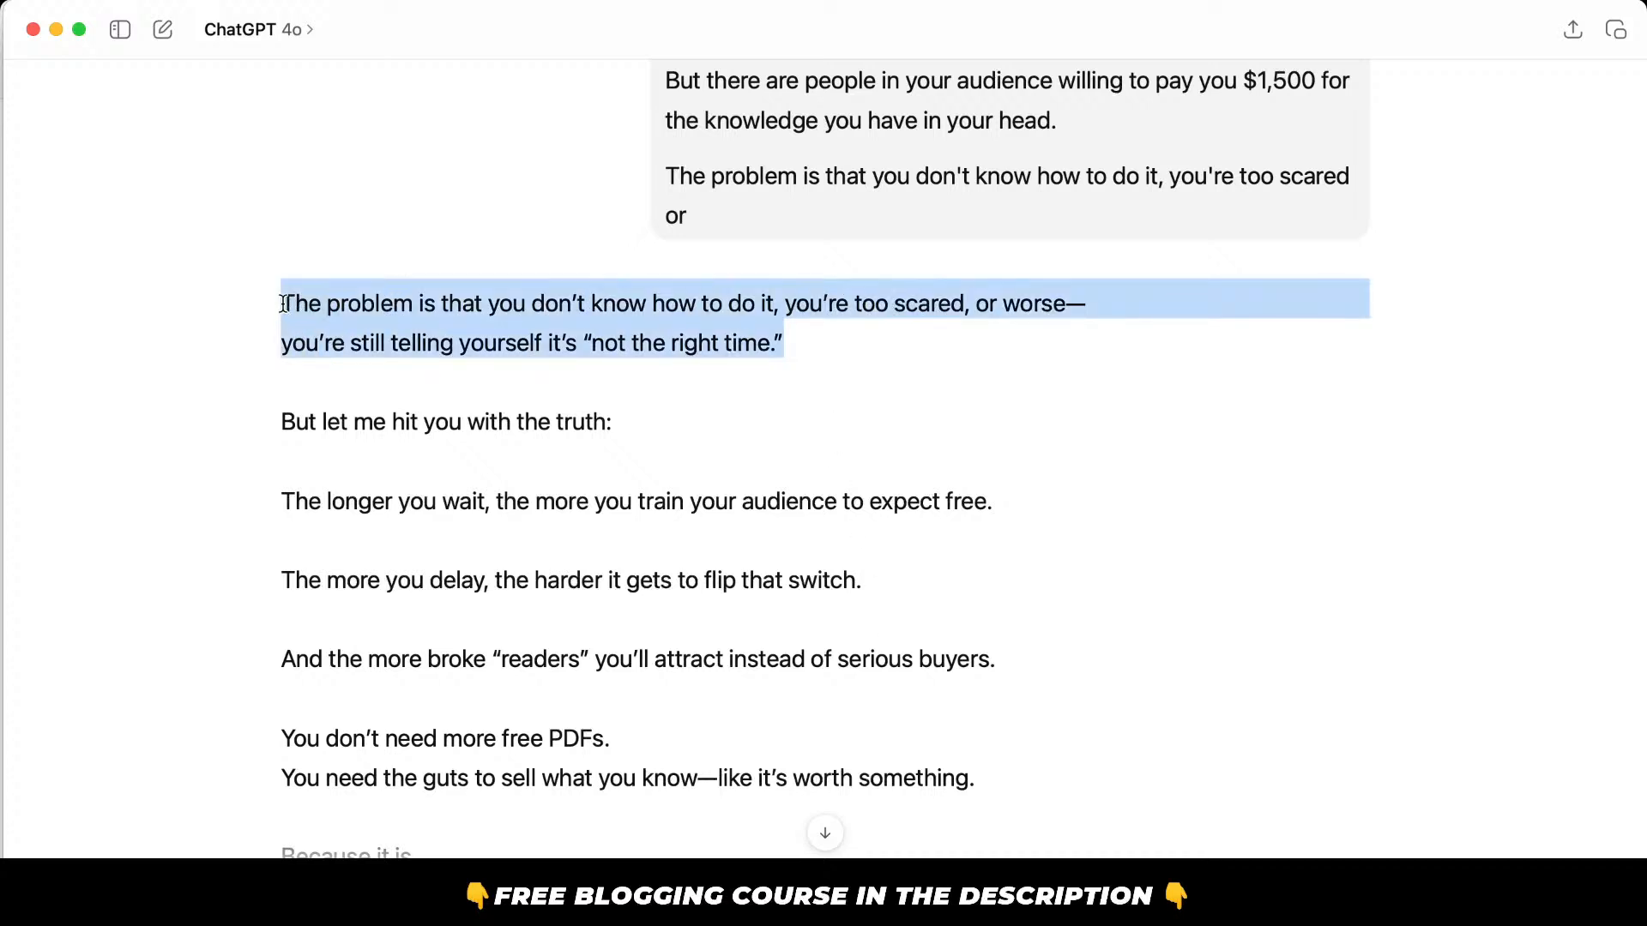
Copy ChatGPT's reply through "like it's worth something." and paste it in the Obsidian article below the unfinished "you're too scared or" line.
left_click_drag(283, 303, 1047, 611)
scroll(1106, 687, "down", 2)
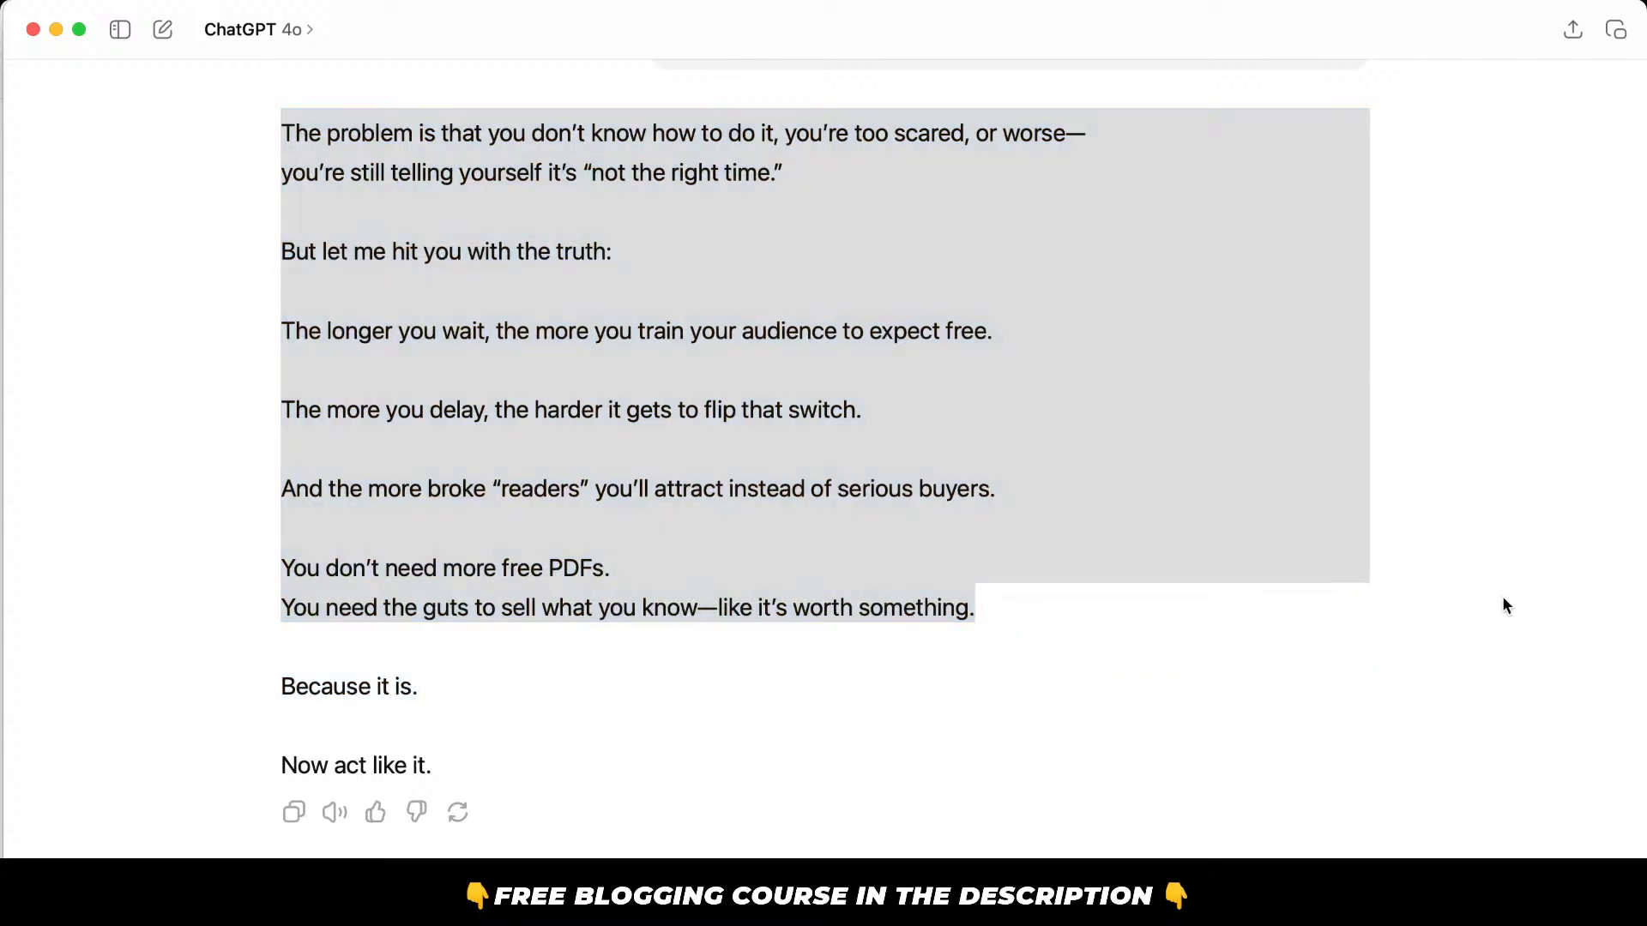
mouse_move(1607, 611)
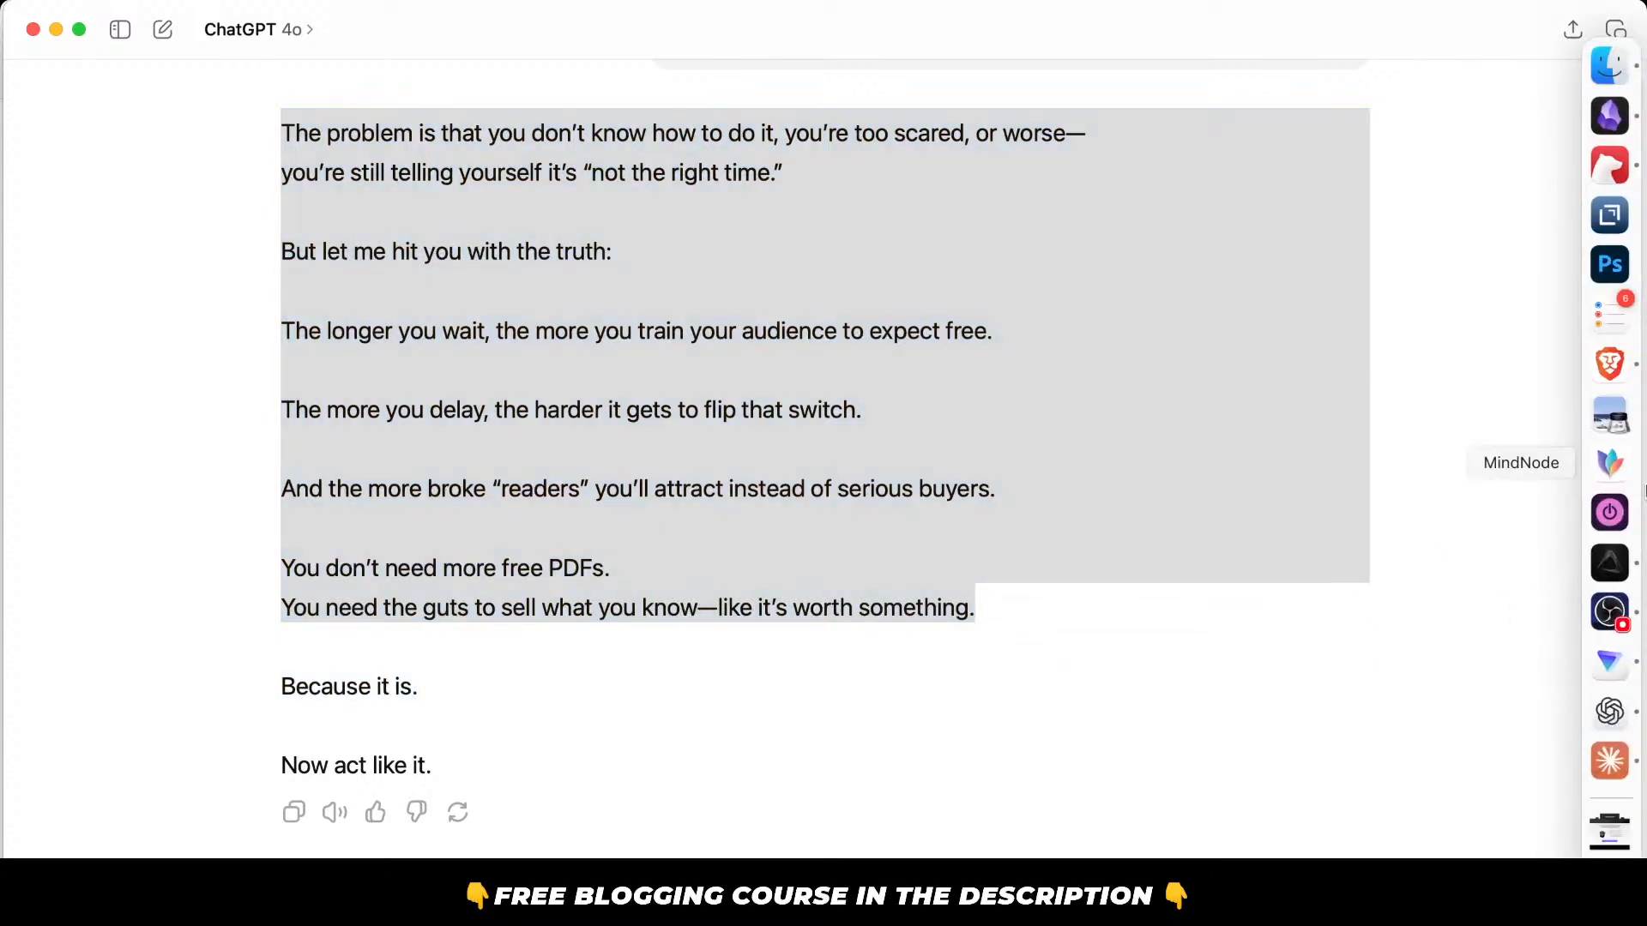
left_click(1606, 120)
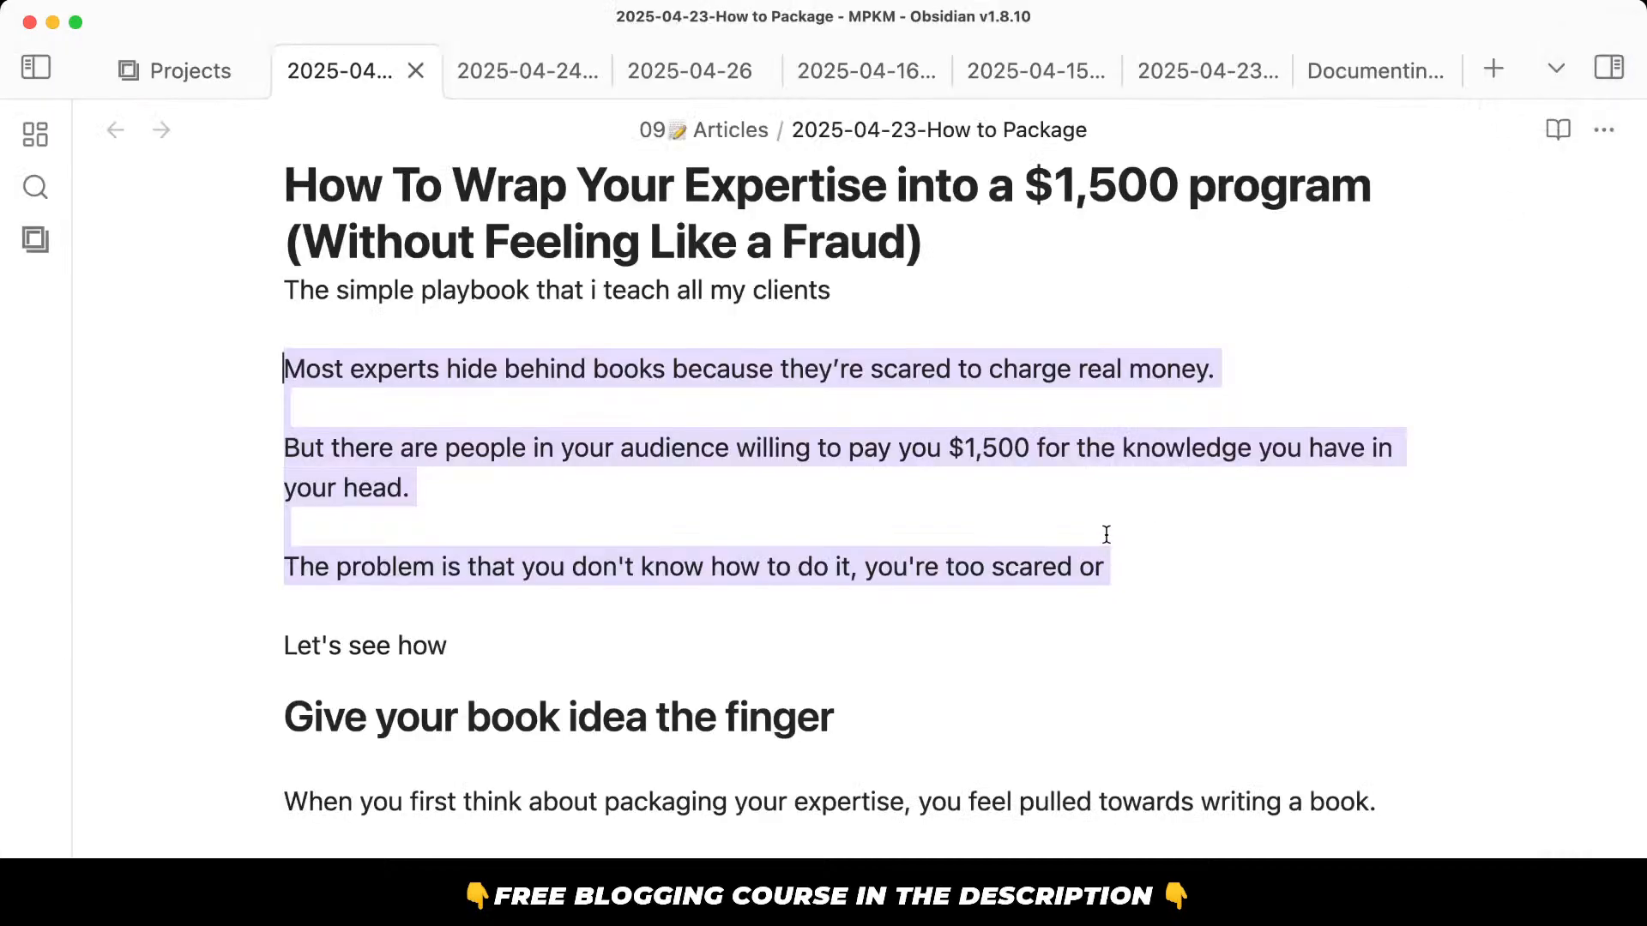
left_click_drag(1136, 559, 286, 371)
left_click(1134, 568)
key("Return")
key("Return")
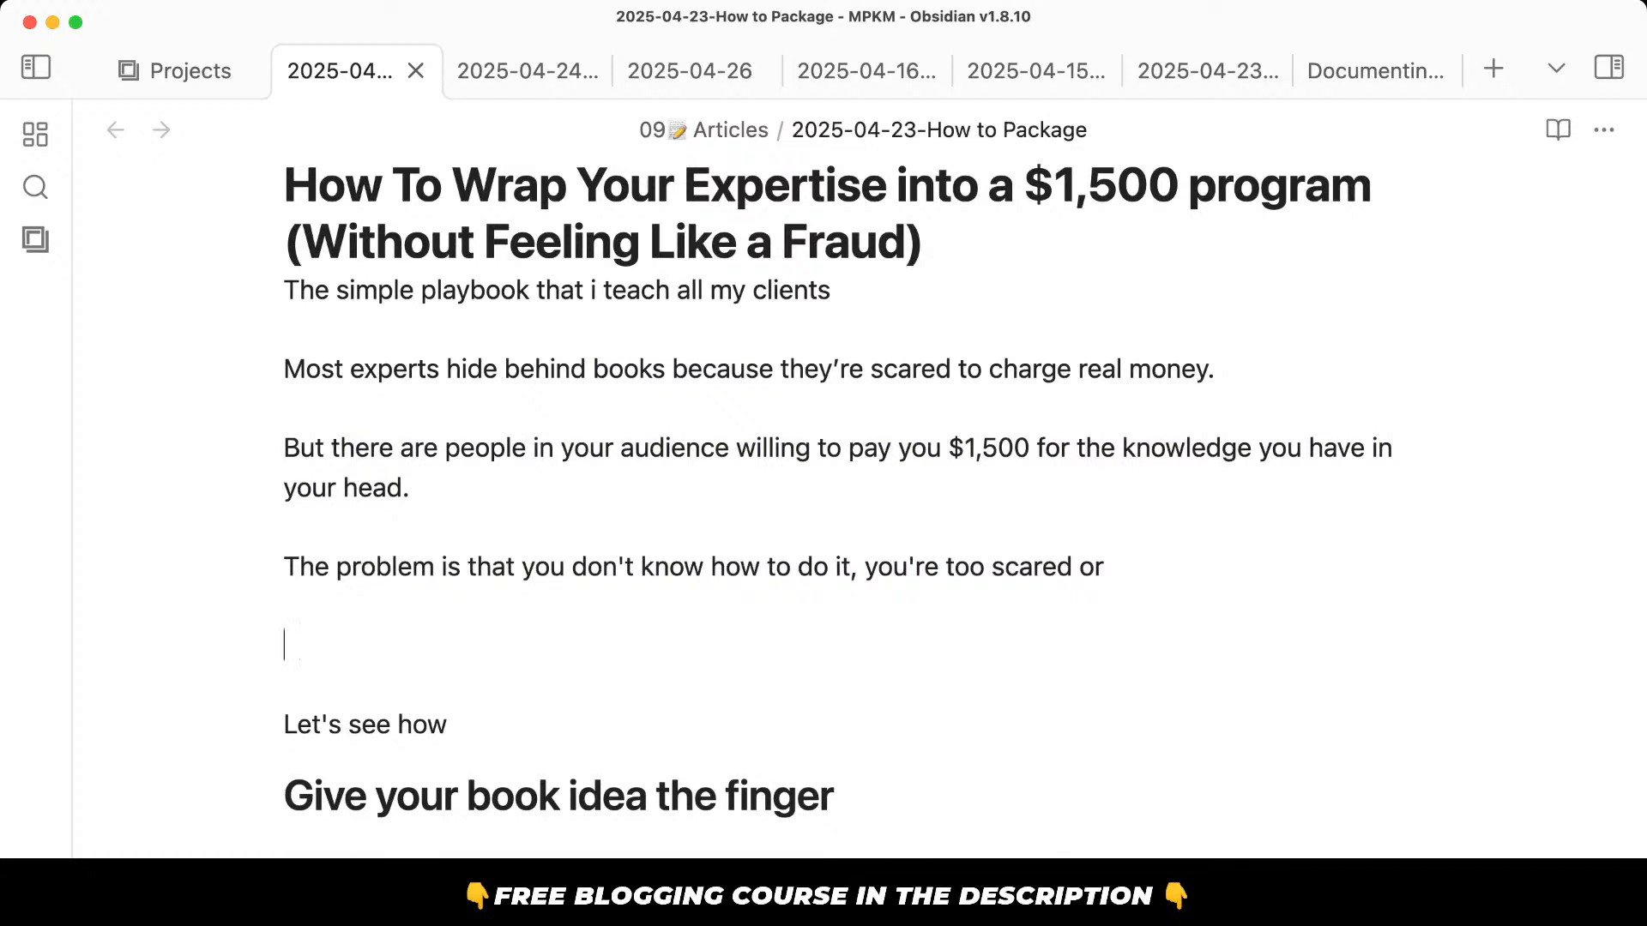
key("super+v")
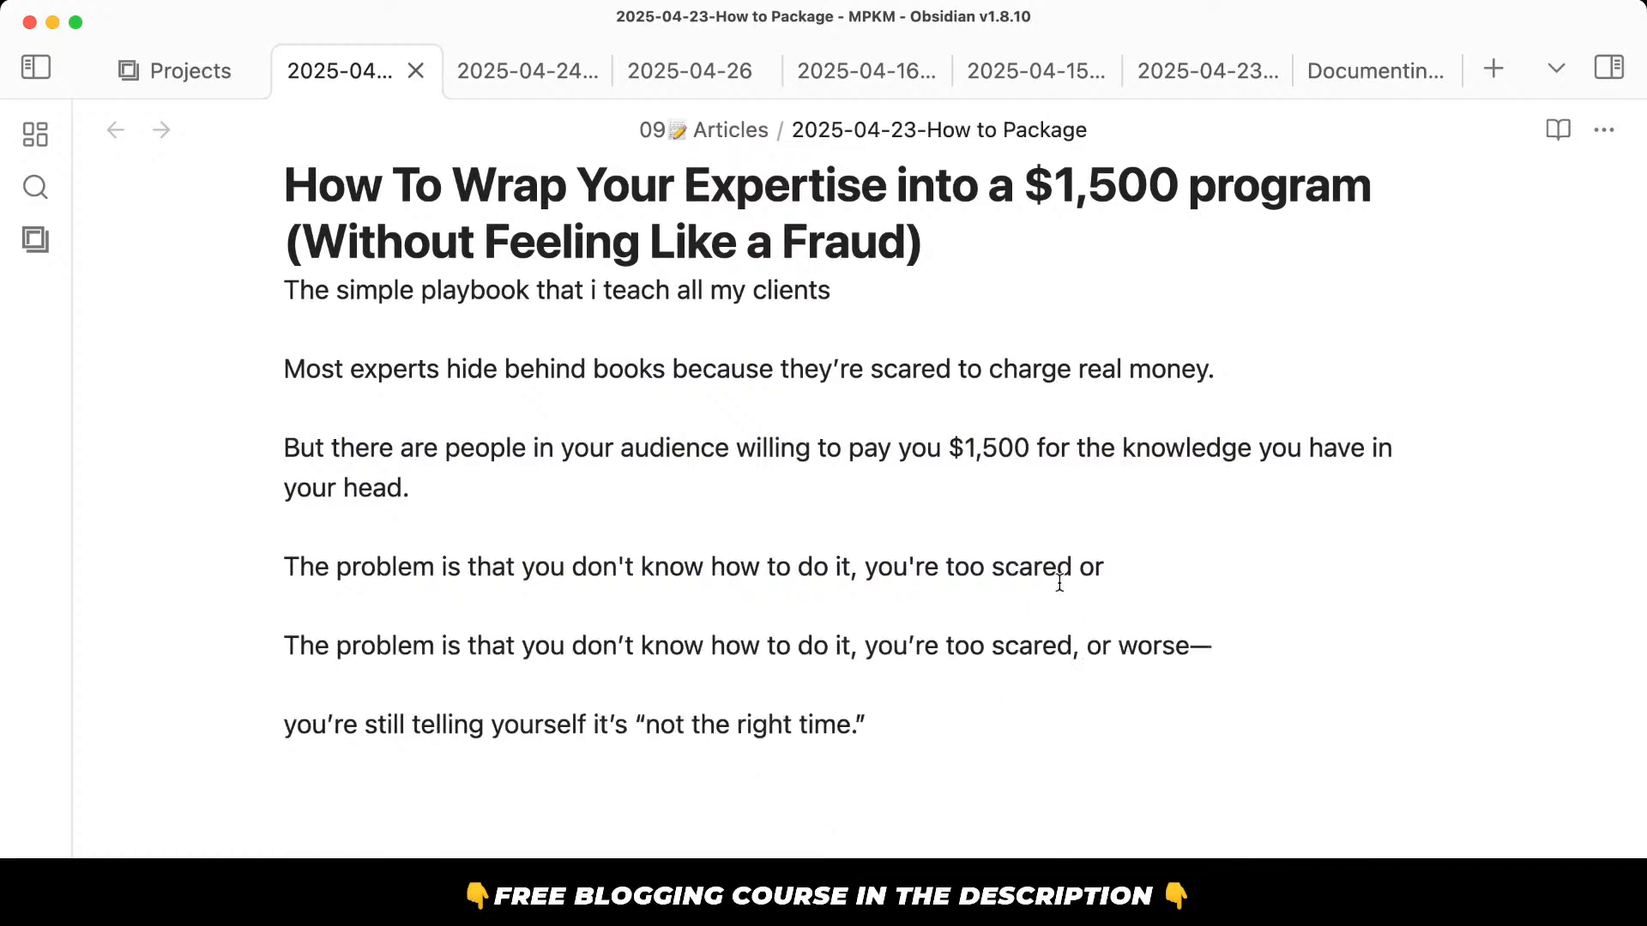
Join "you're still telling yourself" onto the pasted "or worse—" line and remove a surplus blank line above "But let me hit you with the truth:".
left_click(776, 772)
left_click(292, 720)
key("BackSpace")
key("BackSpace")
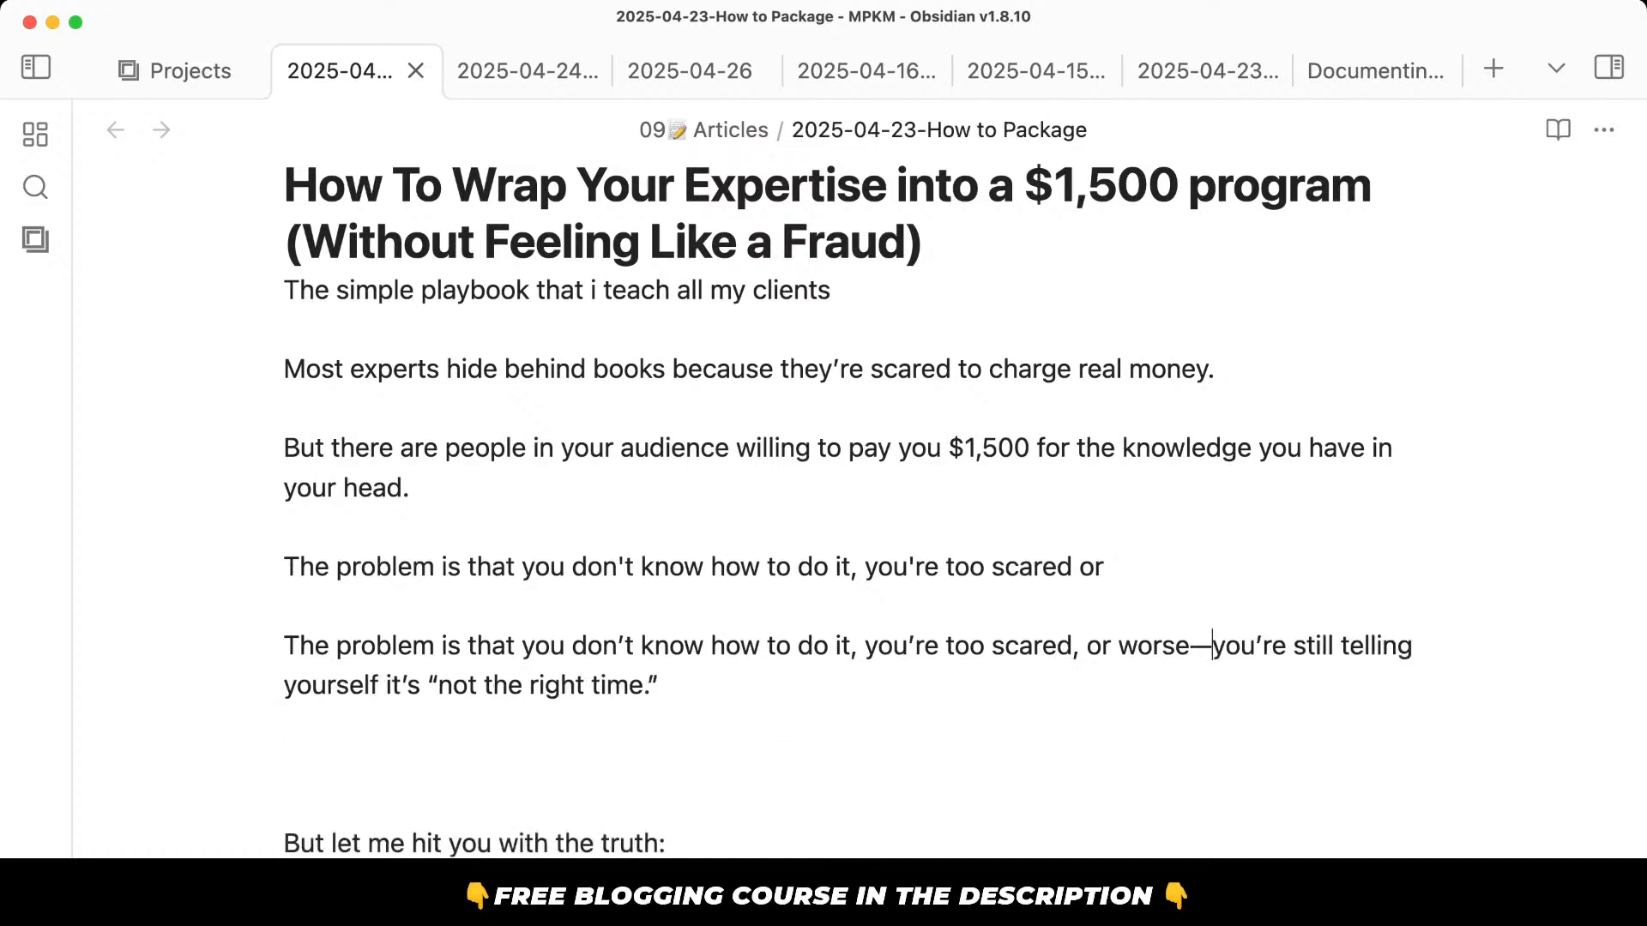
left_click(340, 800)
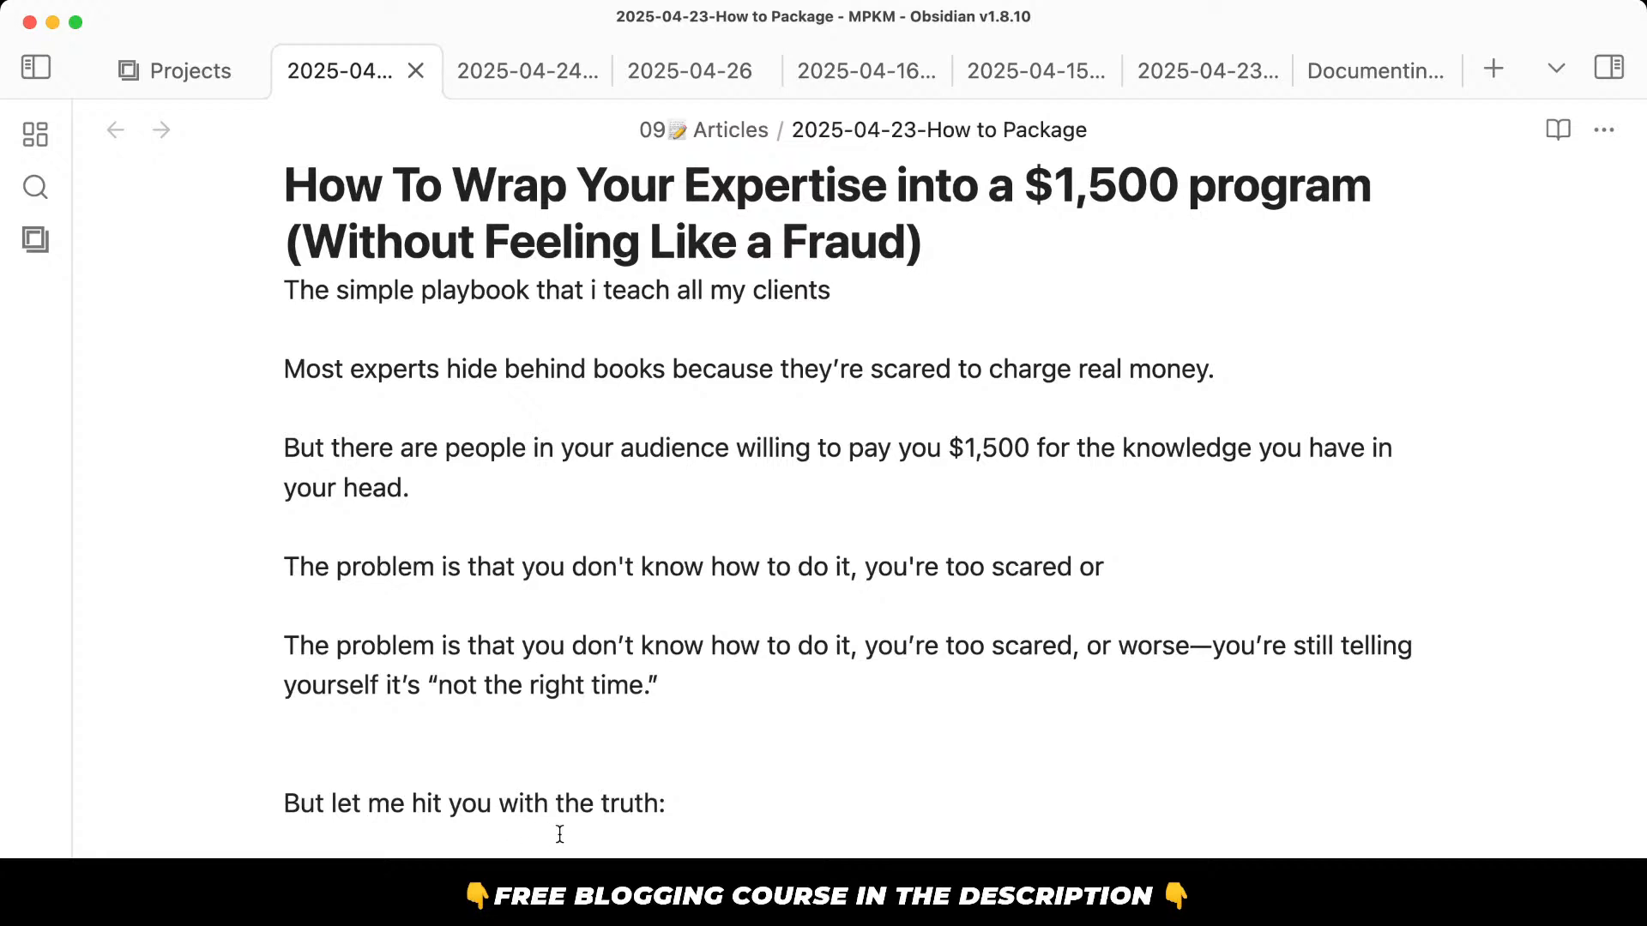
scroll(537, 802, "down", 2)
left_click(503, 787)
key("BackSpace")
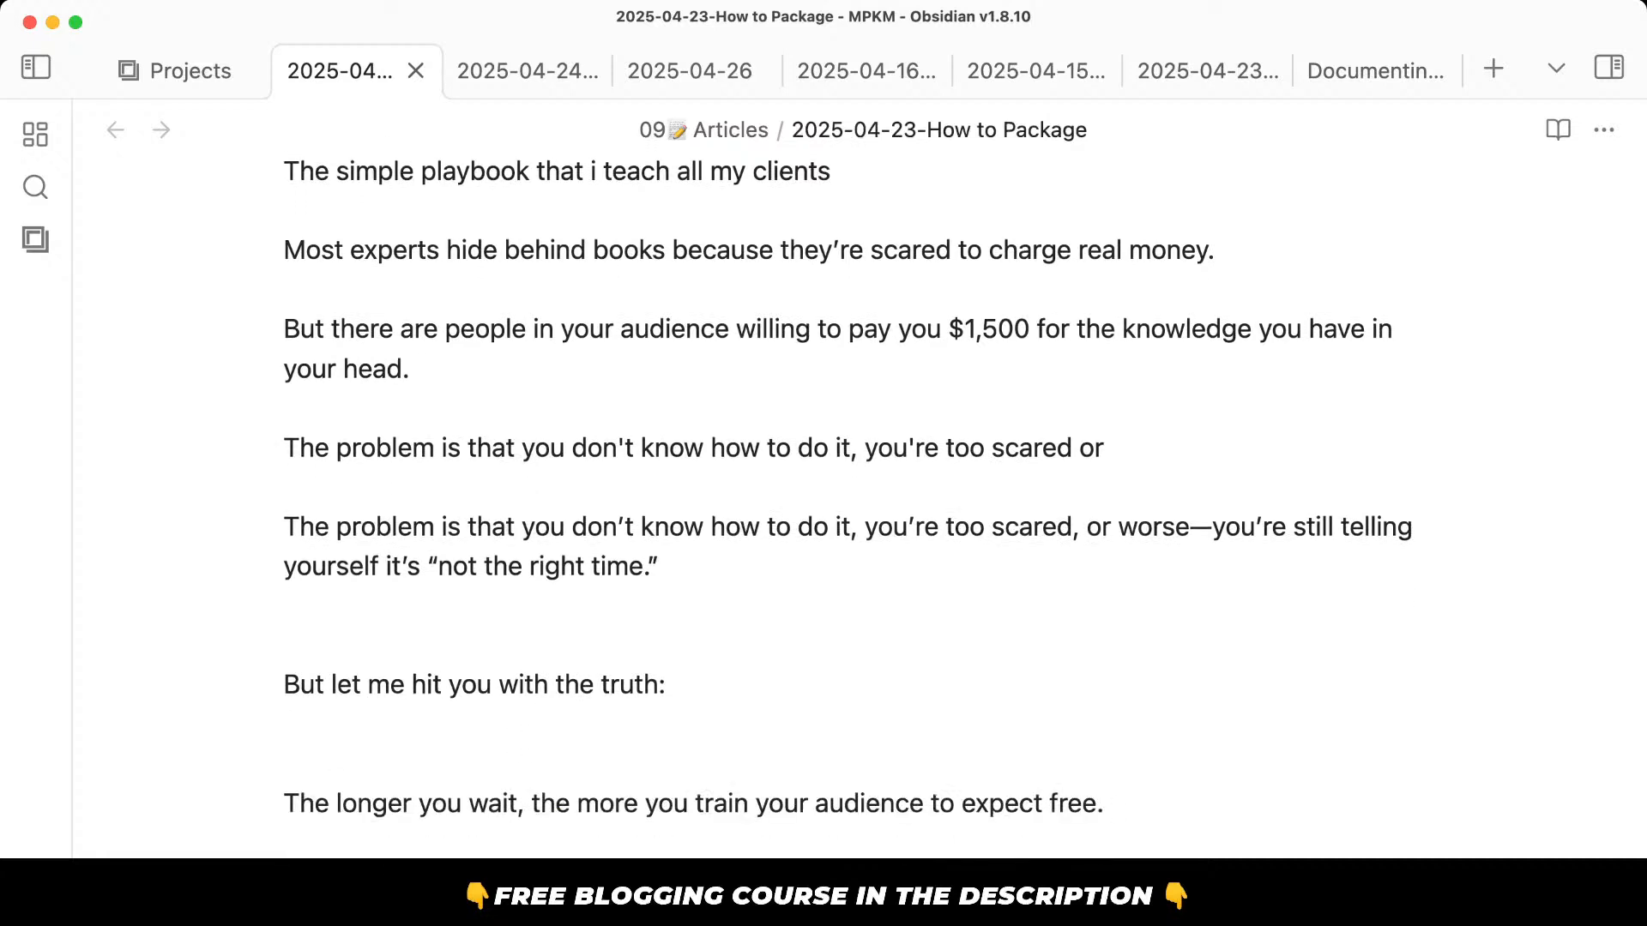
scroll(564, 765, "down", 1)
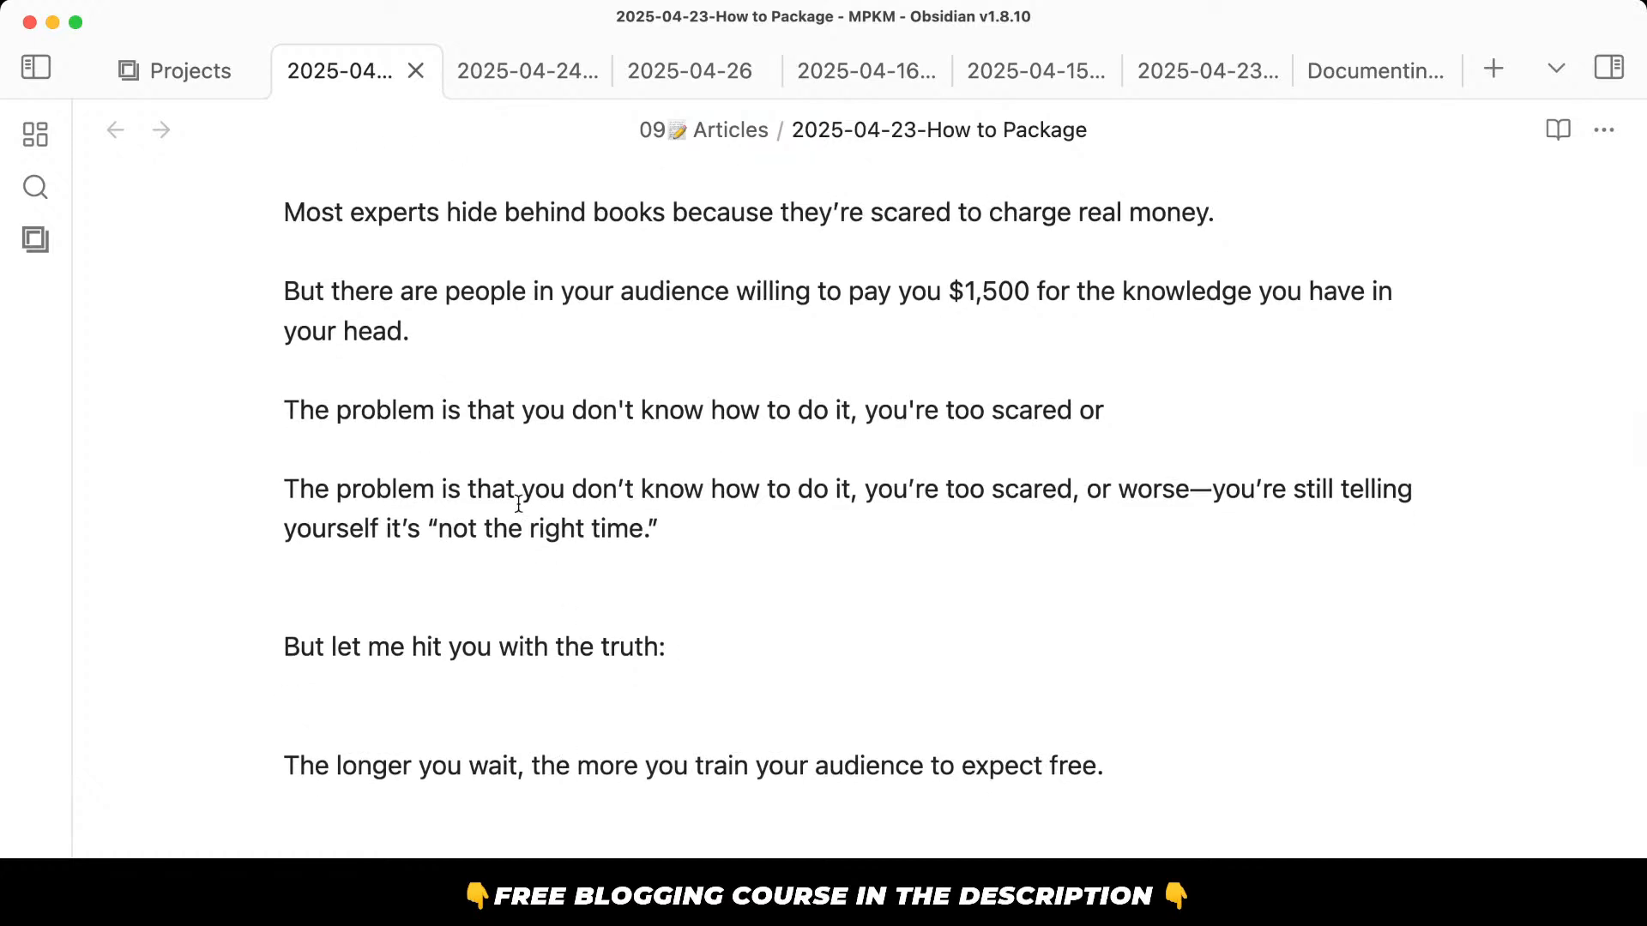
Delete the original unfinished paragraph ending in "you're too scared or", along with its extra blank lines.
left_click(515, 410)
triple_click(517, 411)
key("BackSpace")
key("BackSpace")
key("BackSpace")
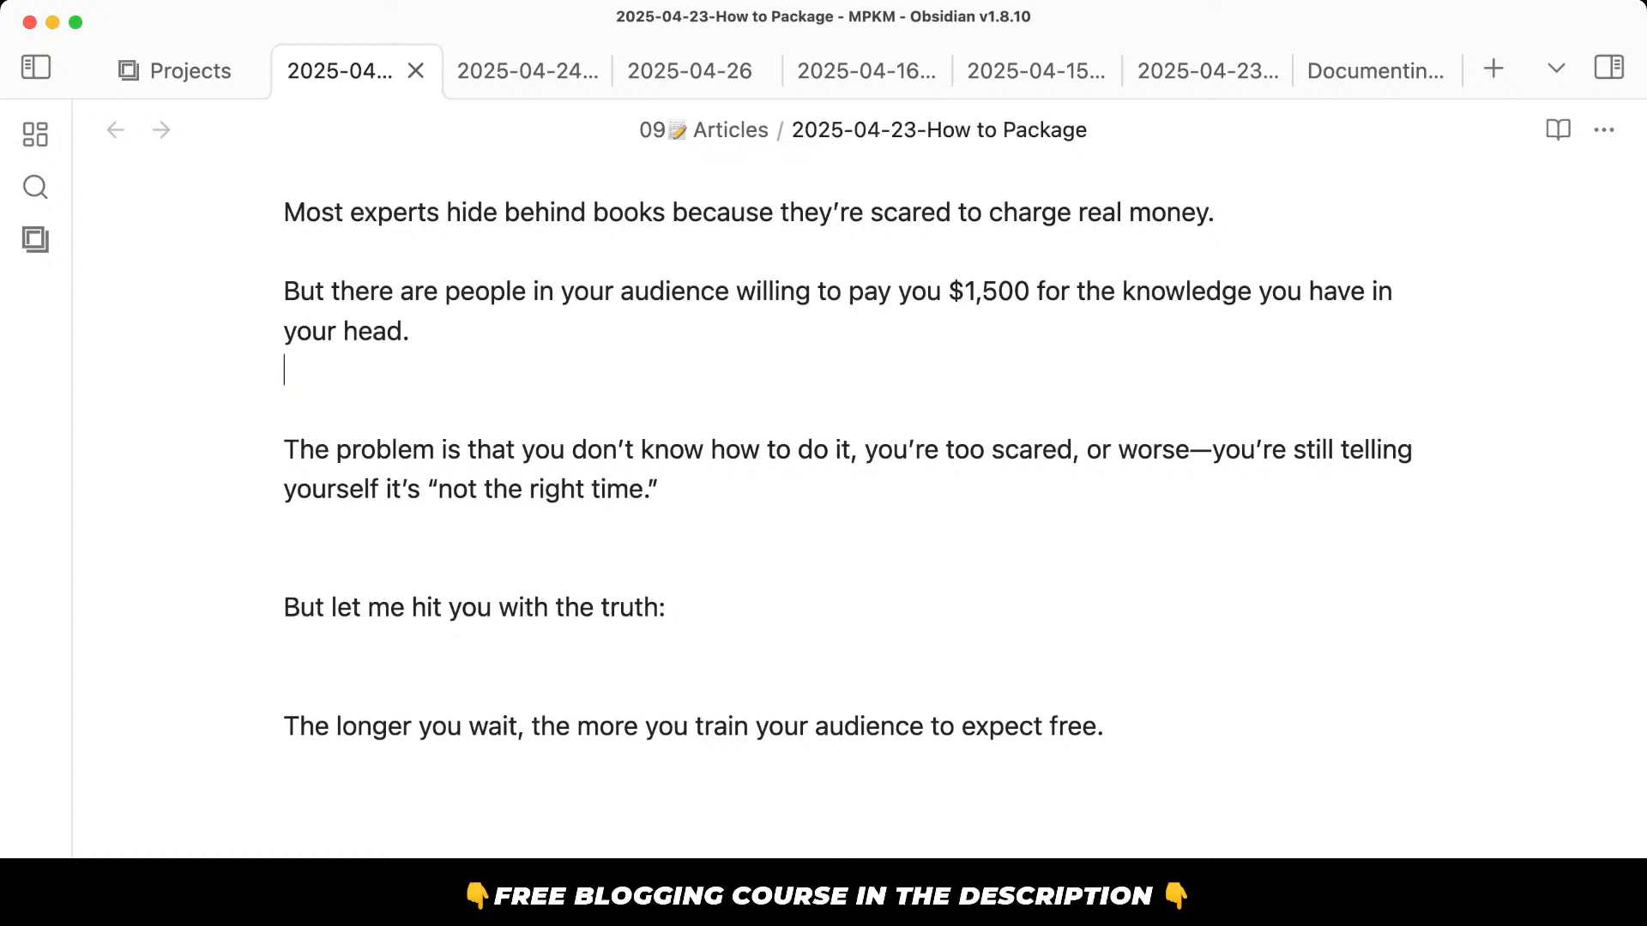
Remove the surplus blank lines above and below the pasted line "The longer you wait, the more you train your audience to expect free.".
left_click_drag(520, 619, 533, 683)
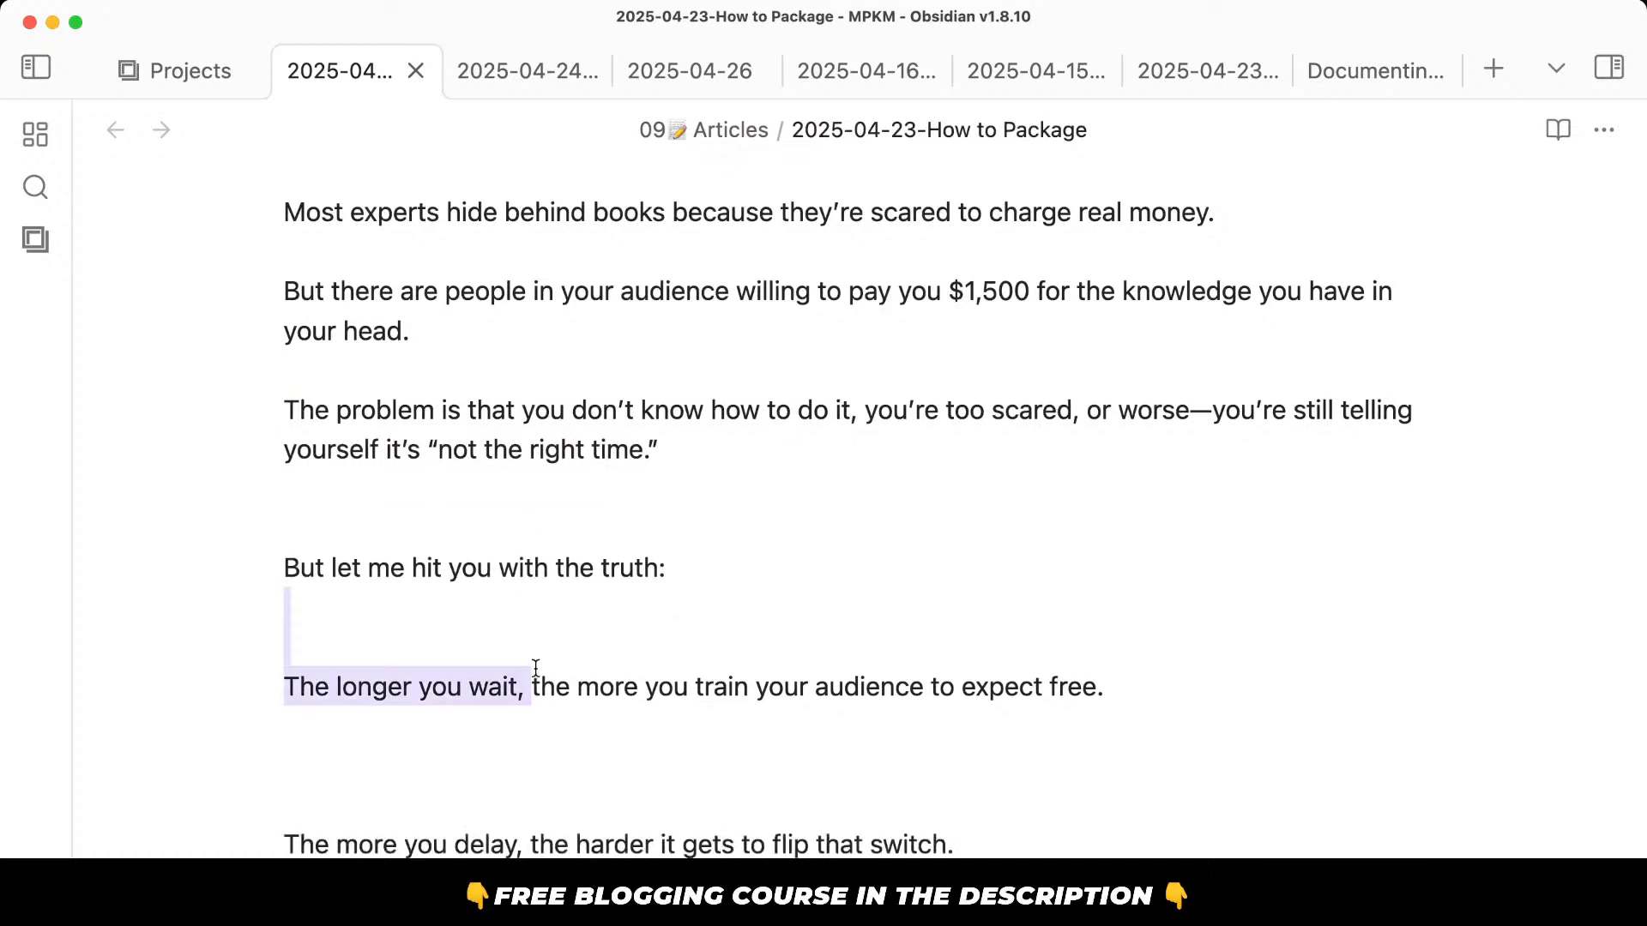
left_click(574, 730)
scroll(574, 731, "down", 1)
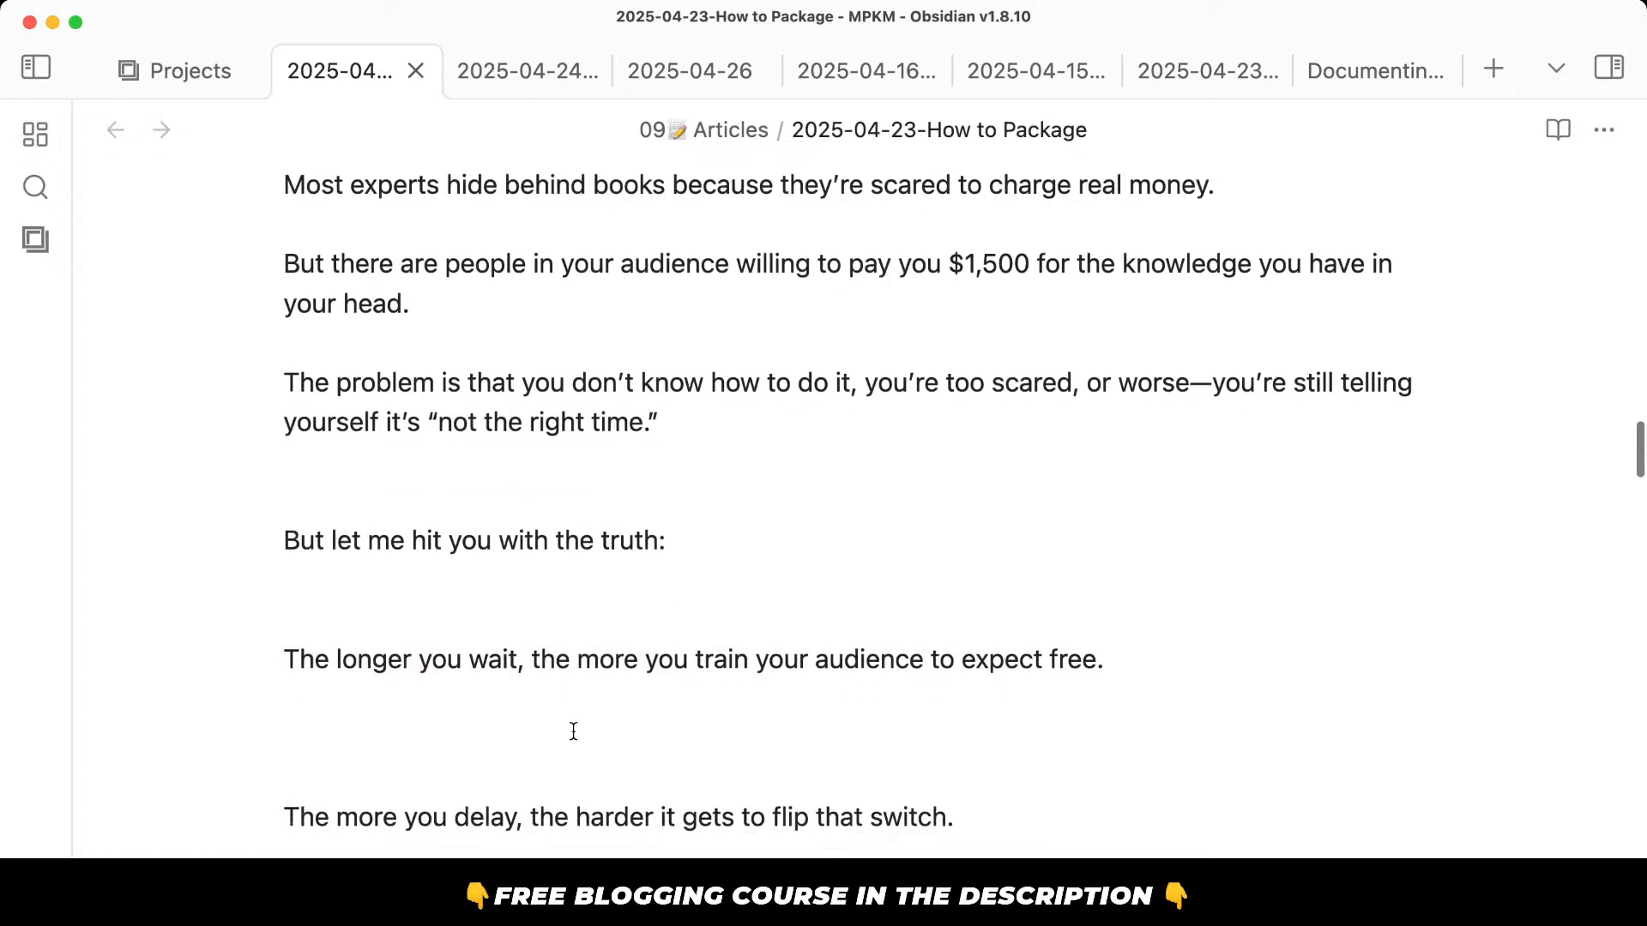
key("BackSpace")
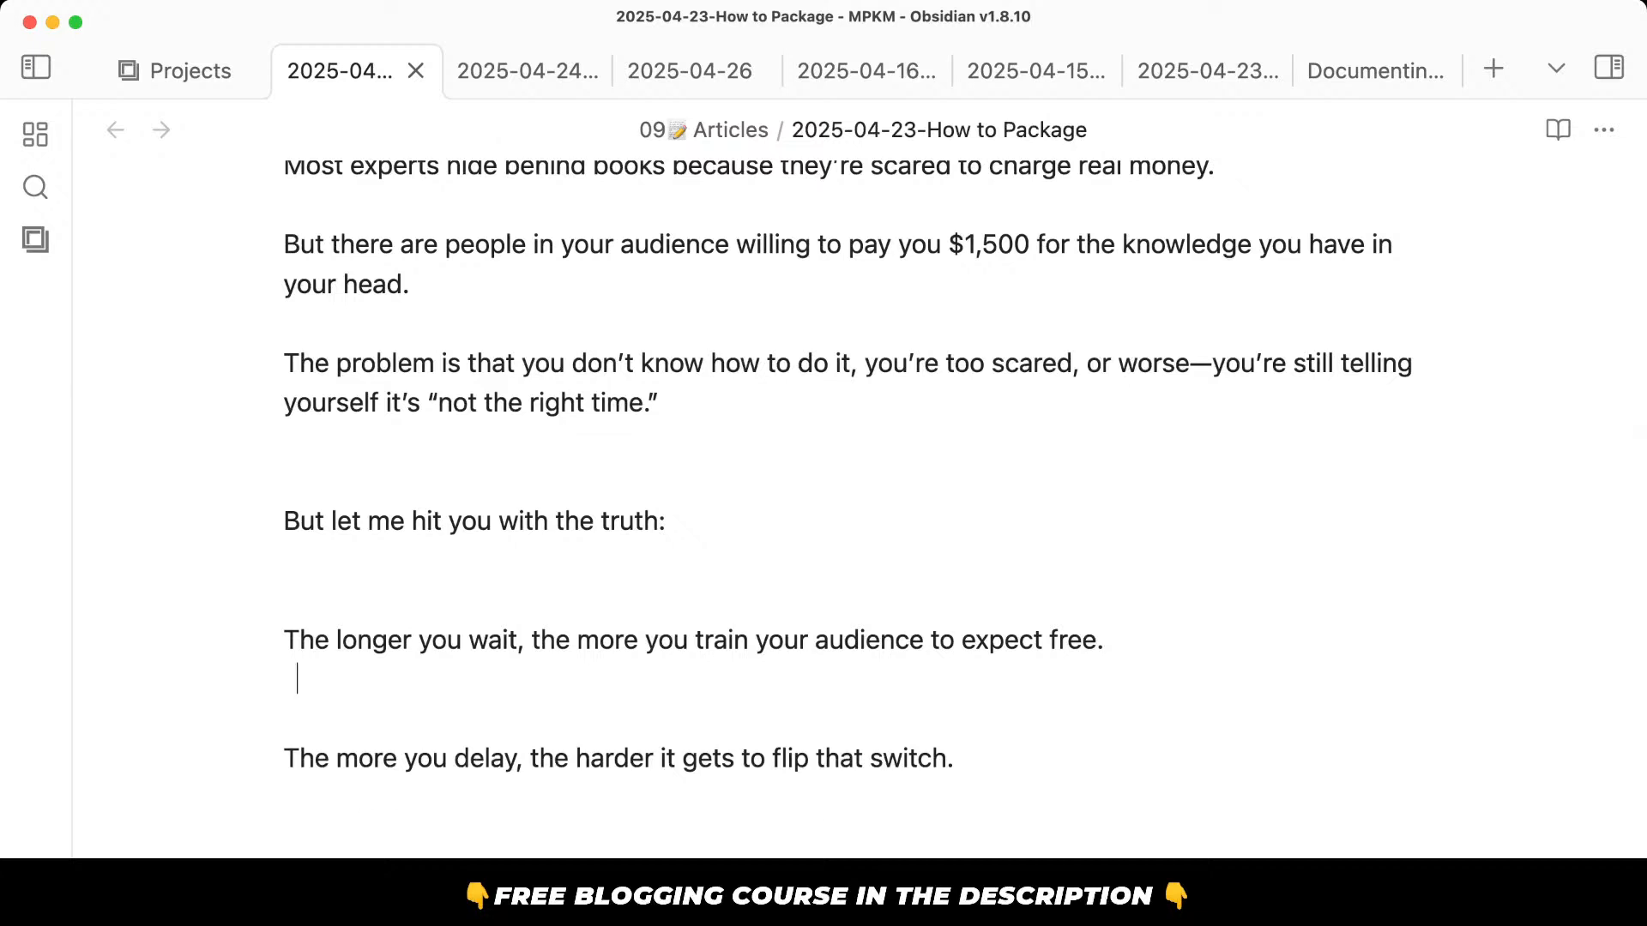
key("BackSpace")
key("Up")
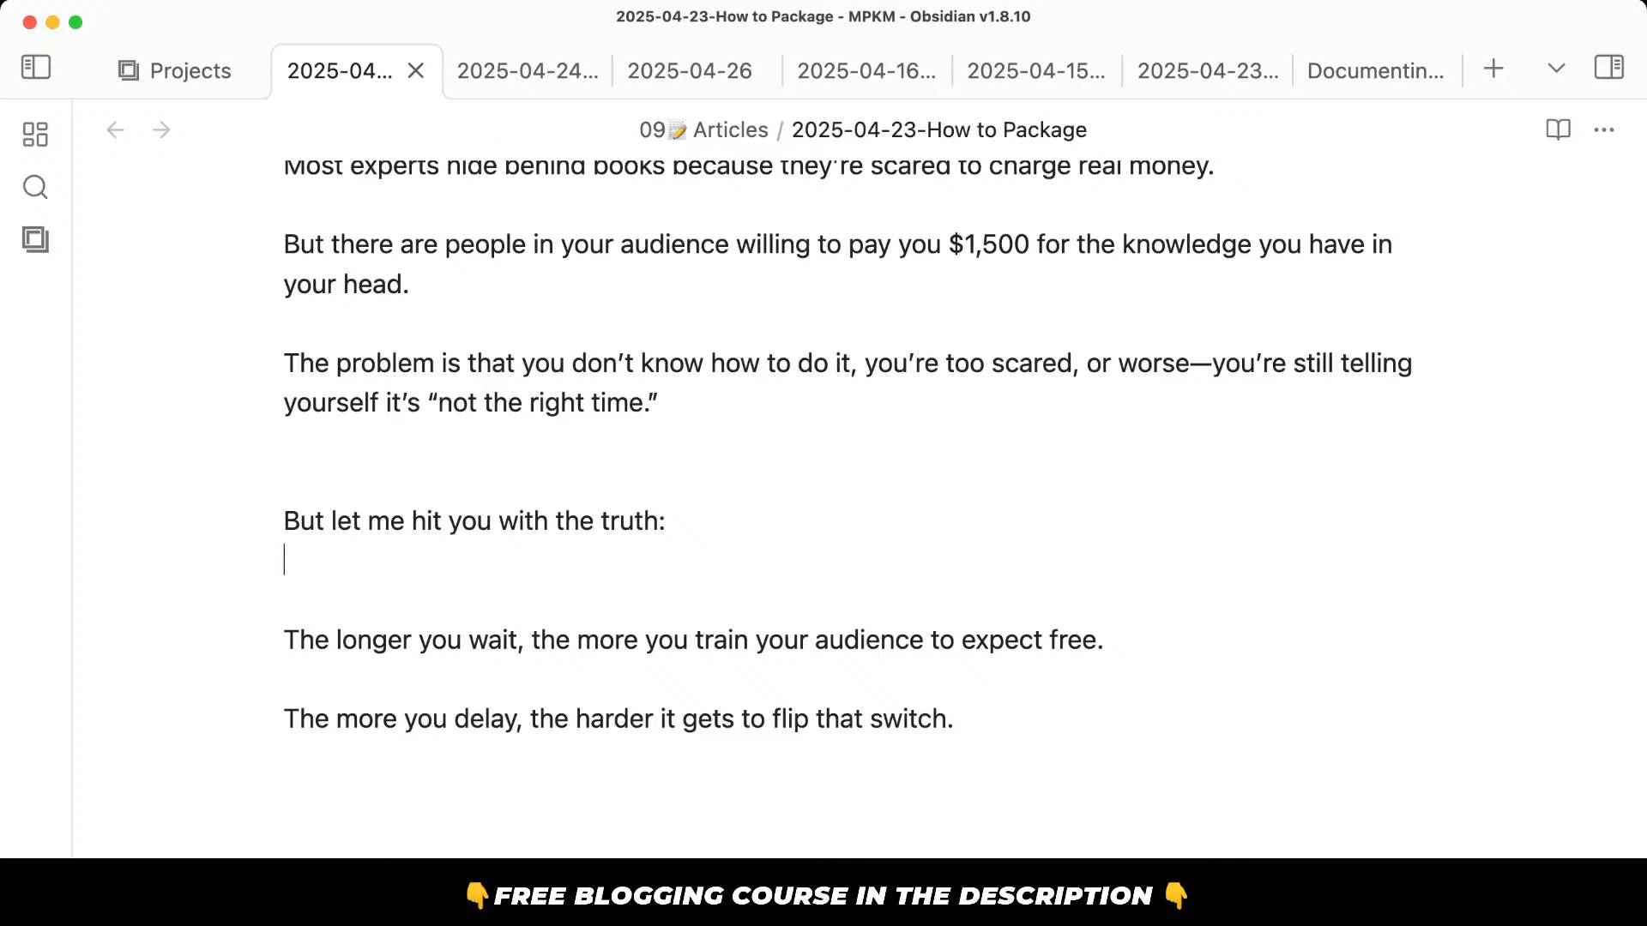
key("BackSpace")
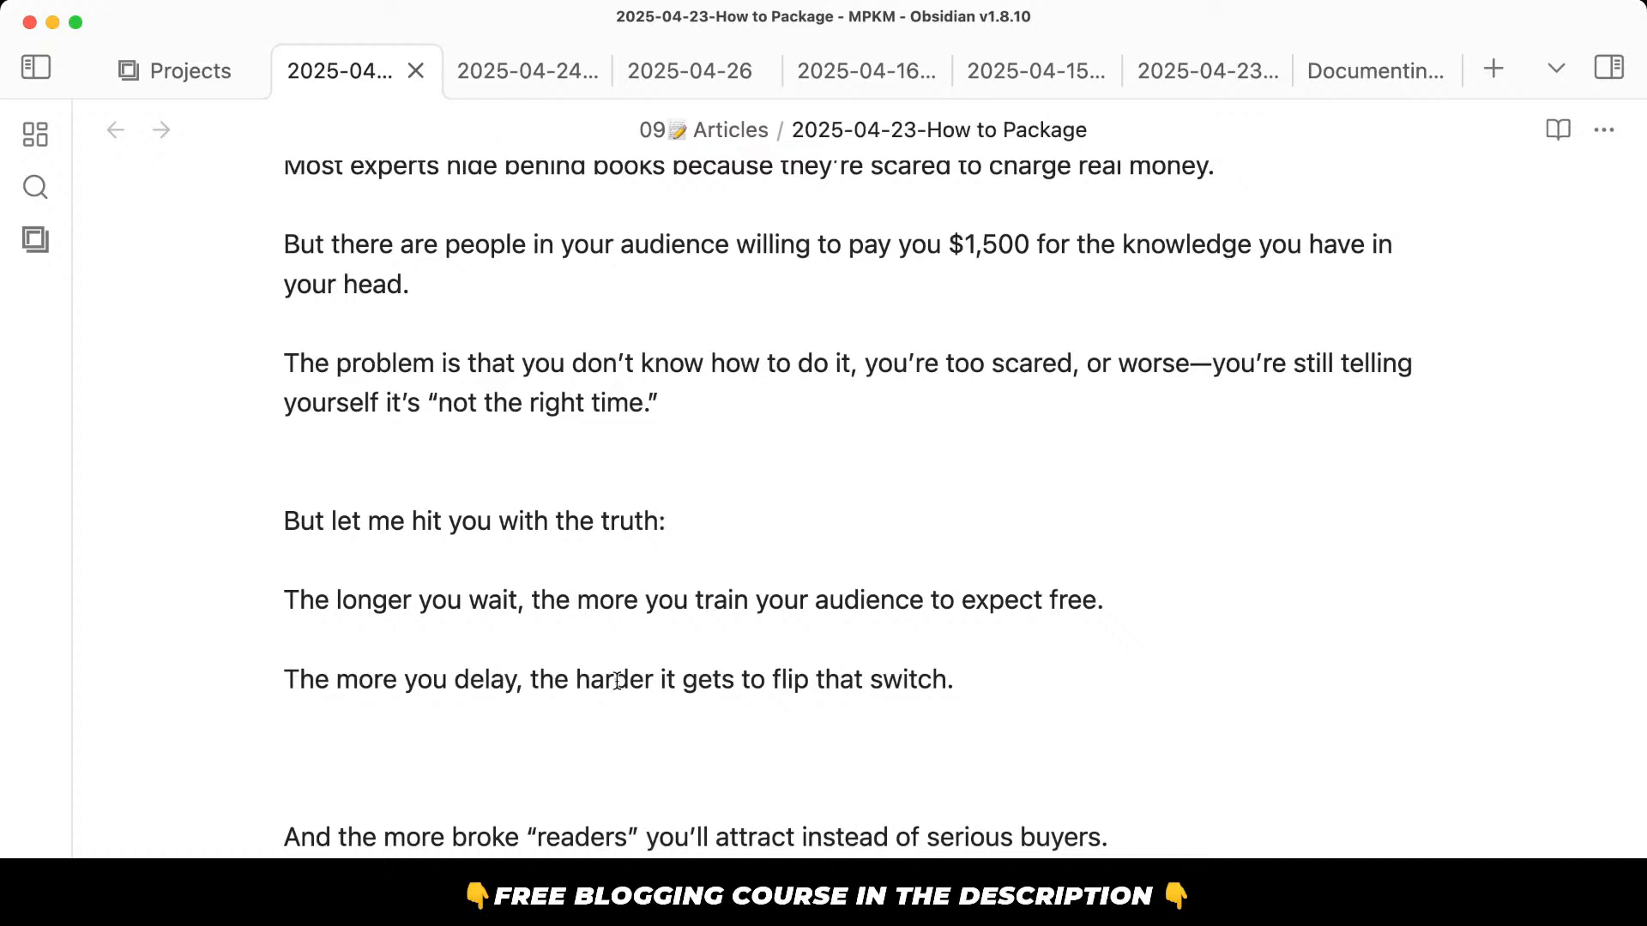
Remove the surplus blank lines above and below the pasted line "And the more broke 'readers' you'll attract instead of serious buyers.".
key("BackSpace")
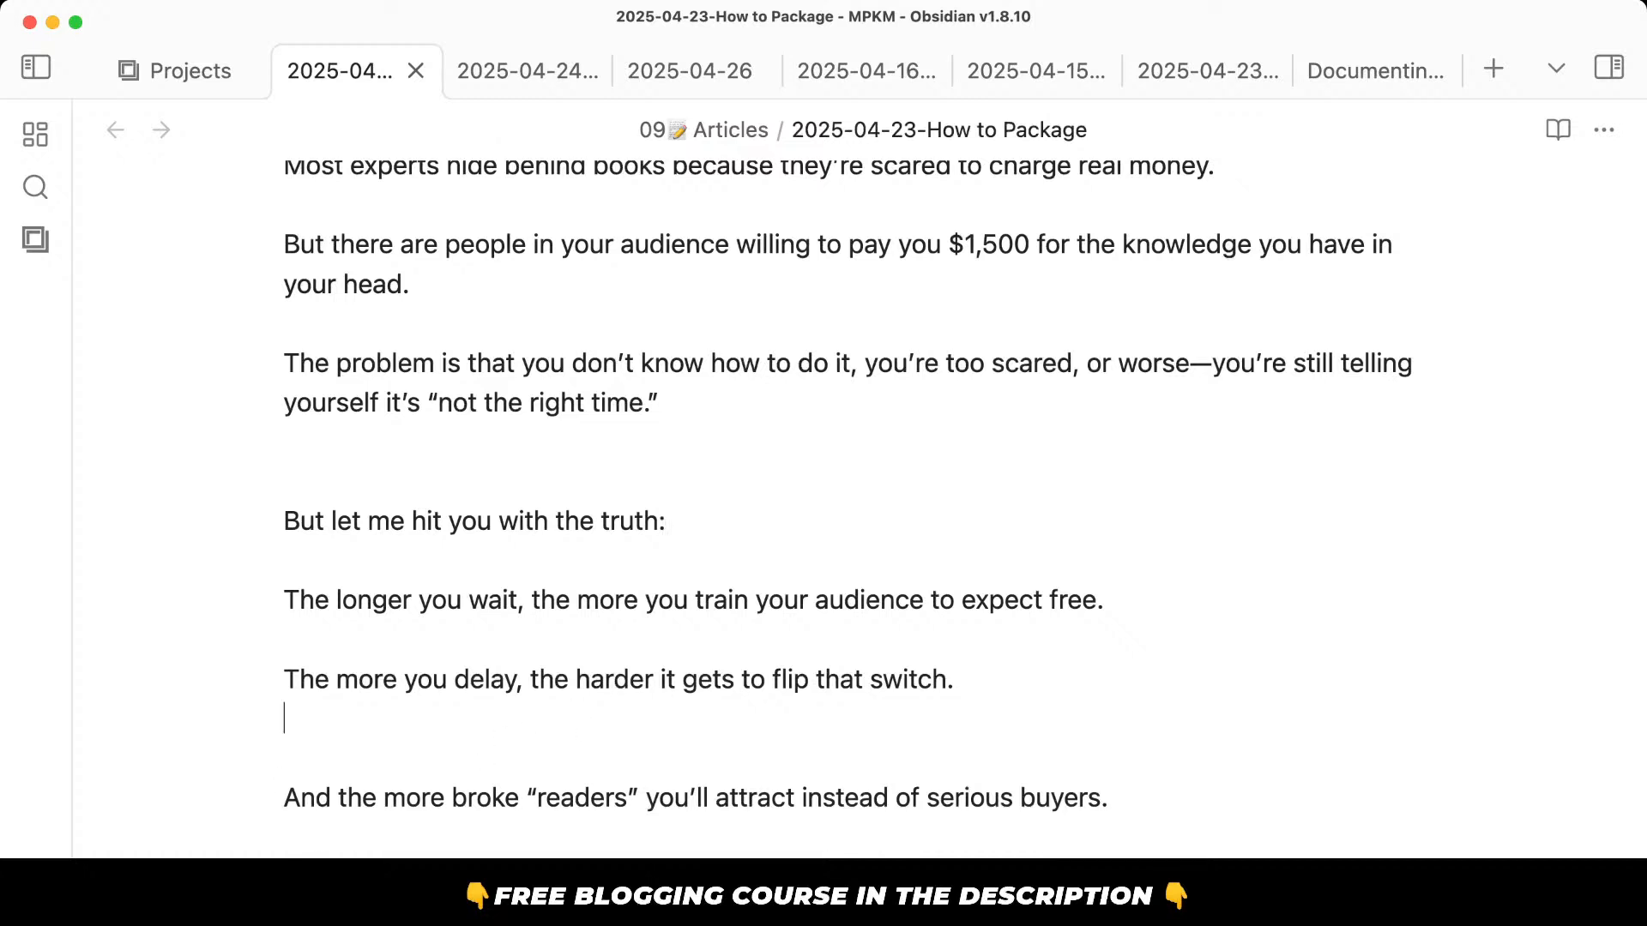
key("BackSpace")
key("Down")
key("Down")
key("Down")
key("Down")
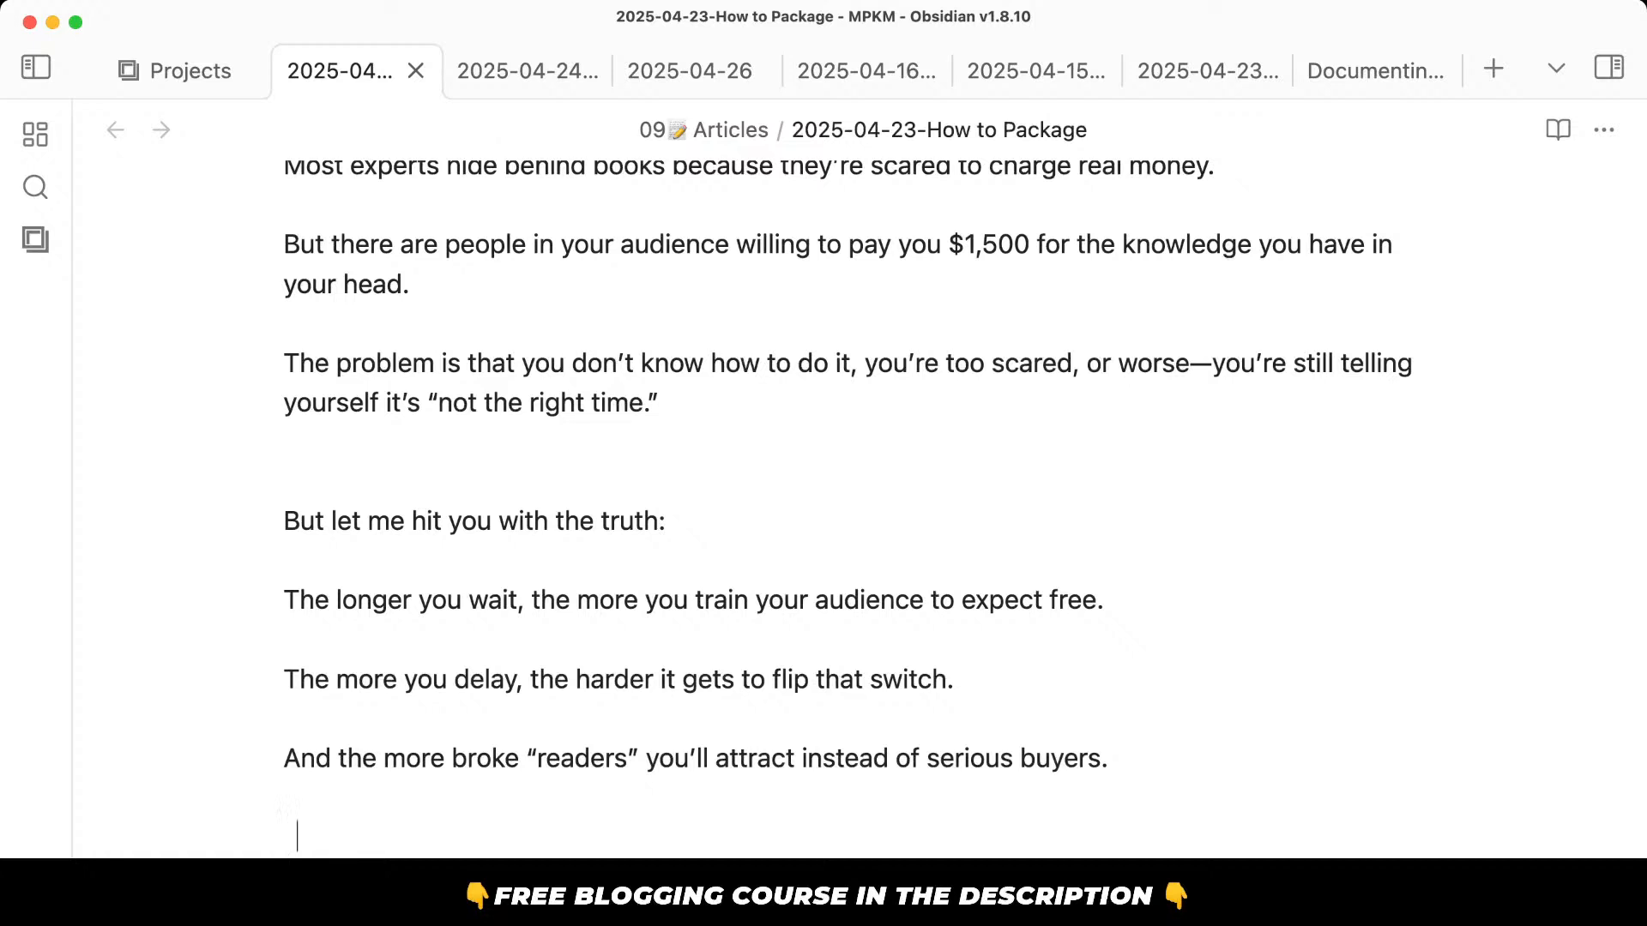
key("BackSpace")
key("BackSpace")
key("BackSpace")
key("BackSpace")
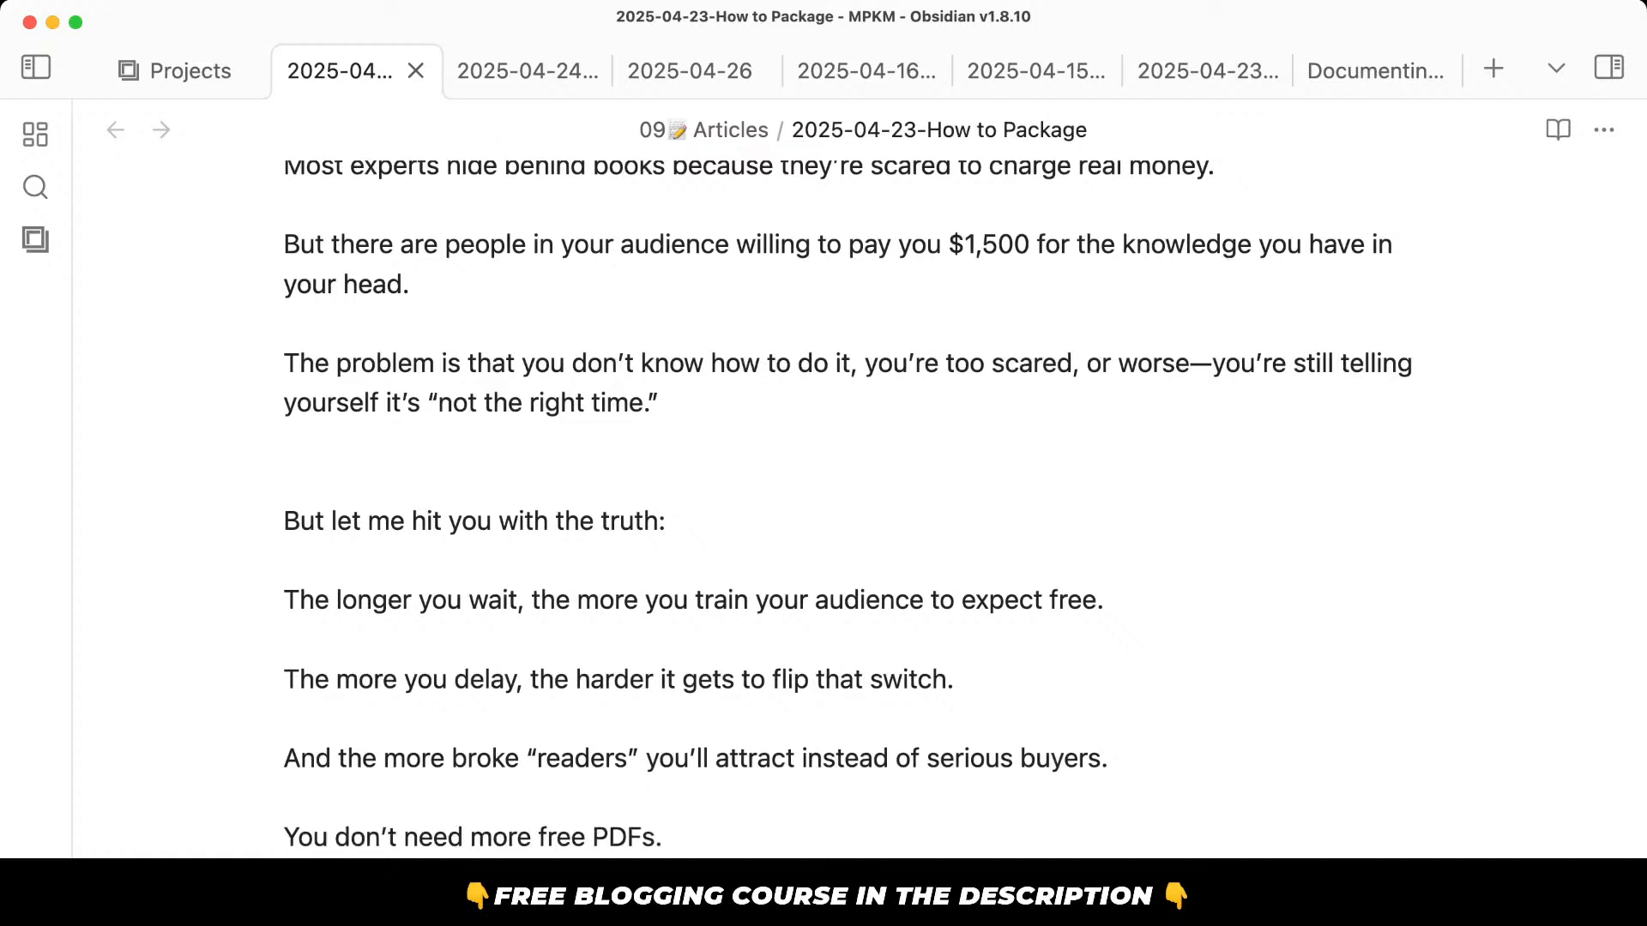
Remove the extra blank line after "not the right time." and restore that sentence's closing quotation mark.
left_click(463, 452)
key("BackSpace")
key("BackSpace")
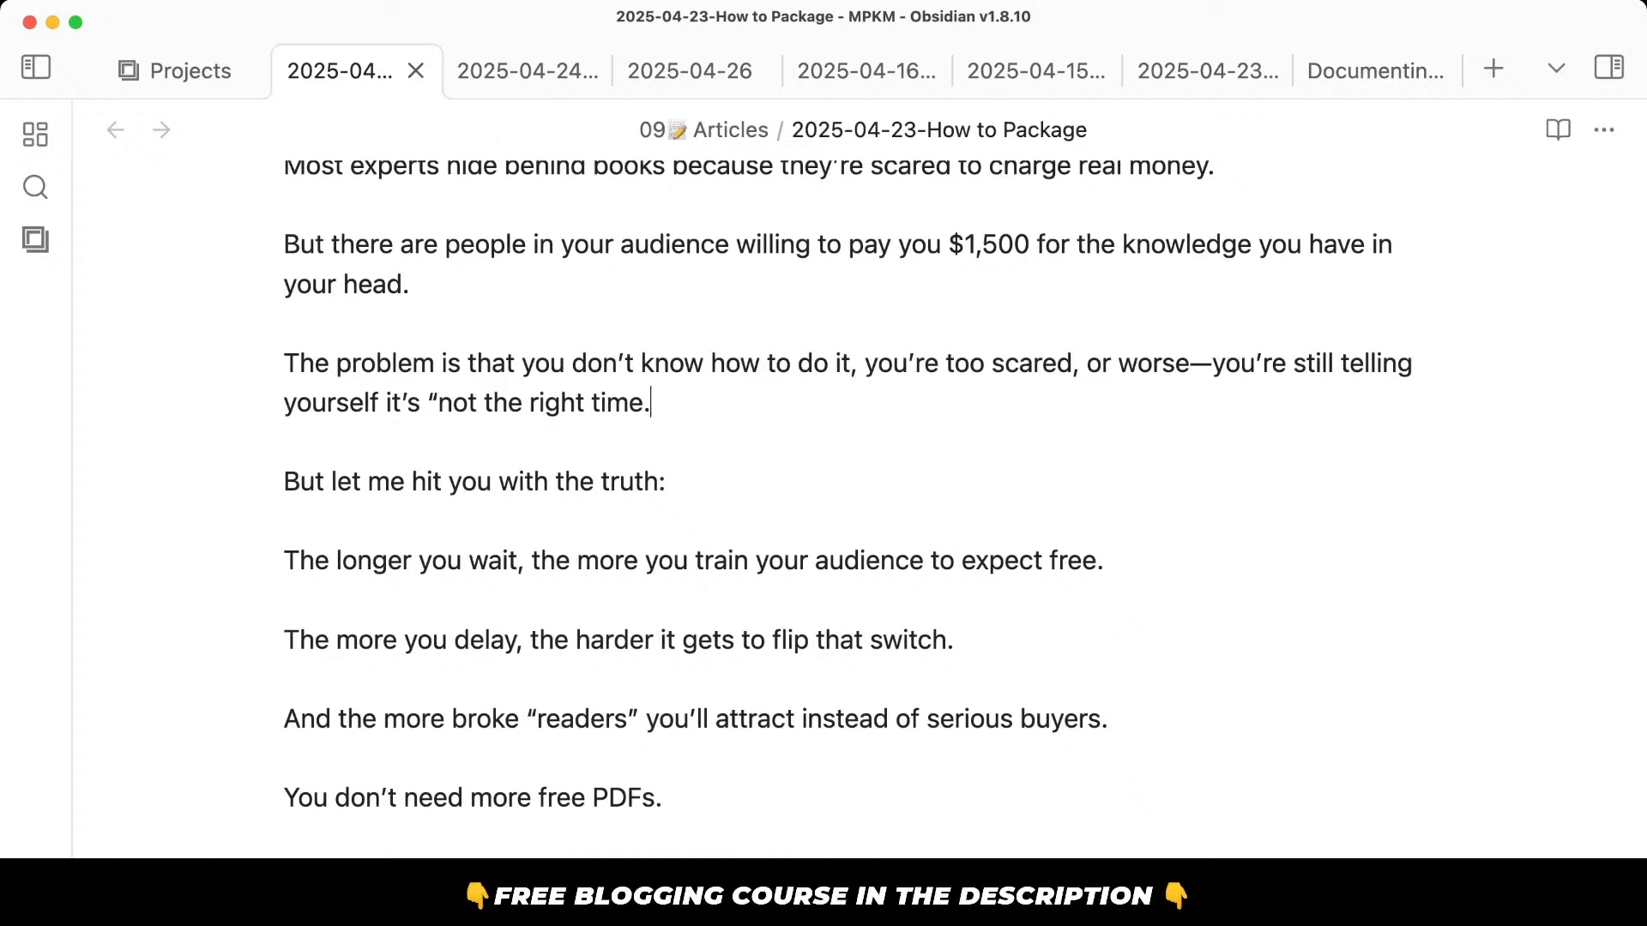
type("\"")
Delete the pasted text from "But let me hit you with the truth:" through "like it's worth something.", including the leftover blank lines above "Let's see how".
left_click(539, 676)
scroll(540, 676, "down", 1)
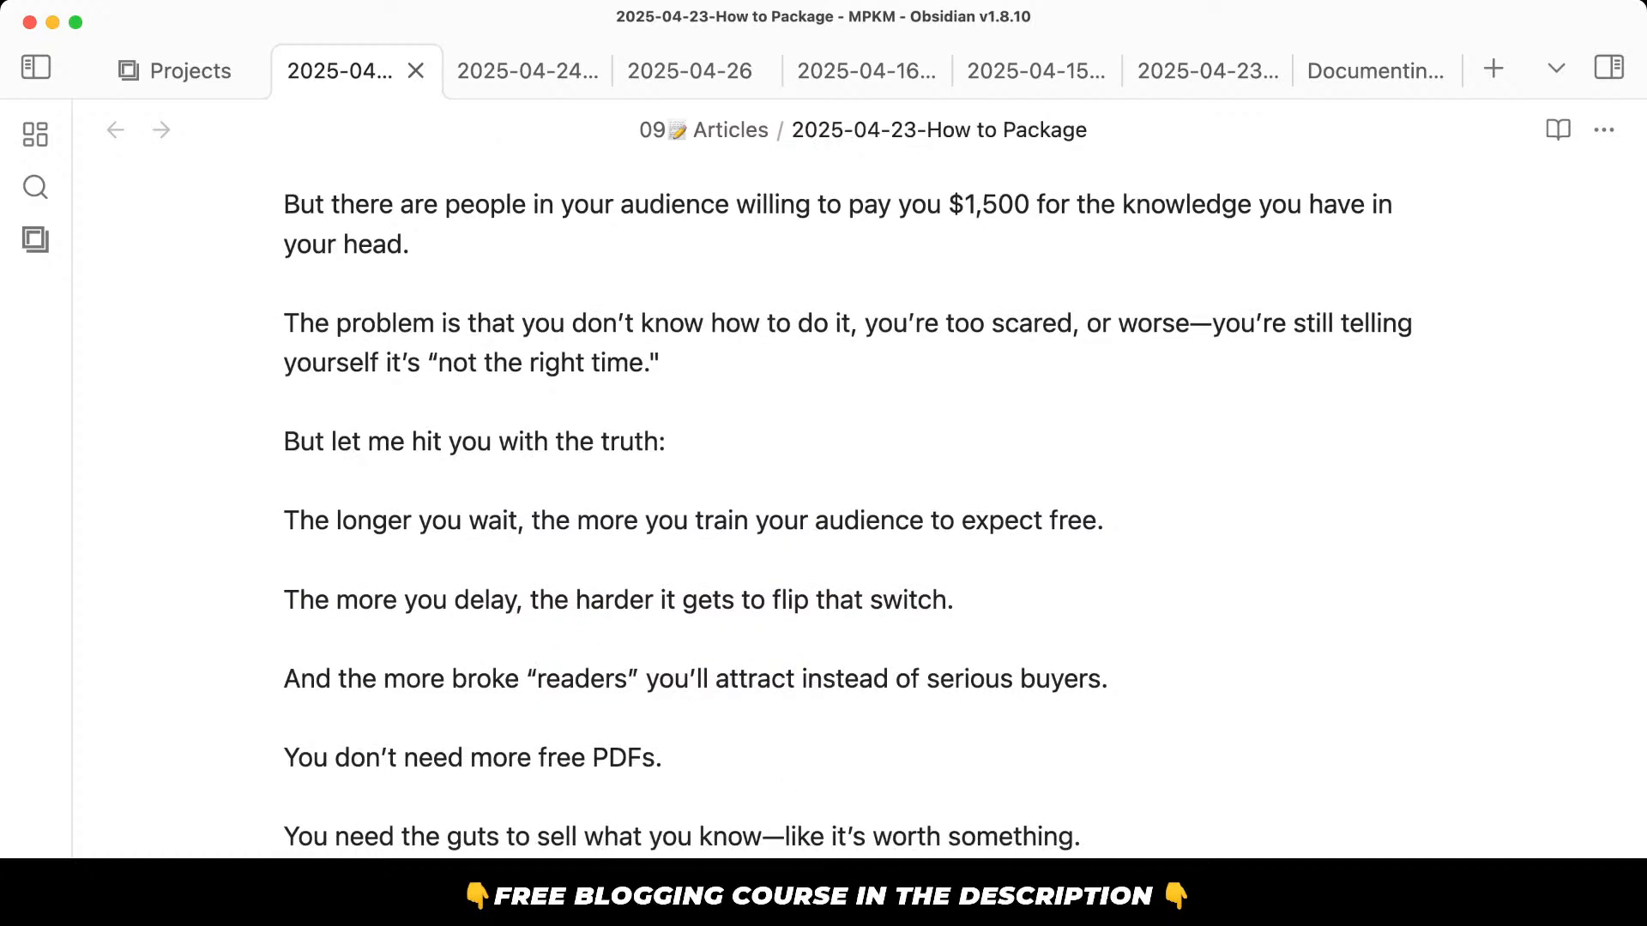
mouse_move(1082, 836)
left_mouse_down()
mouse_move(383, 680)
mouse_move(292, 440)
mouse_move(1100, 842)
mouse_move(1043, 740)
mouse_move(1121, 812)
mouse_move(1114, 831)
left_mouse_up()
left_click(292, 440)
key("BackSpace")
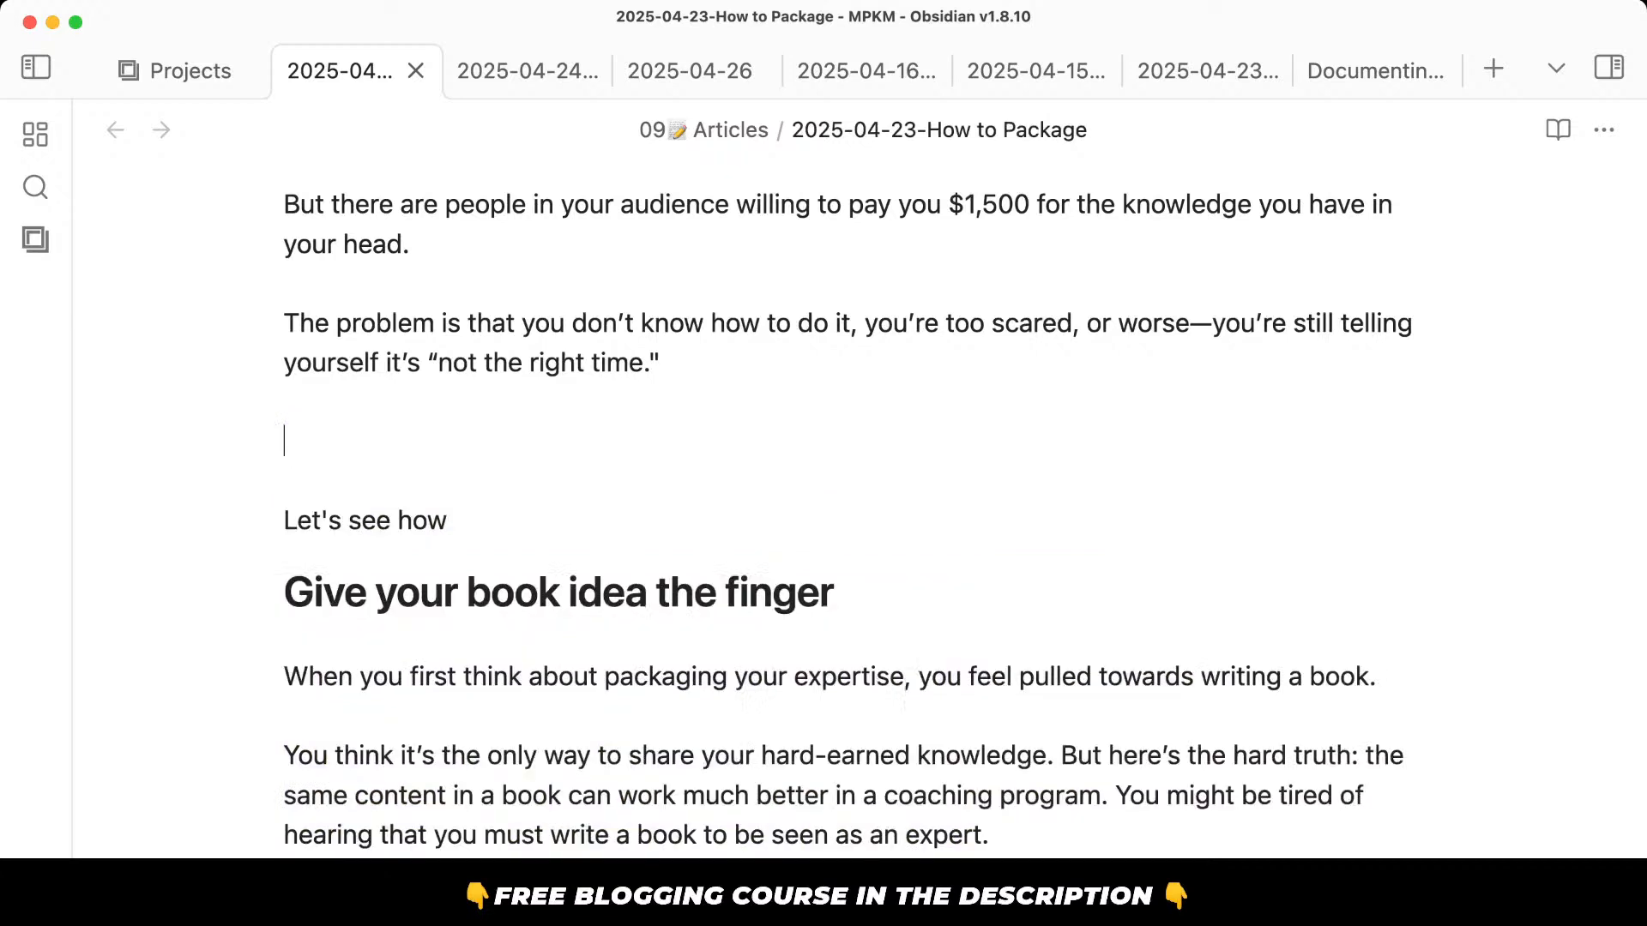
key("BackSpace")
key("BackSpace")
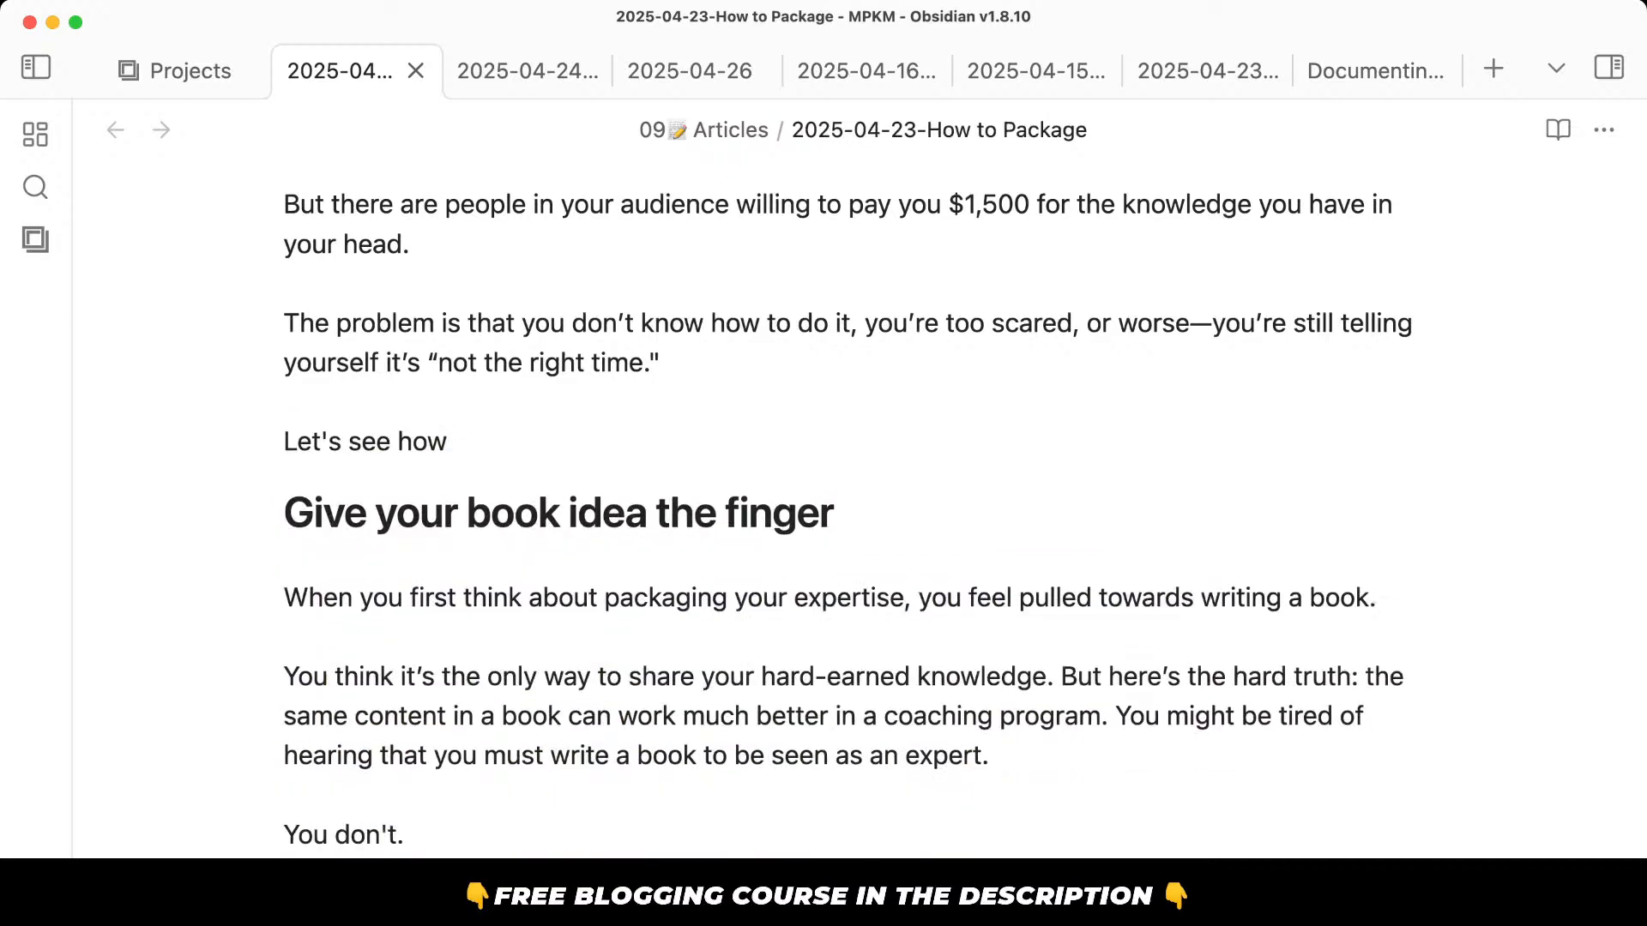
Replace "Let's see how" with "here's a simple way to start charging what you're worth.".
key("shift+Right")
key("shift+super+Right")
key("Right")
key("shift+super+Left")
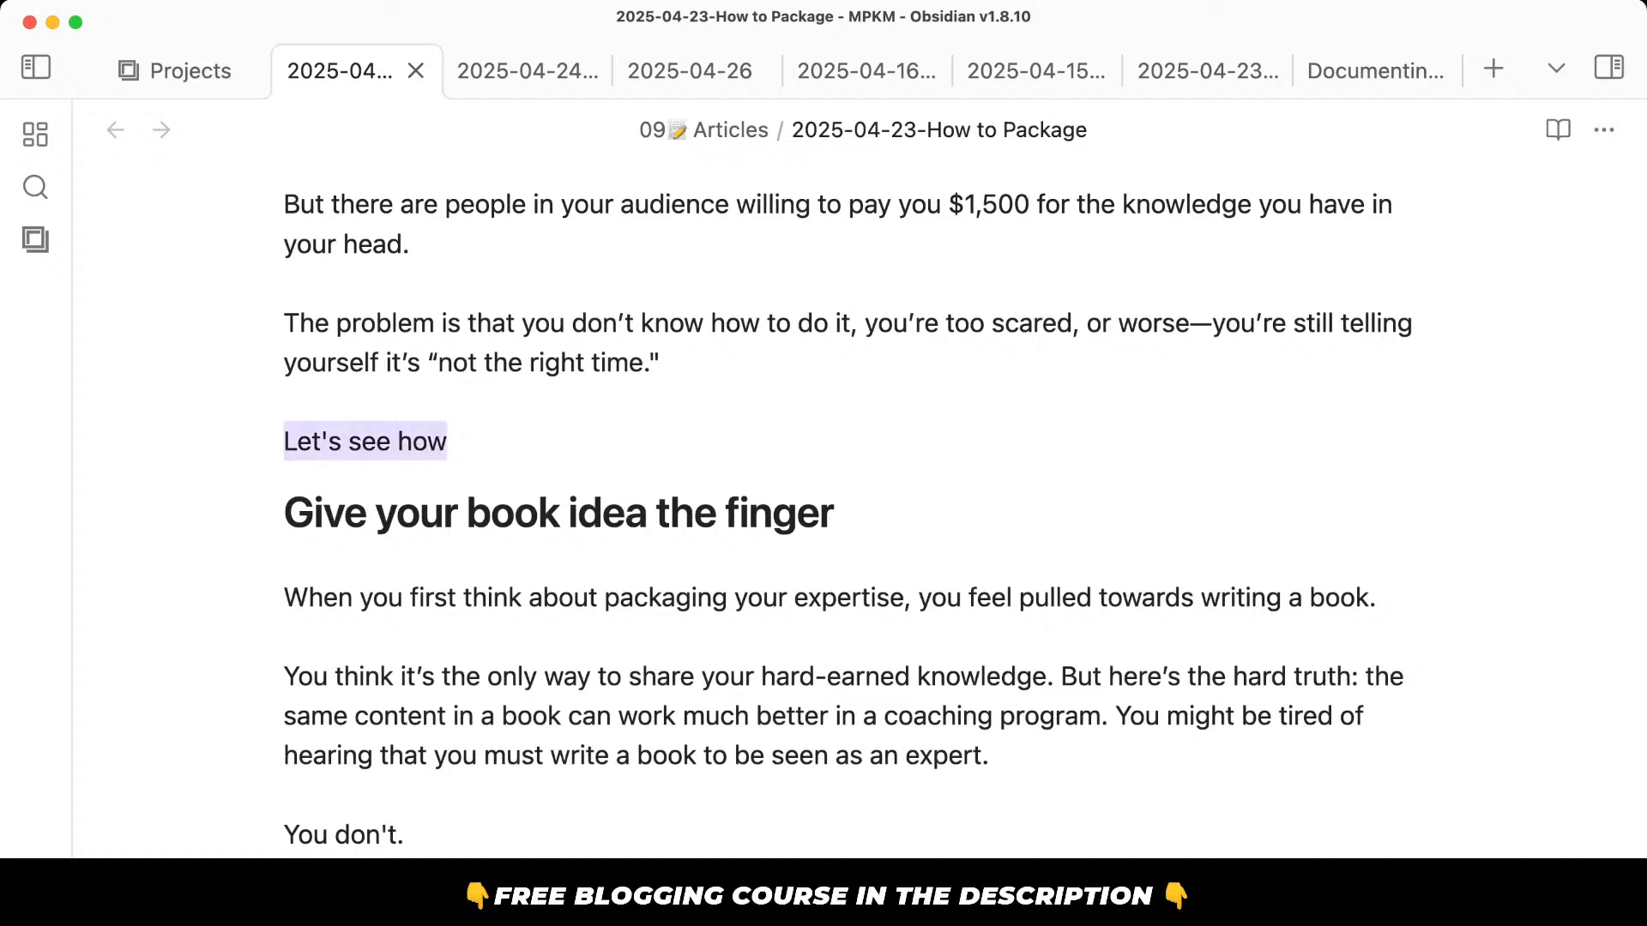
type("here's w")
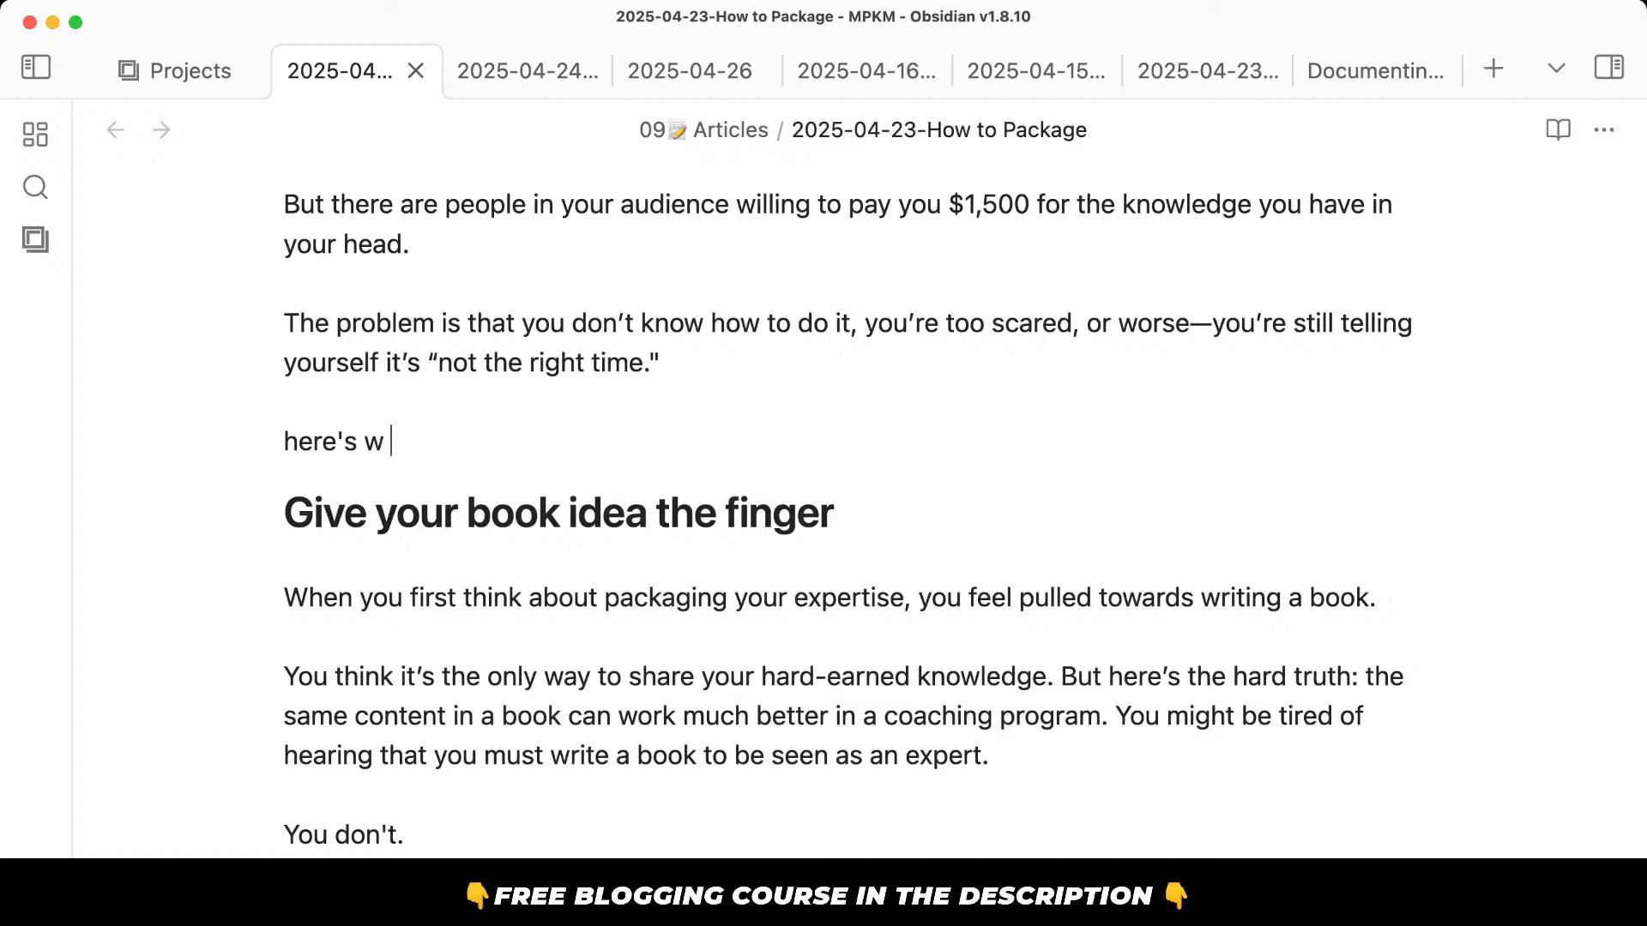
key("BackSpace")
type("a simple way to c")
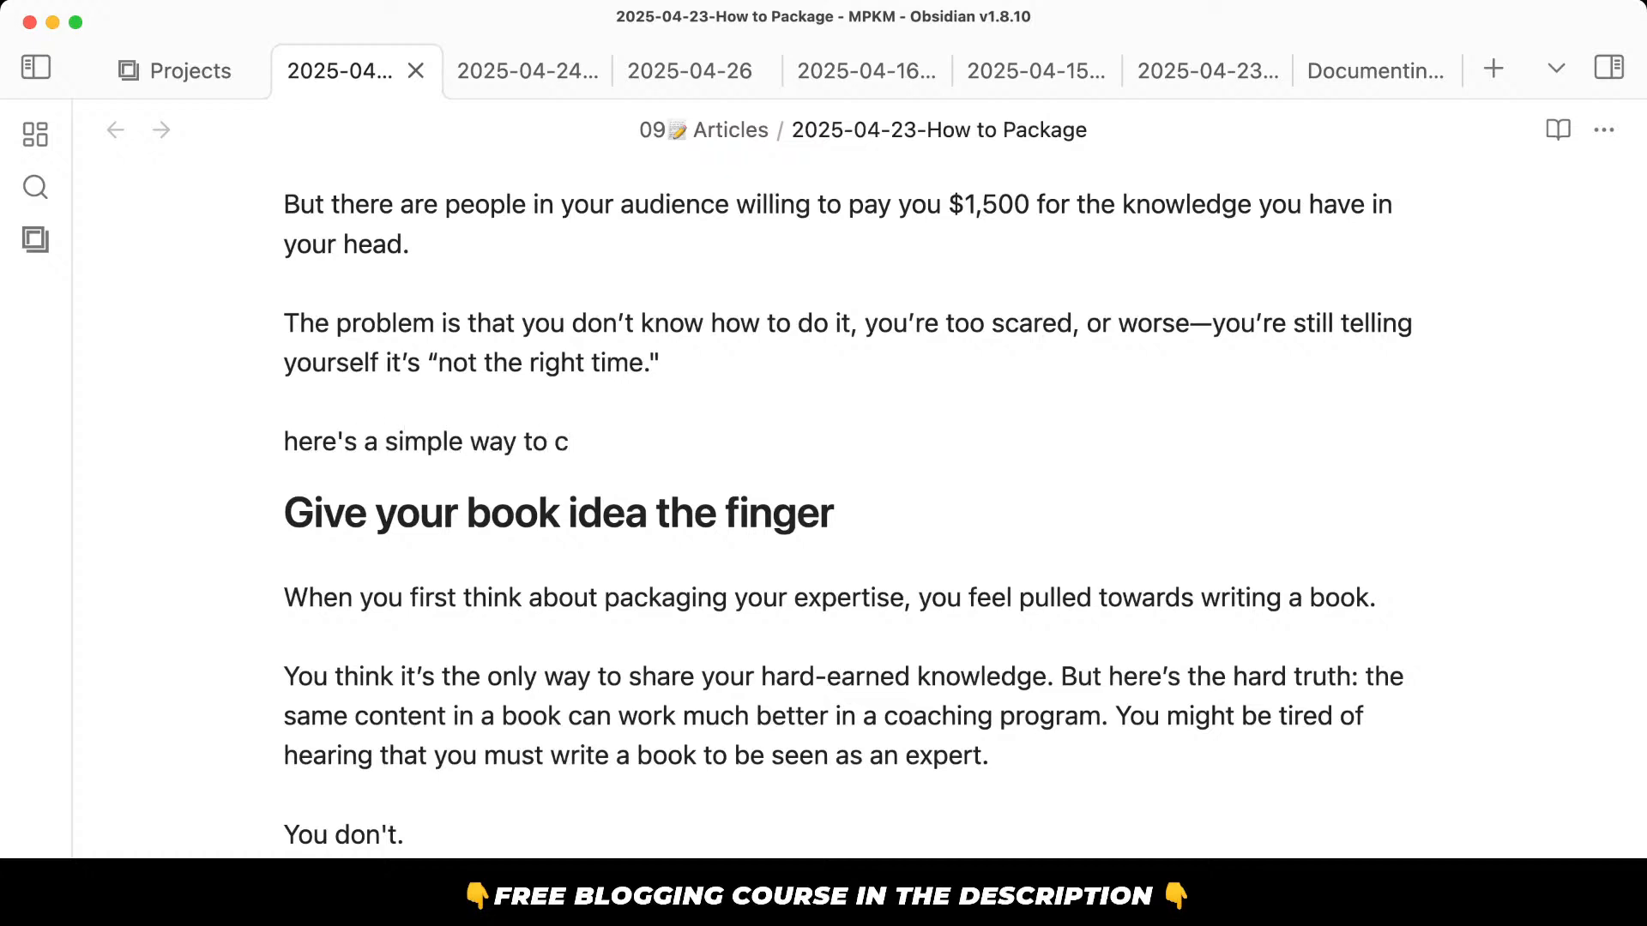
key("BackSpace")
type("start charging what you're worth.")
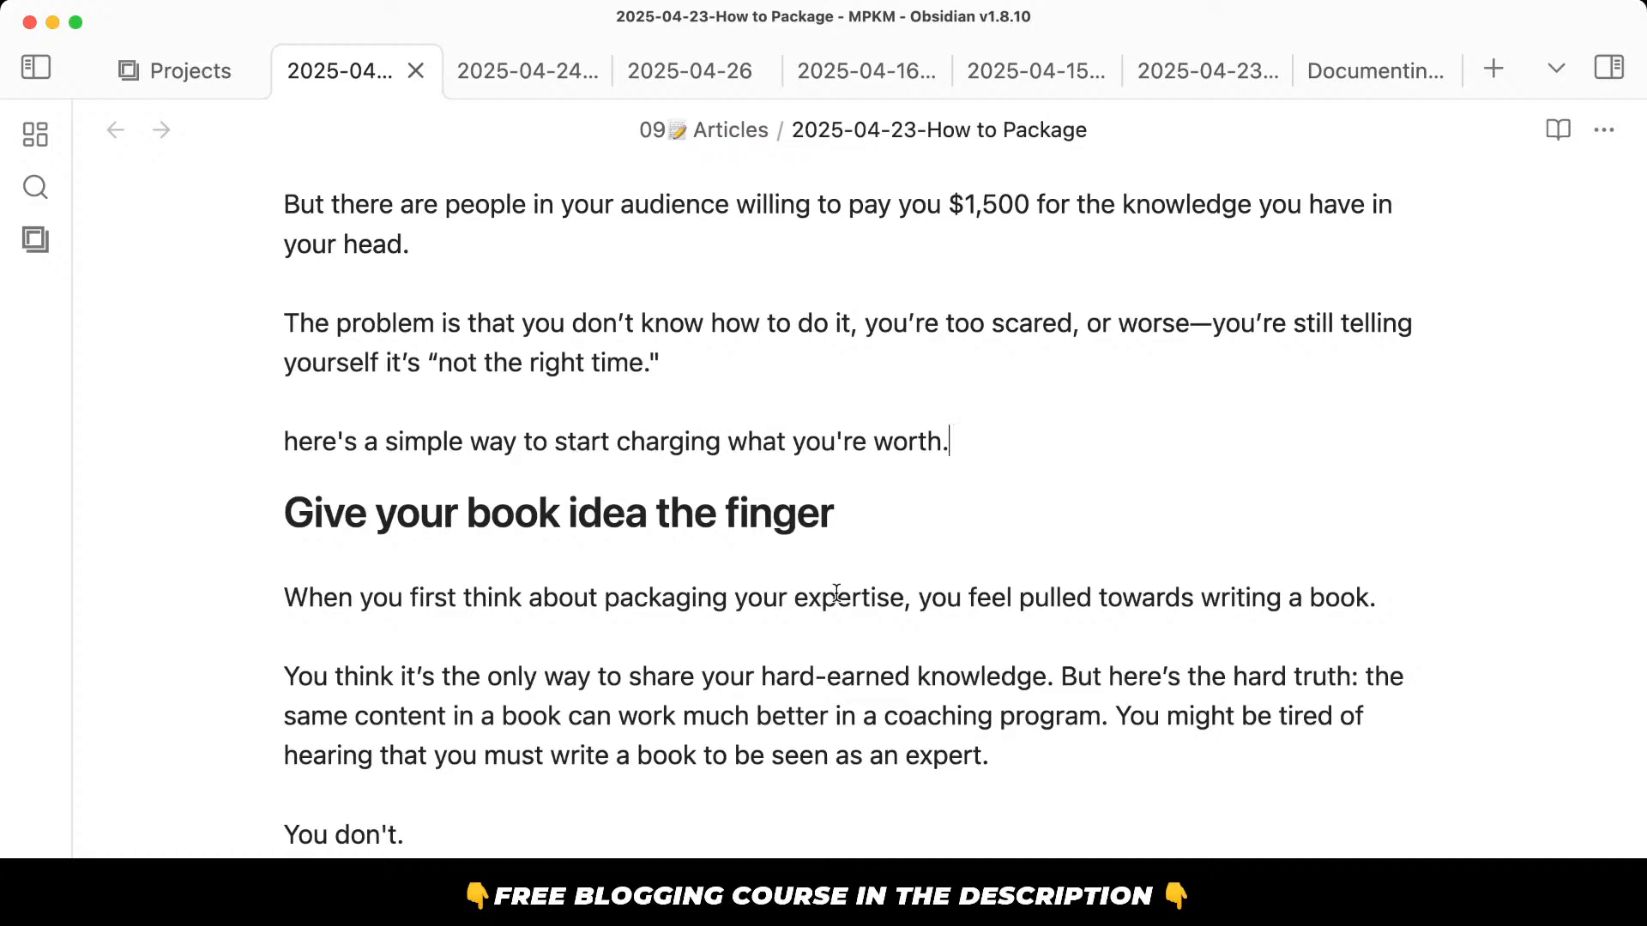
Delete "hard" from "here's the hard truth" in the section "Give your book idea the finger".
left_click_drag(1108, 676, 1357, 675)
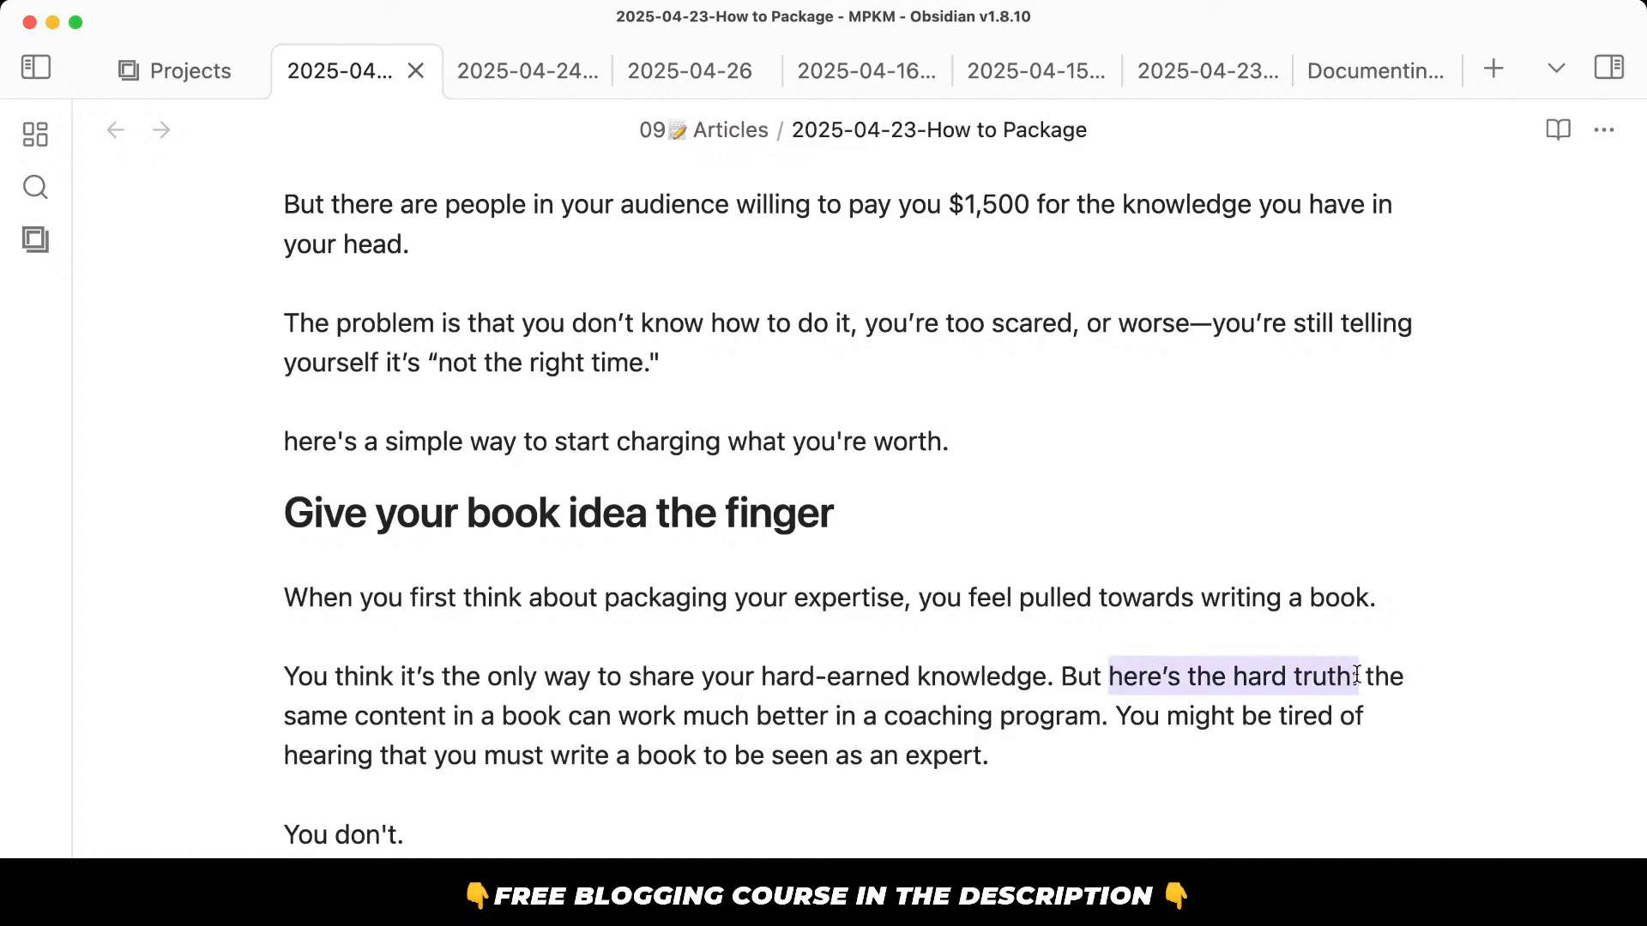
double_click(1261, 675)
key("BackSpace")
key("BackSpace")
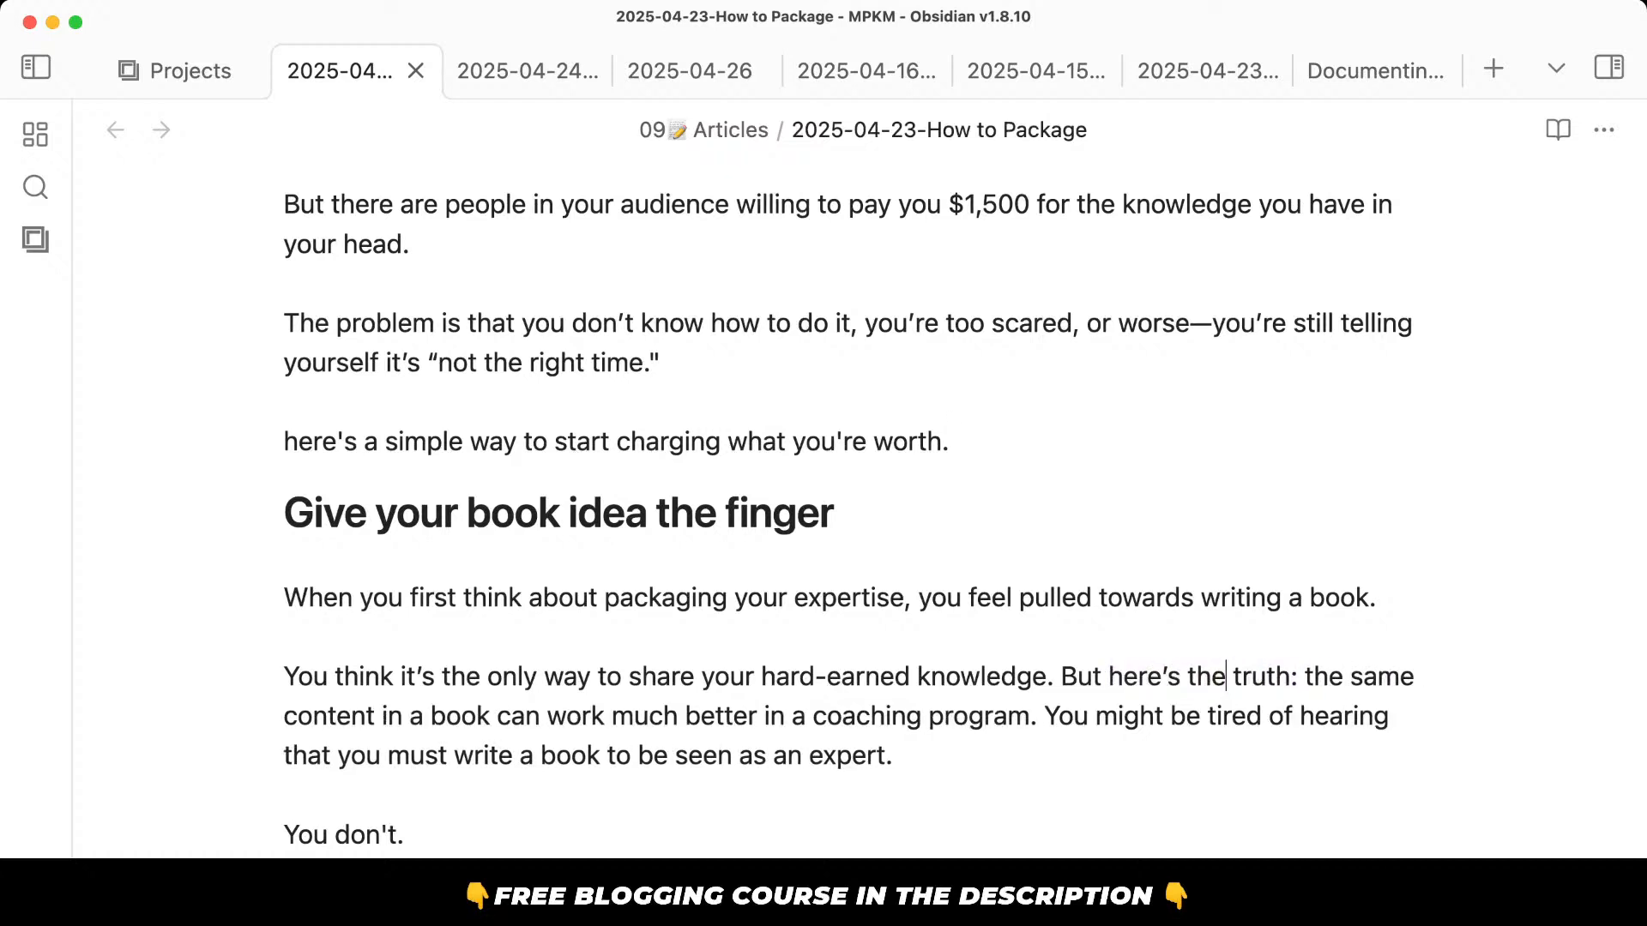
Replace "better" with "more" in the sentence about a book's content working in a coaching program.
double_click(1261, 676)
left_click(762, 677)
left_click_drag(593, 716, 896, 766)
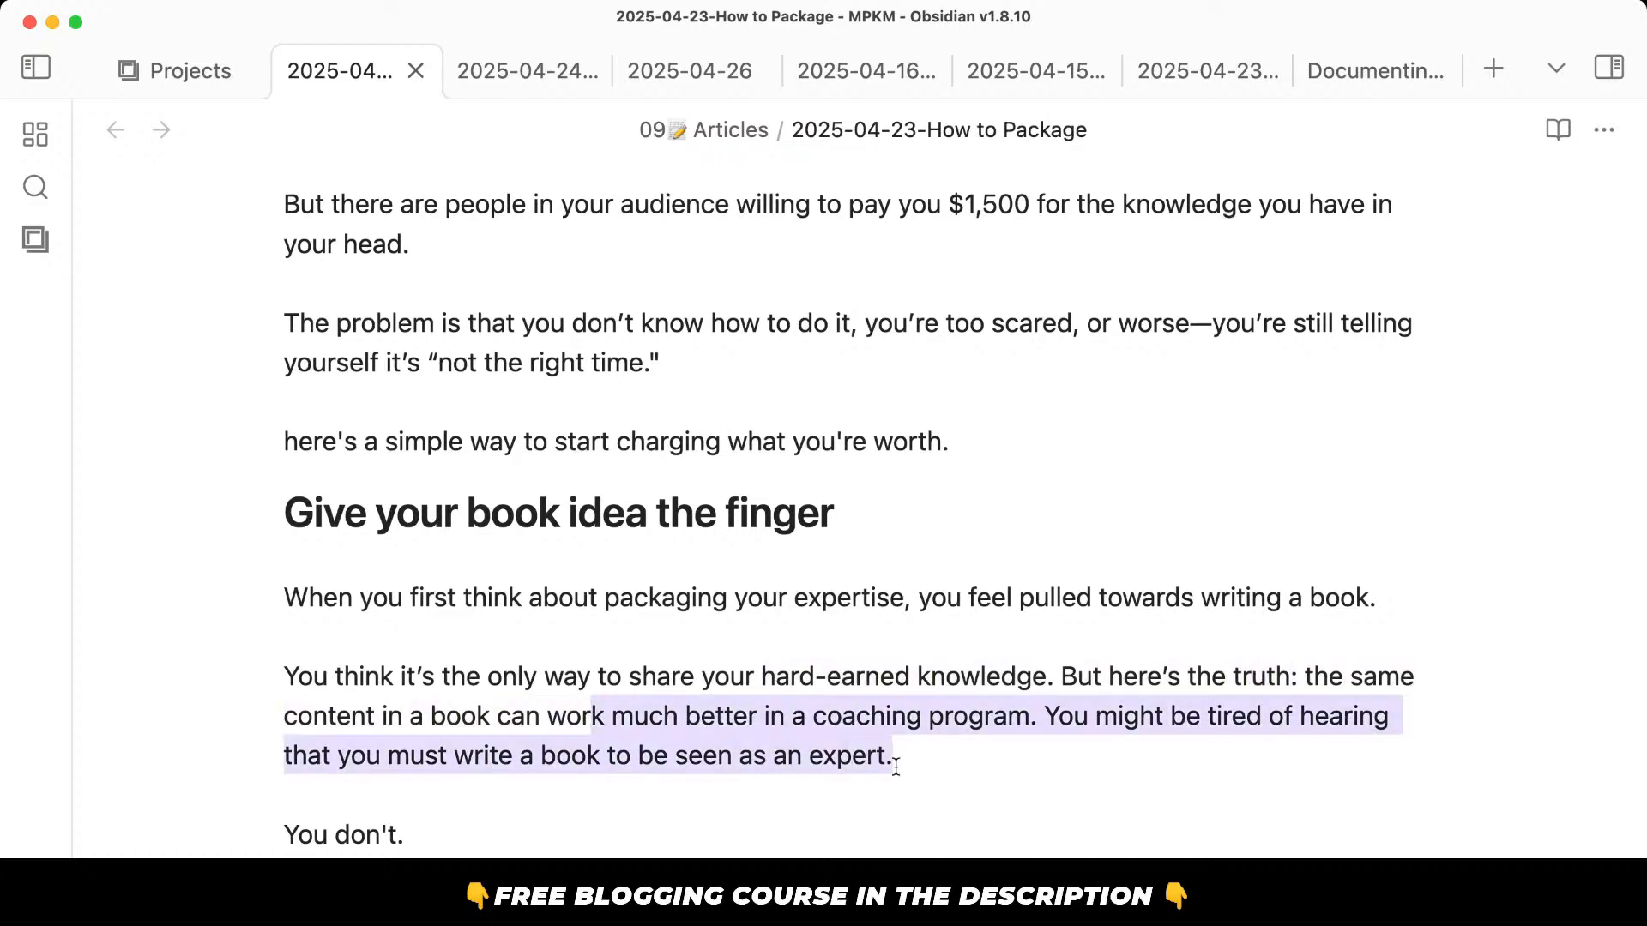
left_click(895, 765)
scroll(896, 766, "down", 5)
left_click(697, 463)
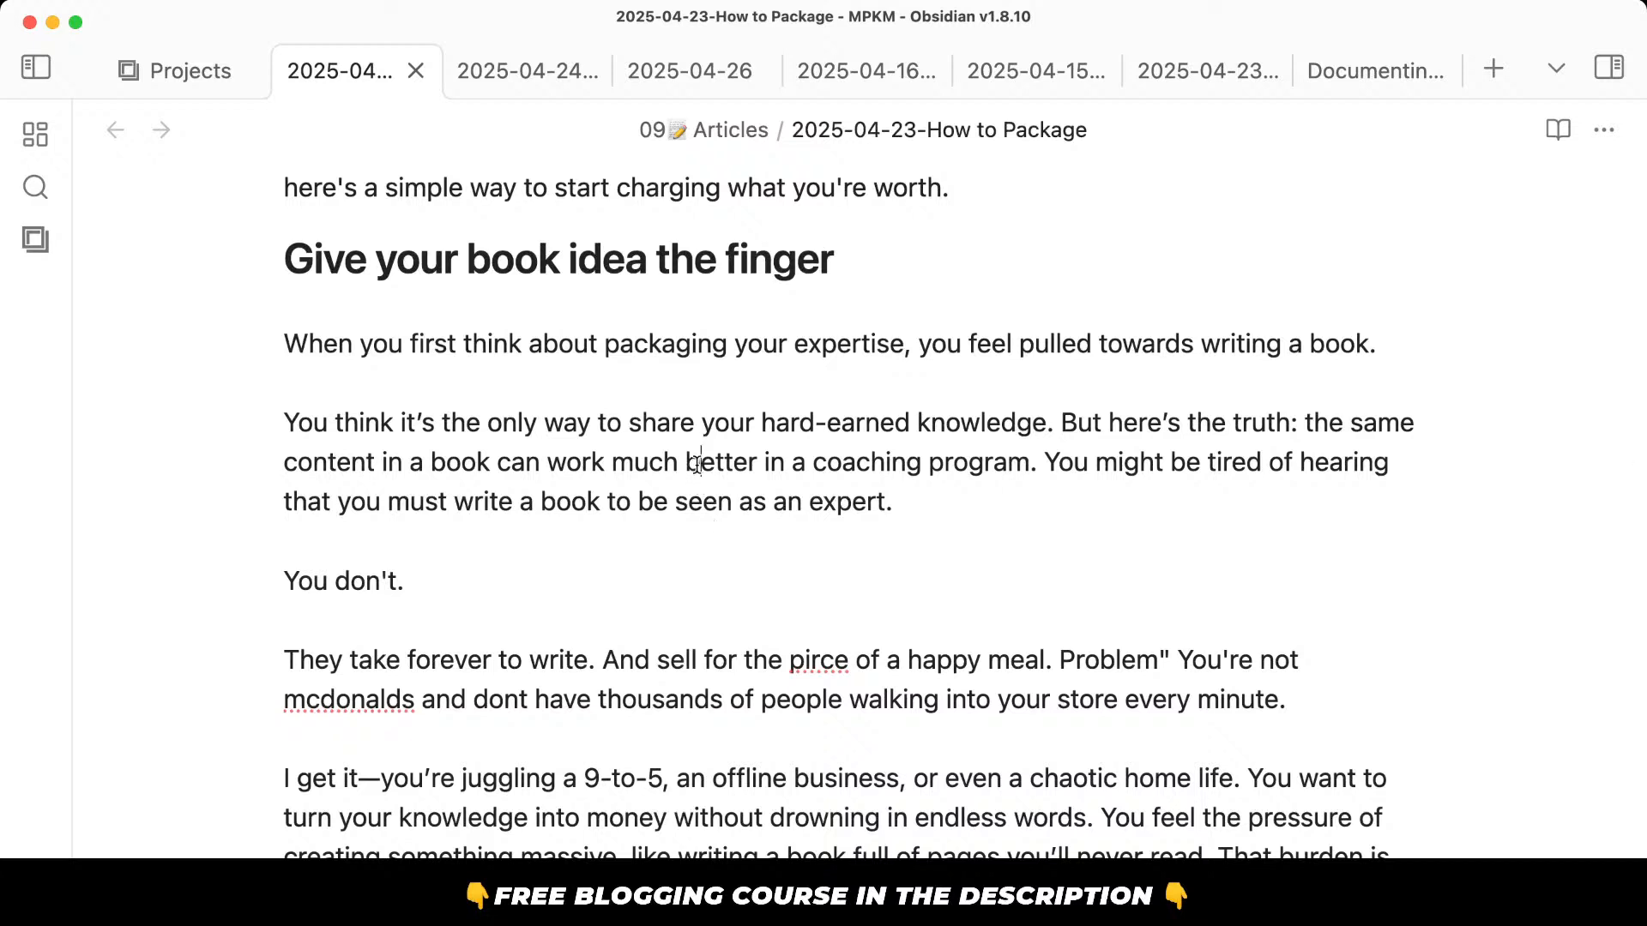
double_click(697, 464)
type("more")
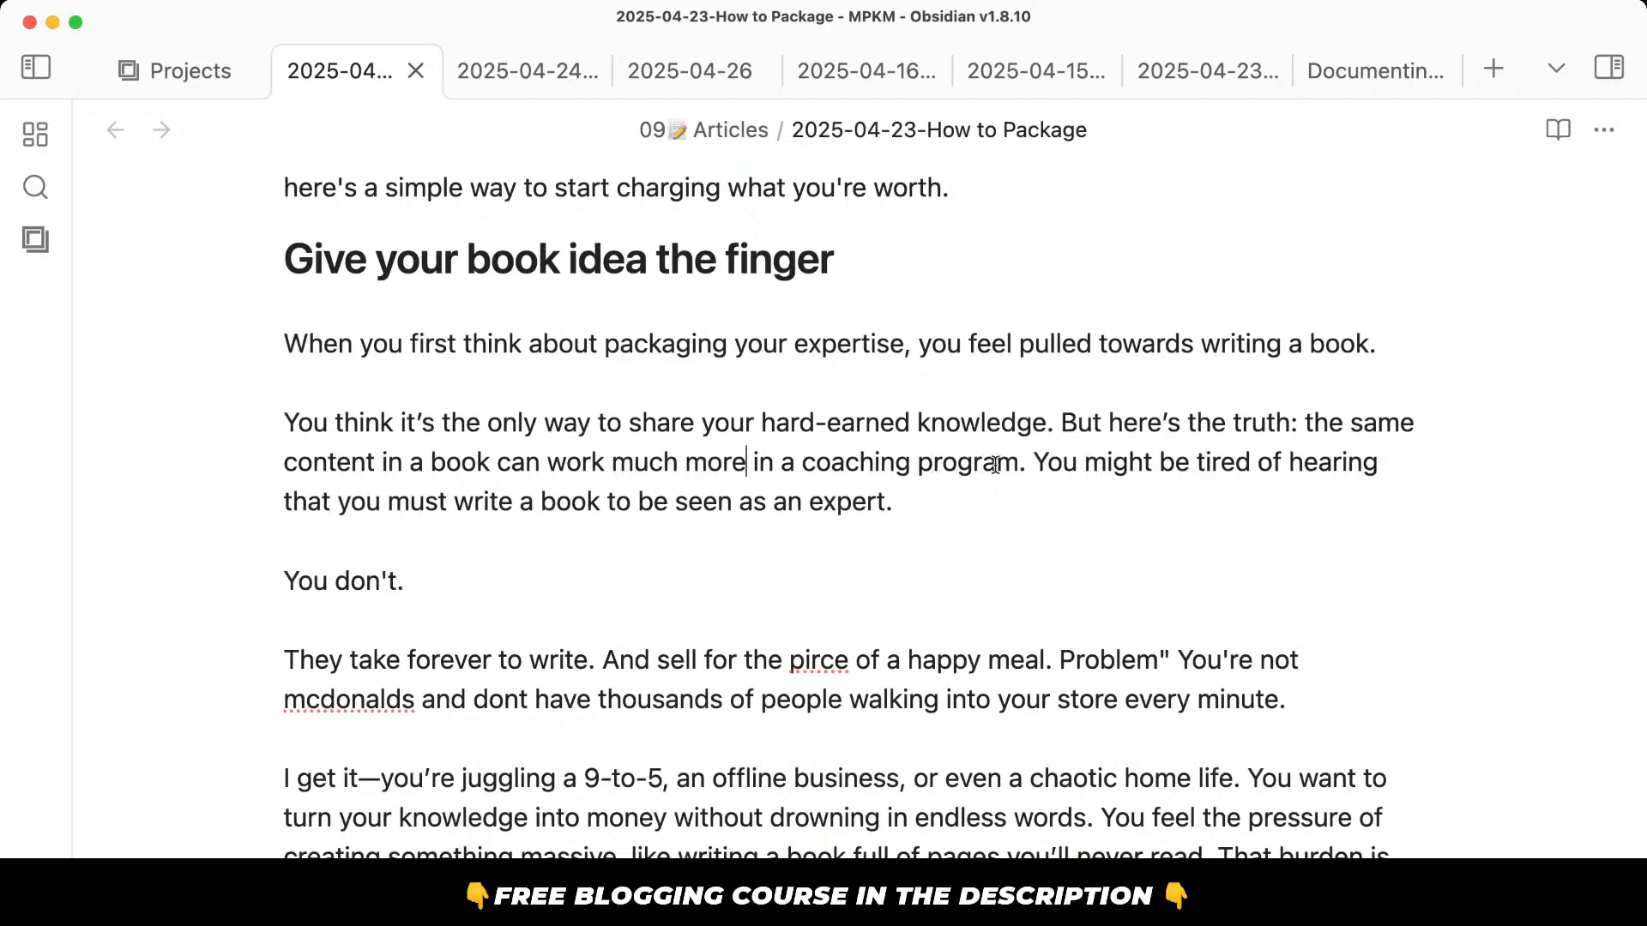
Replace the text from "You might be tired of hearing" through "You don't." with a new paragraph "Books are a pain in the butt.".
mouse_move(1029, 463)
left_mouse_down()
mouse_move(1062, 507)
mouse_move(1044, 486)
left_mouse_up()
left_click(1062, 507)
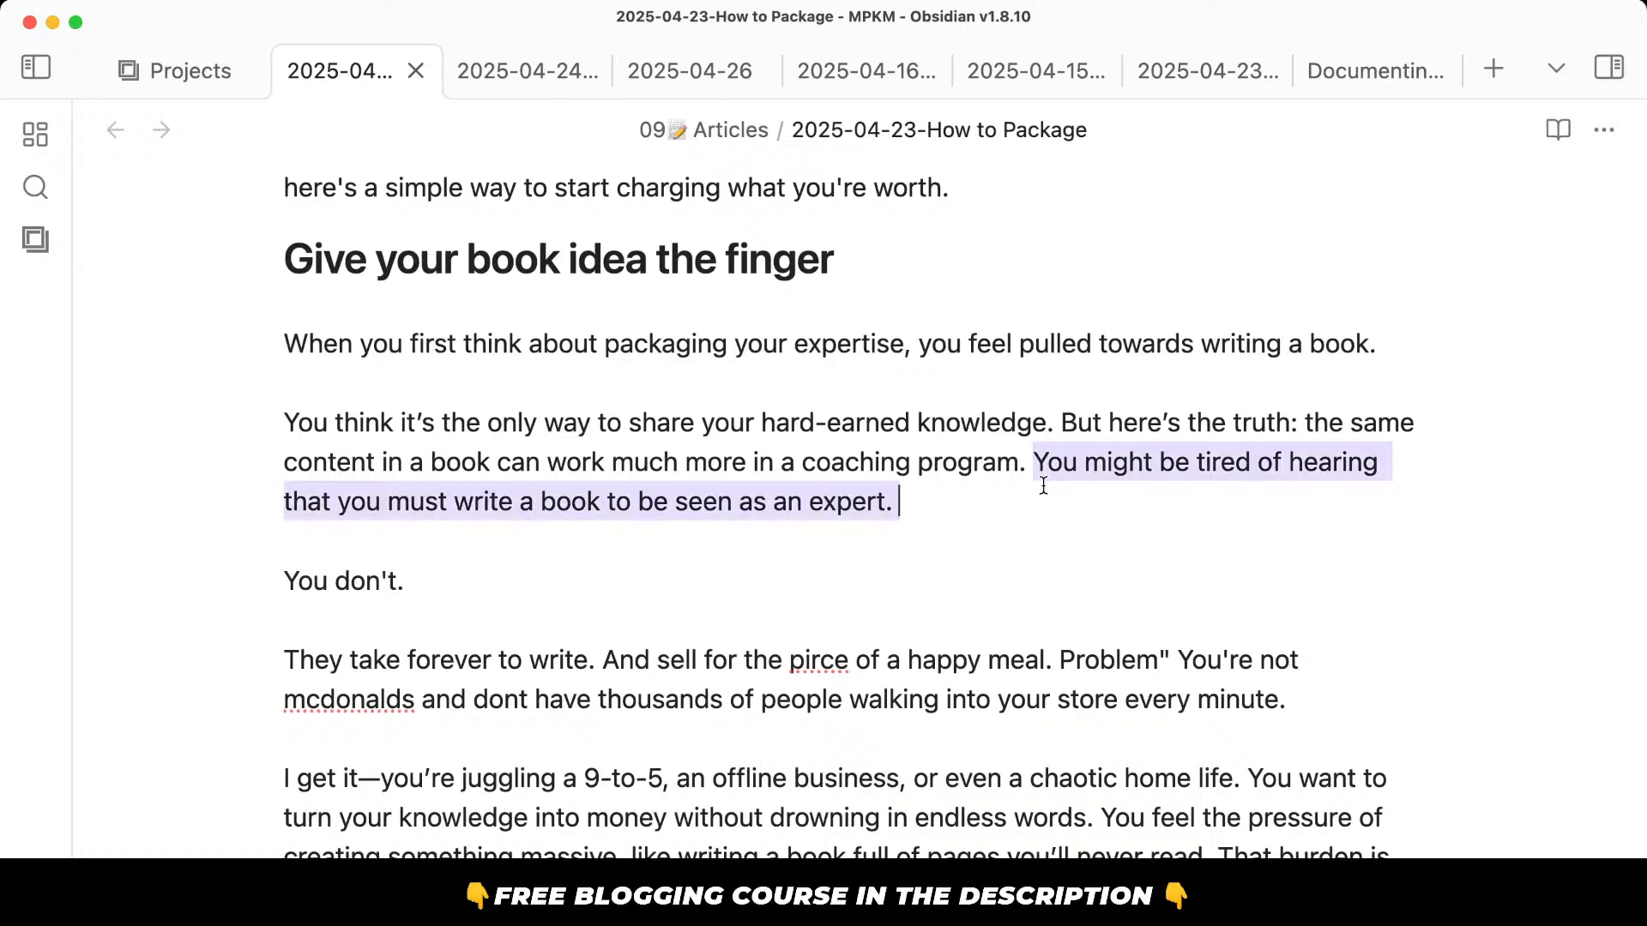
left_click_drag(997, 563, 1026, 448)
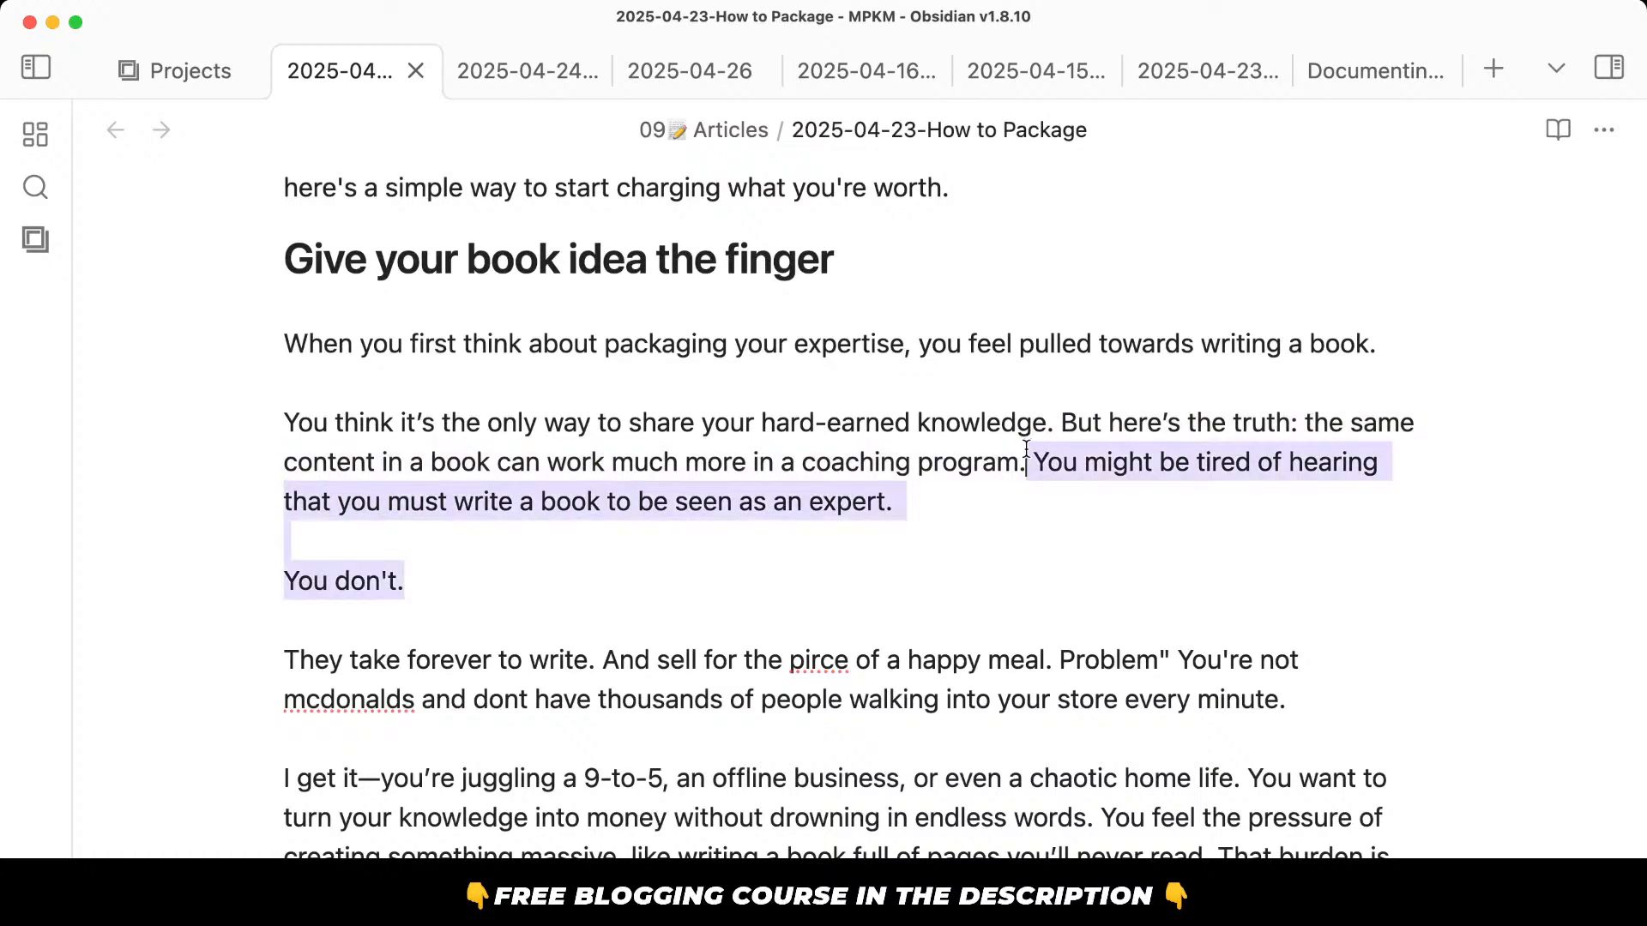
key("Return")
key("Return")
type("Books ")
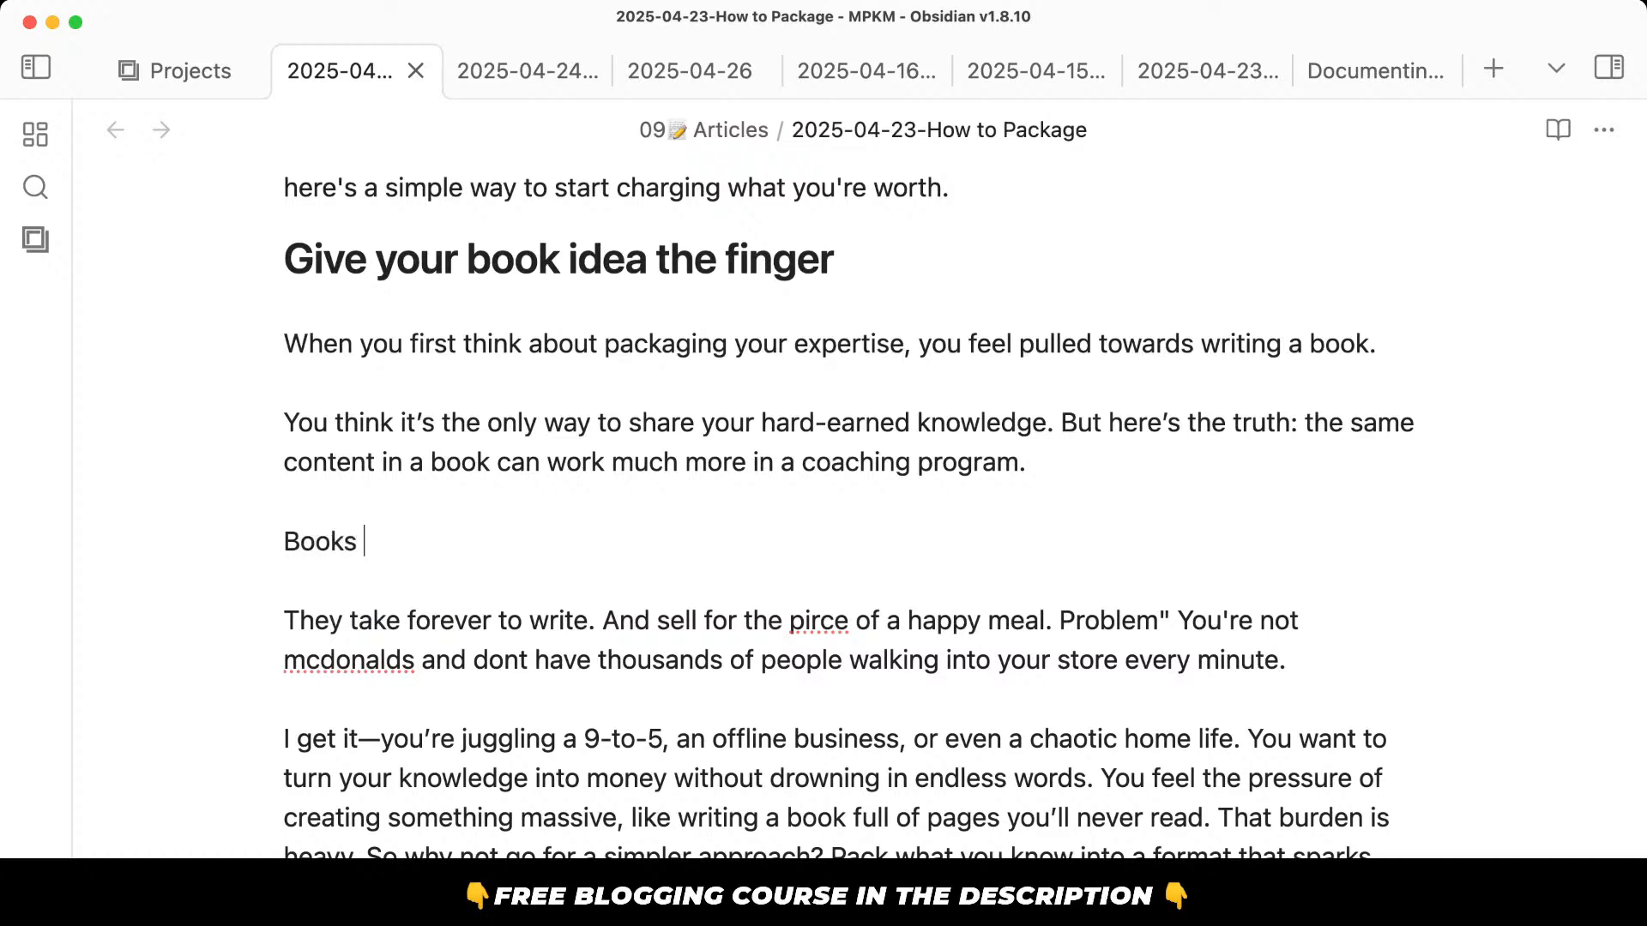
type("are a pain in the bugg")
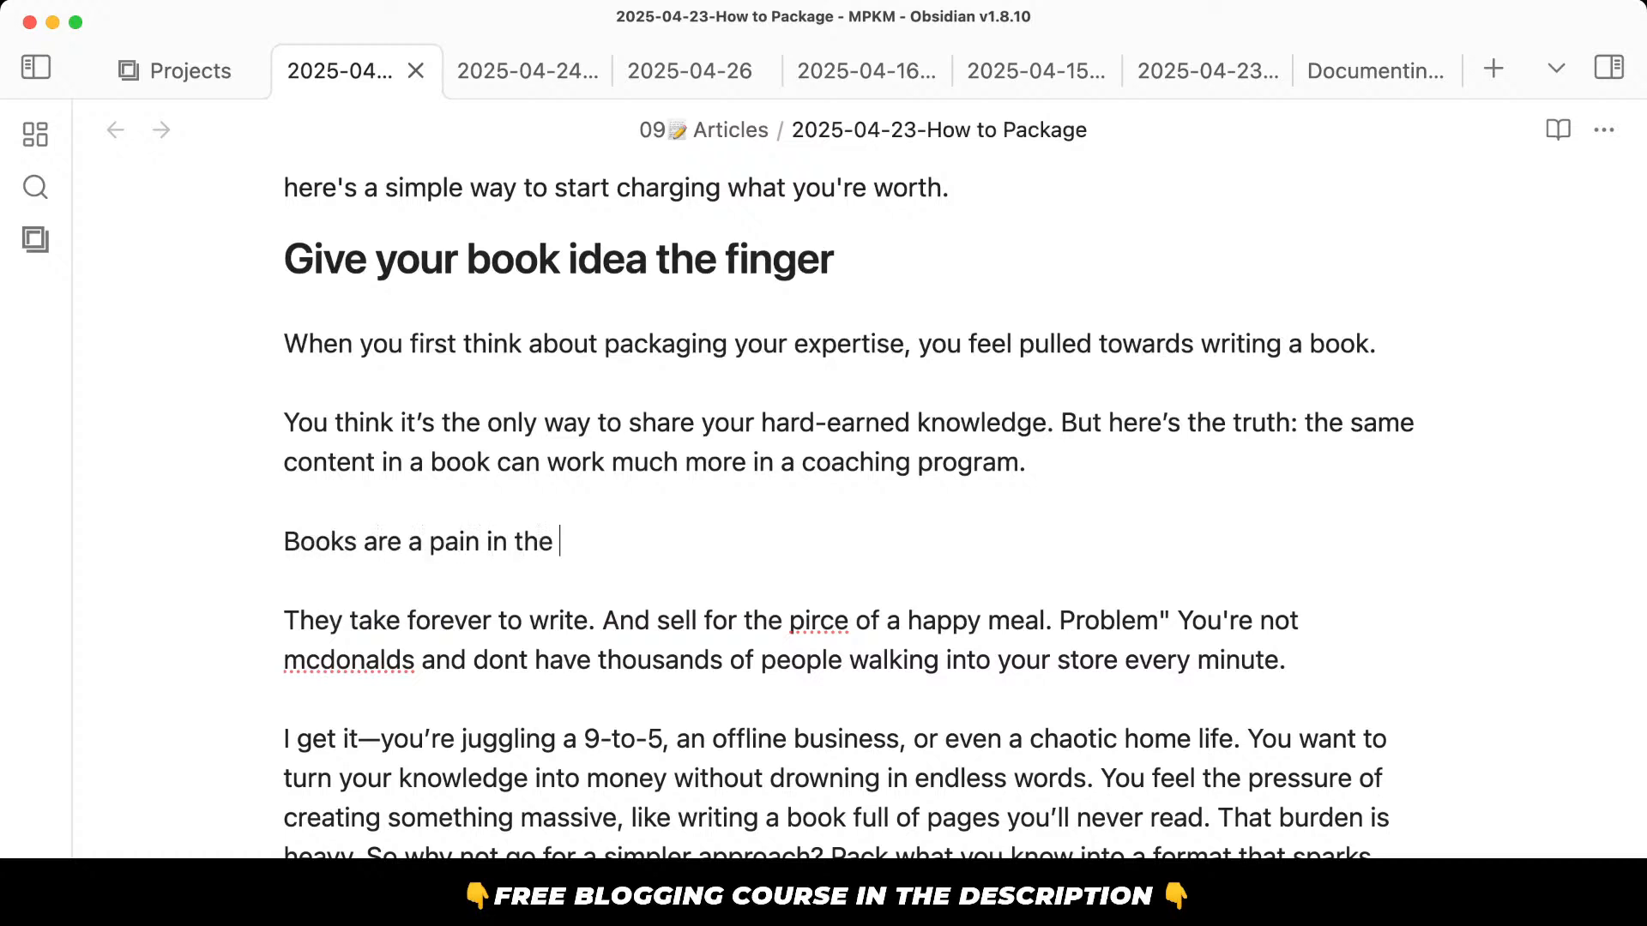
key("BackSpace")
key("BackSpace")
type("tt.")
Correct "pirce" to "price" and join the "They take forever to write" paragraph onto the "Books are a pain in the butt." line.
left_click(821, 621)
key("BackSpace")
key("BackSpace")
type("ri")
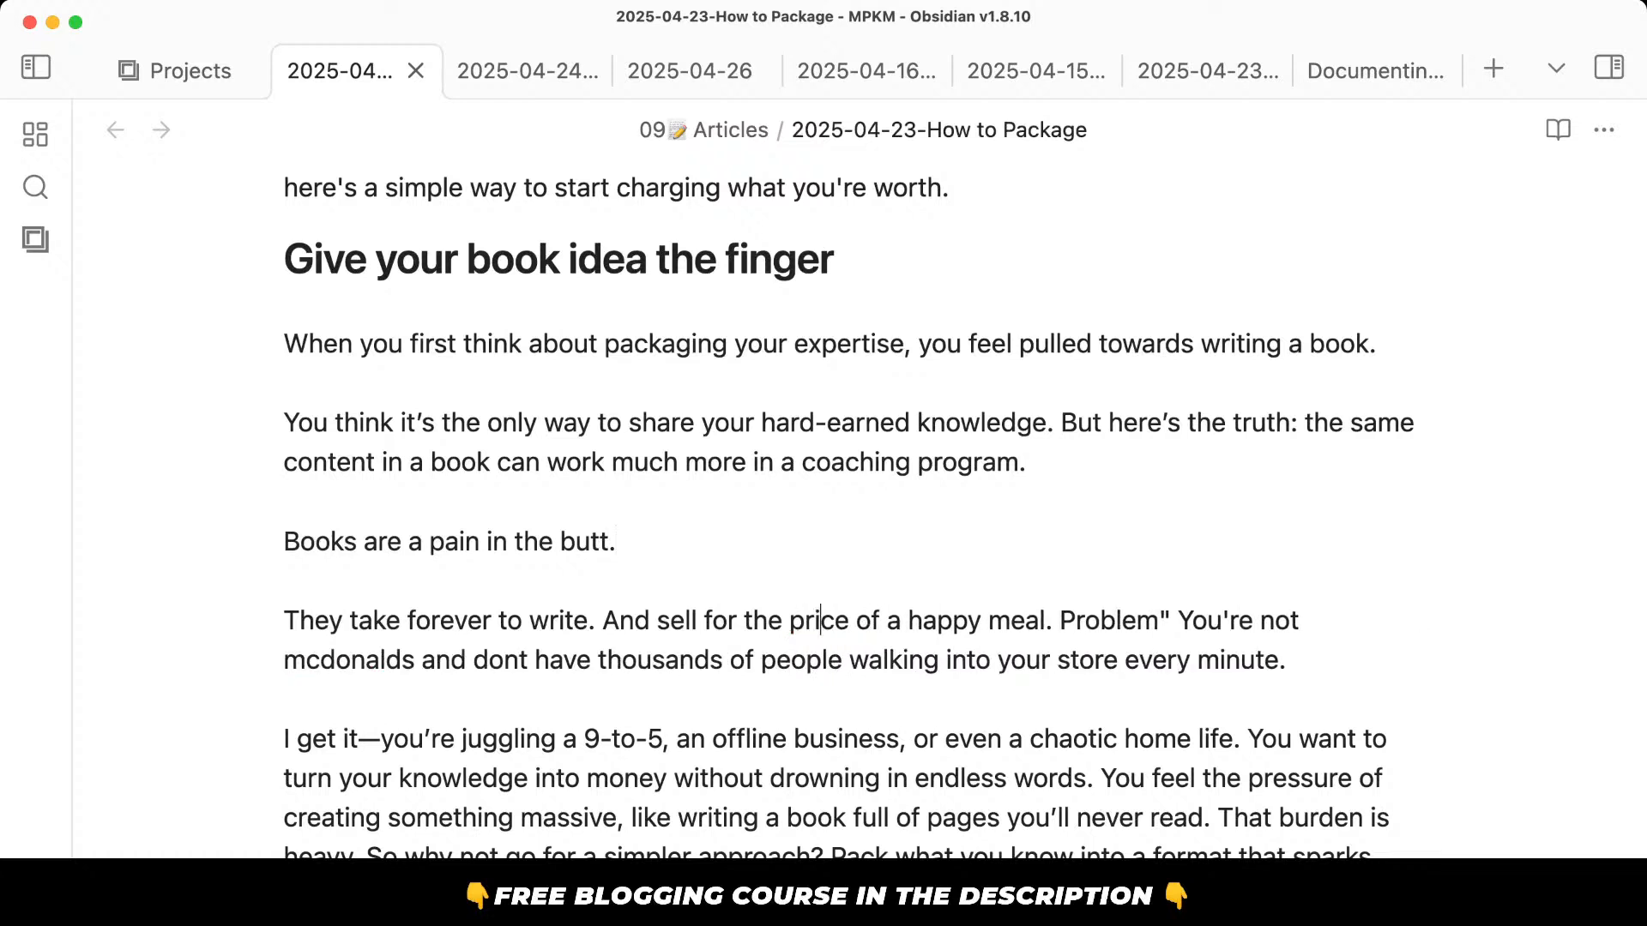
key("super+Left")
key("BackSpace")
key("BackSpace")
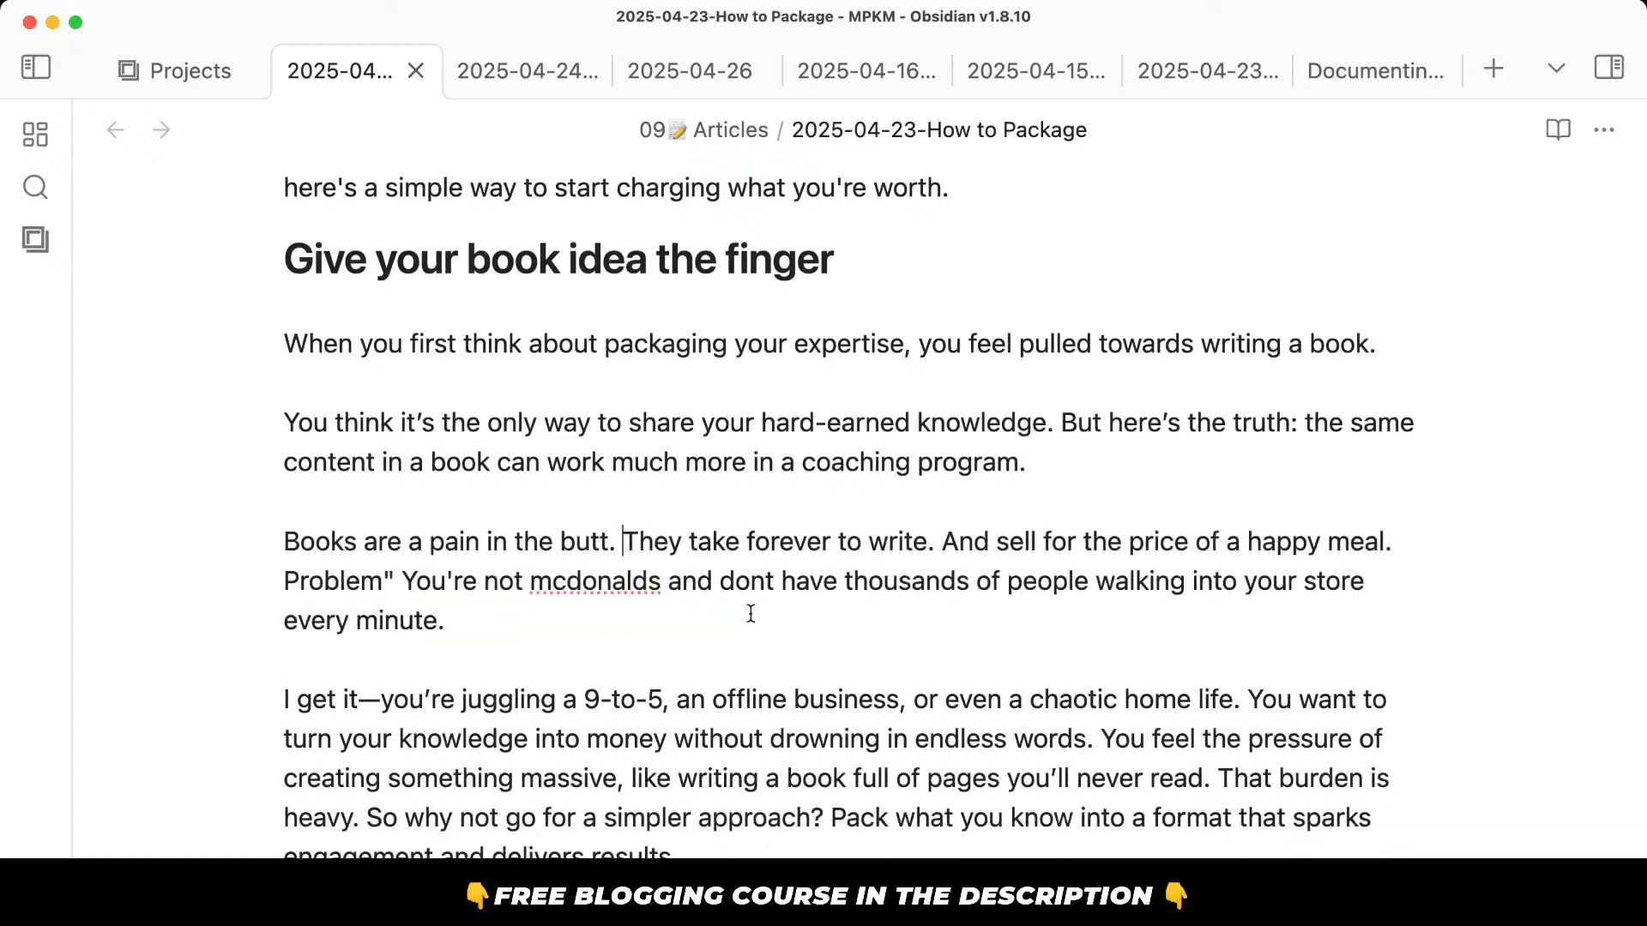
Reword the opening of the books paragraph to "Books are a great visit card. But they're a pain in the butt.".
double_click(441, 547)
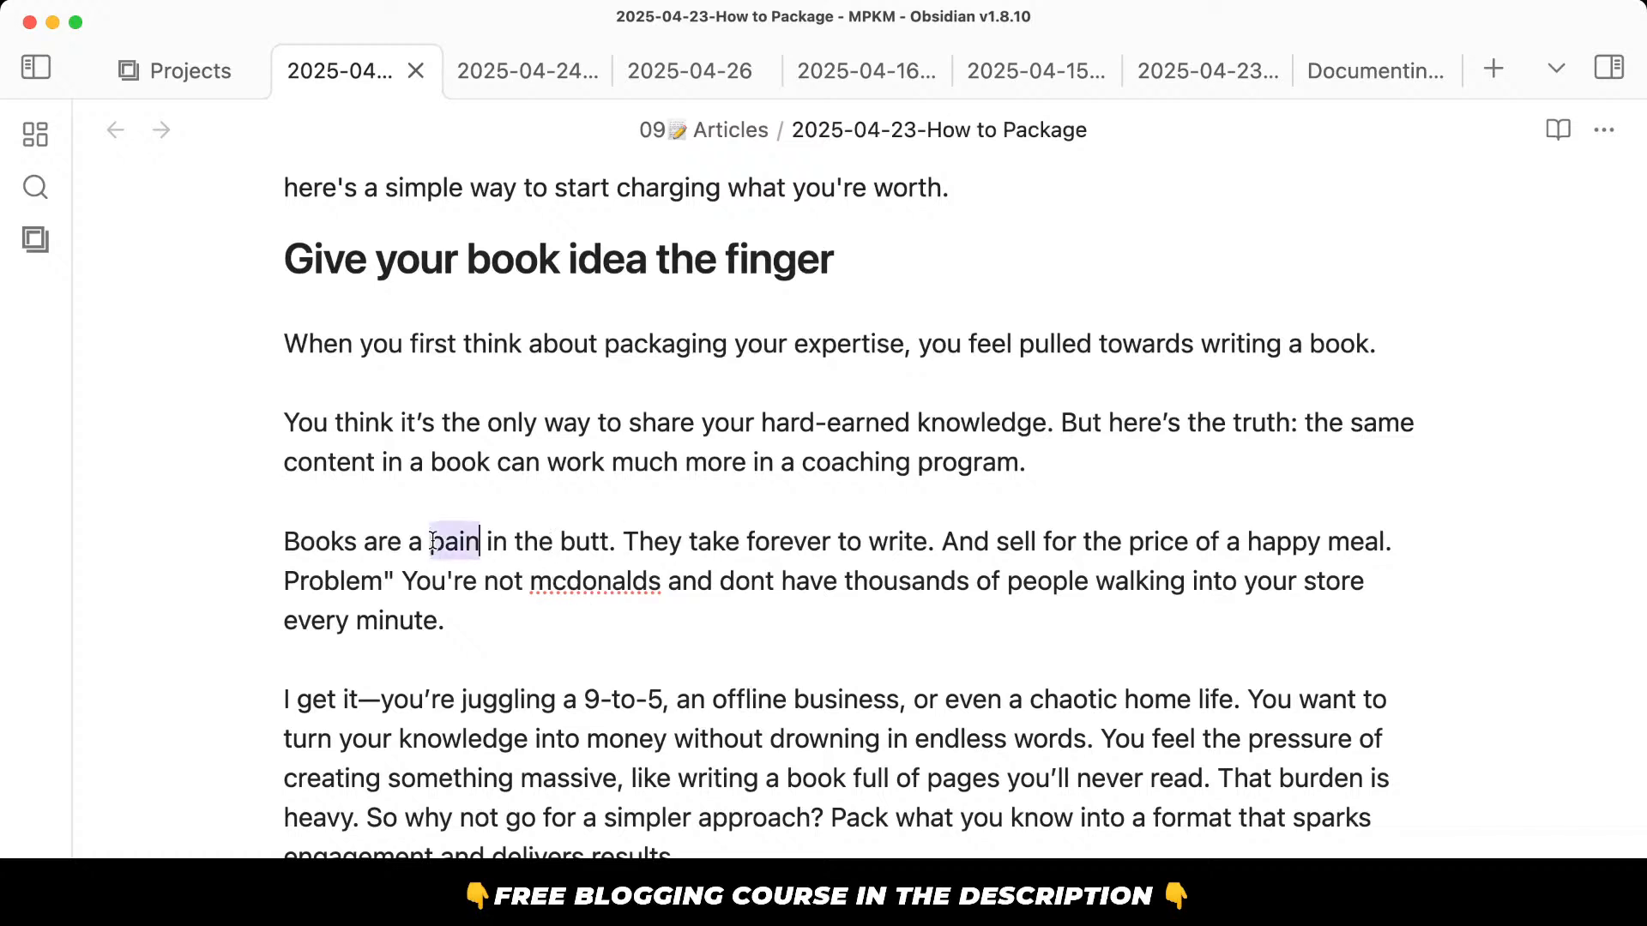
type("great visit car")
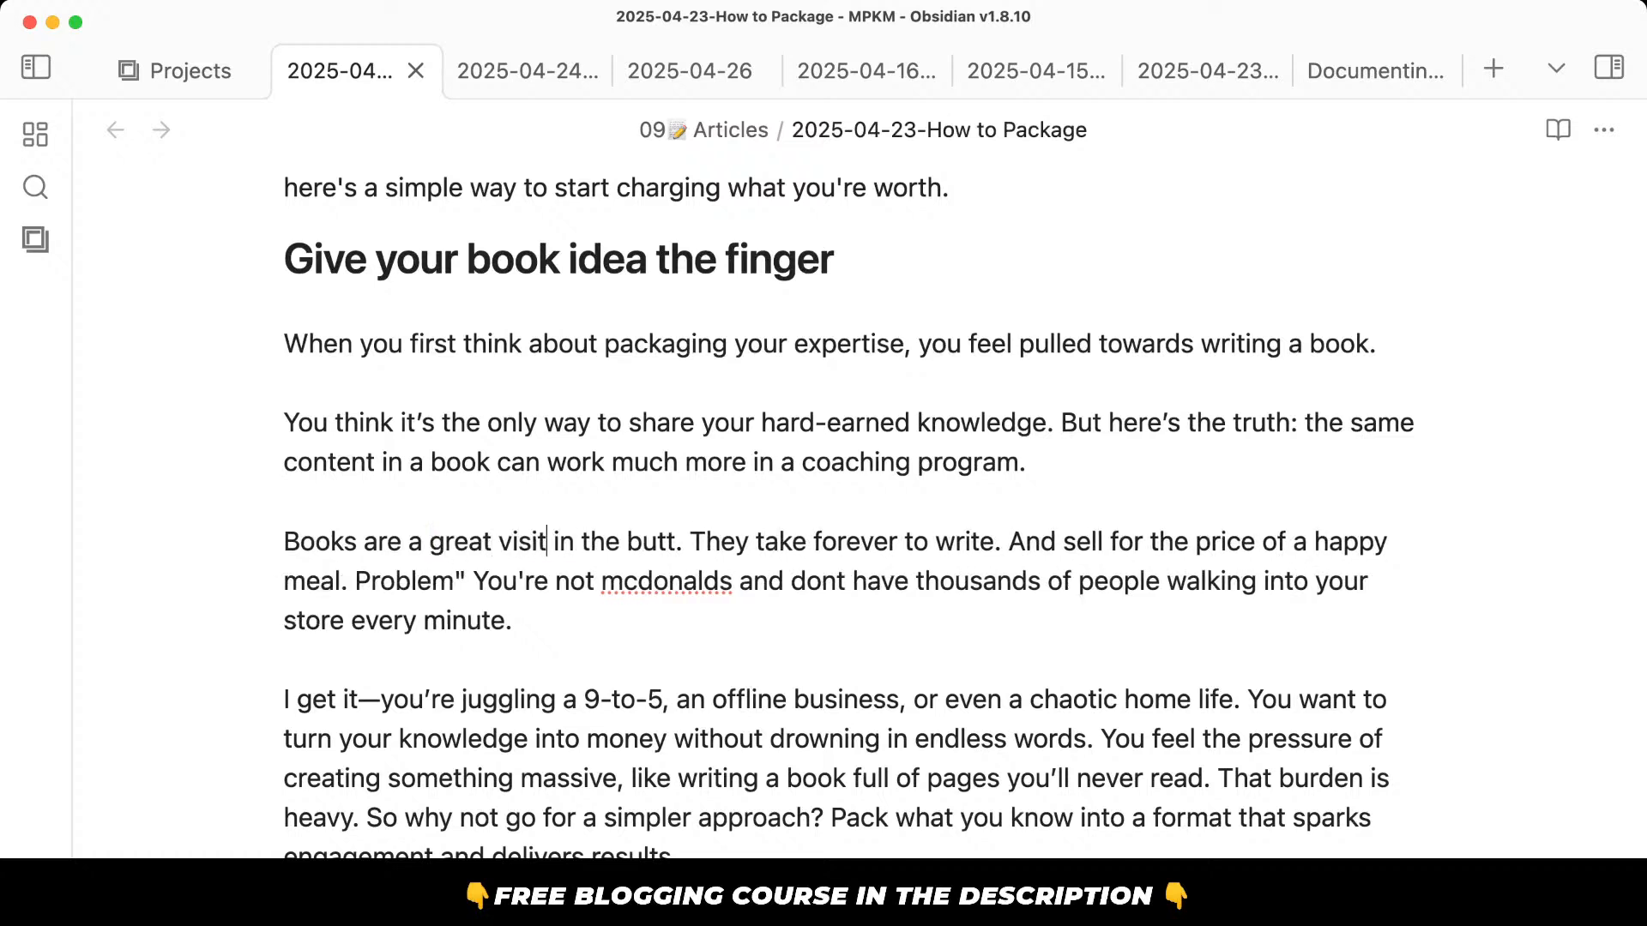
type("d. but there'")
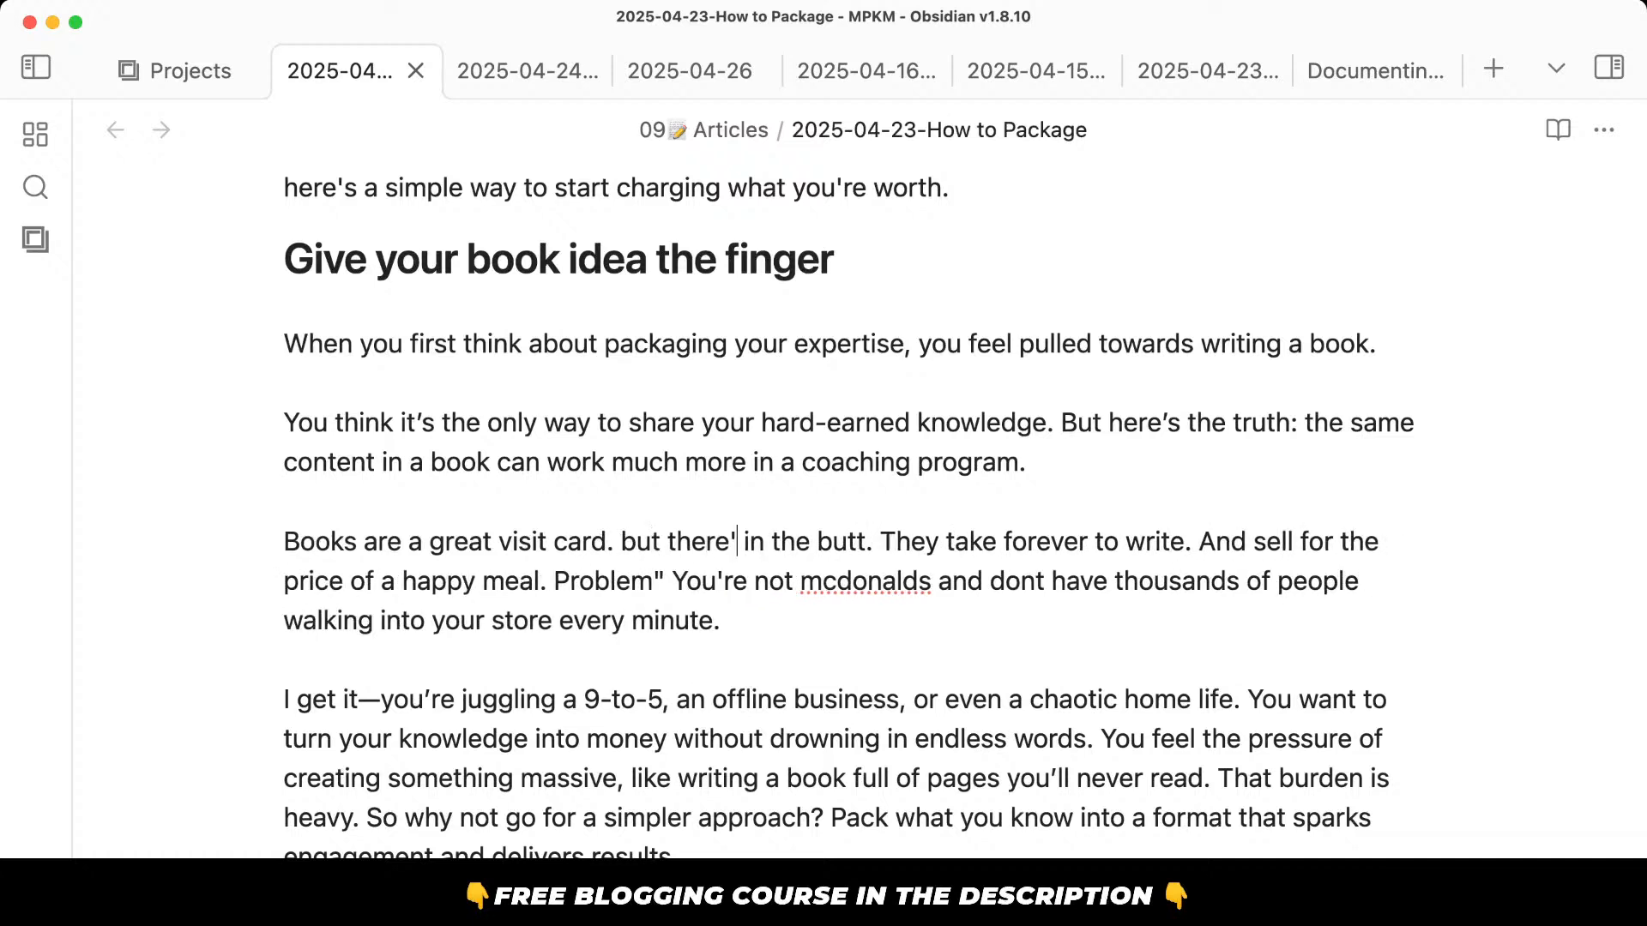
key("BackSpace")
key("BackSpace")
key("BackSpace")
key("BackSpace")
key("BackSpace")
key("BackSpace")
key("BackSpace")
key("BackSpace")
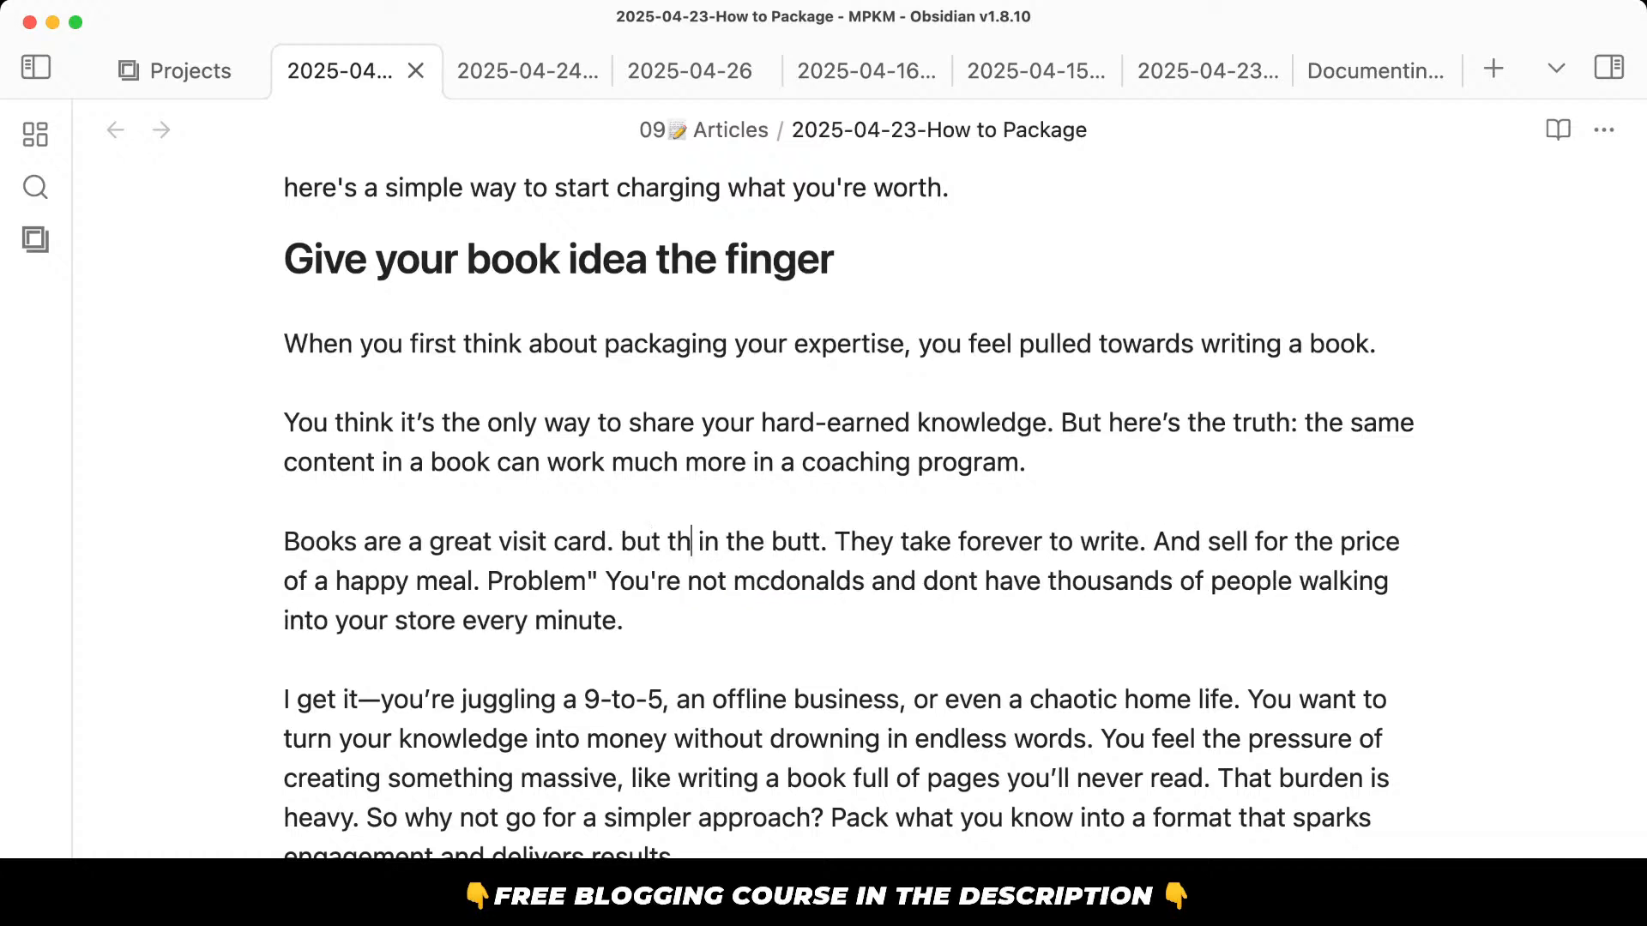
key("BackSpace")
key("BackSpace")
key("BackSpace")
type("Bu")
key("BackSpace")
key("BackSpace")
type("But ")
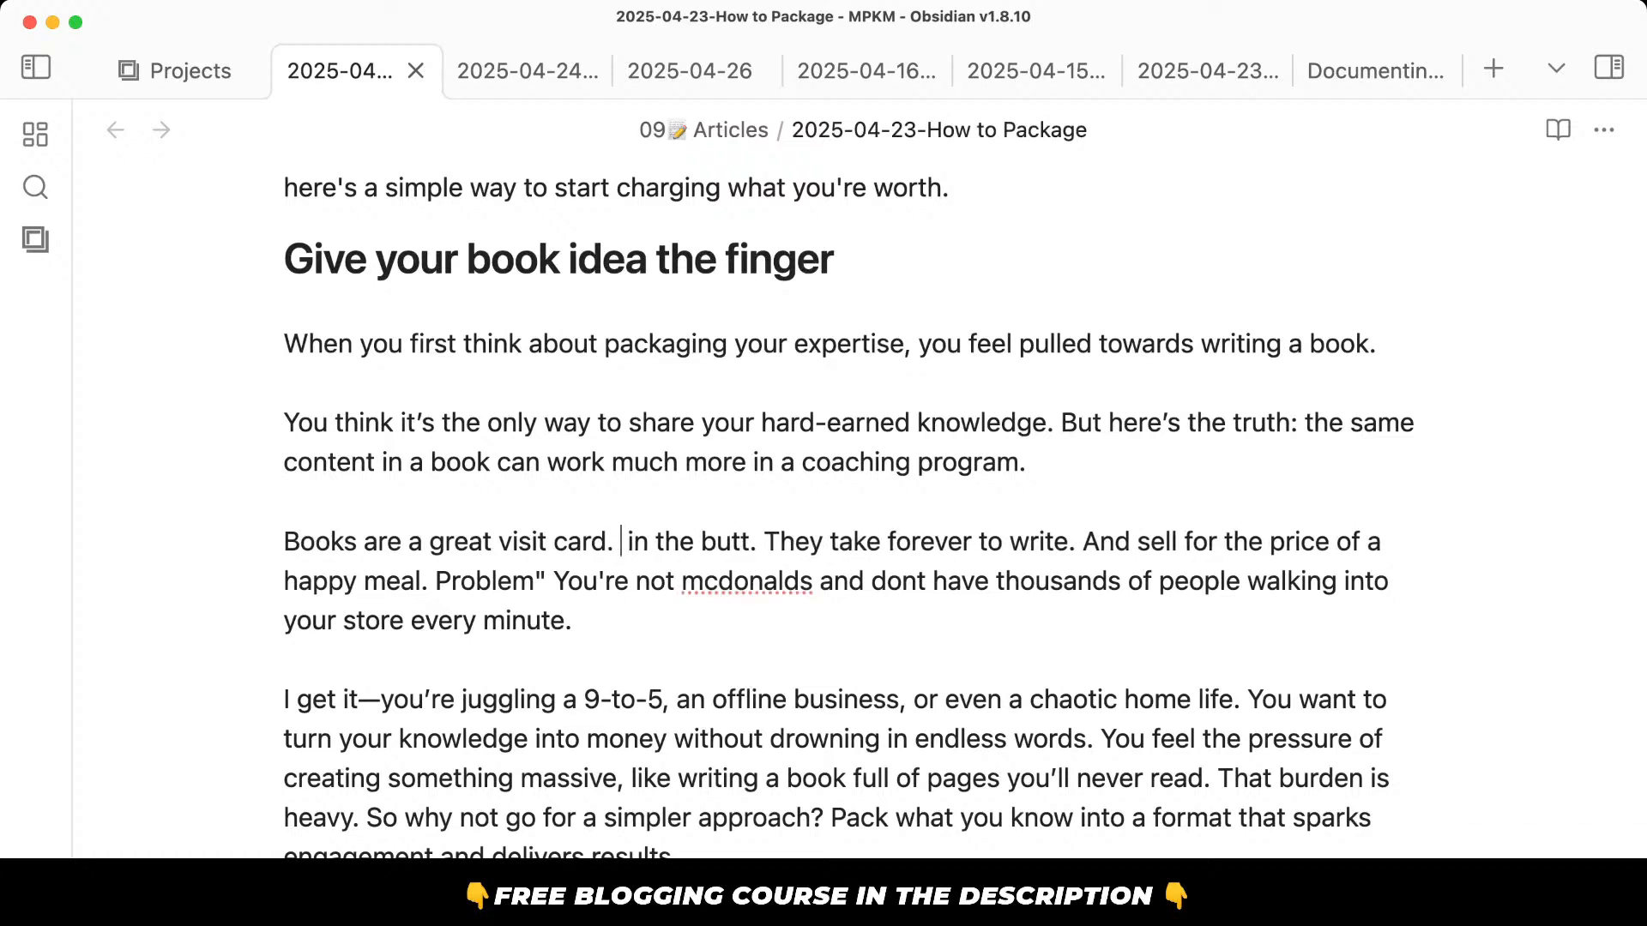
type("they're a ")
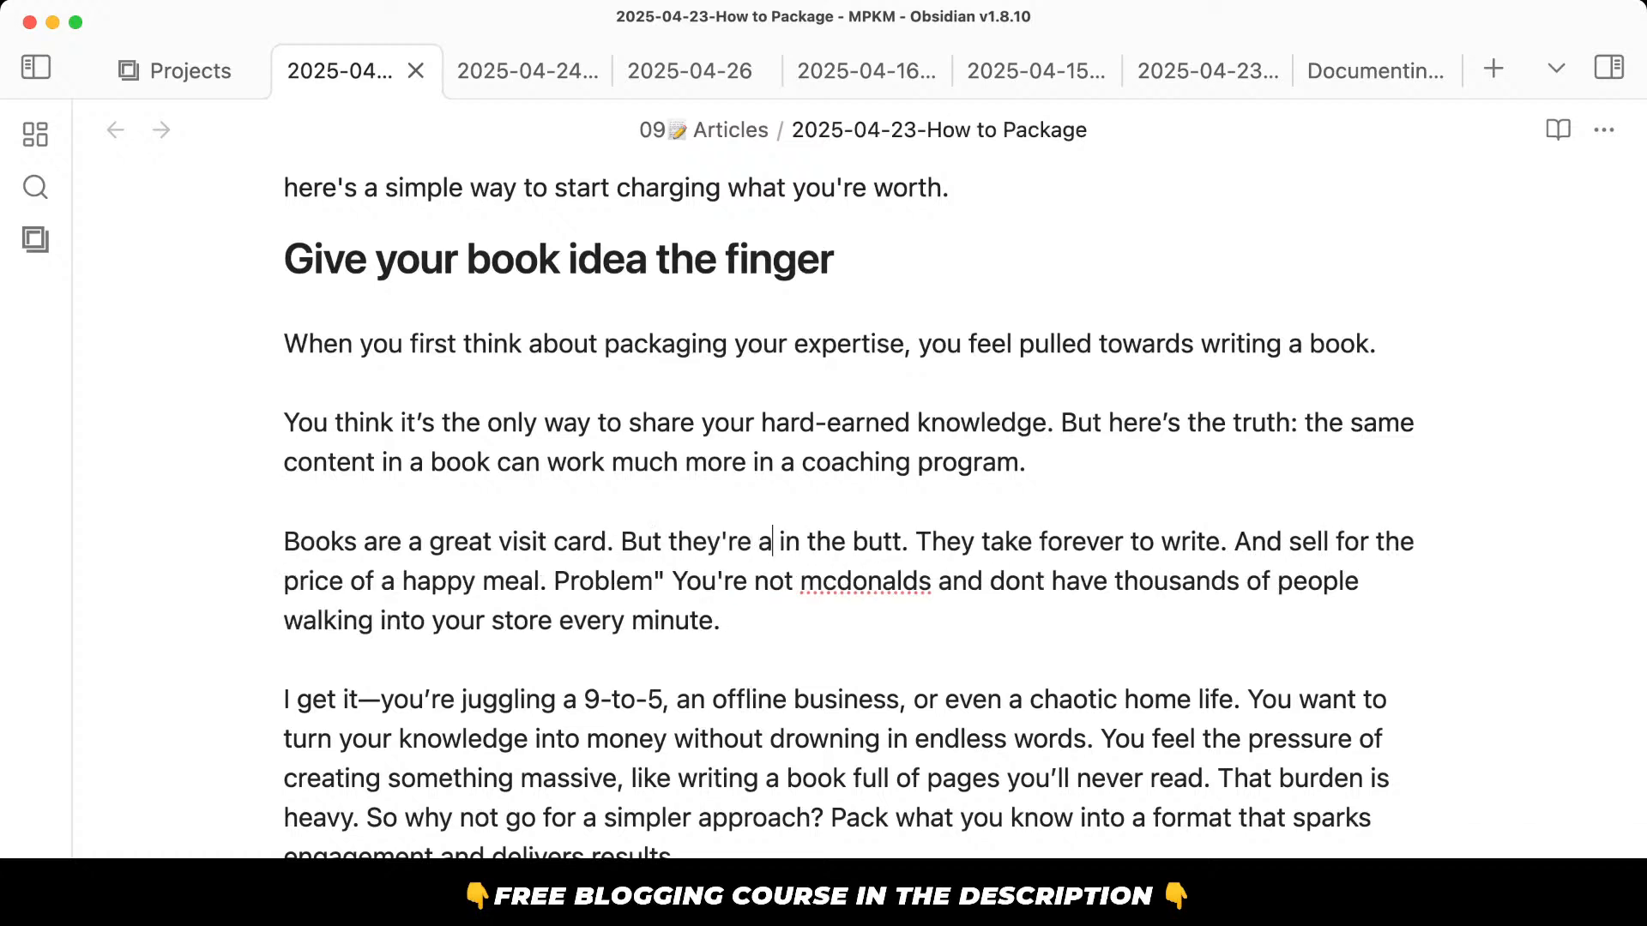
type("pain")
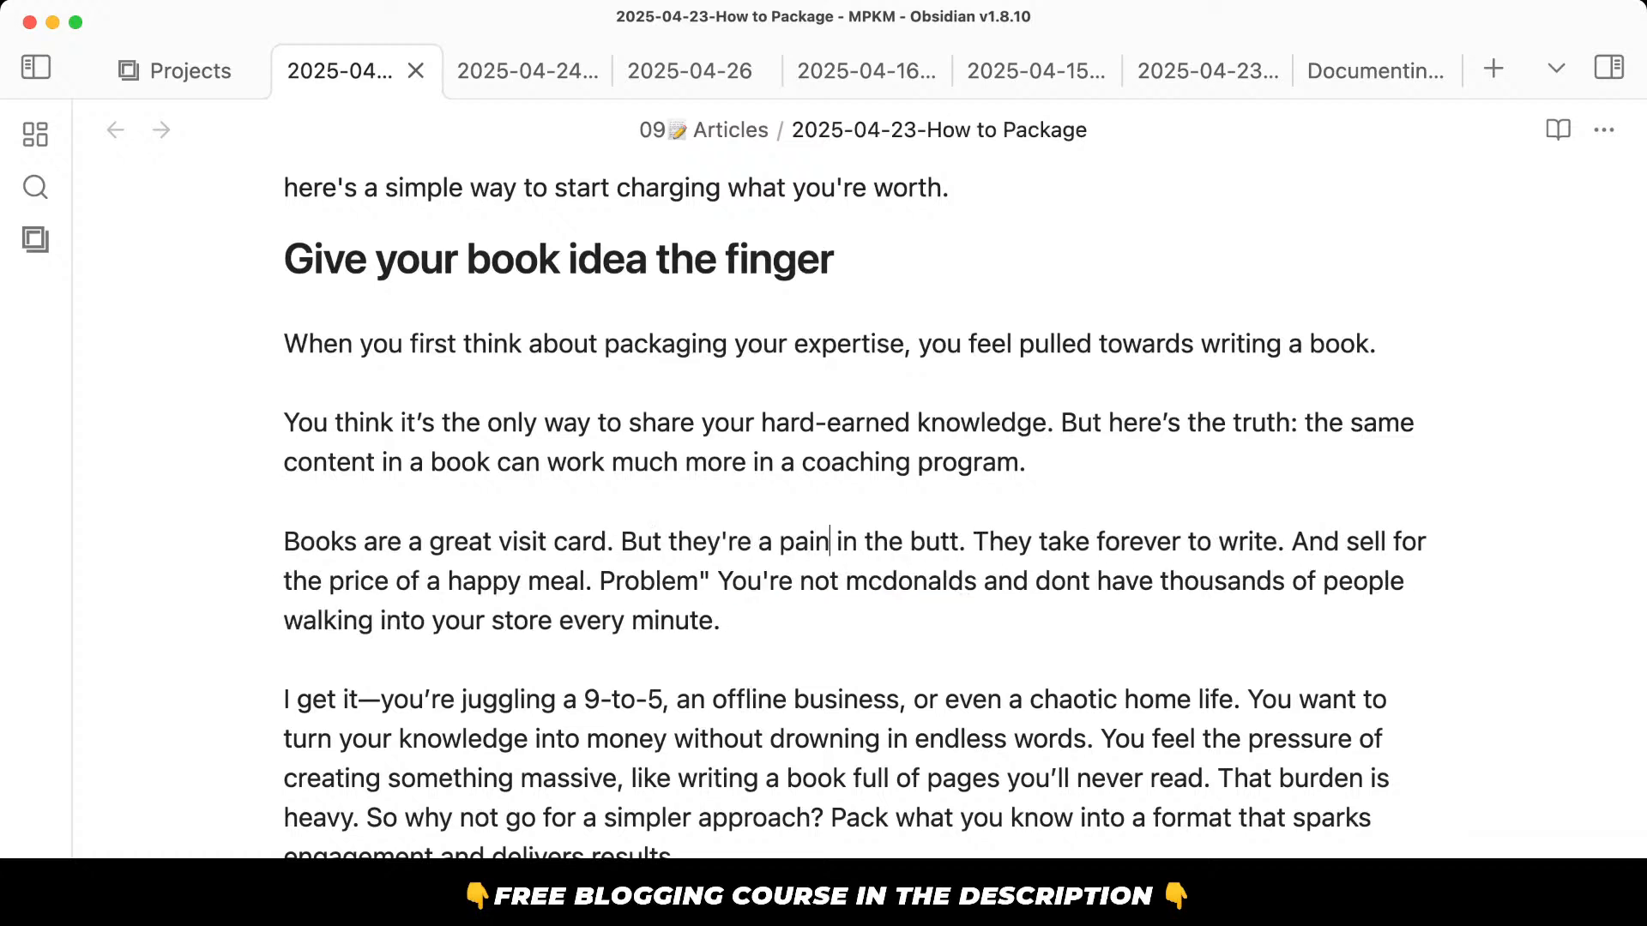
Merge the two sentences about writing and selling books so they read "They take forever to write, and sell for".
left_click(769, 584)
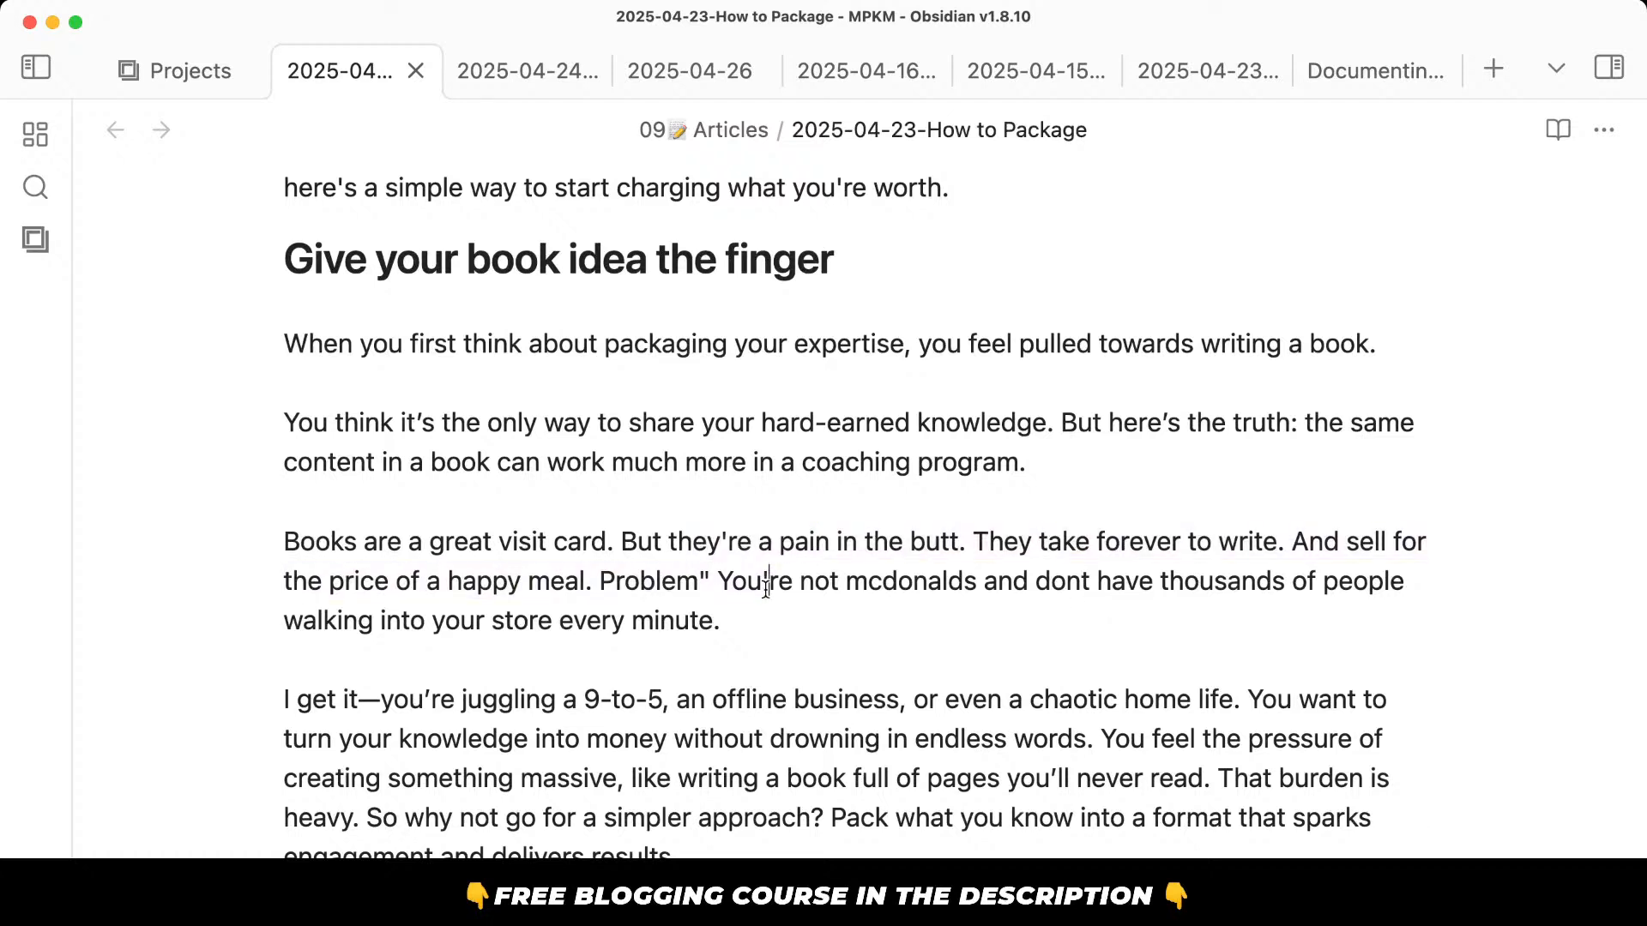
left_click(1297, 550)
key("BackSpace")
key("BackSpace")
type(",")
key("BackSpace")
type("a")
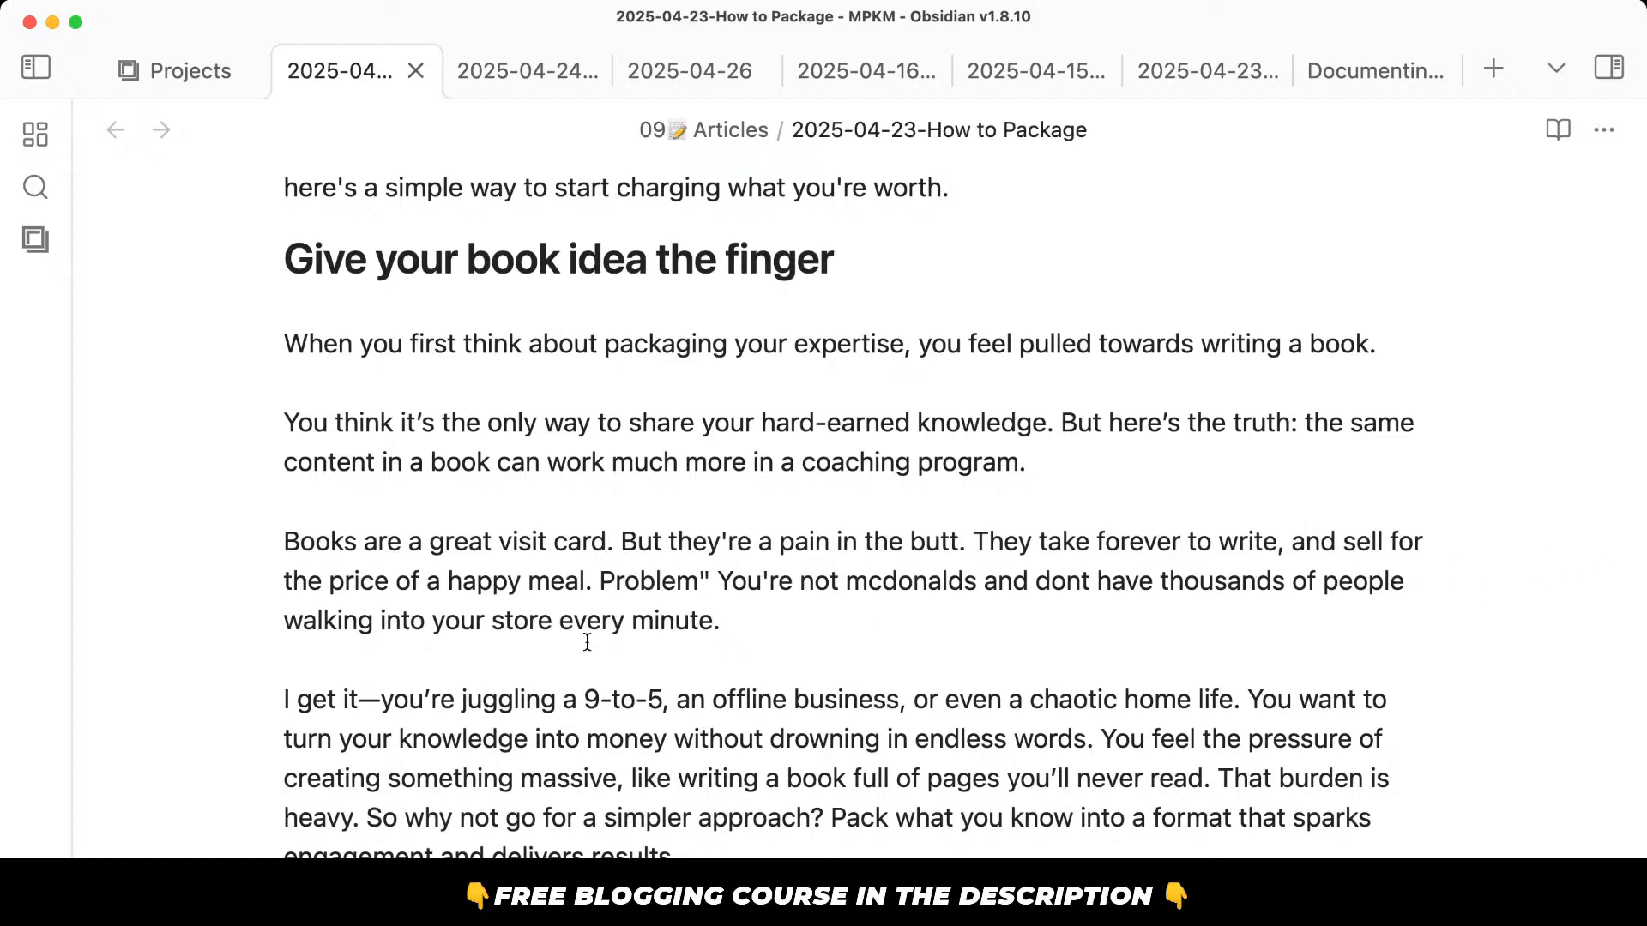
Change the quotation mark after "Problem" to a colon and move the text from "Problem:" onward into its own paragraph.
left_click(721, 583)
key("BackSpace")
key("BackSpace")
type(":")
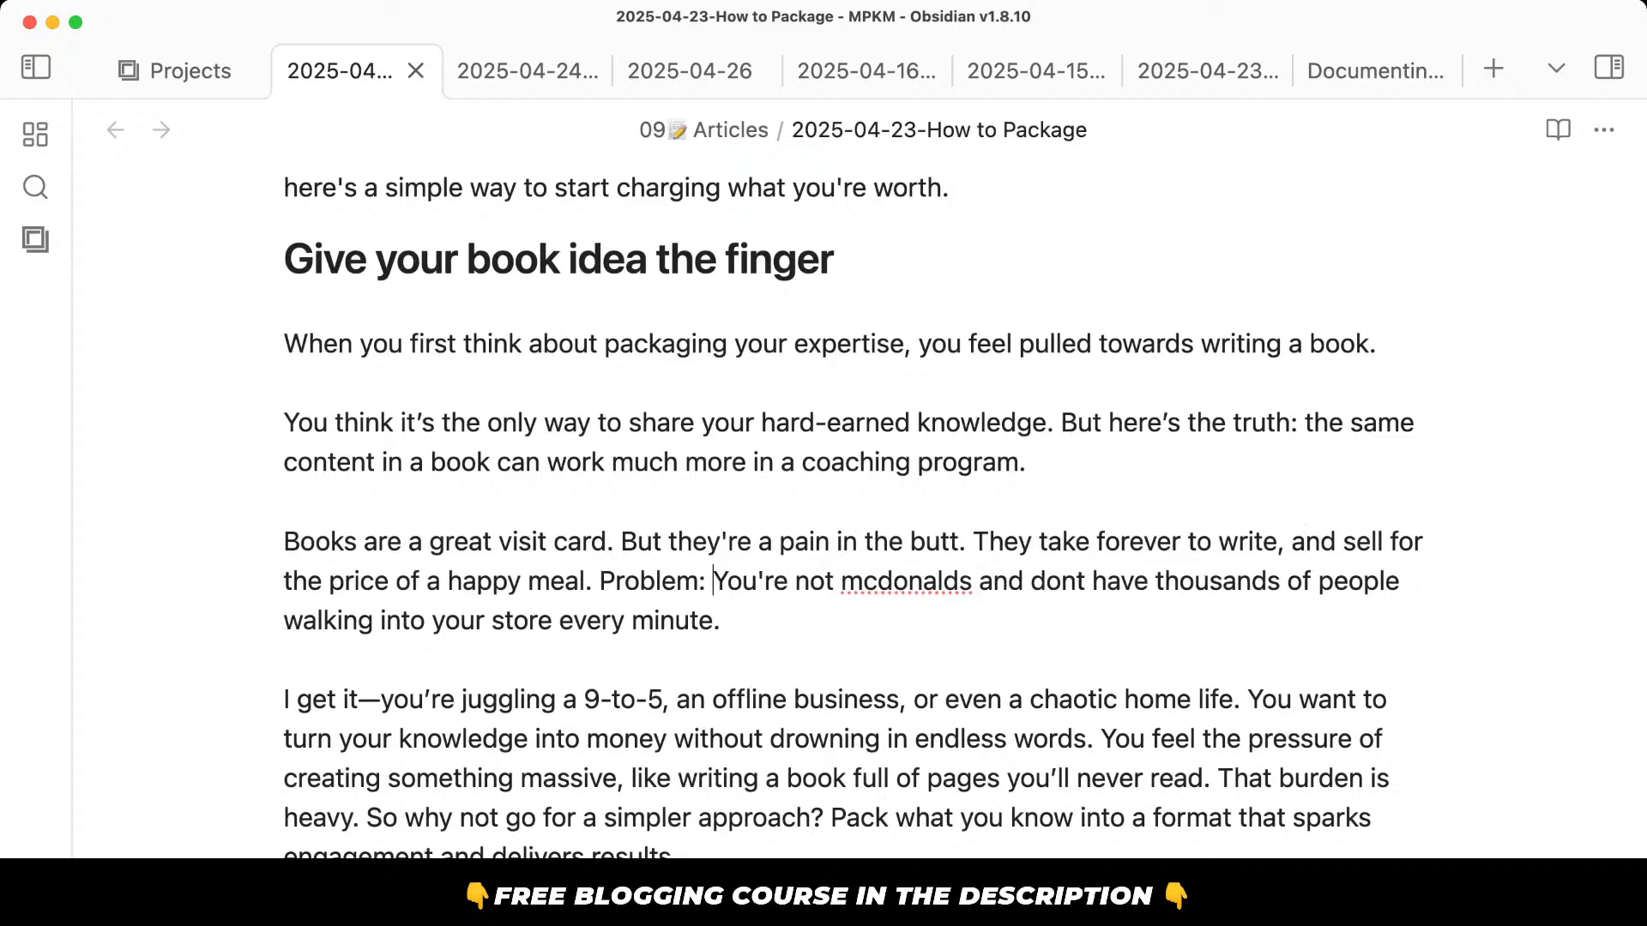
left_click(603, 583)
key("Return")
key("Return")
left_click(593, 660)
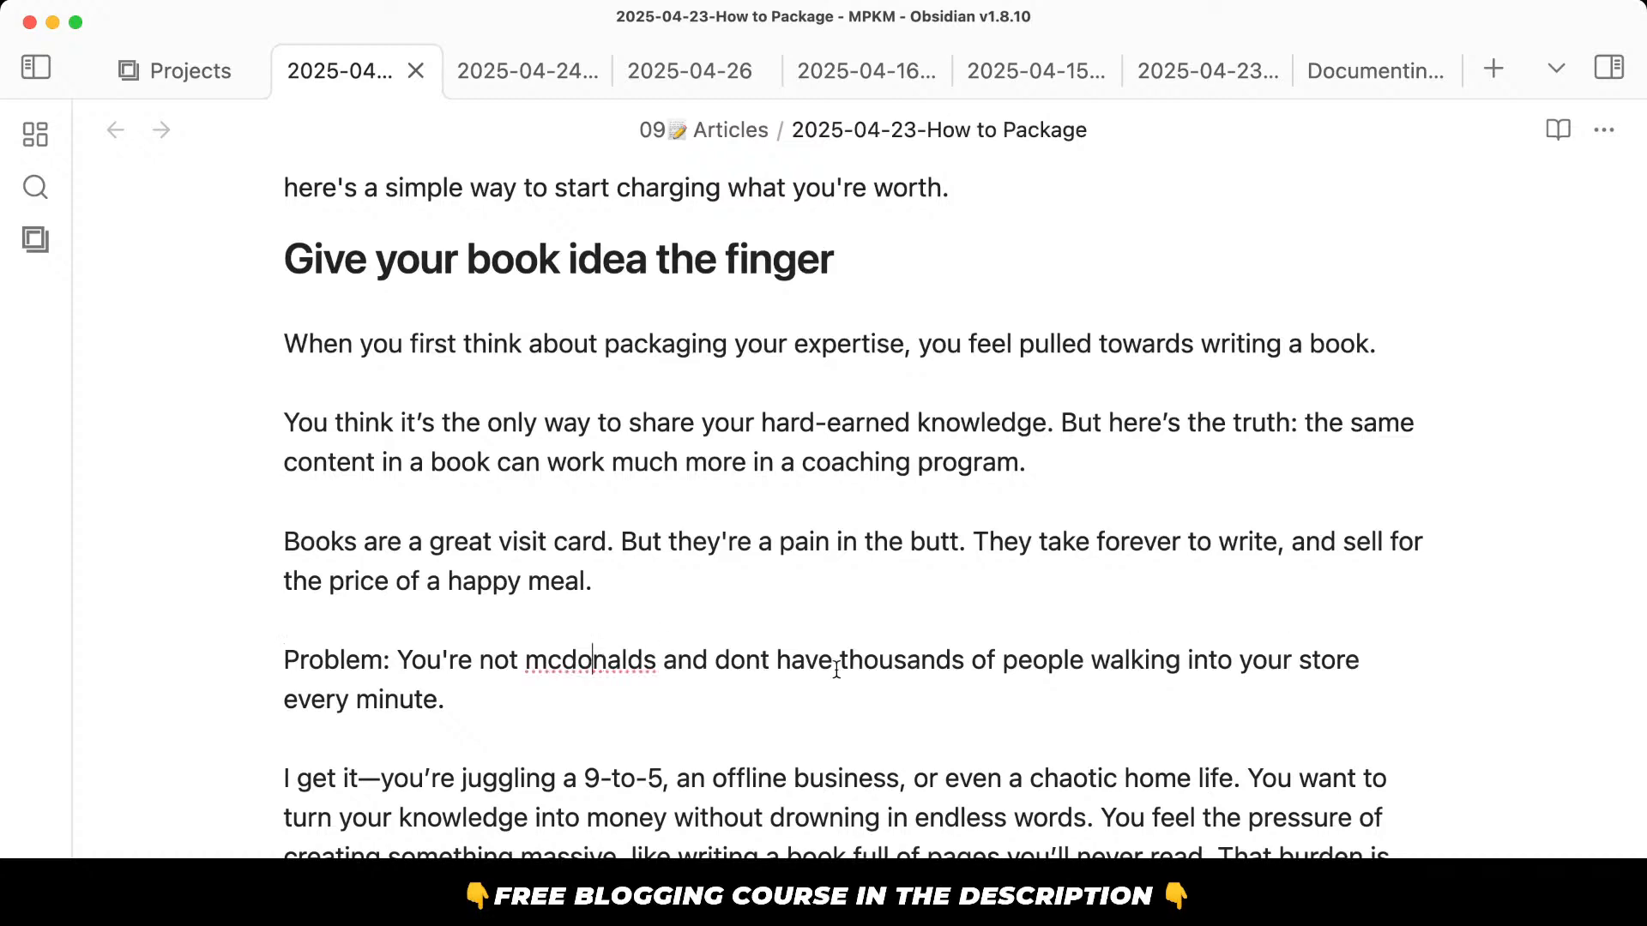
Extend the end of the "Problem:" paragraph with "to make the numbers work." after "every minute".
scroll(838, 666, "down", 3)
left_click(750, 575)
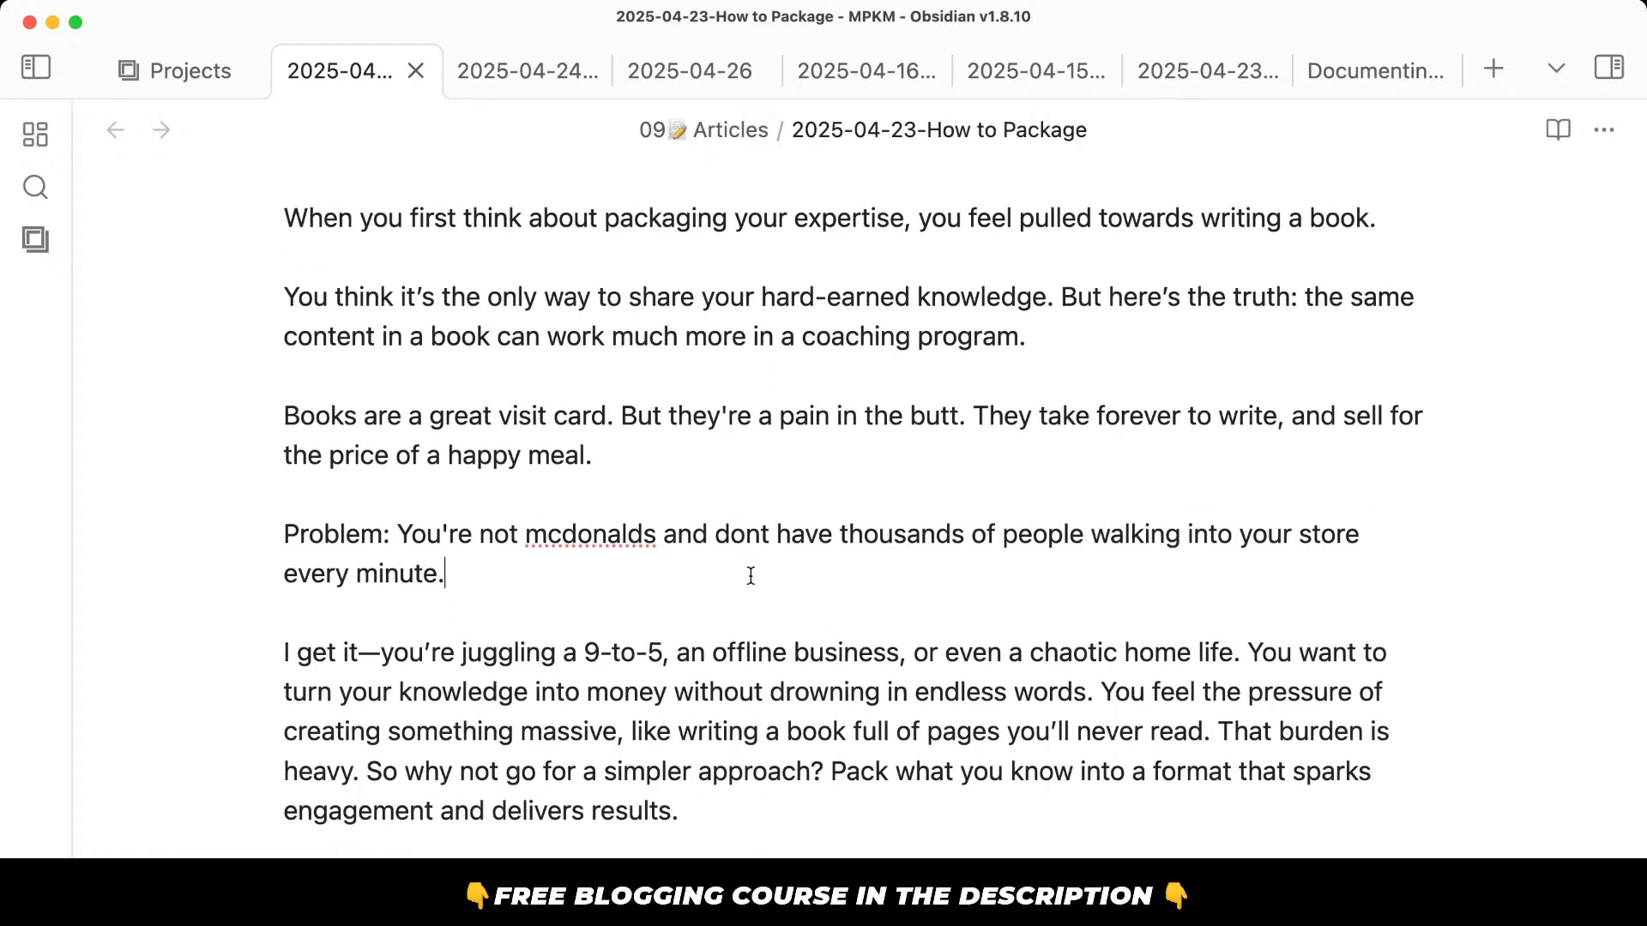
key("BackSpace")
type("to mak")
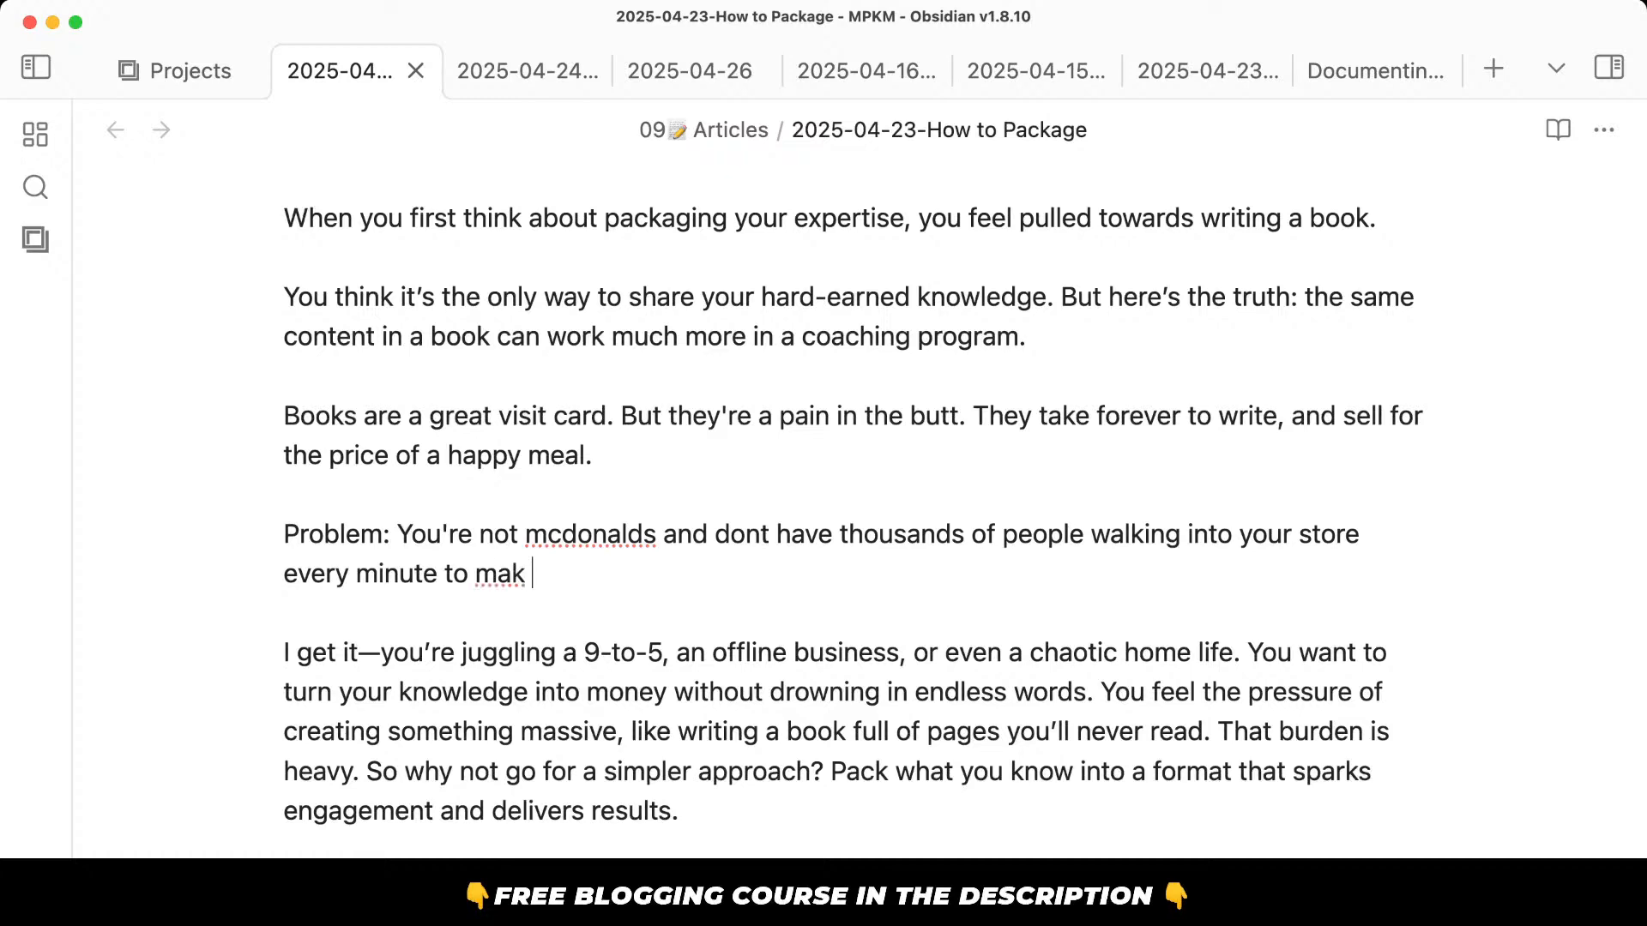
type("e the numbers ")
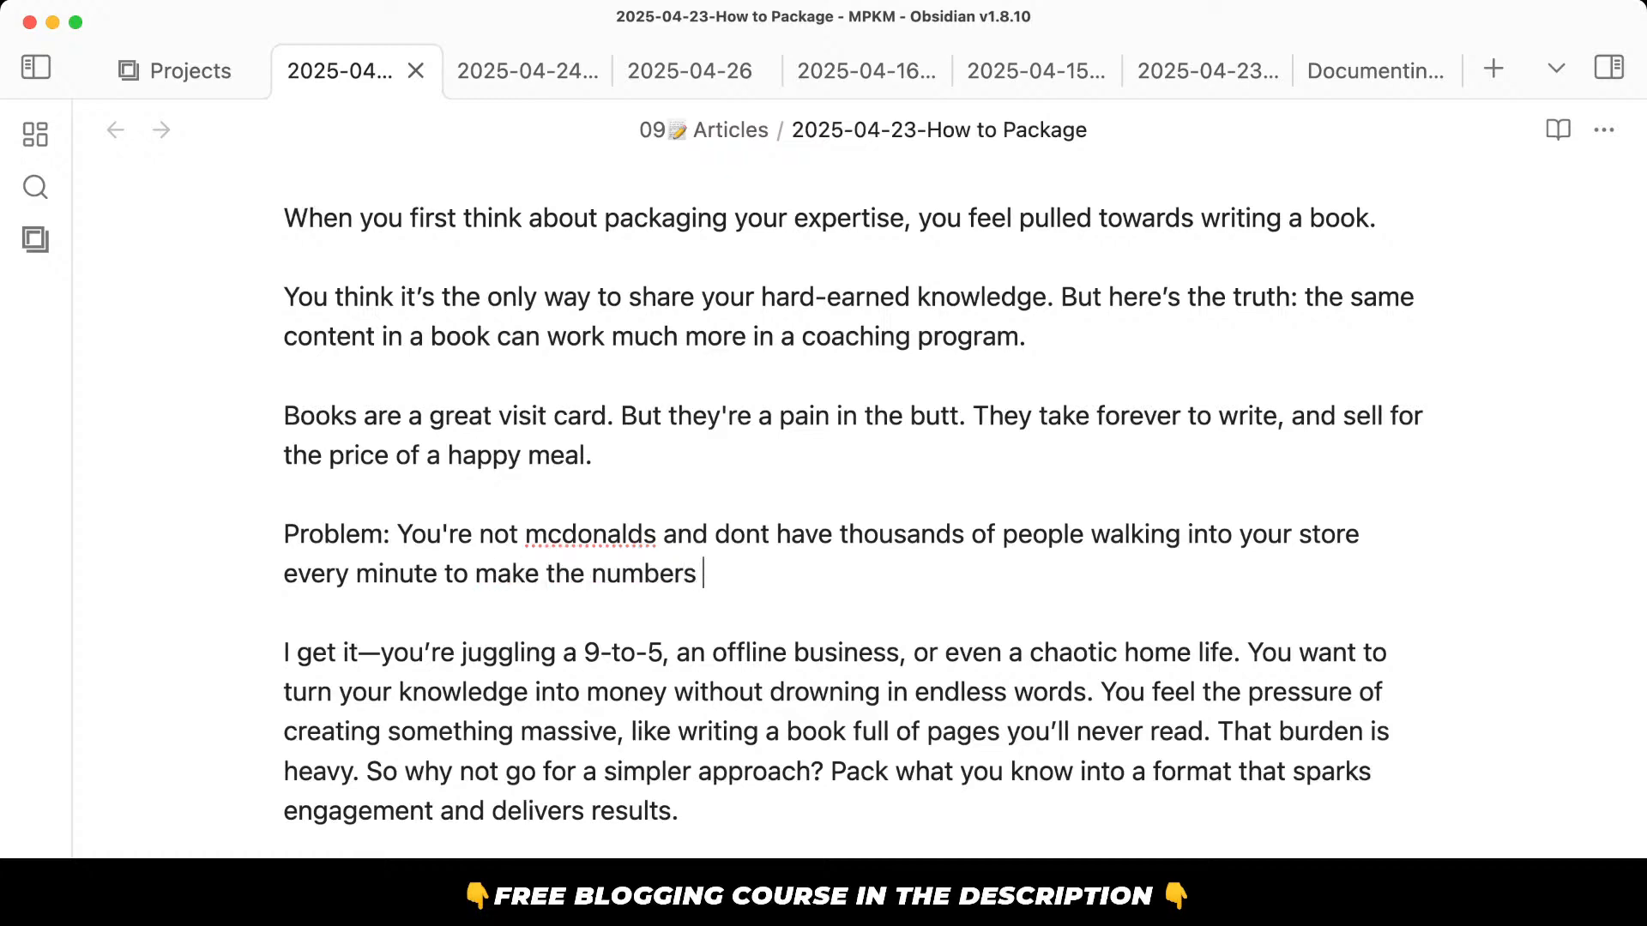
type("work.")
Delete the text from "I get it—you're juggling" through "powerful engine. But" and start the remaining paragraph with a capitalized "Instead".
scroll(387, 481, "down", 4)
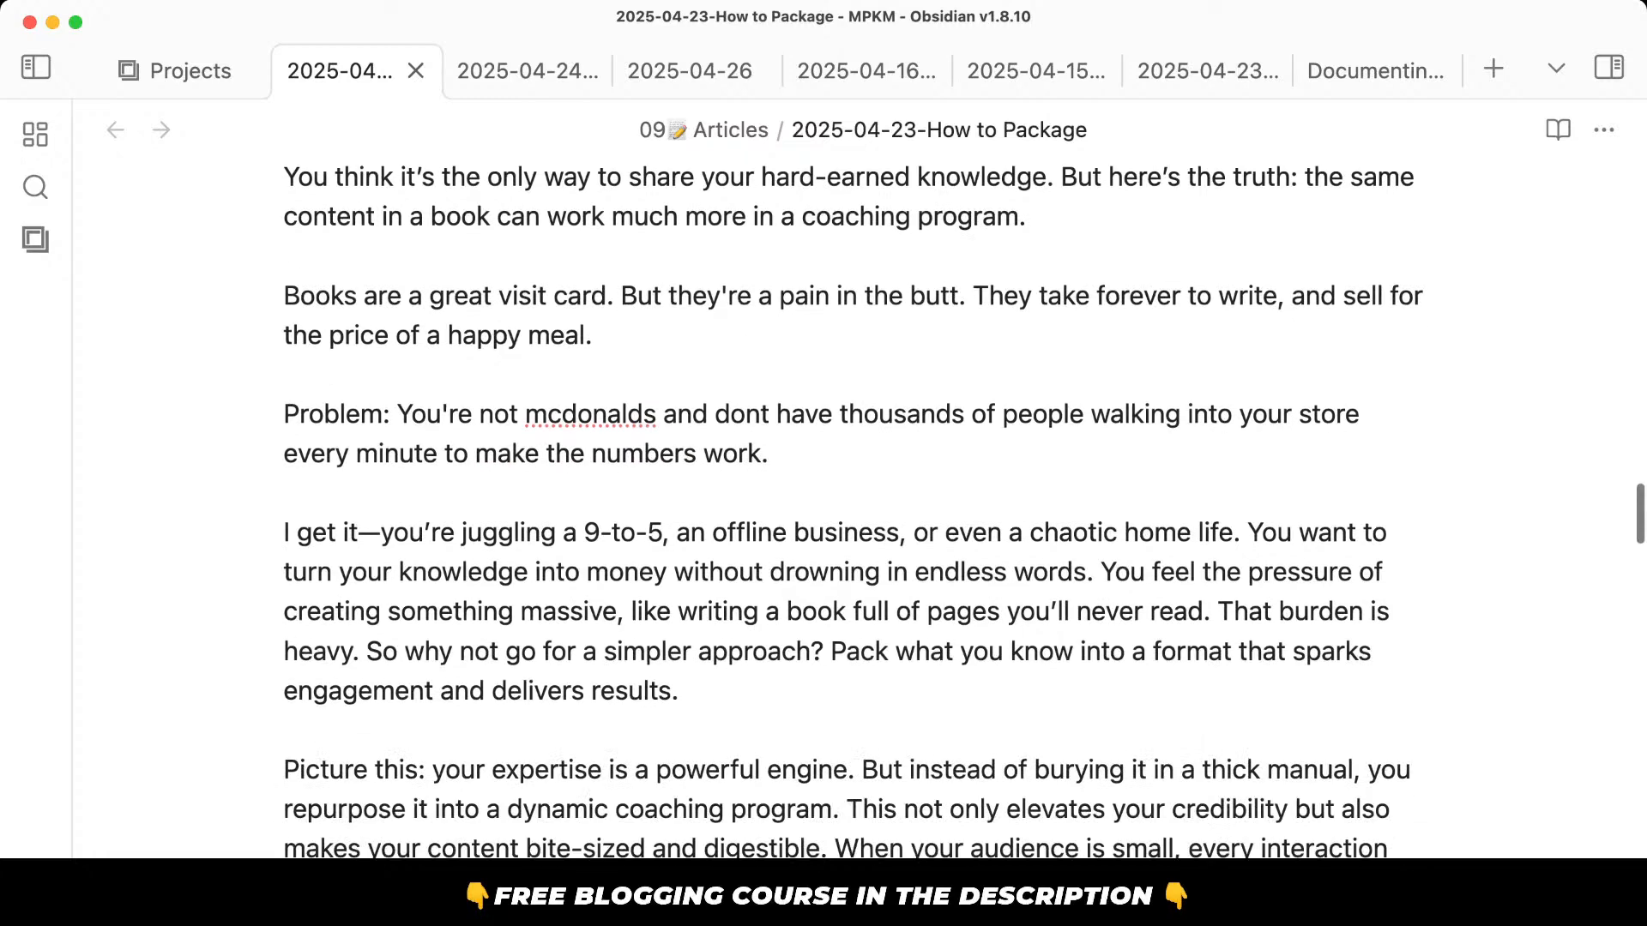
left_click_drag(284, 480, 706, 654)
left_click(604, 566)
left_click(706, 654)
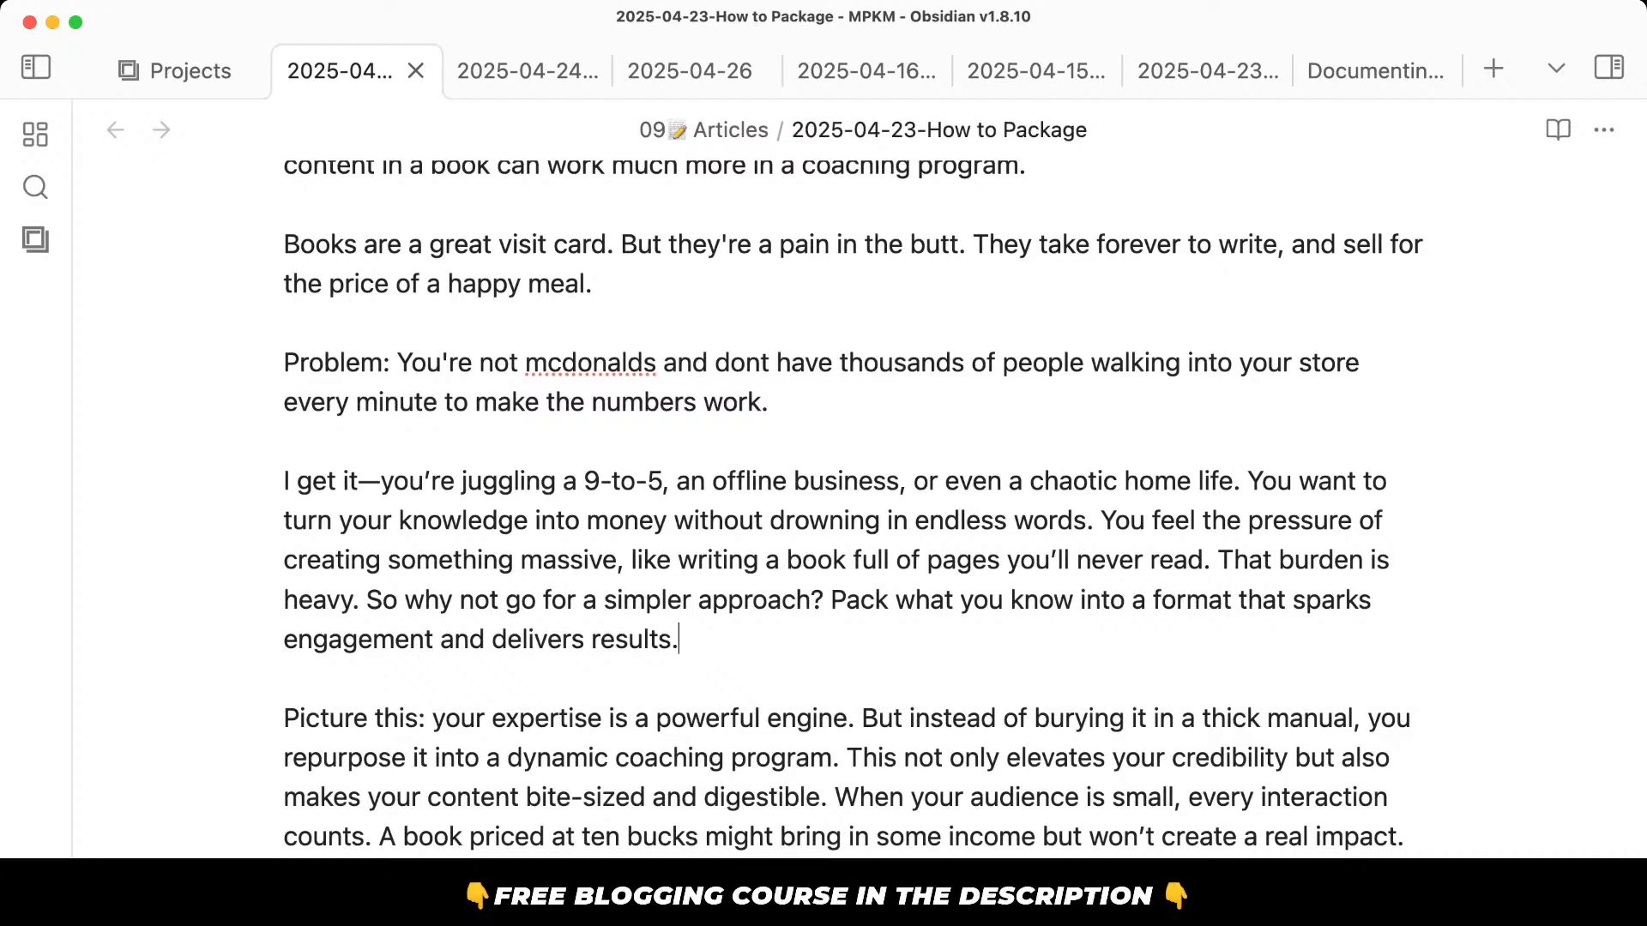
left_click_drag(772, 875, 280, 492)
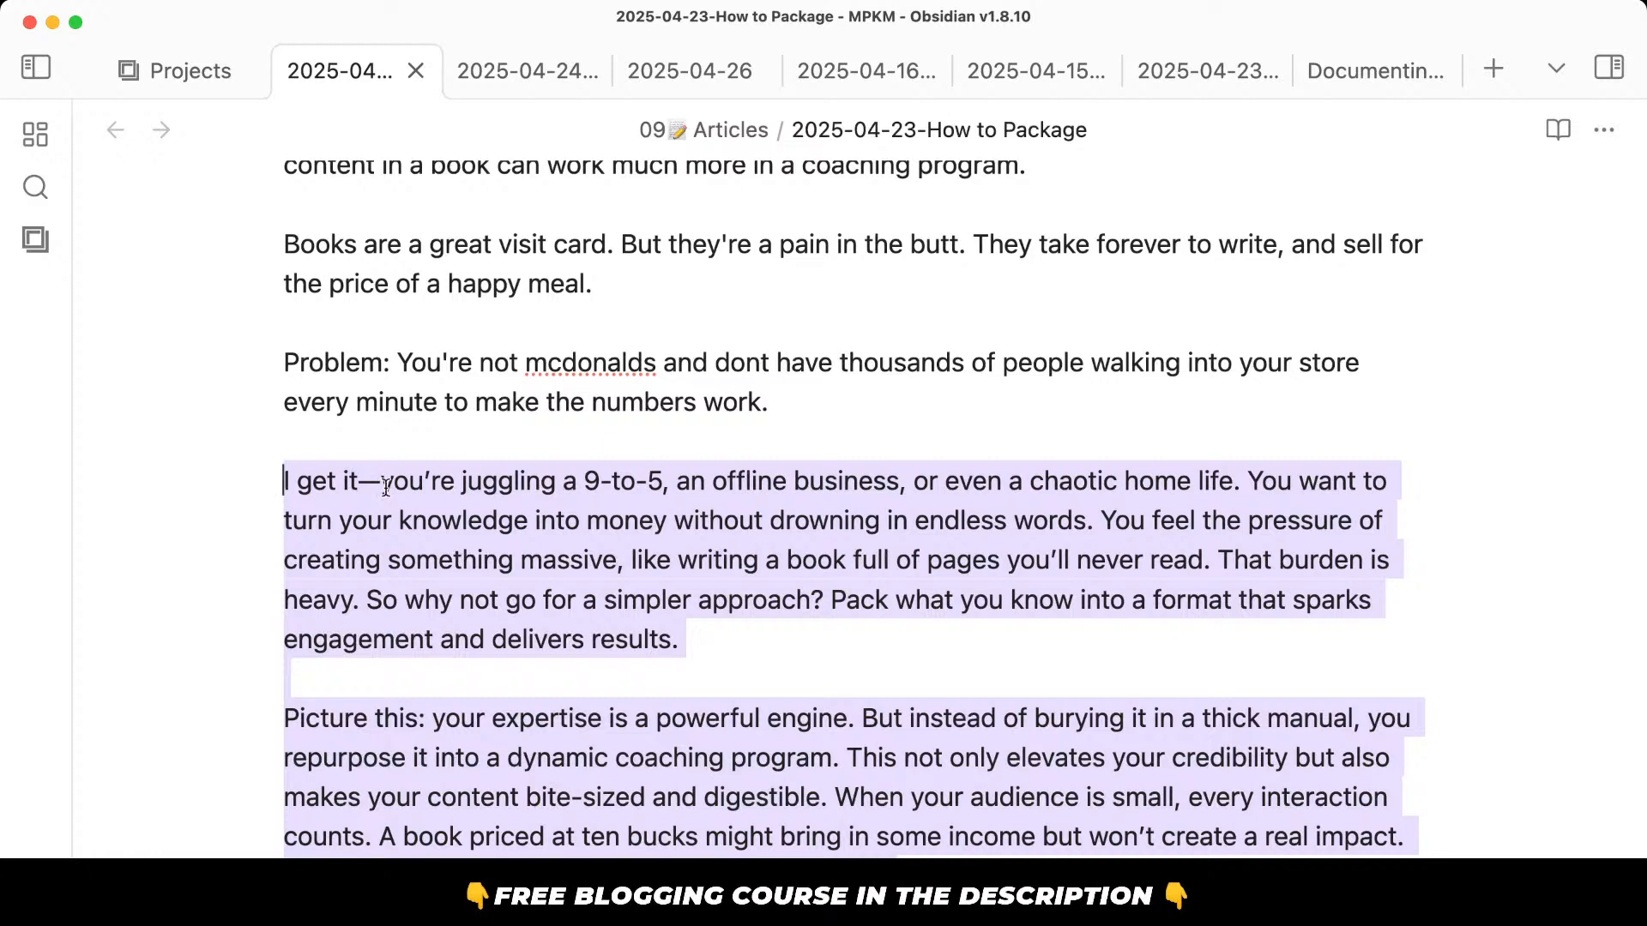
left_click(541, 520)
left_click_drag(916, 727, 761, 695)
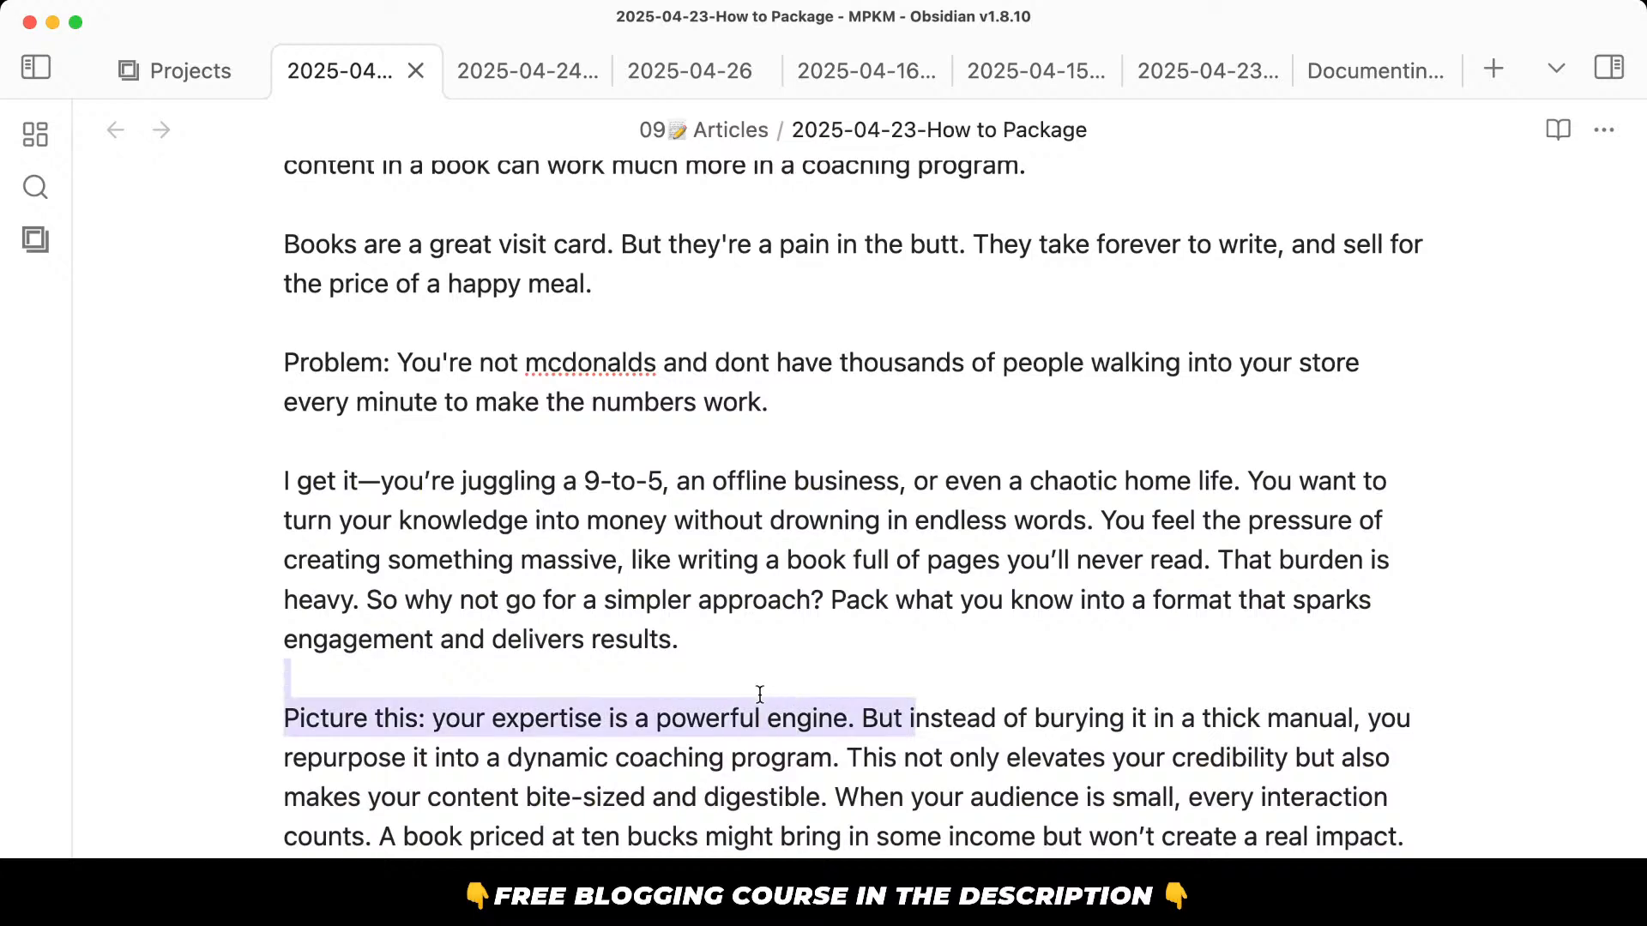
left_click(761, 695)
left_click_drag(918, 723, 214, 468)
key("BackSpace")
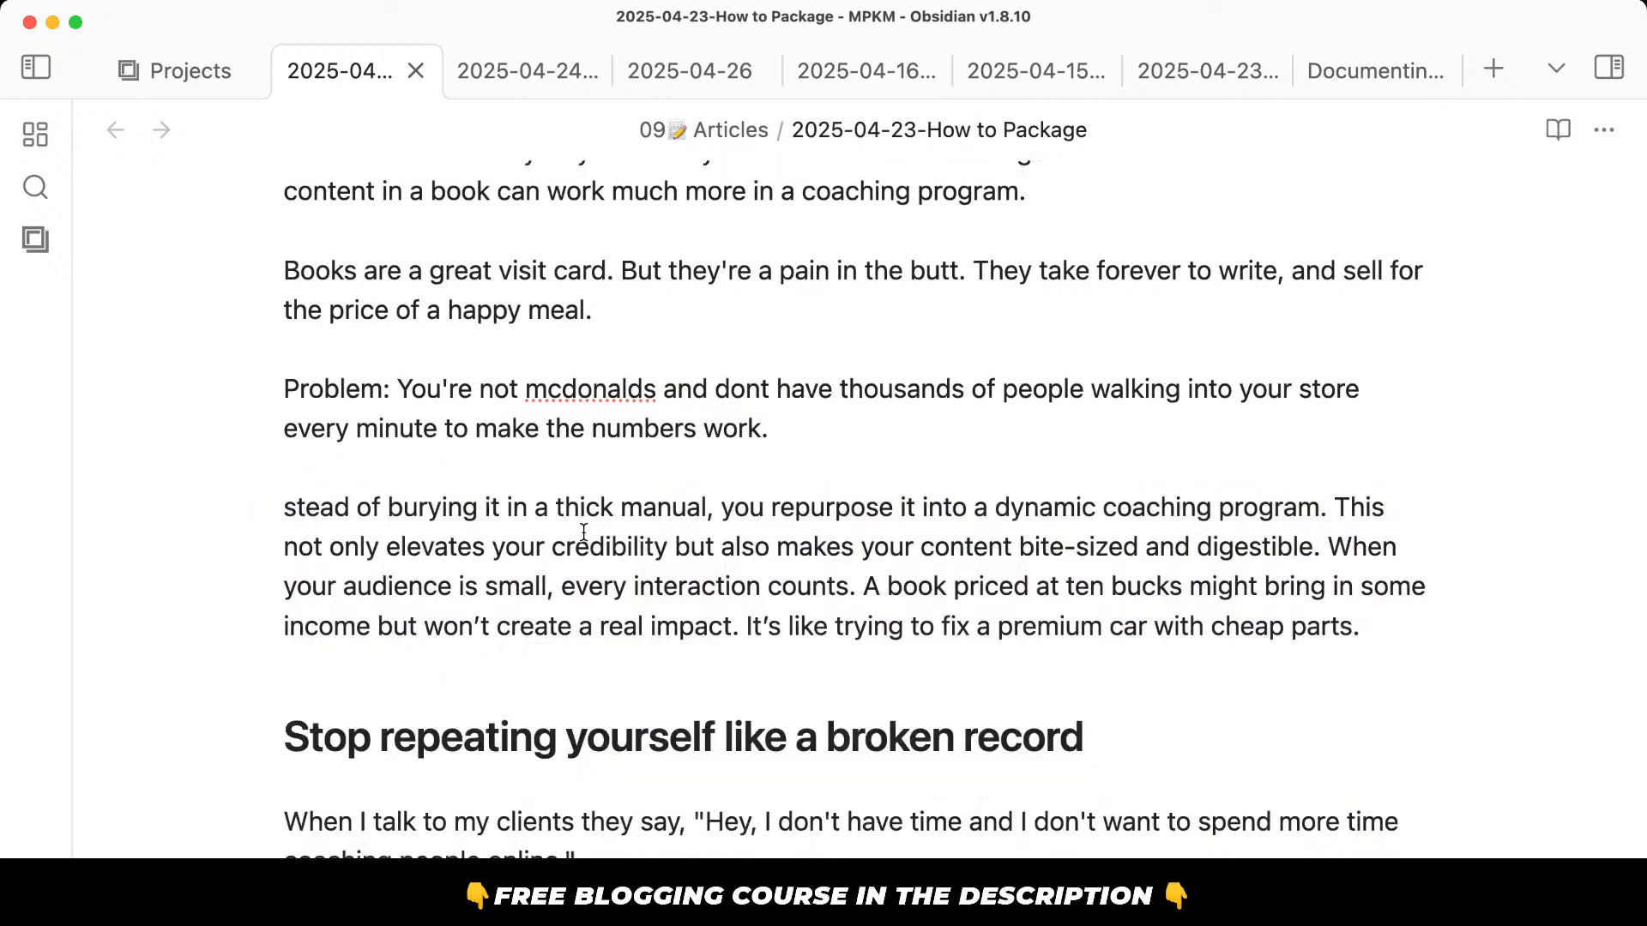
type("In")
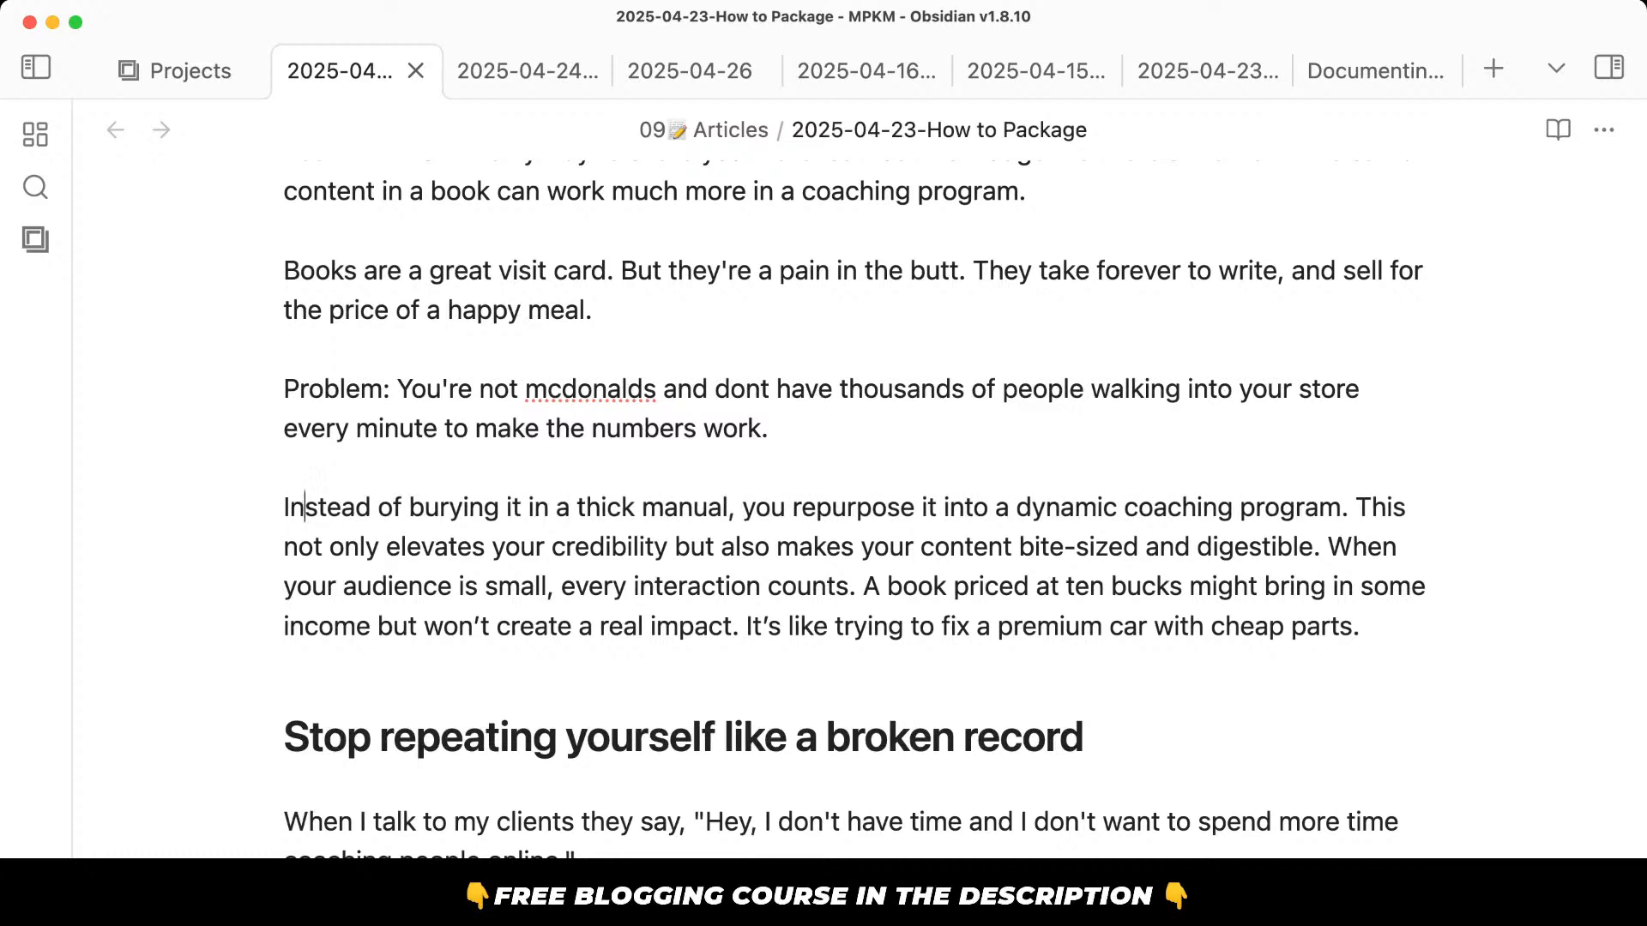
Reword the sentence to "Instead of burying your insights in a thick manual use it to create a hybrid coaching program.".
double_click(520, 511)
type("your insights")
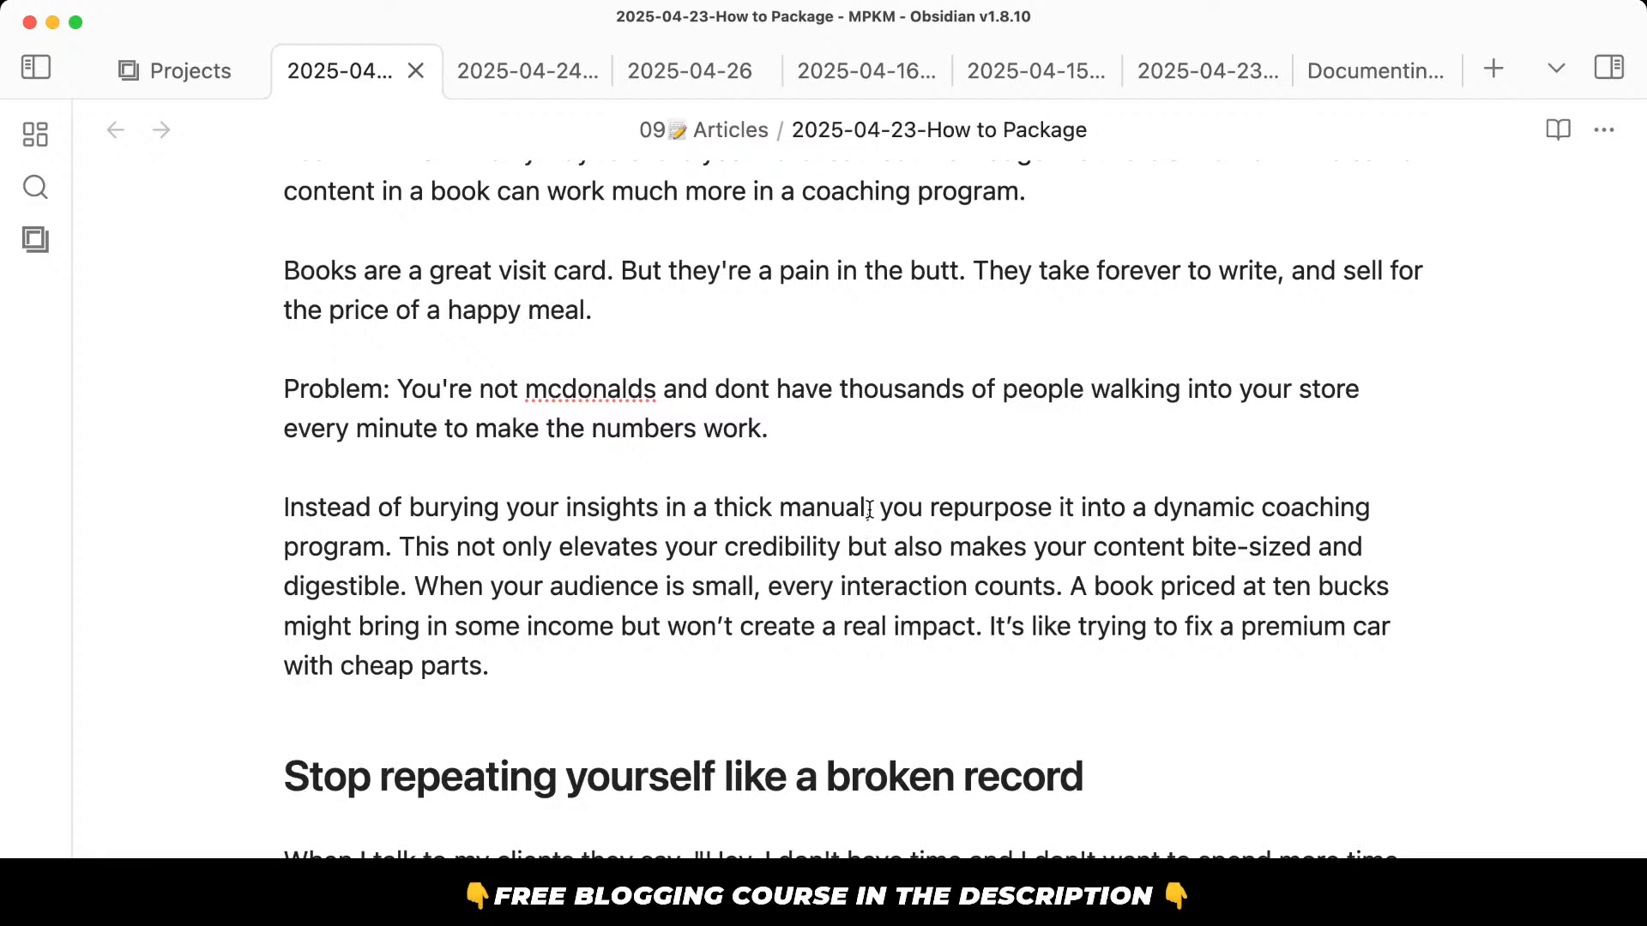
left_click_drag(871, 510, 931, 506)
key("BackSpace")
key("BackSpace")
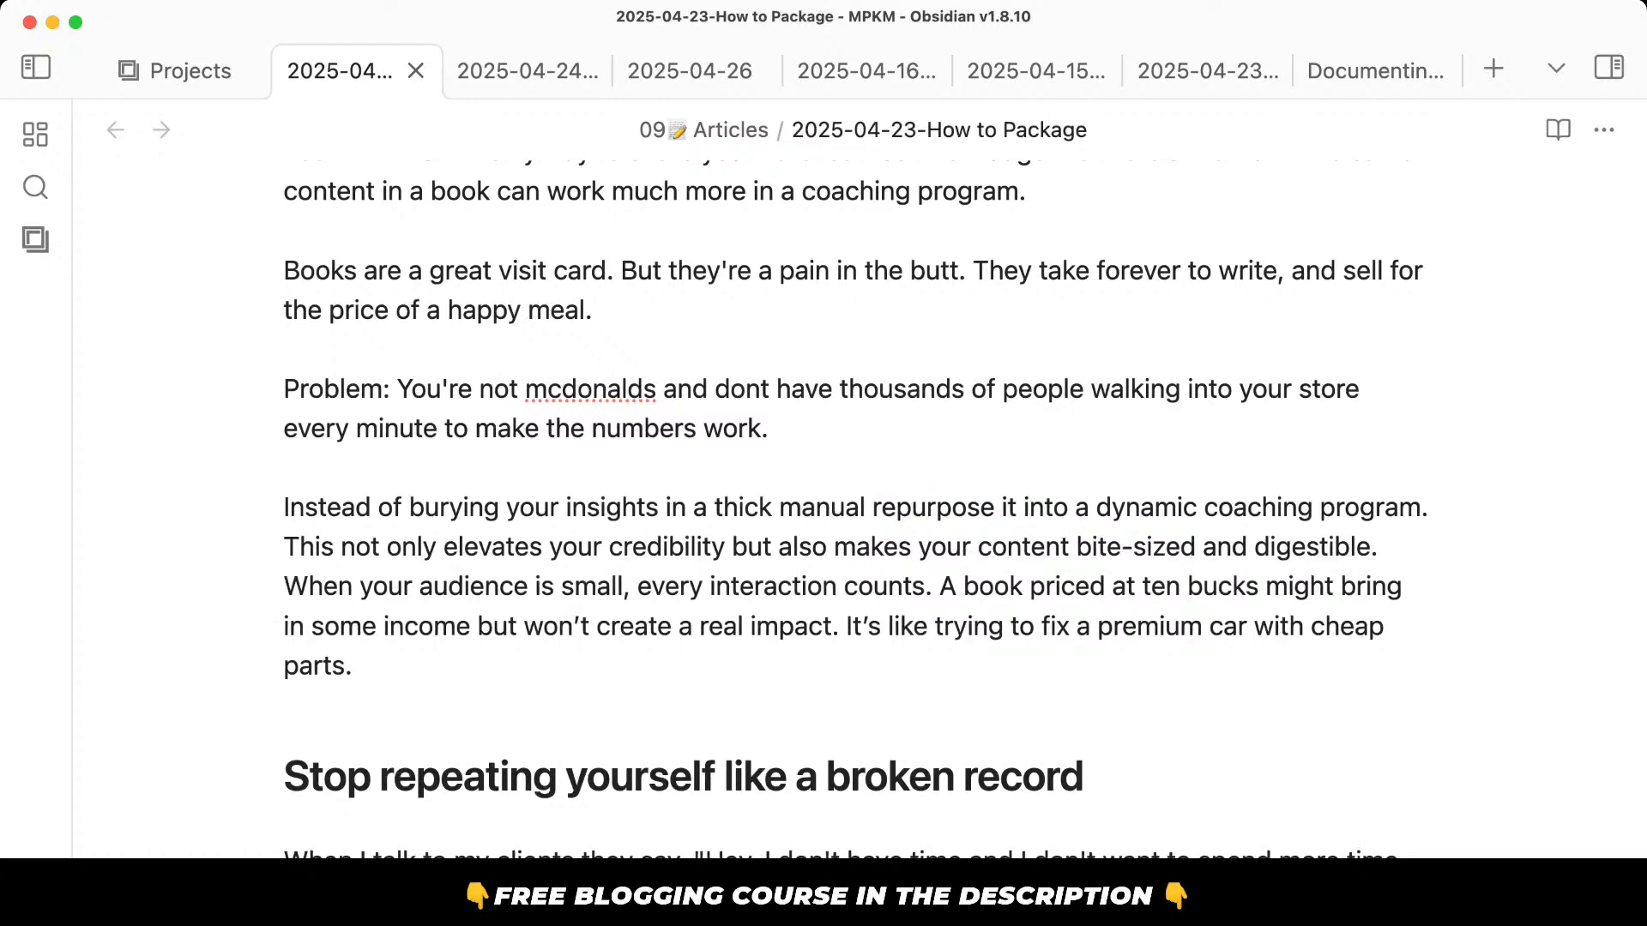
type("use it to rce")
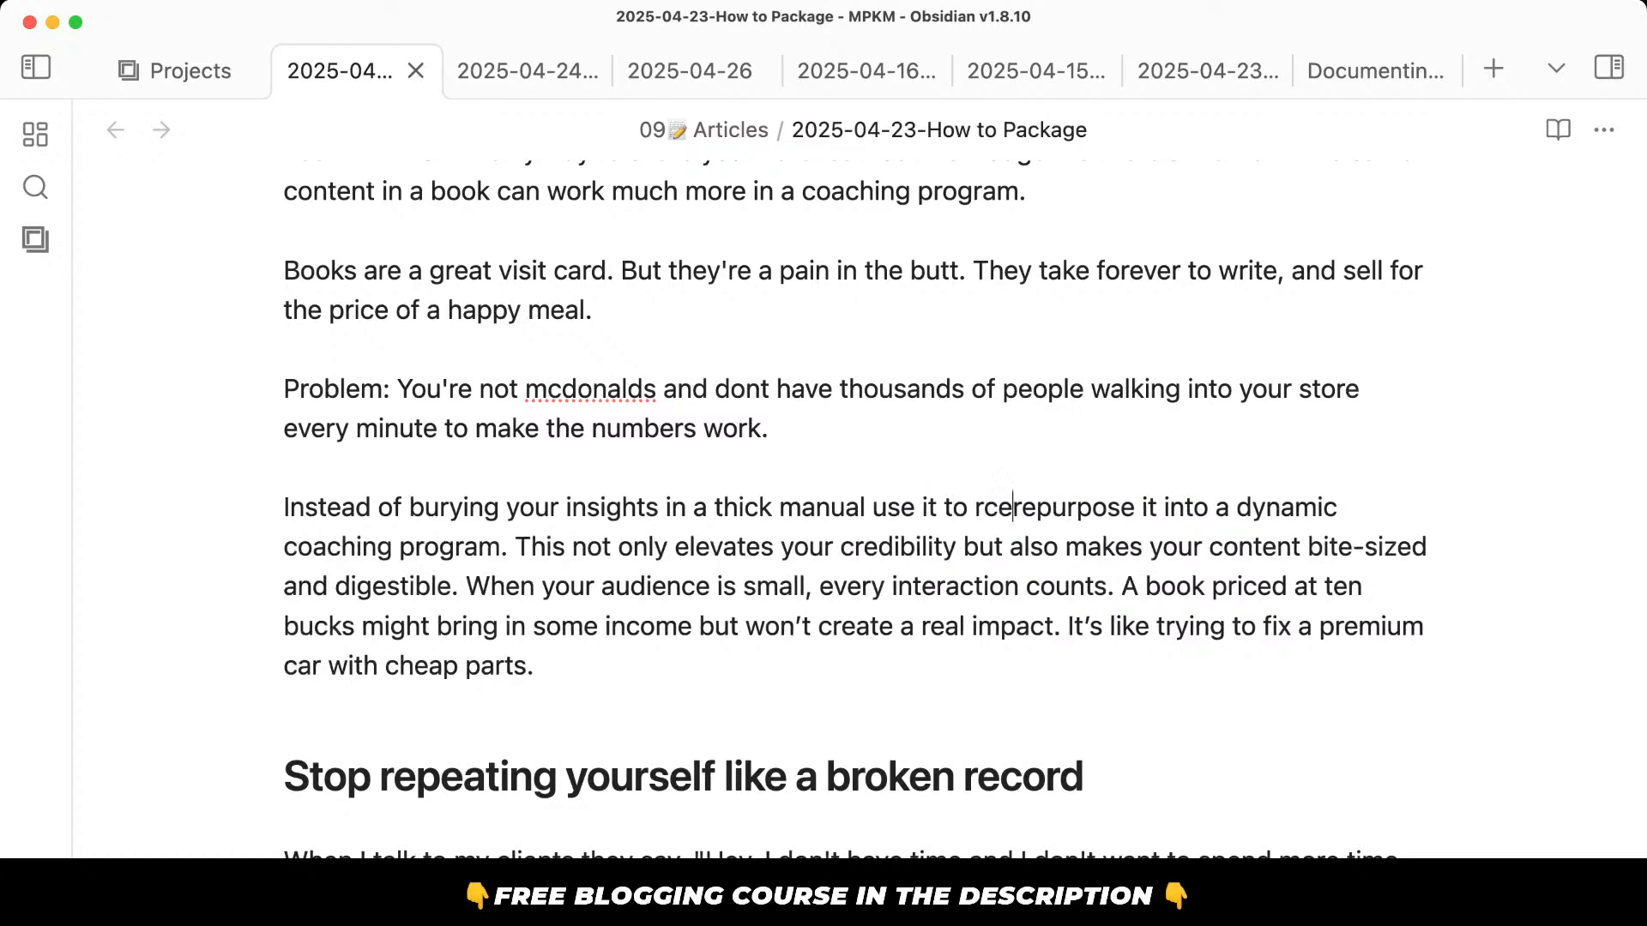
type("ate")
key("shift+super+Right")
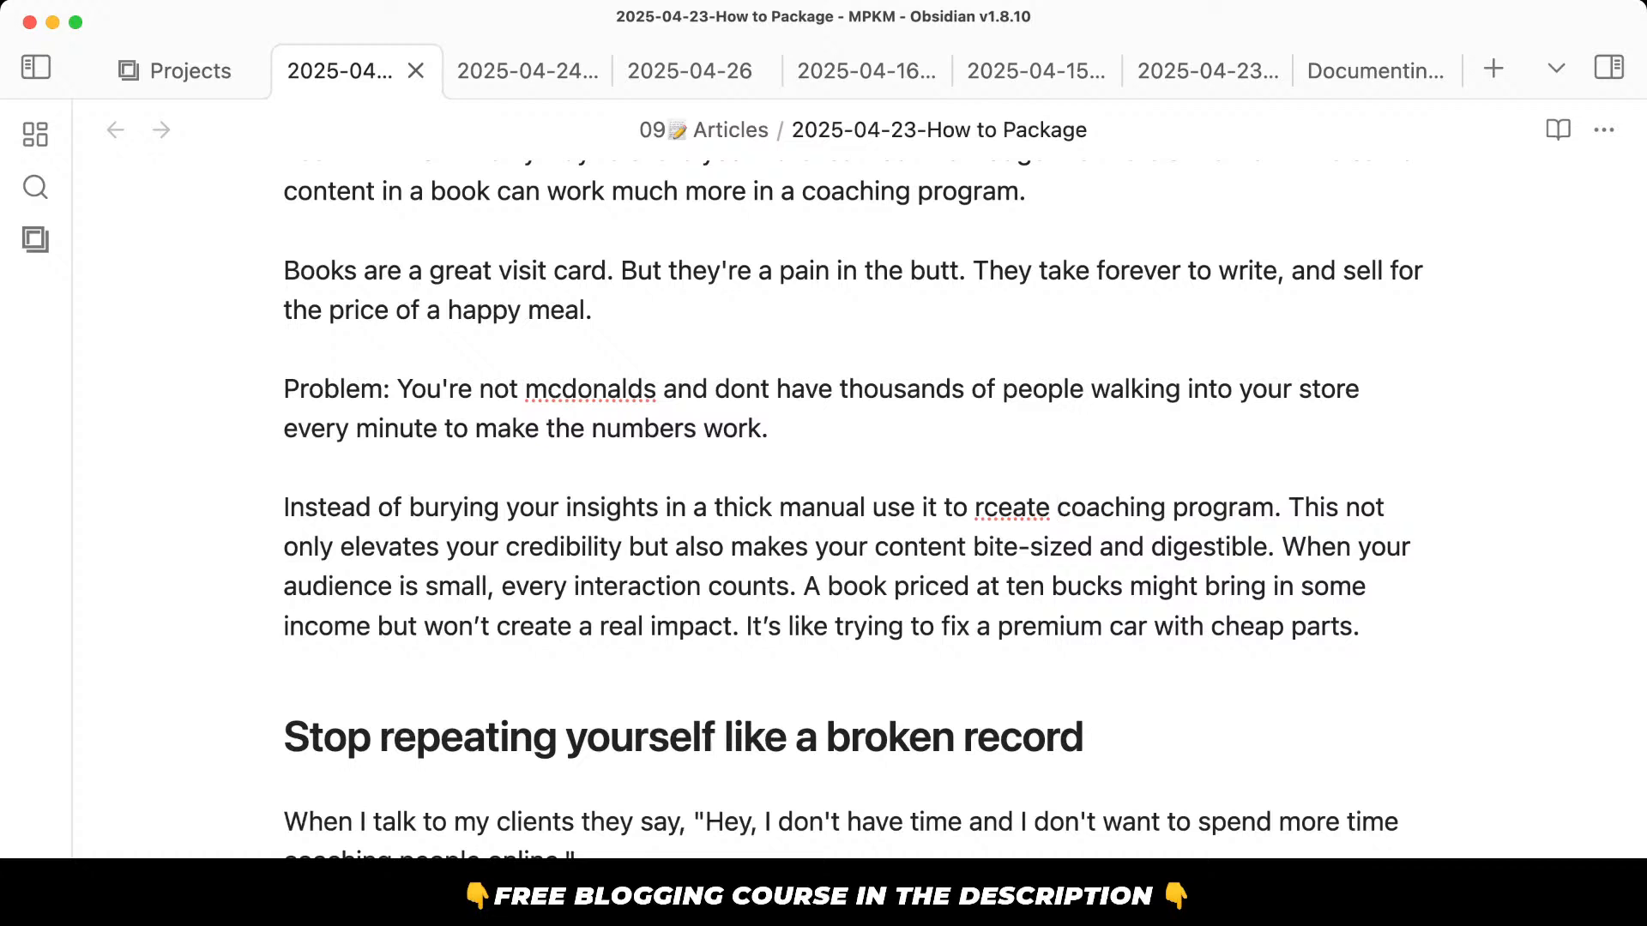
key("BackSpace")
key("BackSpace")
key("BackSpace")
key("BackSpace")
key("BackSpace")
key("BackSpace")
key("BackSpace")
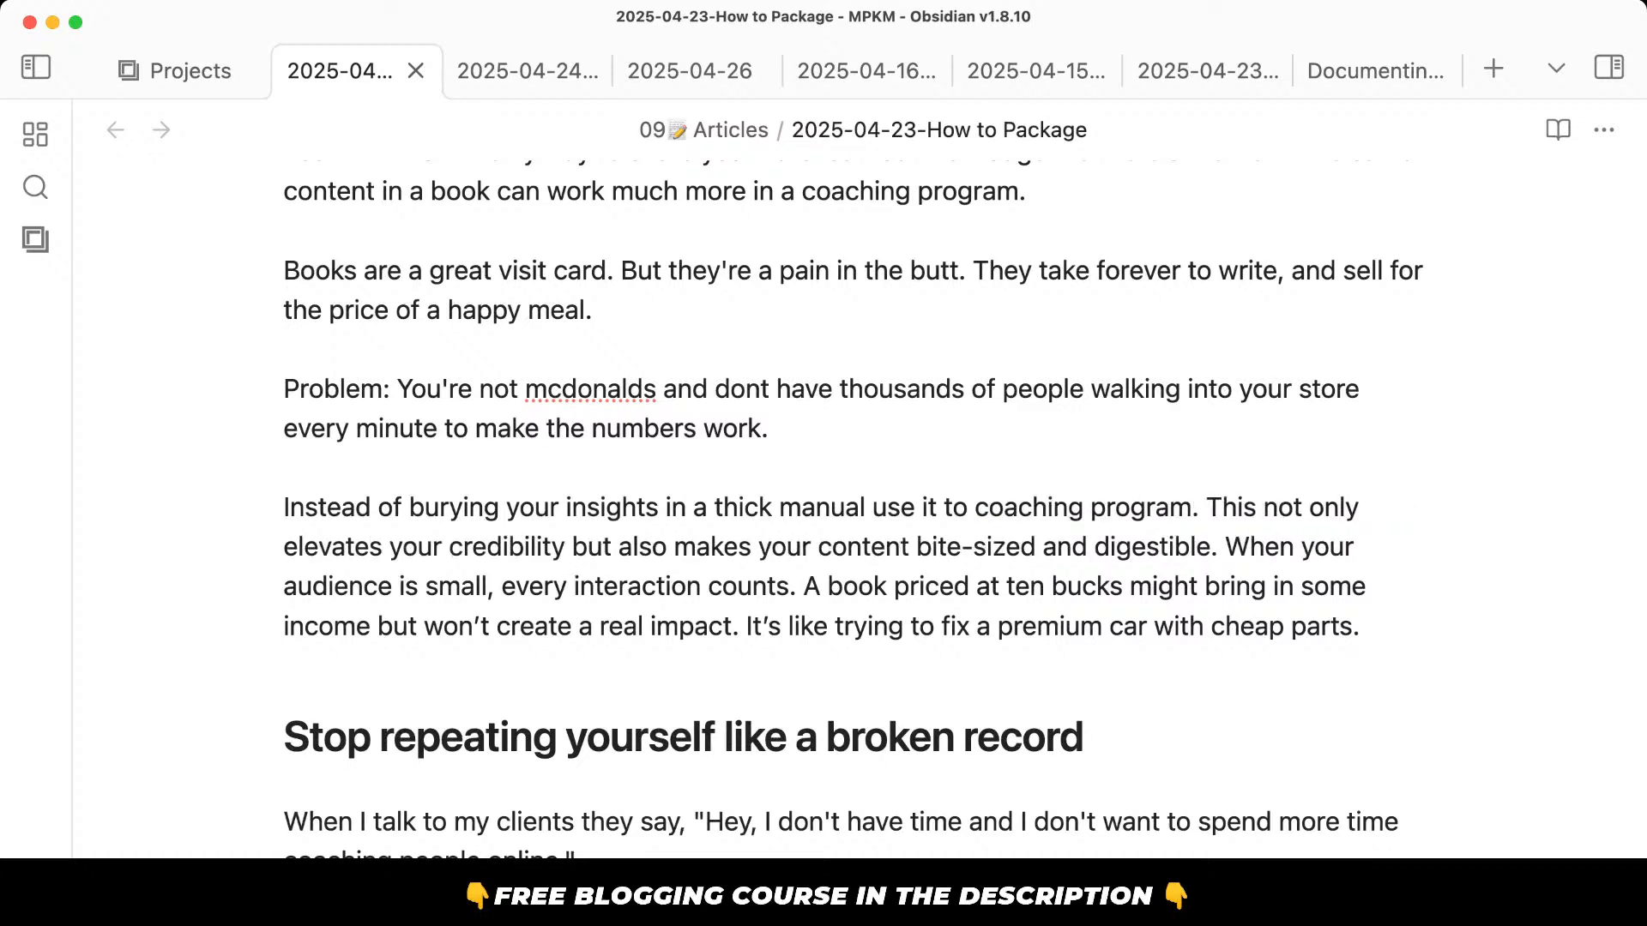
type("create a hy")
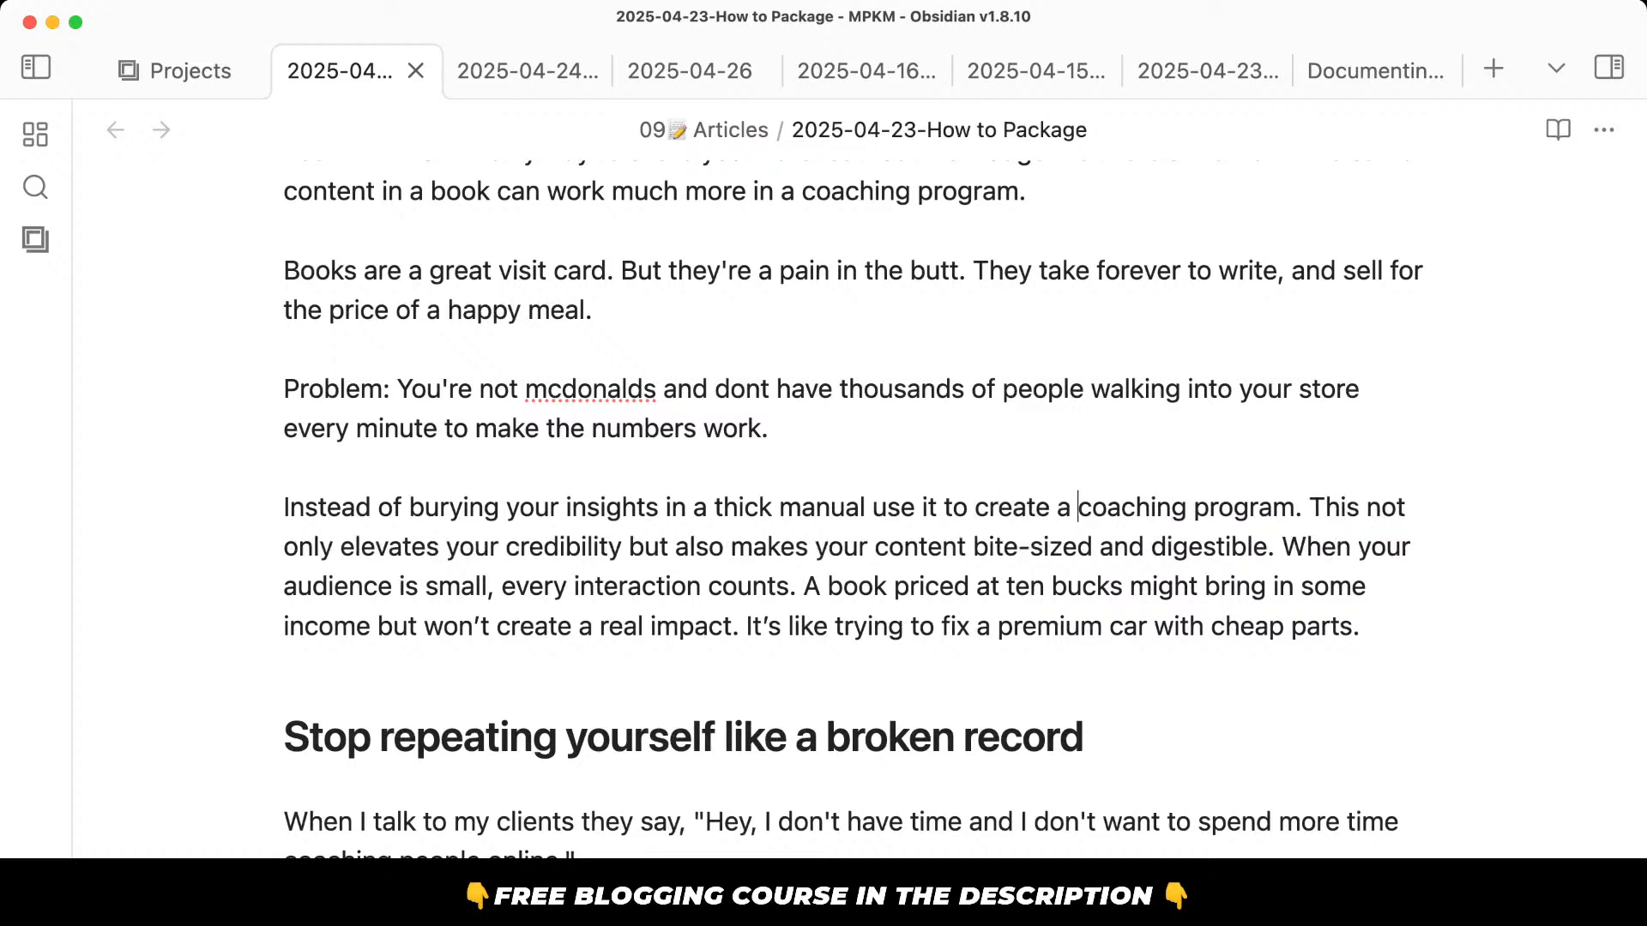
type("brid")
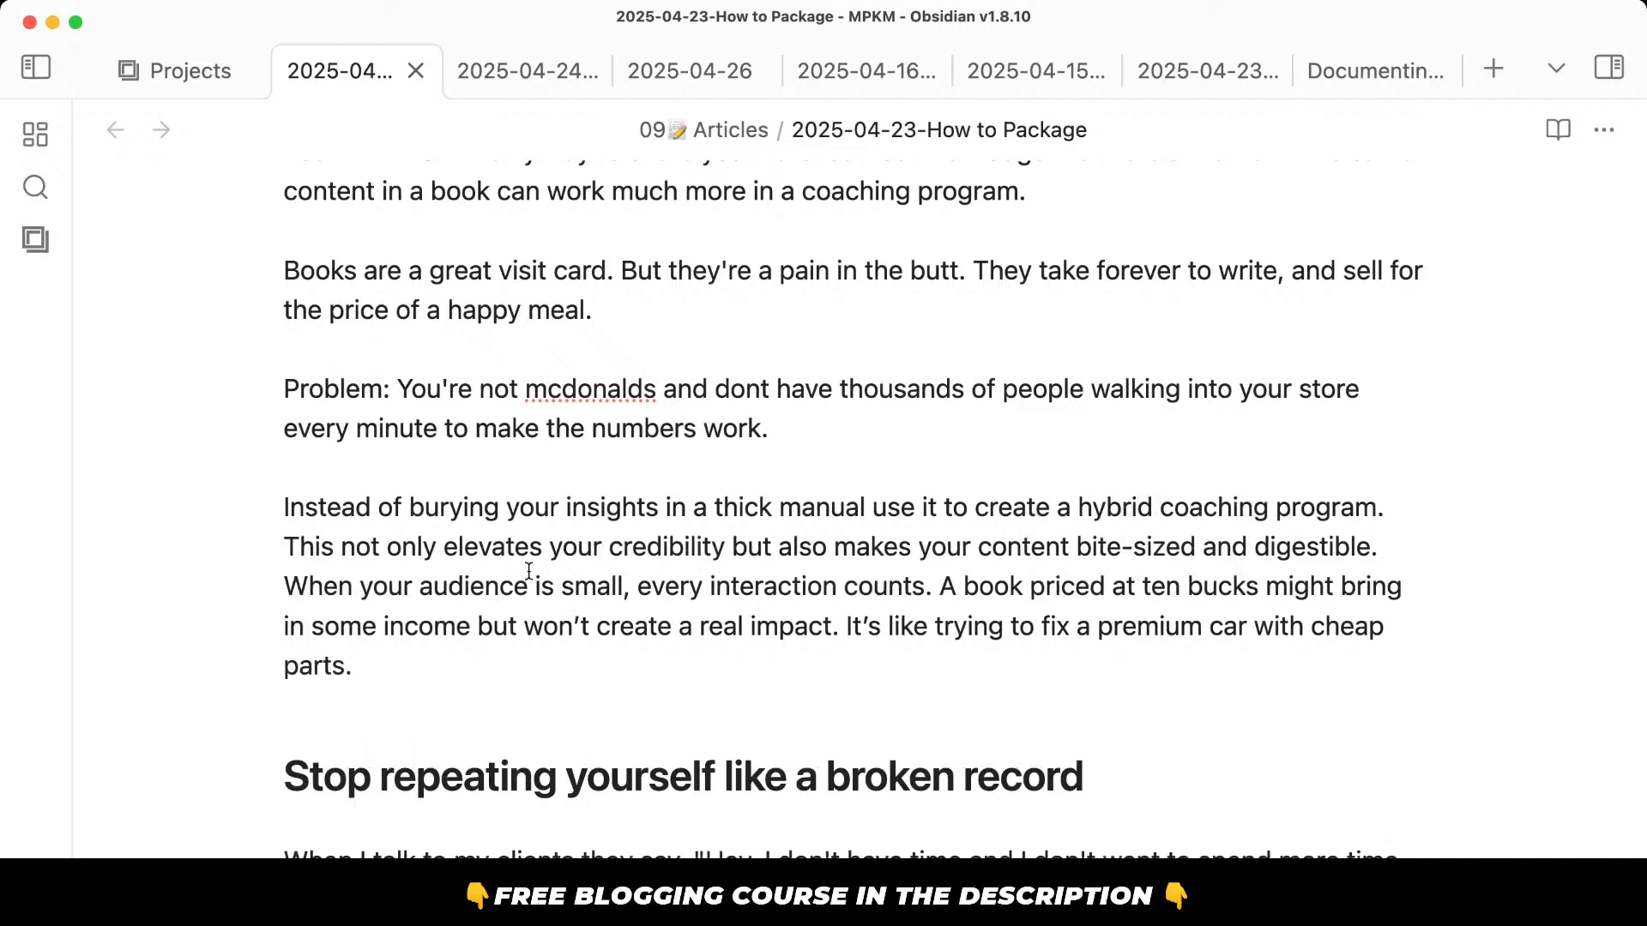
Delete the text from "This not only elevates your credibility" through "a premium car with cheap parts." after the hybrid coaching sentence.
left_click_drag(336, 568, 452, 659)
left_click(452, 659)
left_click_drag(439, 550, 542, 645)
left_click(542, 645)
left_click_drag(525, 664, 268, 549)
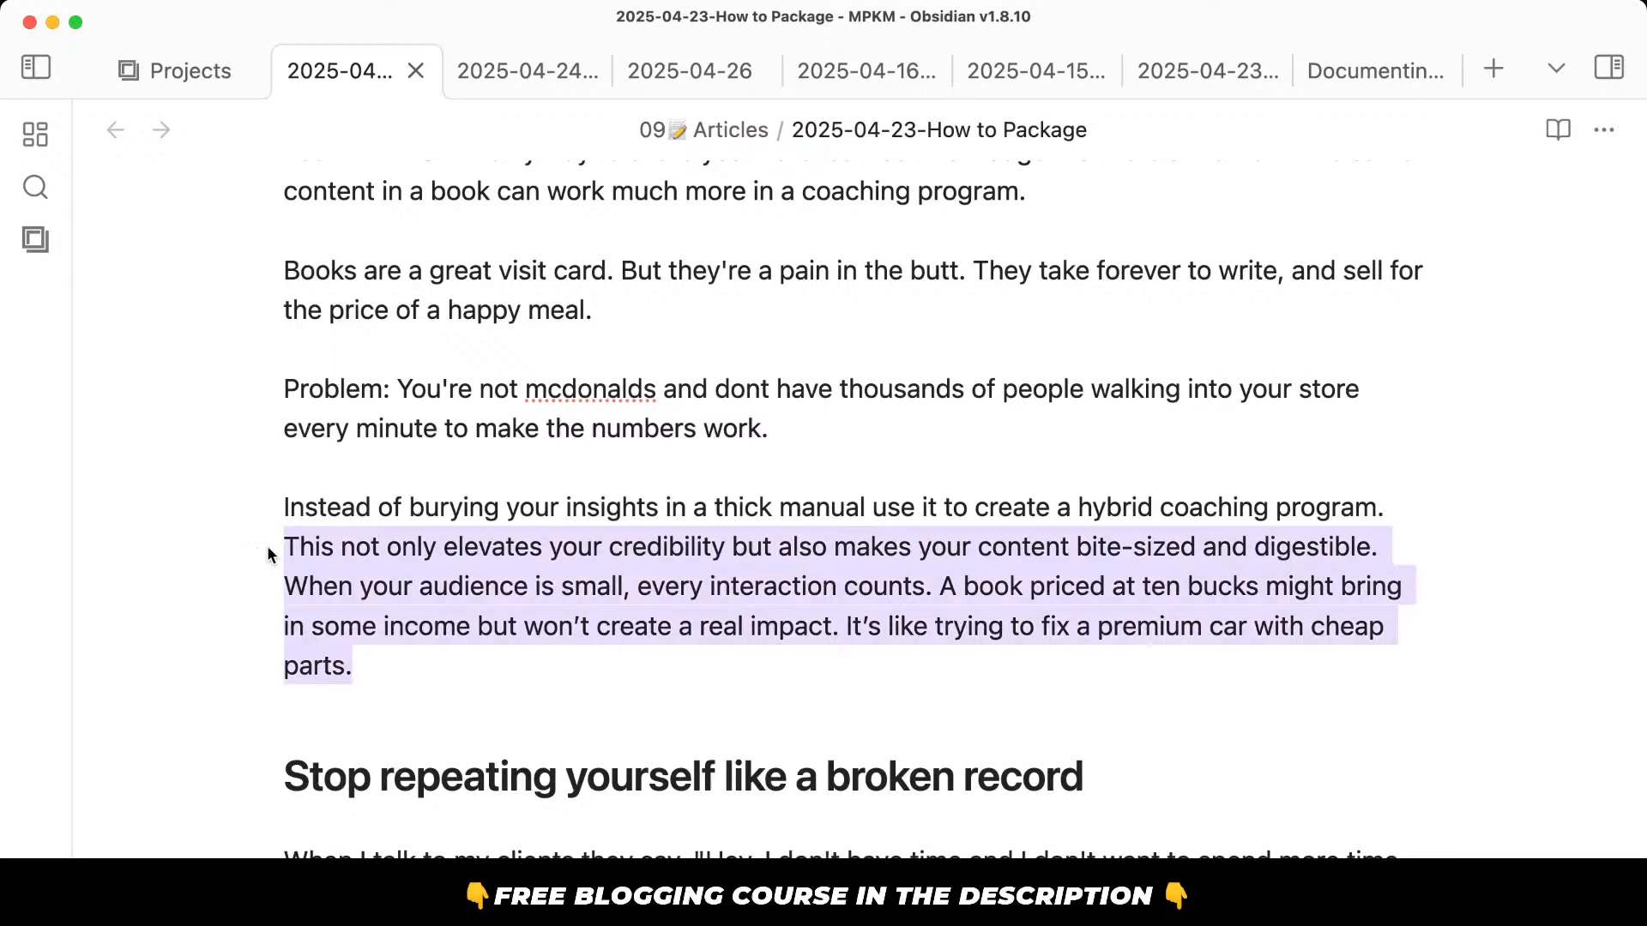
key("BackSpace")
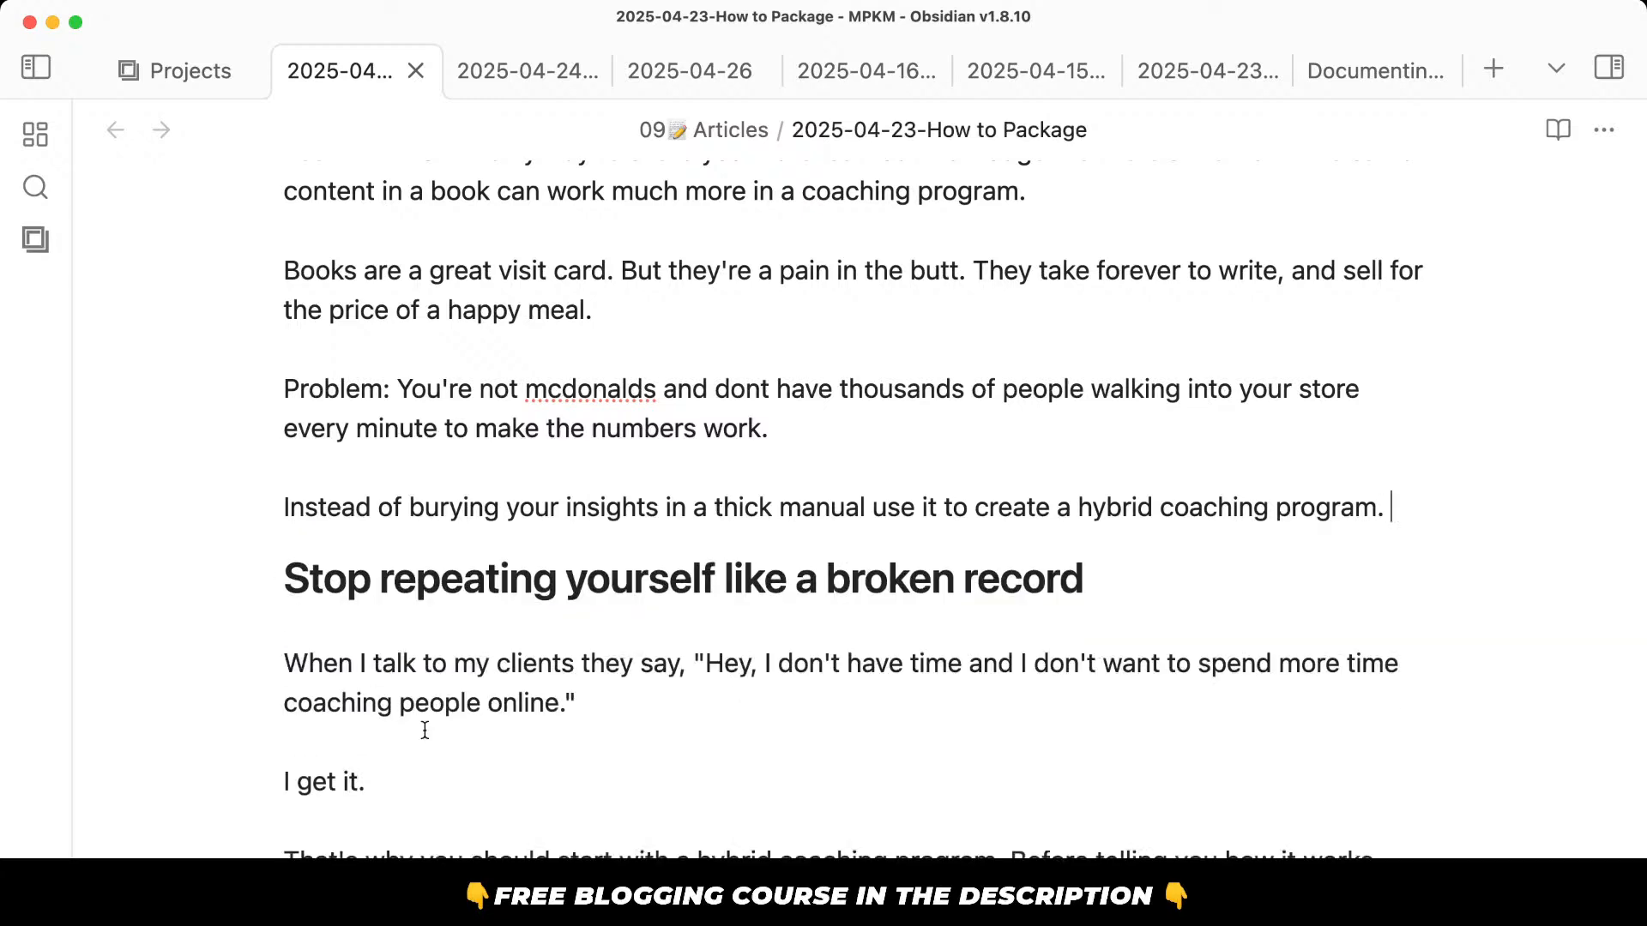
Remove the word "hybrid" before "coaching program" in the sentence starting "Instead of burying your insights in a thick manual".
scroll(444, 746, "down", 3)
triple_click(429, 654)
left_click(517, 749)
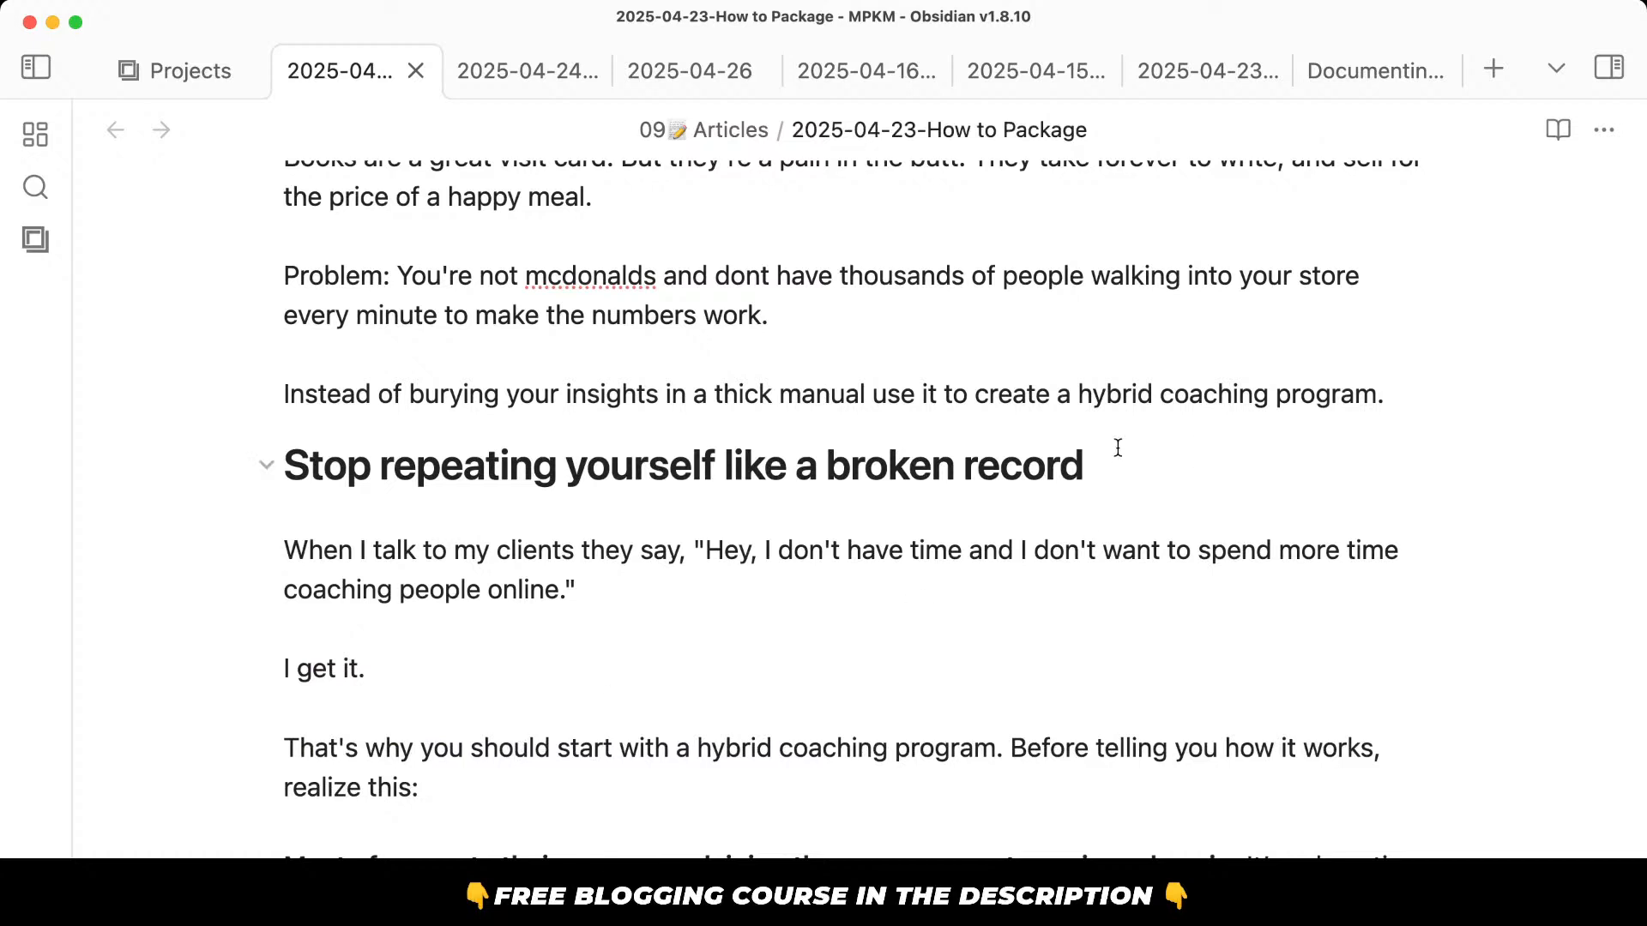
left_click(423, 691)
left_click(505, 824)
scroll(504, 824, "down", 2)
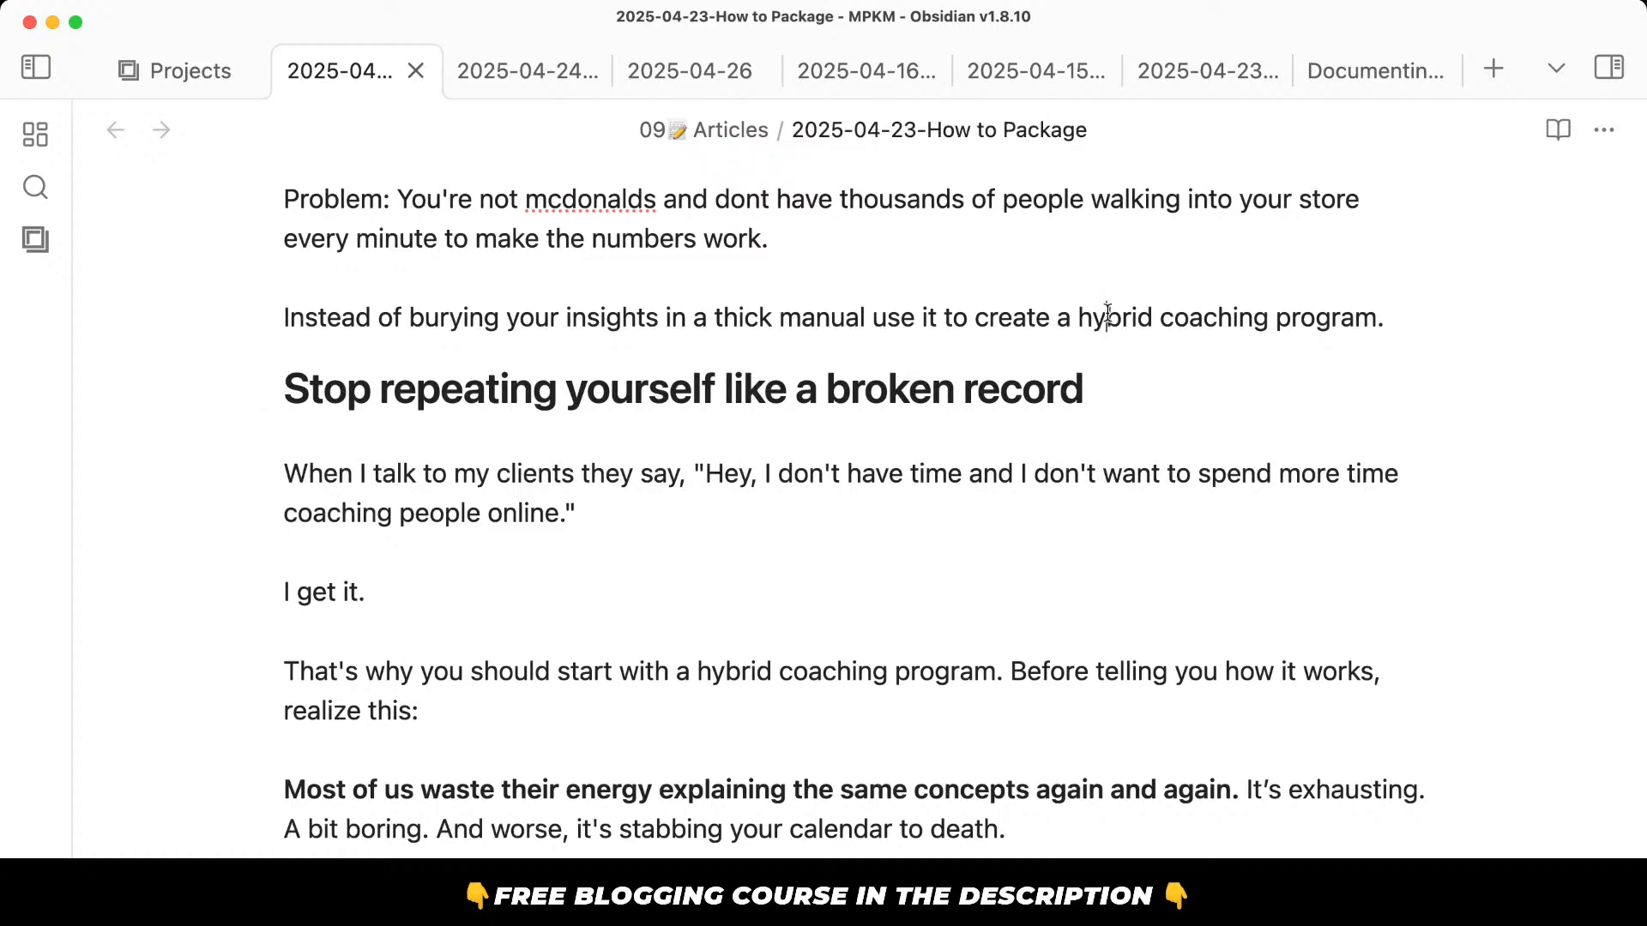
scroll(617, 437, "down", 3)
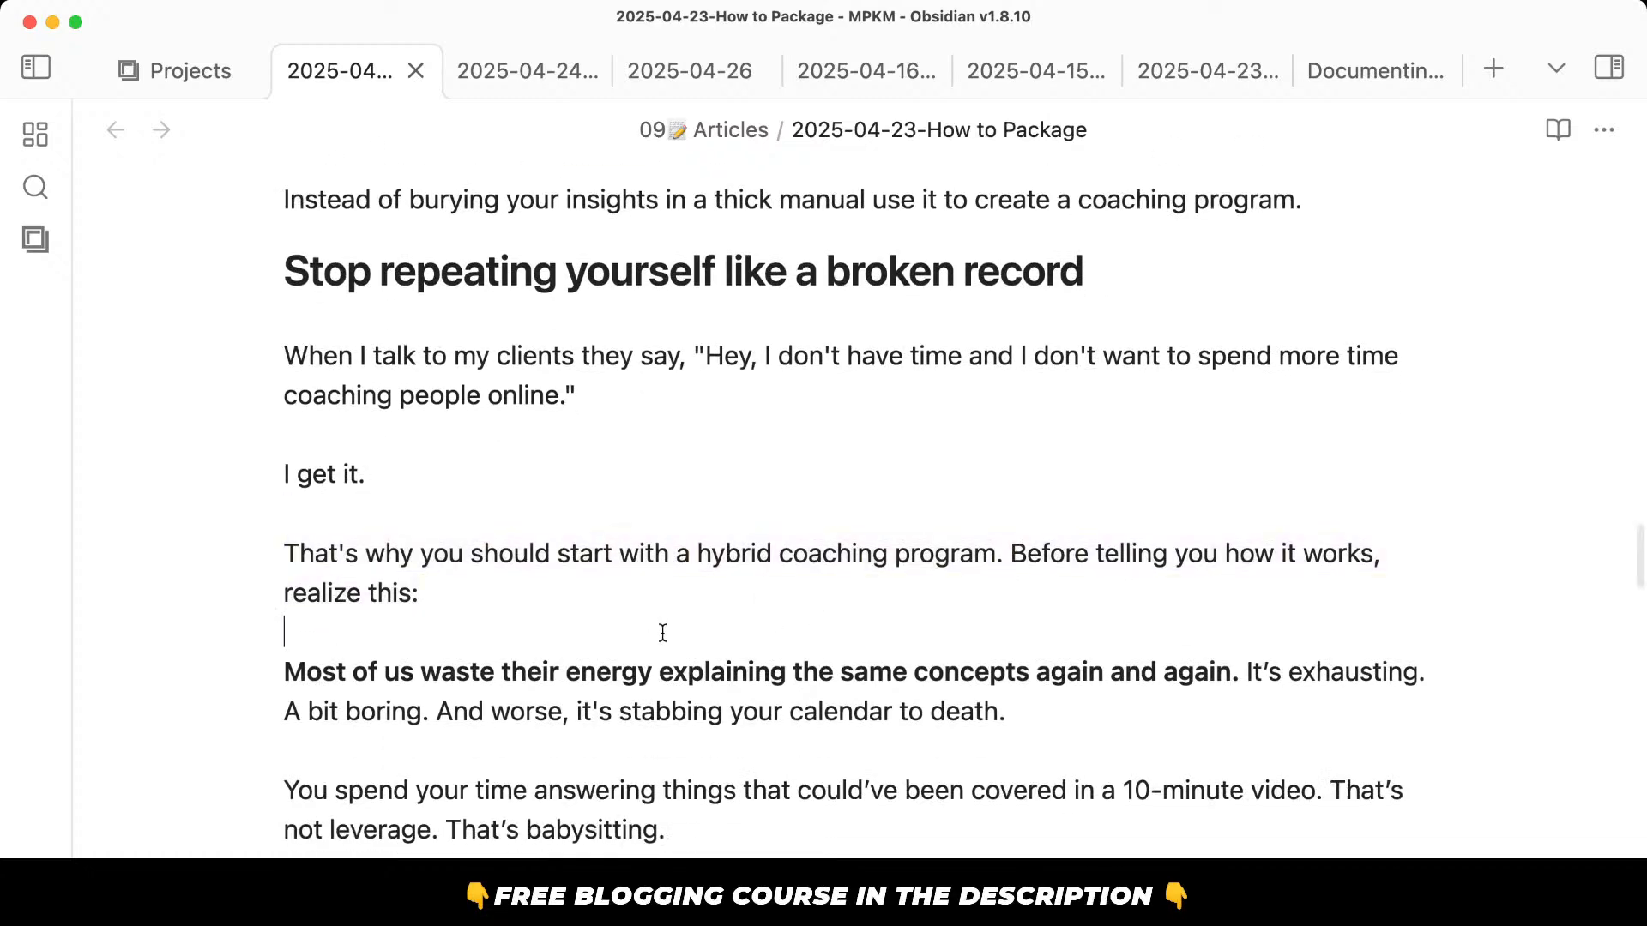
Capitalize "Split" after "So here's the fix:" in the paragraph about splitting the offer into two simple parts.
scroll(661, 632, "down", 5)
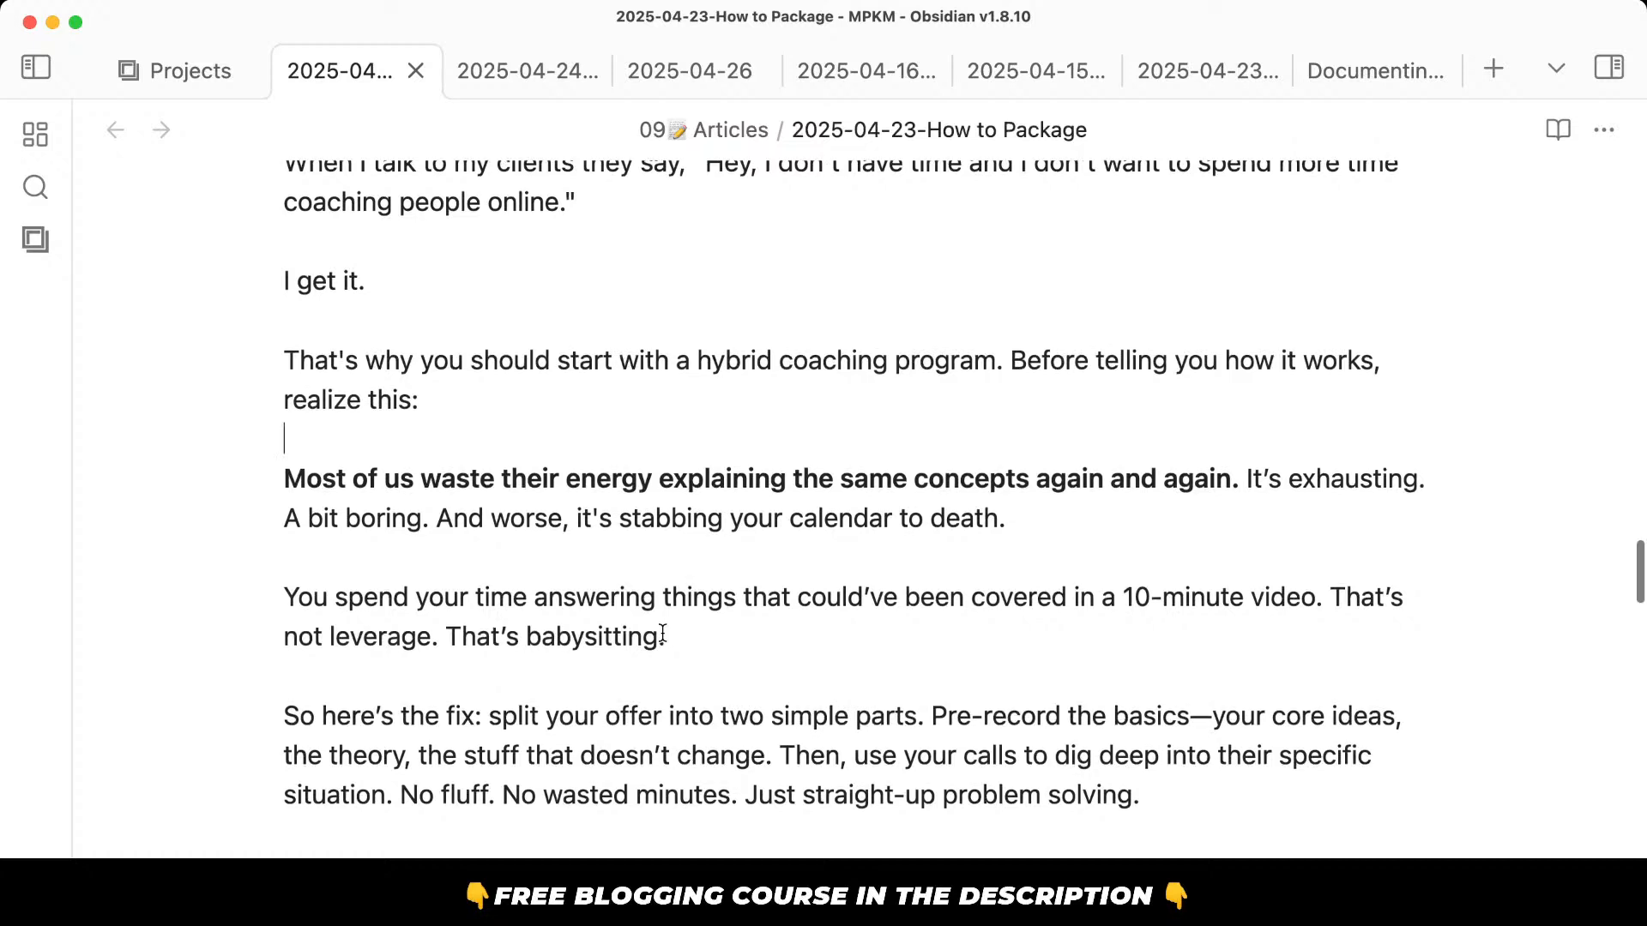
left_click_drag(537, 518, 665, 639)
left_click(670, 649)
scroll(670, 649, "down", 2)
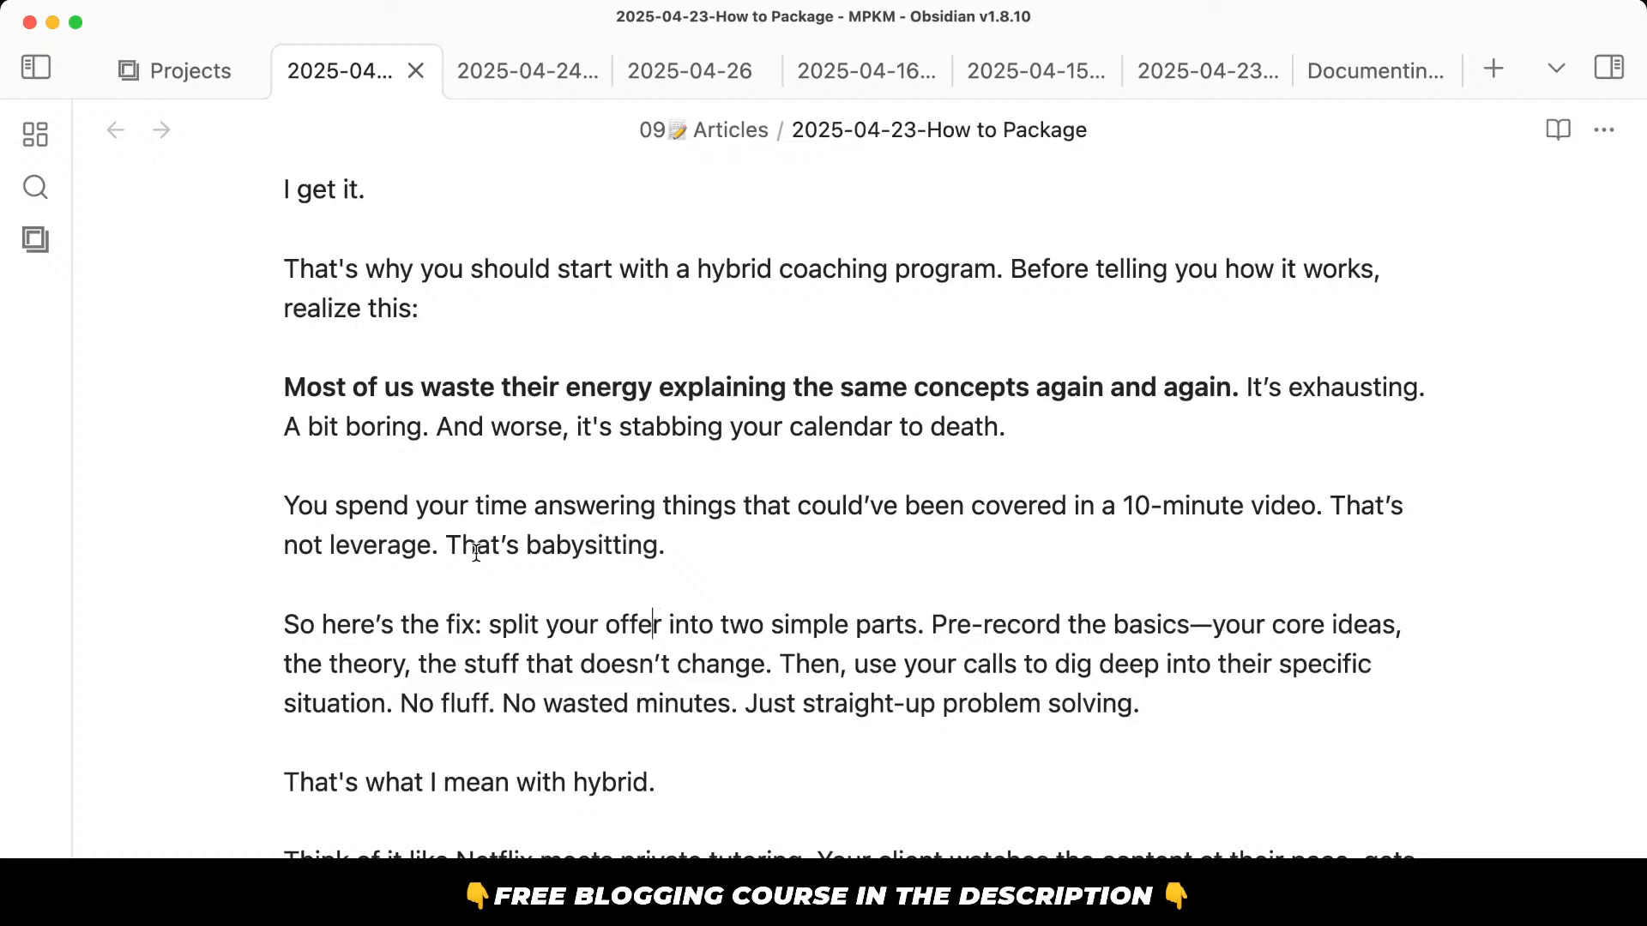
left_click_drag(447, 546, 730, 705)
left_click(690, 712)
left_click_drag(502, 624, 491, 624)
type("S")
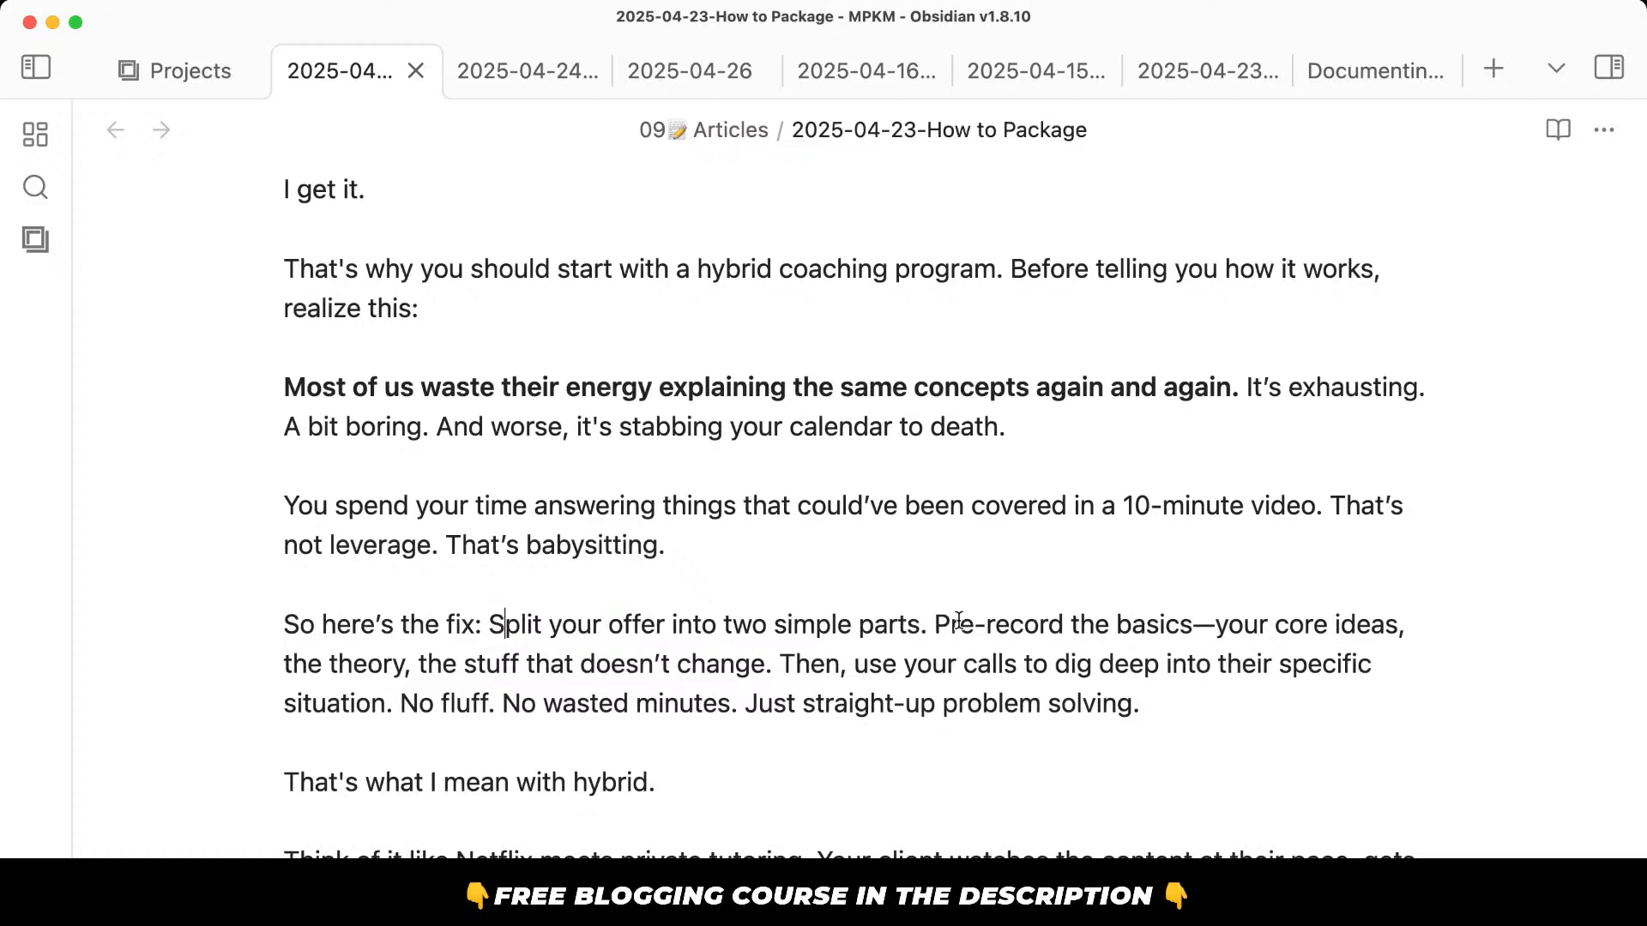
Break the "So here's the fix" paragraph into separate paragraphs starting at "Pre-record the basics" and at "Then, use your calls".
left_click(932, 624)
key("Return")
key("Return")
scroll(679, 767, "down", 3)
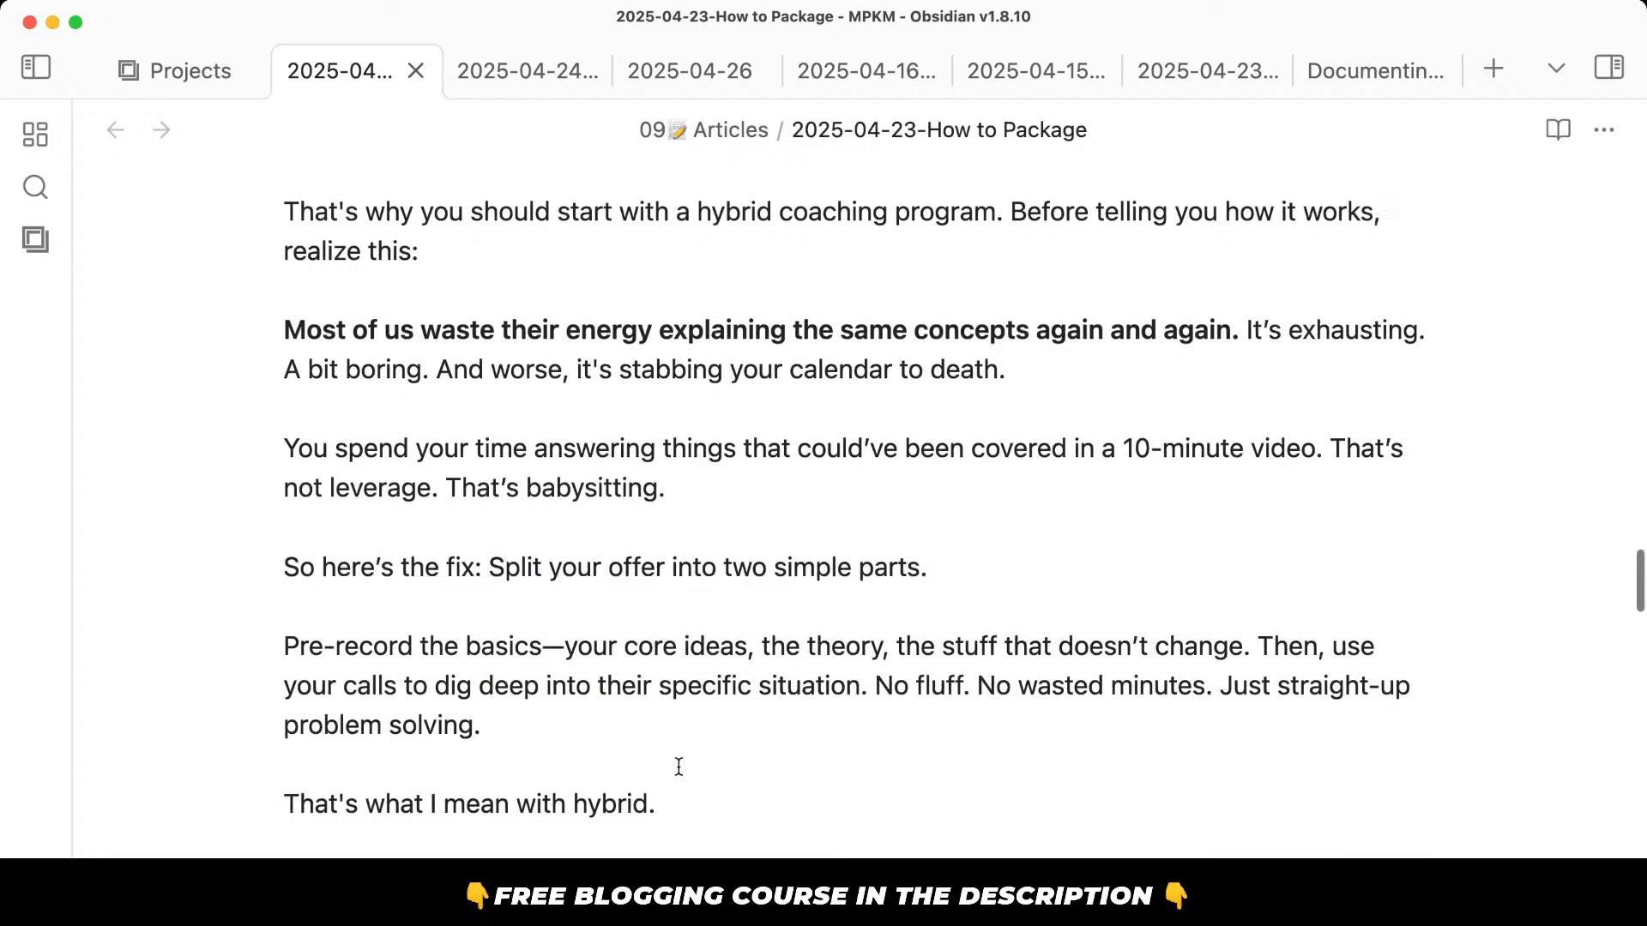
left_click(1266, 588)
key("Return")
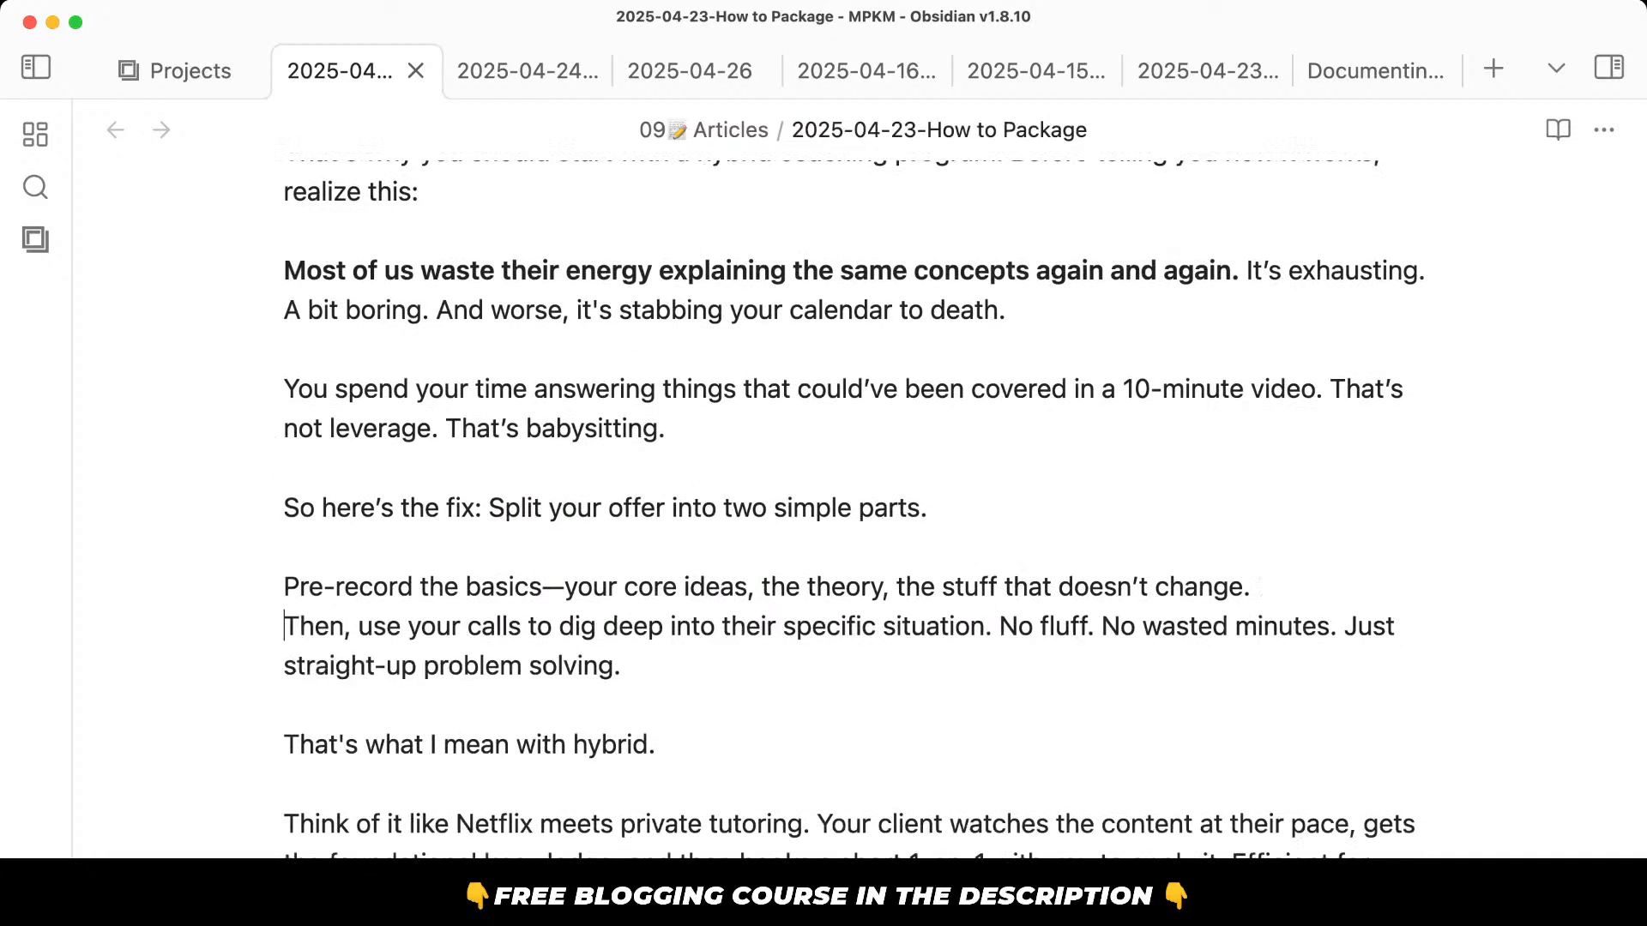
key("Return")
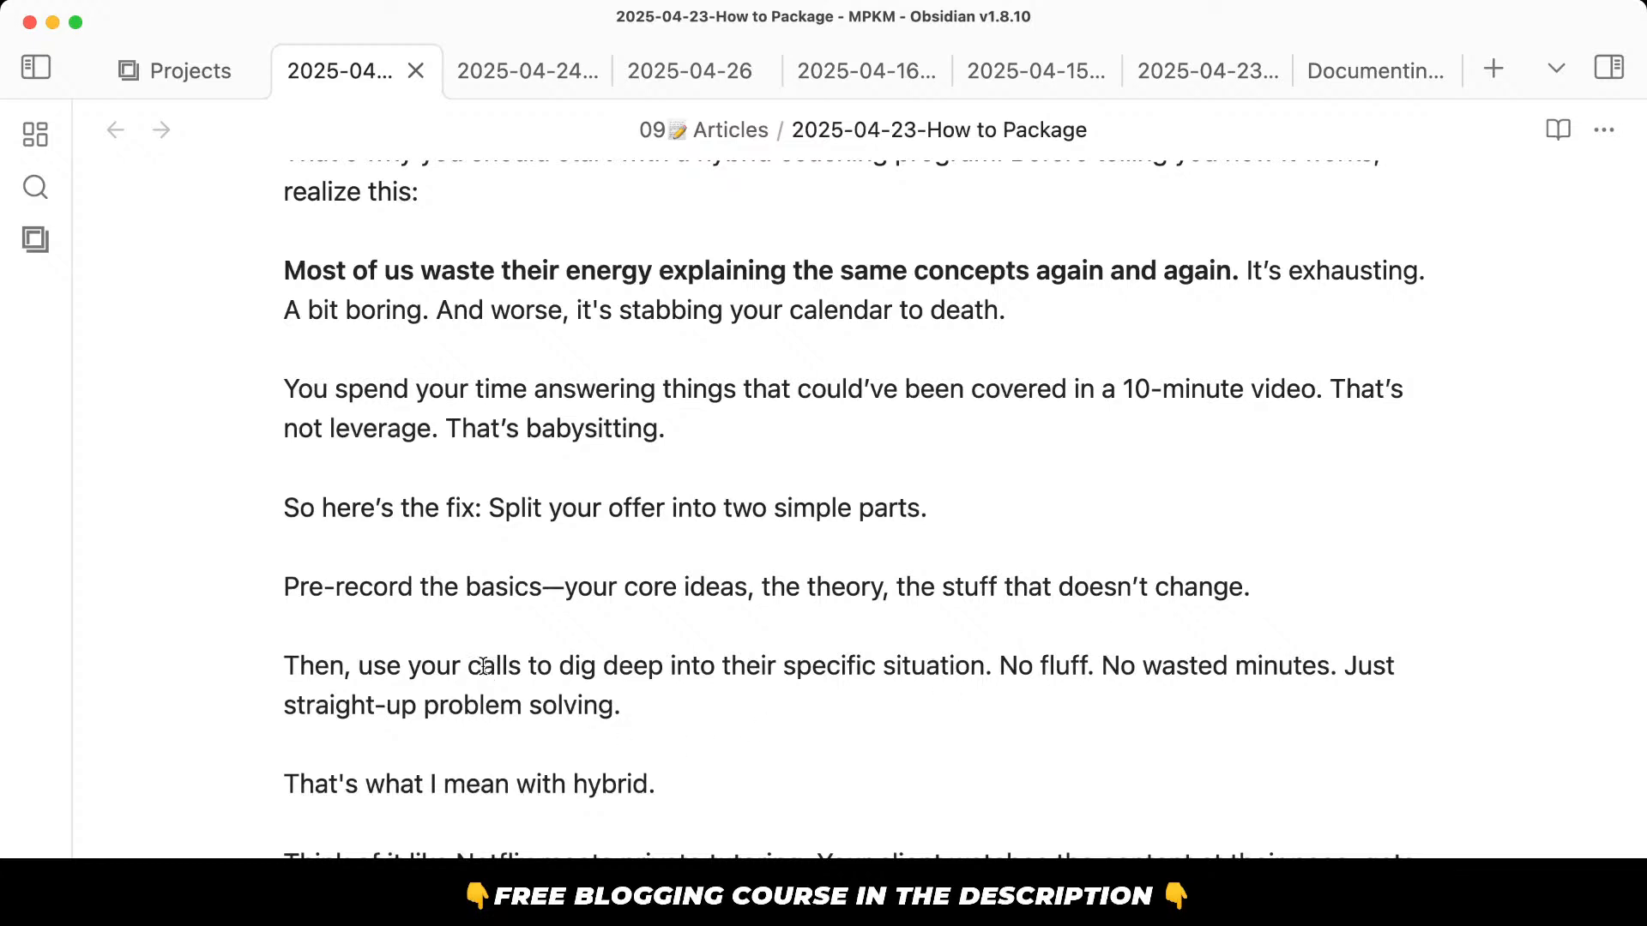
Italicize the word "hybrid" in the sentence "That's what I mean with hybrid.".
left_click(880, 704)
scroll(880, 704, "down", 2)
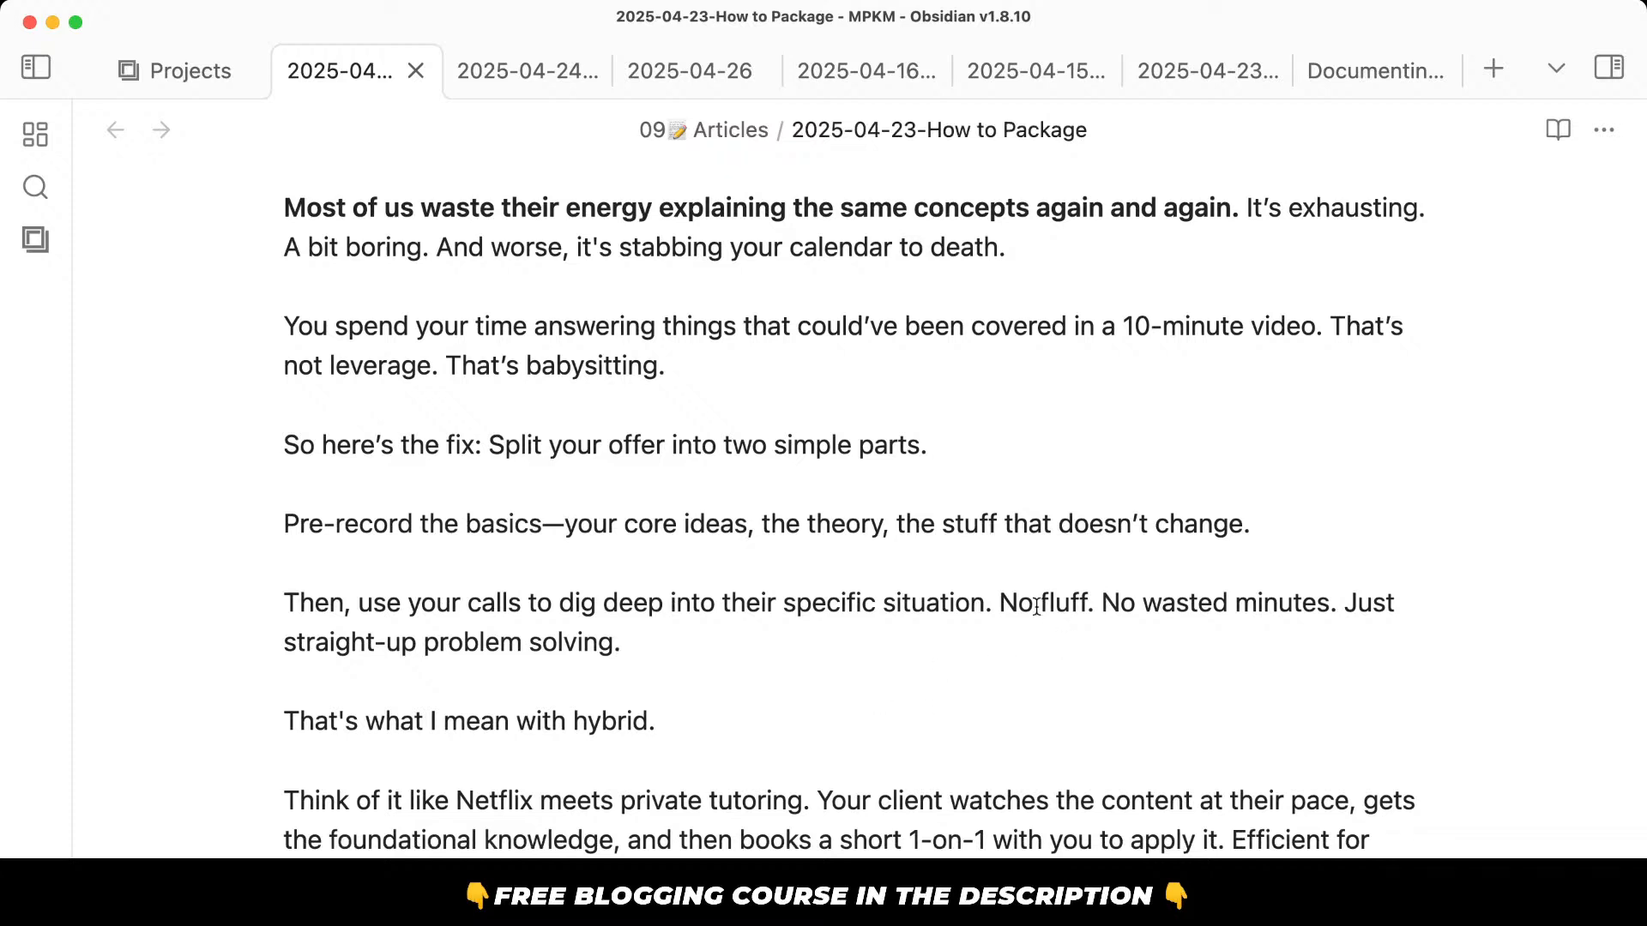
left_click_drag(999, 602, 1358, 639)
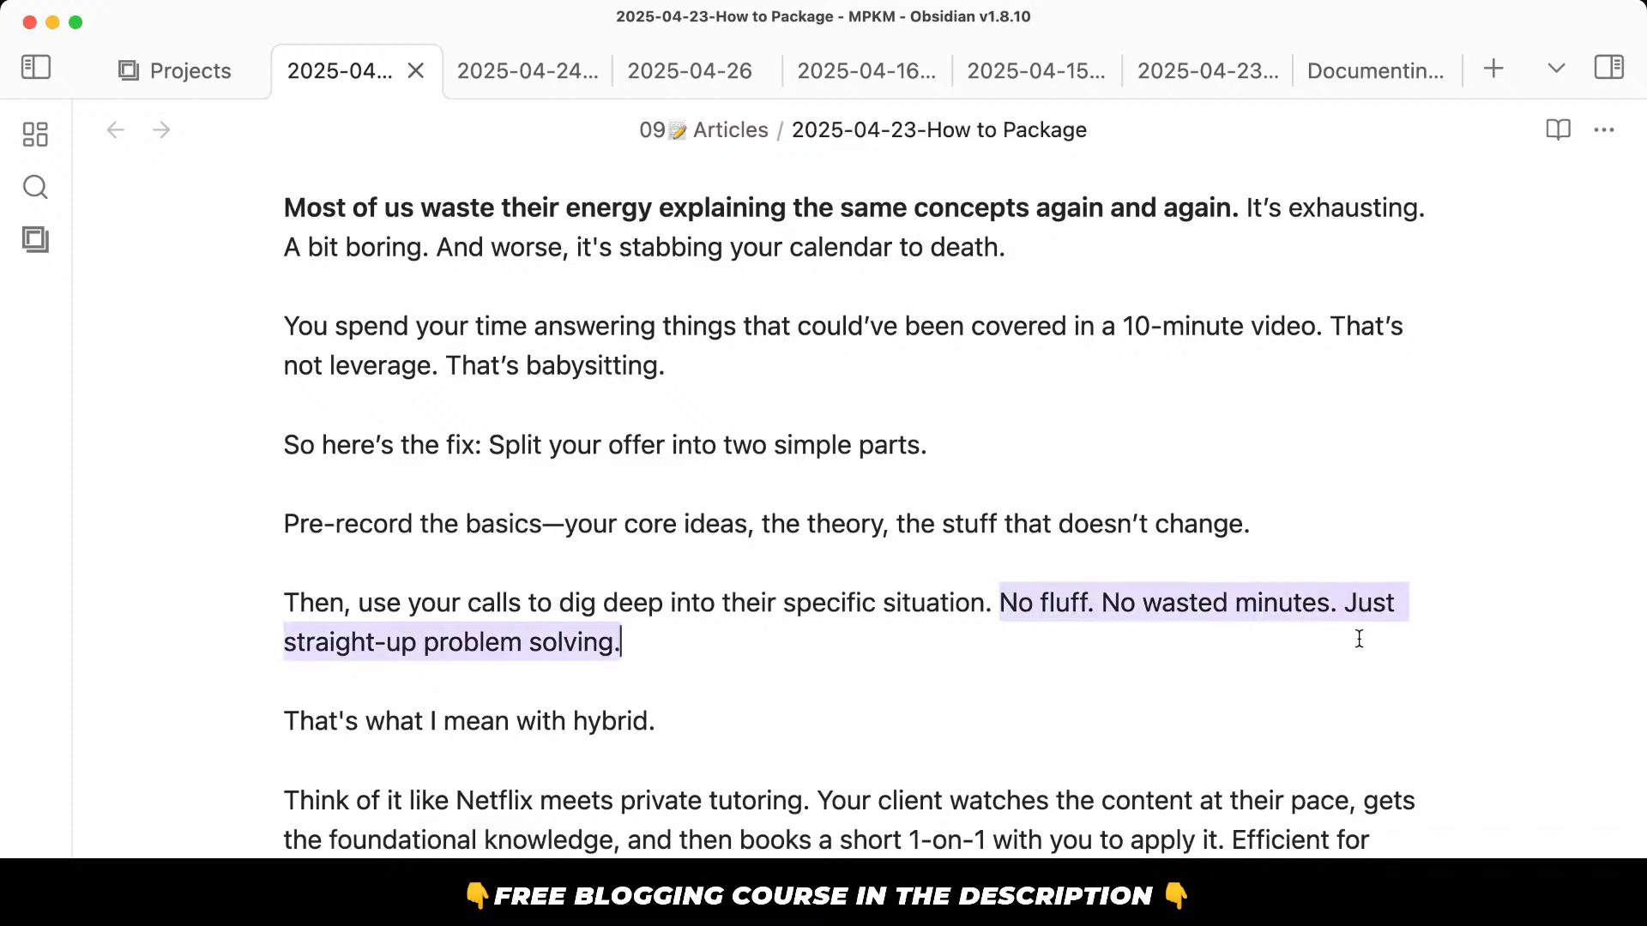
left_click(1222, 635)
scroll(1218, 631, "down", 5)
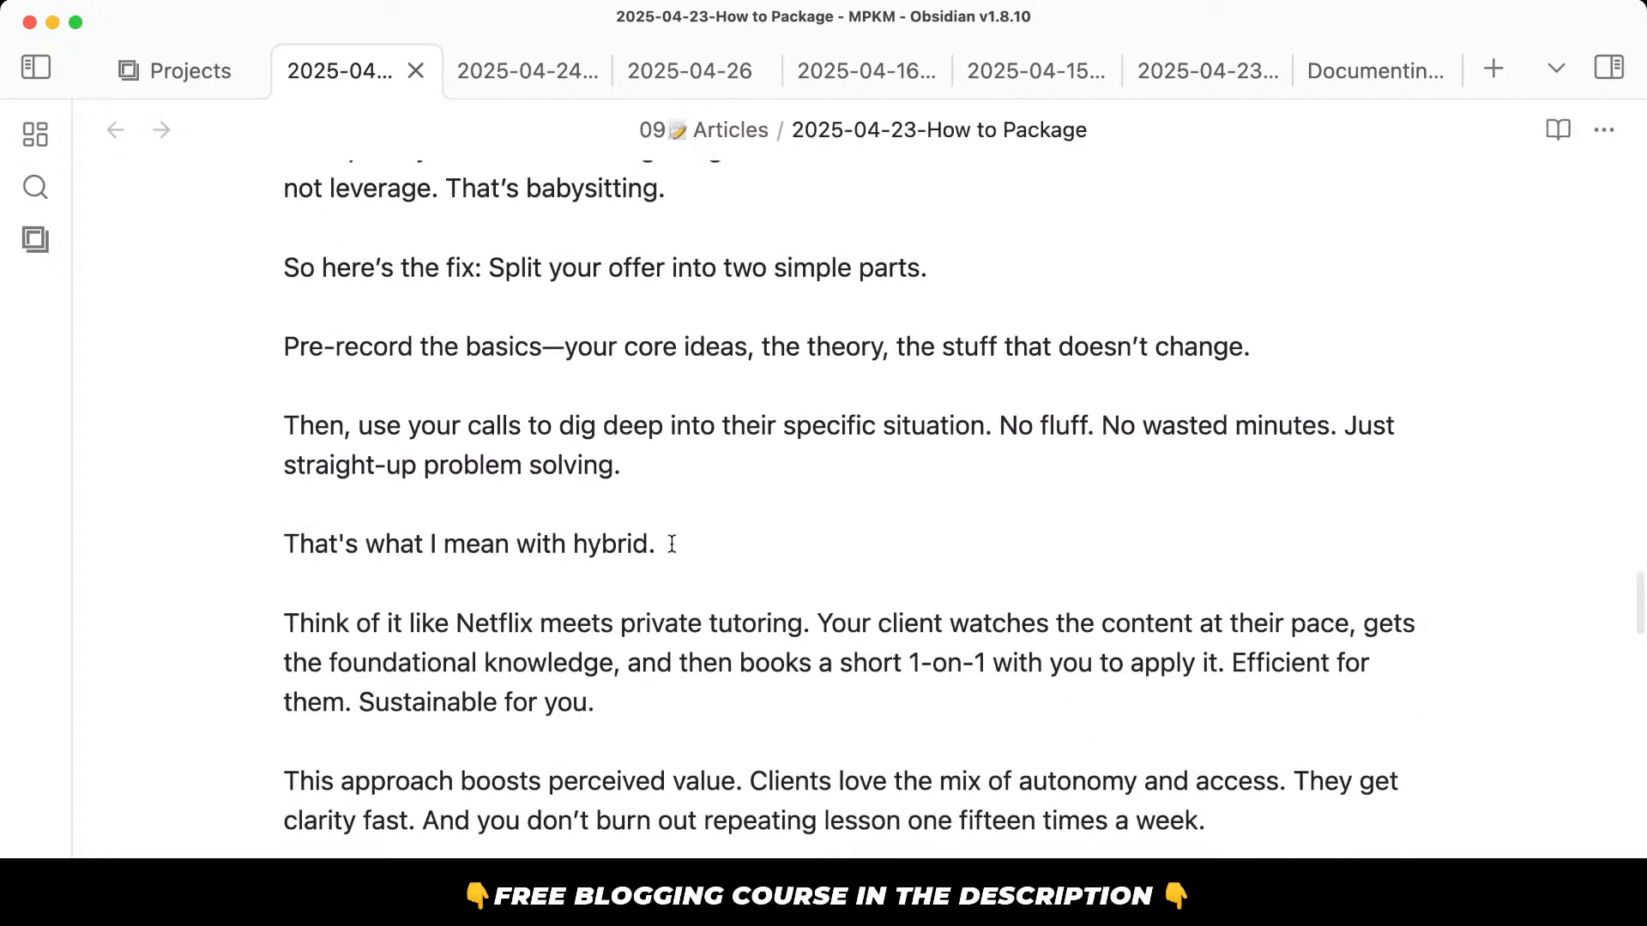
triple_click(710, 540)
left_click(661, 544)
double_click(604, 544)
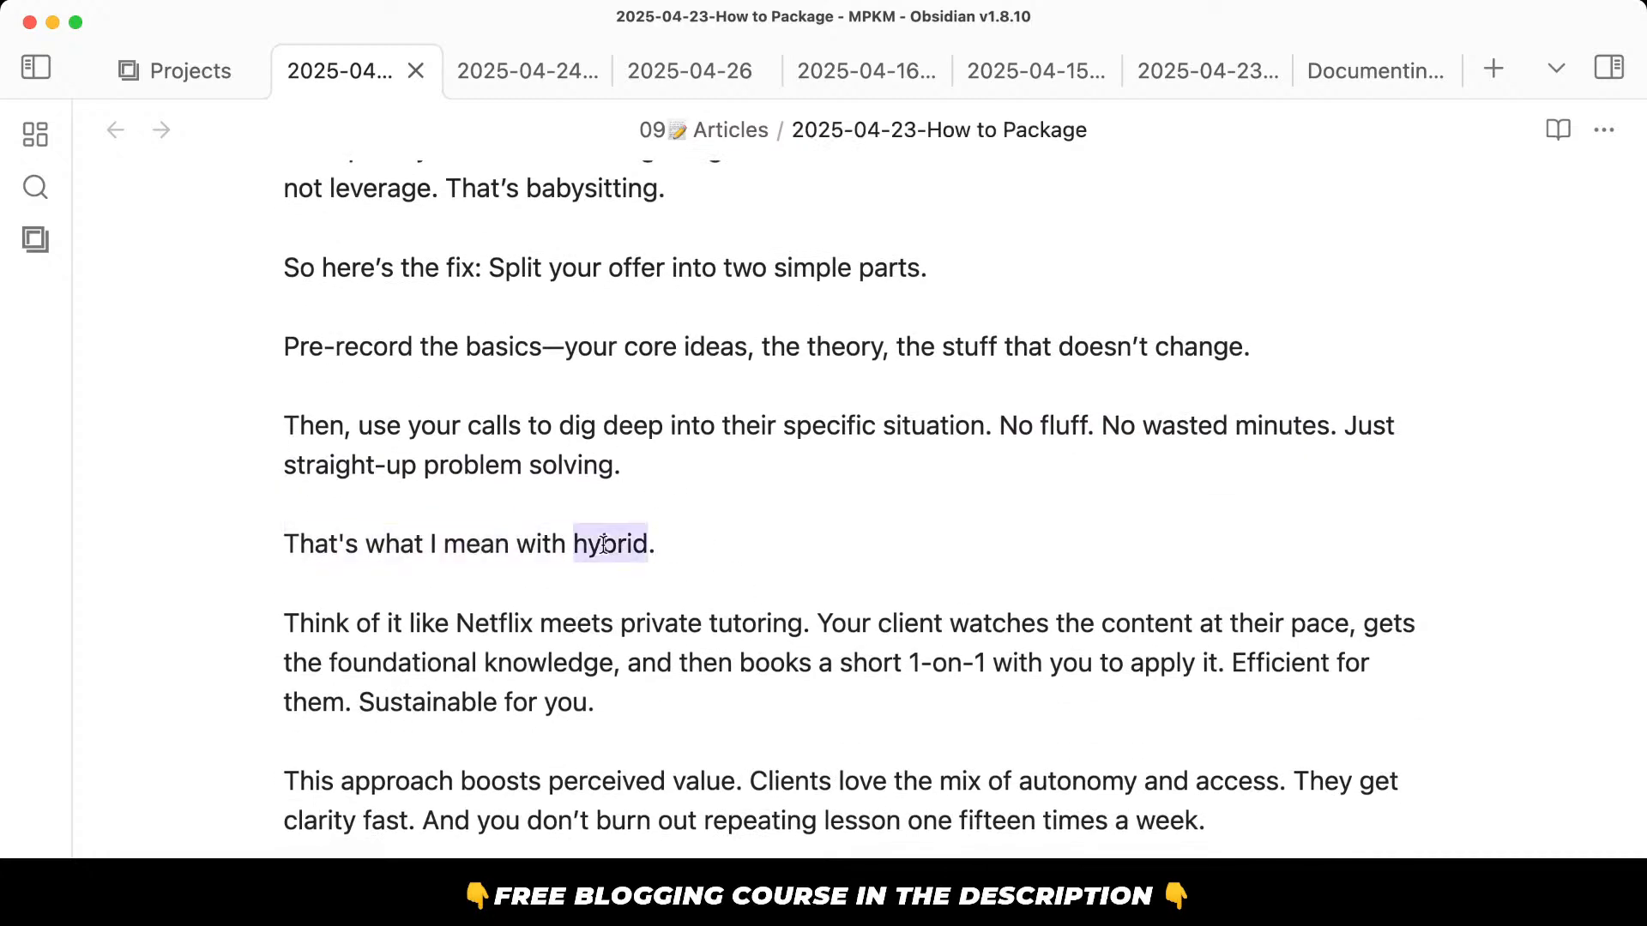
key("super+i")
Delete the paragraph starting "Think of it like Netflix meets private tutoring" and ending "Sustainable for you.".
scroll(535, 499, "down", 5)
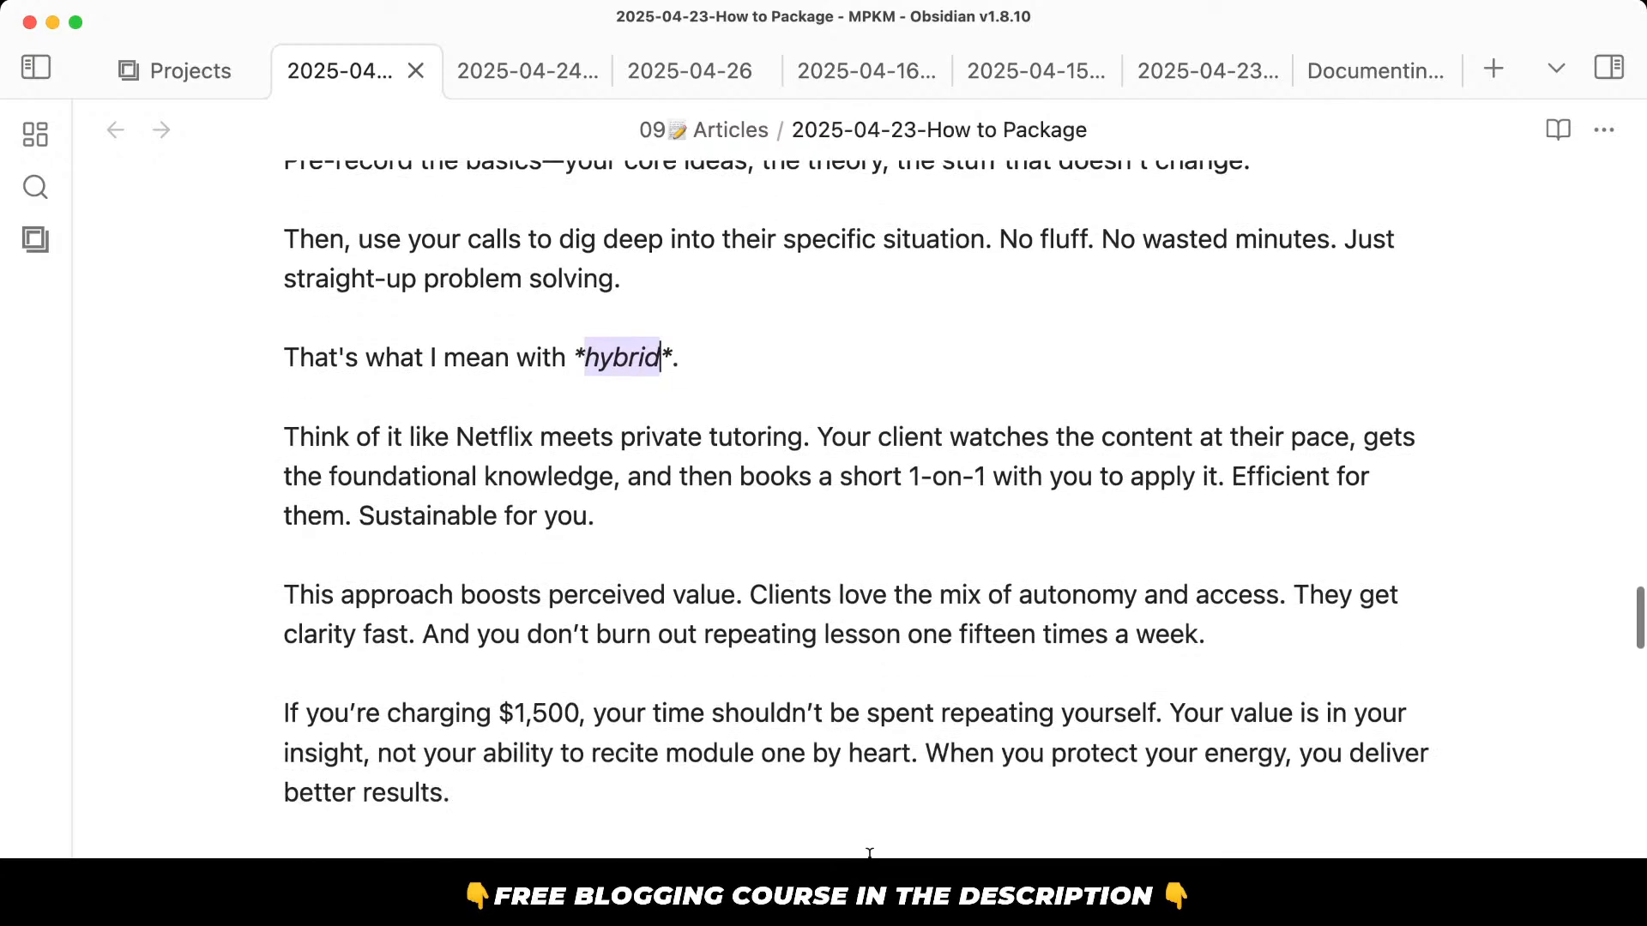
left_click_drag(474, 398, 672, 569)
key("BackSpace")
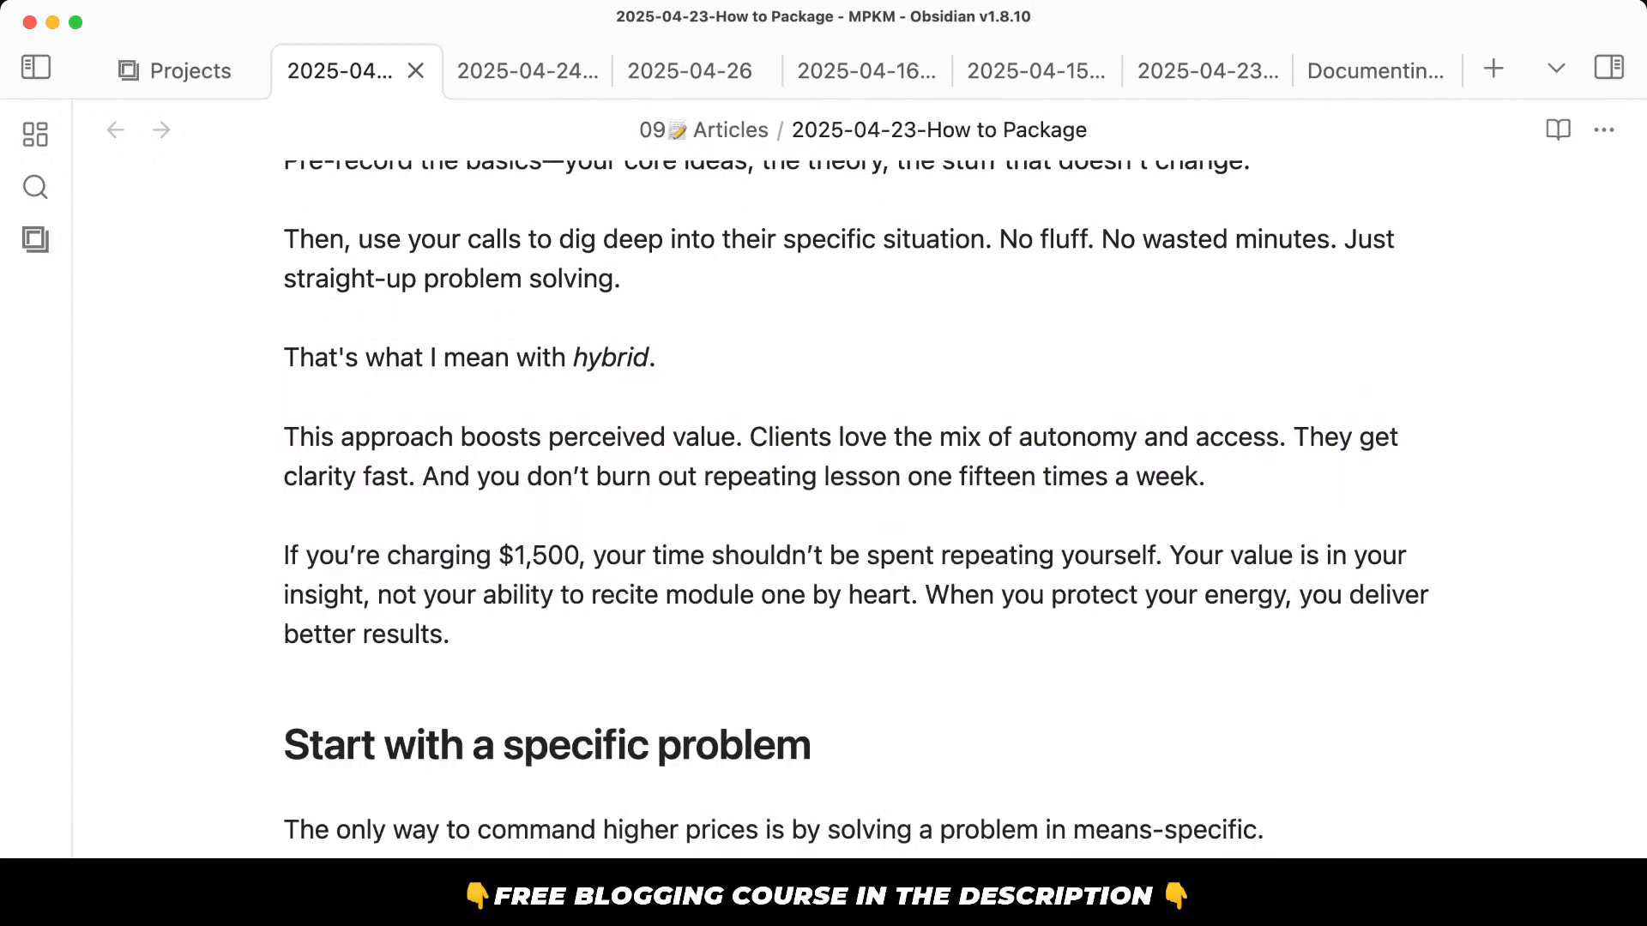
Change "in your insight" to "in the personalization" in the sentence starting "Your value is" in the $1,500 paragraph.
left_click_drag(484, 530, 550, 605)
left_click(550, 606)
double_click(311, 601)
key("BackSpace")
key("BackSpace")
key("BackSpace")
key("BackSpace")
key("BackSpace")
key("BackSpace")
key("BackSpace")
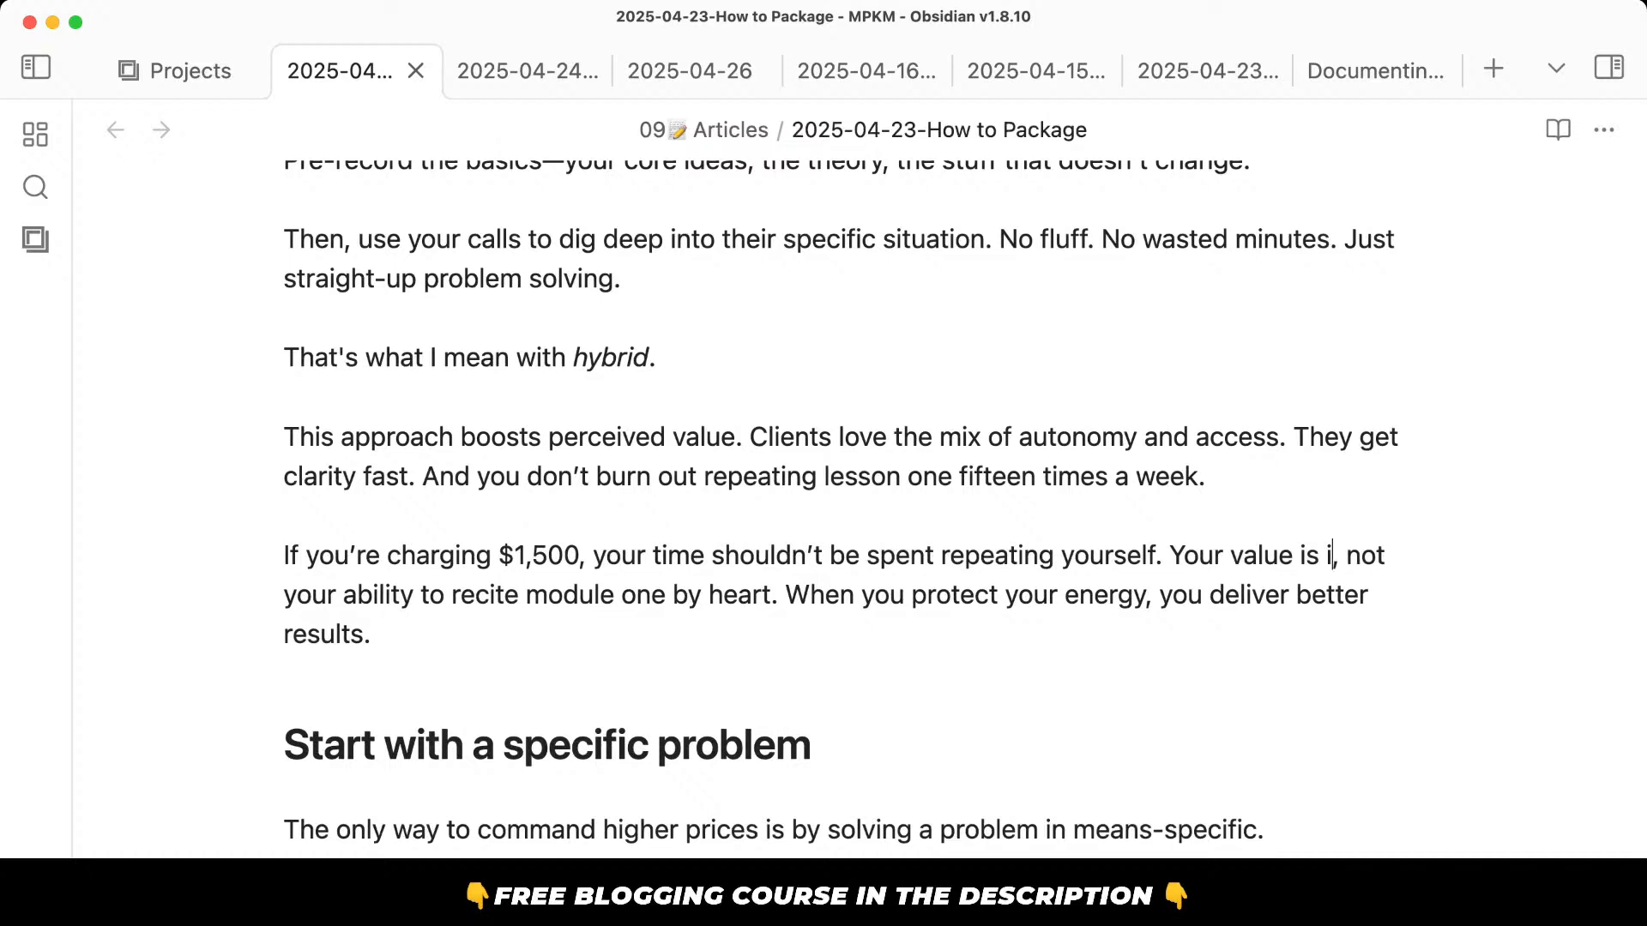
type("n the personalizat")
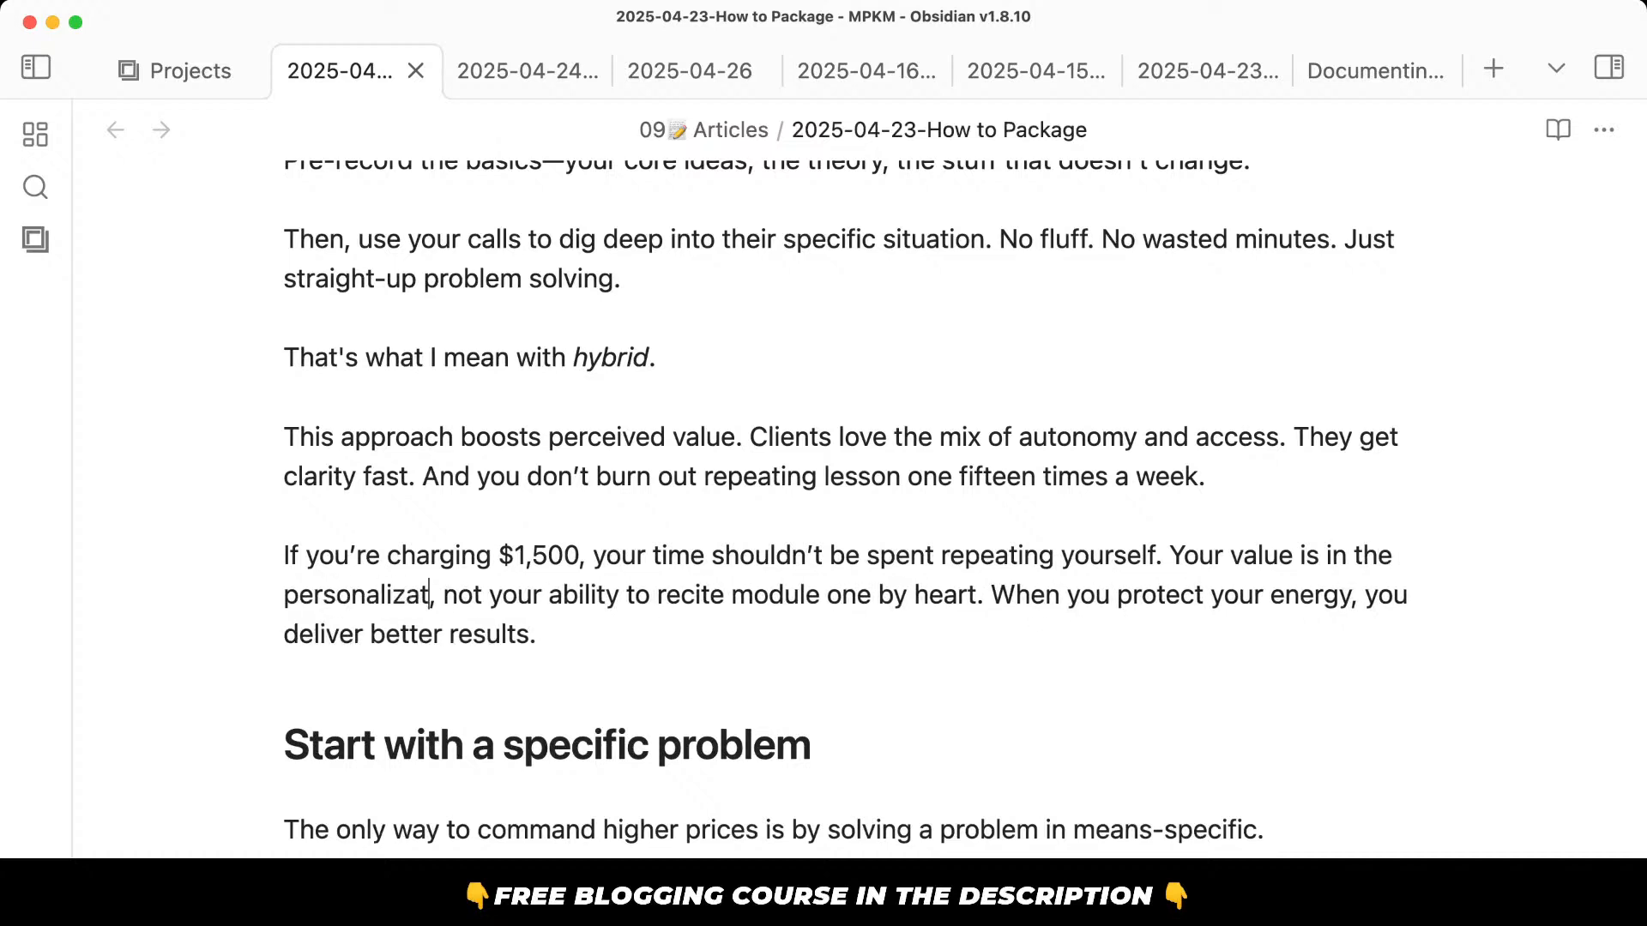
type("ion")
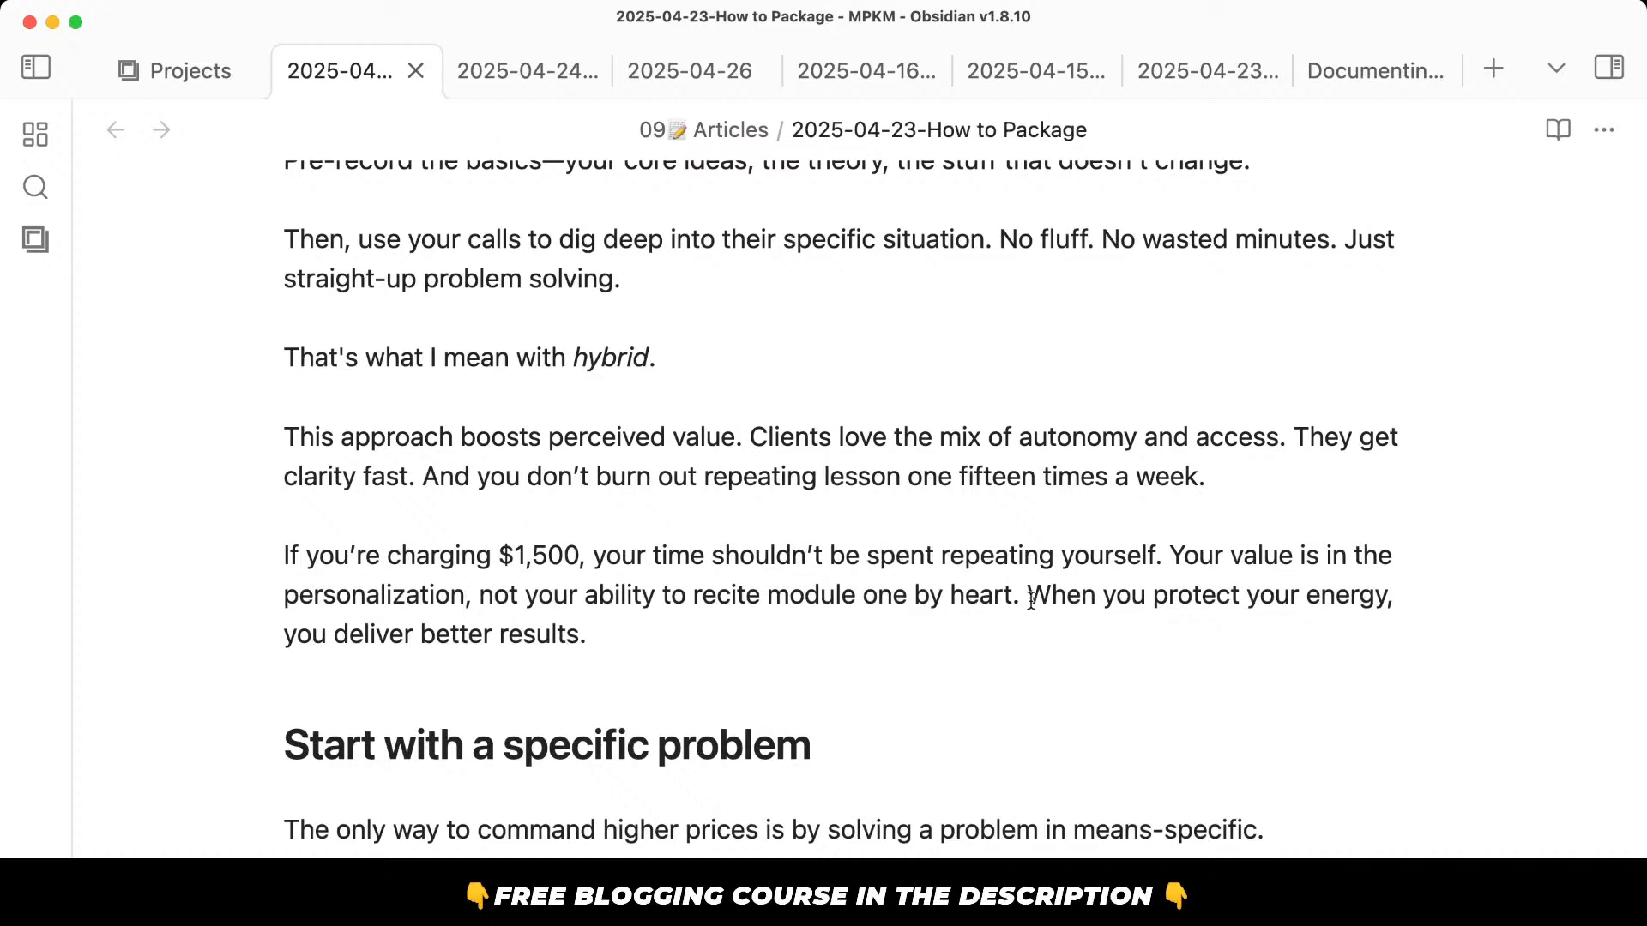
Move the sentence "When you protect your energy" into its own paragraph and reword its start to "And when".
key("Left")
key("Return")
key("Return")
type("And")
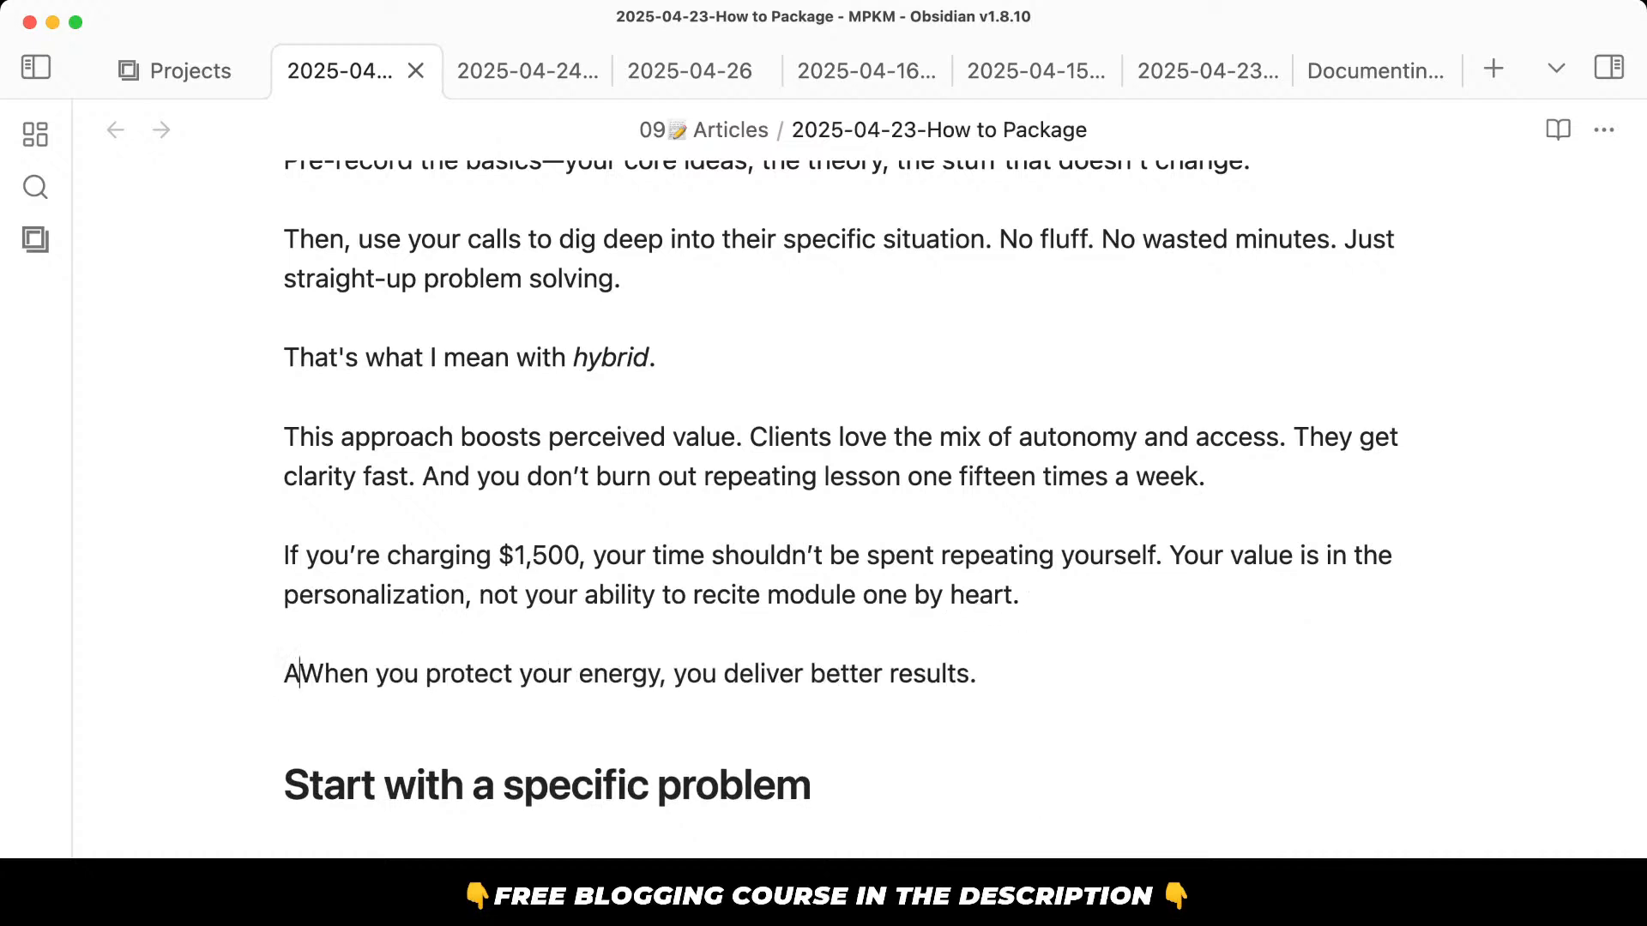
key("BackSpace")
type("w")
Remove the extra blank line above the "Start with a specific problem" heading.
scroll(1089, 678, "down", 3)
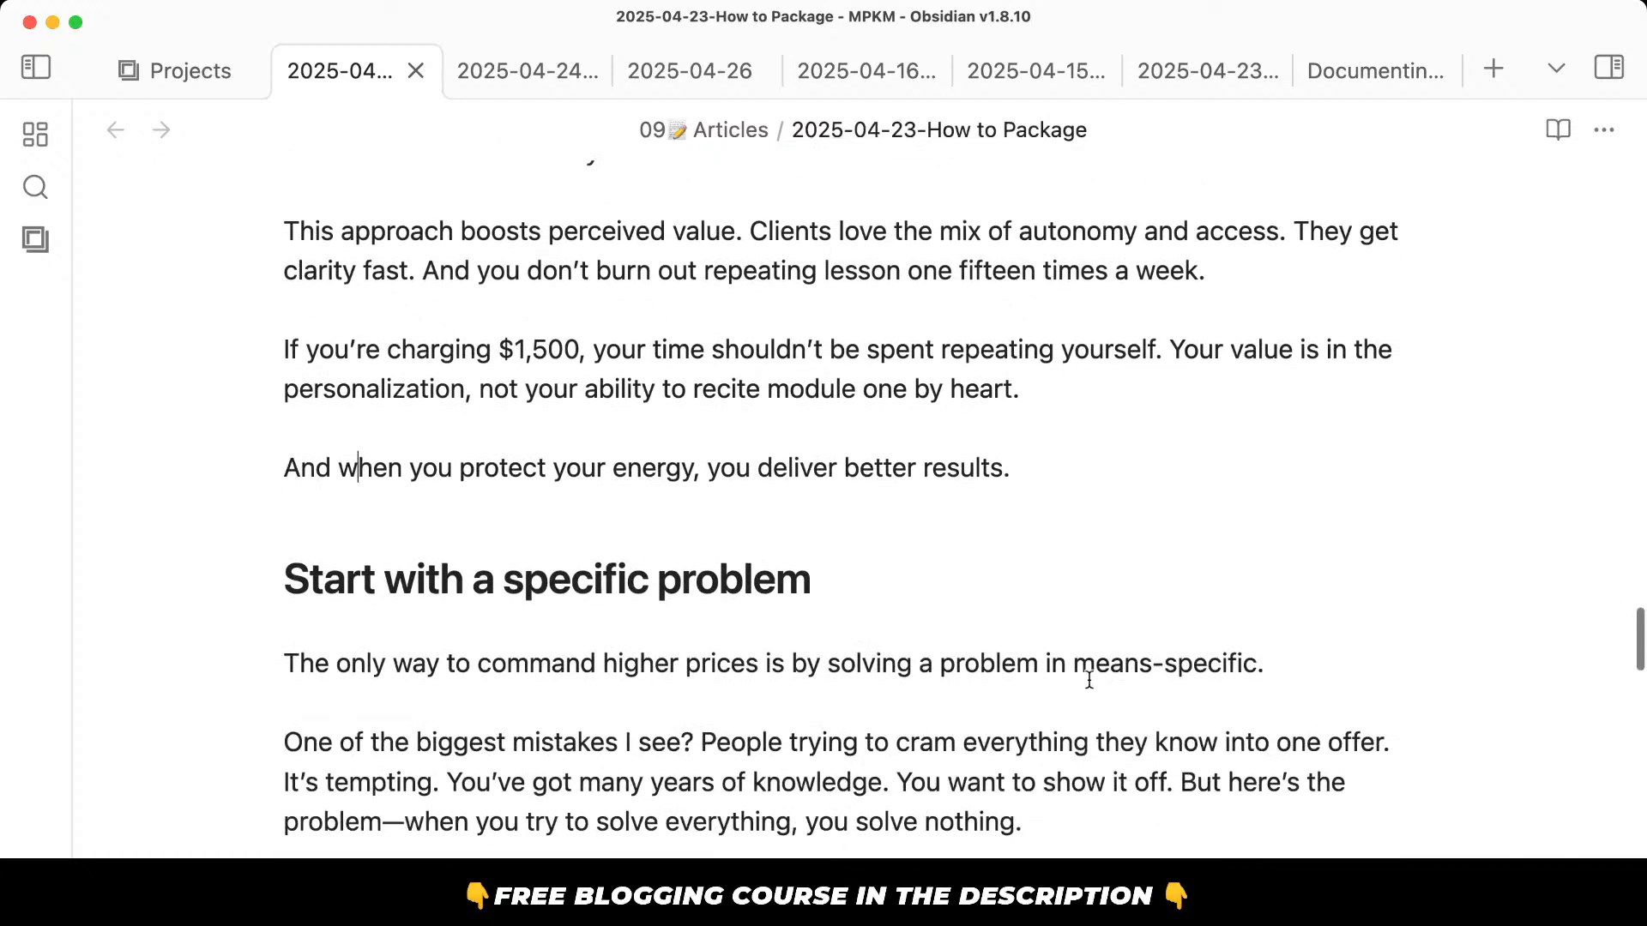
left_click(866, 508)
left_click(918, 583)
left_click(932, 628)
scroll(861, 562, "down", 2)
left_click(798, 396)
key("BackSpace")
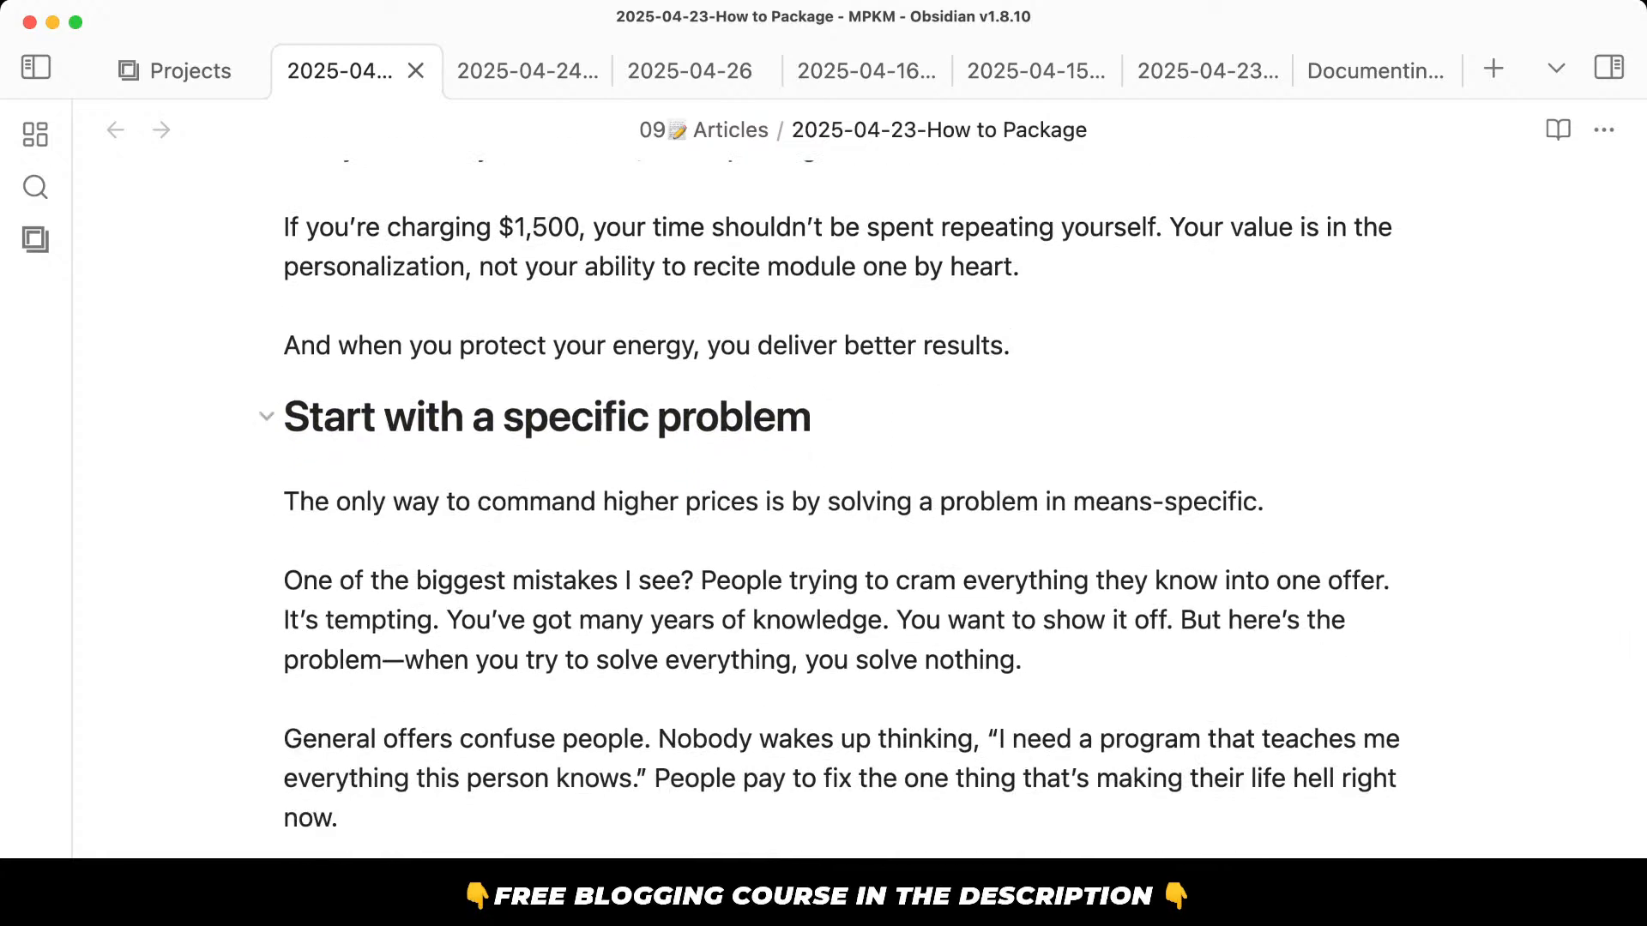
Replace "problem in means-specific." with "specific pain" in the first sentence under the "Start with a specific problem" heading.
left_click(772, 536)
scroll(1038, 446, "down", 2)
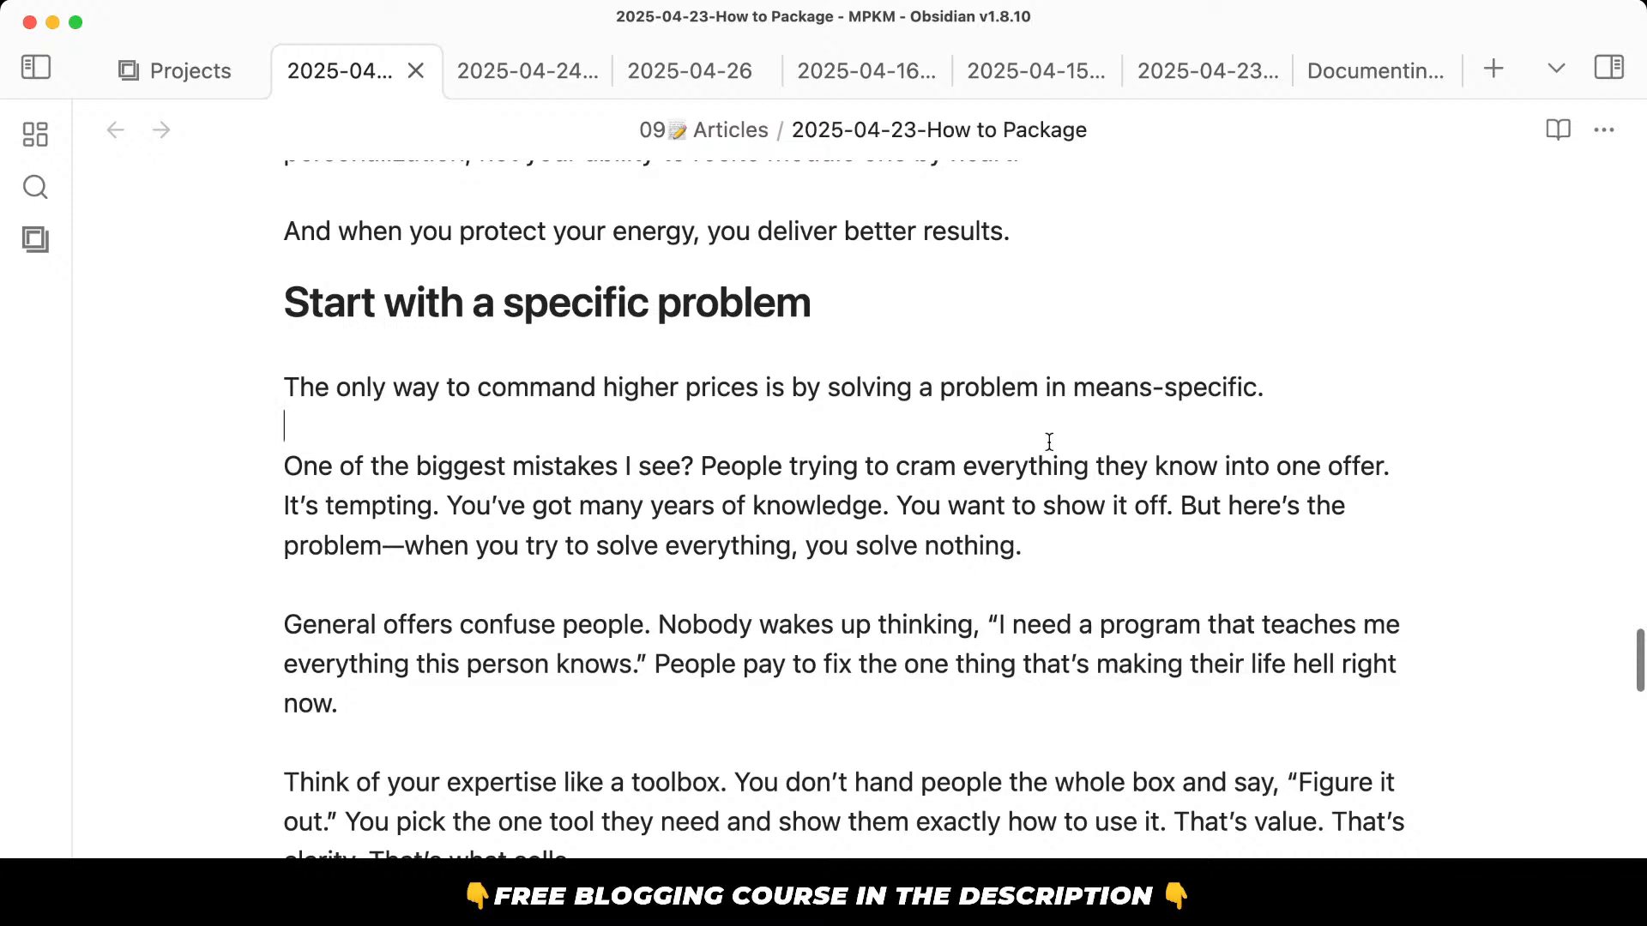
left_click(1066, 387)
left_click_drag(941, 388, 1296, 388)
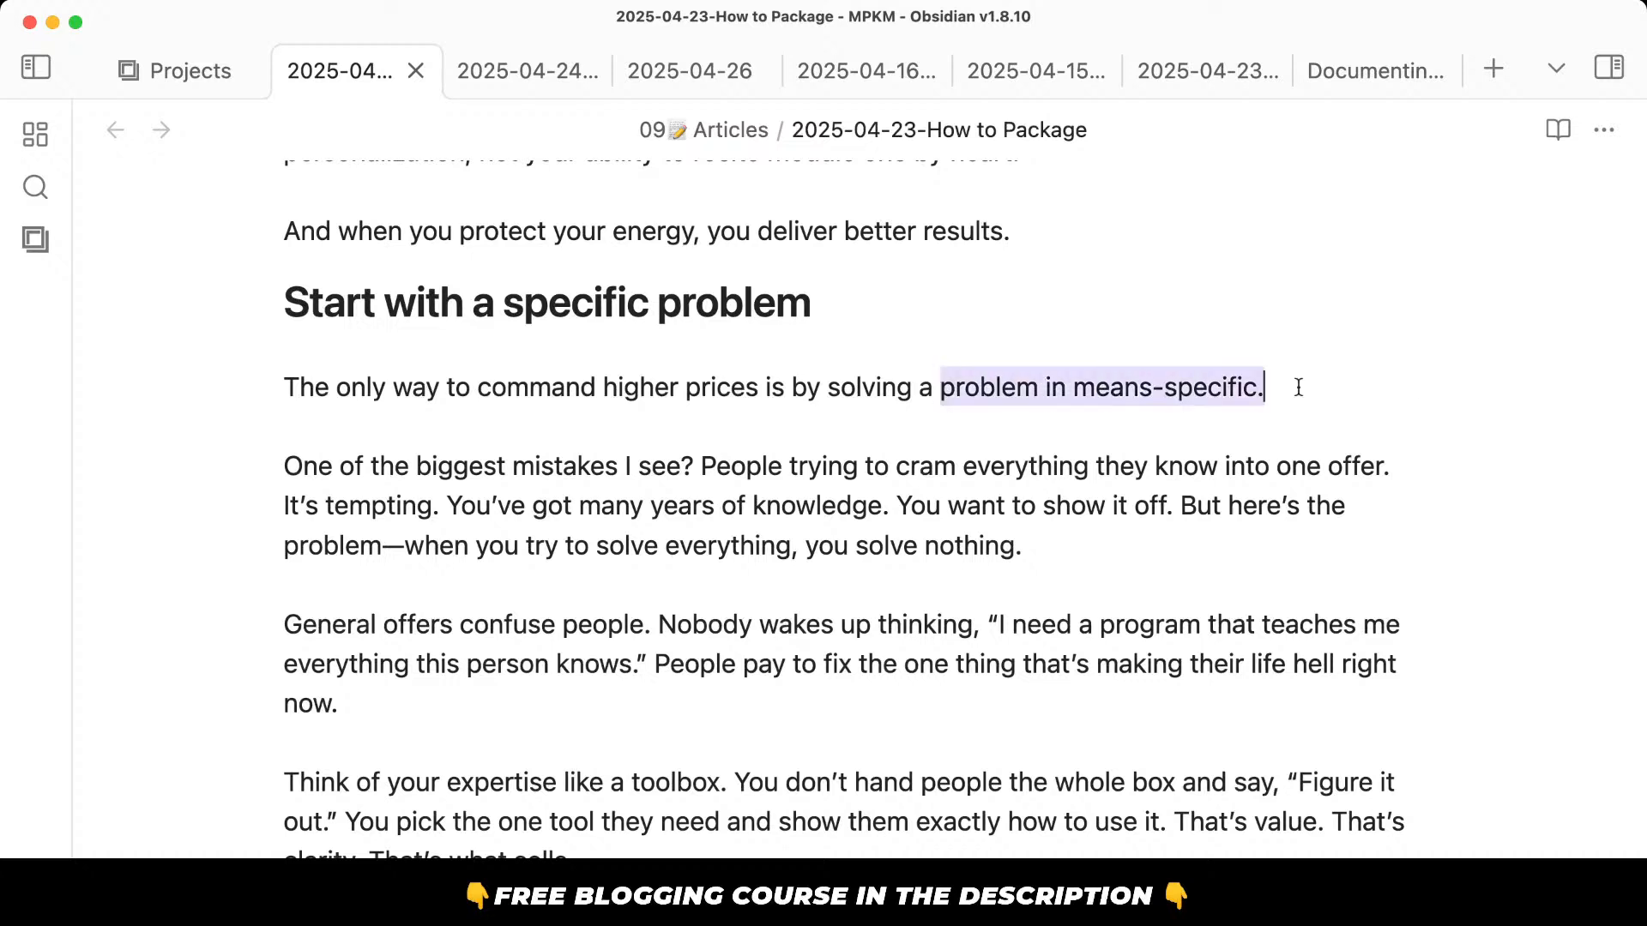
type("specific pain")
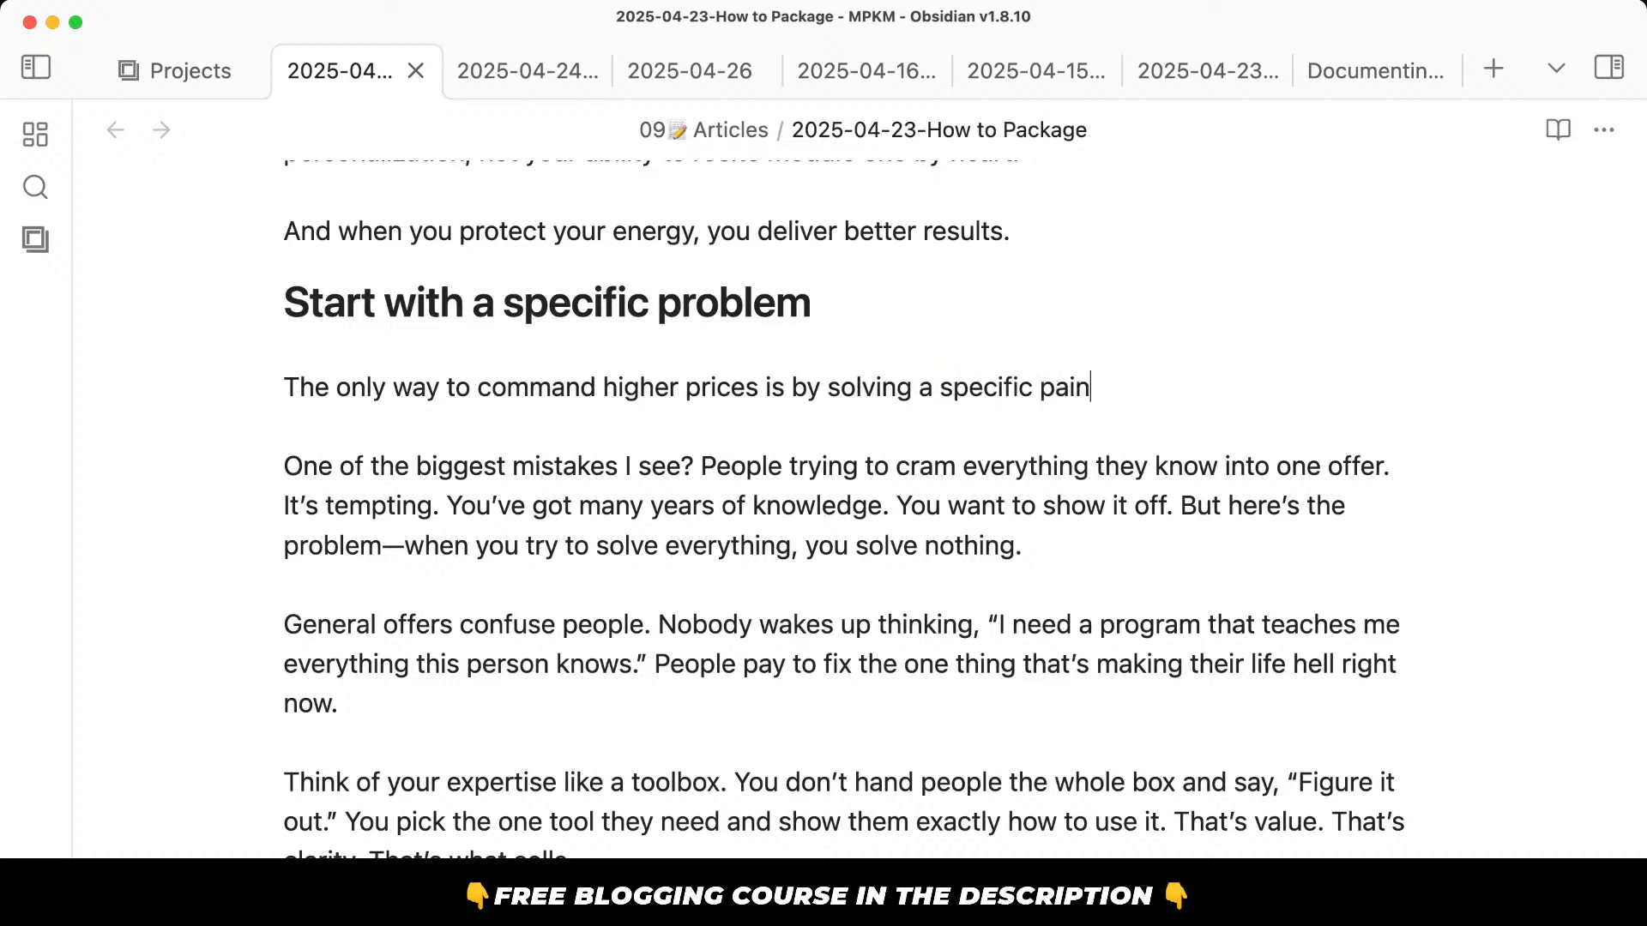
Finish the sentence under "Start with a specific problem" with "painful problem for your audience." and add a paragraph reading "Read this again.".
type("ful problem for yo")
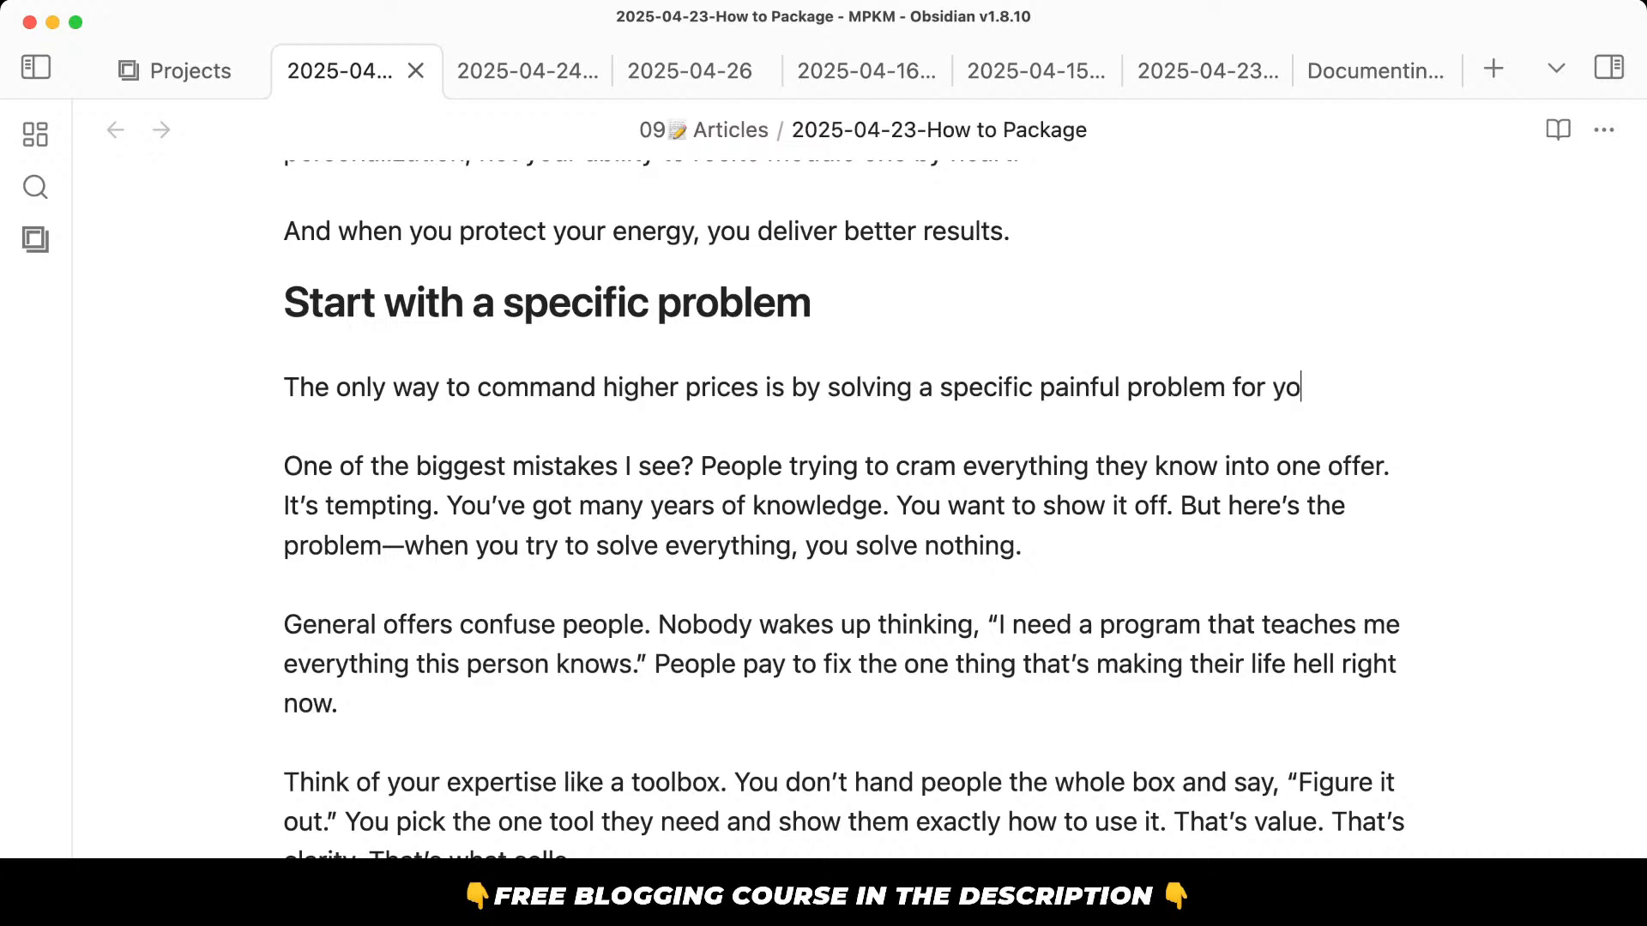
type("ur audience.")
key("Return")
key("Return")
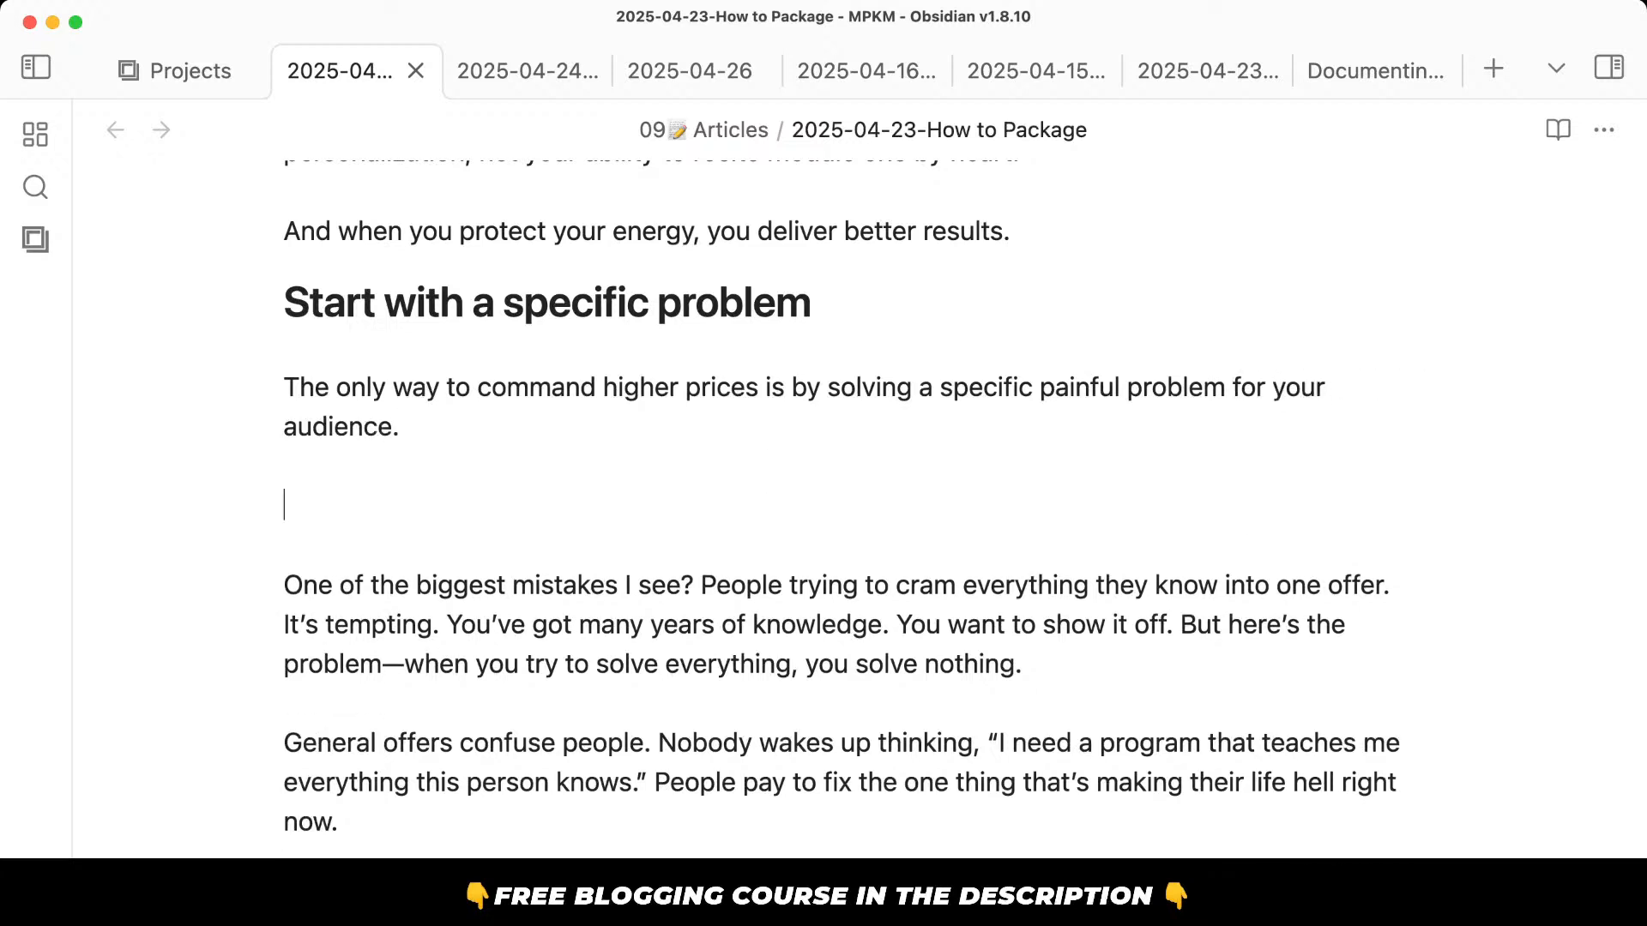
type("Read this again.")
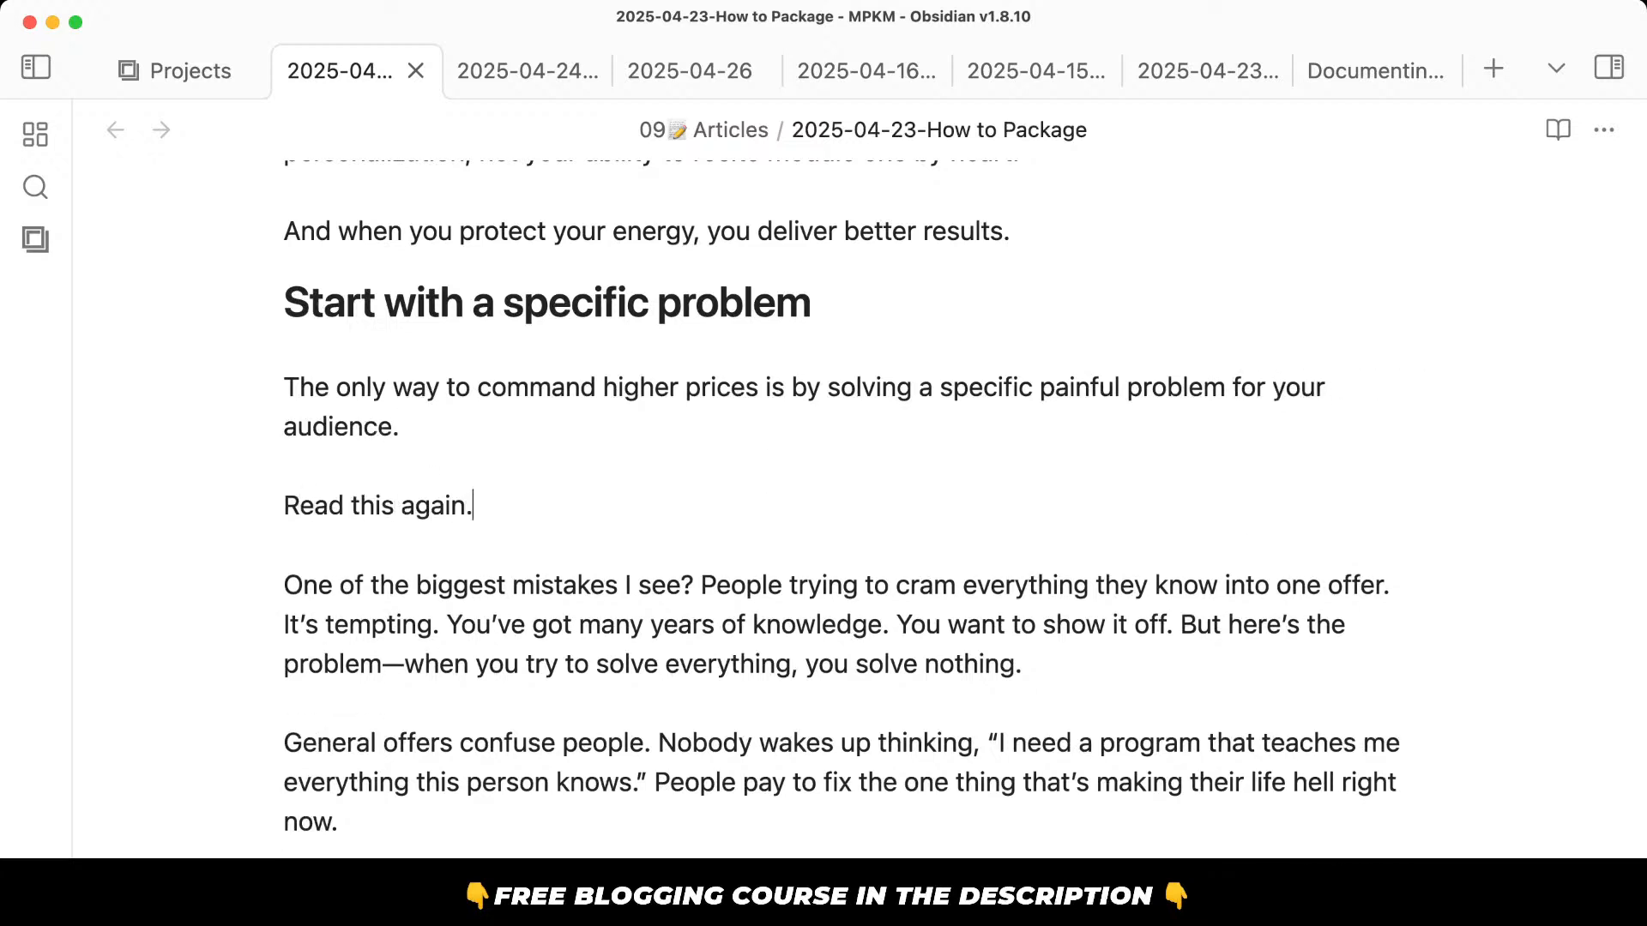
Reword "It's tempting." to "I know it's tempting." in the paragraph about the biggest mistakes.
scroll(764, 483, "down", 3)
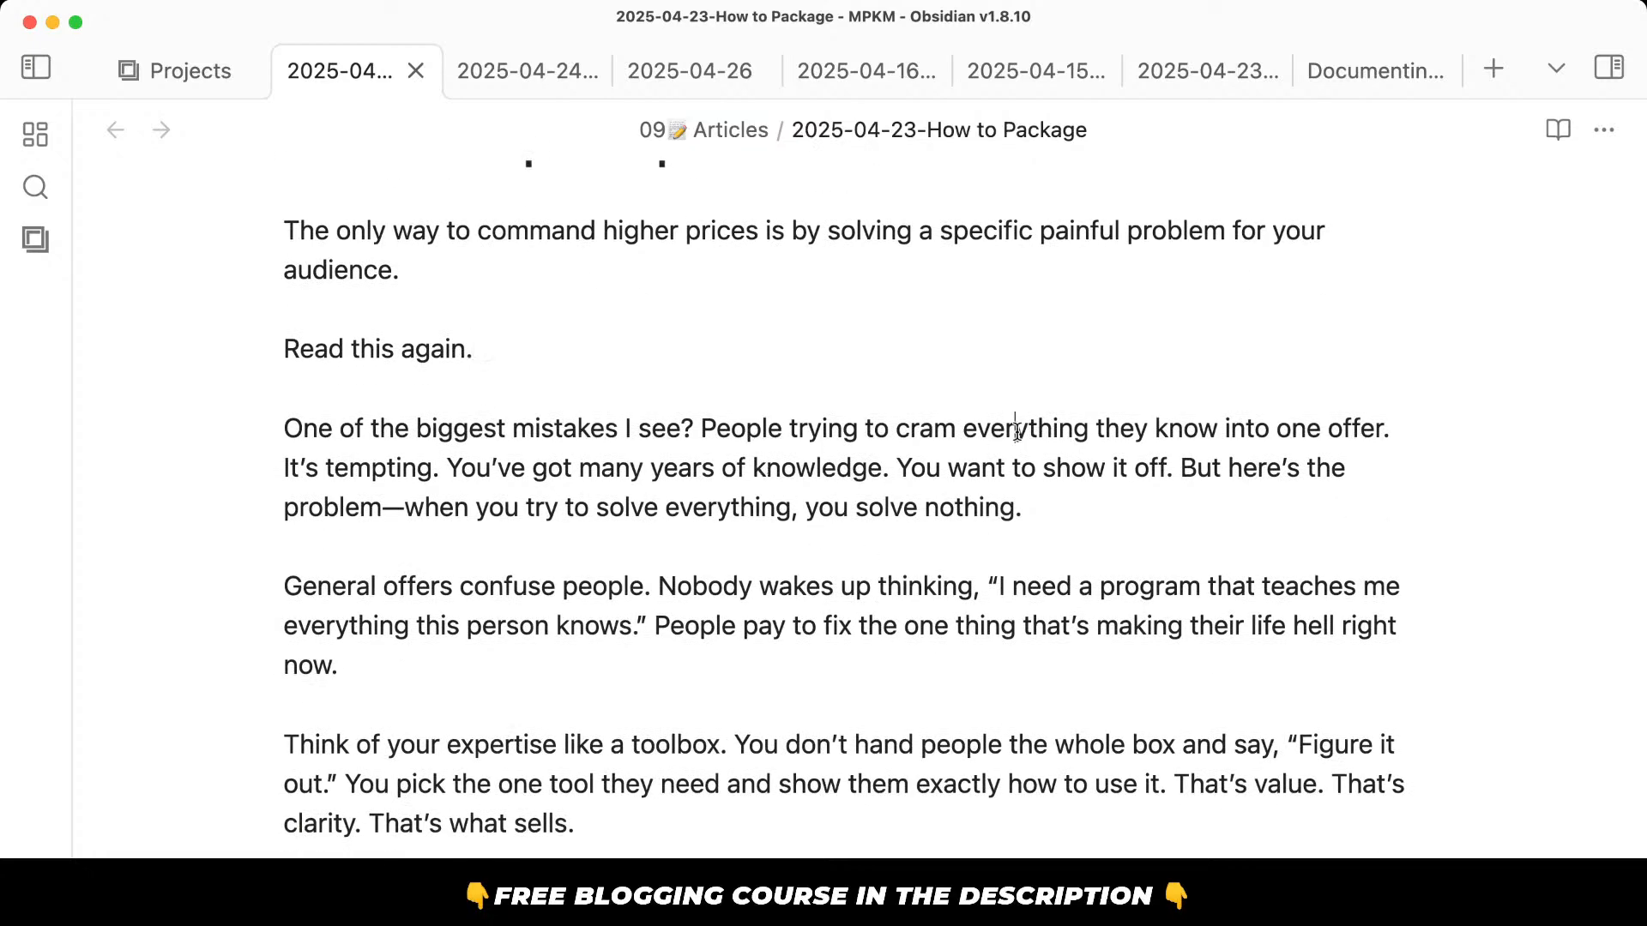
left_click(524, 465)
left_click_drag(522, 460, 618, 479)
left_click(638, 490)
left_click(447, 466)
left_click(285, 468)
type("I know")
key("BackSpace")
type("i")
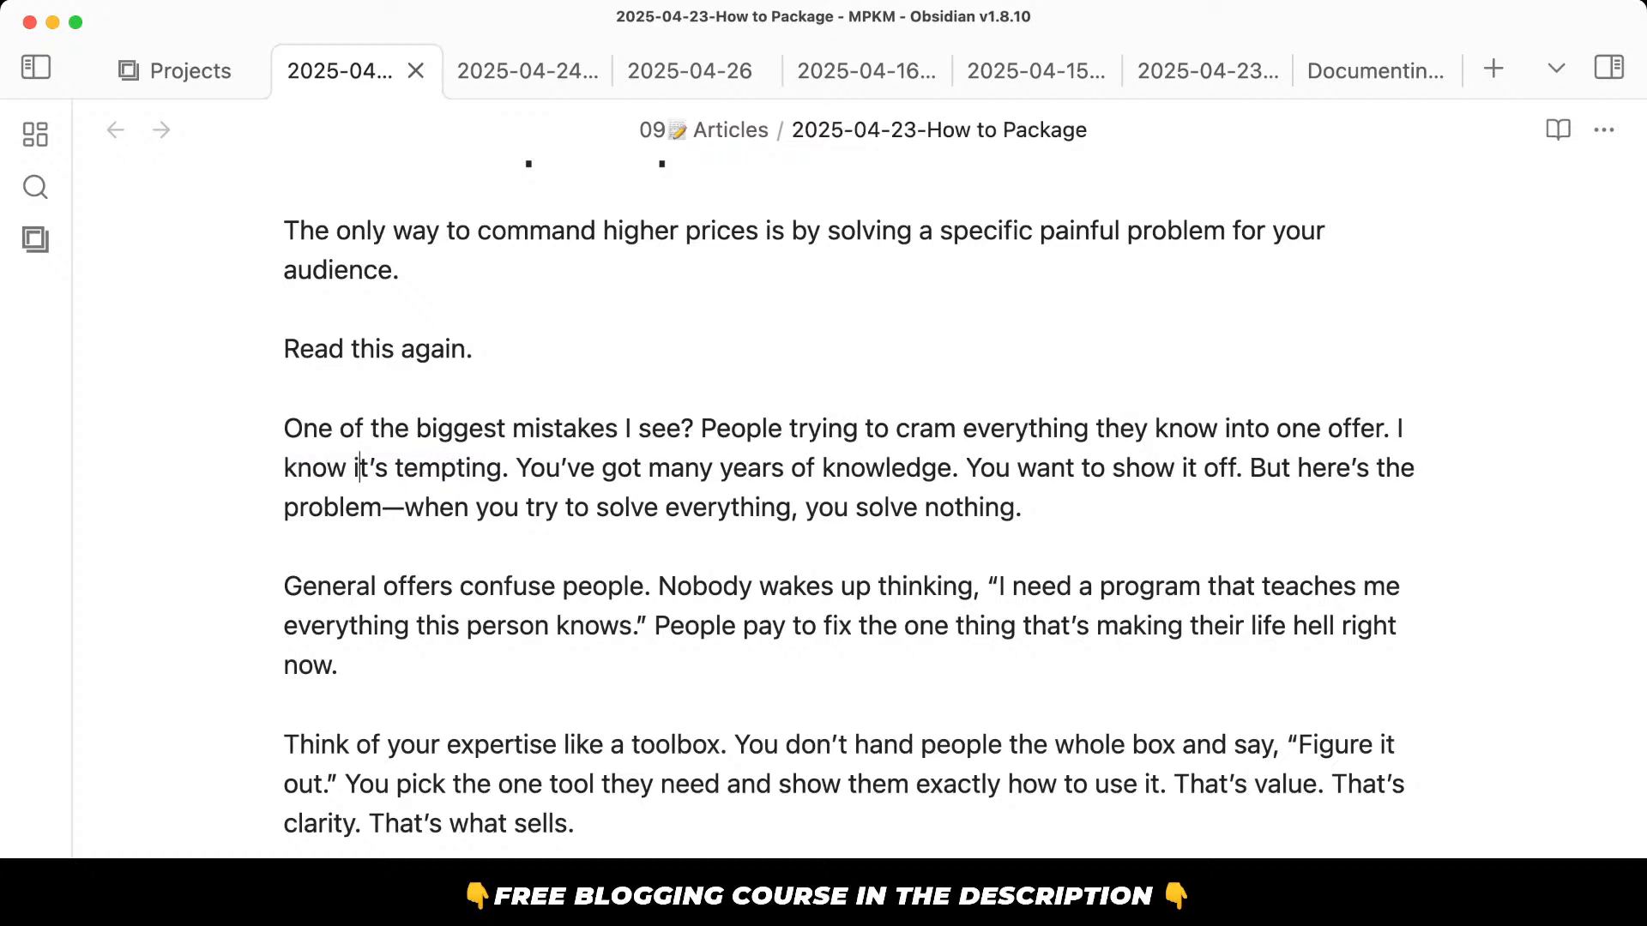
Set "I know it's tempting." apart as its own paragraph, separated by blank lines from the sentences before and after it.
left_click(1390, 428)
key("Return")
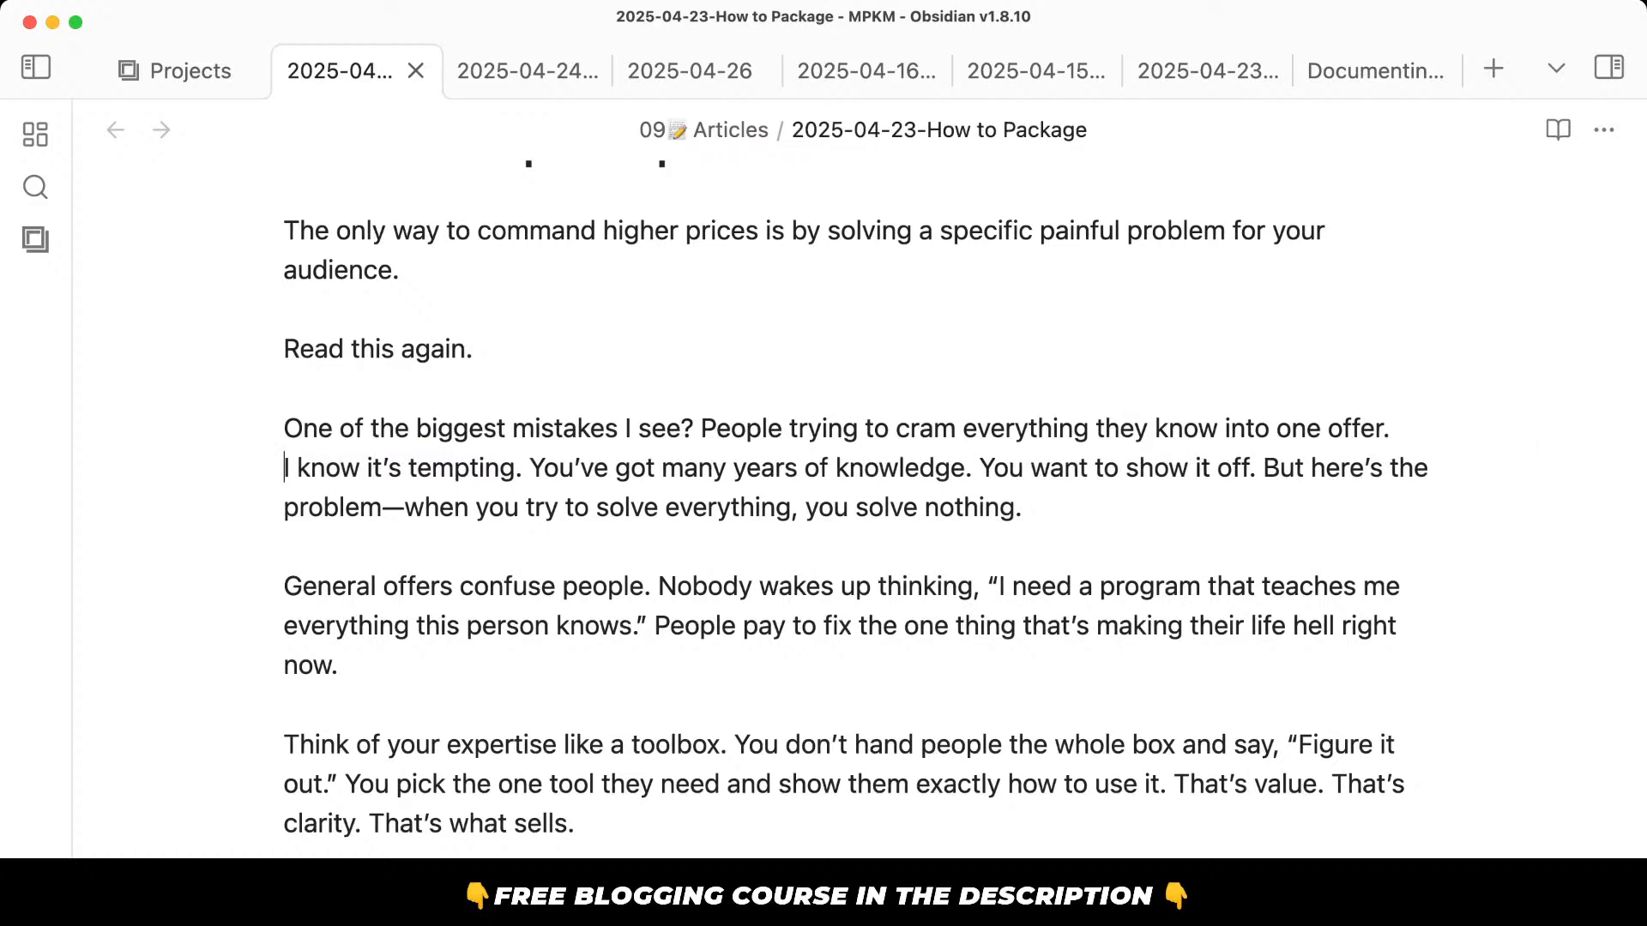
key("Return")
left_click(531, 506)
key("Return")
key("Return")
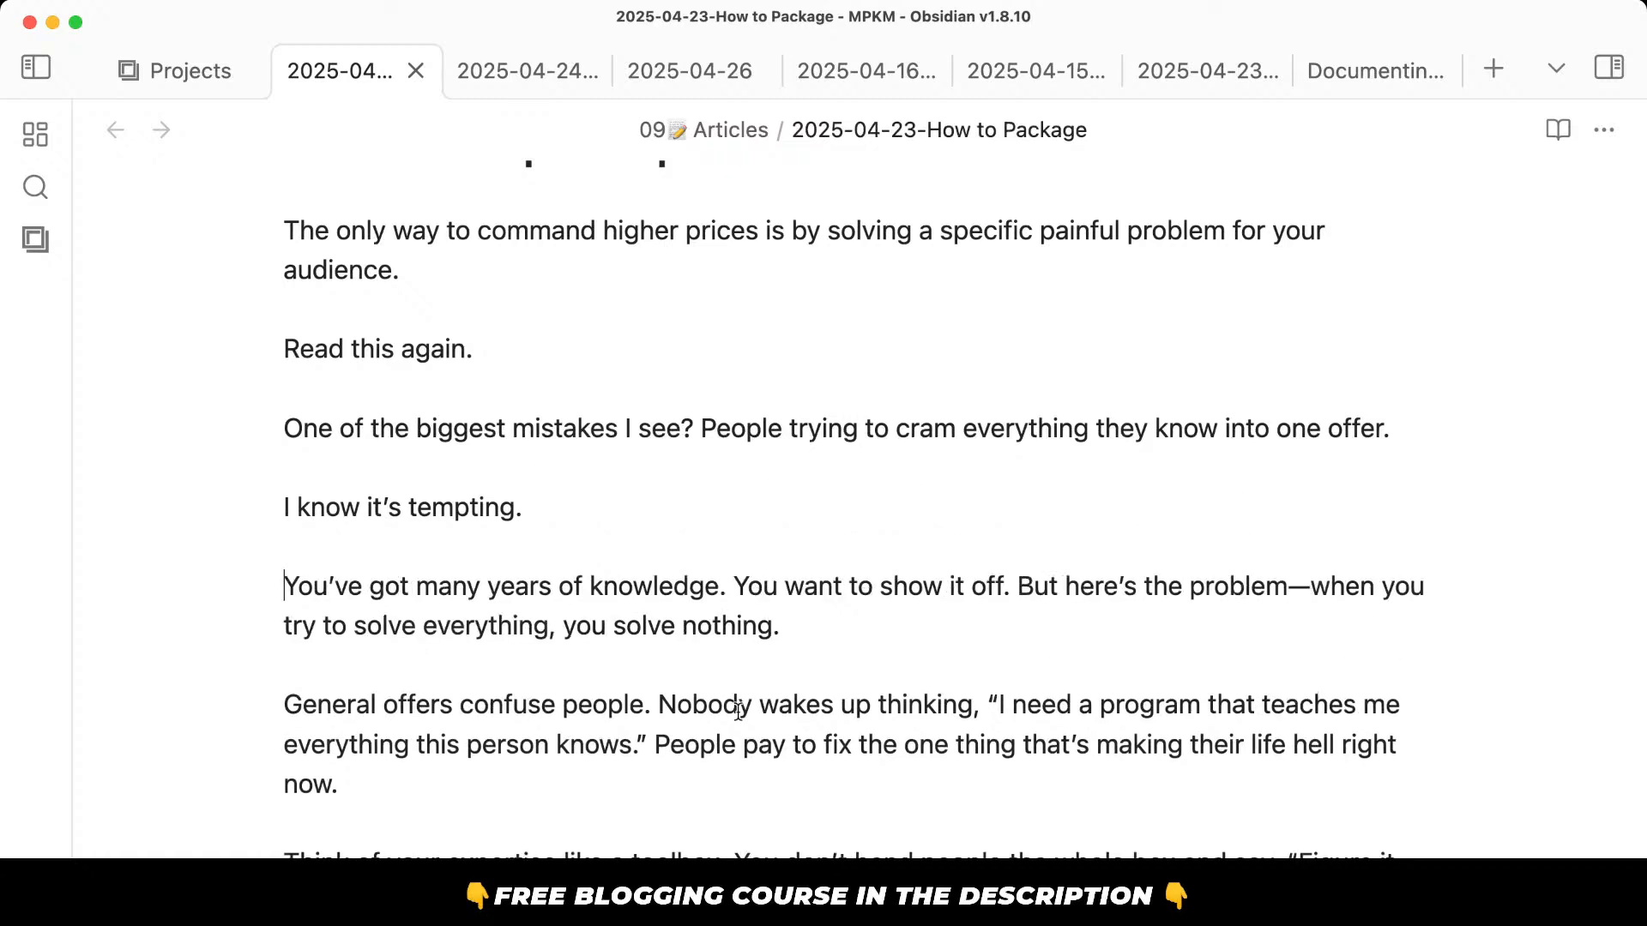
Italicize the quote "I need a program that teaches me everything this person knows." in the general offers paragraph.
scroll(761, 732, "down", 5)
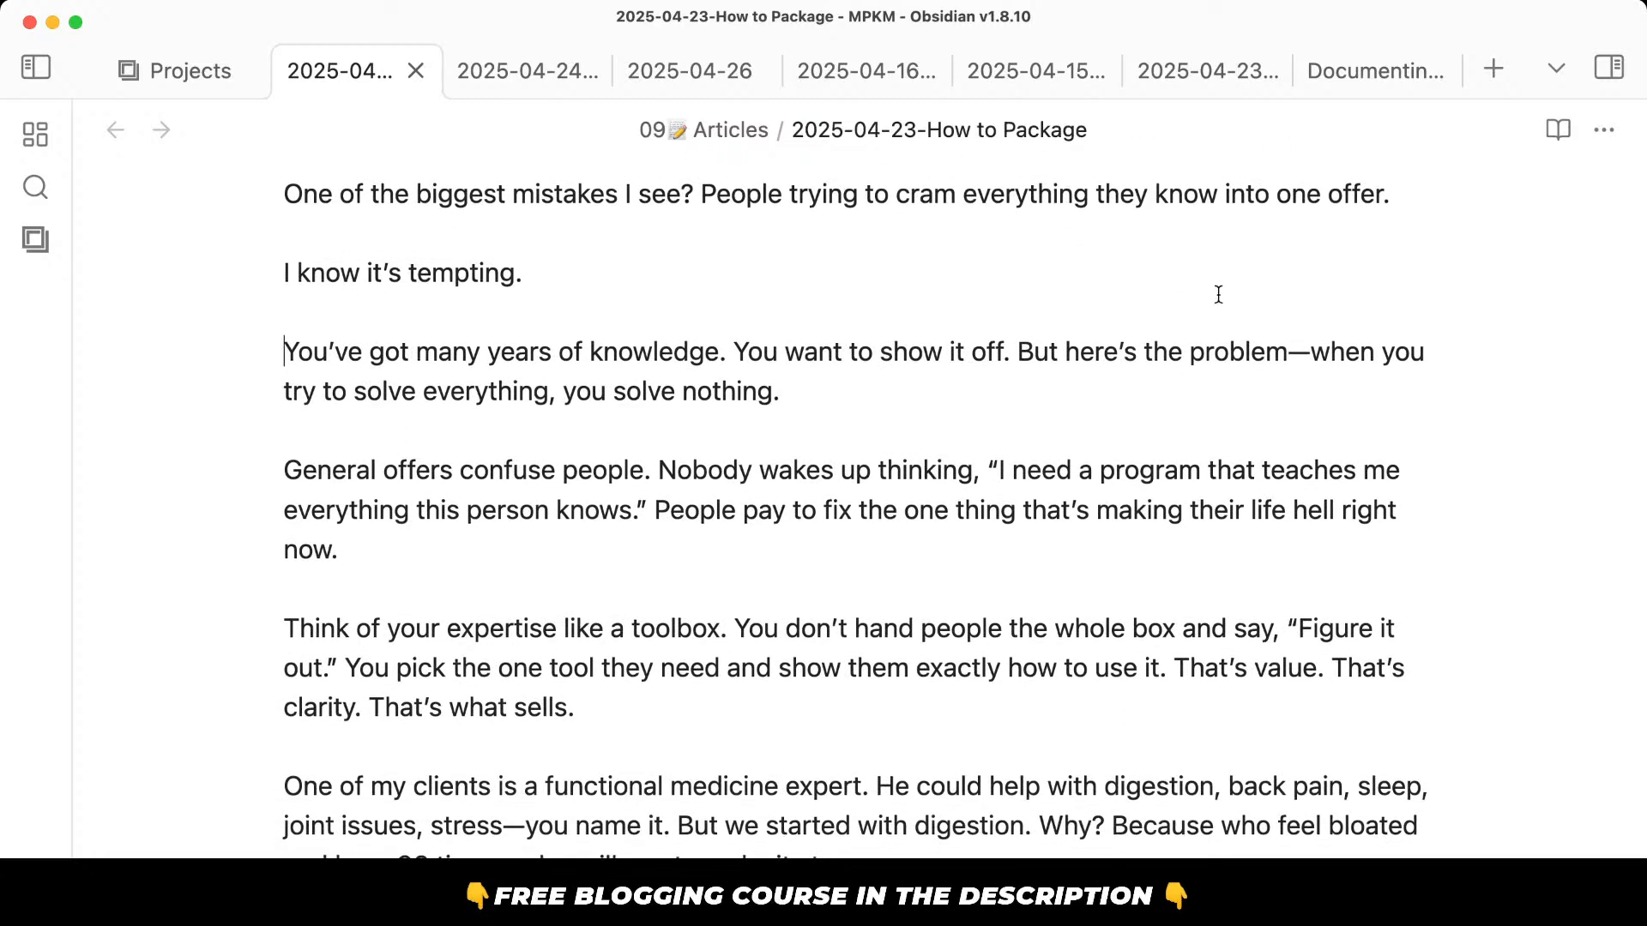
triple_click(639, 470)
left_click(742, 549)
left_click_drag(643, 514, 993, 463)
key("super+i")
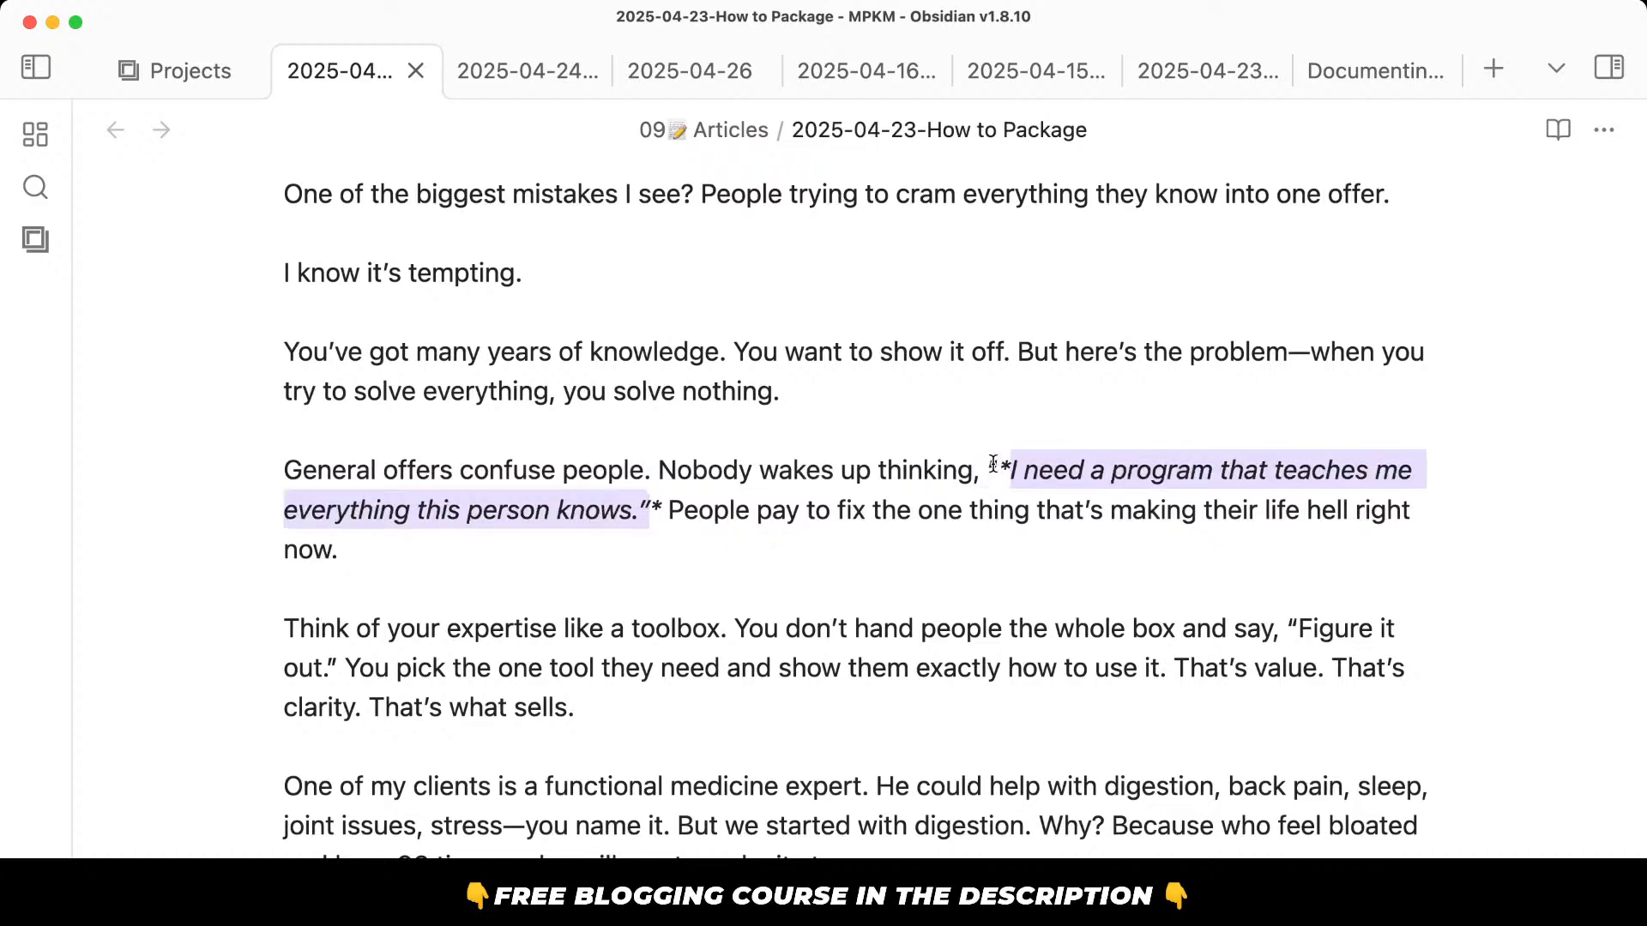
left_click(832, 590)
Delete "That's value. That's clarity. That's what sells." from the end of the toolbox paragraph.
scroll(815, 592, "down", 1)
left_click_drag(739, 581, 805, 648)
left_click(805, 647)
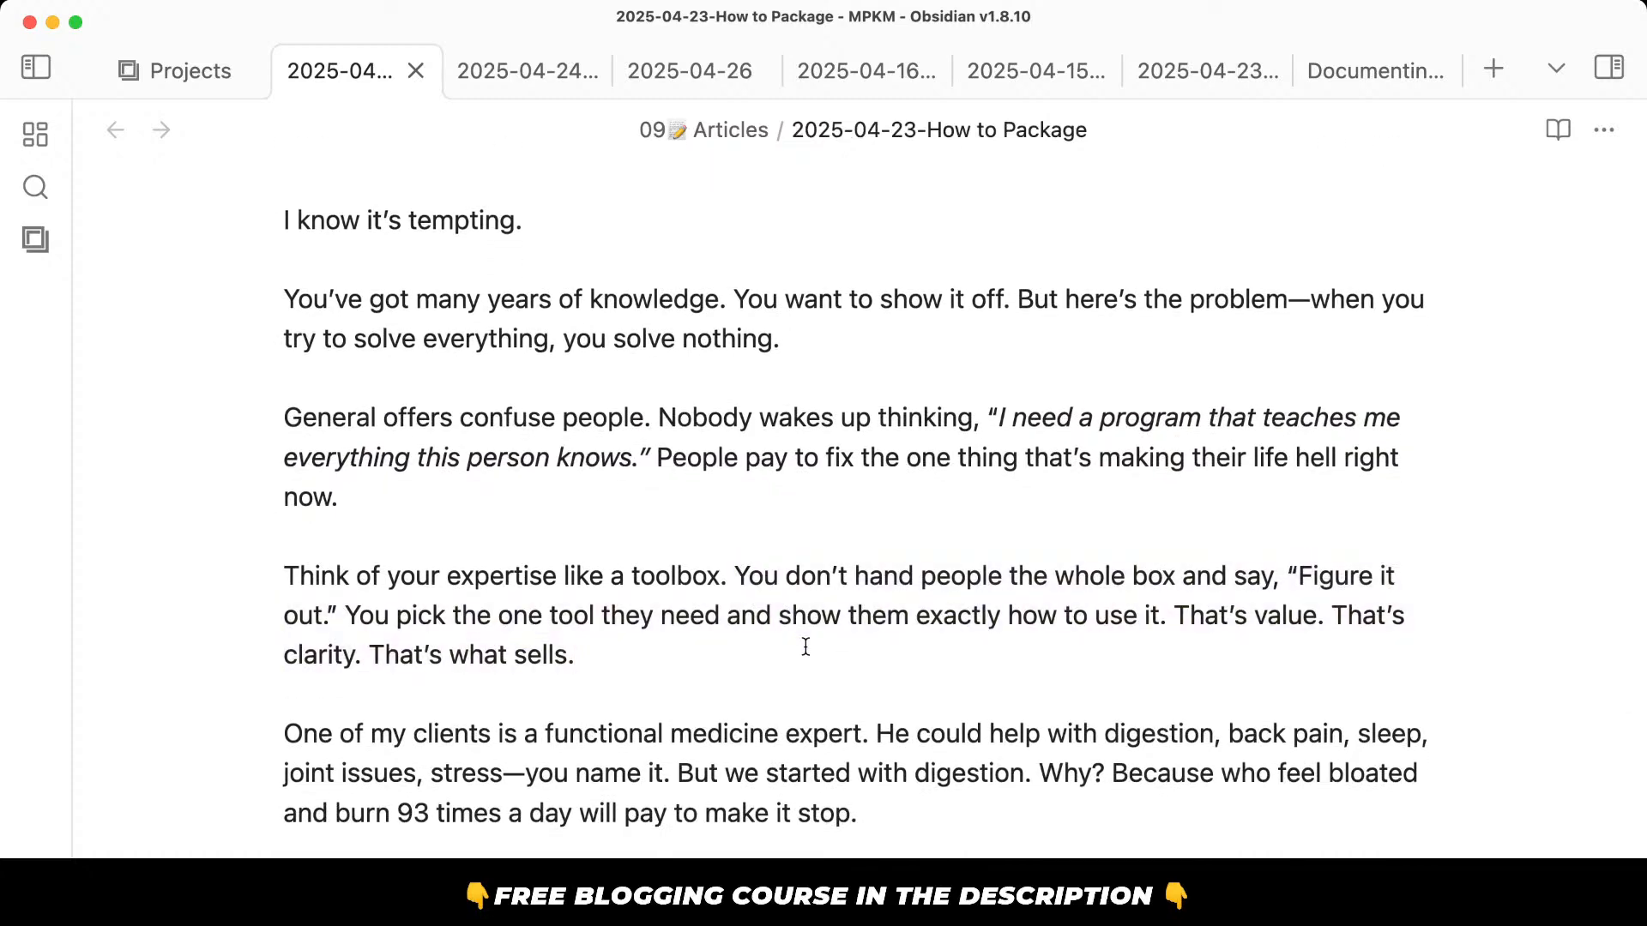
scroll(805, 647, "down", 1)
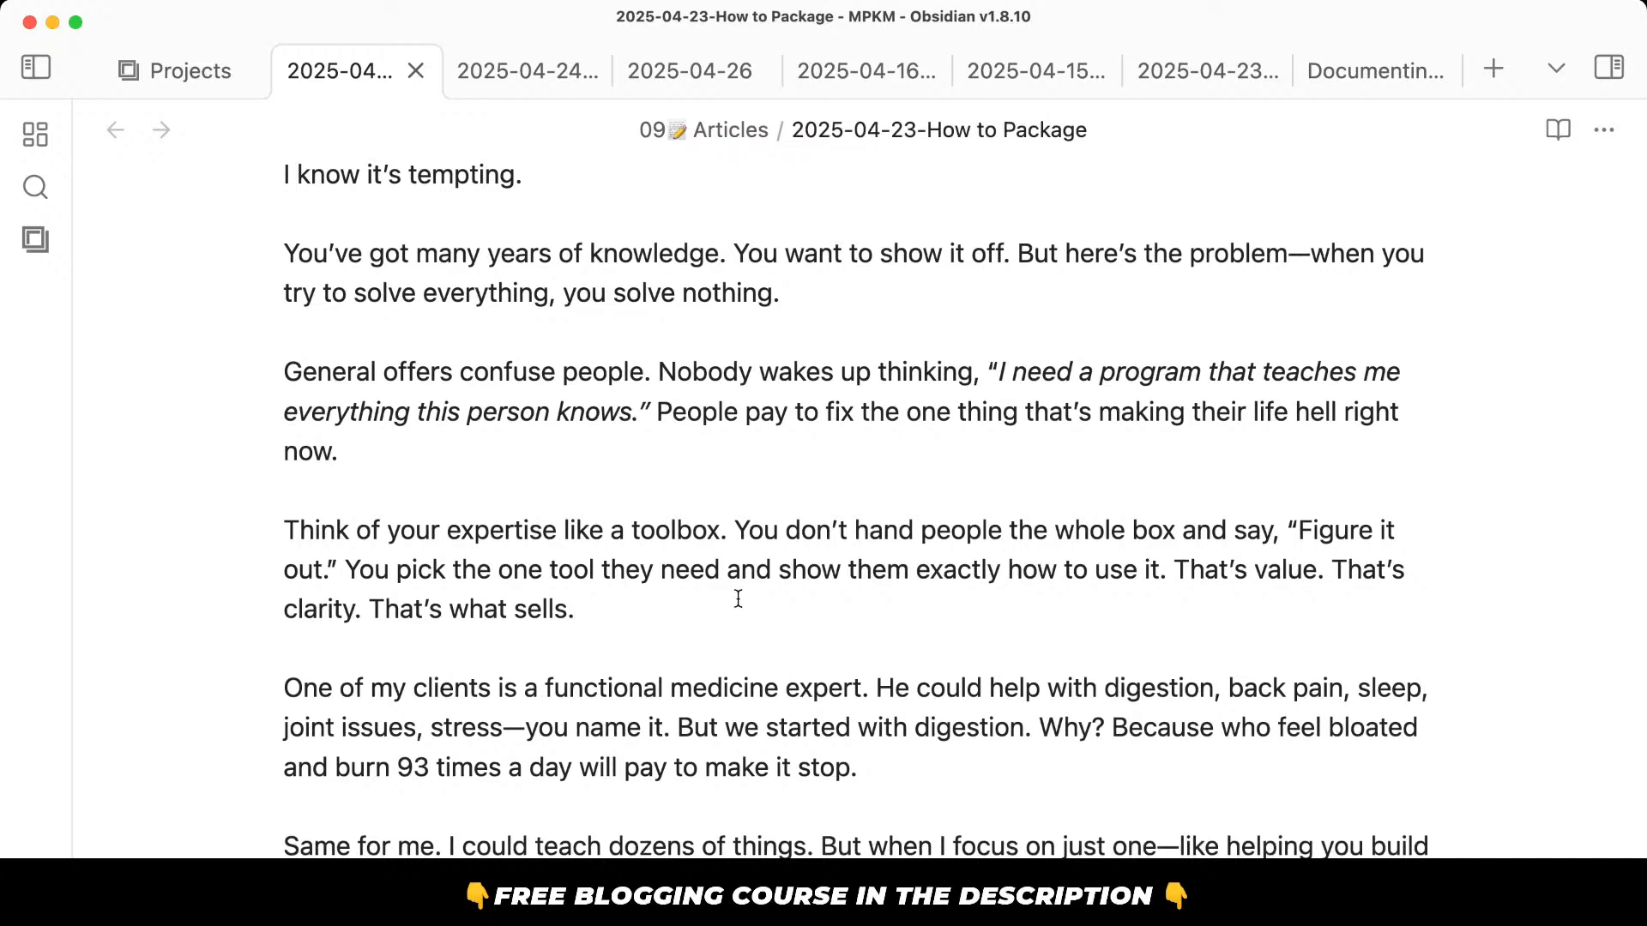
left_click_drag(651, 568, 698, 599)
left_click(699, 599)
left_click(1176, 570, "shift")
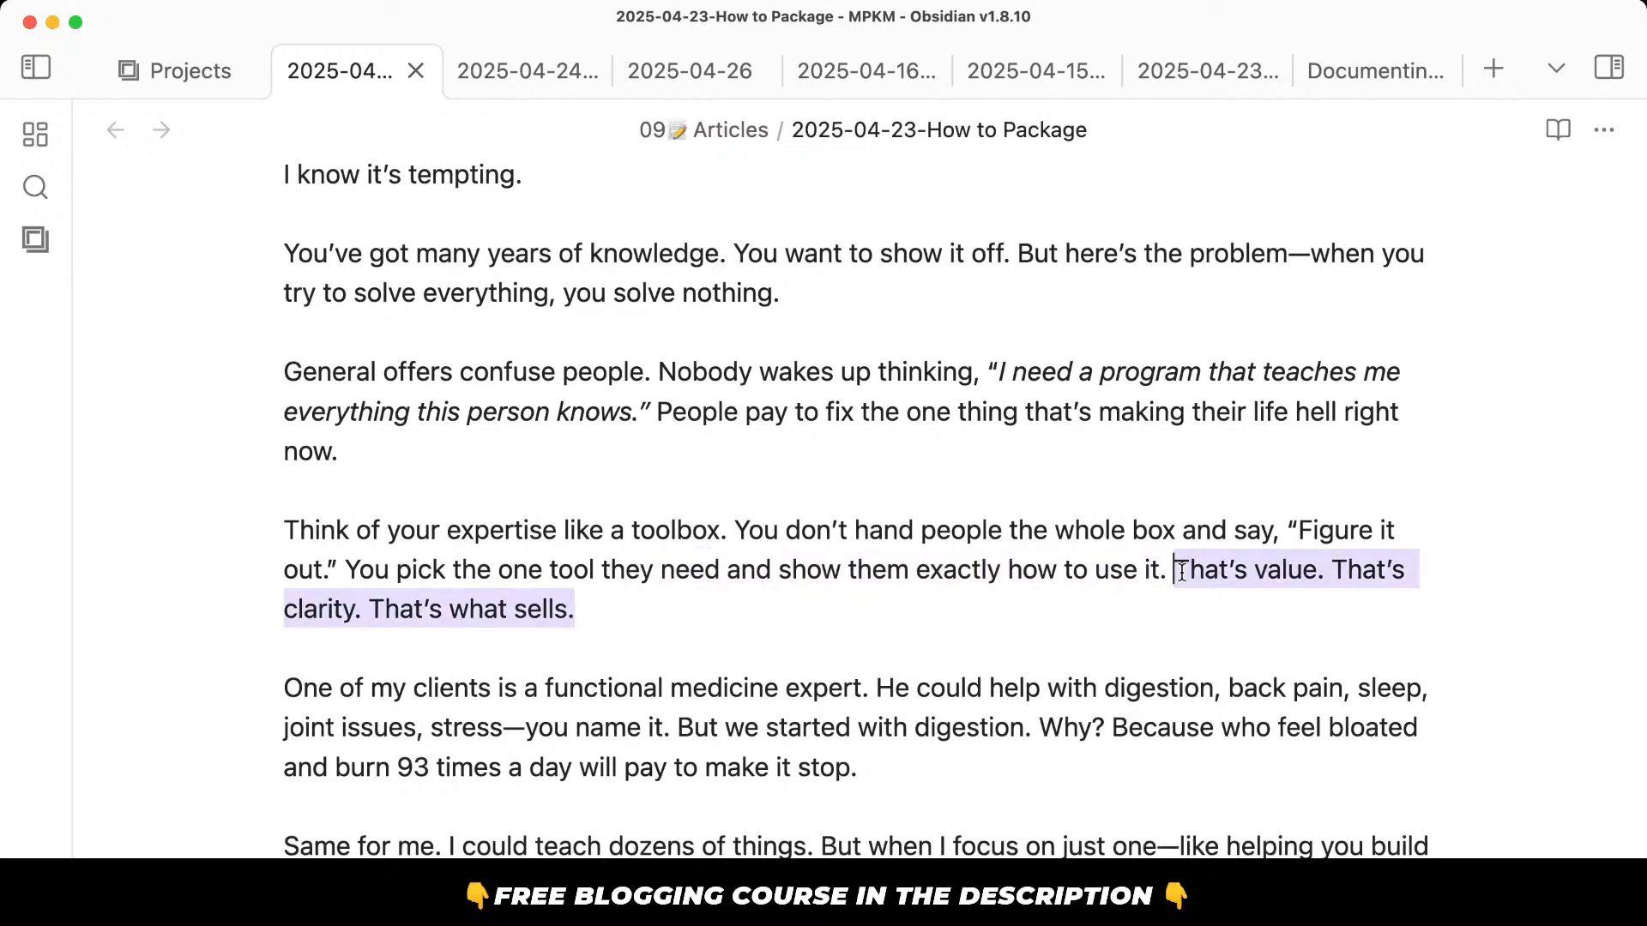
key("BackSpace")
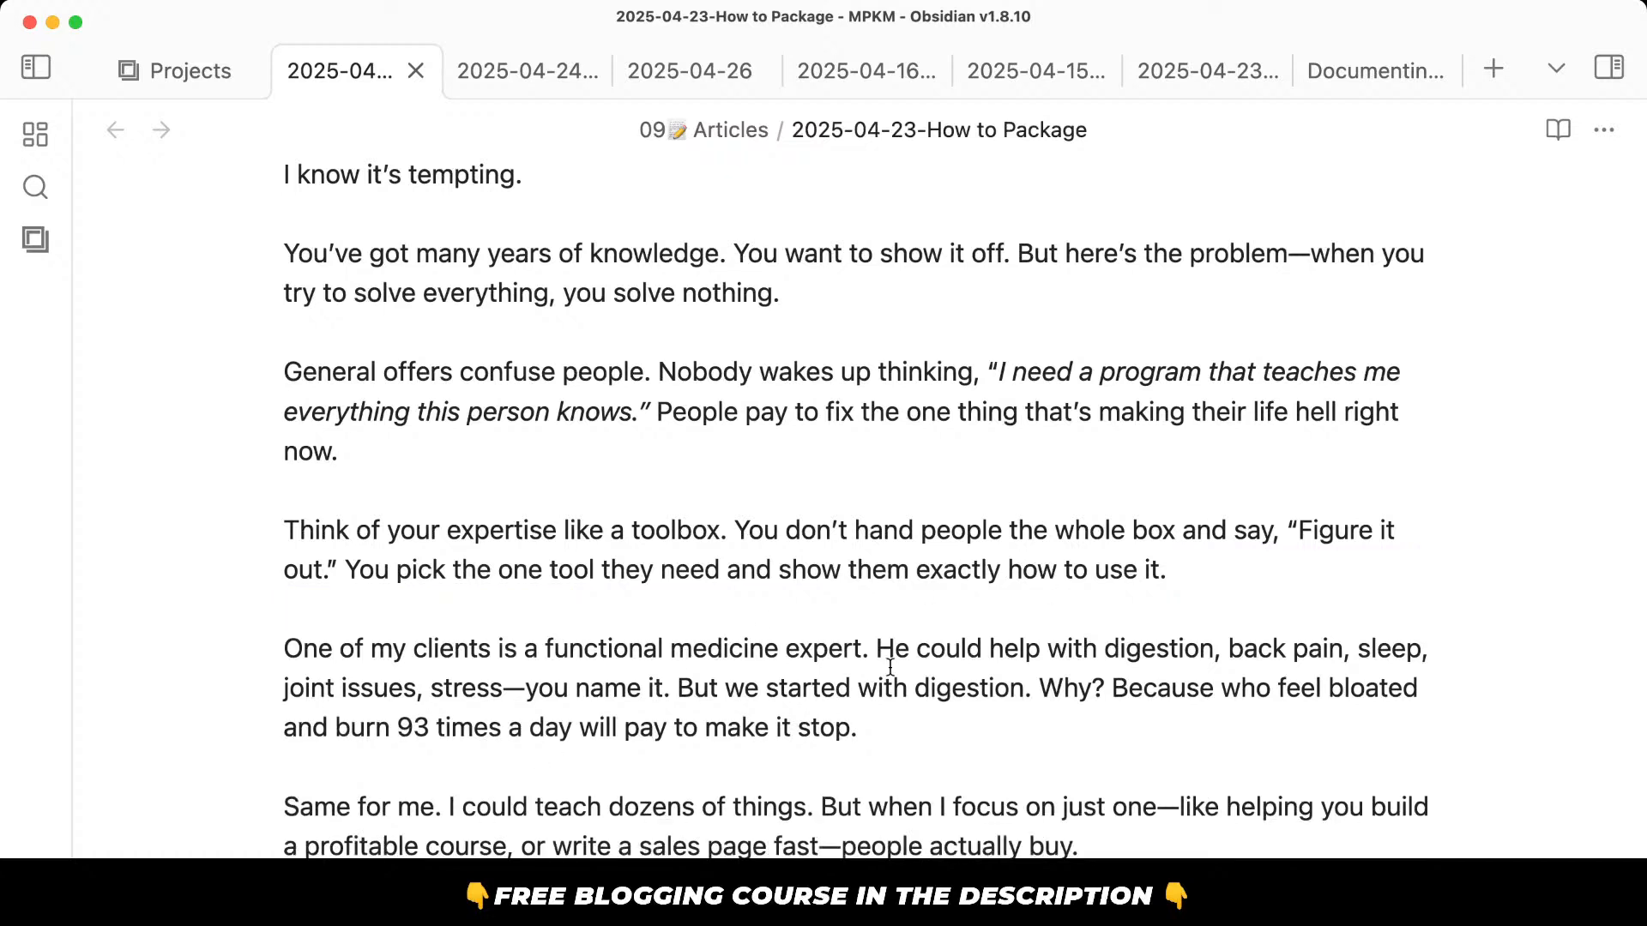
Reword the medicine expert sentence to "He could help you with:" and start a bulleted list with the text that follows.
left_click(1046, 649)
type("you")
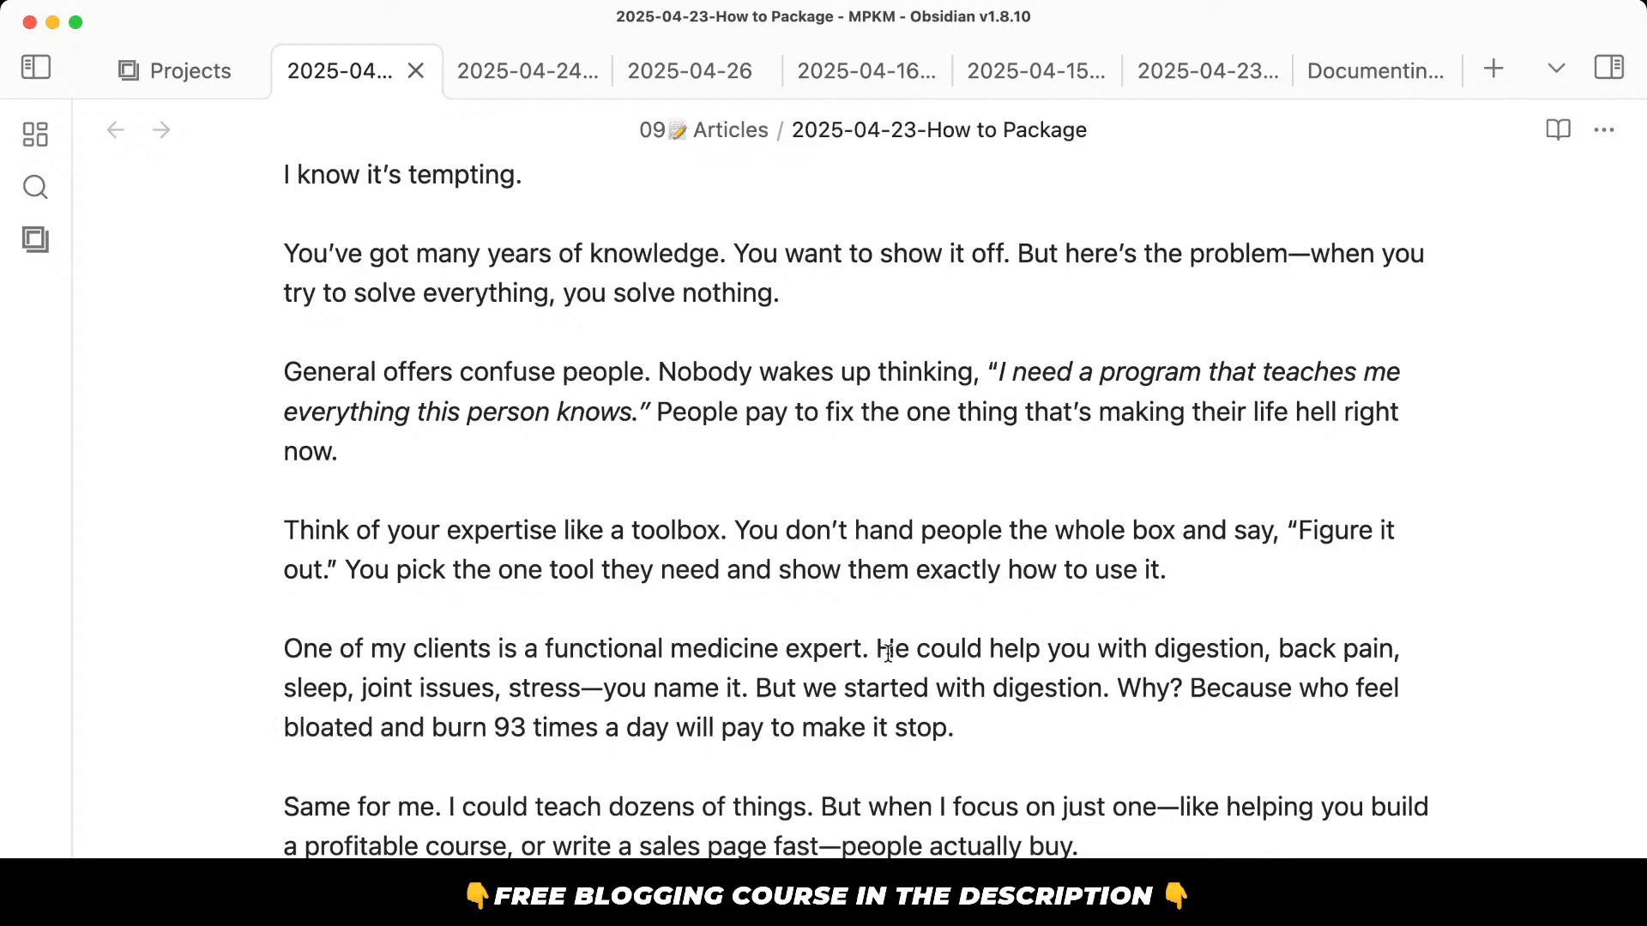
left_click(1144, 649)
type(":")
key("Return")
type("-")
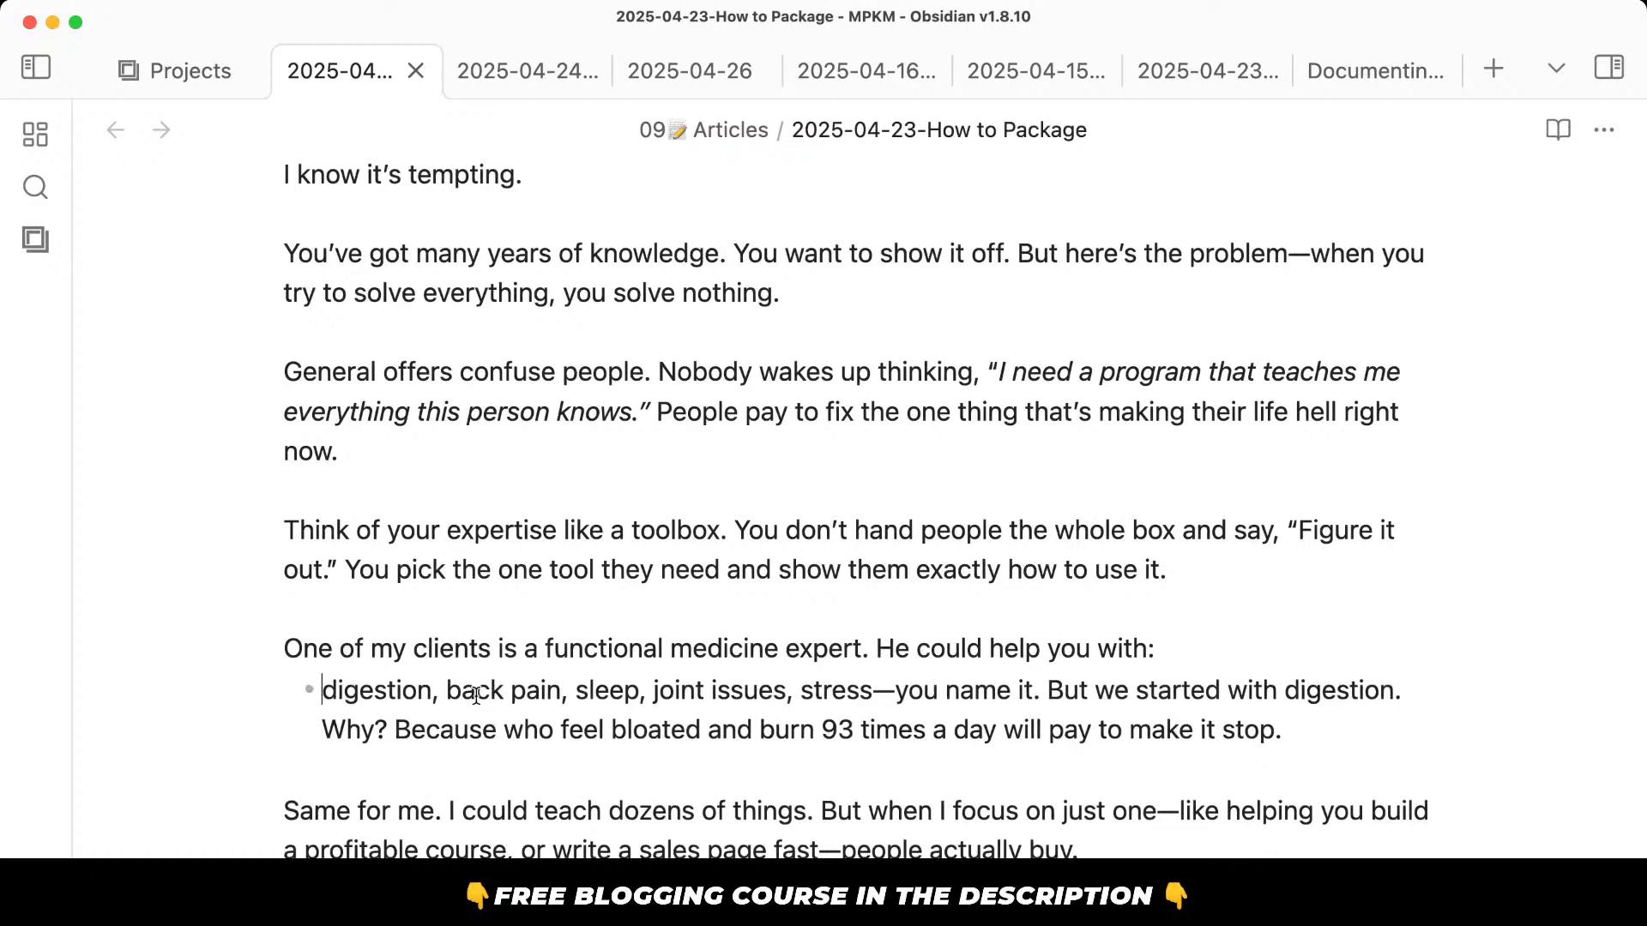
Split digestion, back pain and sleep into separate bullets, leaving the text from "joint issues" onward in a fourth bullet.
left_click(447, 688)
key("Return")
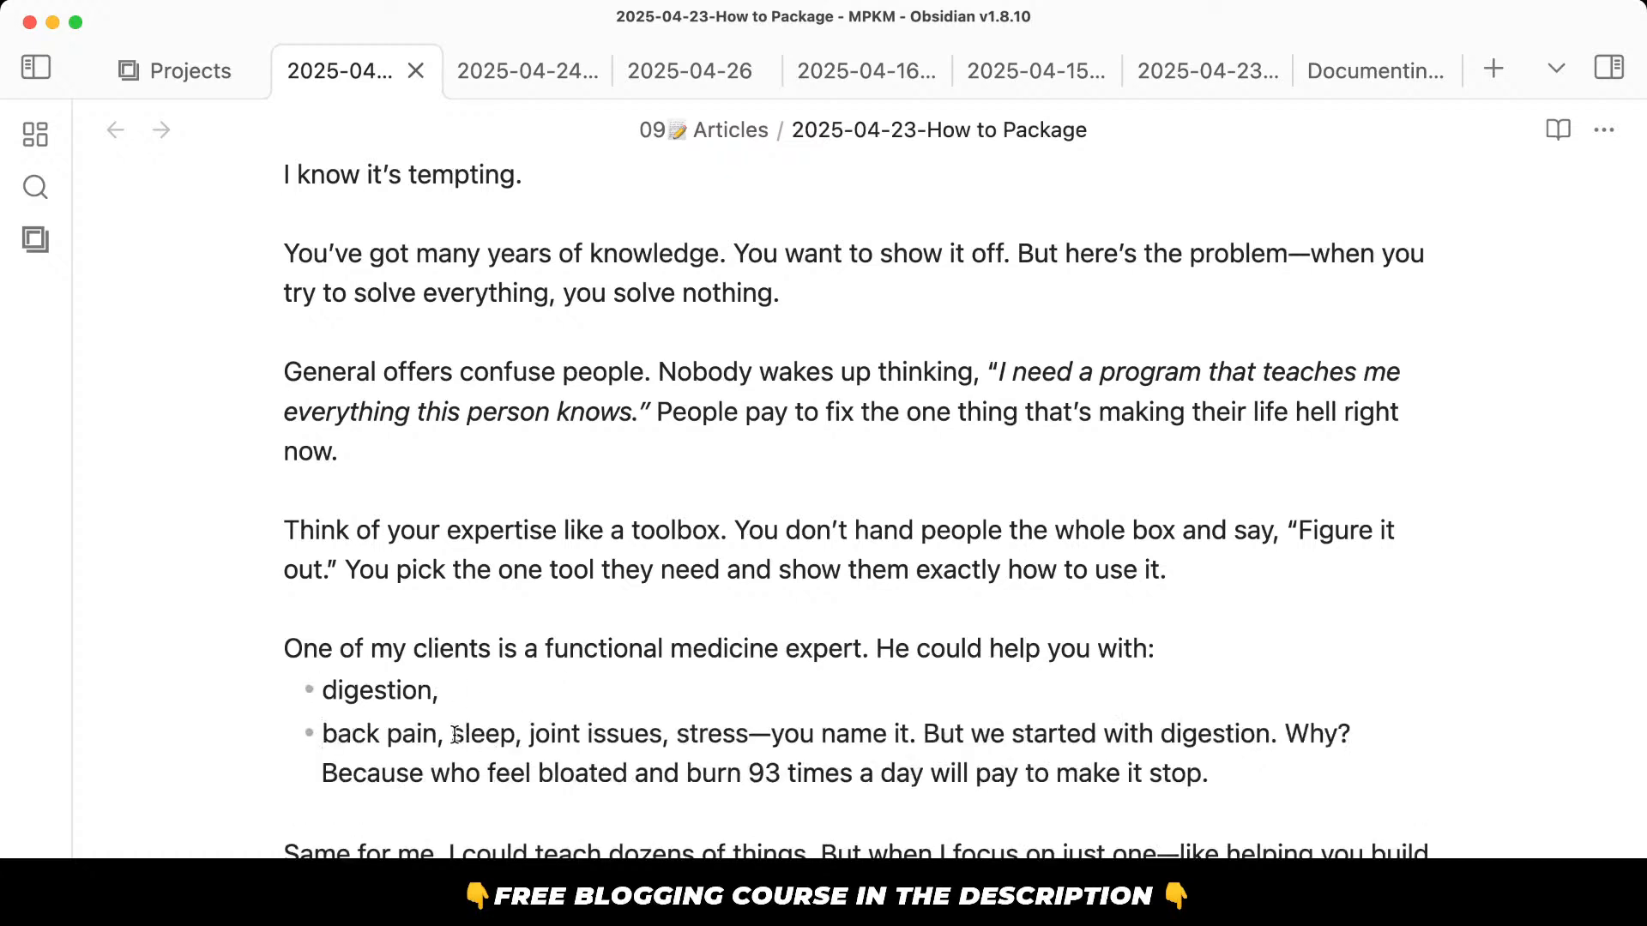
left_click(454, 735)
key("Return")
left_click(399, 776)
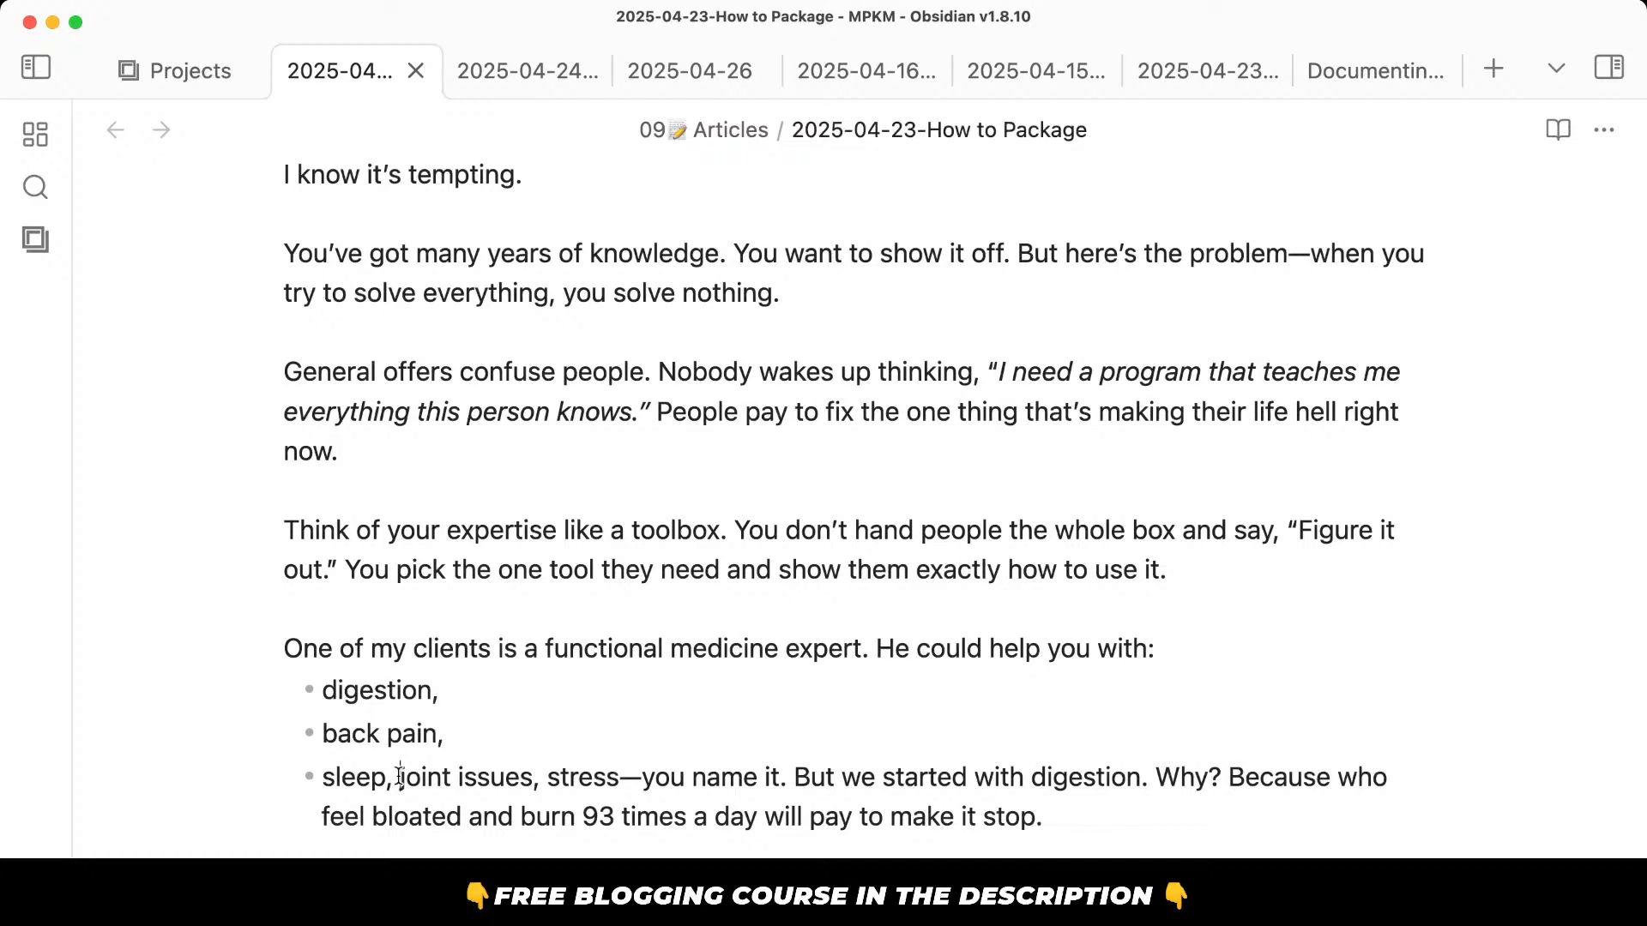
key("Return")
Reword the sleep bullet to read "damaging sleep,".
key("Up")
type("terrible")
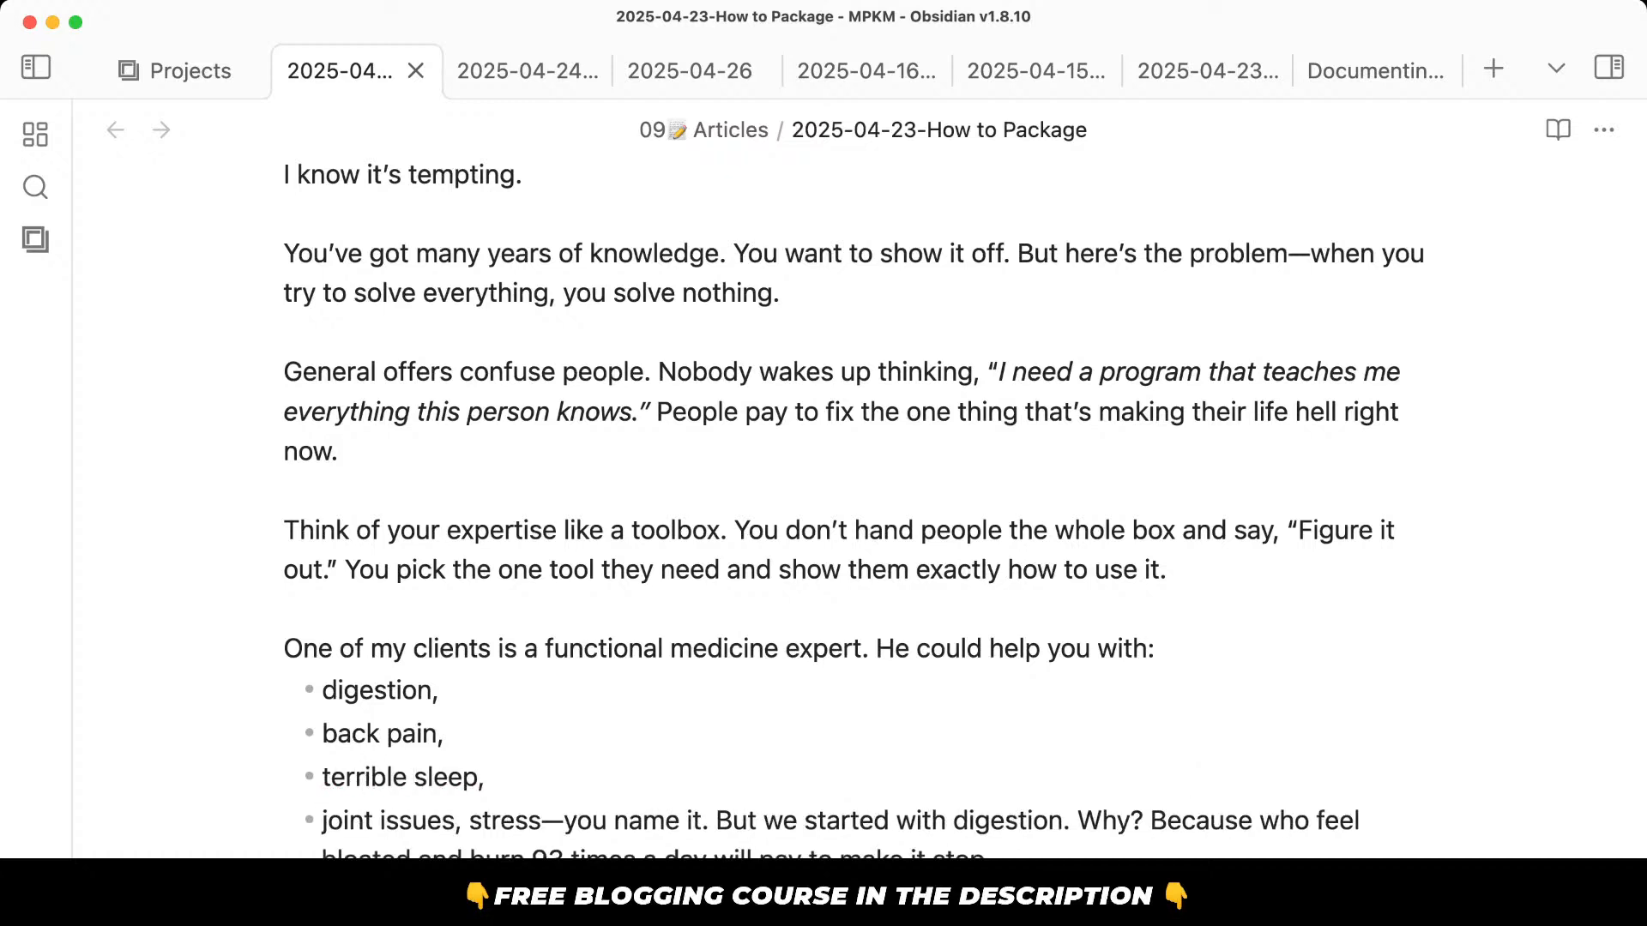
key("alt+shift+Left")
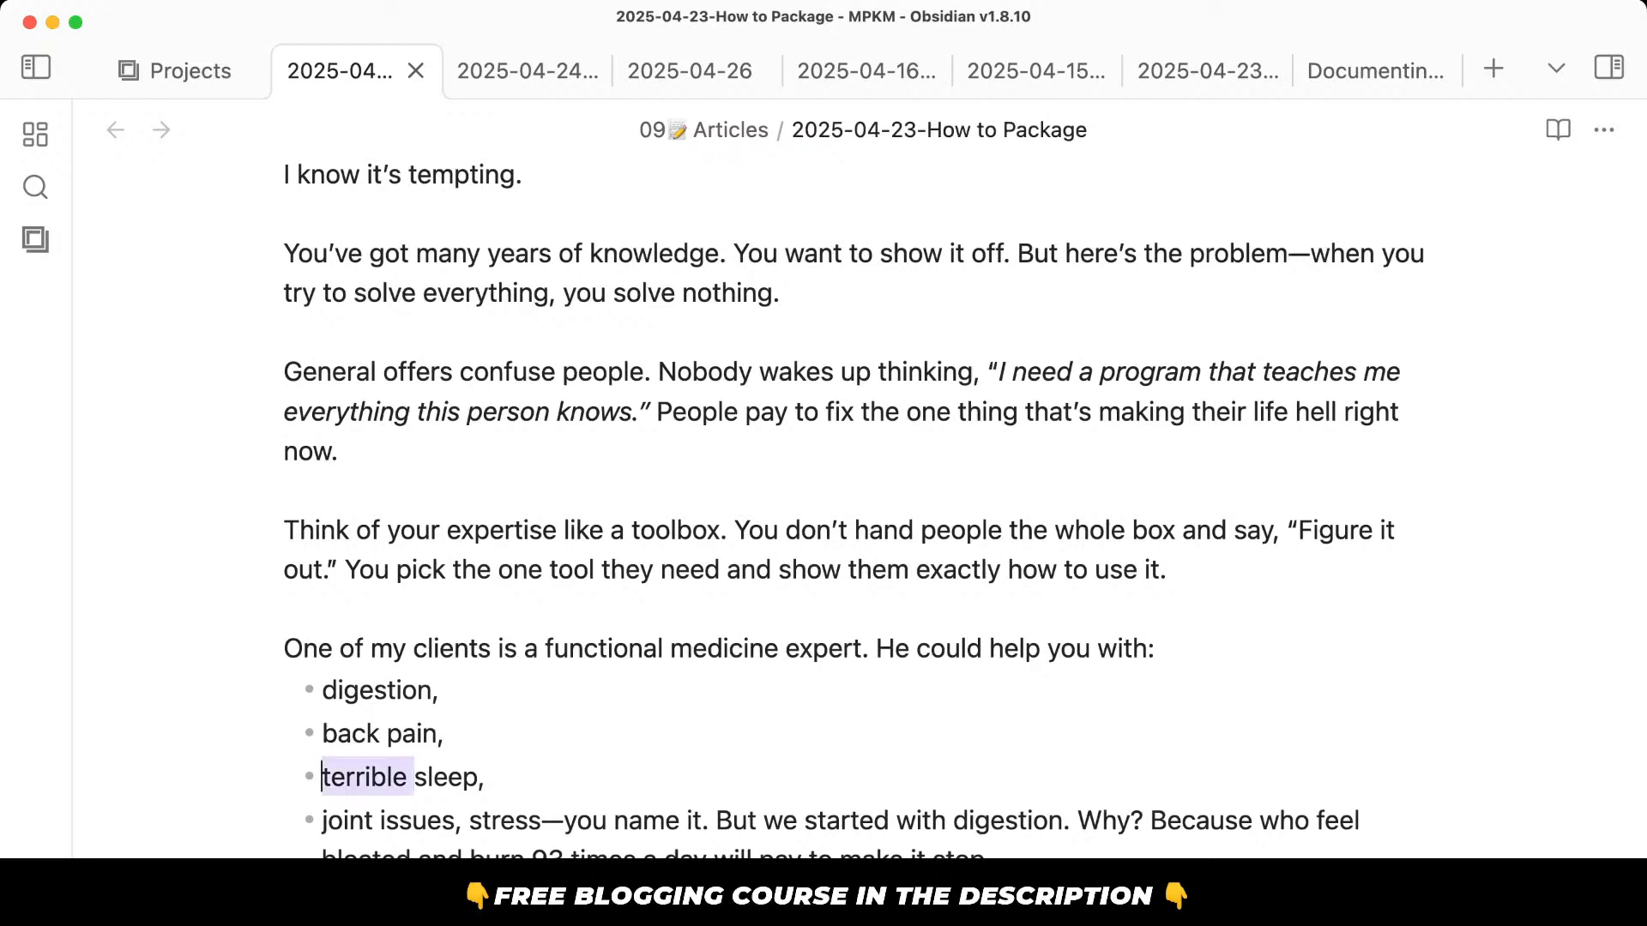
type("non")
key("super+z")
type("damagi")
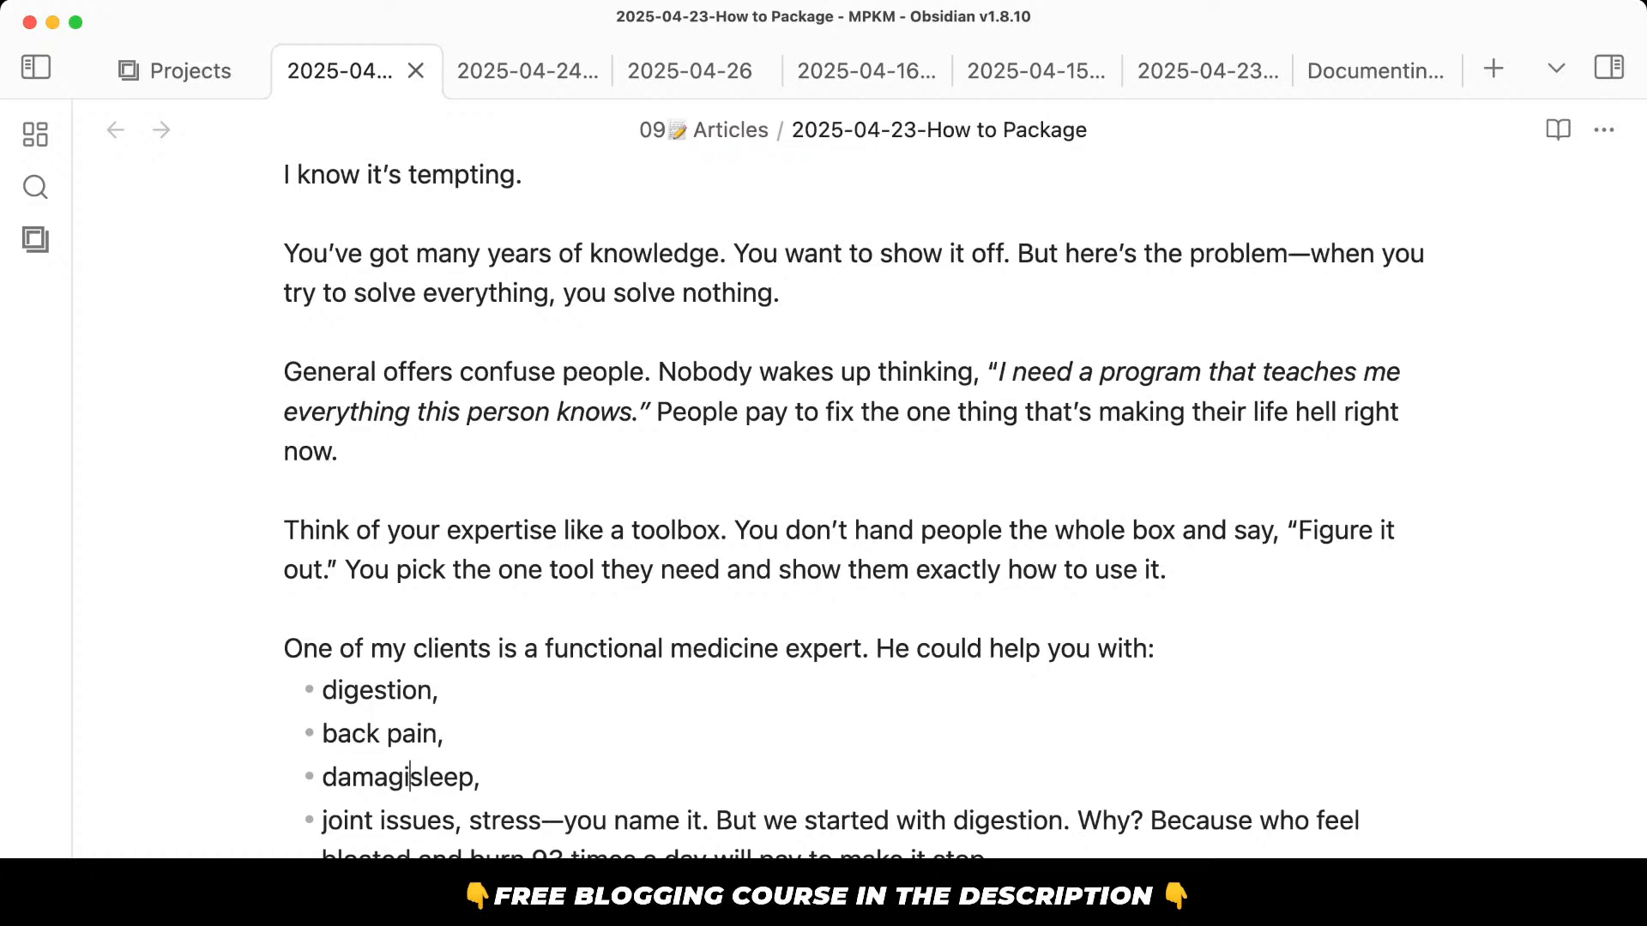
type("ng")
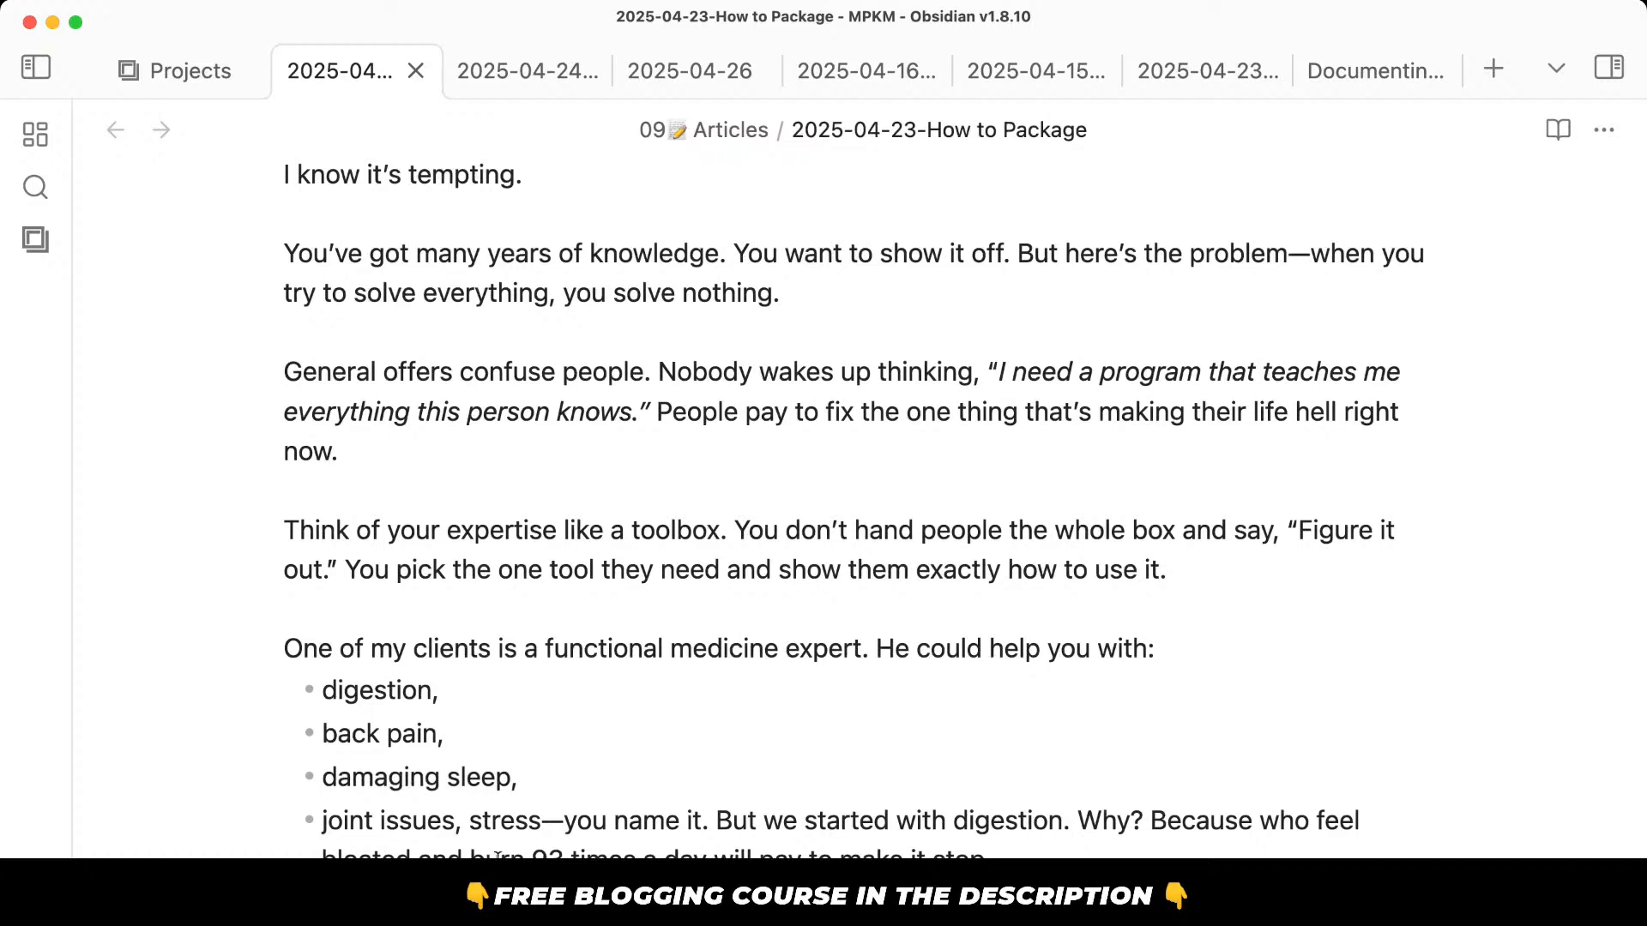
Put "joint issues," and "stress" in separate bullets and begin a new paragraph after the list with "You name it.".
left_click(467, 821)
key("Return")
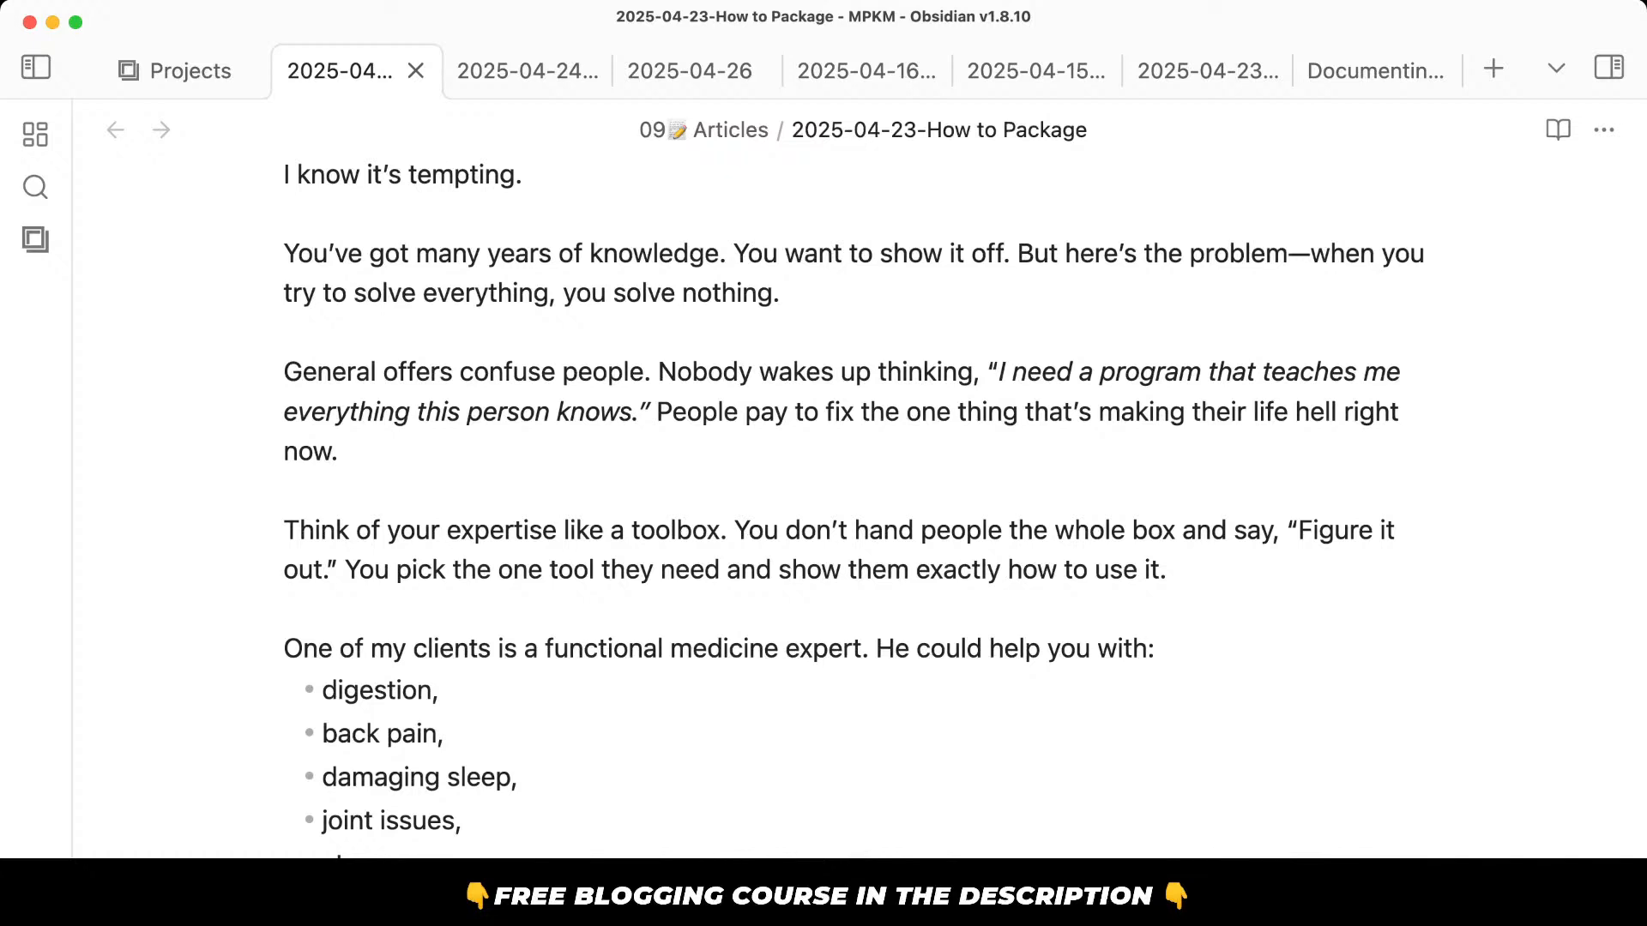
scroll(566, 852, "down", 5)
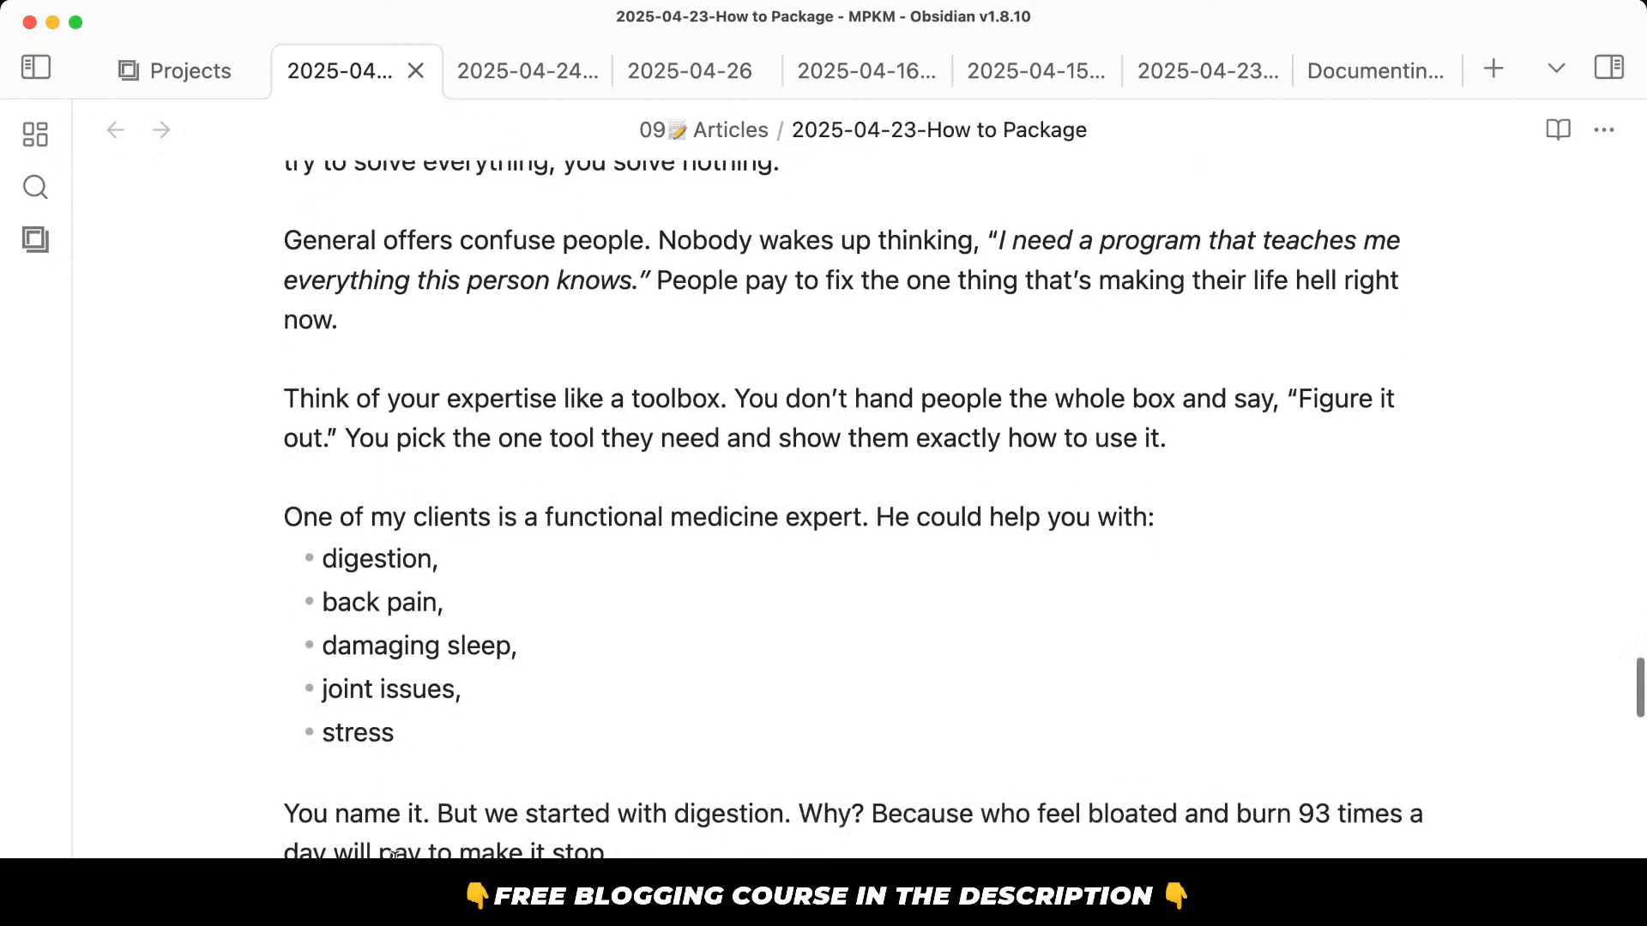
scroll(566, 851, "down", 2)
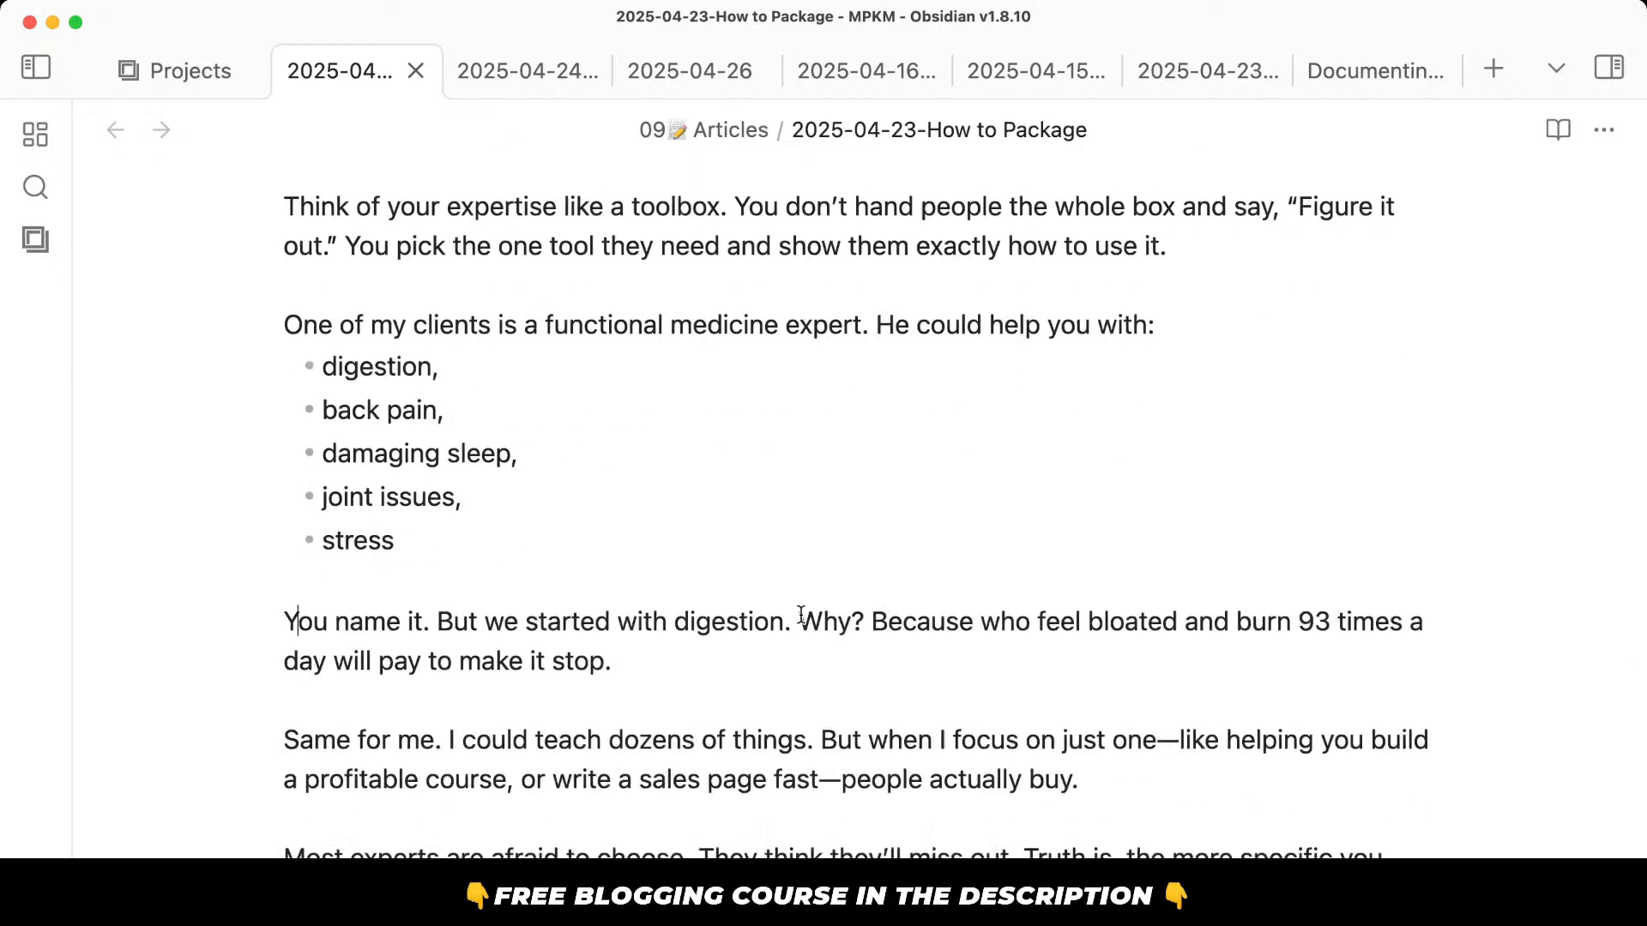
Break the paragraph after the list so that "Why? Because who feel bloated" begins its own paragraph.
left_click(801, 615)
key("Return")
key("Return")
After the "Same for me" paragraph, add "Now here is an interesting thing. You can then stack up all these offers and create a catalog of offers.".
scroll(928, 699, "down", 3)
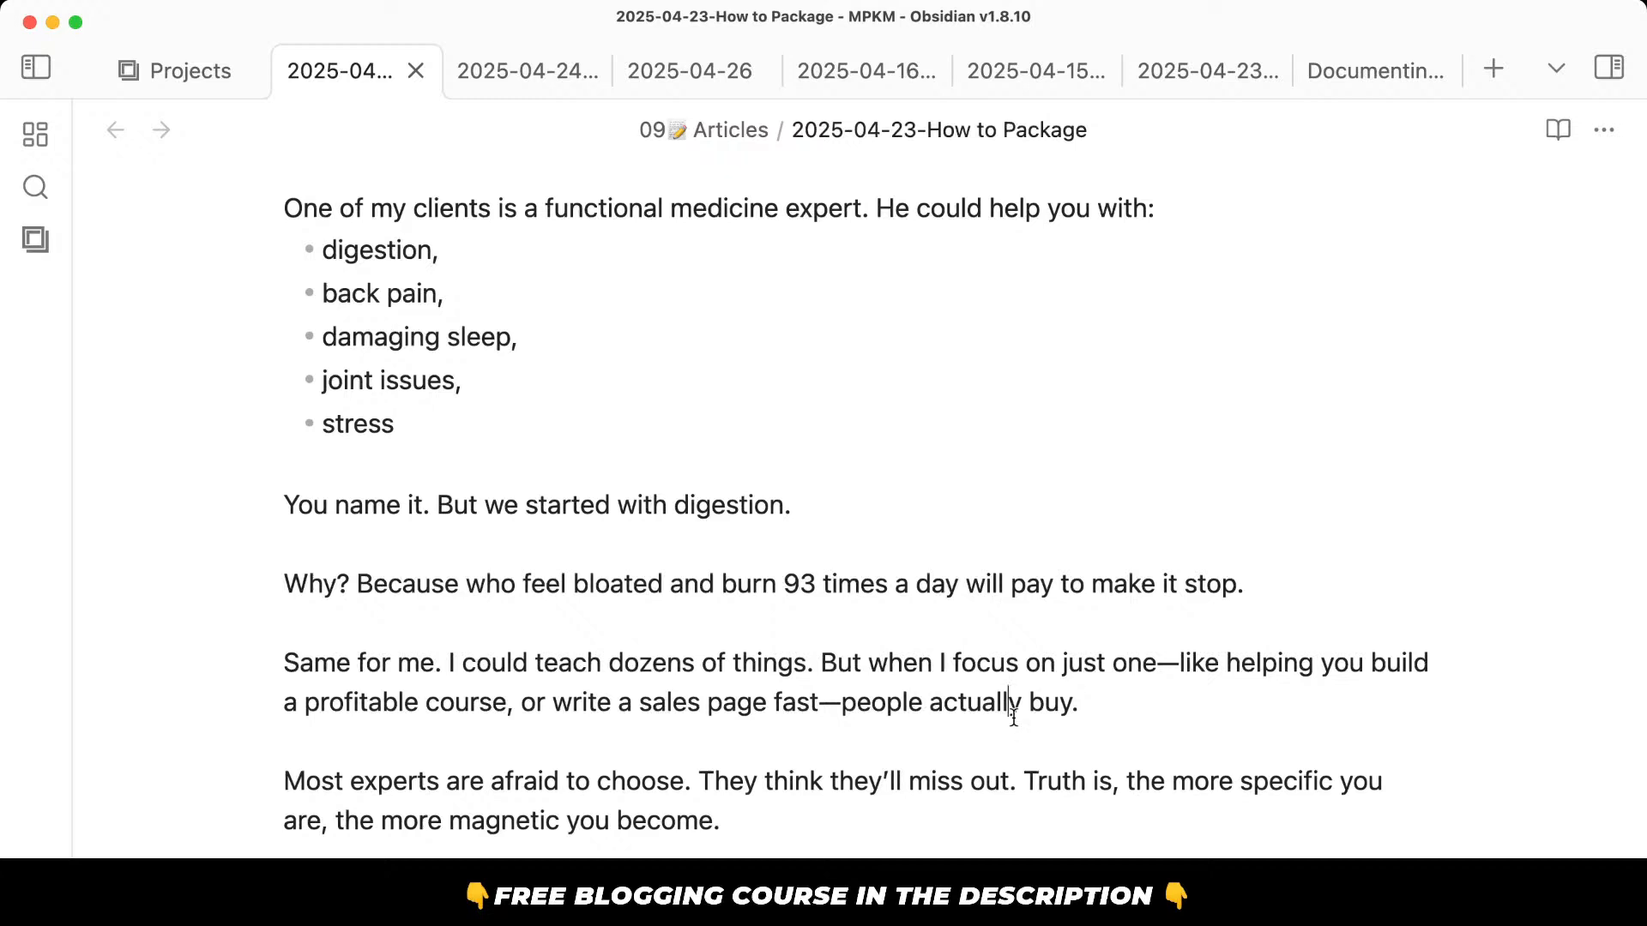
left_click_drag(736, 597, 785, 662)
left_click(694, 661)
left_click(863, 727)
left_click(1254, 712)
key("Return")
key("Return")
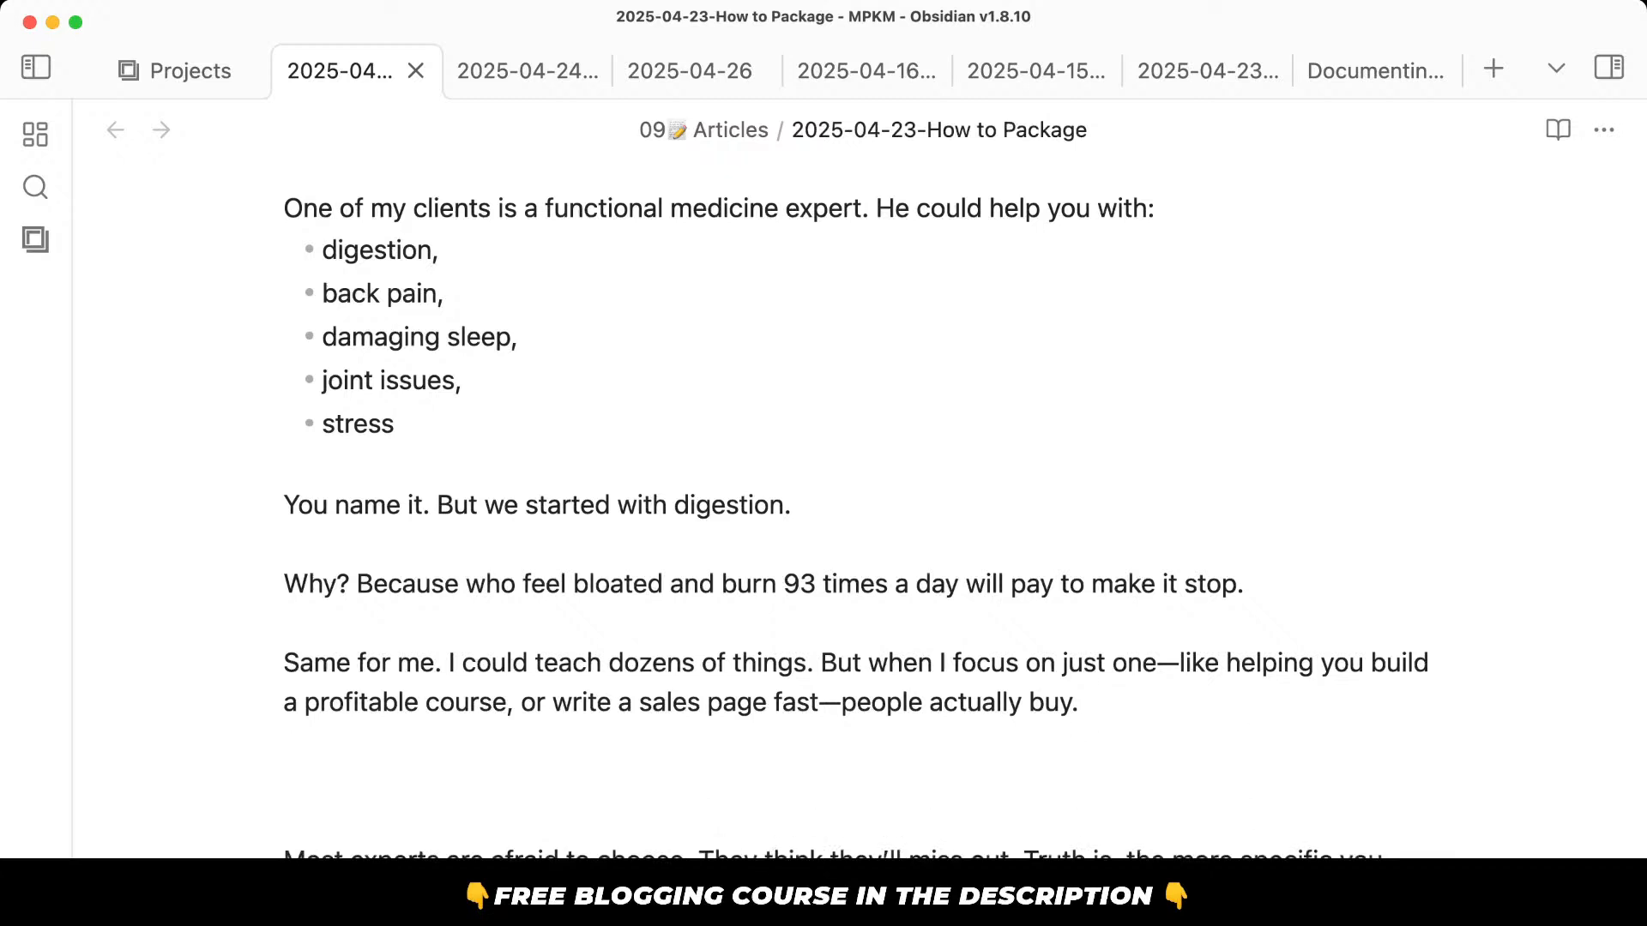
key("alt+space")
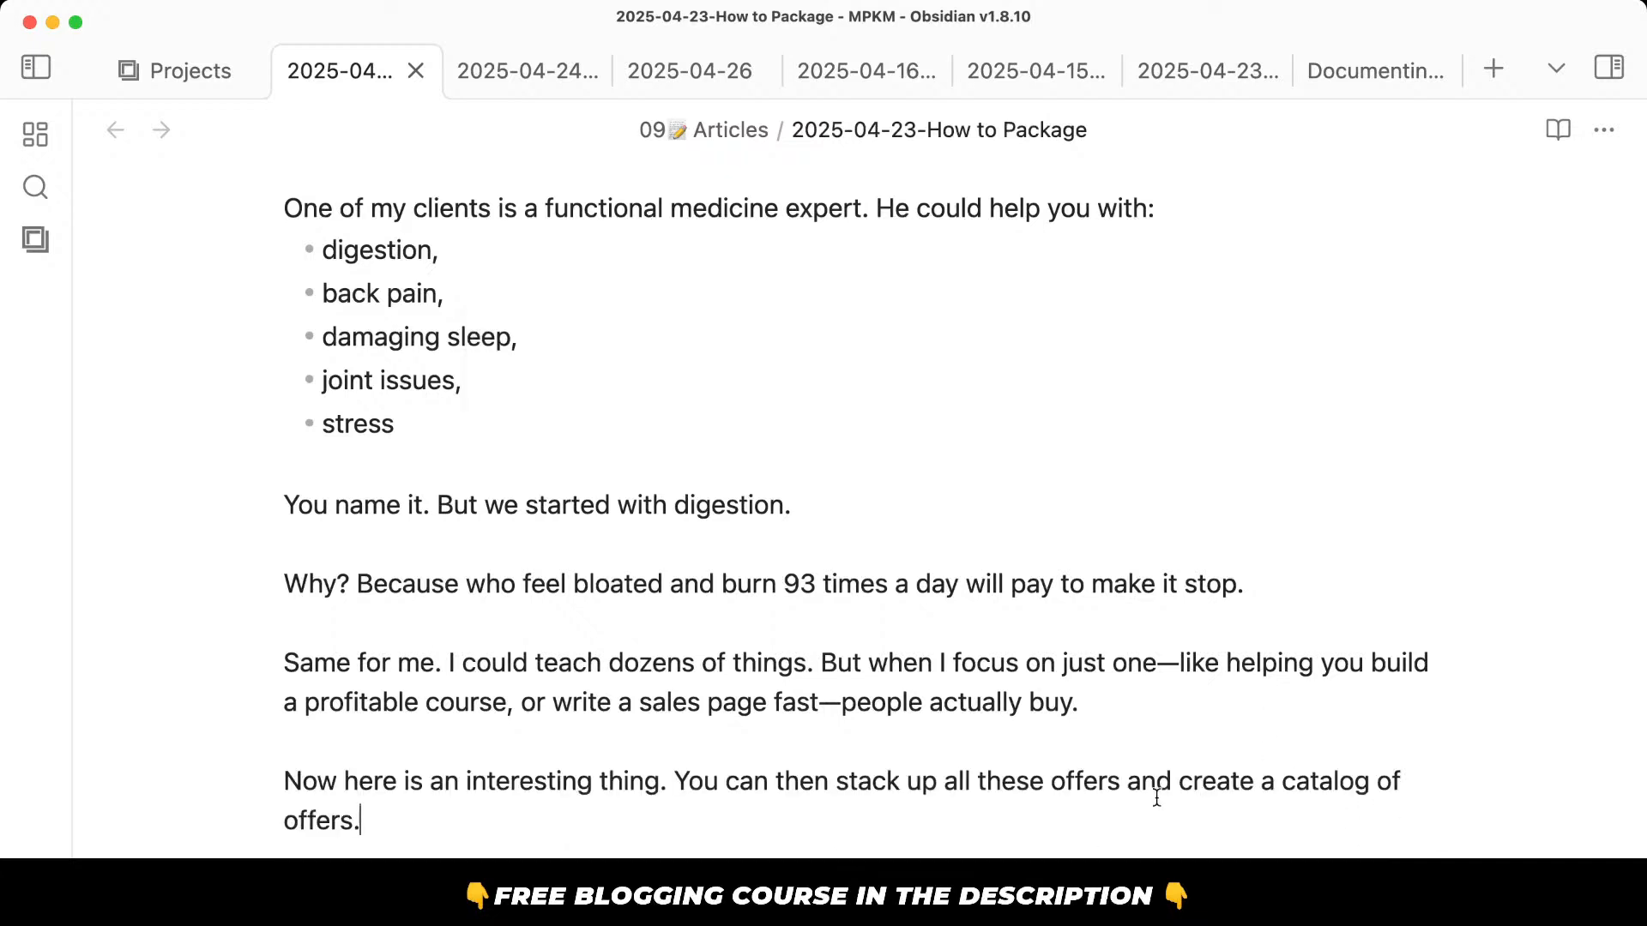
key("alt+space")
In the sentence "Most experts are afraid to choose", replace "experts" with "poeple" and "afraid" with "scared".
scroll(686, 816, "down", 3)
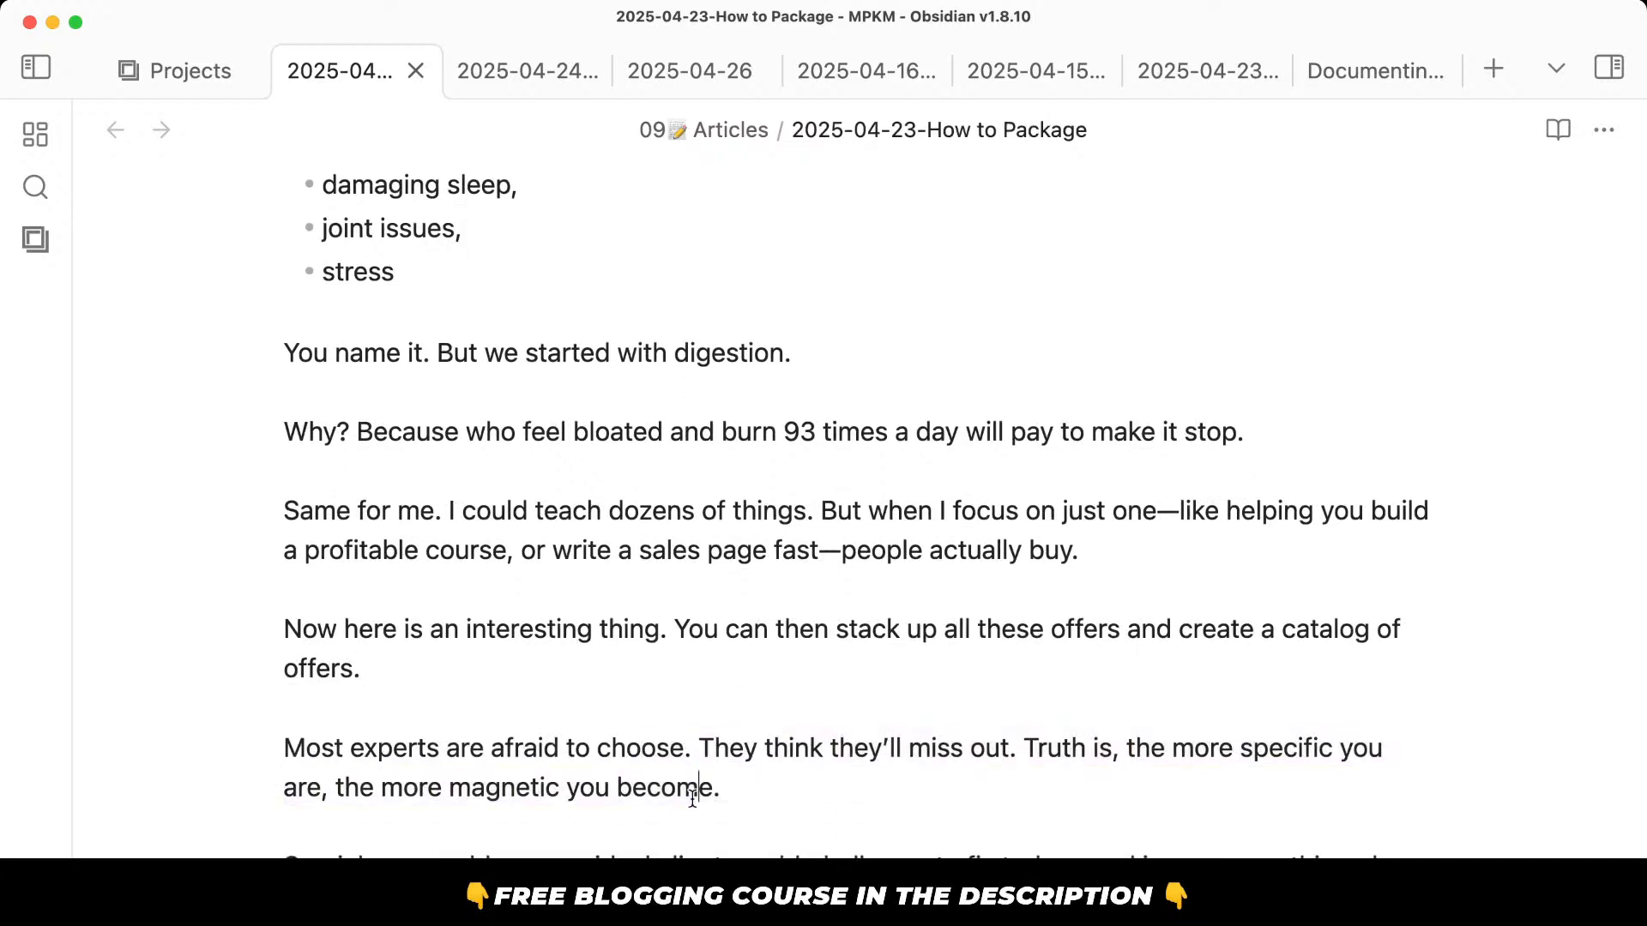
left_click_drag(720, 711, 778, 787)
left_click(778, 787)
double_click(432, 751)
type("p[e")
key("BackSpace")
key("BackSpace")
type("oeple")
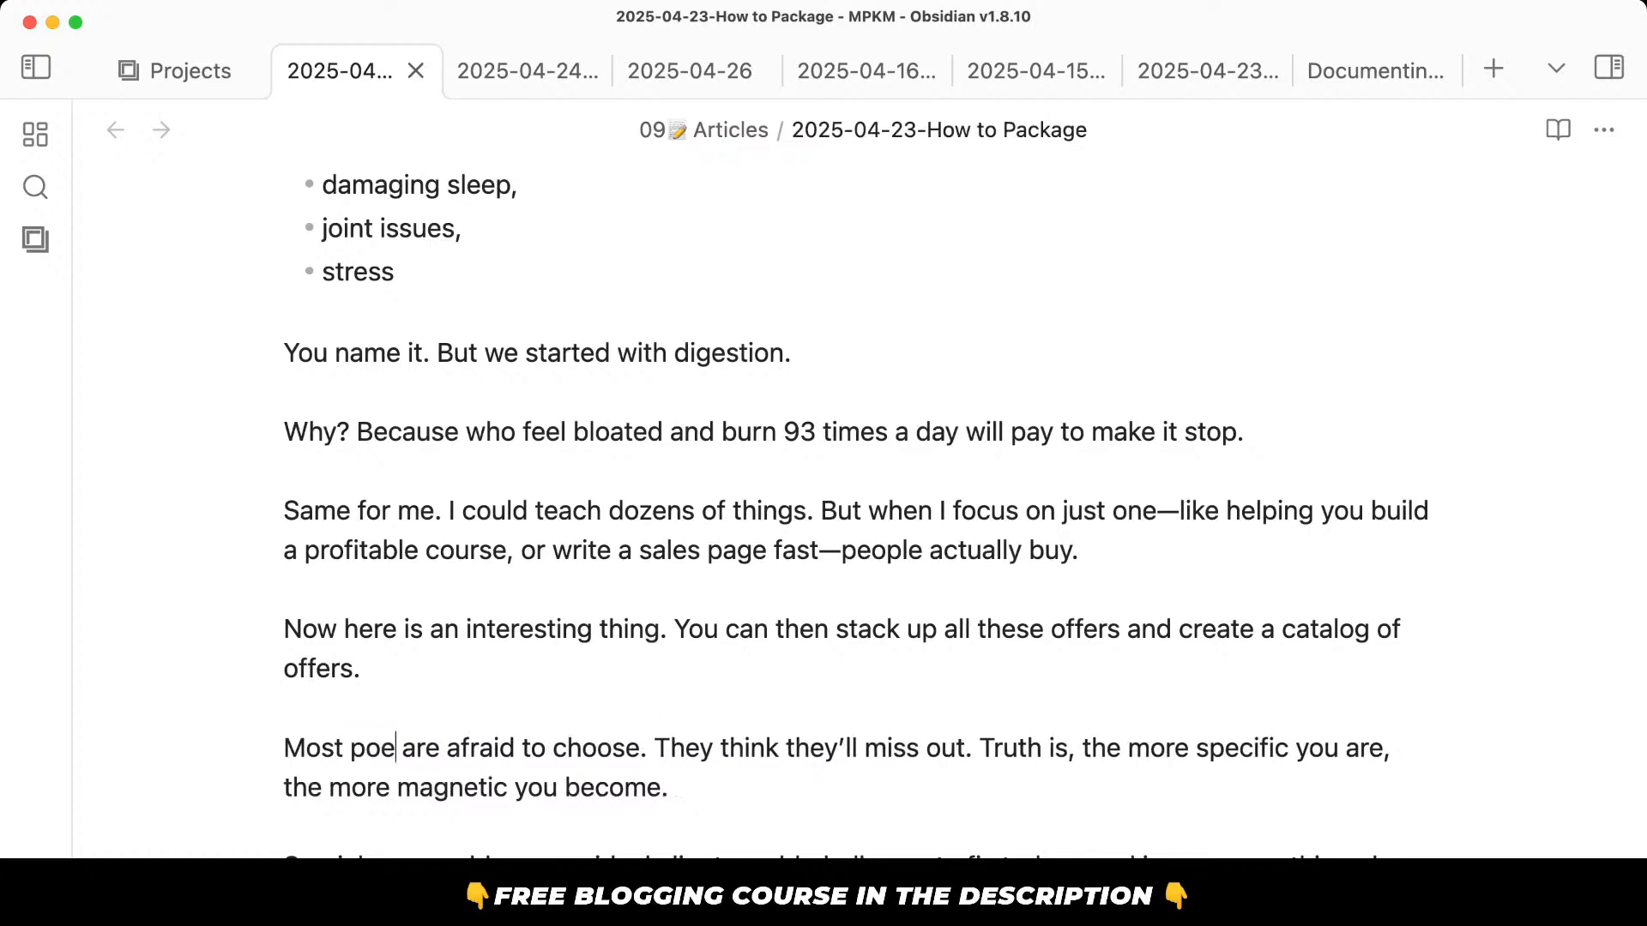
double_click(526, 752)
type("scared")
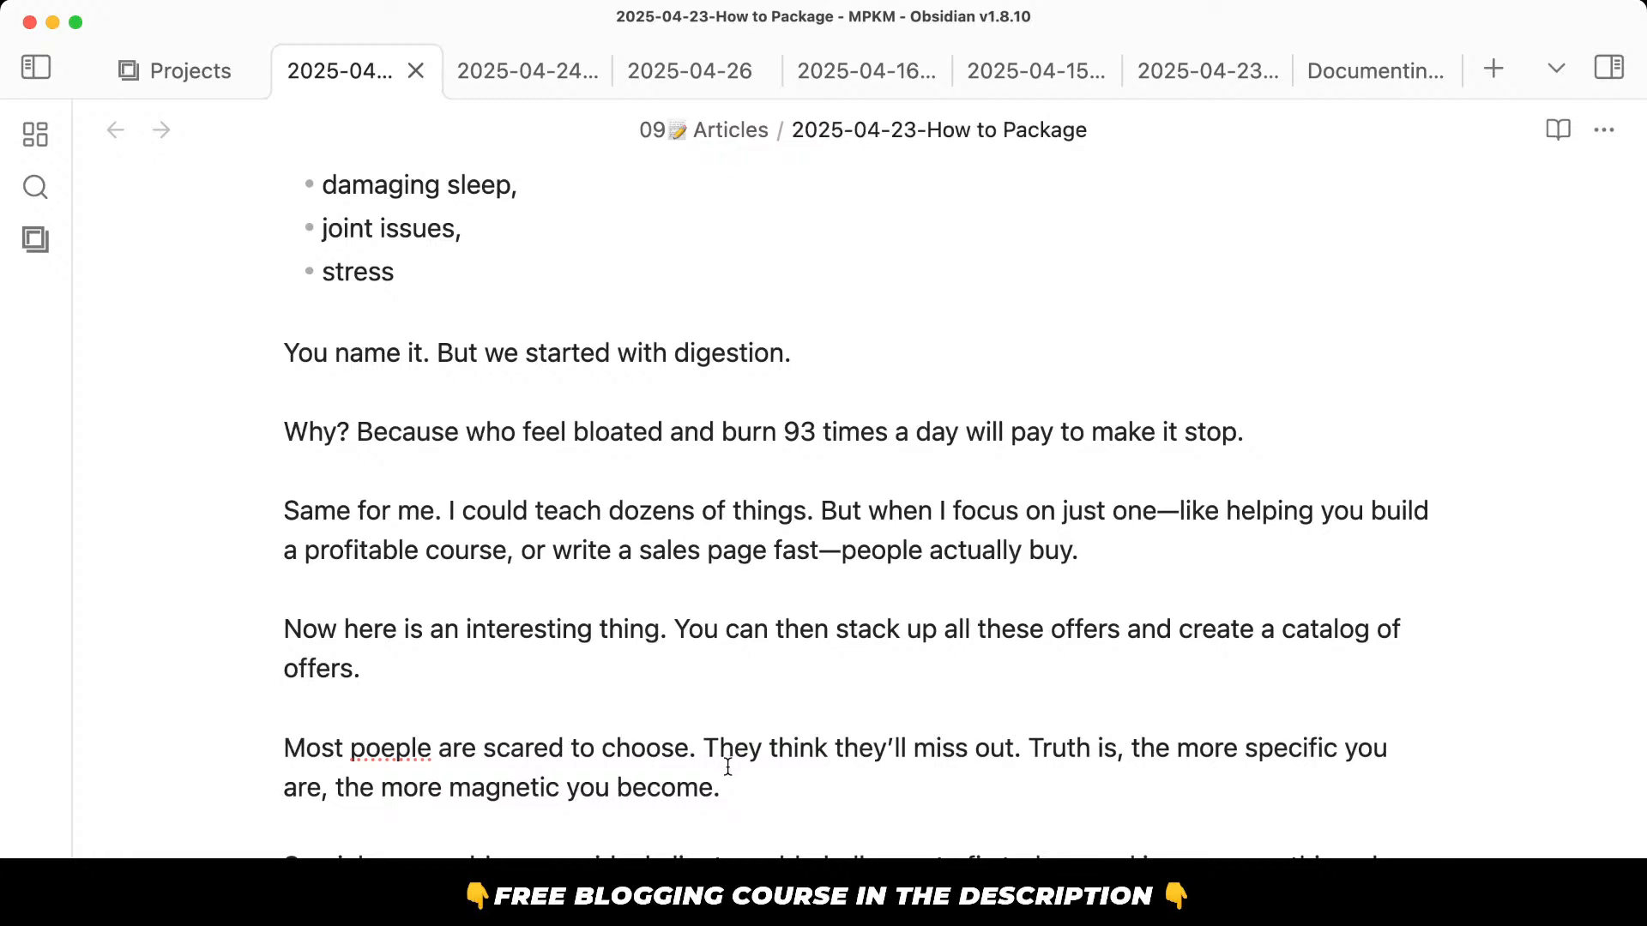
Move the "Now here is an interesting thing" paragraph below the paragraph ending with "the more magnetic you become.".
left_click_drag(620, 705, 687, 817)
left_click(687, 817)
left_click_drag(442, 673, 280, 636)
key("super+c")
key("BackSpace")
key("BackSpace")
key("BackSpace")
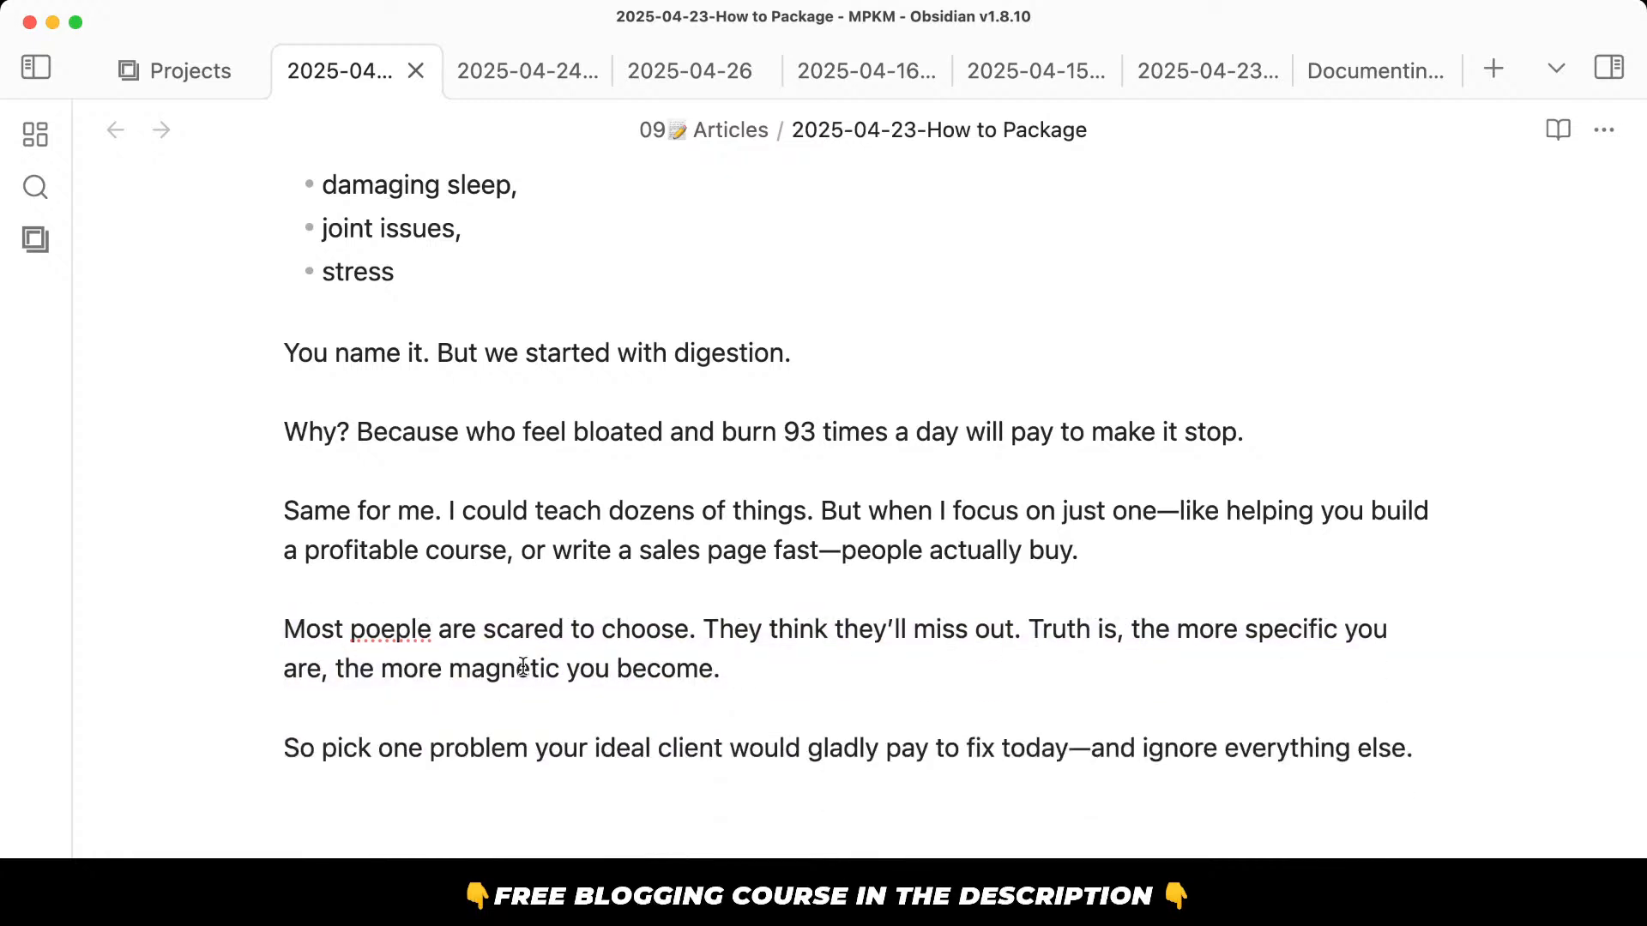
left_click(685, 721)
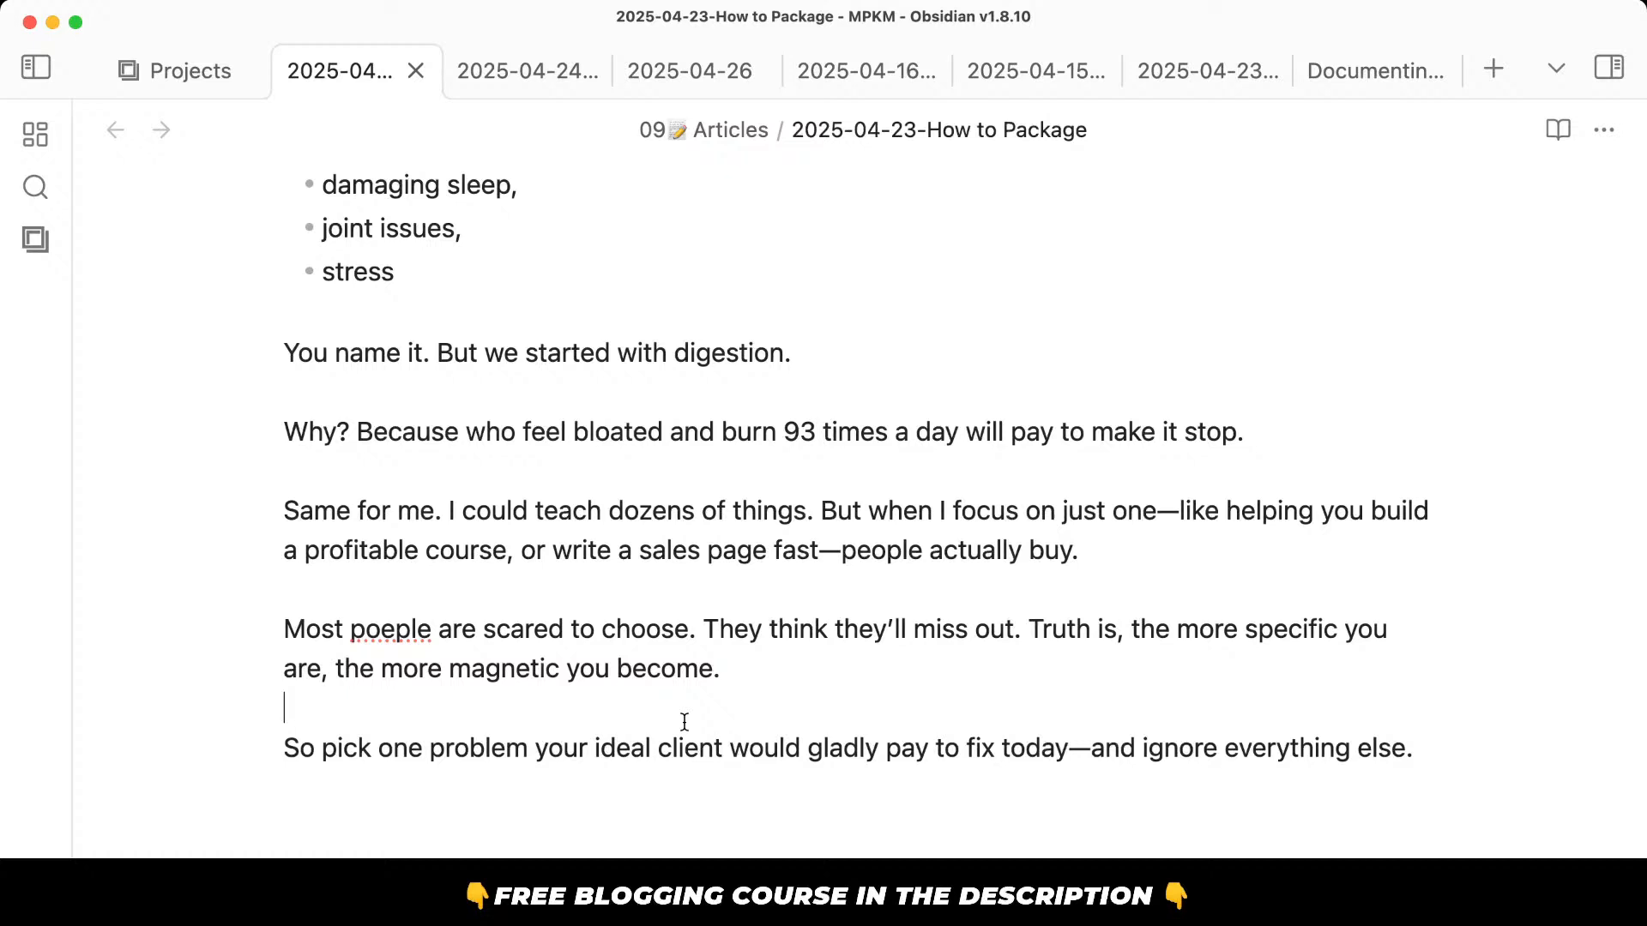
left_click(662, 806)
left_click(777, 660)
key("Return")
key("Return")
key("super+v")
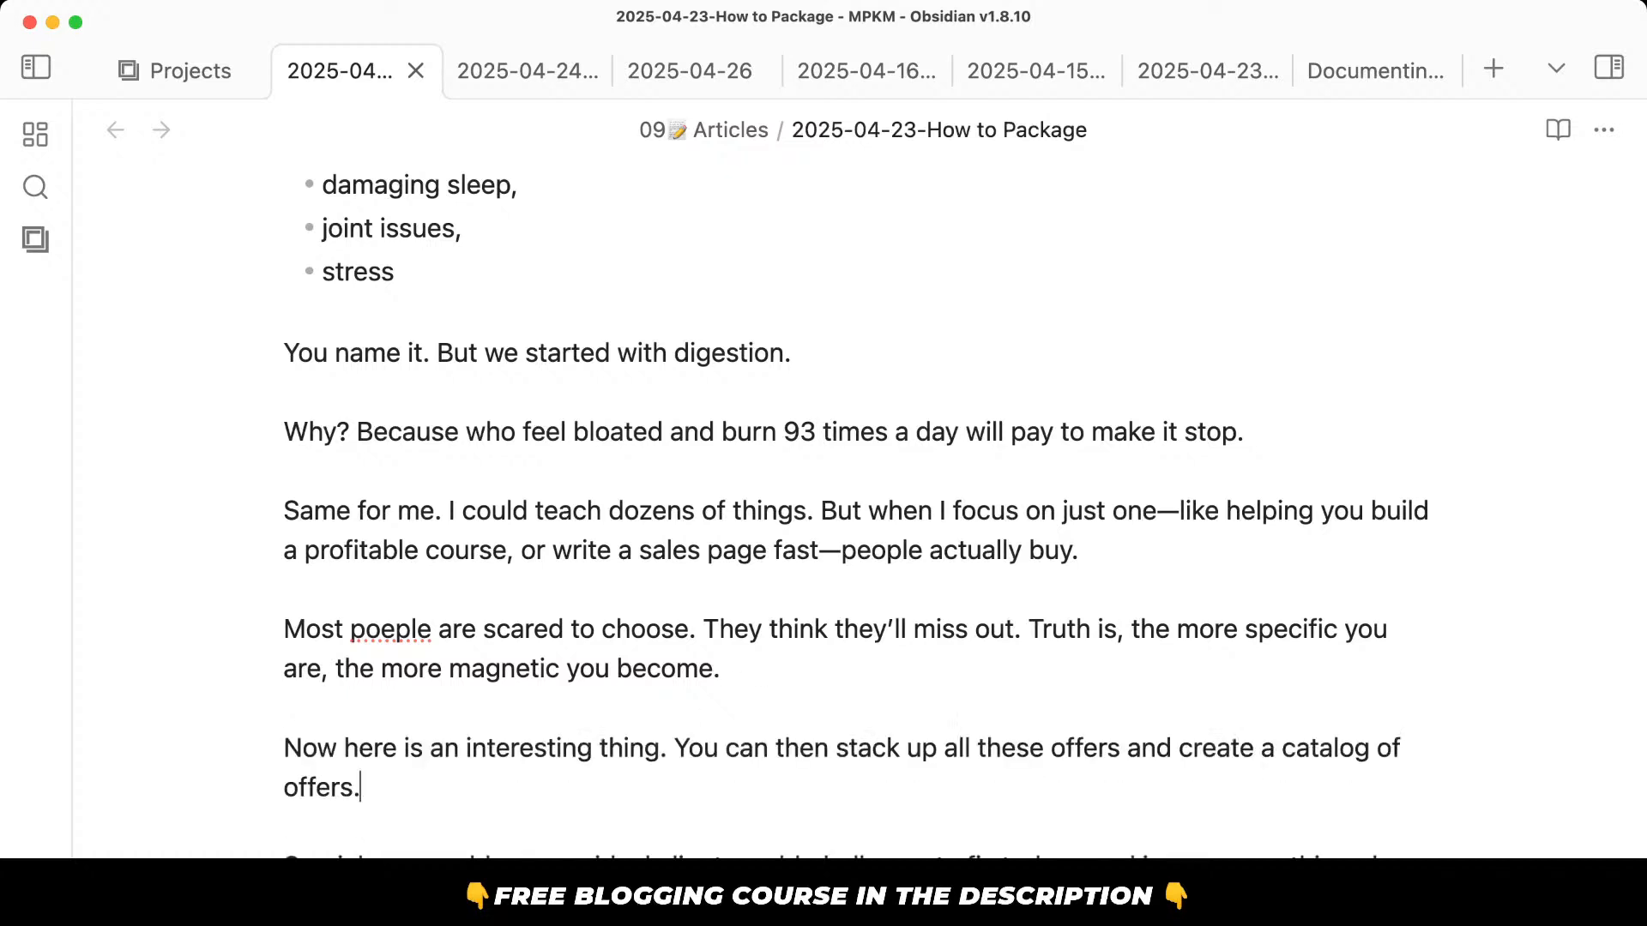
Remove the extra blank line above the "Make it painless" heading.
scroll(621, 761, "down", 3)
left_click(723, 758)
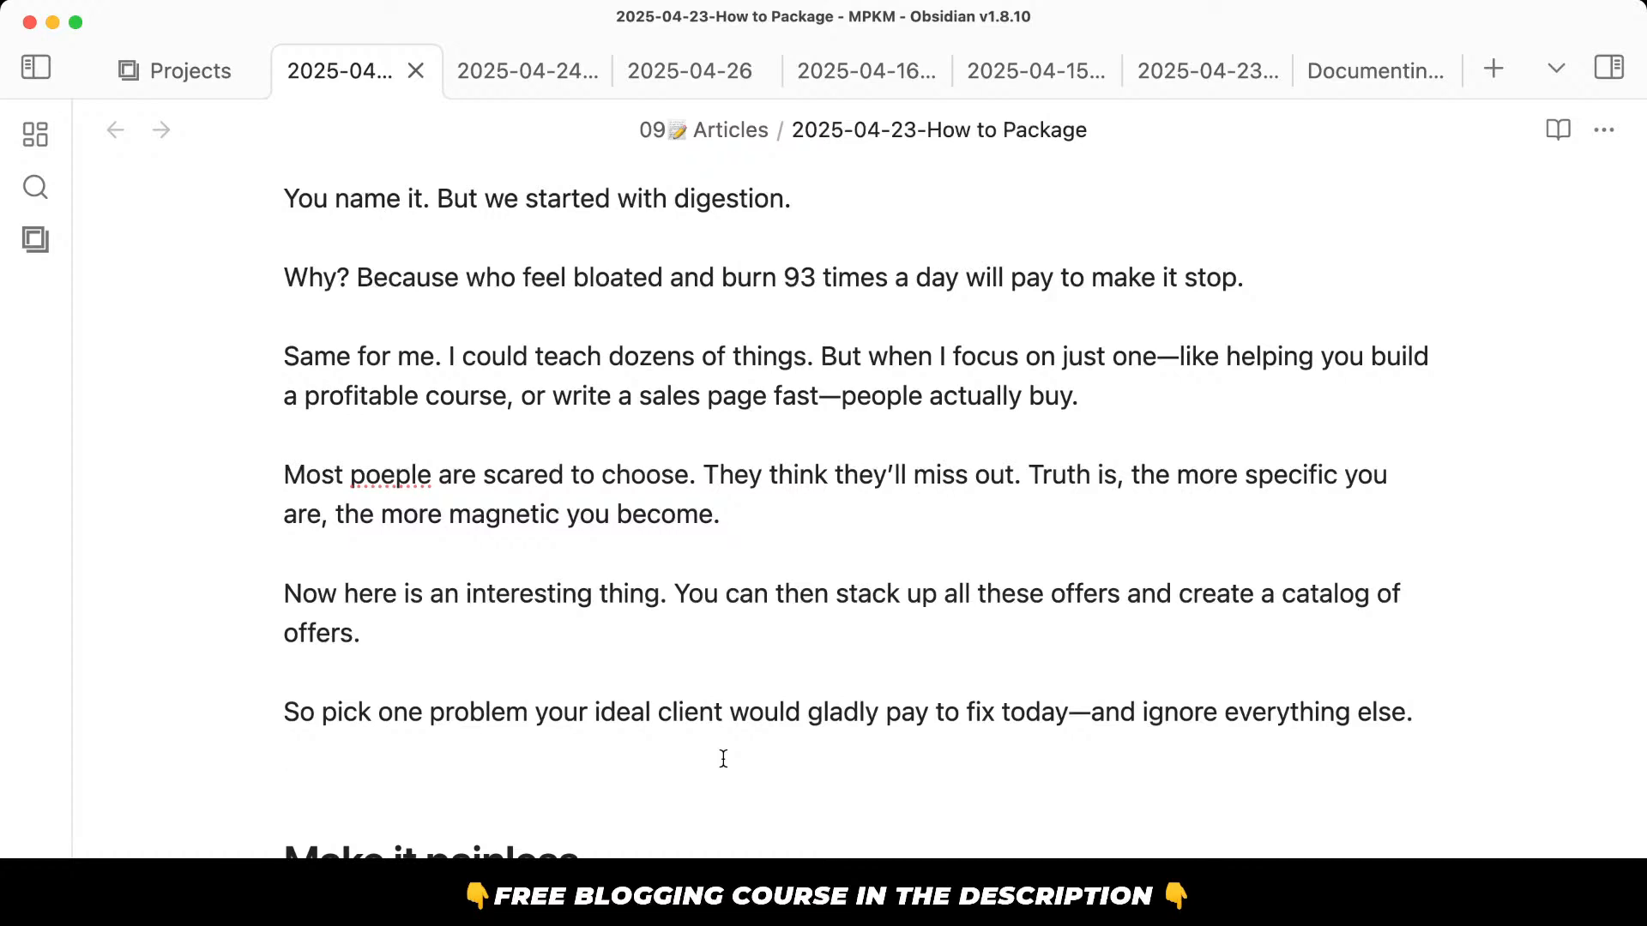
key("BackSpace")
scroll(723, 758, "down", 4)
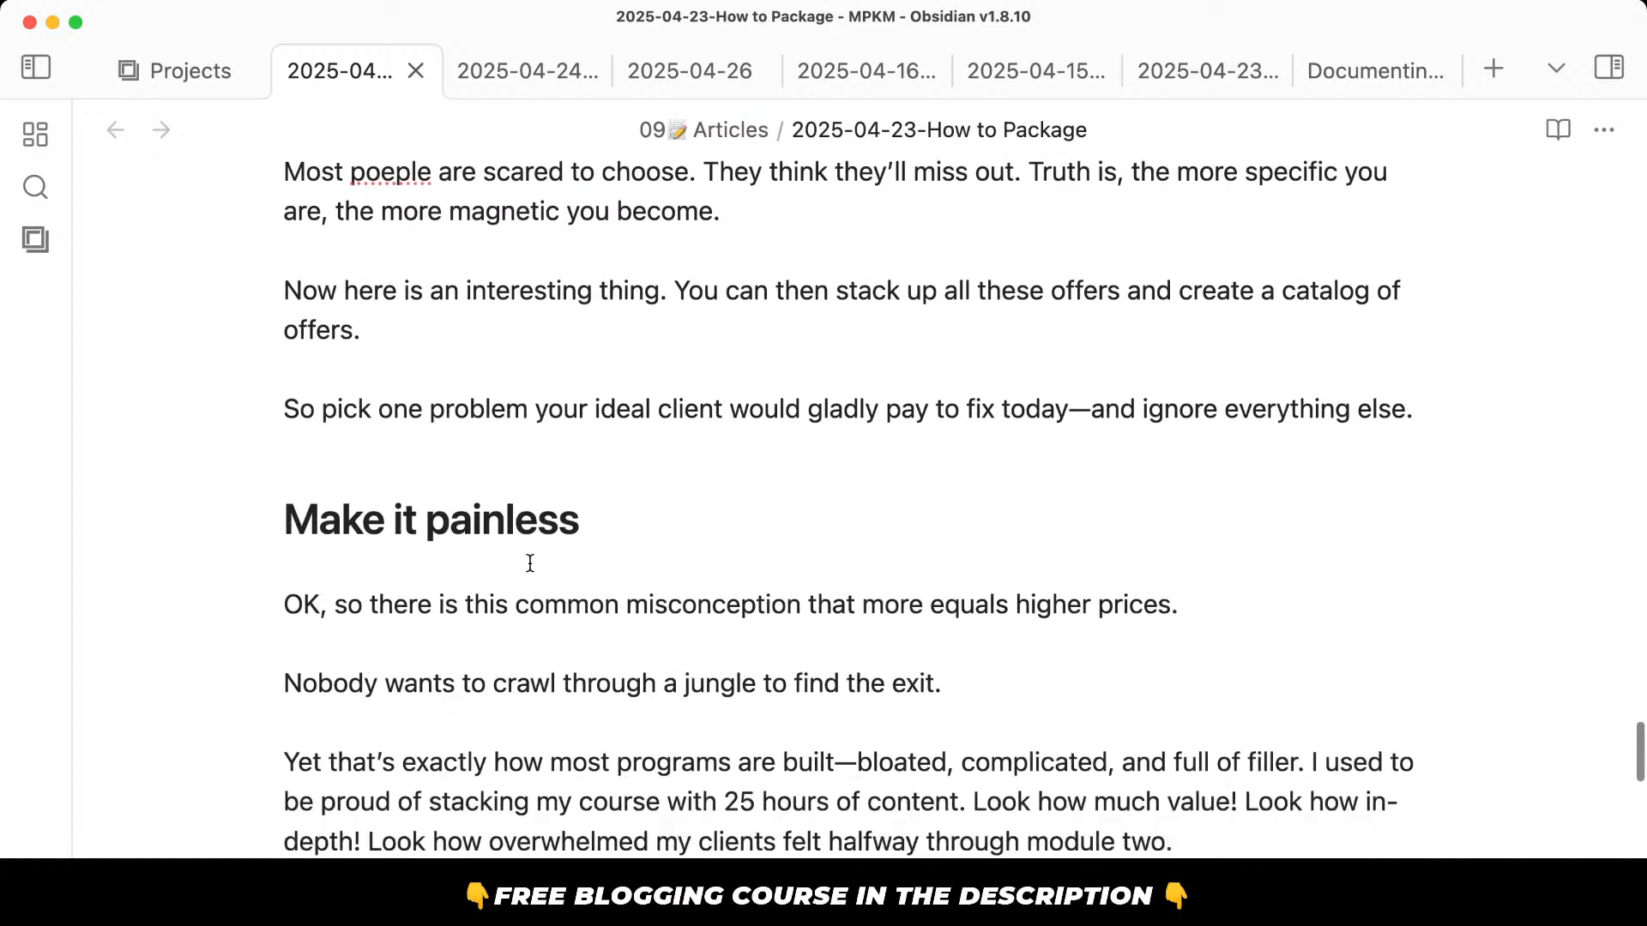
Replace the first sentence under the "Make it painless" heading with "More content = higher price.".
left_click_drag(529, 563, 570, 644)
left_click(569, 644)
triple_click(901, 595)
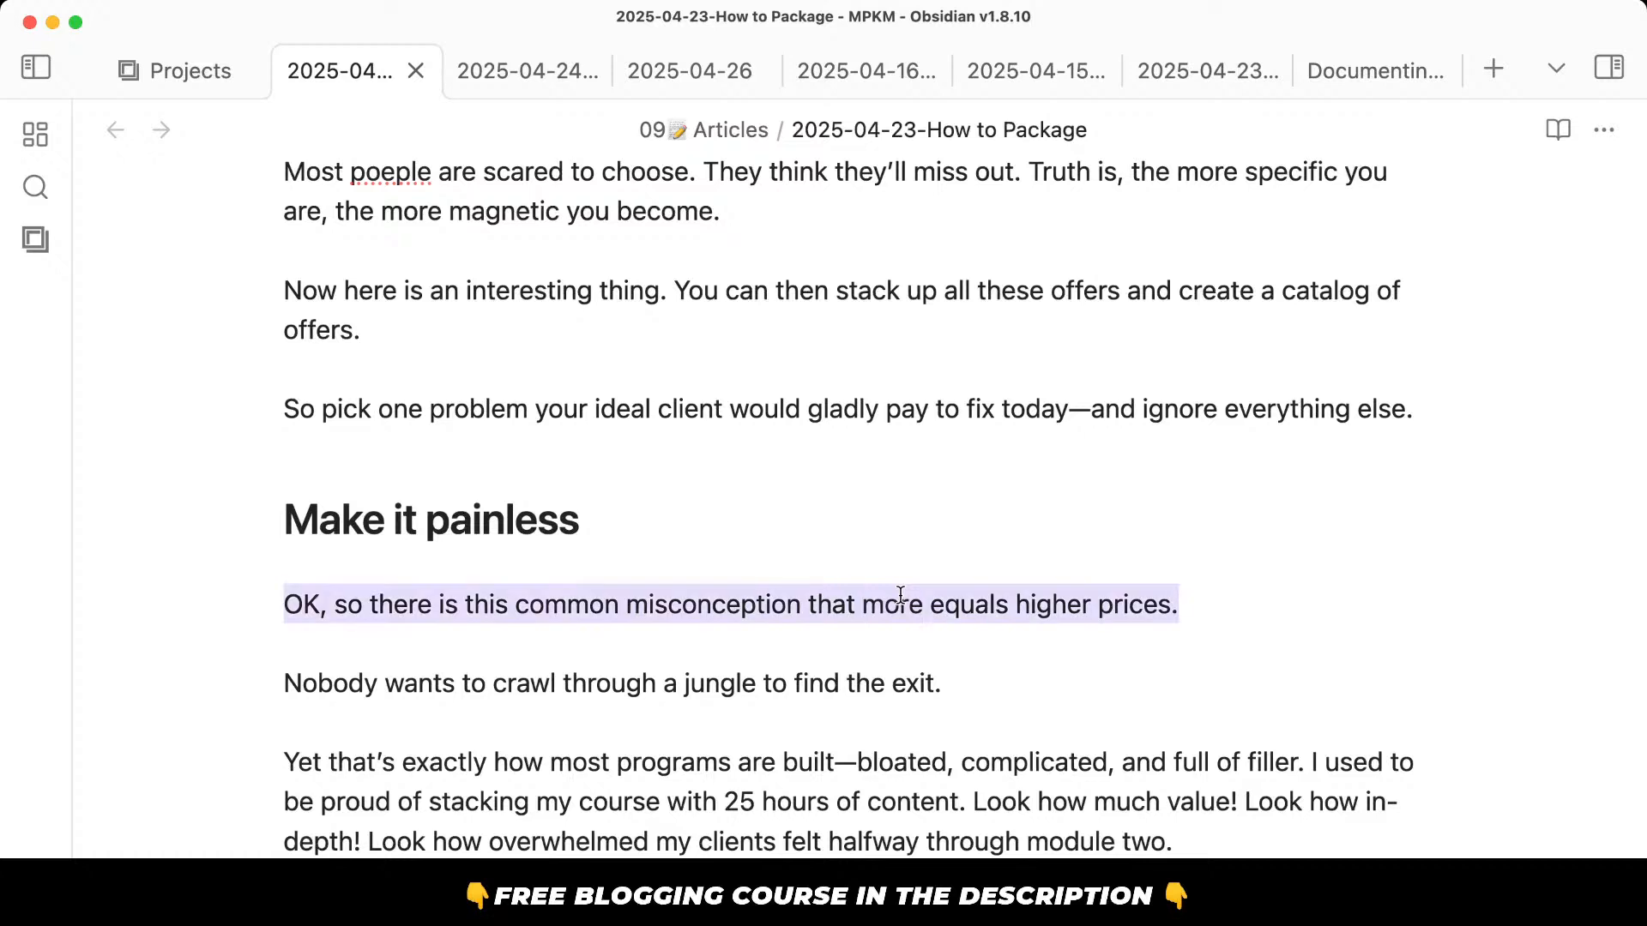
type("Mo")
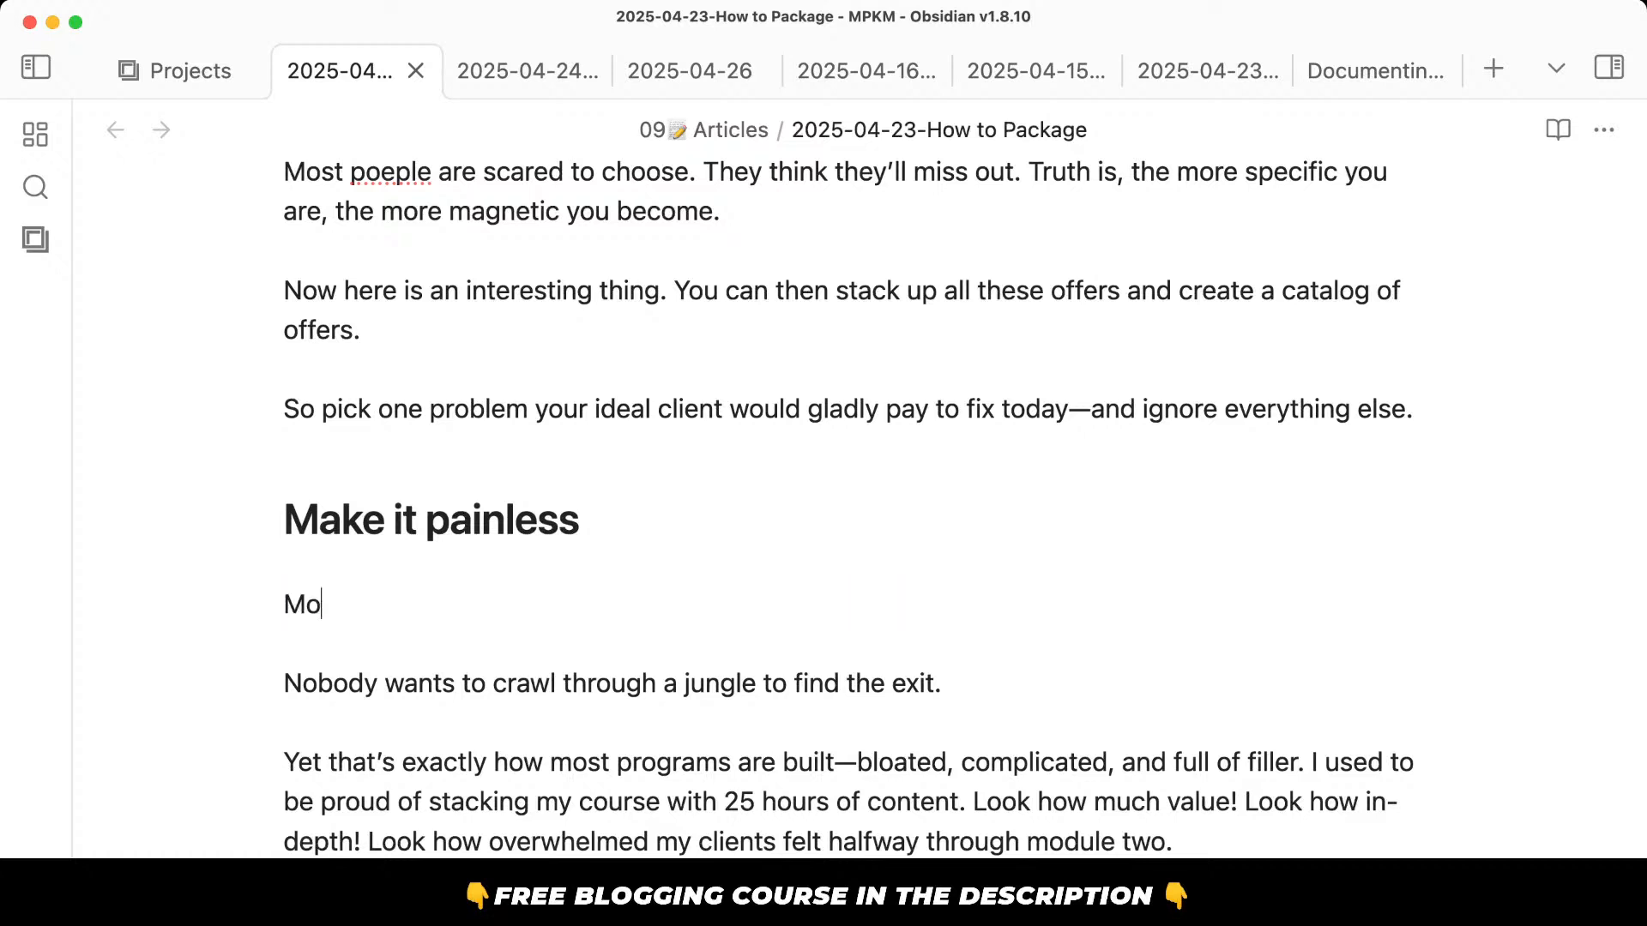
type("re = h")
key("BackSpace")
key("BackSpace")
key("BackSpace")
type("content = higher ")
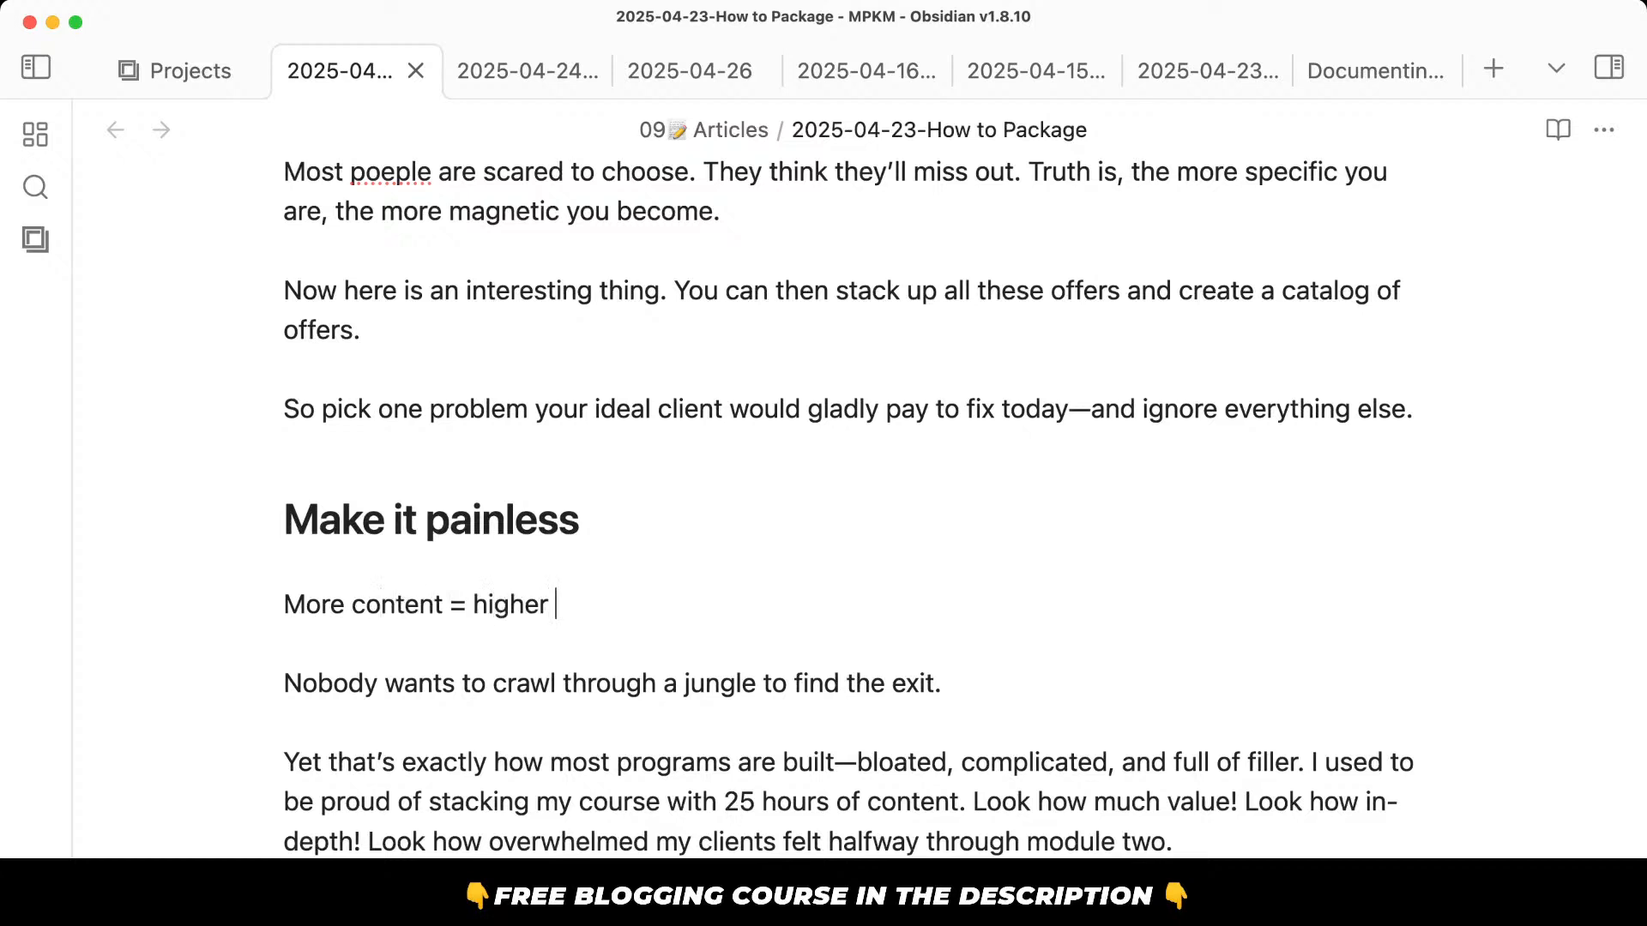
type("price.")
key("shift+super+Left")
key("Left")
key("alt+space")
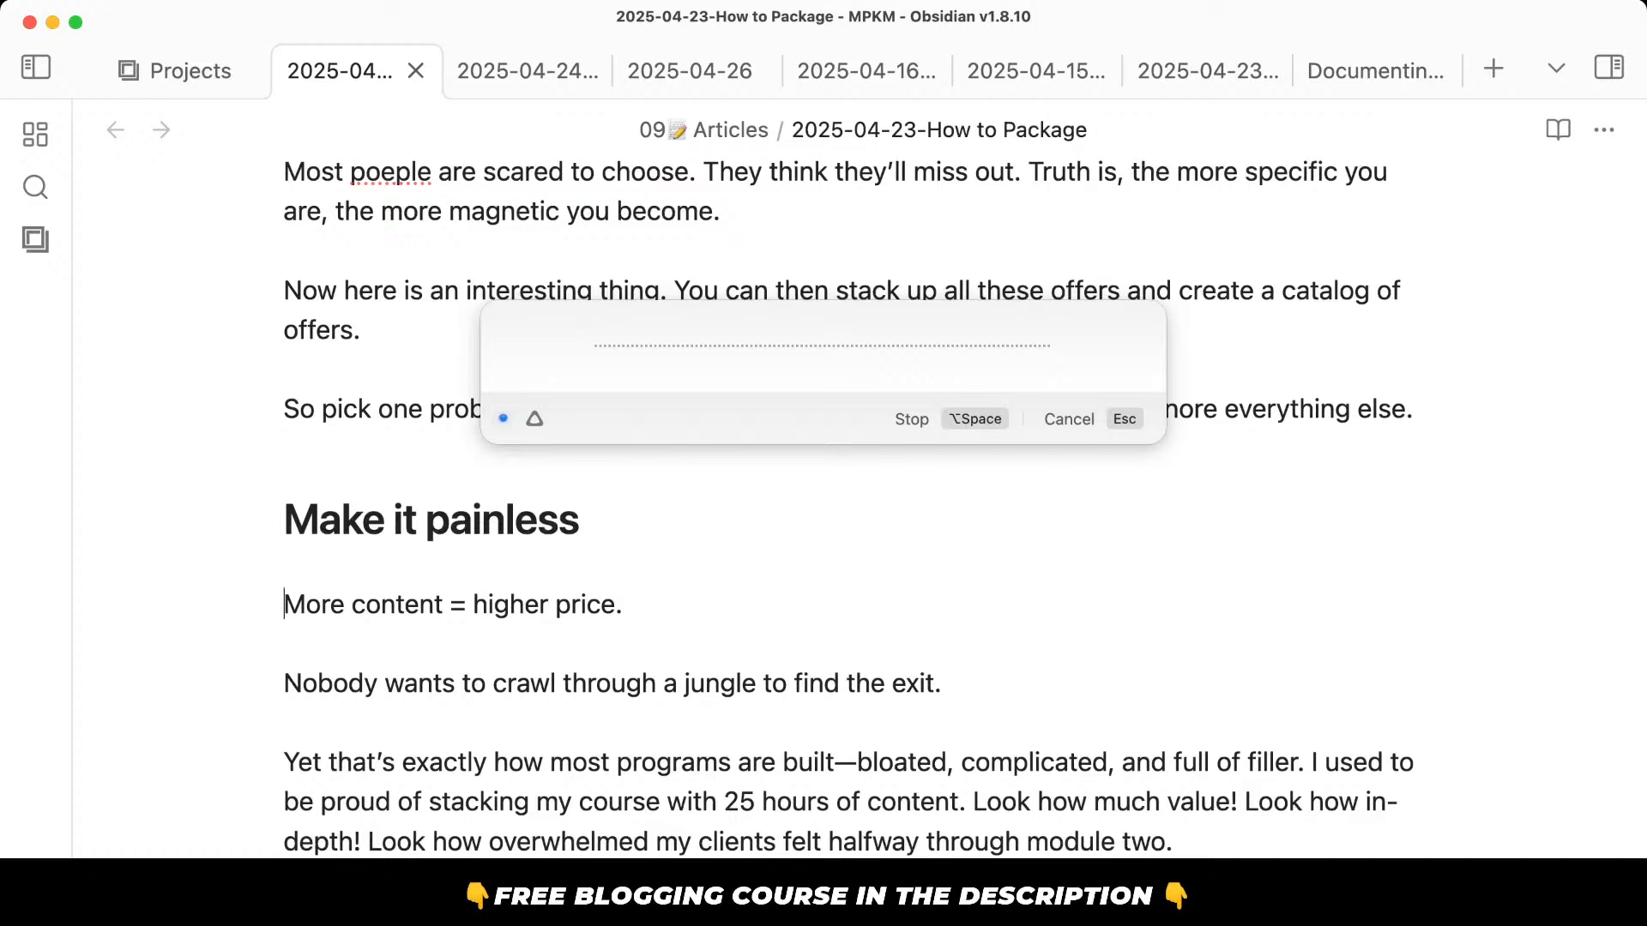
key("Escape")
type("Most people thin")
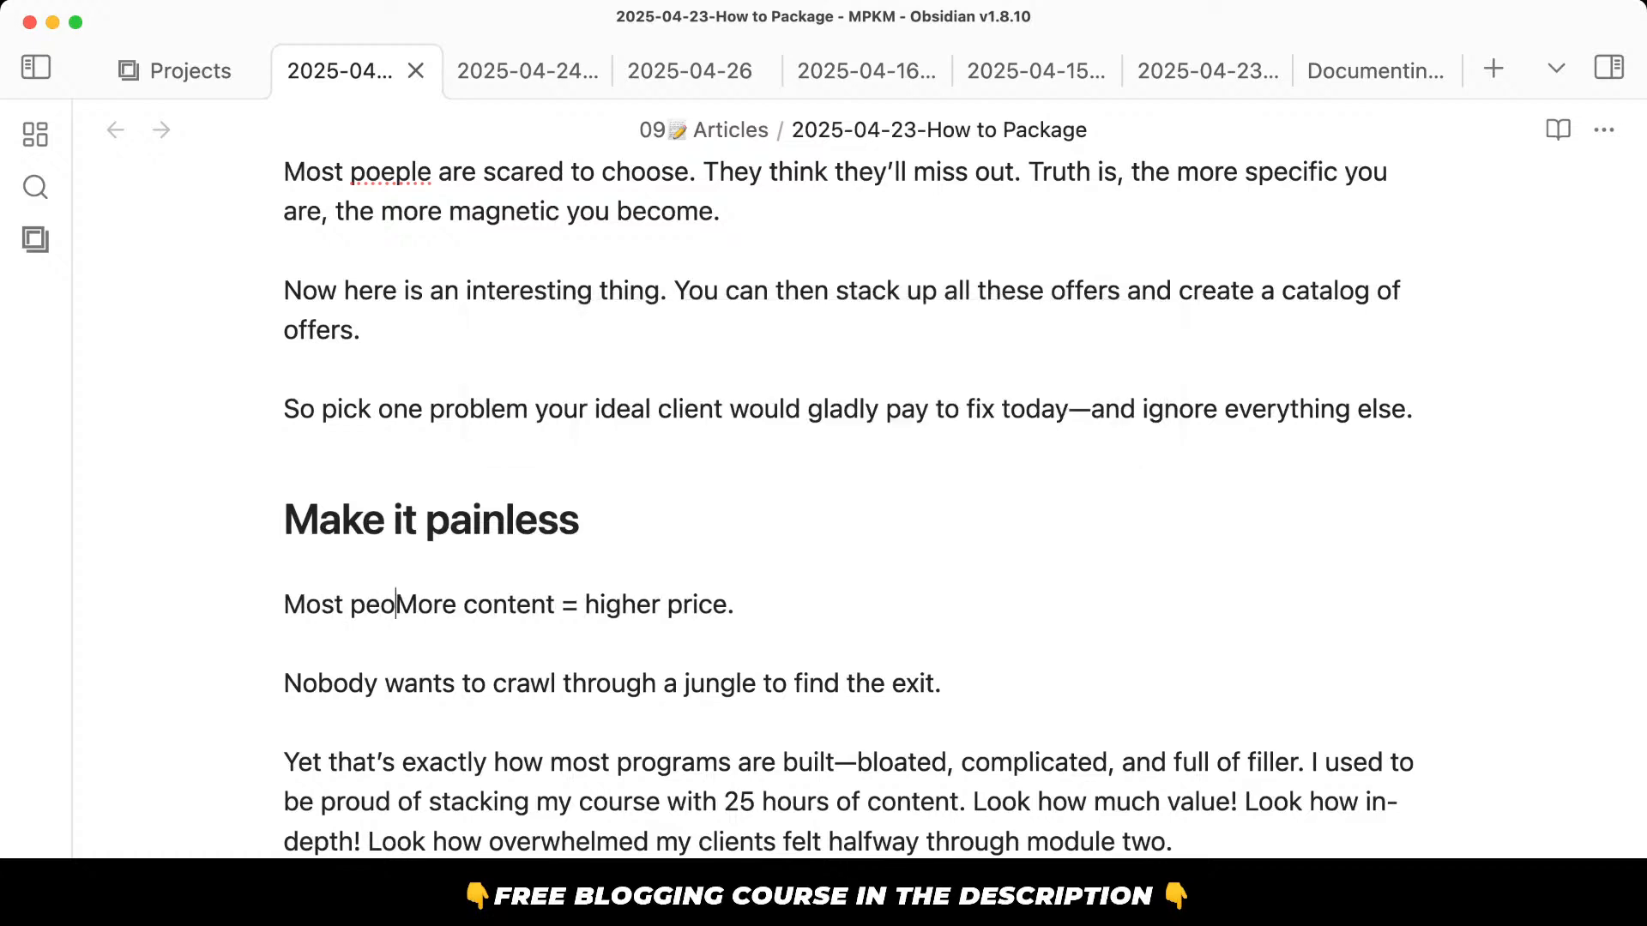
type("k that")
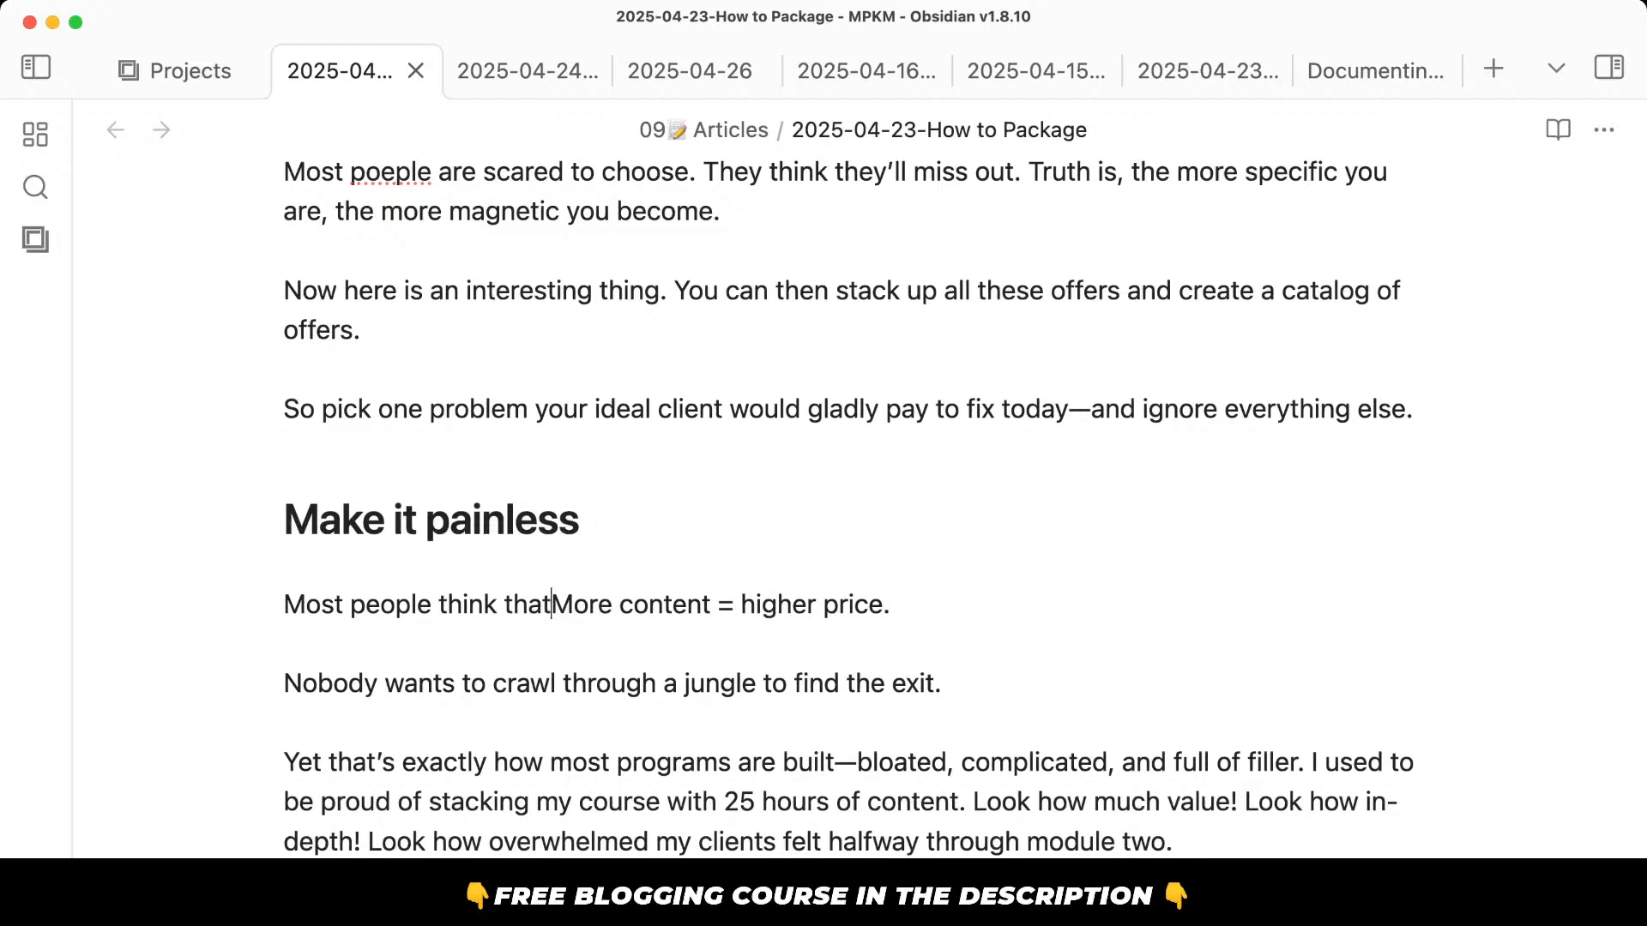
Make the first sentence under "Make it painless" read "I used to think that more content = higher price.".
key("shift+super+Left")
type("I used ")
type("to think that")
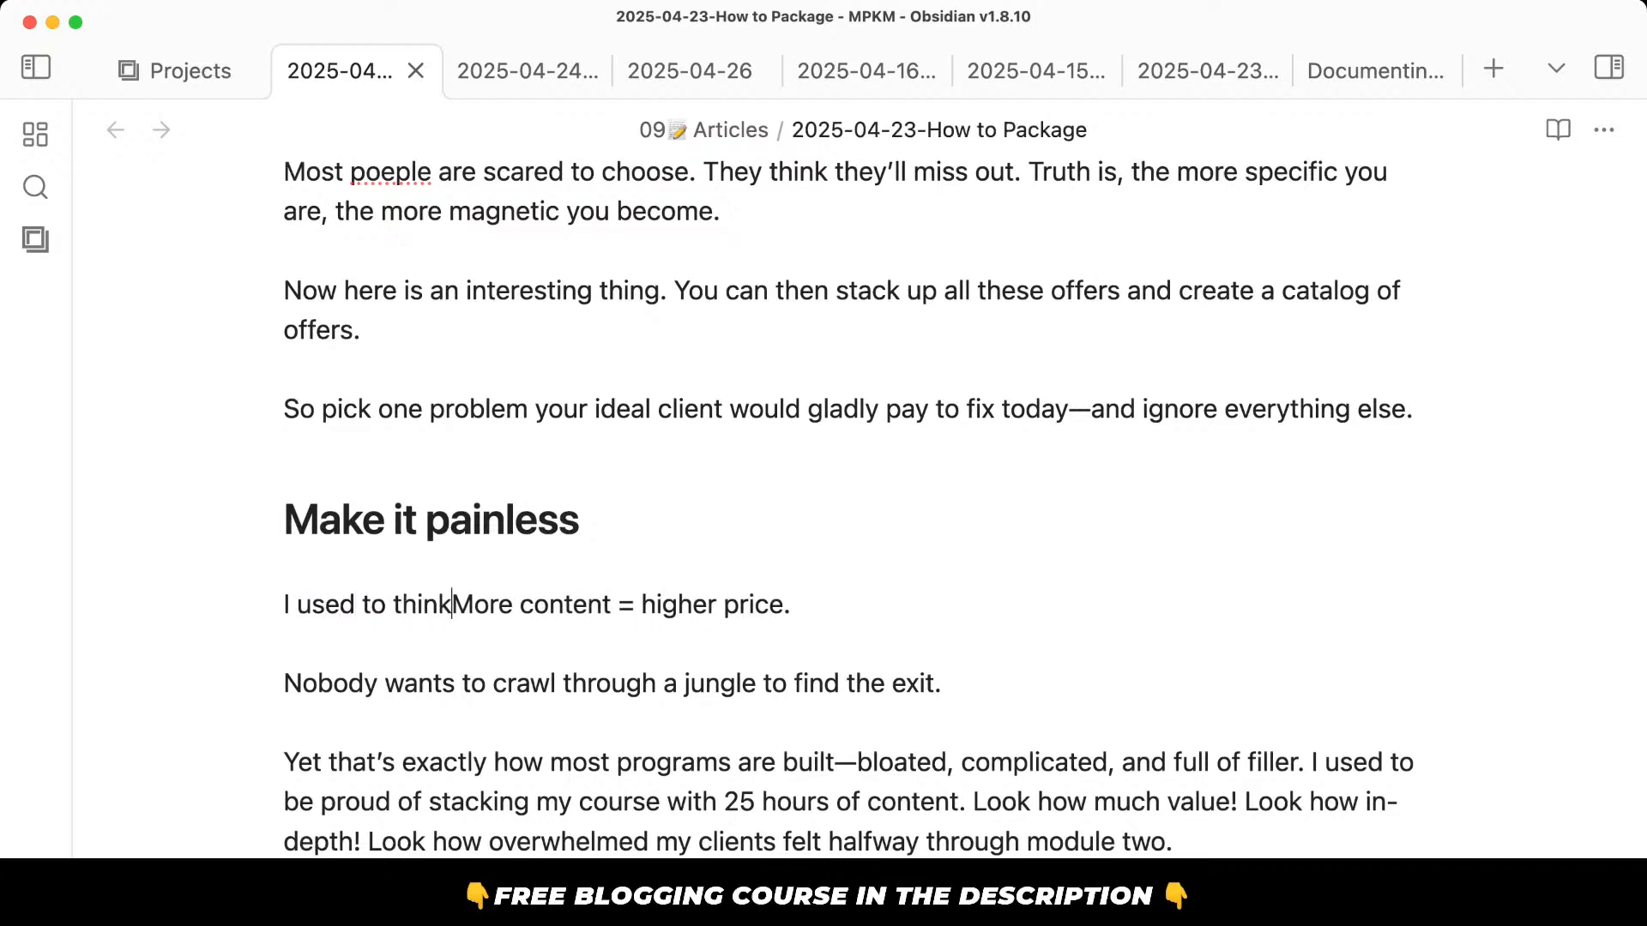
key("Delete")
type("m")
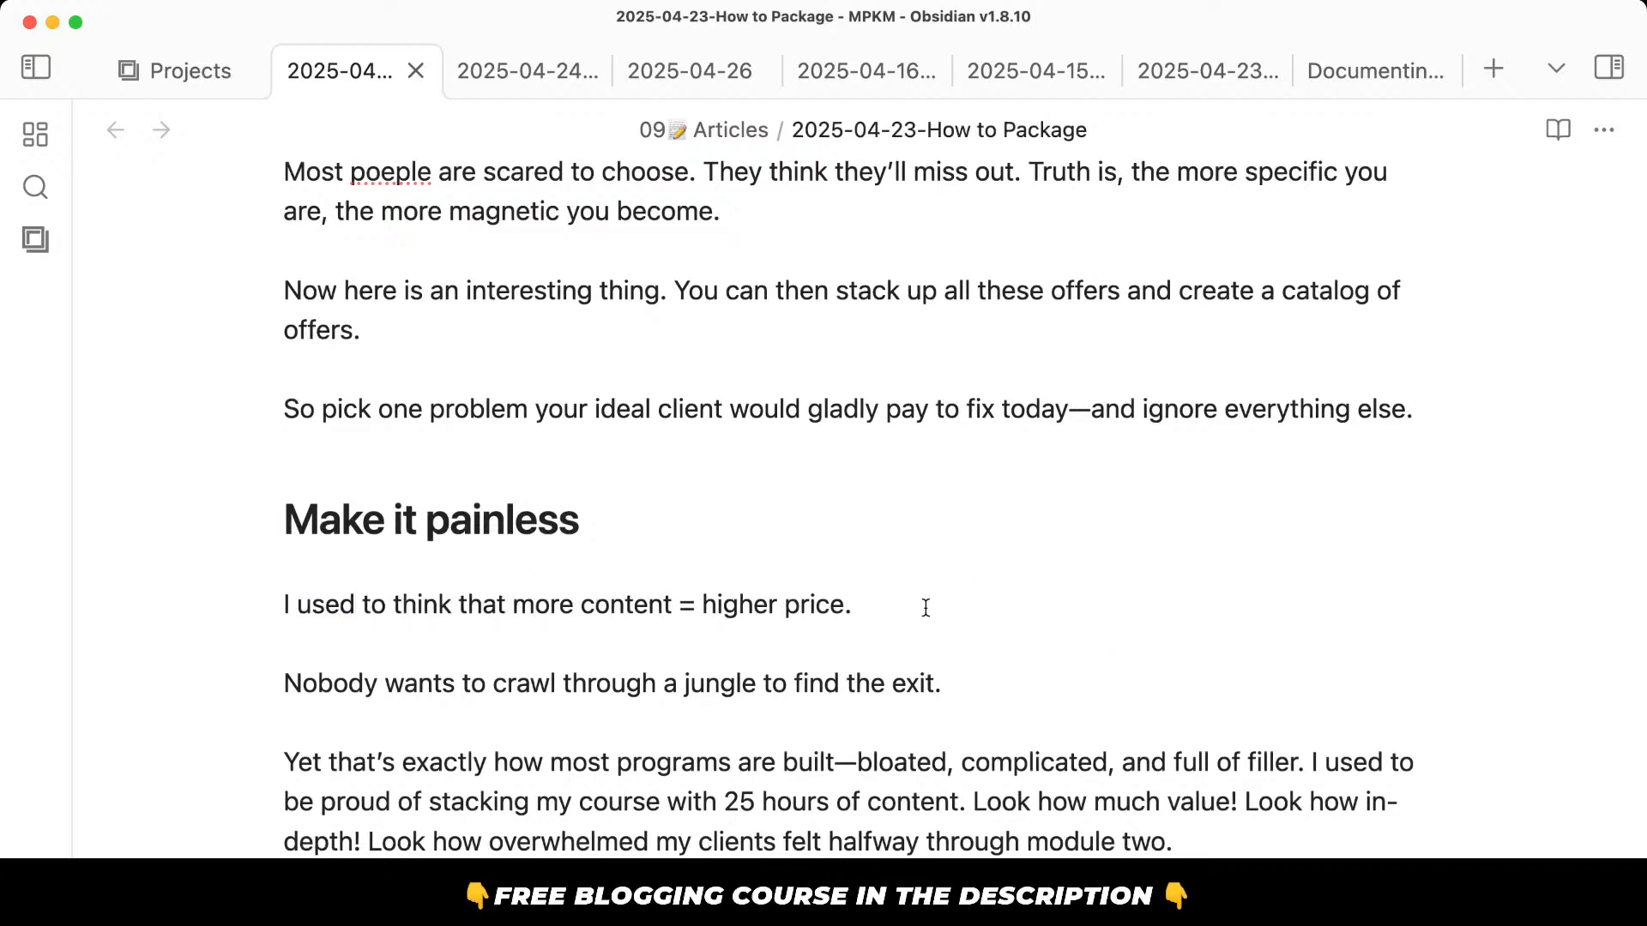
left_click_drag(928, 638, 941, 684)
left_click(950, 710)
left_click(908, 626)
type("But t")
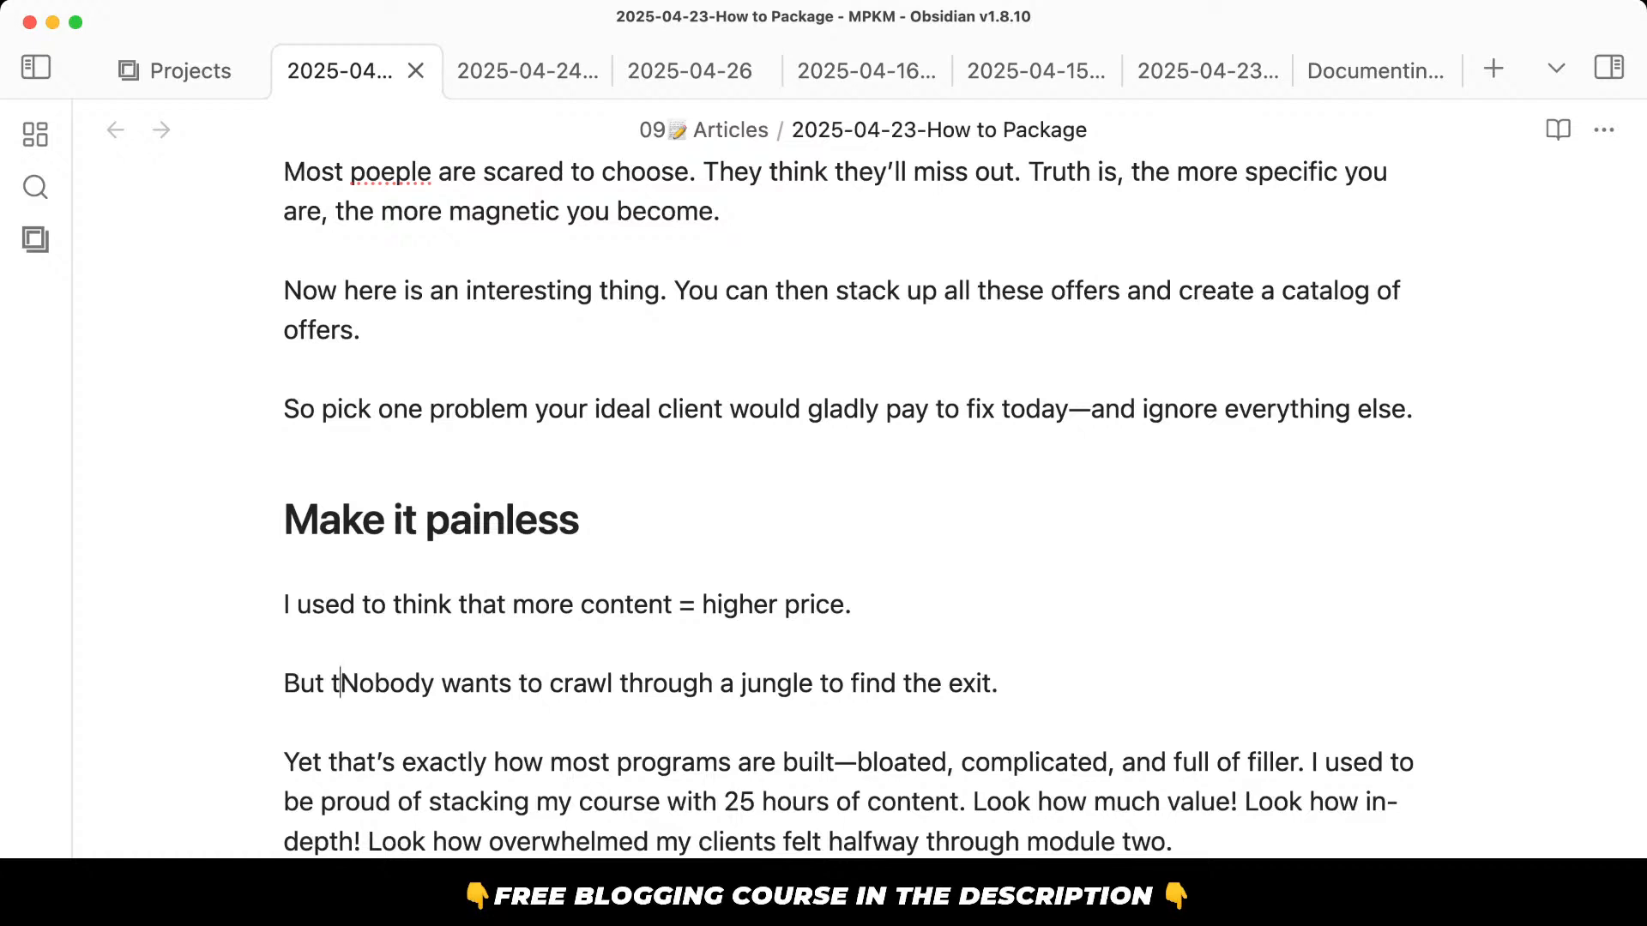
key("BackSpace")
key("BackSpace")
key("BackSpace")
key("BackSpace")
key("BackSpace")
key("BackSpace")
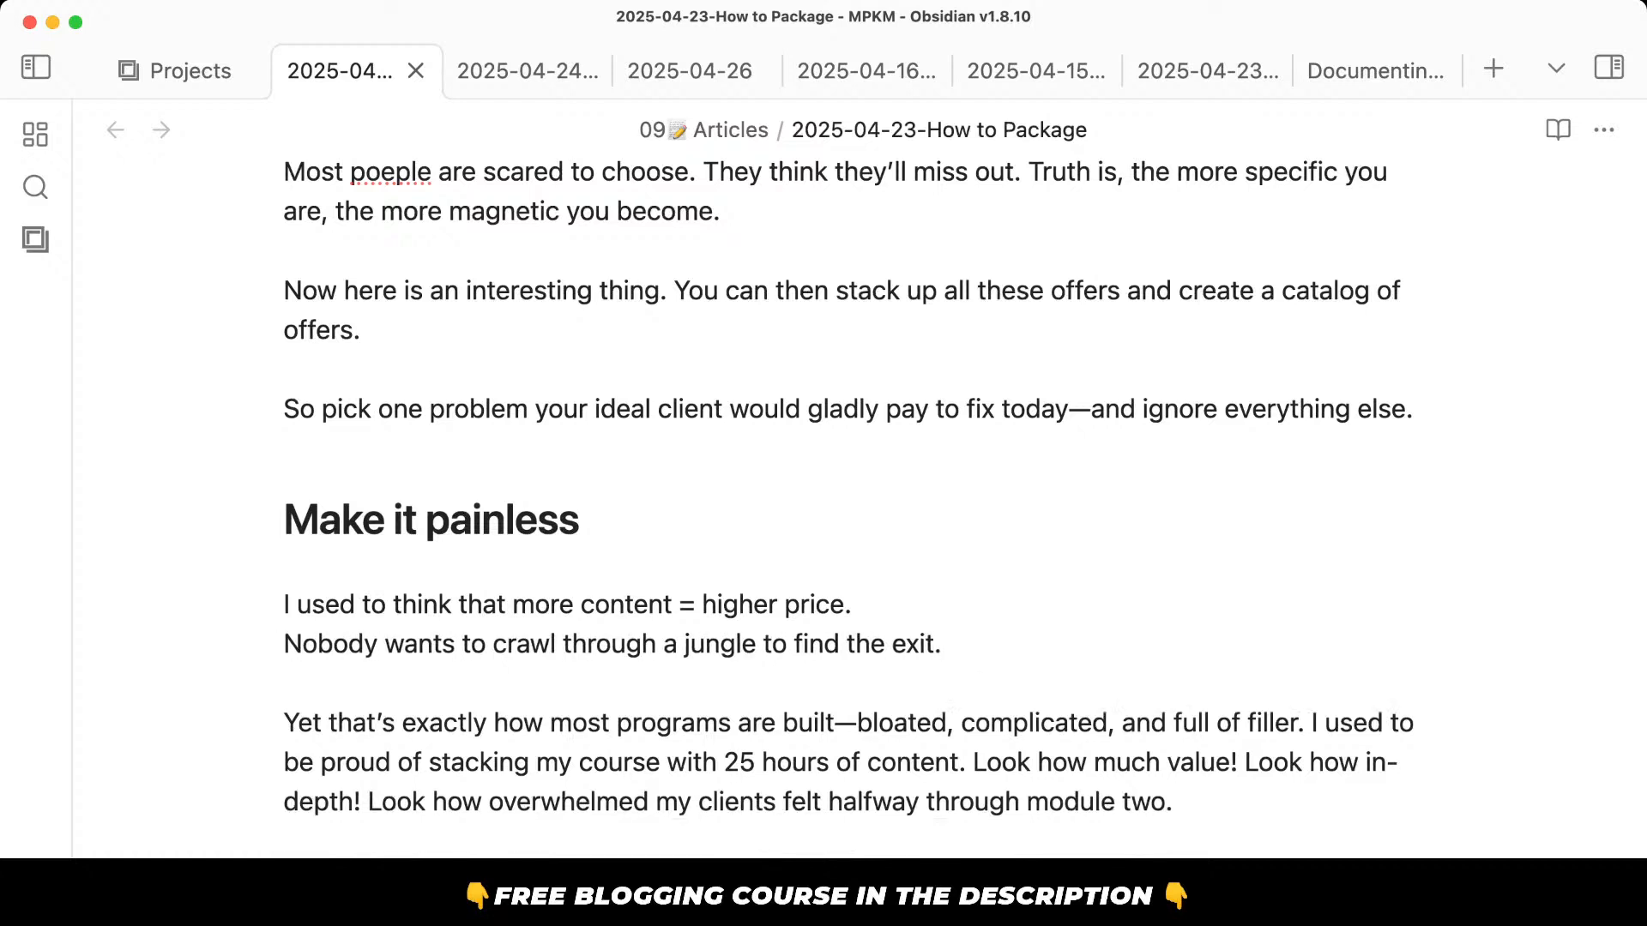
key("Return")
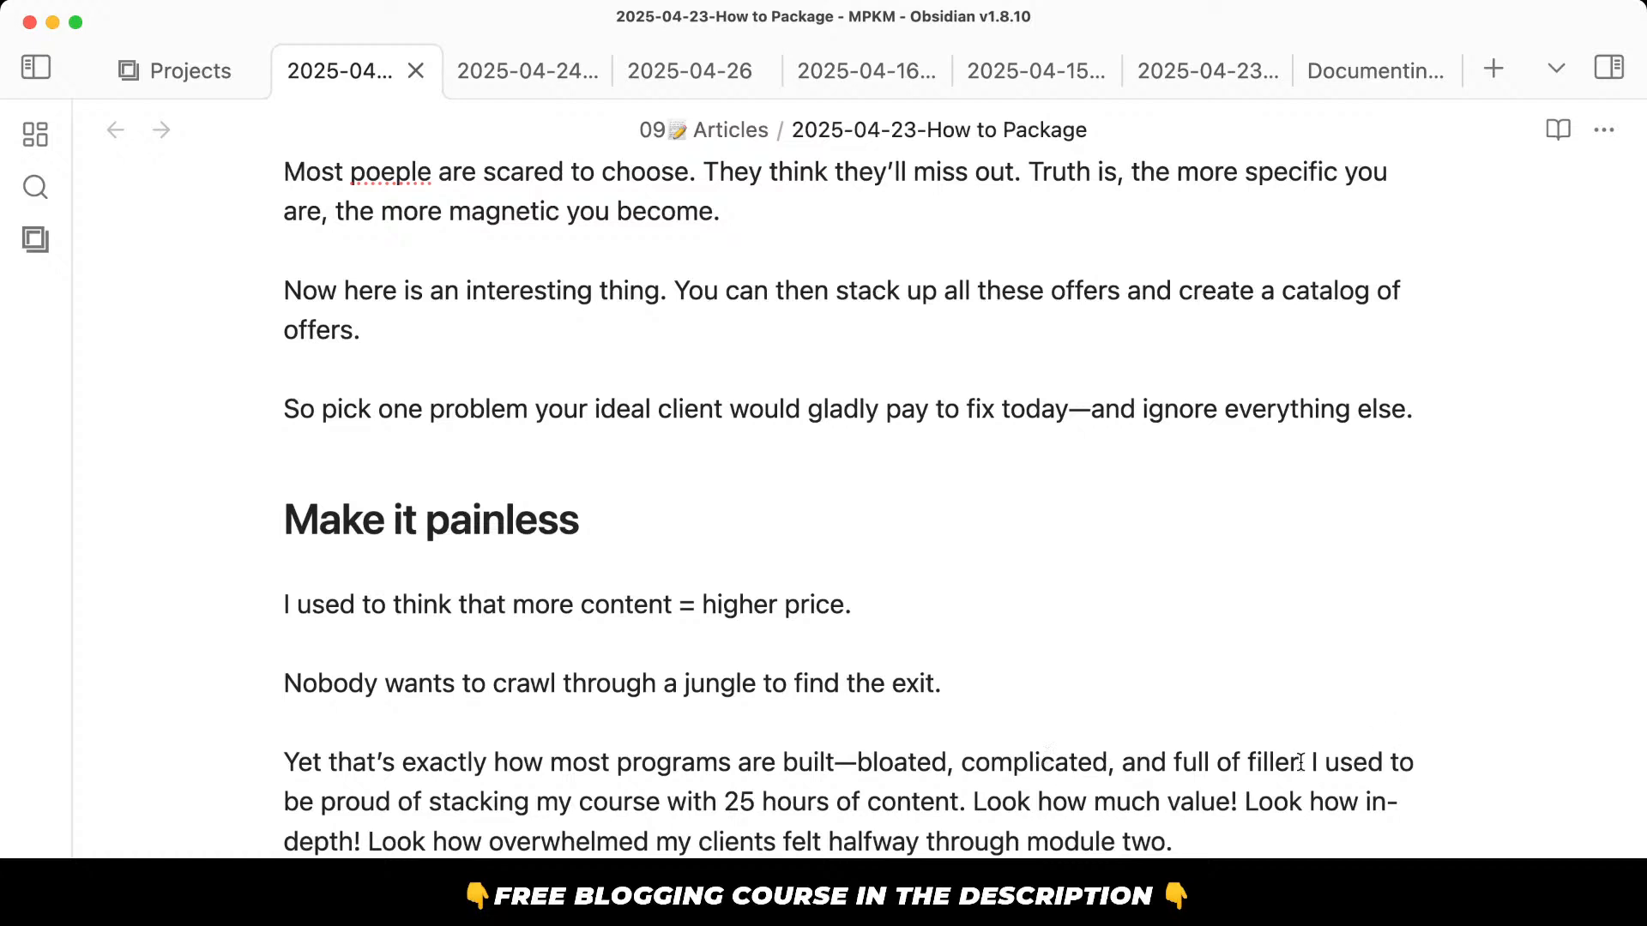
Copy the text from "I used to be proud" to "module two." into its own paragraph above "Nobody wants to crawl", without a leading space.
left_click_drag(1300, 762, 1327, 841)
key("super+c")
left_click(978, 643)
key("Return")
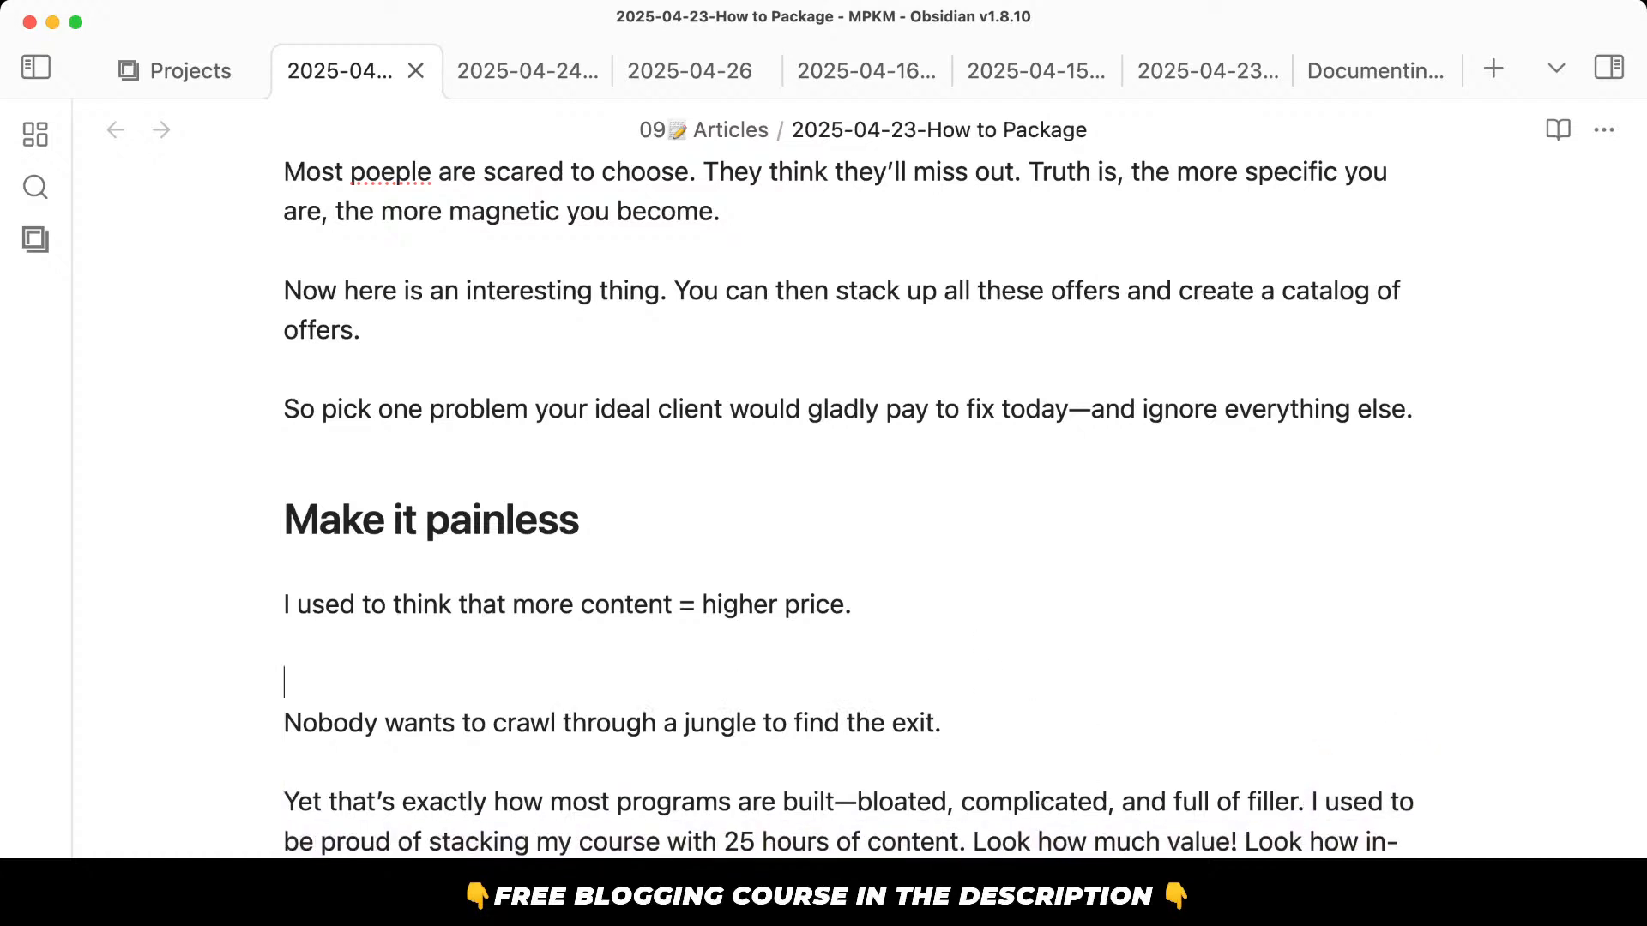
key("super+v")
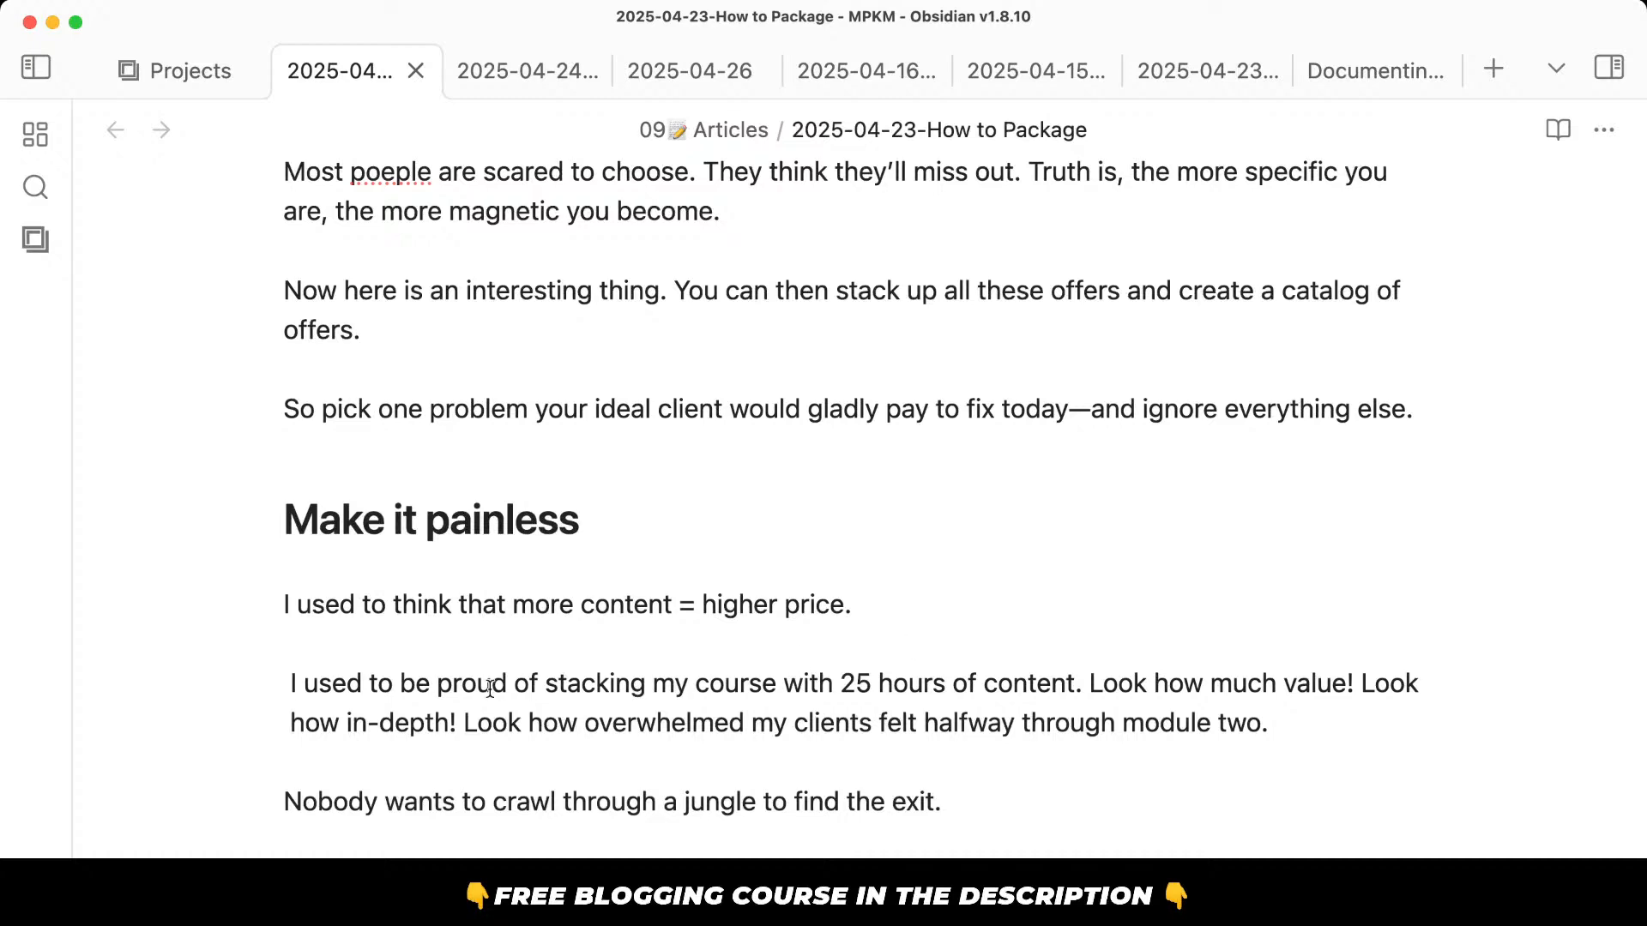
key("Up")
key("BackSpace")
Delete the whole paragraph beginning "Yet that's exactly how most programs are built".
scroll(489, 688, "down", 4)
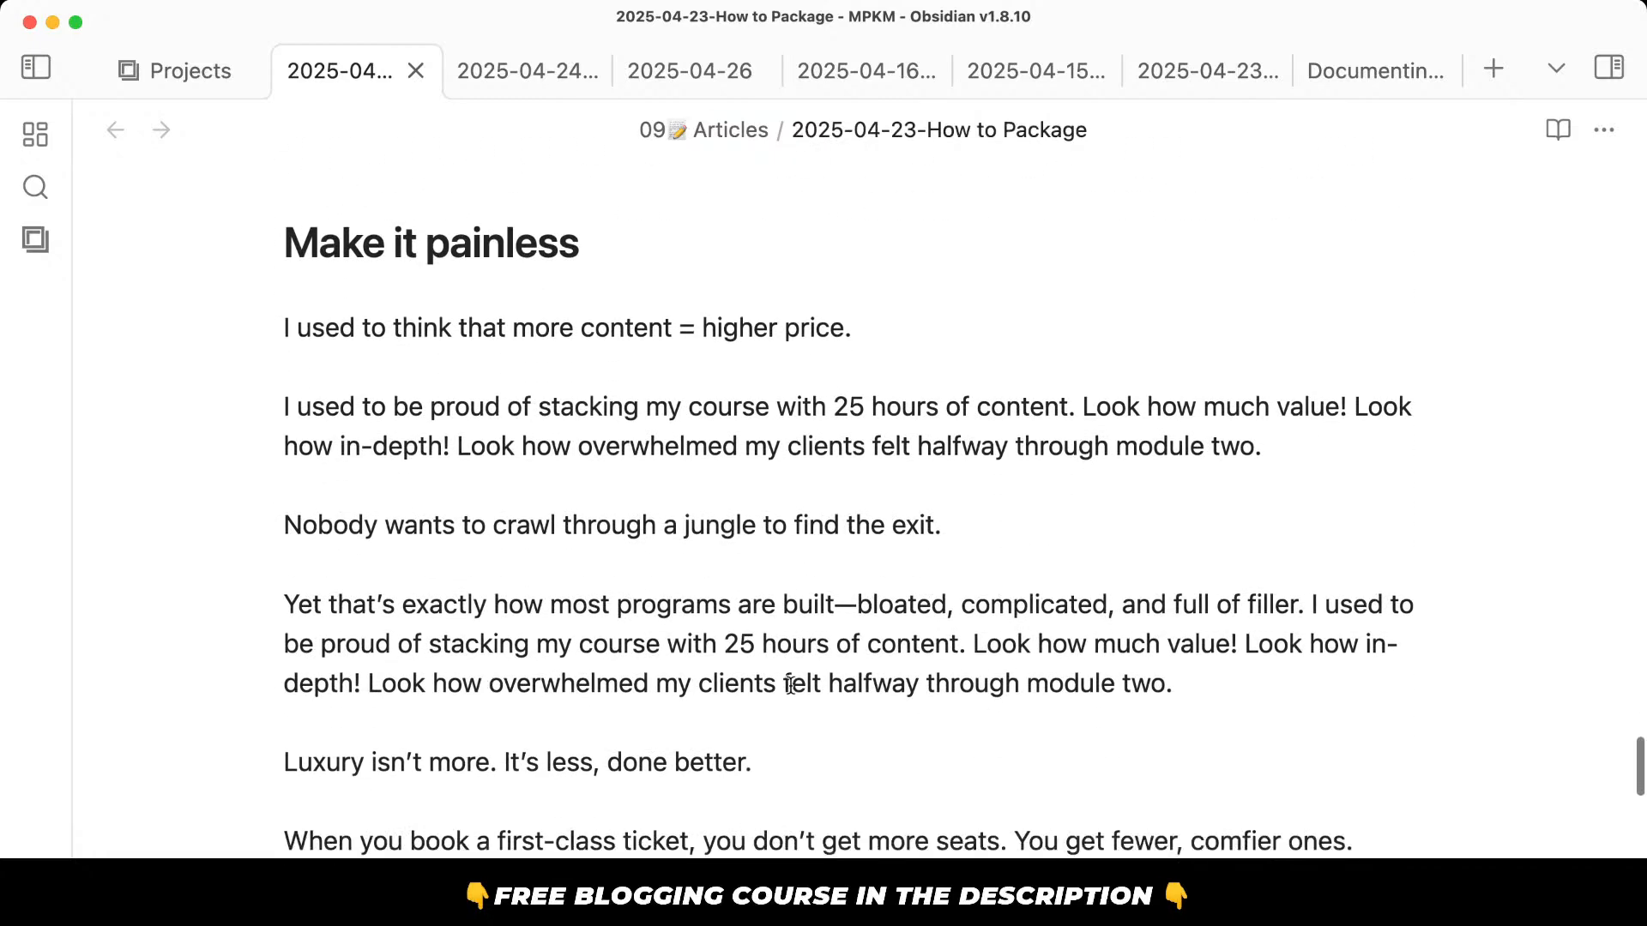
left_click_drag(1180, 705, 265, 558)
key("BackSpace")
key("BackSpace")
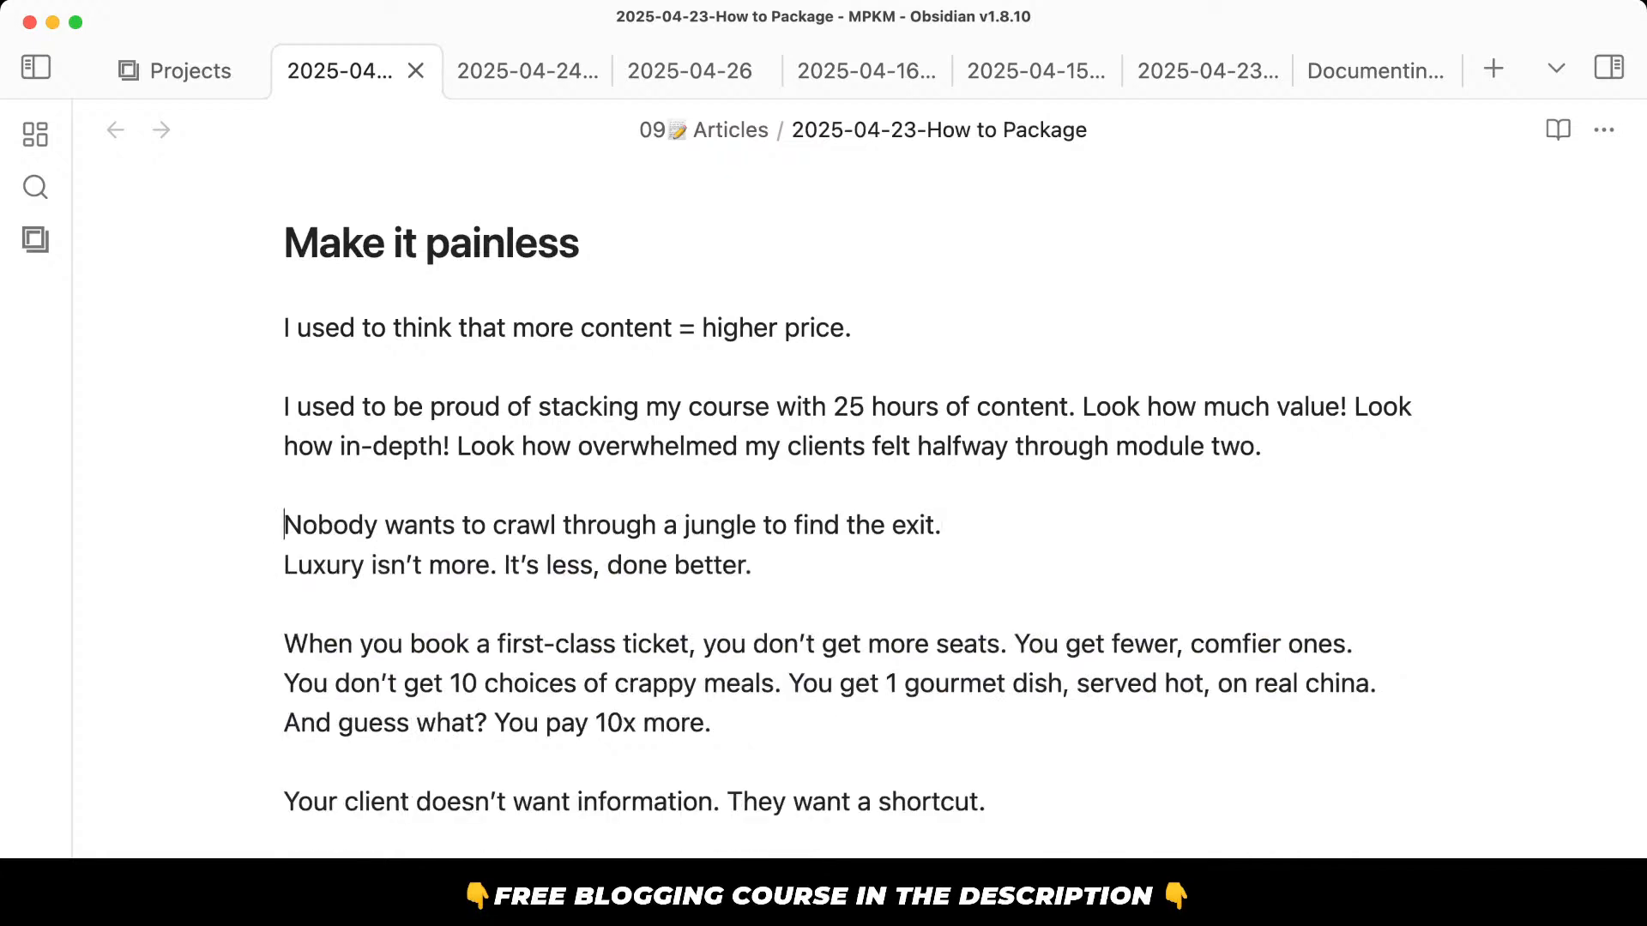
Make the jungle sentence begin with "But nobody" and separate it from "Luxury isn't more" with a blank line.
type("But")
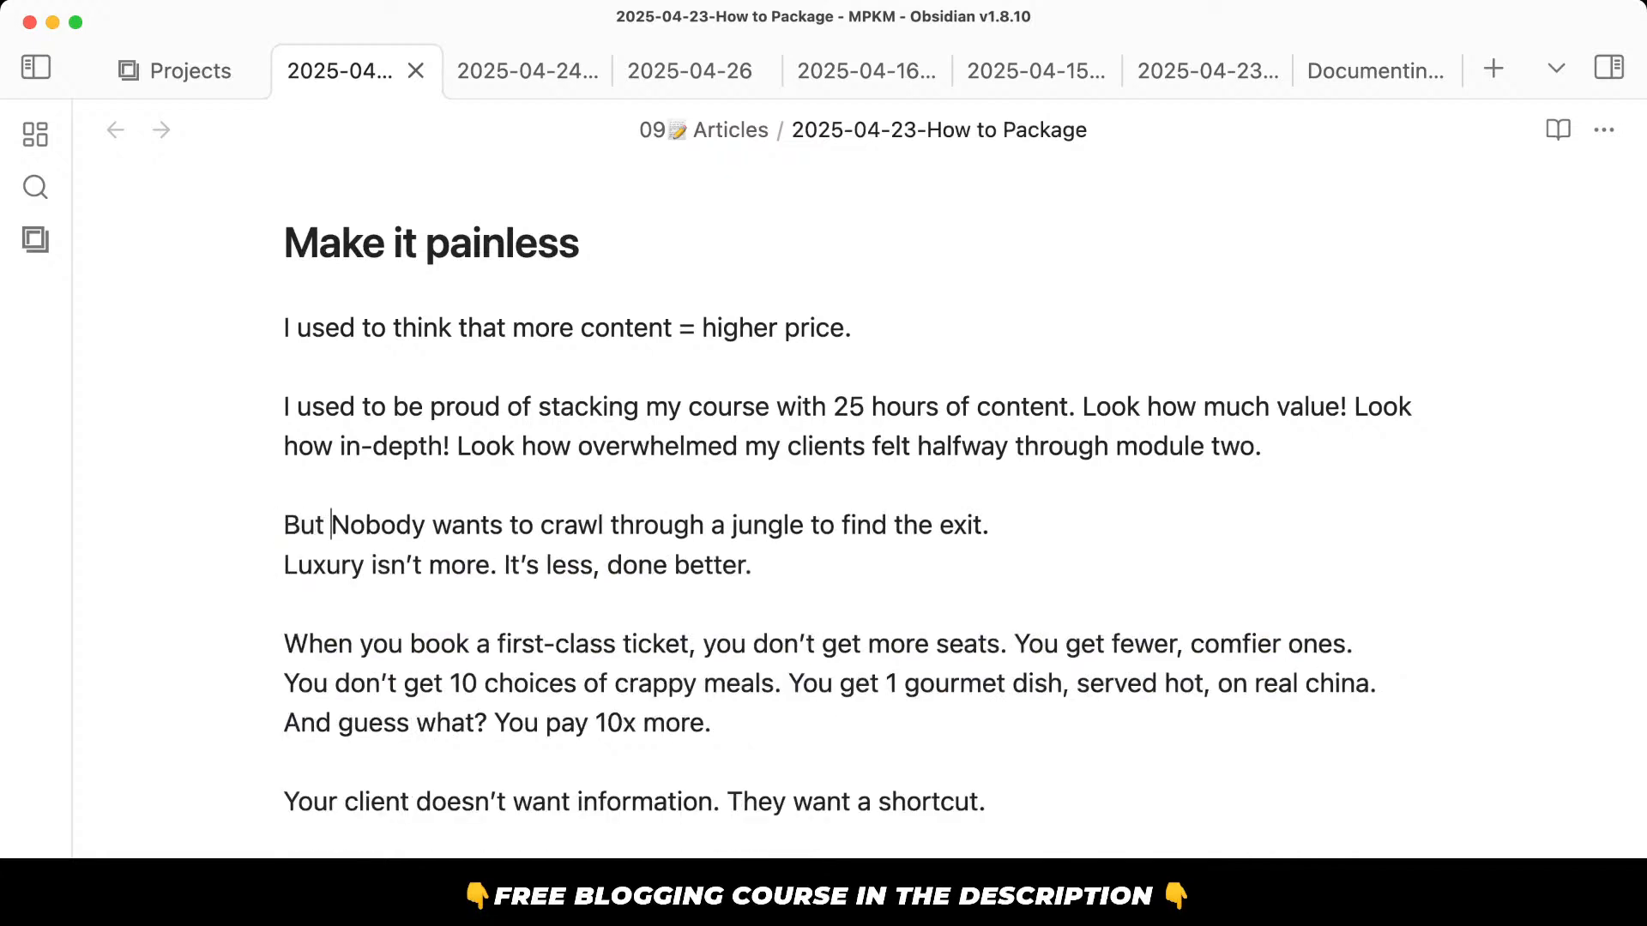
key("Right")
type("n")
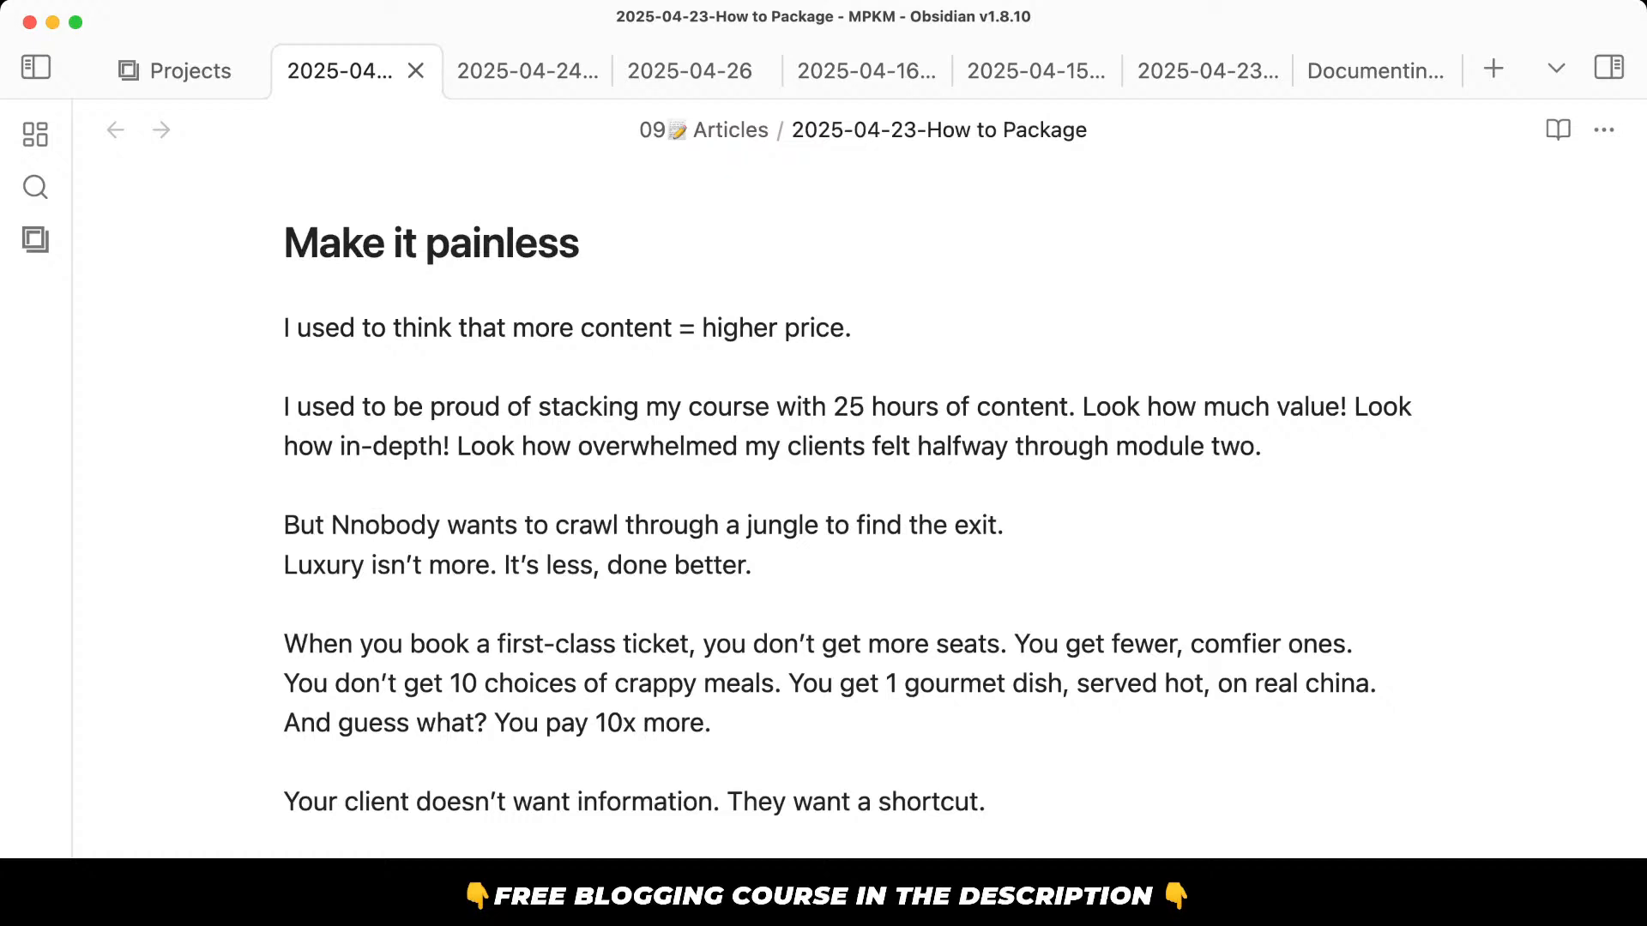
key("Left")
key("BackSpace")
key("shift+End")
key("End")
key("Return")
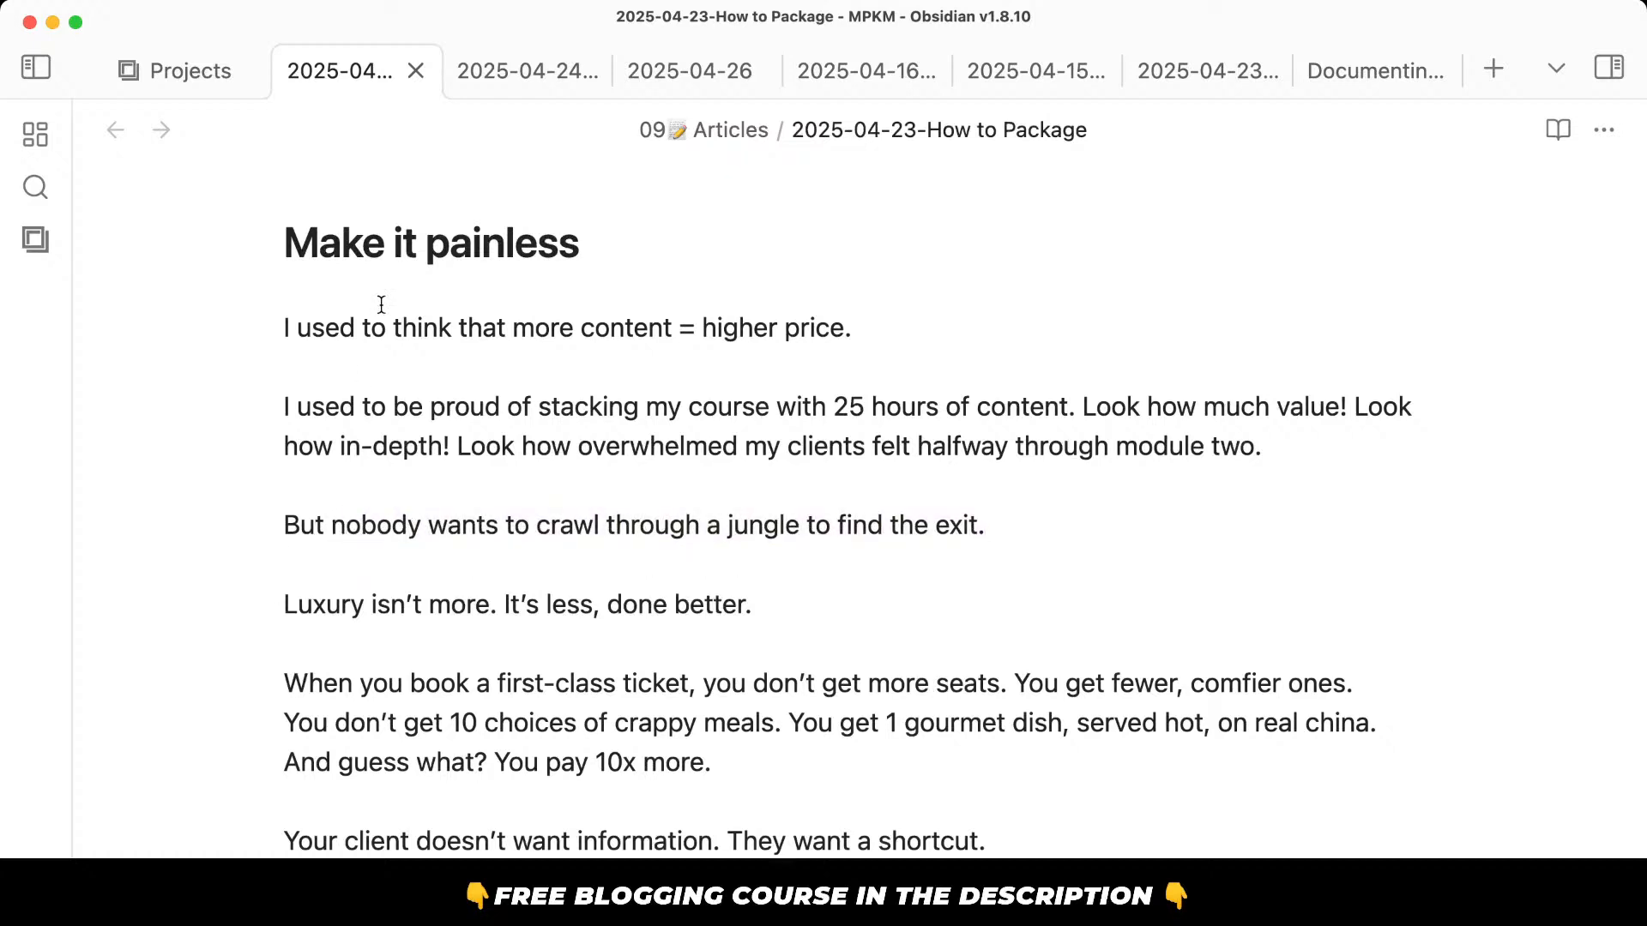
Change the "Make it painless" heading to "Make it shorter".
left_click_drag(652, 241, 492, 246)
type("shorter")
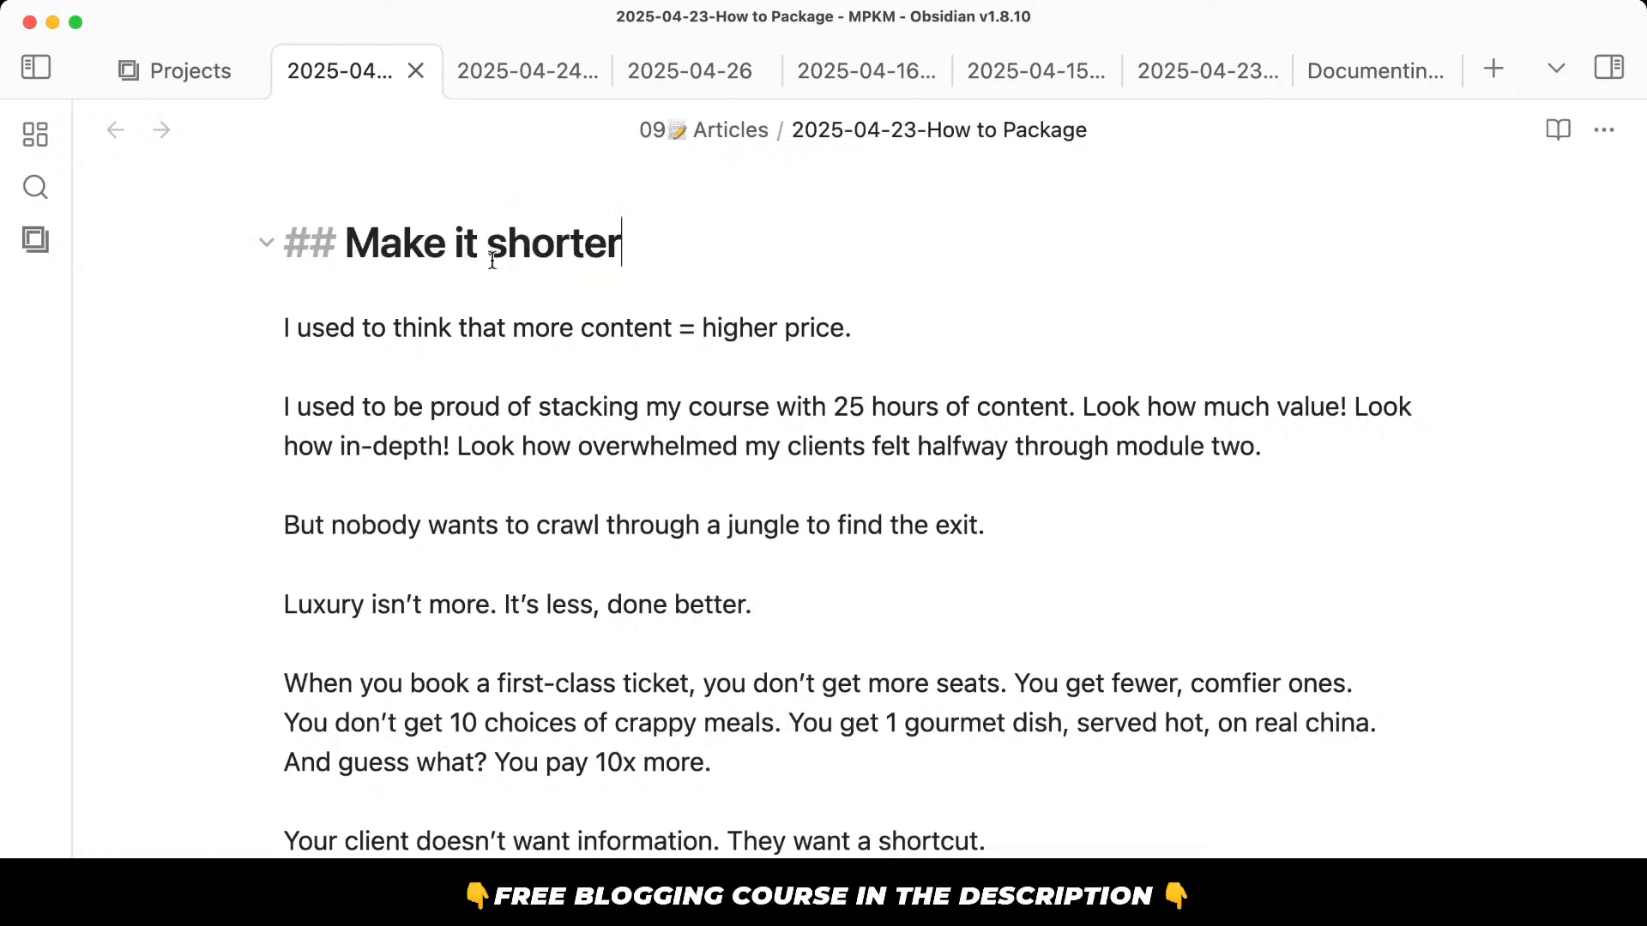
left_click_drag(474, 562, 495, 636)
left_click(389, 236)
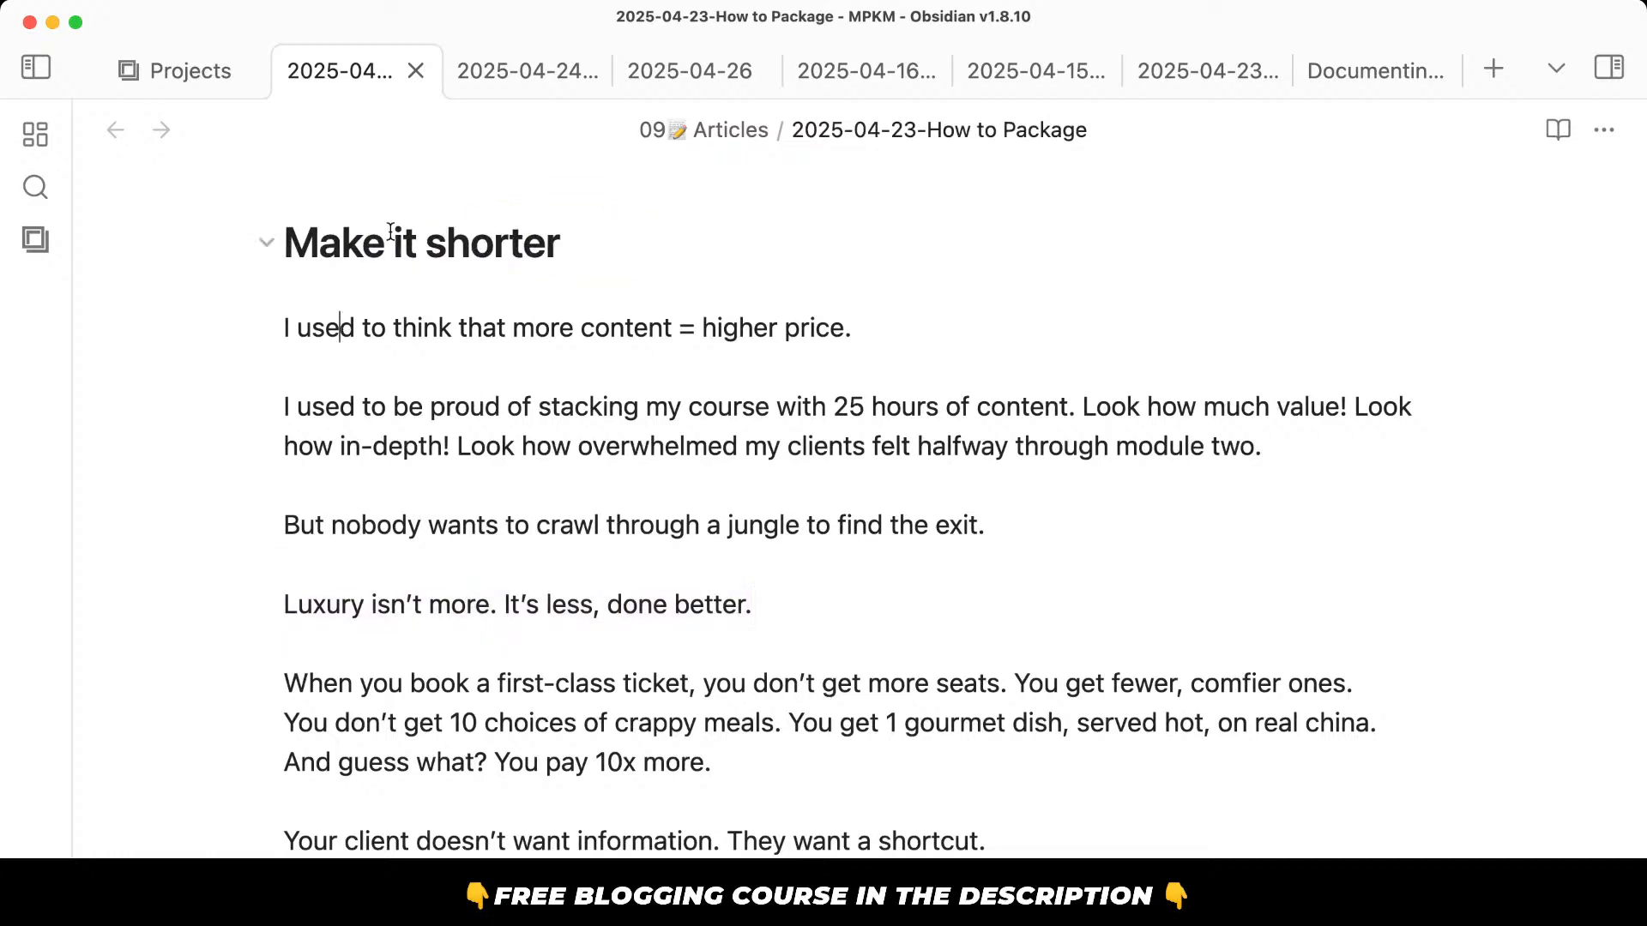
left_click_drag(357, 243, 754, 260)
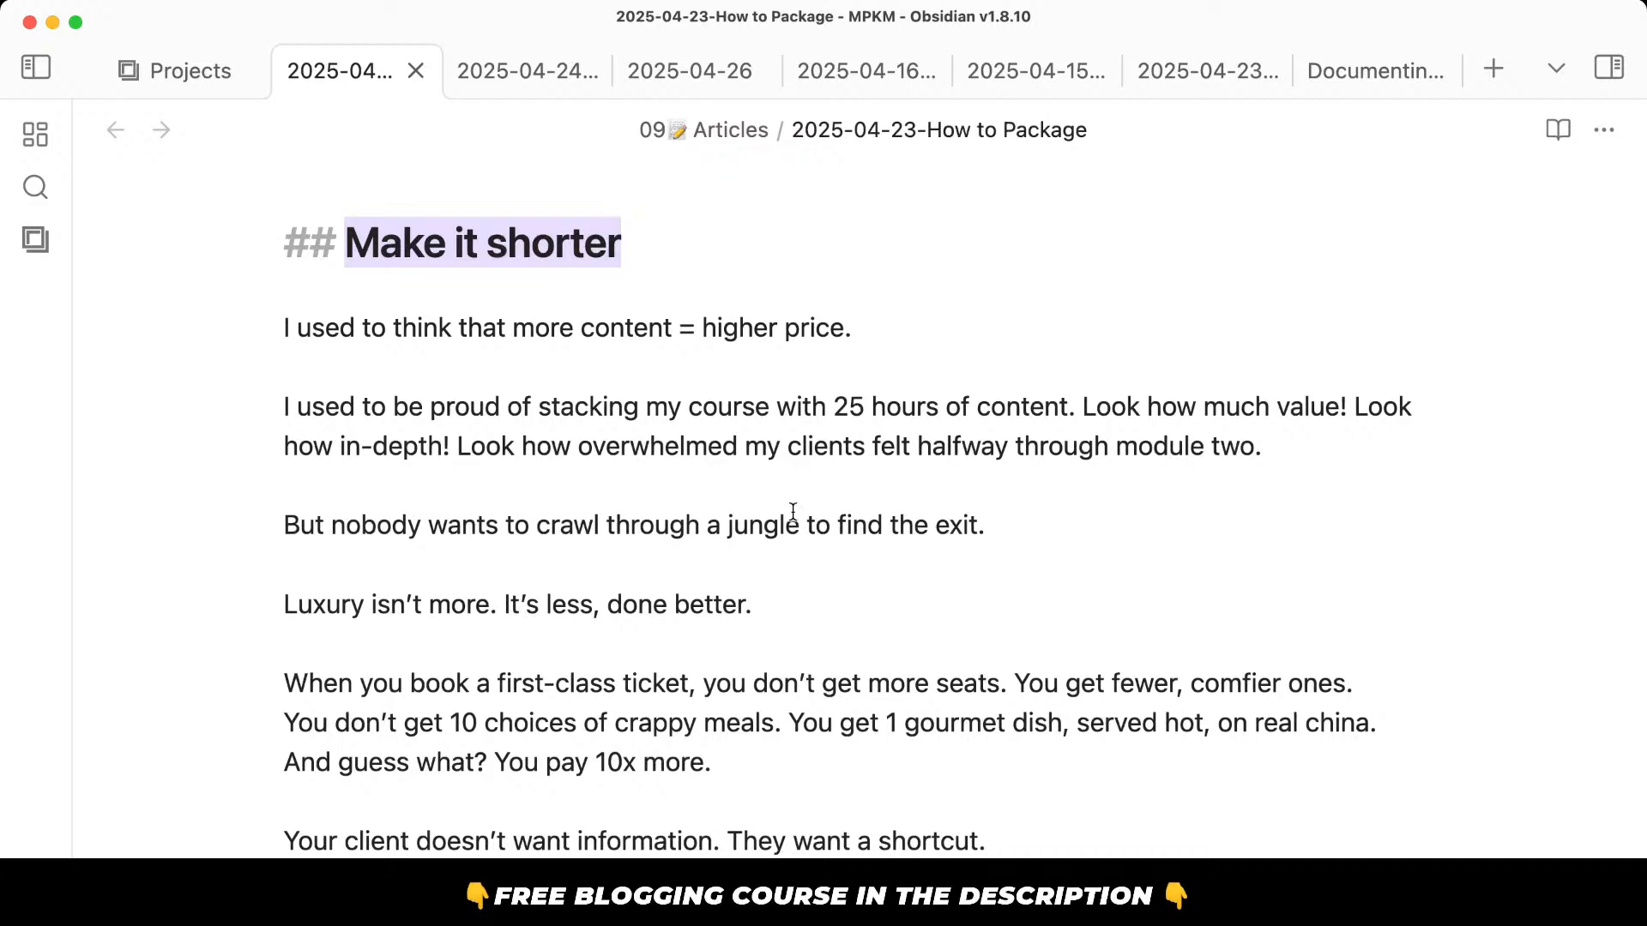
Reword "And guess what? You pay 10x more." as "And you pay 10x more." and set it as a separate paragraph.
scroll(793, 512, "down", 3)
left_click(828, 622)
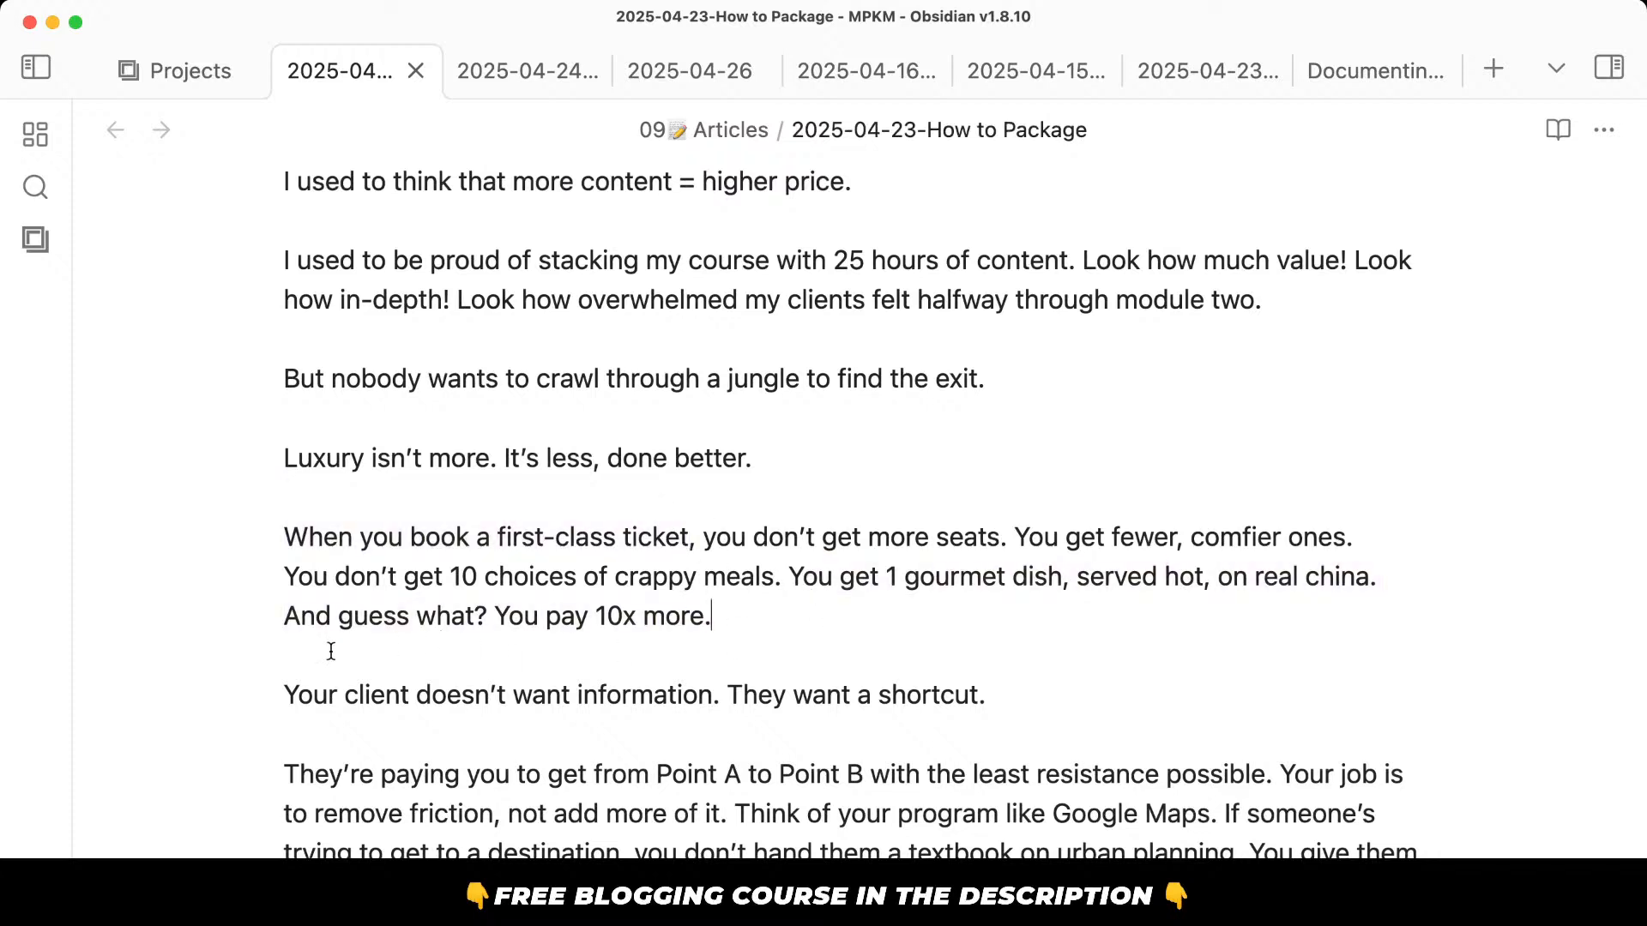
left_click_drag(287, 616, 492, 617)
type("And")
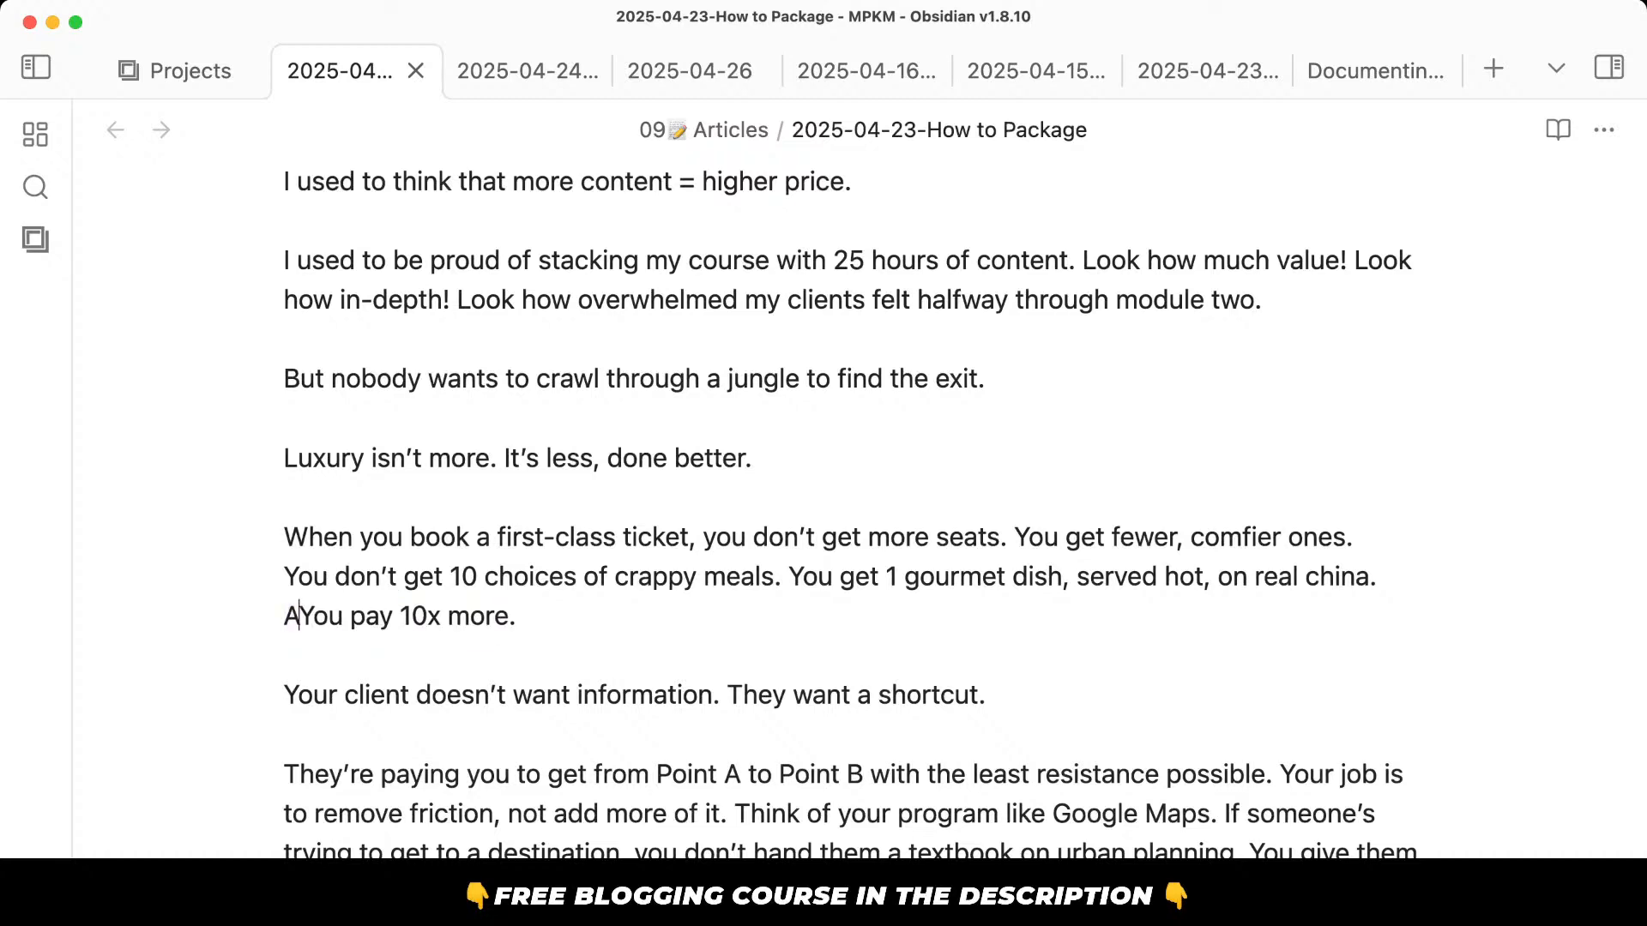
key("BackSpace")
type("y")
key("super+Left")
key("Return")
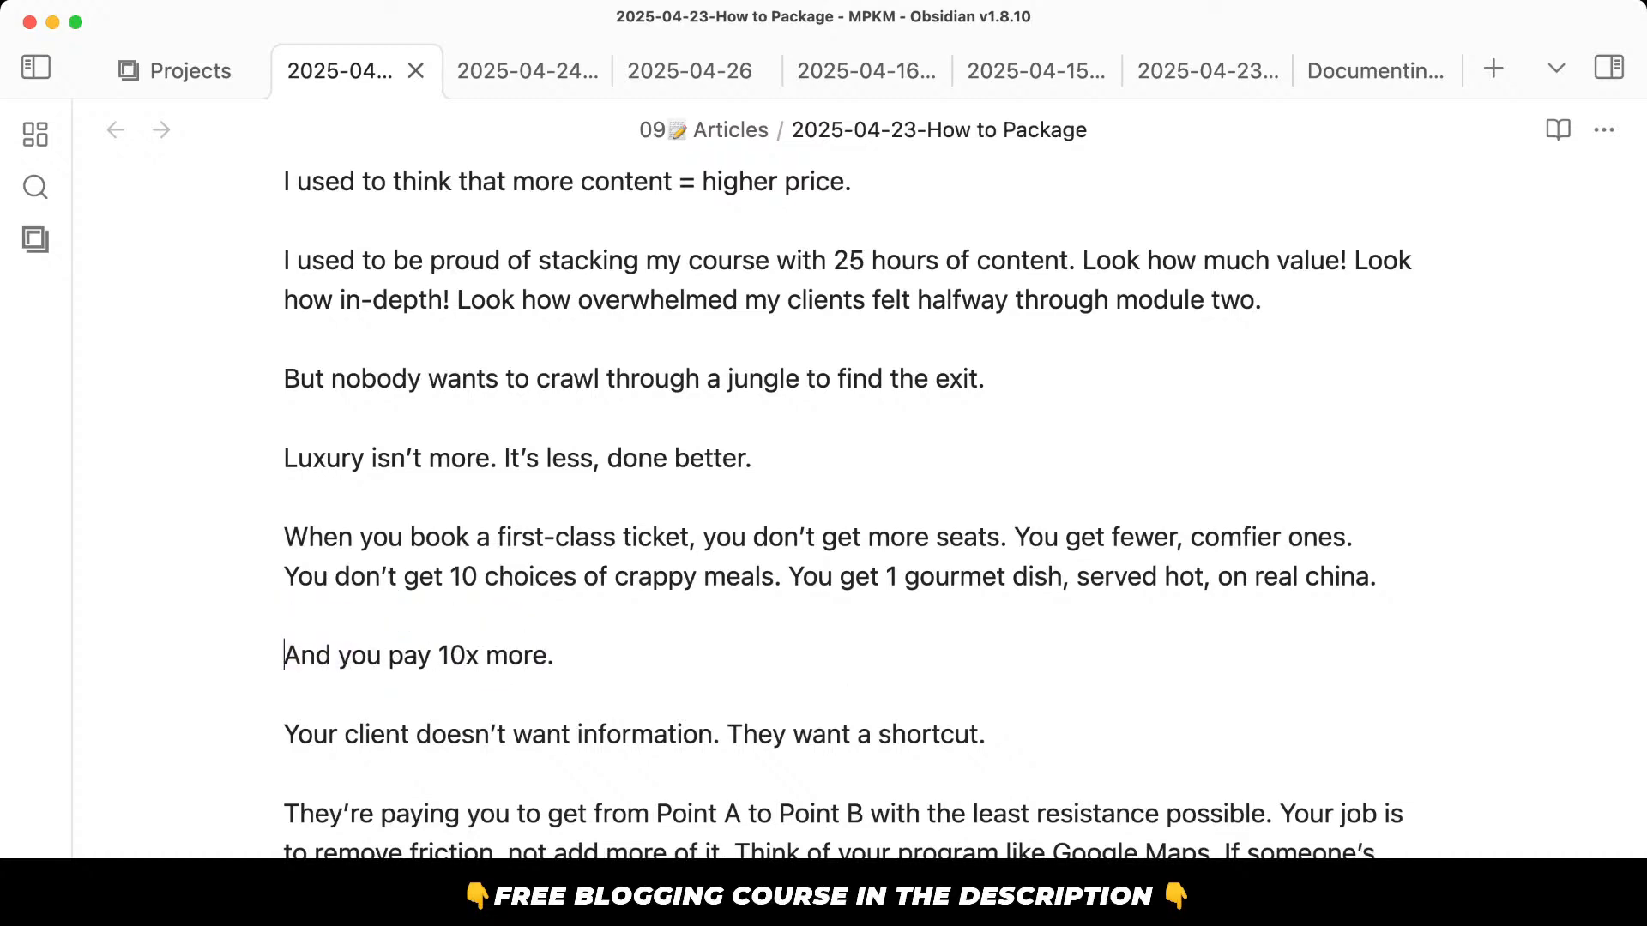
Replace the opening words of the "Your client doesn't want information" paragraph with "Same for your clients.".
scroll(699, 682, "down", 3)
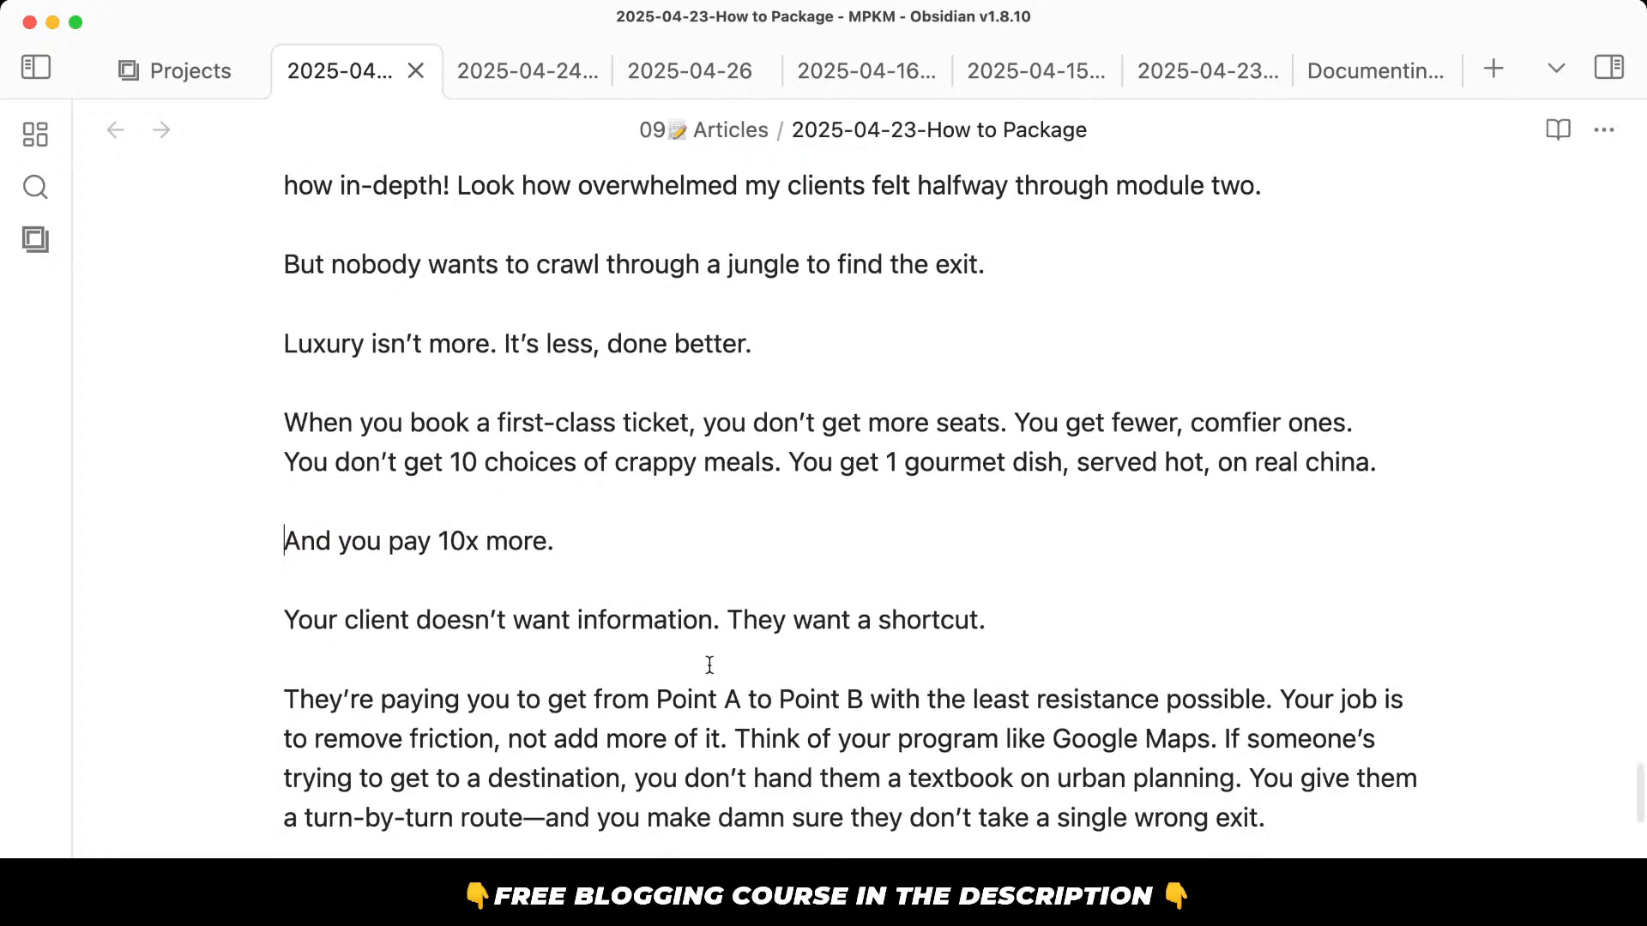
scroll(709, 658, "up", 10)
left_click(632, 378)
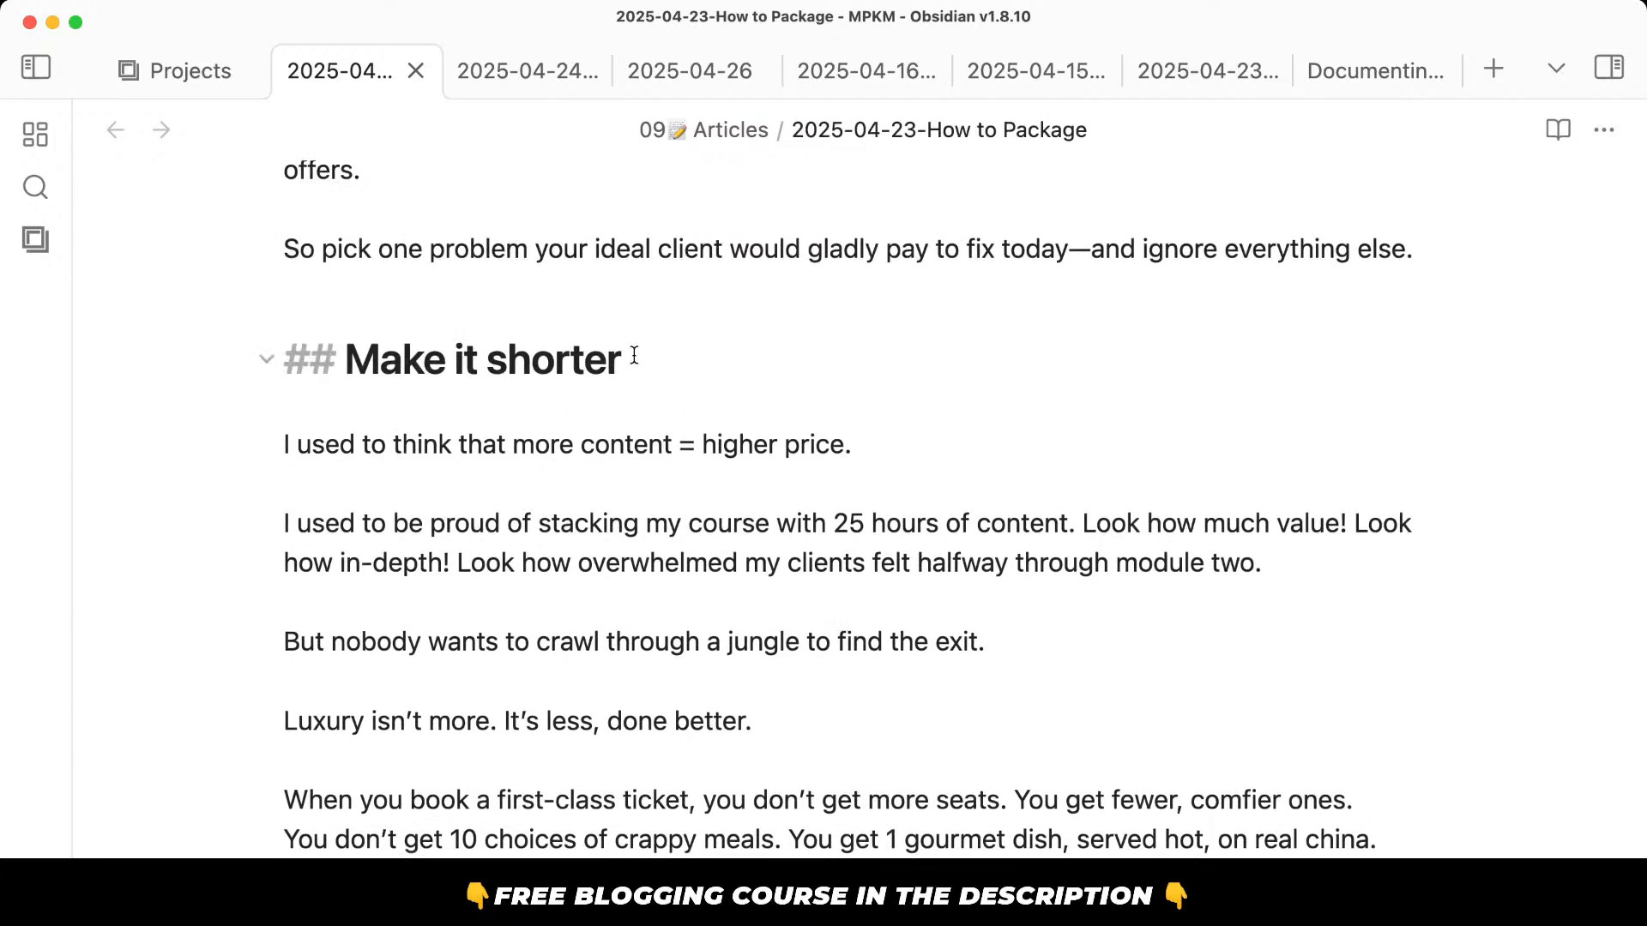
scroll(724, 615, "down", 6)
left_click_drag(356, 489, 282, 489)
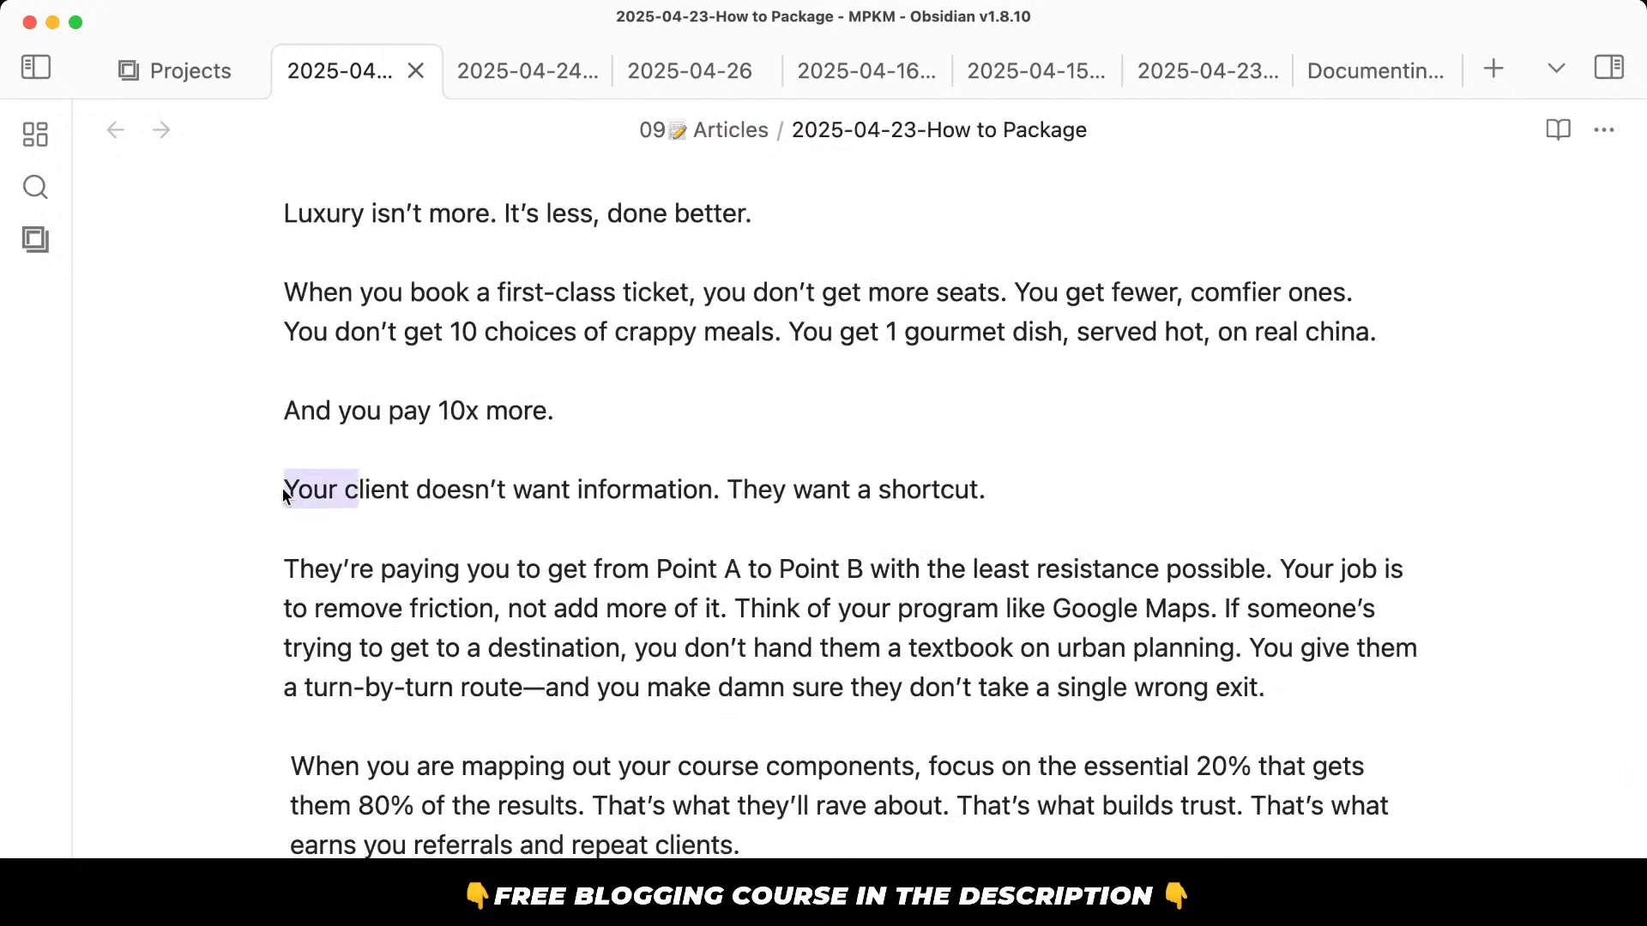
type("SAme fo")
key("BackSpace")
key("BackSpace")
key("BackSpace")
key("BackSpace")
key("BackSpace")
key("BackSpace")
type("ame for you")
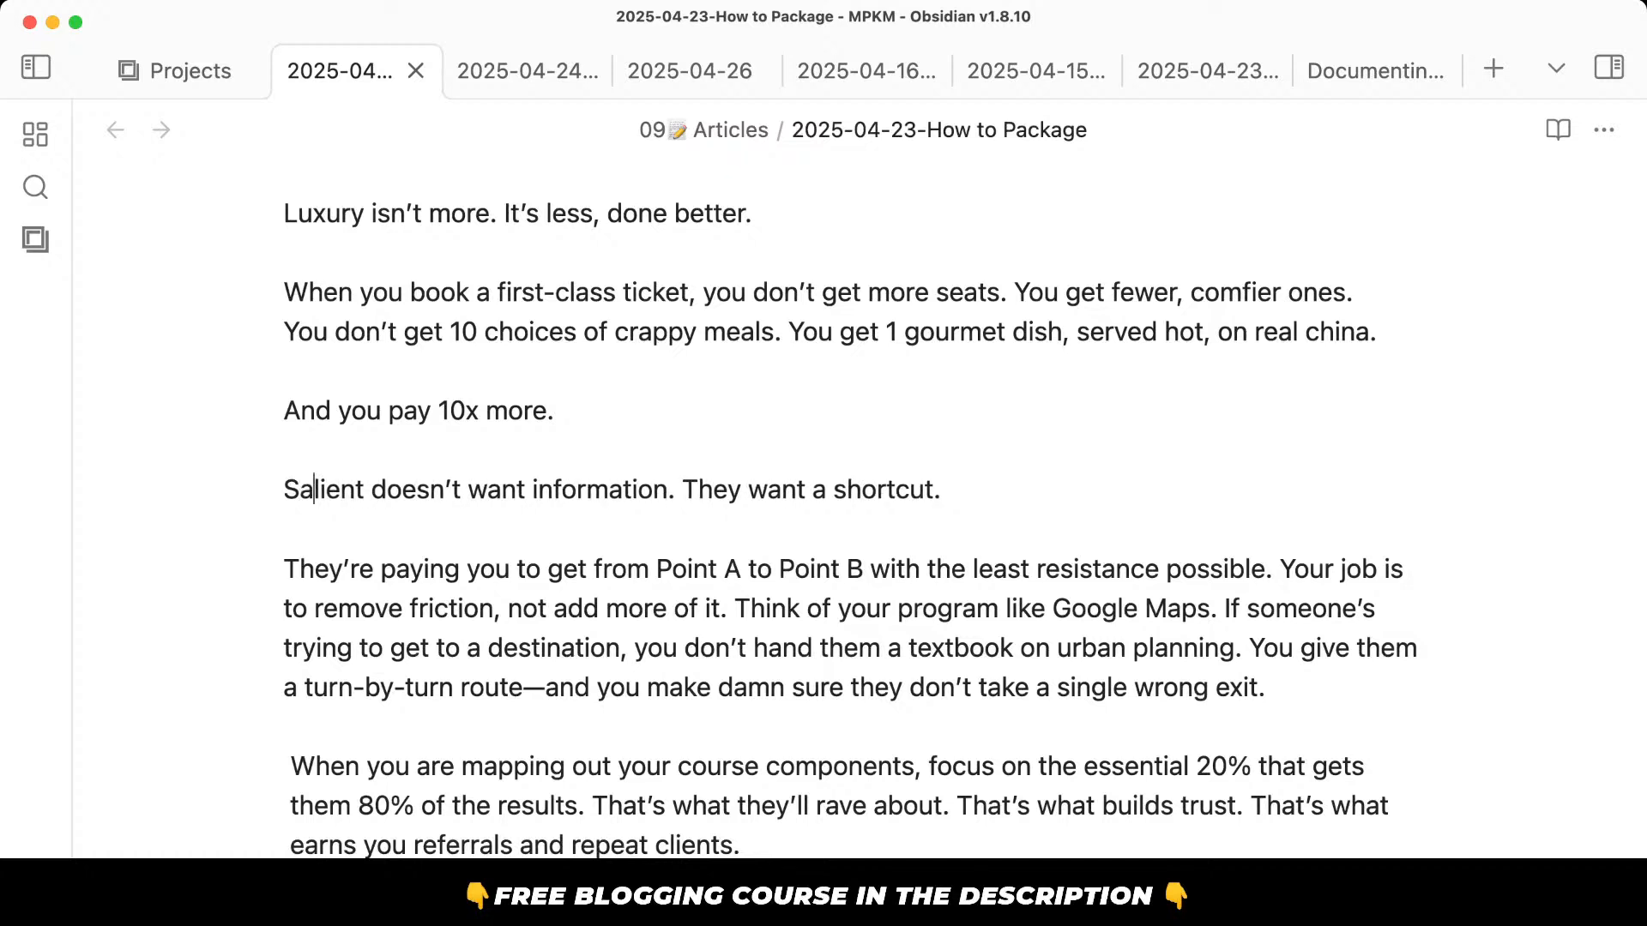
type("r clients.")
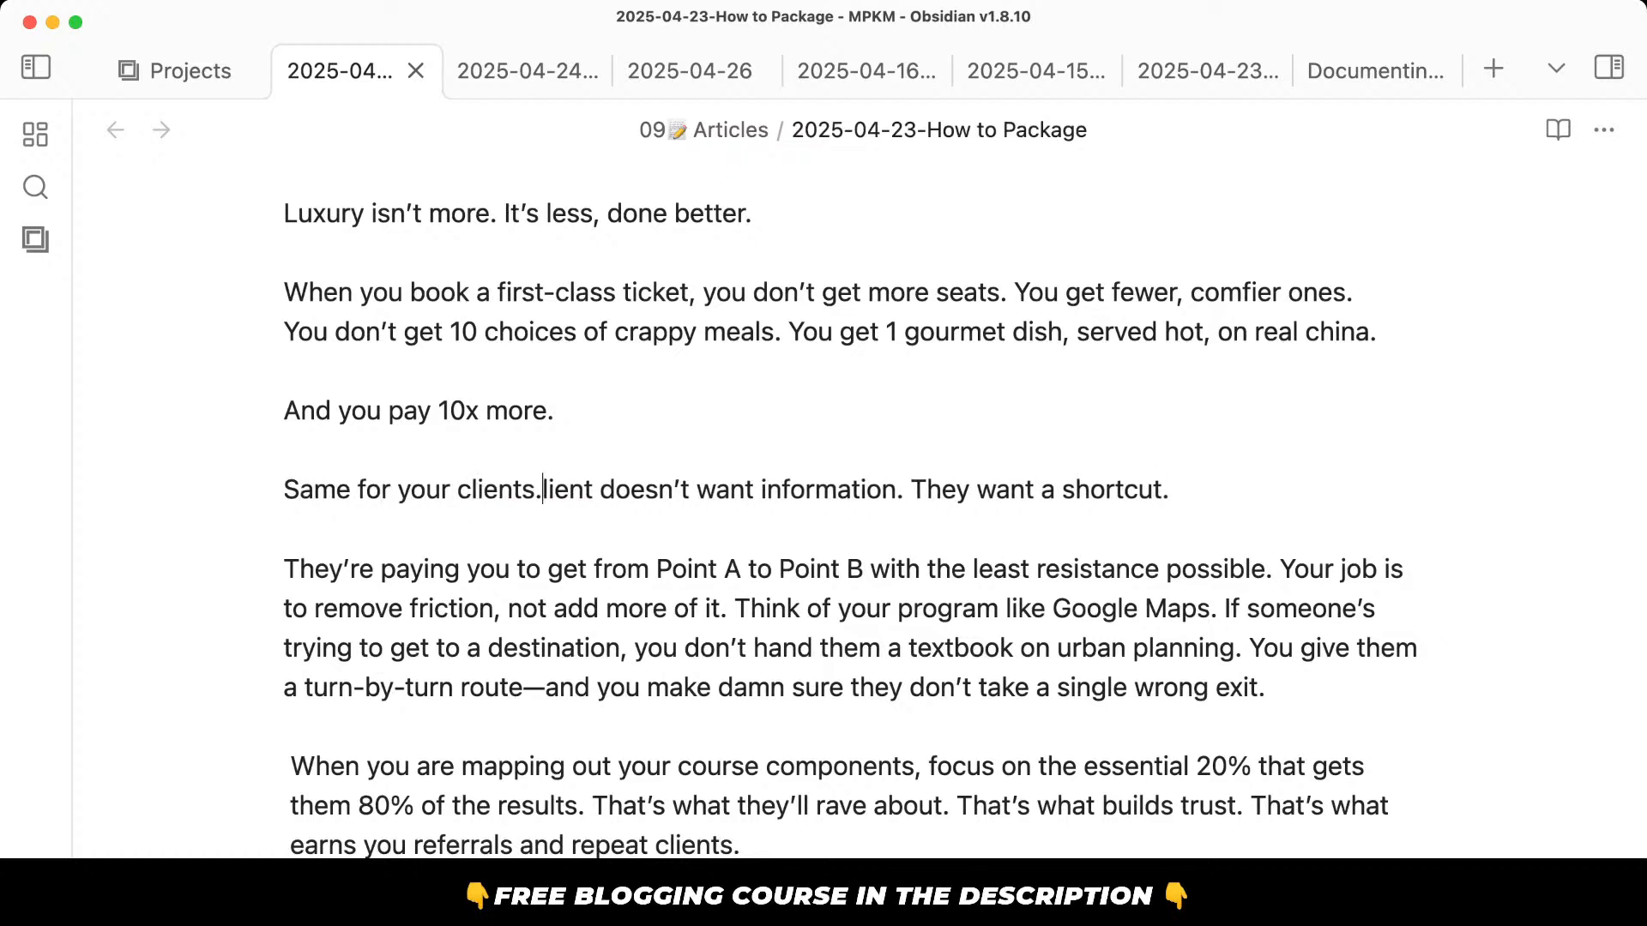
Replace the rest of the "Same for your clients." line with "They don't want MORE info. They want the shortcut.".
key("shift+super+Right")
type("They don't w")
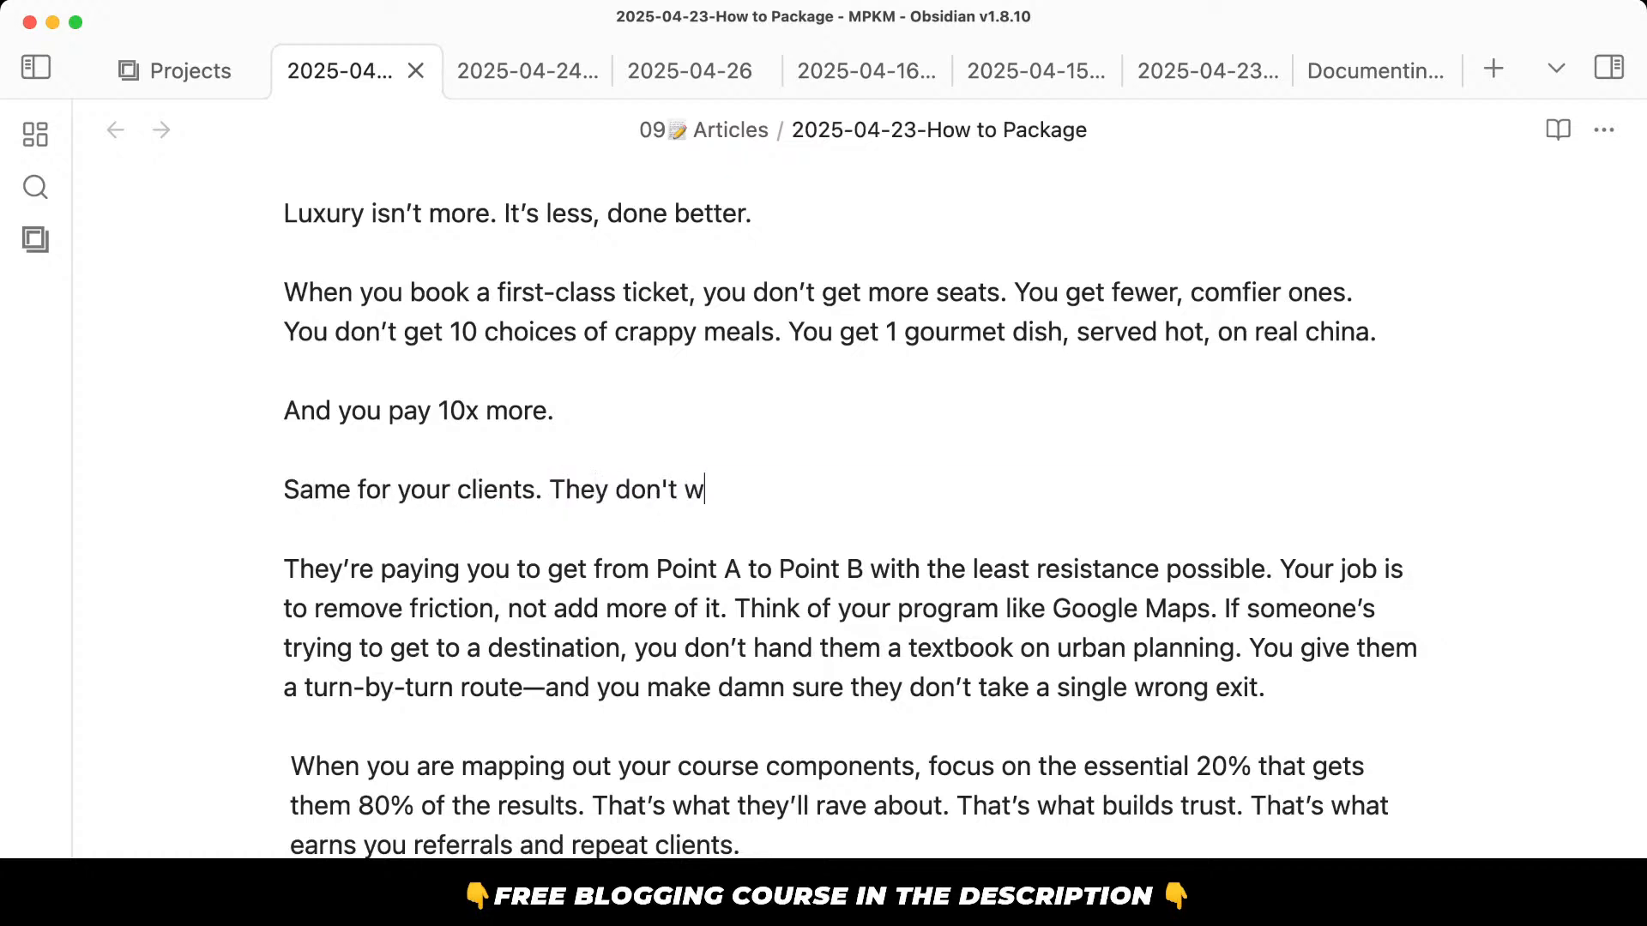
type("ant MORE info. ")
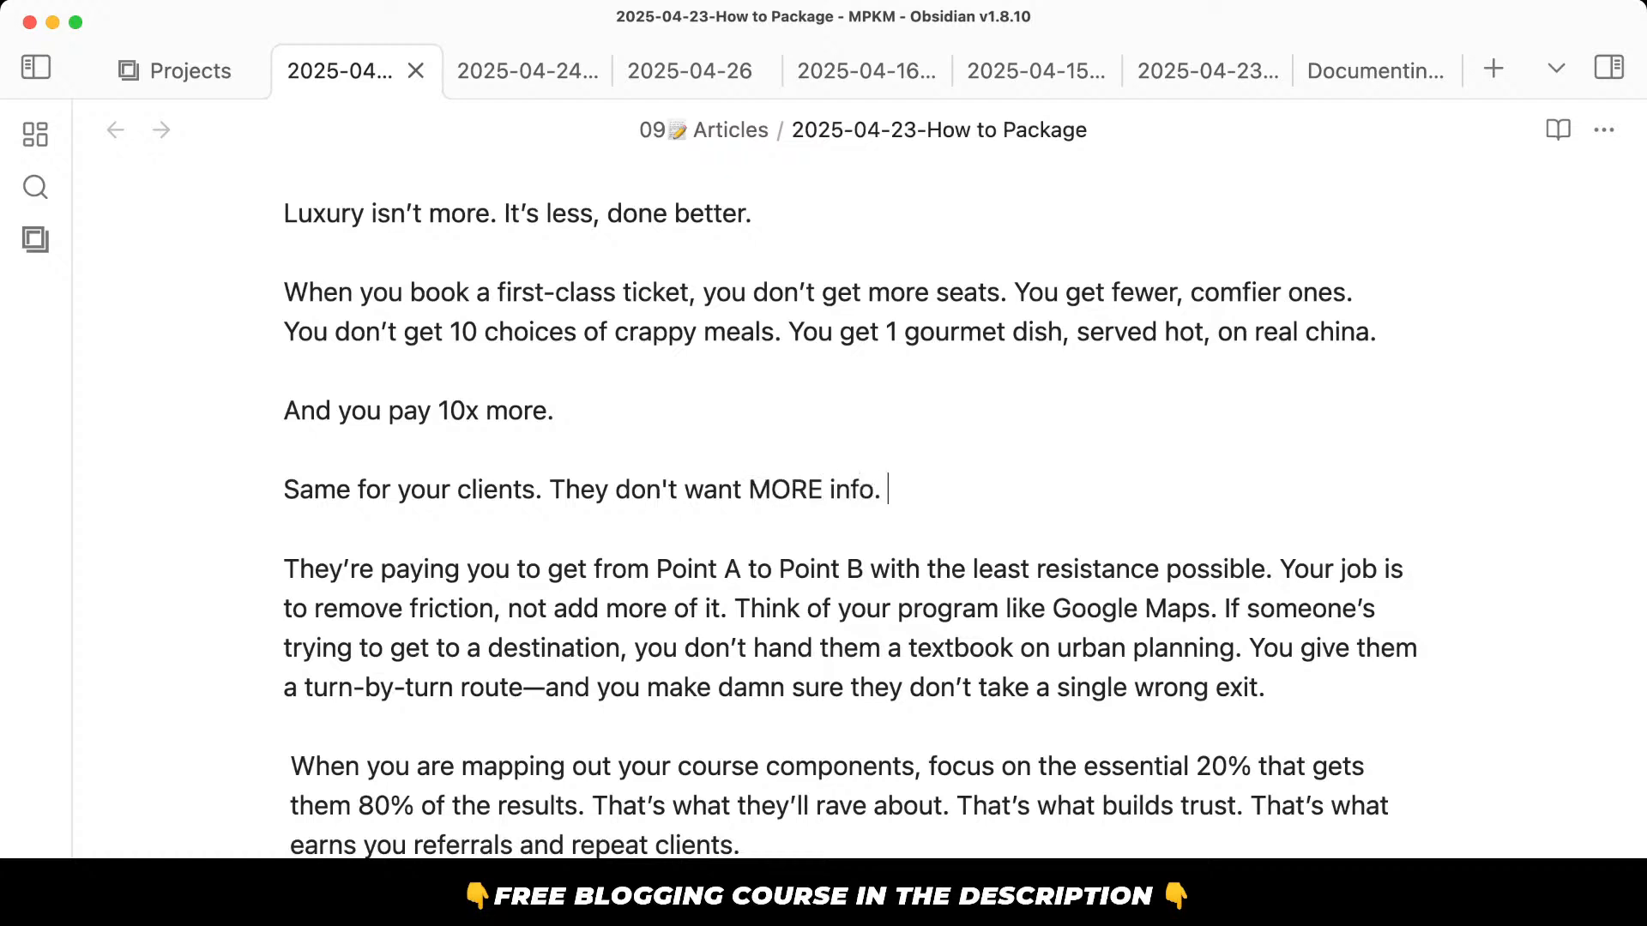
type("They want the shortcut.")
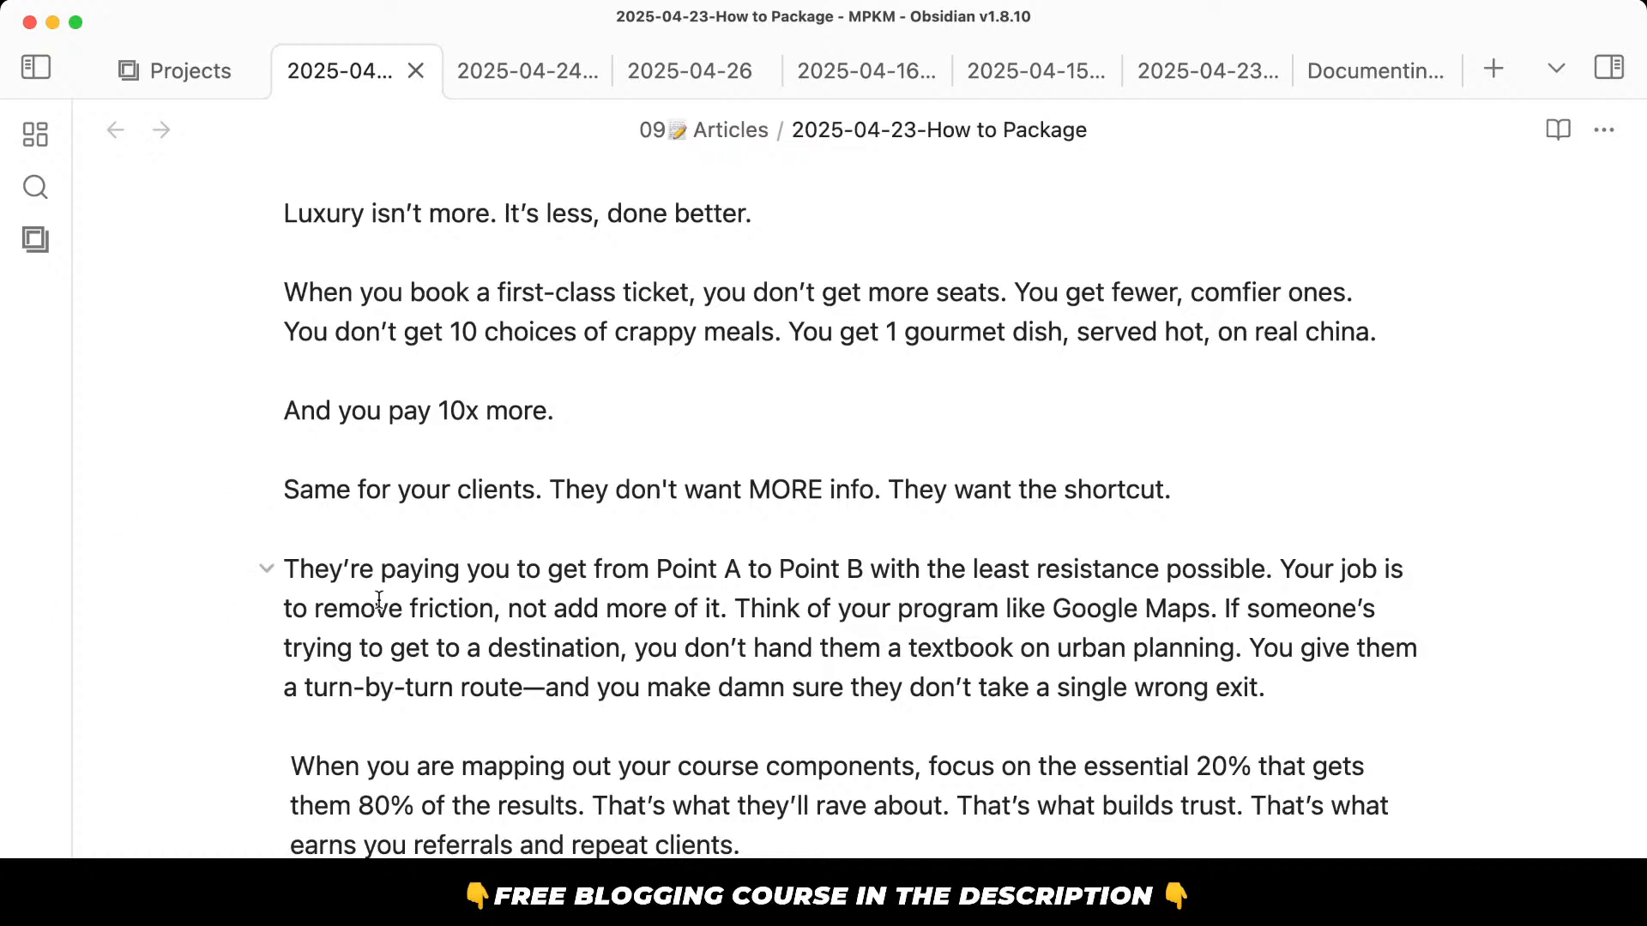
Add the sentence "They want the magic pill." to the end of the "Same for your clients" paragraph.
type(" zth")
key("BackSpace")
key("BackSpace")
key("BackSpace")
key("BackSpace")
type("They want th")
key("BackSpace")
key("BackSpace")
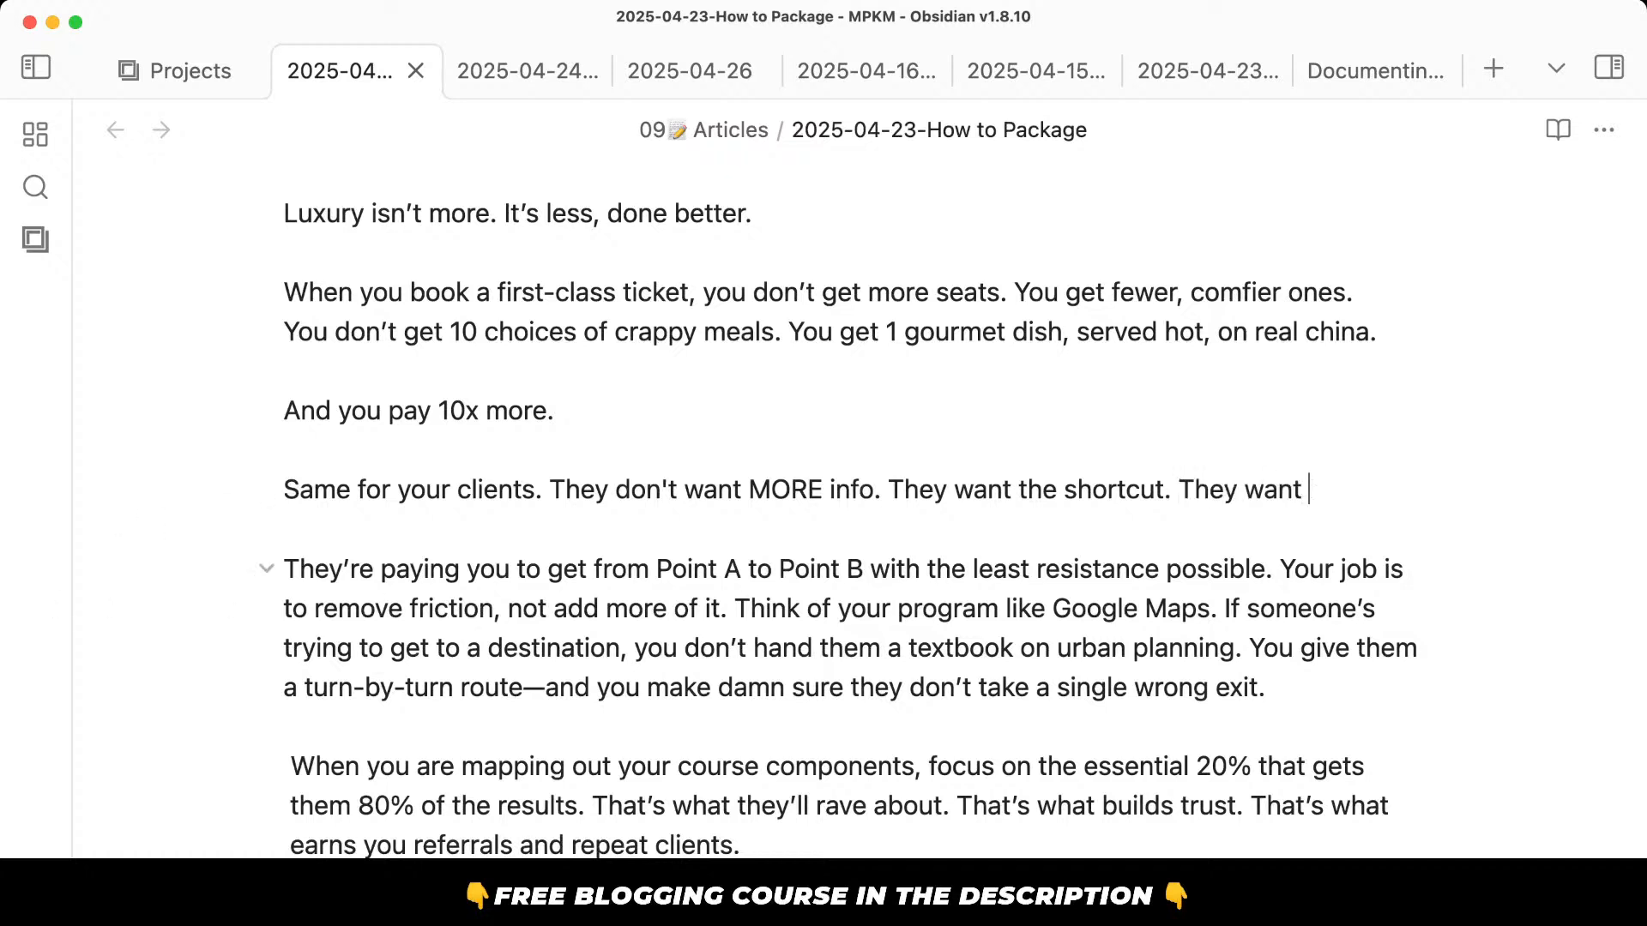
type("the magic pill.")
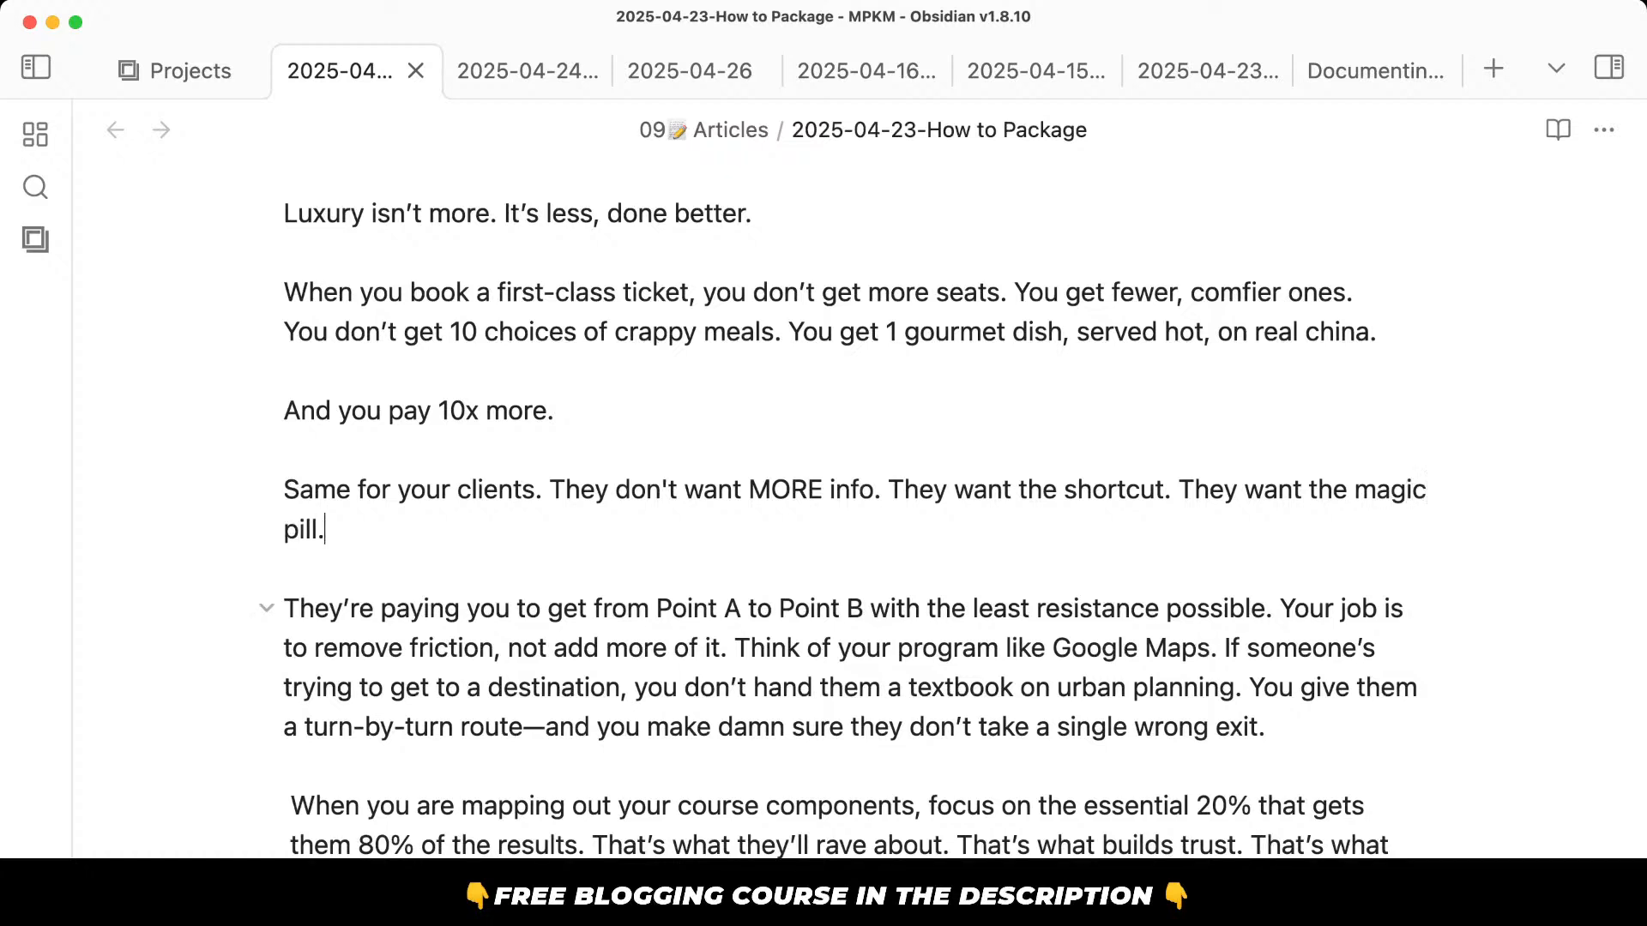
left_click(841, 561)
scroll(789, 515, "down", 3)
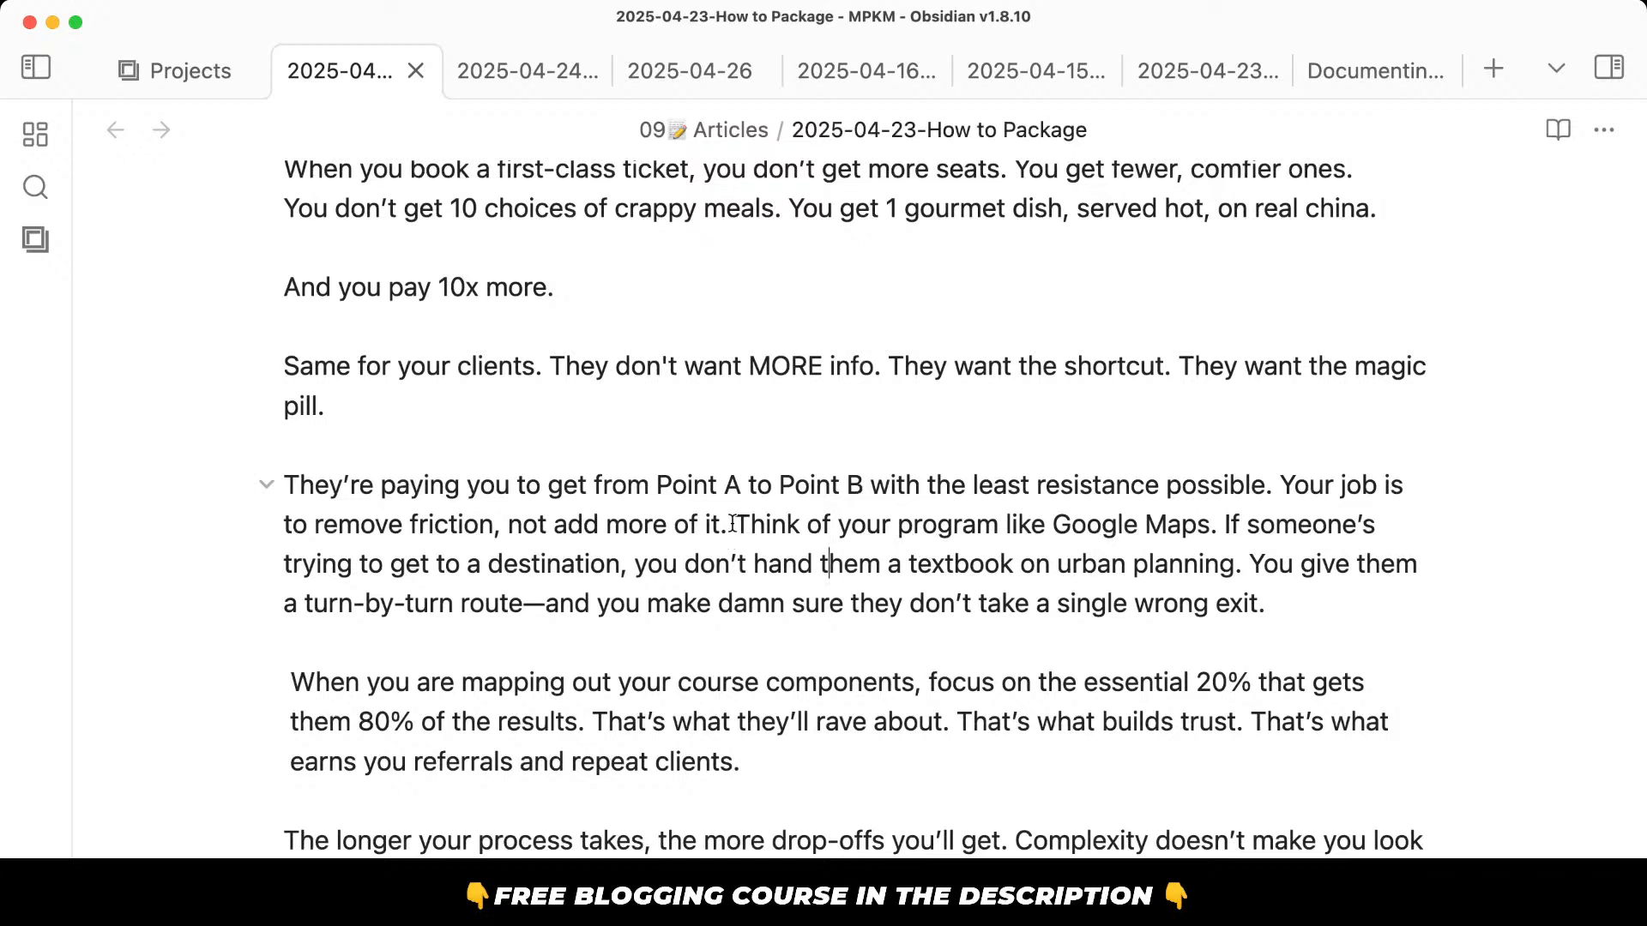
Set "Think of your program like Google Maps." as its own paragraph and start another paragraph at "If someone's trying to get to a destination".
left_click_drag(735, 524, 1551, 600)
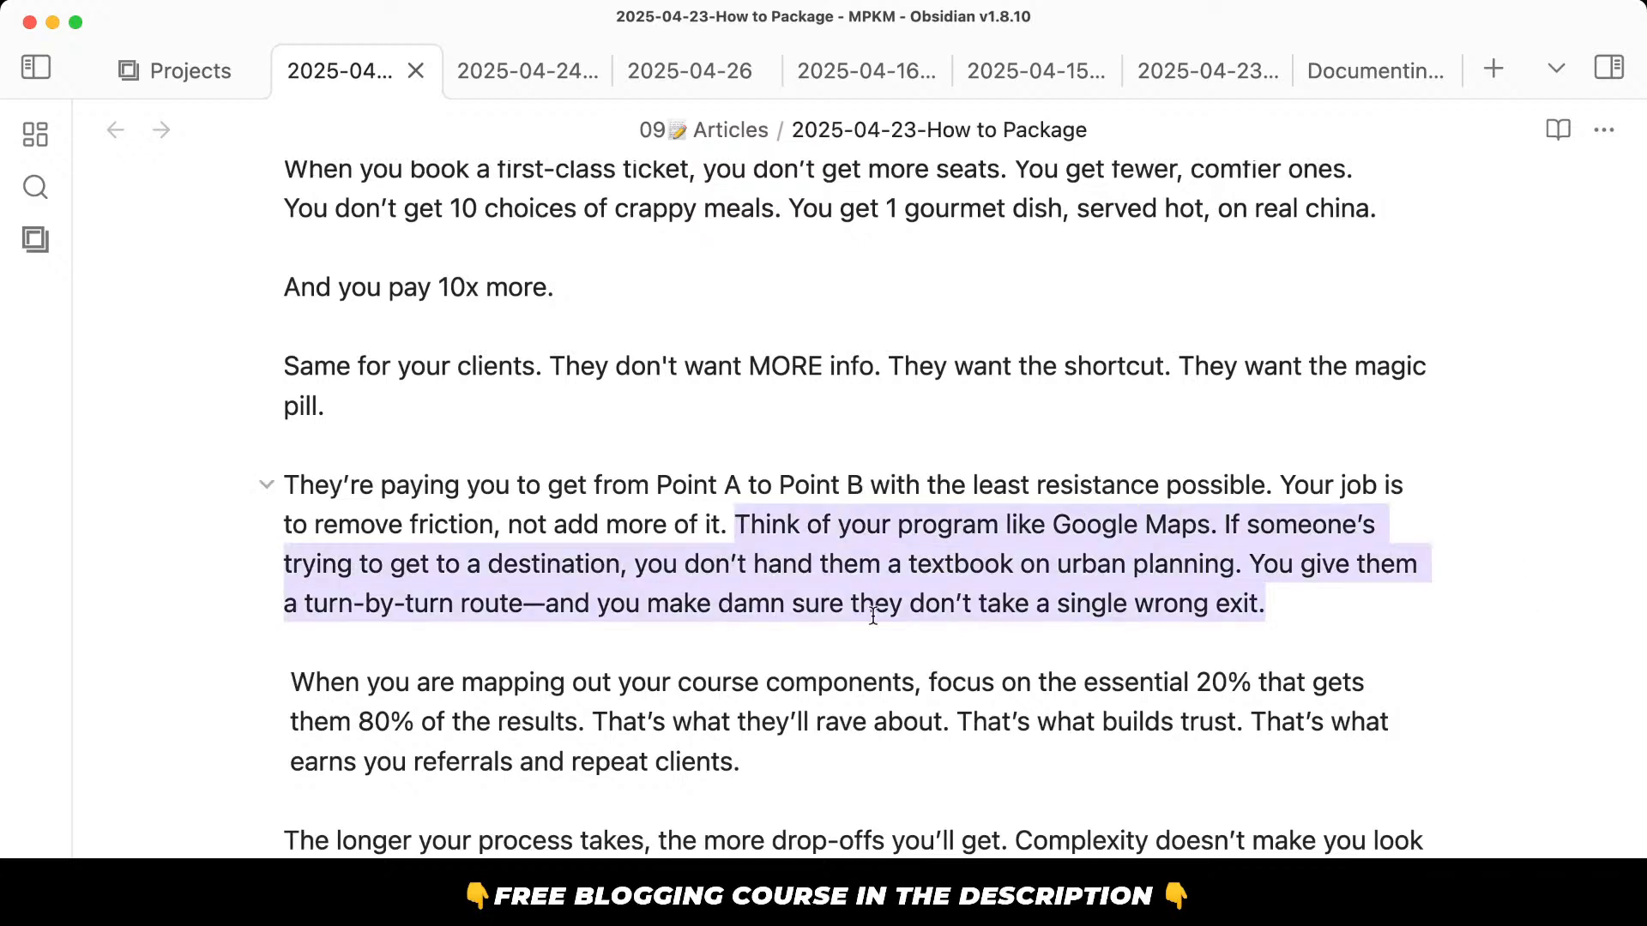
left_click(811, 568)
key("Return")
key("Return")
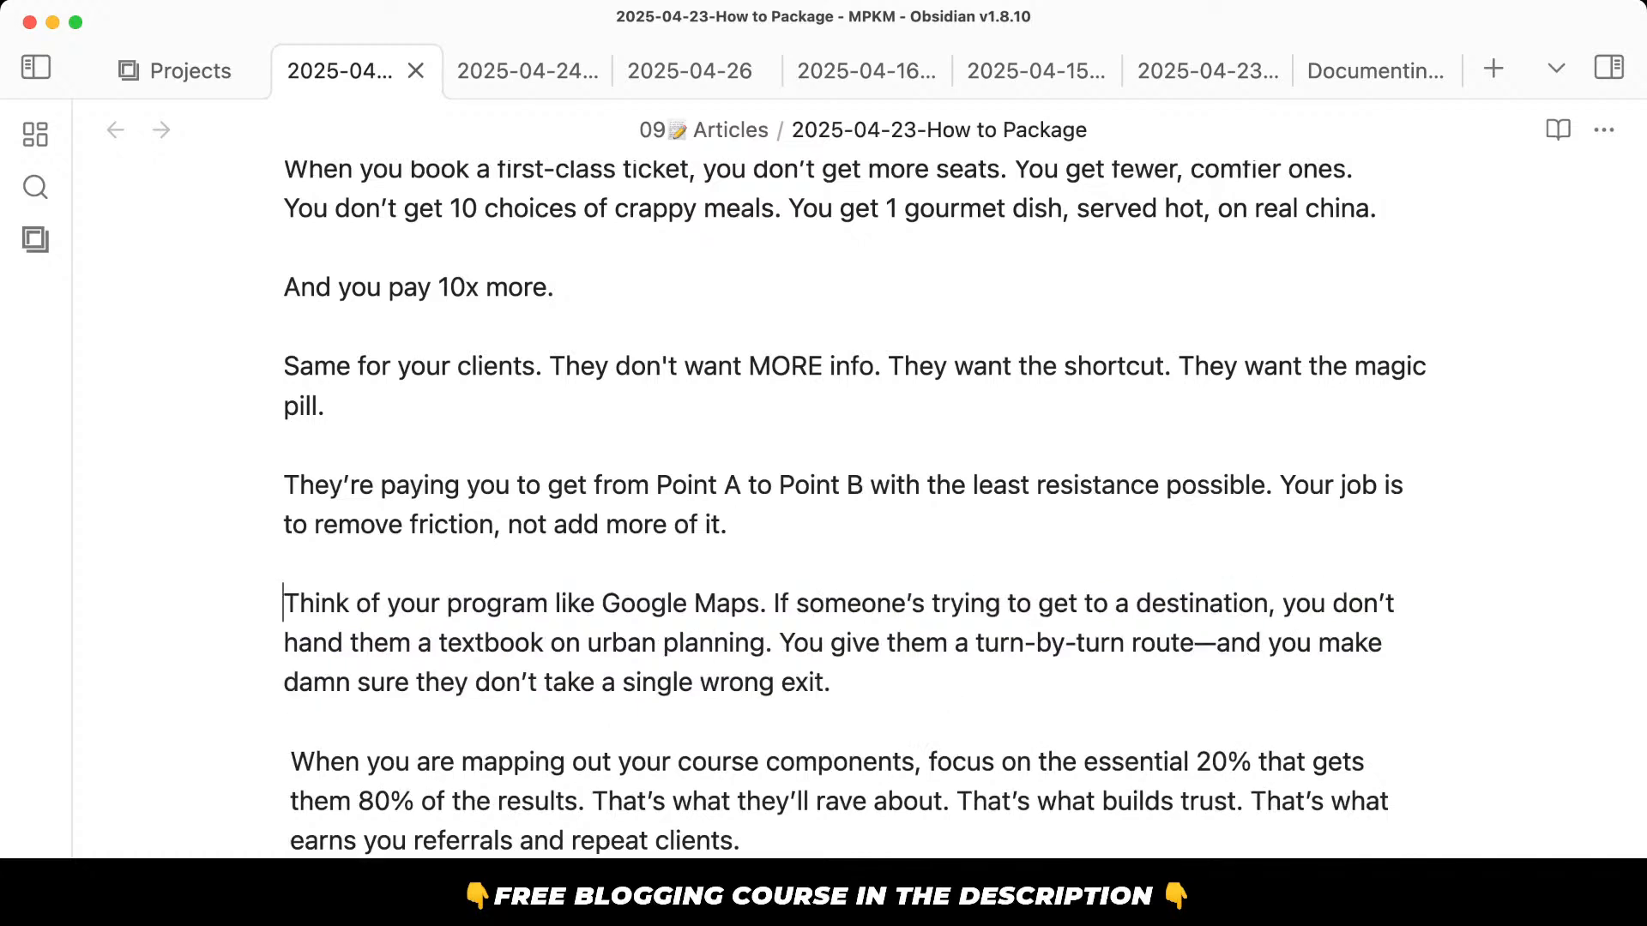
left_click_drag(776, 602, 887, 699)
left_click(887, 699)
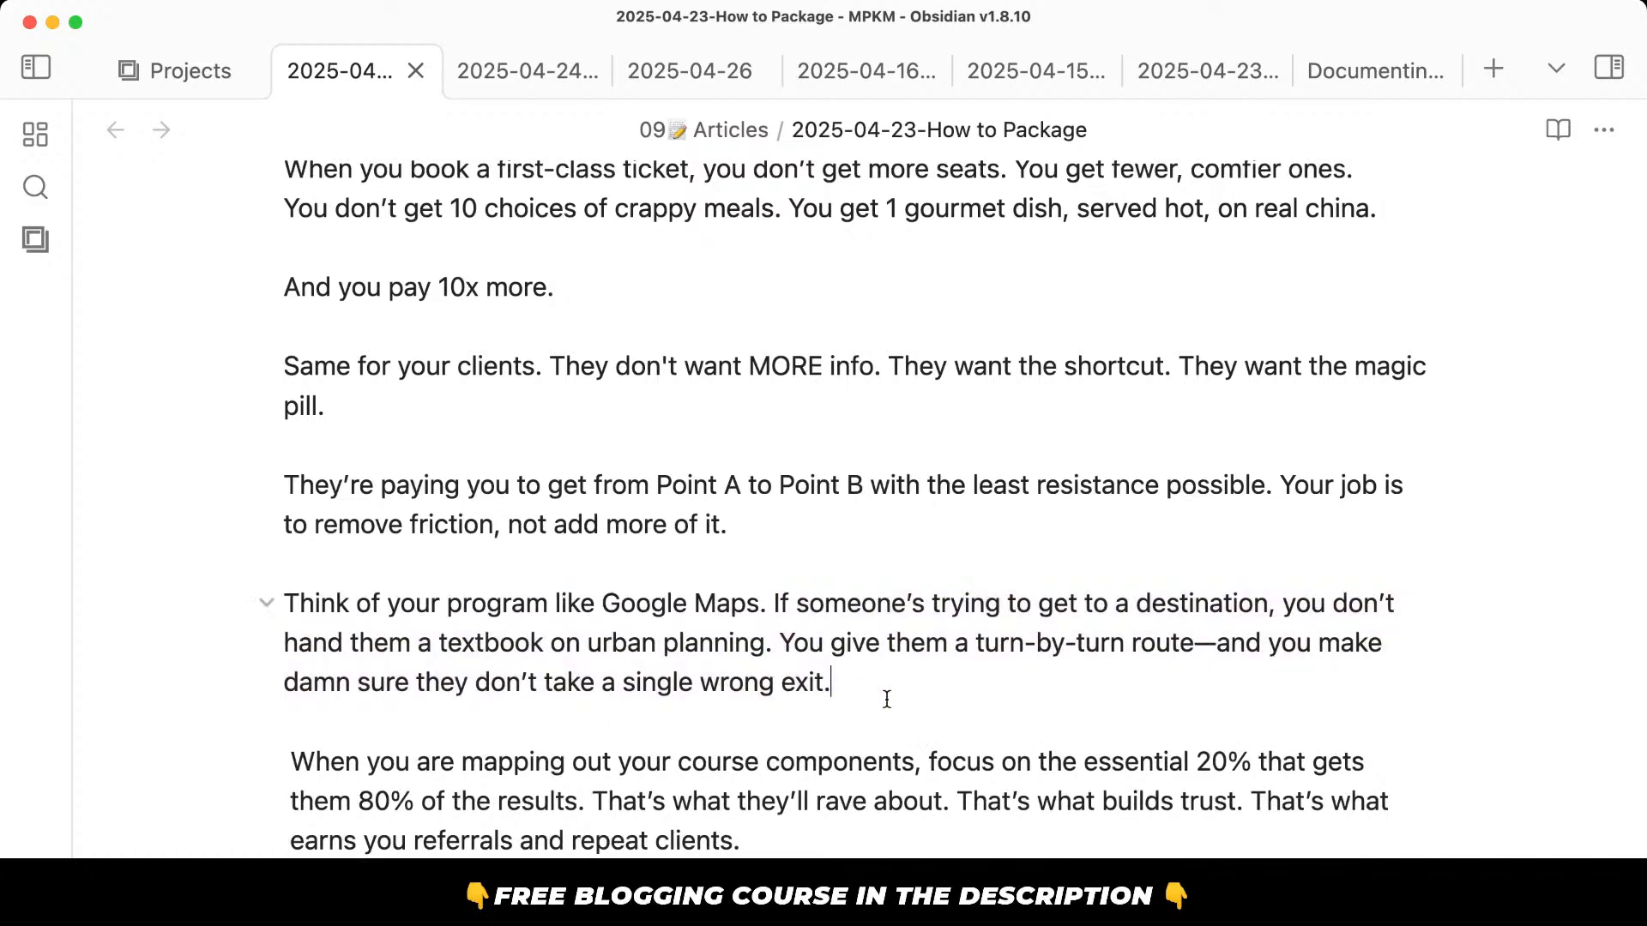
left_click(772, 603)
key("Return")
key("Return")
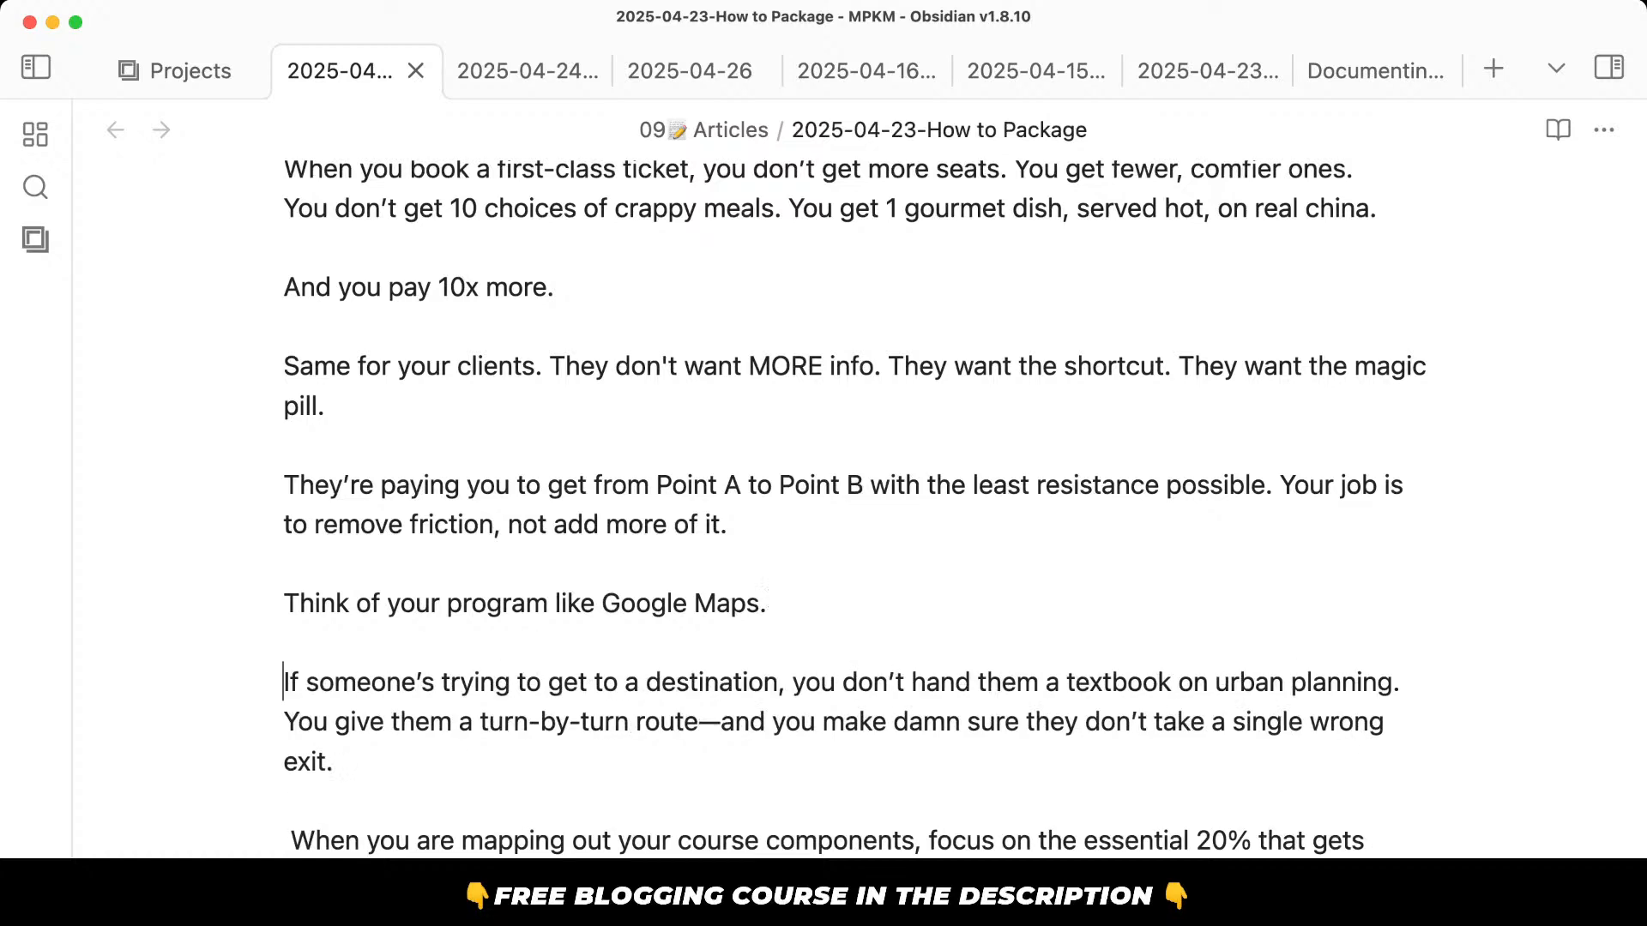
Remove the leading space before the "When you are mapping out your course components" paragraph and open it with "So when".
scroll(579, 691, "down", 3)
left_click(292, 675)
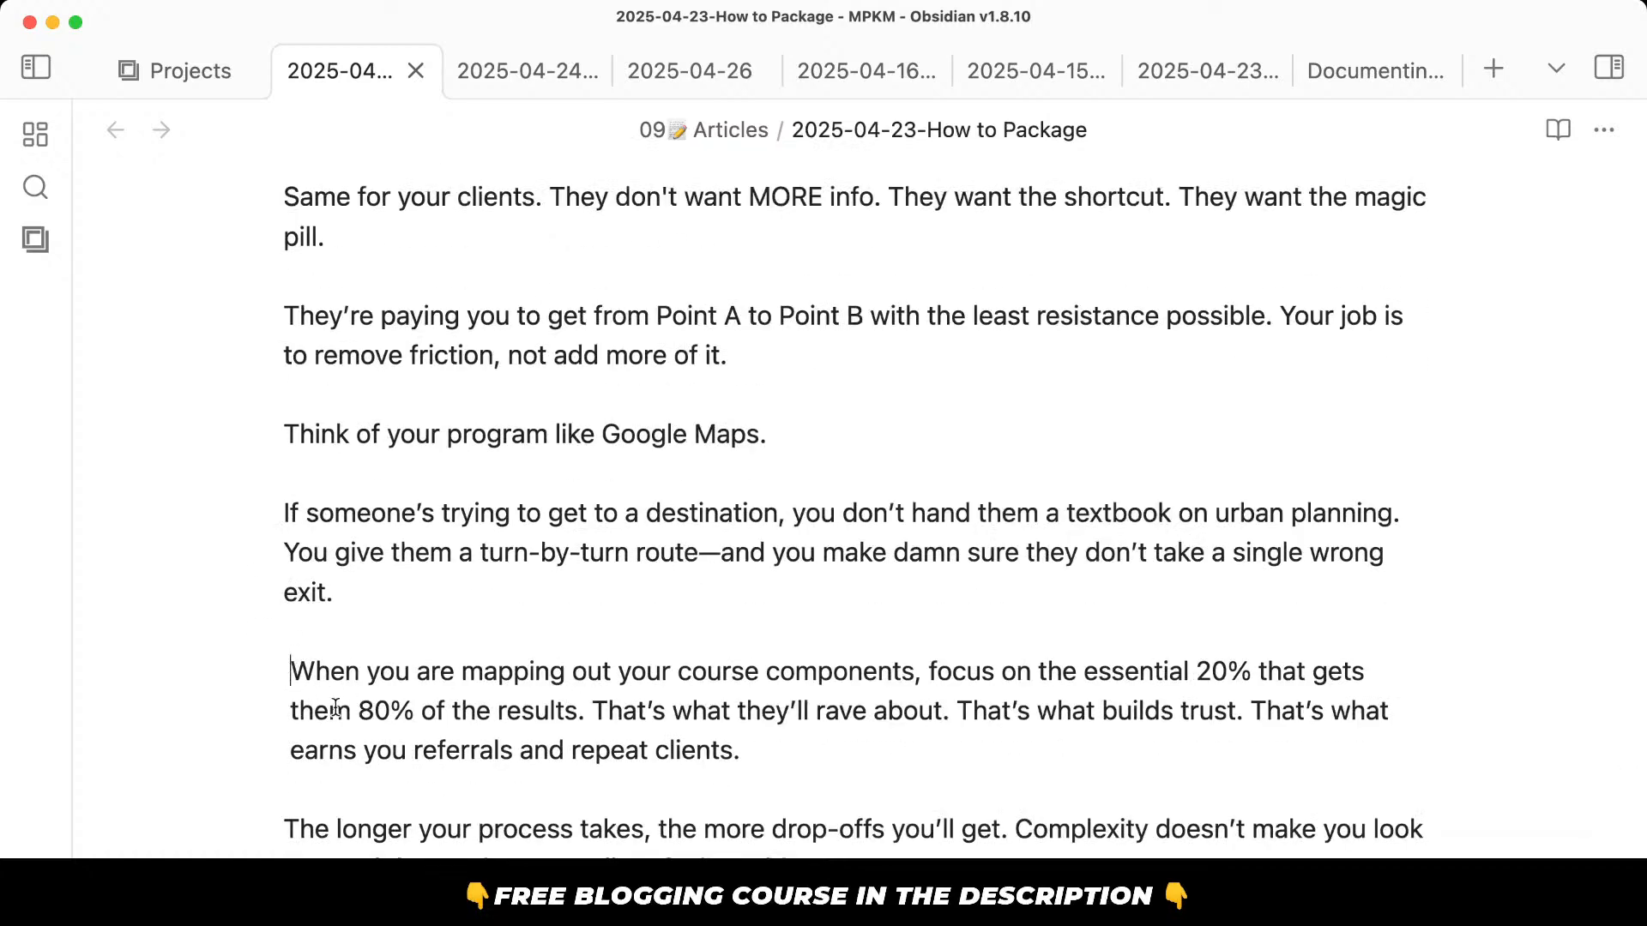
key("BackSpace")
type("So")
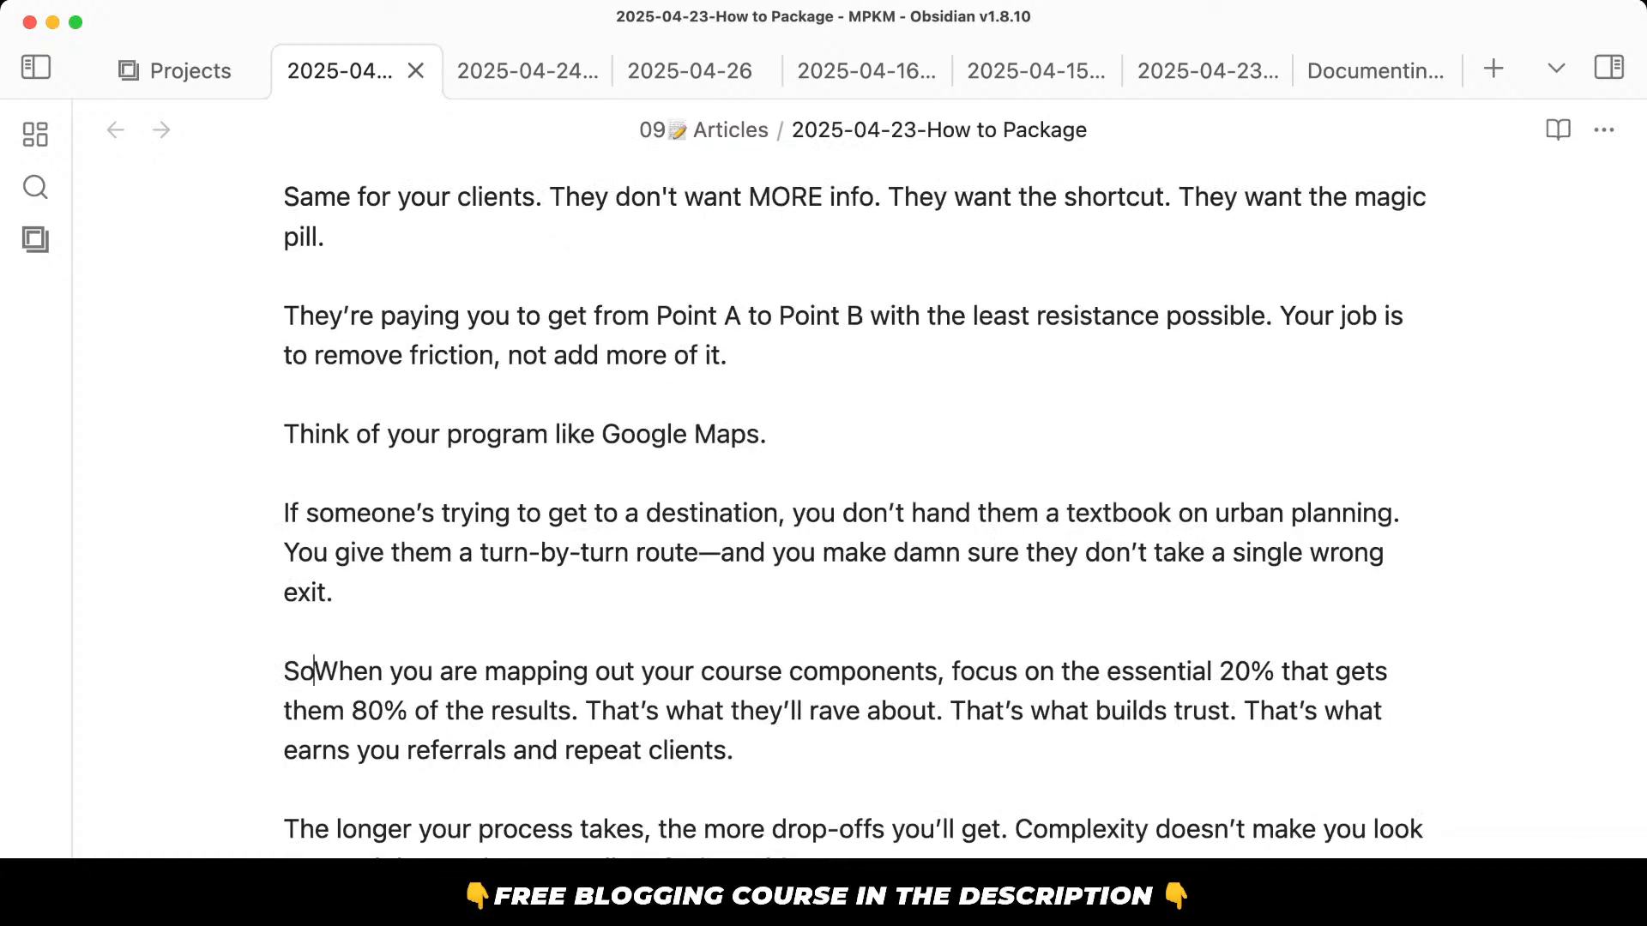
key("Delete")
type("w")
Add the line "So now comes the question: how do you do it?" above the "So when you are mapping out" paragraph.
scroll(913, 673, "down", 2)
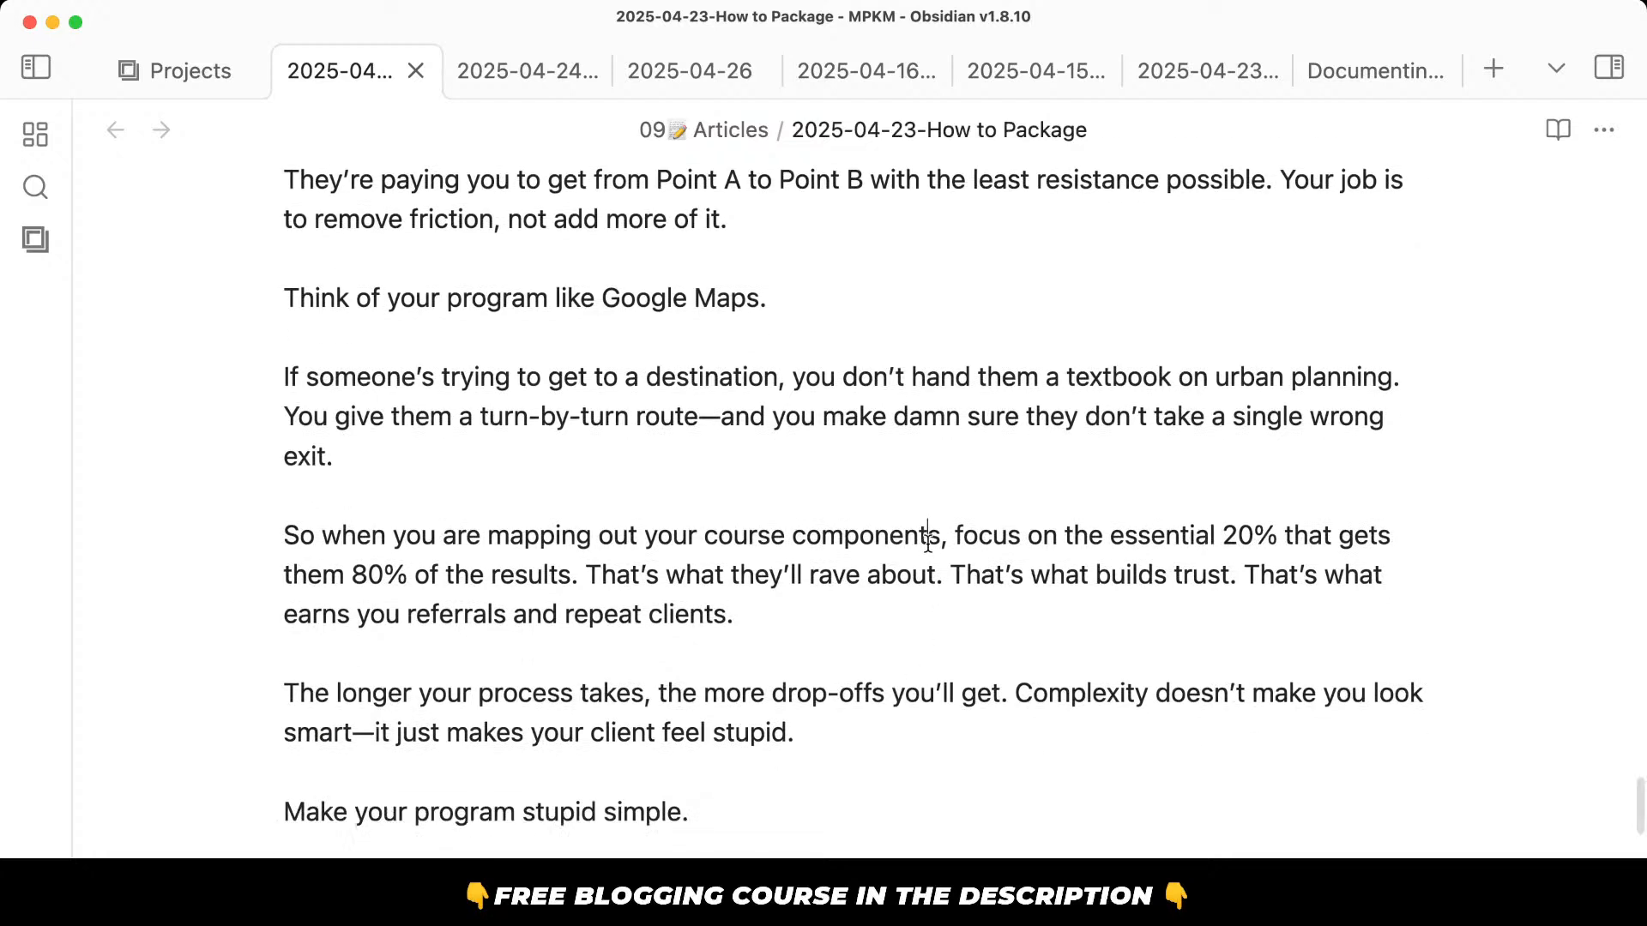
left_click(735, 614)
left_click(589, 573)
left_click(726, 665)
left_click(506, 493)
key("Return")
type("W")
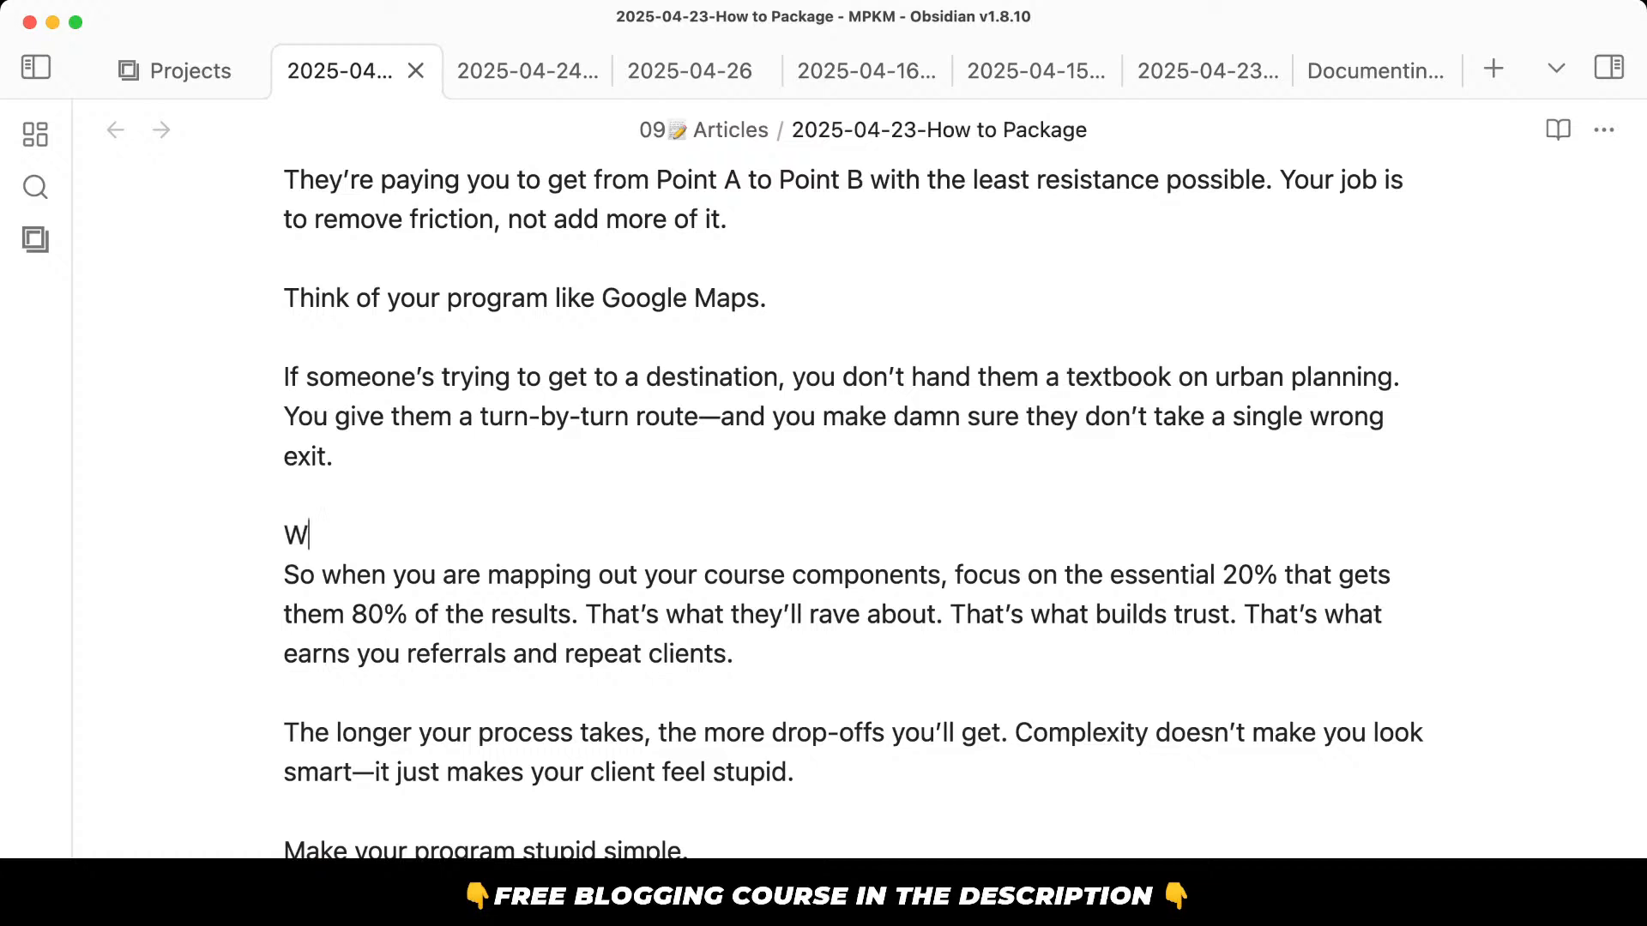
key("BackSpace")
type("So now comes the")
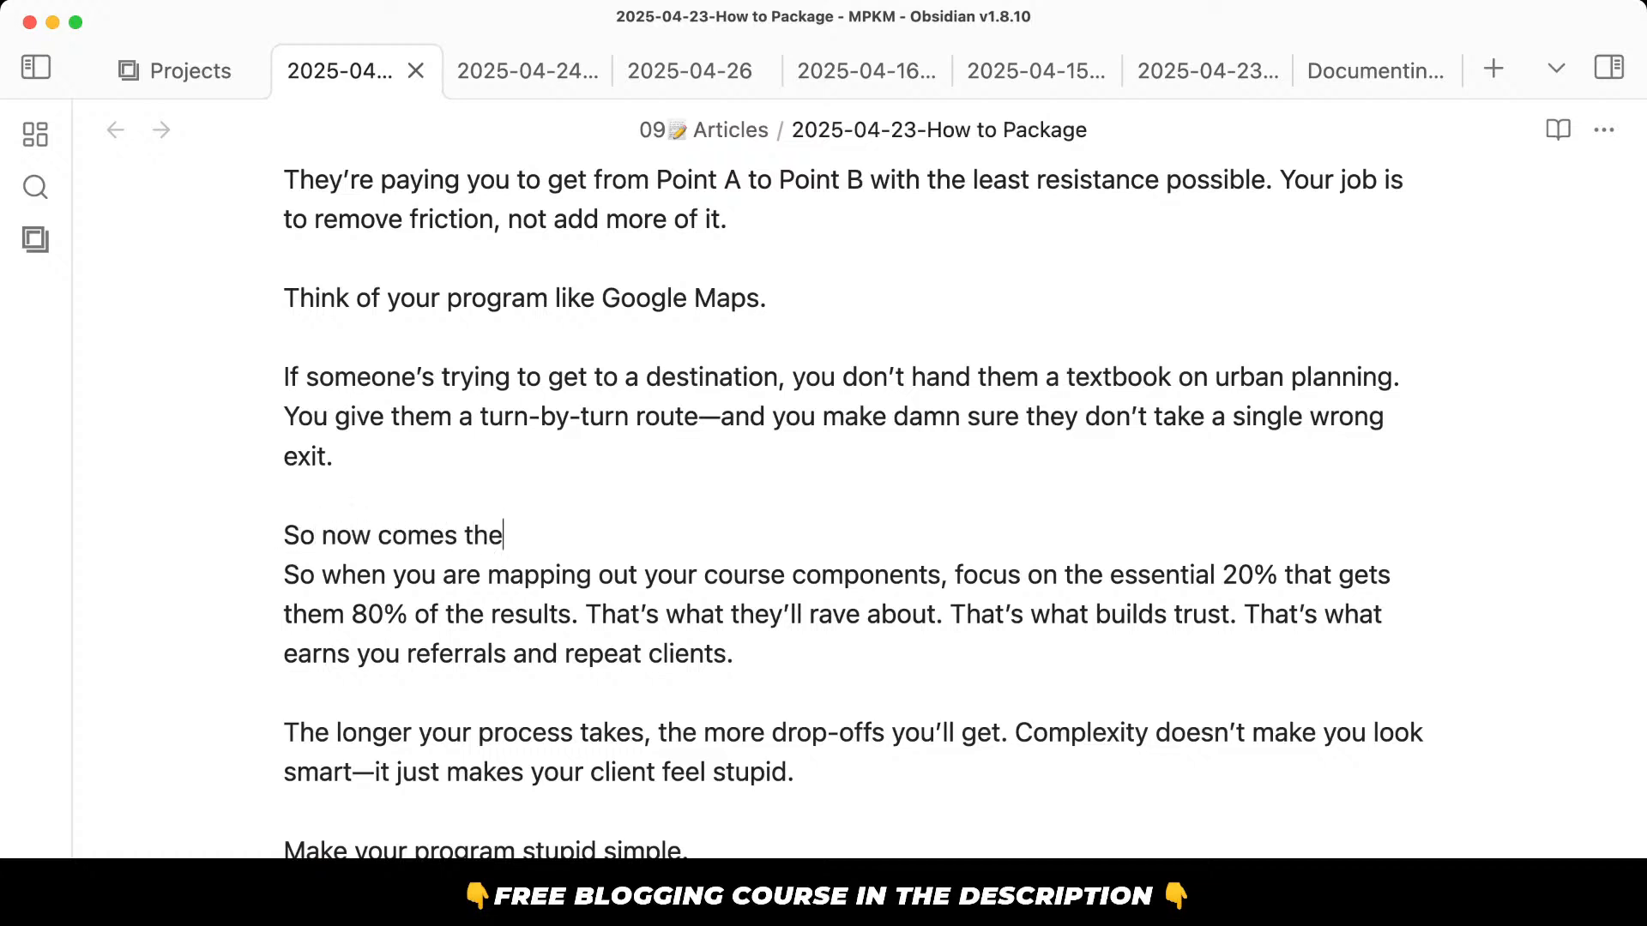
type(" question: ho")
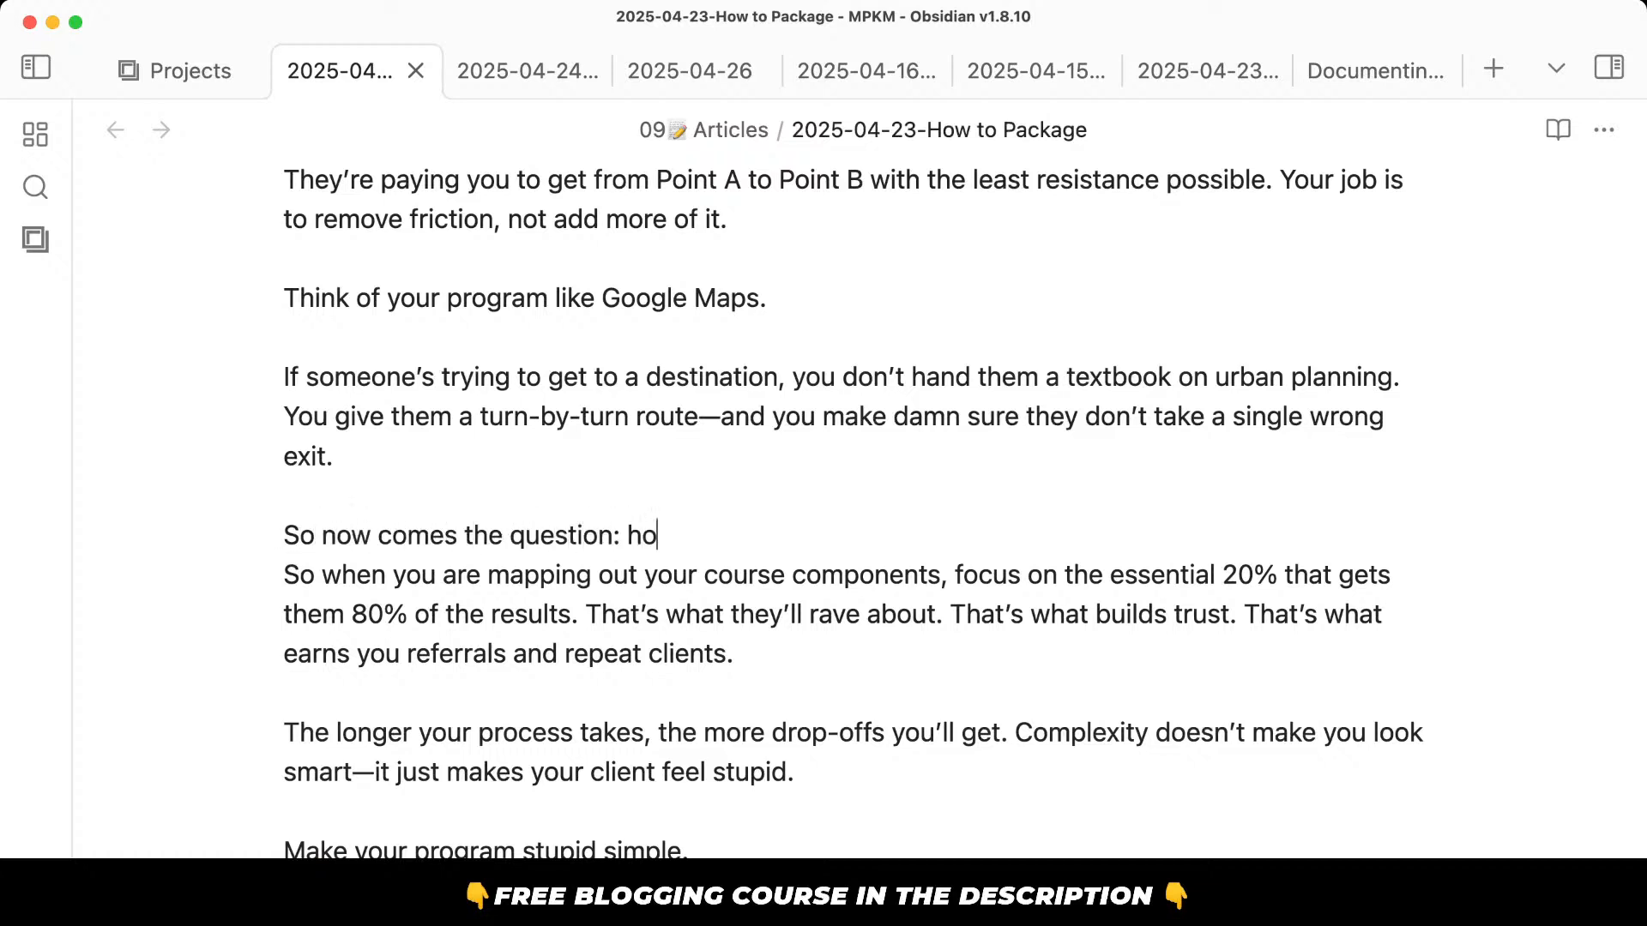
type("w do you do it?")
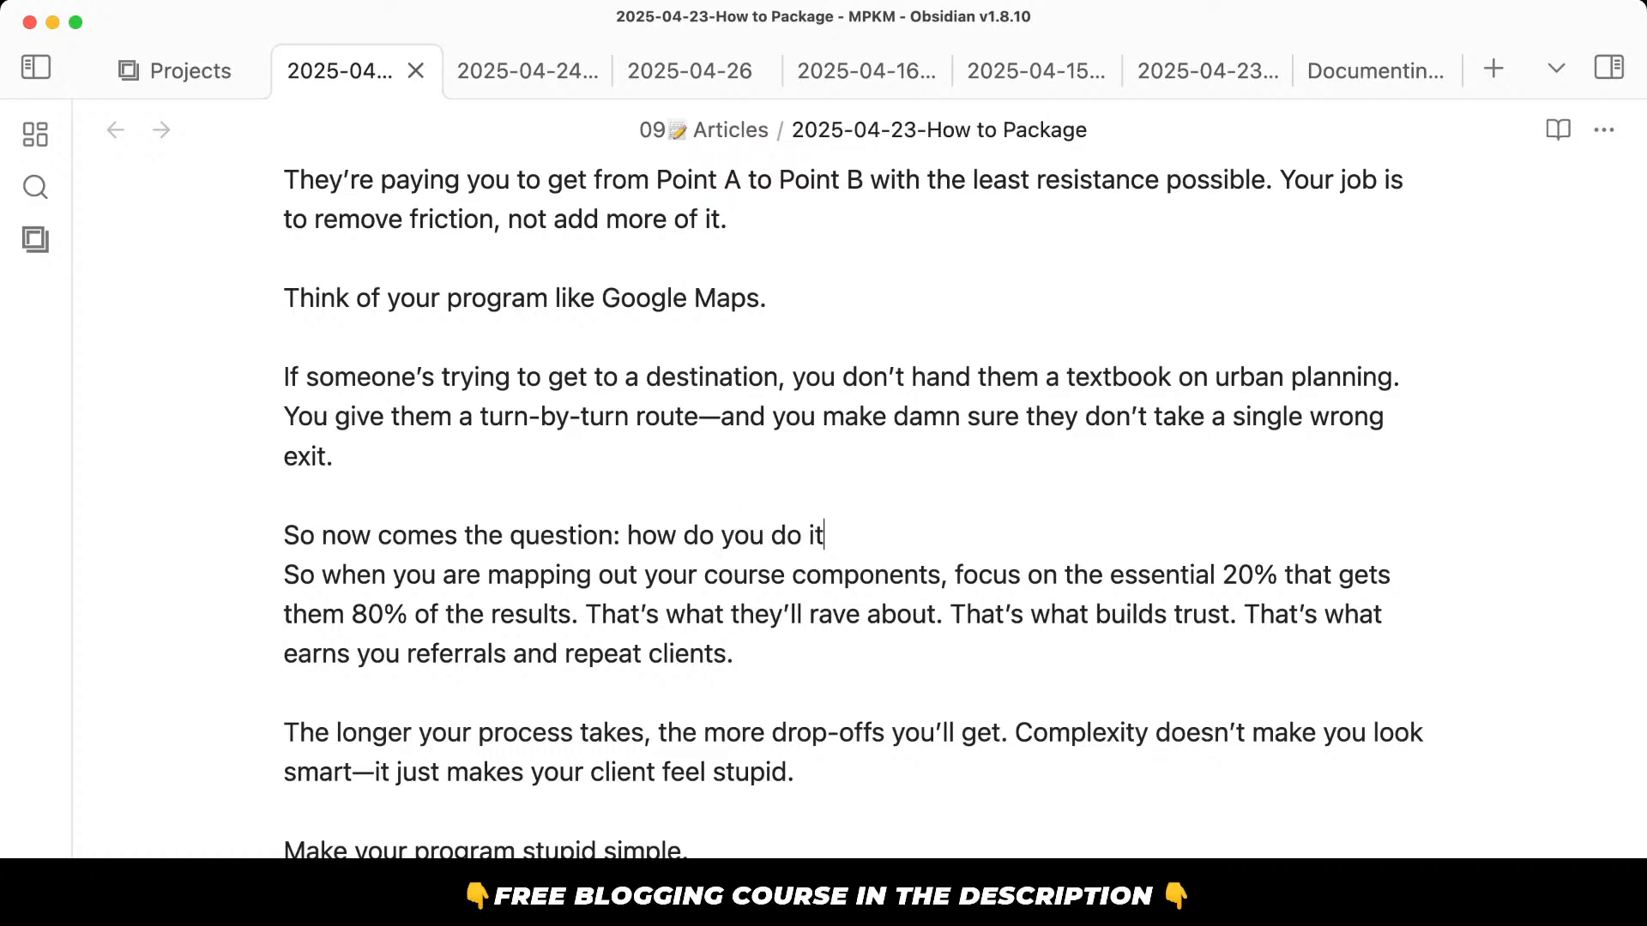
Add a level-2 heading "The simplest way to create a highly-effective coaching program" below the question line.
key("Return")
key("Return")
type("## Th")
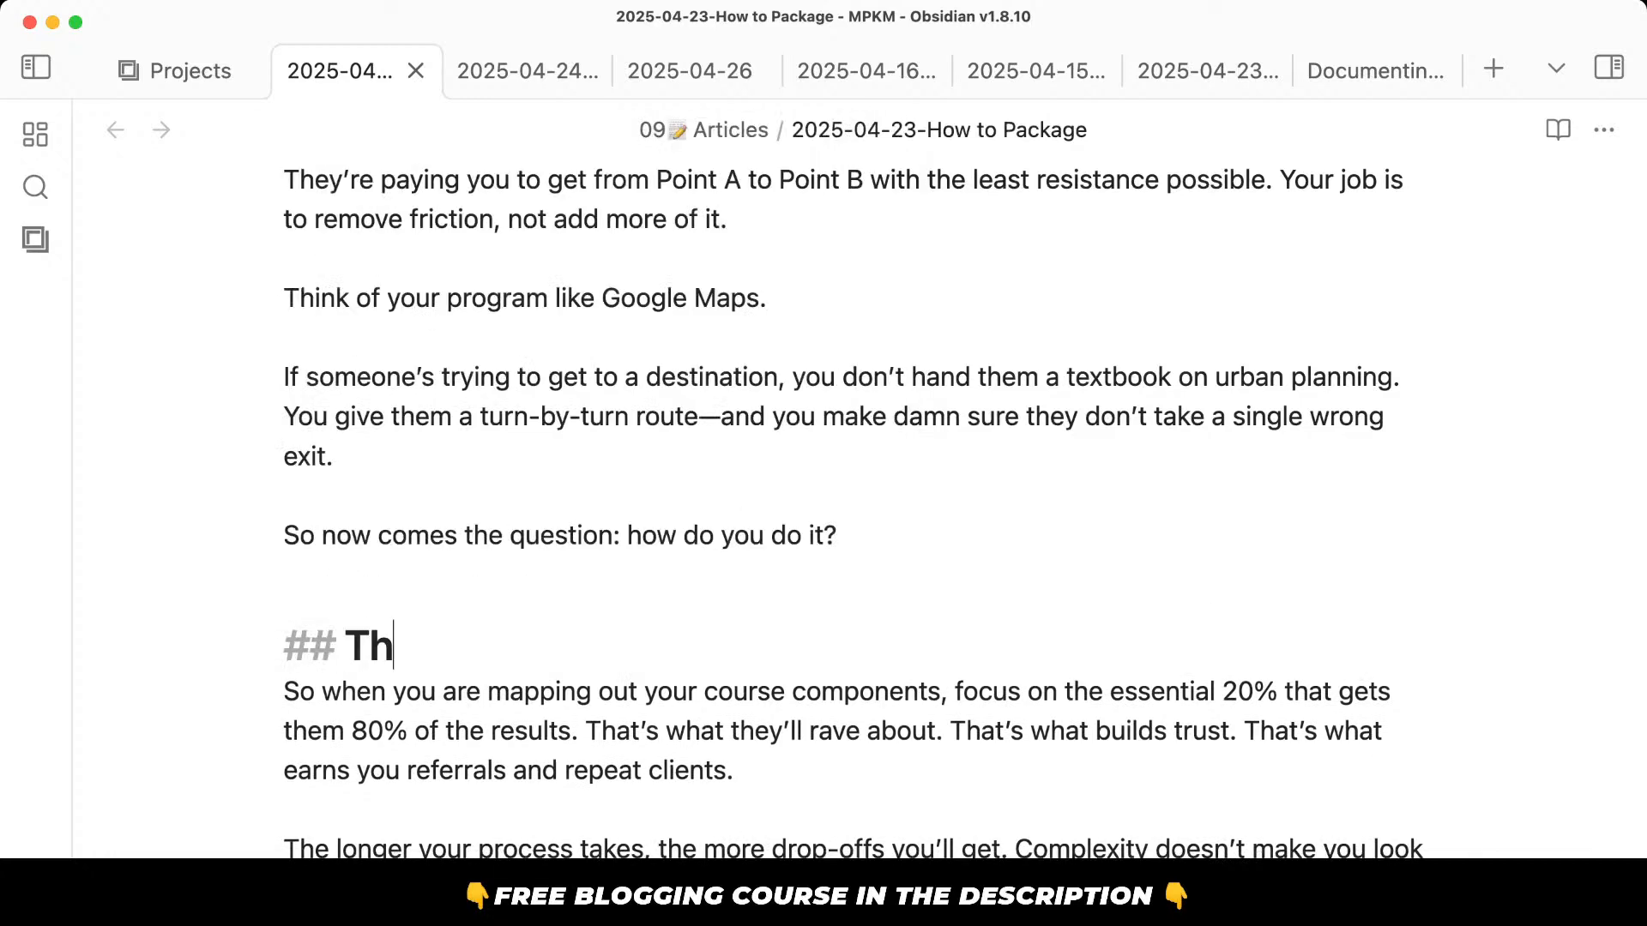
type("e simplest way to ")
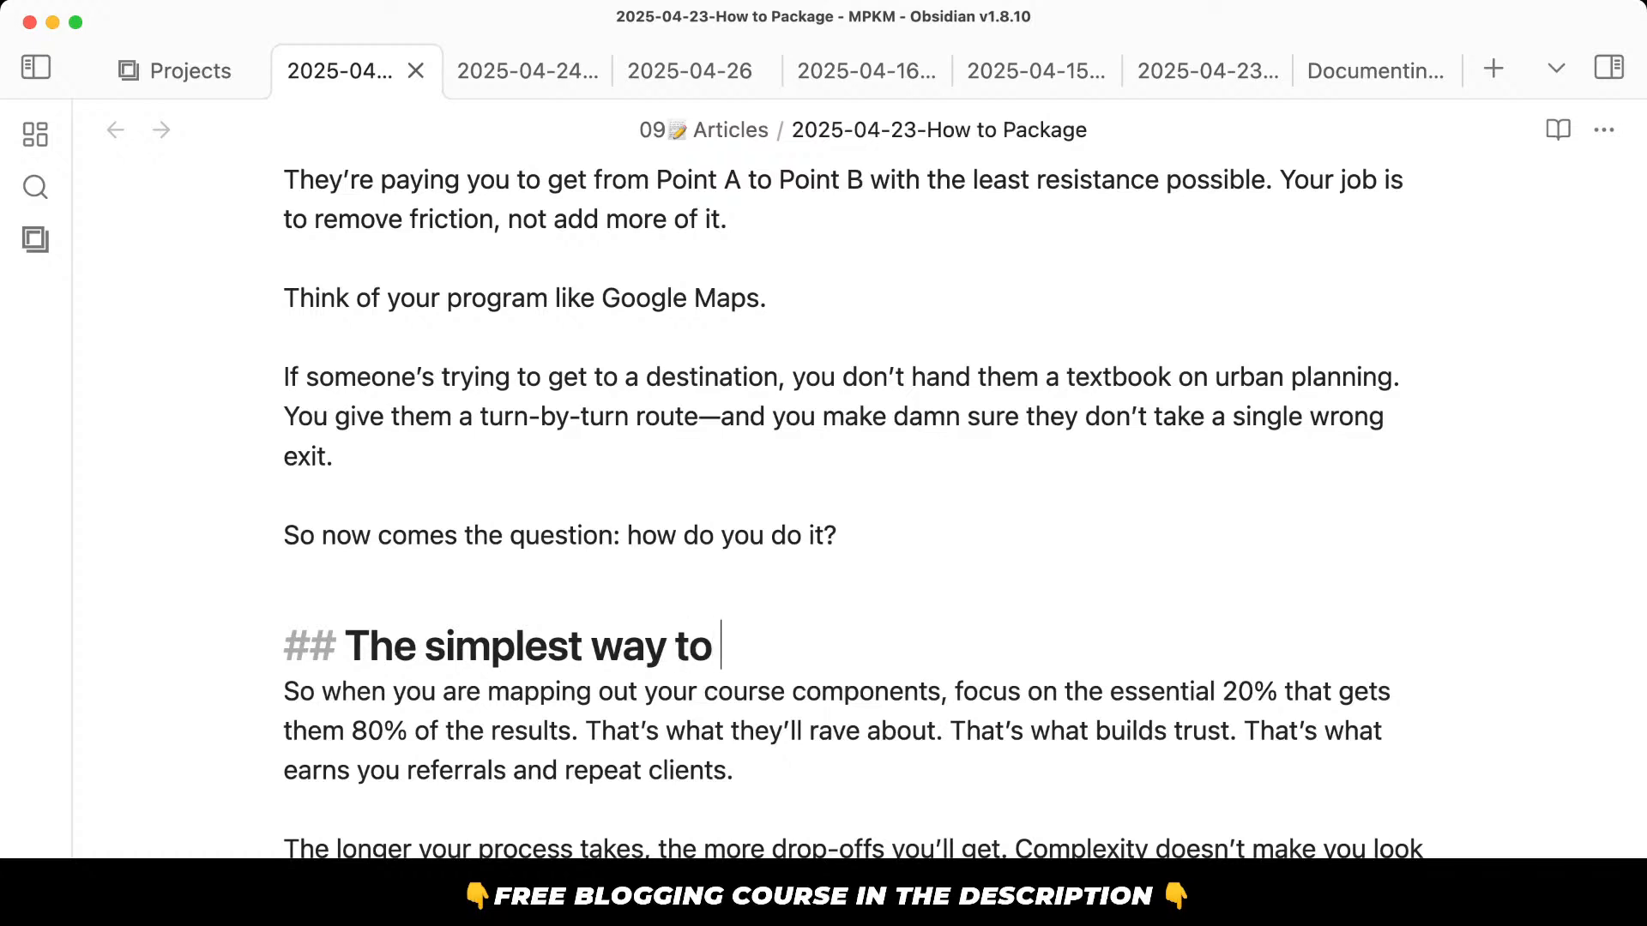
type("createa")
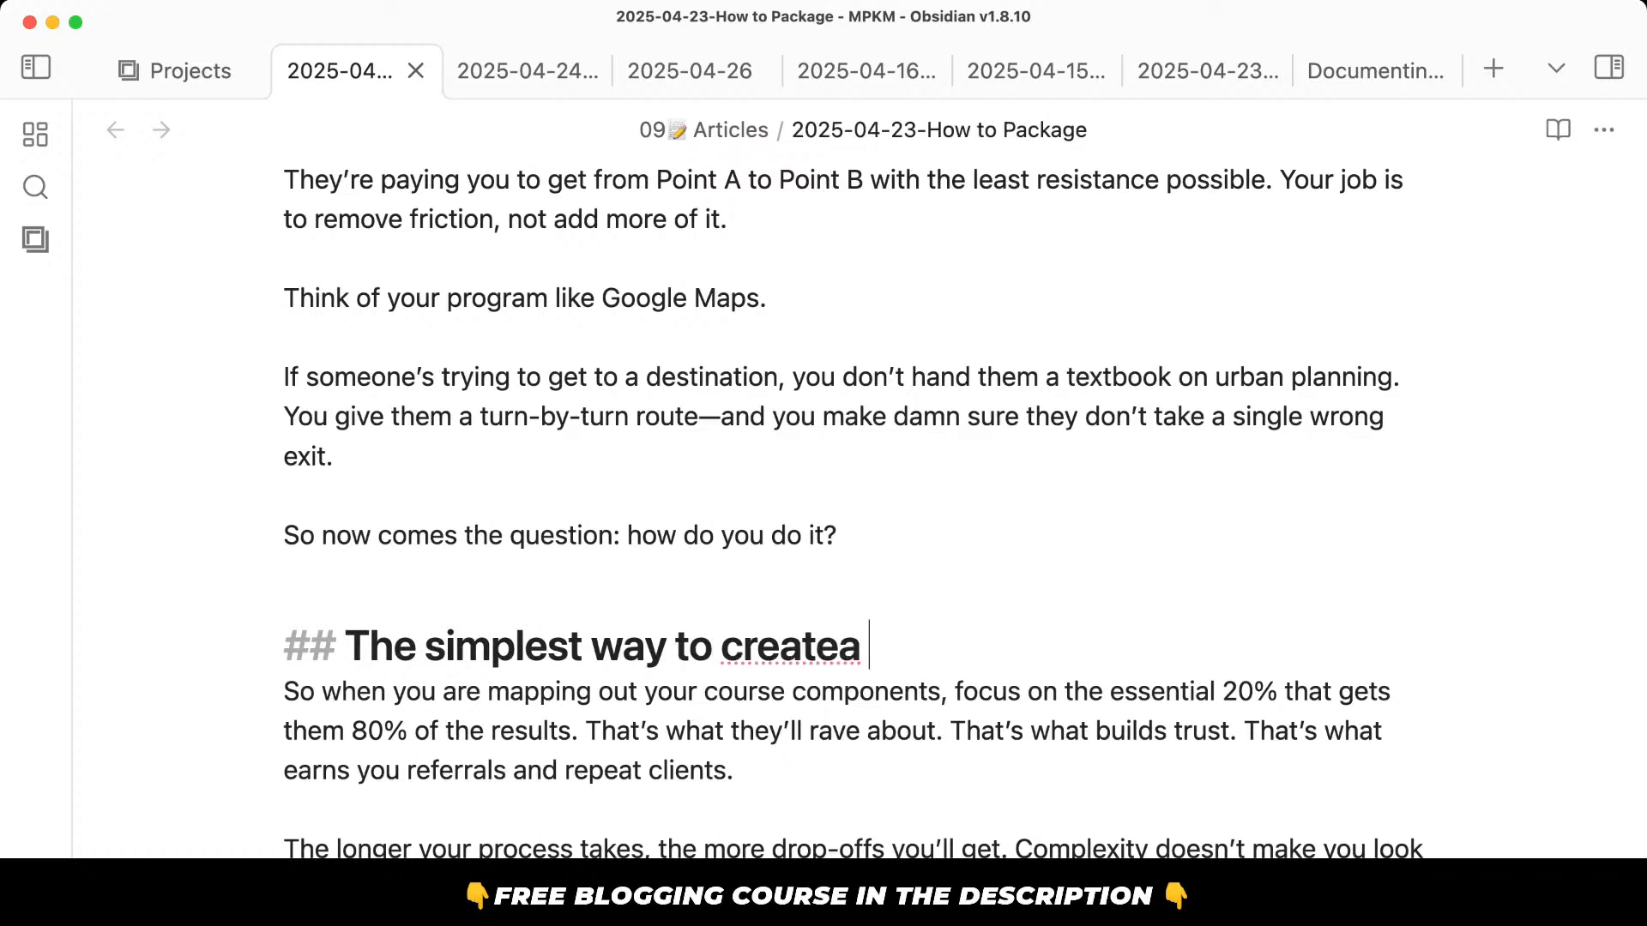
key("BackSpace")
type("a s")
key("BackSpace")
type("hig")
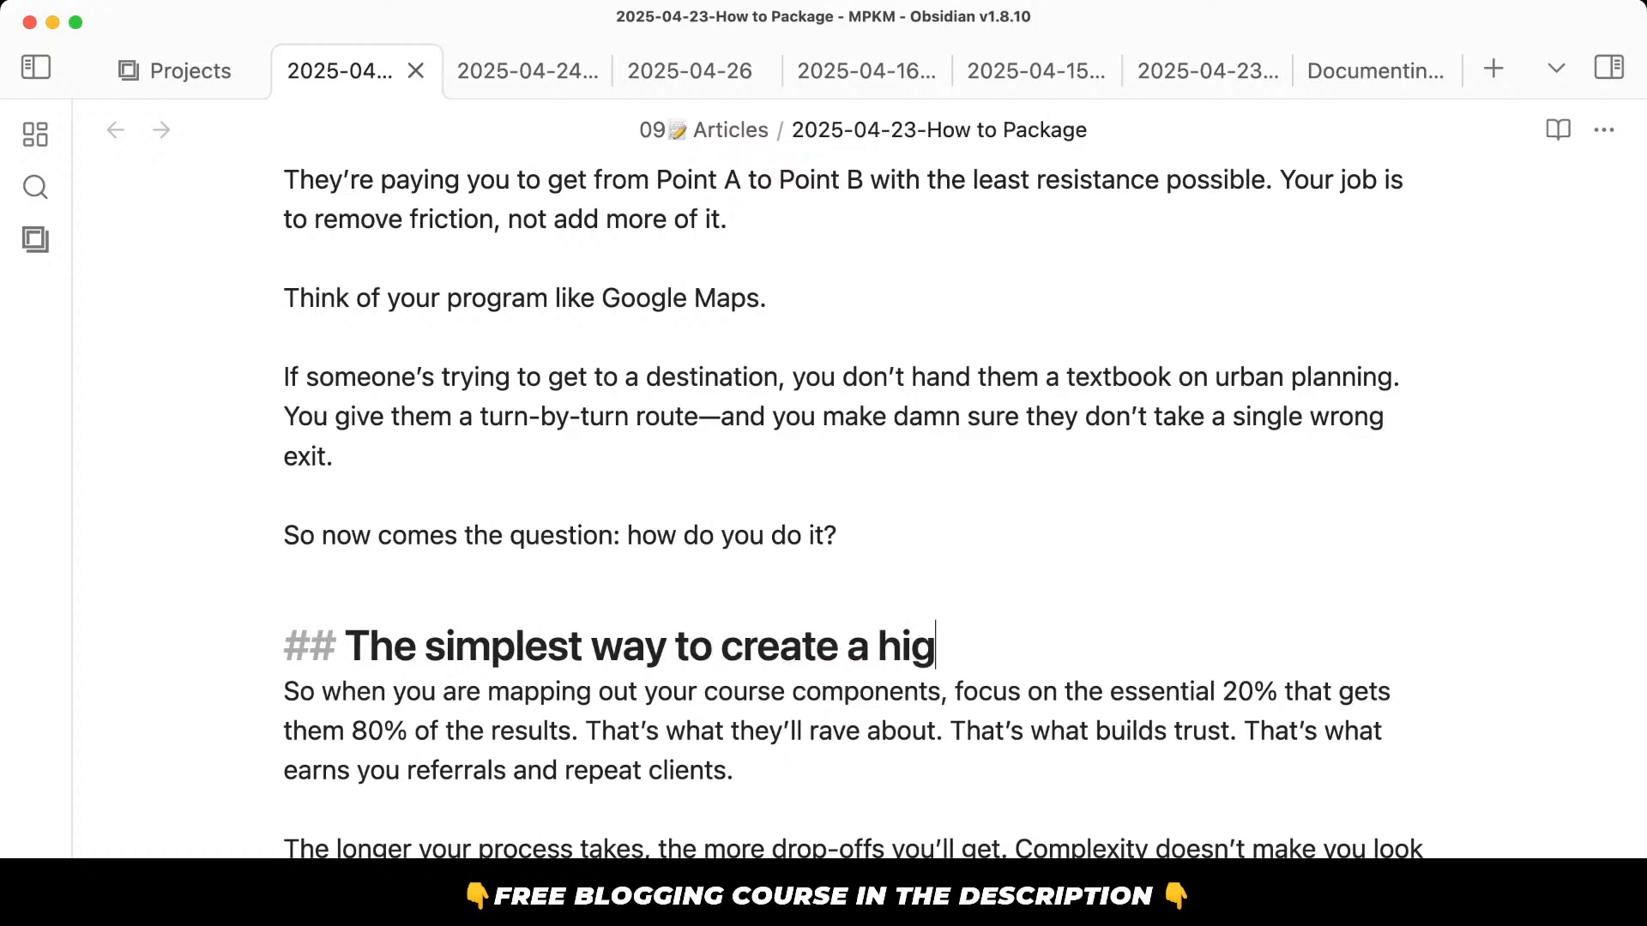
type("hly-effecit")
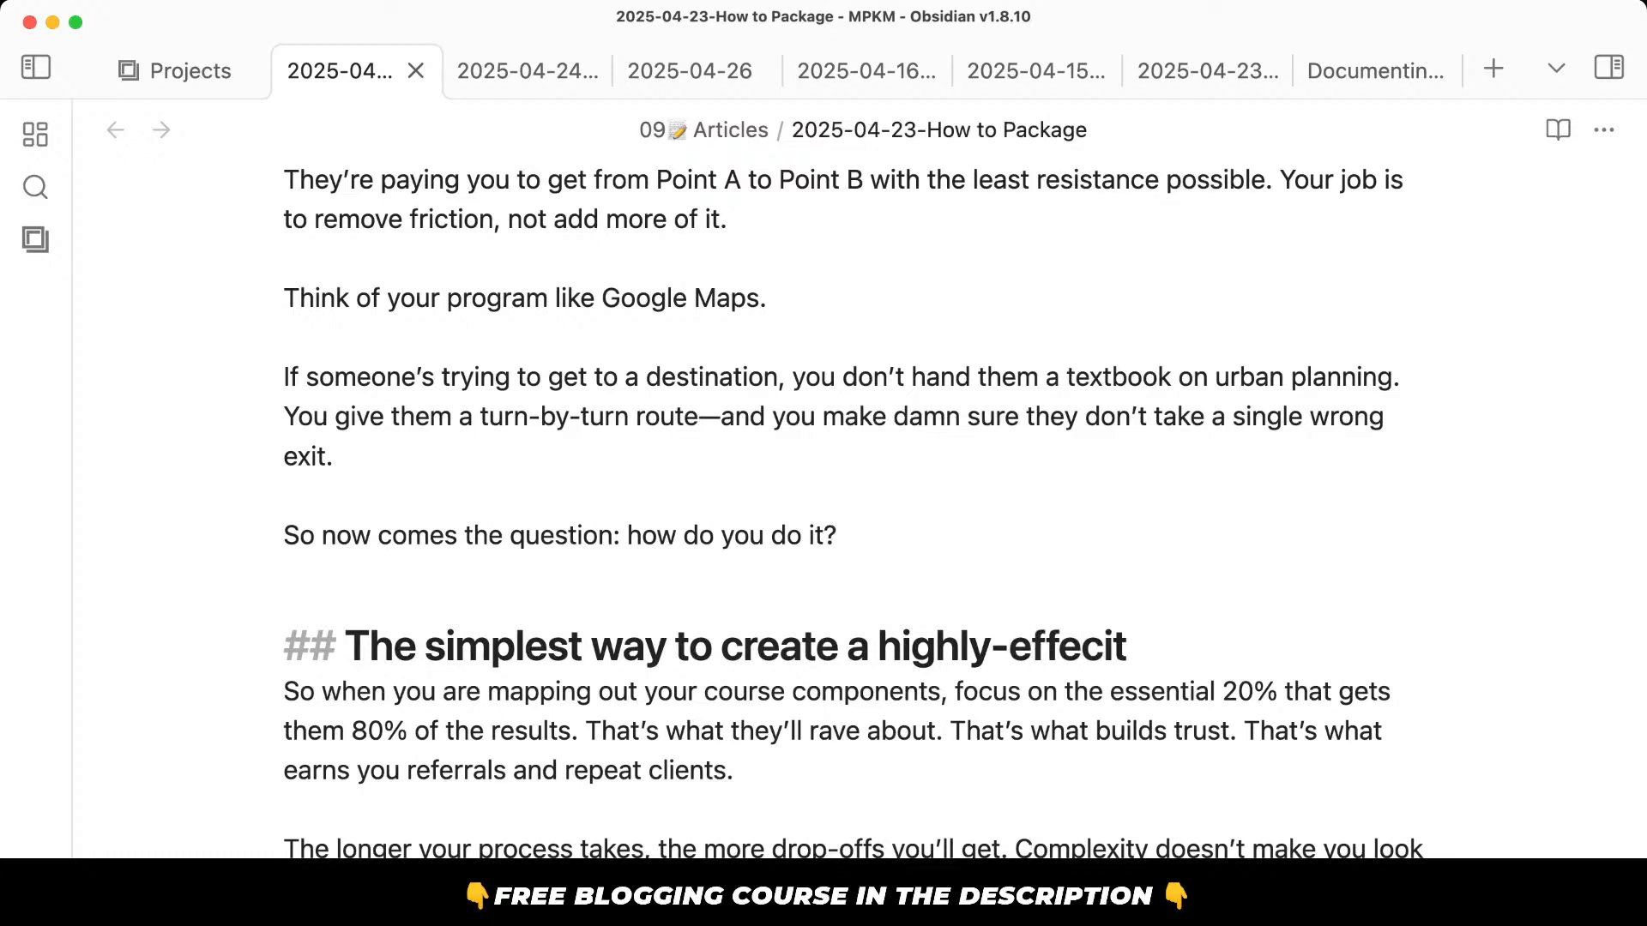
key("BackSpace")
key("BackSpace")
type("tive coaching program")
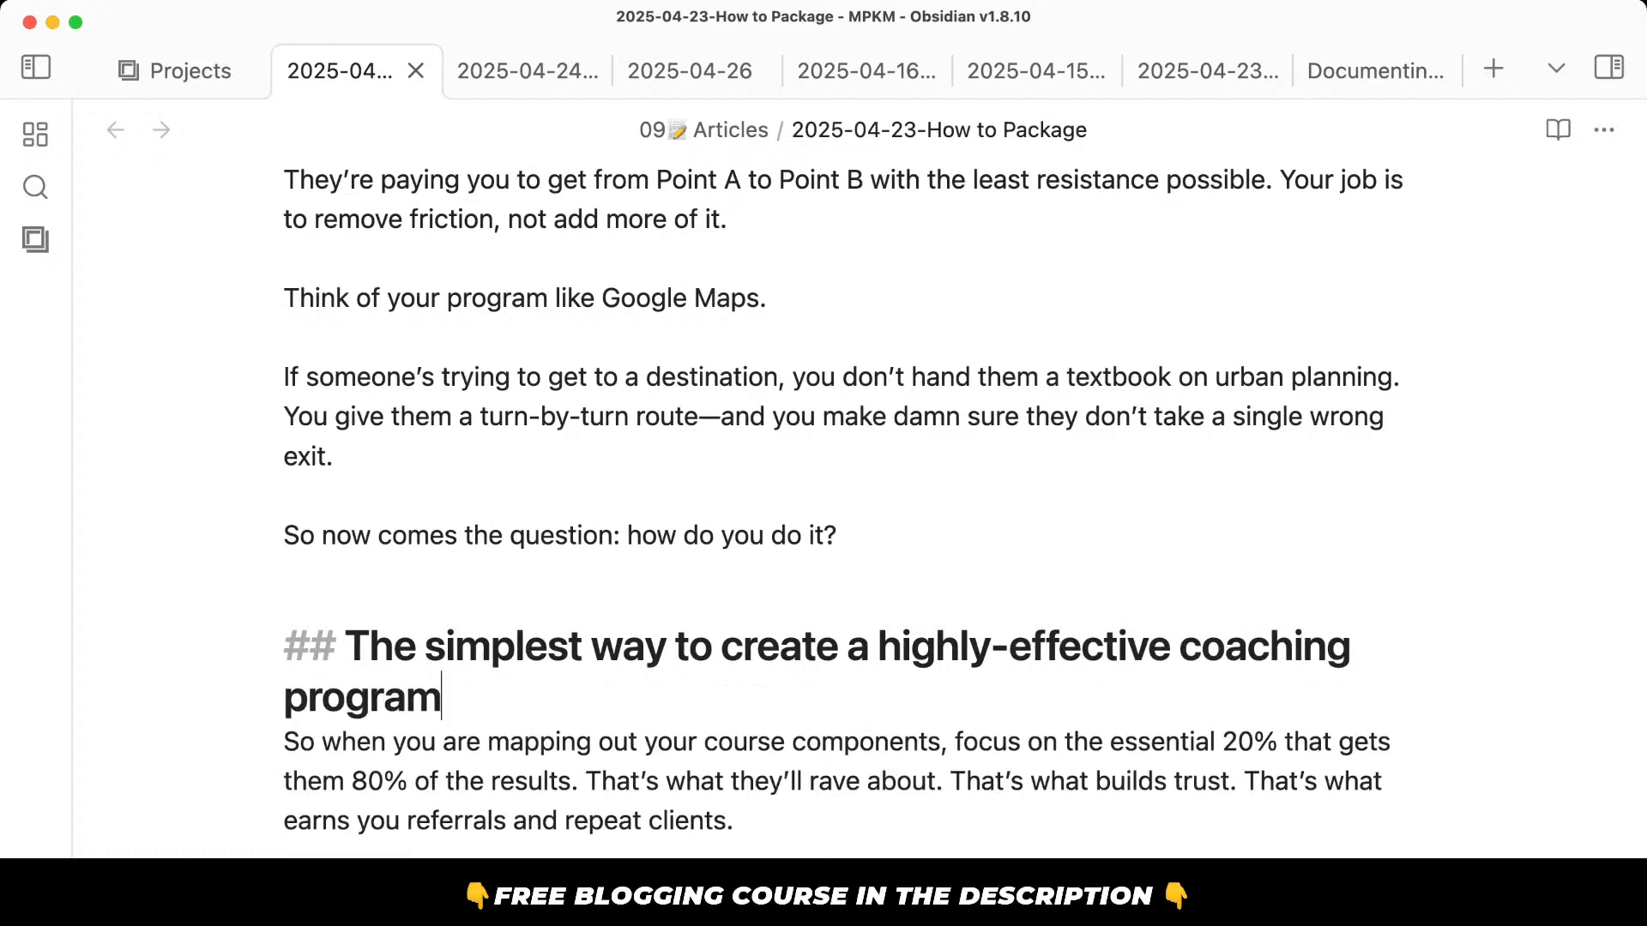
key("Return")
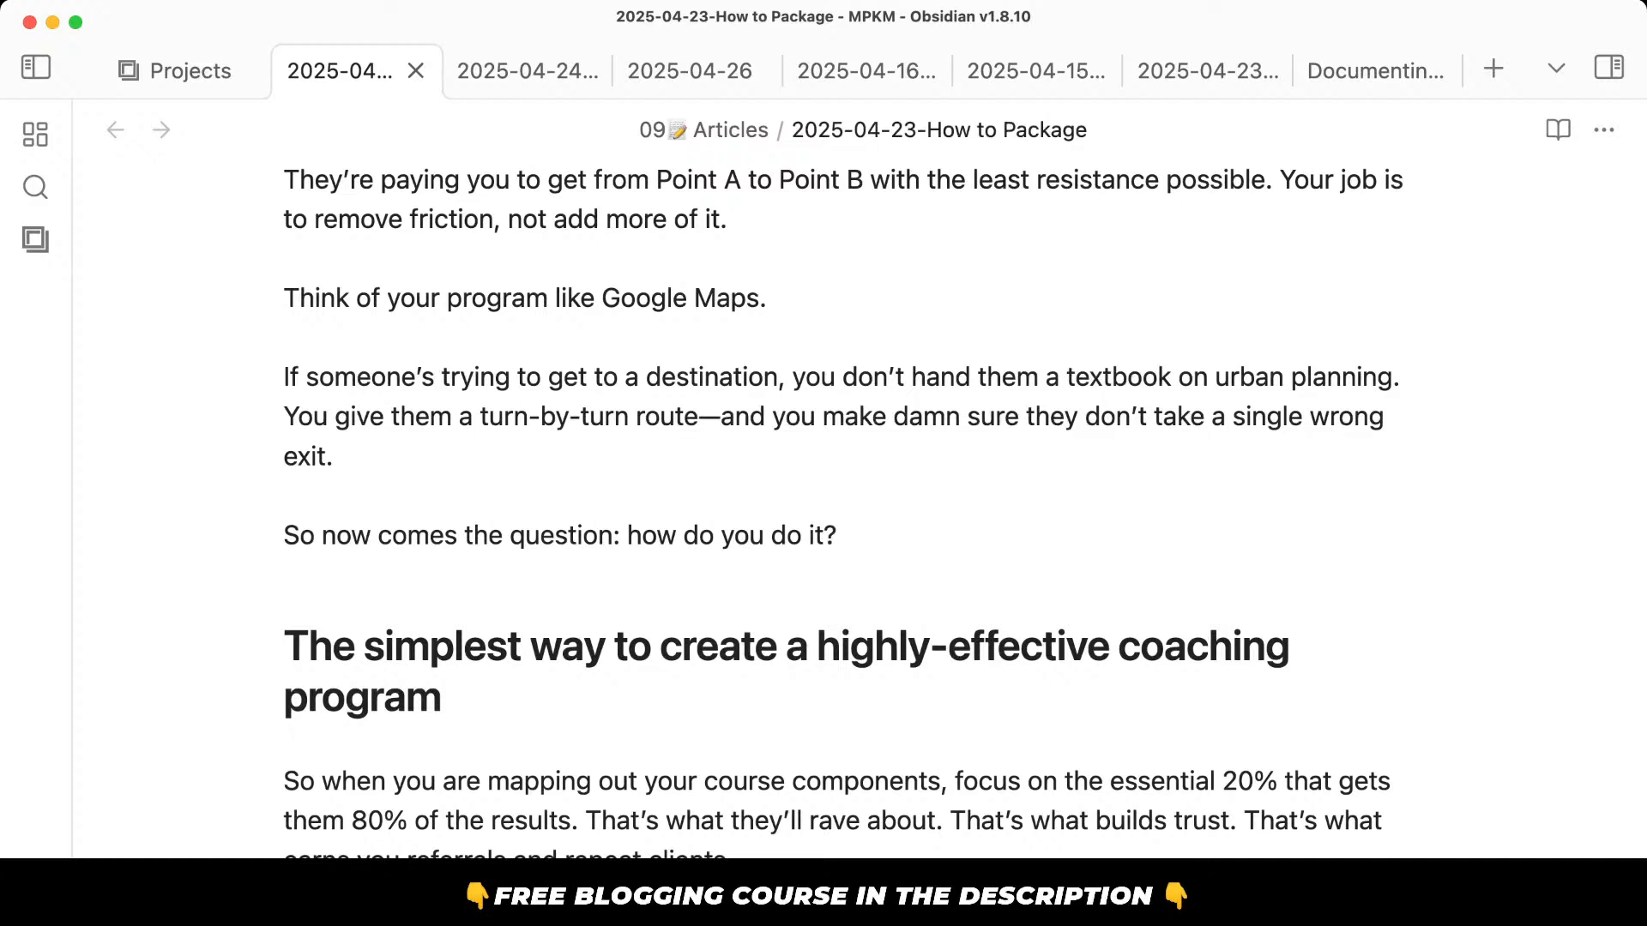
Reword the new heading as "The simplest way to create a highly-effective program that commands big bucks".
double_click(1278, 654)
key("BackSpace")
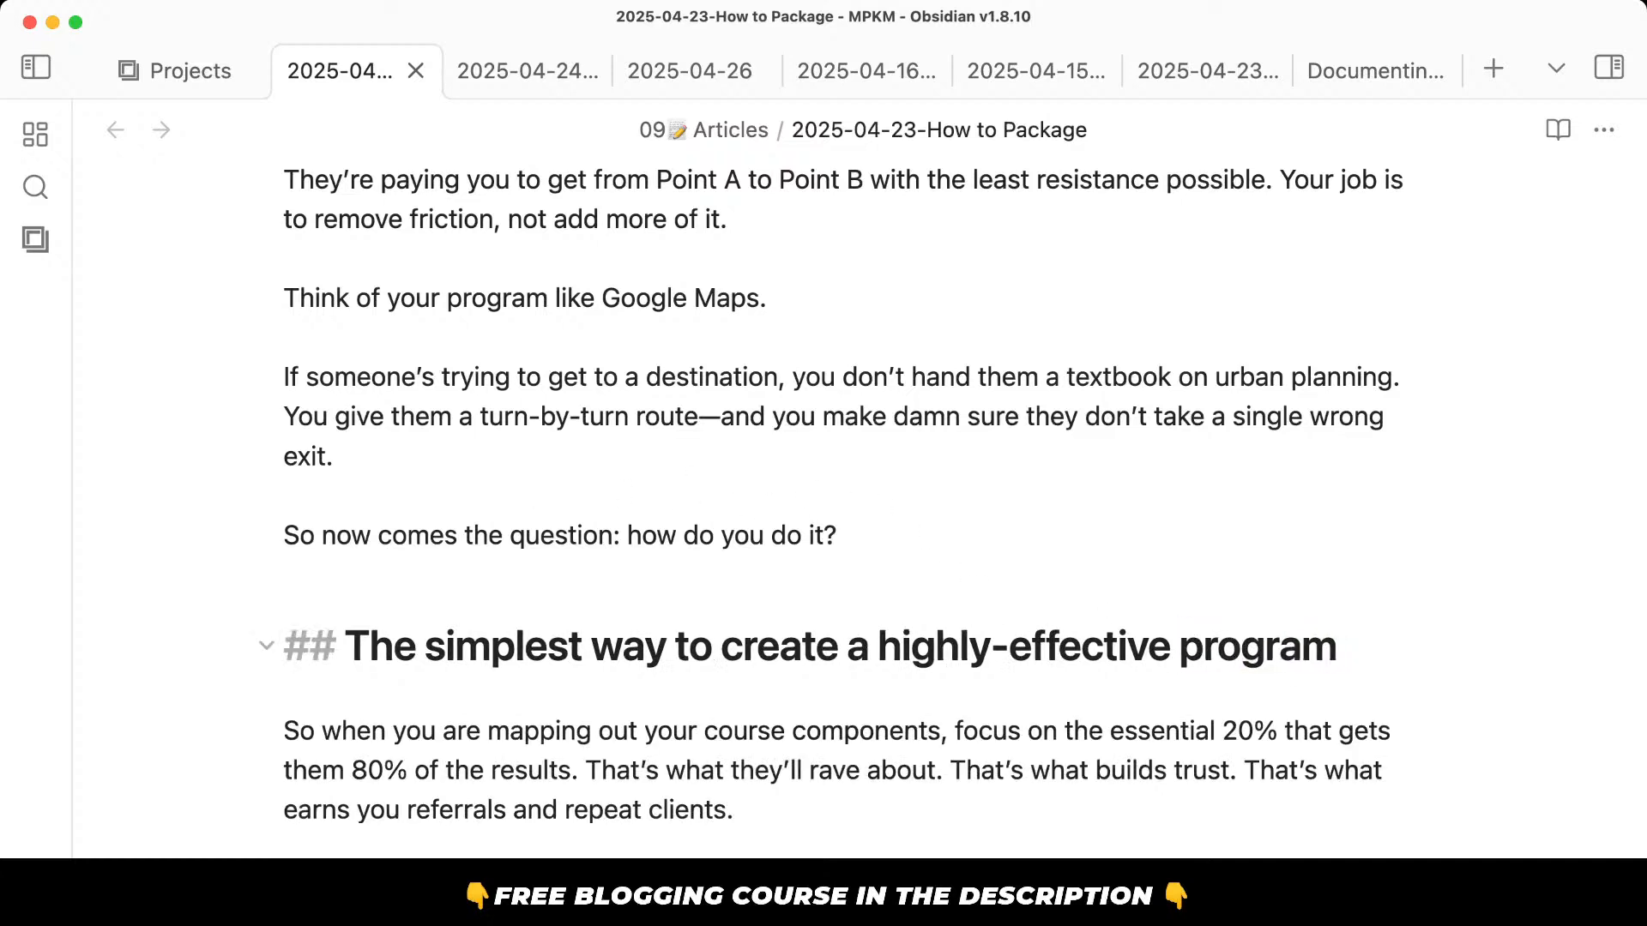
left_click(1359, 643)
type("that commands big bucks")
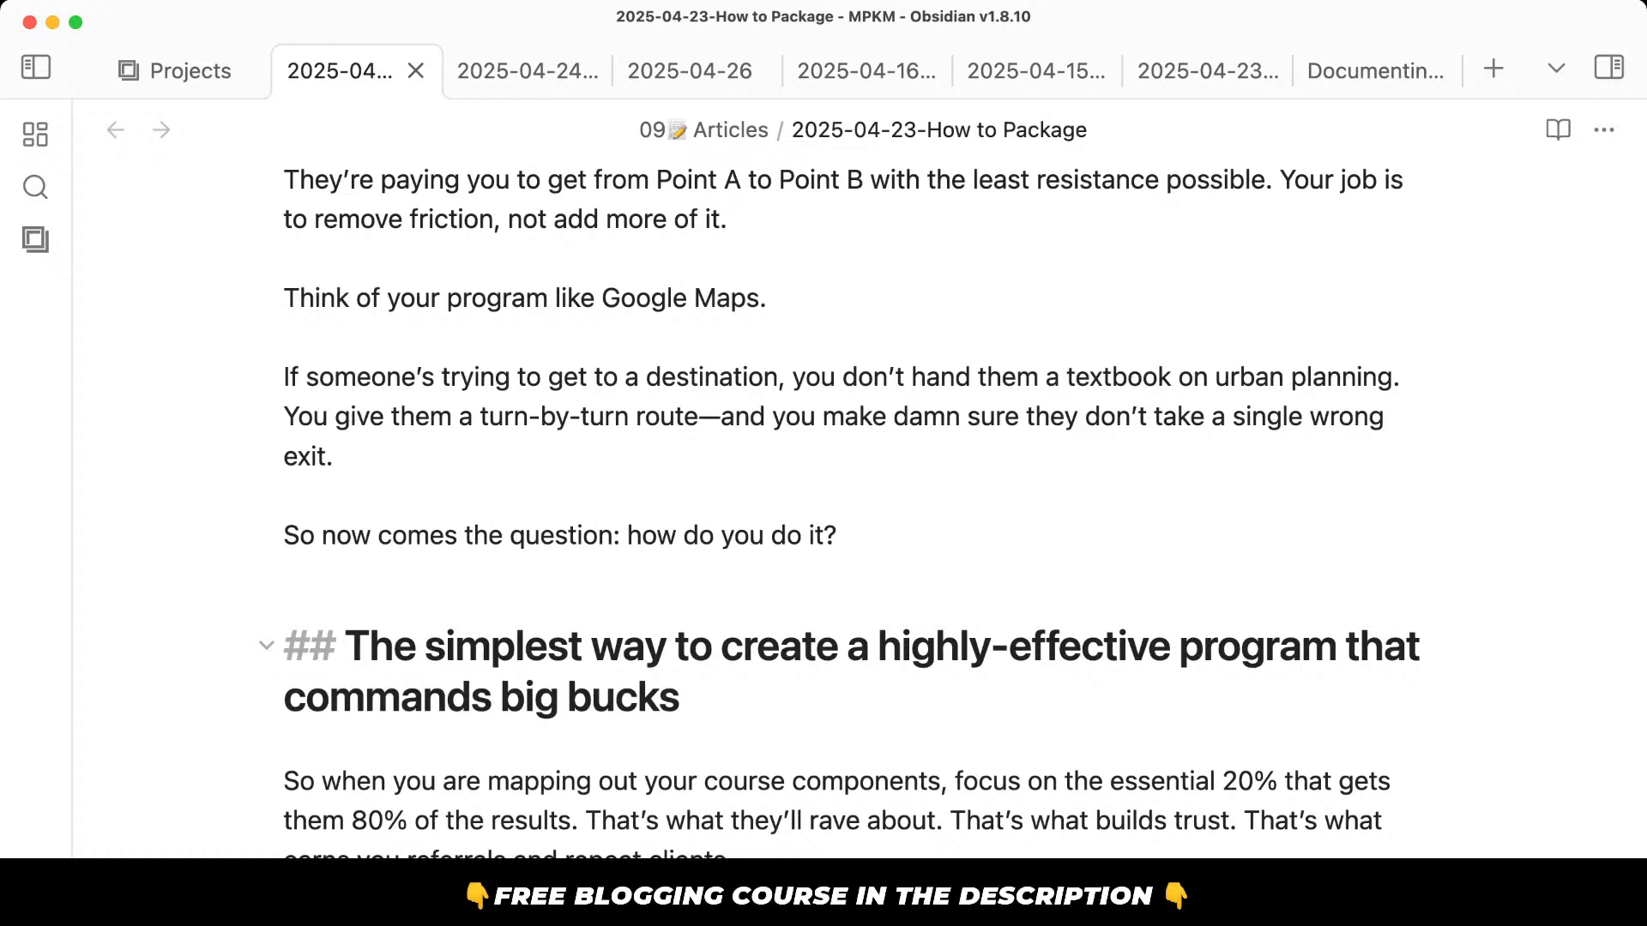
key("Return")
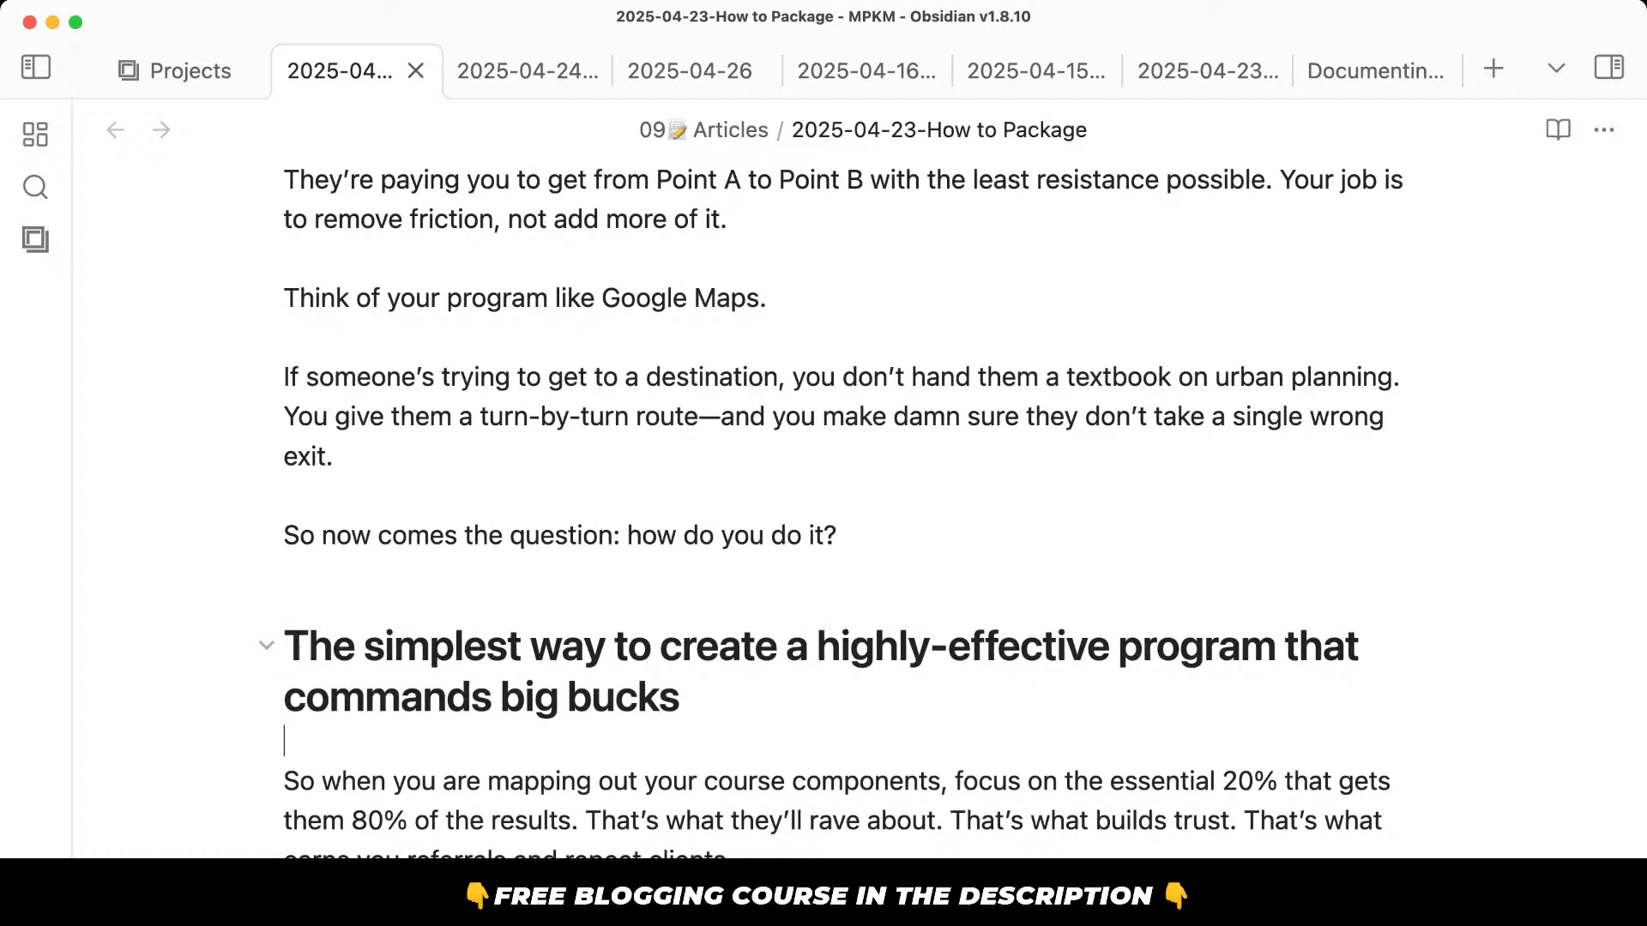
Dictate "My favorite way of doing things is using the boring 80/20 principle." as a separate paragraph under the new heading.
key("Return")
key("alt+space")
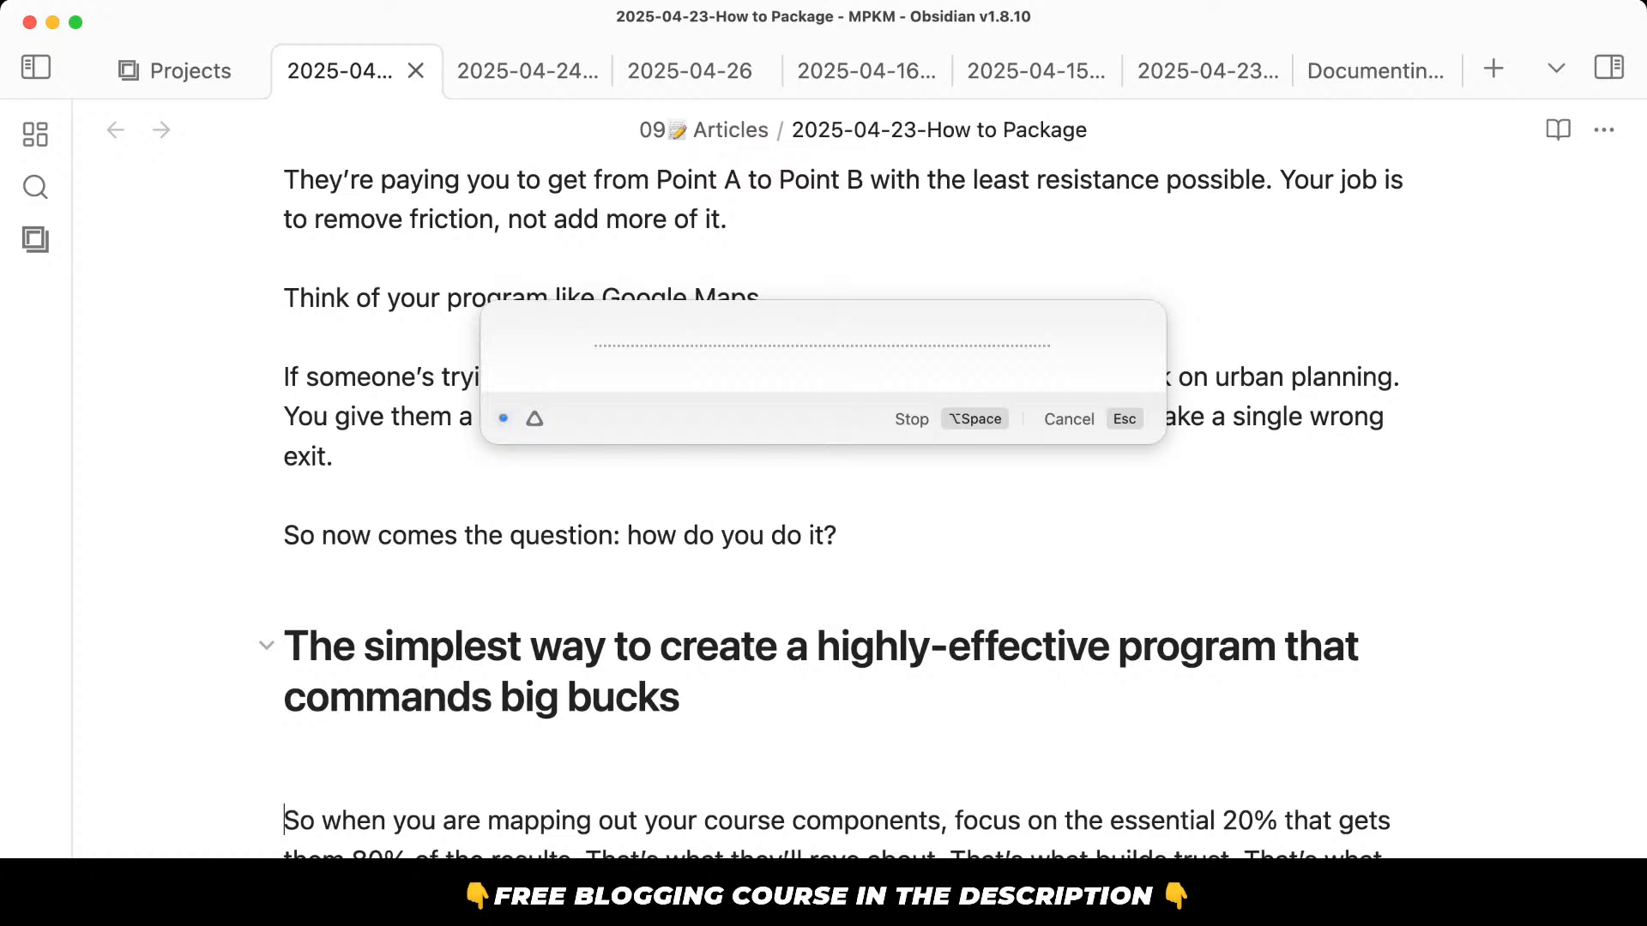
key("alt+space")
key("Return")
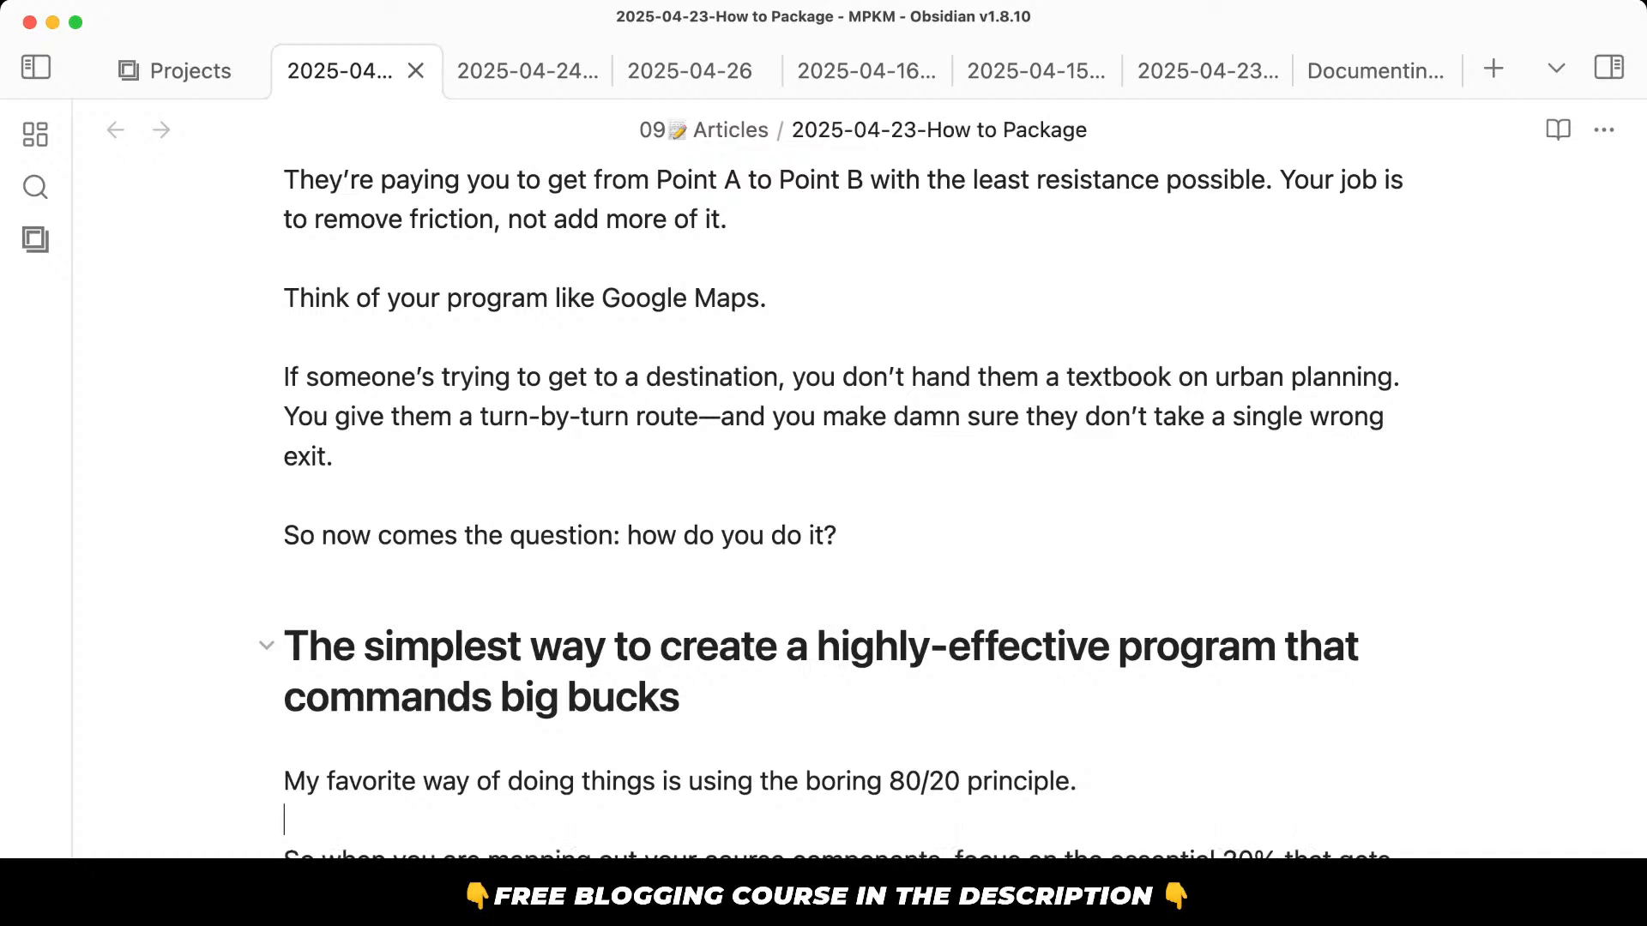
Change the opening "So when" of the paragraph about mapping out course components to "When".
scroll(1330, 555, "down", 2)
triple_click(872, 699)
left_click(914, 764)
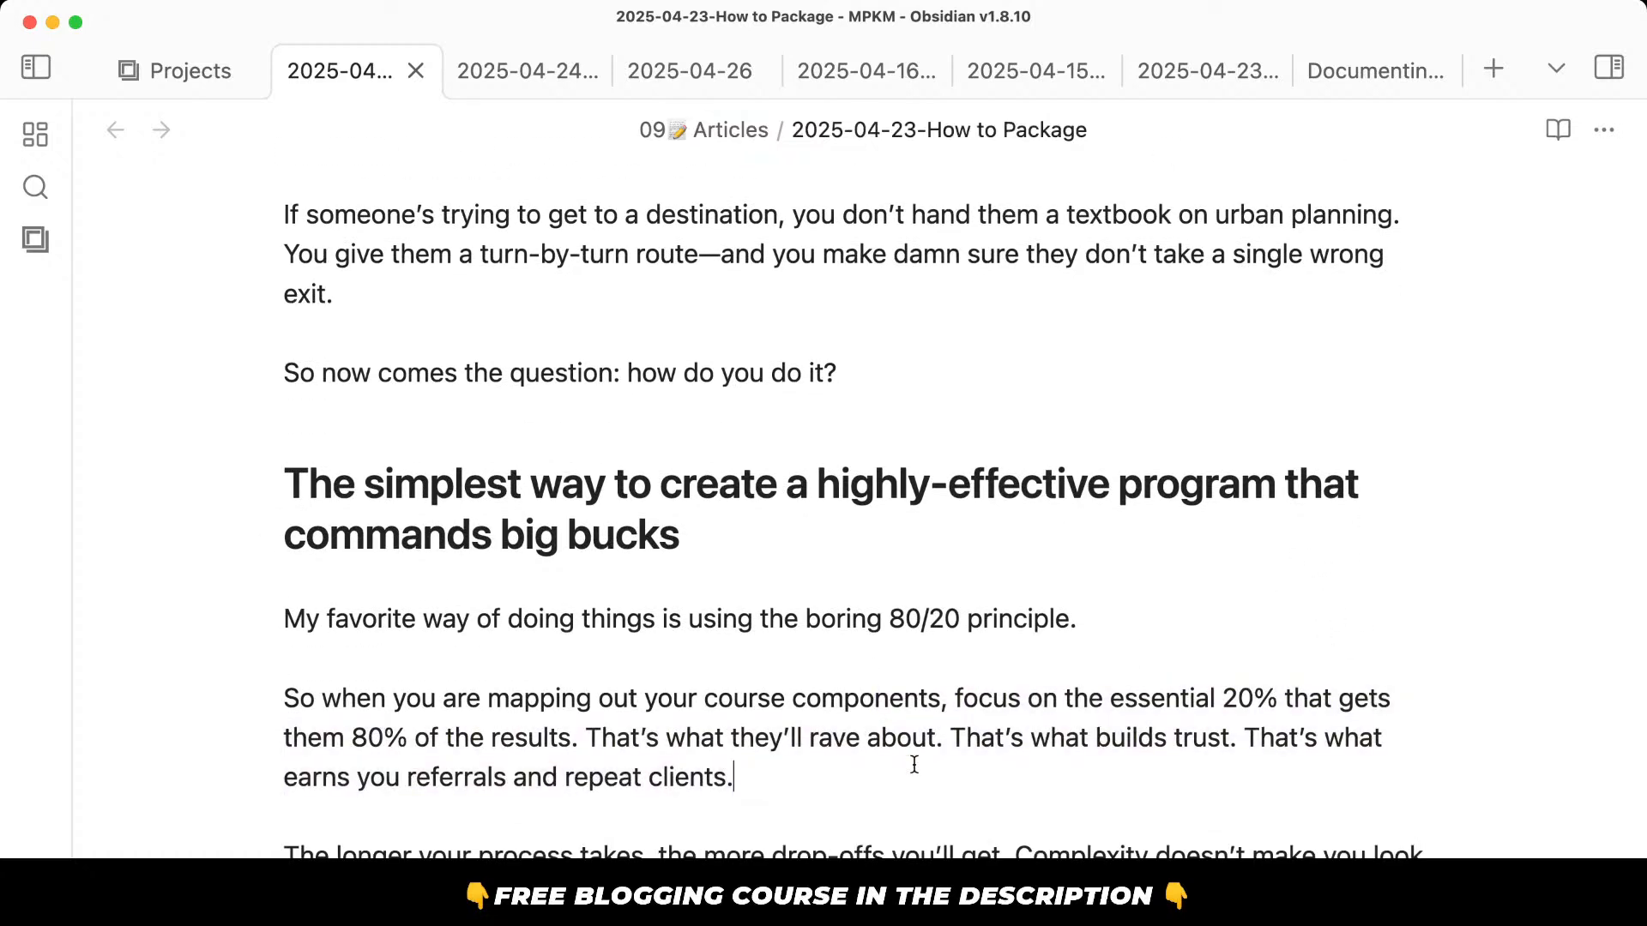
scroll(914, 764, "down", 1)
left_click_drag(343, 629, 280, 629)
type("W")
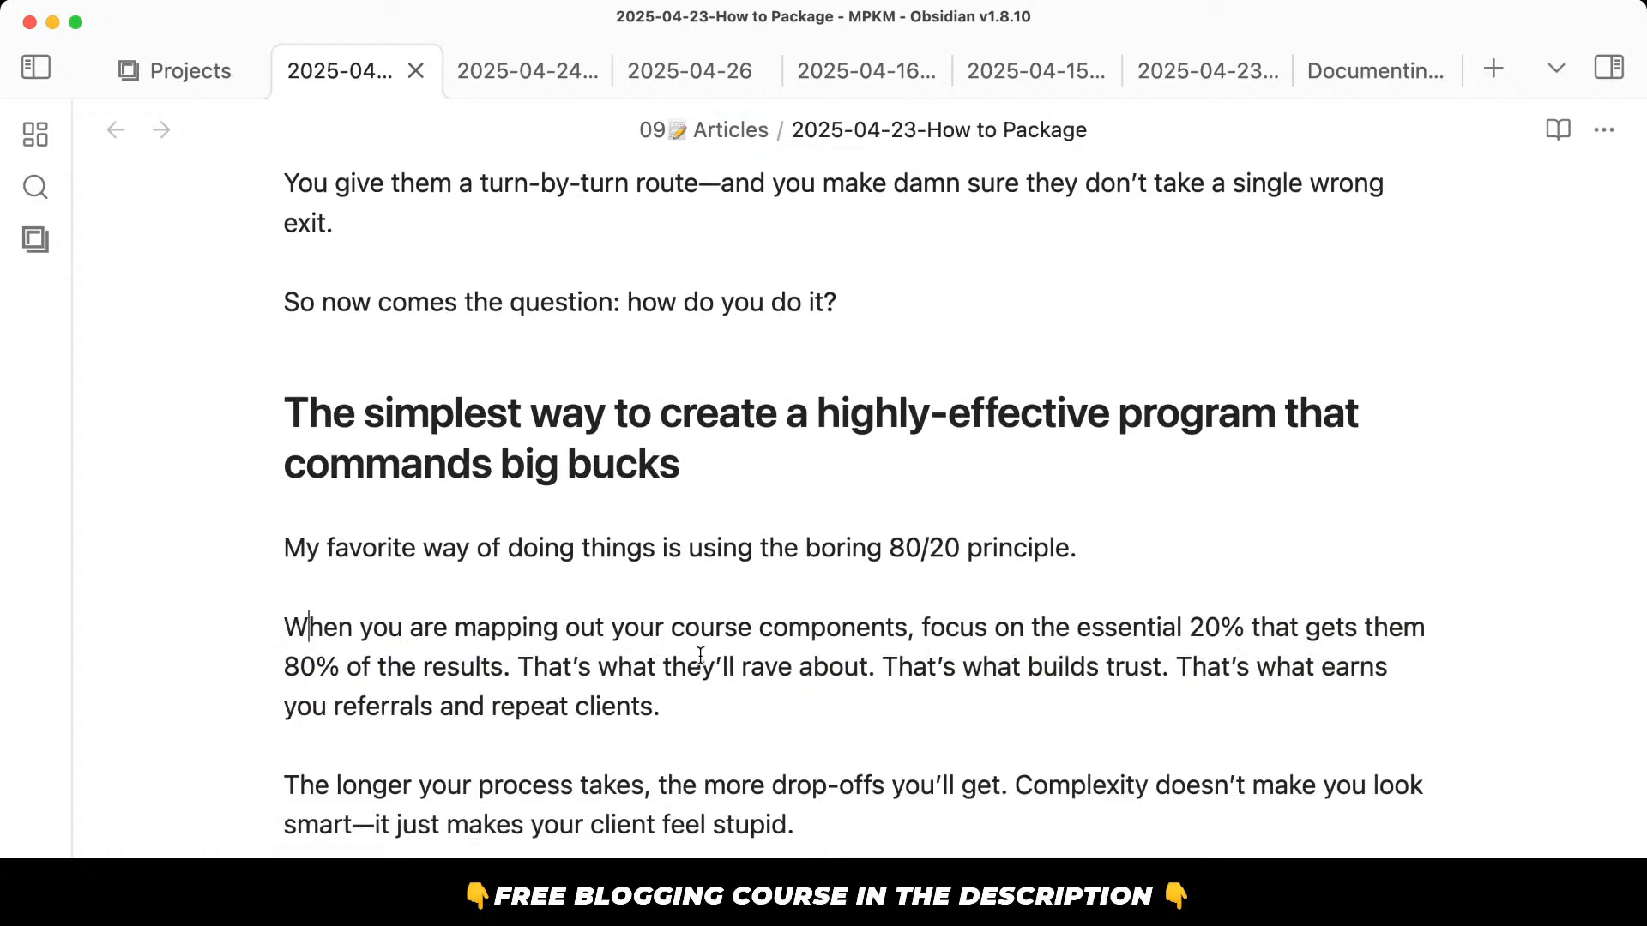
Replace "course components" with "curiculum" in the "When you are mapping out" paragraph.
left_click_drag(670, 627, 910, 627)
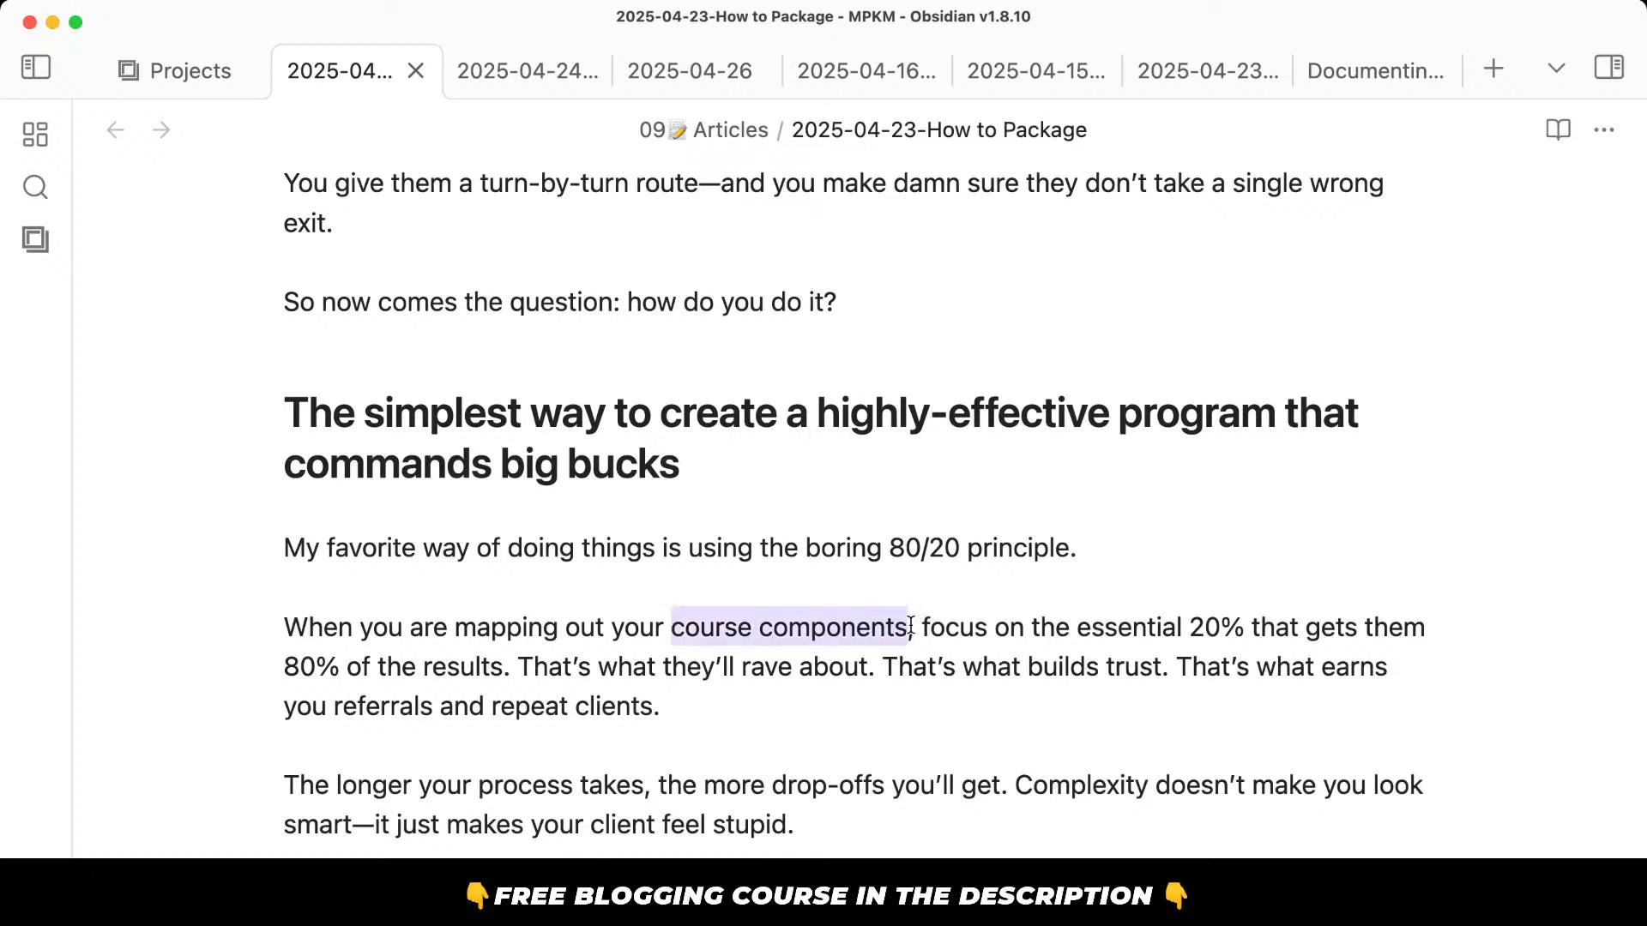
left_click(761, 626)
left_click(950, 699)
left_click_drag(908, 637, 670, 636)
type("curciculum")
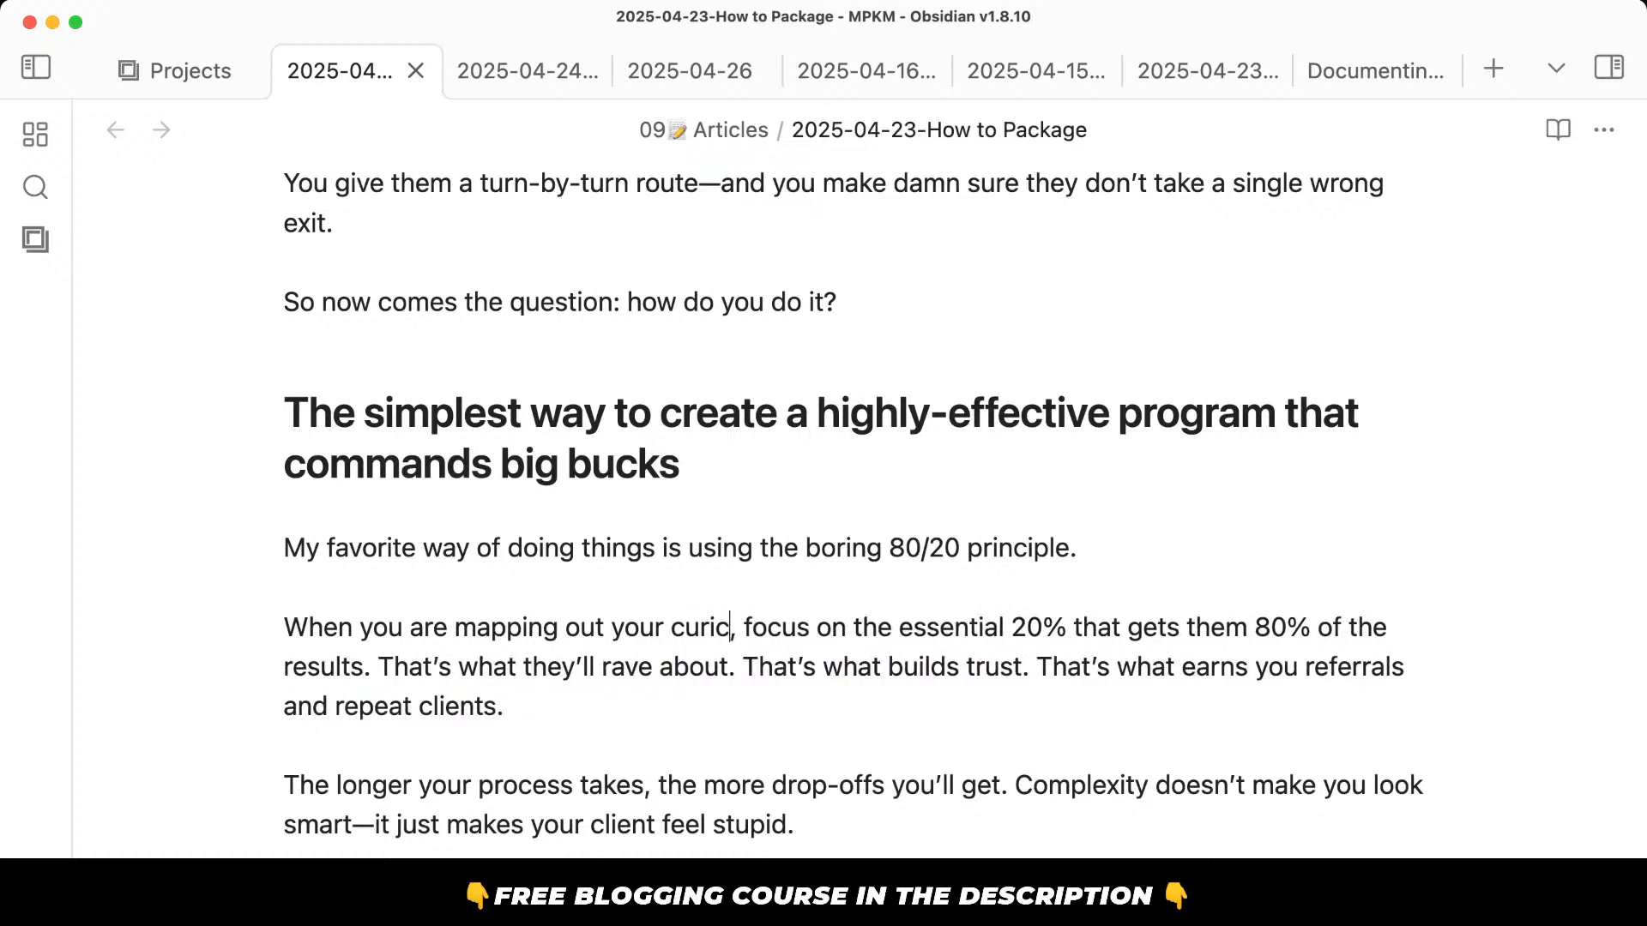
Read through the rest of the section, from the 80/20 paragraph to the "Stop overthinking the tech" heading.
left_click(864, 699)
scroll(864, 699, "down", 1)
scroll(864, 699, "down", 2)
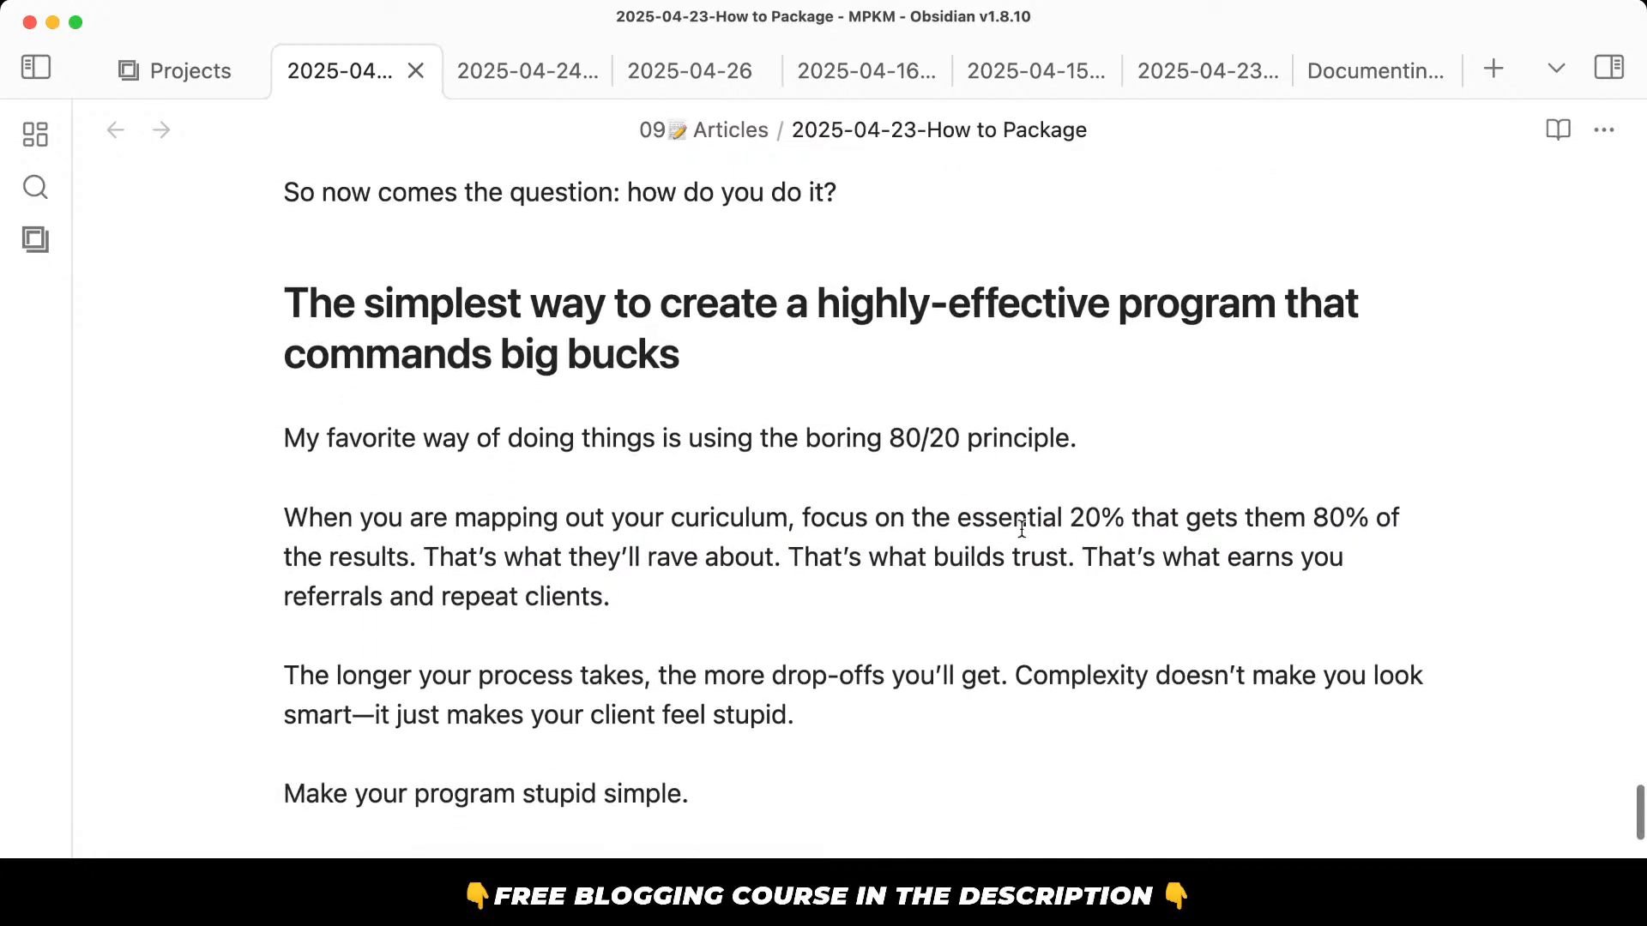
left_click_drag(467, 559, 781, 729)
left_click(695, 625)
left_click(782, 729)
left_click_drag(726, 660, 772, 716)
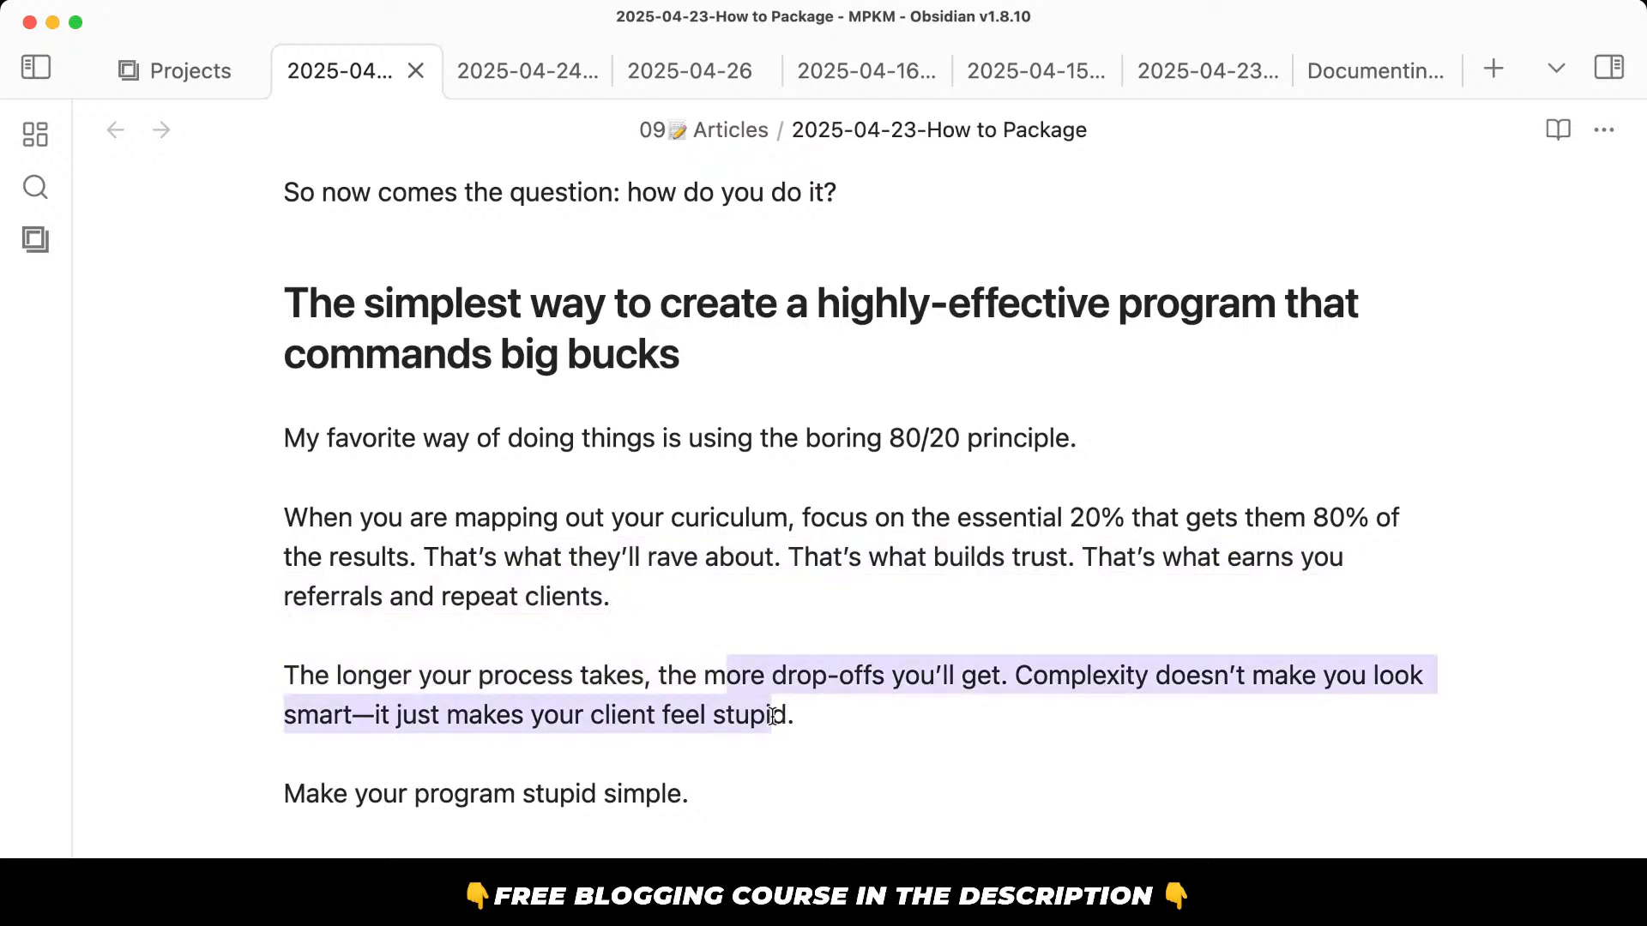
left_click(772, 716)
scroll(772, 715, "down", 2)
left_click_drag(680, 667, 742, 730)
left_click(742, 731)
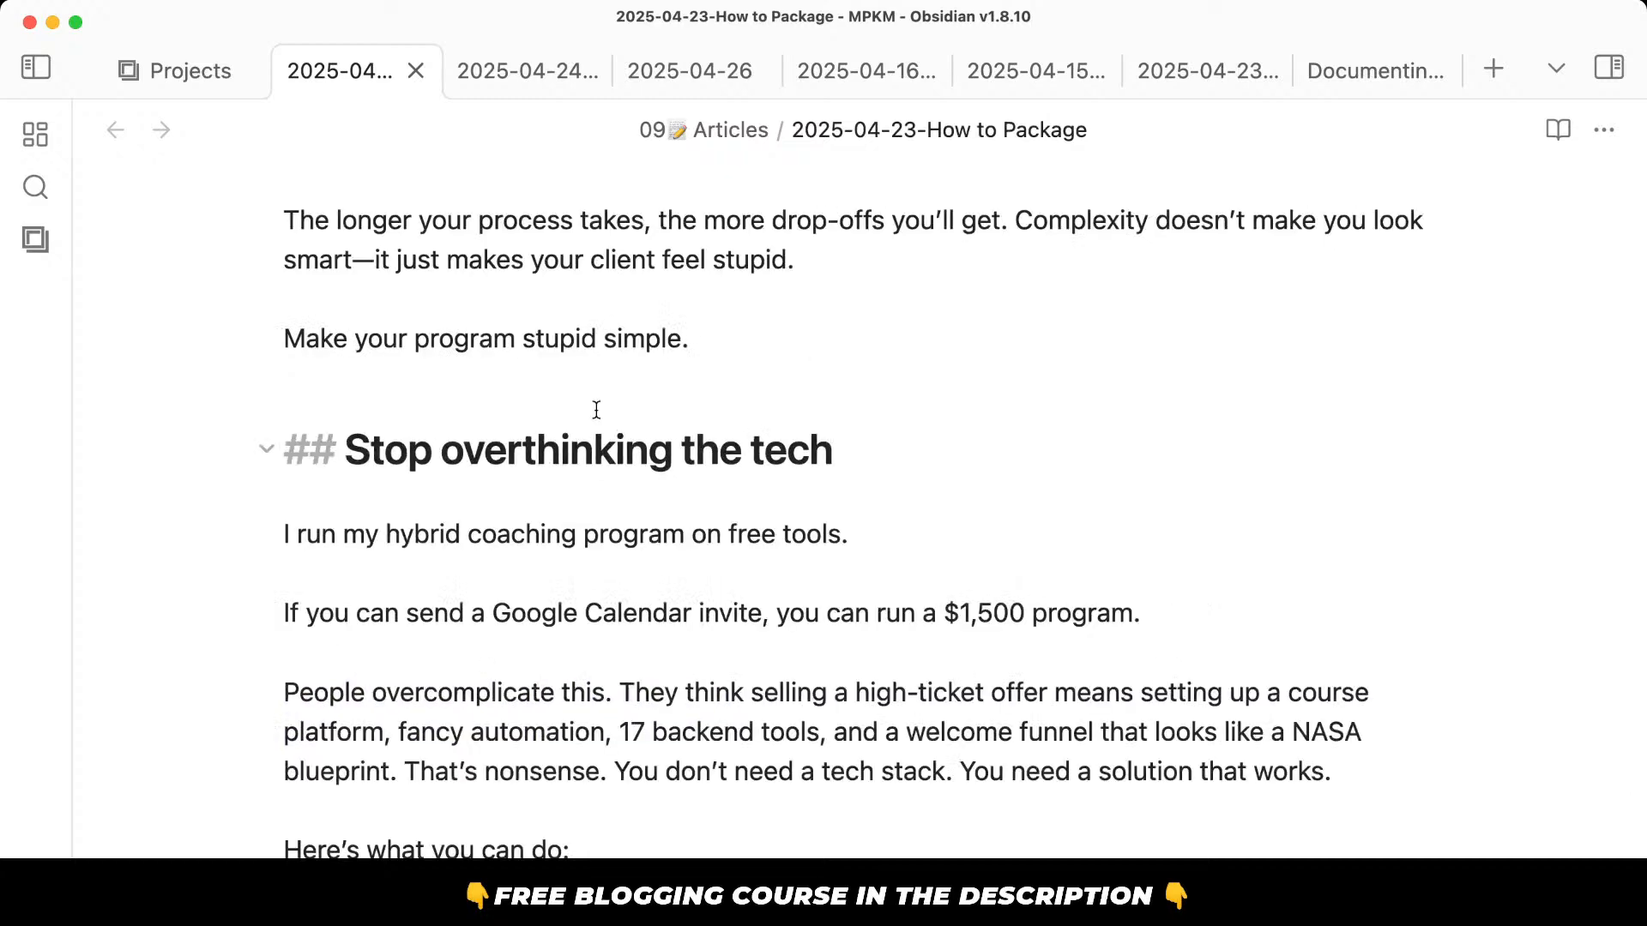
Dictate "And yes, most of the time this means dumbing down." as a separate paragraph above "Make your program stupid simple.".
left_click(735, 301)
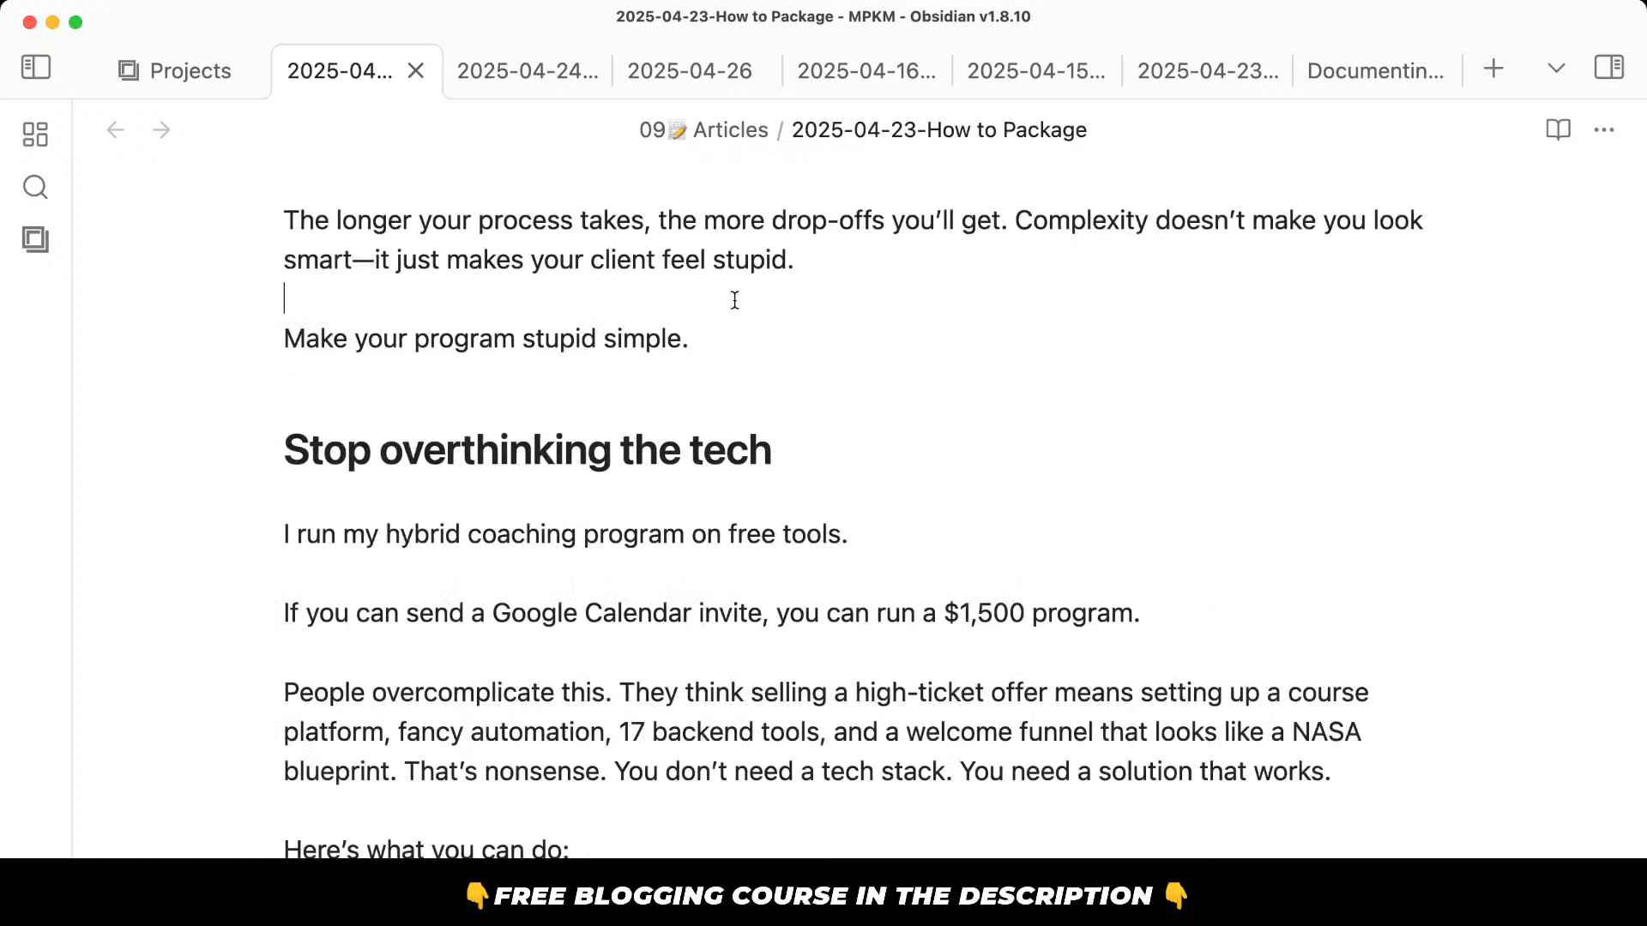
key("Return")
key("alt+space")
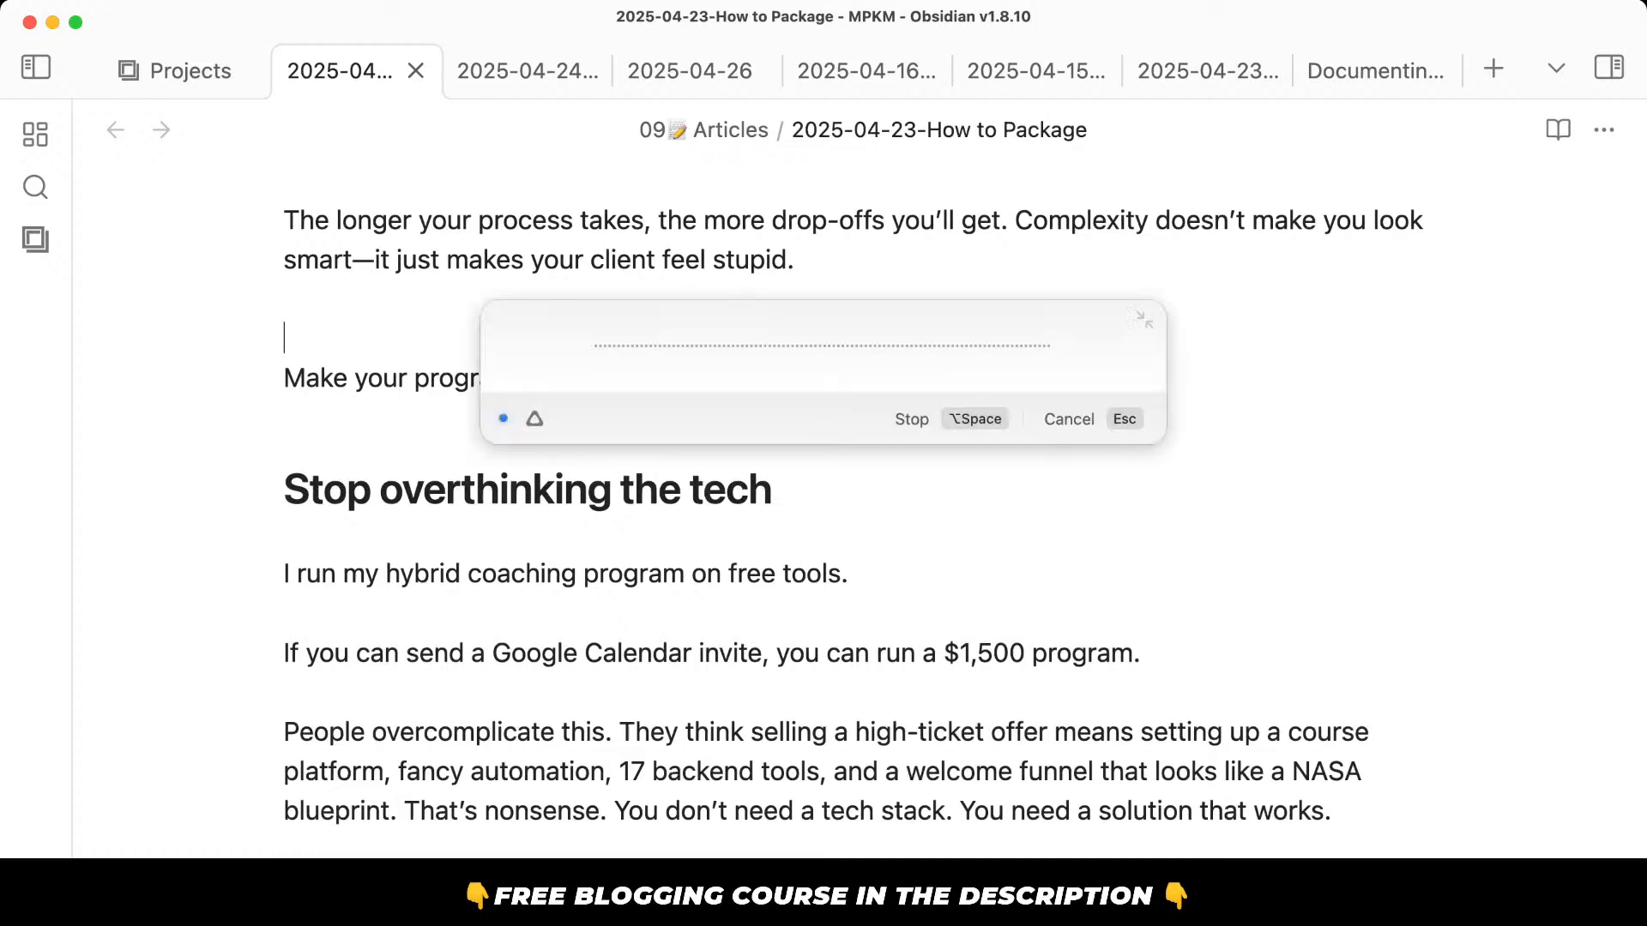
key("alt+space")
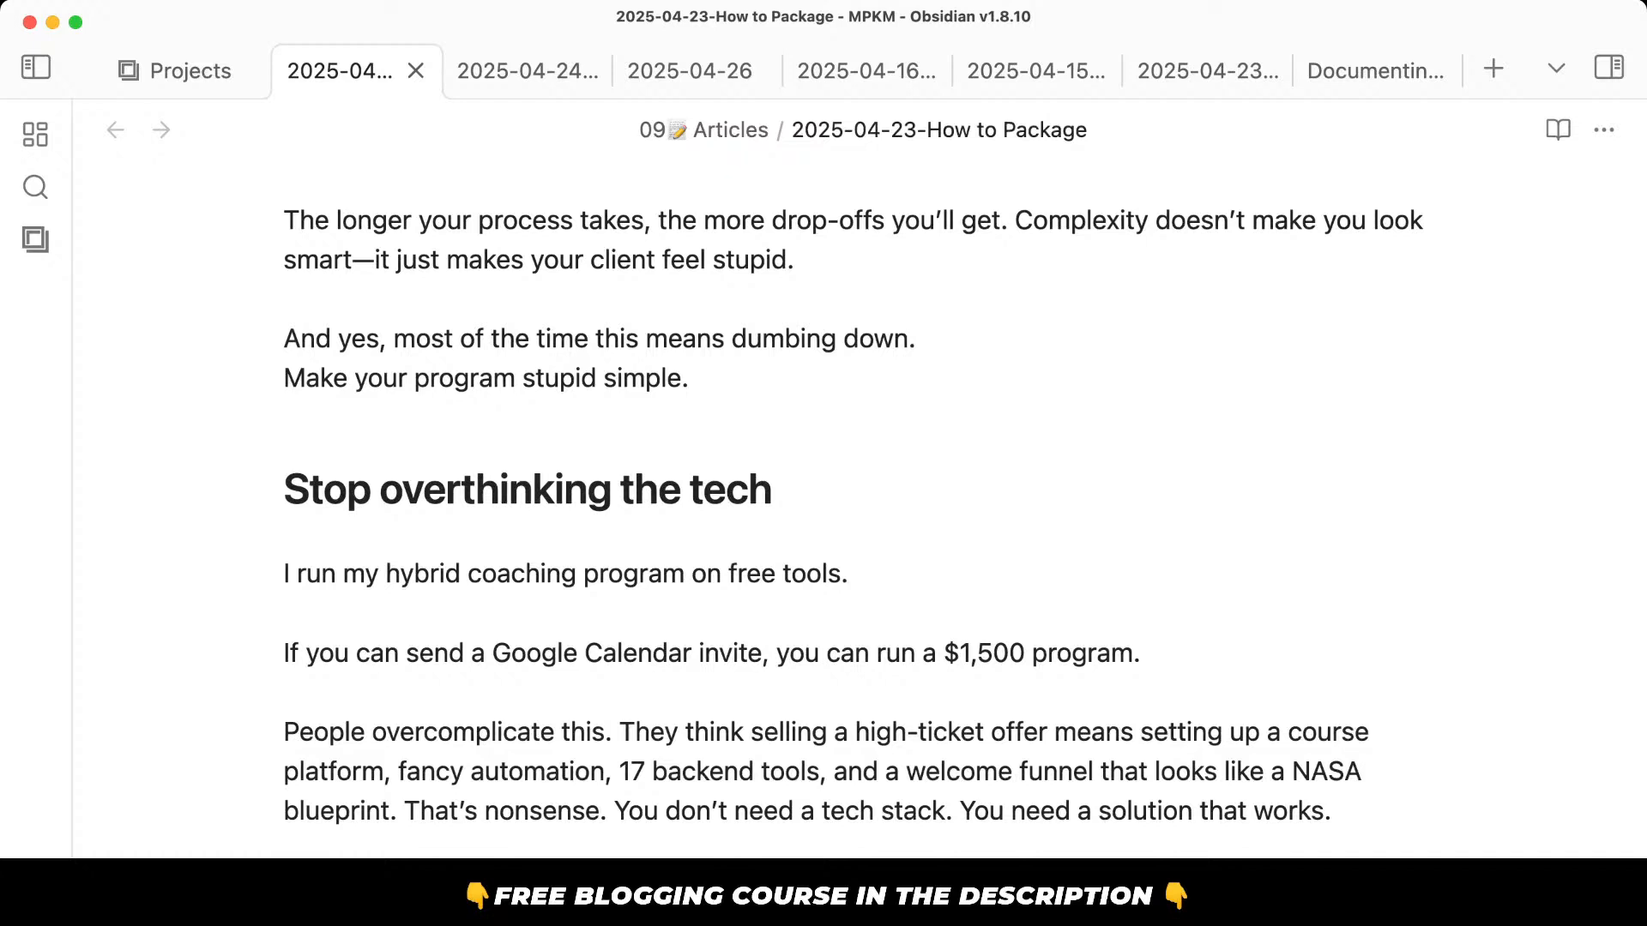
key("Return")
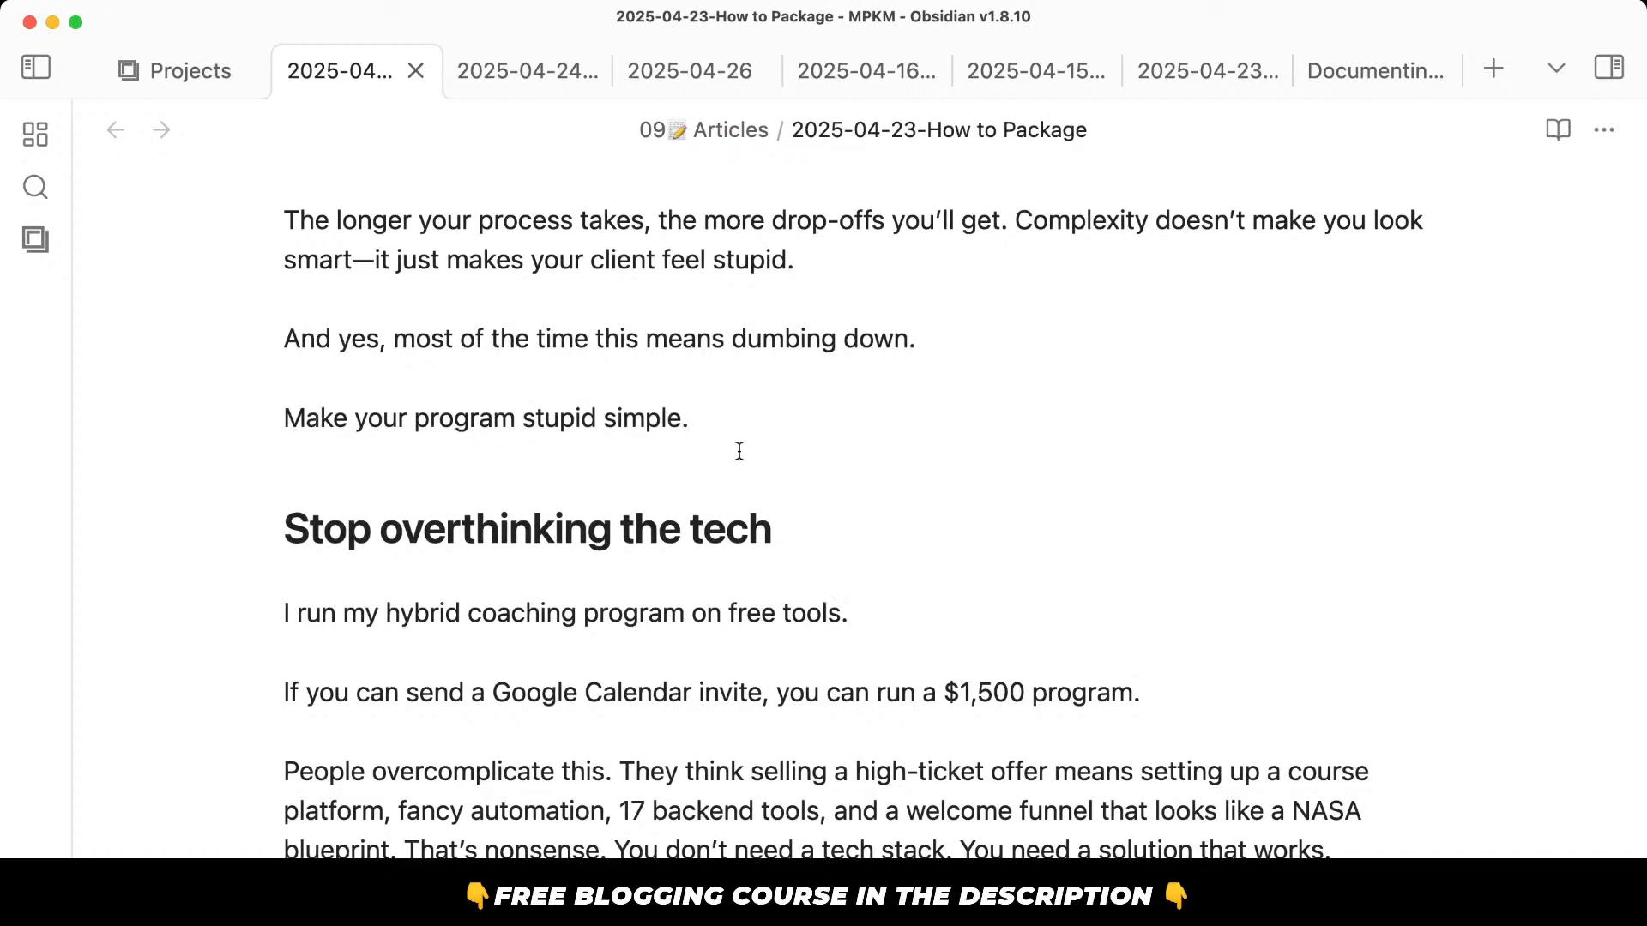
Dictate "Because never forget that people are:" as a separate paragraph below "And yes, most of the time this means dumbing down.".
left_click(736, 422)
left_click(746, 366)
key("Return")
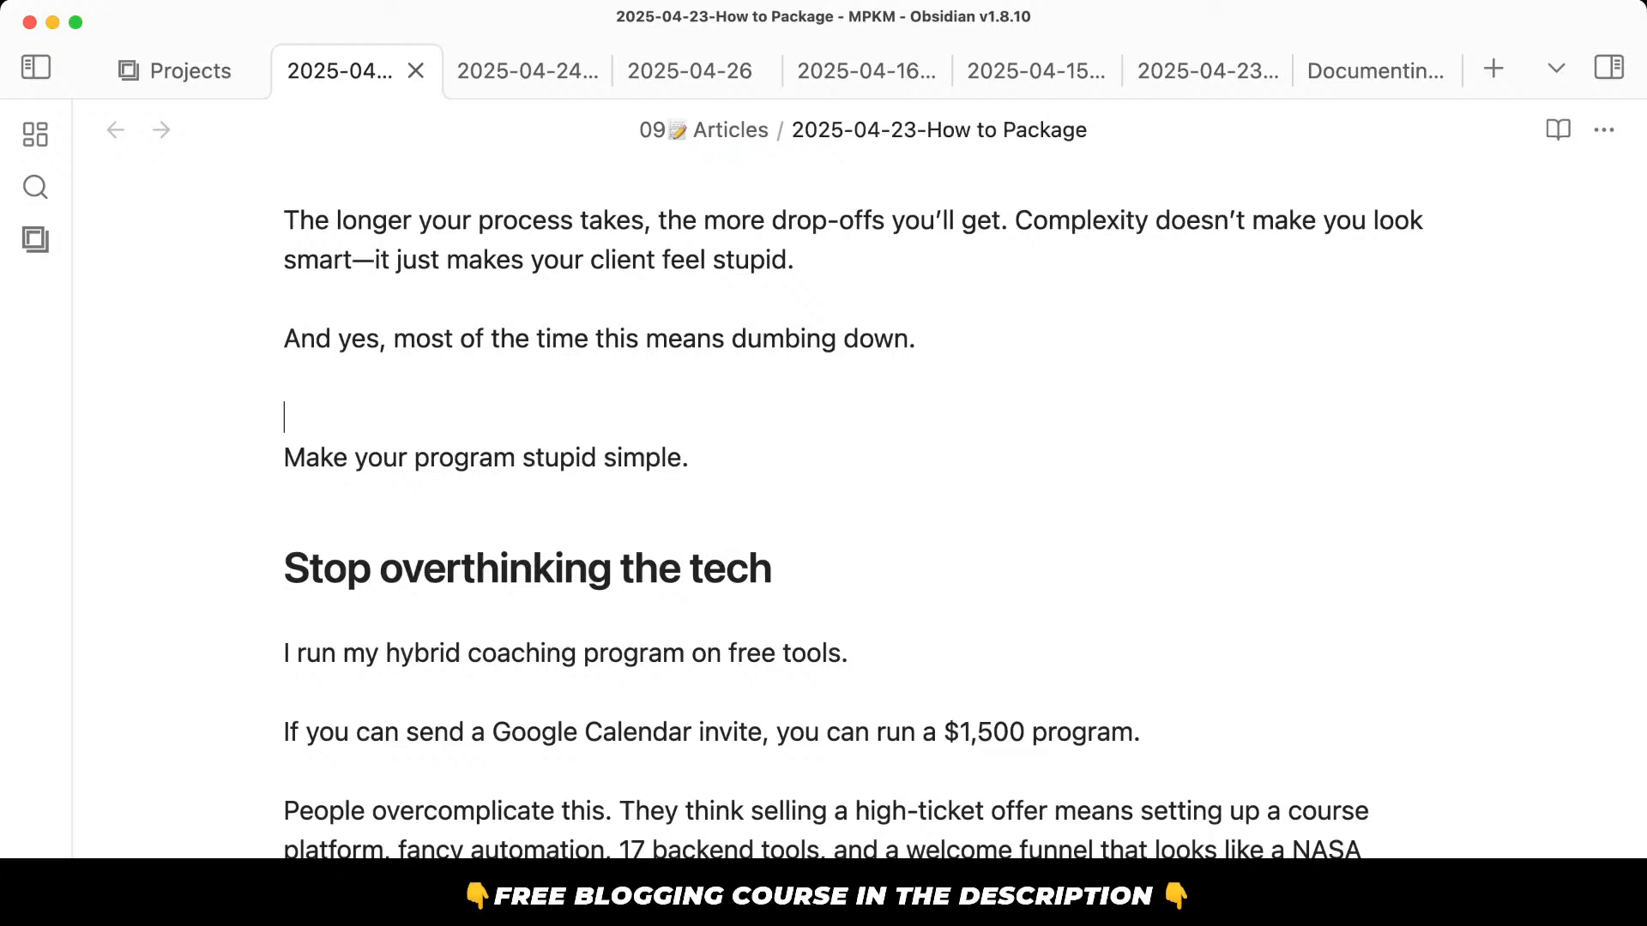
key("alt+space")
key("alt+space")
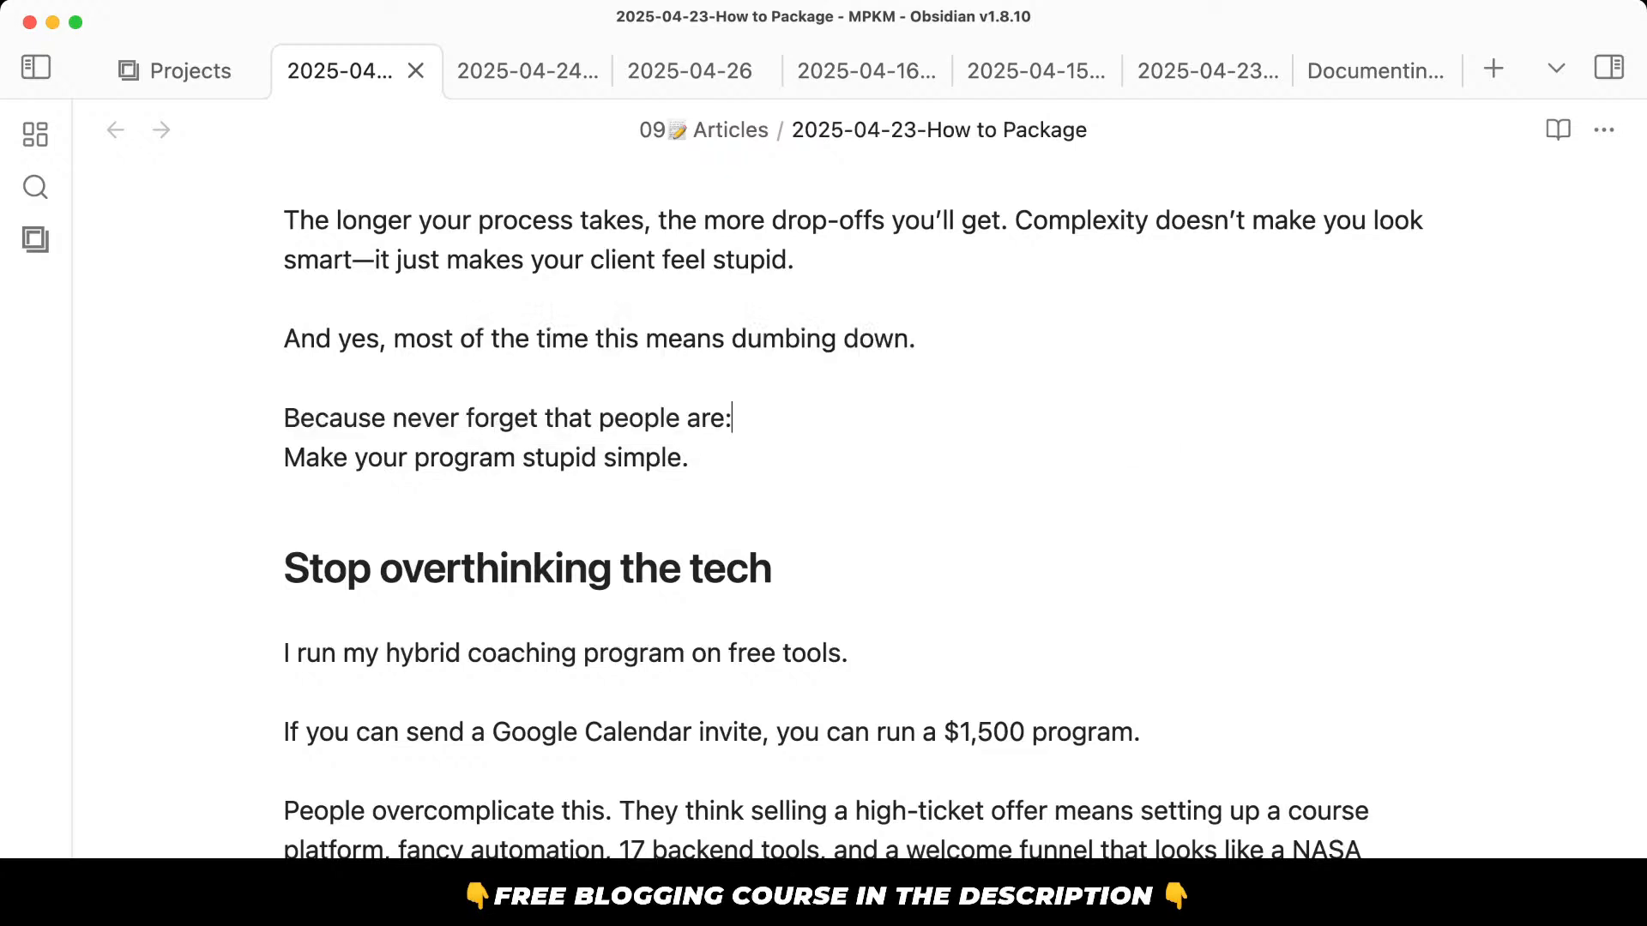
Add the bullets "lazy" and "impatient" below "Because never forget that people are:".
key("Return")
type("=")
key("BackSpace")
type("- Iwa")
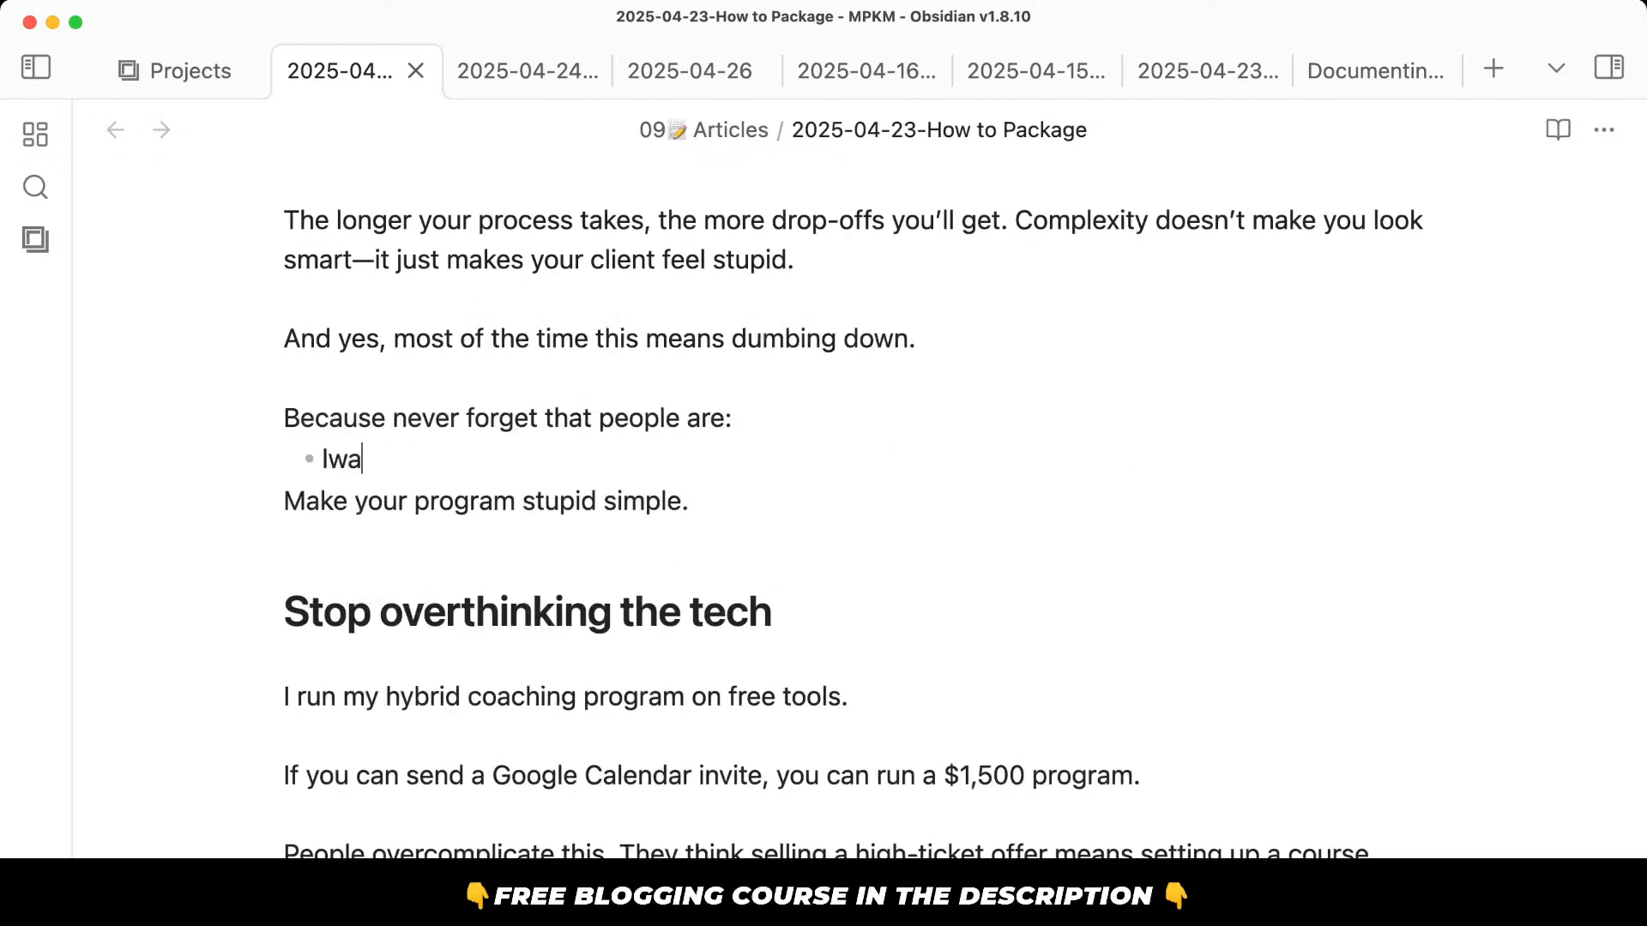
key("BackSpace")
key("BackSpace")
type("azy")
key("Return")
type("impat")
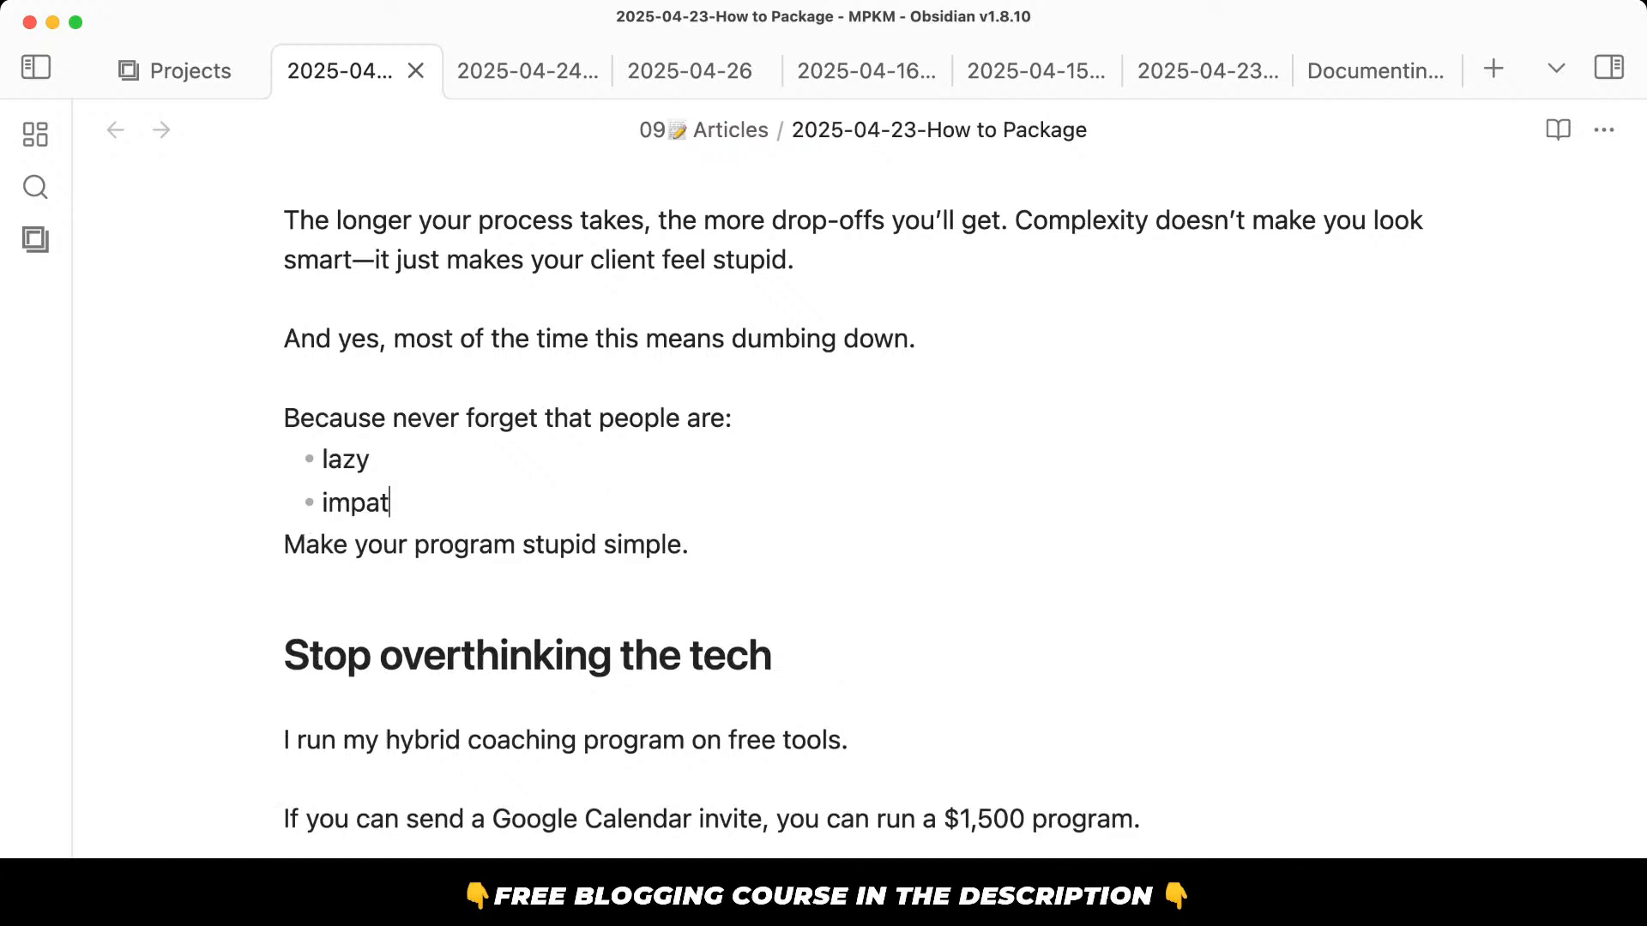
type("ient")
key("Return")
type("and")
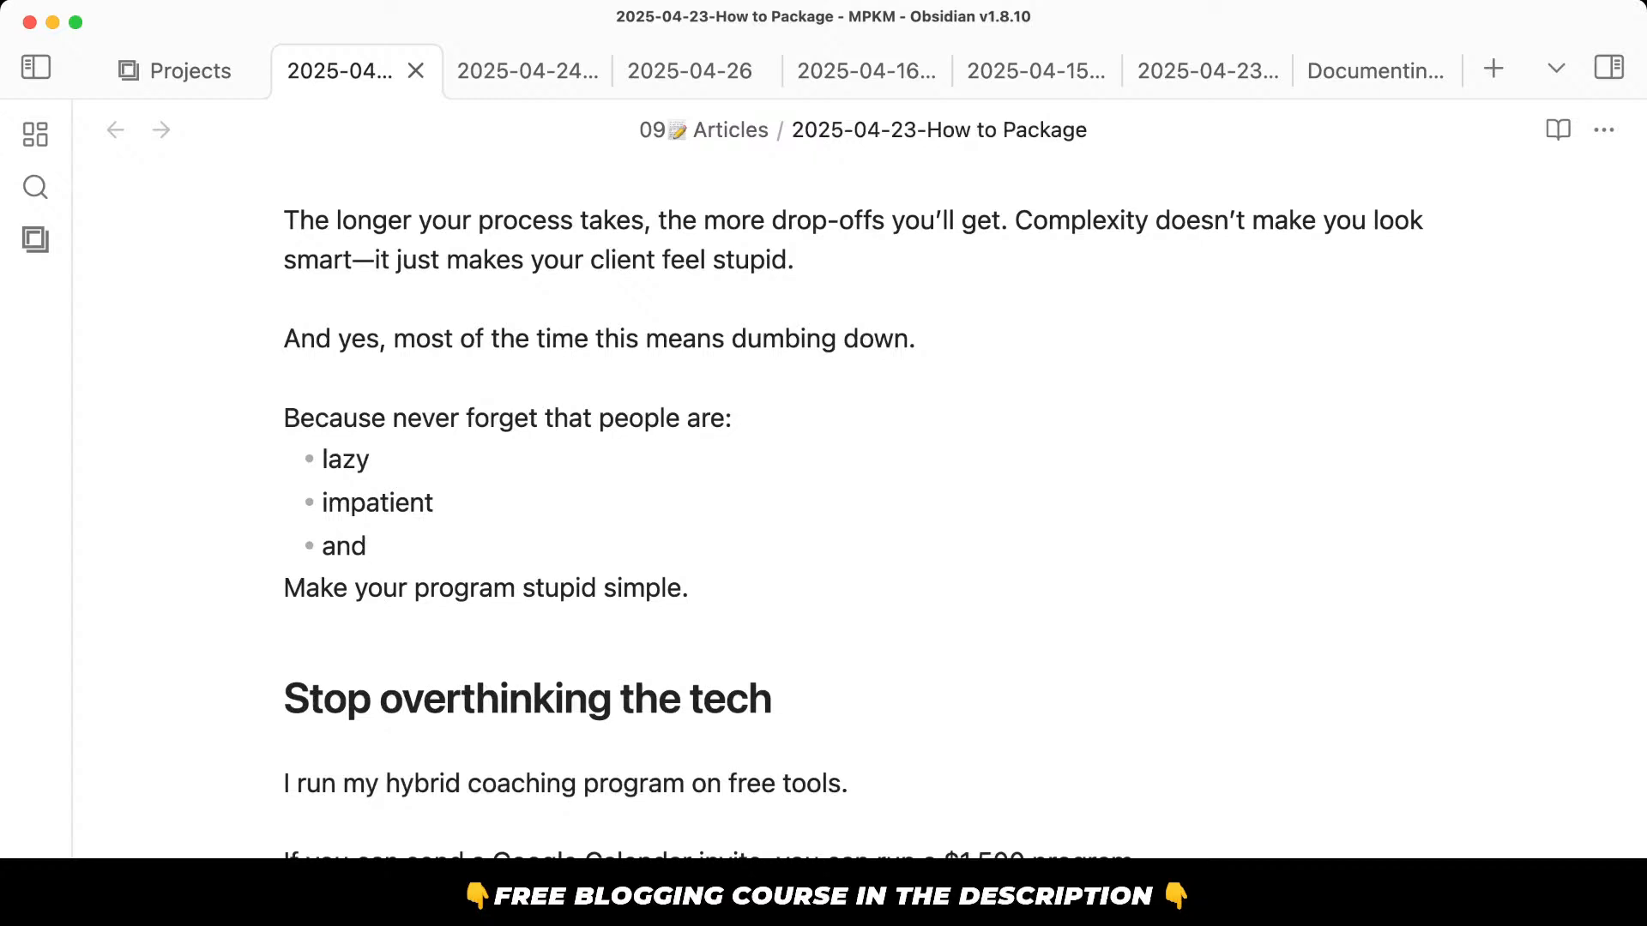
type("don't want do to")
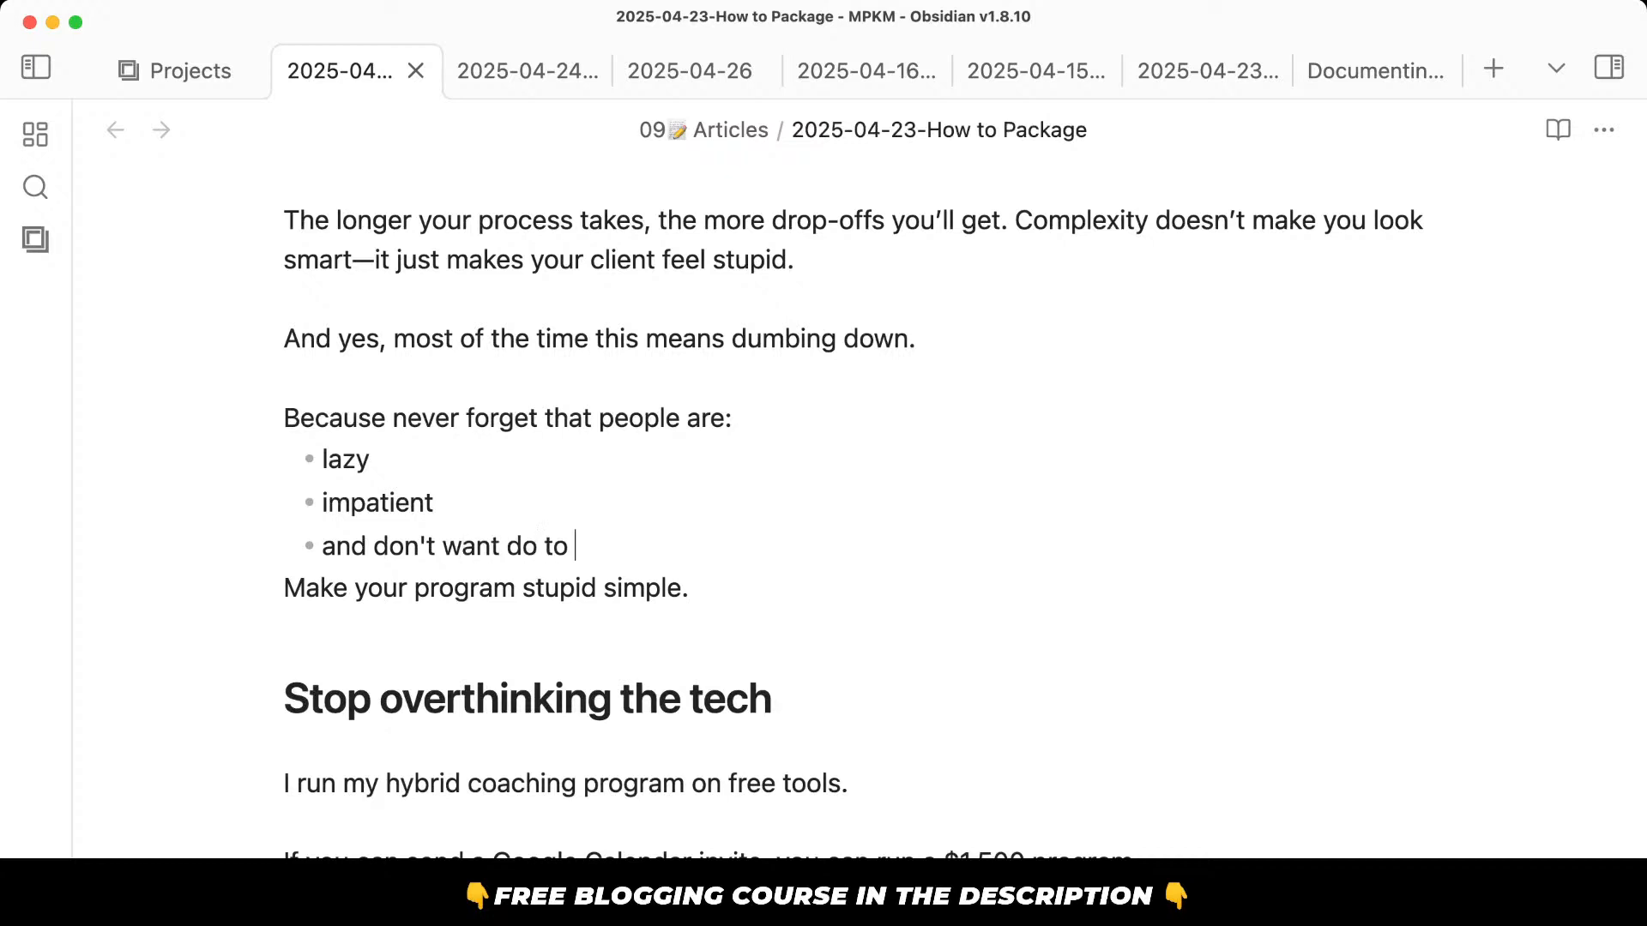
key("BackSpace")
key("BackSpace")
key("BackSpace")
key("BackSpace")
key("BackSpace")
key("BackSpace")
key("BackSpace")
key("BackSpace")
key("BackSpace")
key("BackSpace")
key("BackSpace")
key("BackSpace")
key("BackSpace")
key("BackSpace")
key("BackSpace")
key("BackSpace")
key("BackSpace")
type("busy")
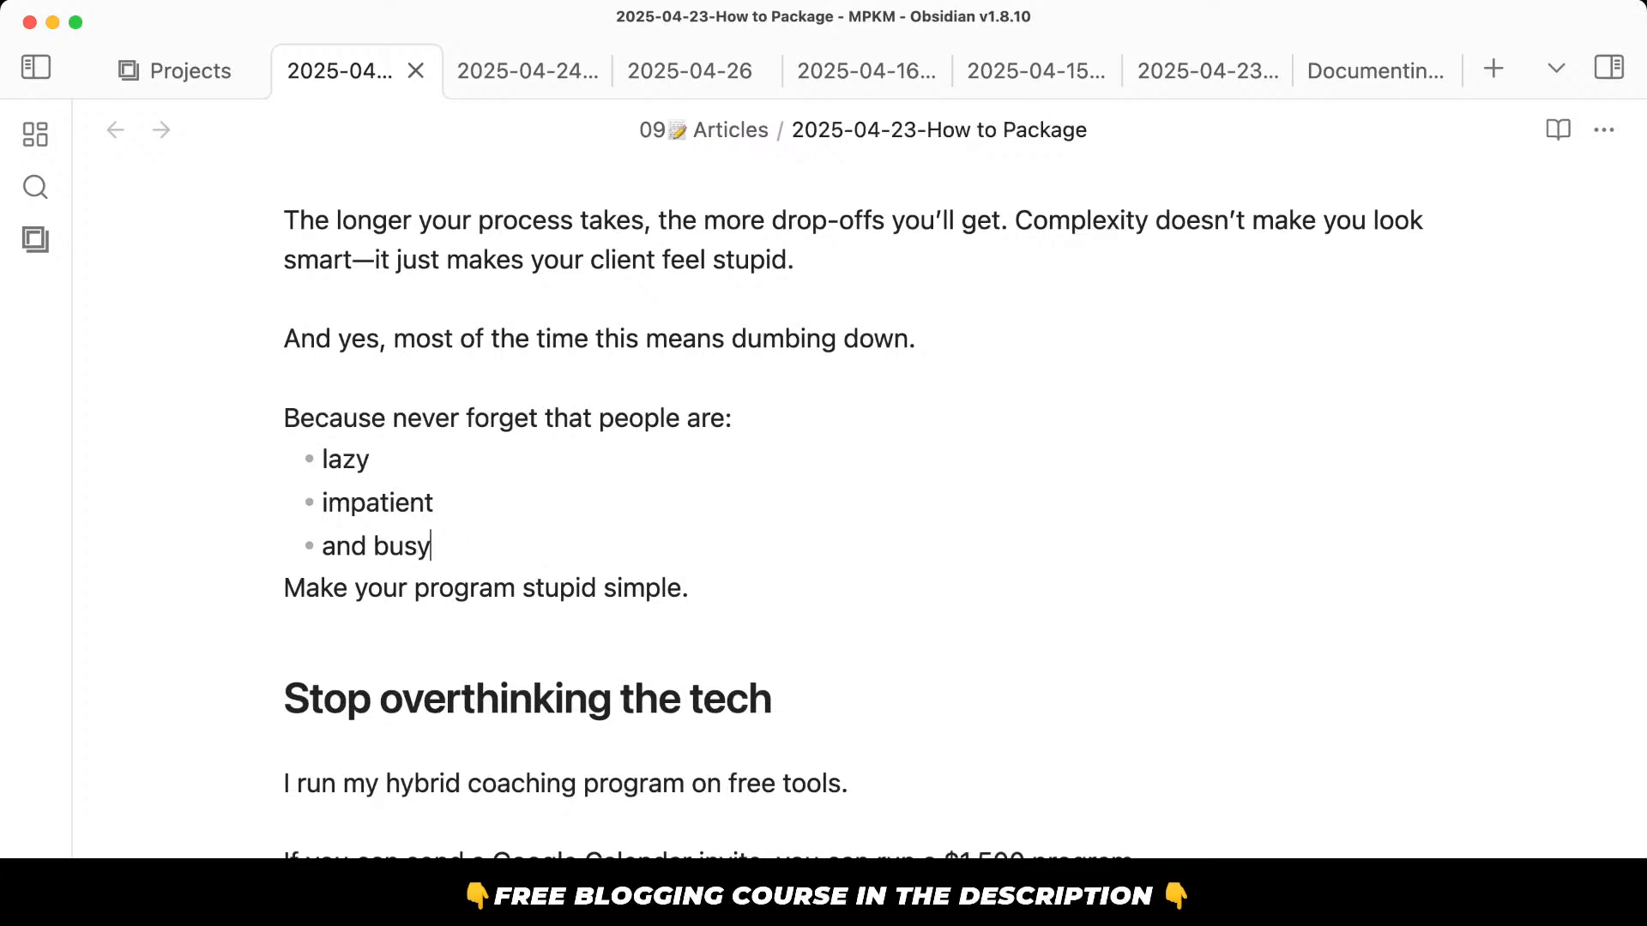
key("super+shift+Left")
key("BackSpace")
Insert a "busy" bullet above "lazy" in the list of what people are.
key("Up")
type("b")
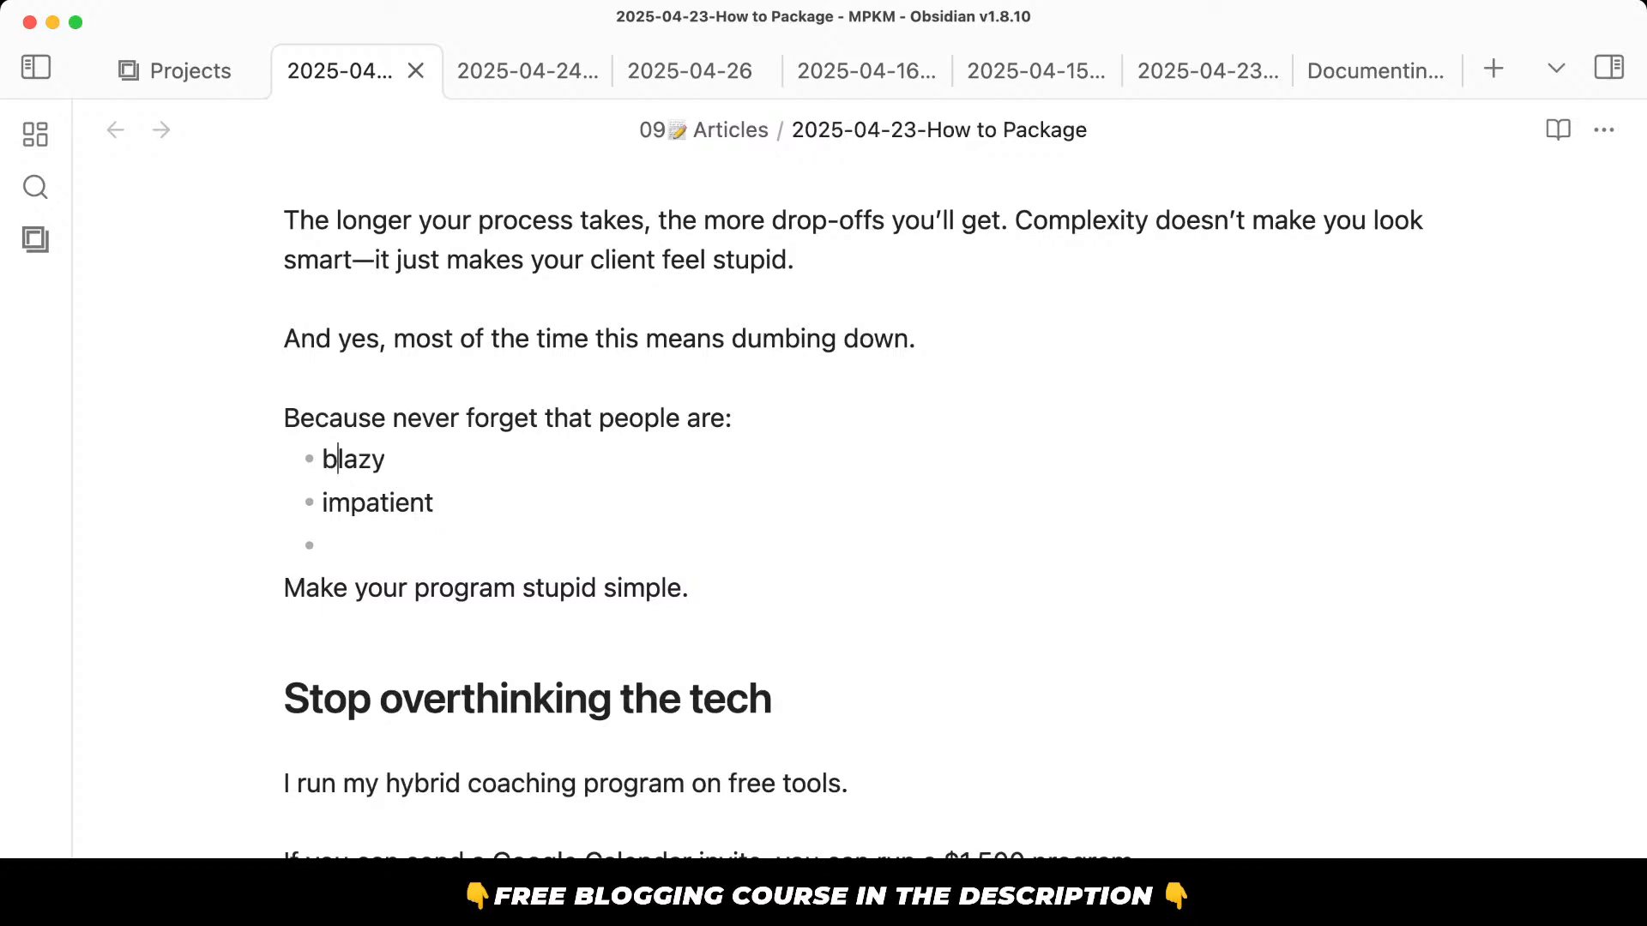
type("uzy")
key("Return")
key("super+z")
key("BackSpace")
key("BackSpace")
type("sy")
key("Return")
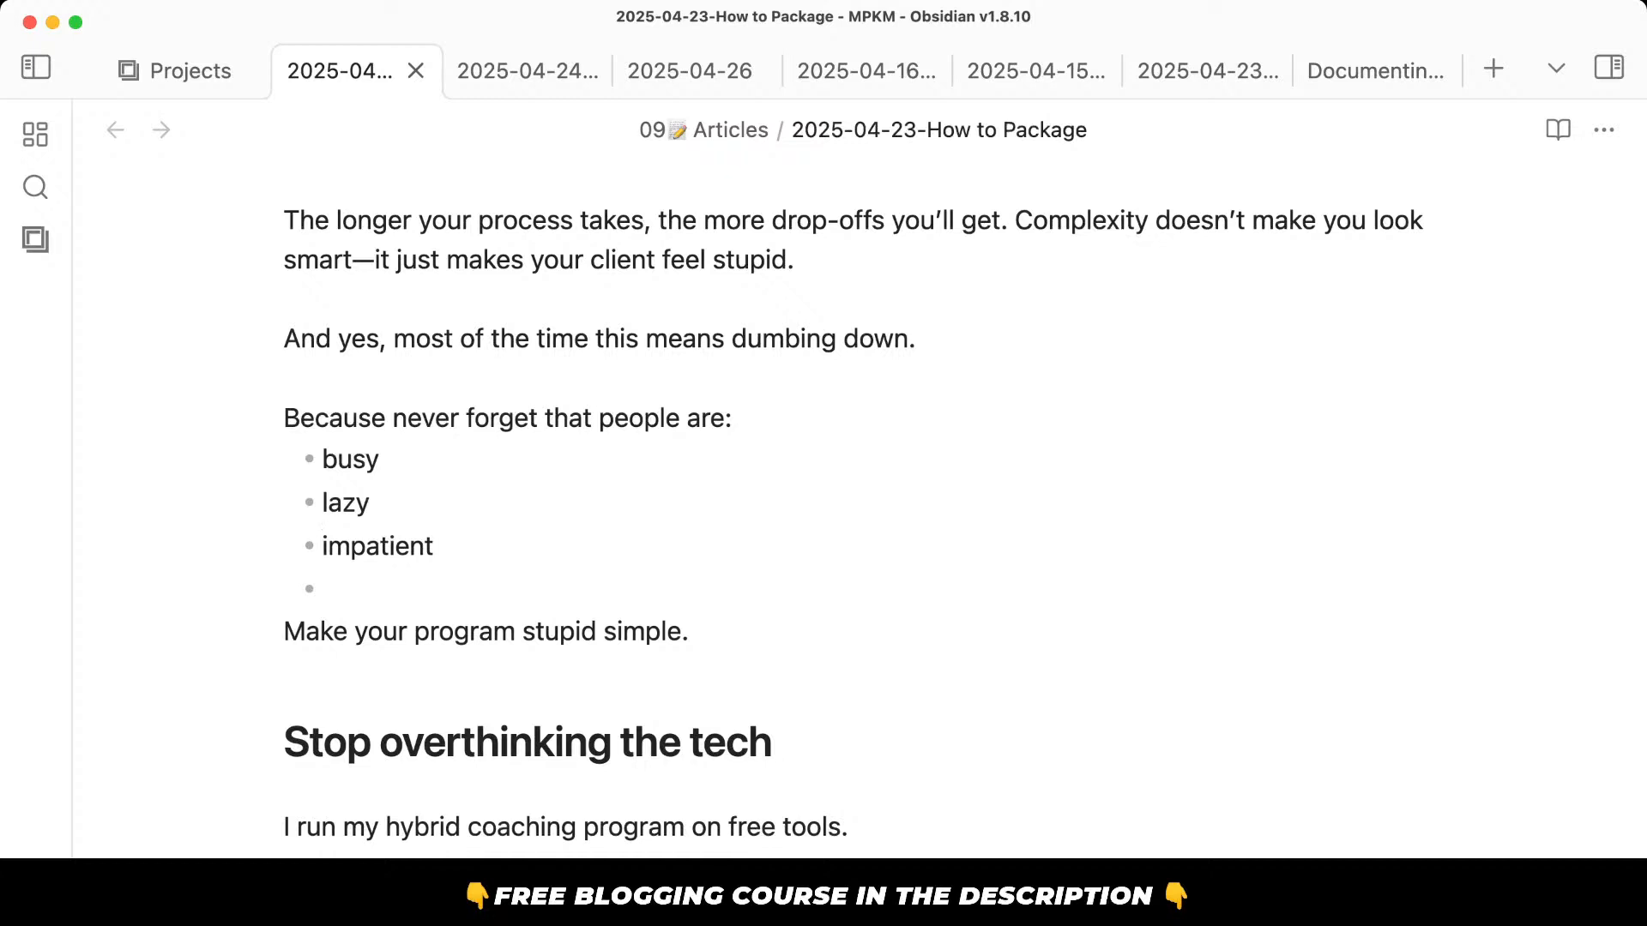
Arrange the bullets to read "lazy", "busy" and "and impatient", with a blank line in place of the empty bullet.
key("Down")
type("and")
key("Up")
key("alt+Down")
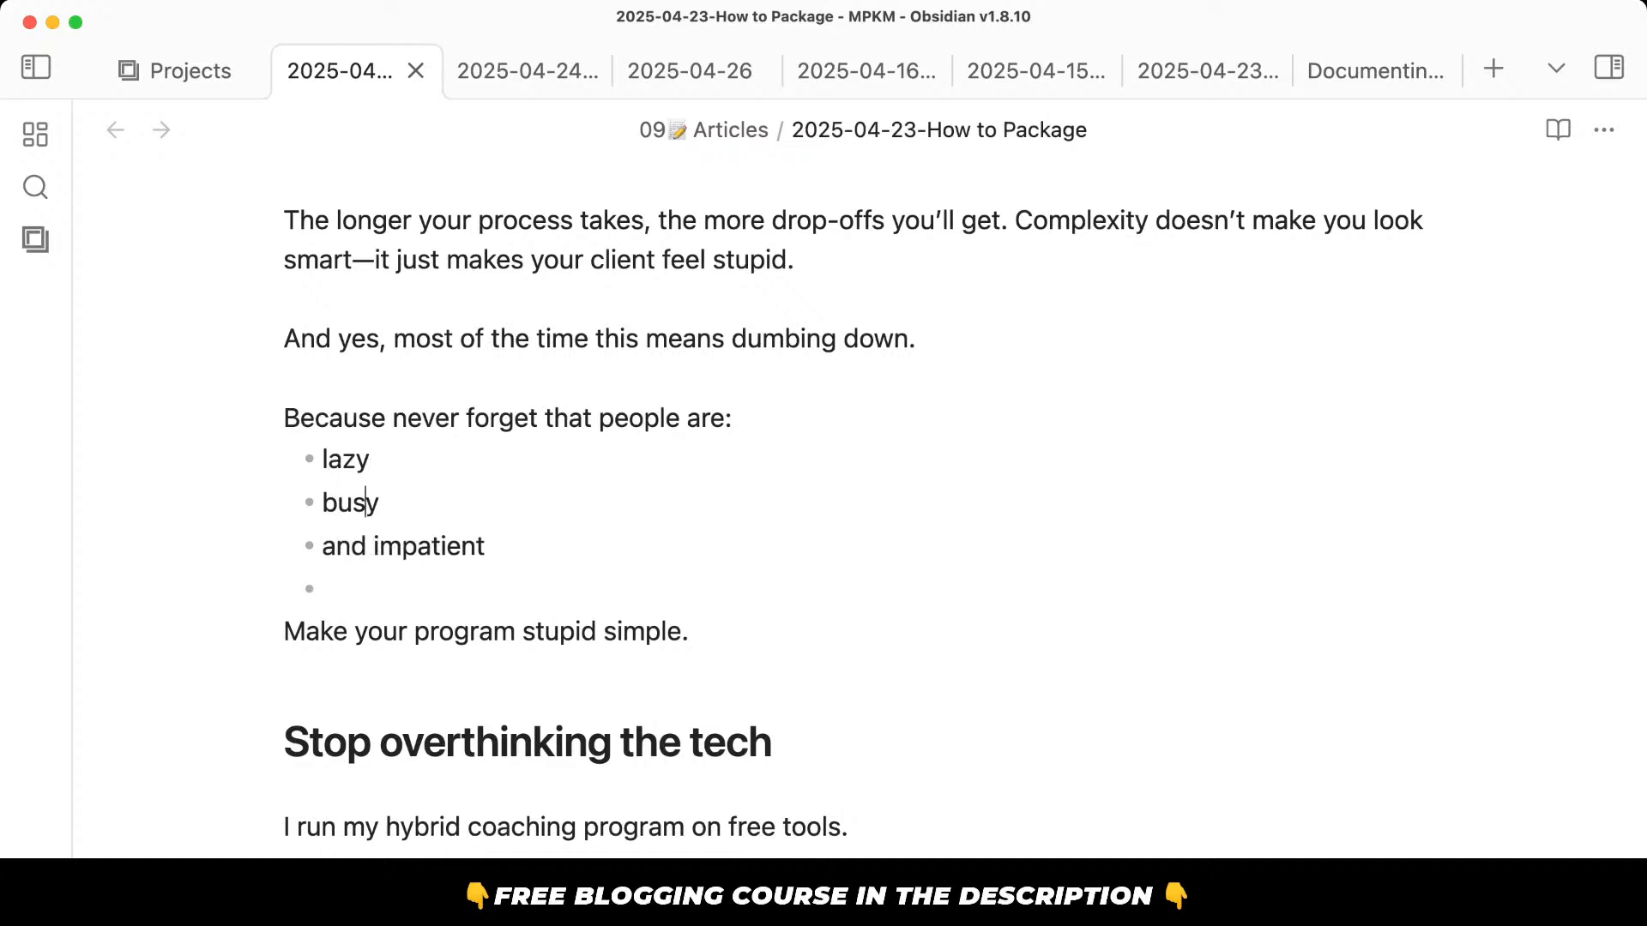
key("Return")
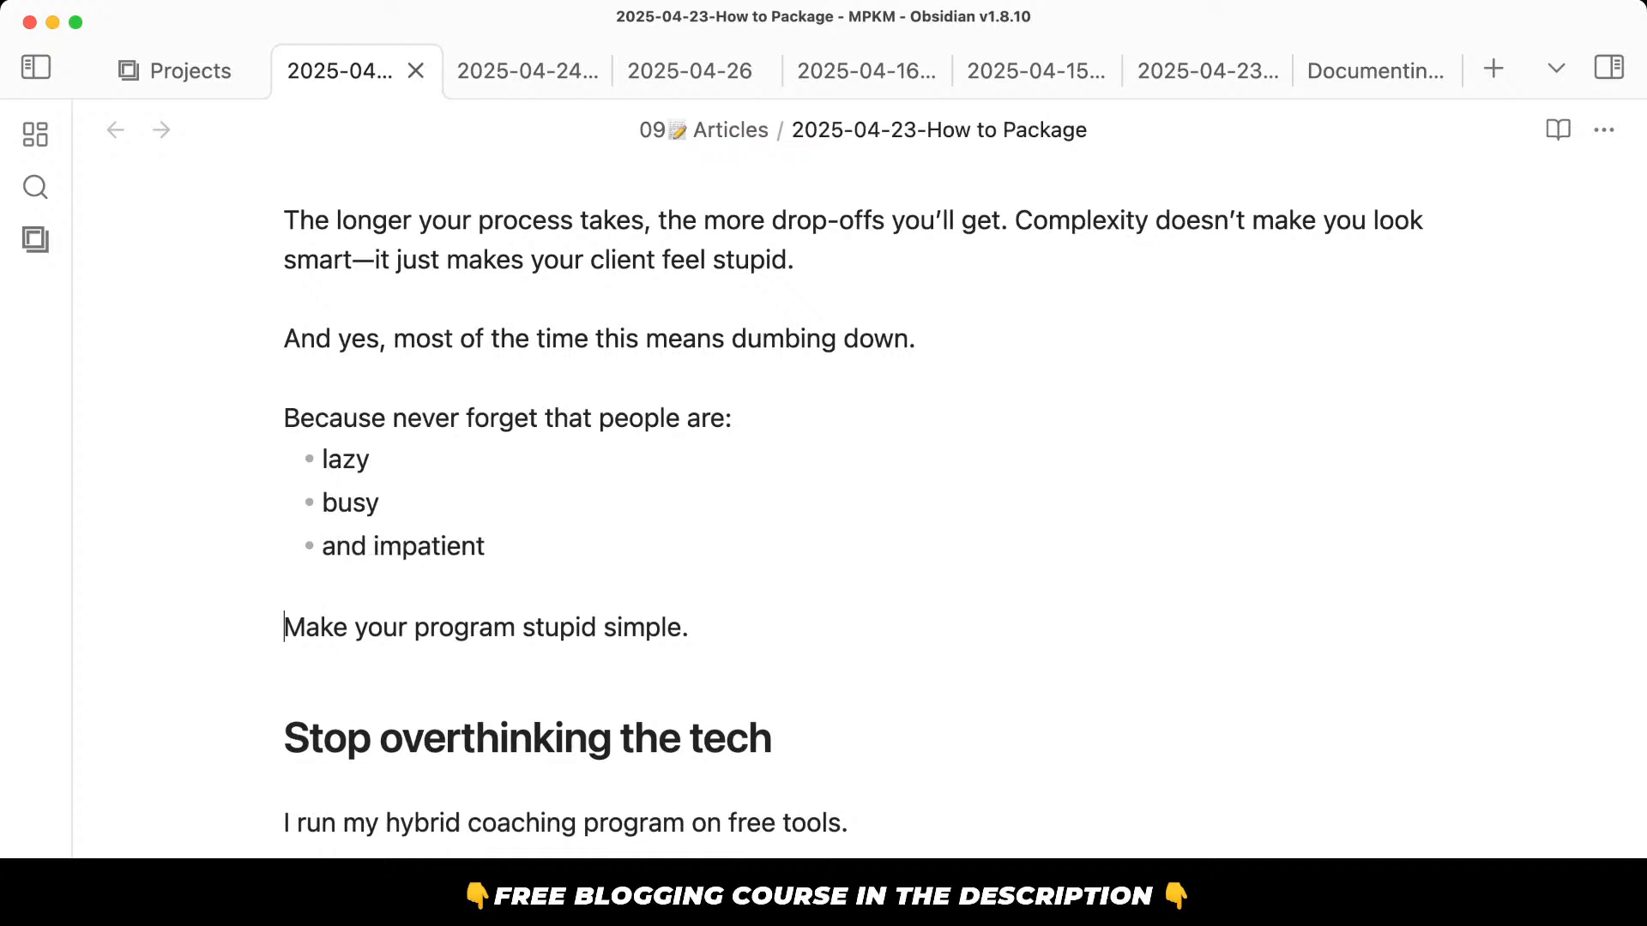
Delete the "If you can send a Google Calendar invite, you can run a $1,500 program." paragraph under "Stop overthinking the tech".
scroll(1076, 334, "down", 3)
left_click_drag(725, 540, 790, 623)
left_click(789, 624)
scroll(790, 624, "down", 6)
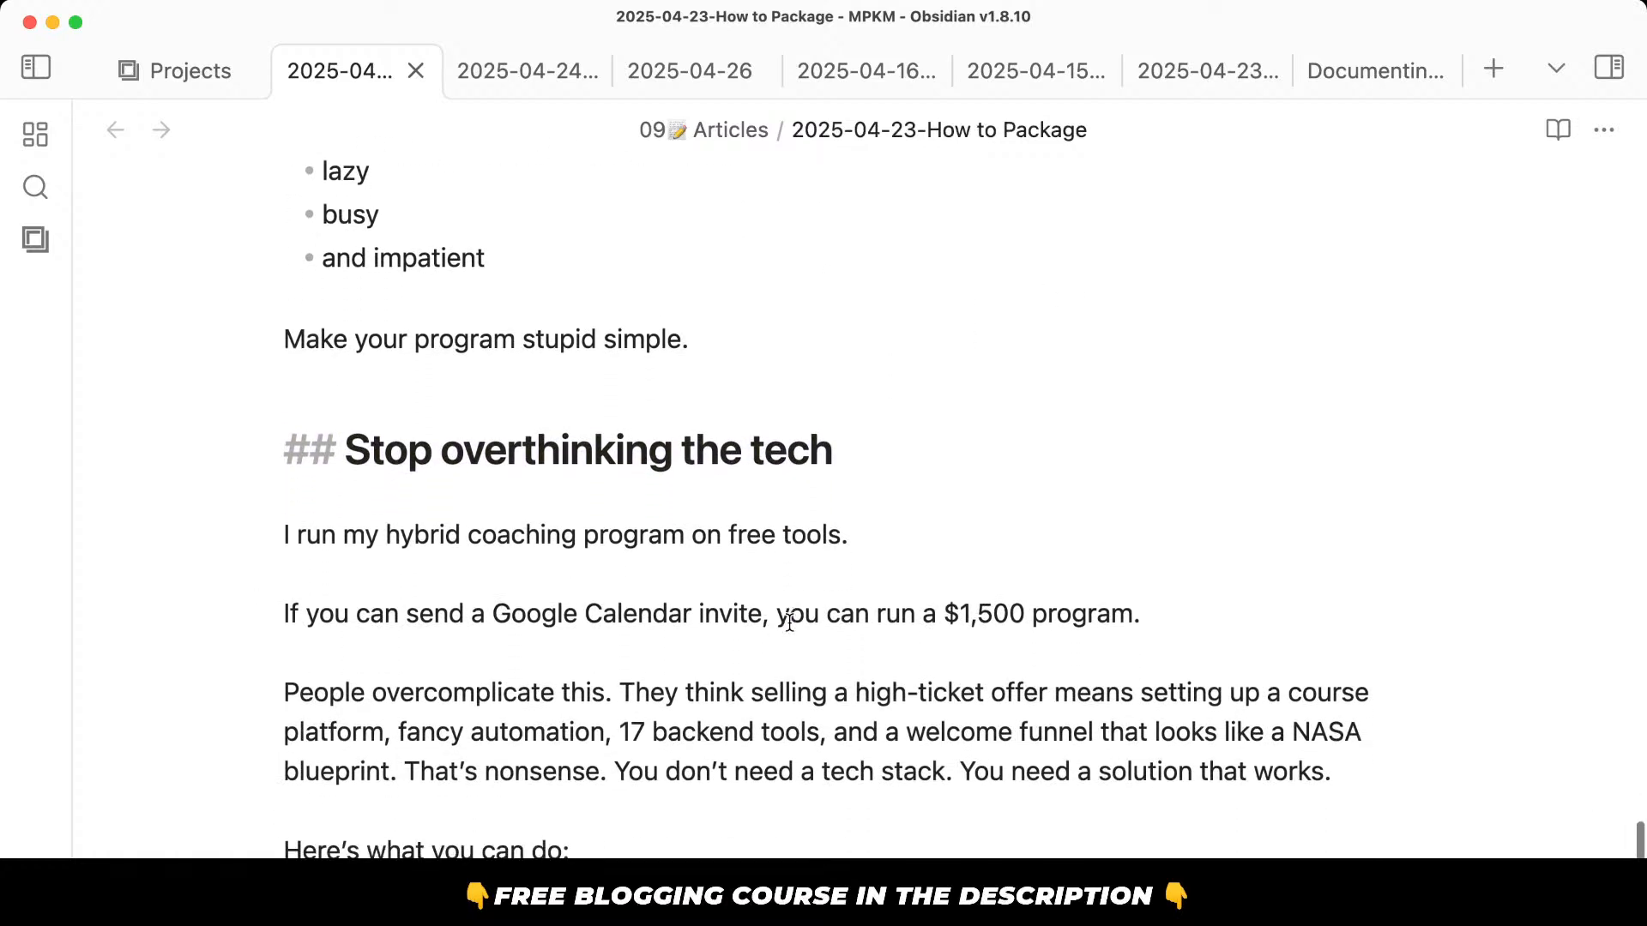
left_click_drag(512, 504, 518, 523)
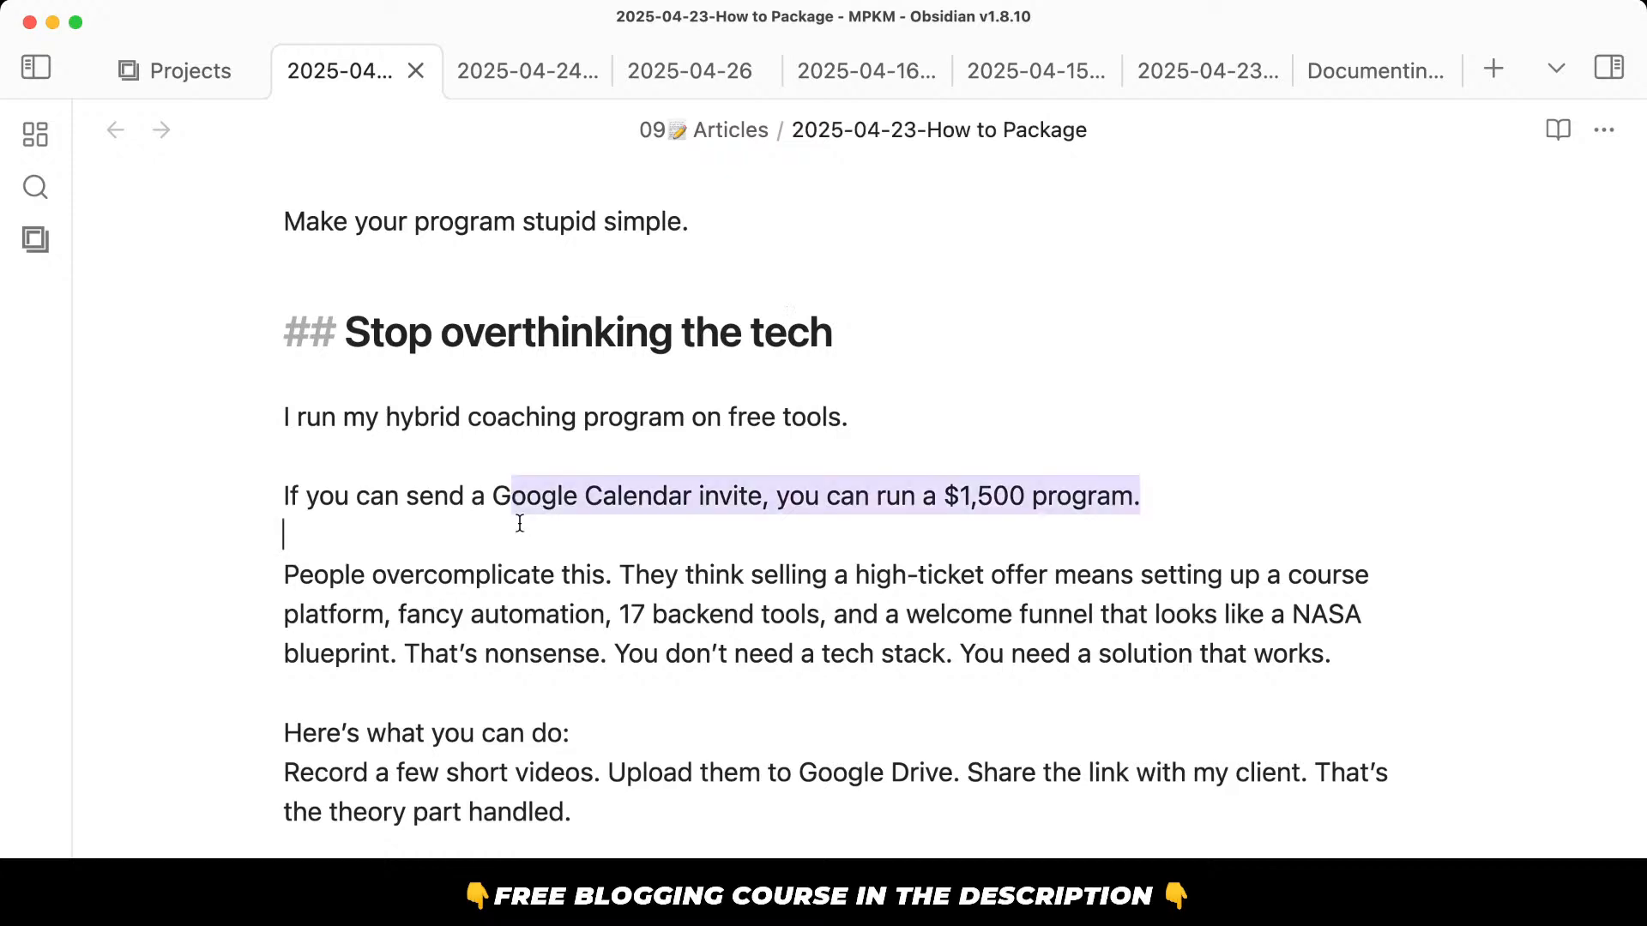
left_click(533, 537)
scroll(535, 537, "down", 4)
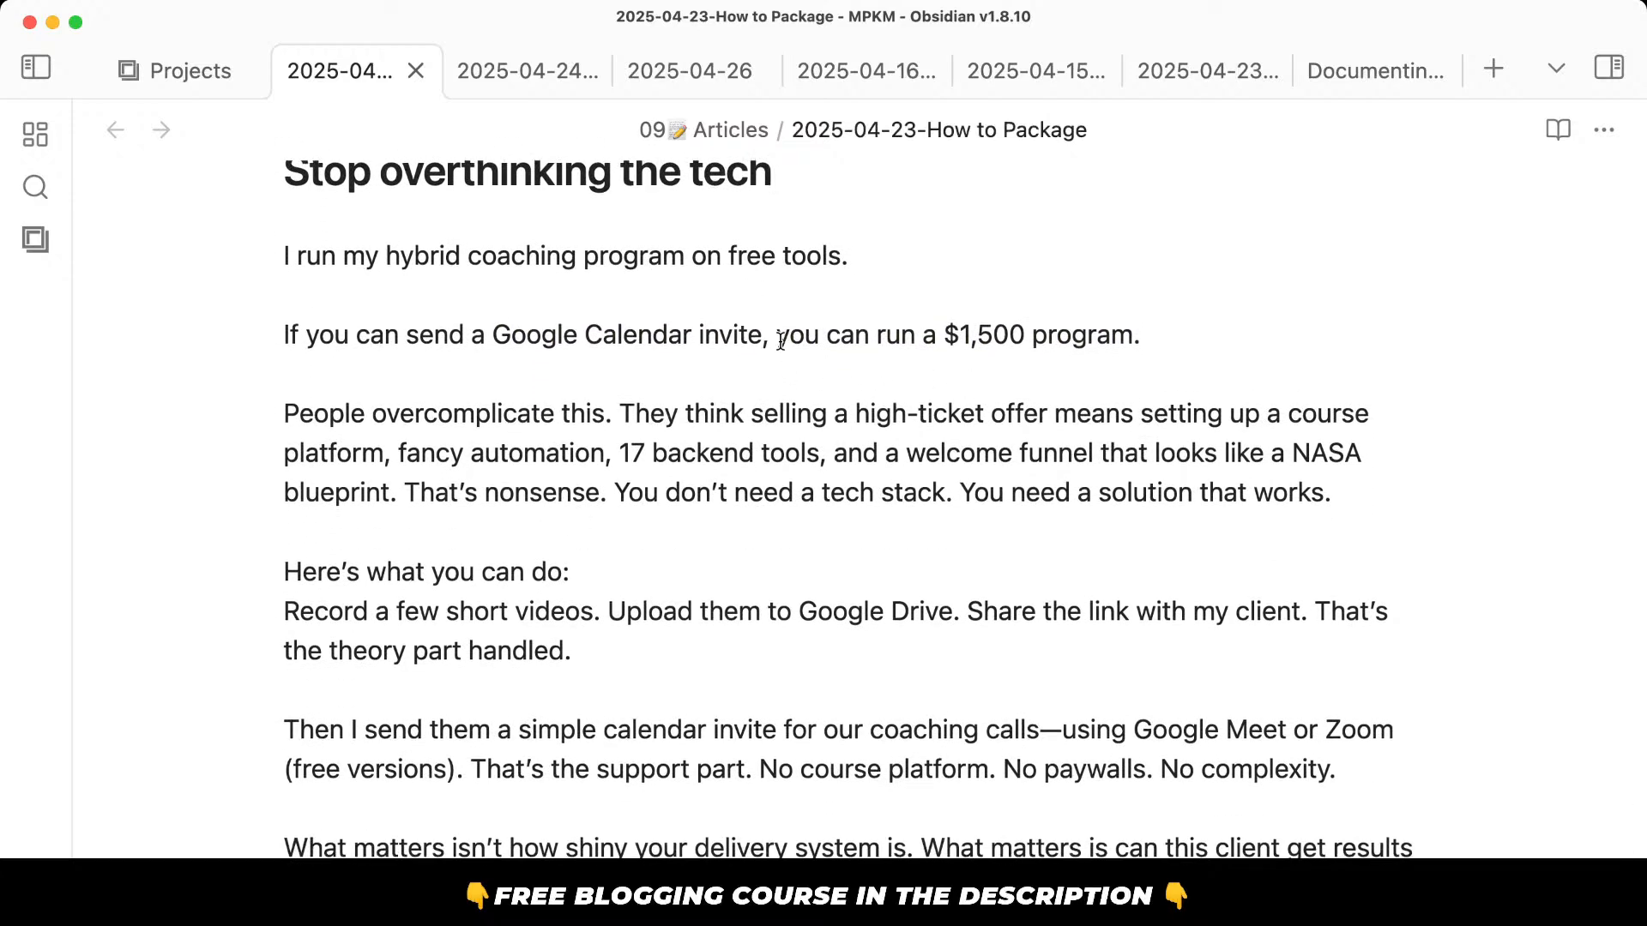
triple_click(779, 336)
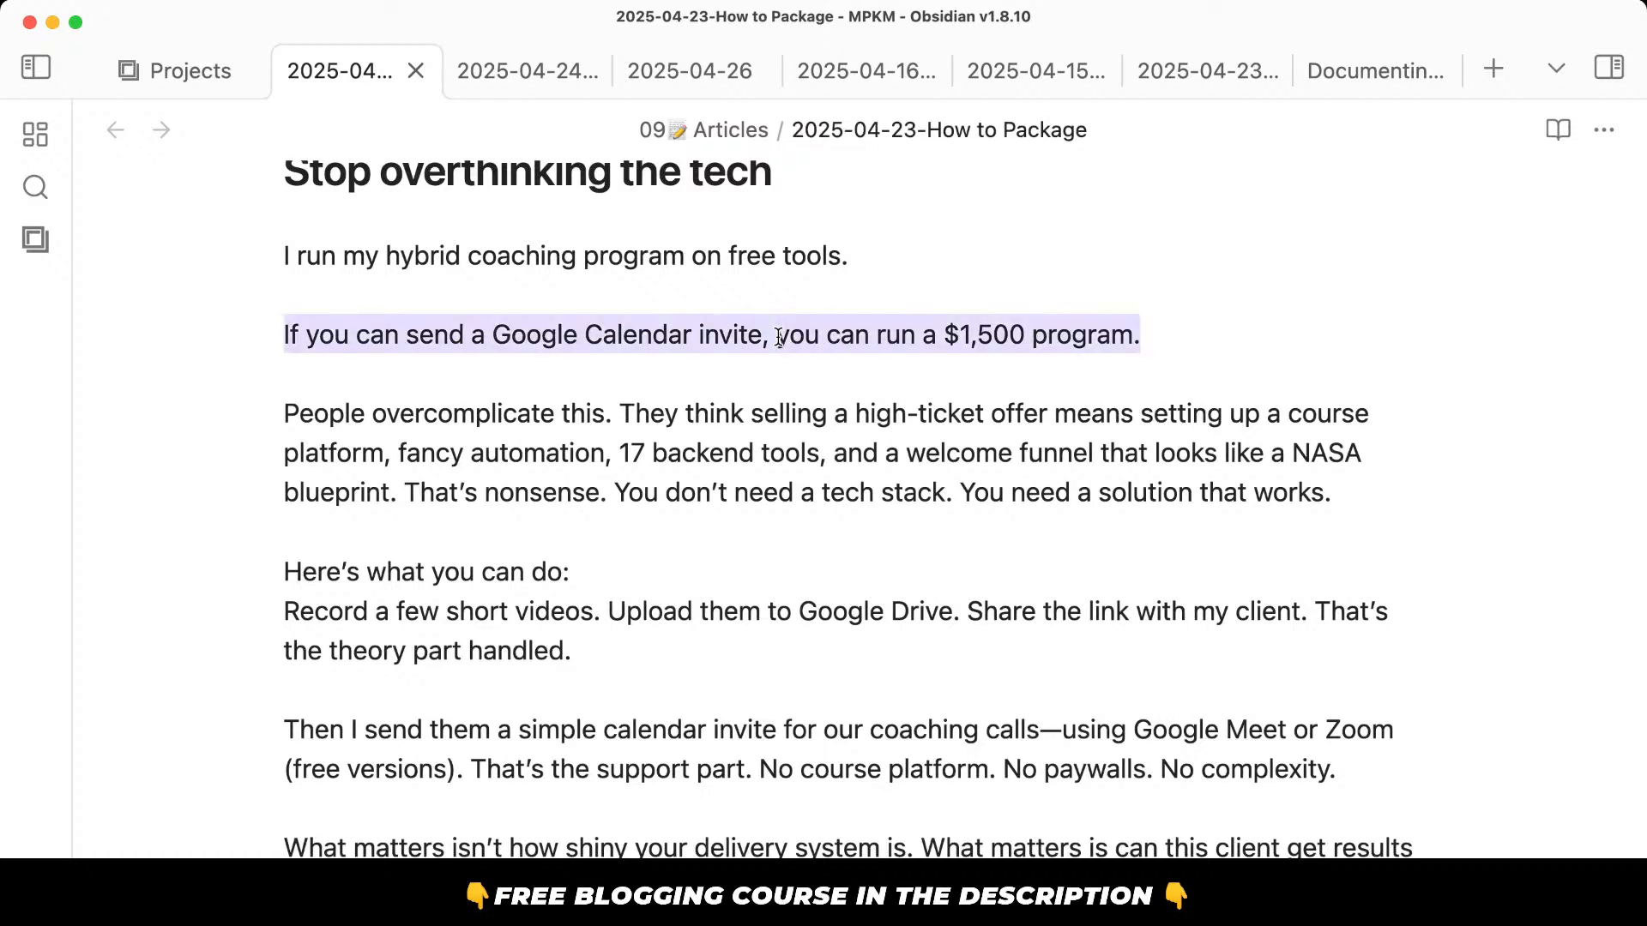
key("BackSpace")
key("BackSpace")
key("BackSpace")
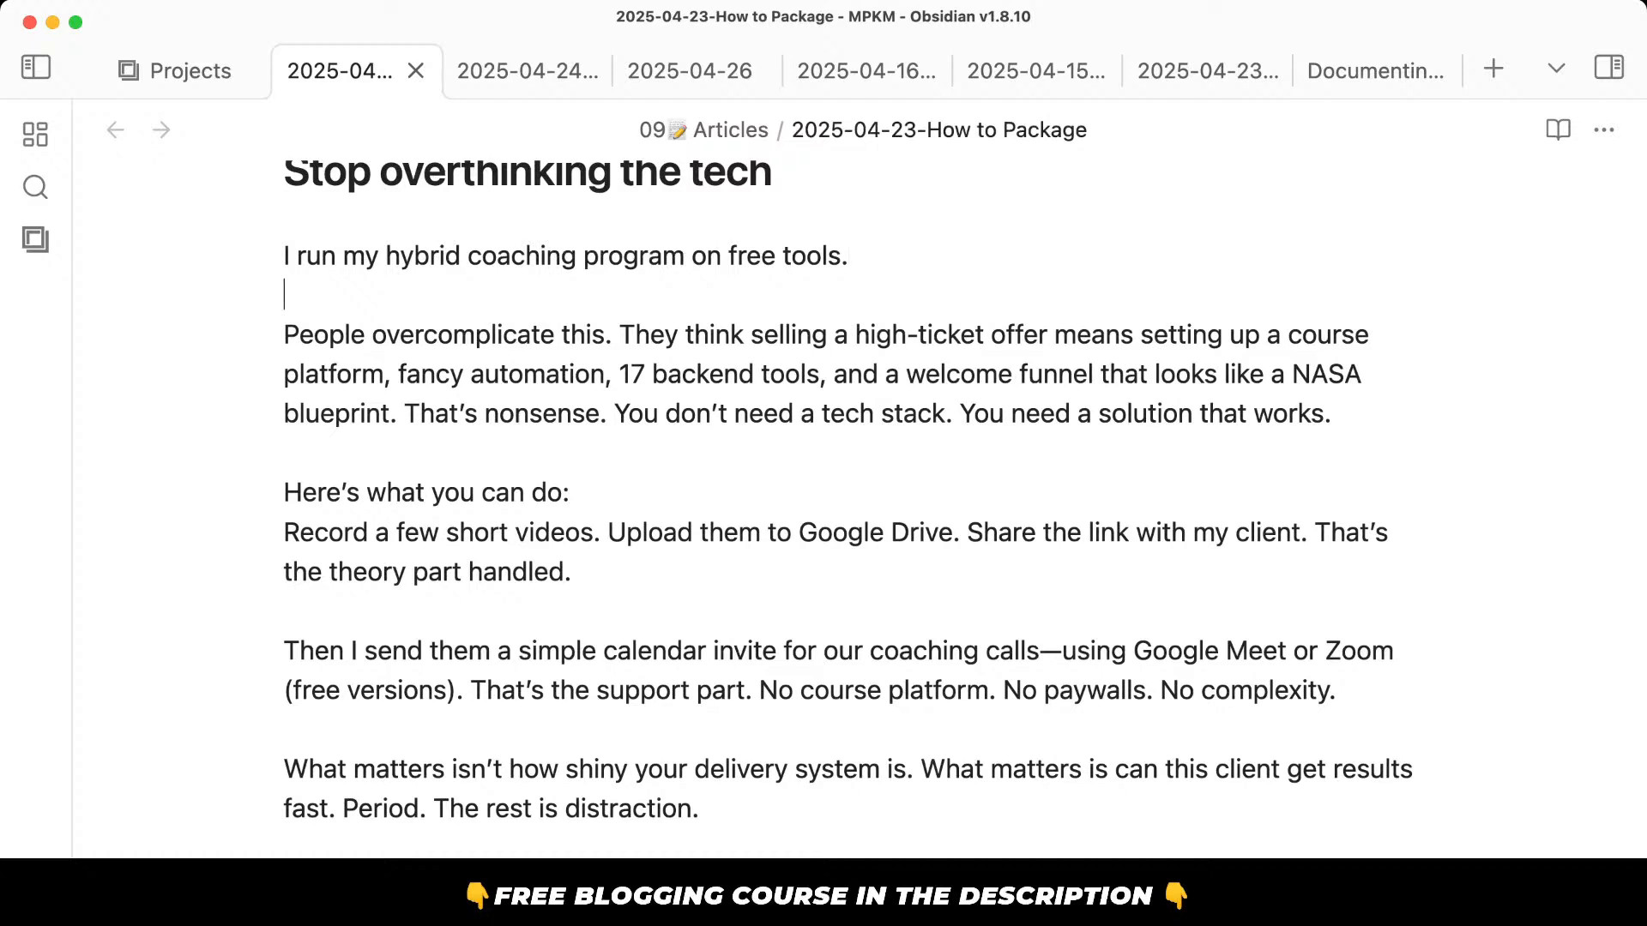
Split "People overcomplicate this." off into its own paragraph above "They think selling a high-ticket offer".
left_click(621, 334)
key("Return")
key("Return")
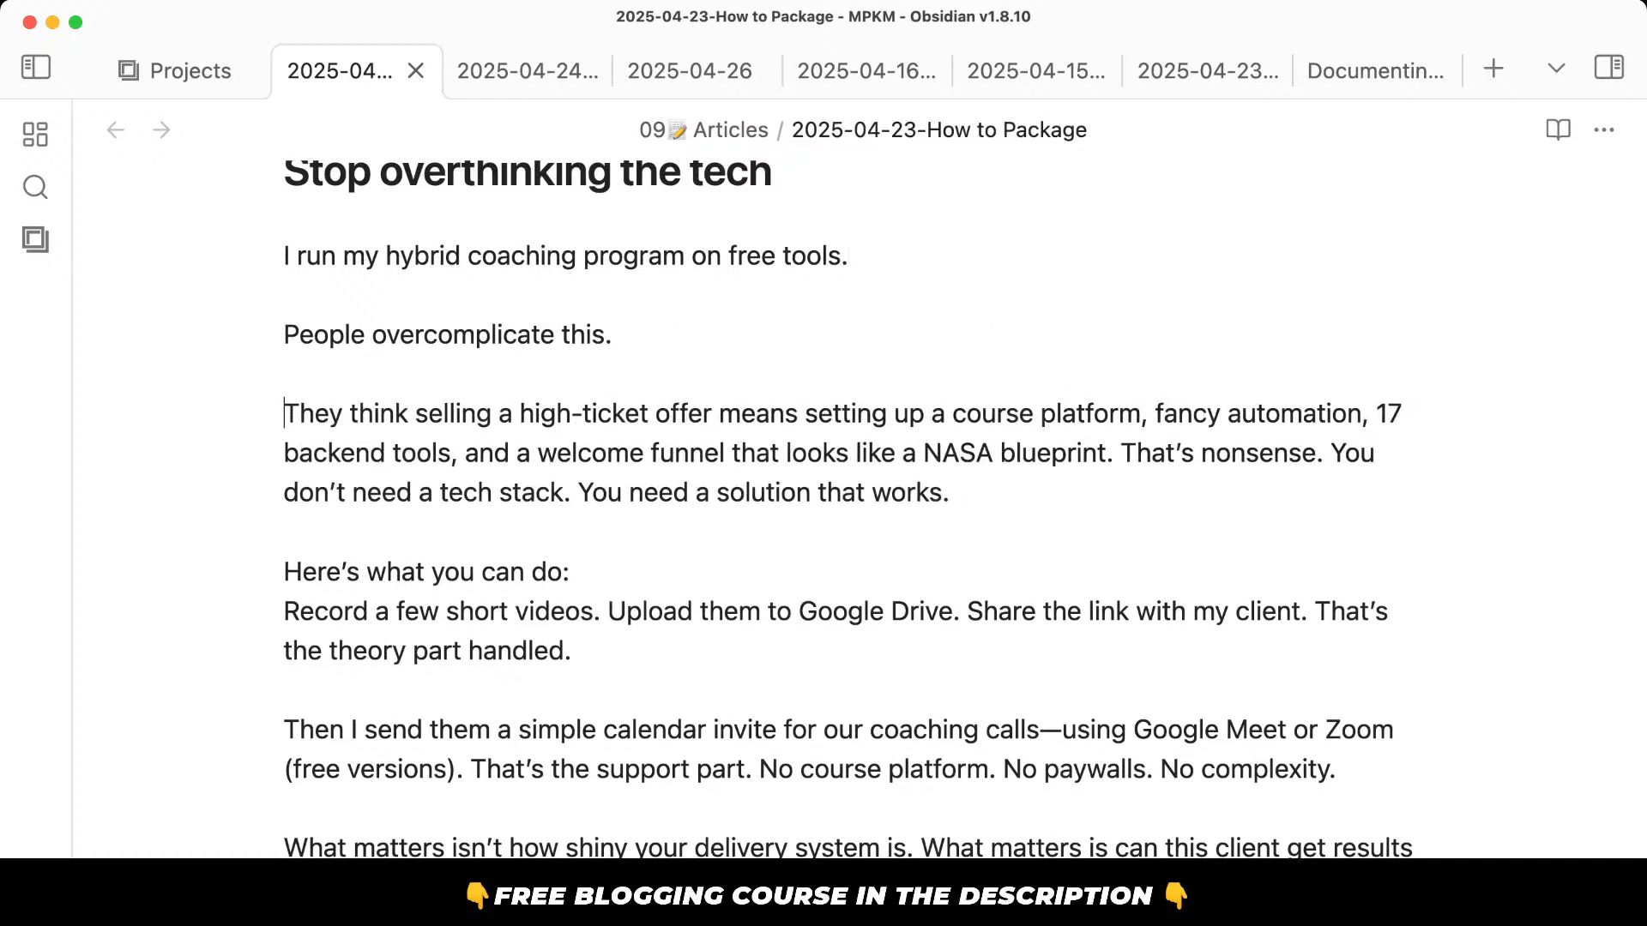
Move the line "I run my hybrid coaching program on free tools." below the "They think selling a high-ticket offer" paragraph.
triple_click(659, 259)
key("super+c")
key("BackSpace")
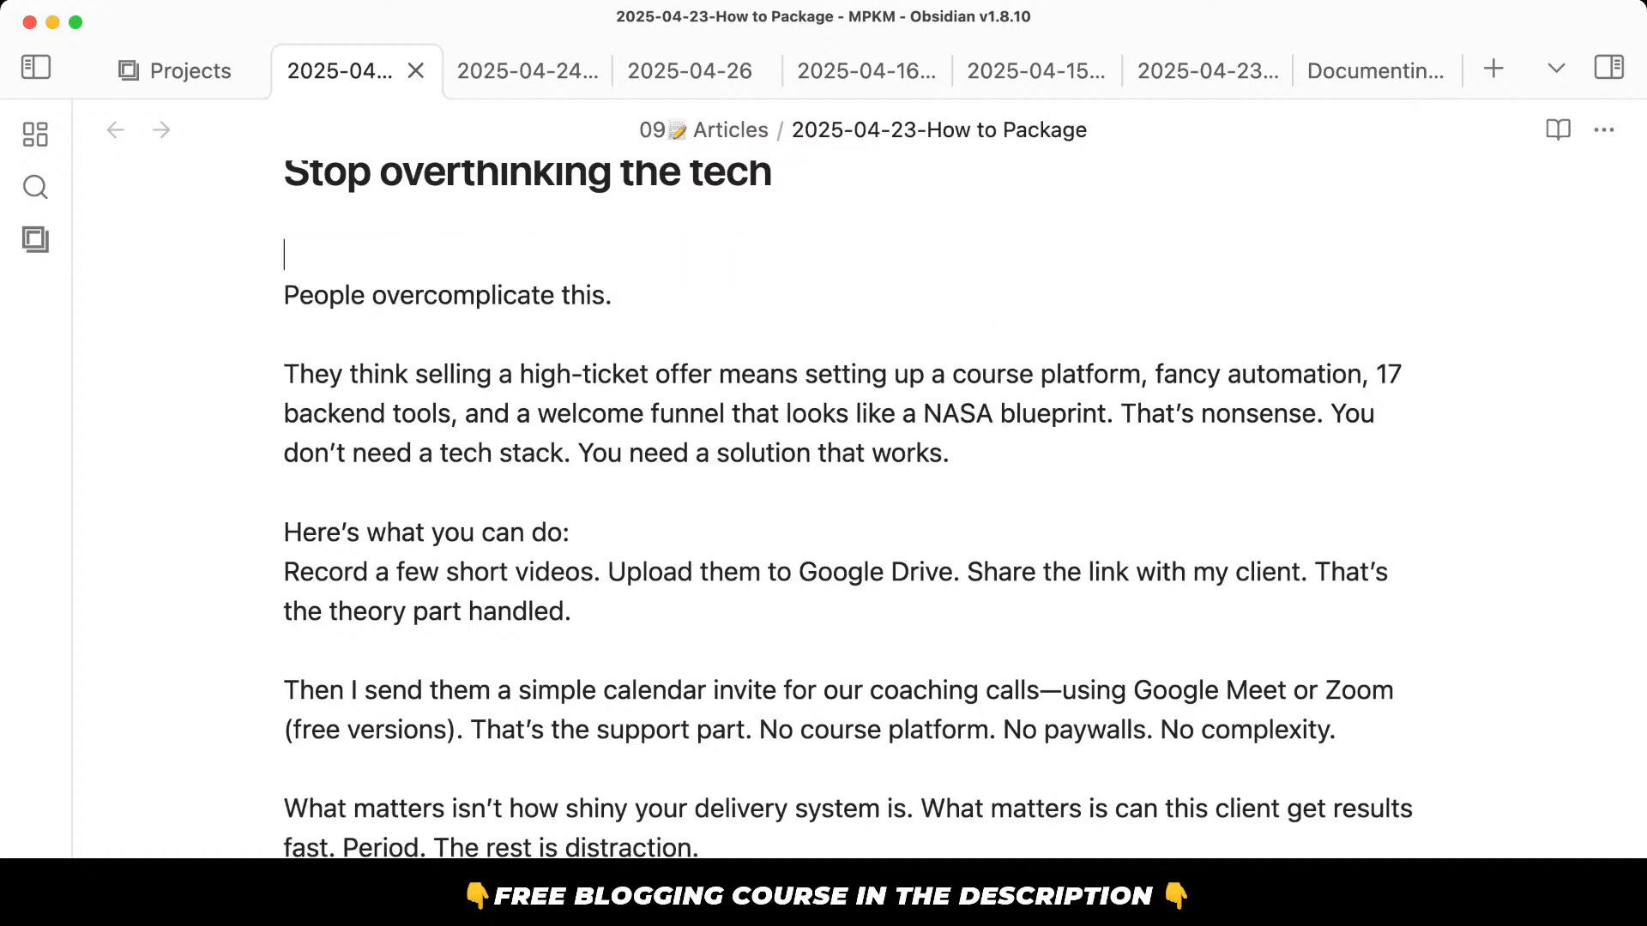
key("Delete")
left_click_drag(625, 373, 698, 448)
left_click(700, 451)
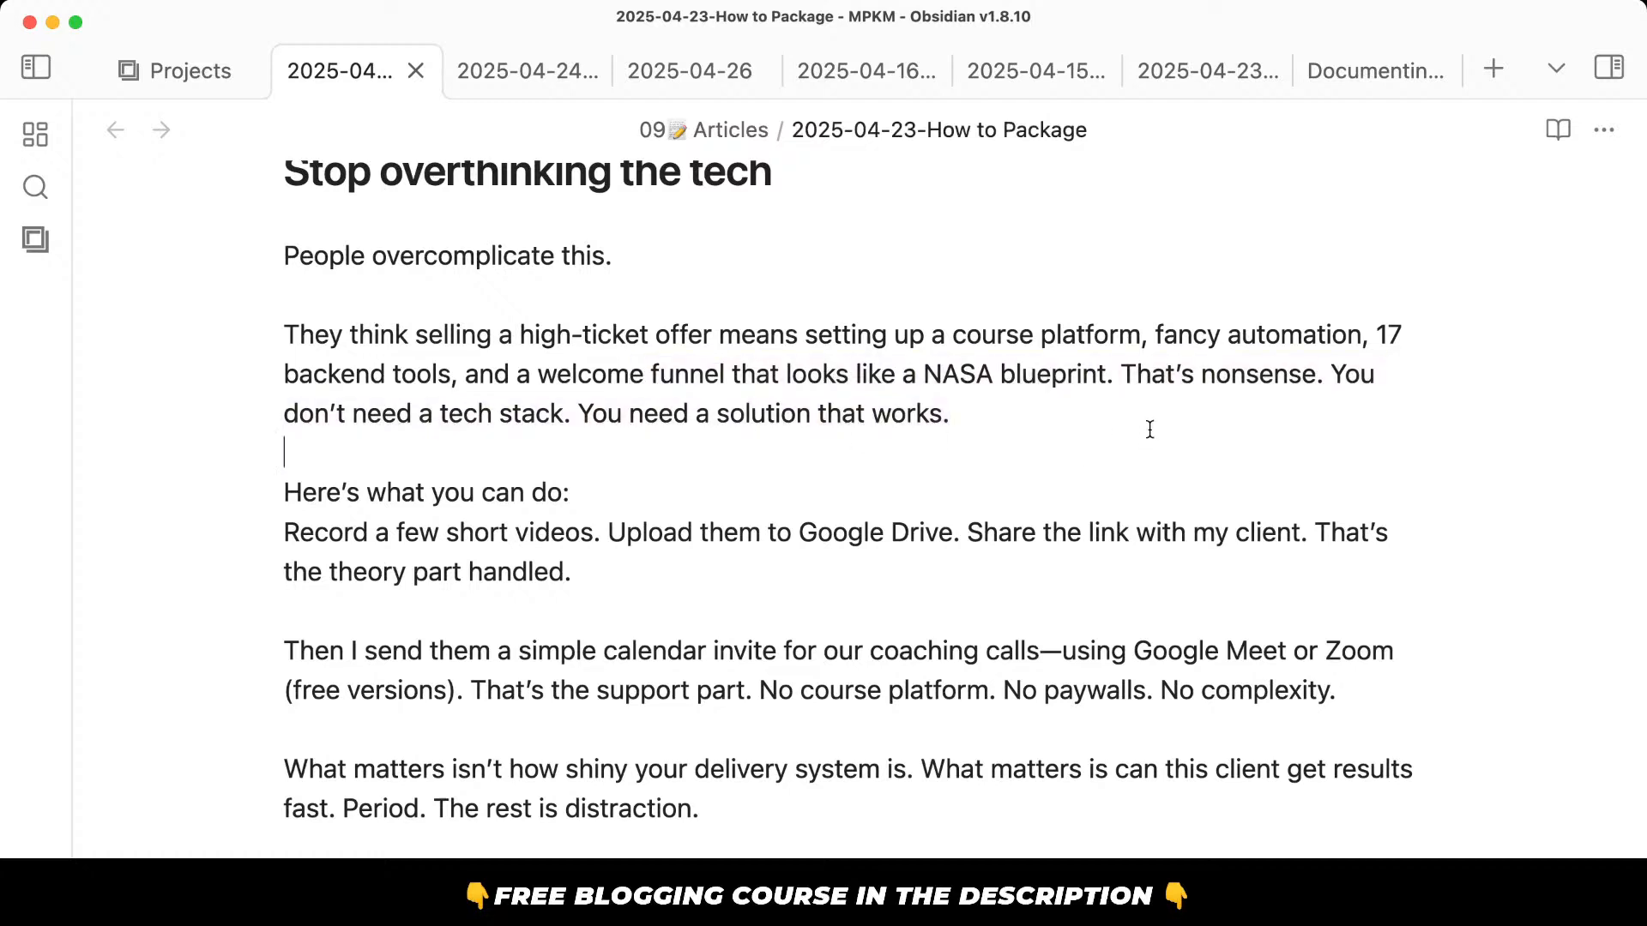
left_click(1021, 424)
key("Return")
key("Return")
key("super+v")
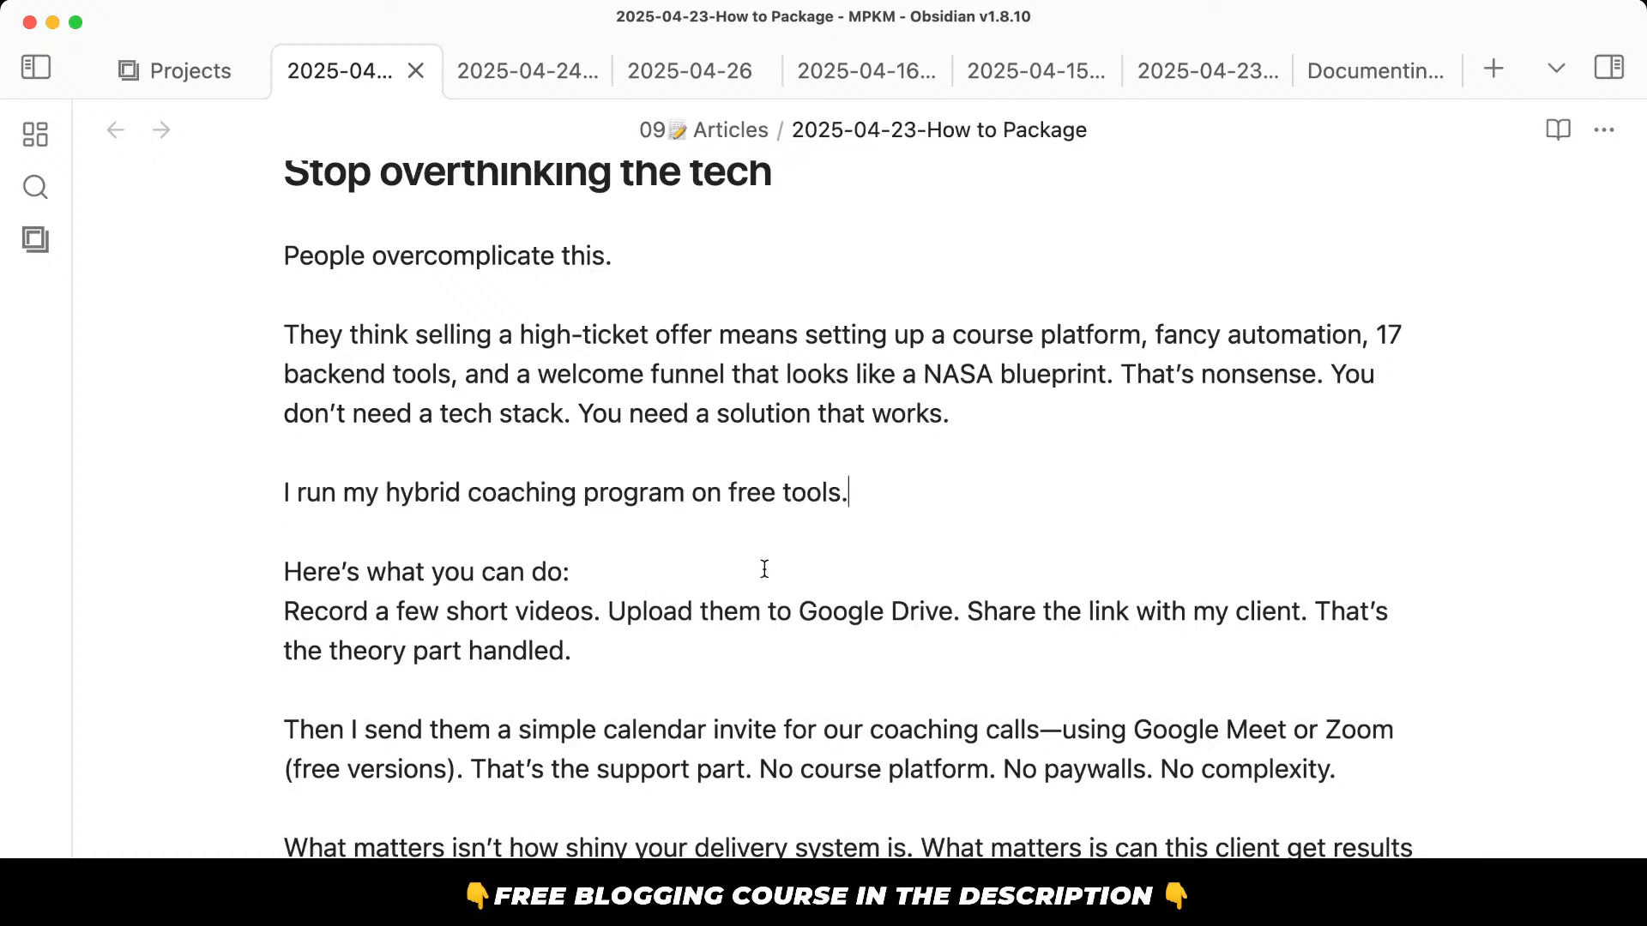
End the free tools line with a colon and list "Stripe" and "Google Calendar" as bullets beneath it.
key("Return")
type("- Stripe")
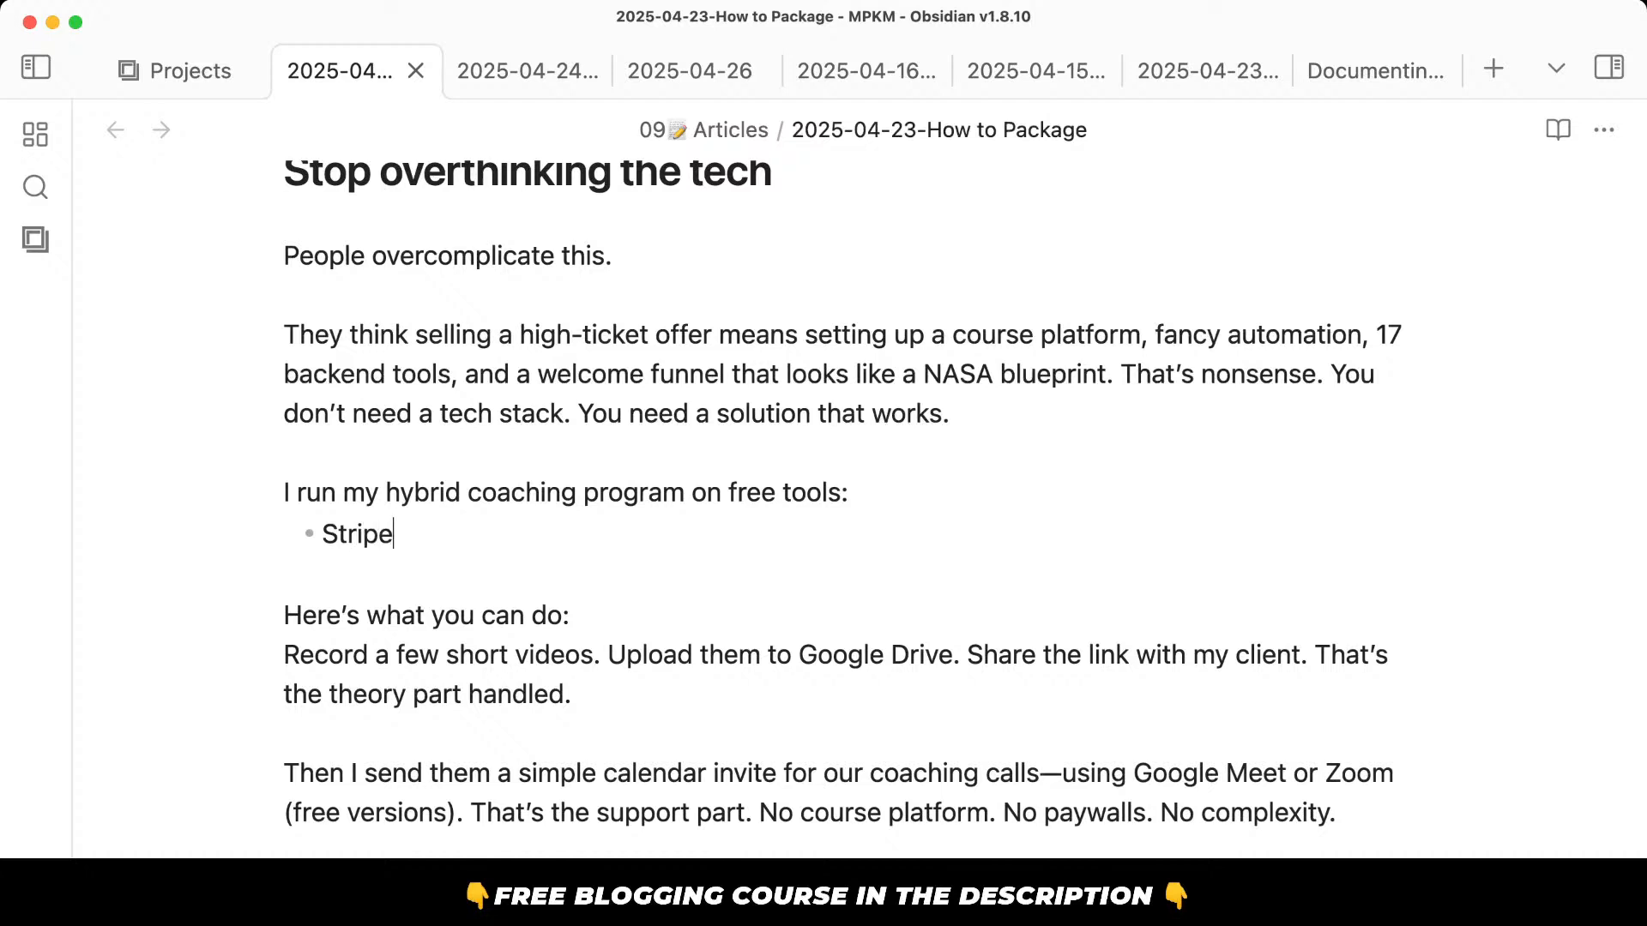
key("Return")
type("googl")
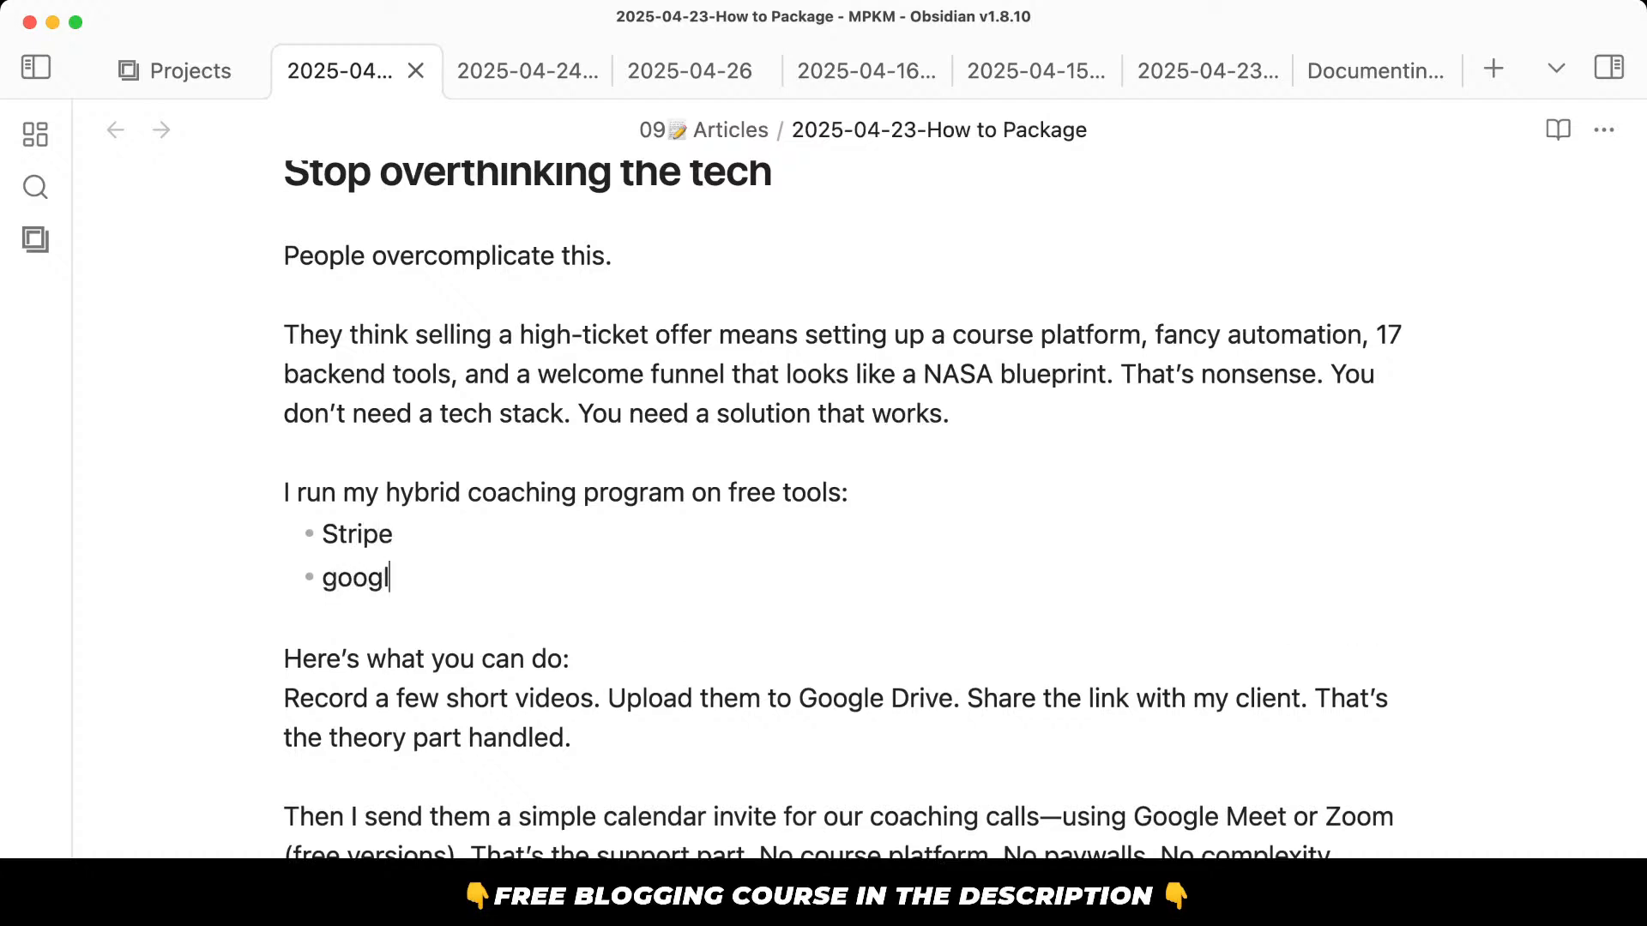
key("BackSpace")
key("BackSpace")
key("BackSpace")
key("BackSpace")
key("BackSpace")
type("GOogl")
key("BackSpace")
key("BackSpace")
key("BackSpace")
key("BackSpace")
type("oogle cal")
key("BackSpace")
key("BackSpace")
key("BackSpace")
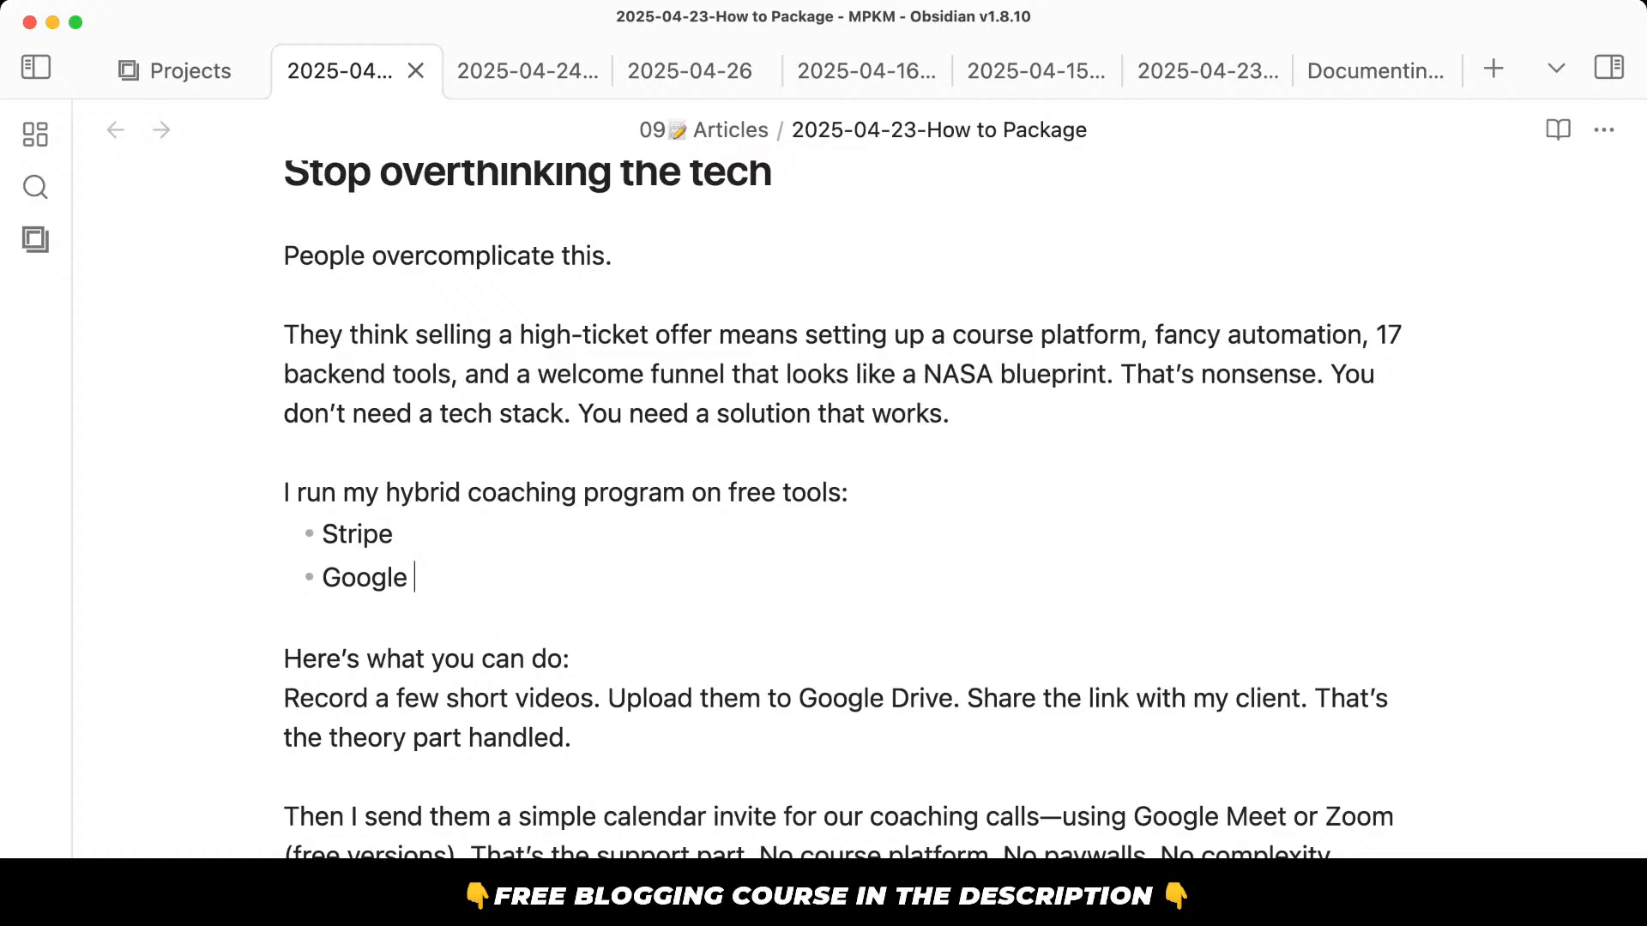
type("Calendar")
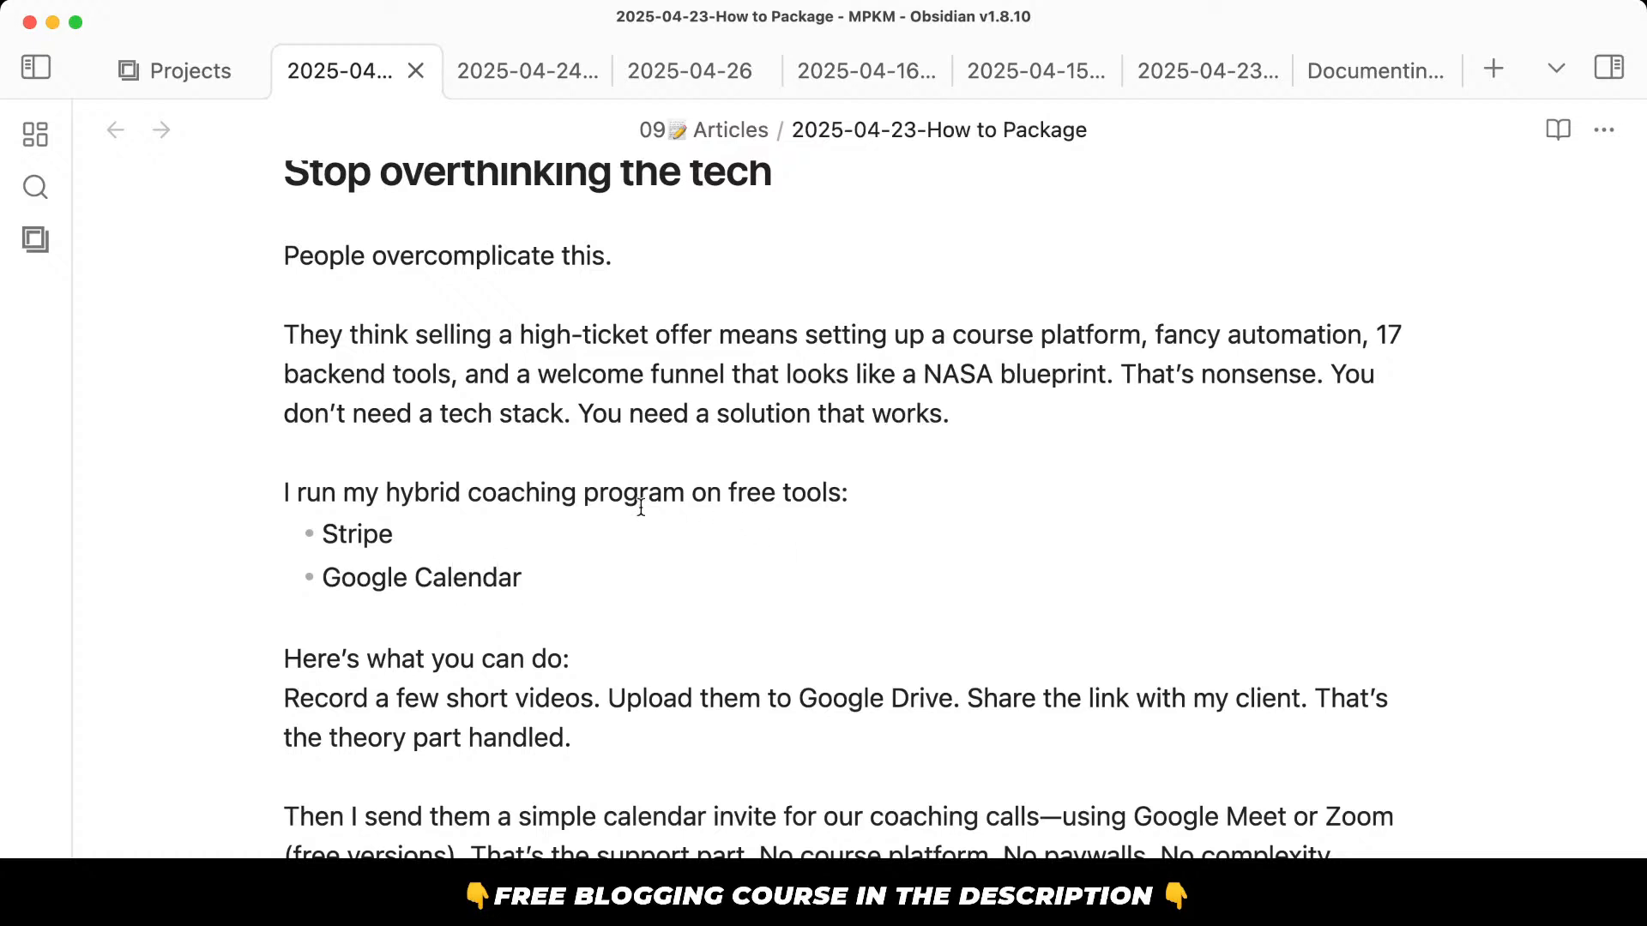
Replace "I run my" at the start of the free tools line with the dictated text "You can run your...".
left_click_drag(383, 489, 284, 486)
key("BackSpace")
key("alt+space")
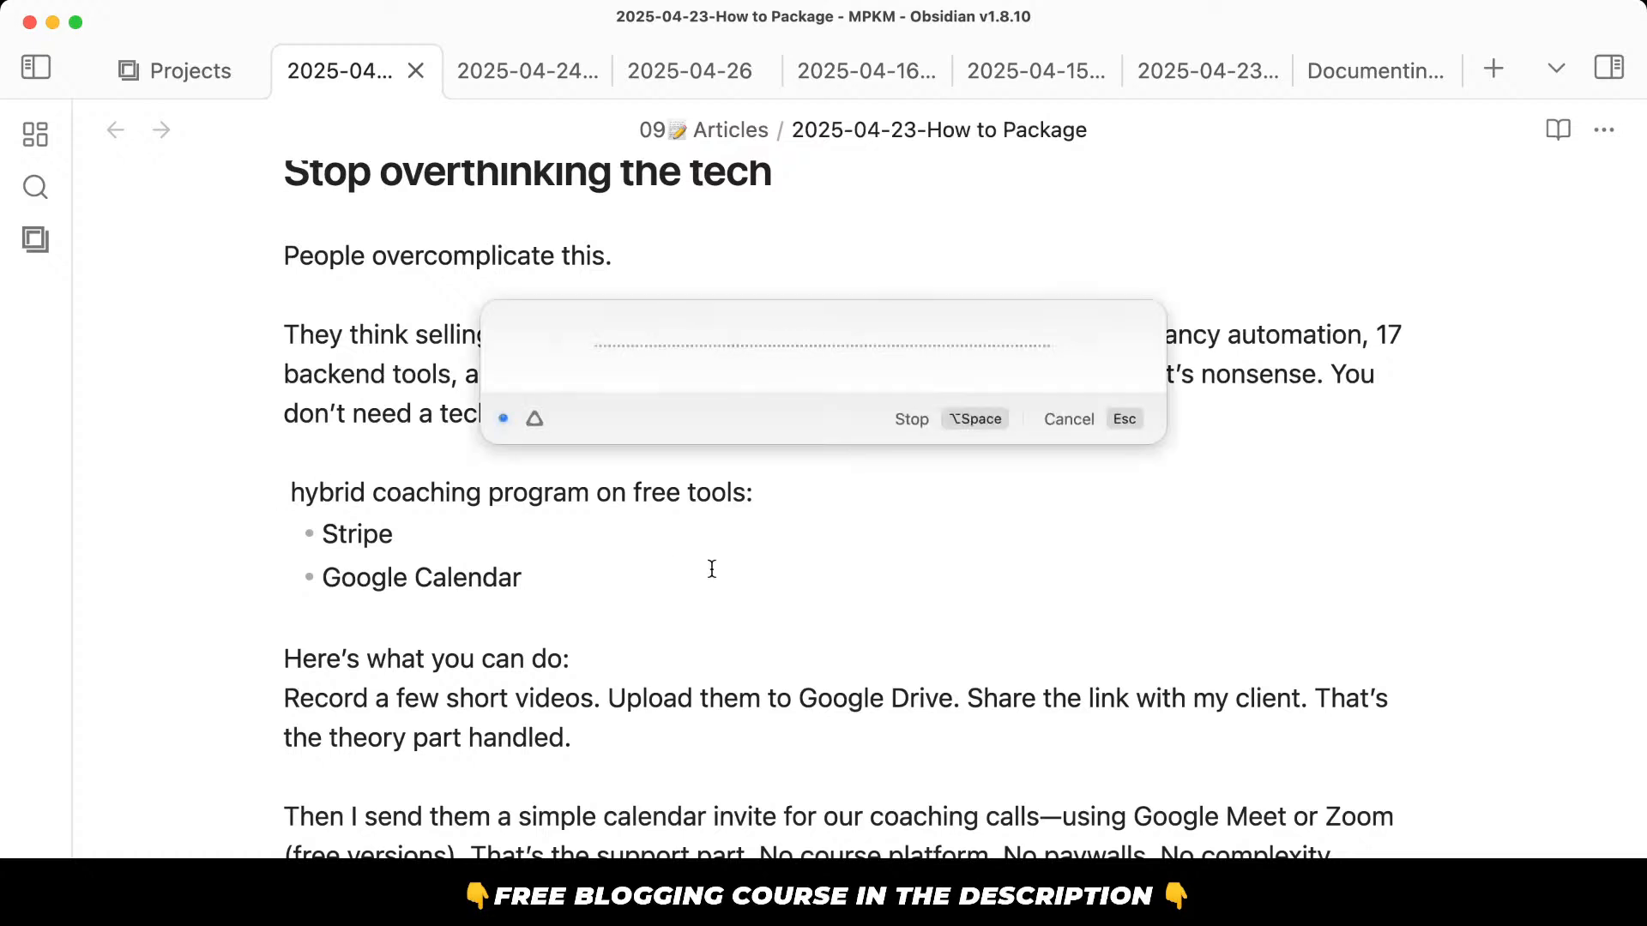
key("alt+space")
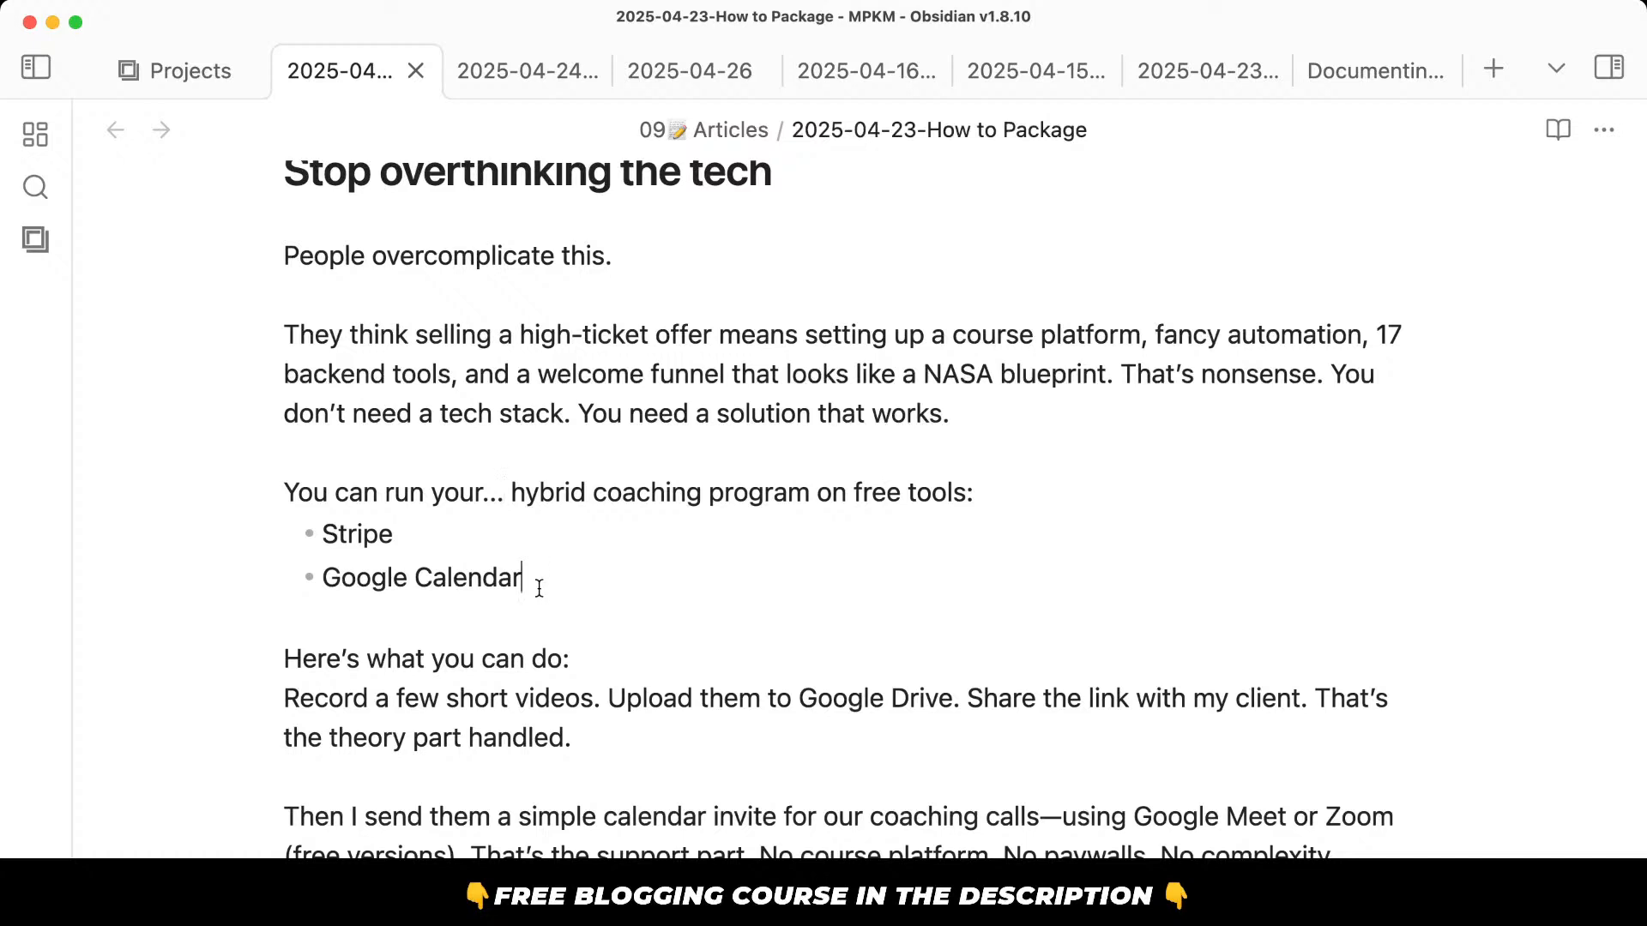
Insert a "Google Drive" bullet between "Stripe" and "Google Calendar".
key("Down")
key("alt+shift+Left")
key("Right")
key("Return")
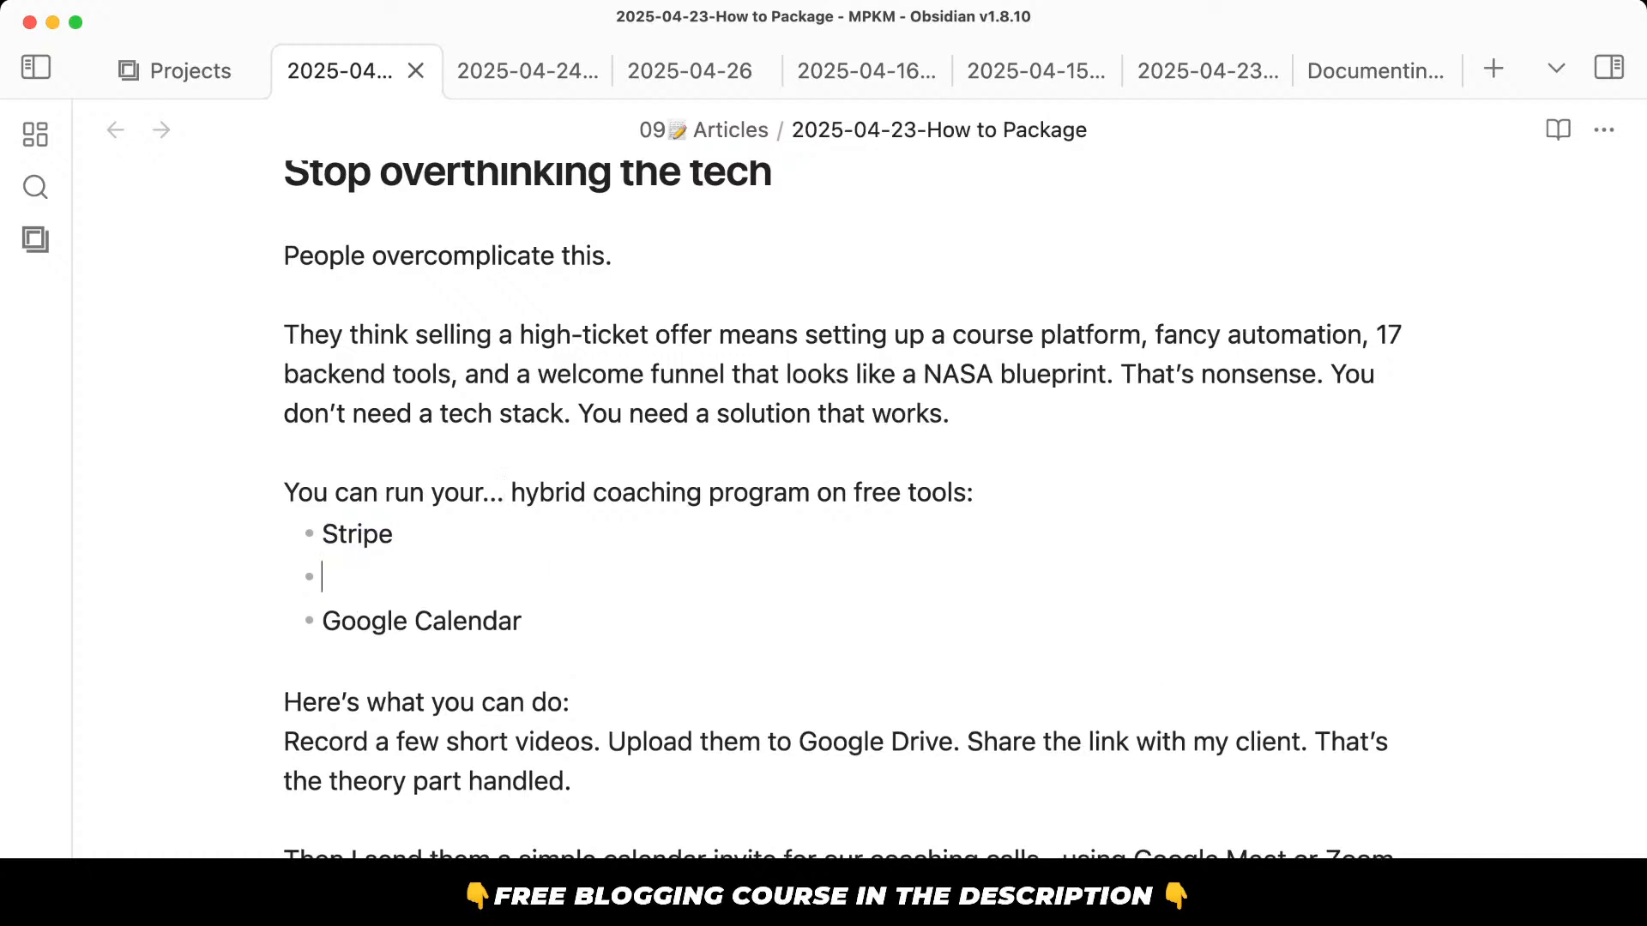
type("Google Drive")
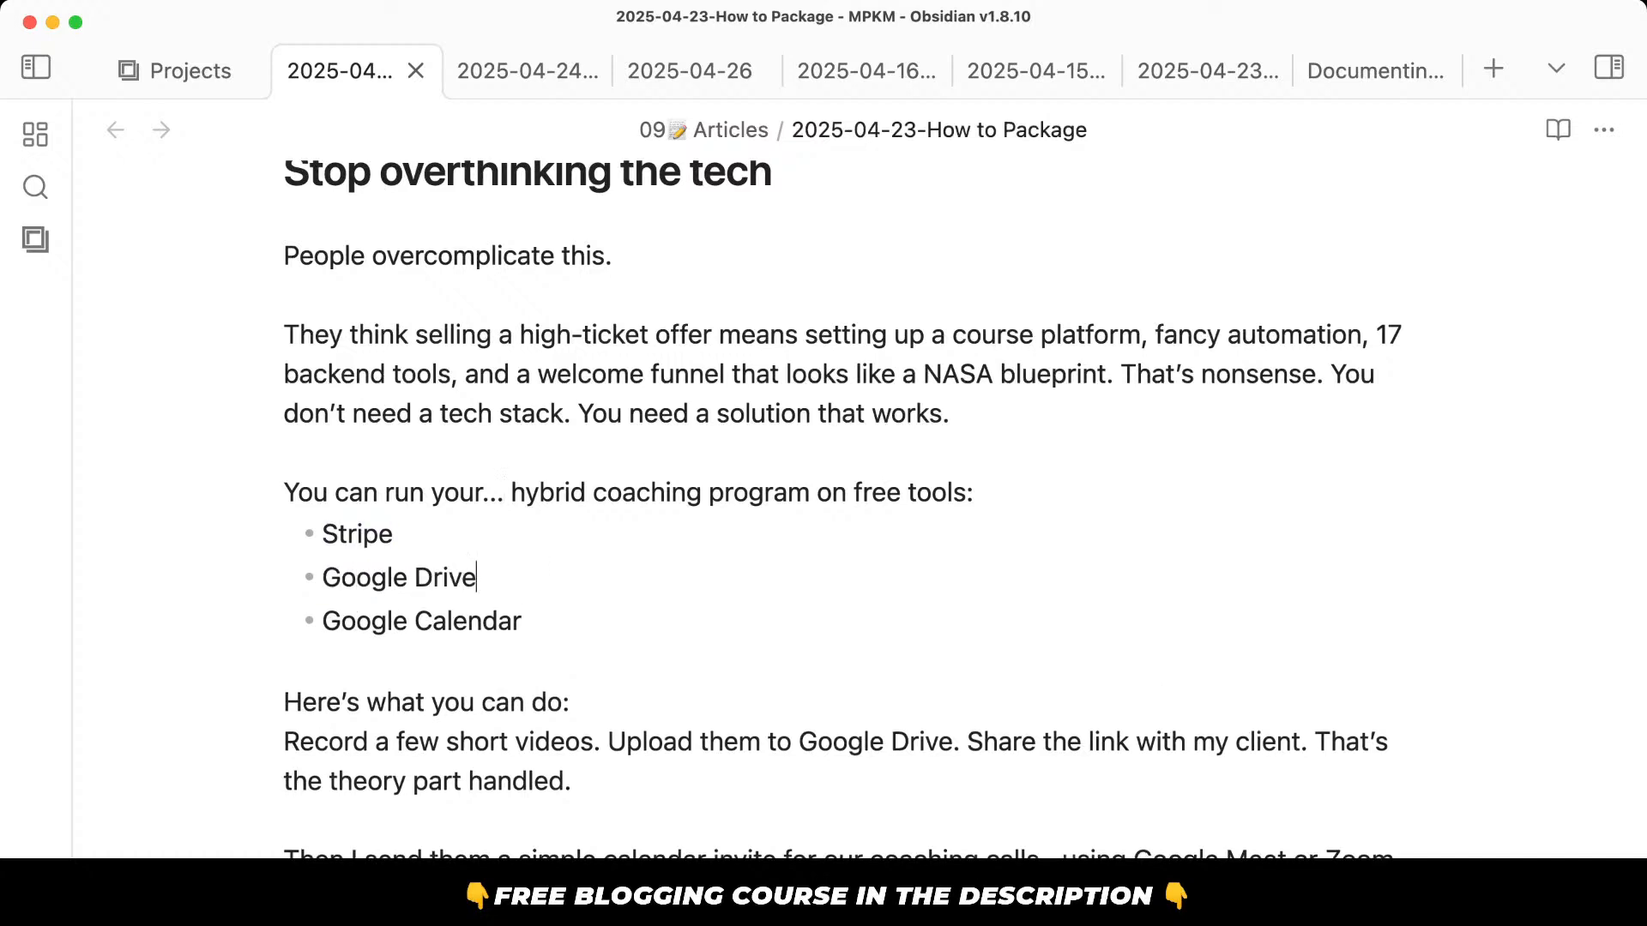
Capitalize "hybrid" to "Hybrid" in the "You can run your..." line.
scroll(593, 697, "down", 3)
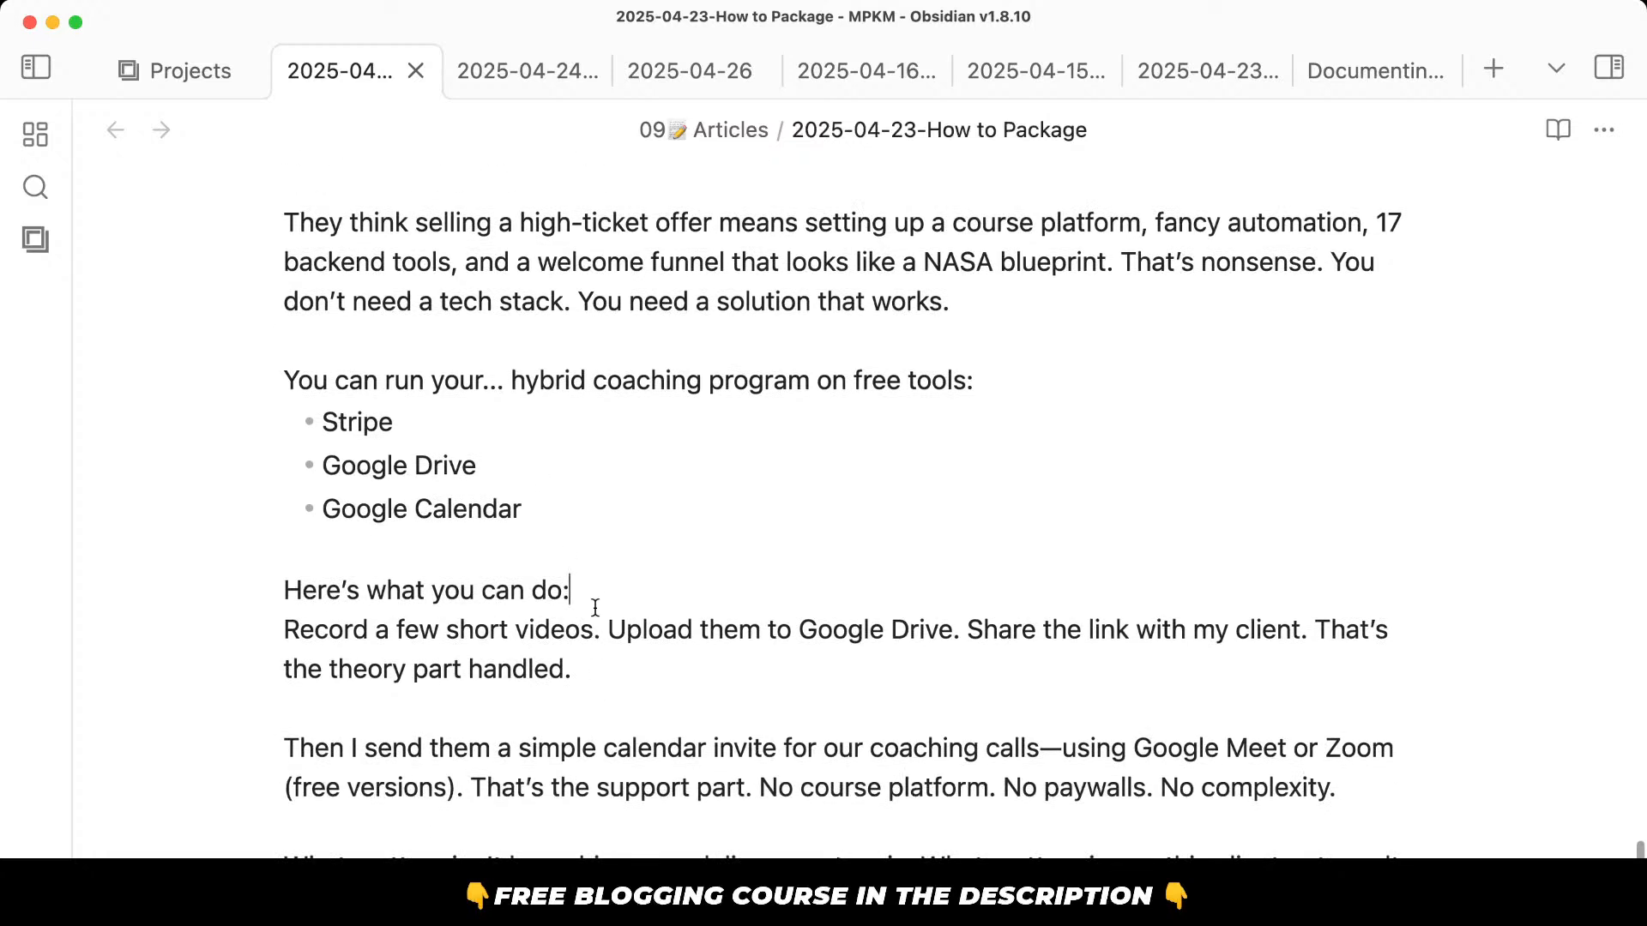
left_click(681, 714)
left_click_drag(611, 557, 658, 675)
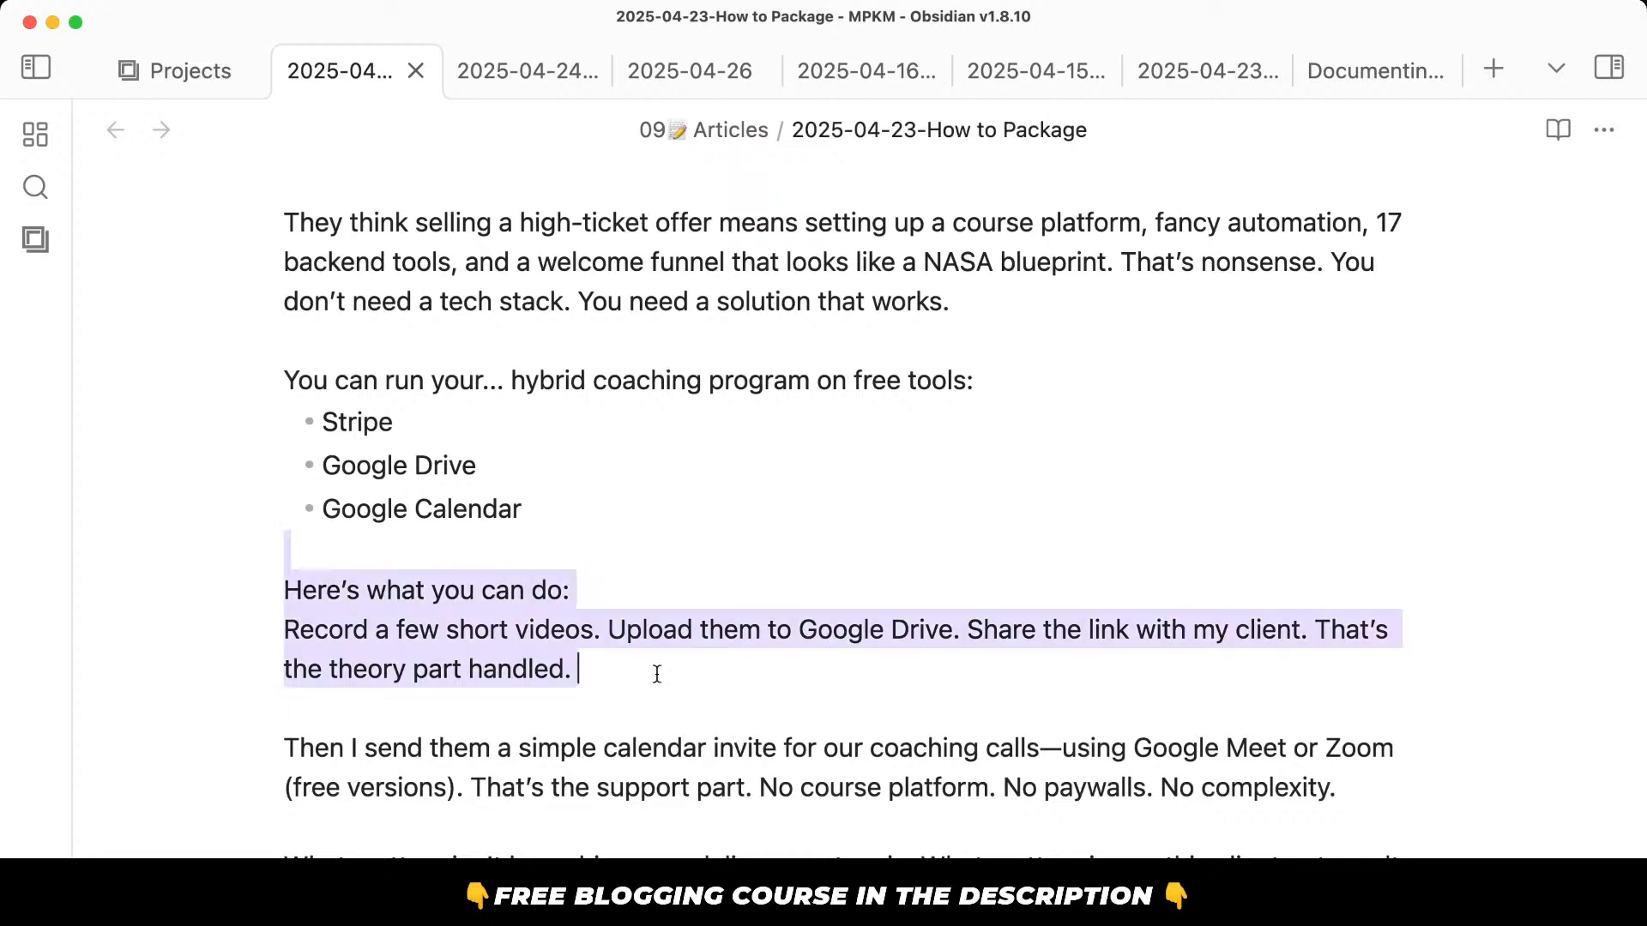
left_click(662, 678)
scroll(662, 680, "down", 3)
left_click_drag(553, 425, 633, 577)
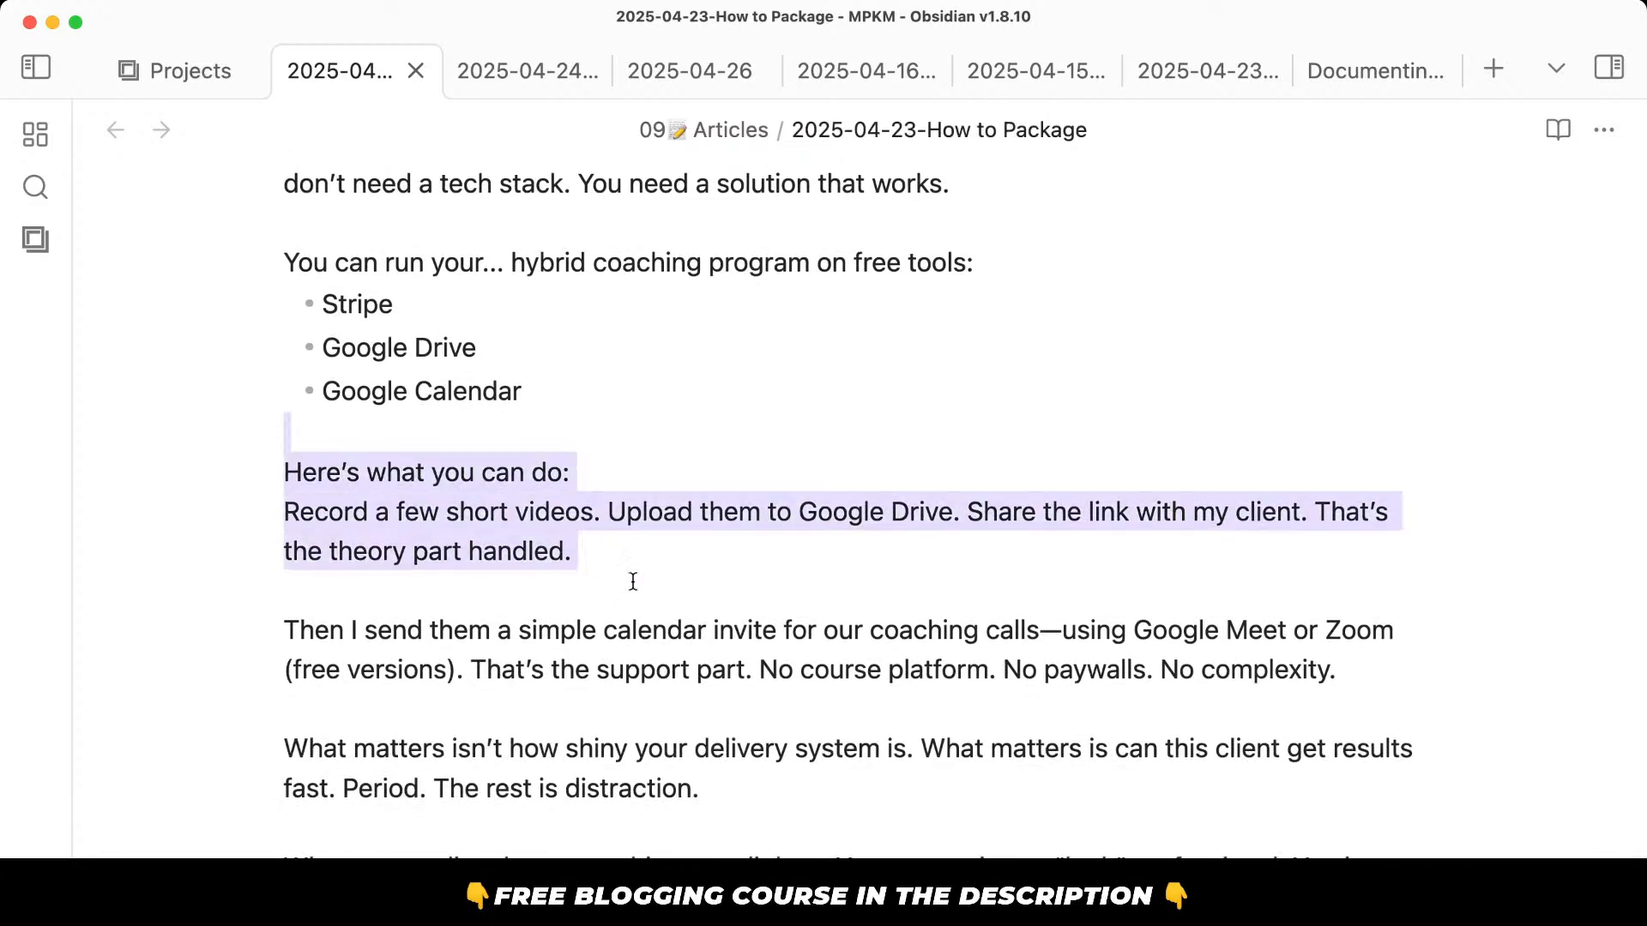
left_click(638, 592)
left_click(524, 264)
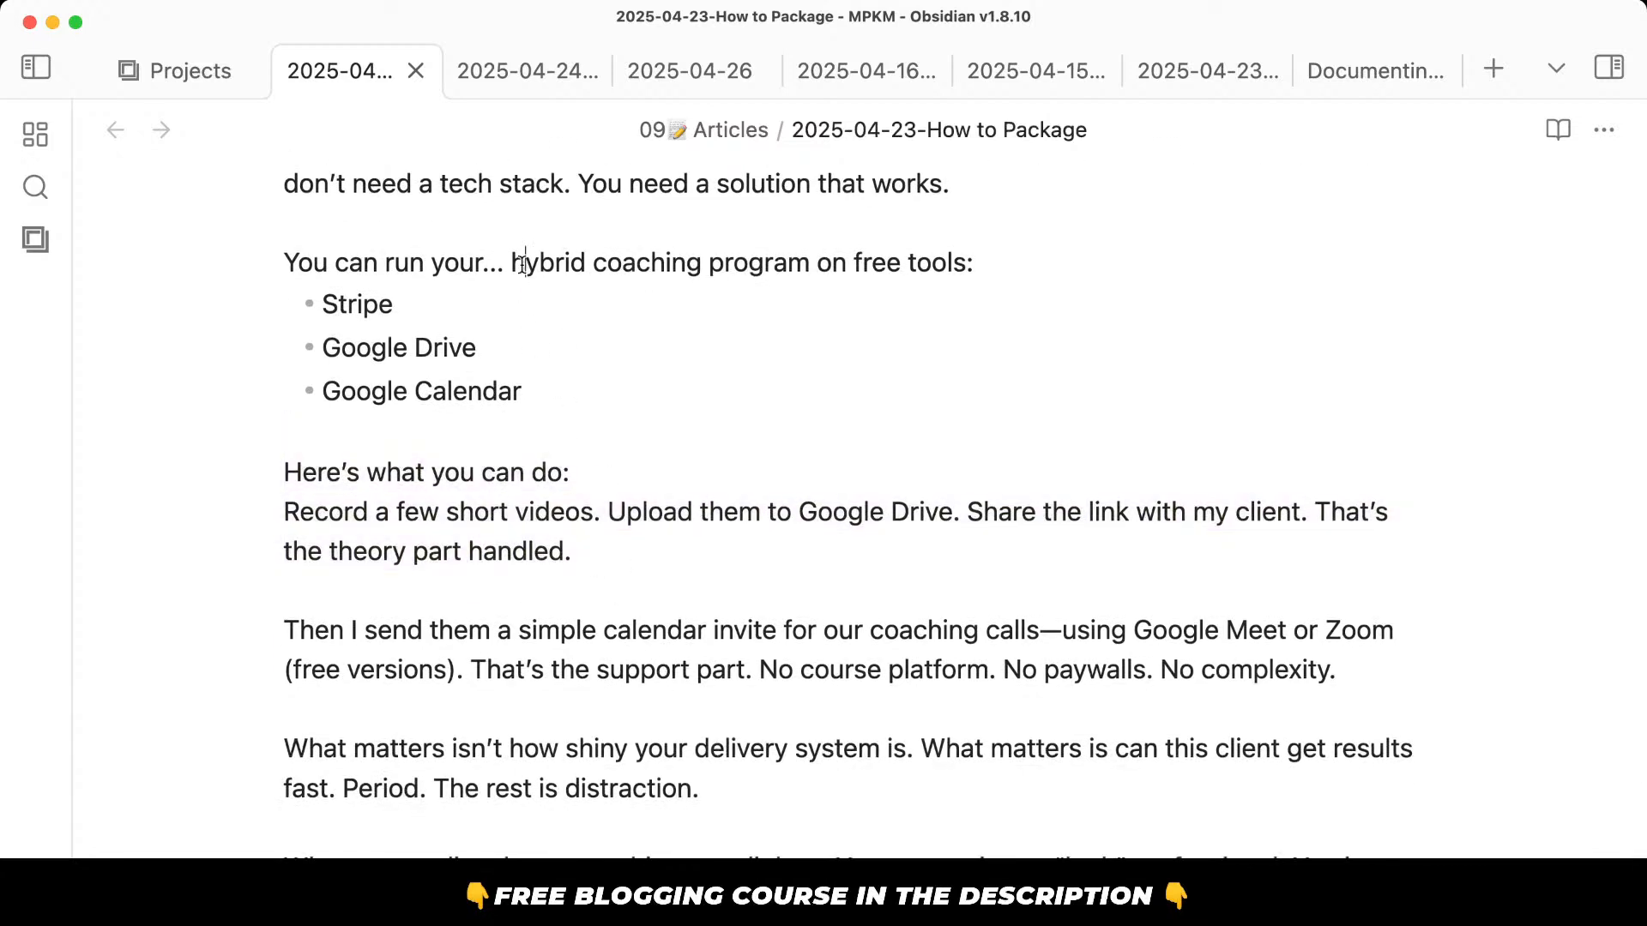
key("BackSpace")
type("H")
Insert a "Loom" bullet above "Stripe" at the start of the free tools list.
key("Down")
key("Up")
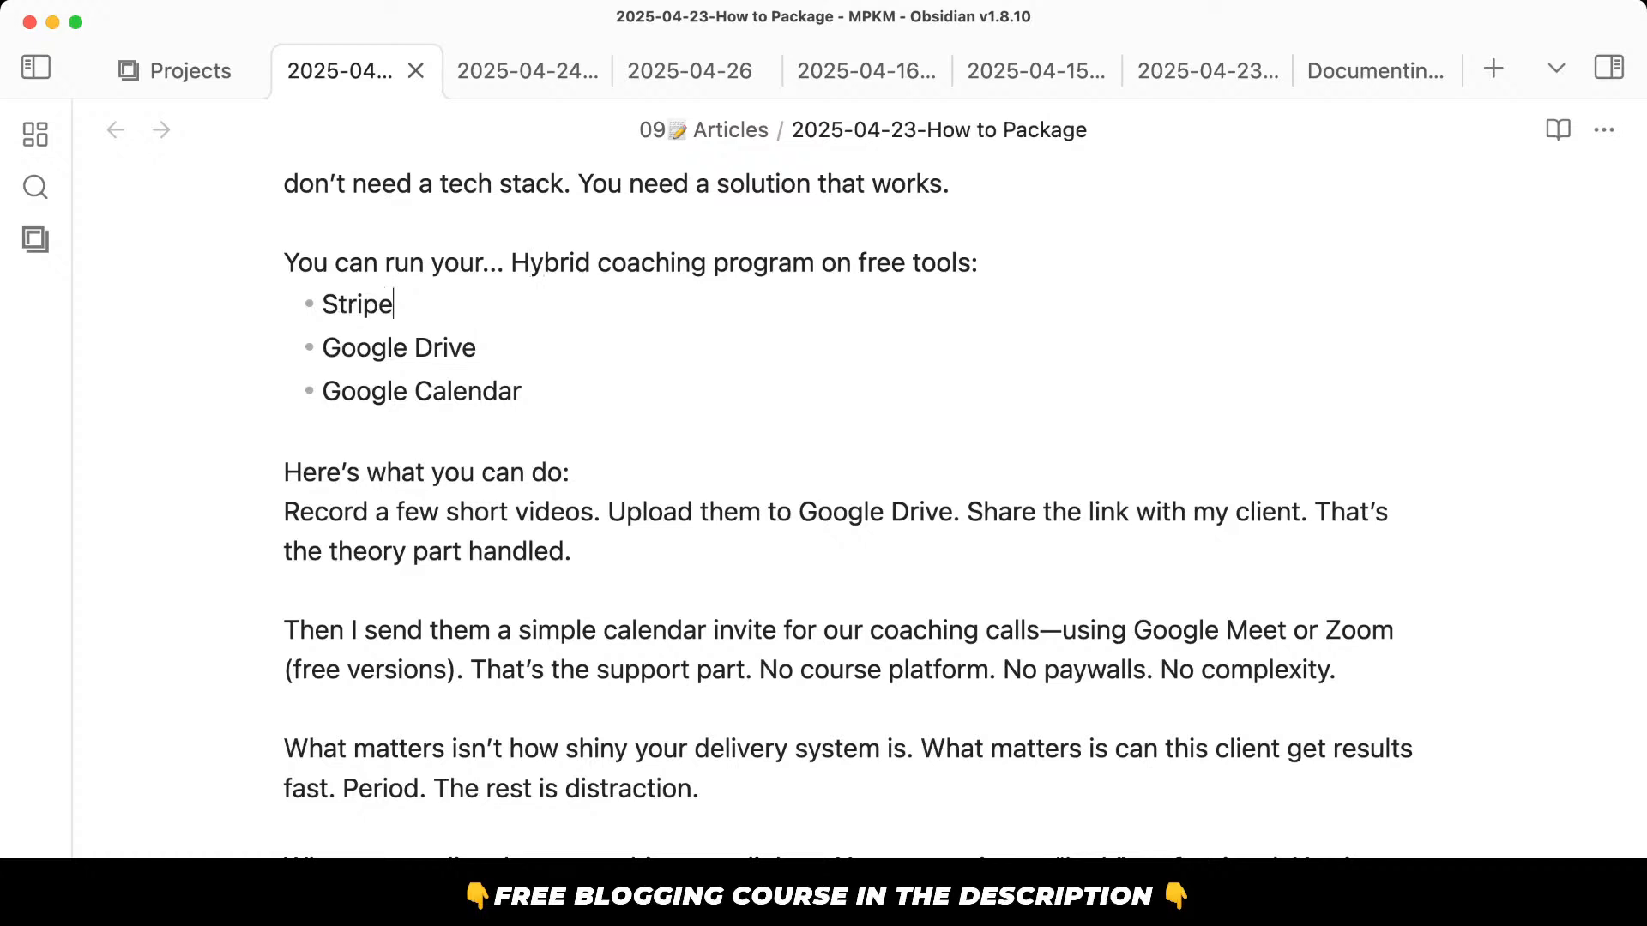
key("alt+shift+Left")
key("Left")
type("Loom")
key("Return")
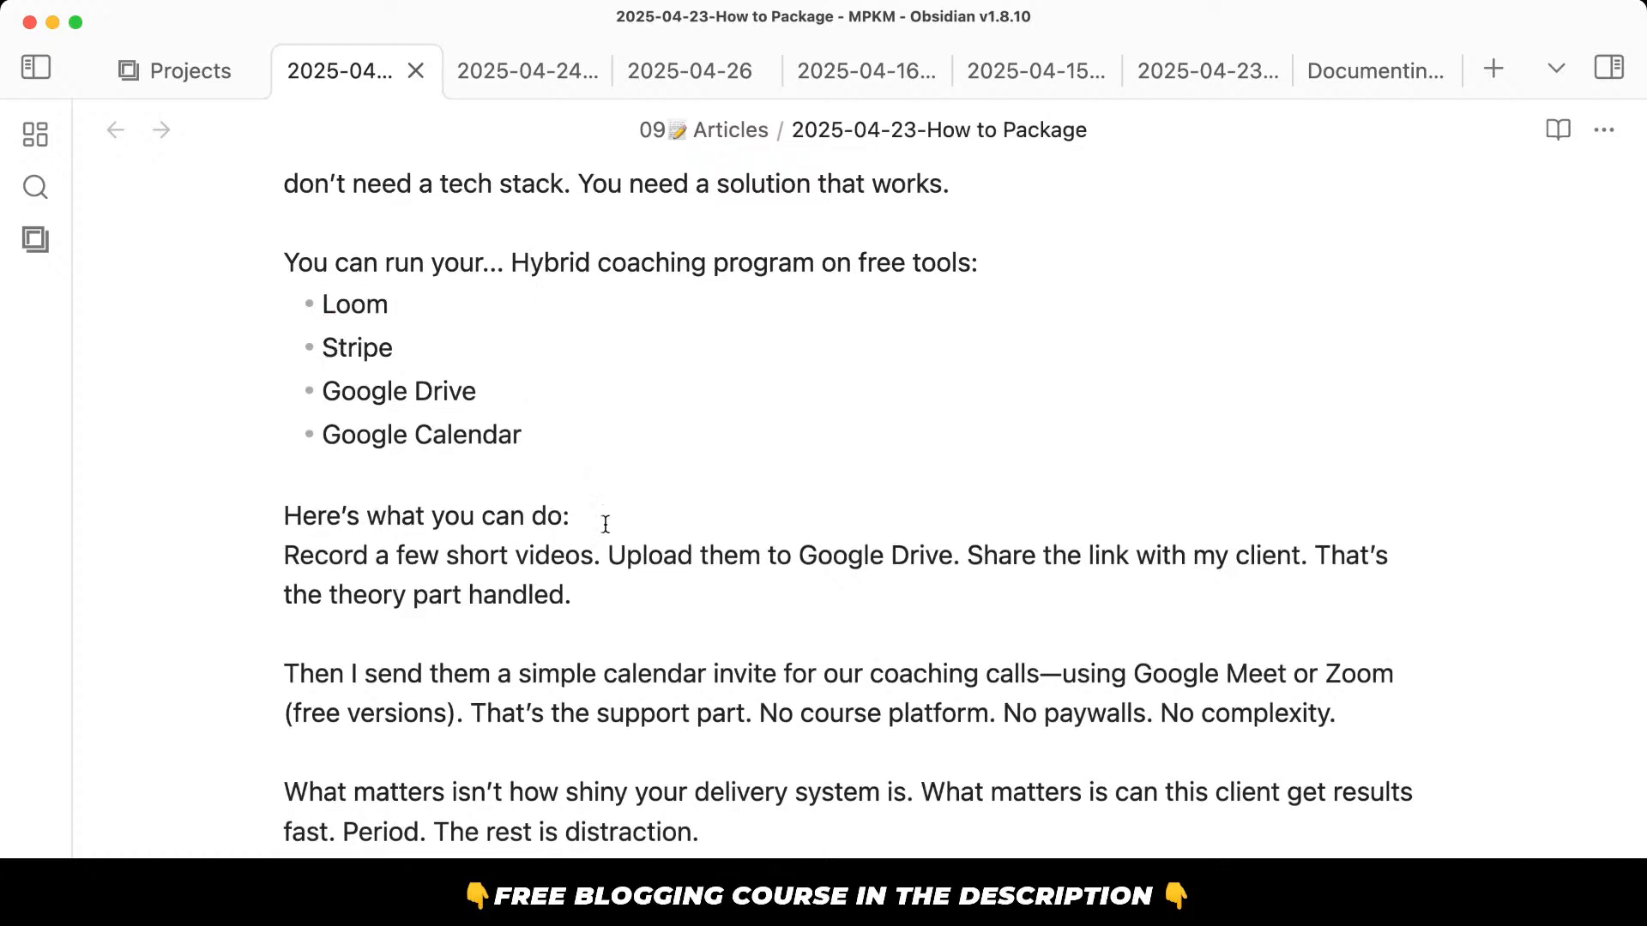
left_click_drag(607, 554, 662, 606)
left_click(660, 613)
left_click_drag(603, 555, 640, 596)
left_click(641, 597)
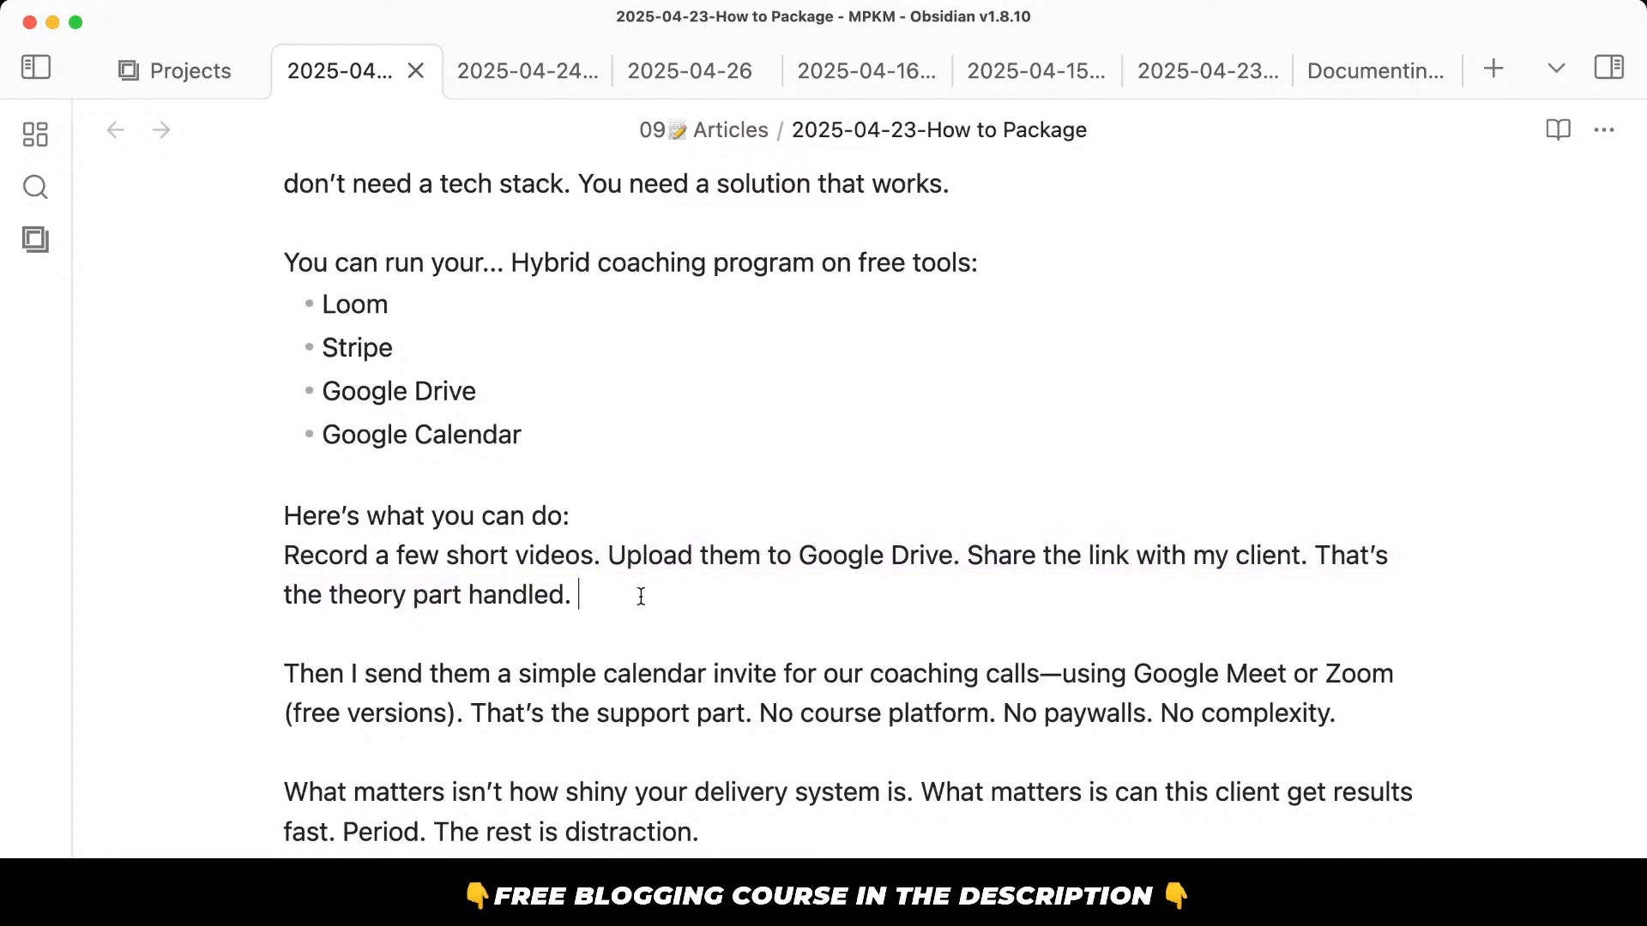
Extend the "Record a few short videos" sentence with "with loom or equivalent (I use Descript)".
left_click(607, 556)
key("BackSpace")
key("BackSpace")
type("with ")
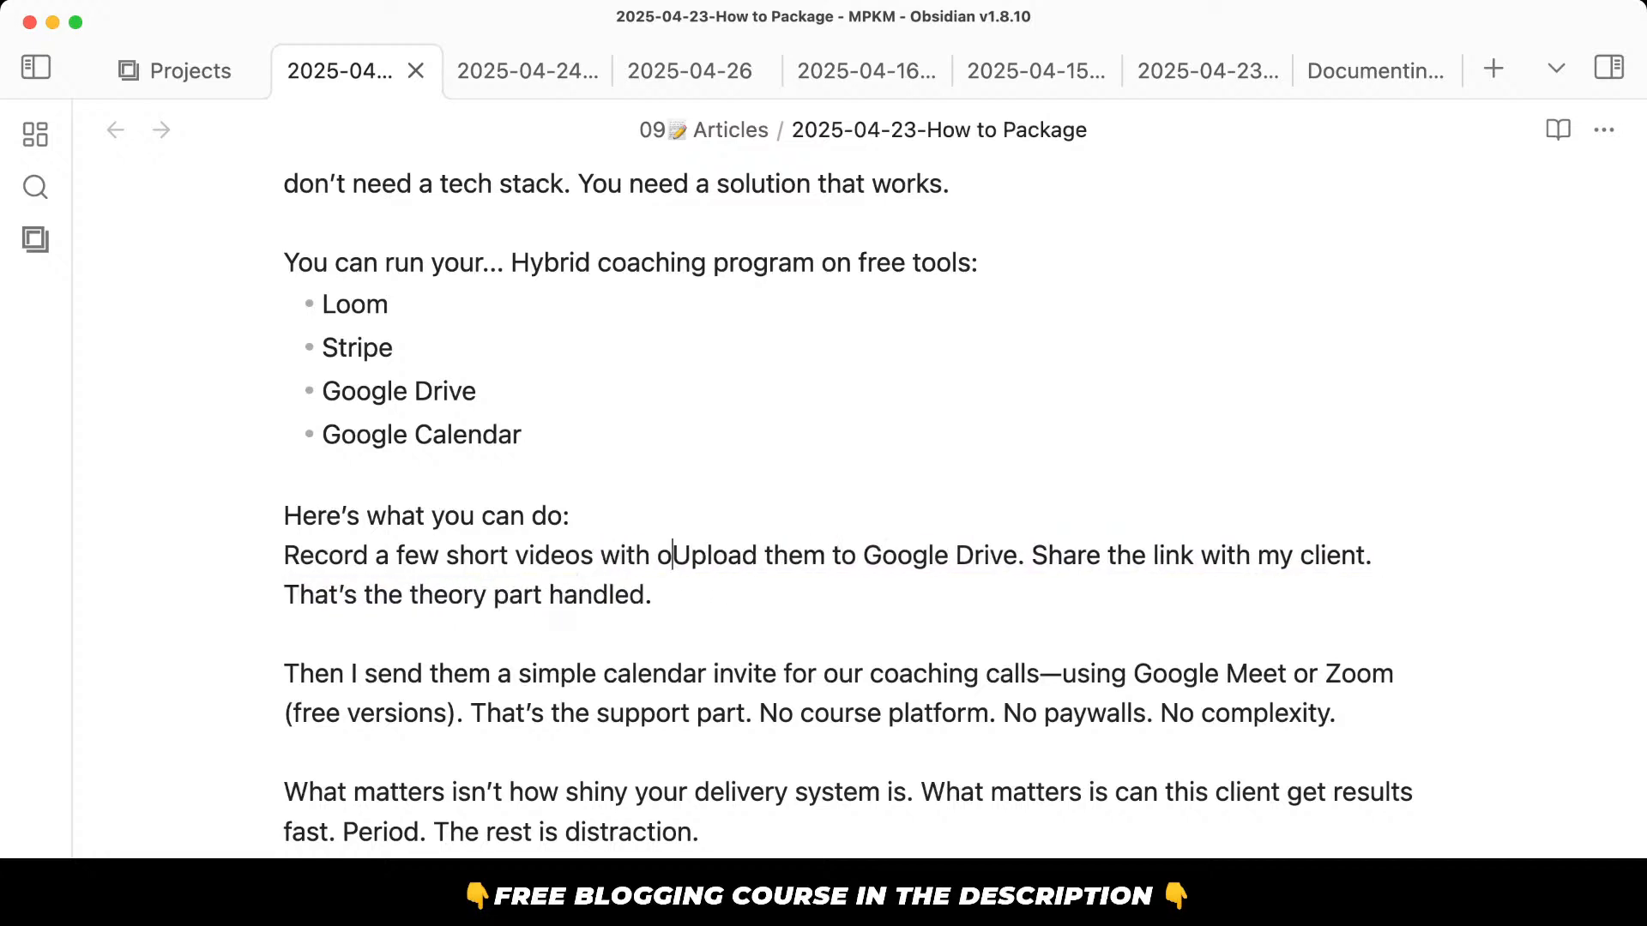
type("loom or e")
type("quivalent (I ")
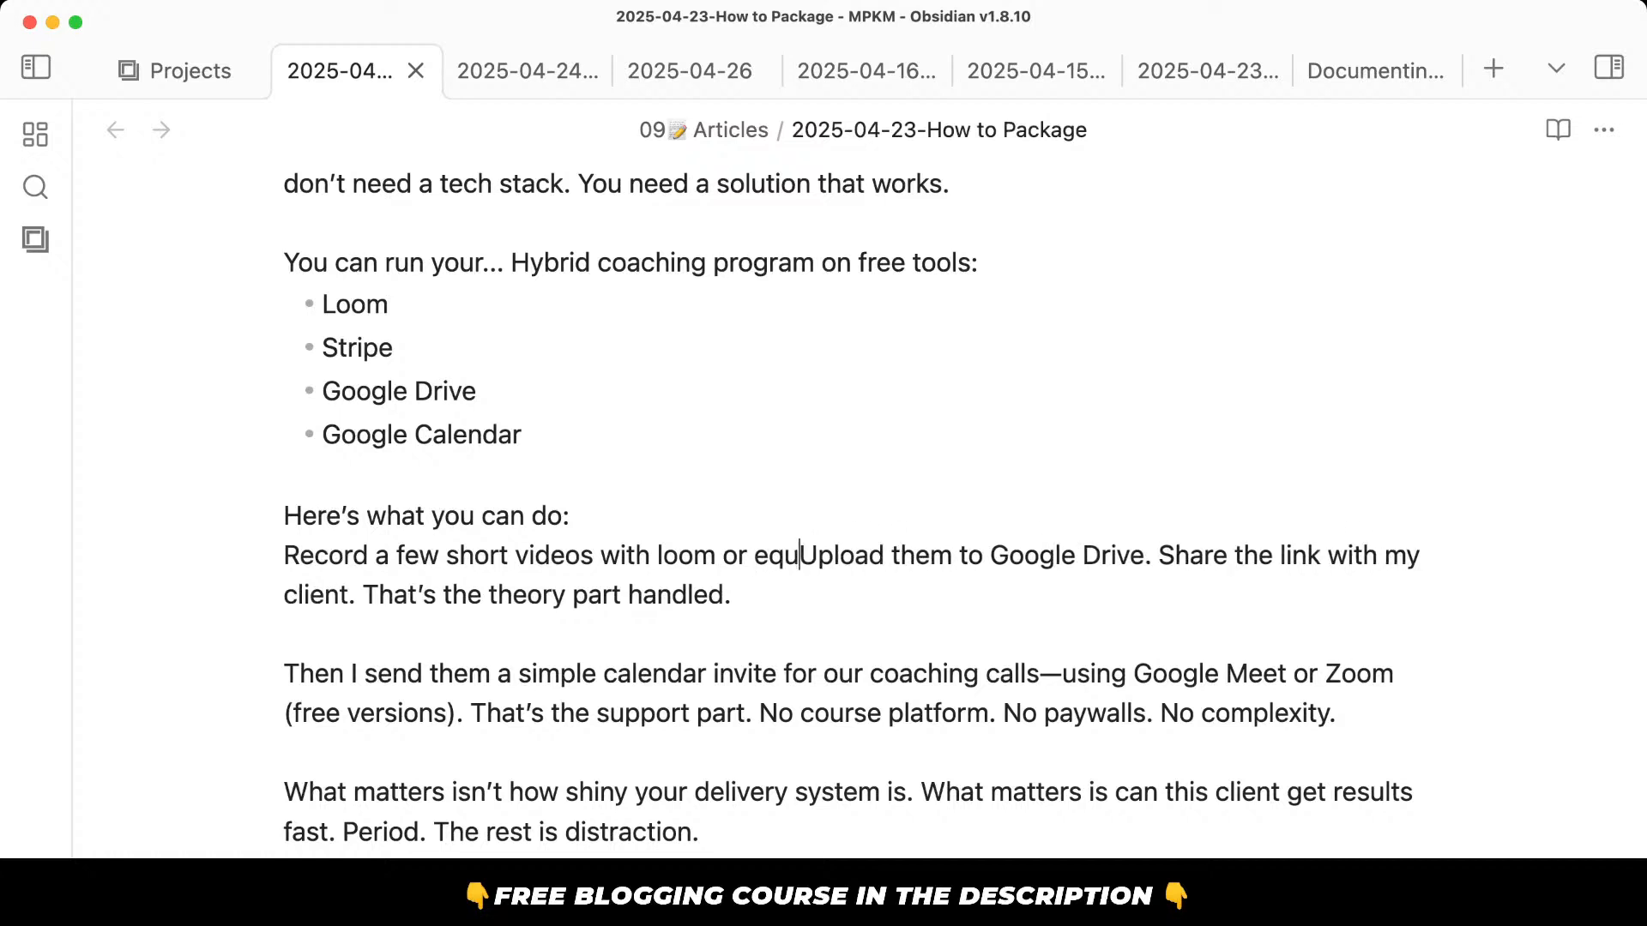
type("use DscripUpload the")
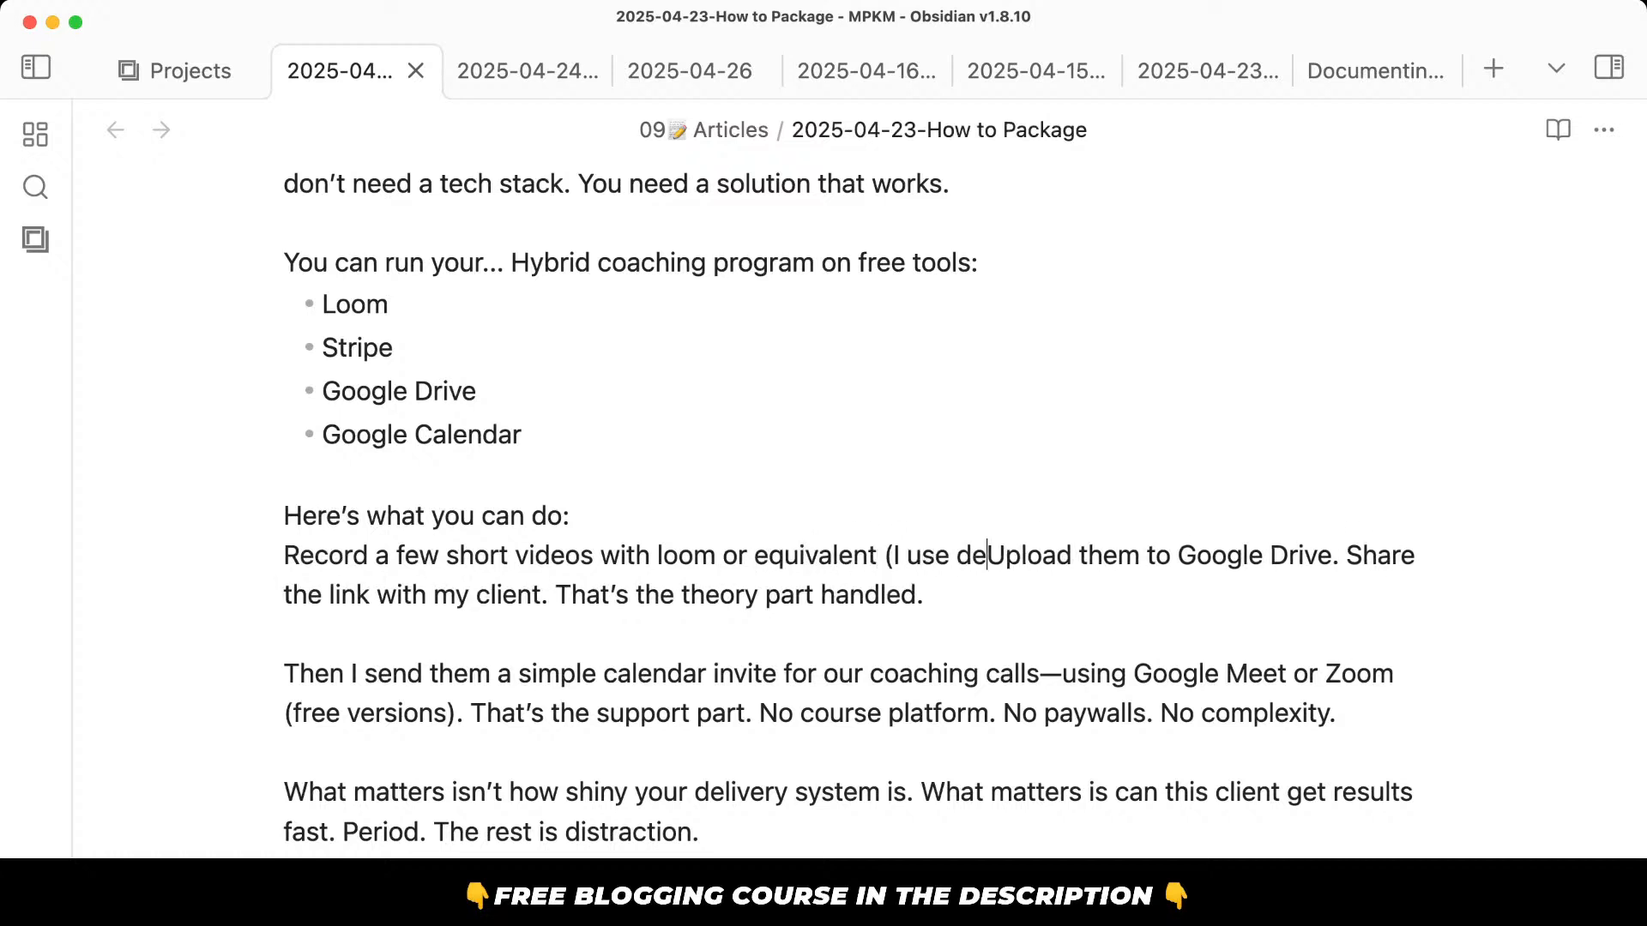
key("BackSpace")
key("BackSpace")
type("Dscrip")
key("BackSpace")
key("BackSpace")
key("BackSpace")
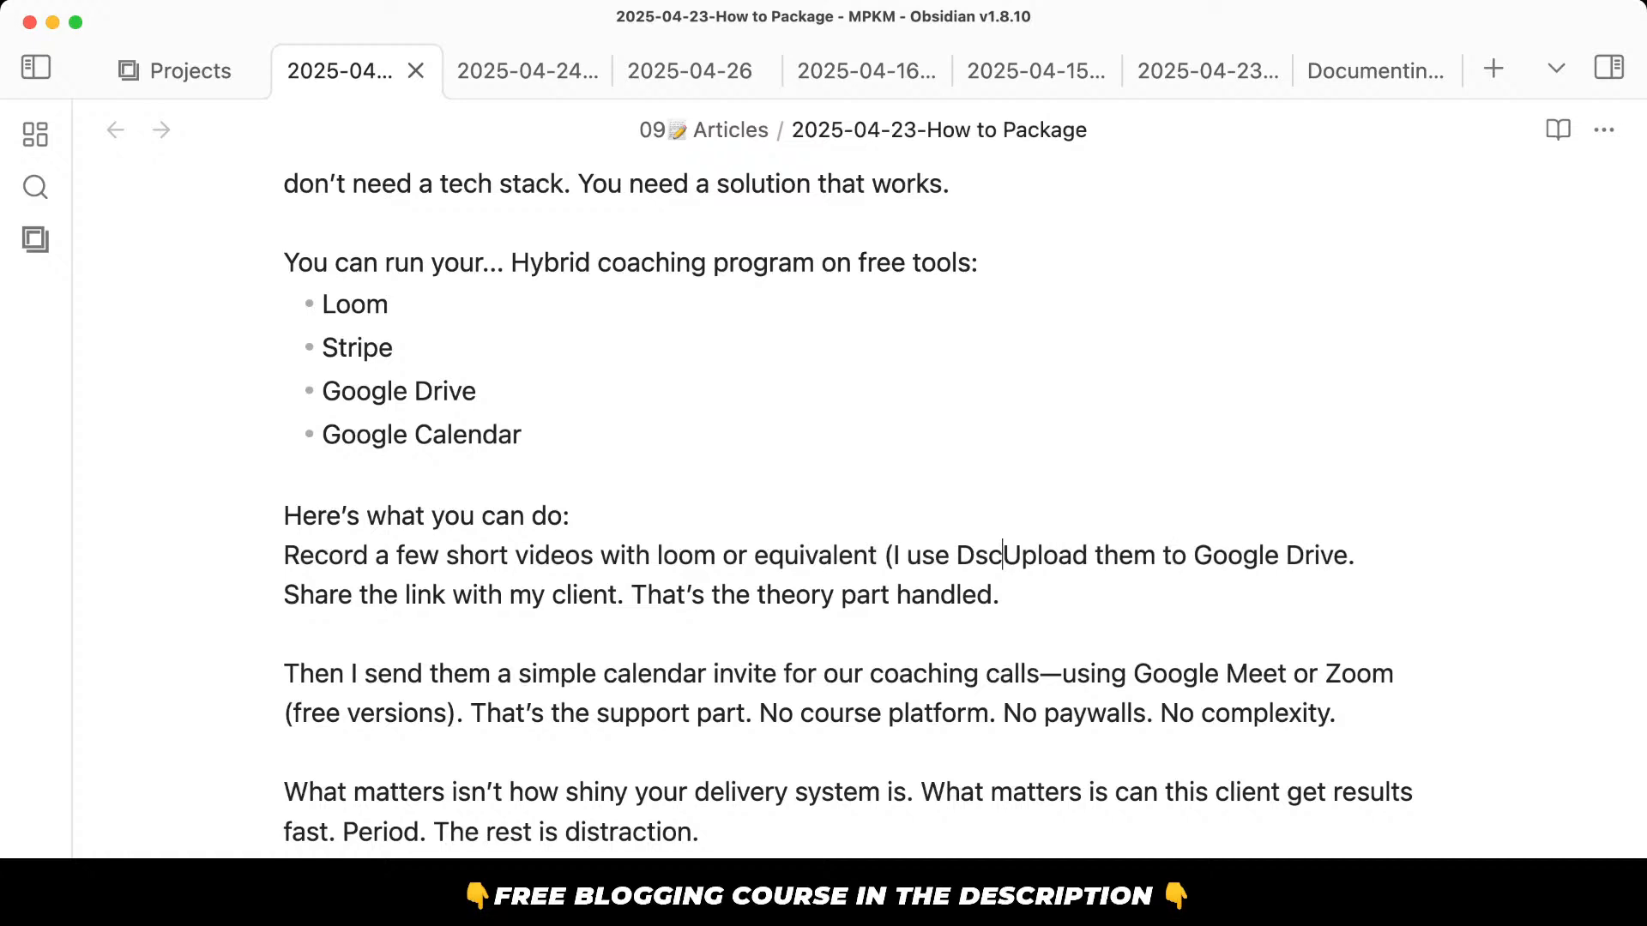
key("BackSpace")
key("BackSpace")
type("escript)")
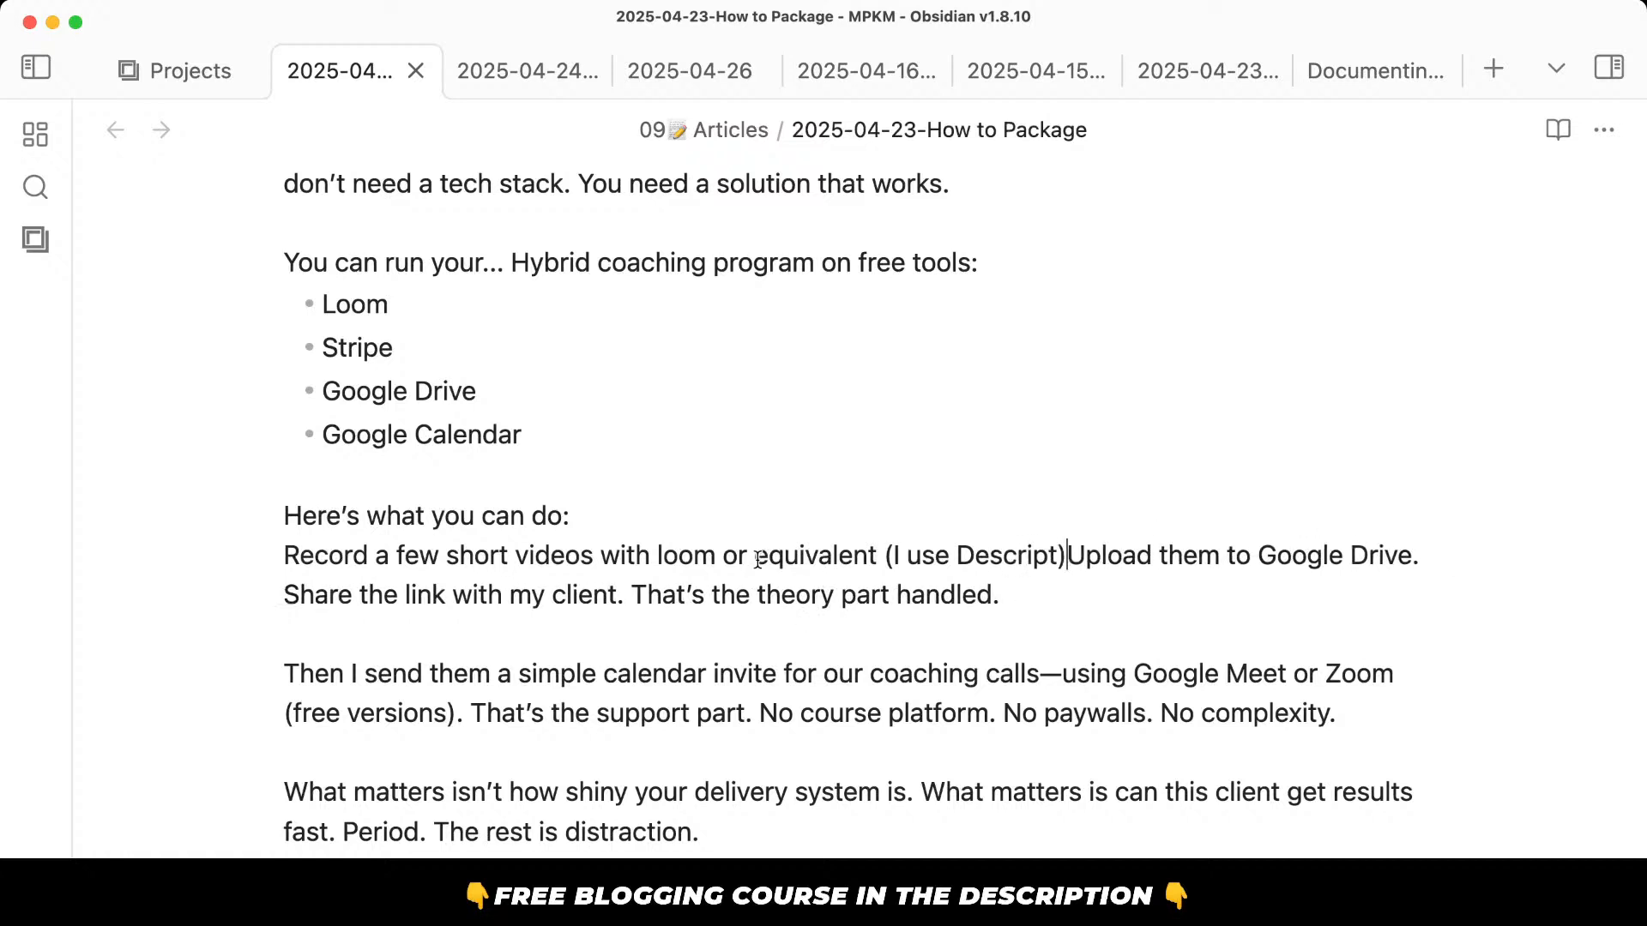
double_click(1009, 555)
key("super+k")
type("ht")
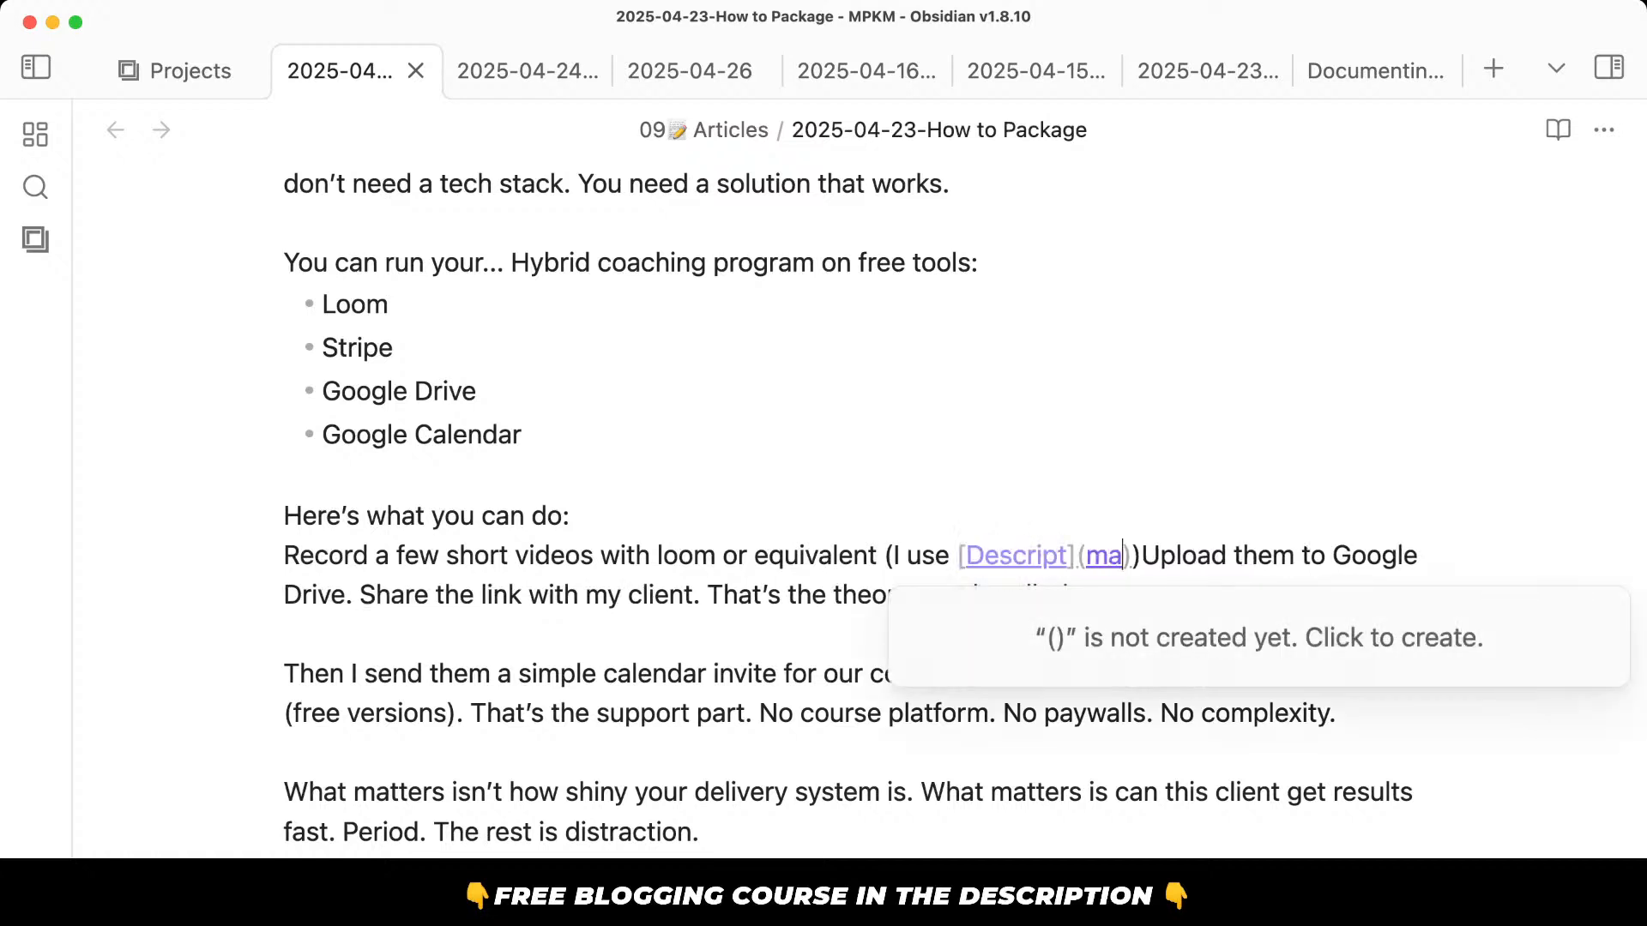
type("tps:/")
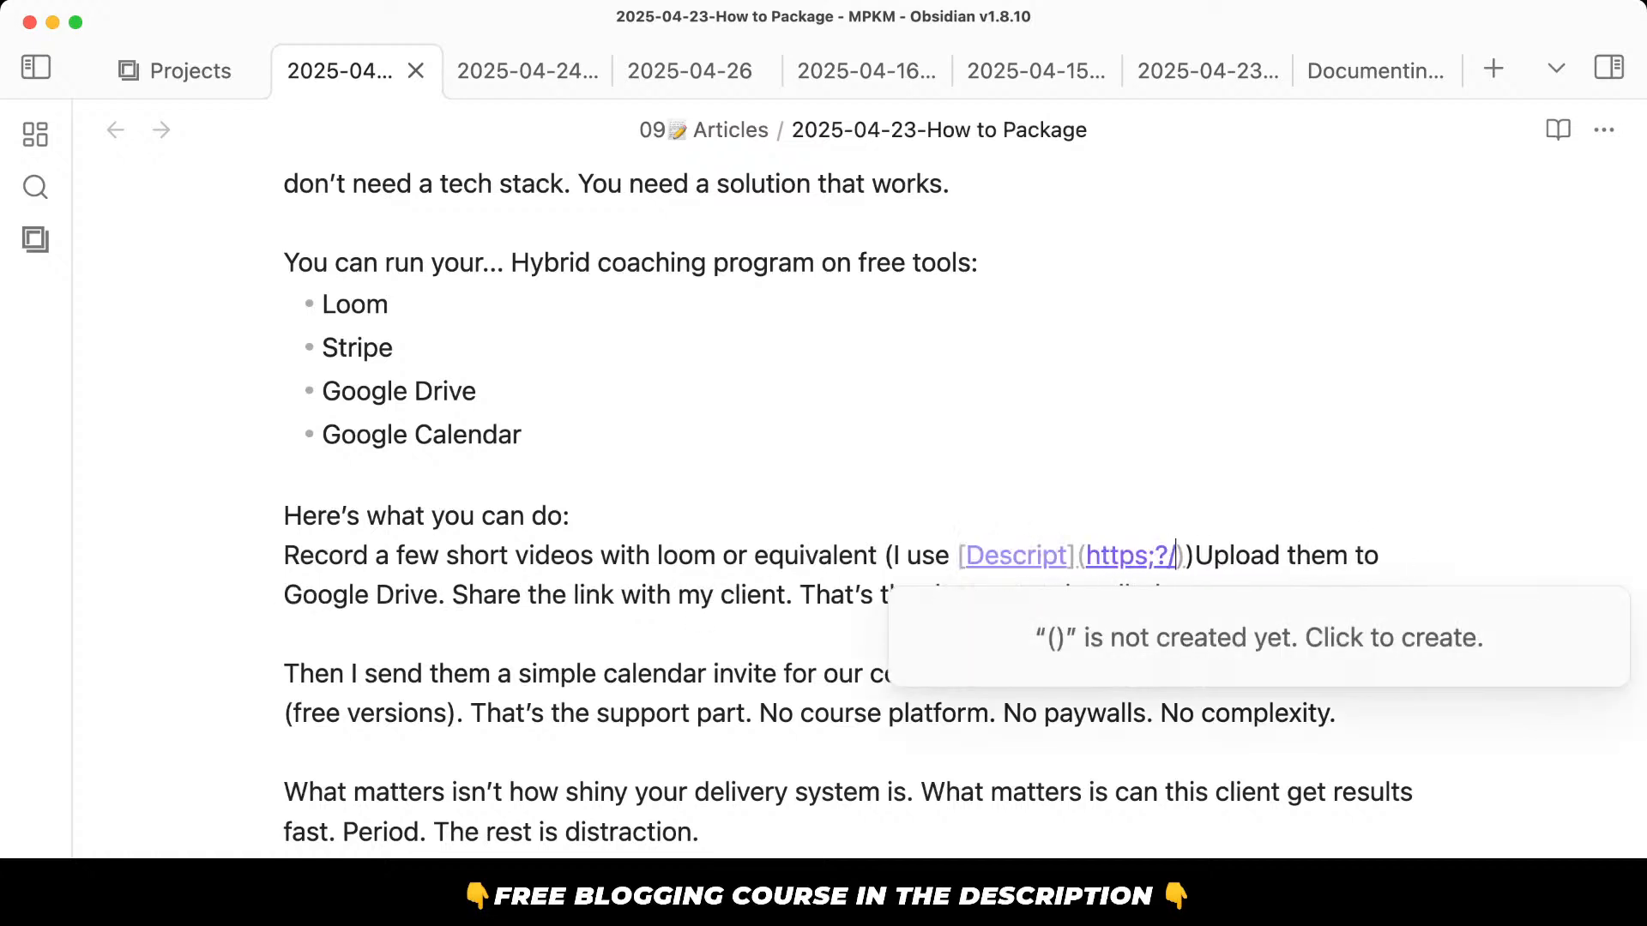
type("/mattgiaro.com/e")
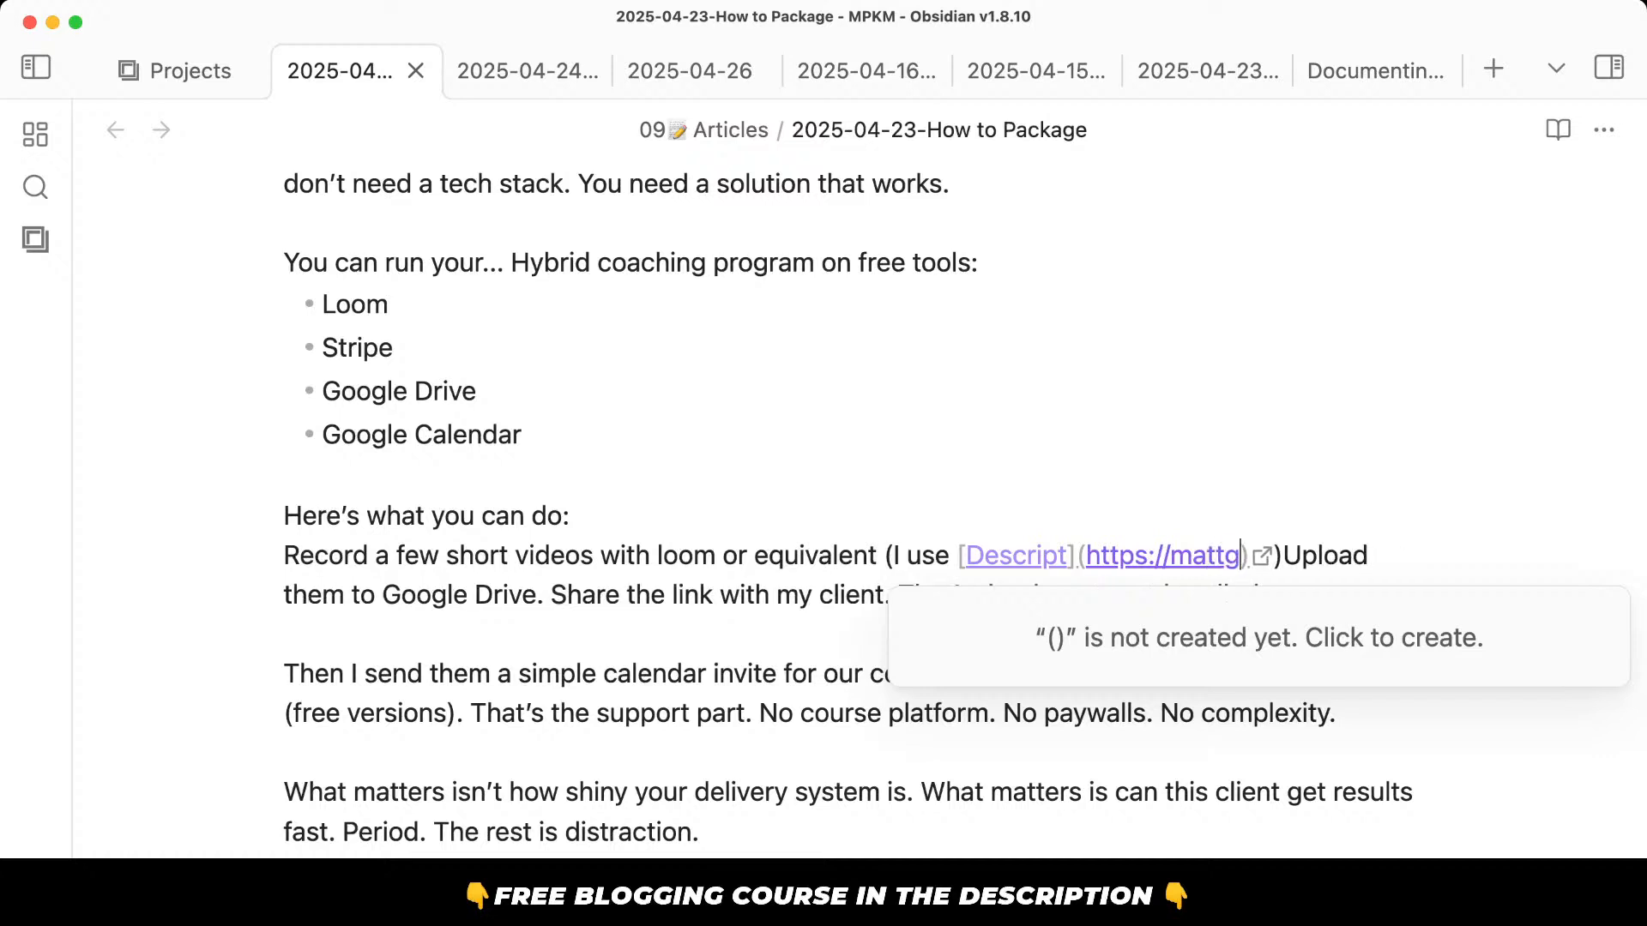
type("escr")
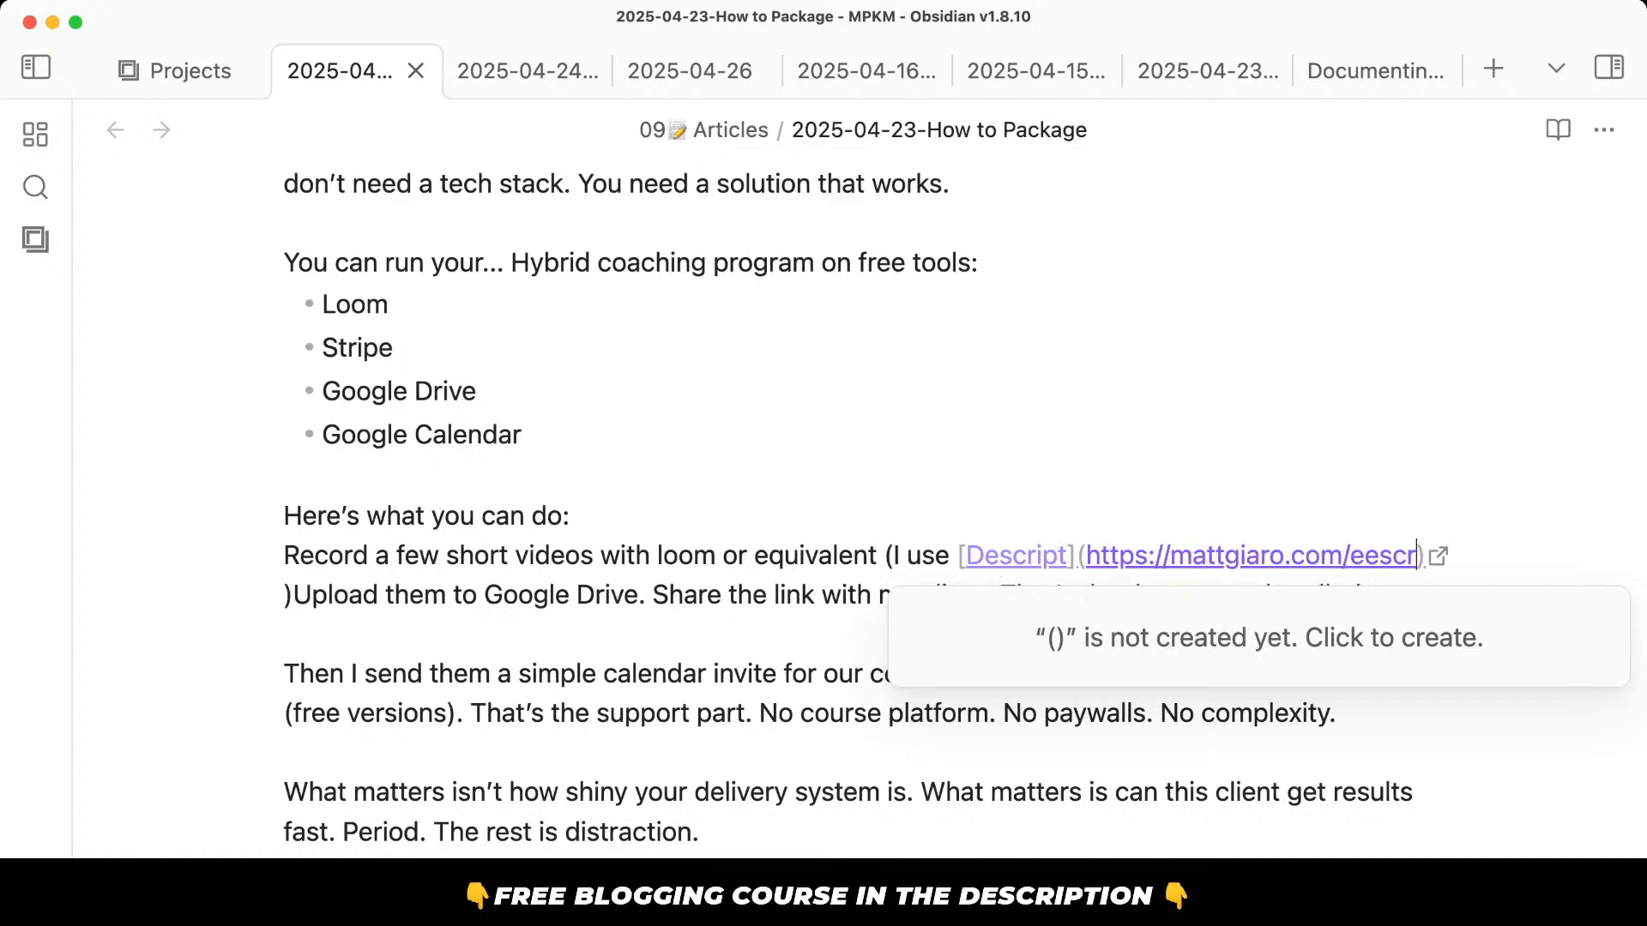
key("BackSpace")
key("BackSpace")
key("BackSpace")
key("BackSpace")
key("BackSpace")
key("BackSpace")
type("descript")
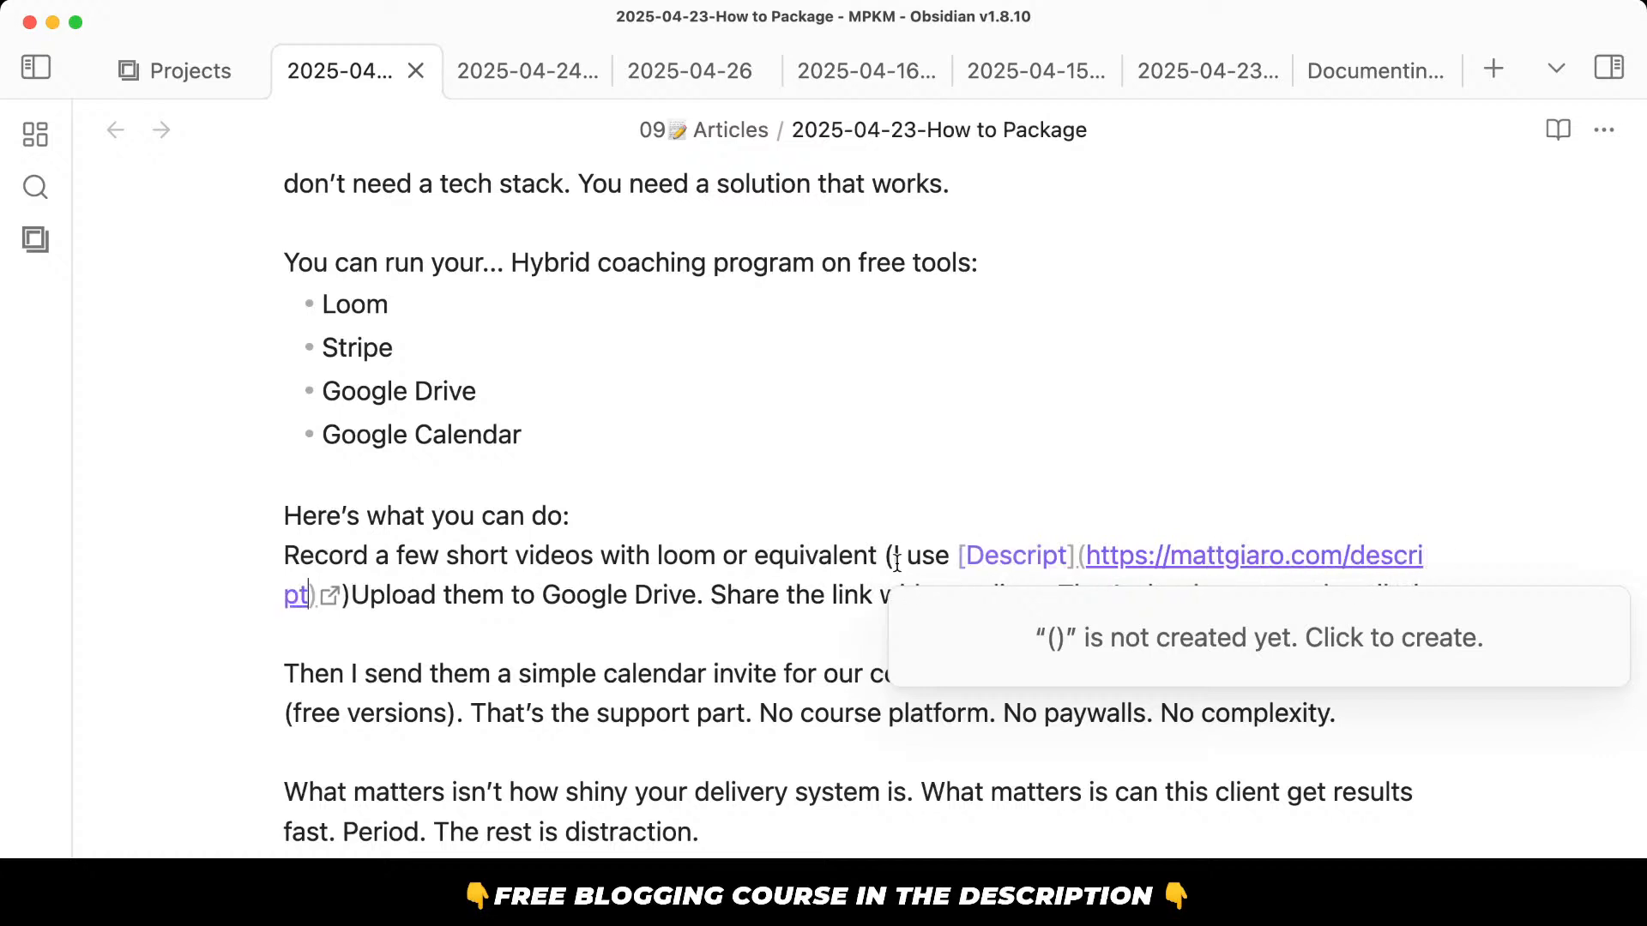
left_click(662, 586)
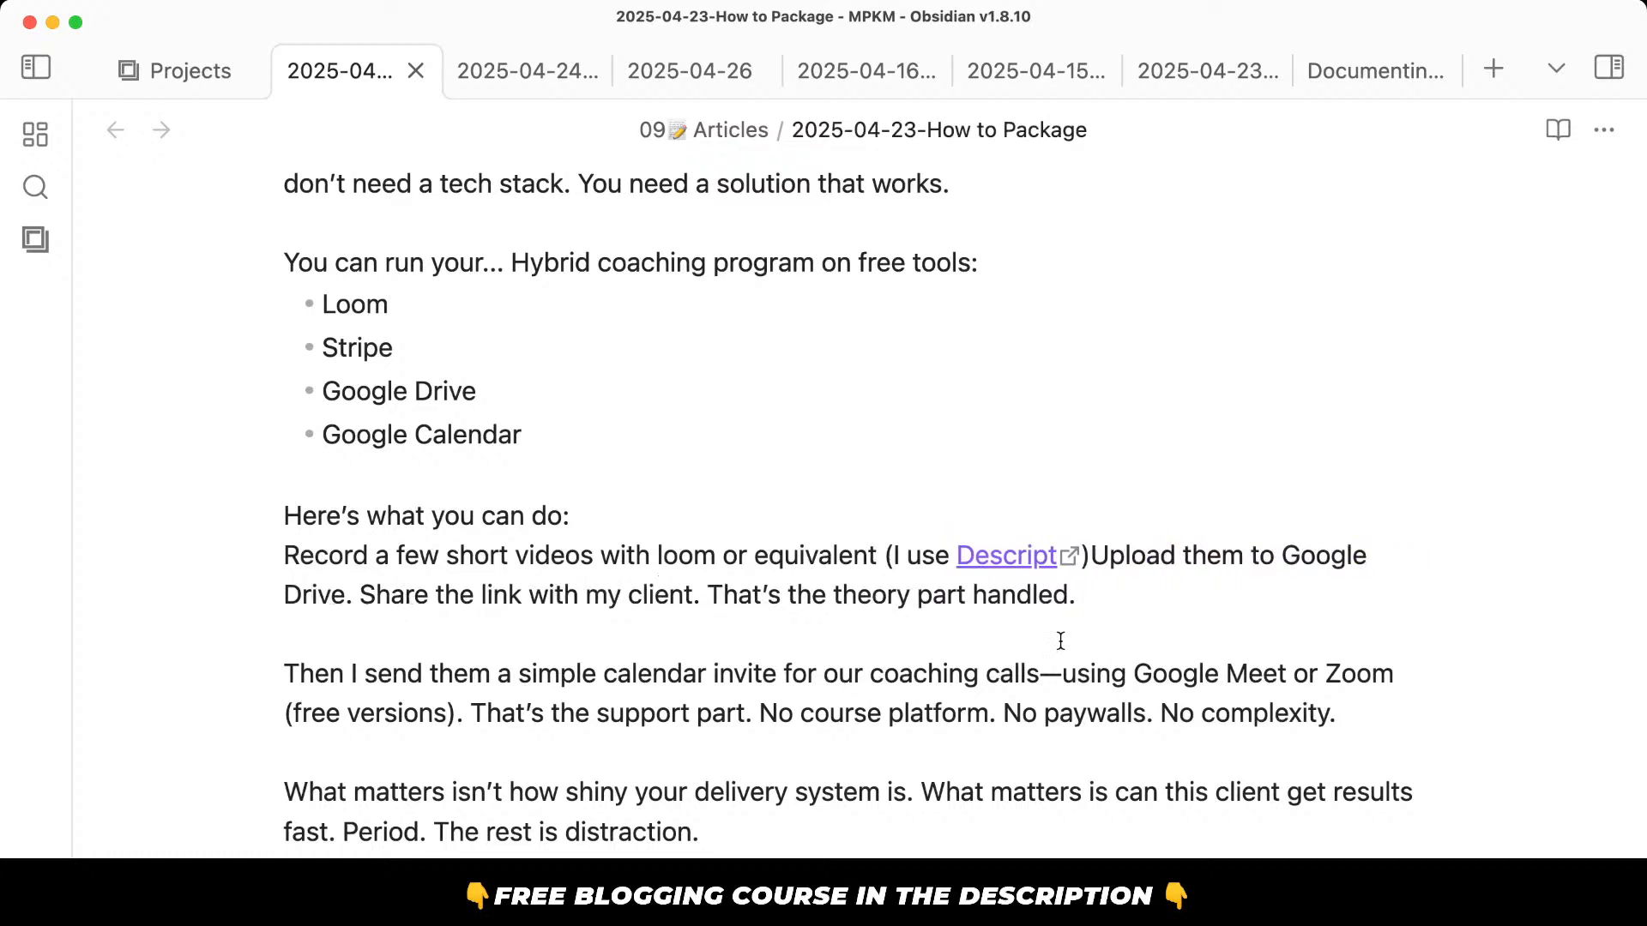
Break the line after the Descript parenthesis and remove the sentence "Upload them to Google Drive.".
left_click(1088, 556)
key("Return")
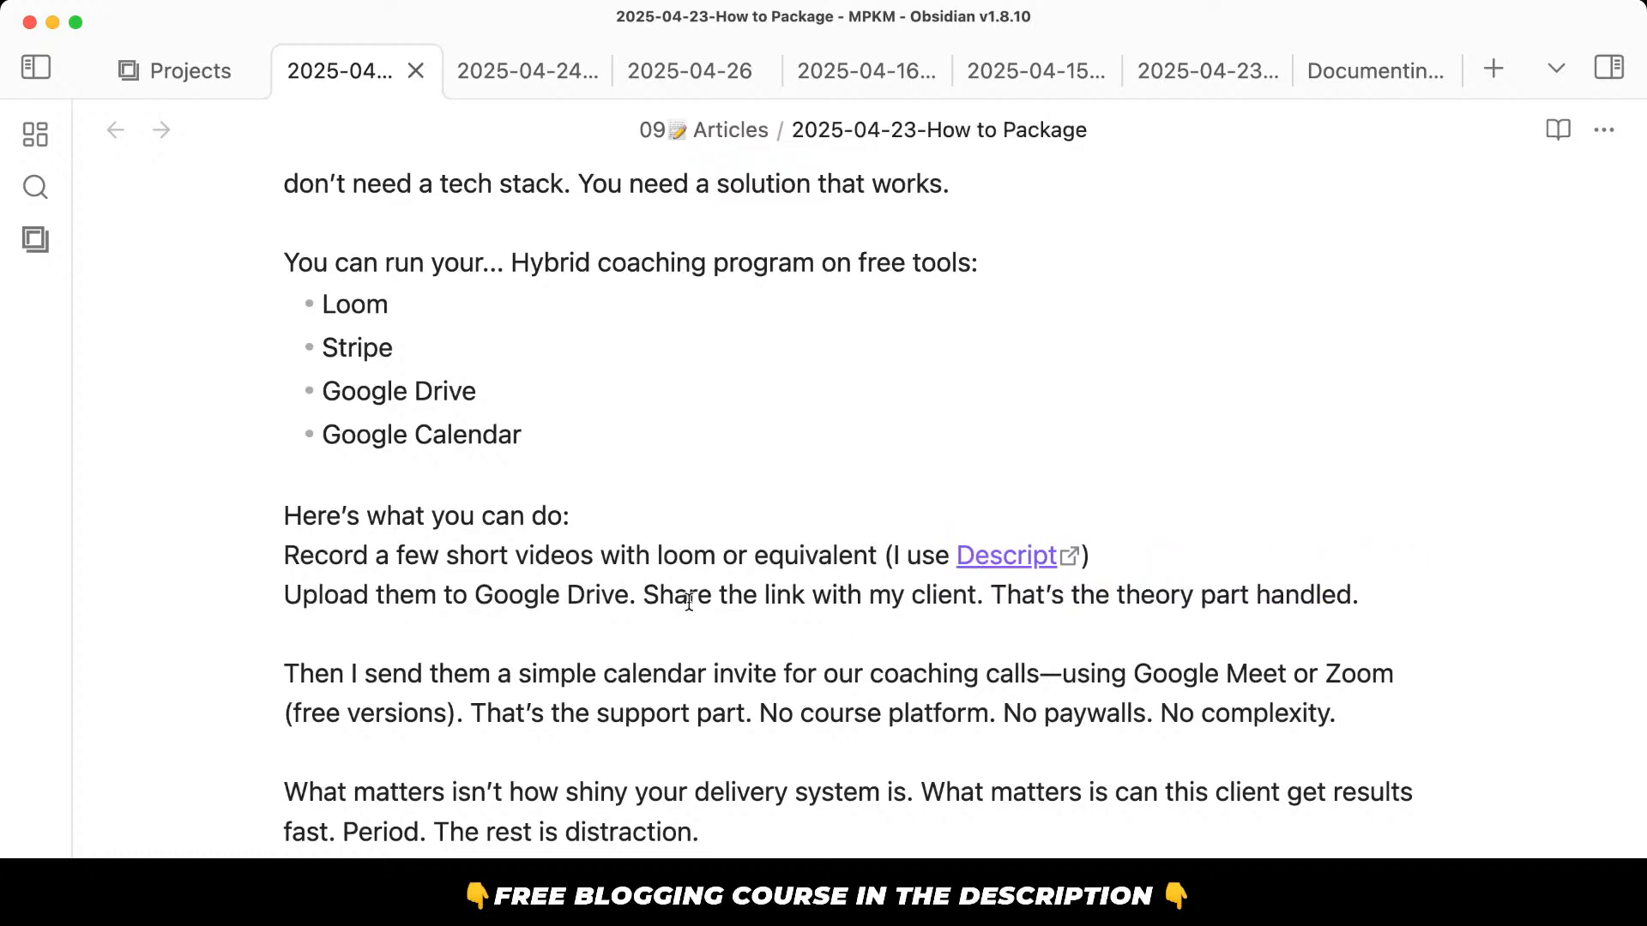
left_click(639, 594)
scroll(764, 693, "down", 3)
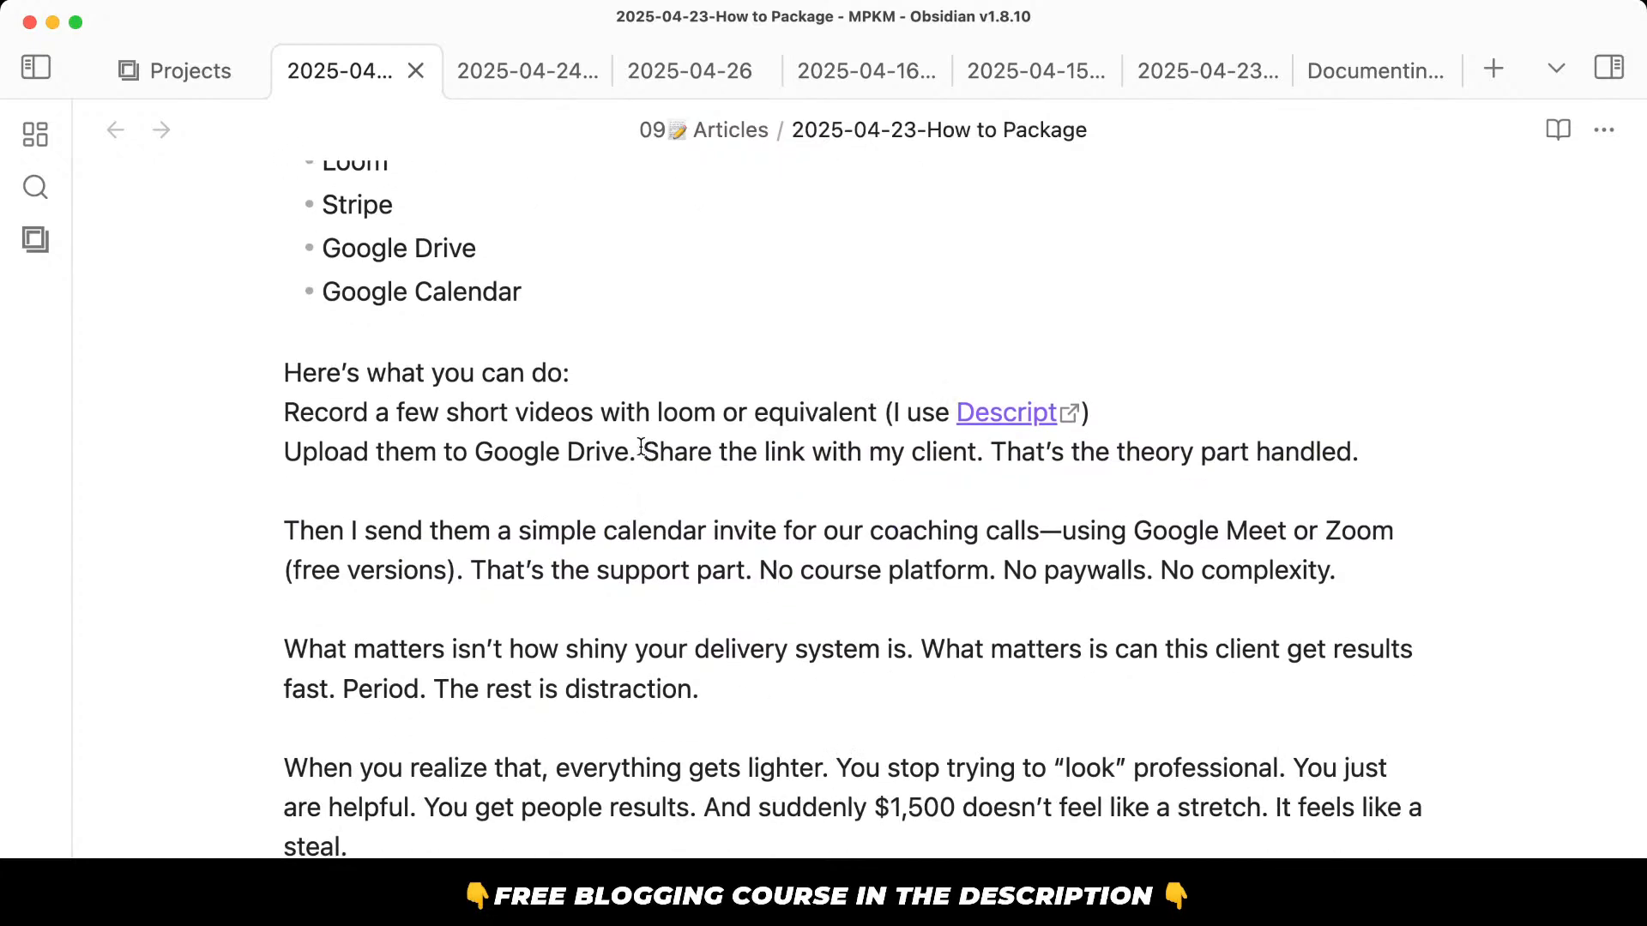
scroll(641, 447, "up", 3)
left_click_drag(528, 390, 285, 385)
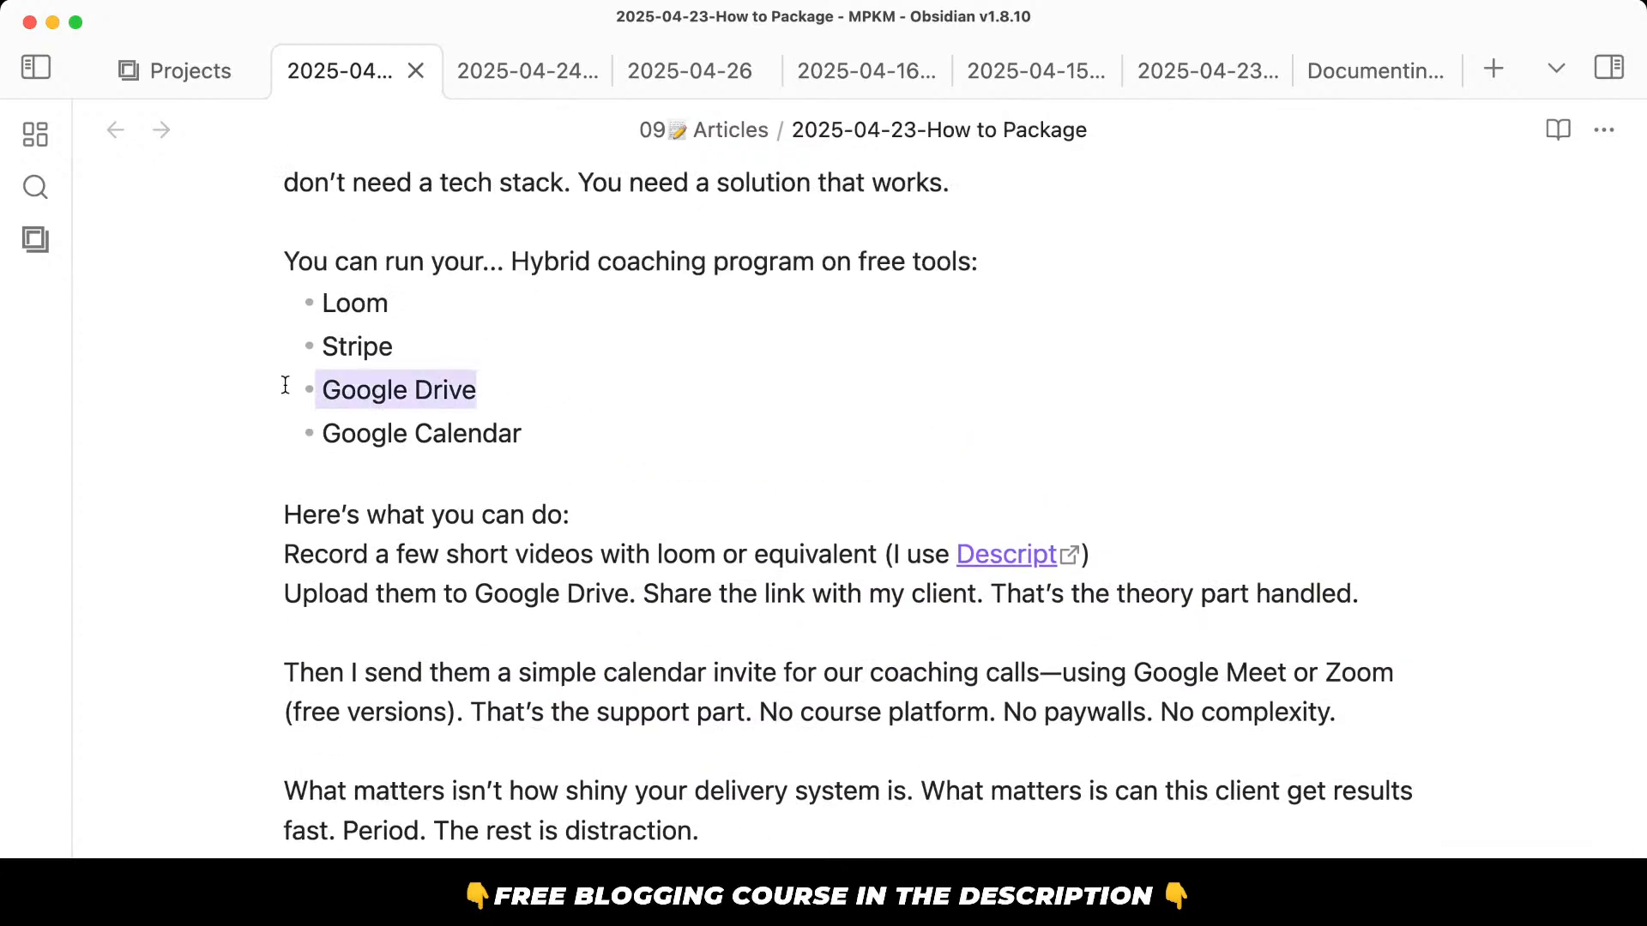
left_click(506, 388)
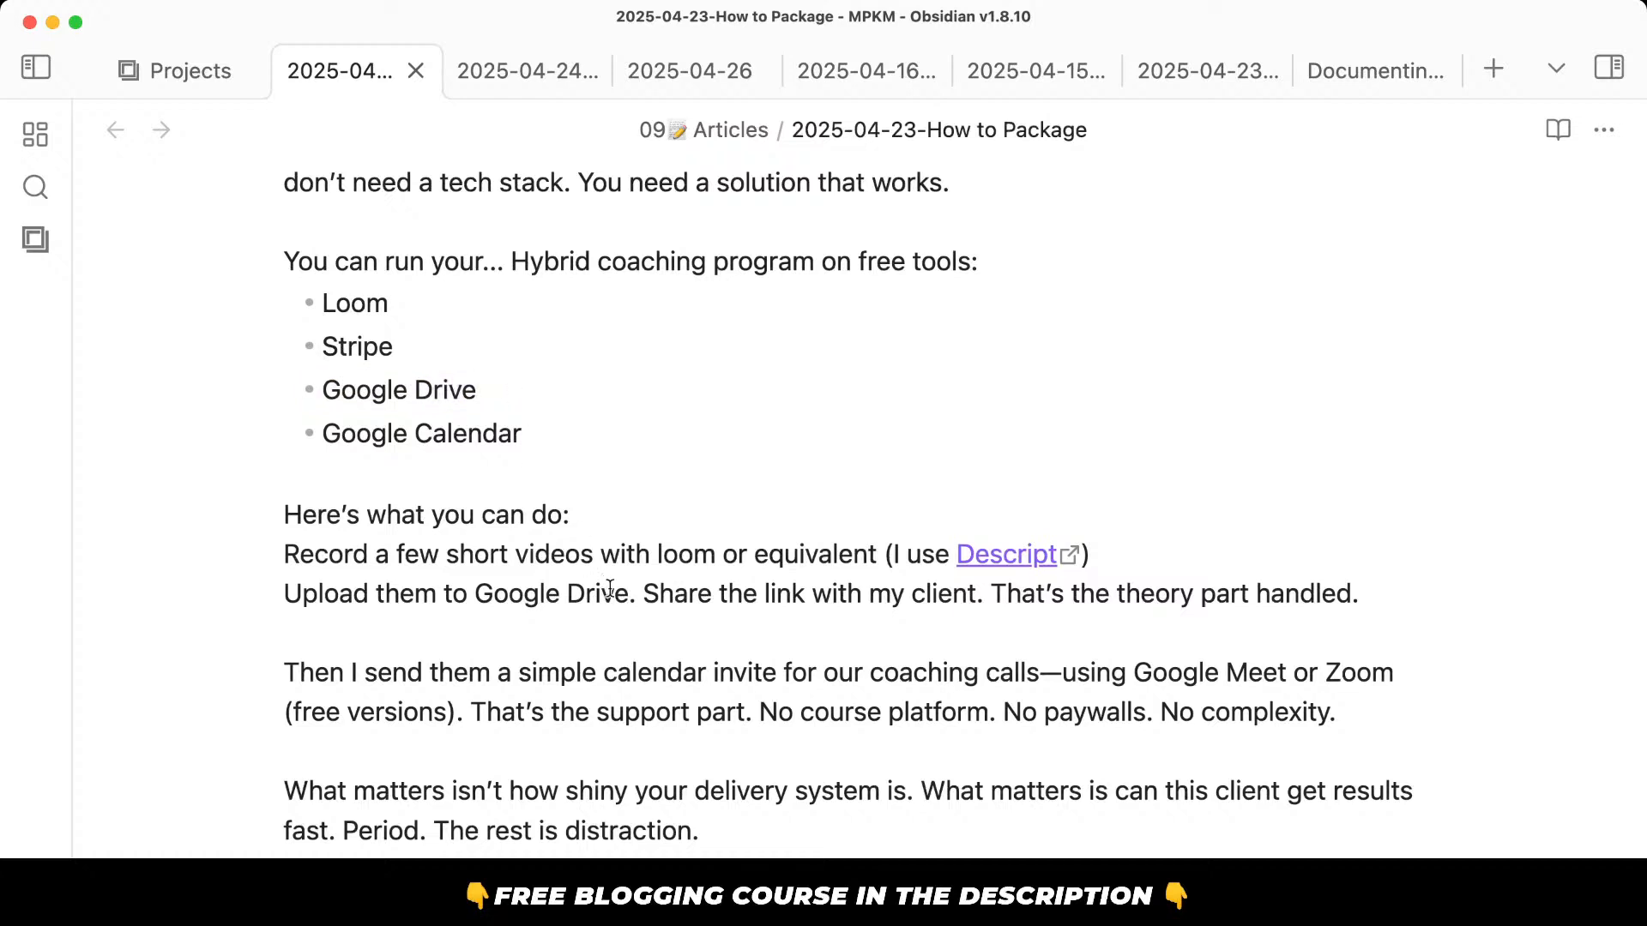
left_click_drag(636, 593, 255, 594)
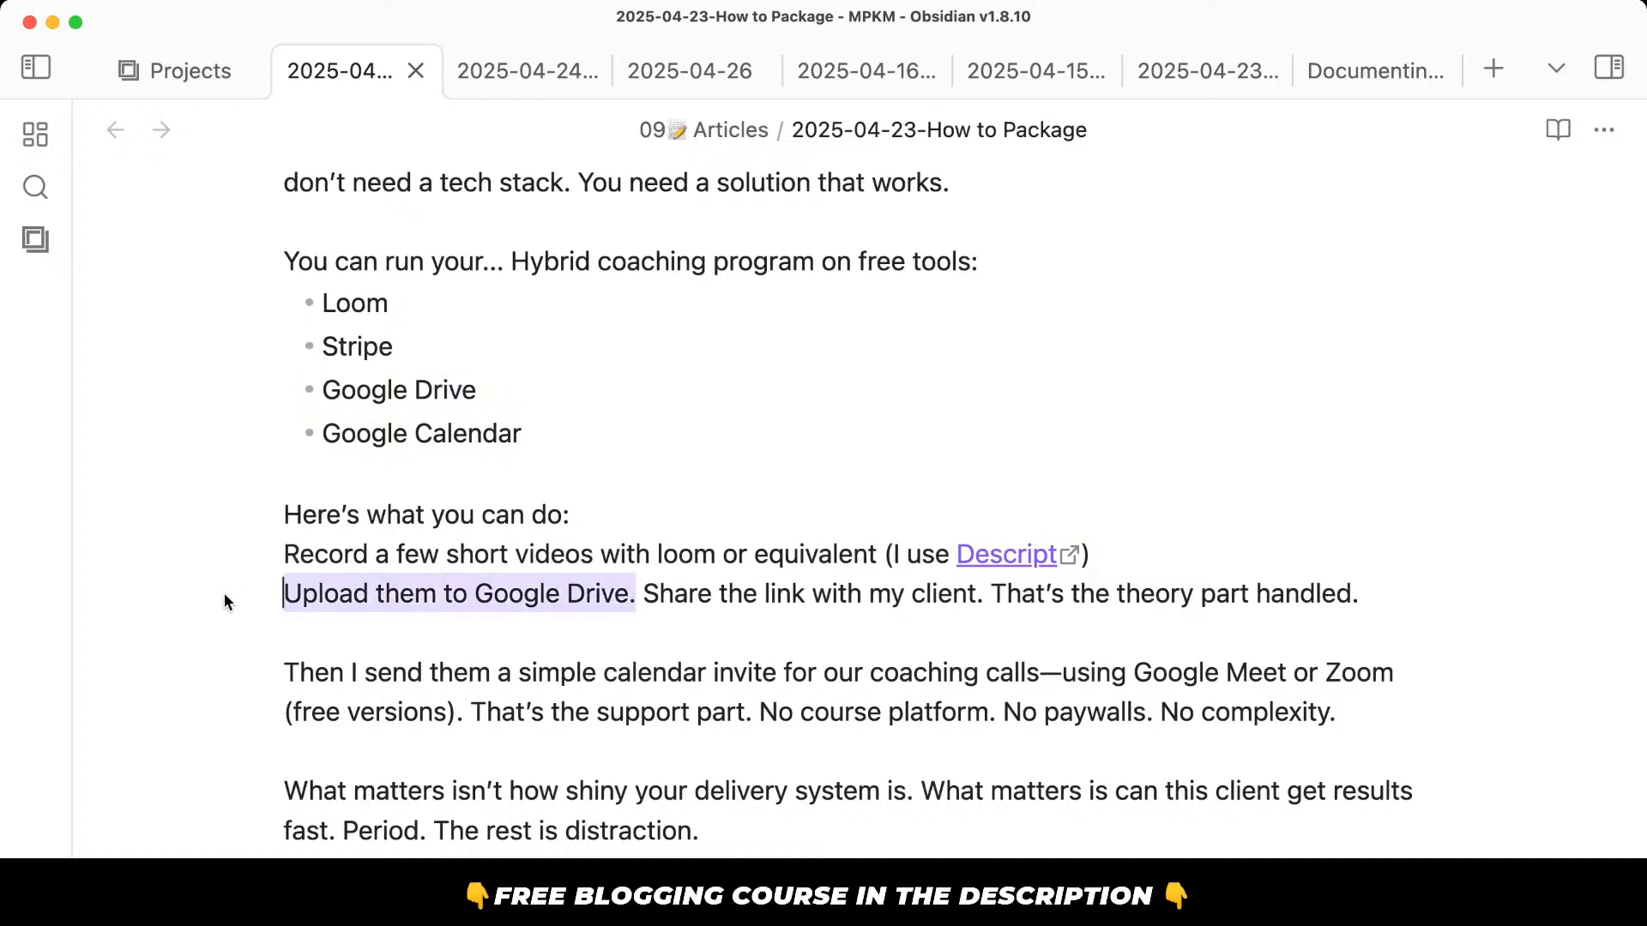
key("BackSpace")
key("BackSpace")
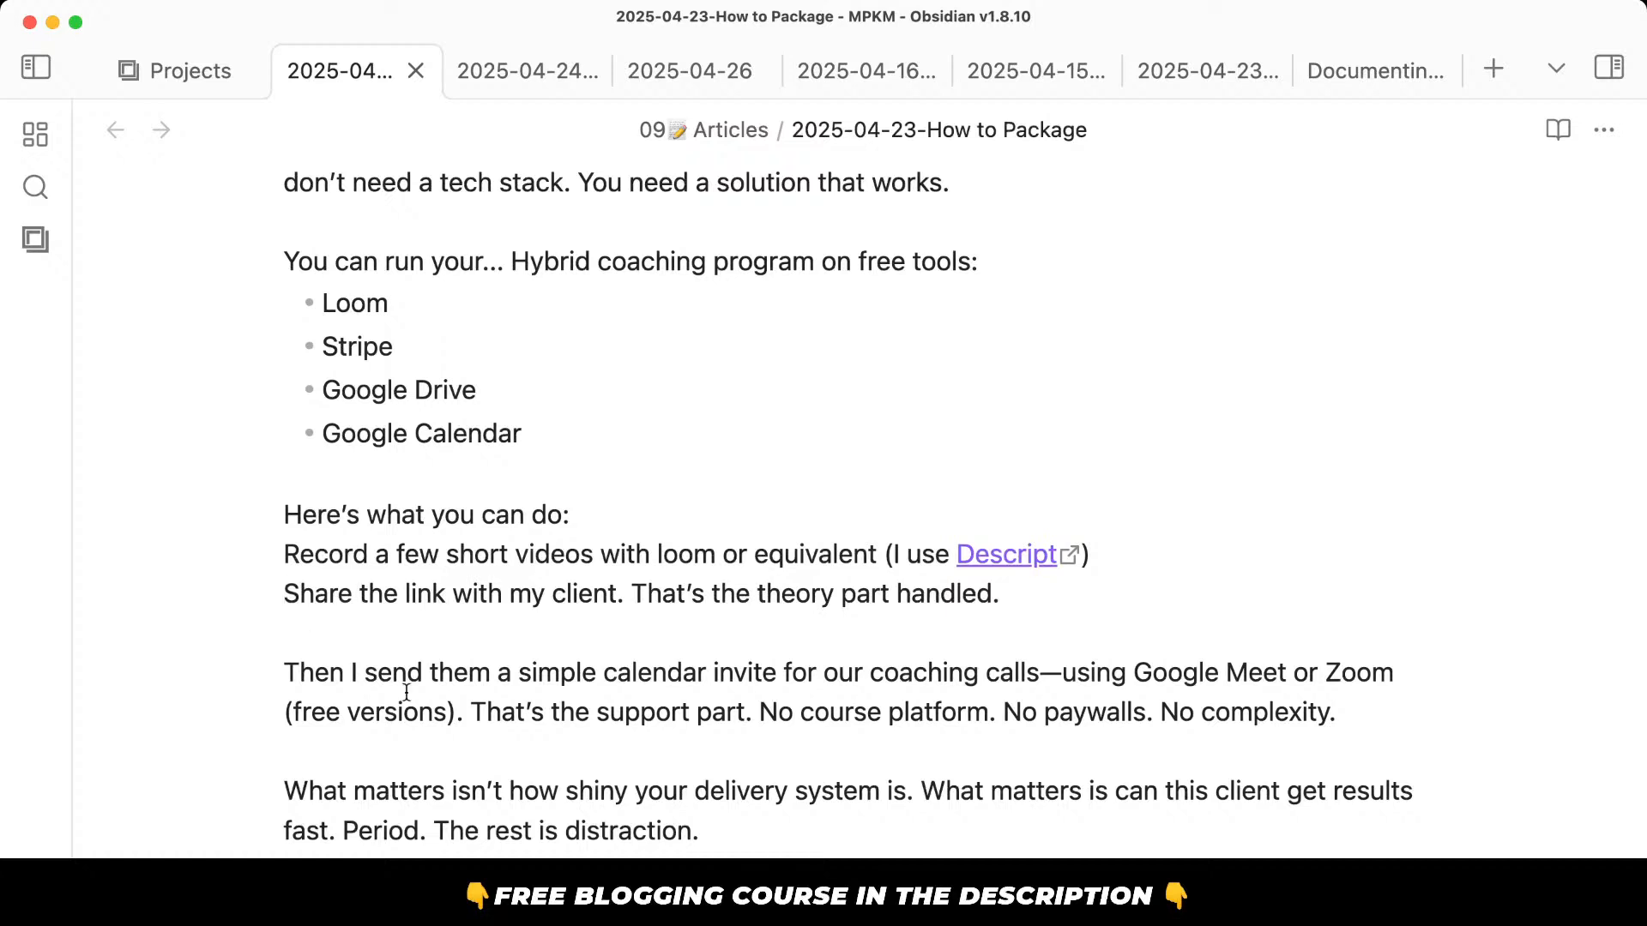
Split "That's the theory part handled." into its own paragraph below "Share the link with my client.".
left_click_drag(407, 594, 508, 645)
left_click(508, 645)
left_click(635, 592)
key("Return")
key("Return")
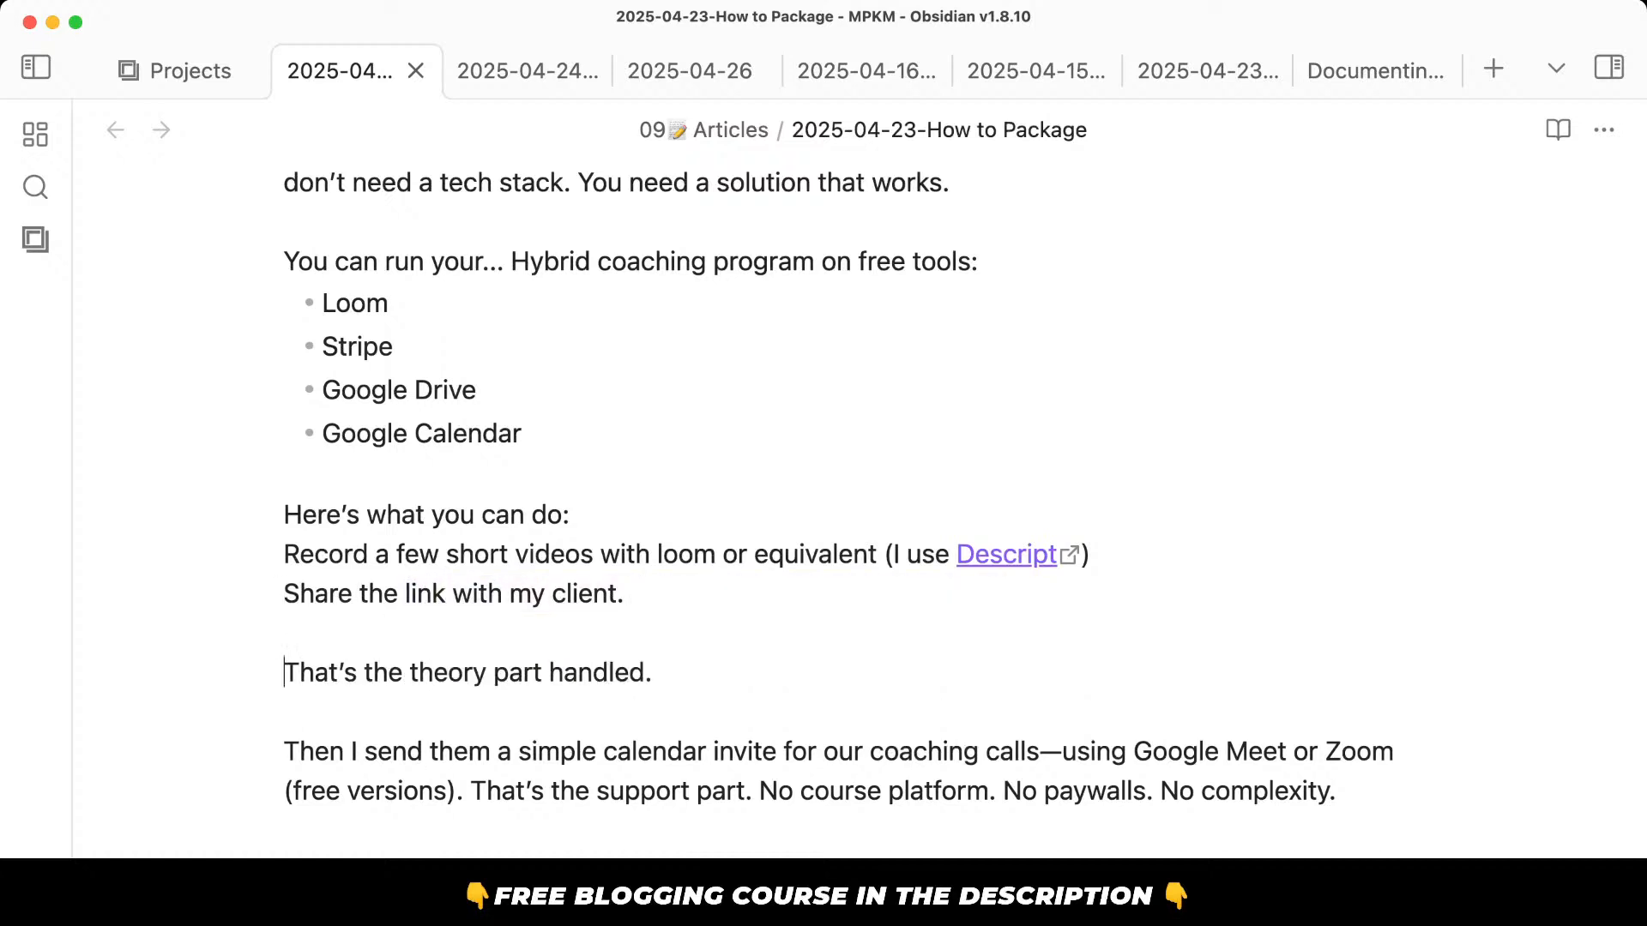
Reread the lines about sharing the link and handling the theory part under "Here's what you can do:".
scroll(688, 816, "down", 3)
left_click_drag(605, 384, 634, 444)
left_click(720, 563)
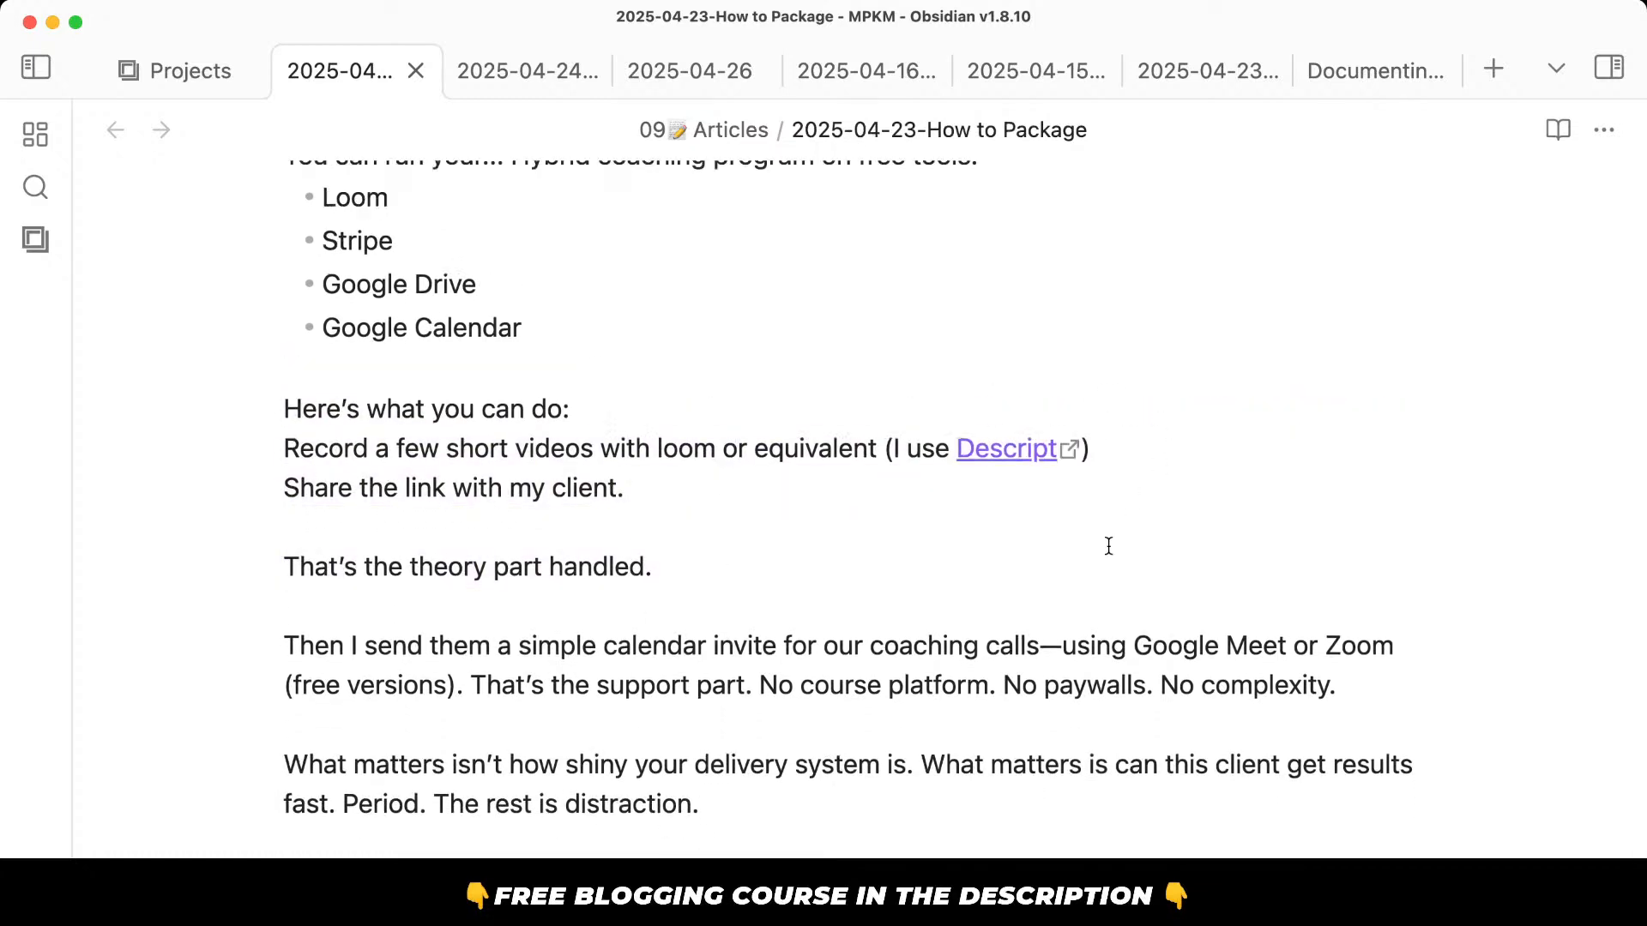
left_click(761, 496)
scroll(761, 496, "down", 2)
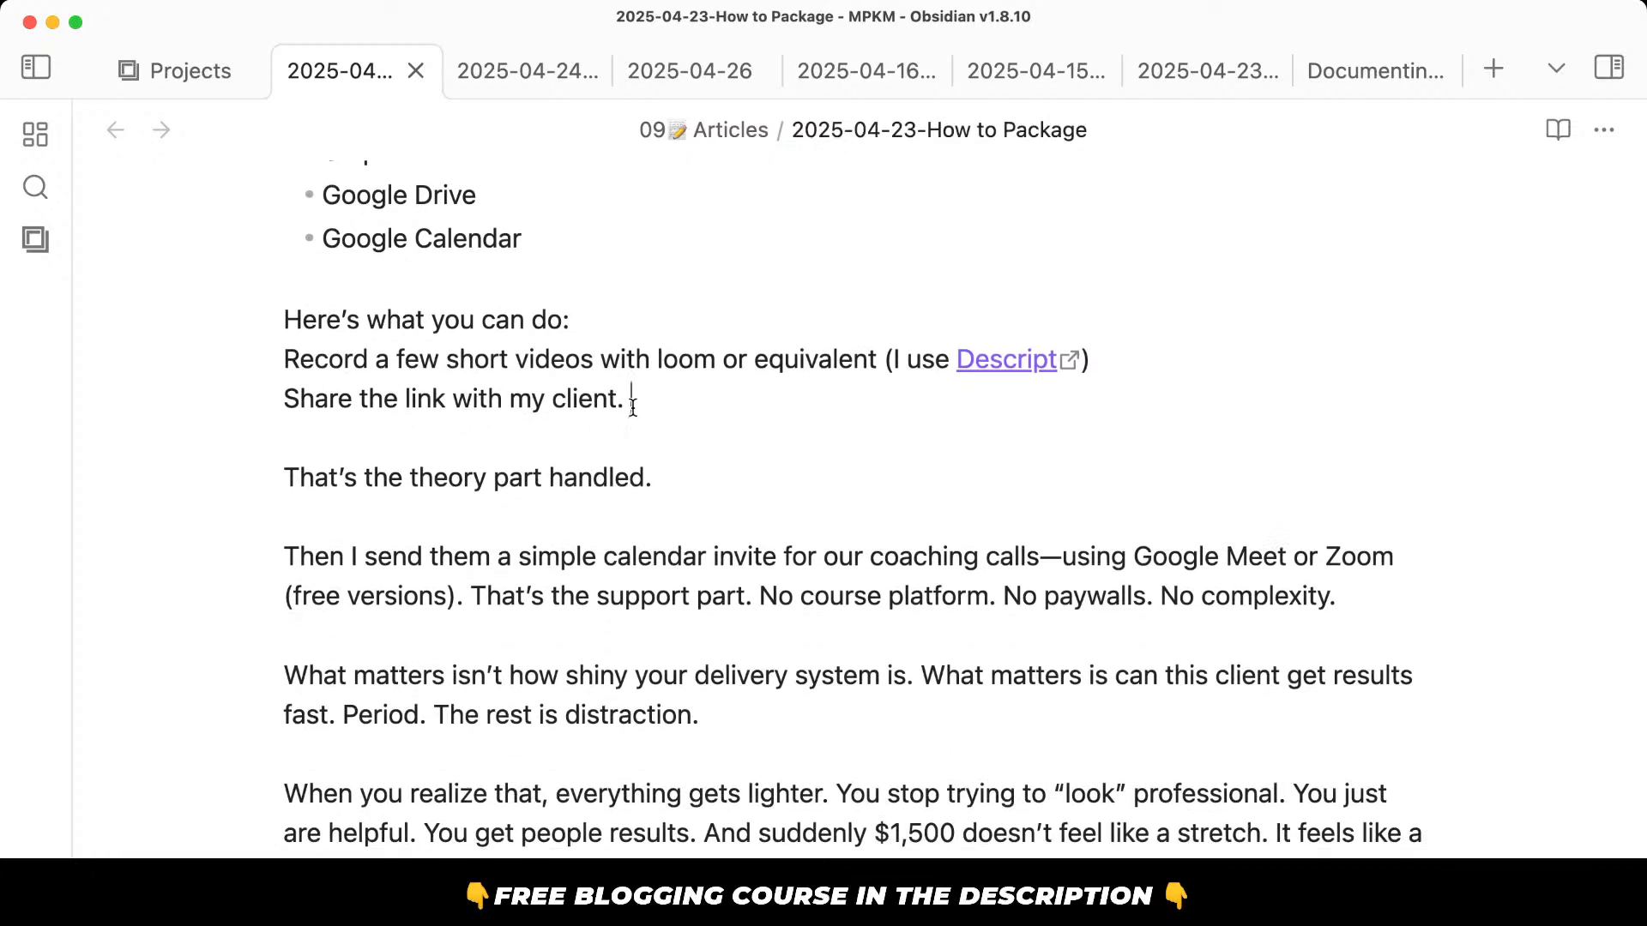
left_click_drag(735, 404, 175, 414)
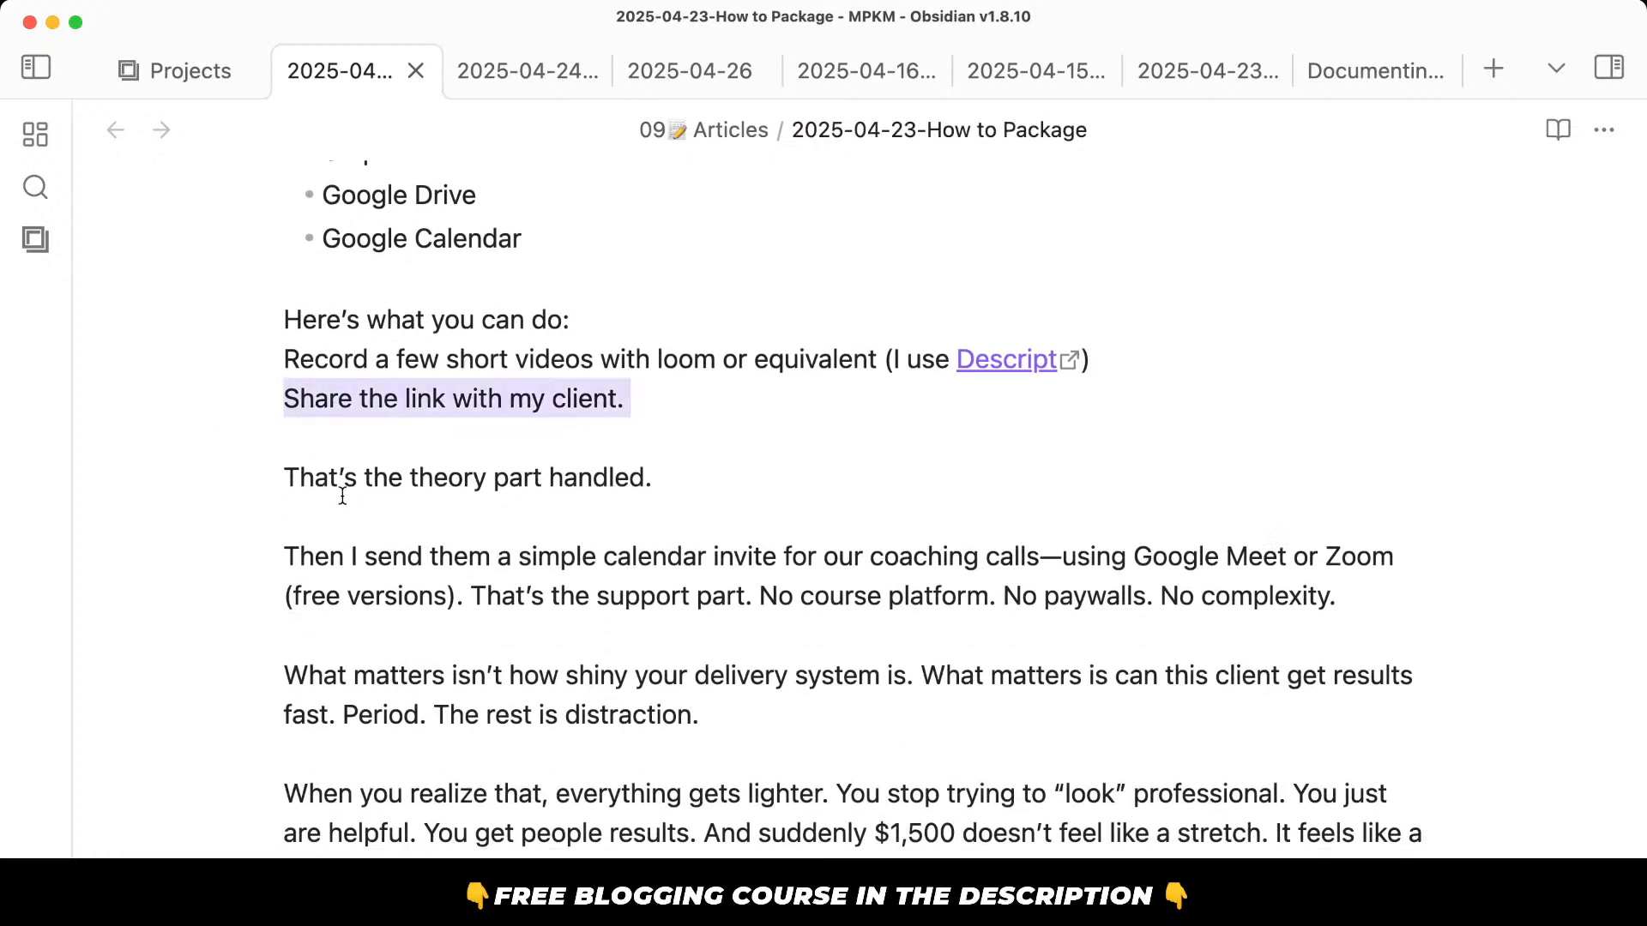
left_click(671, 407)
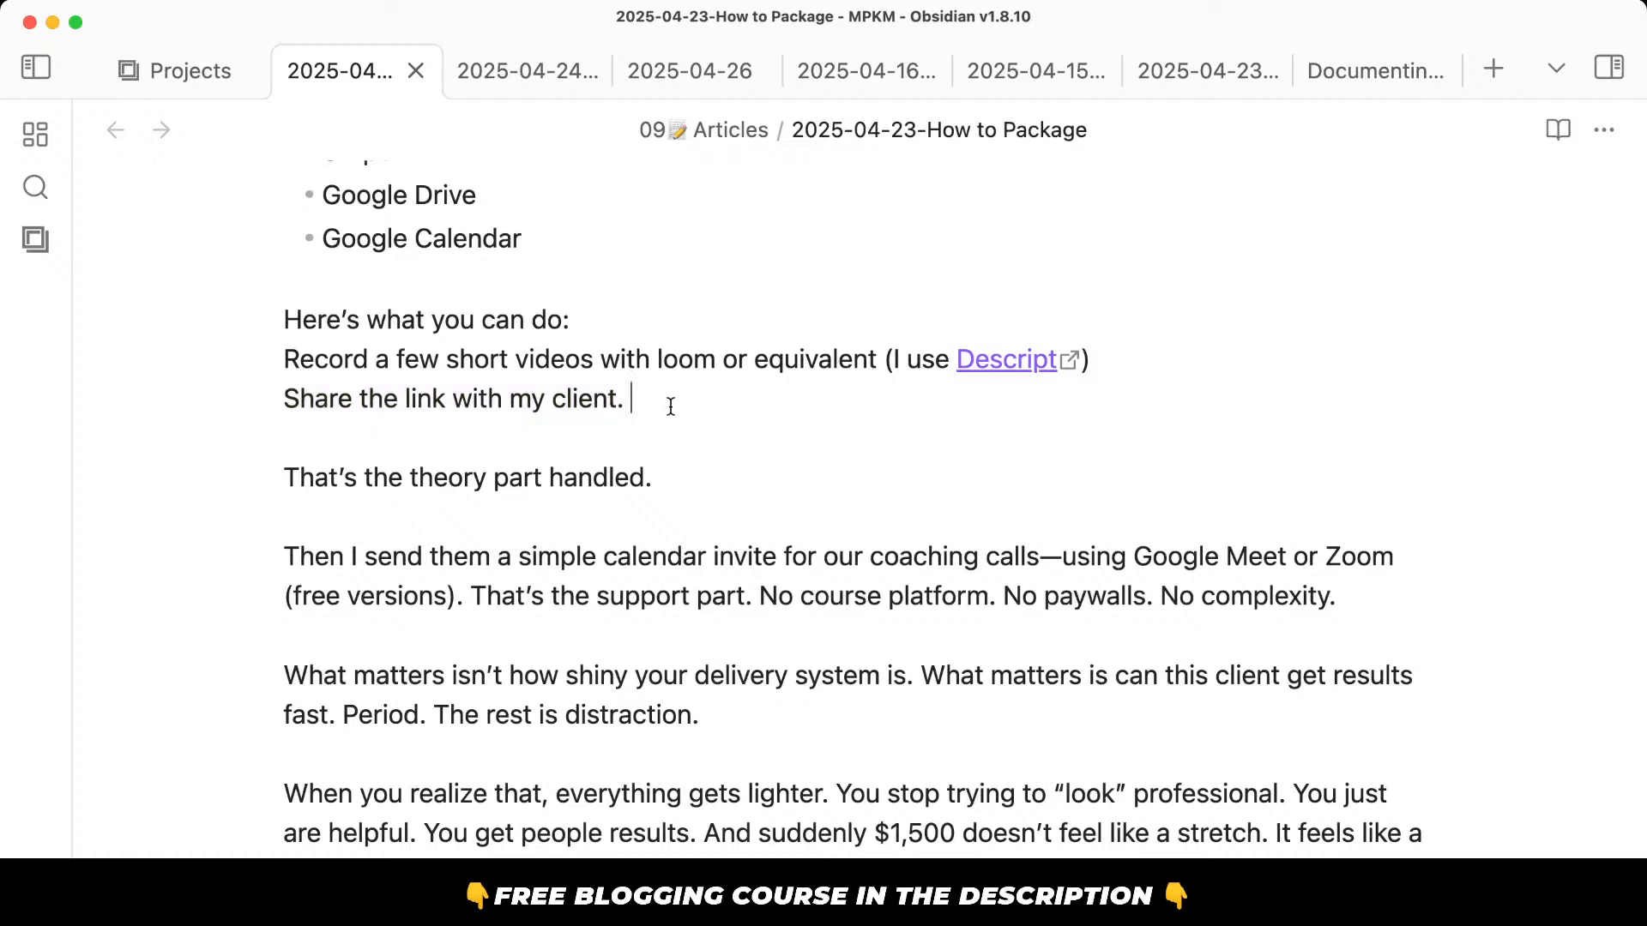
double_click(500, 482)
left_click(652, 558)
Remove the "Google Drive" bullet from the free tools list.
scroll(656, 558, "down", 5)
scroll(754, 559, "up", 5)
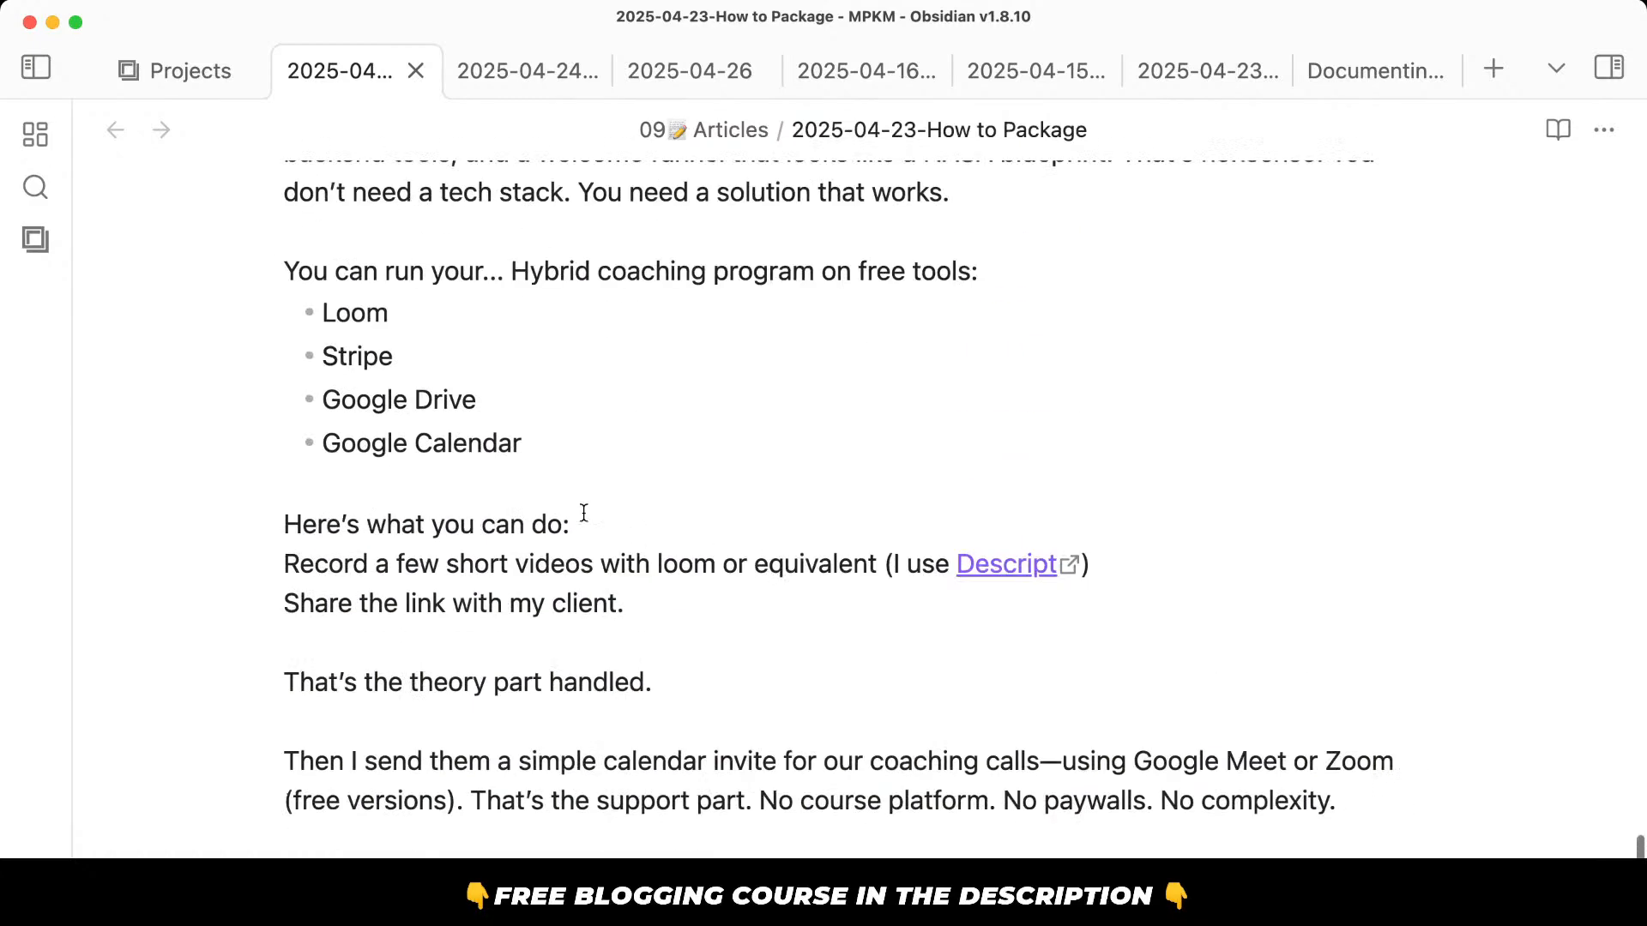
left_click_drag(477, 399, 75, 397)
key("BackSpace")
key("BackSpace")
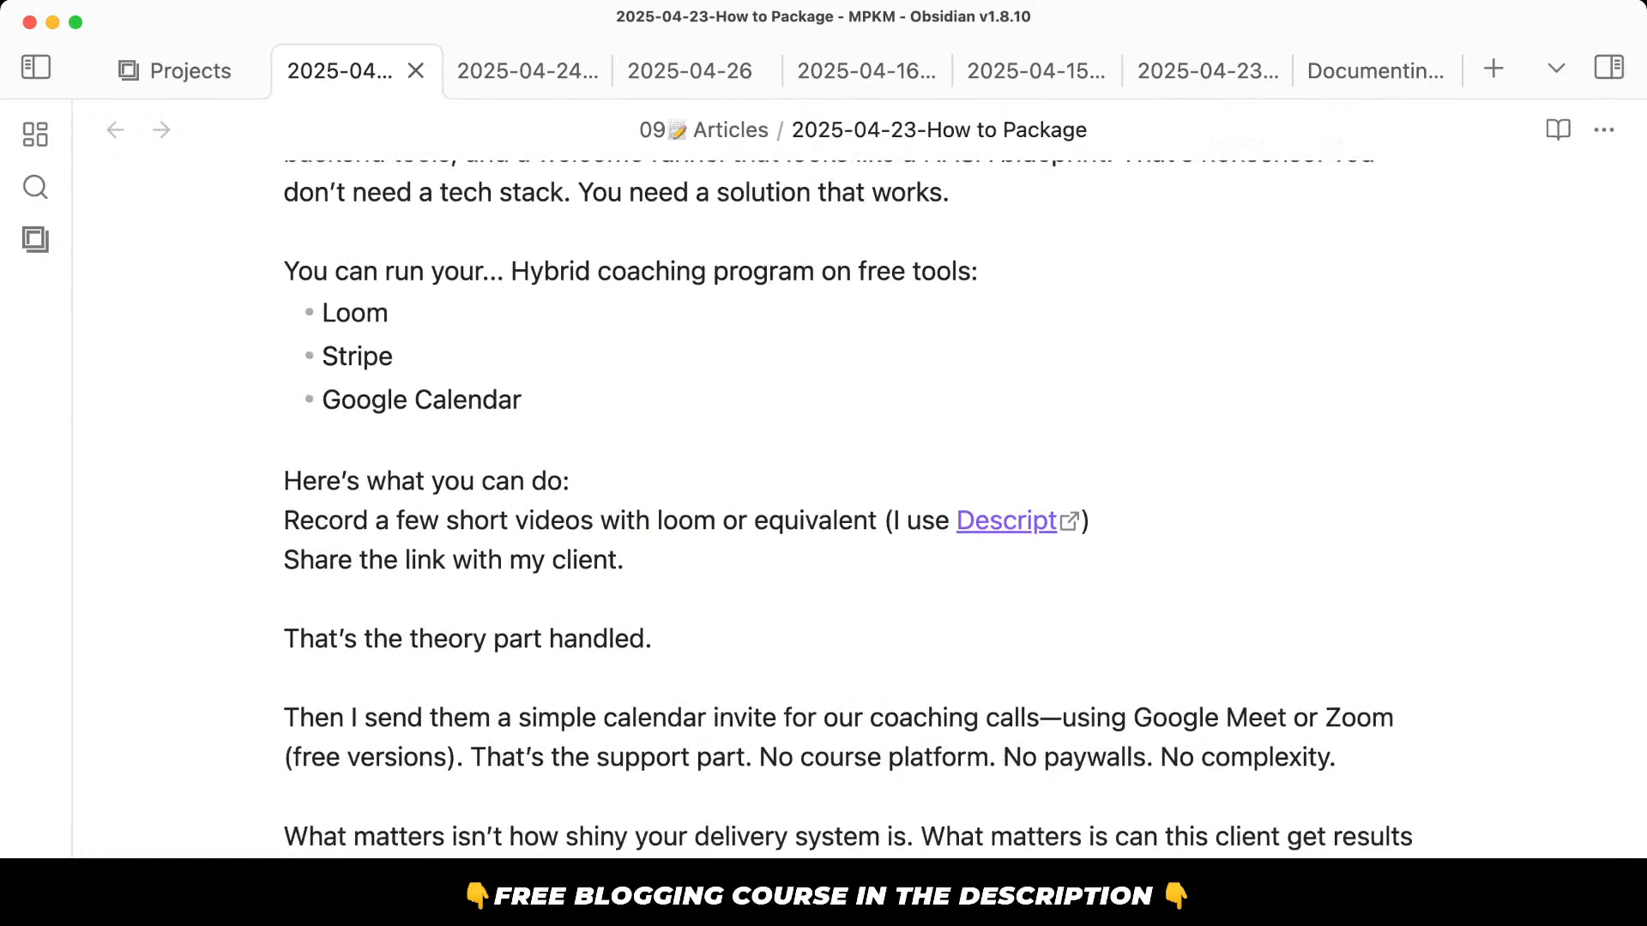
Delete "I" from "Then I send them a simple calendar invite" so the sentence addresses the reader.
scroll(334, 638, "down", 3)
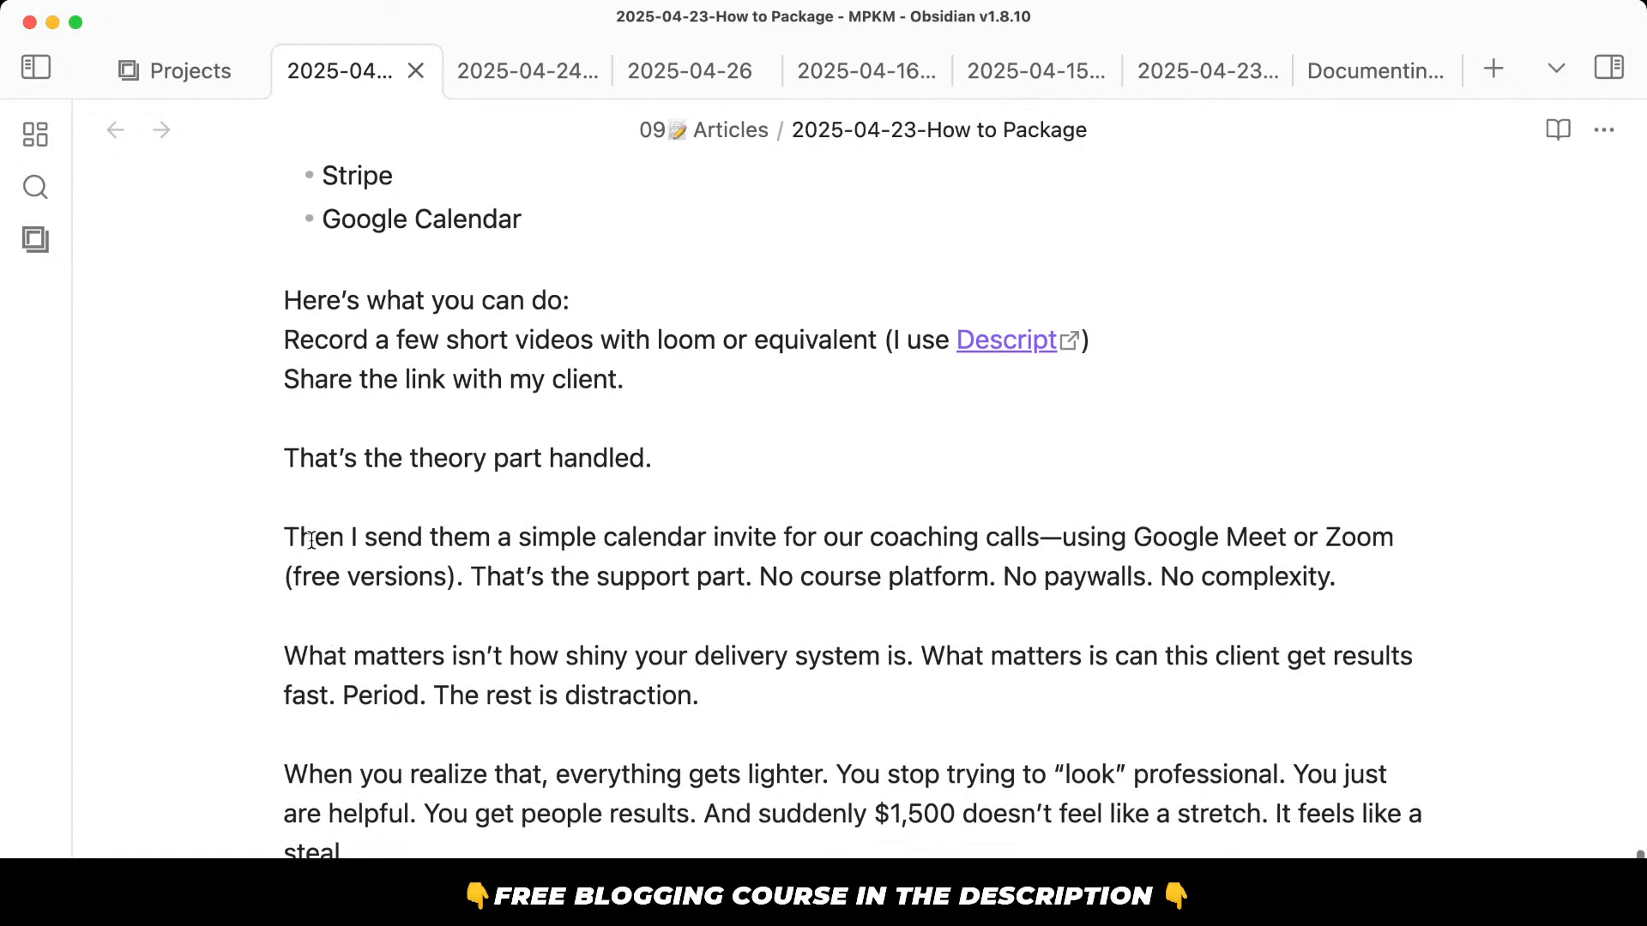
left_click_drag(286, 539, 417, 656)
left_click(419, 655)
scroll(419, 649, "down", 3)
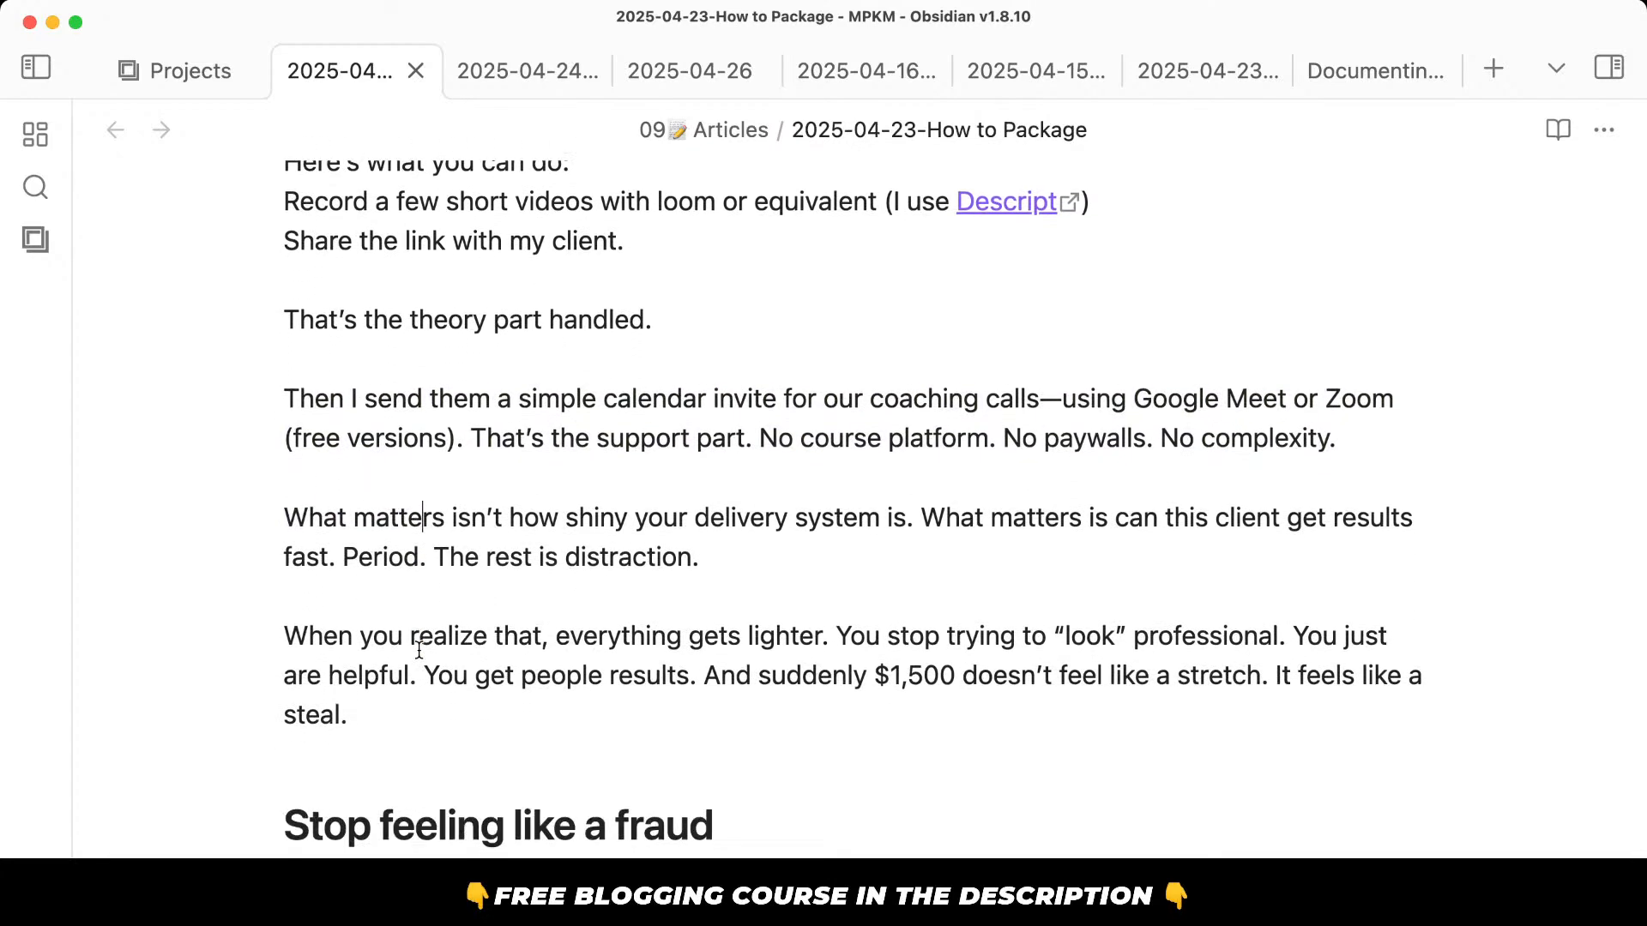
left_click_drag(438, 390, 513, 542)
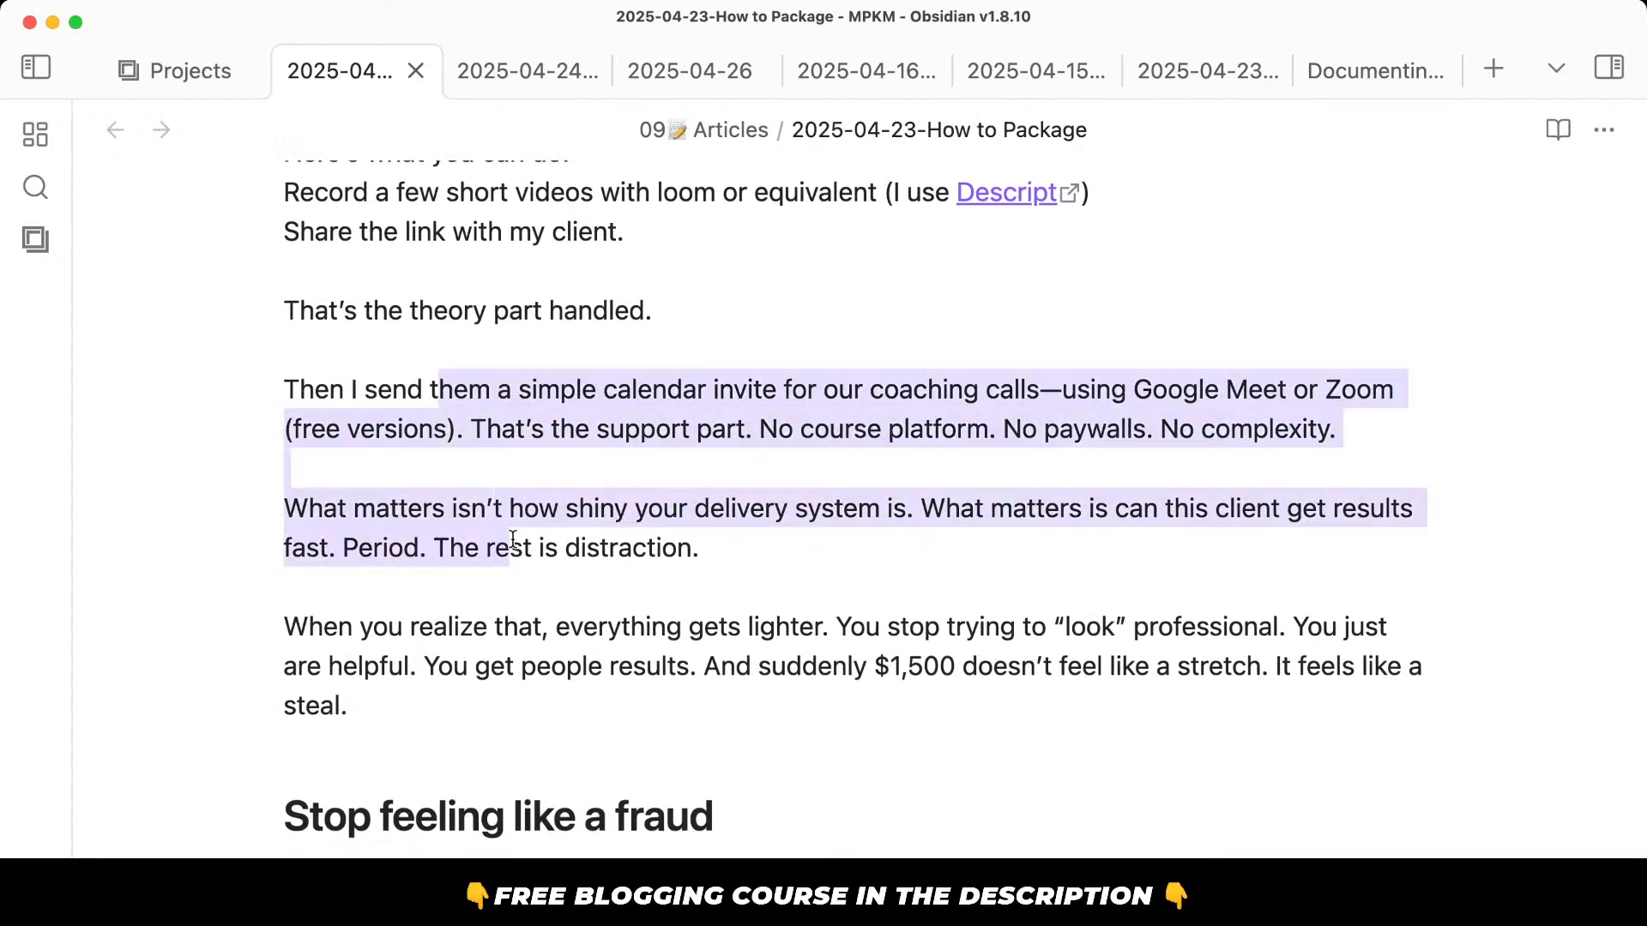
left_click(557, 597)
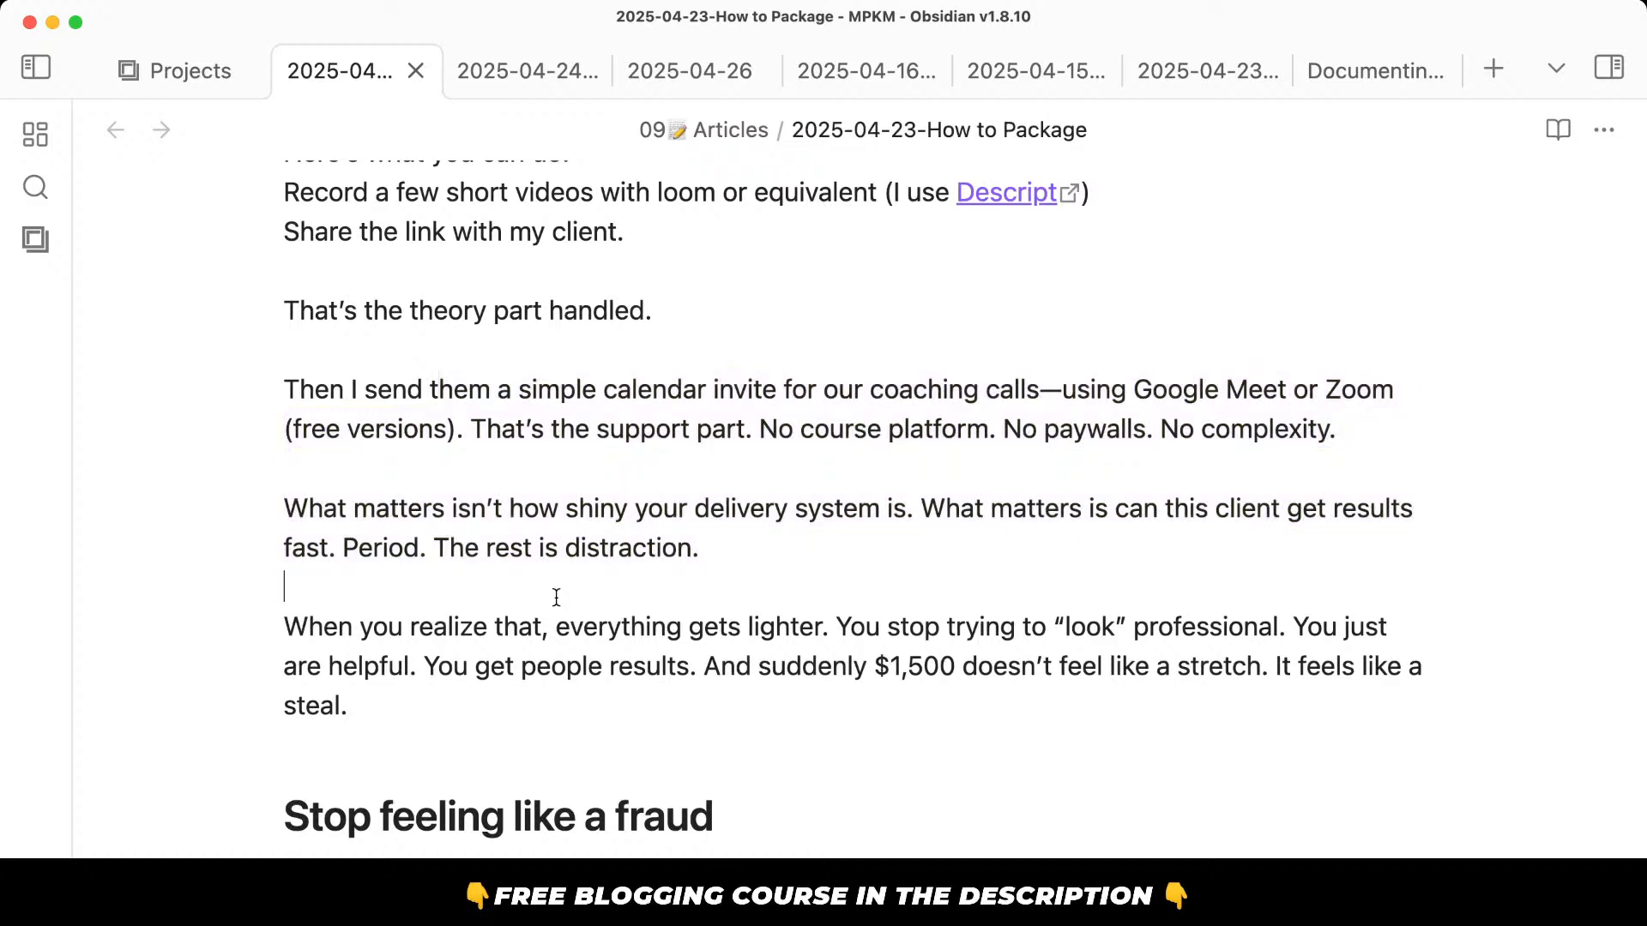
left_click(357, 388)
key("BackSpace")
key("BackSpace")
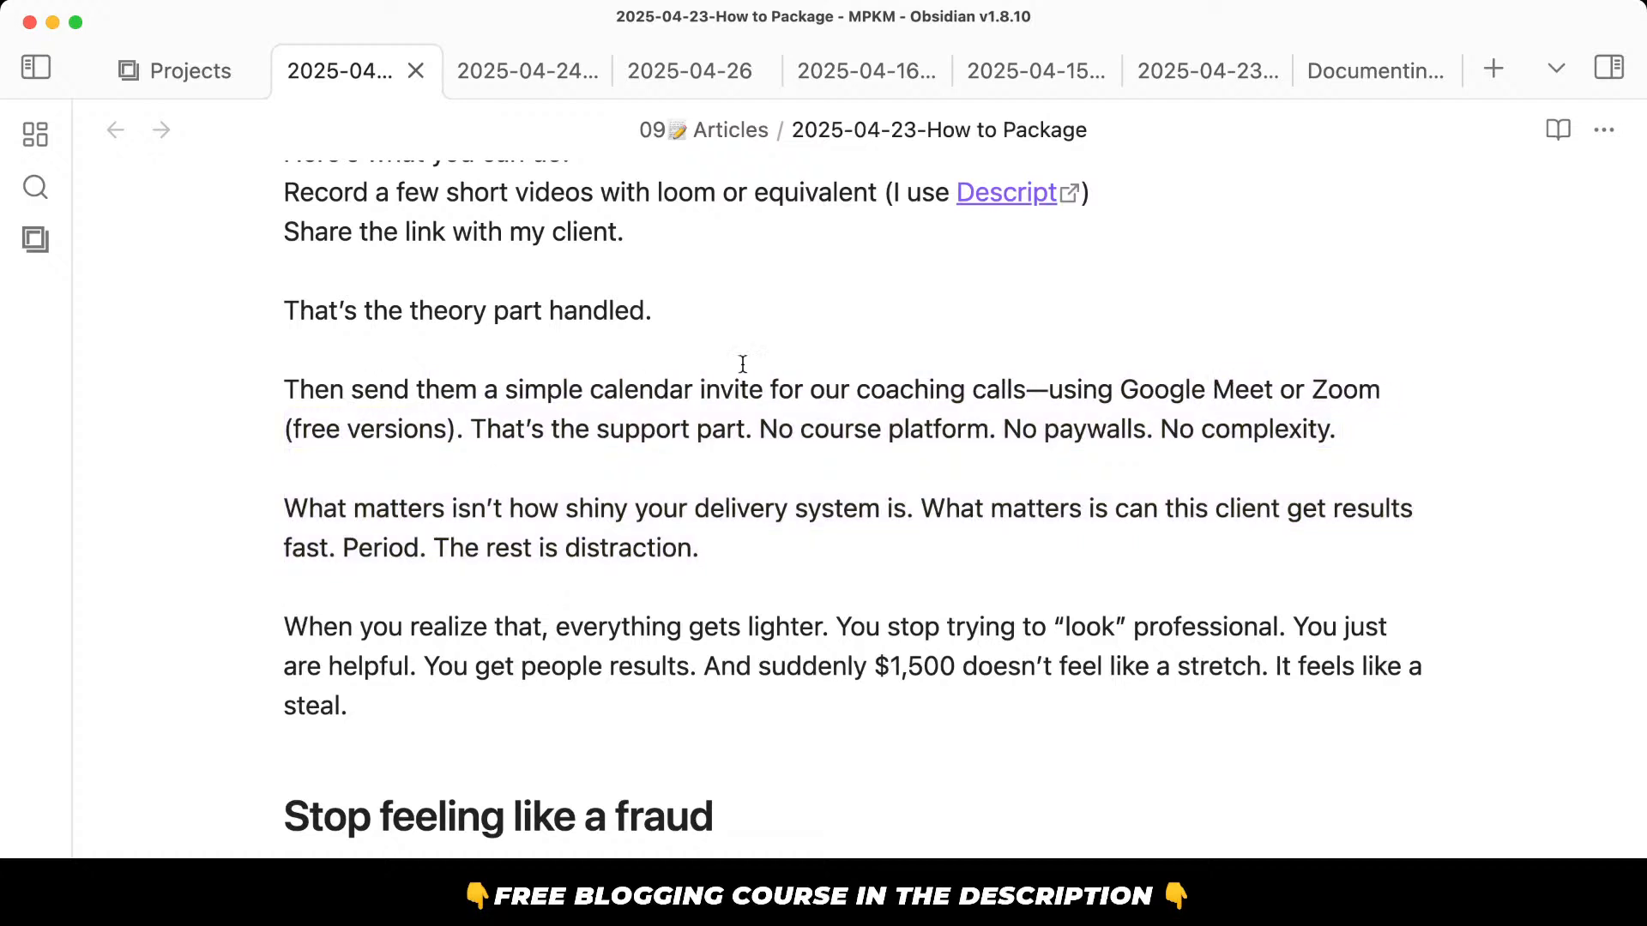
Remove "(free versions)", end the sentence at "Zoom." and start "That's the support part." on a new line.
scroll(925, 371, "down", 2)
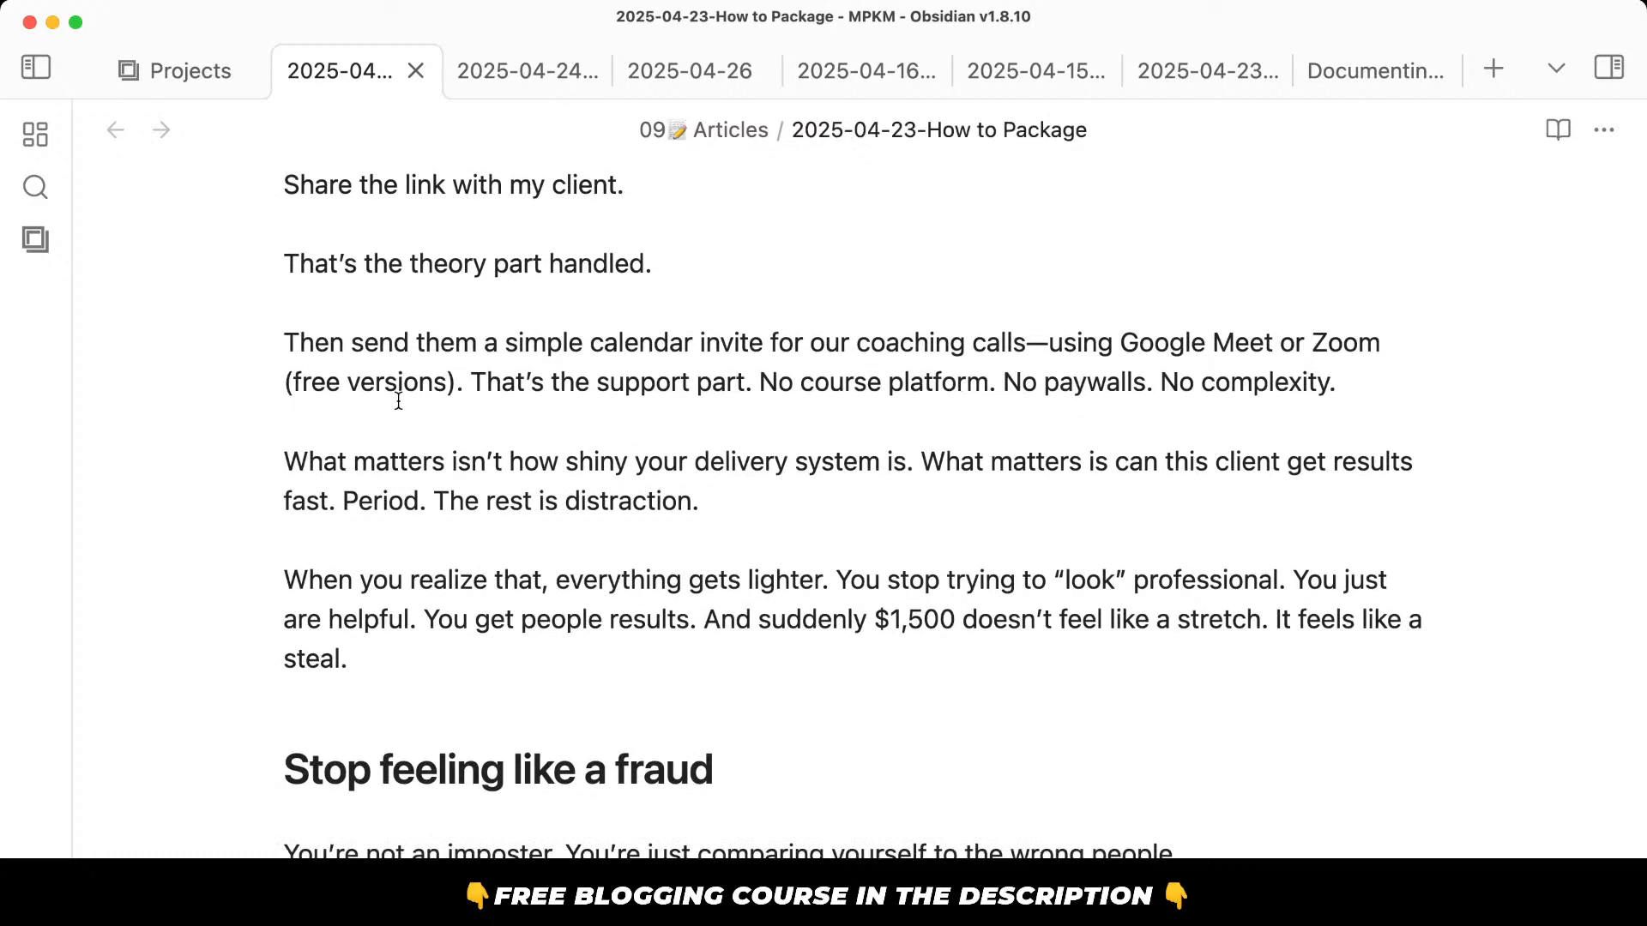
left_click_drag(471, 381, 249, 386)
key("BackSpace")
key("BackSpace")
type(".")
key("Return")
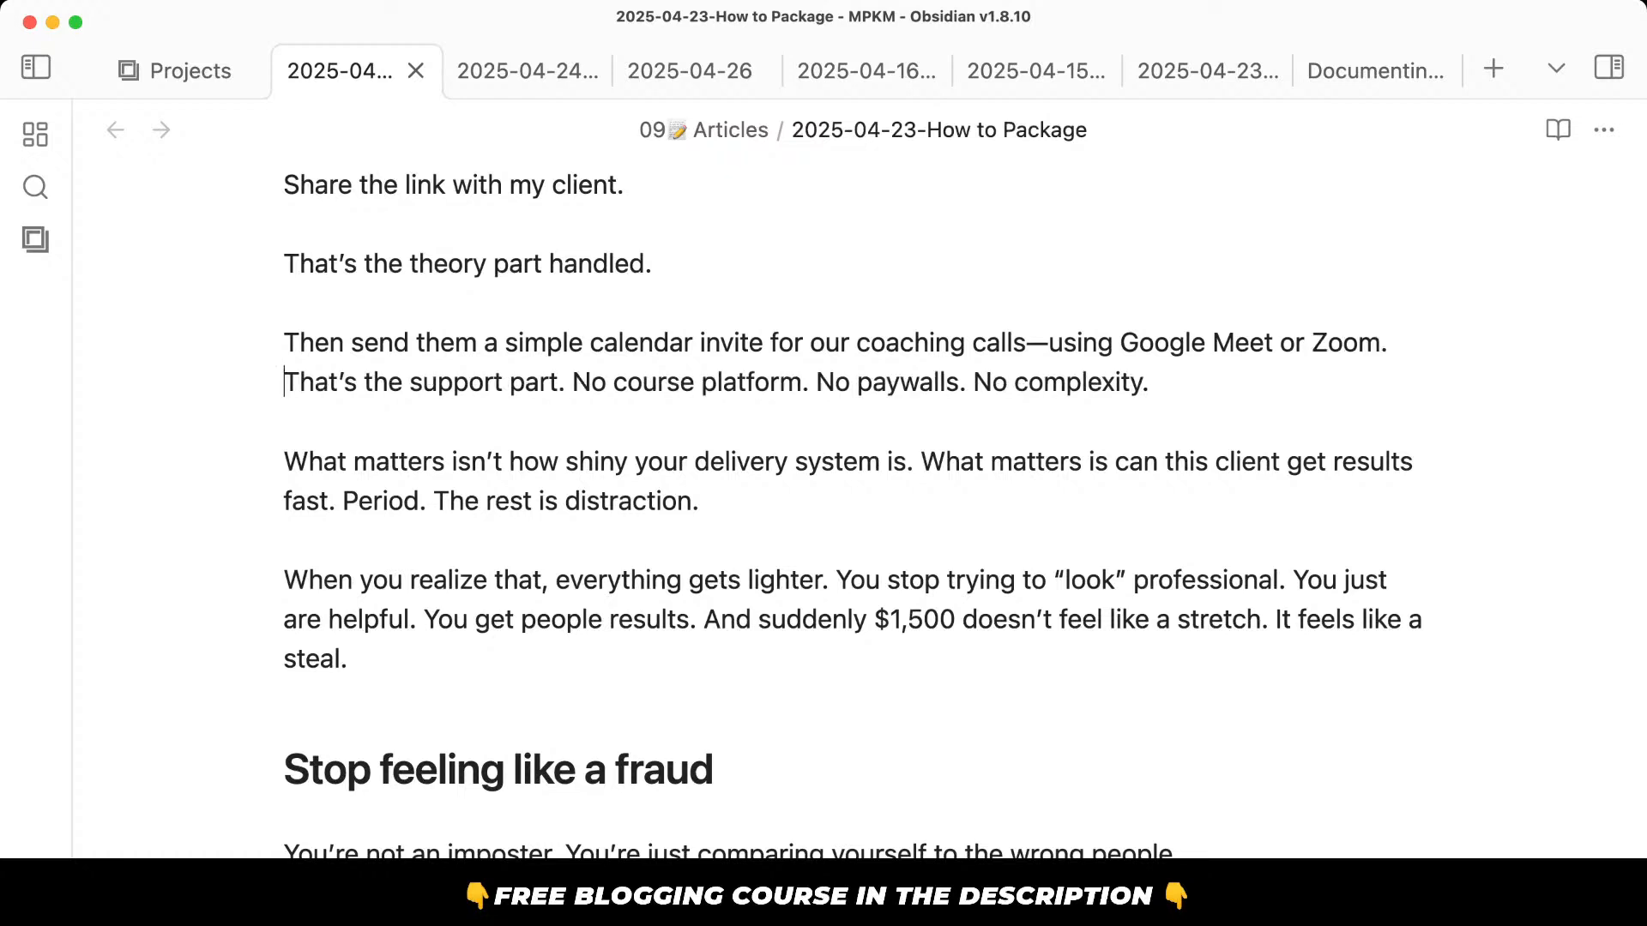
Review the last two paragraphs before the "Stop feeling like a fraud" heading.
scroll(665, 633, "down", 2)
scroll(664, 634, "down", 2)
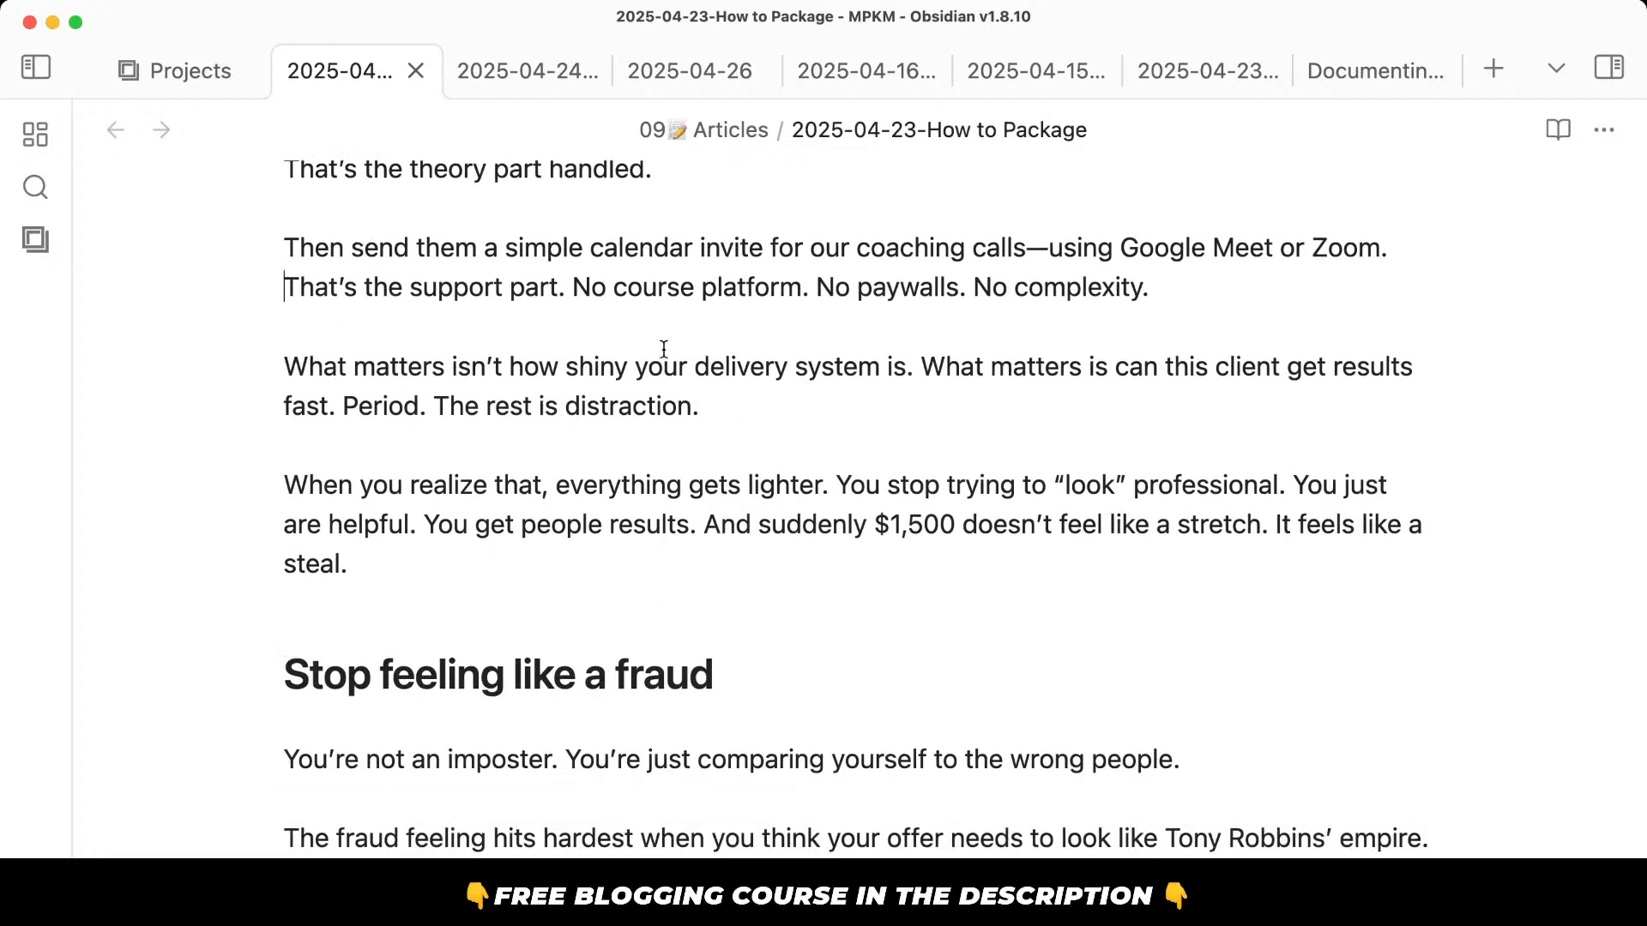
triple_click(701, 405)
left_click(742, 473)
triple_click(654, 552)
left_click(654, 549)
scroll(679, 558, "down", 2)
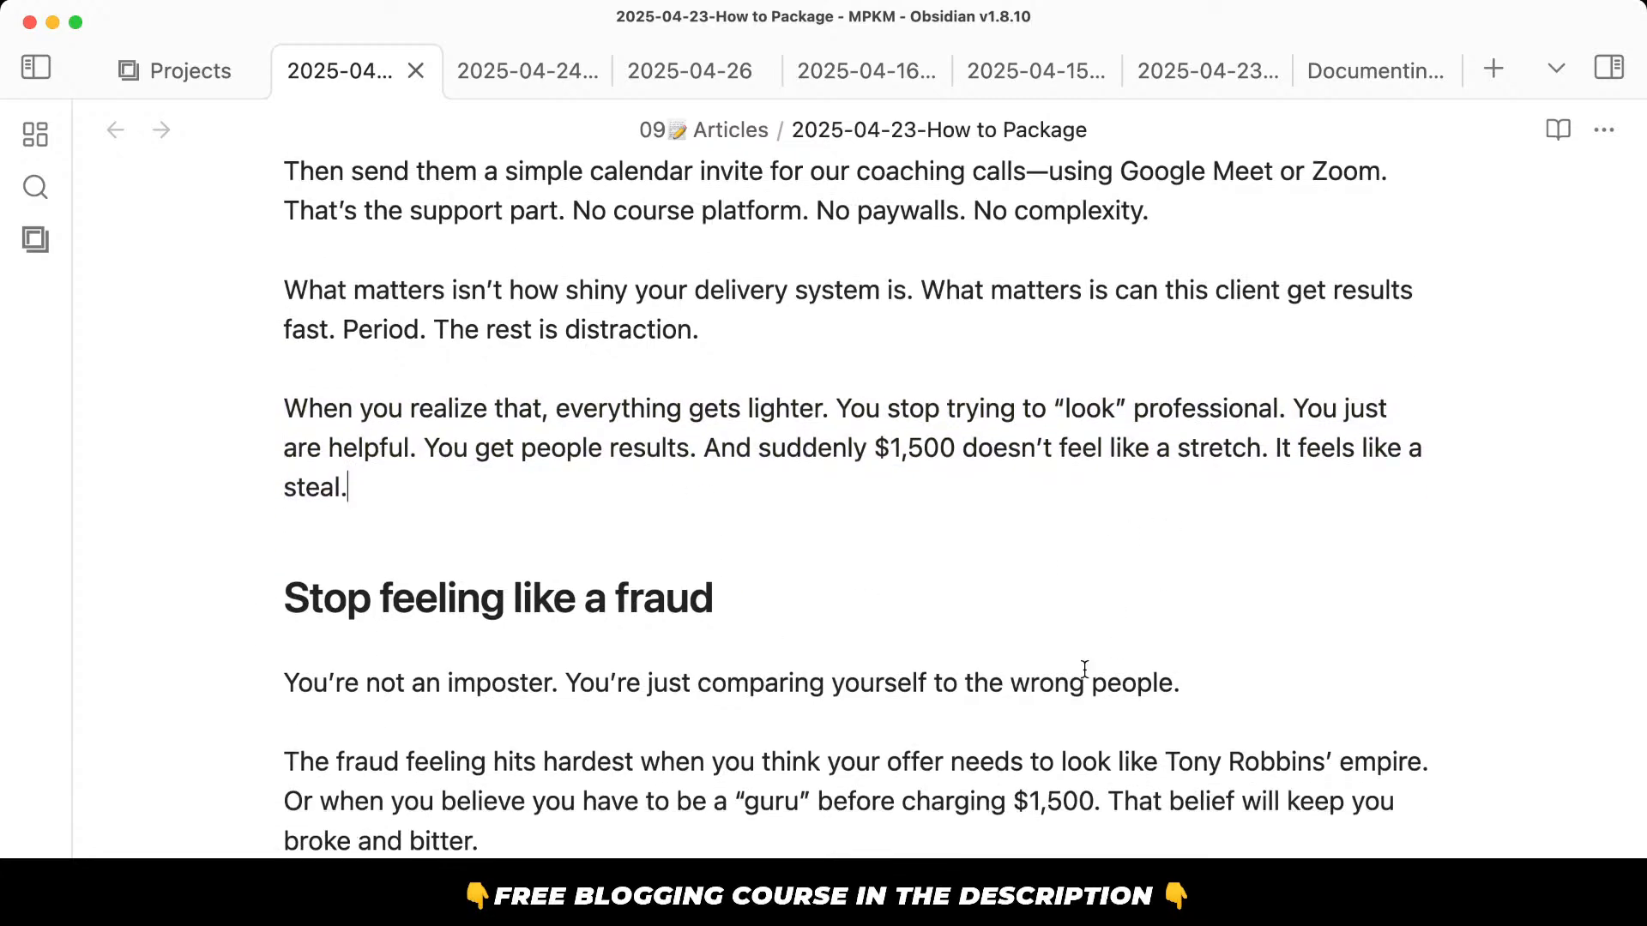
In the "Stop feeling like a fraud" section, split "That belief will keep you broke and bitter." into its own paragraph.
scroll(1084, 673, "down", 1)
scroll(1085, 669, "down", 5)
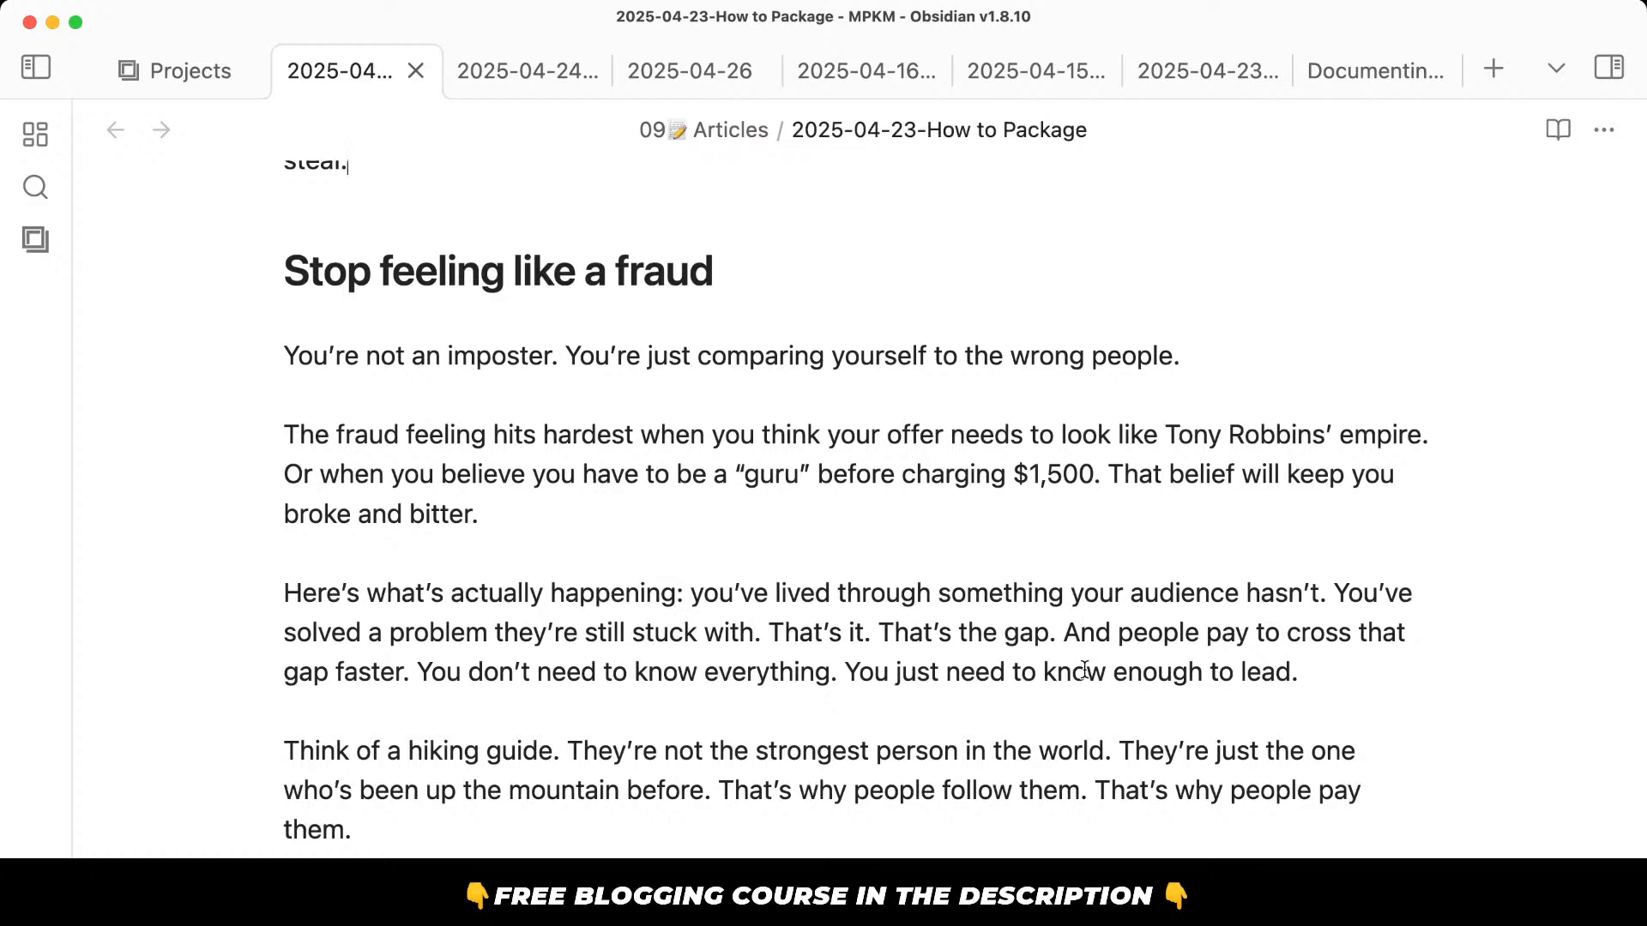
left_click(1108, 474)
key("Return")
key("Return")
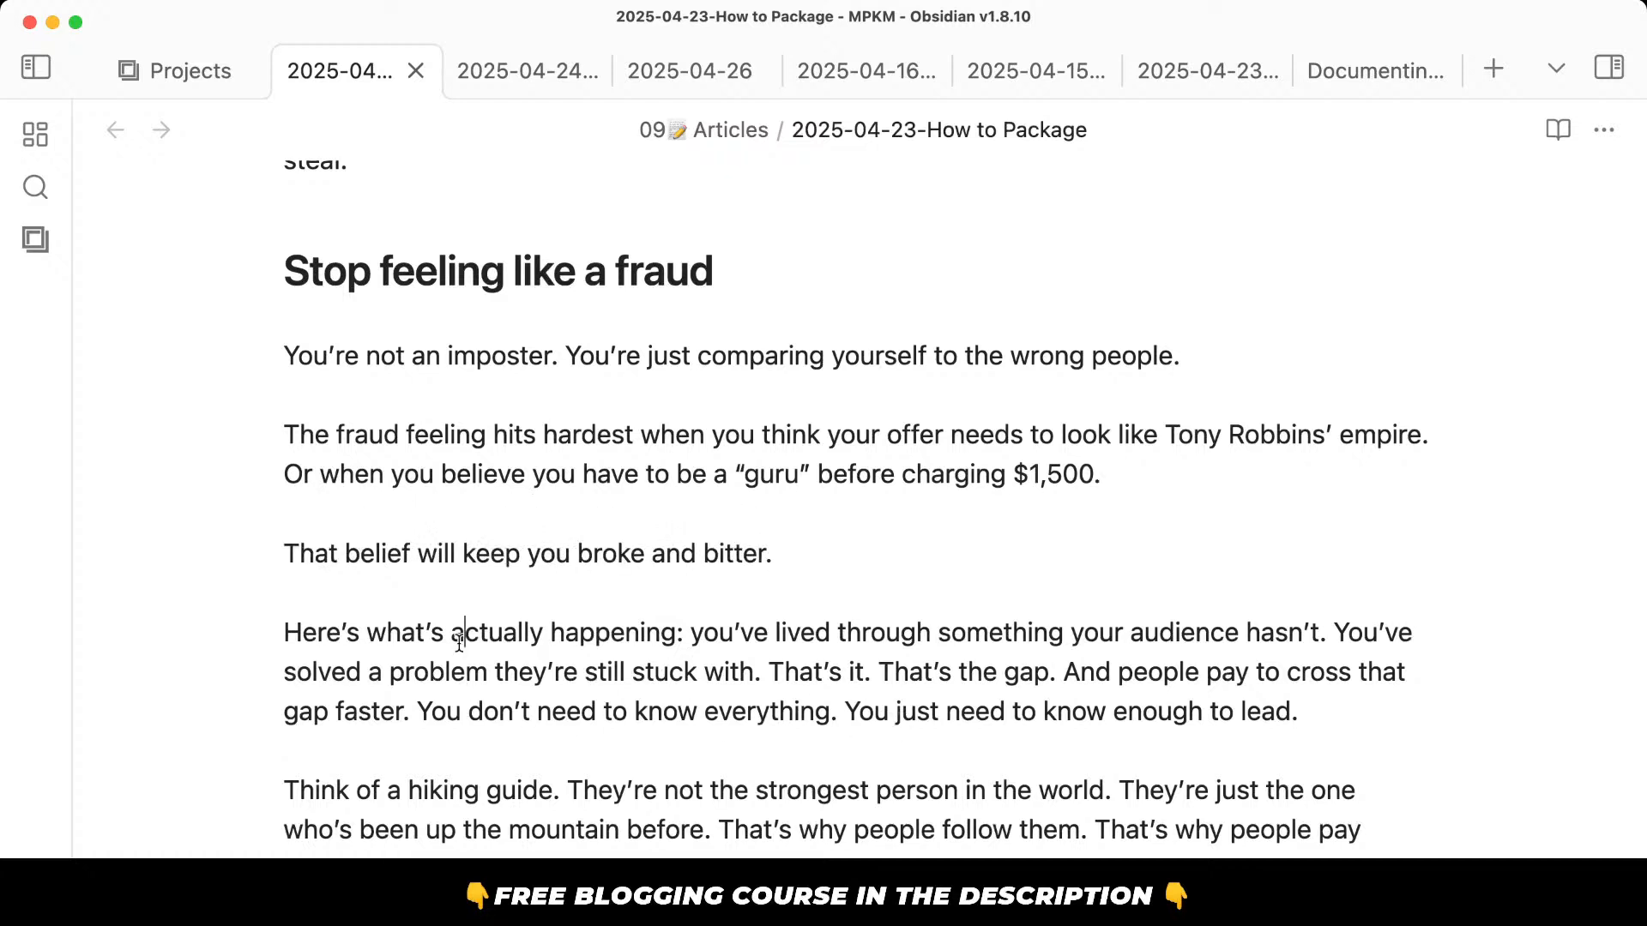
Delete "you've lived through something your audience hasn't." so "Here's what's actually happening:" leads directly into "You've solved a problem".
left_click_drag(452, 632, 548, 746)
left_click(549, 746)
scroll(952, 730, "down", 3)
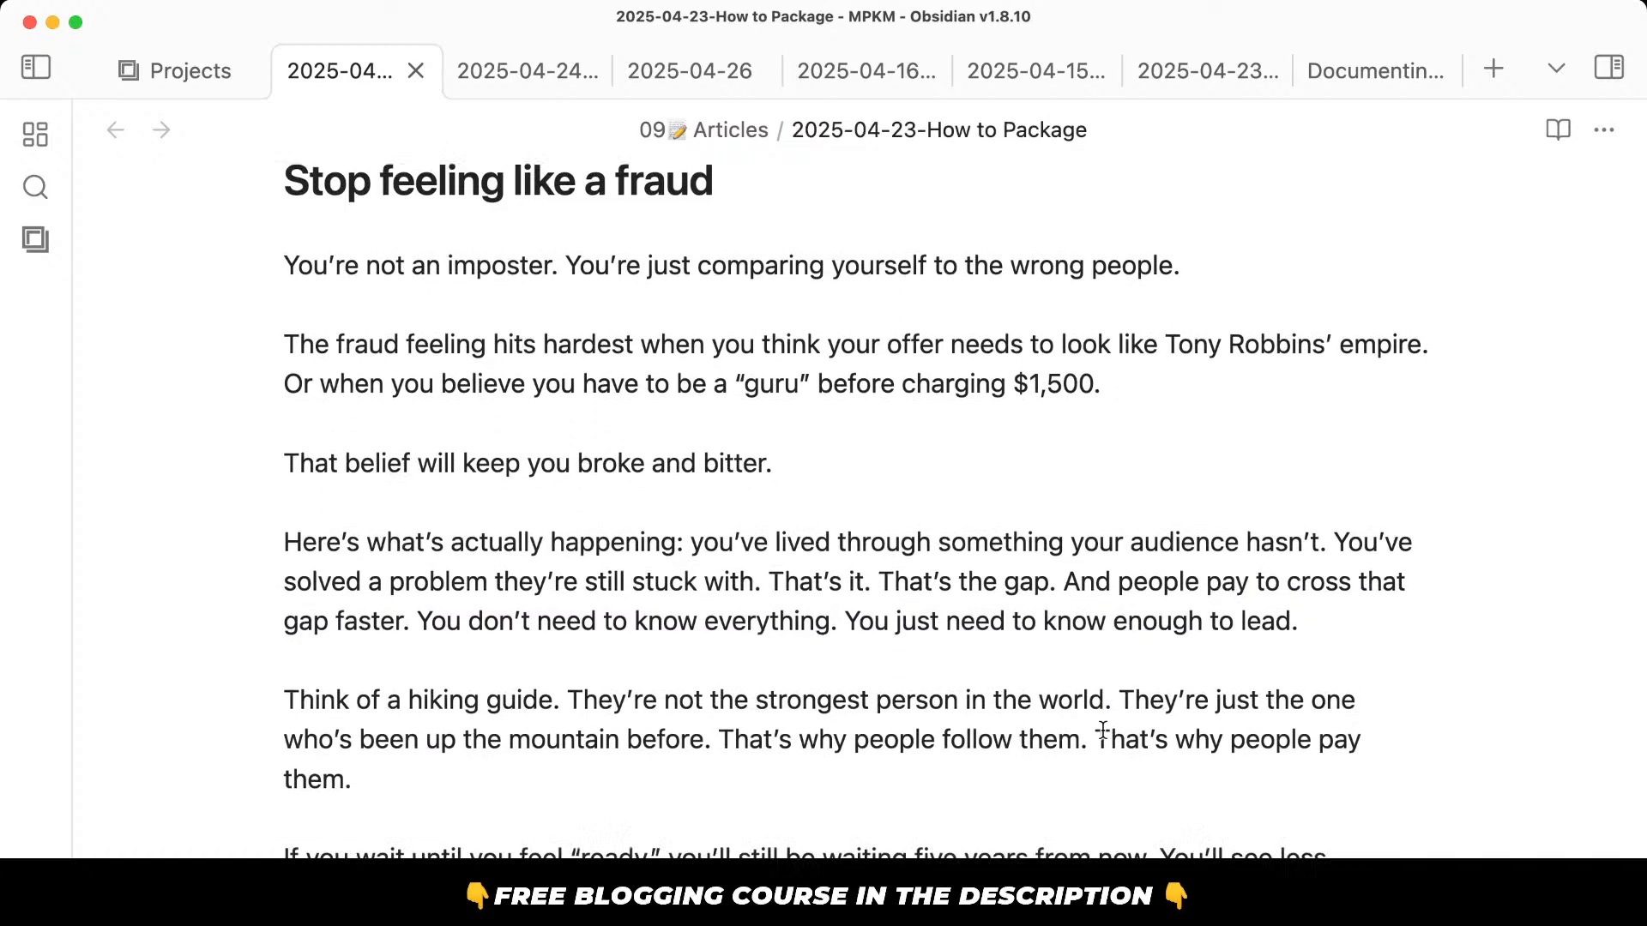
left_click_drag(693, 464, 796, 592)
left_click(796, 593)
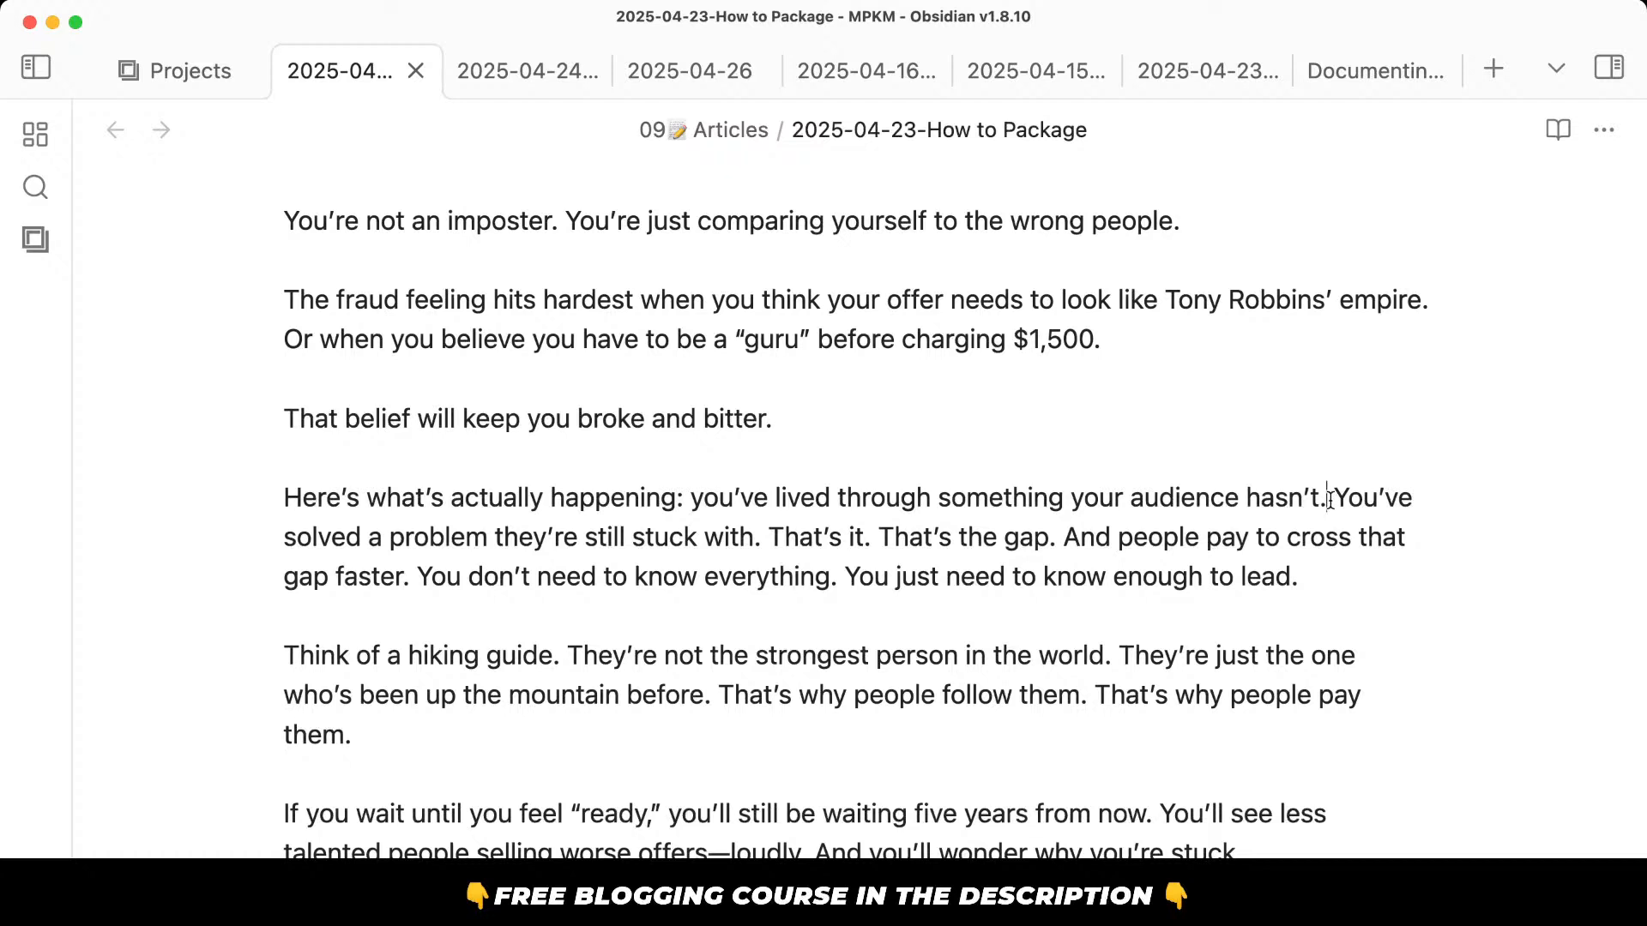
left_click_drag(1330, 500, 736, 500)
key("BackSpace")
key("BackSpace")
key("BackSpace")
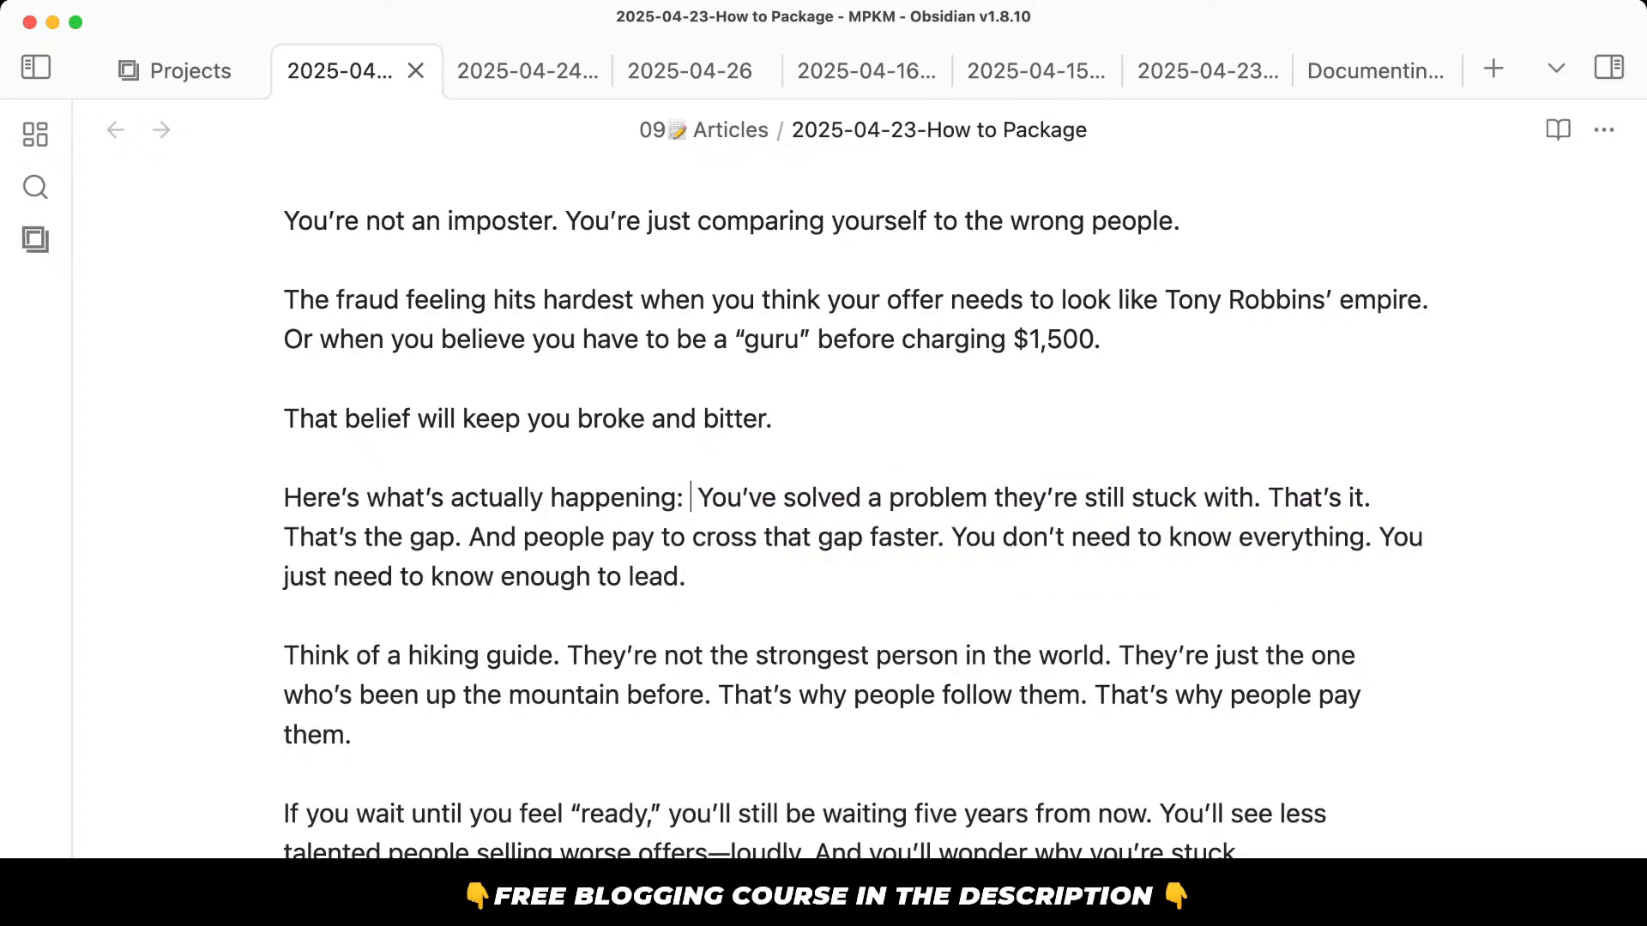
key("BackSpace")
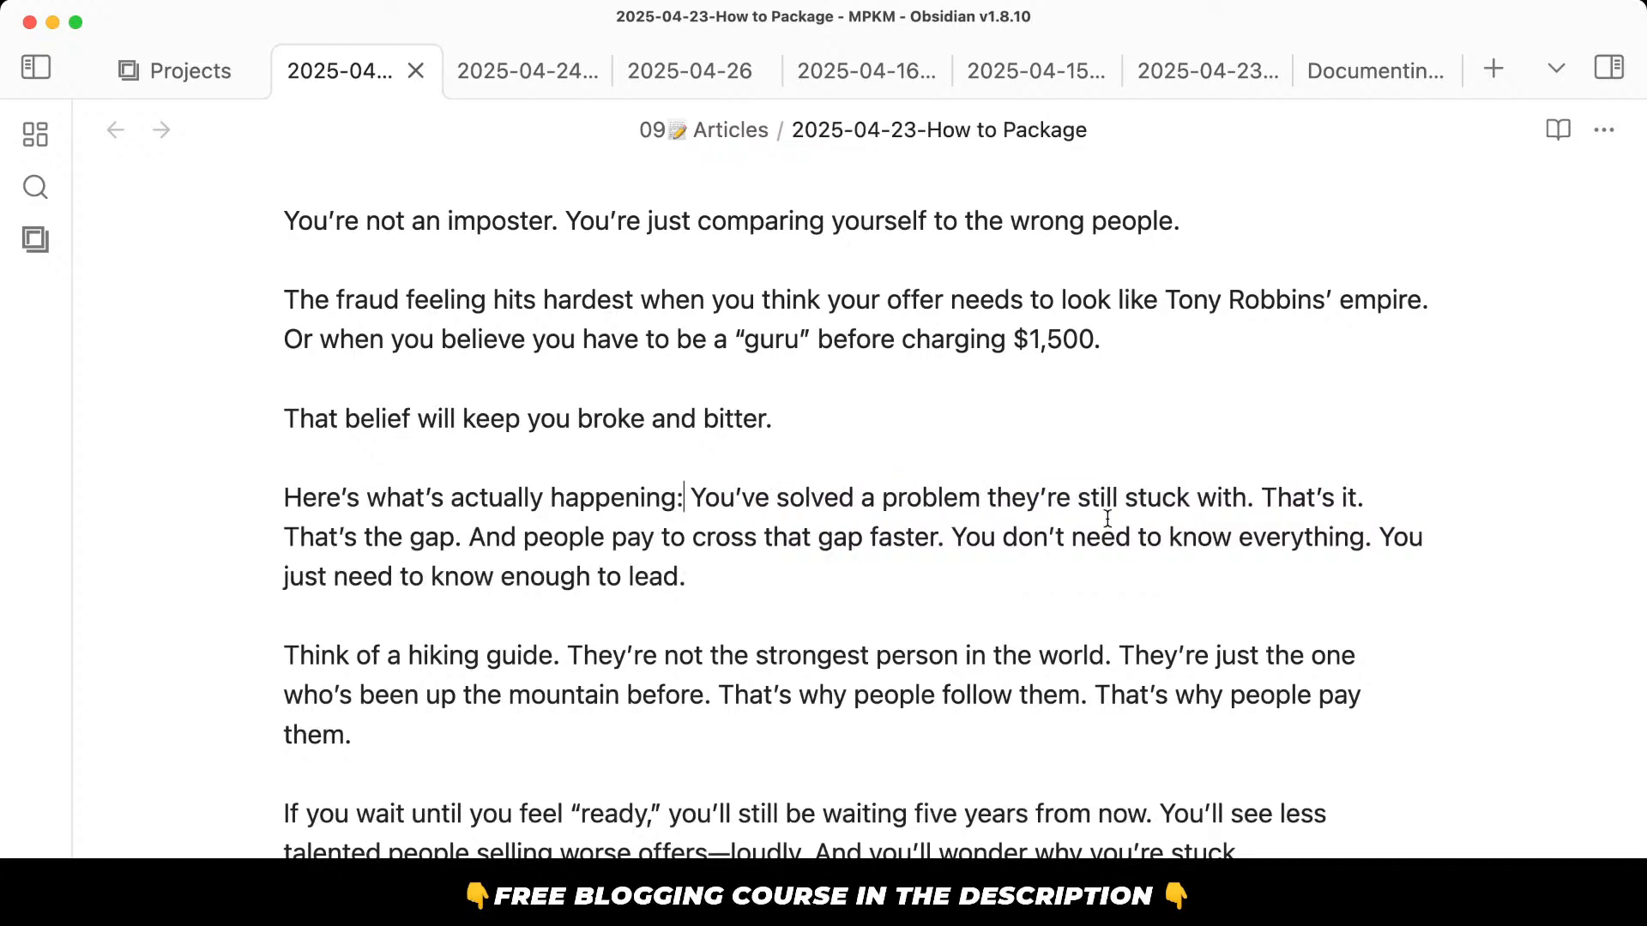
Delete the three paragraphs from "If you wait until you feel 'ready,'" through "That's when the fraud feeling fades.".
scroll(994, 583, "down", 5)
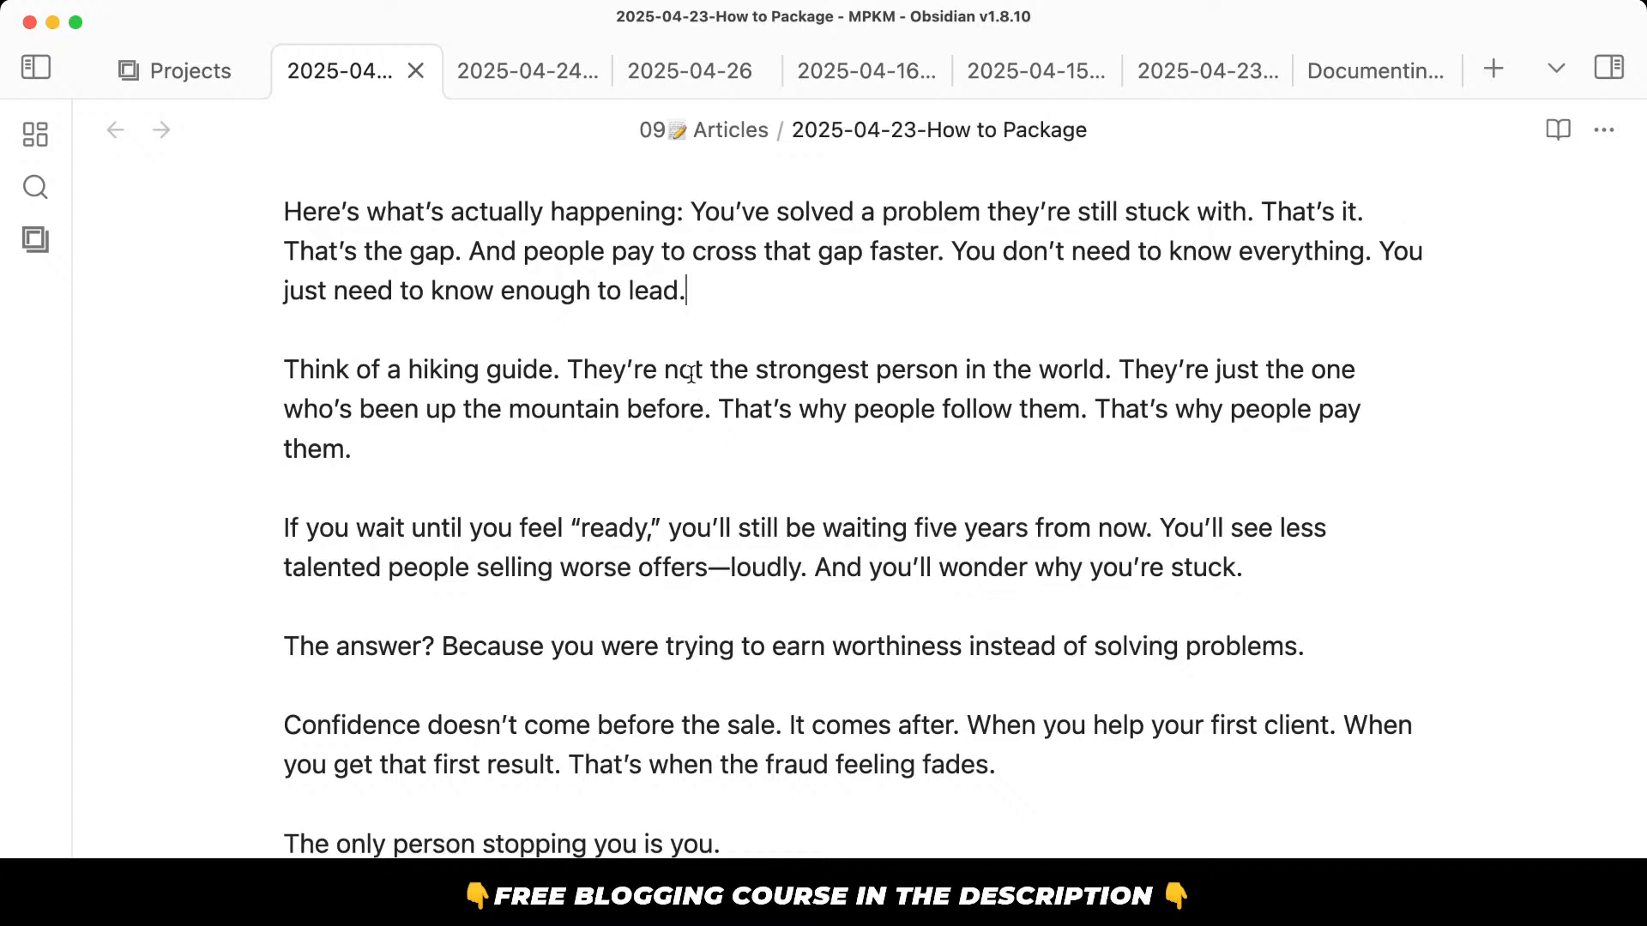
left_click_drag(671, 334, 742, 434)
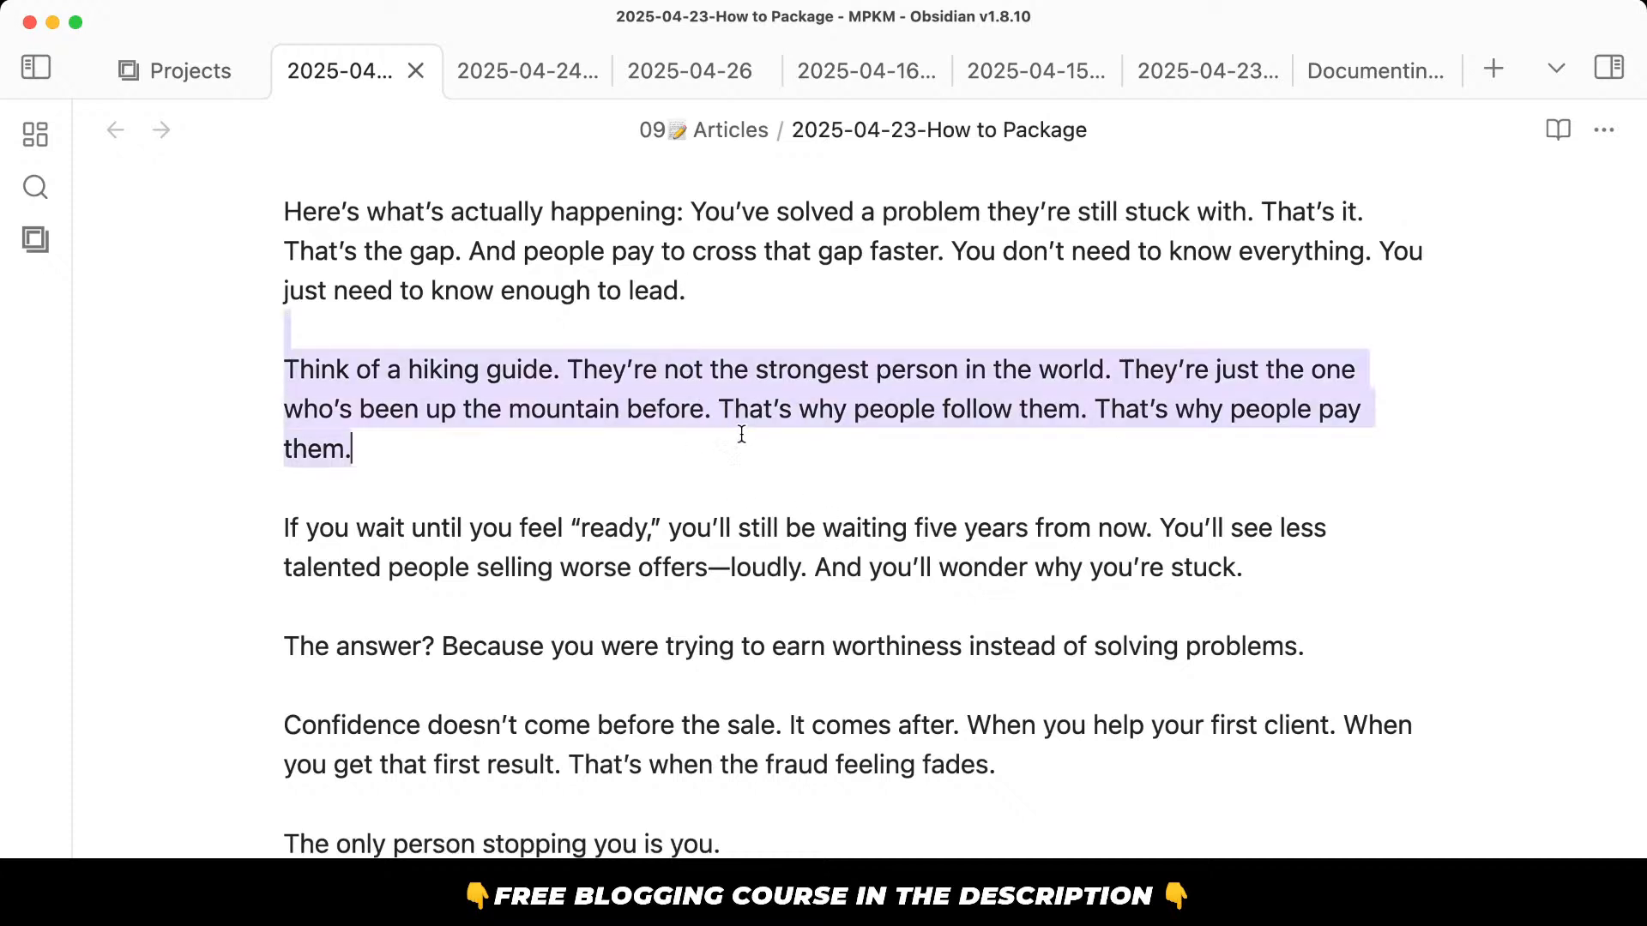
left_click(771, 483)
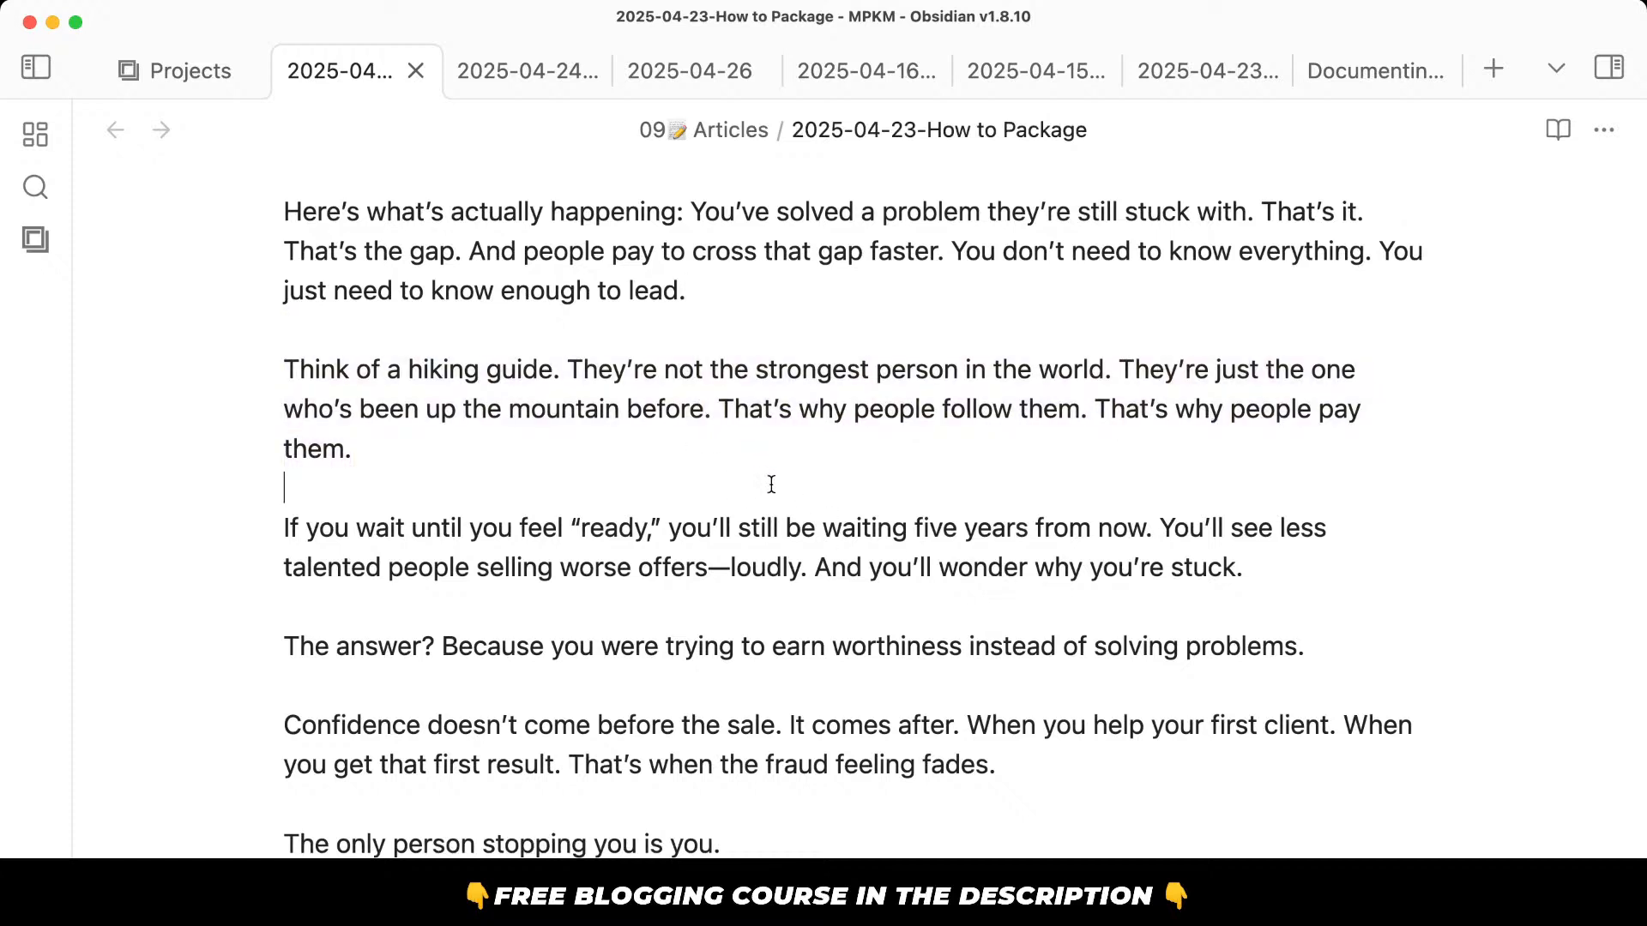
key("shift+super+Down")
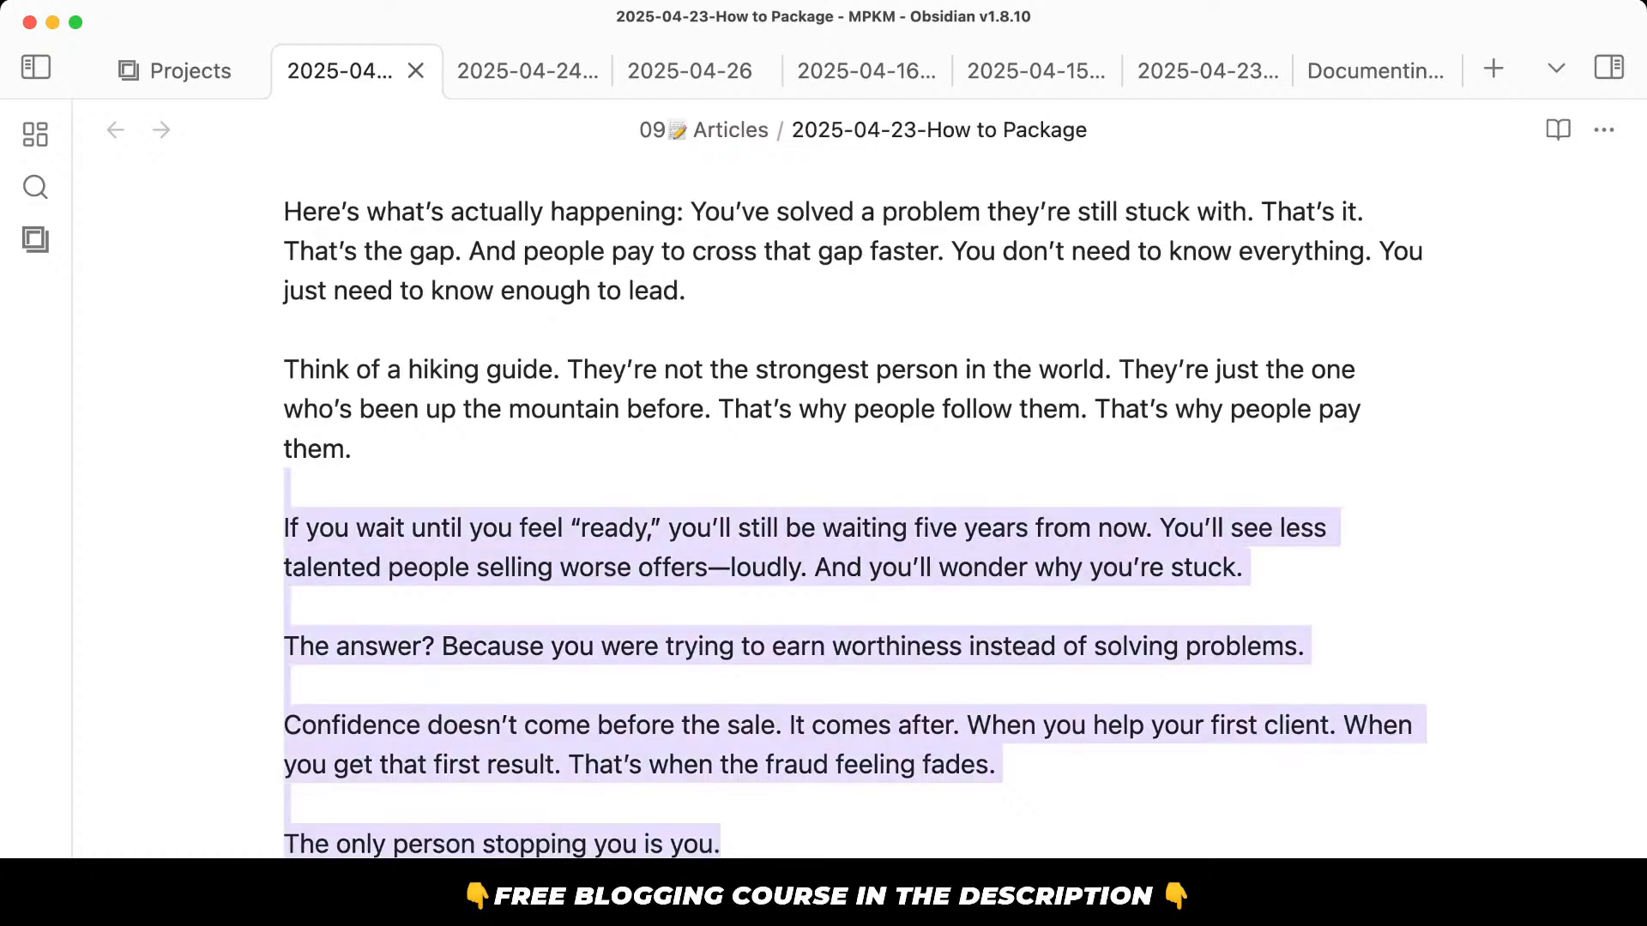
left_click(680, 514)
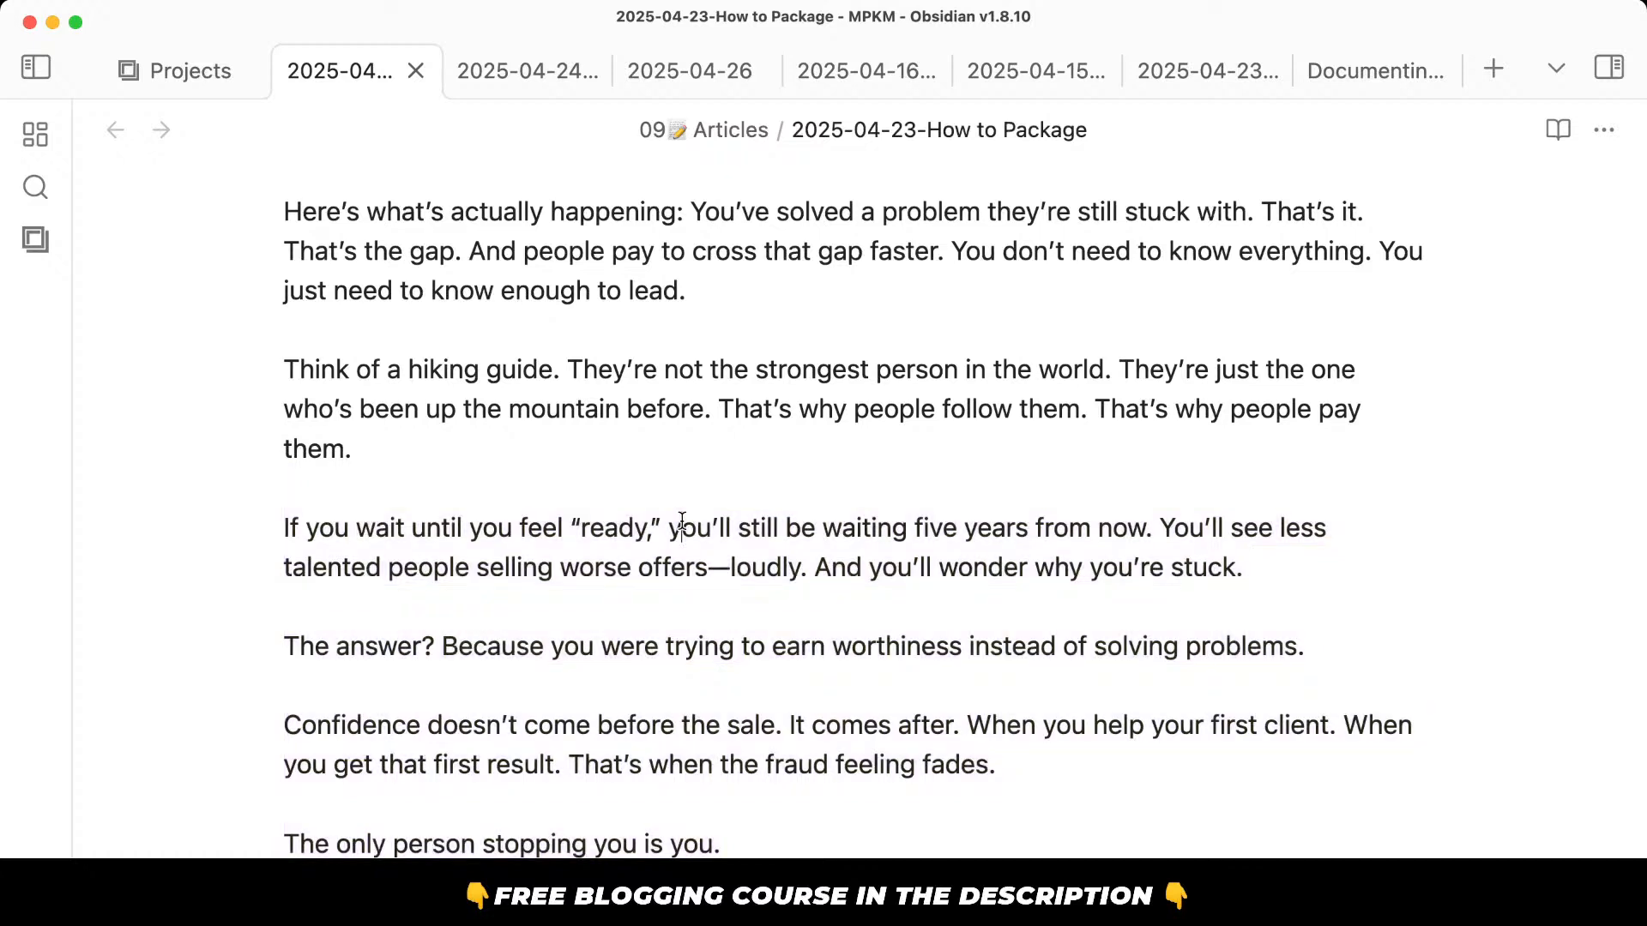
left_click(751, 611)
left_click_drag(729, 493, 842, 689)
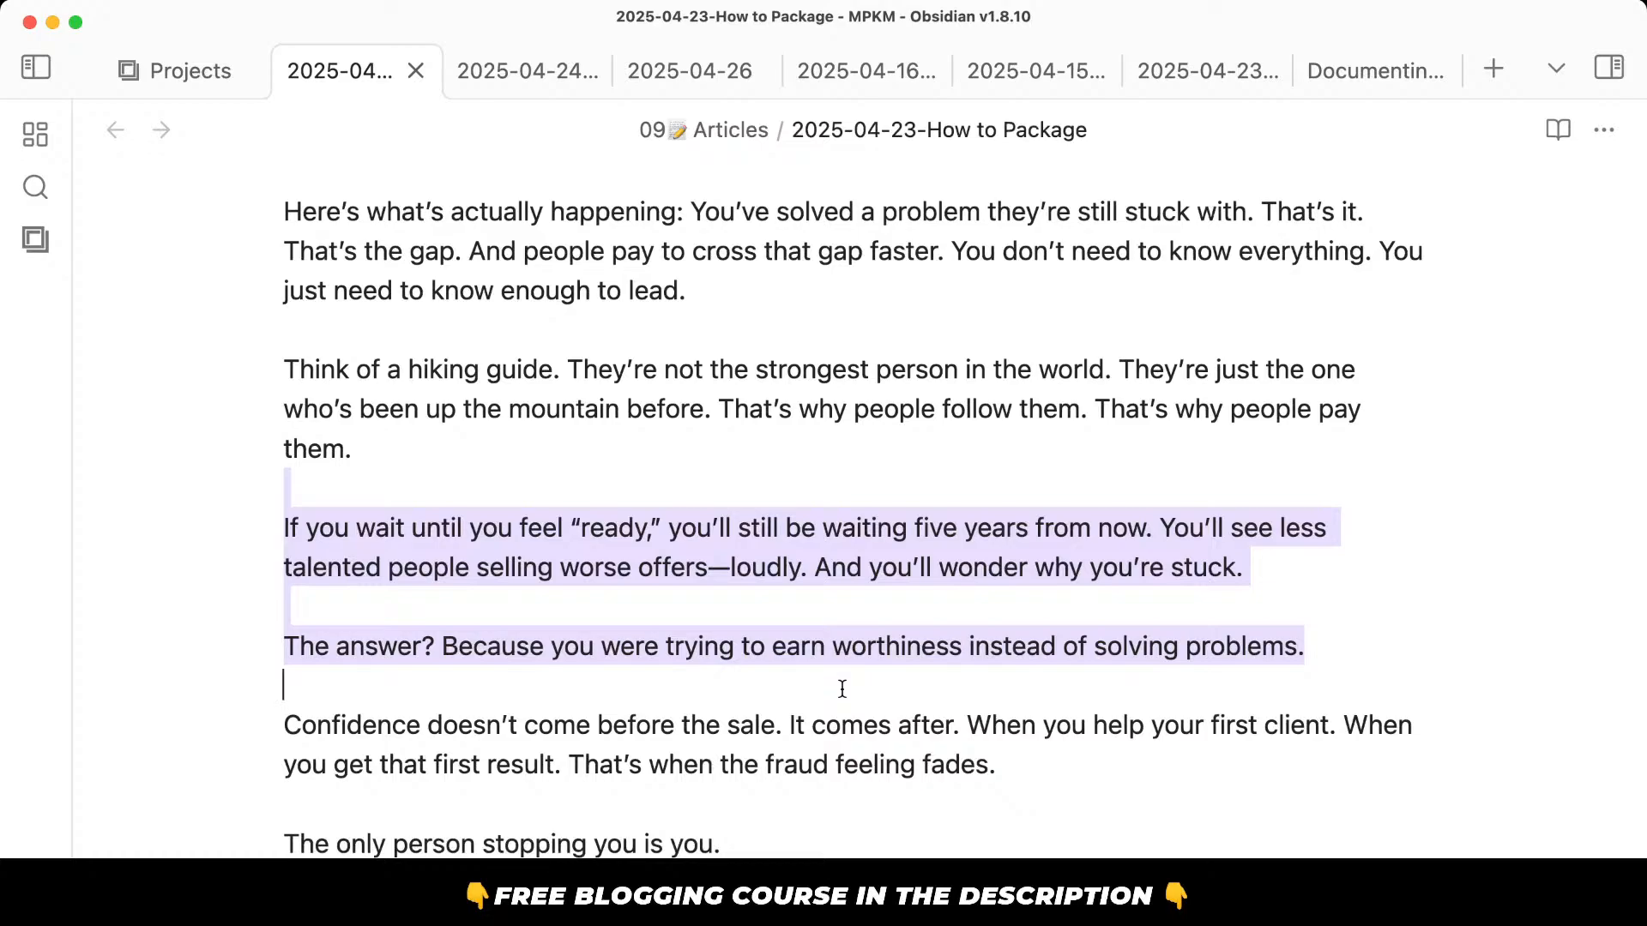
left_click_drag(843, 690, 1073, 794)
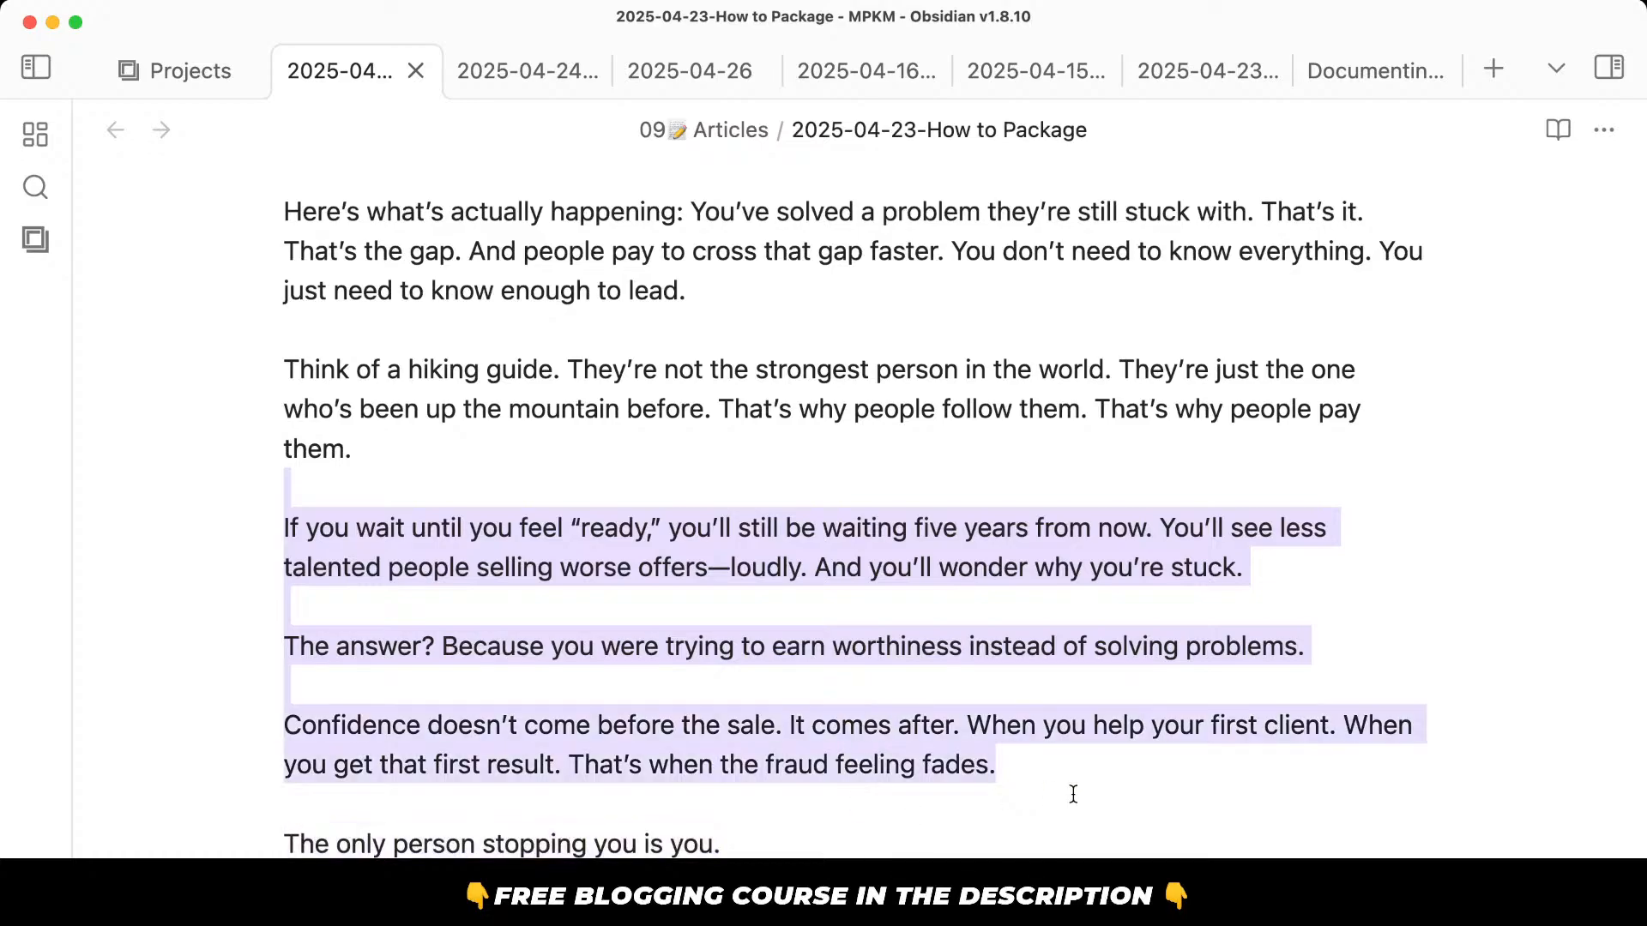
key("BackSpace")
Copy the whole article from the "How To Wrap Your Expertise into a $1,500 program" heading to the end of the note.
scroll(854, 480, "up", 20)
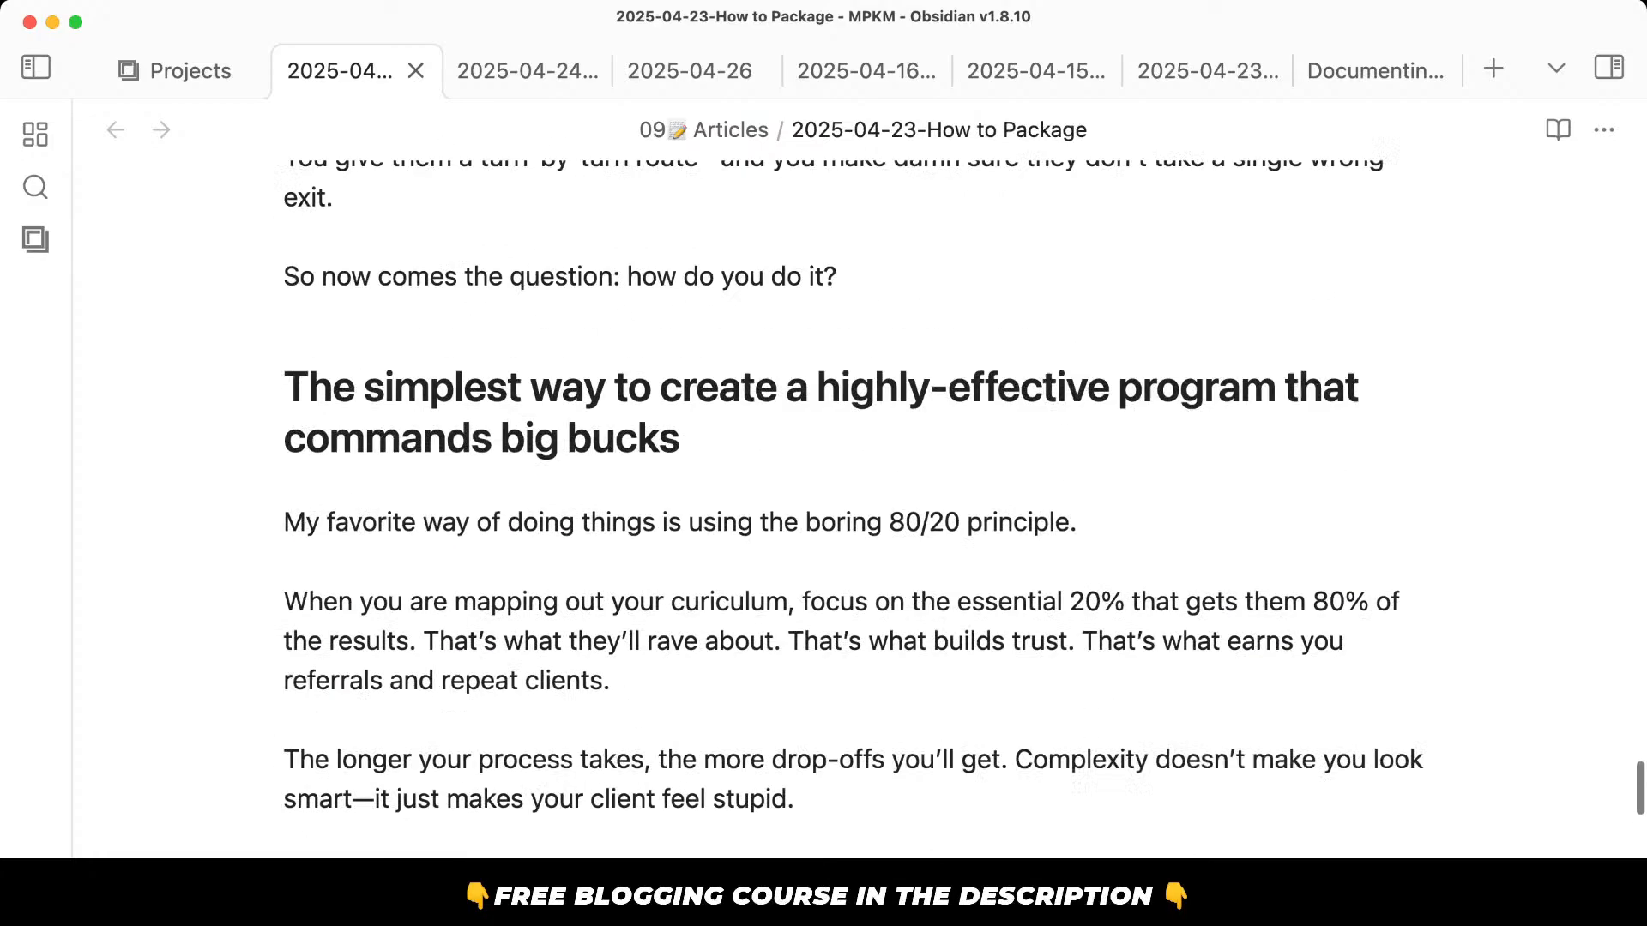
scroll(853, 481, "up", 10)
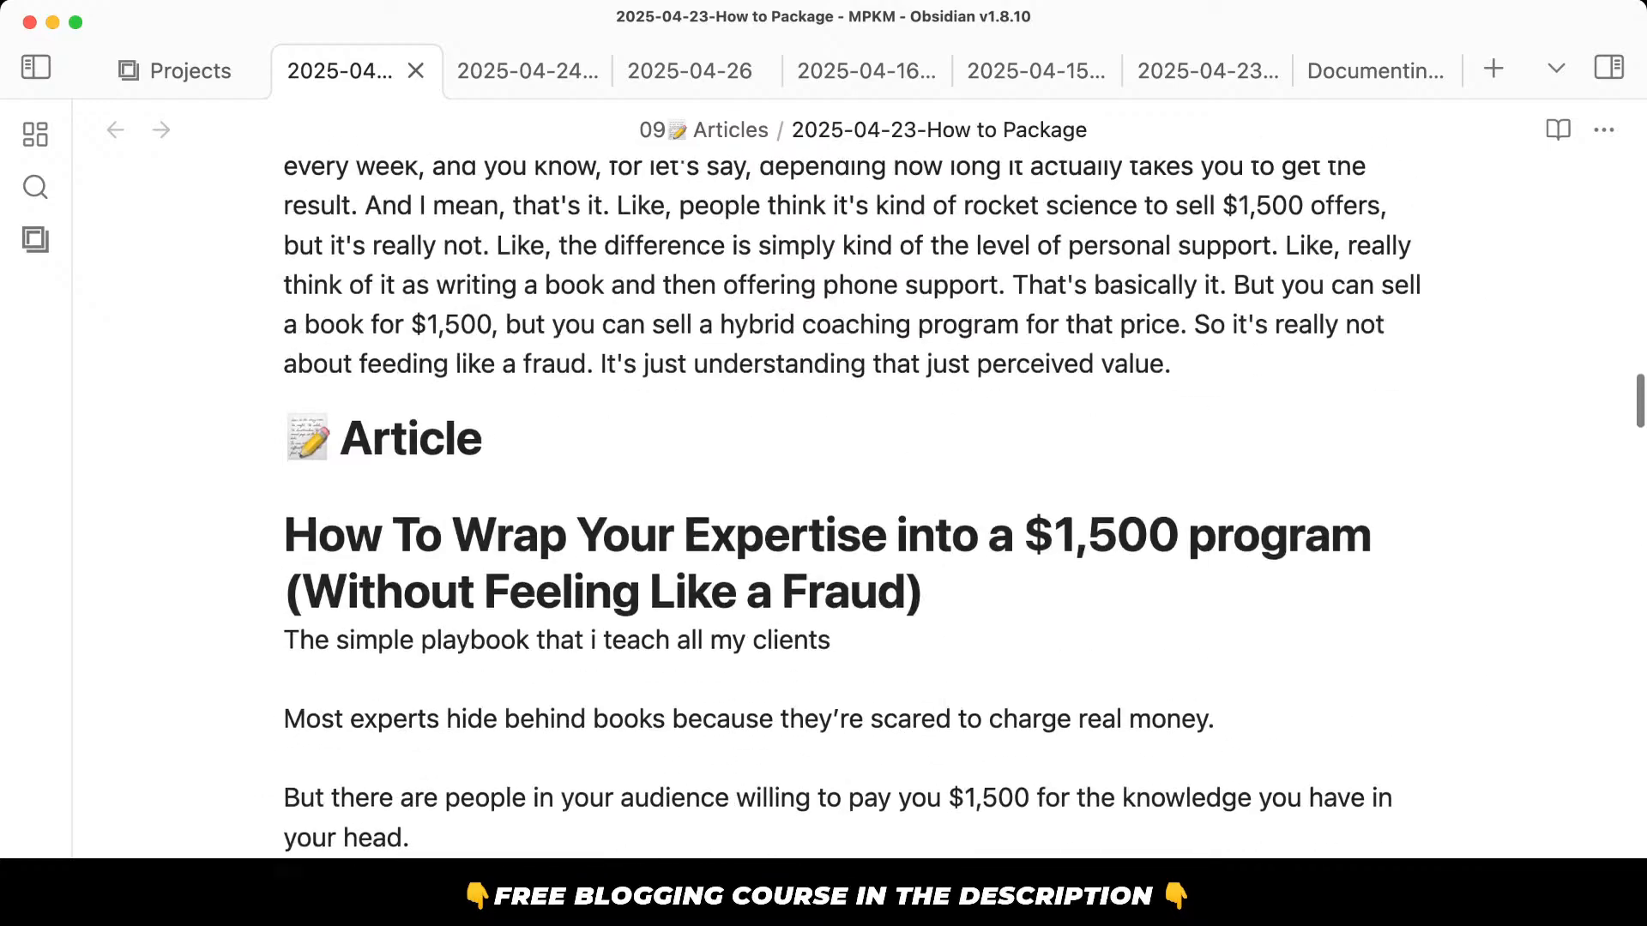
right_click(1096, 798)
left_click(767, 542)
left_click(767, 541)
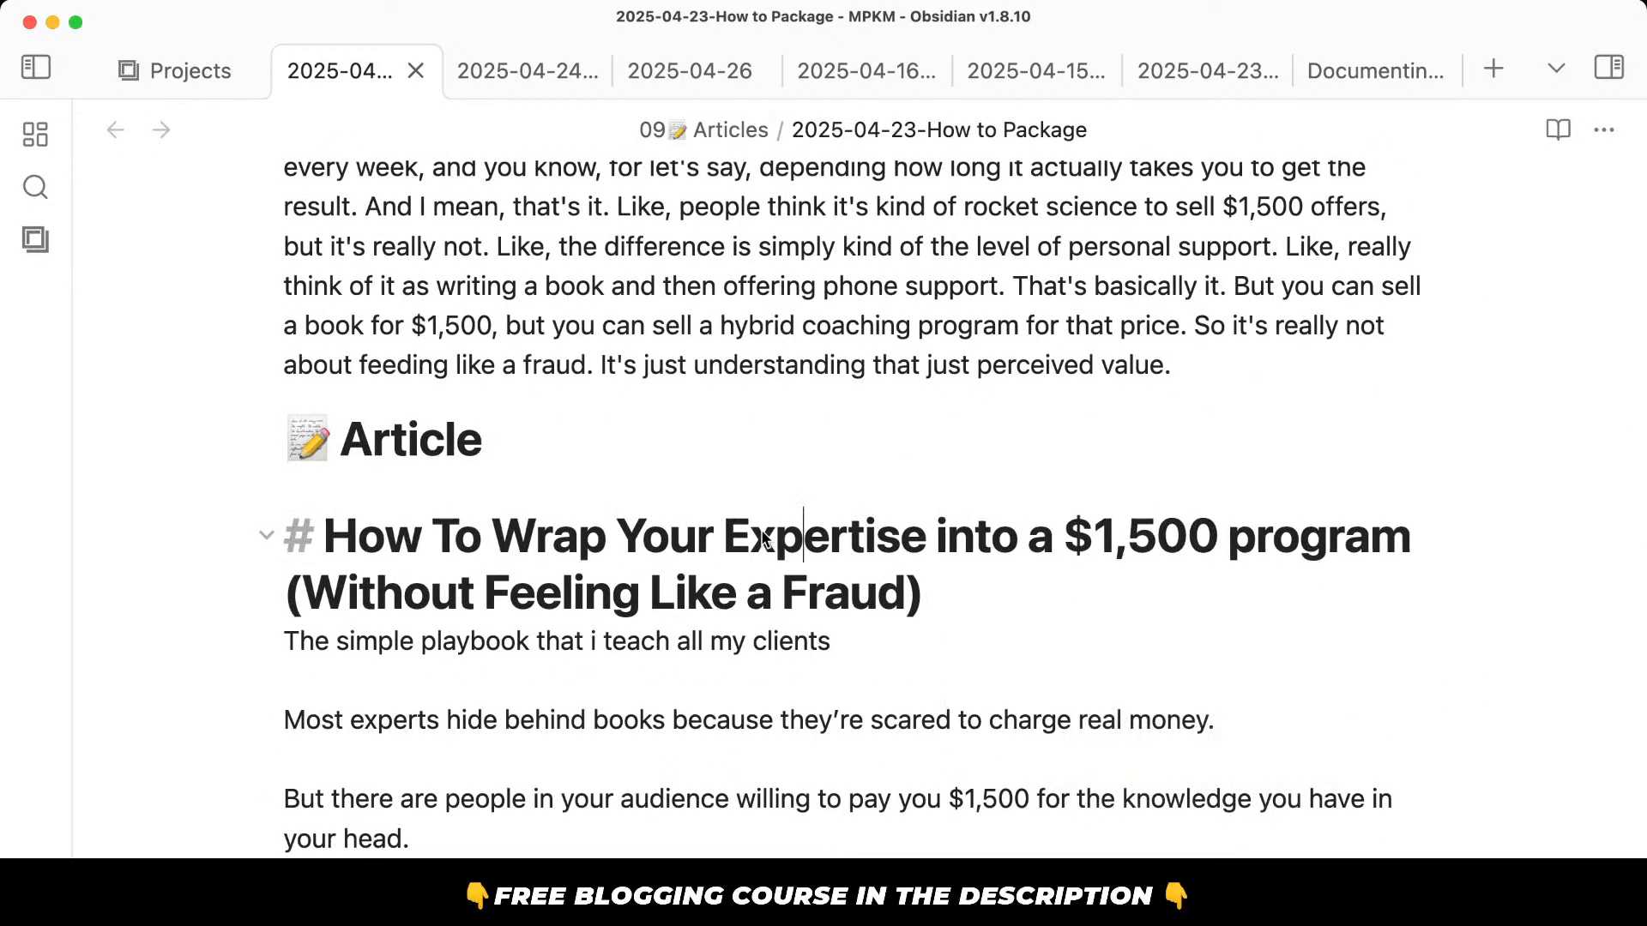
key("super+Left")
key("shift+super+Down")
Switch to Grammarly and replace all the text of the sample document with the copied article.
key("alt+space")
type("gr")
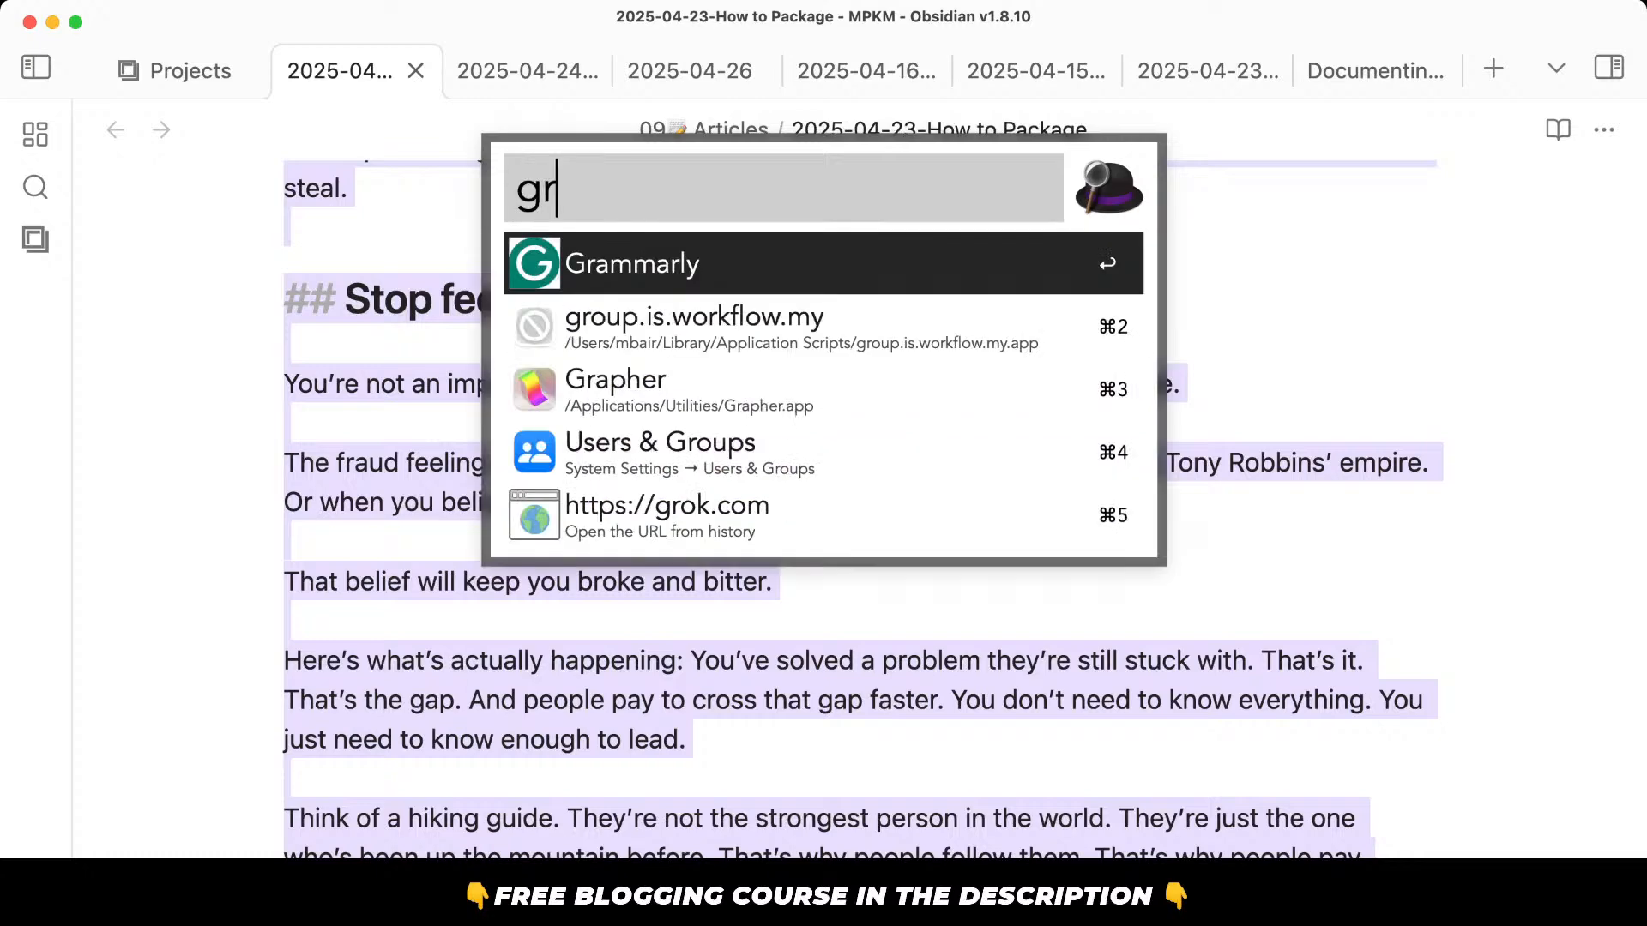
key("Return")
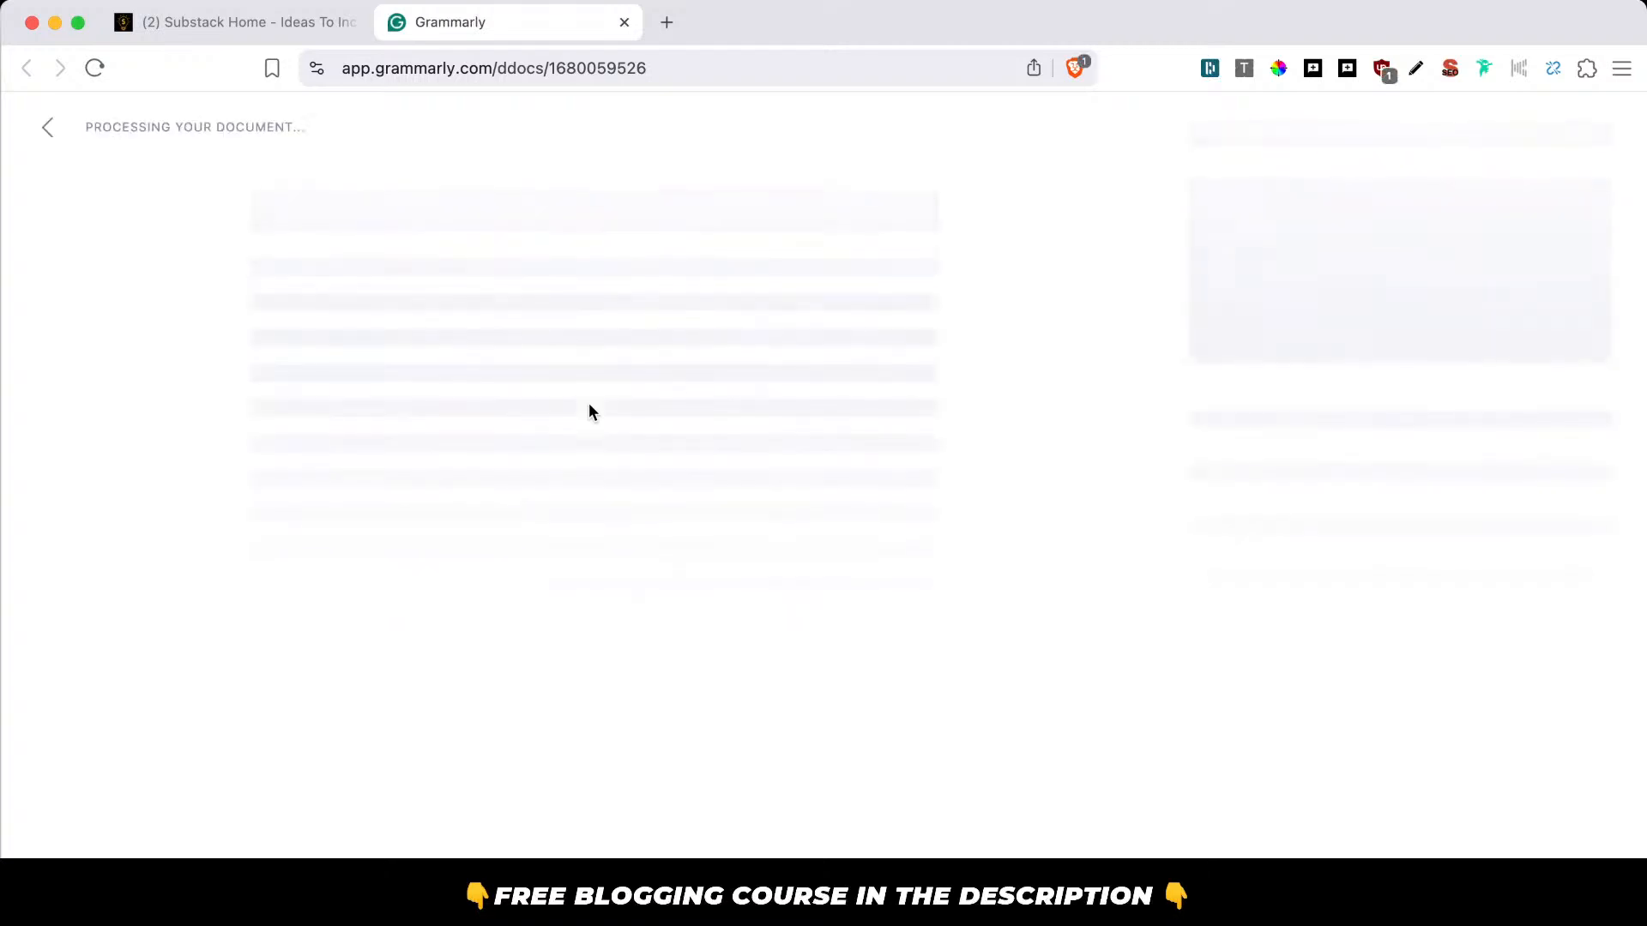
key("super+a")
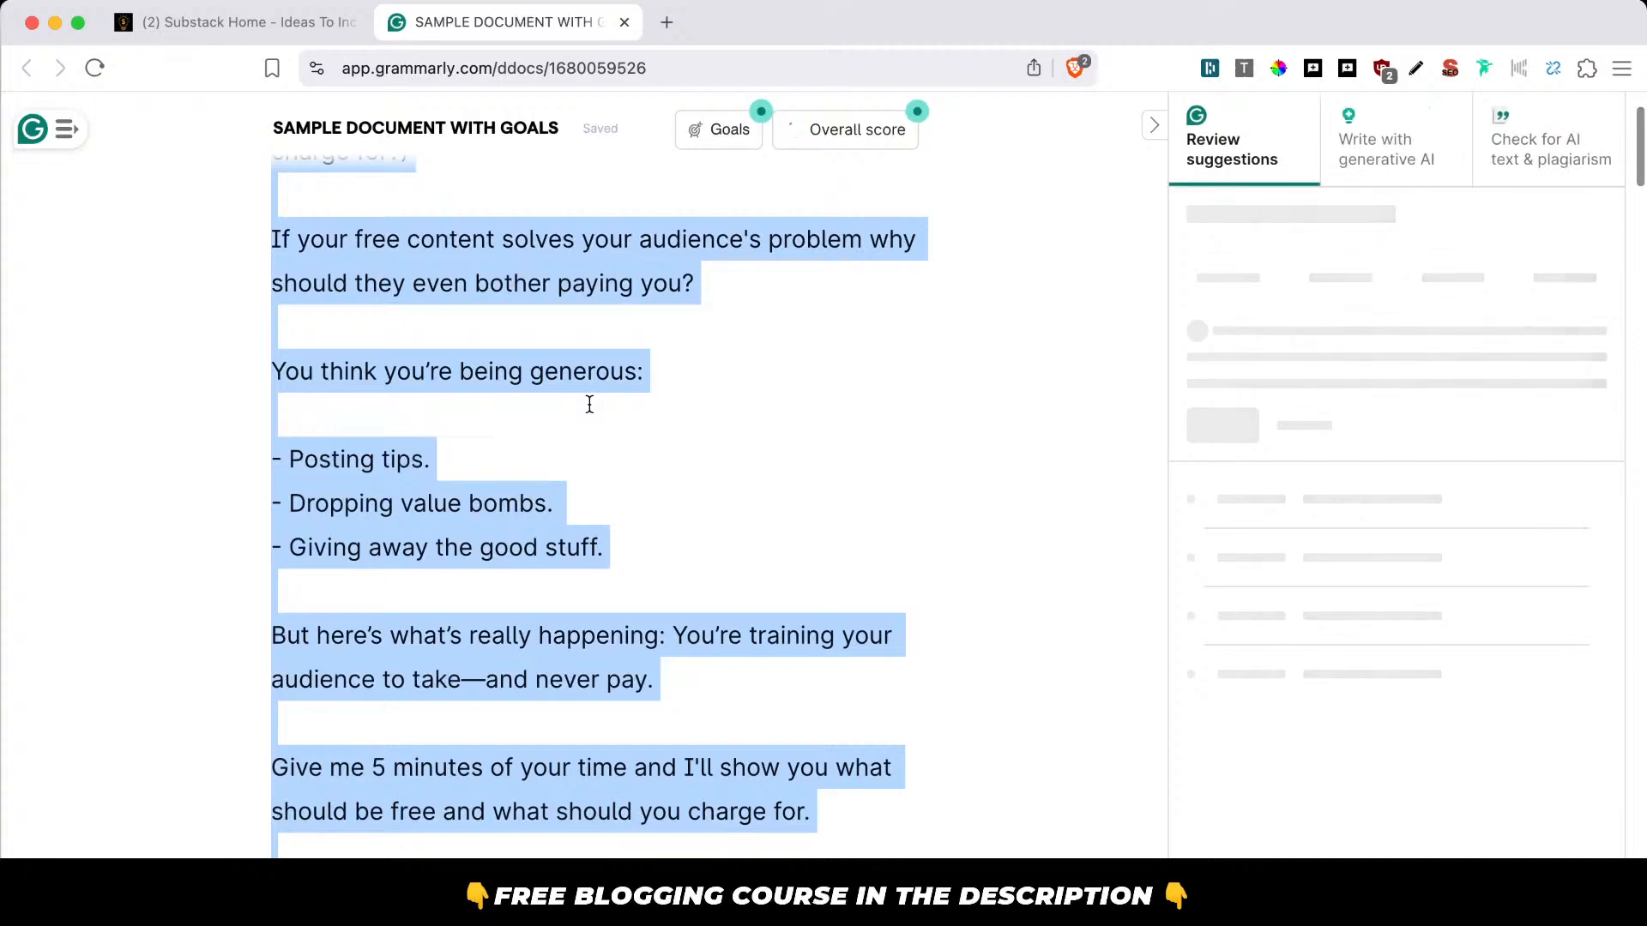
key("super+v")
Accept the capitalization corrections "Program" in the title, "I" in the subtitle and "Here's" in the introduction.
scroll(610, 655, "up", 20)
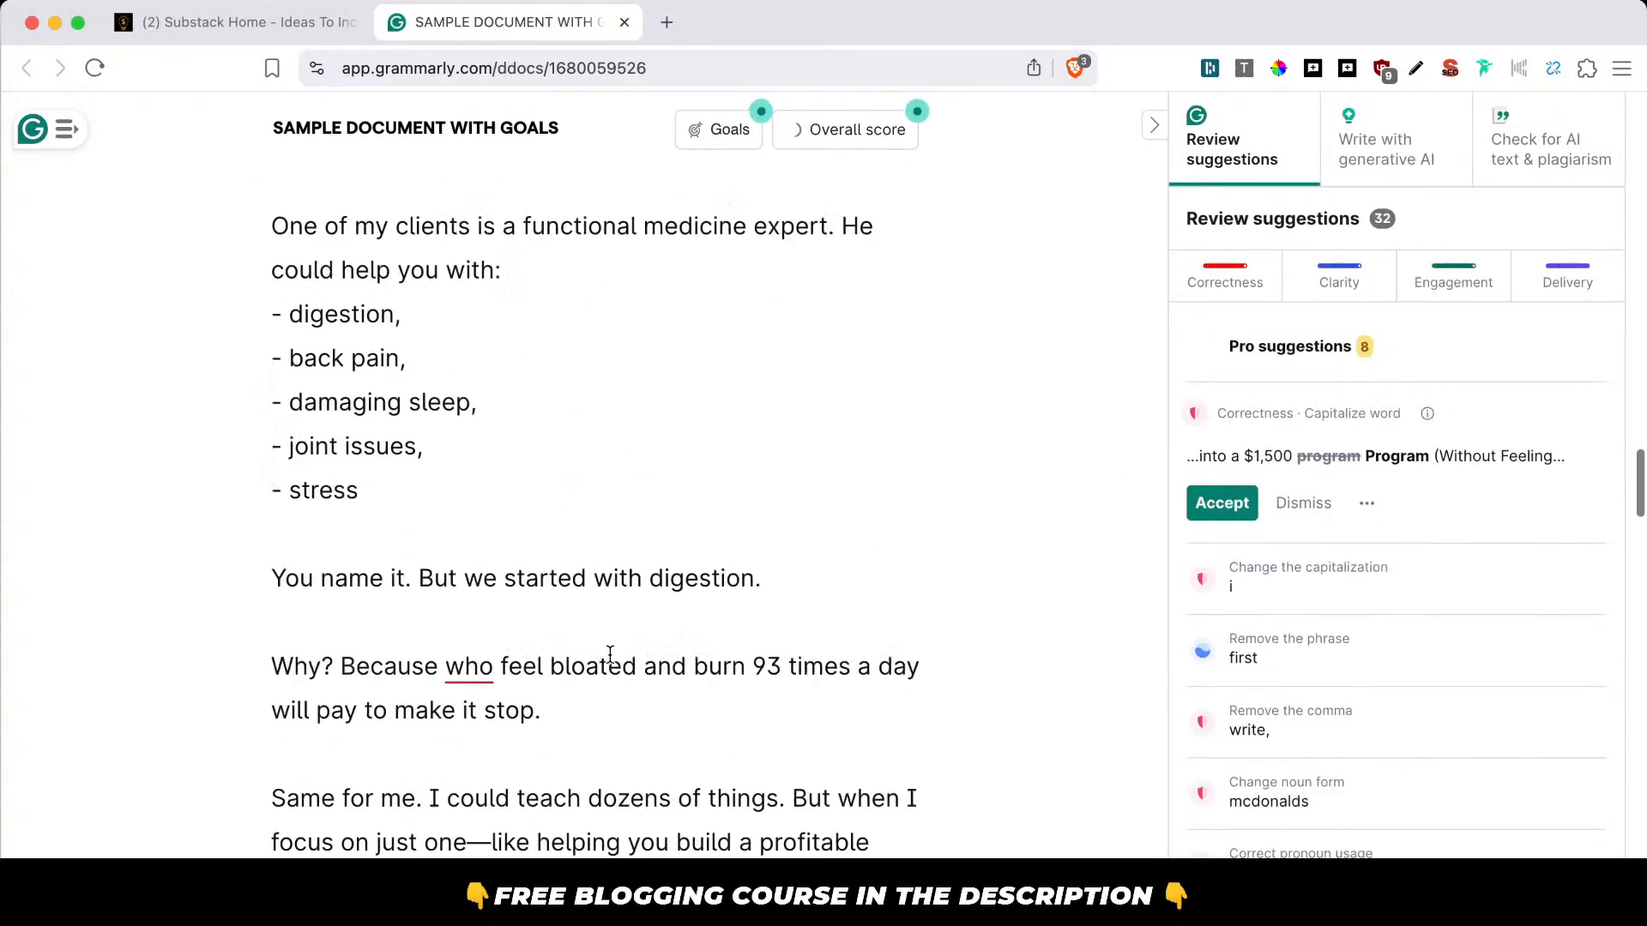
scroll(610, 654, "up", 3)
left_click(1228, 508)
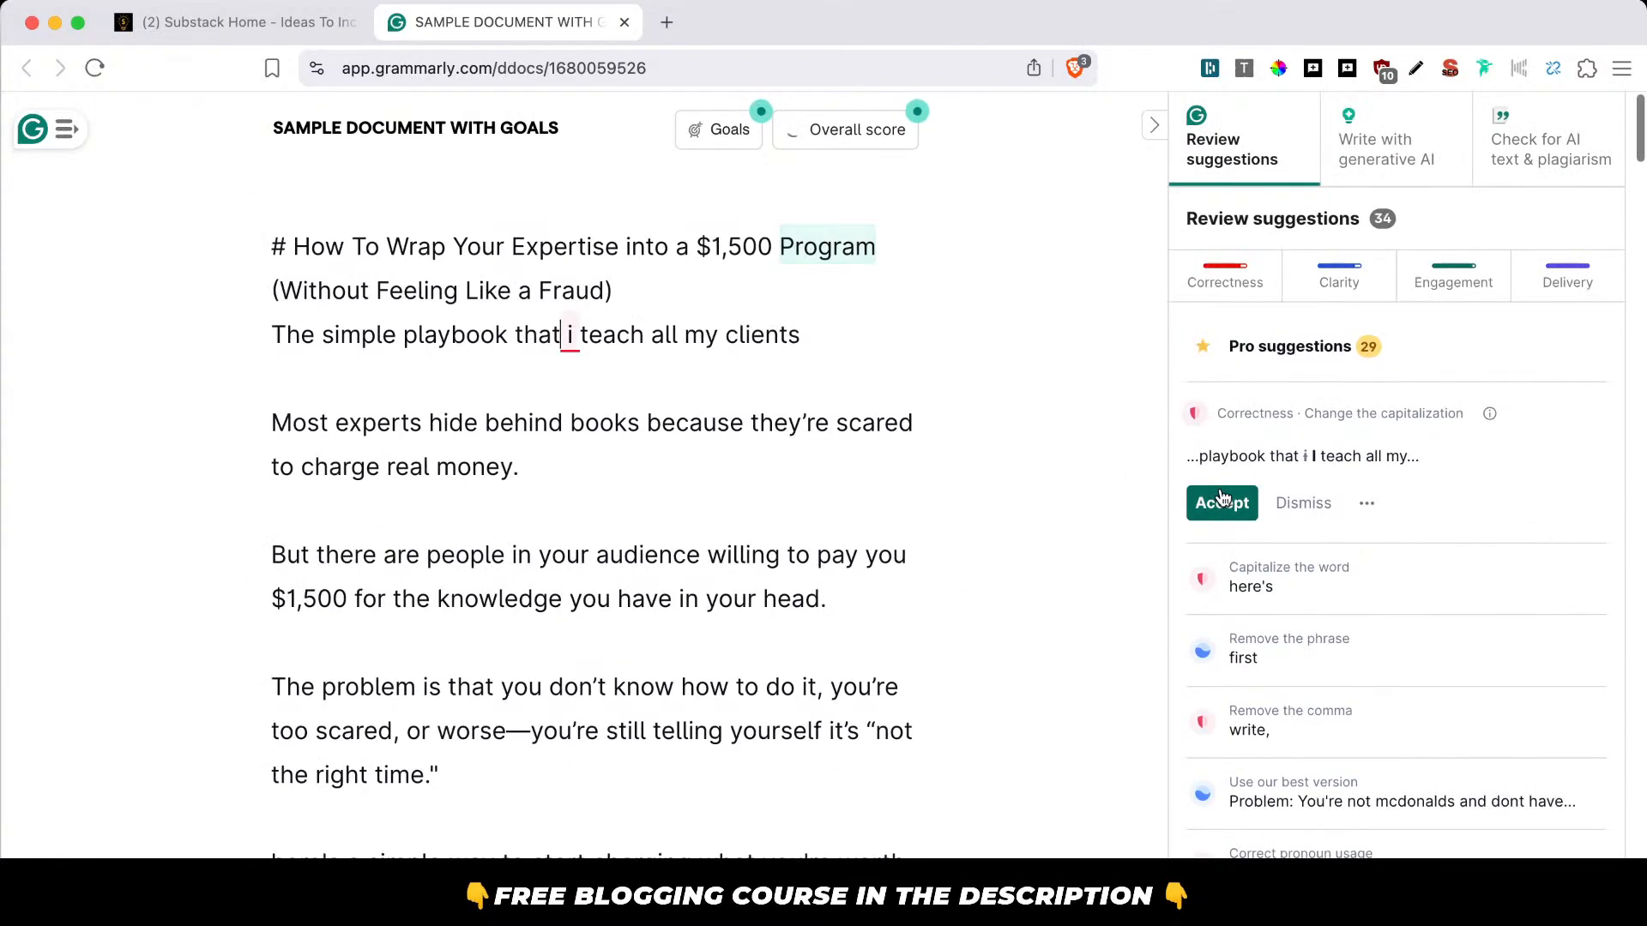
left_click(1228, 508)
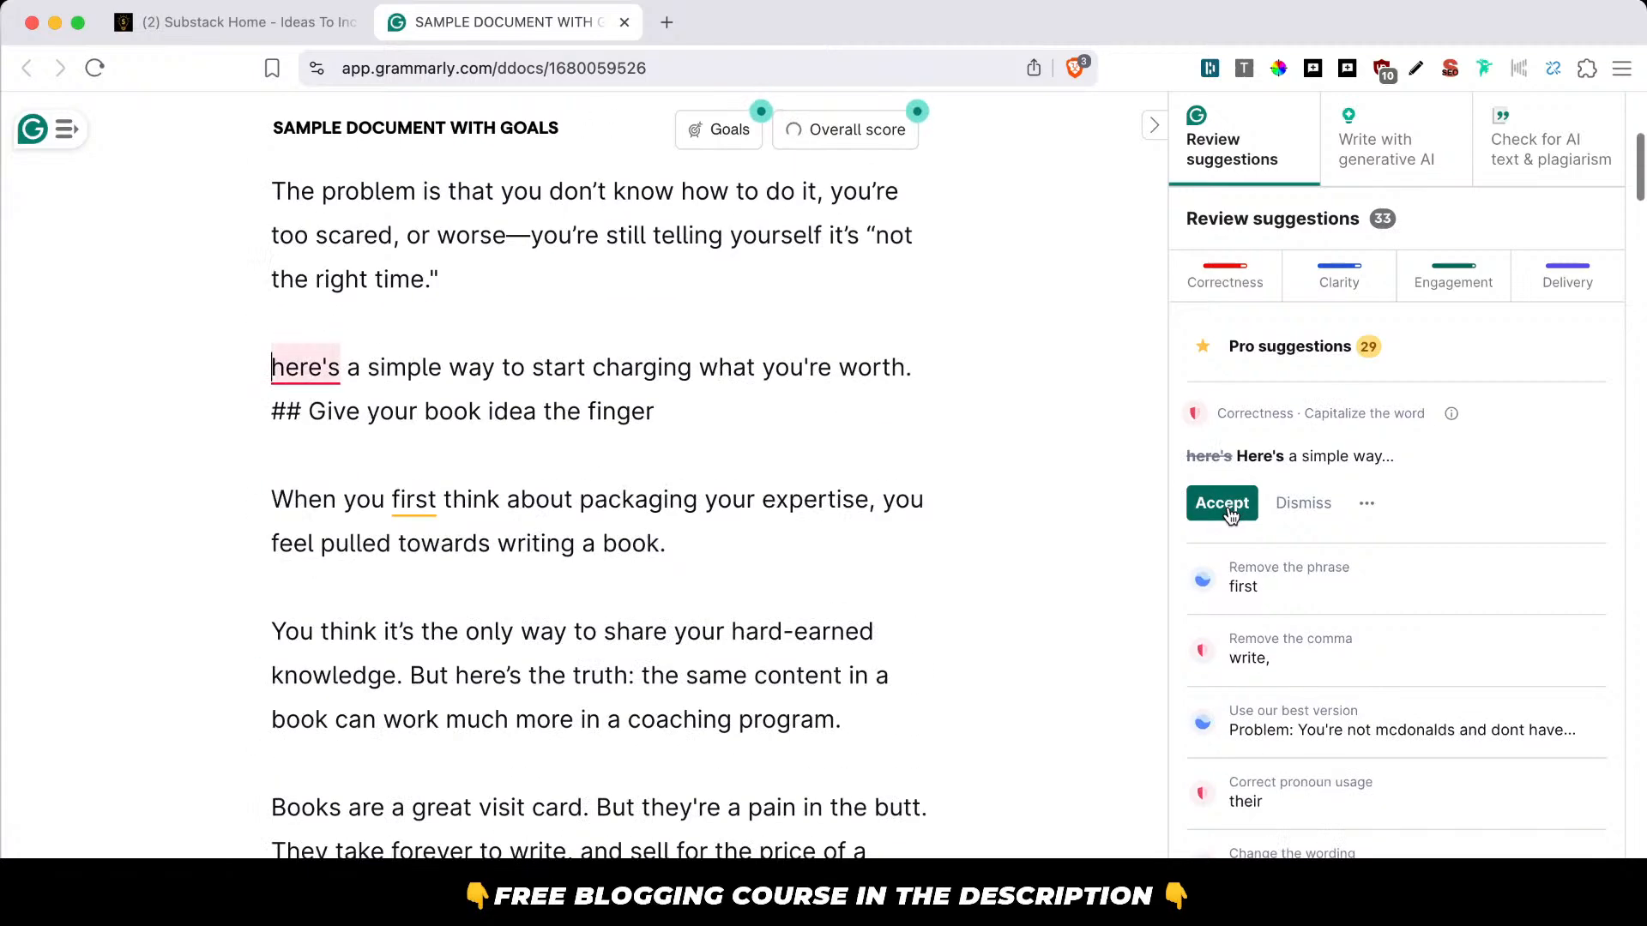
left_click(1228, 505)
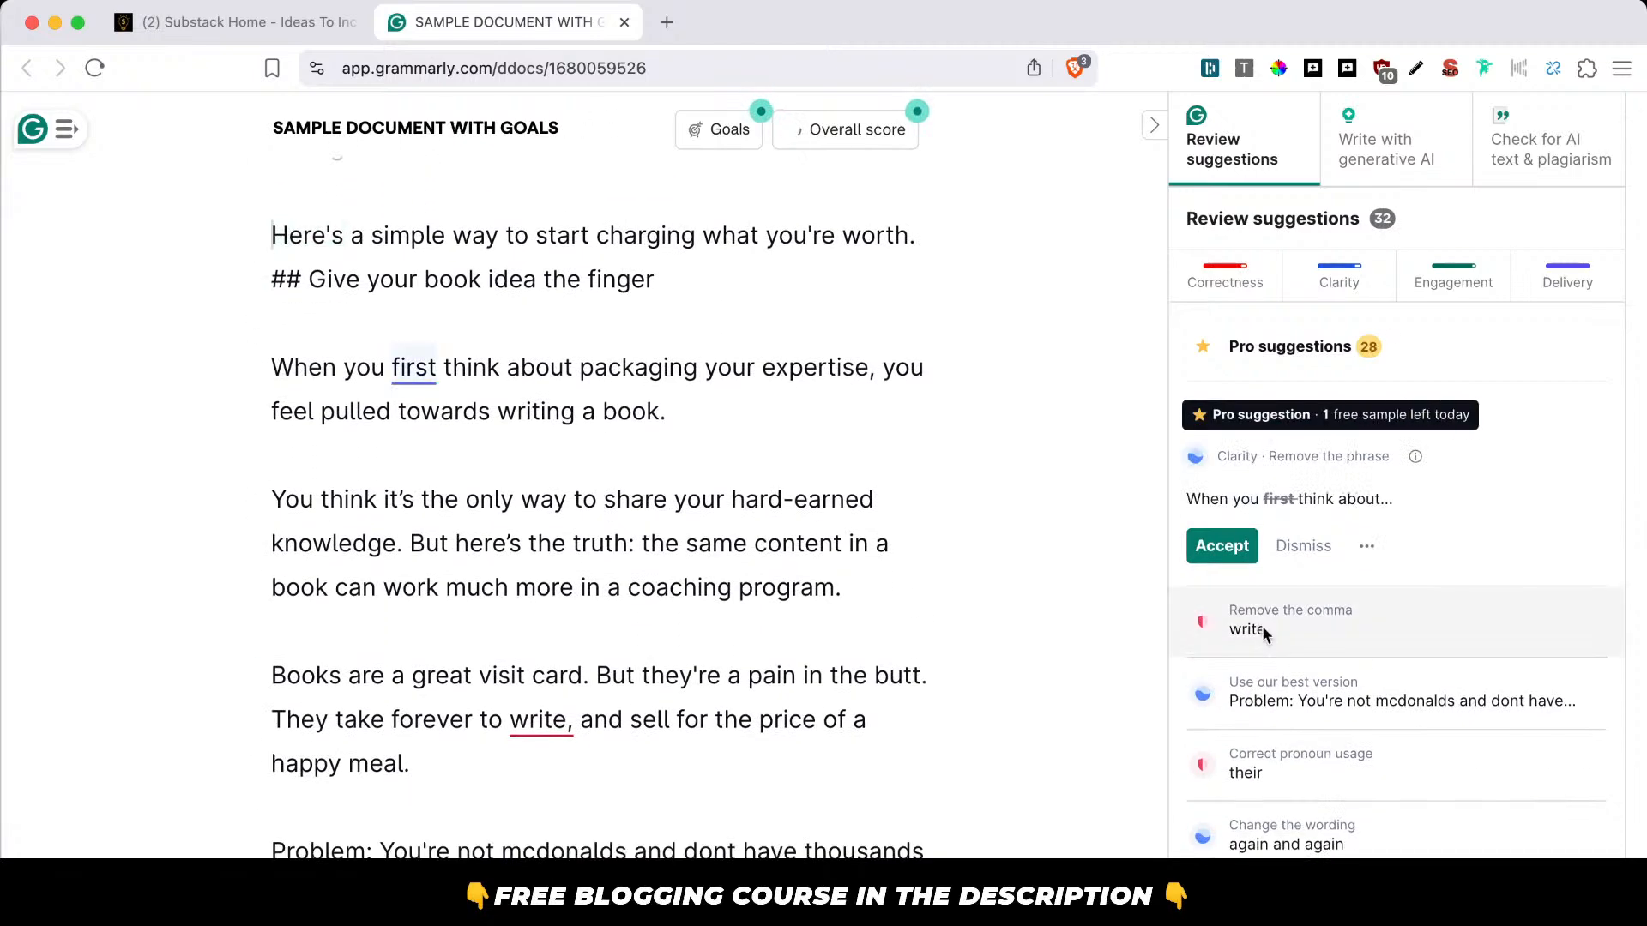
Accept removing the comma after "write" and the rewritten sentence with "McDonald's, and you don't".
left_click(1262, 622)
left_click(1241, 585)
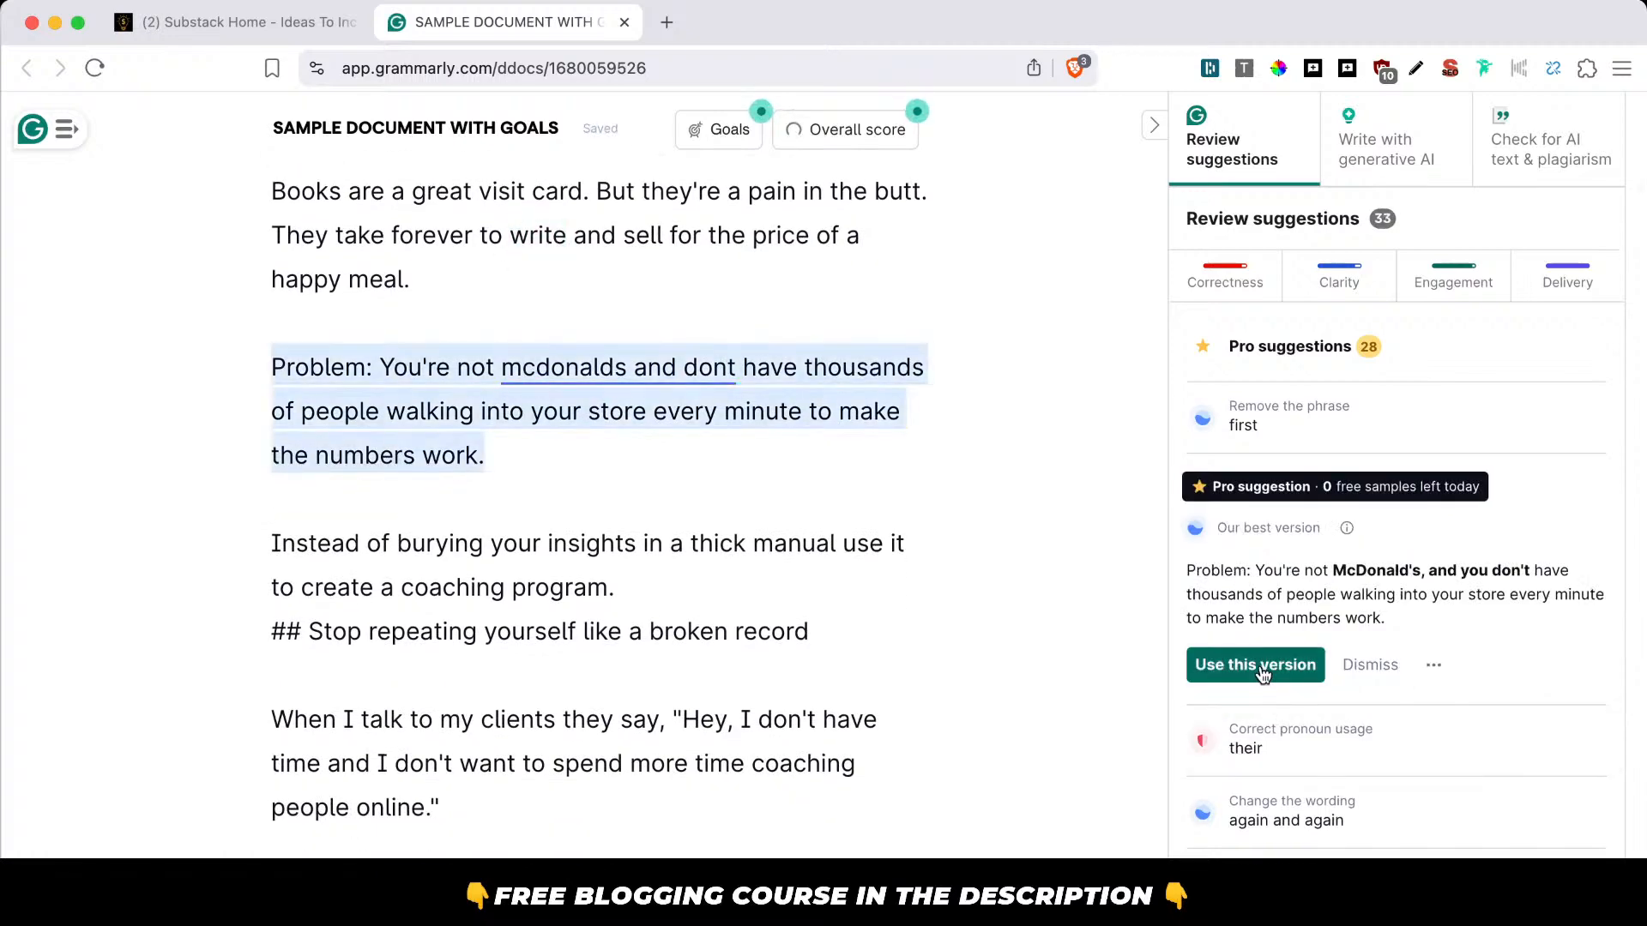
left_click(1261, 671)
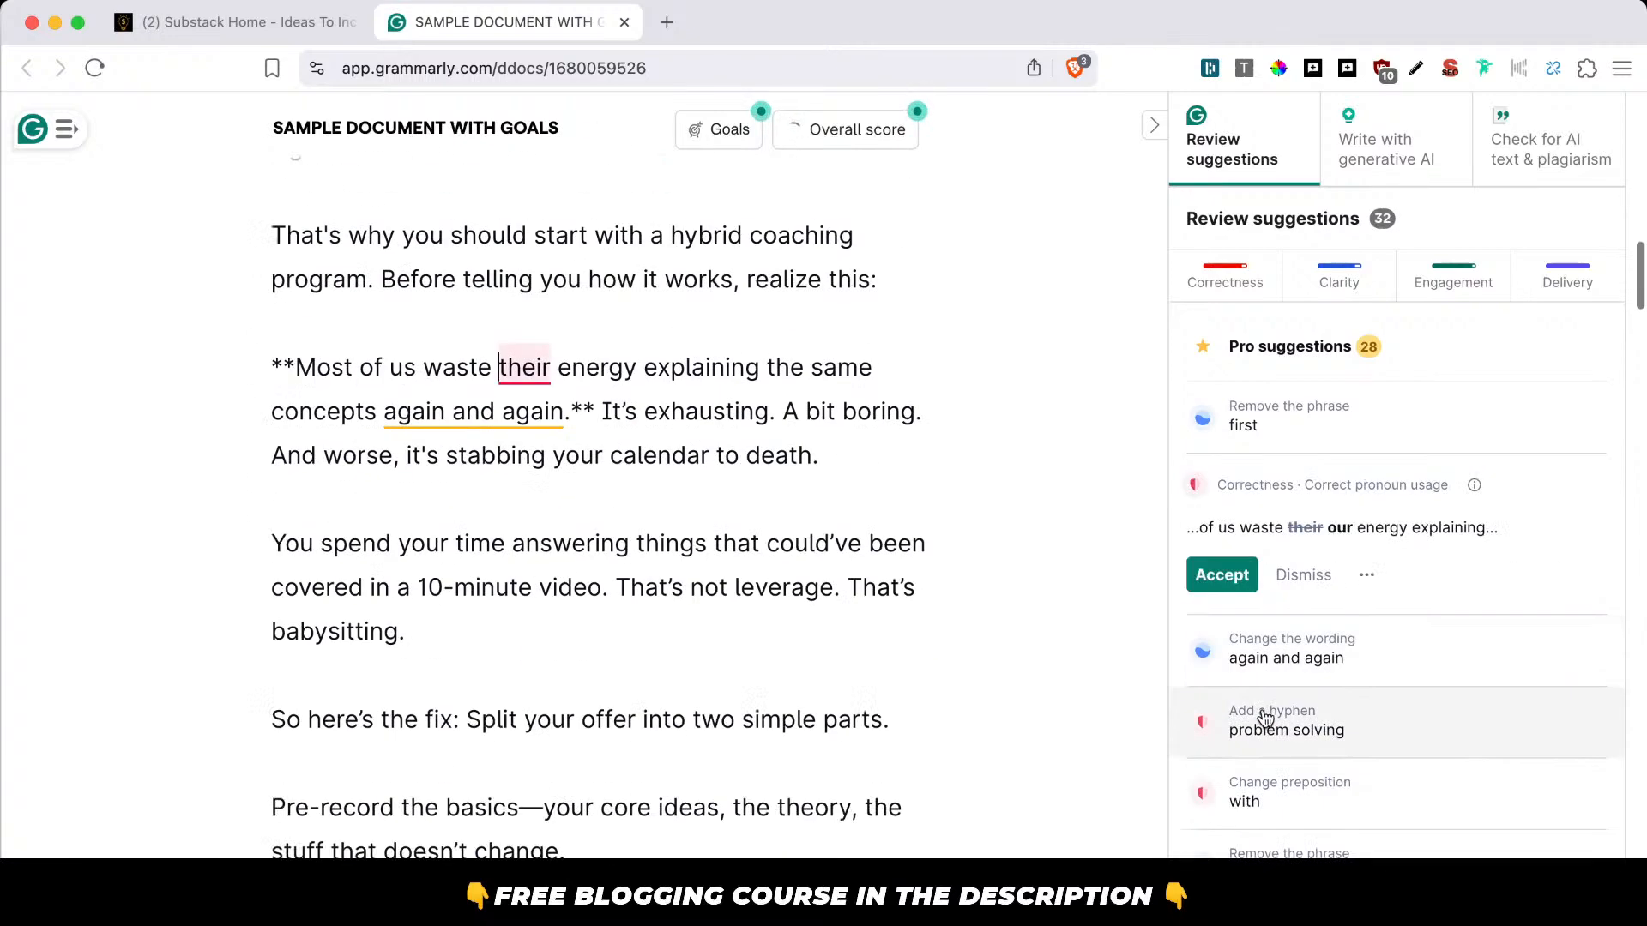
Accept the corrections "our" in "Most of us waste", "problem-solving" with a hyphen, and "by" before "*hybrid*".
left_click(1227, 581)
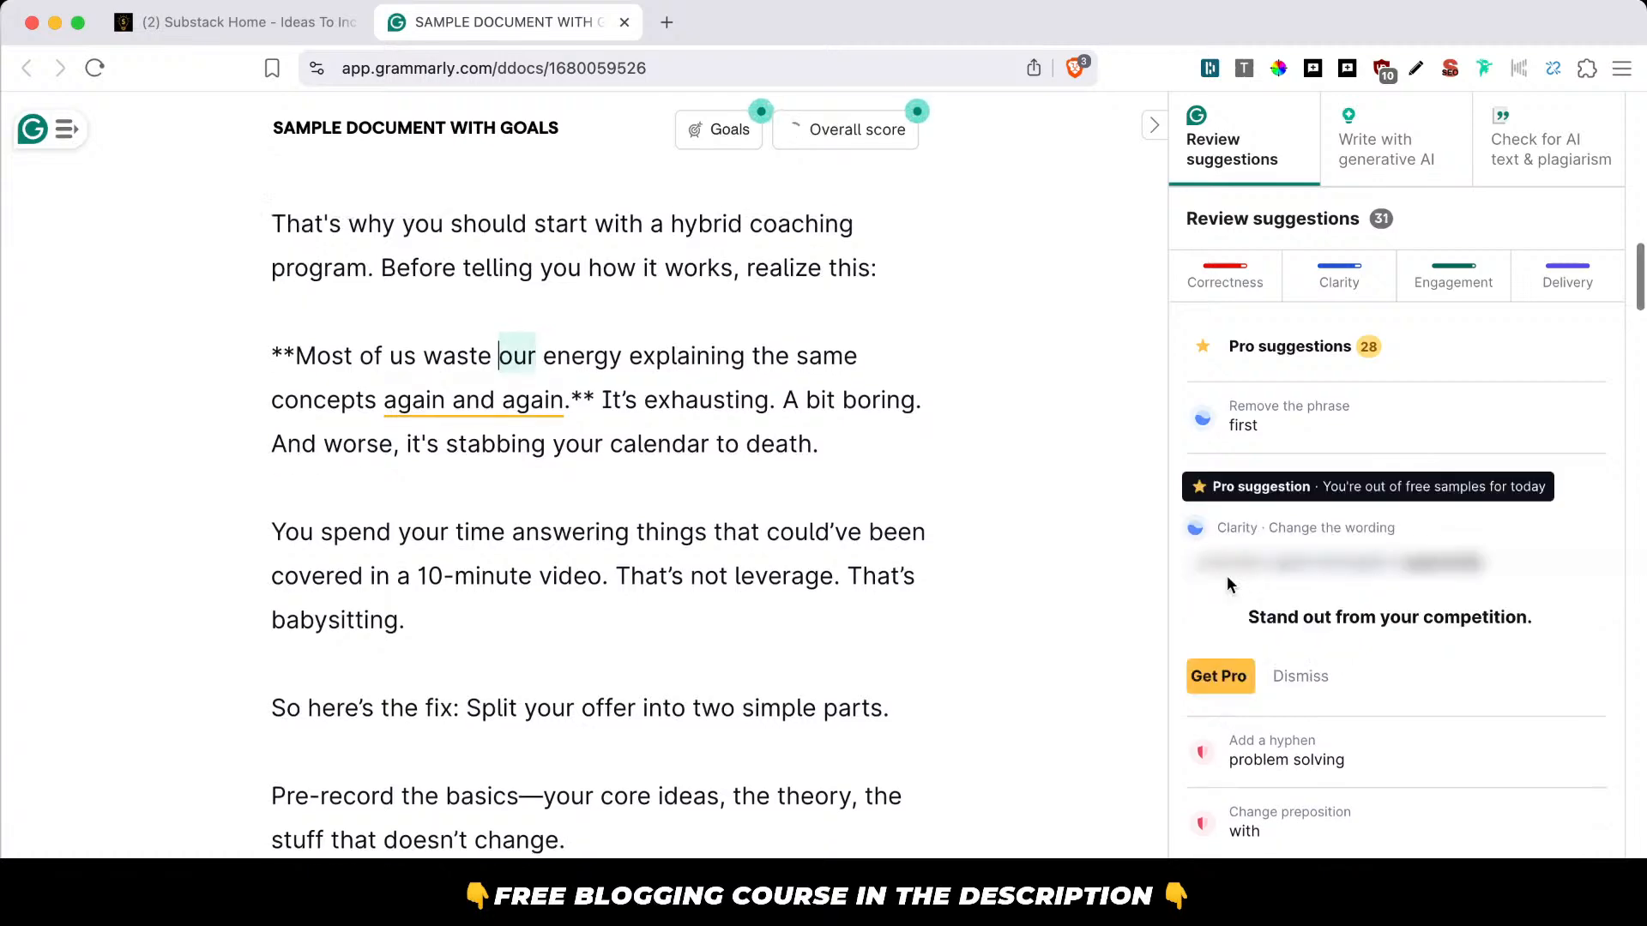
left_click(1236, 761)
left_click(1228, 650)
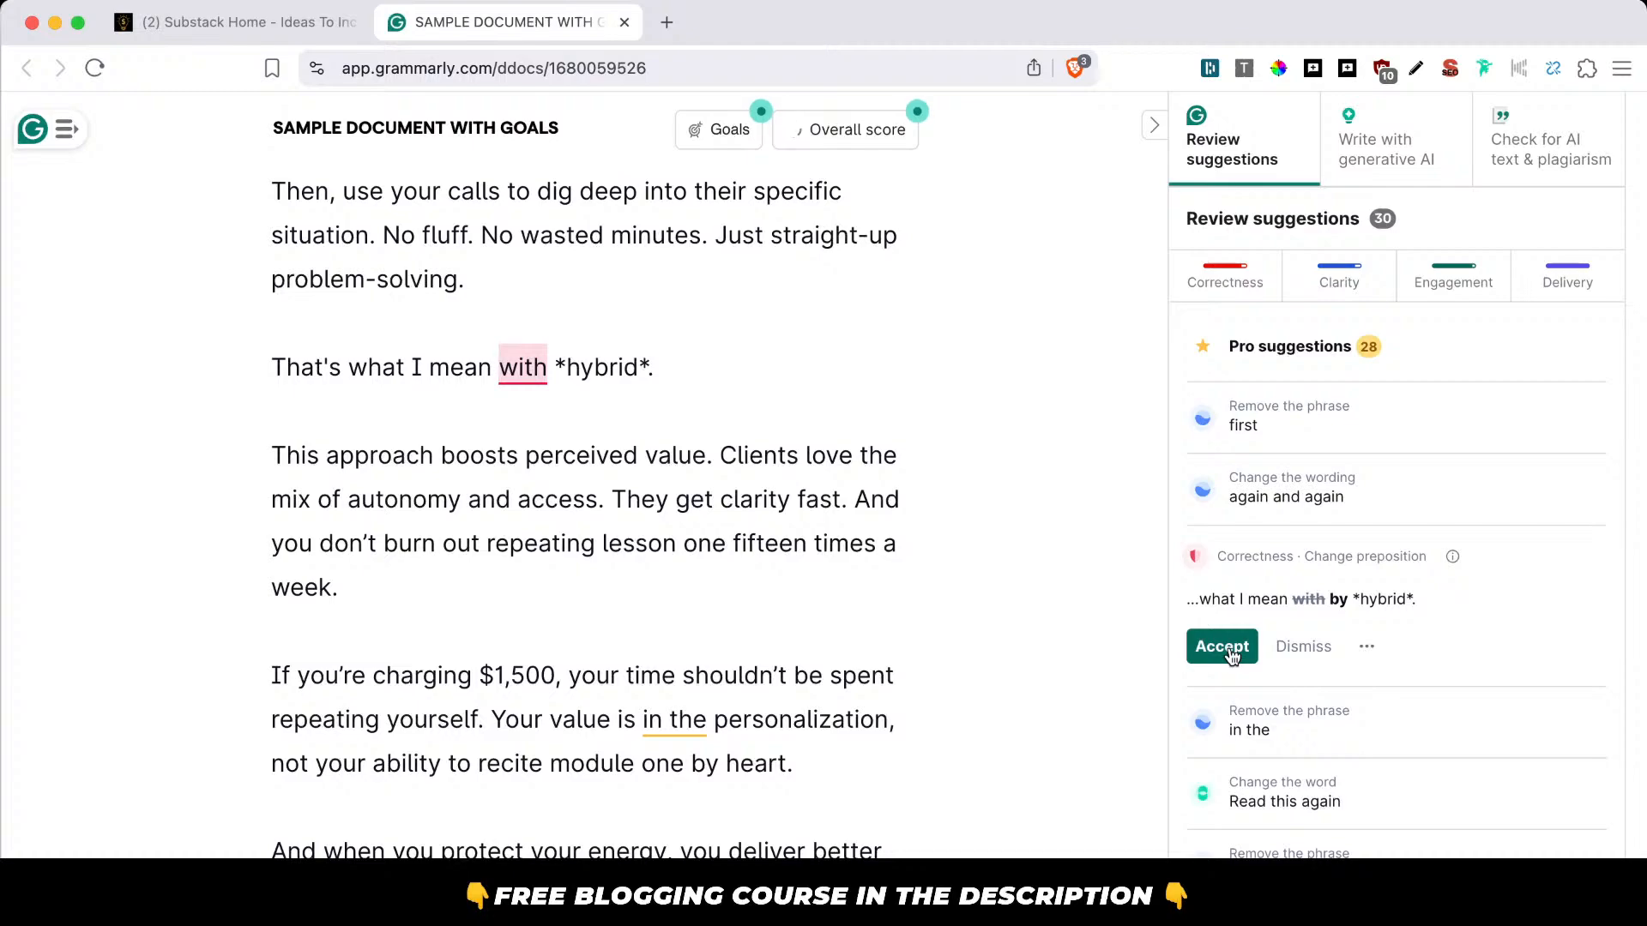
left_click(1231, 651)
Correct the misspelled "poeple" to "people" in the "scared to choose" paragraph and open the article suggestion for "Truth".
scroll(1273, 829, "down", 2)
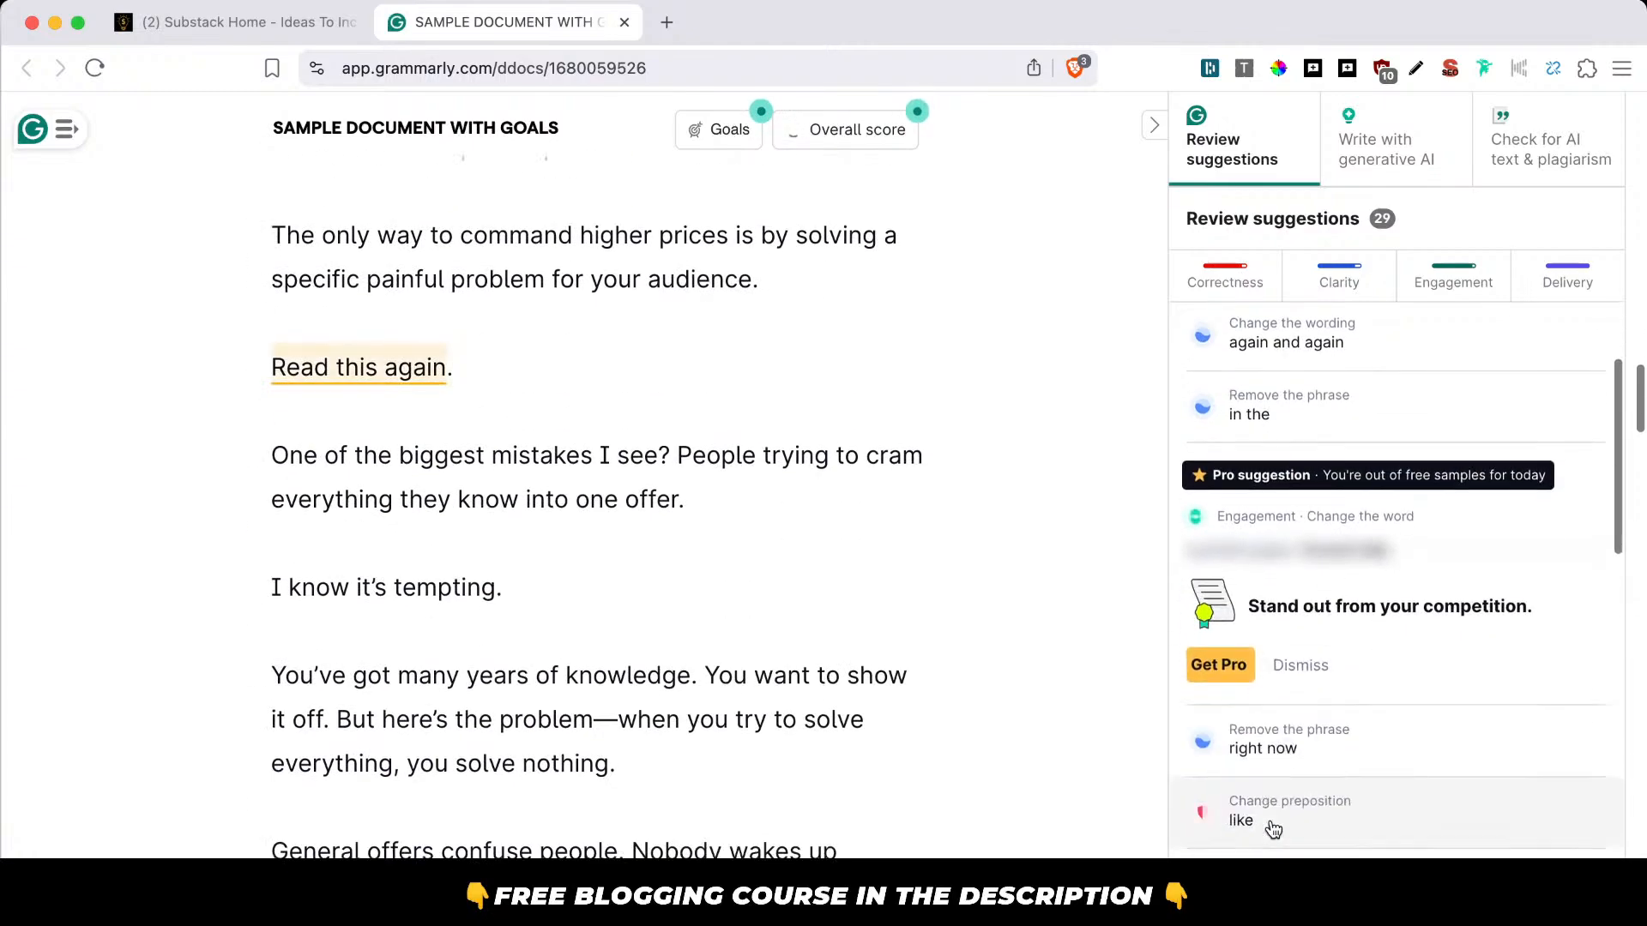
scroll(1273, 829, "down", 4)
left_click(1235, 528)
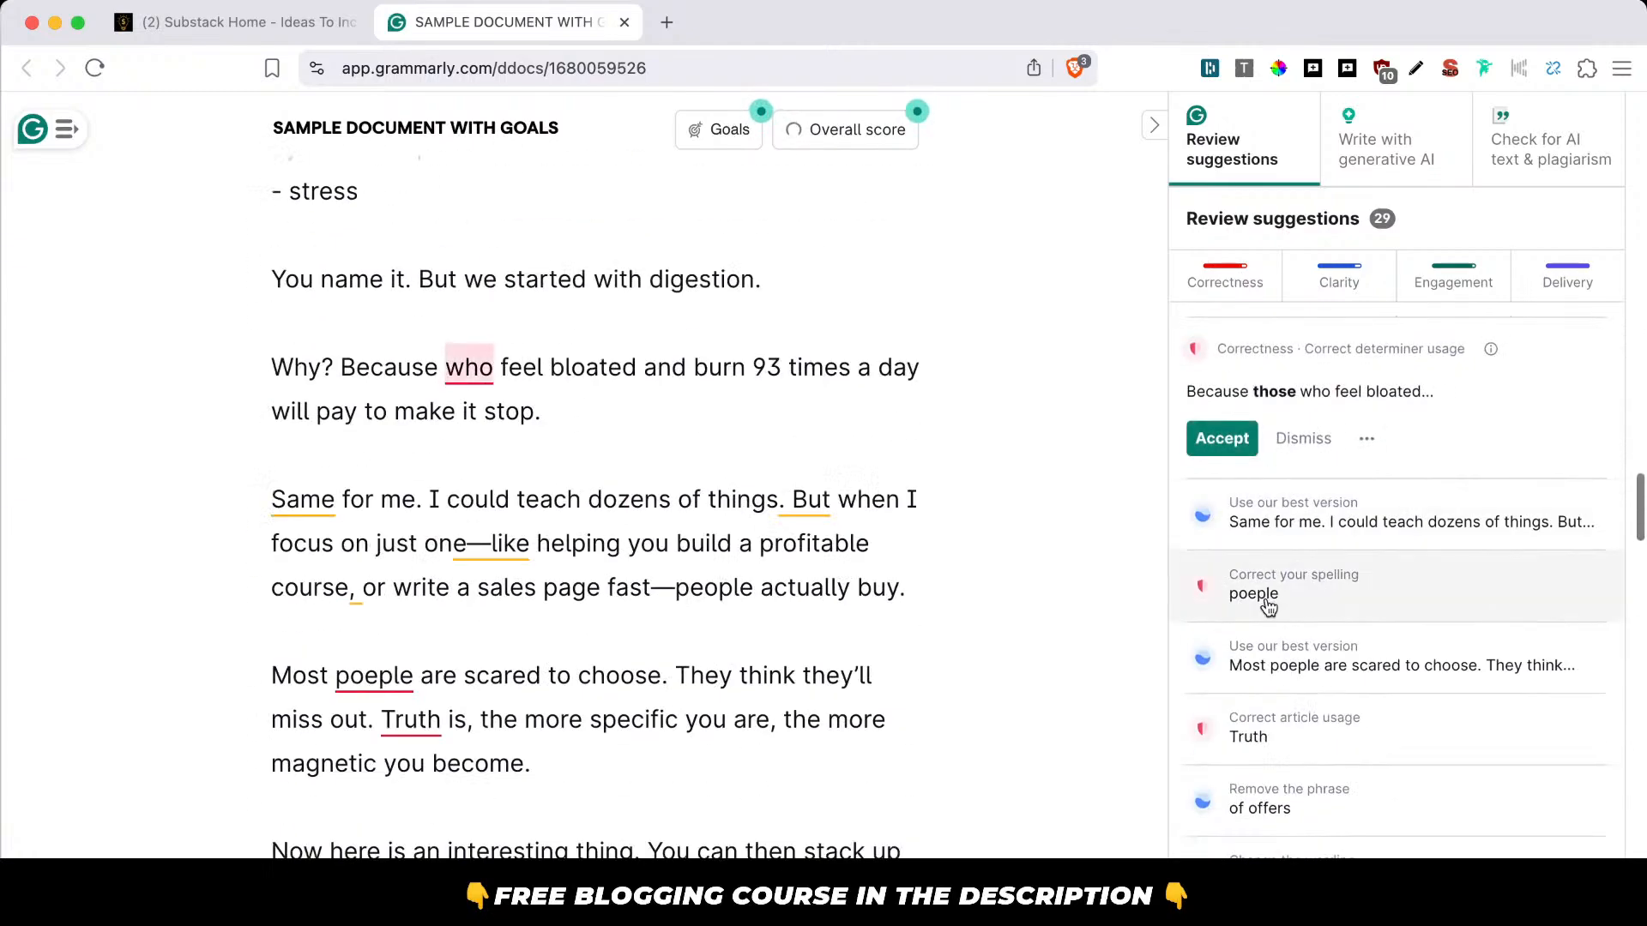
left_click(1251, 573)
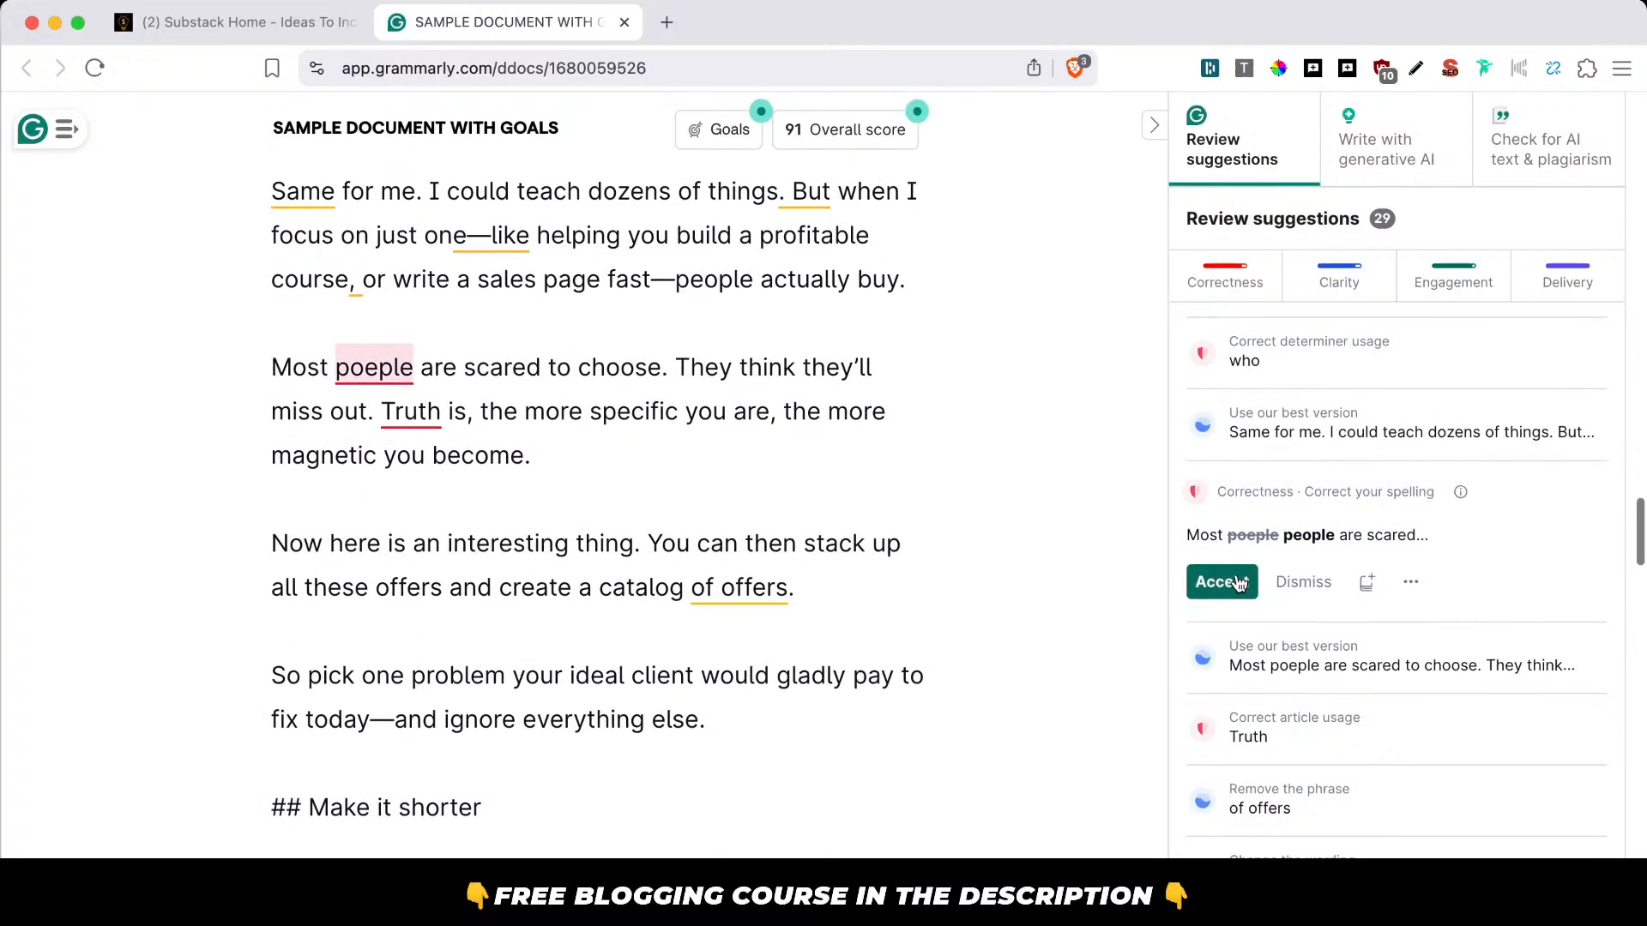
left_click(1237, 586)
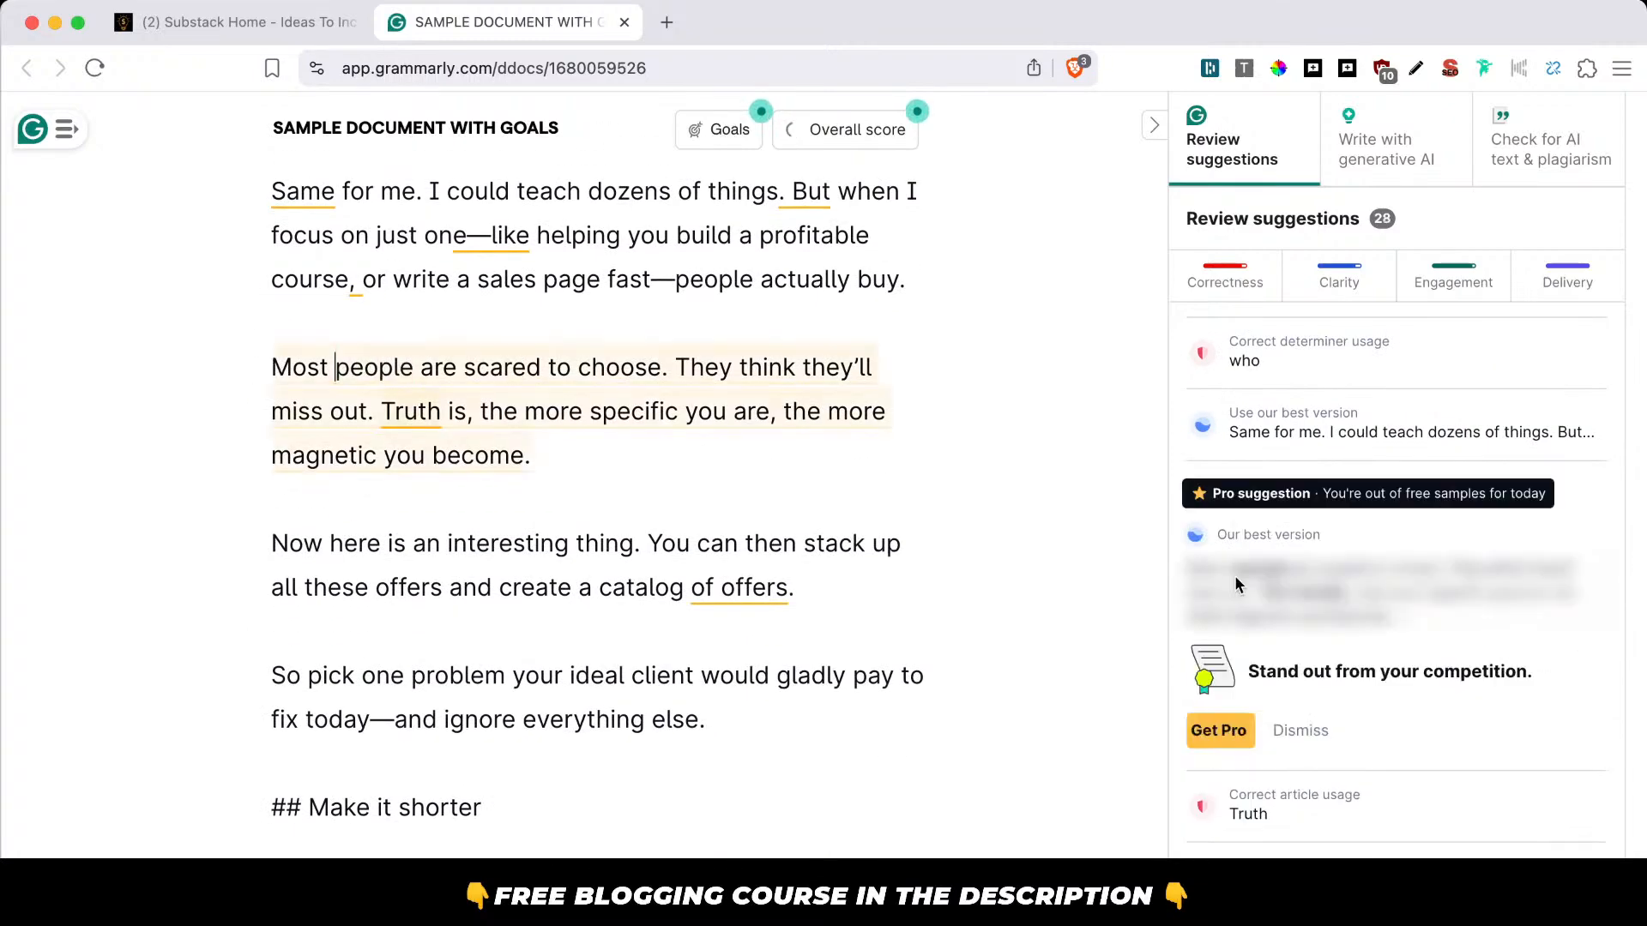
left_click(1261, 815)
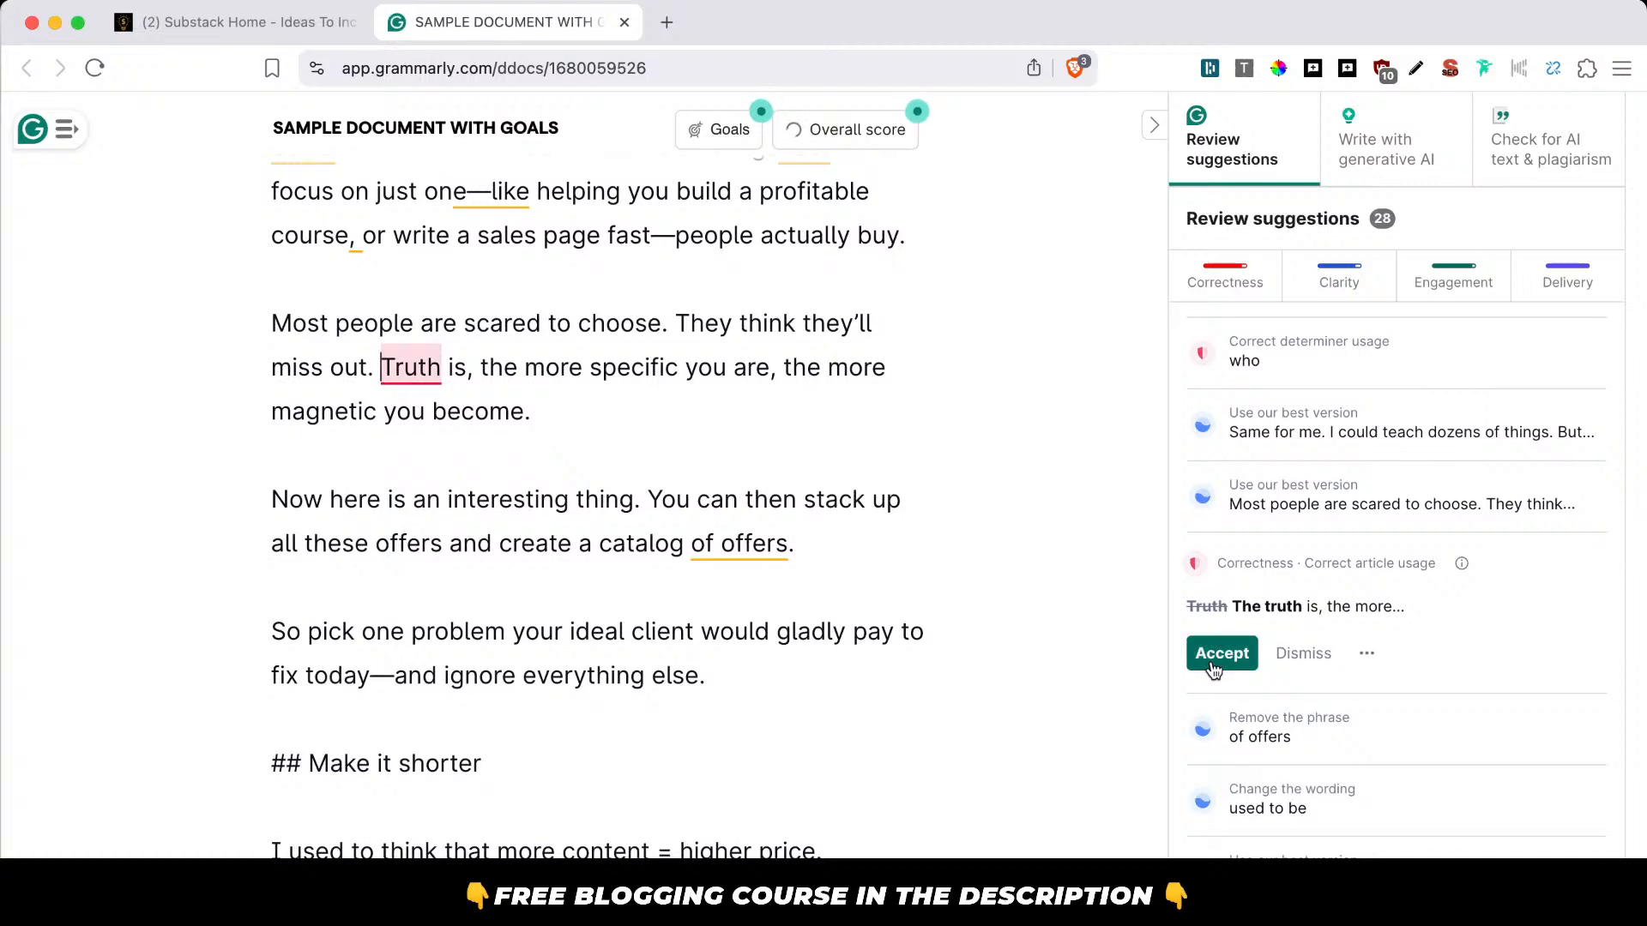
Limit the suggestions to Correctness, then accept "who've" and the pronoun correction for "one" in the hiking guide paragraph.
scroll(1308, 797, "down", 5)
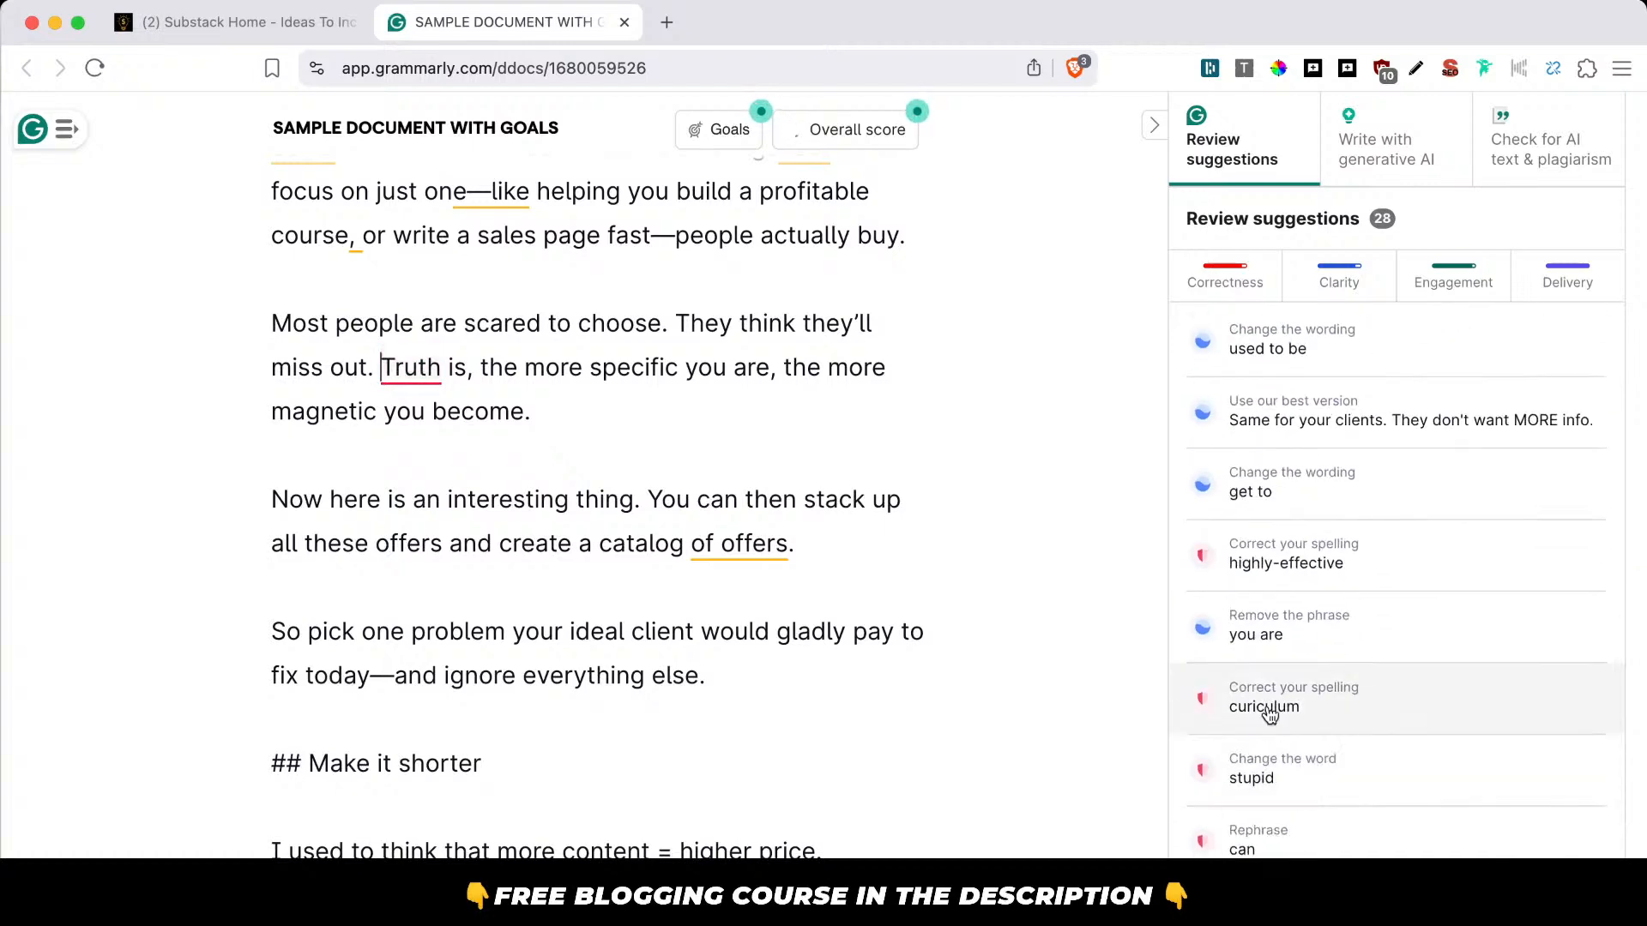
left_click(1229, 250)
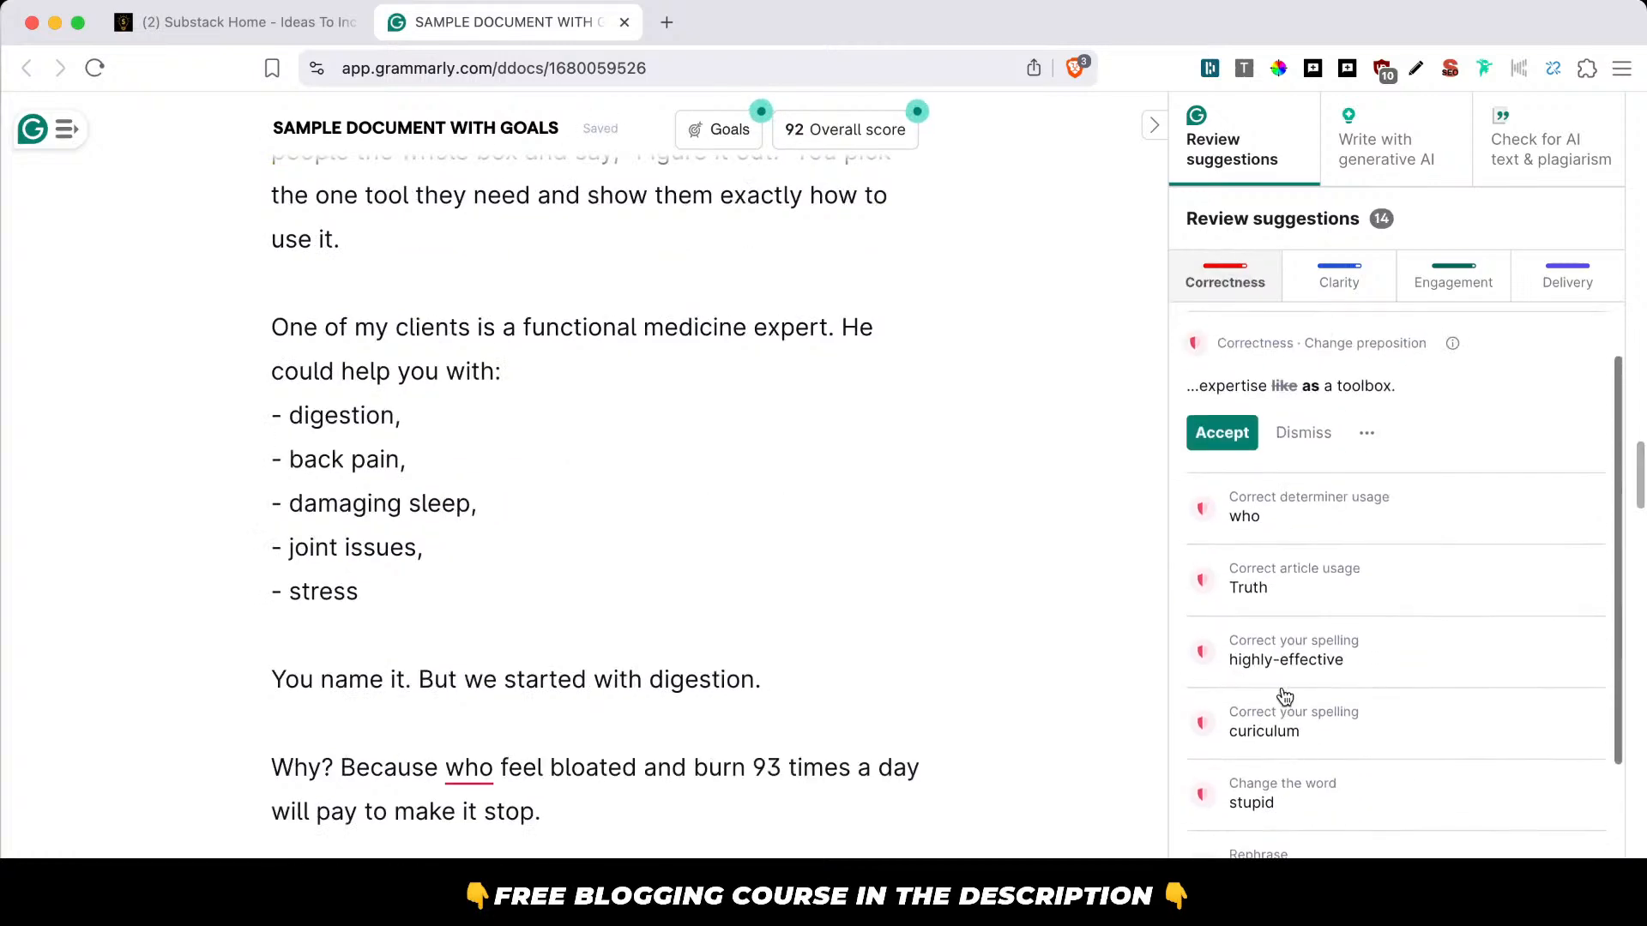
left_click(1278, 923)
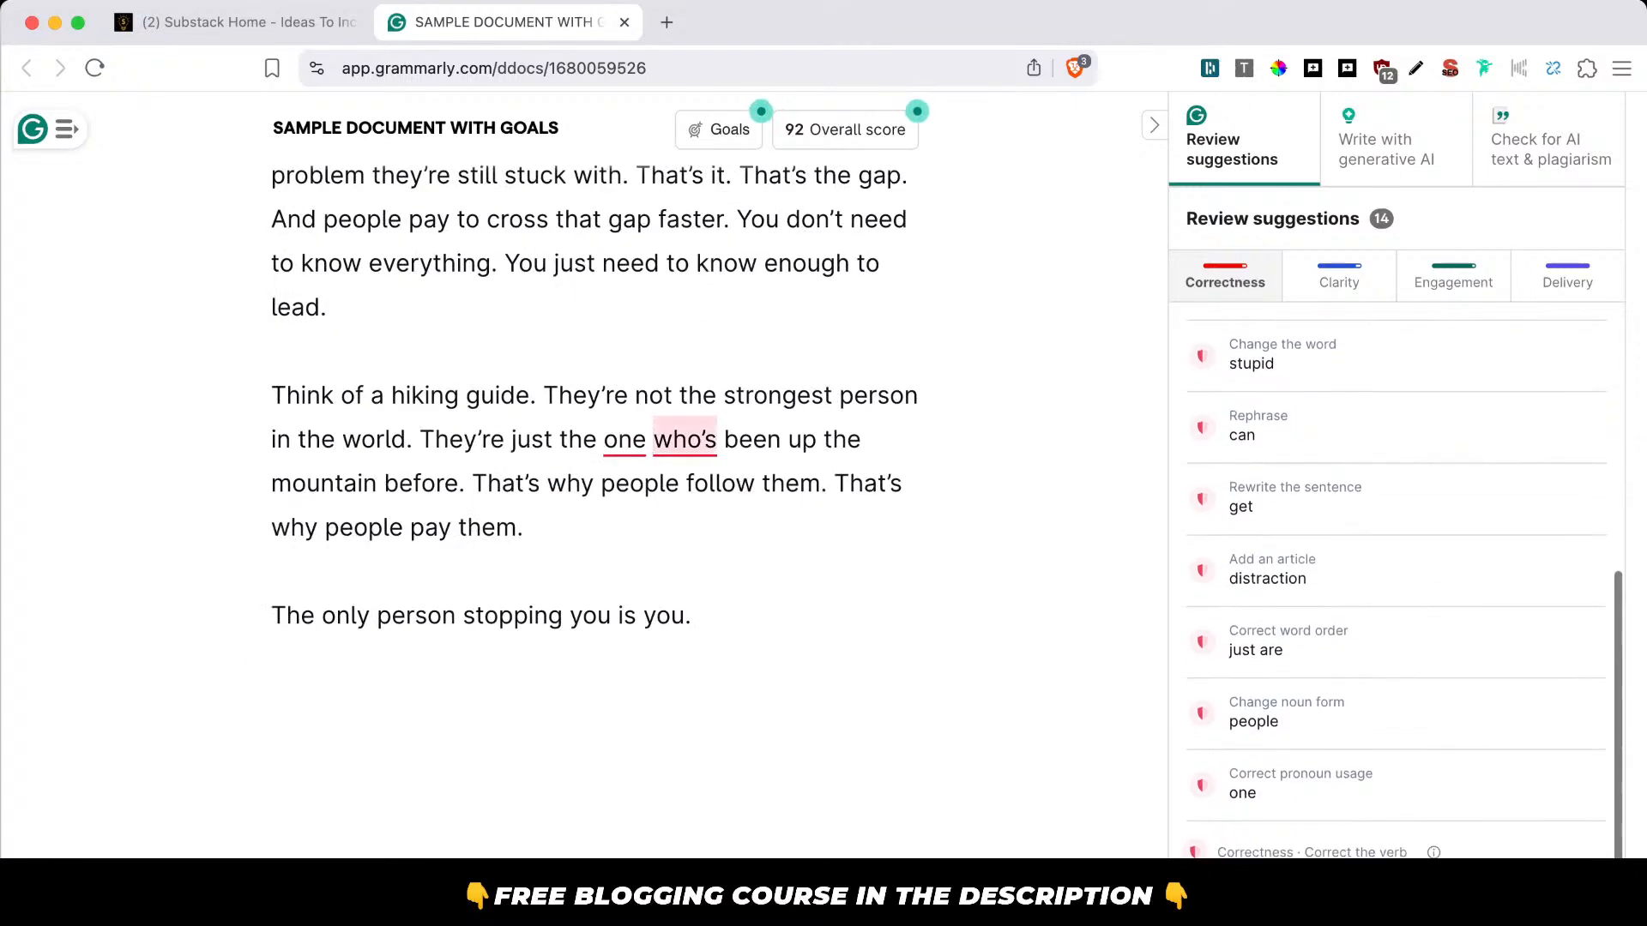
left_click(1236, 922)
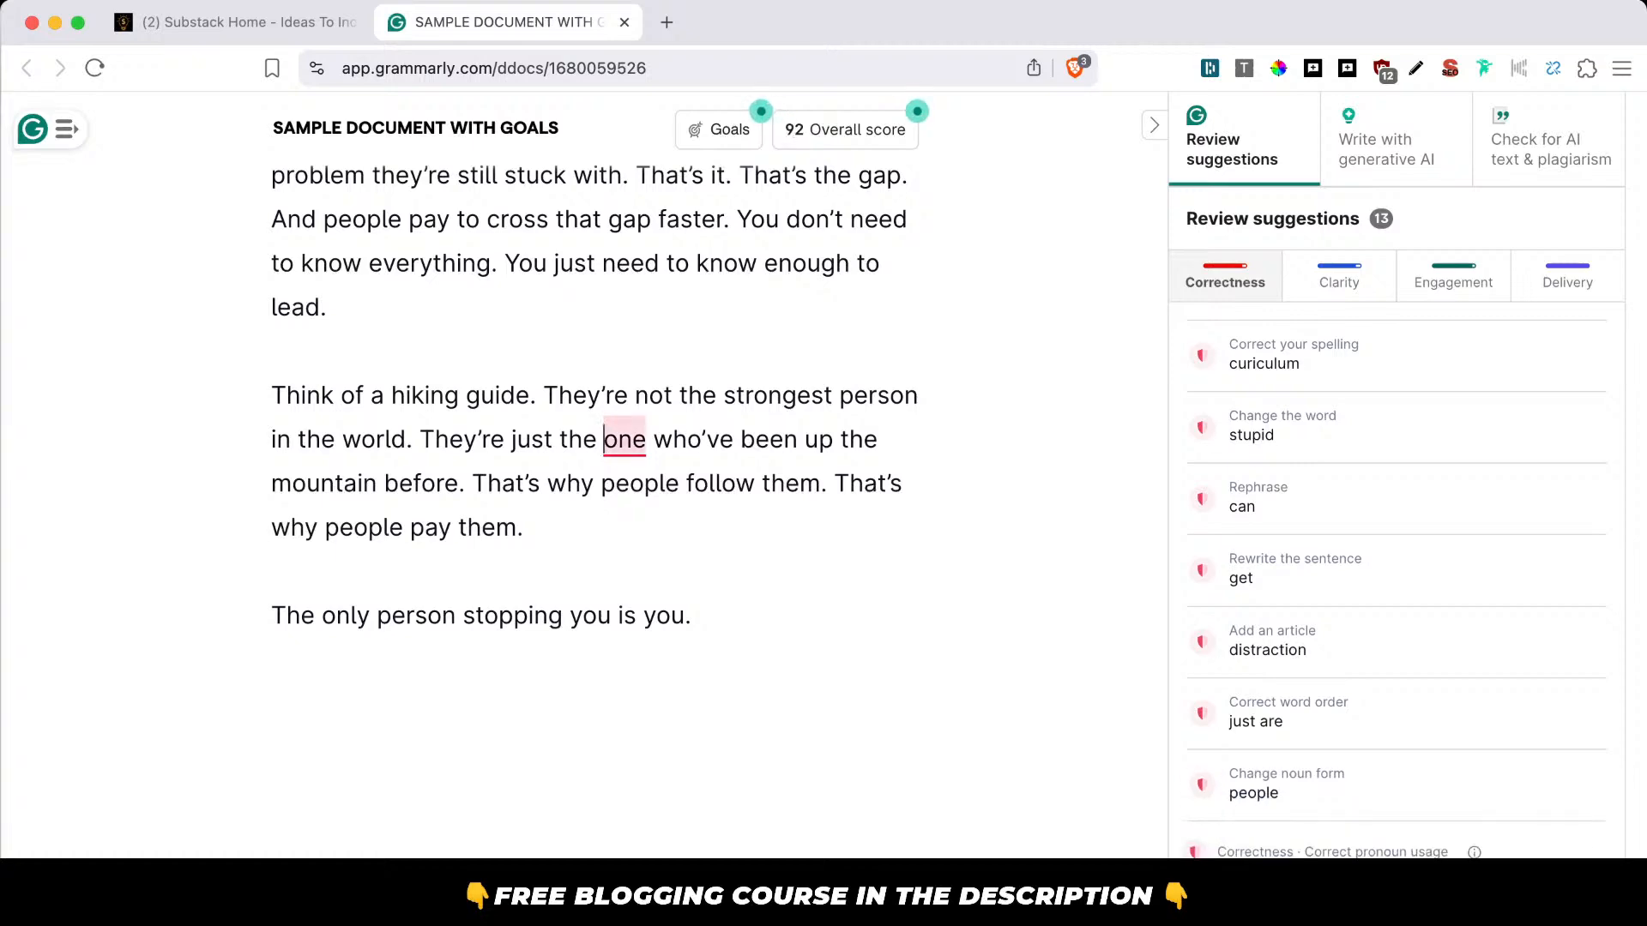
left_click(1235, 922)
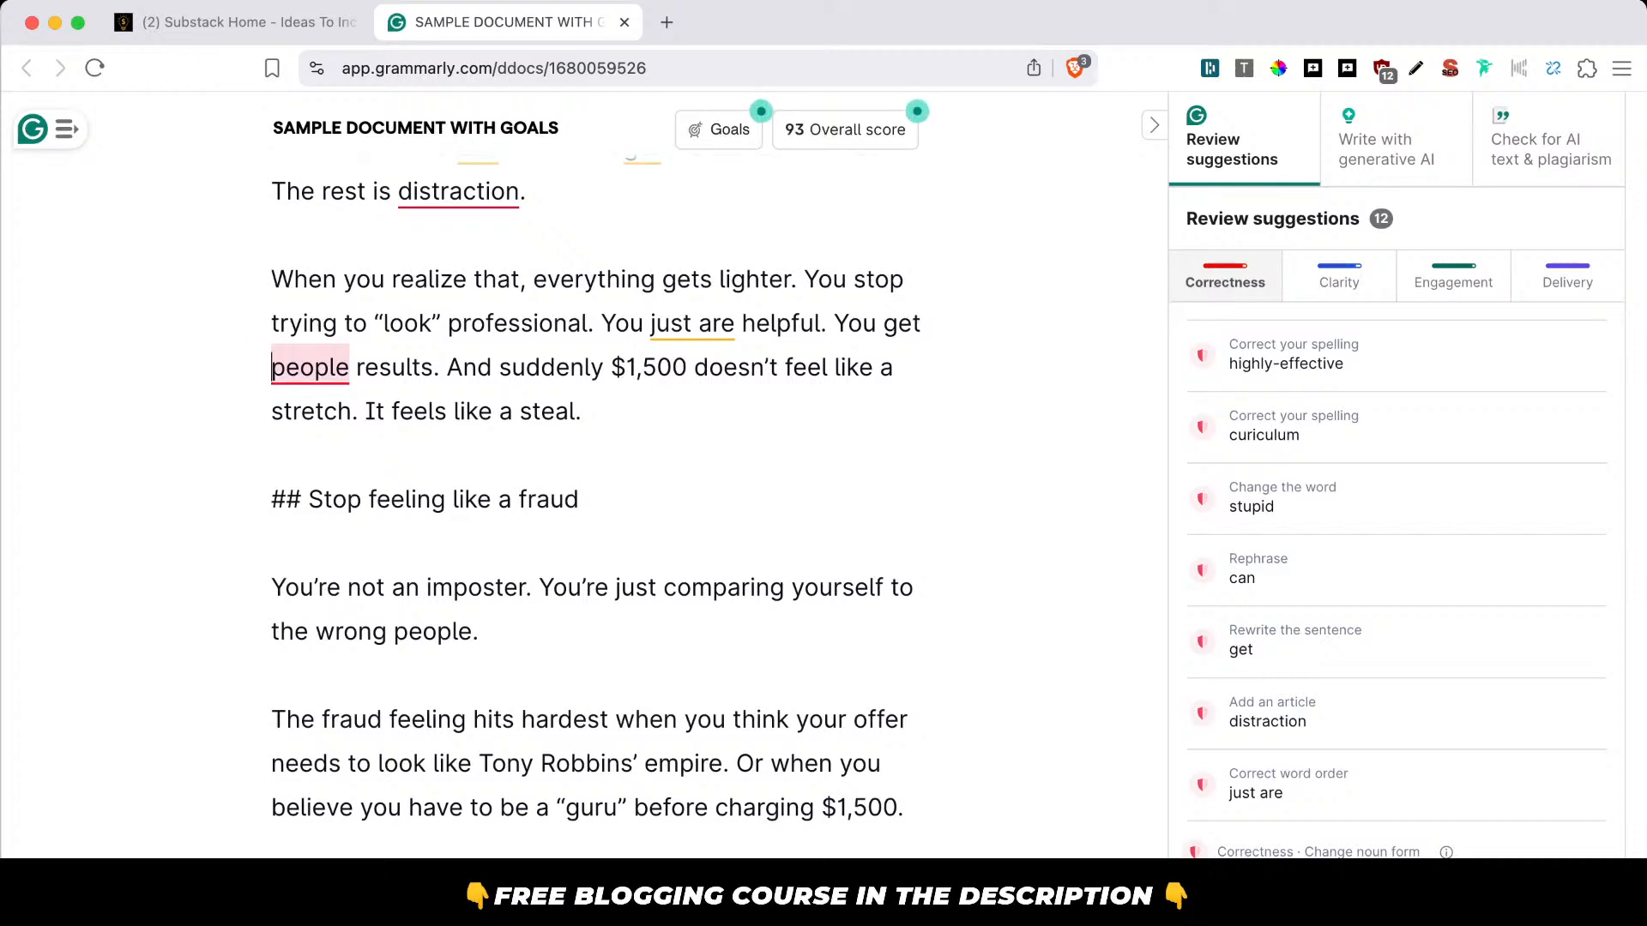
Dismiss the noun form suggestion for "people" and open the suggestions for "distraction" and "can".
left_click(1291, 922)
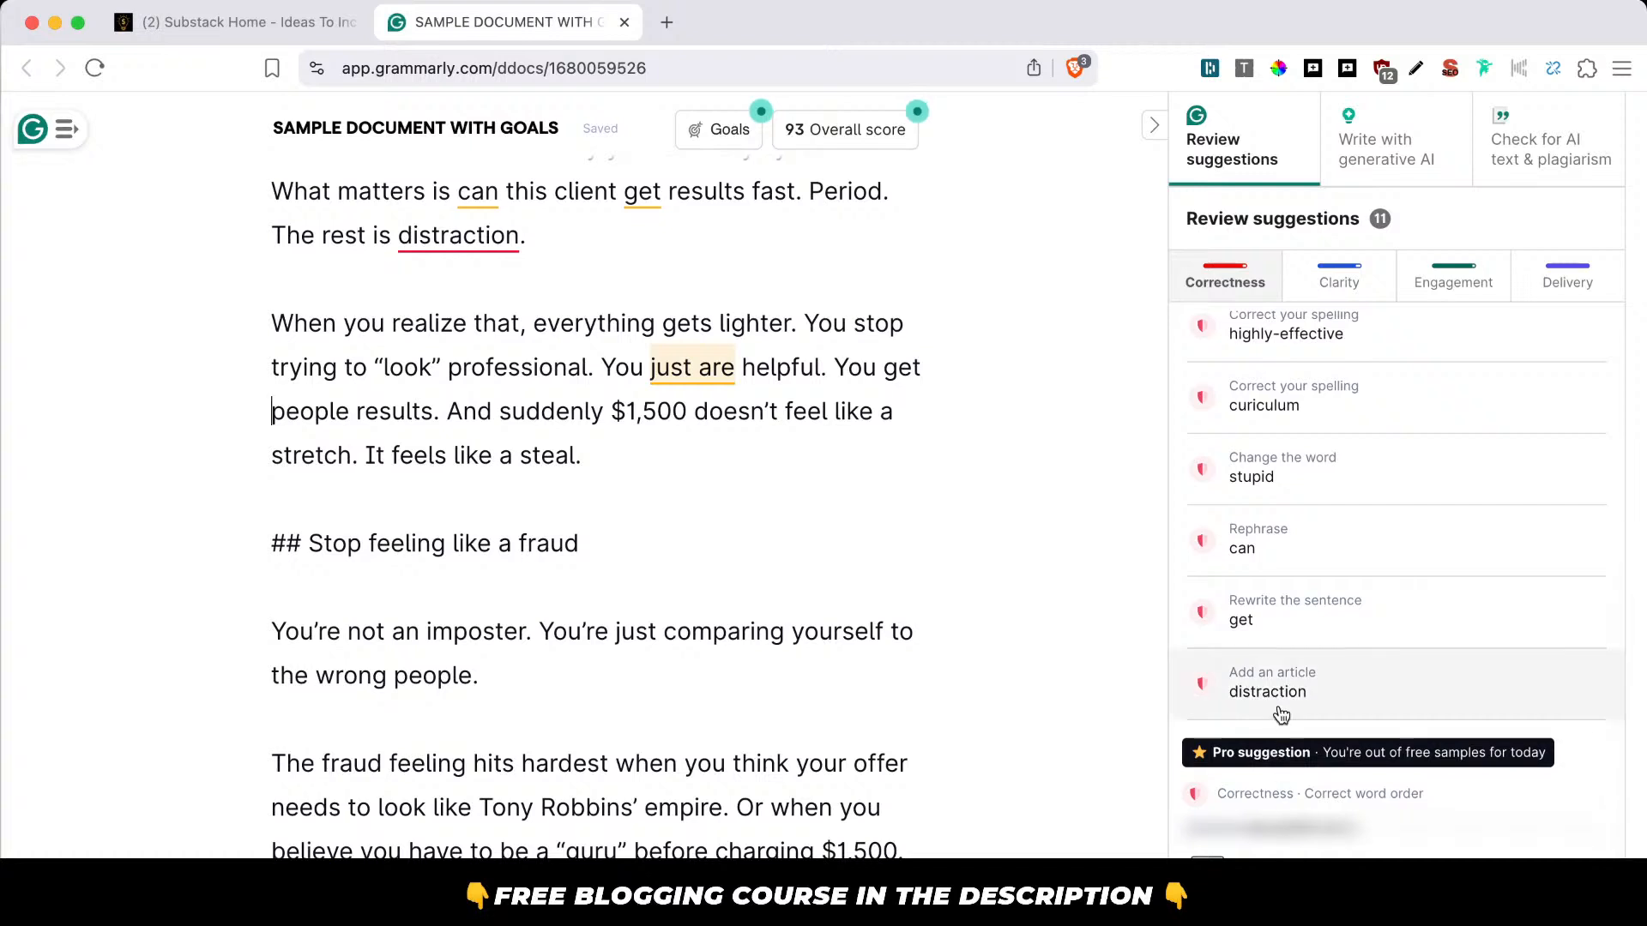
left_click(1278, 712)
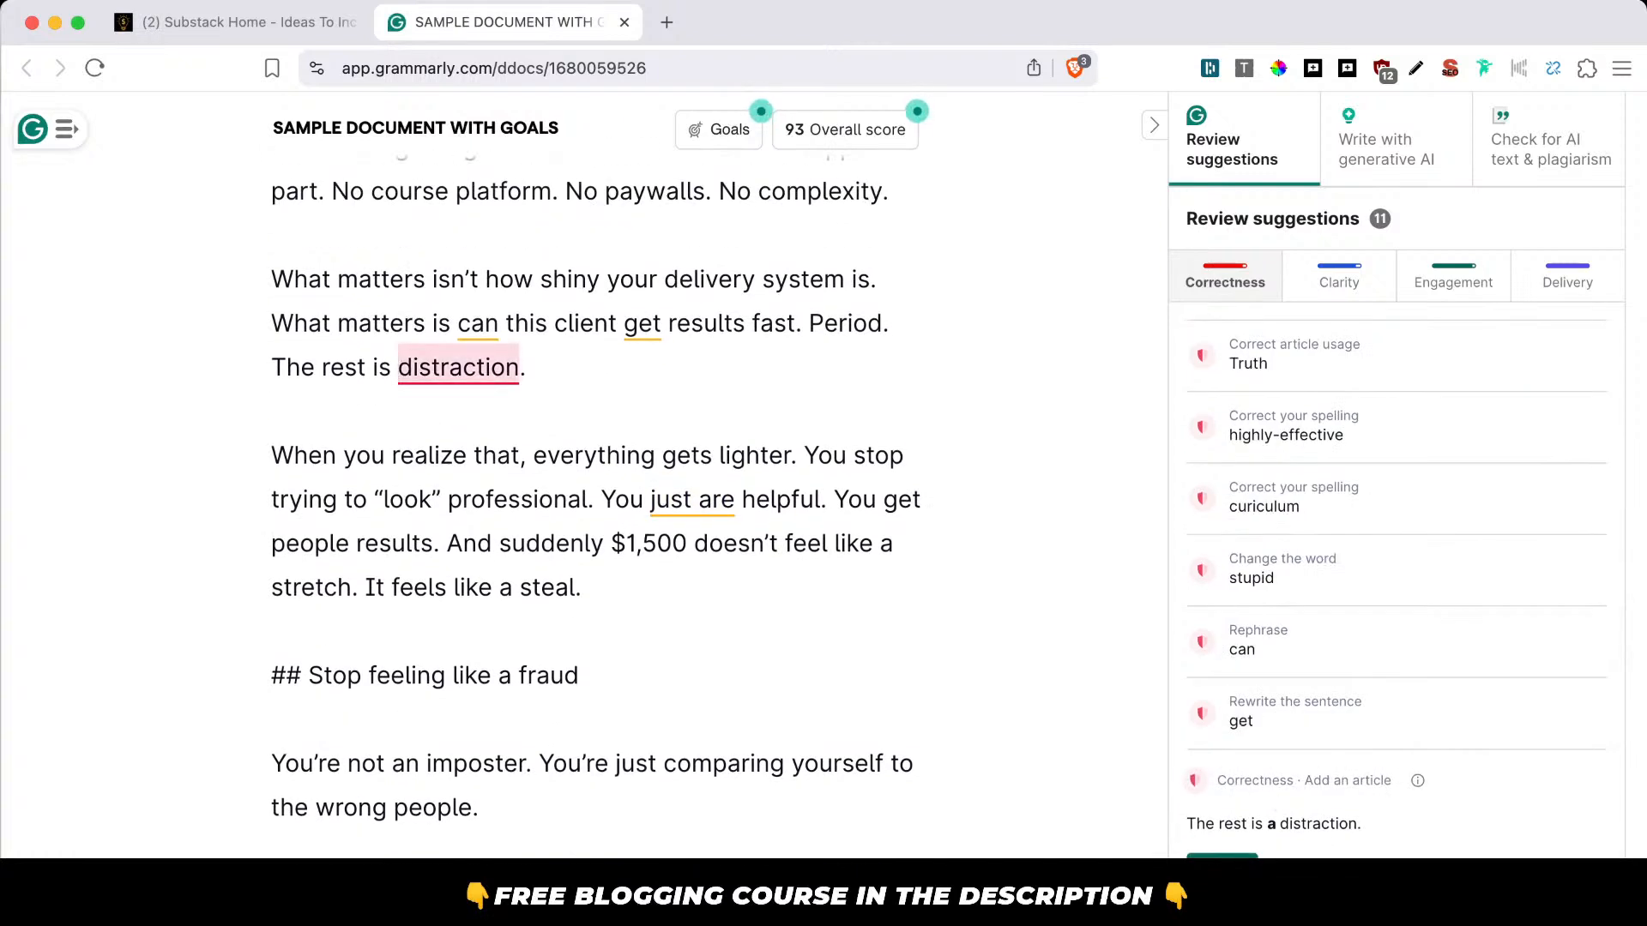
left_click(1269, 652)
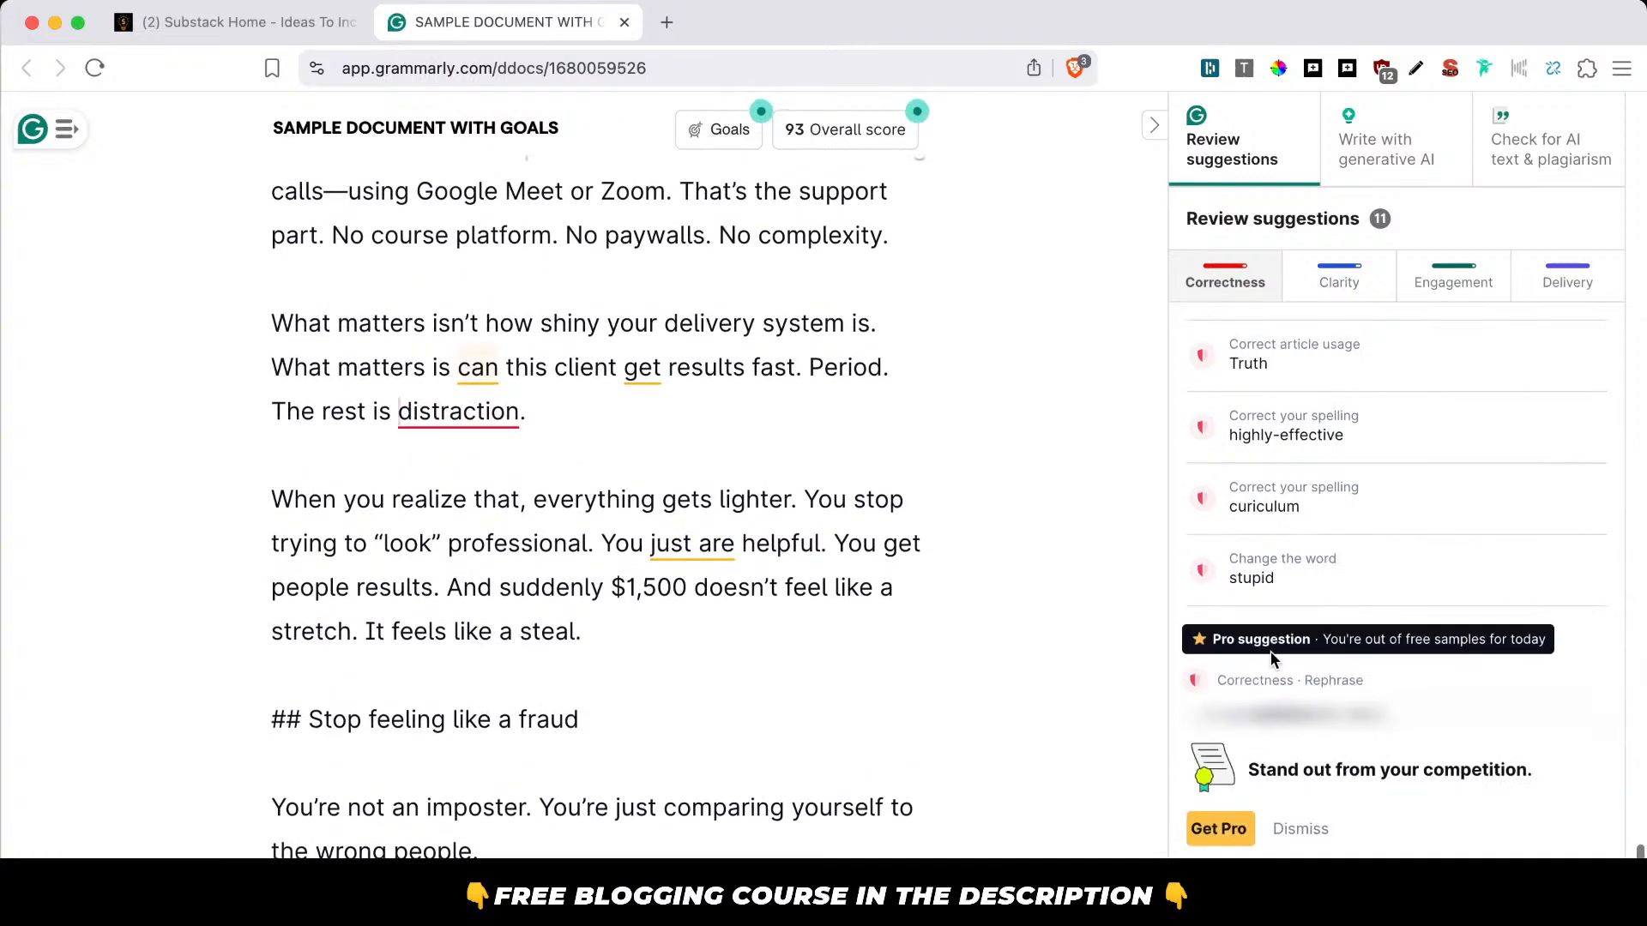
Accept the spelling corrections "curriculum" and "highly effective", and open the suggestions for "Truth" and "who".
left_click(1260, 493)
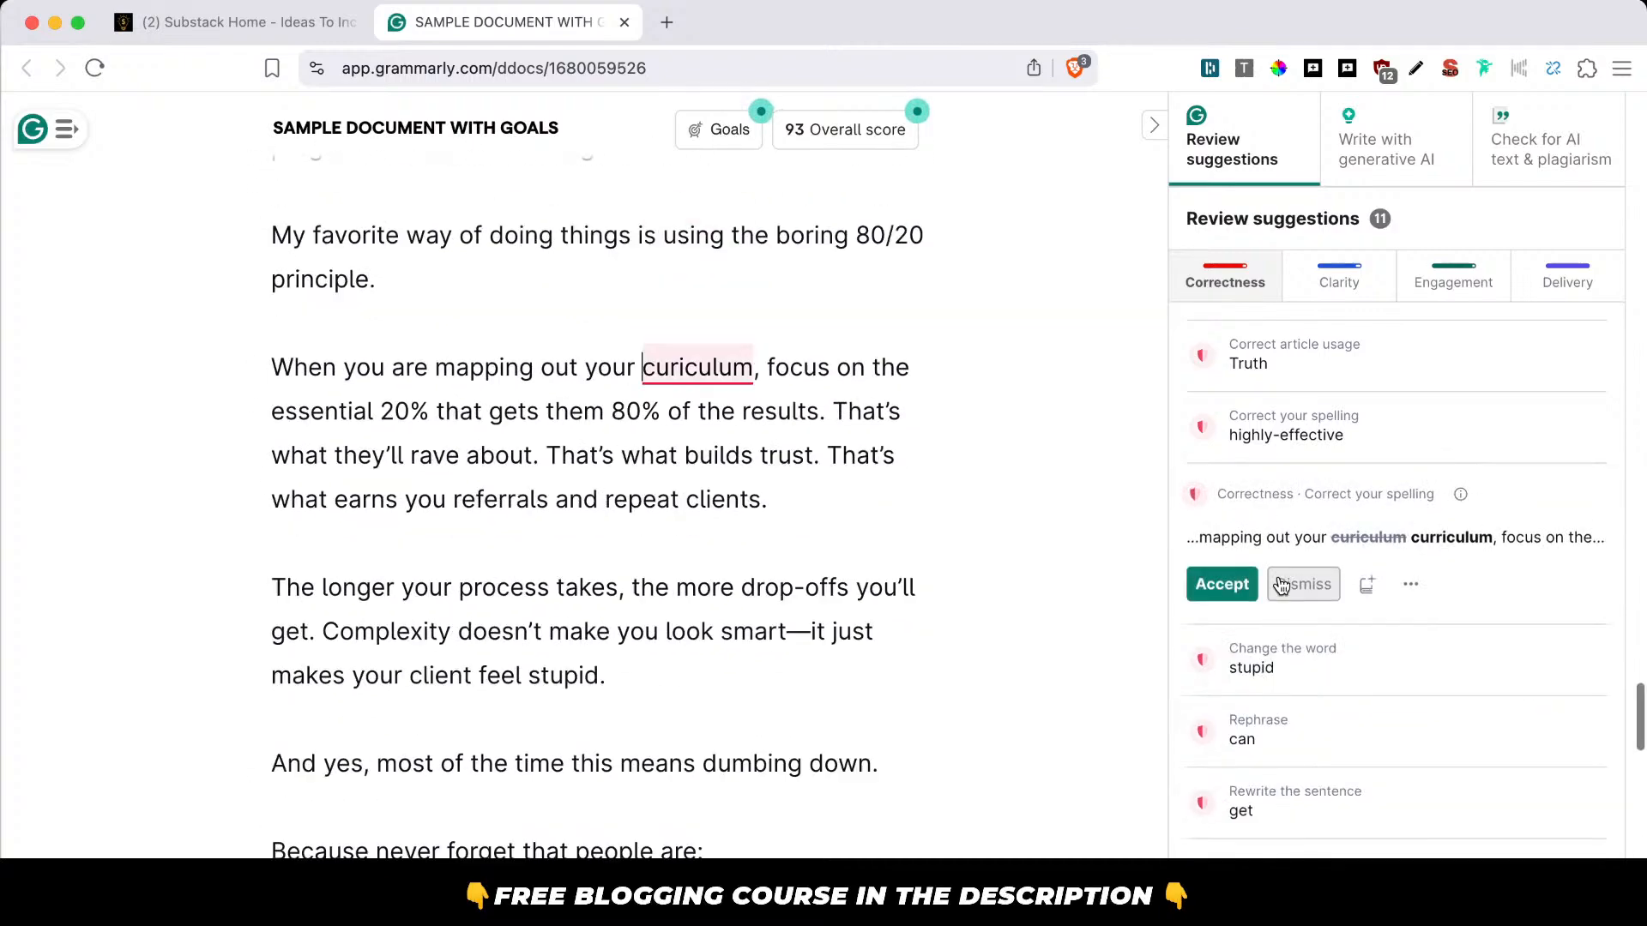
left_click(1235, 590)
left_click(1253, 487)
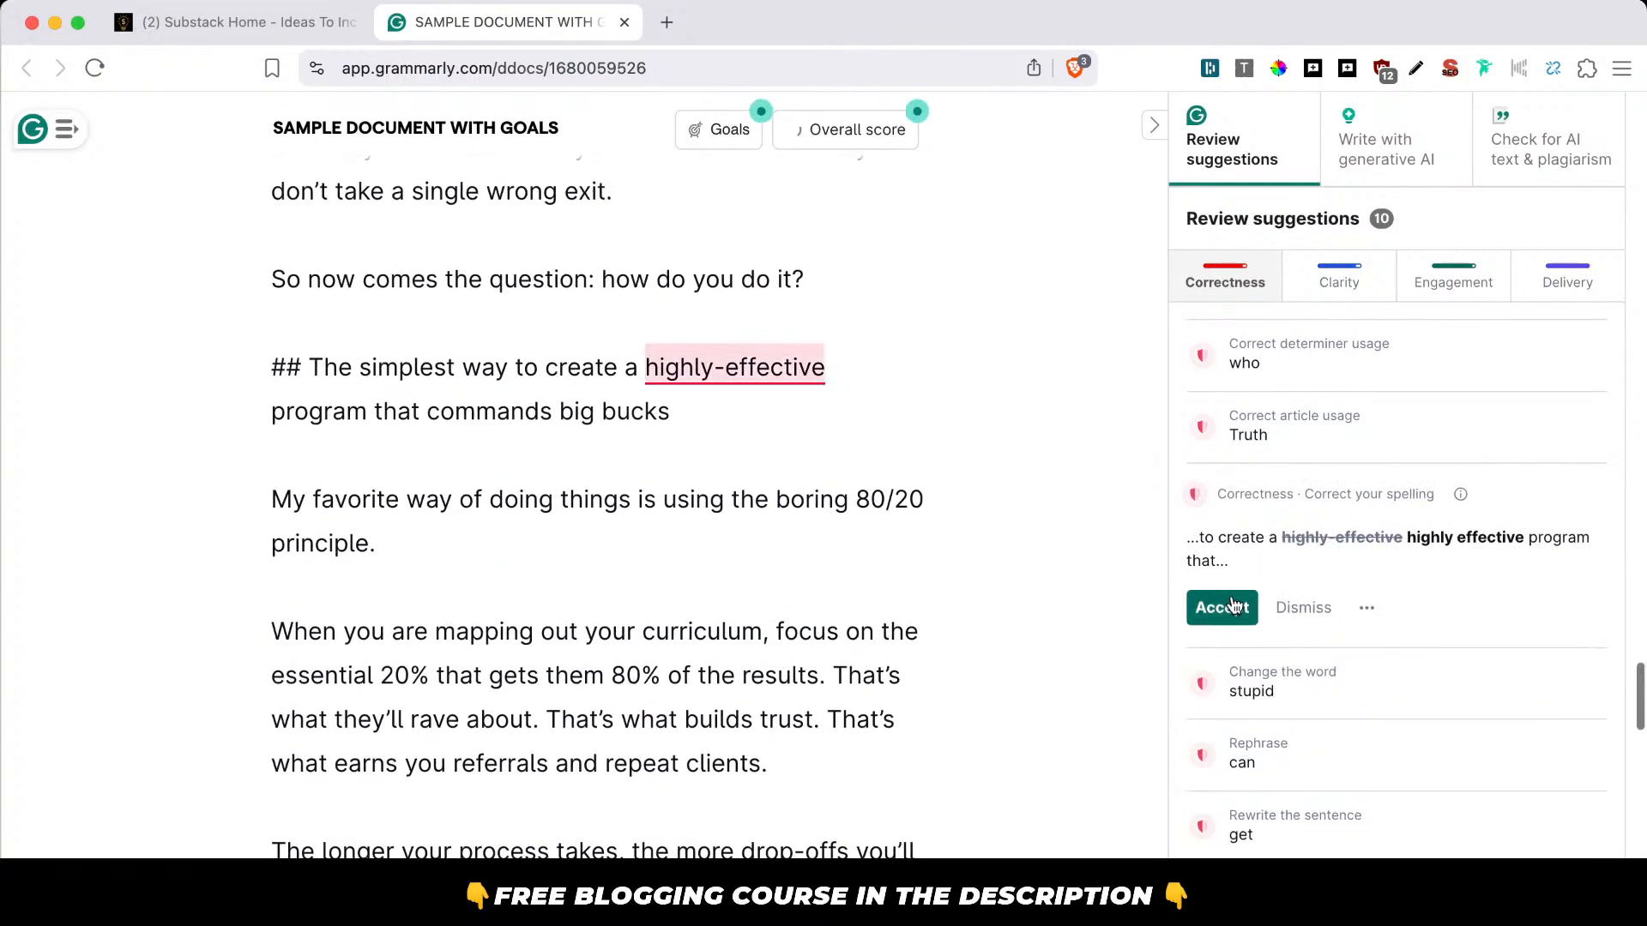
left_click(1232, 606)
left_click(1295, 515)
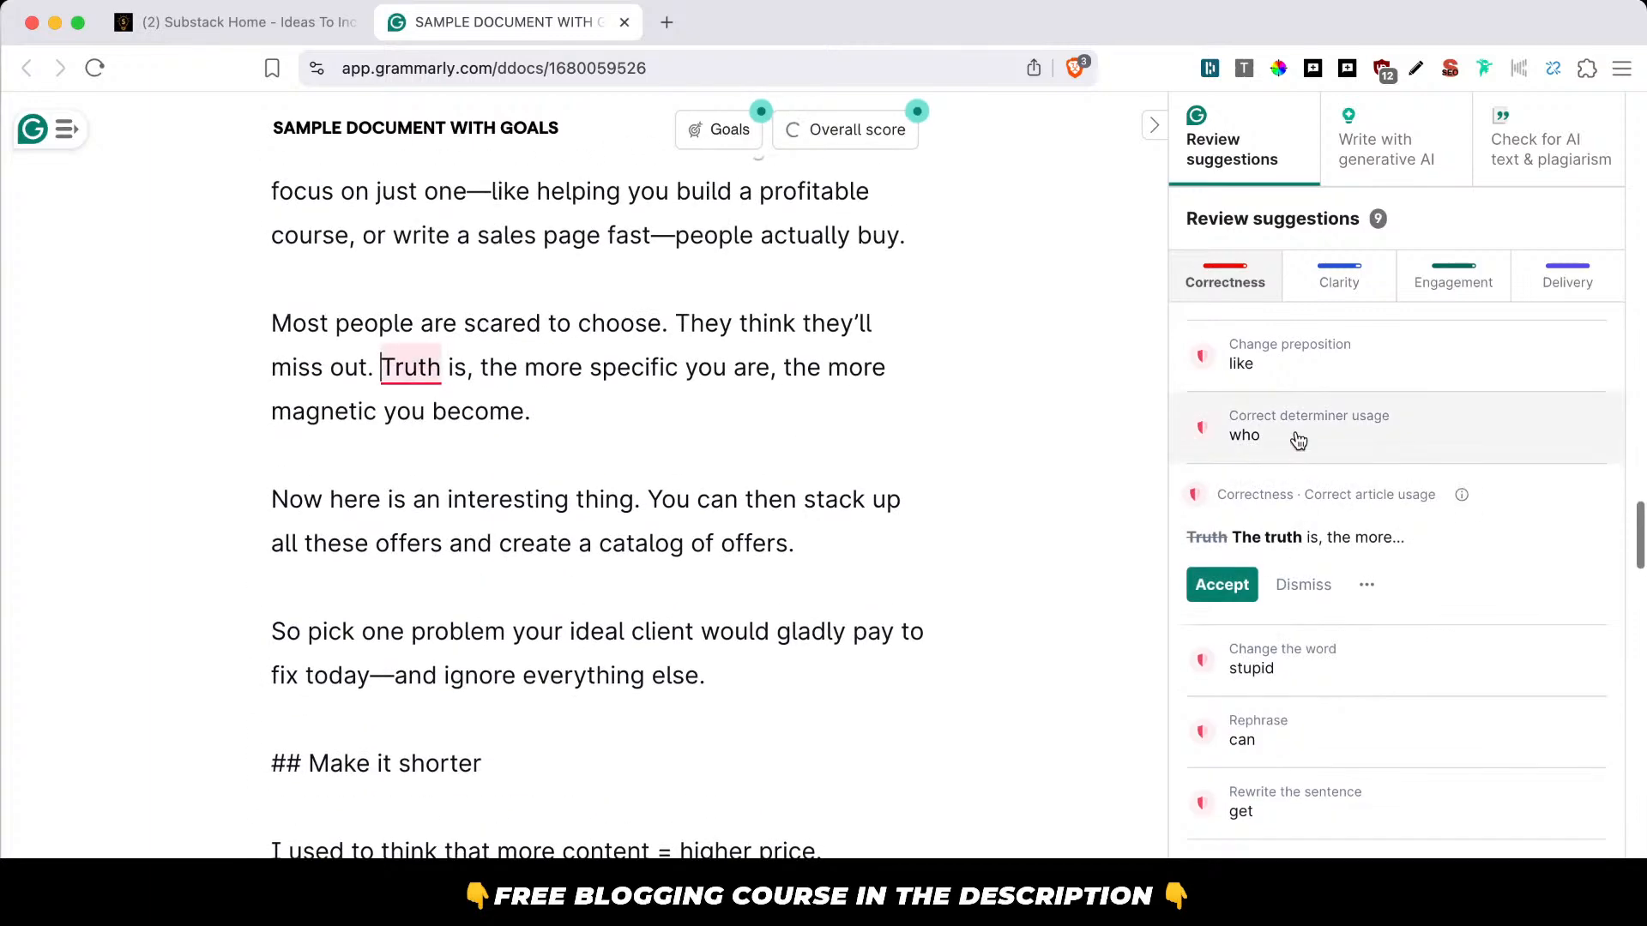
left_click(1298, 438)
Cut the whole article out of the Grammarly document, switch to ChatGPT and submit it in a new chat.
key("super+a")
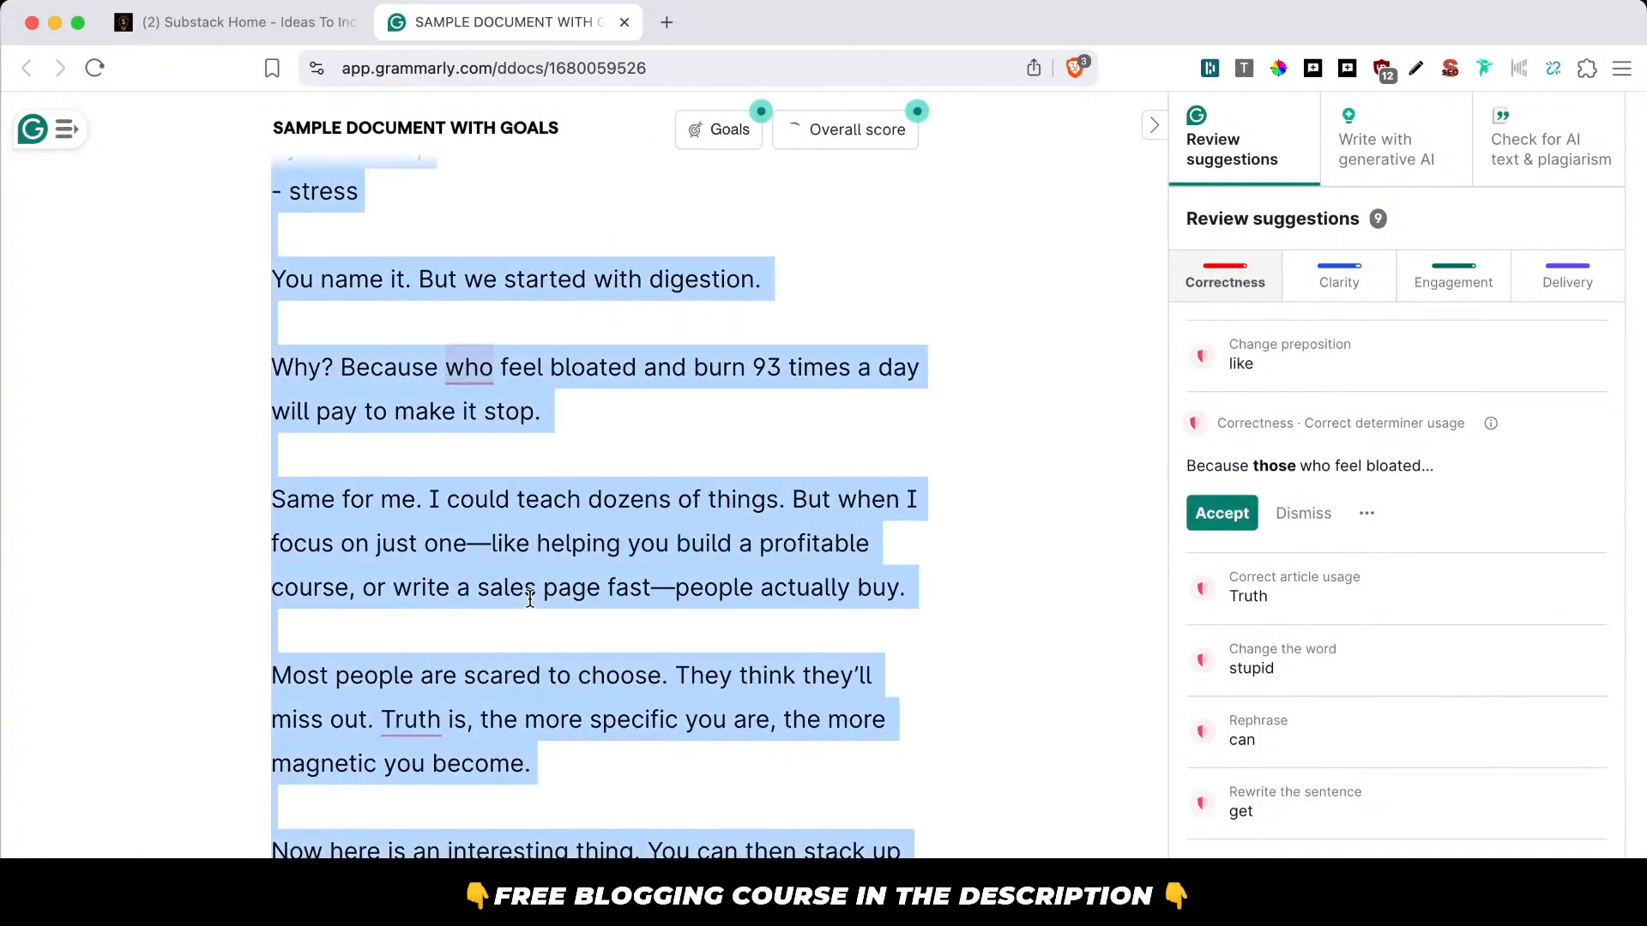
key("BackSpace")
key("alt+space")
type("ch")
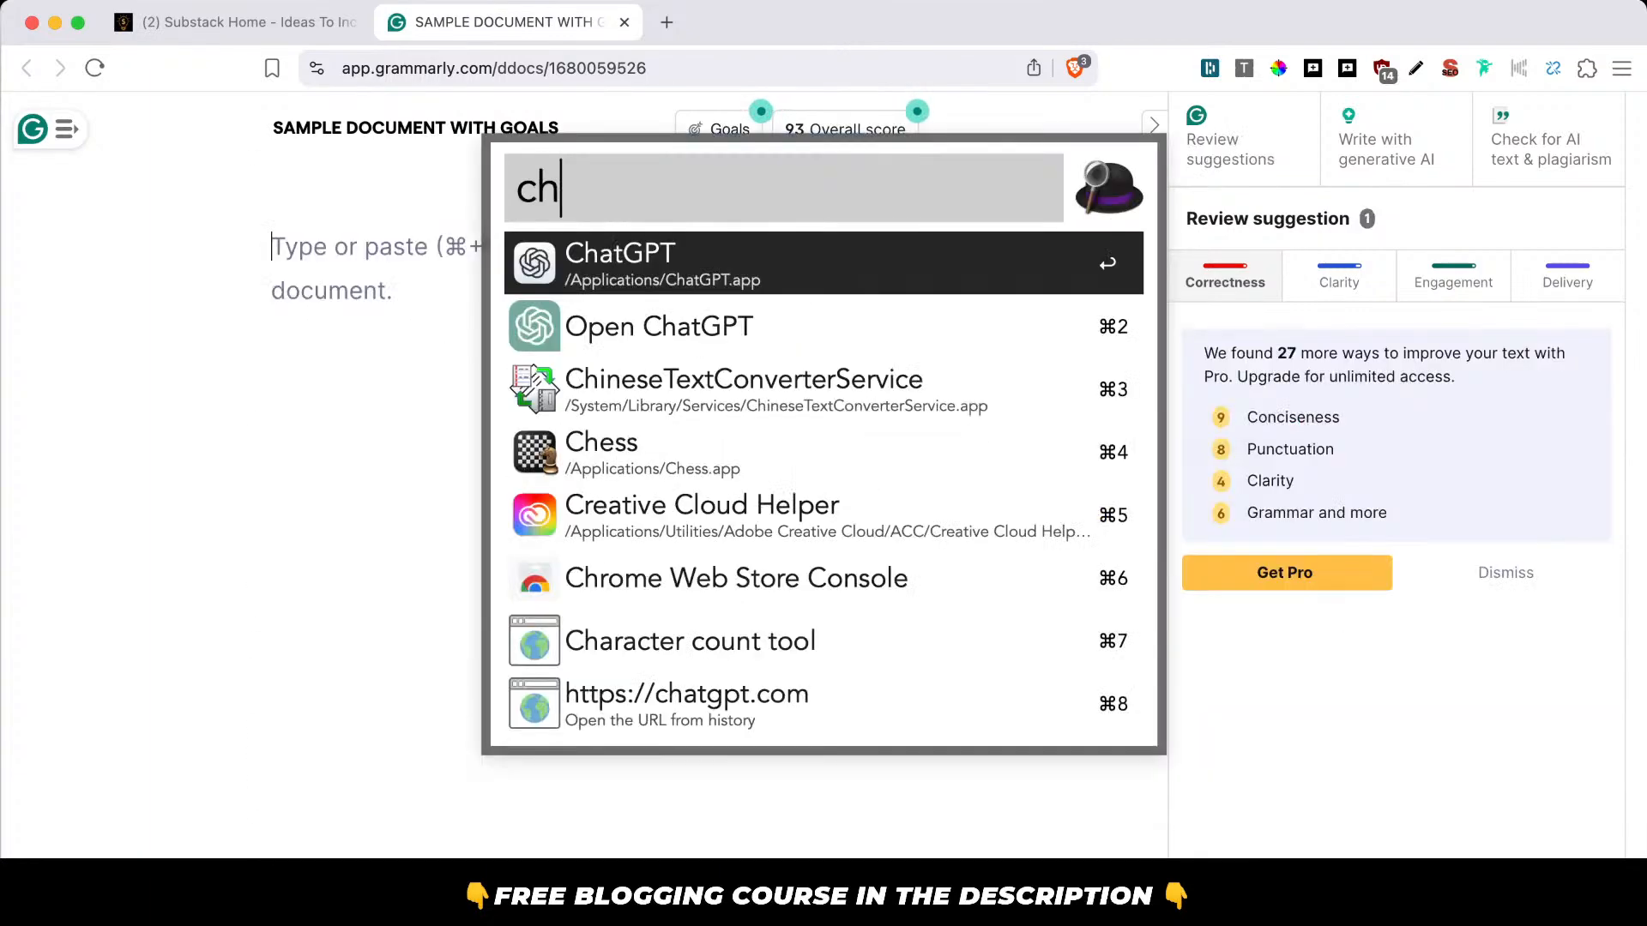
key("Return")
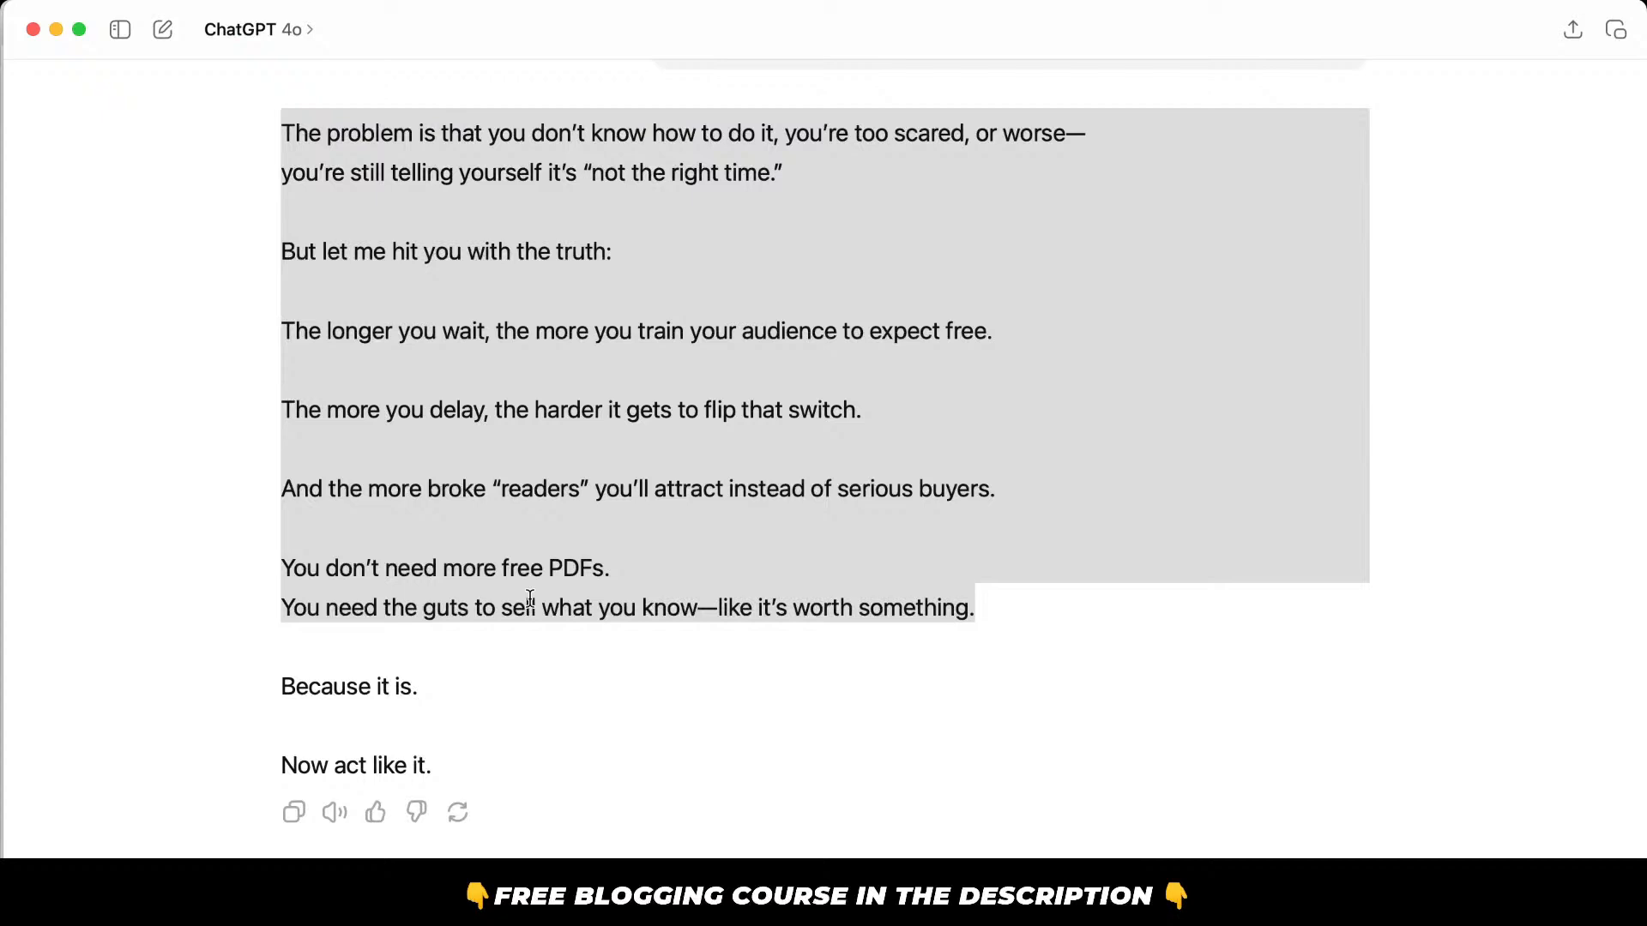
left_click(161, 31)
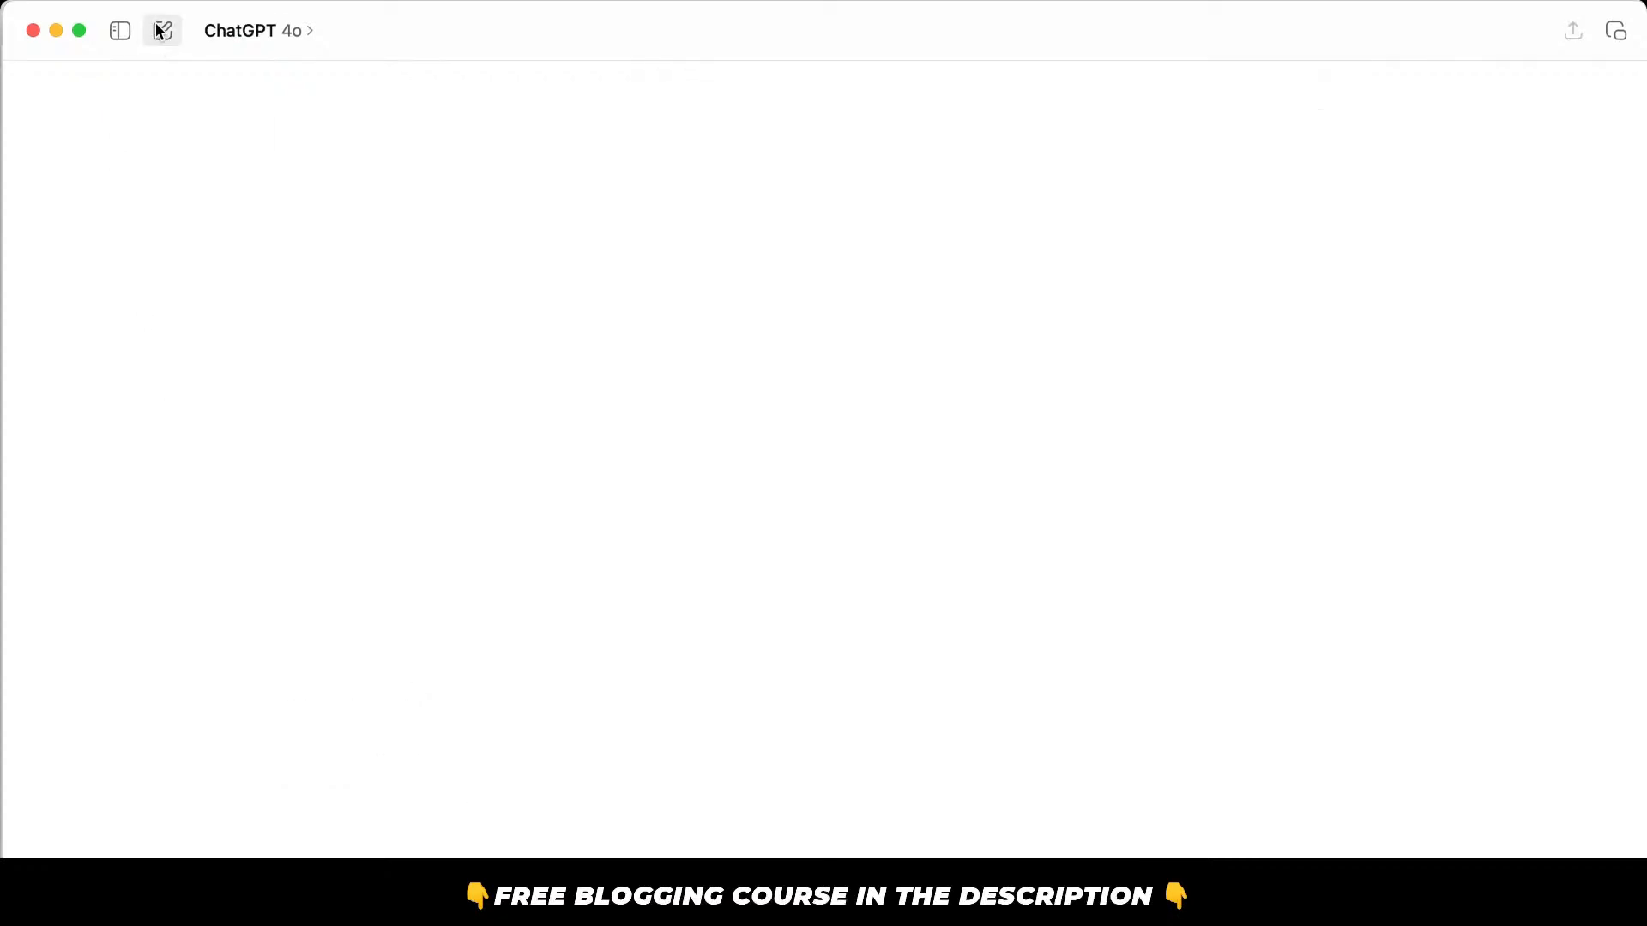
key("super+v")
key("Return")
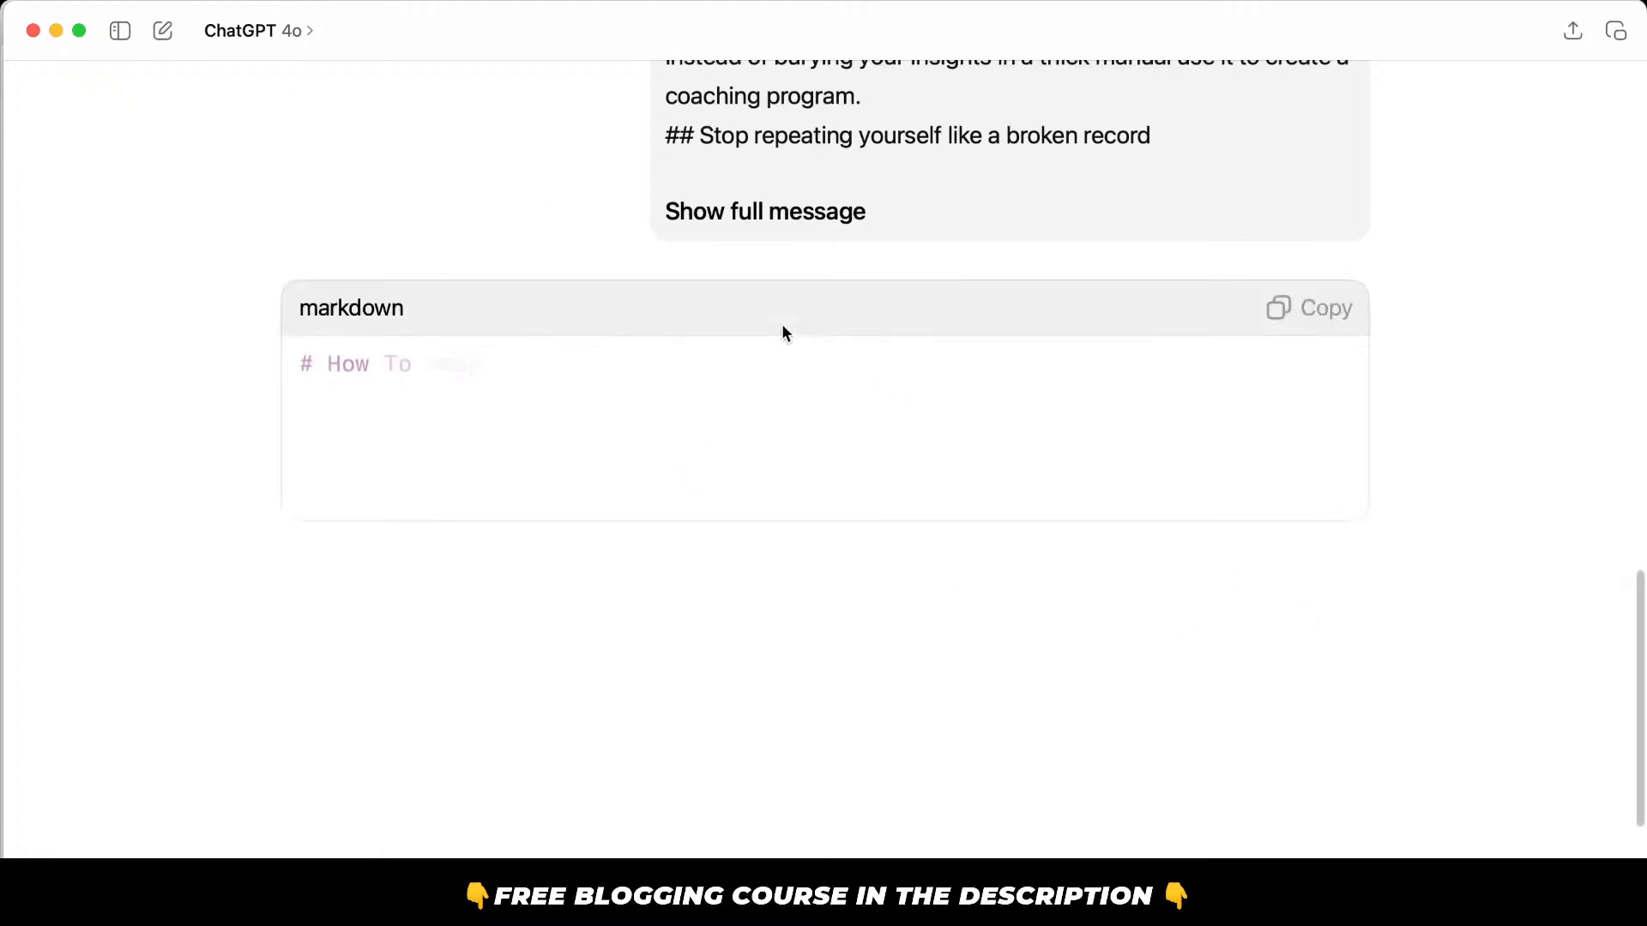
Follow ChatGPT's markdown version of the article to its last line and copy it.
scroll(982, 606, "down", 8)
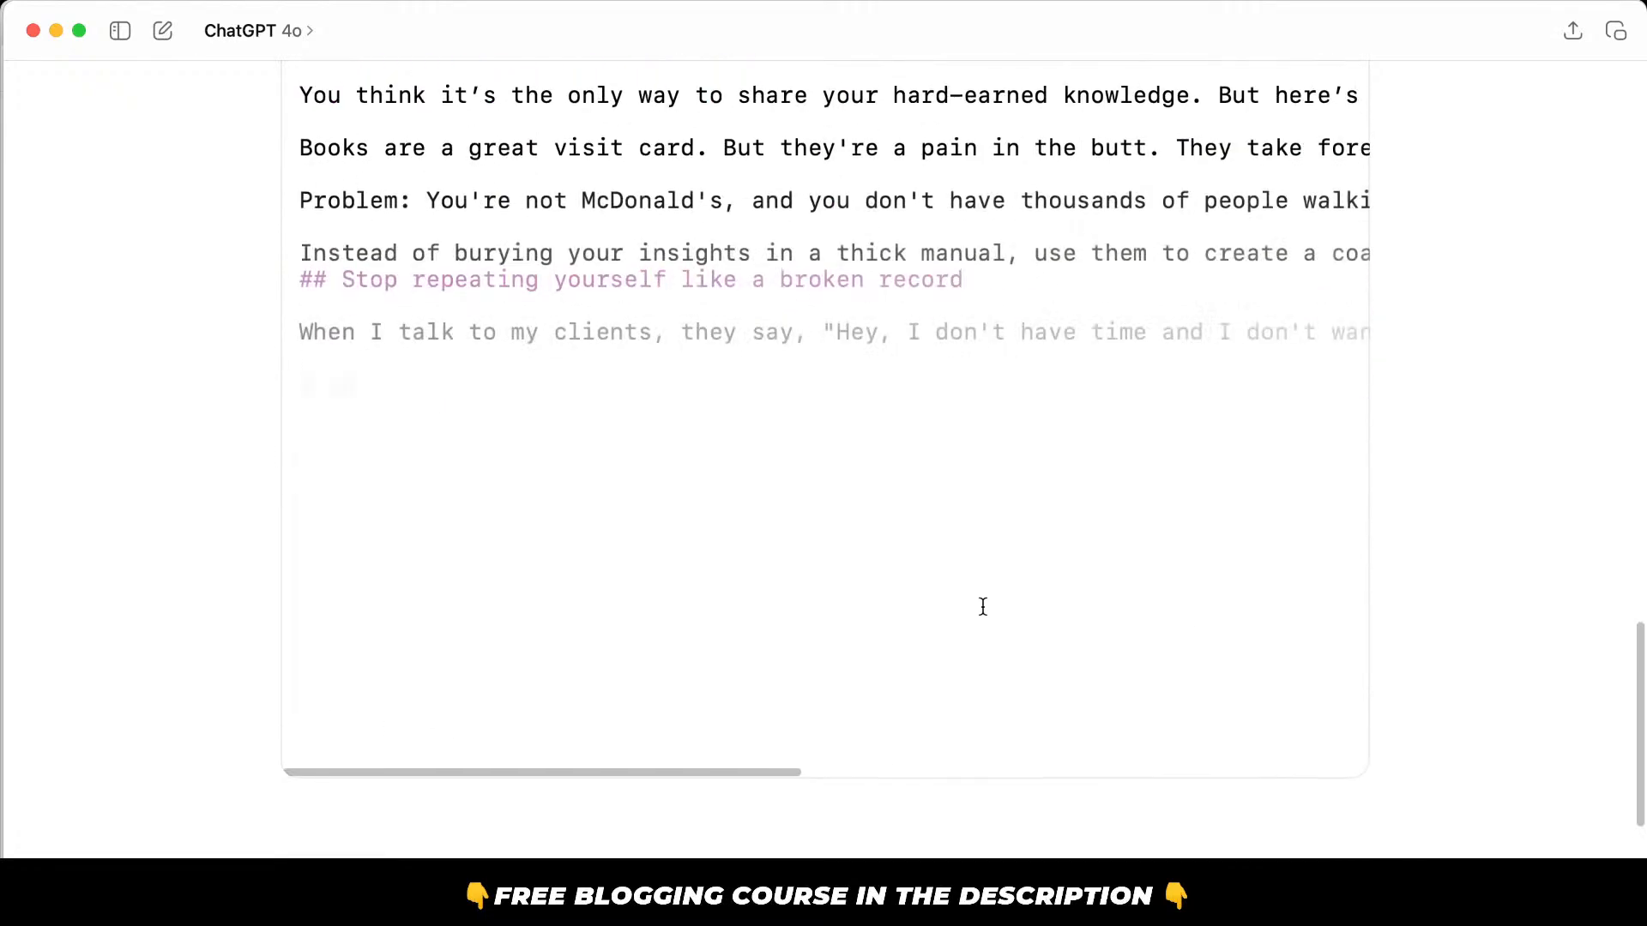
scroll(982, 606, "down", 10)
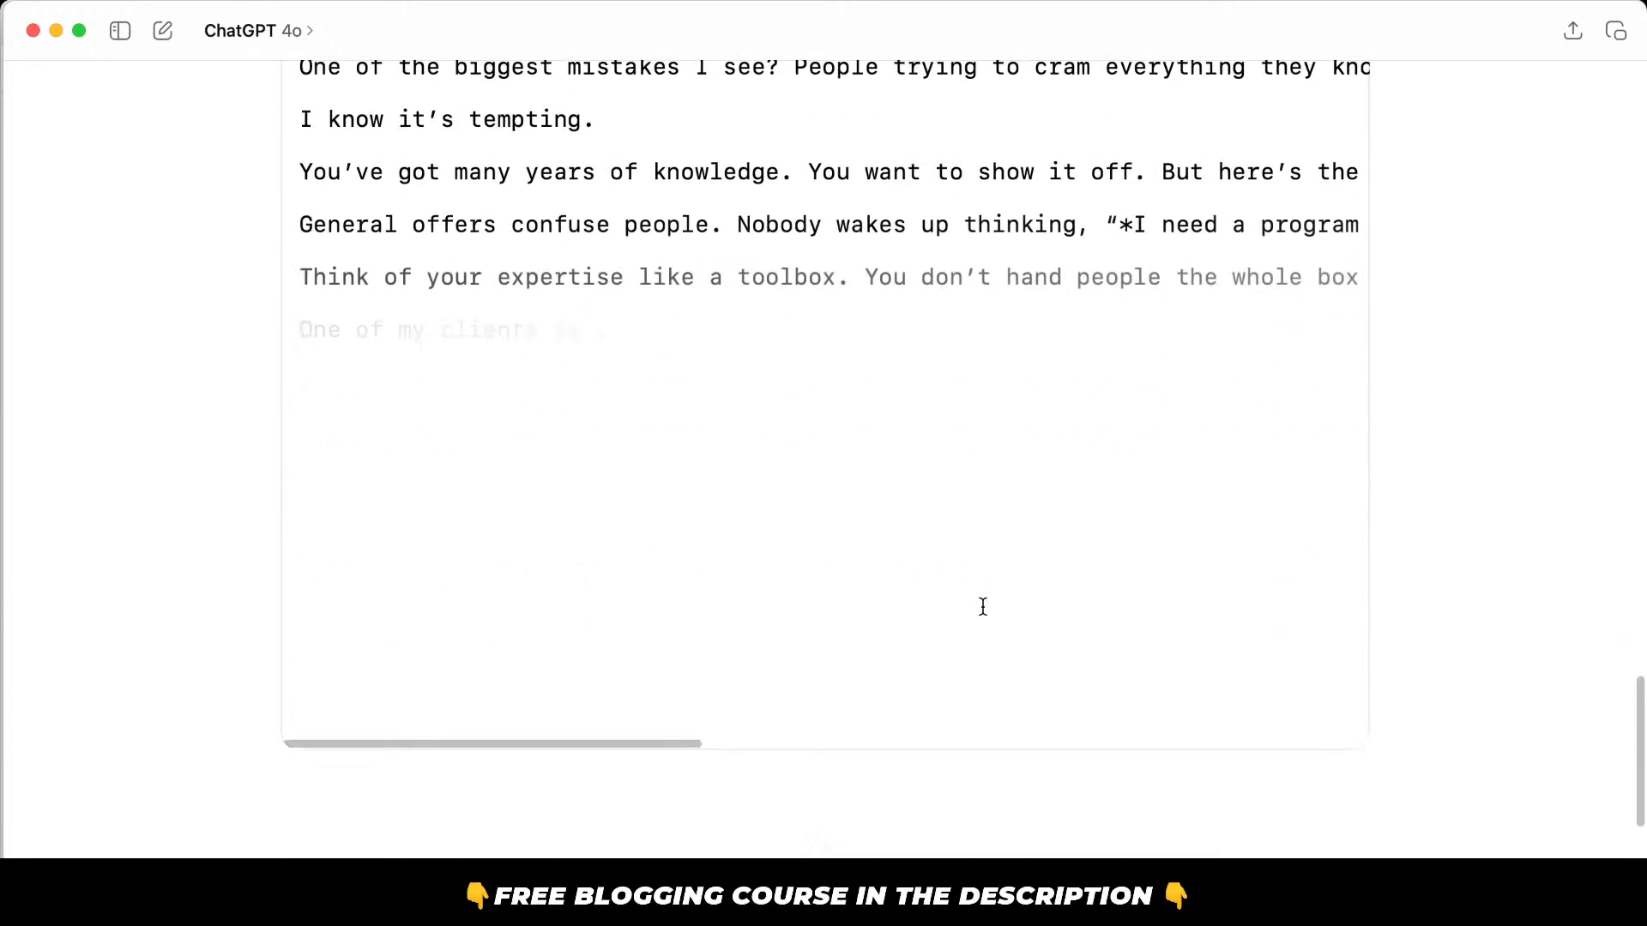
scroll(983, 607, "down", 10)
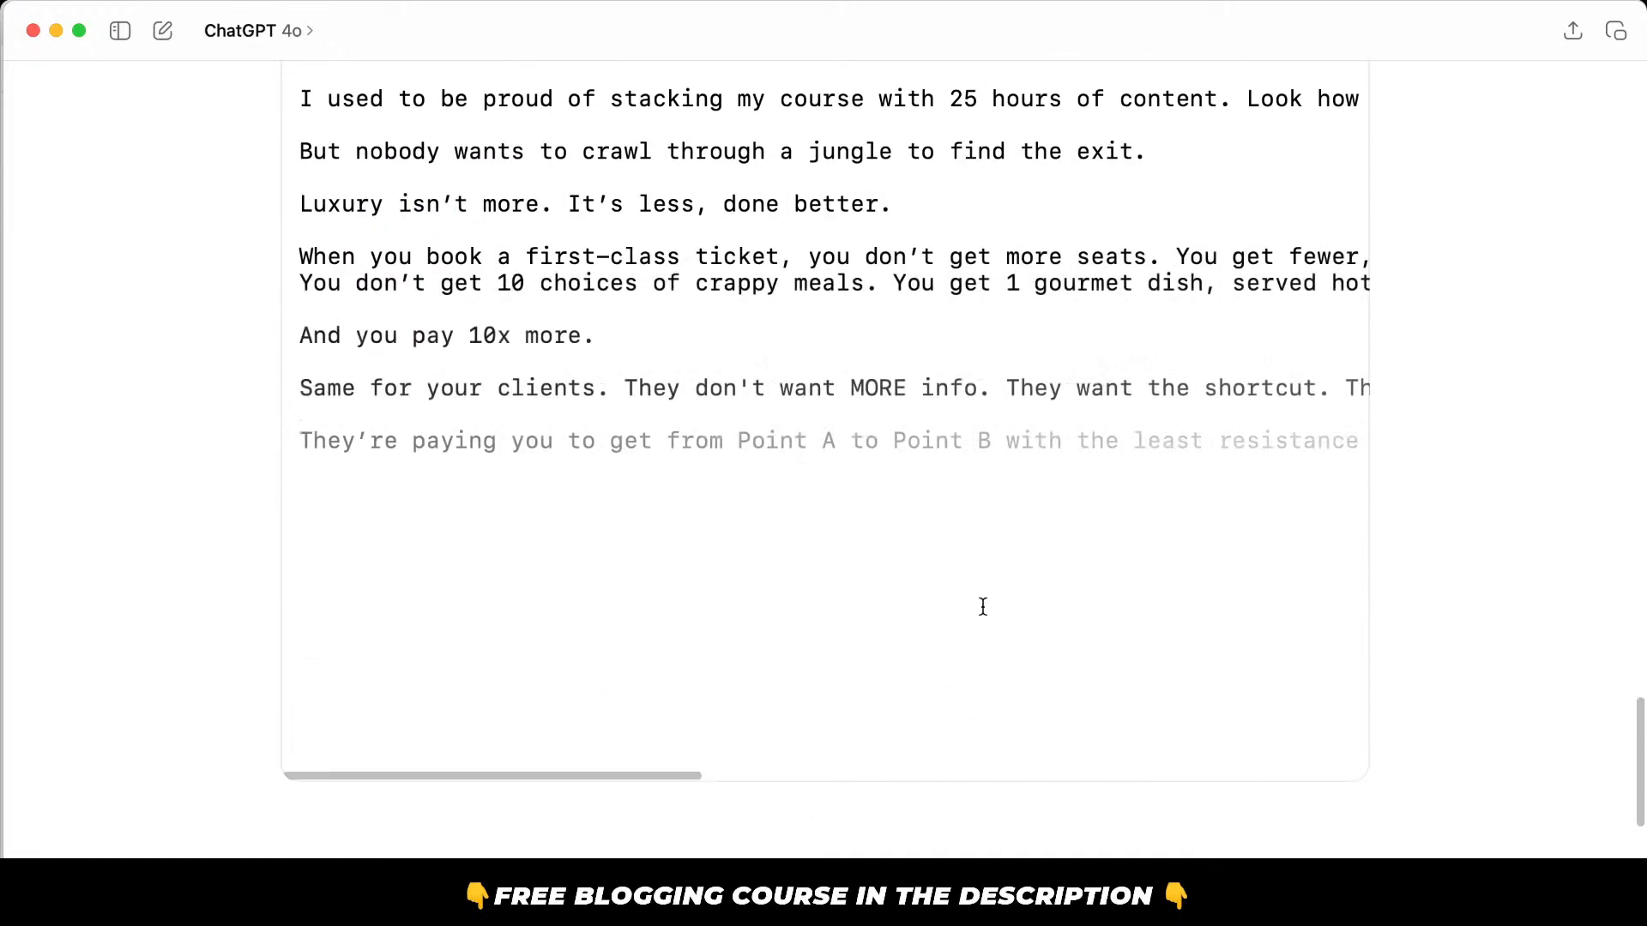
scroll(983, 606, "down", 4)
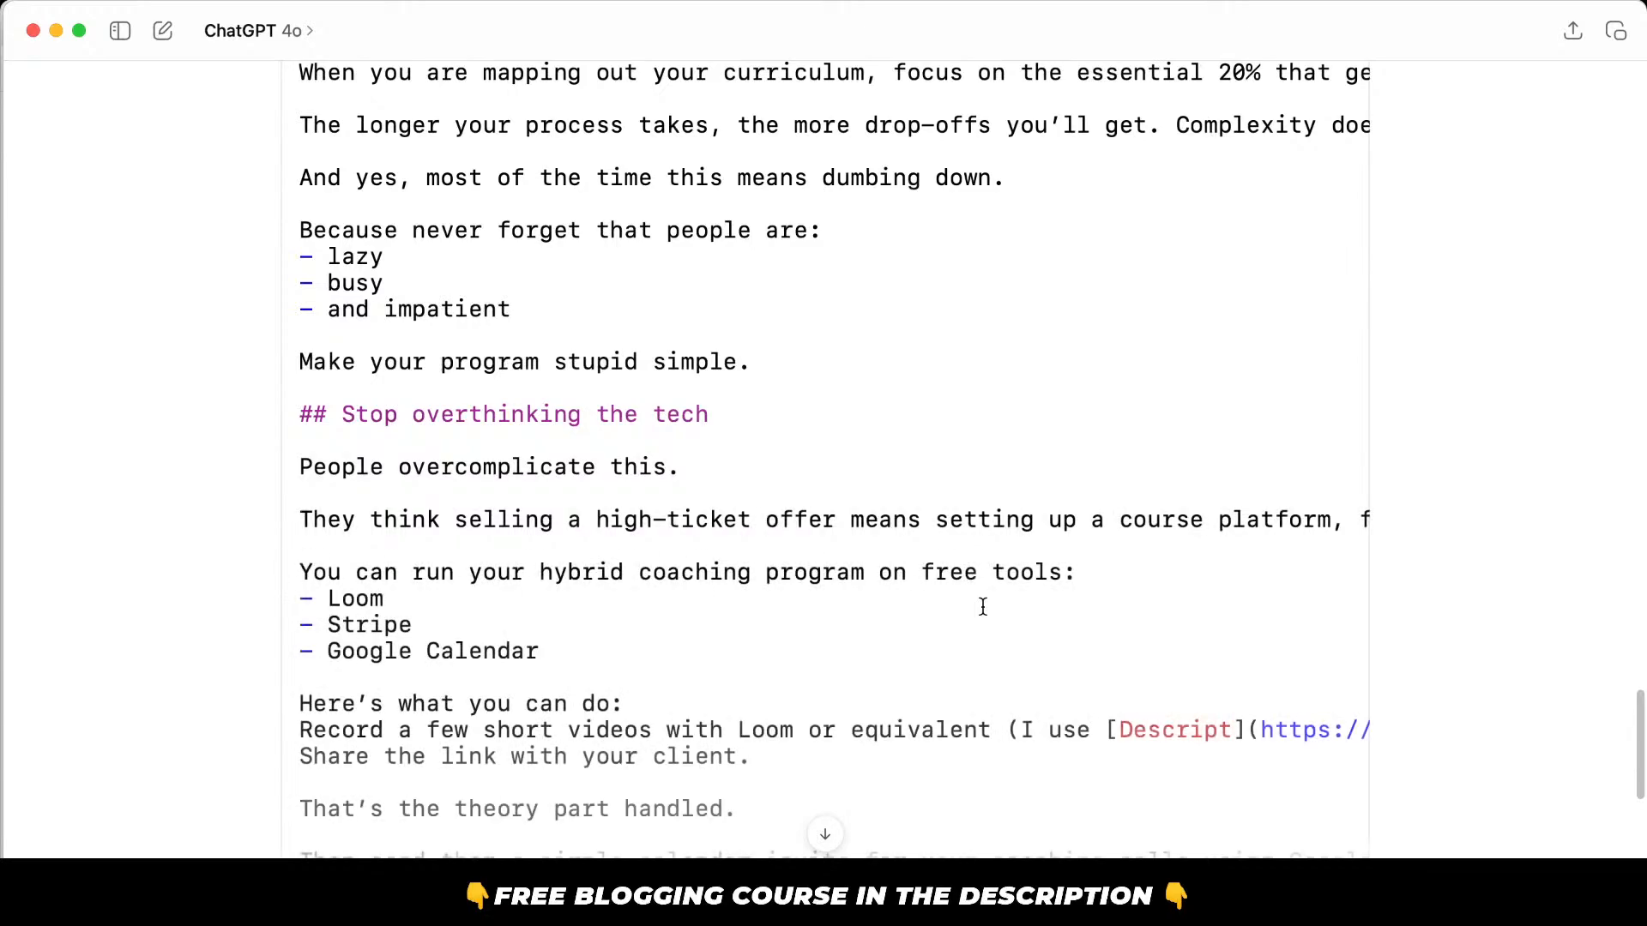
scroll(983, 607, "down", 8)
scroll(983, 606, "down", 3)
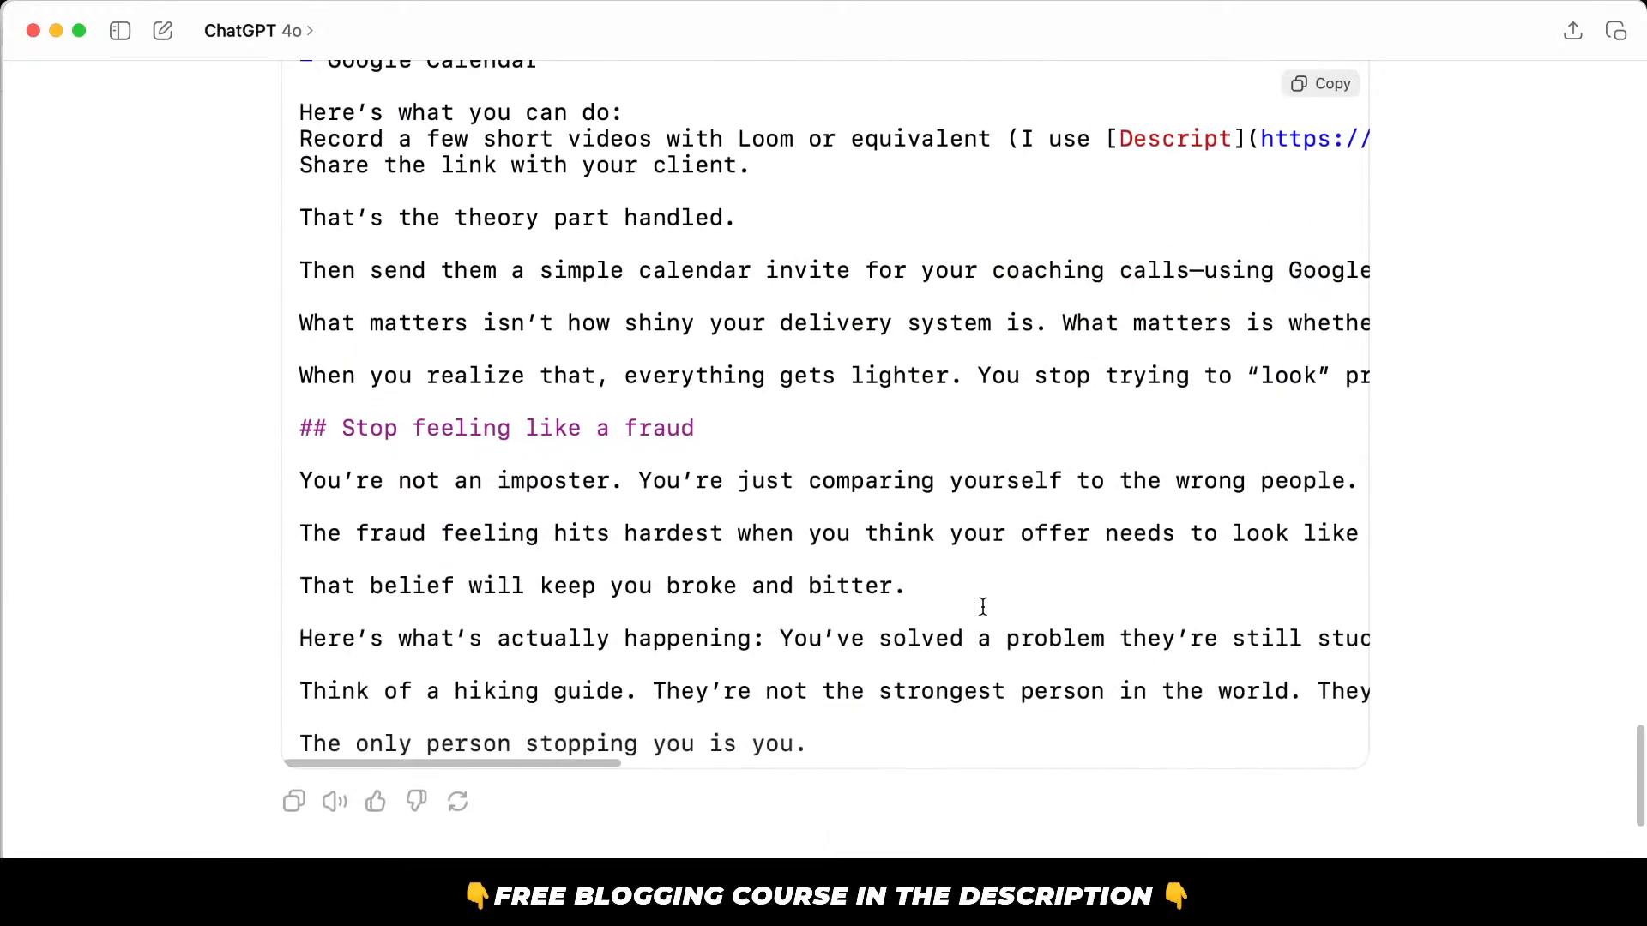
left_click(1419, 79)
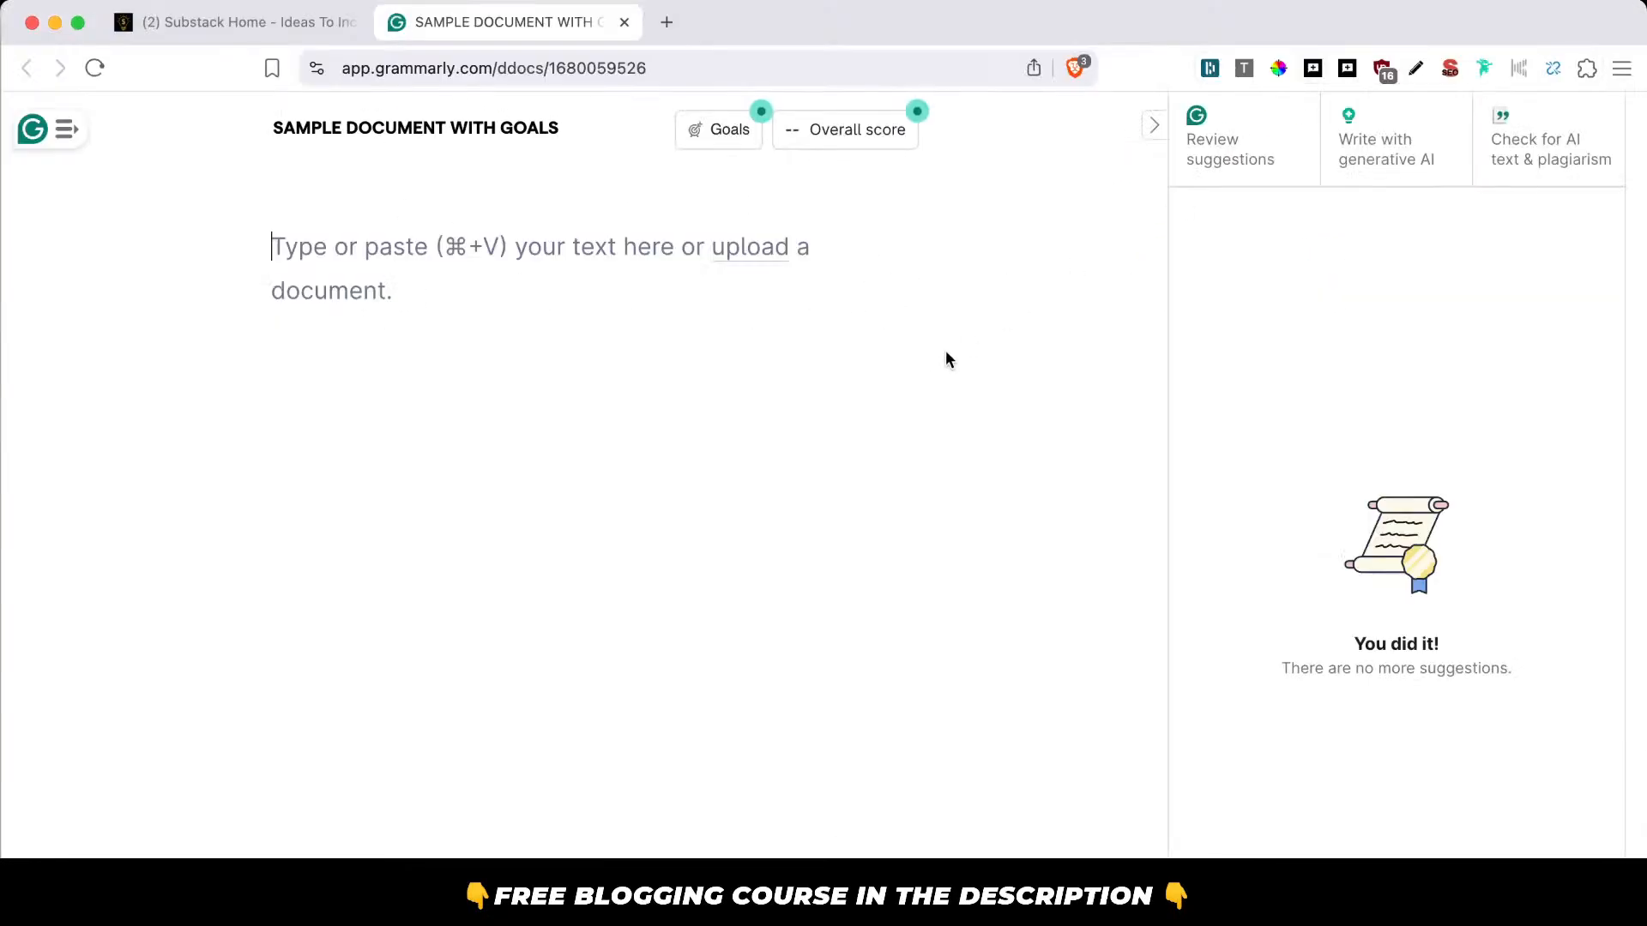
Switch to Drafts, place the article in the blank draft with the drafts list hidden, and run "Copy MD & open B+M+S".
mouse_move(1624, 272)
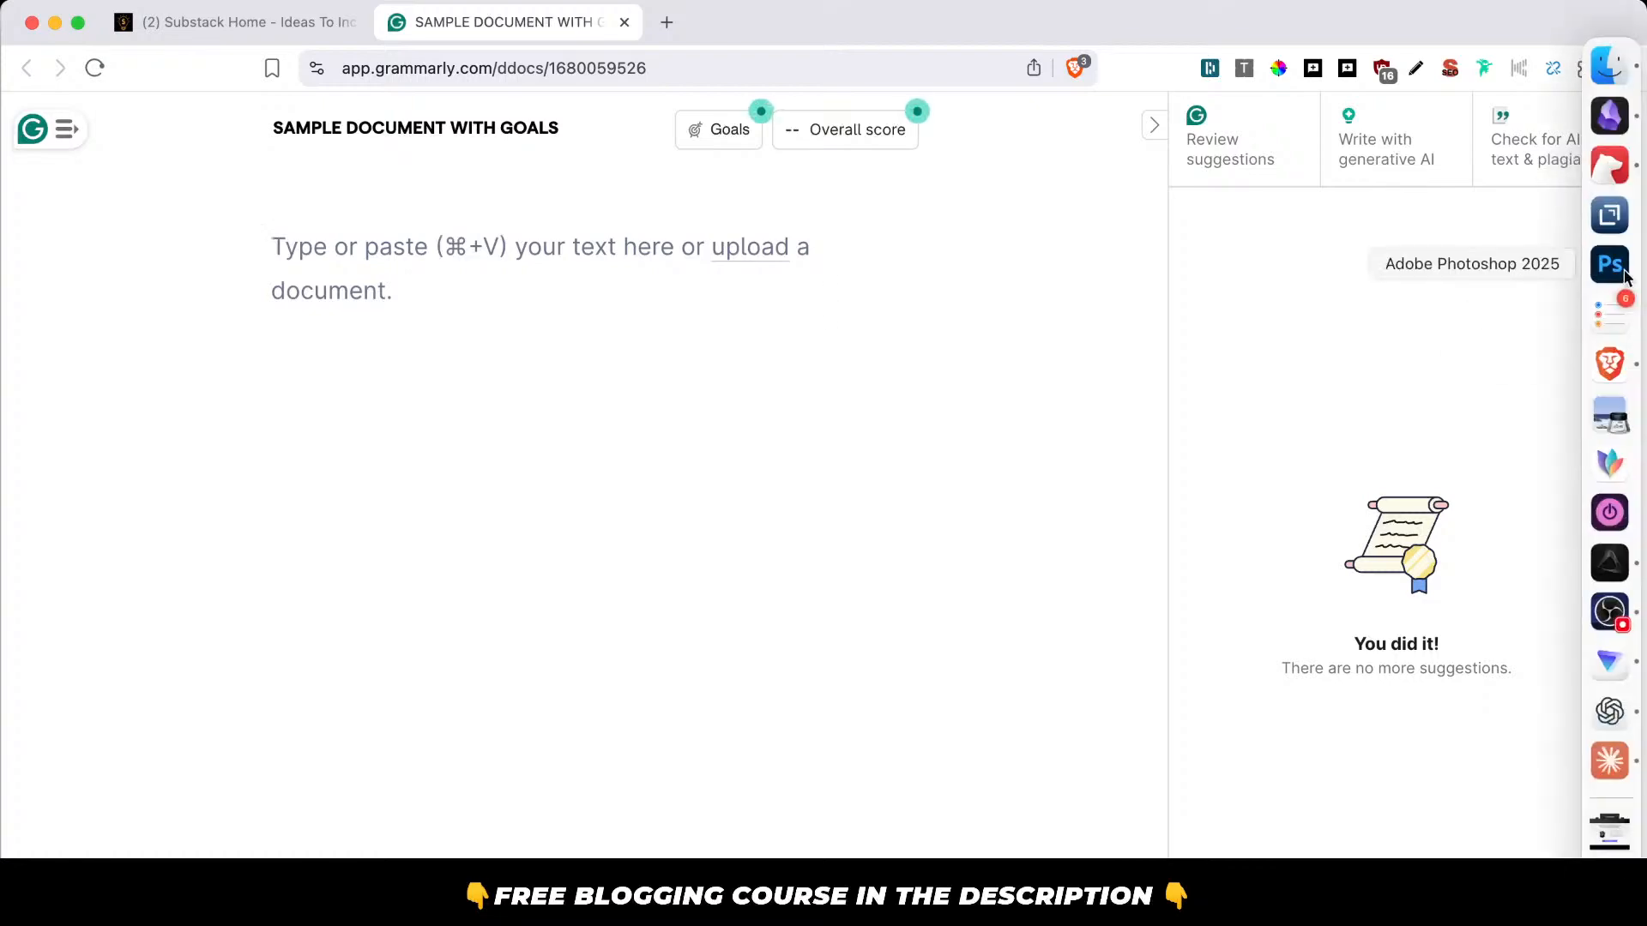
left_click(1606, 214)
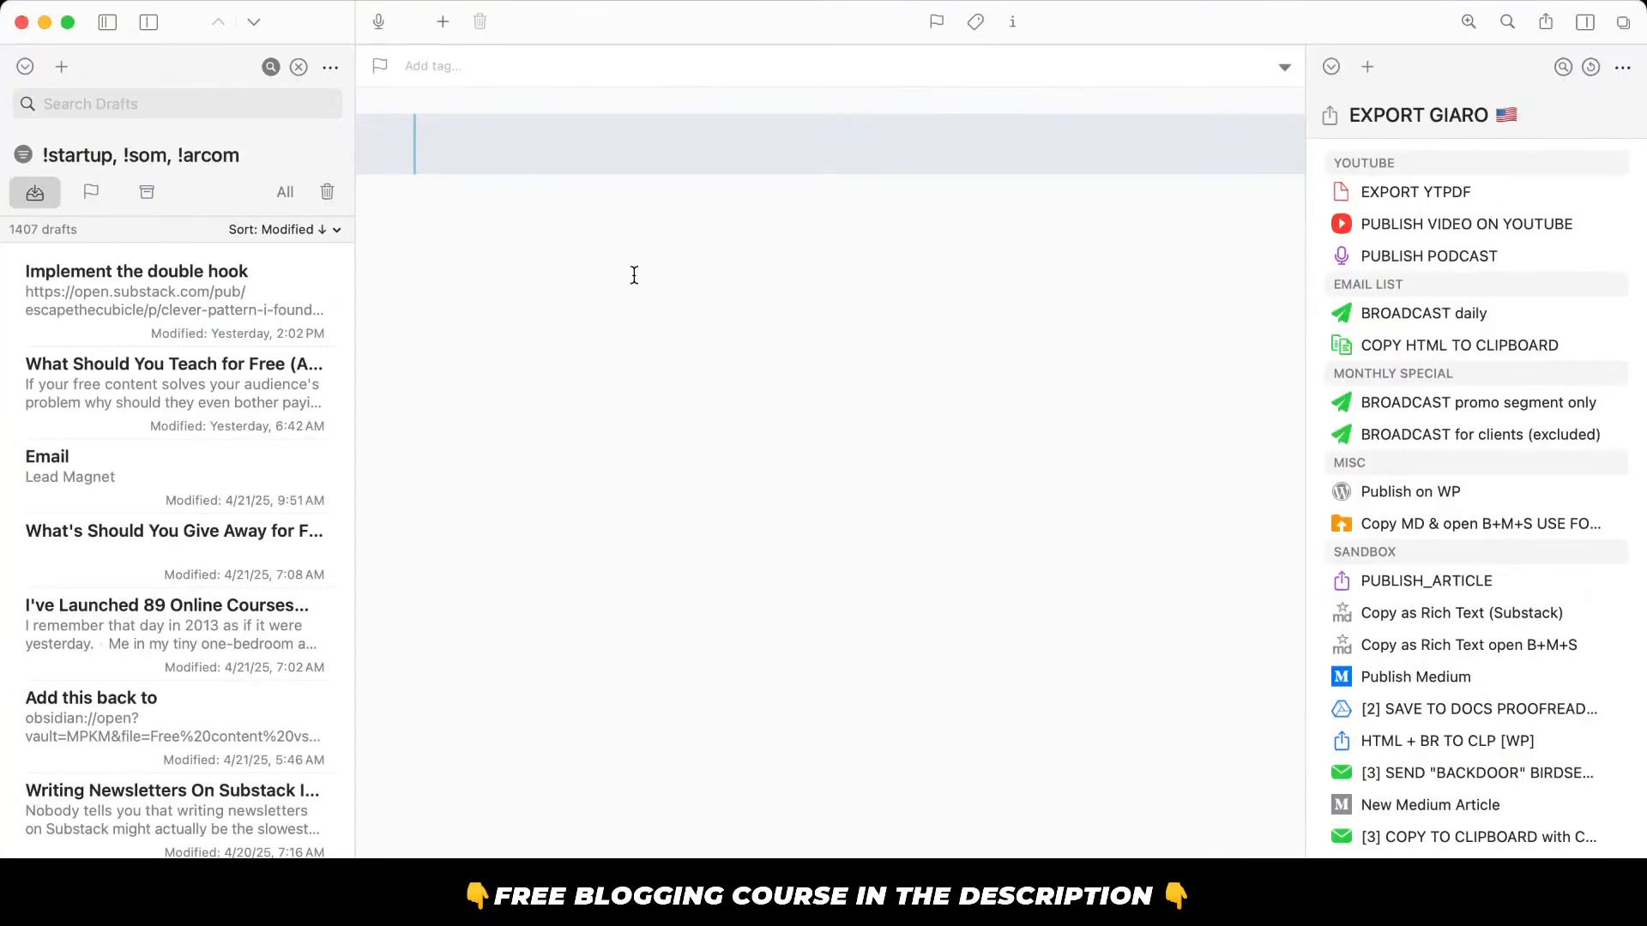
left_click(144, 24)
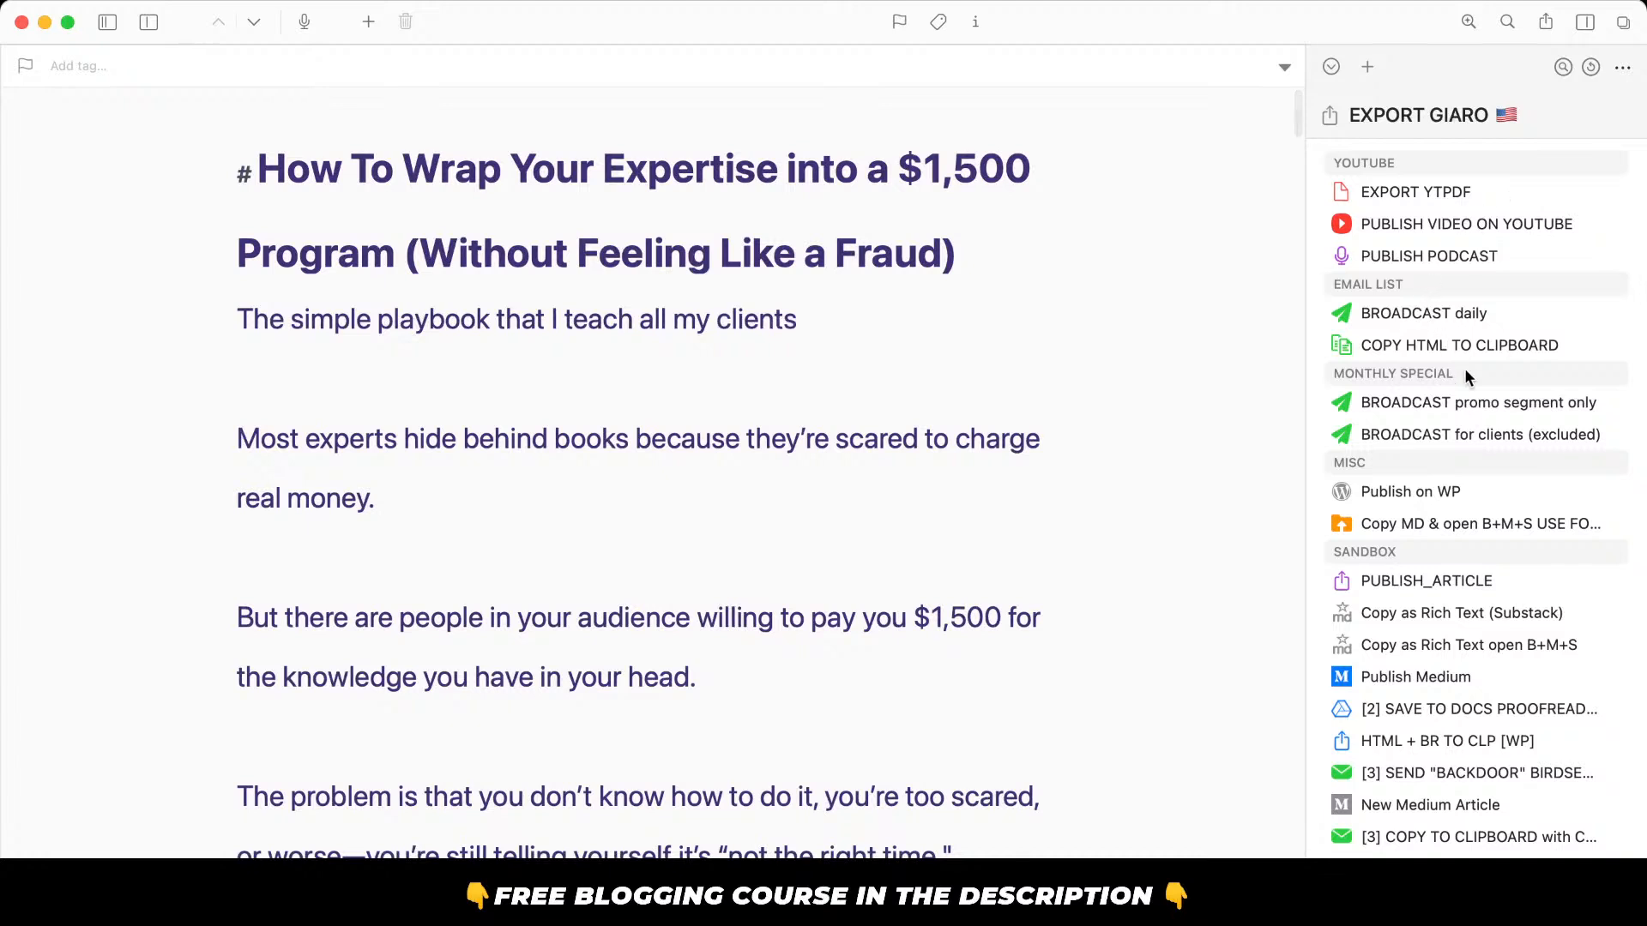
left_click(1438, 525)
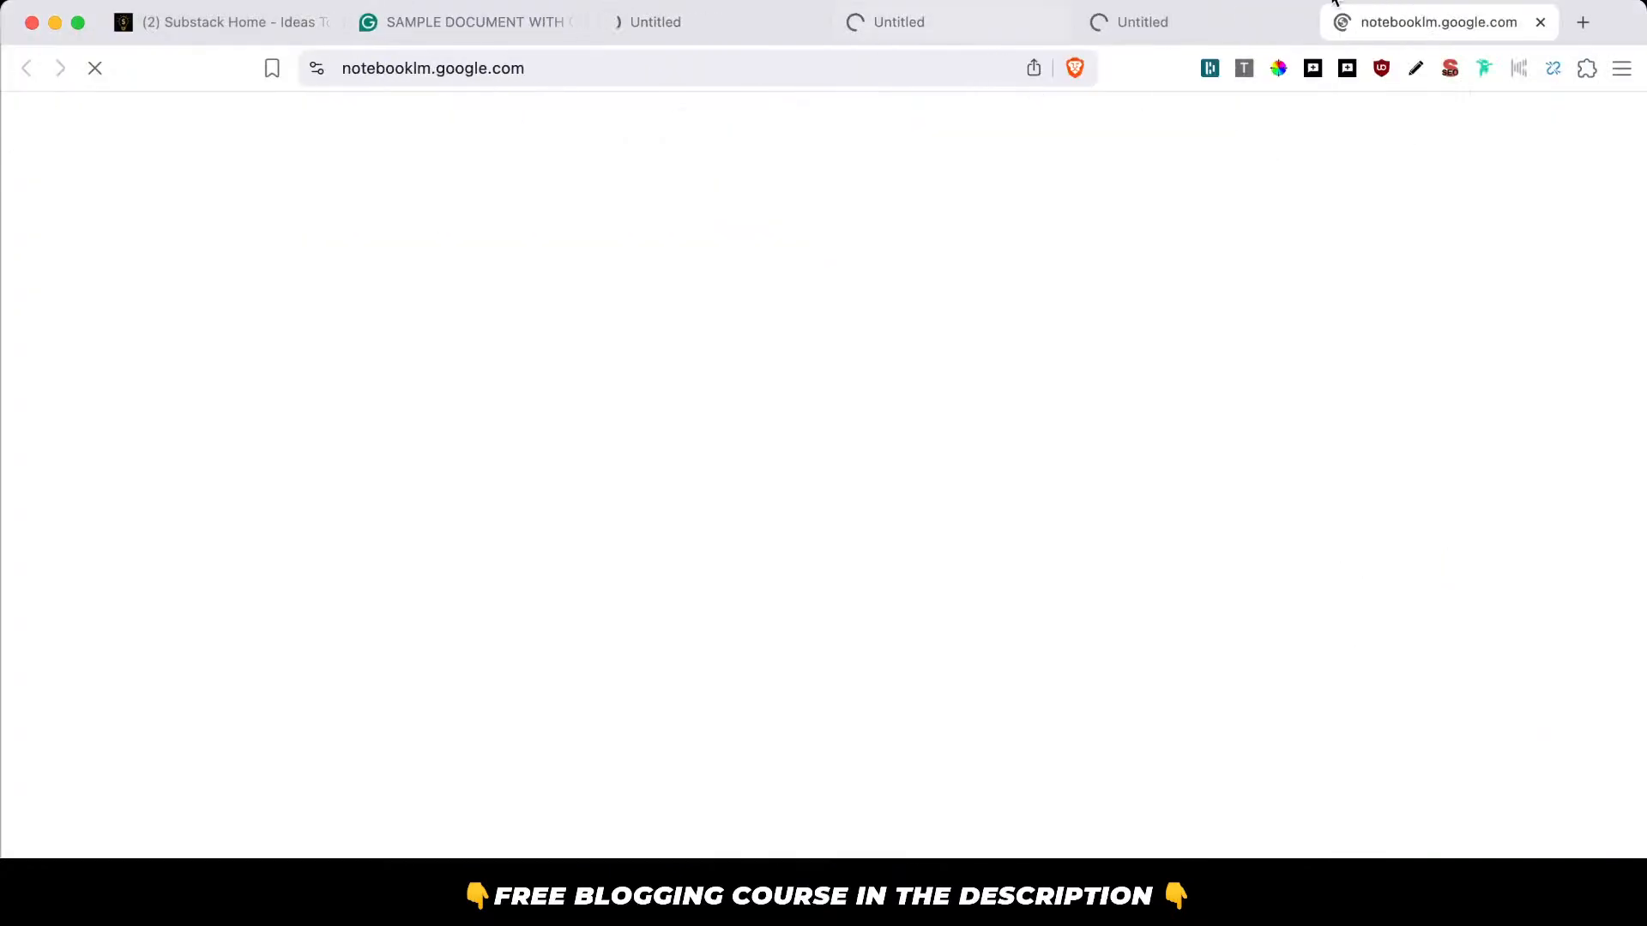
Close the NotebookLM page and insert the article as the body of the new WordPress post.
left_click(1541, 23)
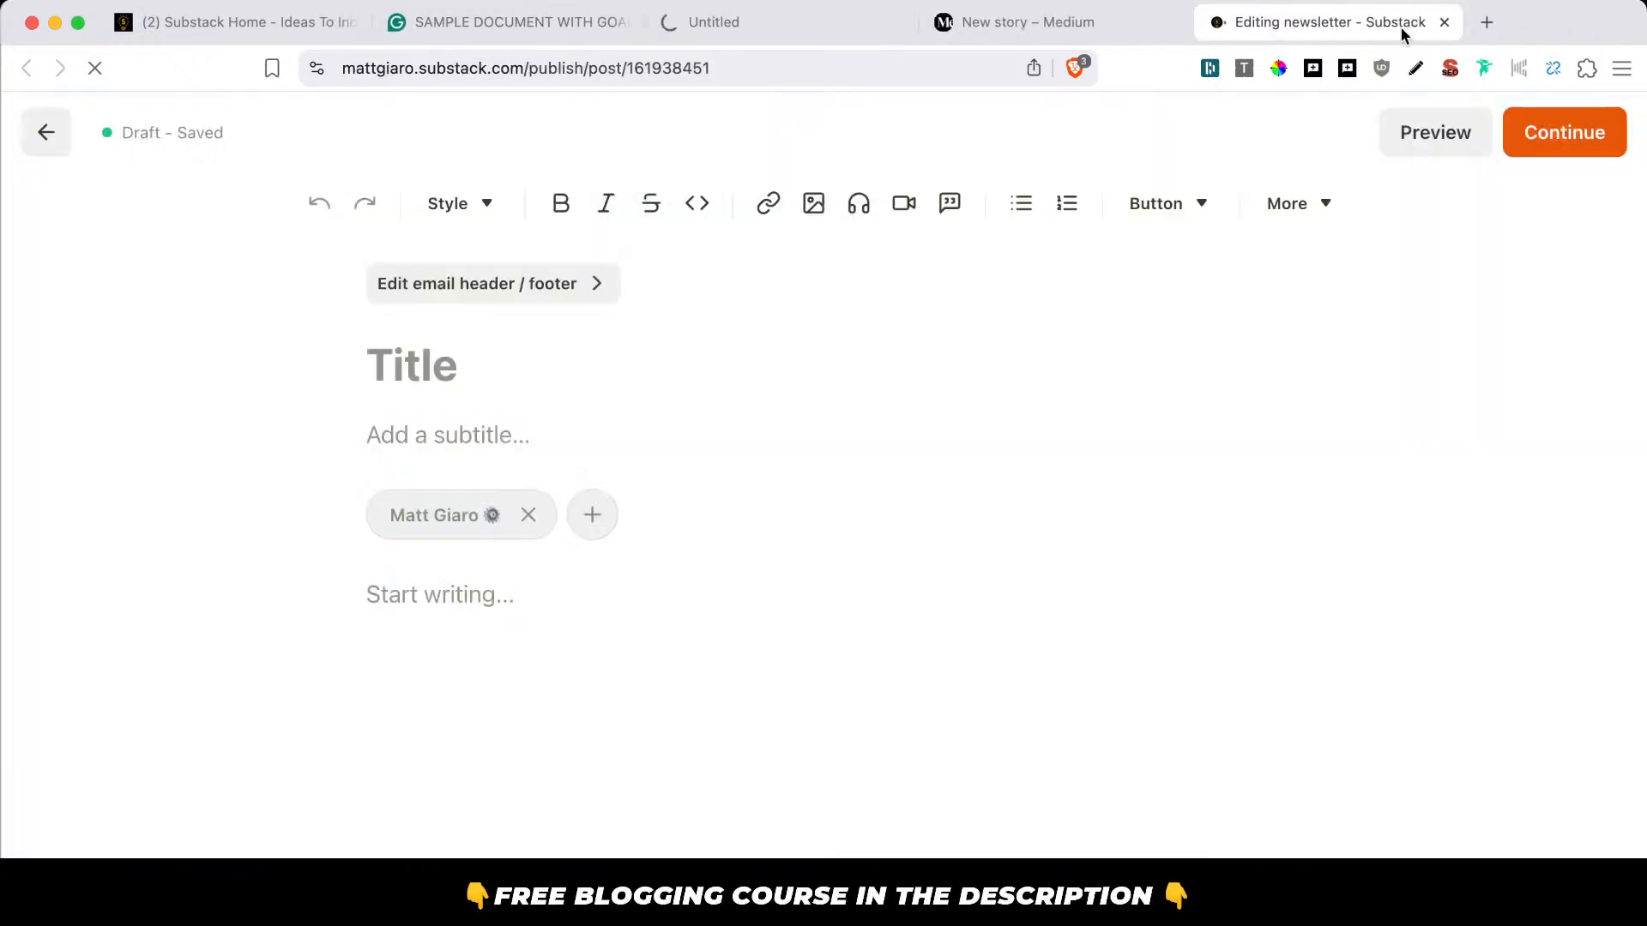
left_click(757, 29)
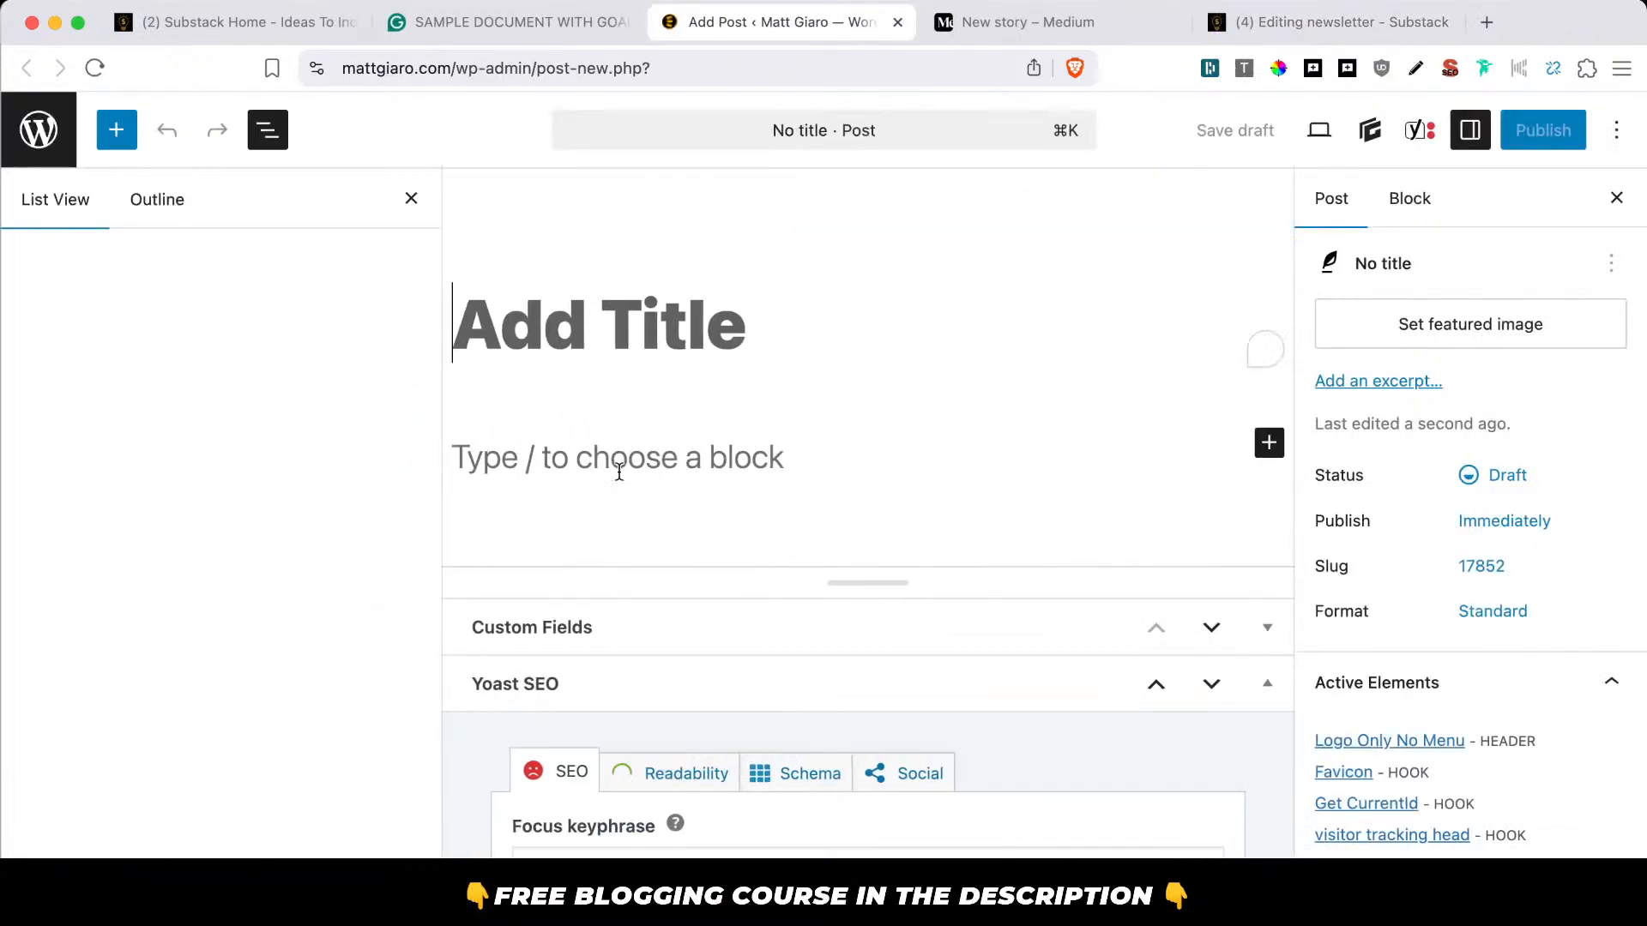
left_click(596, 456)
key("super+a")
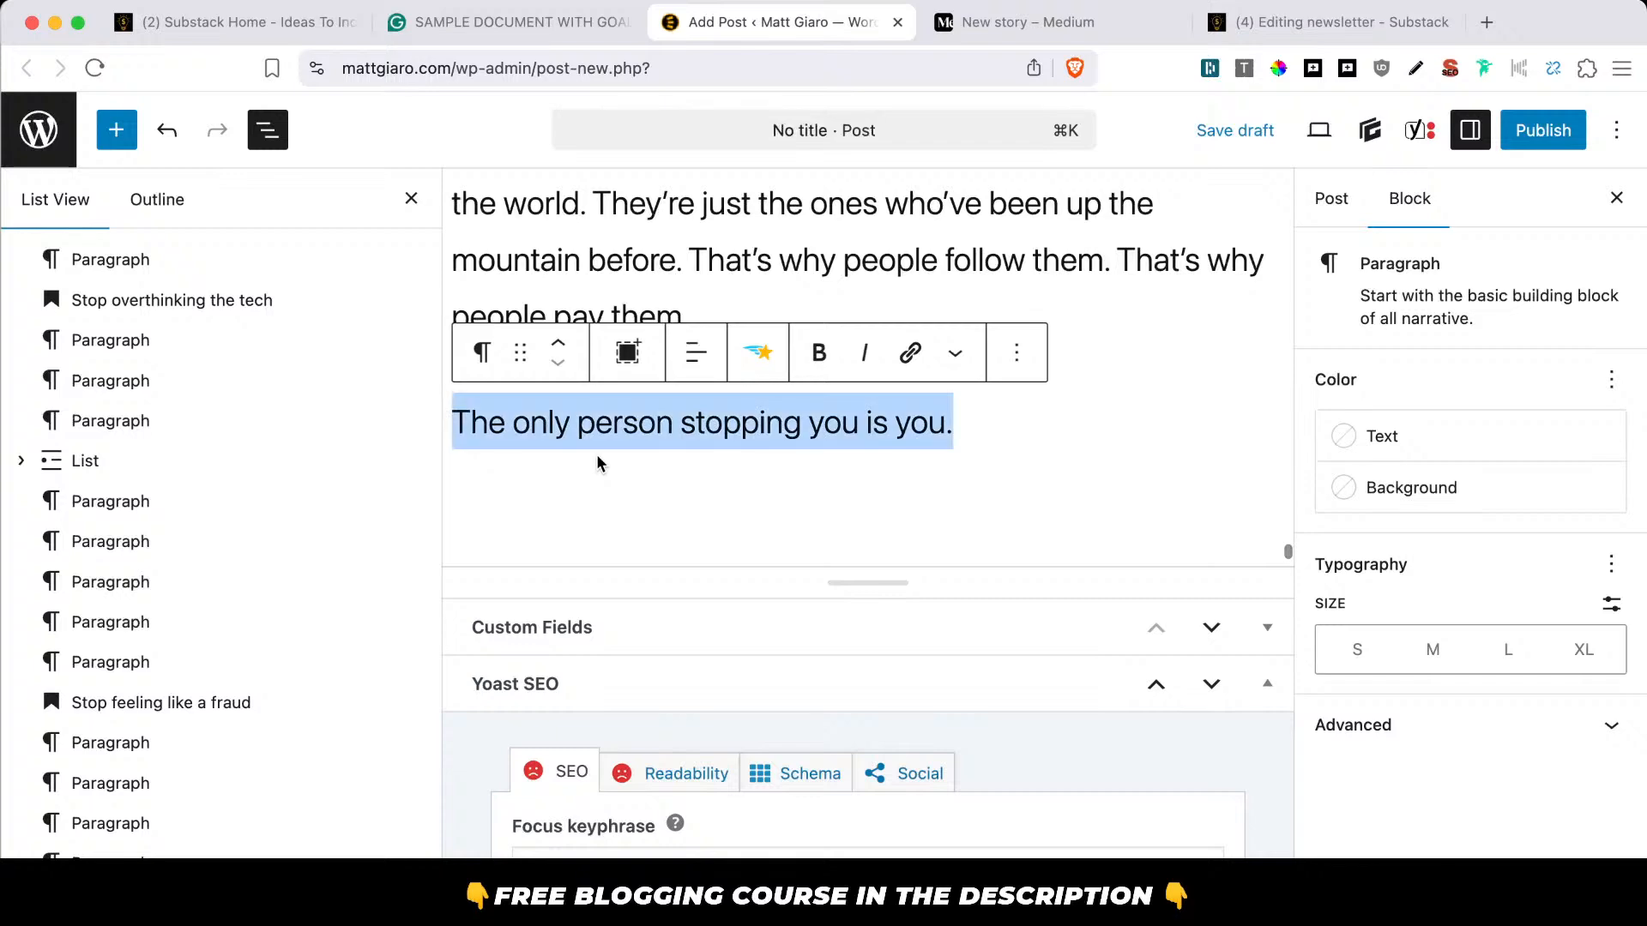
Copy the formatted article from WordPress and paste it into the new Medium story and the Substack post body.
key("super+a")
left_click(1067, 25)
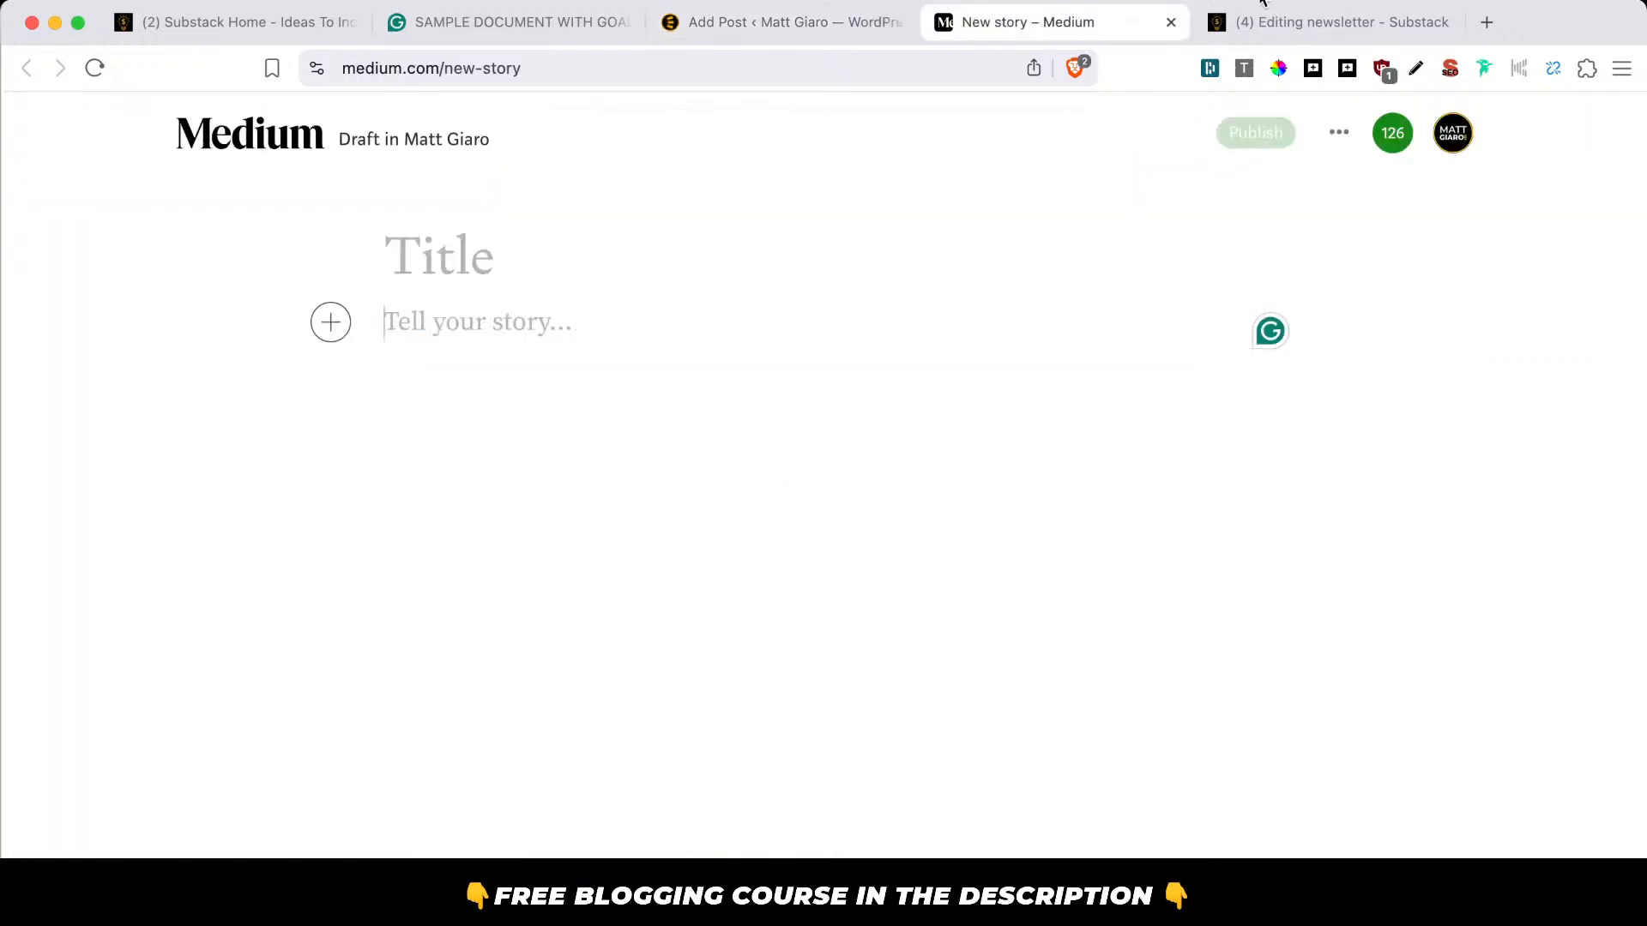
key("super+v")
key("ctrl+Tab")
left_click(444, 629)
key("super+v")
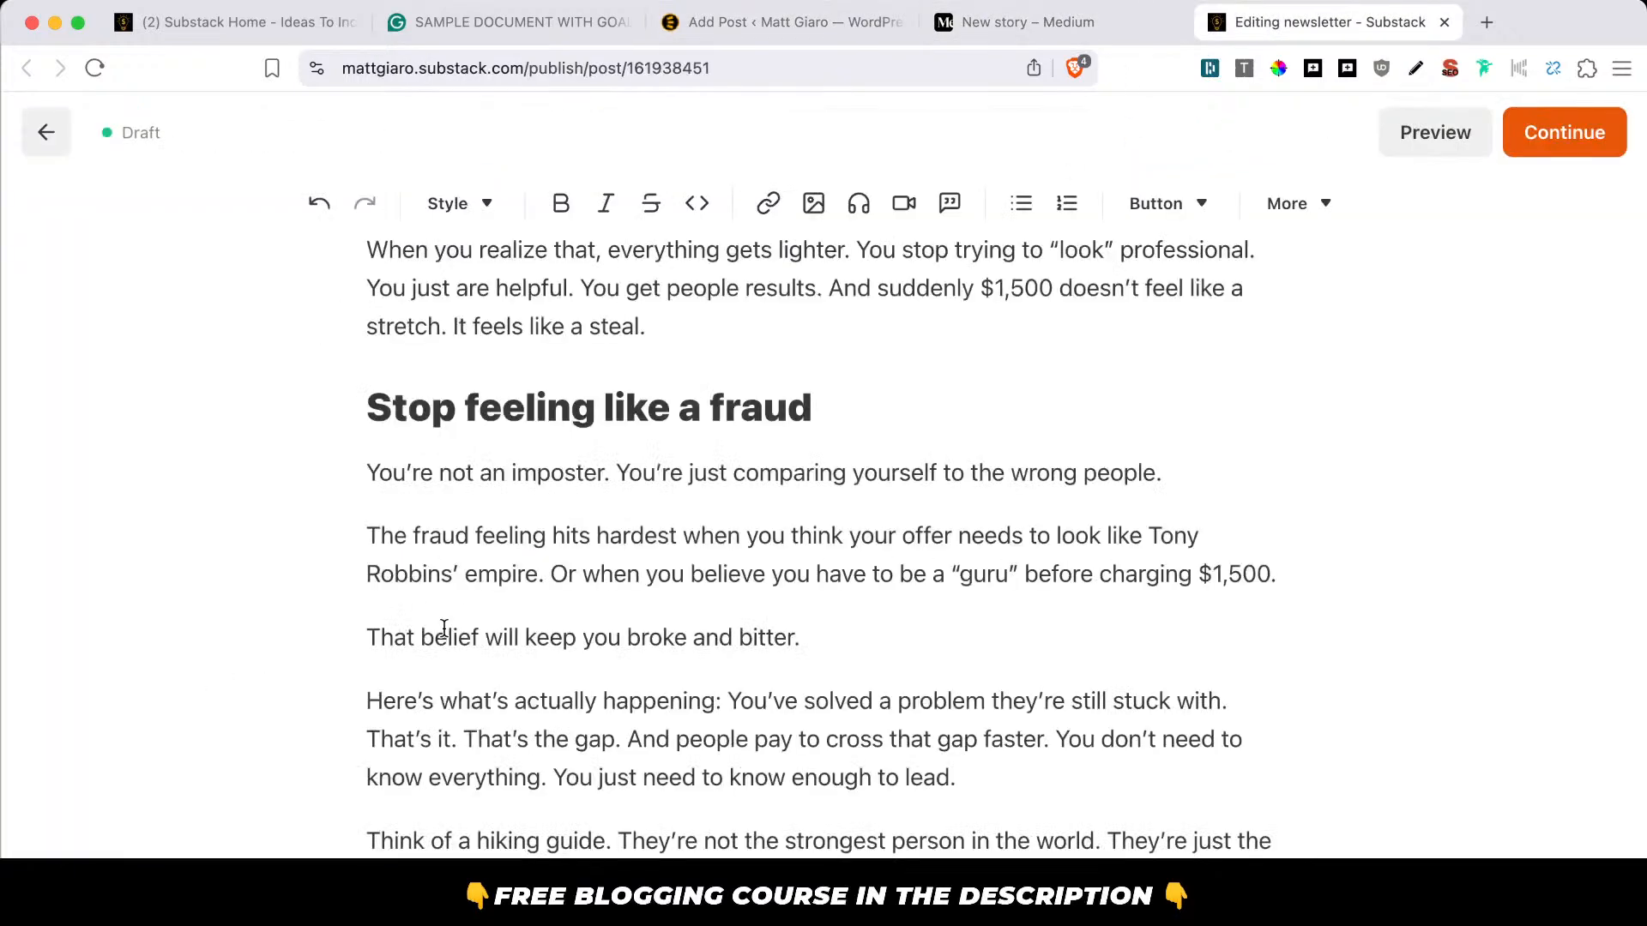
Copy the "How To Wrap Your Expertise into a $1,500 Program (Without Feeling Like a Fraud)" heading into the Substack post's title.
scroll(444, 628, "up", 20)
left_click(459, 731)
triple_click(459, 731)
key("super+c")
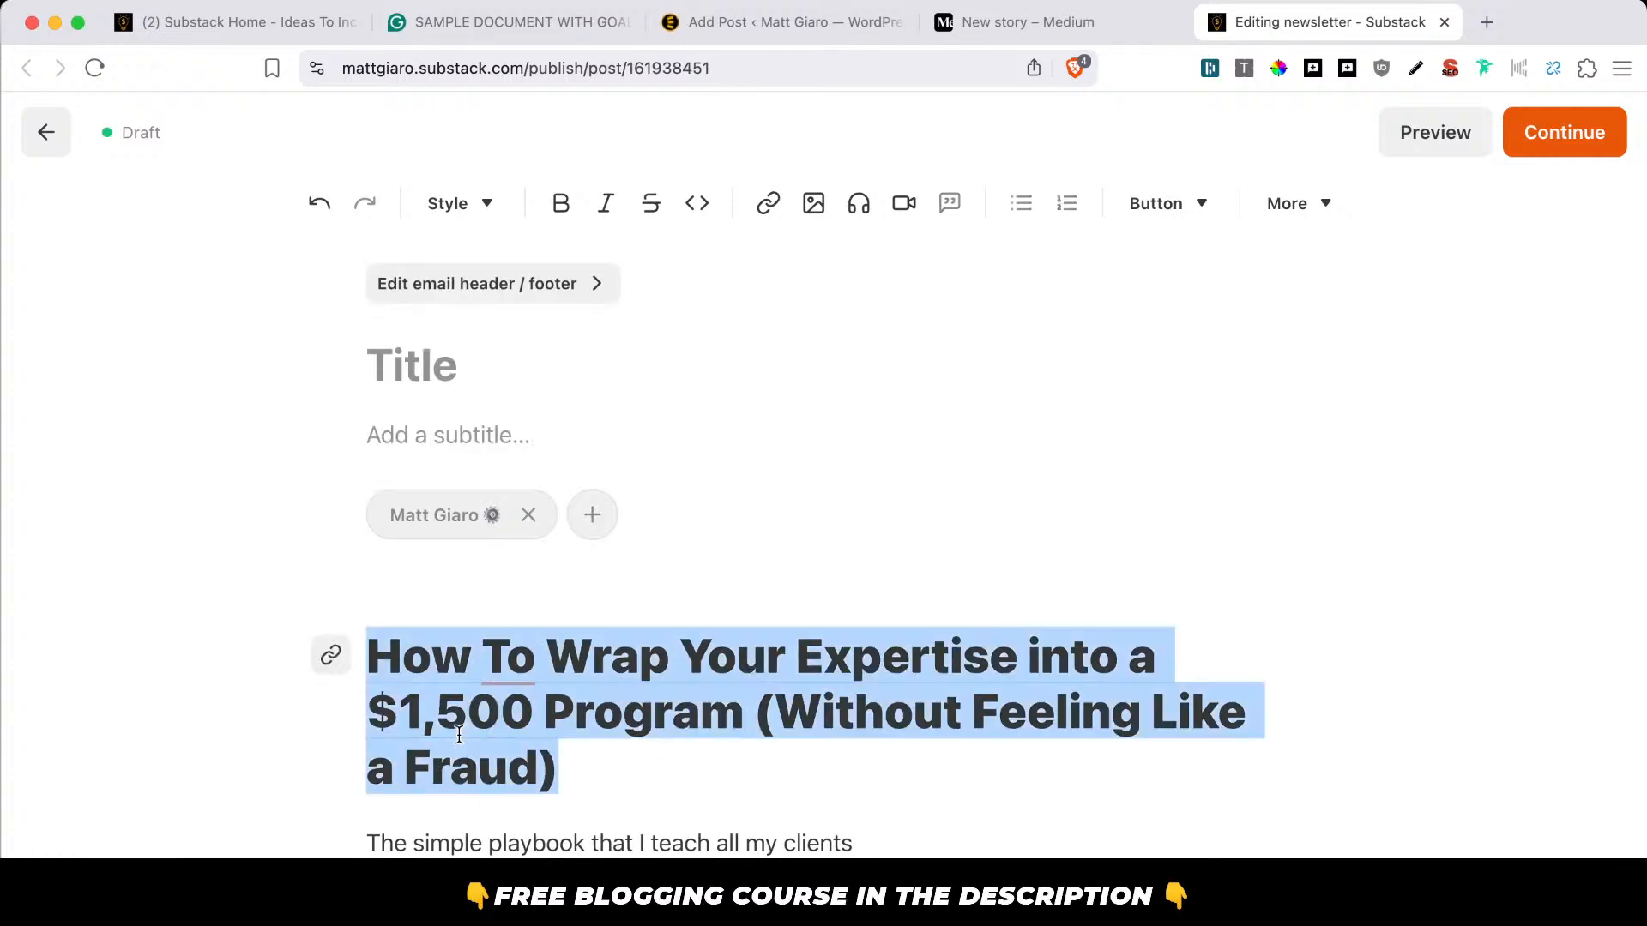
left_click(492, 371)
key("super+v")
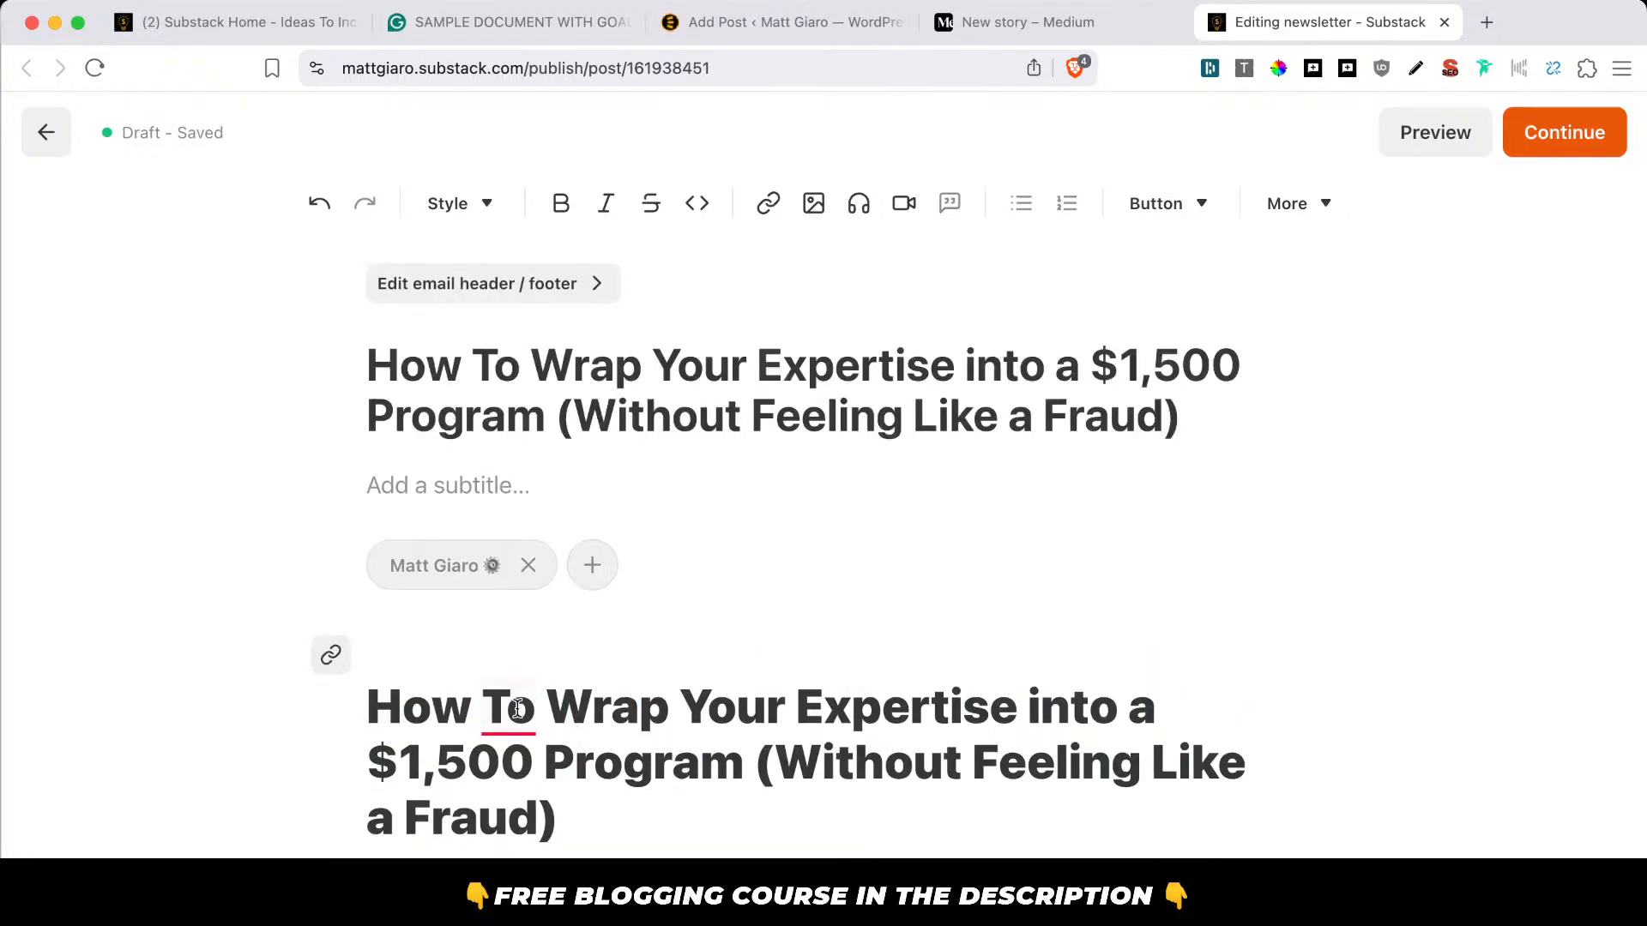
Delete the duplicate heading and the empty line it leaves at the start of the Substack post body.
triple_click(599, 781)
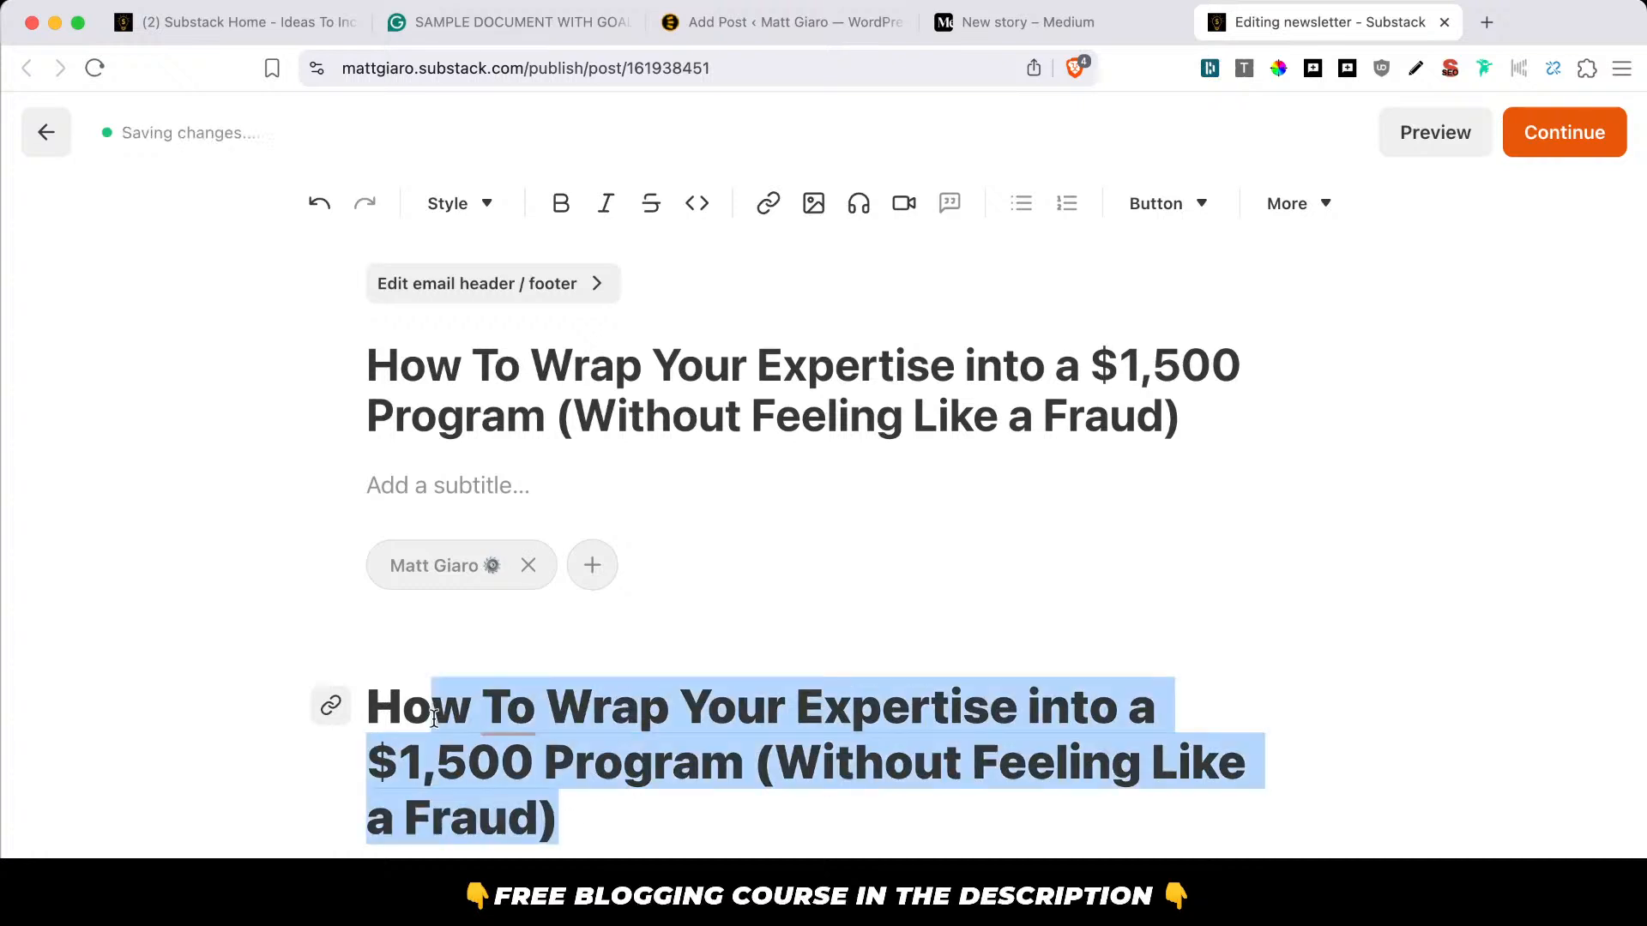
key("BackSpace")
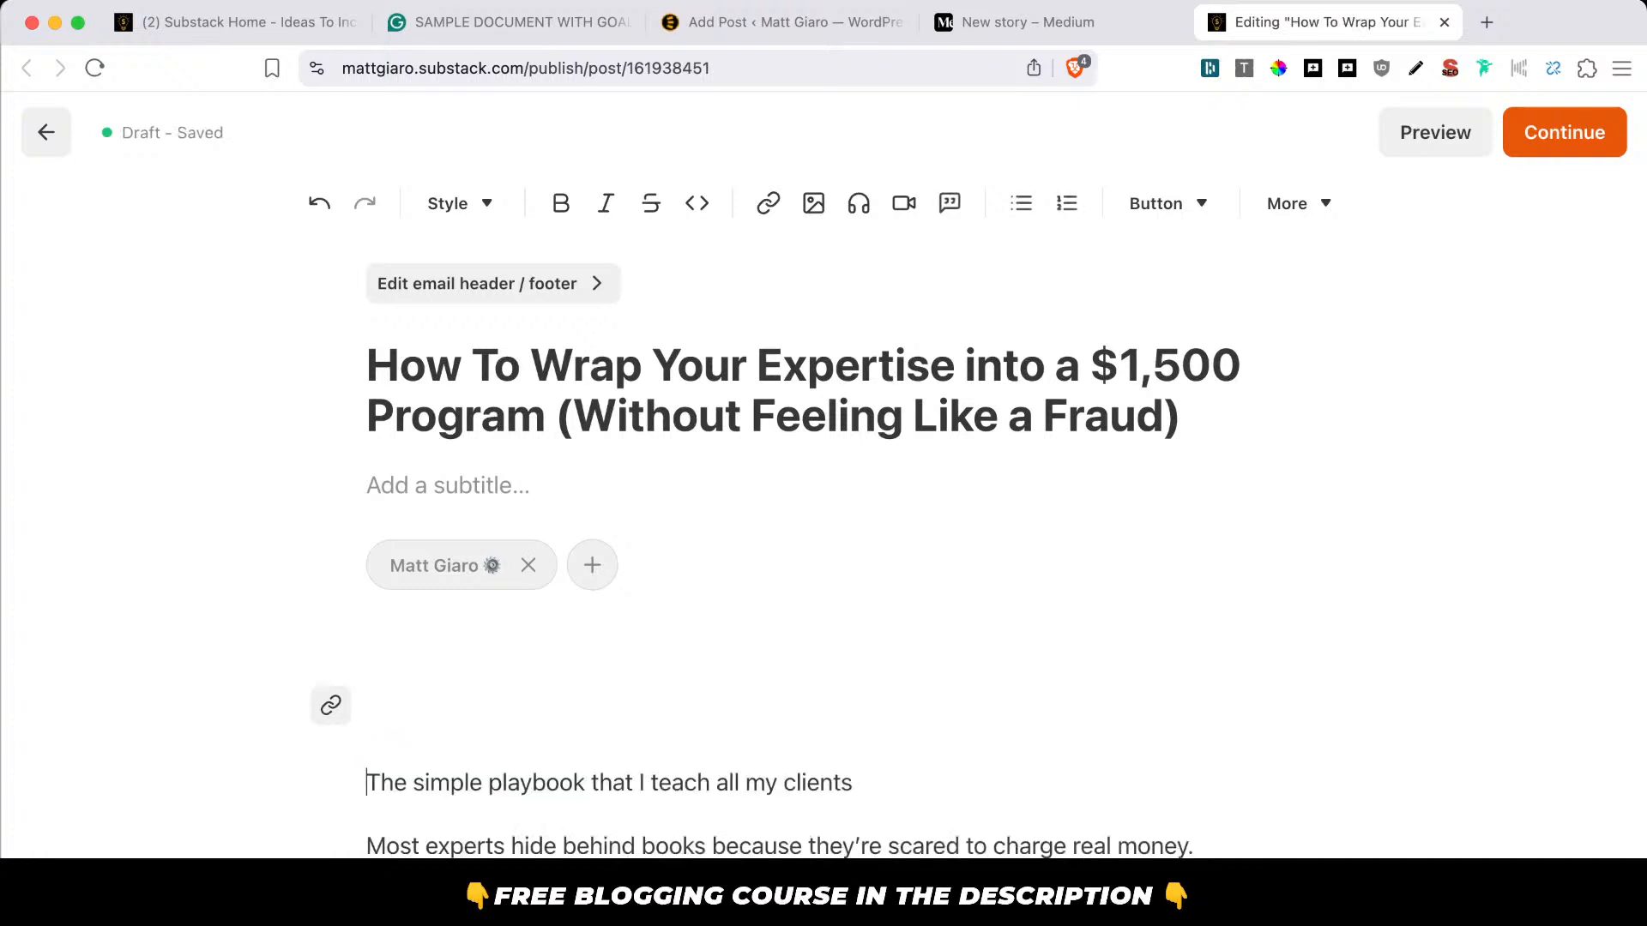
key("BackSpace")
Move the line "The simple playbook that I teach all my clients" from the post body into the subtitle.
key("super+shift+Right")
left_click(514, 476)
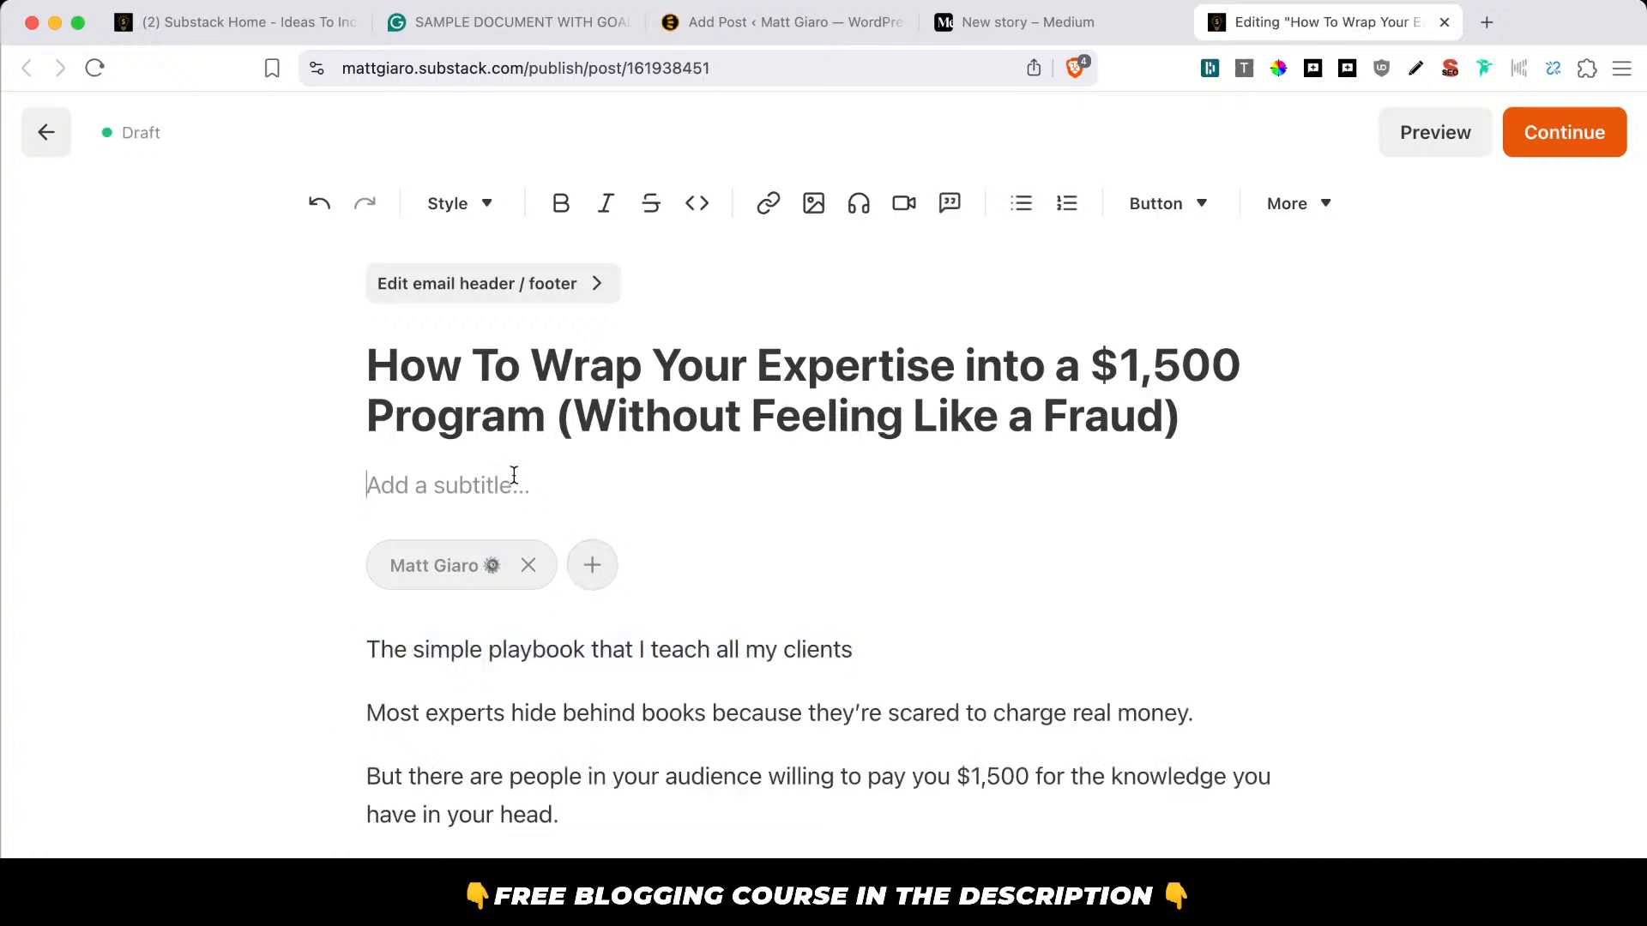
key("super+v")
triple_click(356, 659)
key("BackSpace")
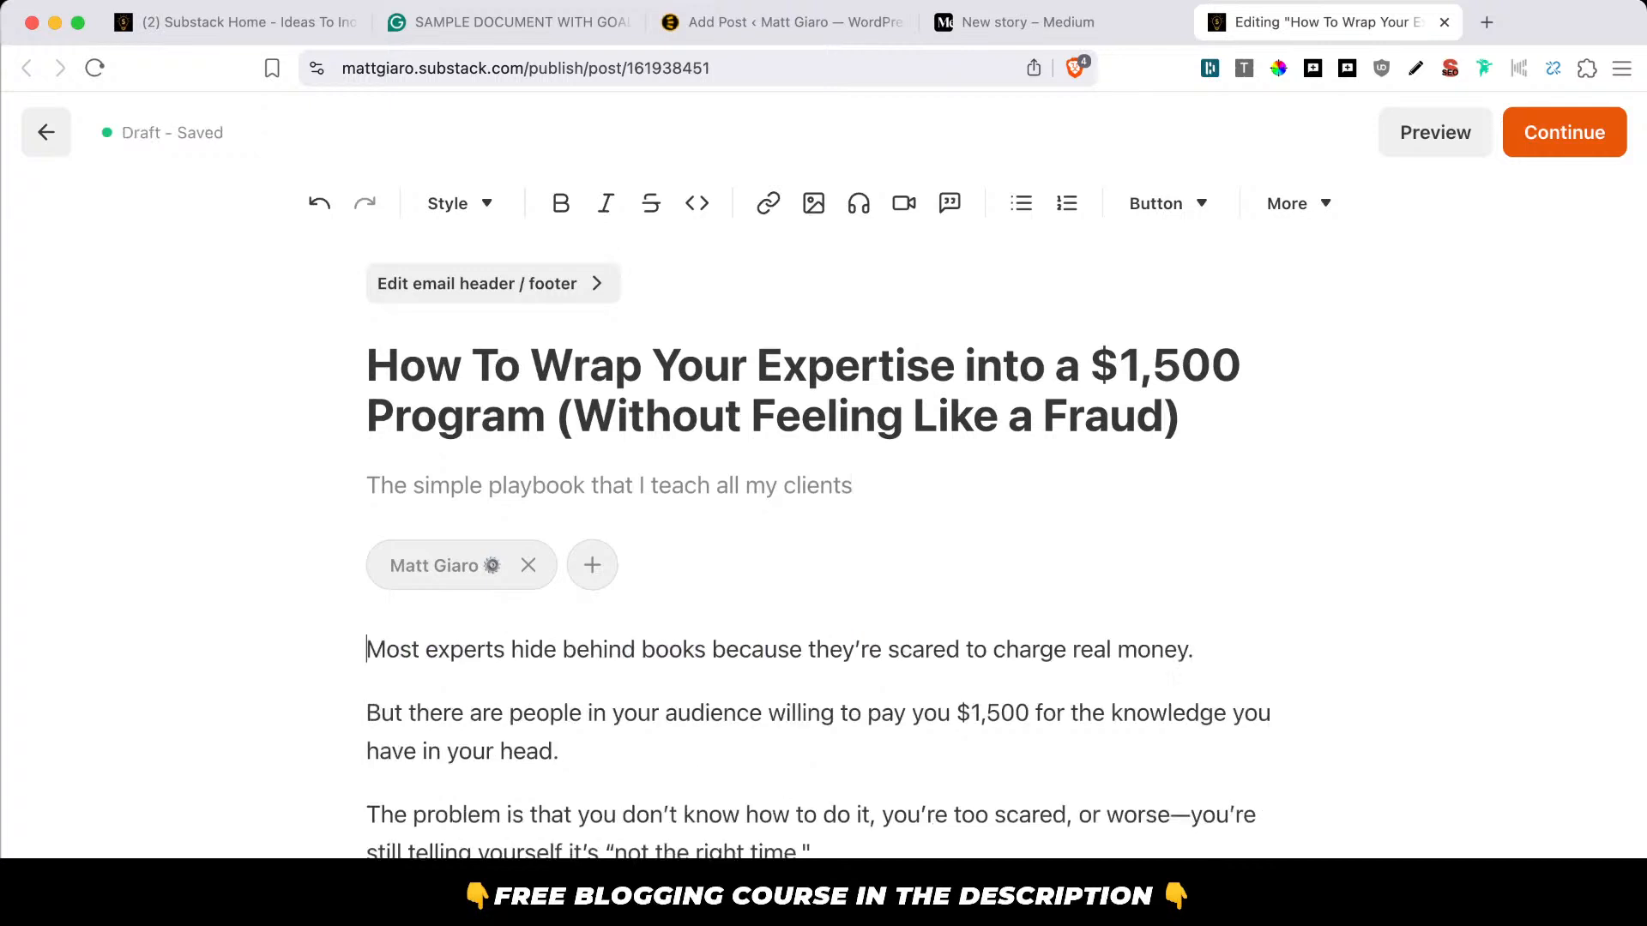
Rewrite the subtitle as "The simple playbook to make $5,000/month with less than 3,000 subs".
left_click_drag(620, 478, 930, 481)
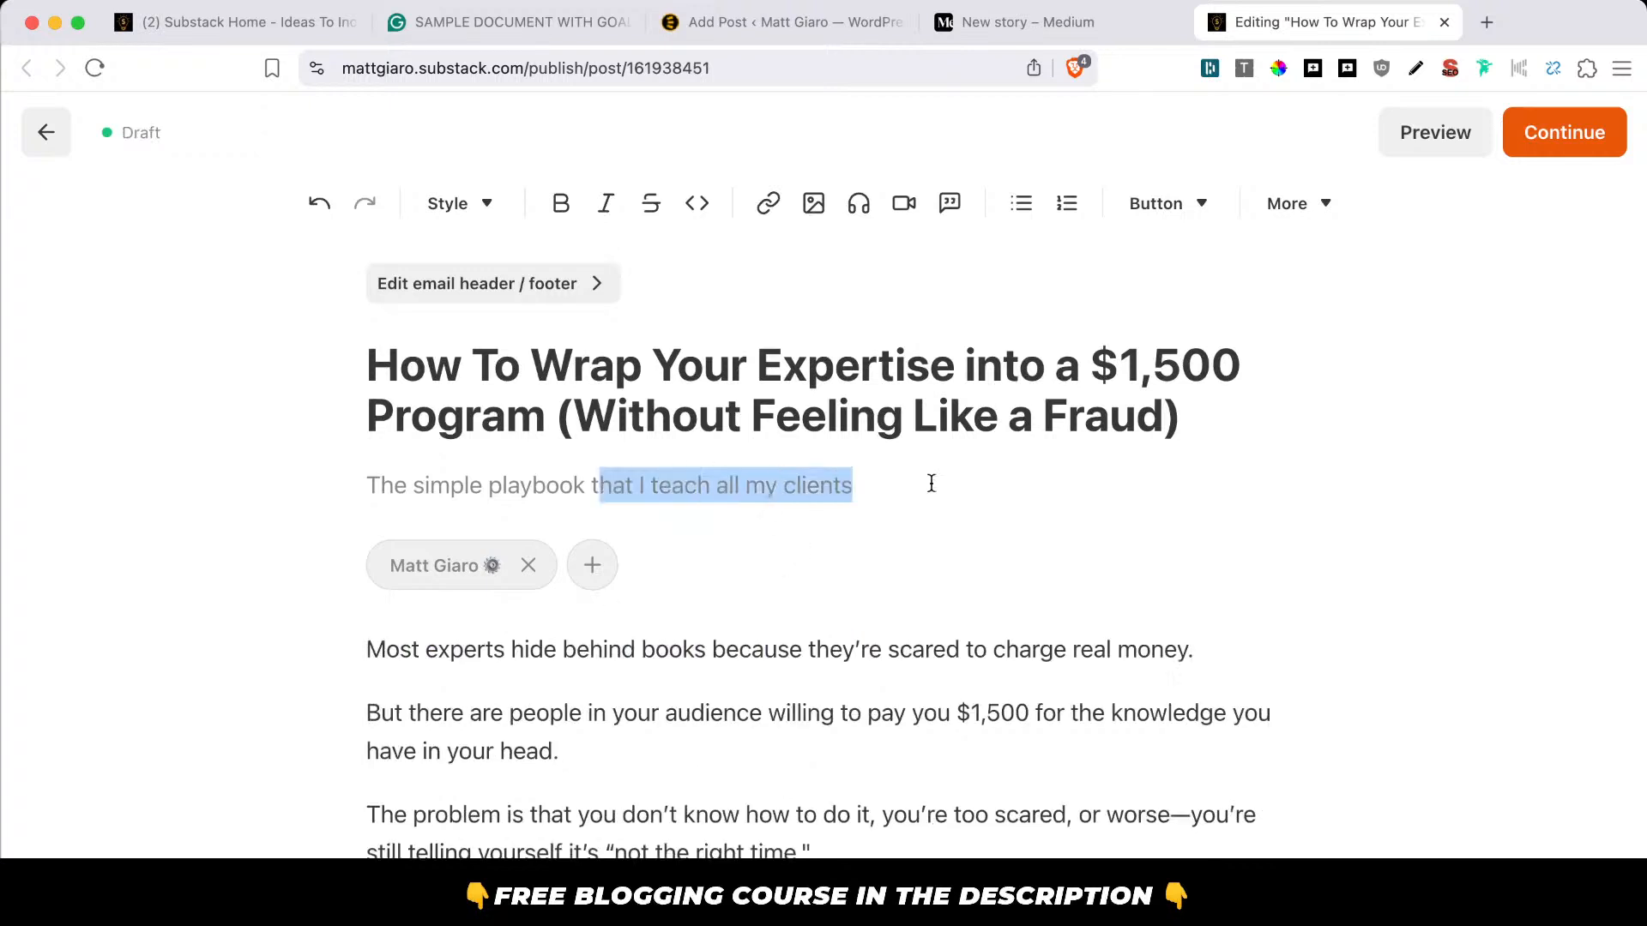
type("to monetize")
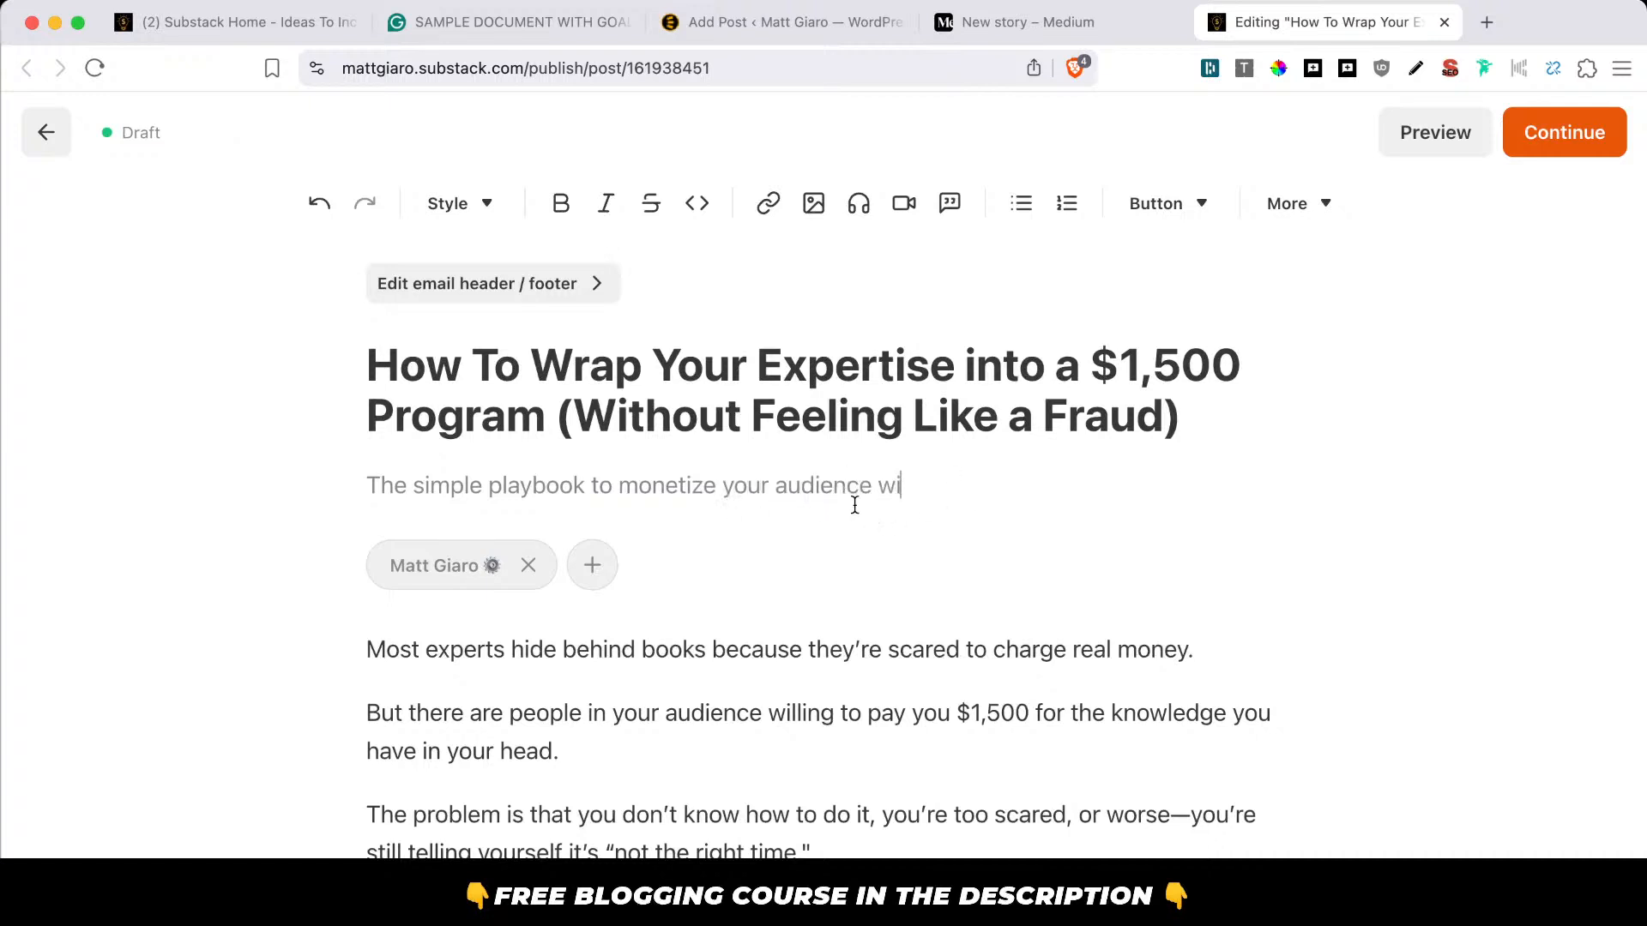
left_click_drag(632, 487, 1243, 526)
type("make $5,000/m")
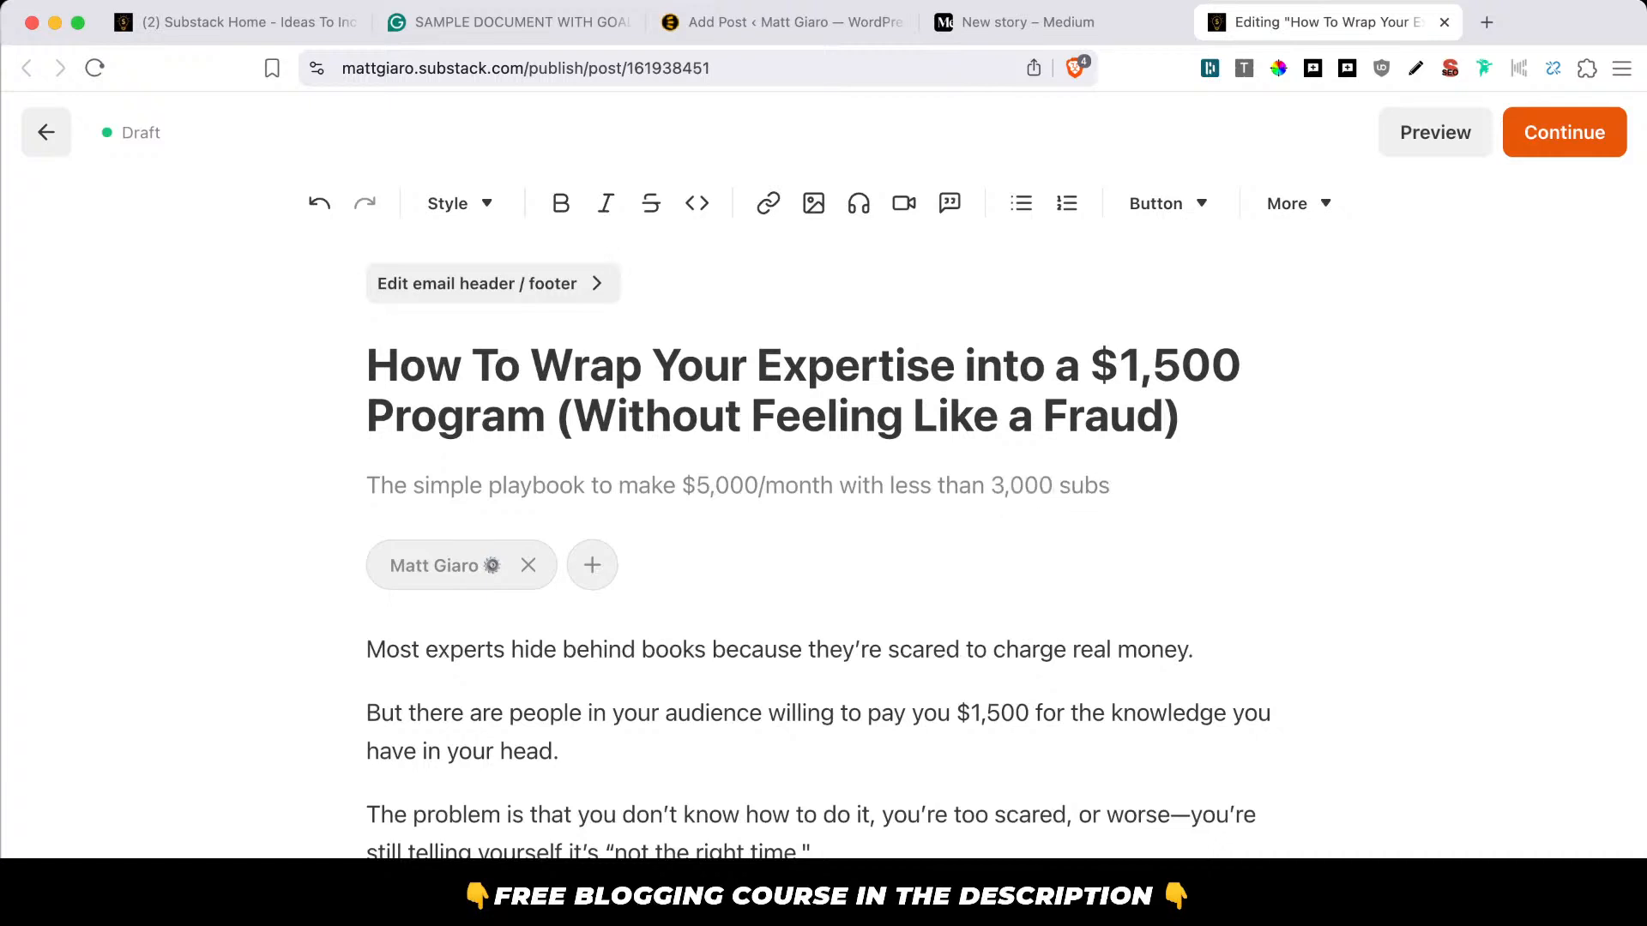
Search the Noun Project for "wrap" icons and browse the results for a thumbnail graphic.
key("alt+space")
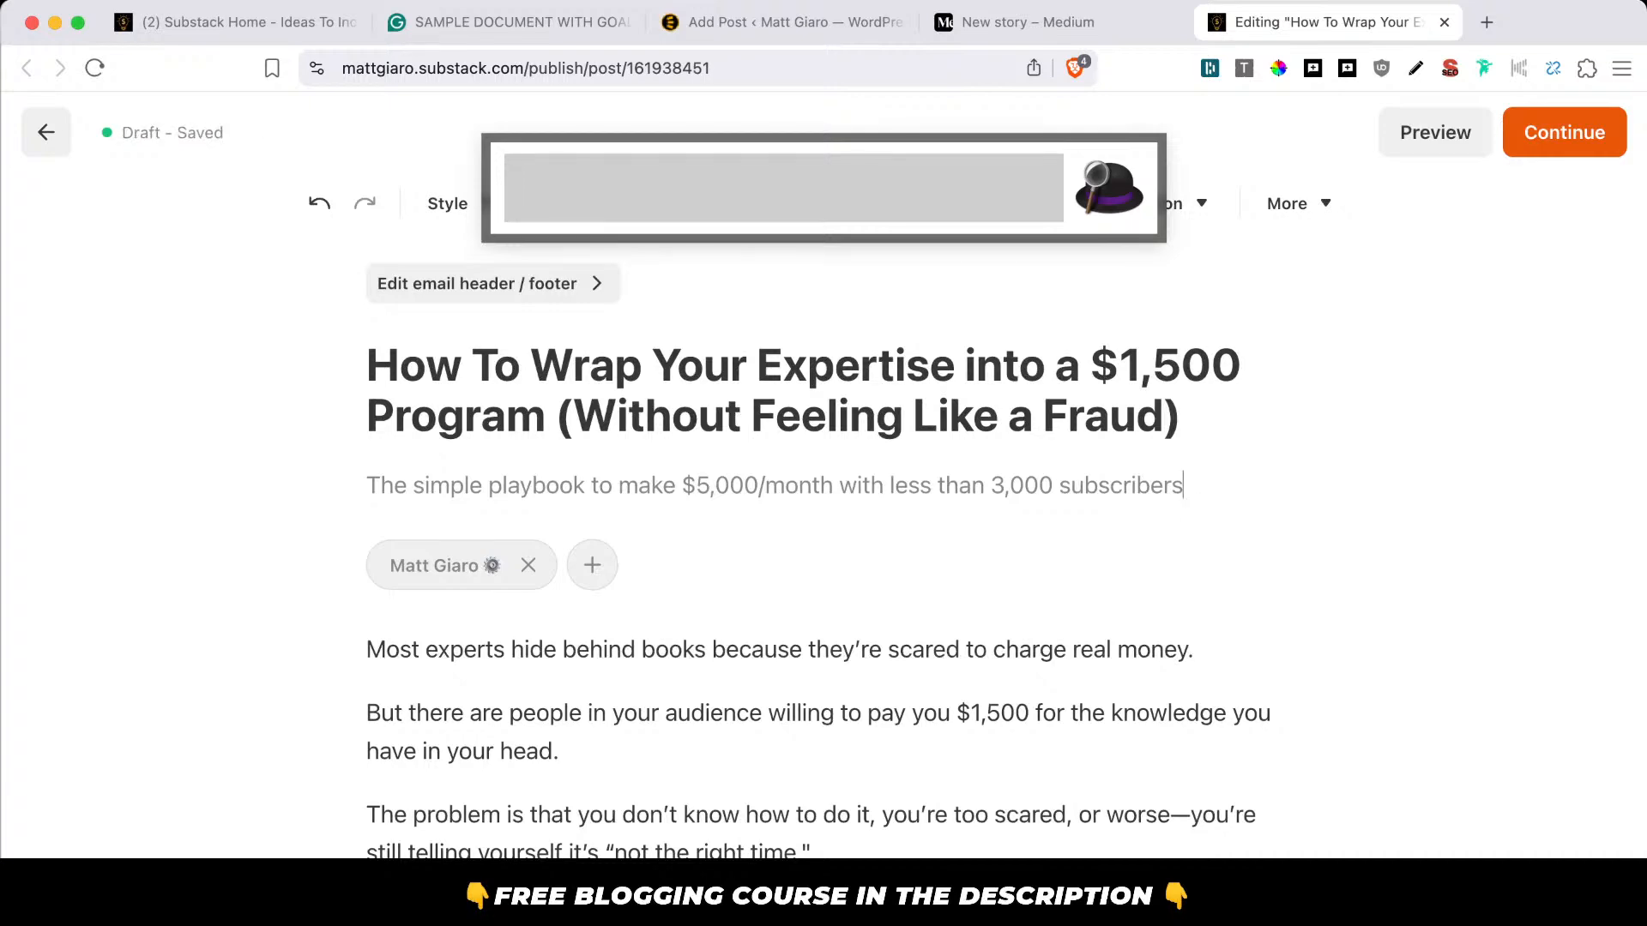
type("noun wrap")
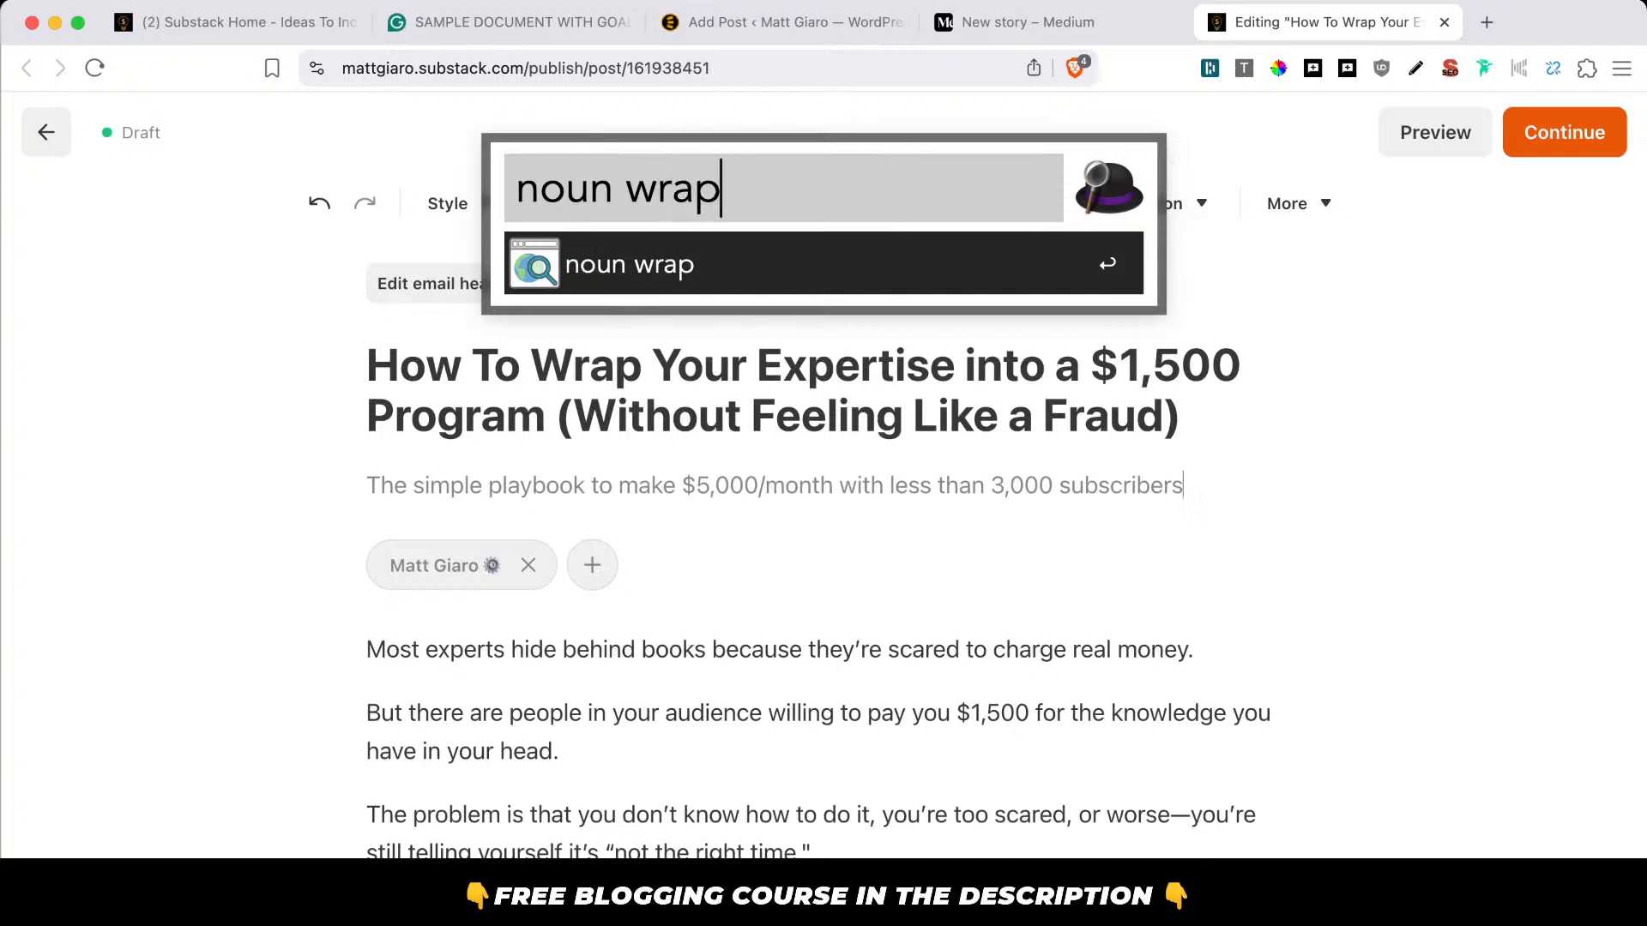
key("Return")
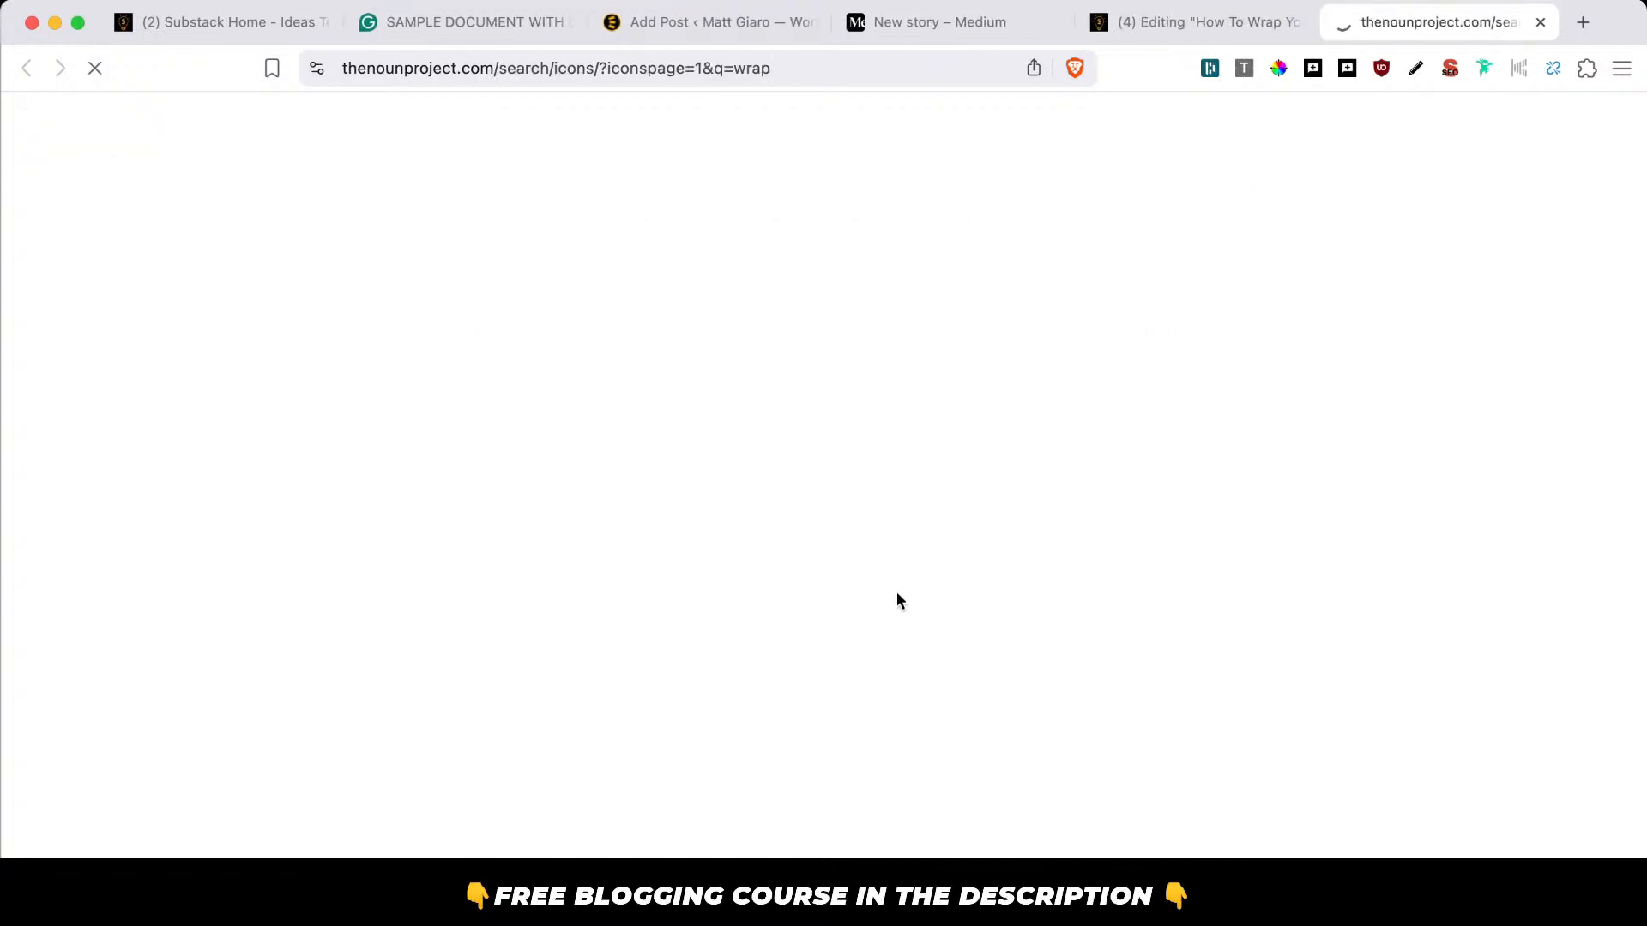
scroll(771, 552, "down", 3)
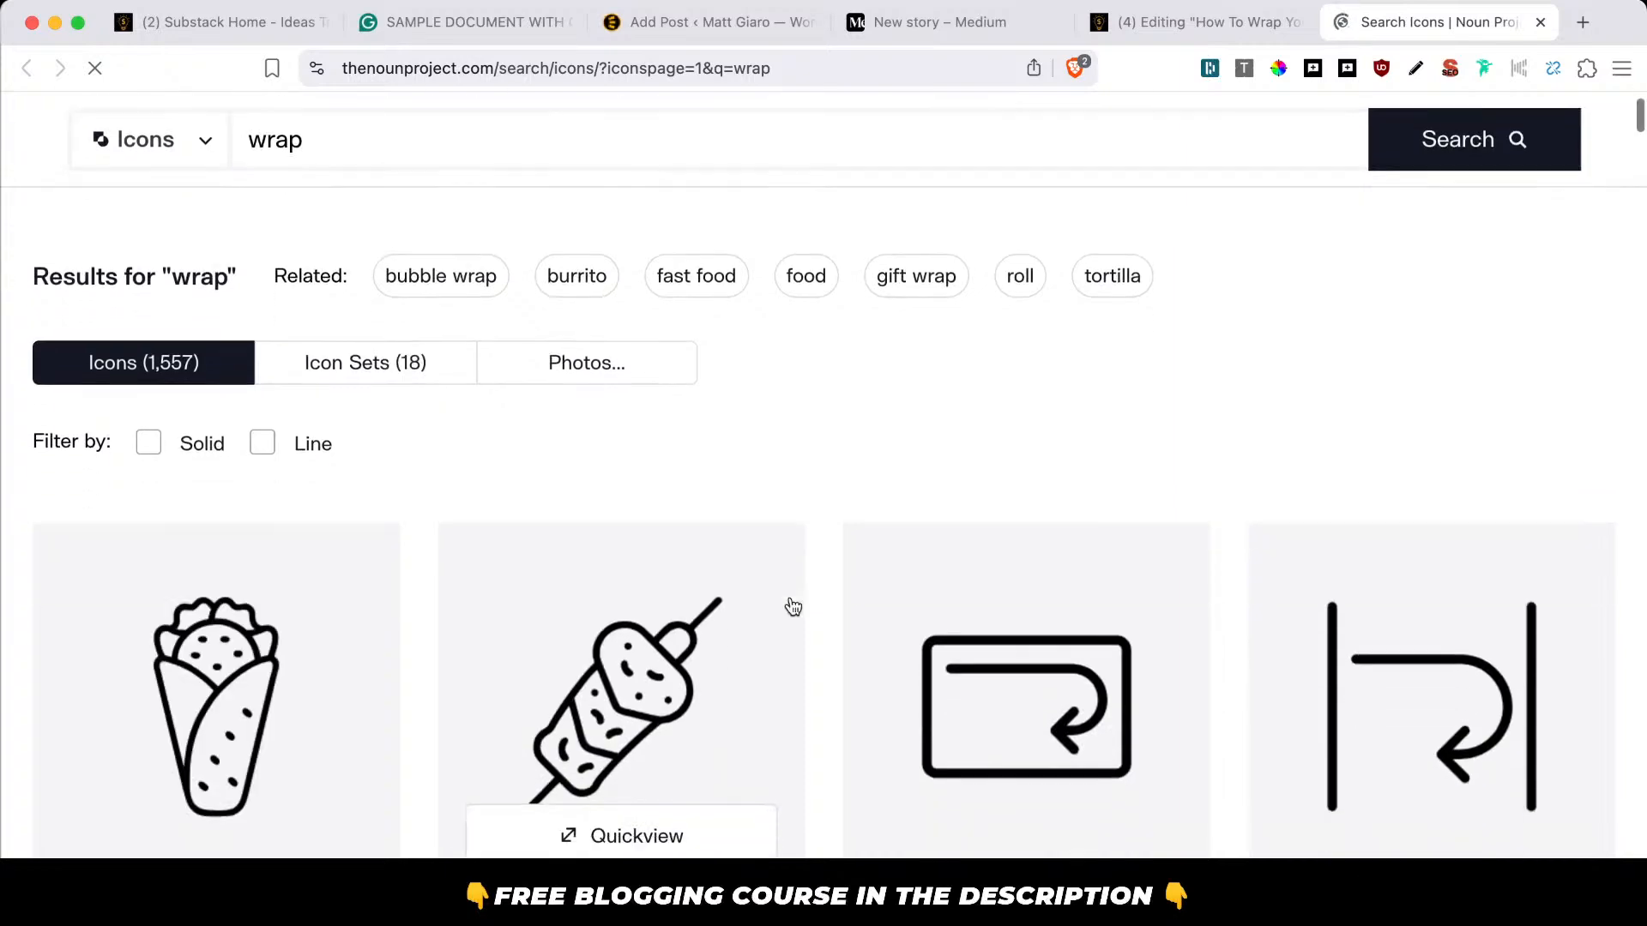
scroll(792, 607, "down", 8)
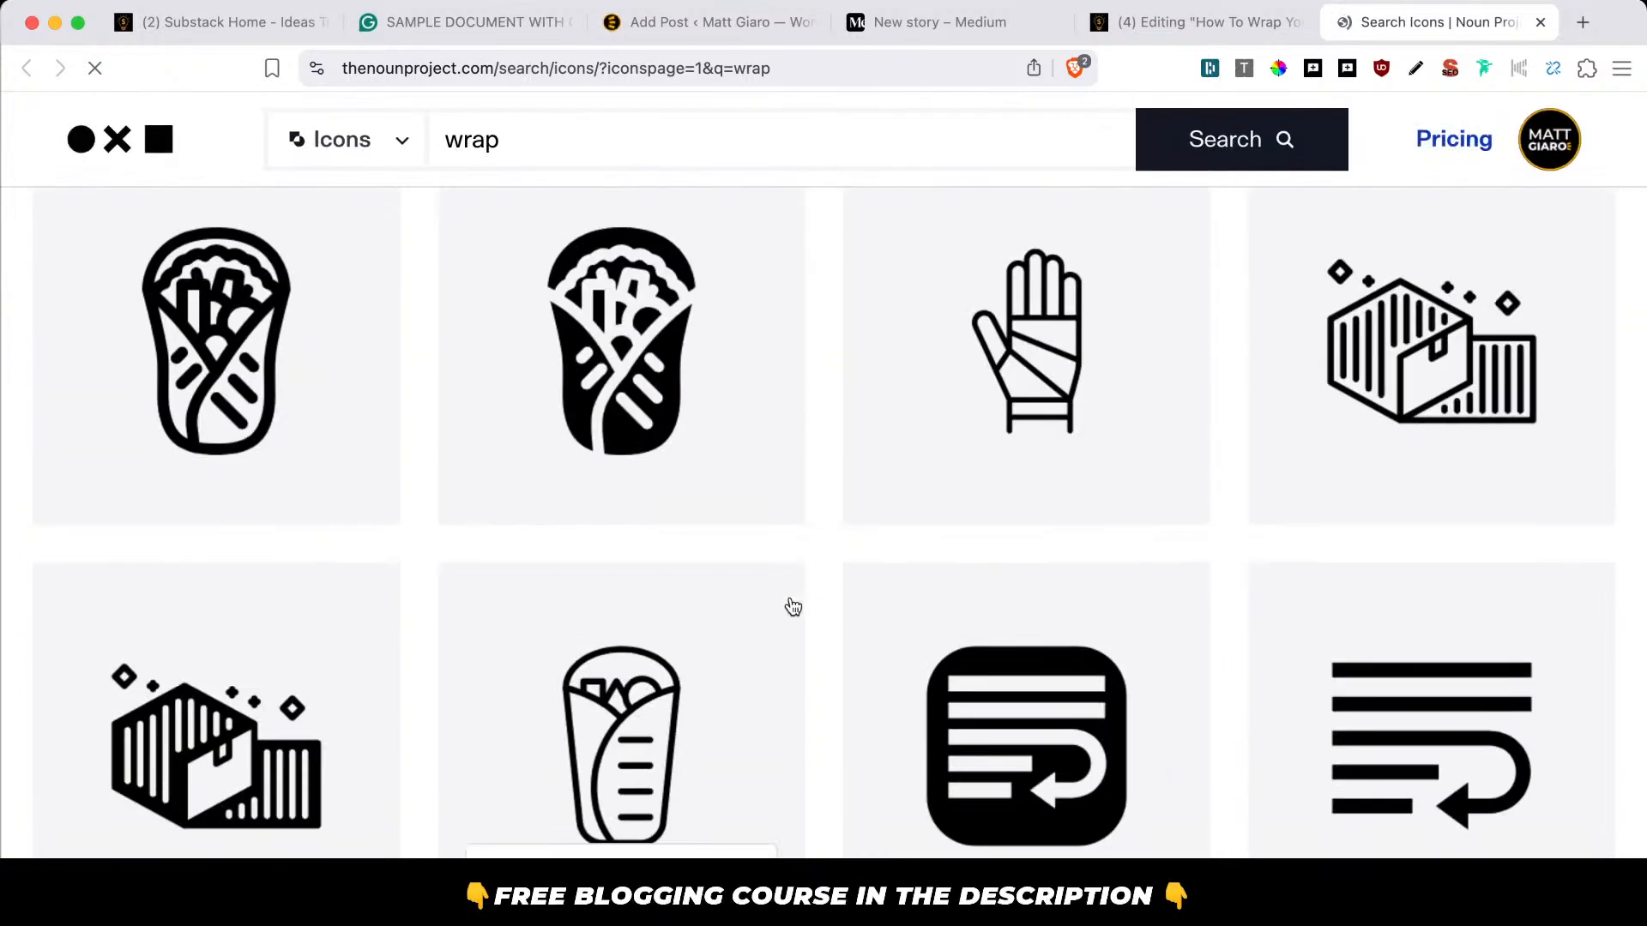
scroll(793, 607, "down", 3)
scroll(791, 607, "down", 5)
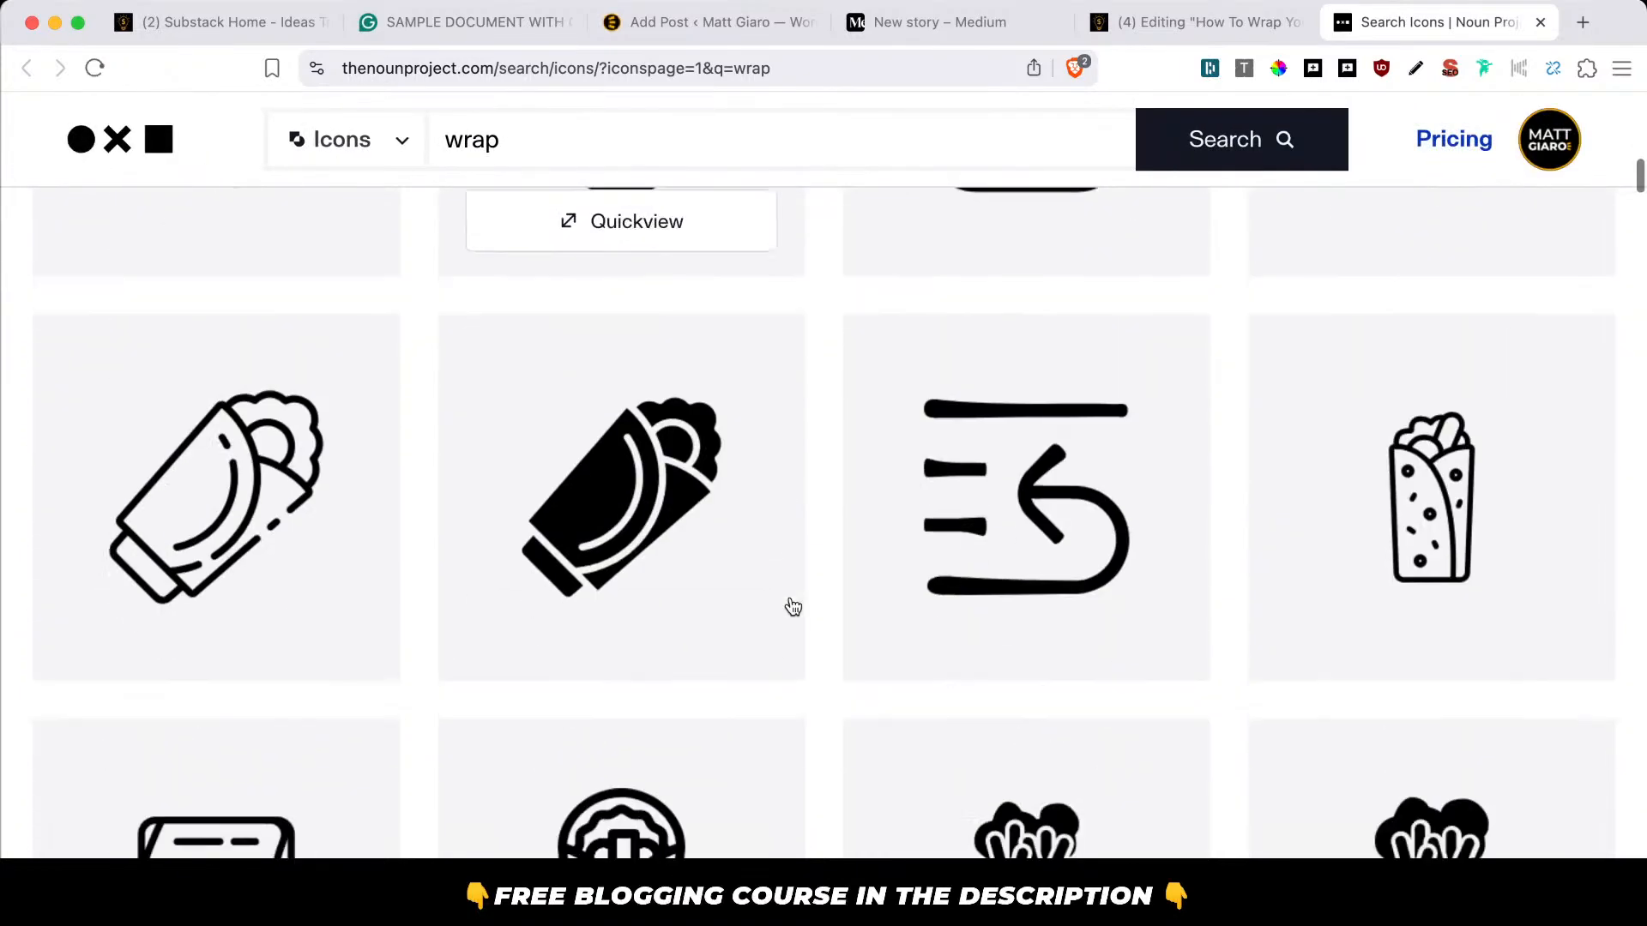
scroll(805, 789, "down", 6)
scroll(804, 789, "up", 9)
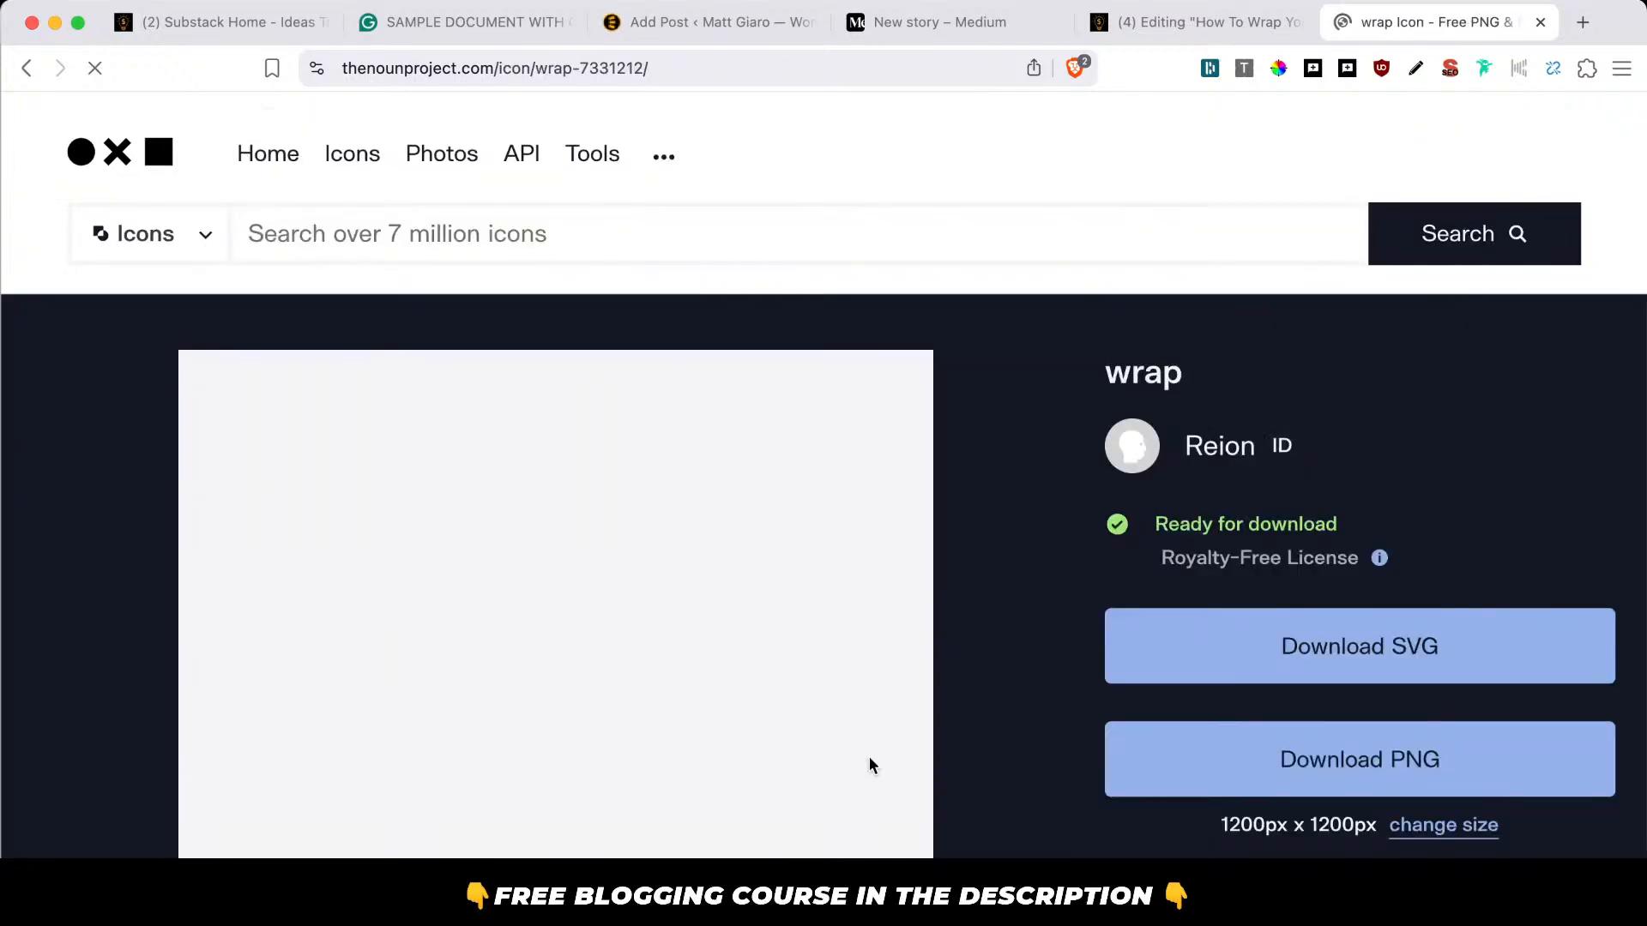
Examine the similar icons on a wrap icon's page, go back and look through more of the "wrap" results.
scroll(868, 756, "down", 12)
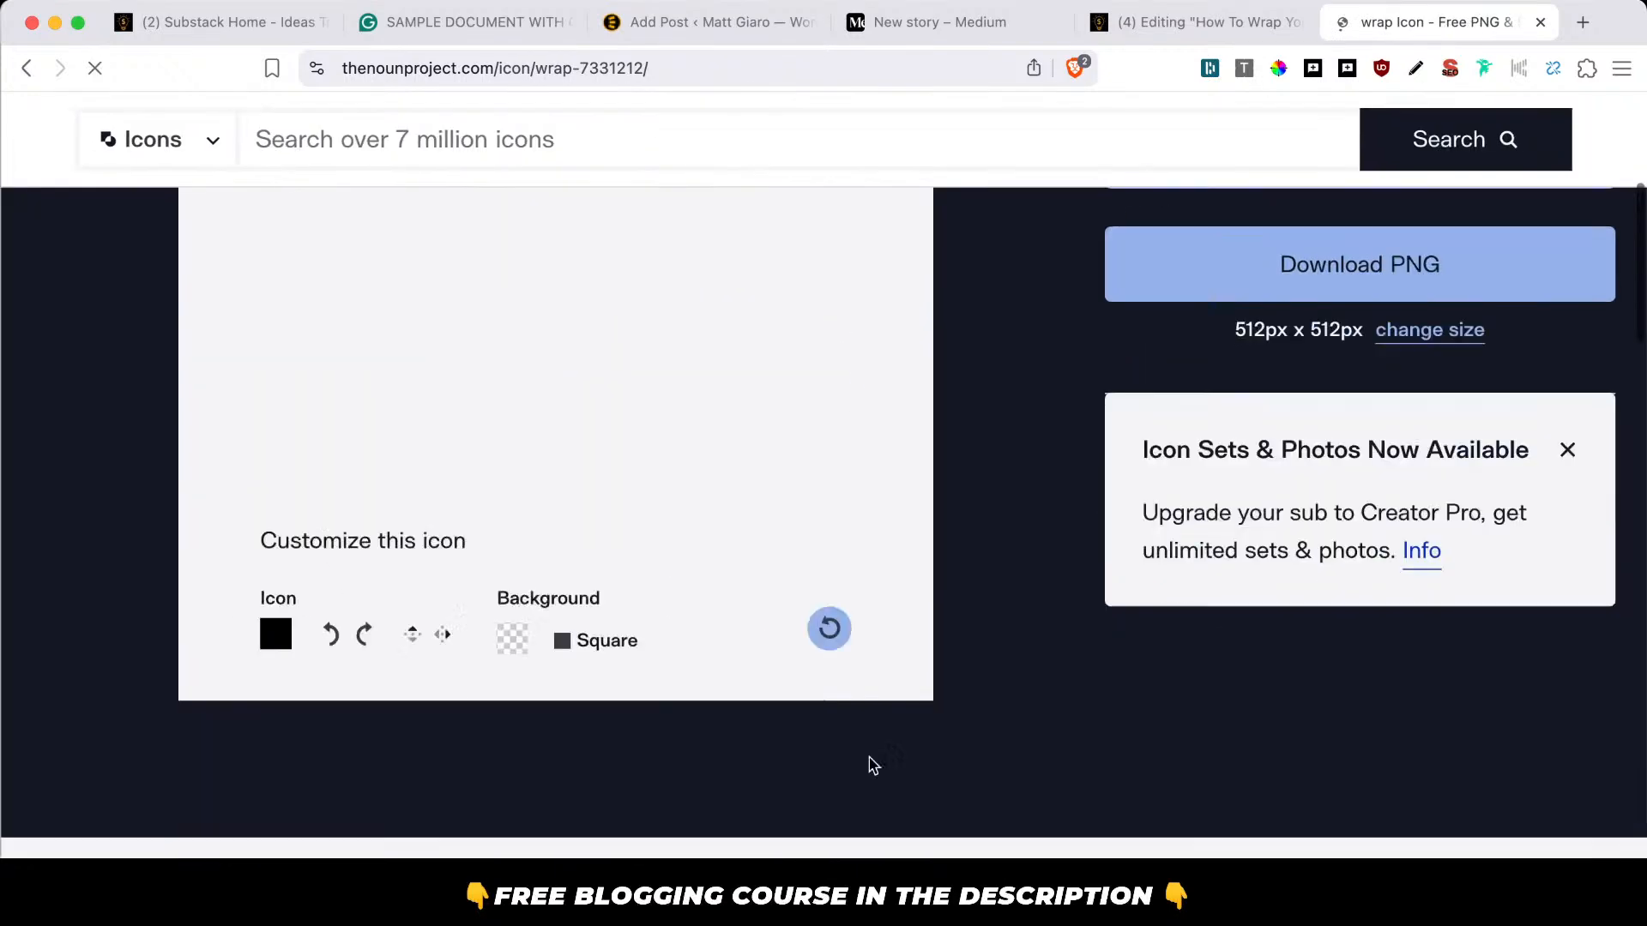
scroll(868, 756, "down", 3)
scroll(868, 756, "down", 8)
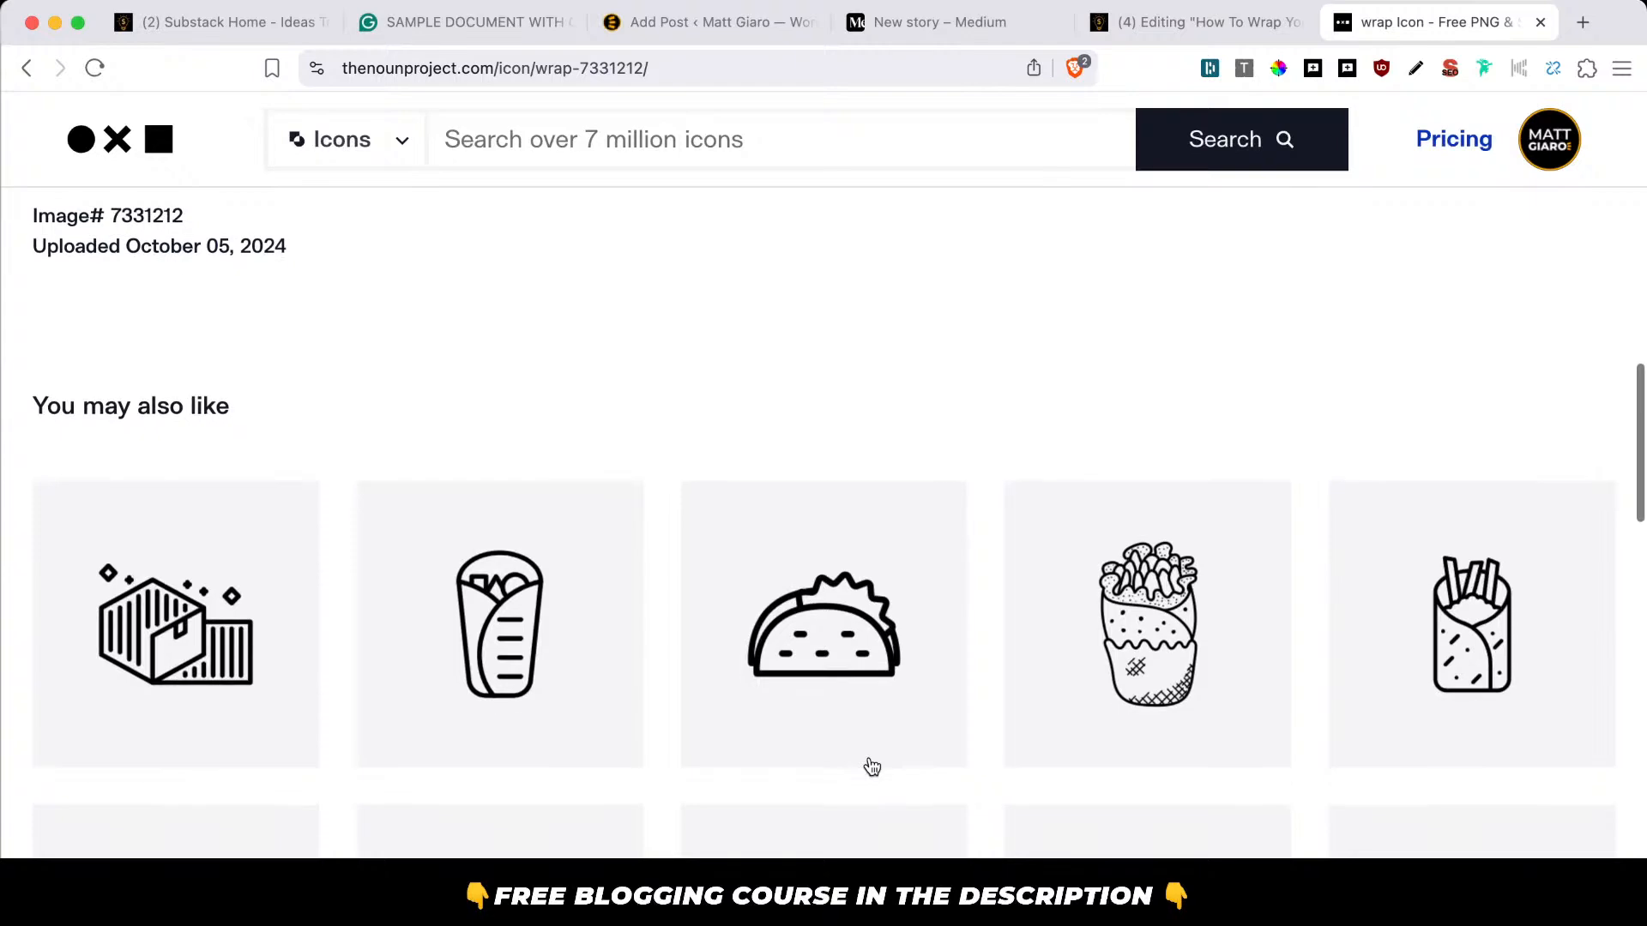
scroll(858, 755, "down", 4)
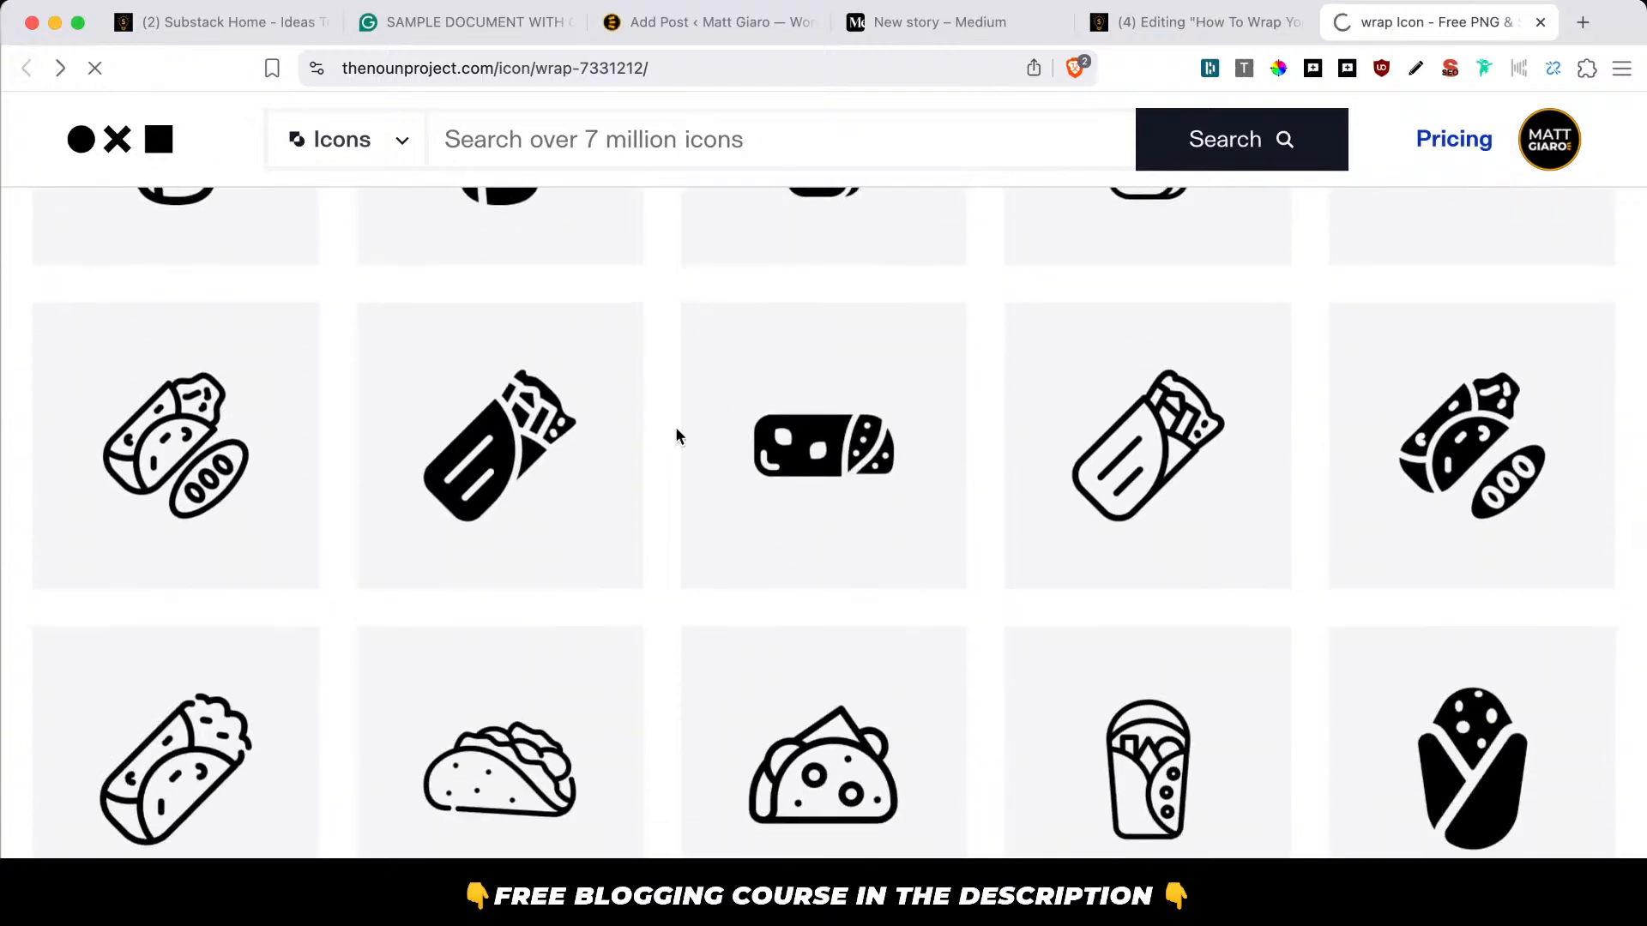
scroll(676, 436, "down", 4)
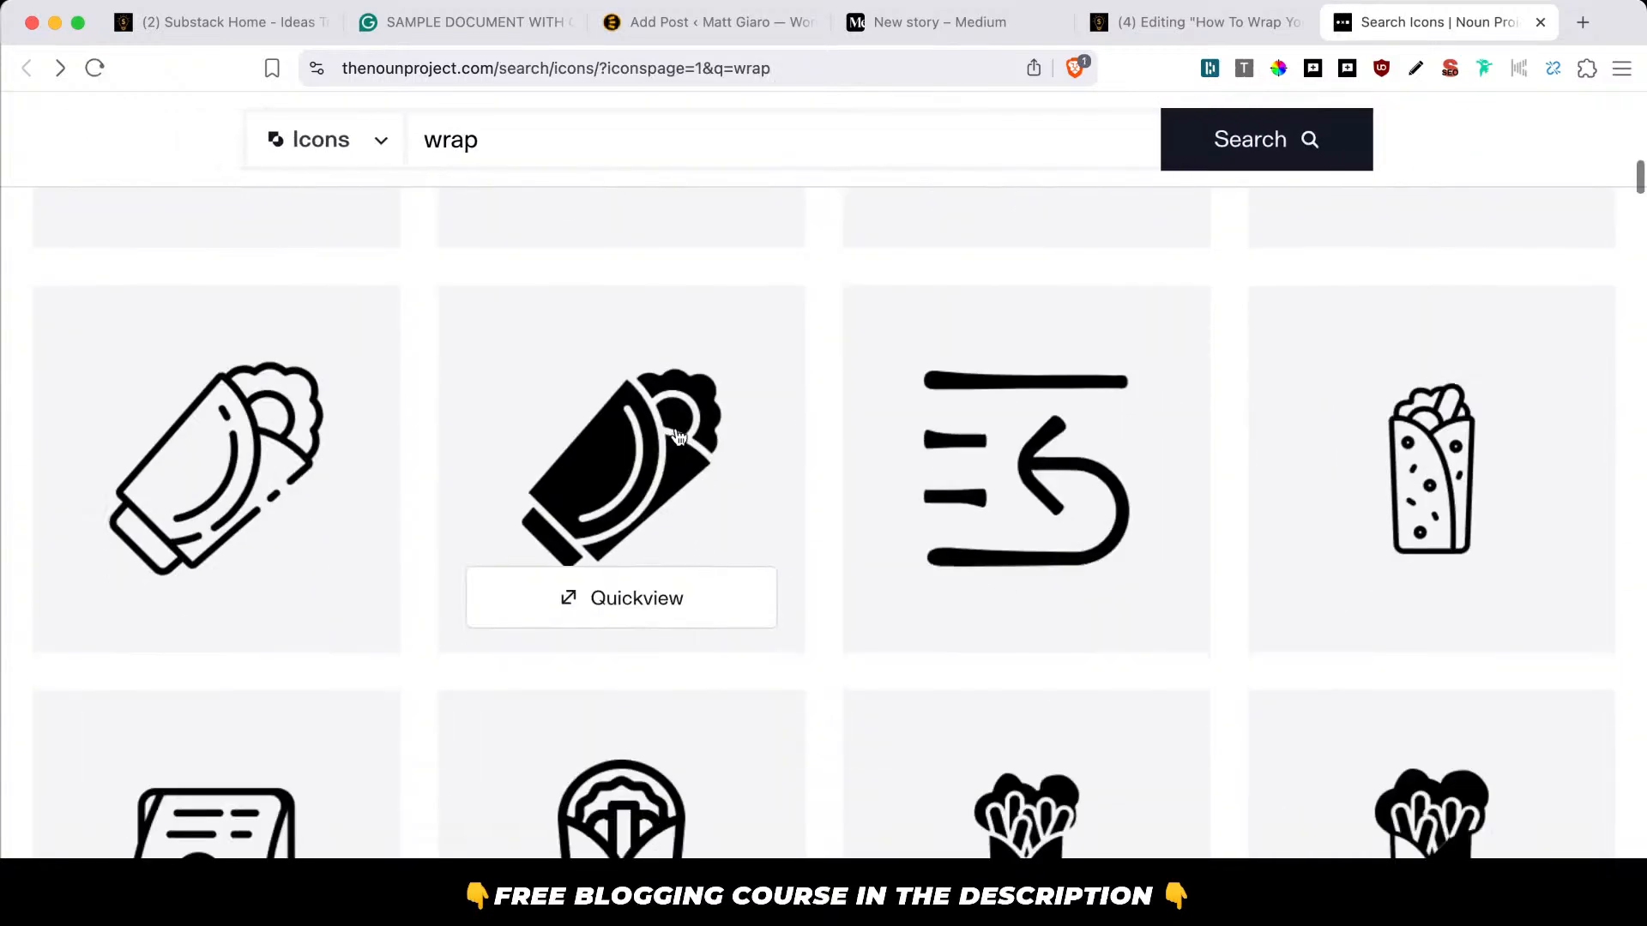
scroll(674, 434, "down", 10)
Replace the icon search with "gift" and browse the gift icons.
left_click(531, 152)
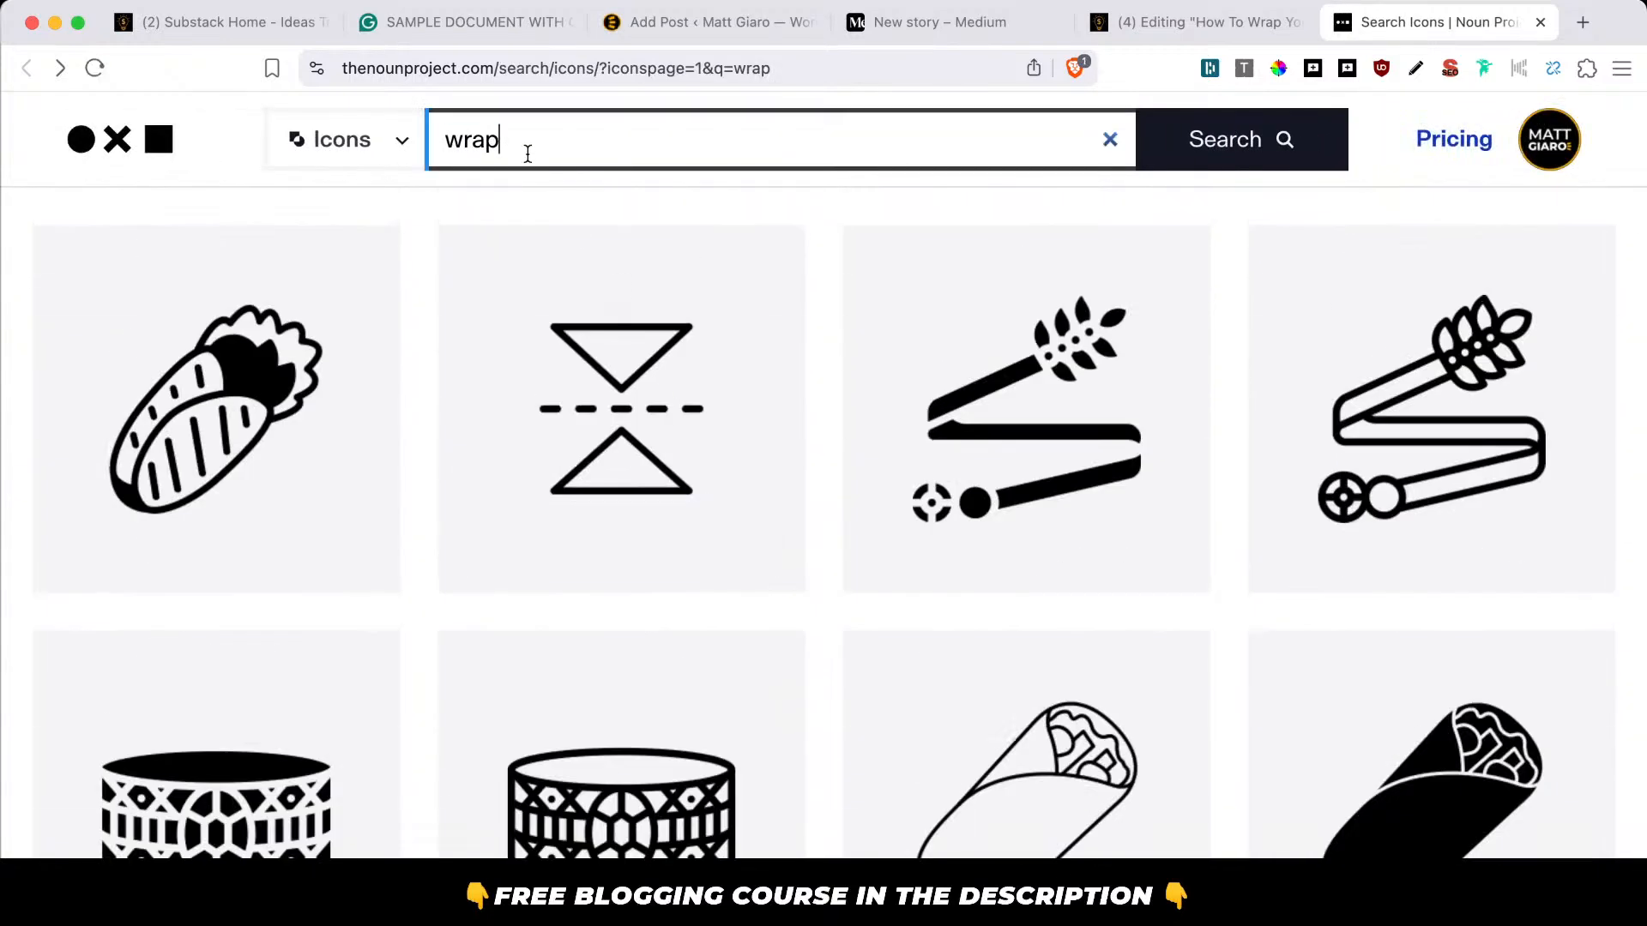
double_click(527, 154)
type("gift")
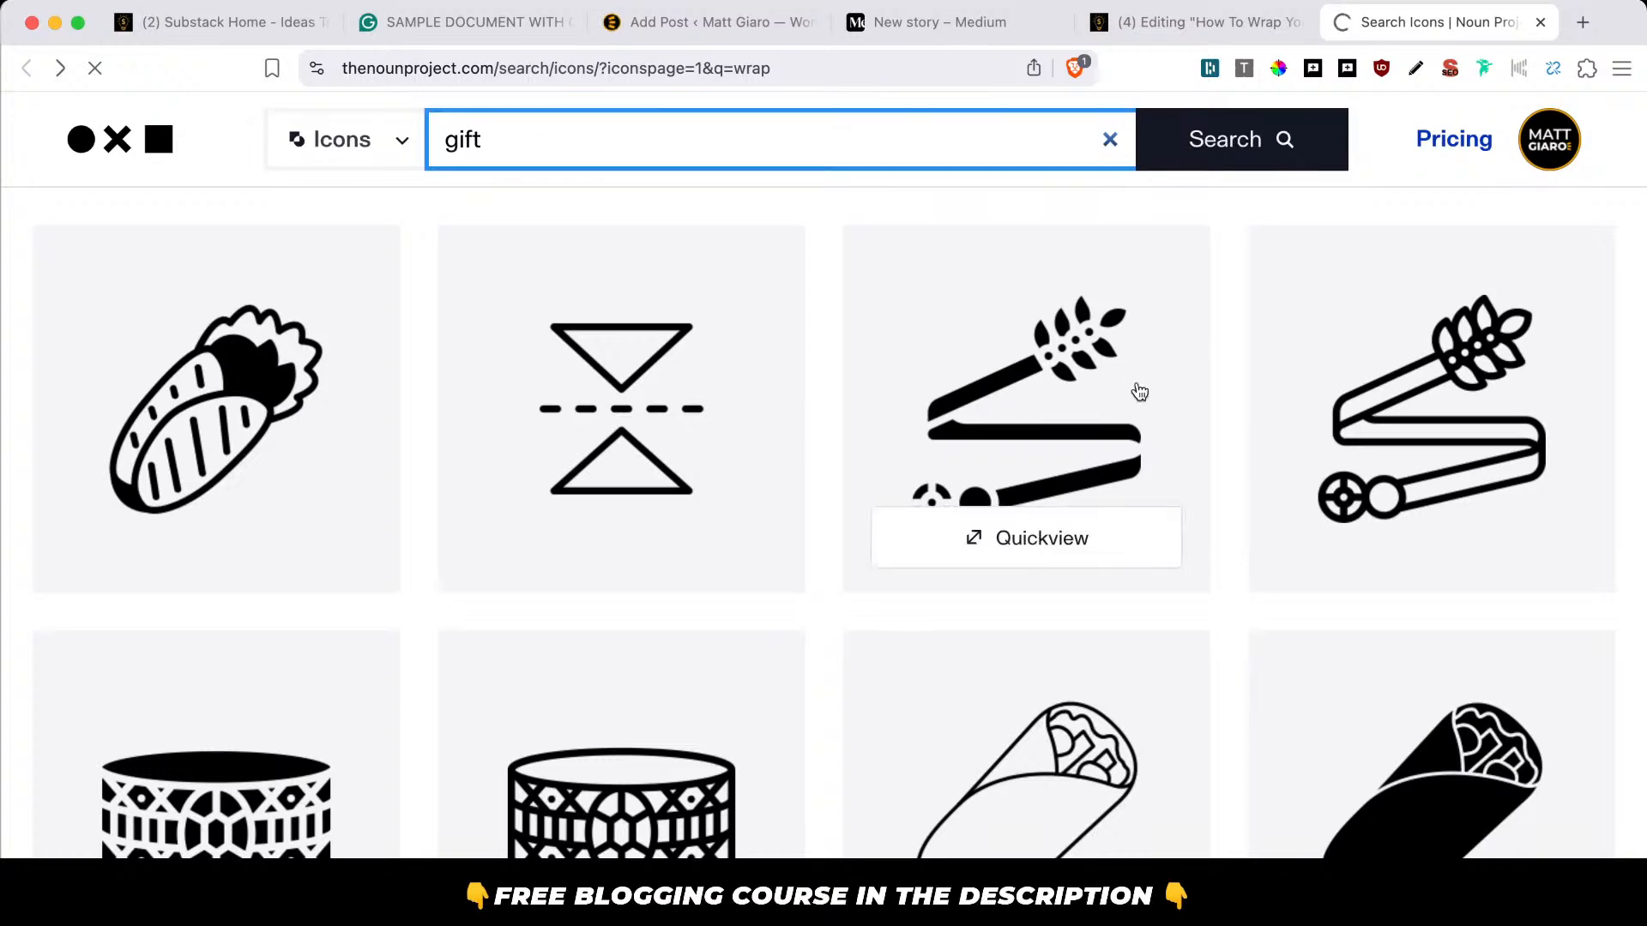
key("Return")
scroll(861, 616, "down", 3)
scroll(858, 617, "down", 5)
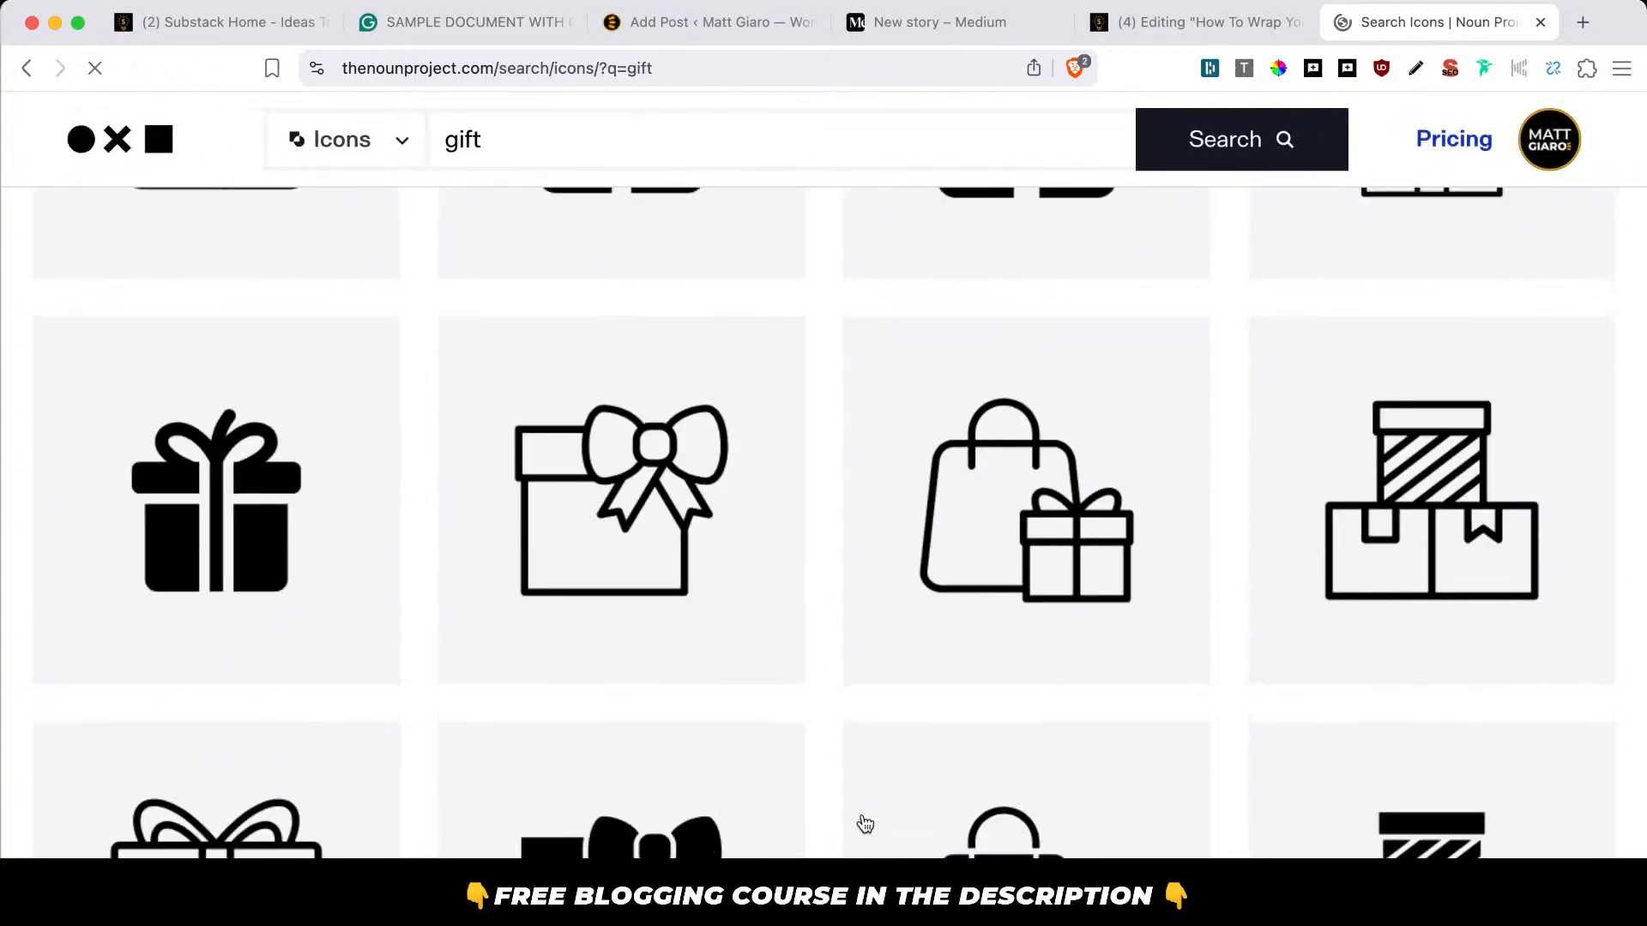
scroll(862, 823, "down", 2)
Open the solid gift box icon with the large bow and save its PNG to Downloads.
mouse_move(1076, 392)
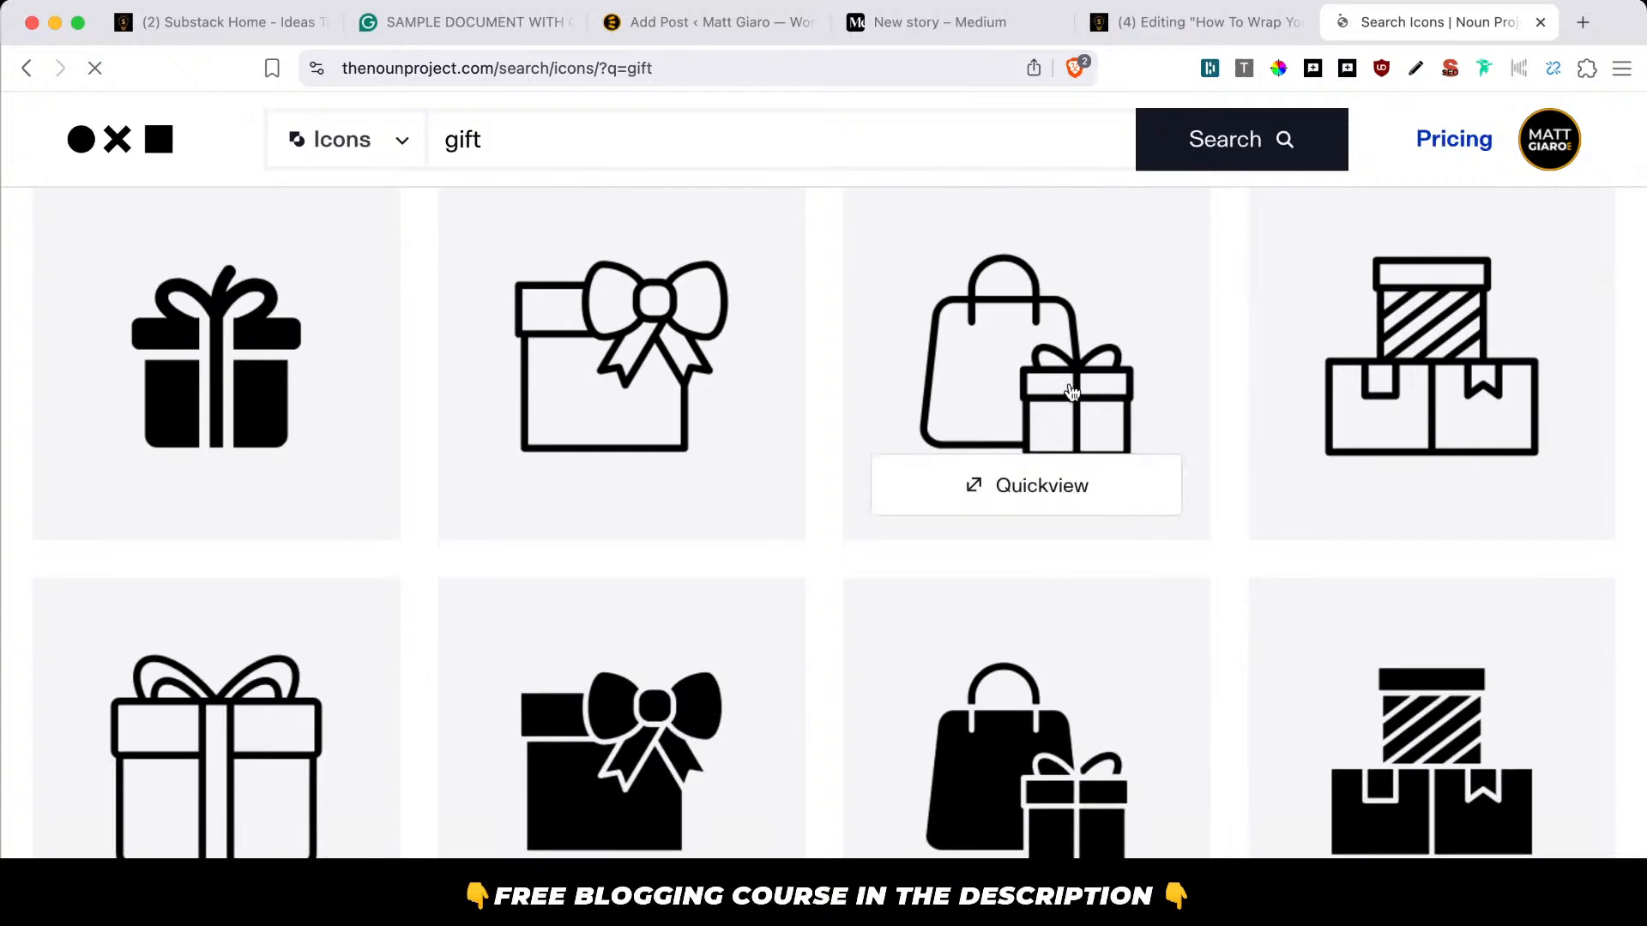
left_click(588, 718)
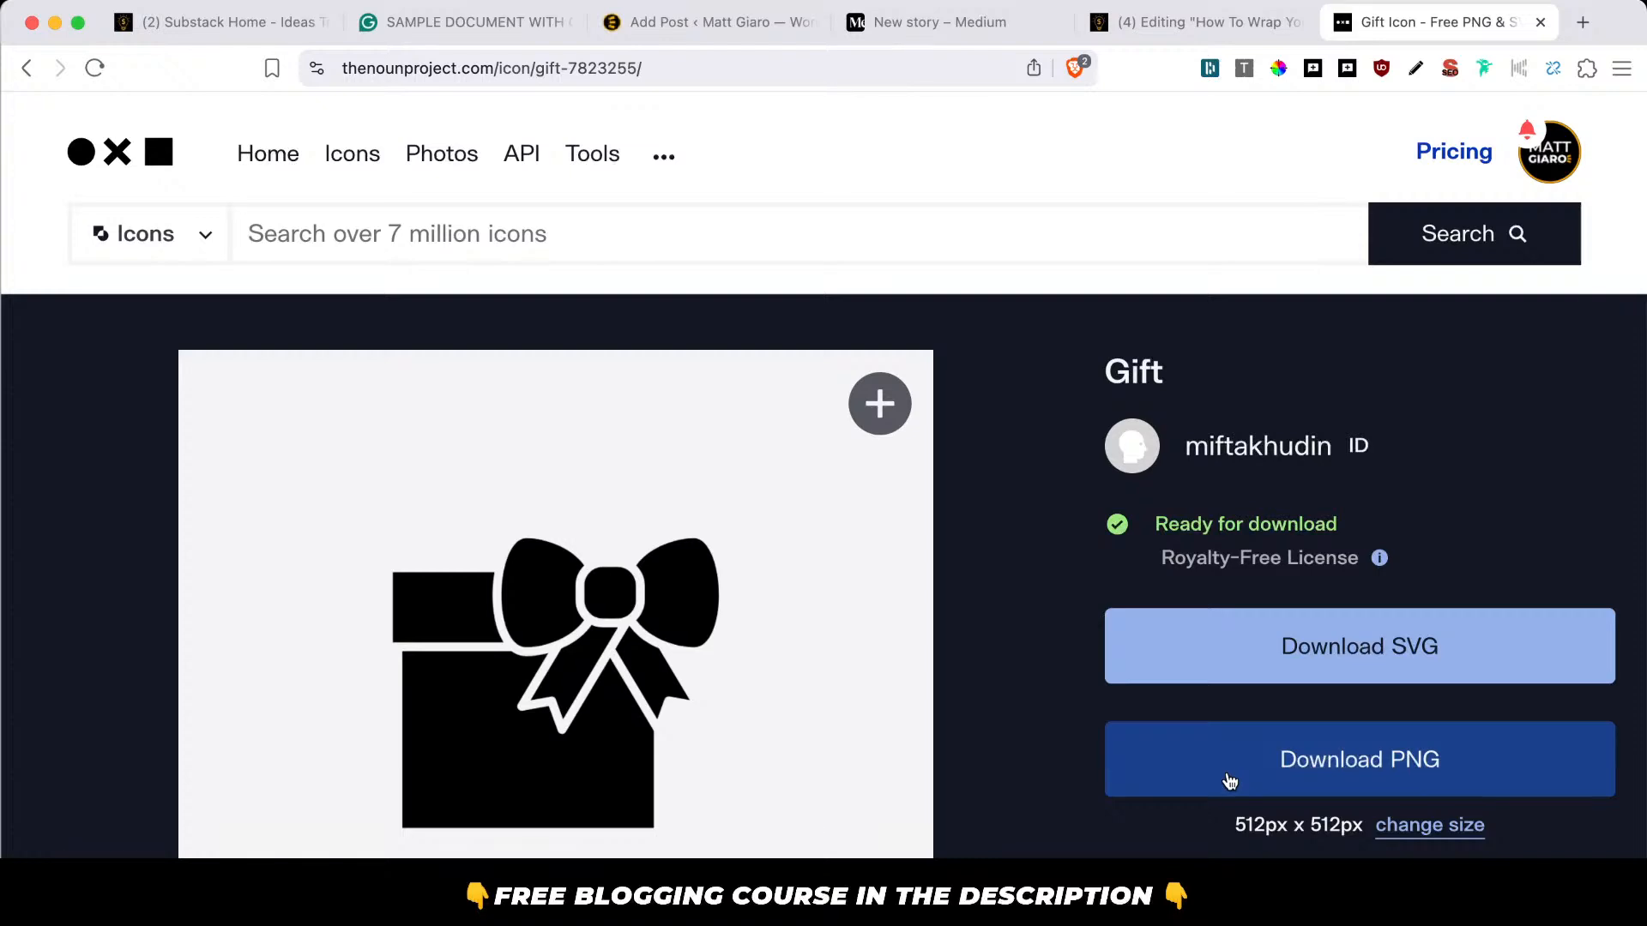
left_click(1229, 781)
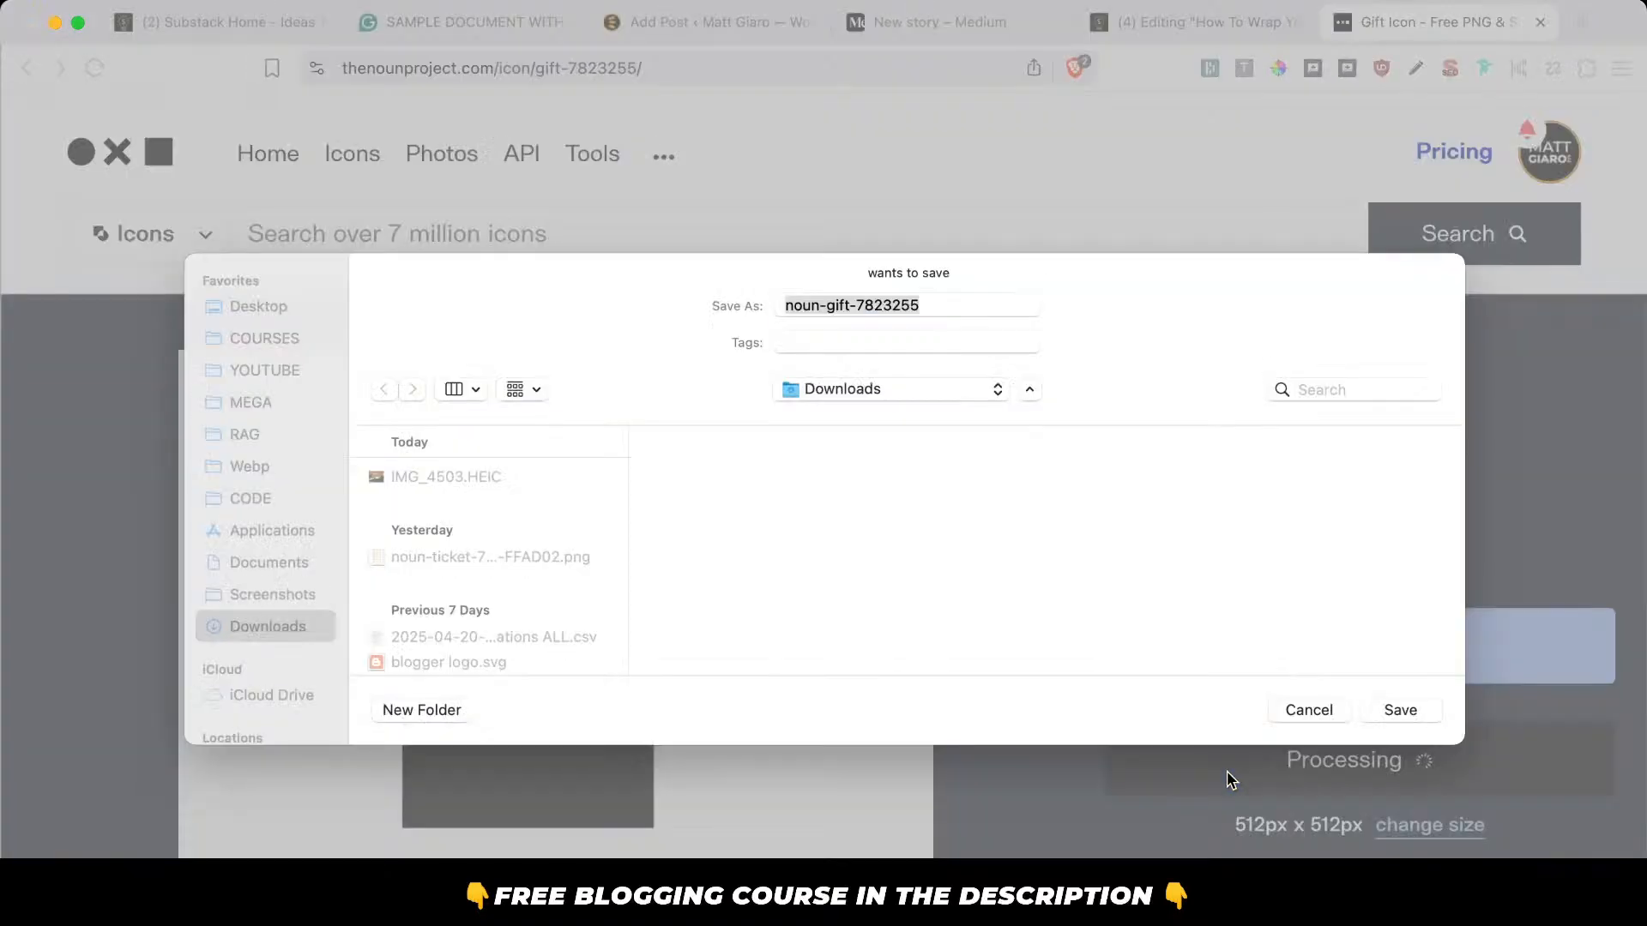
key("Return")
key("alt+space")
type("open ")
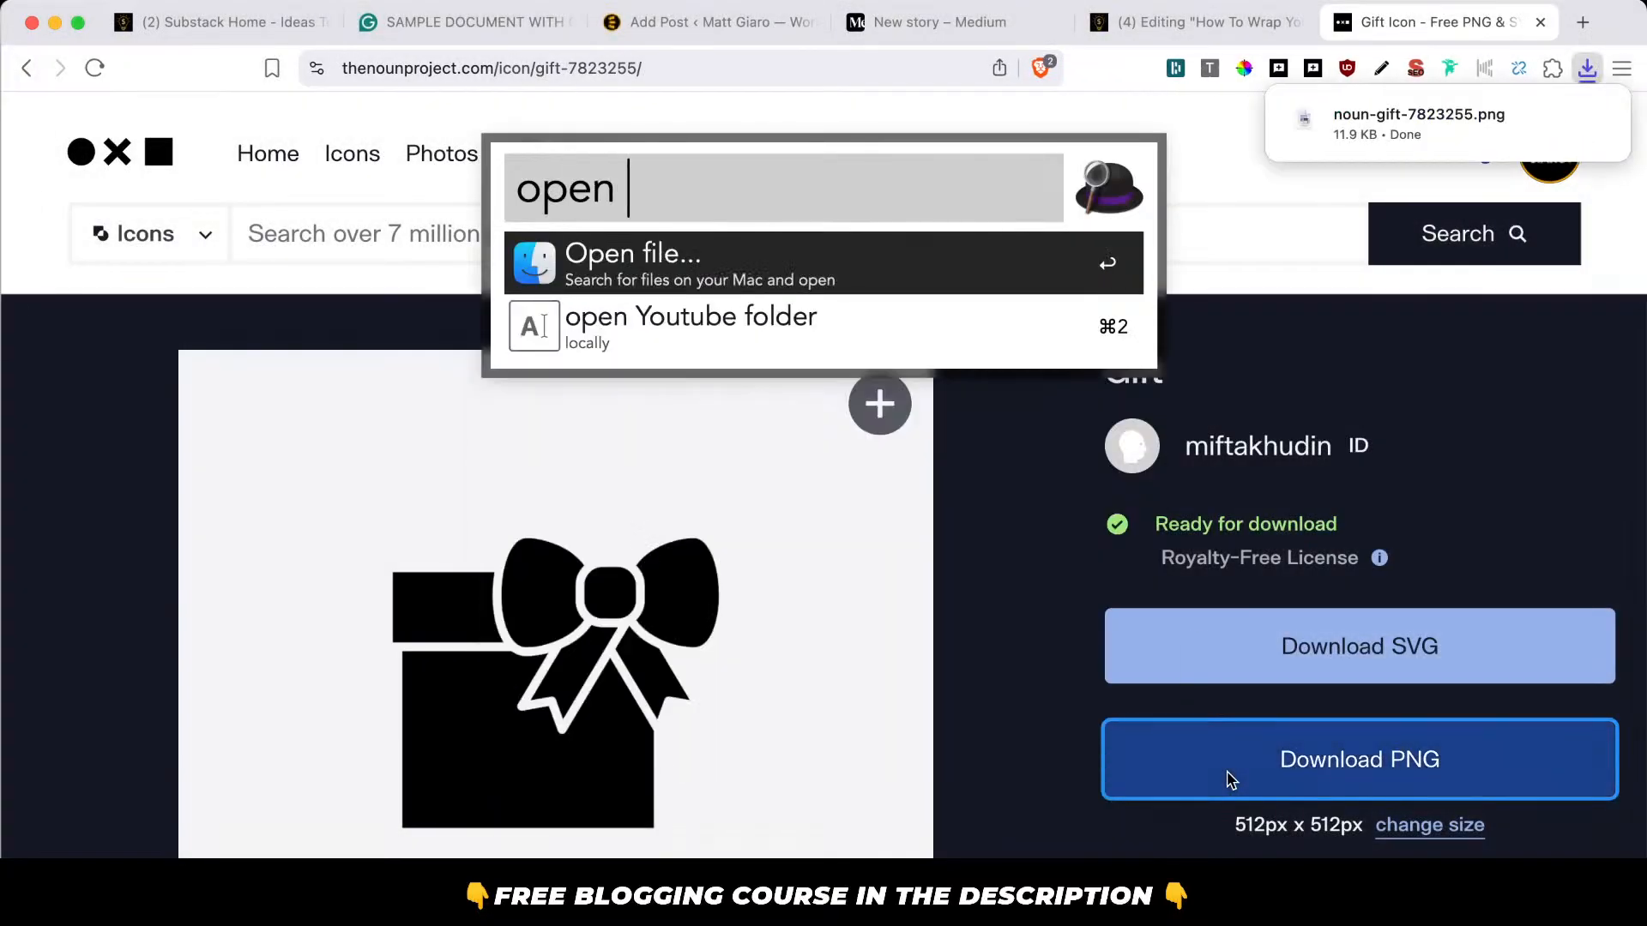
type("thumbn")
key("Return")
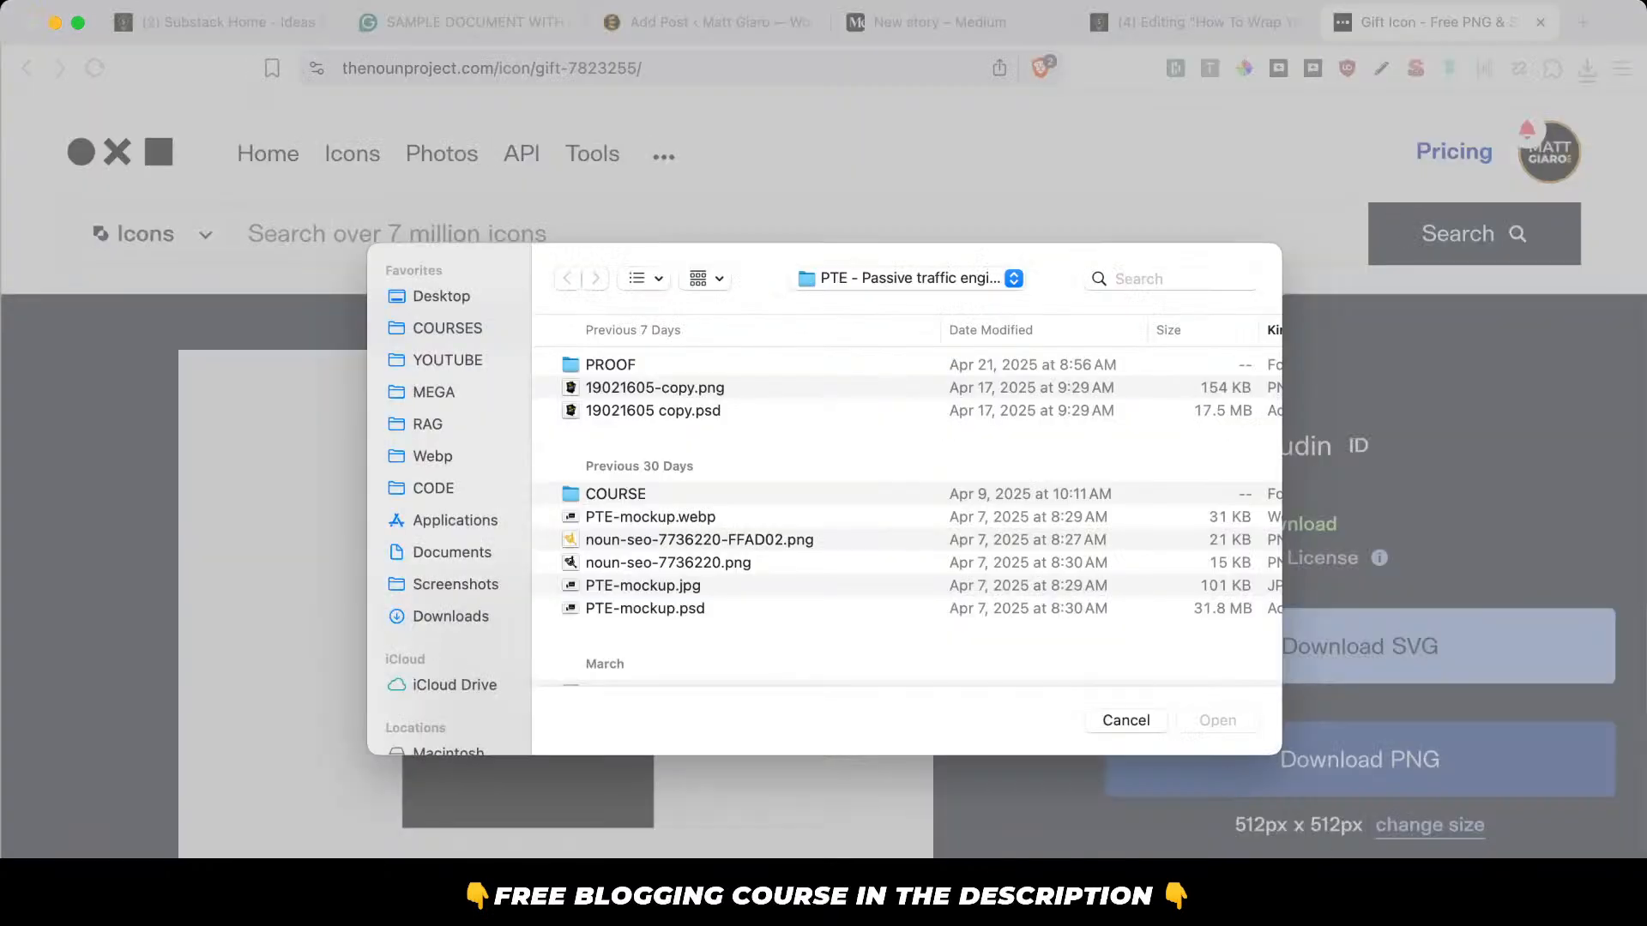
left_click(1132, 722)
Switch to Photoshop with thumbnail-articles.psd and hide the ticket icon layer.
mouse_move(1617, 268)
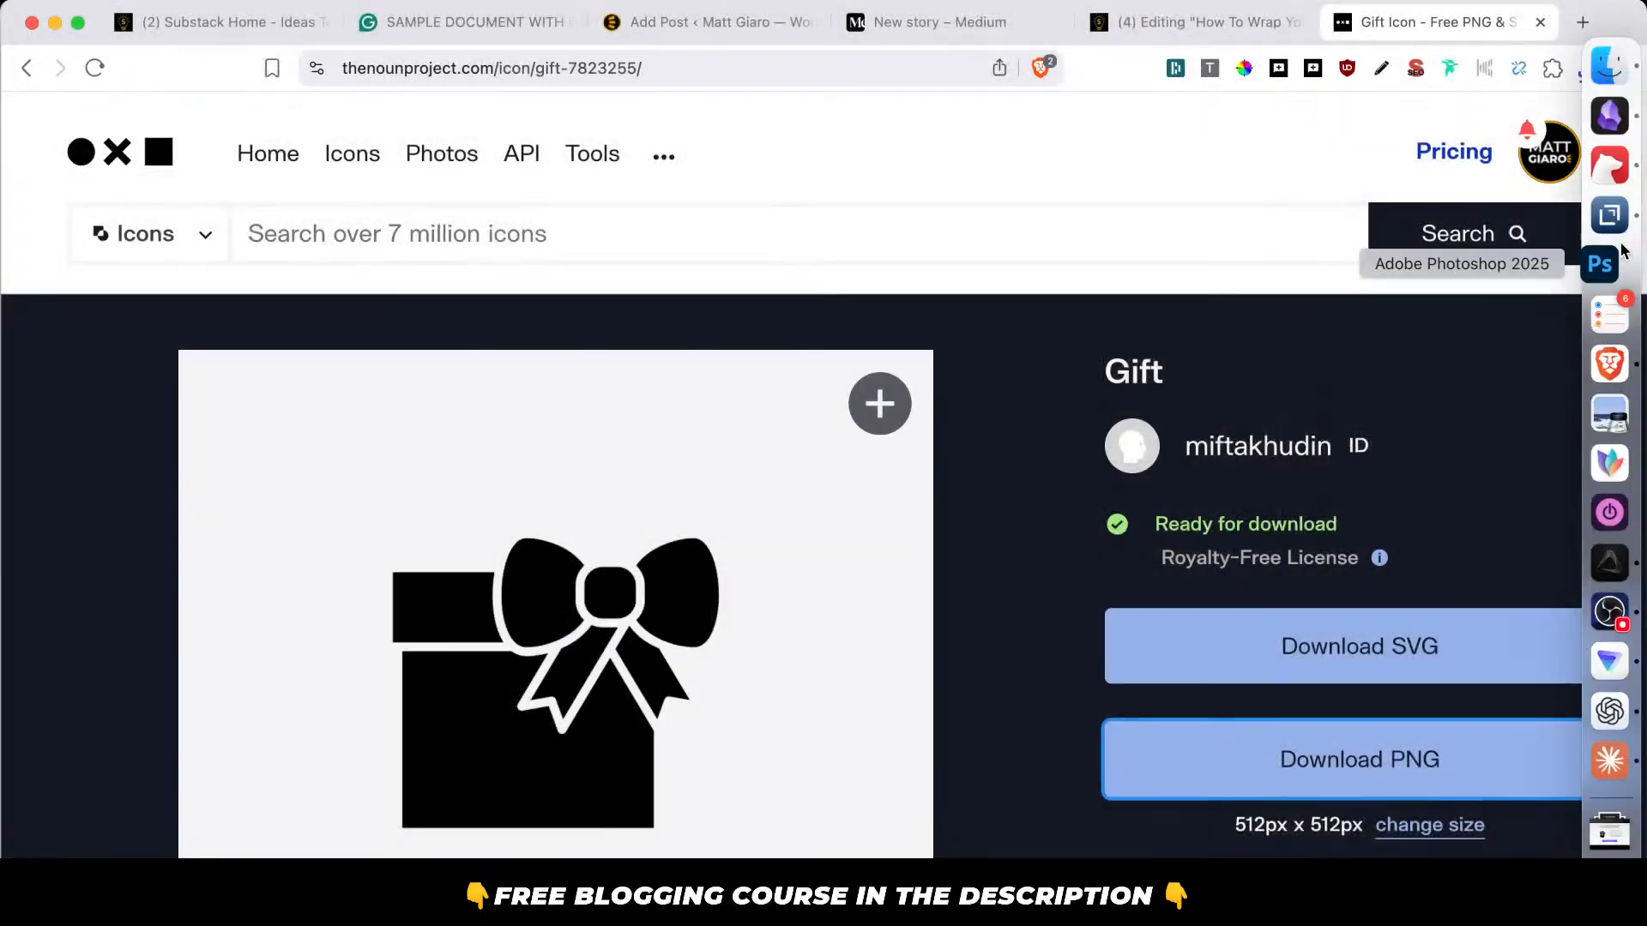
left_click(1610, 216)
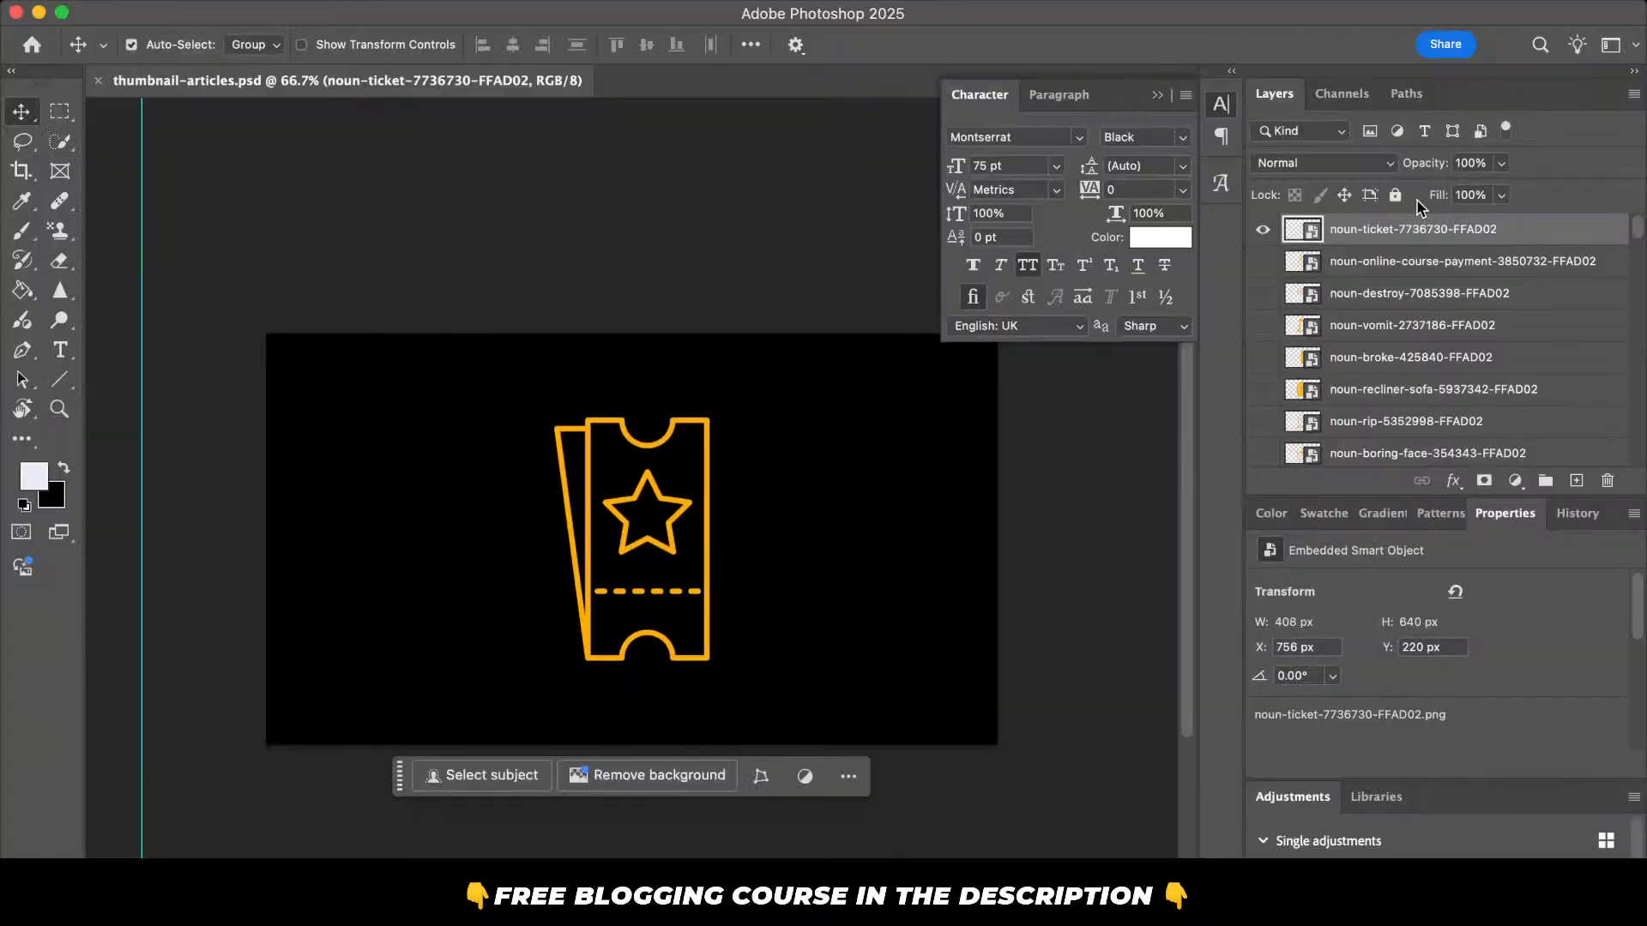
left_click(1262, 229)
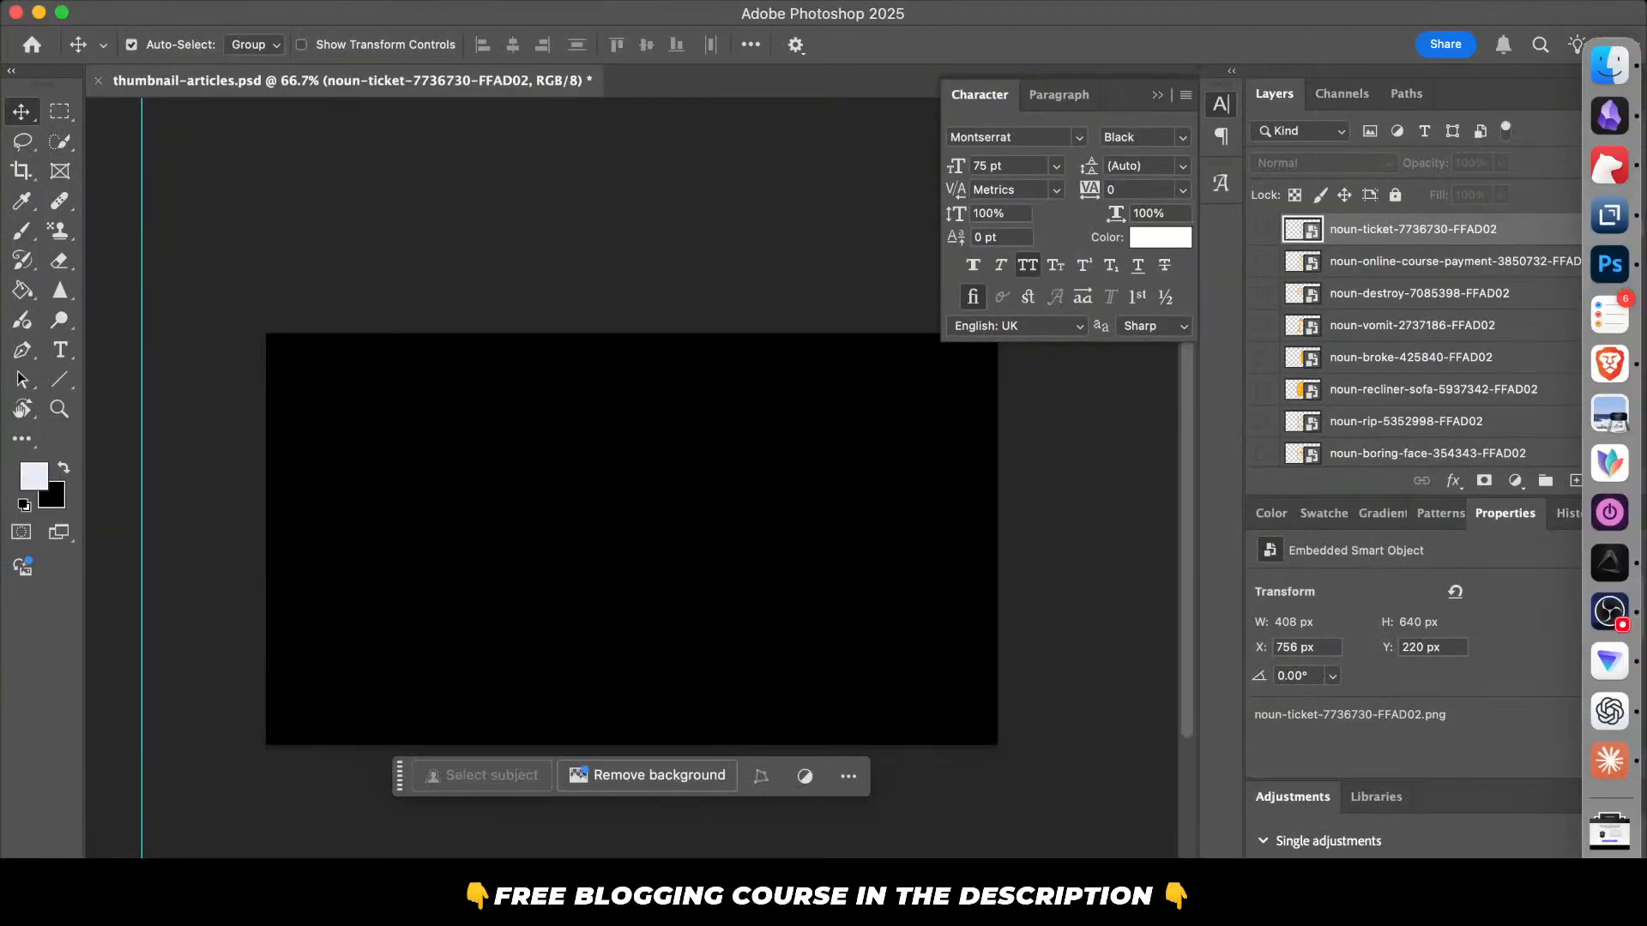
Back in the browser, recolour the gift icon to #FFAD02 and download it as a PNG.
left_click(1617, 832)
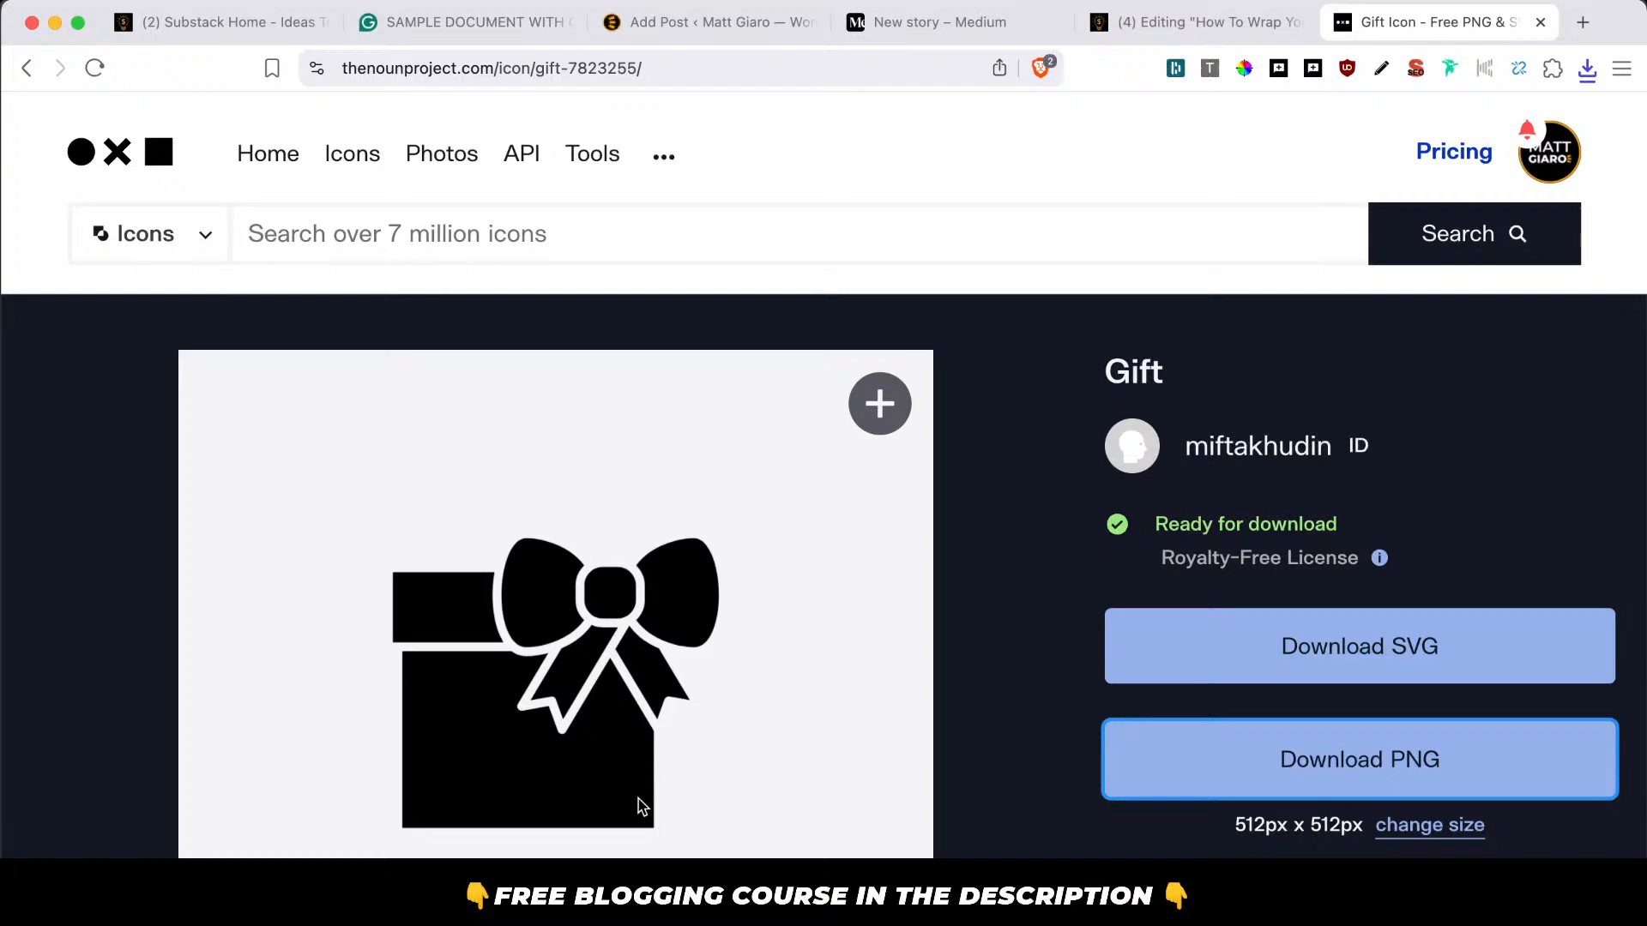
scroll(639, 806, "down", 7)
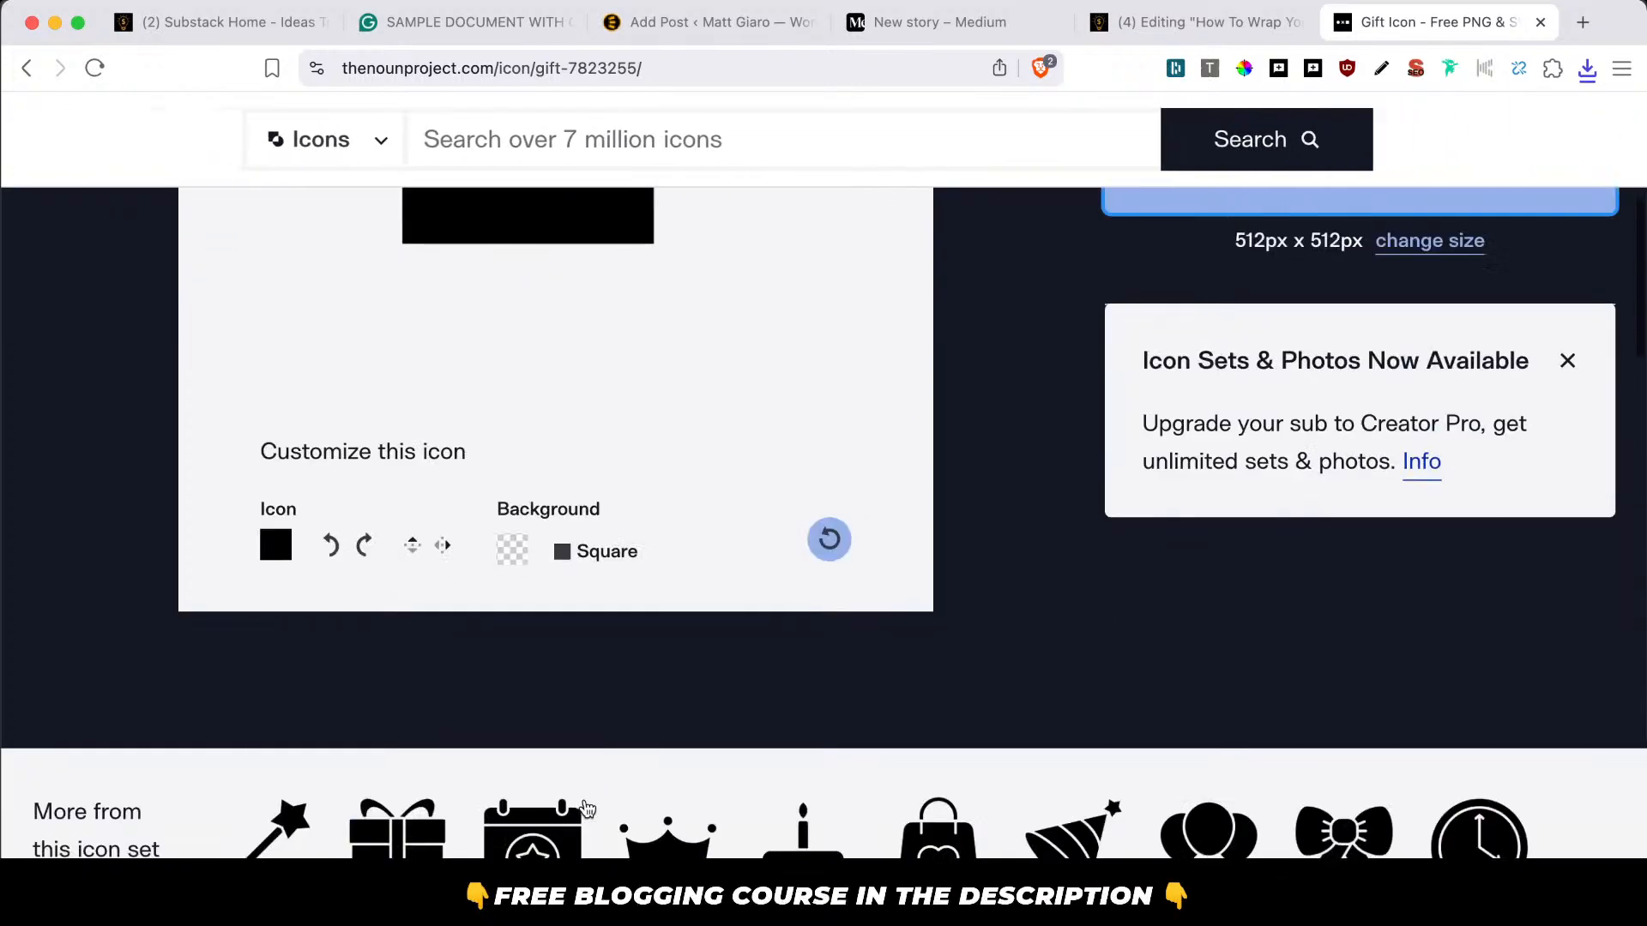
left_click(275, 544)
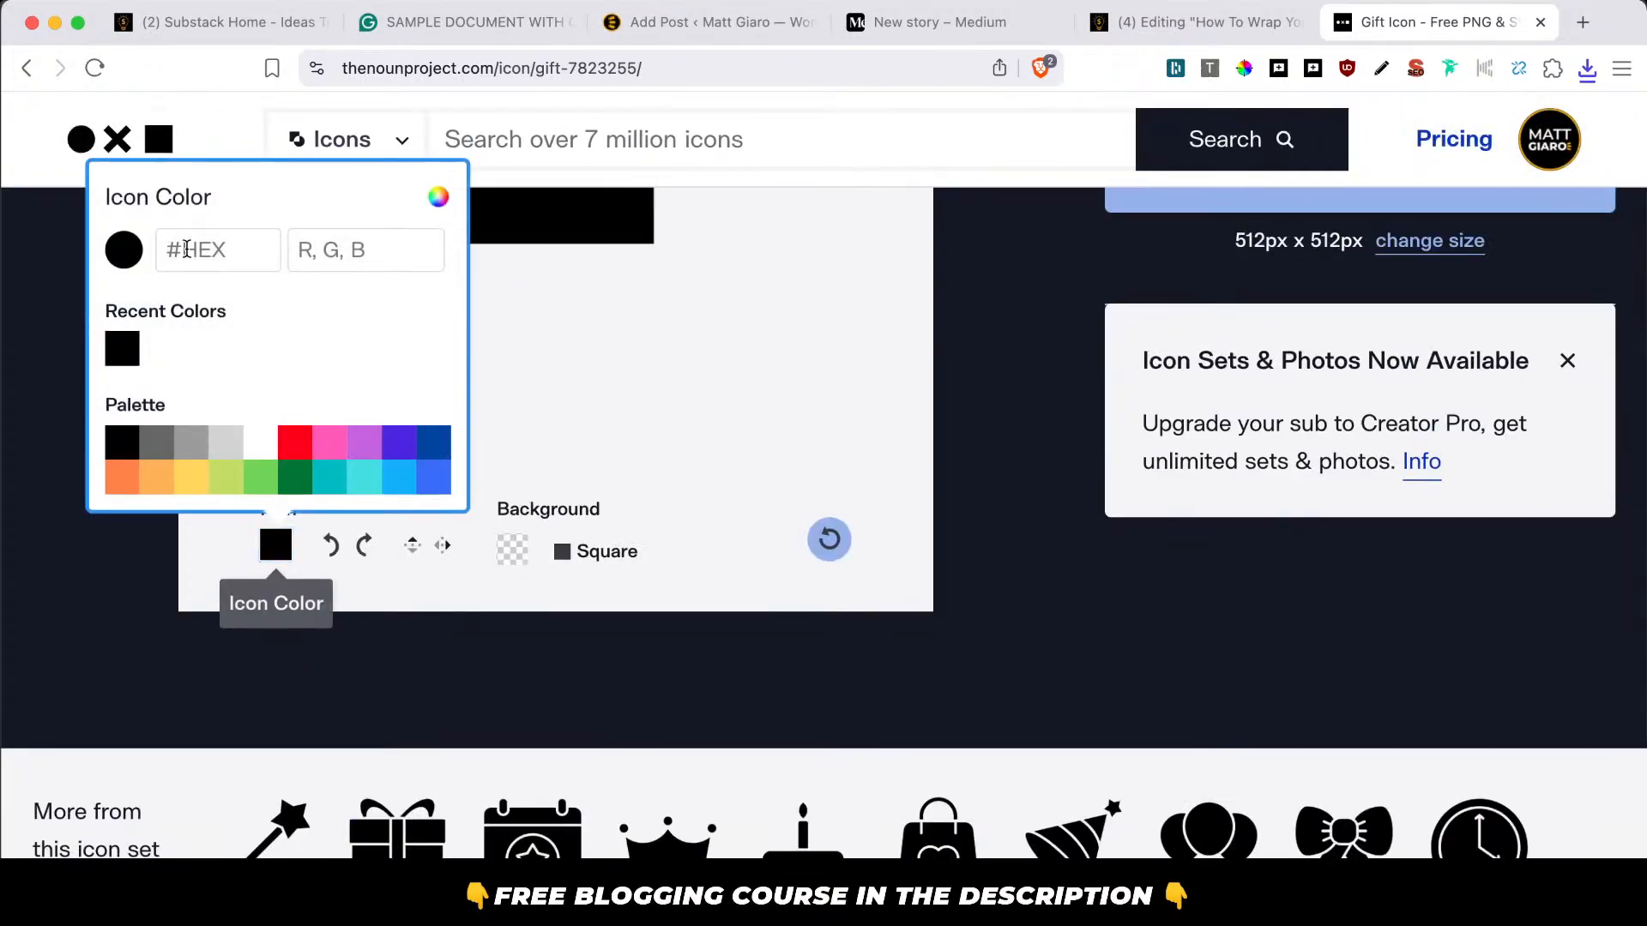
left_click(188, 250)
type("#FFAD02")
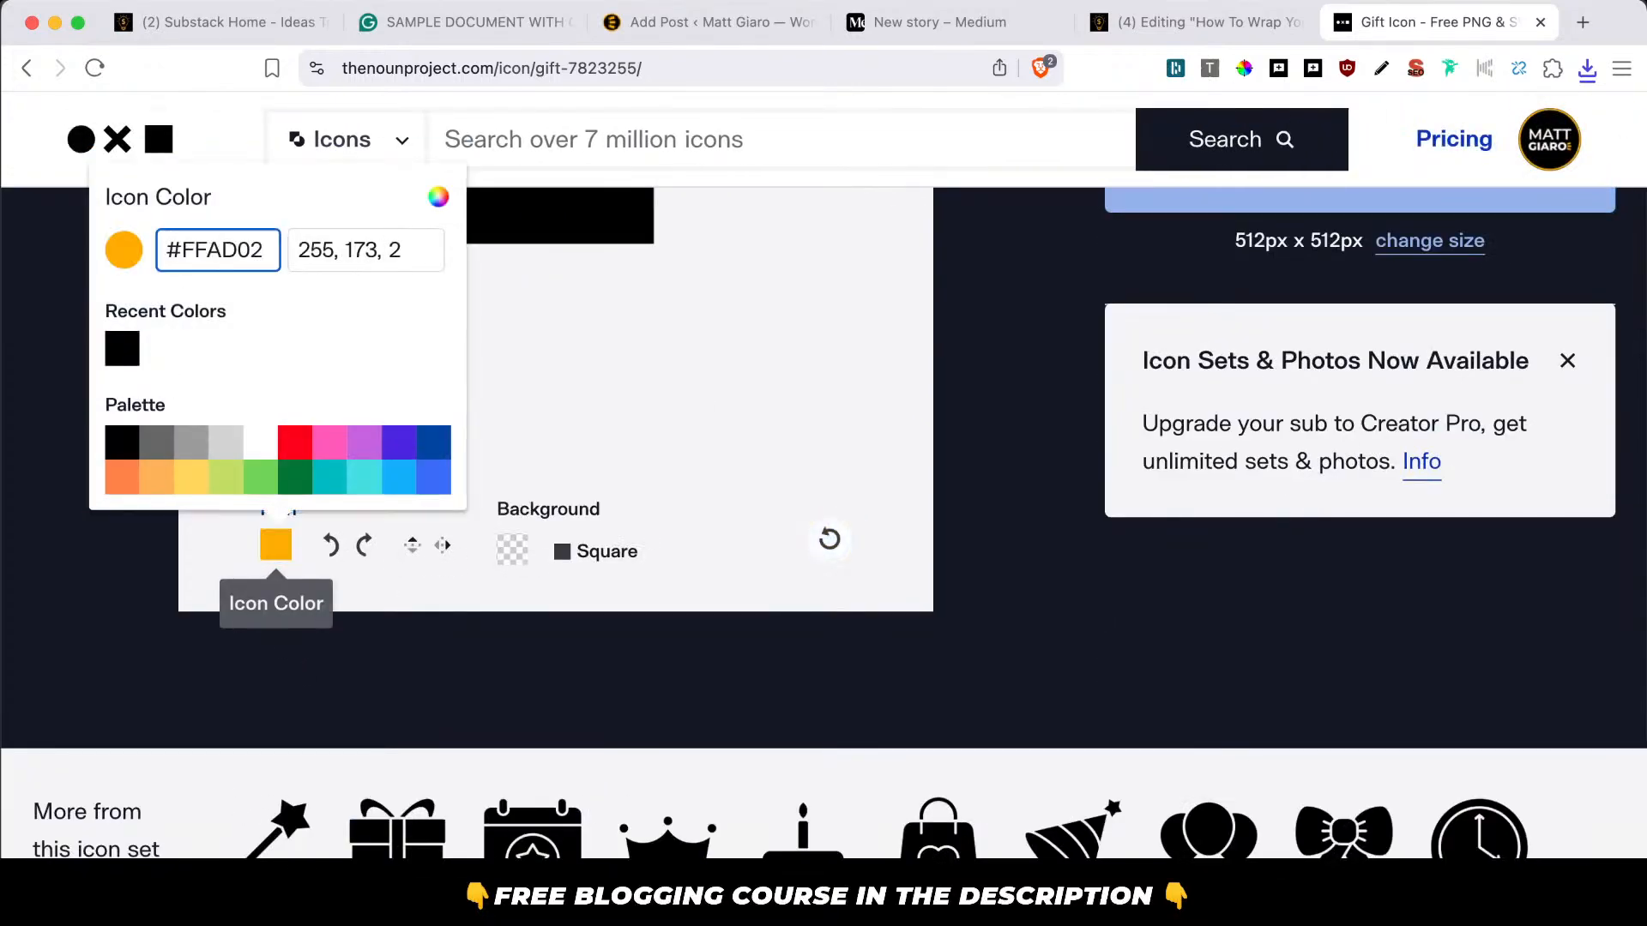
left_click(1092, 381)
scroll(1092, 381, "up", 2)
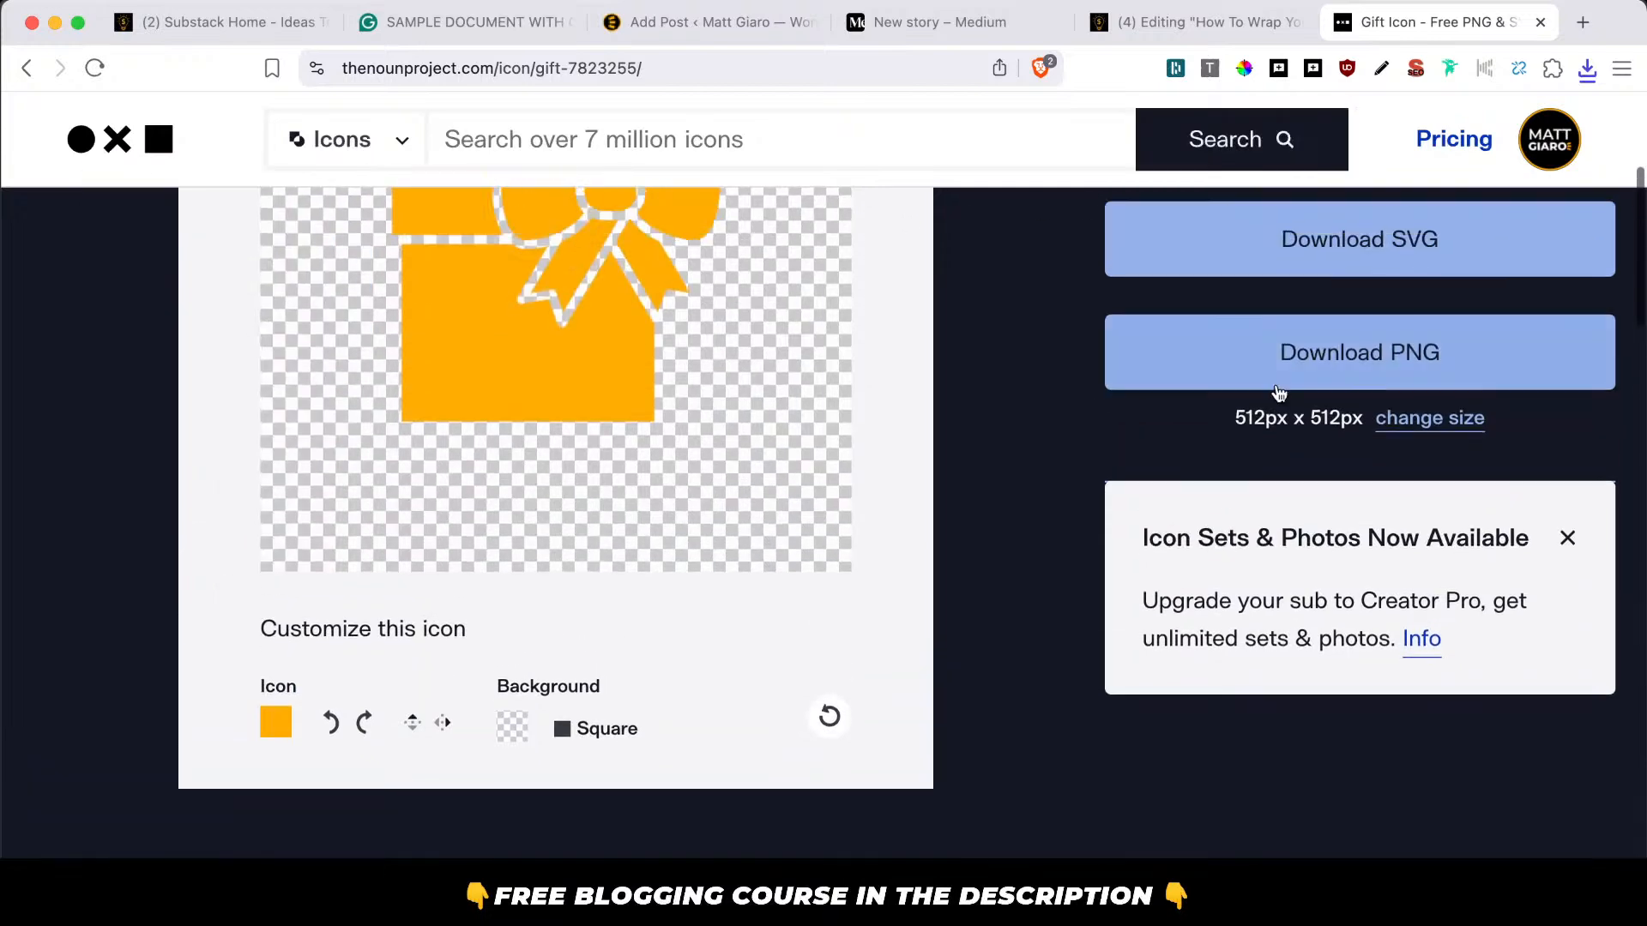
left_click(1369, 361)
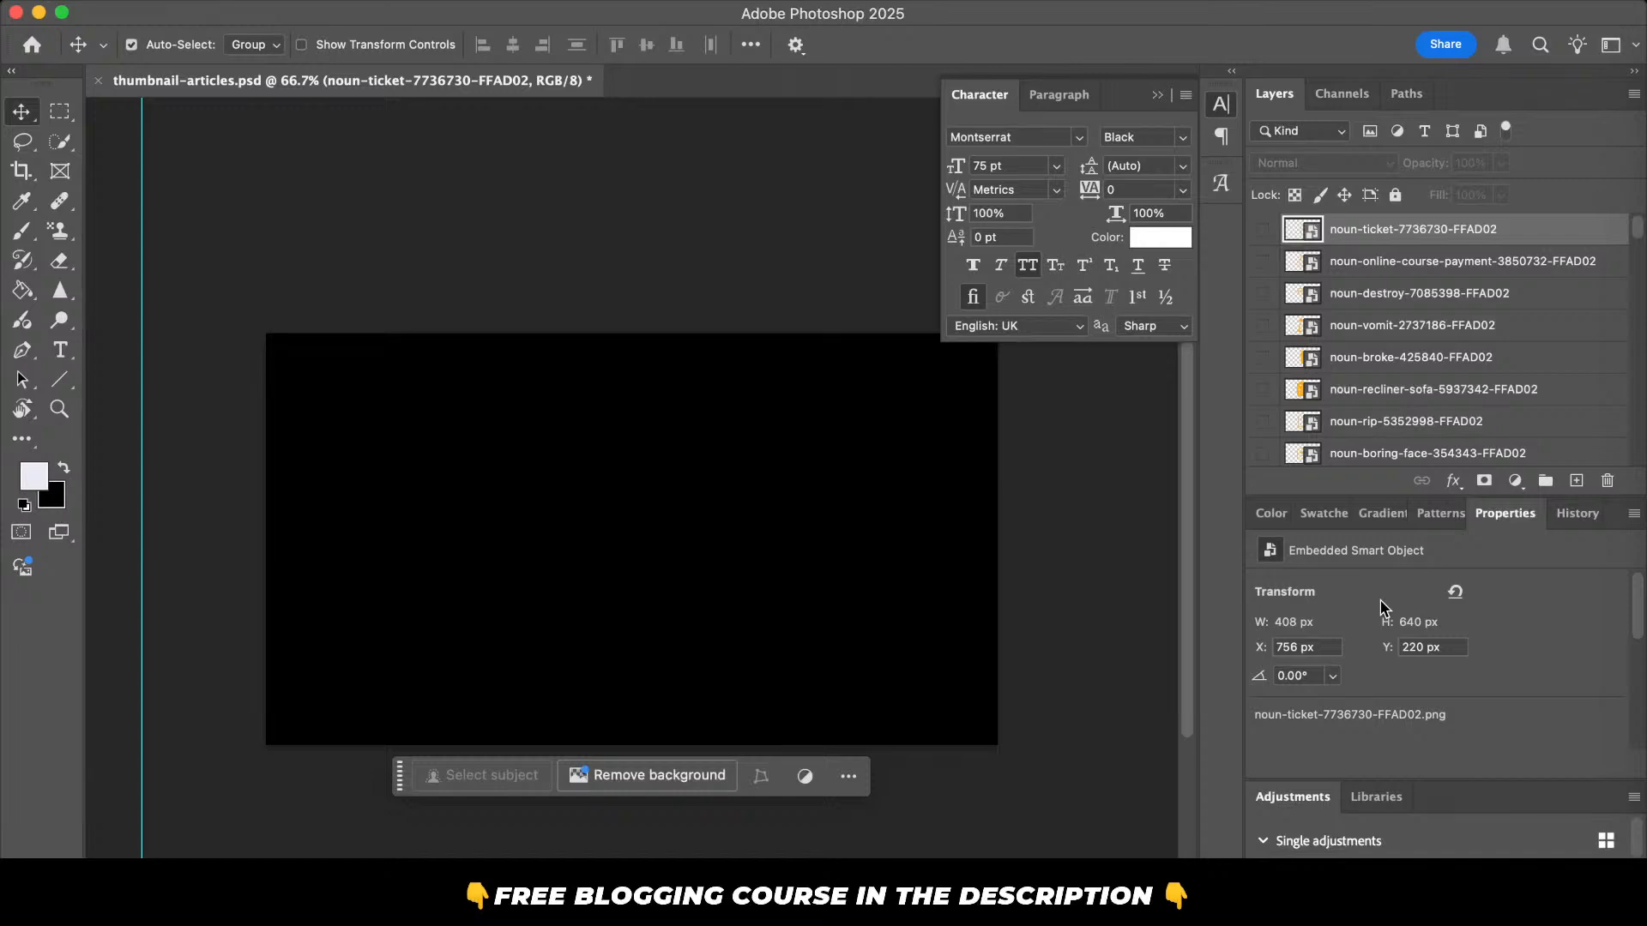
Place the orange gift icon PNG from Downloads on the thumbnail canvas in Photoshop.
mouse_move(1643, 606)
left_click(1609, 827)
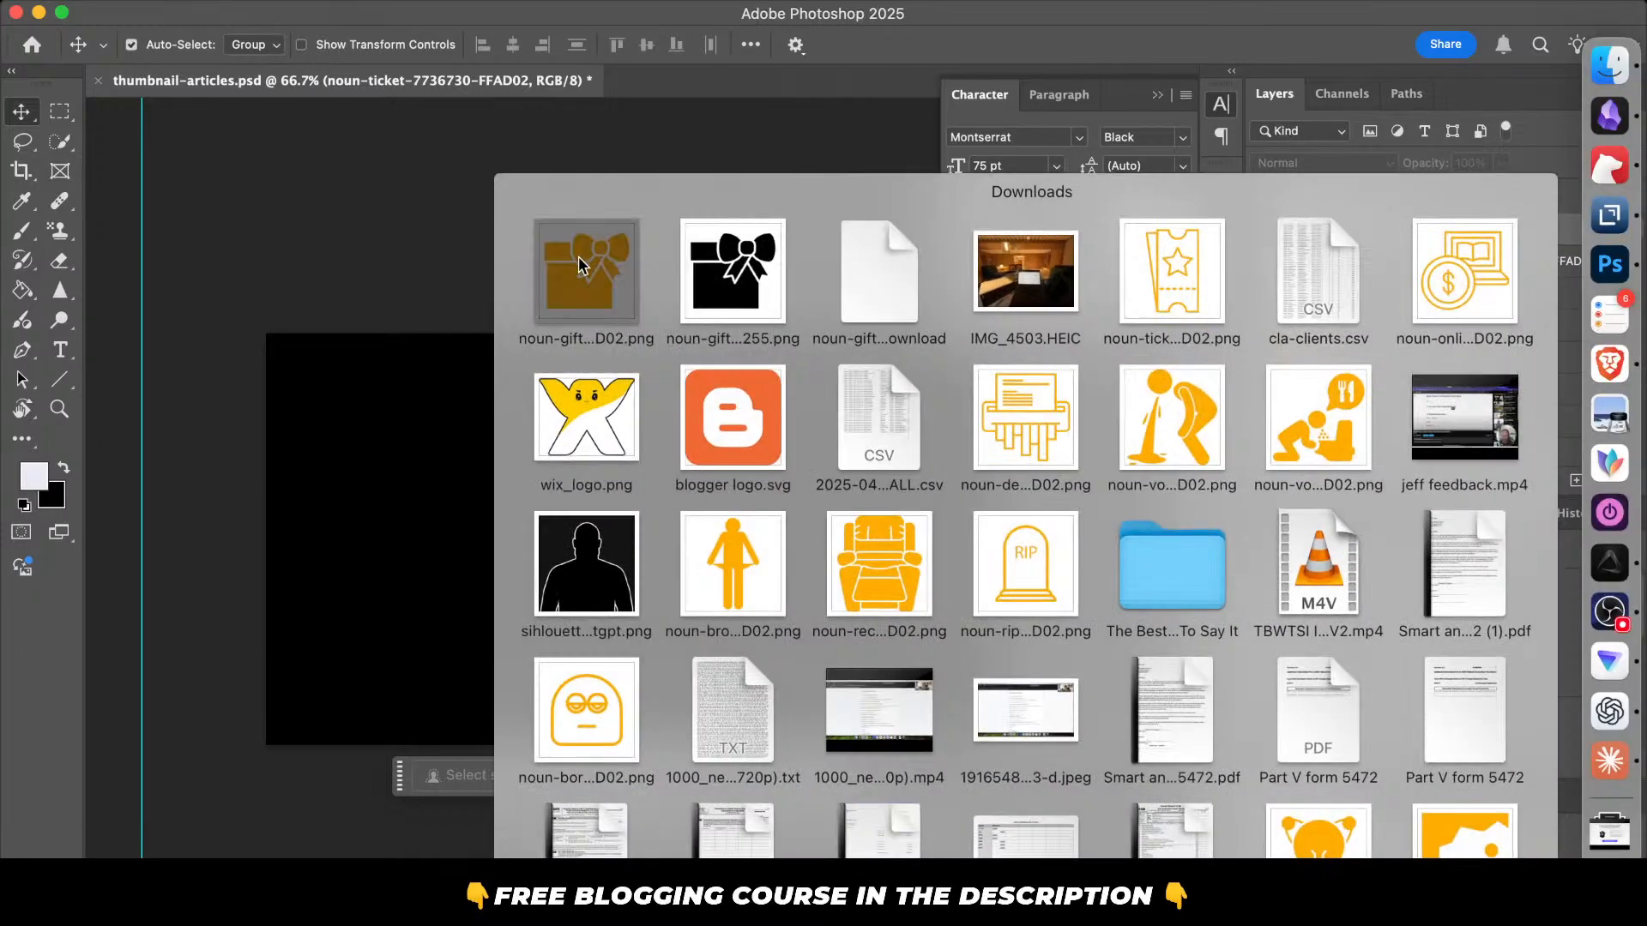
left_click_drag(589, 270, 582, 427)
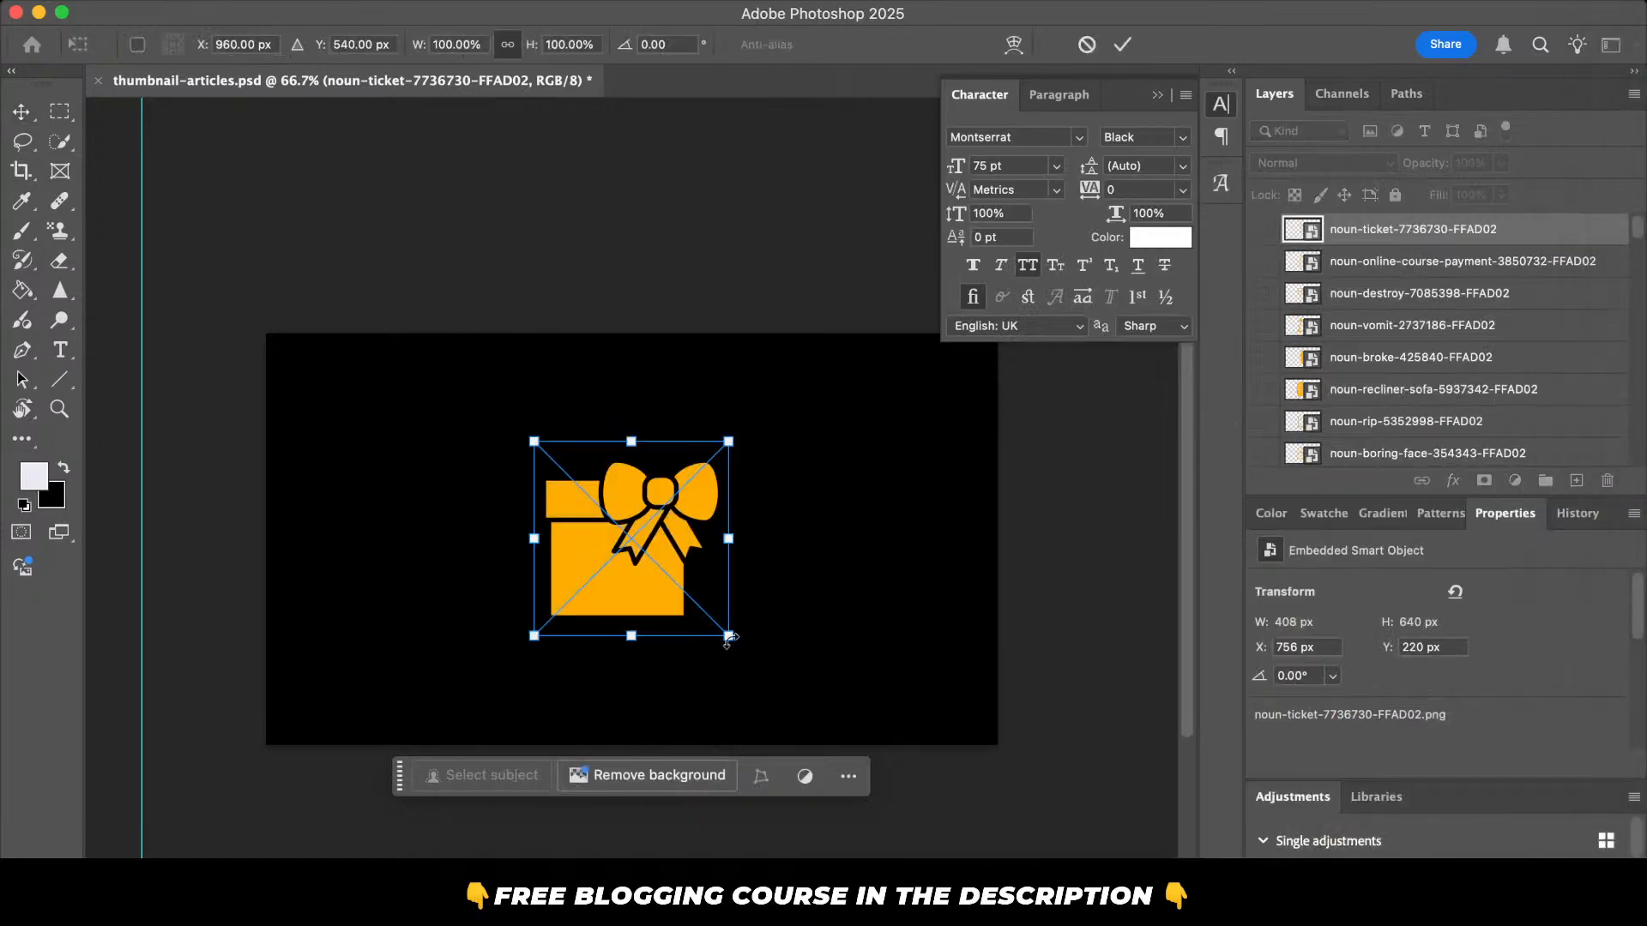
Enlarge the gift icon to about 630 × 560 px, centre it on the canvas and save the thumbnail document.
left_click_drag(729, 636, 768, 680)
mouse_move(675, 621)
left_mouse_down()
mouse_move(644, 589)
mouse_move(661, 601)
left_mouse_up()
key("Return")
key("ctrl+s")
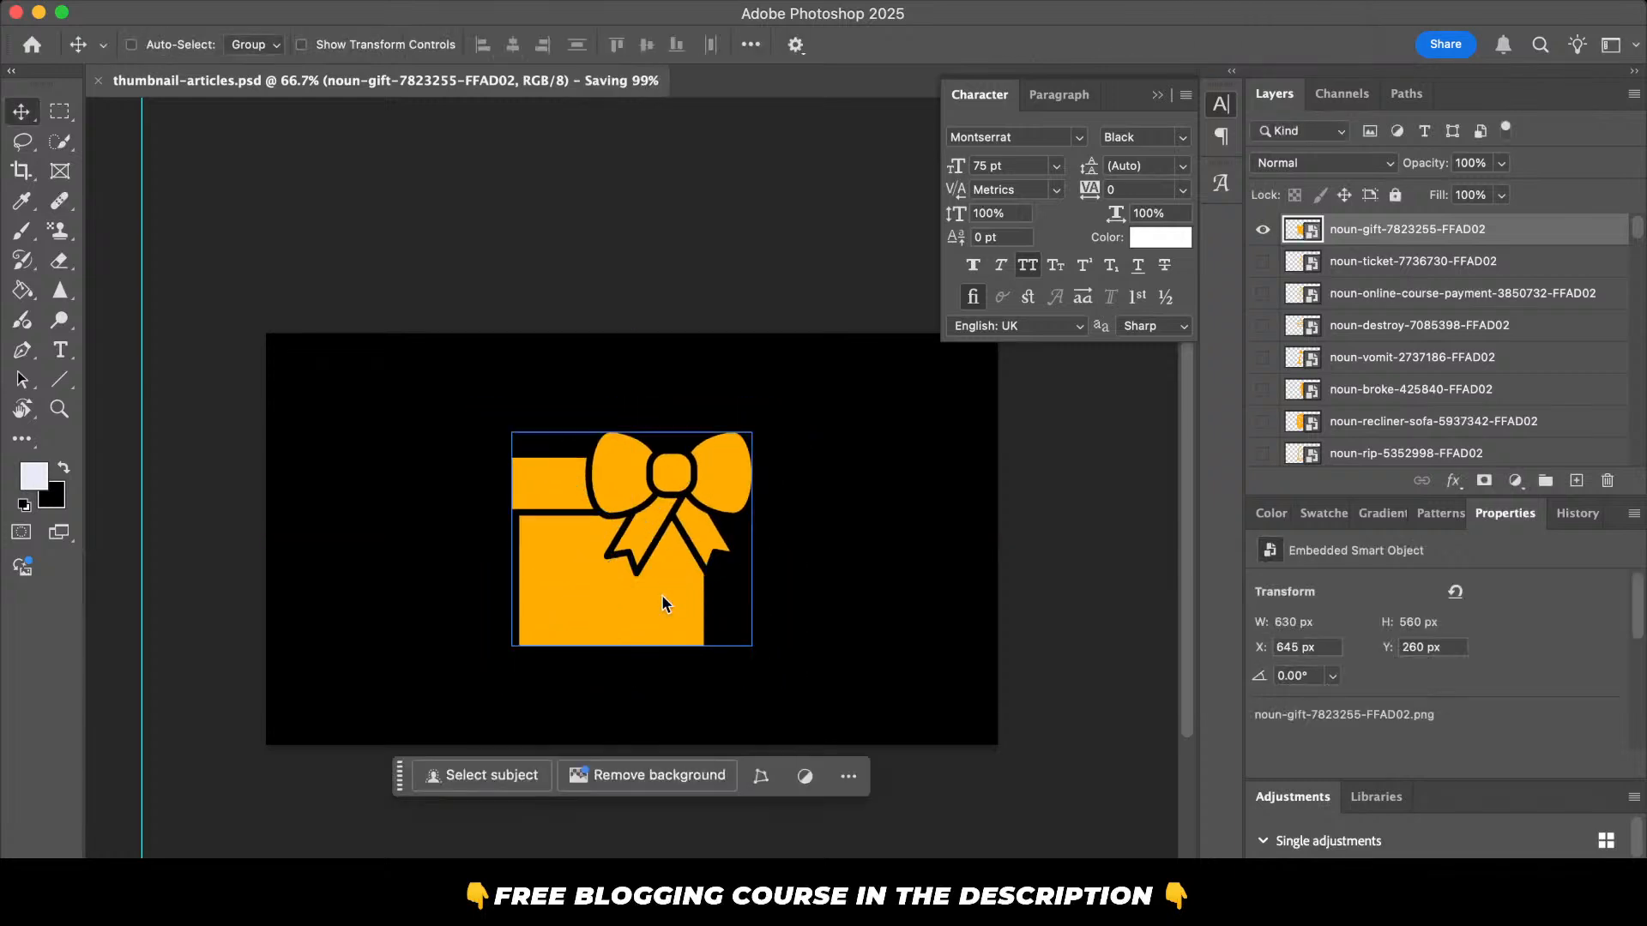
Export the 1920 × 1080 px thumbnail for web as a JPEG at quality 50, named 22.
key("ctrl+alt+shift+s")
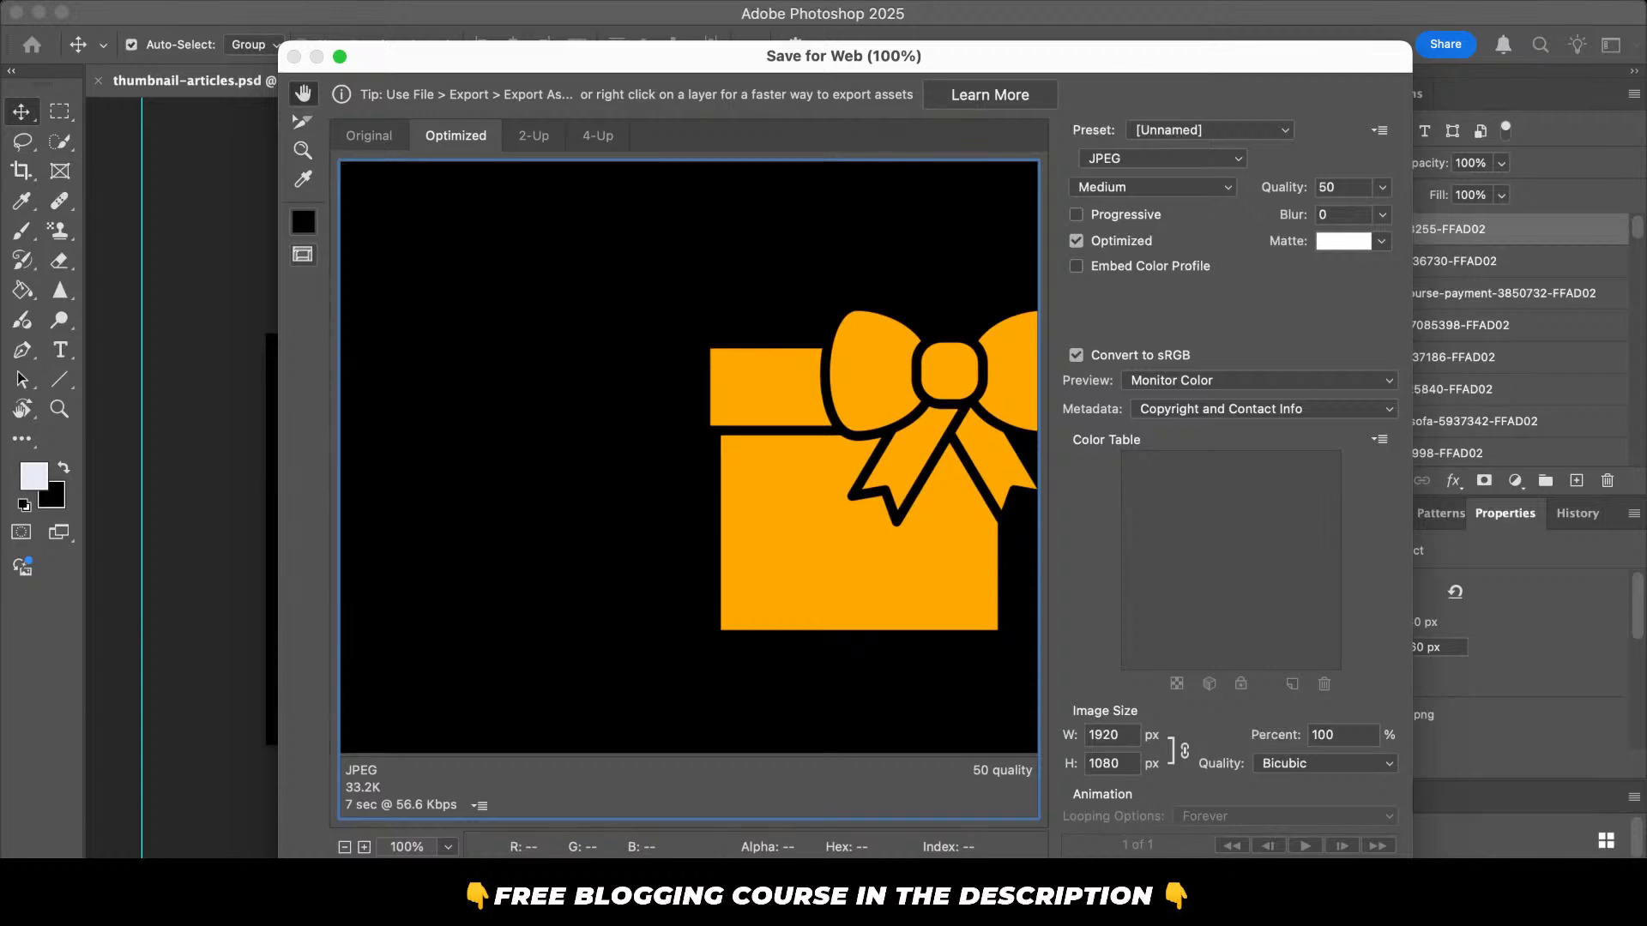
key("Return")
type("22")
key("Return")
Switch back to Brave Browser and dismiss the BreakTime reminder.
key("super+Tab")
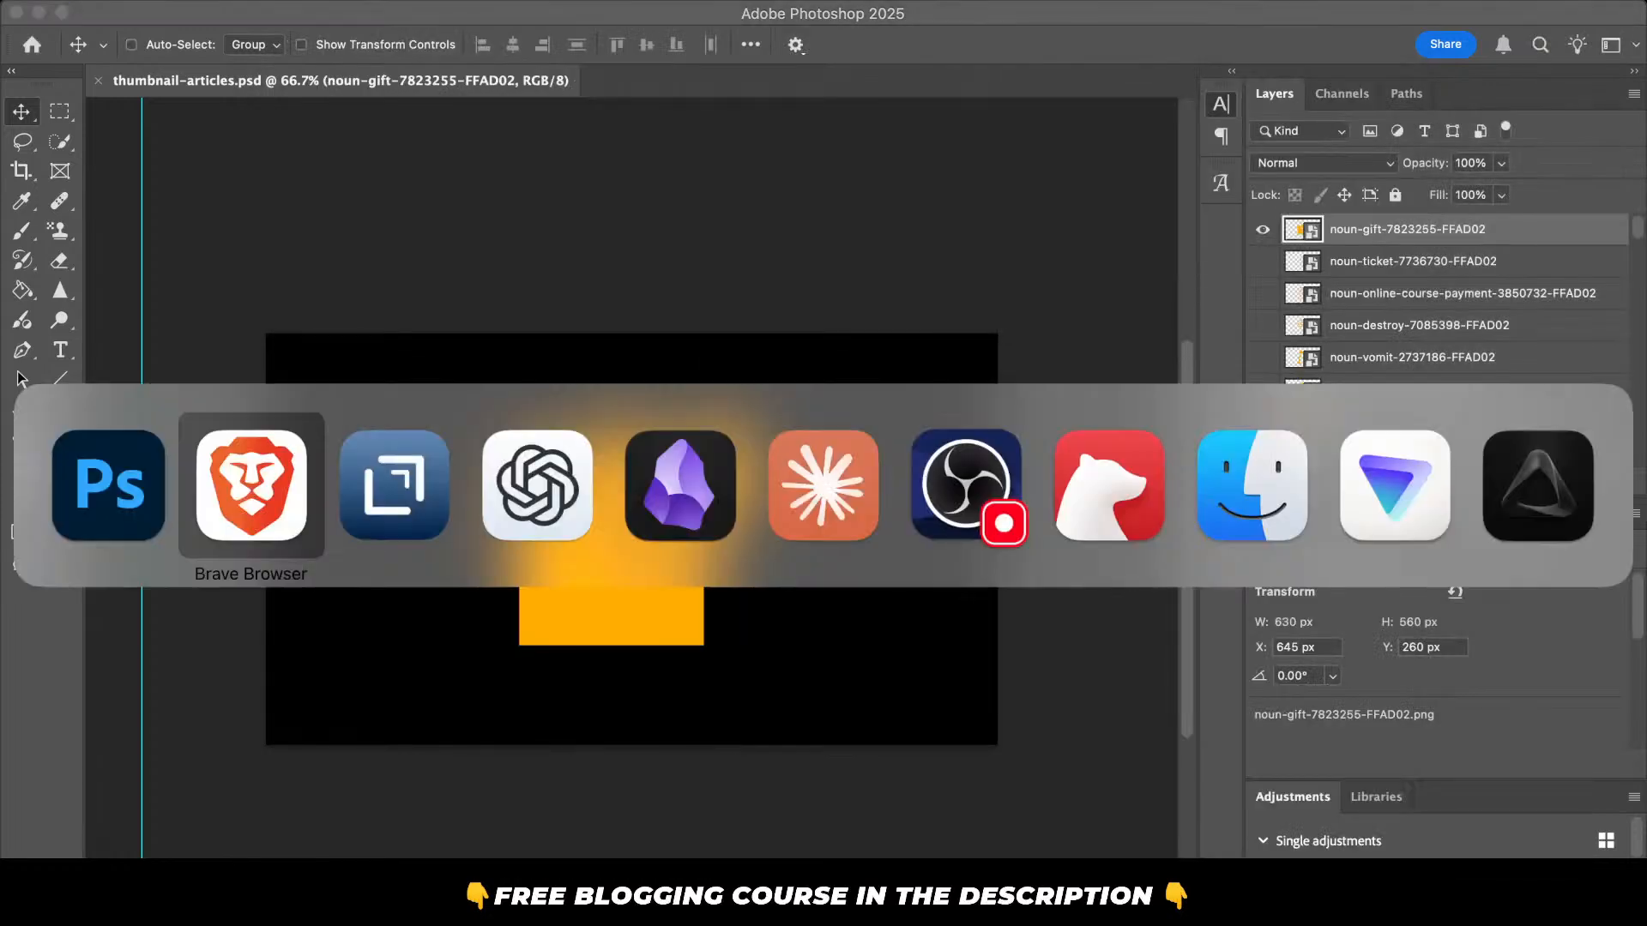
key("super+Tab")
key("super+shift+Tab")
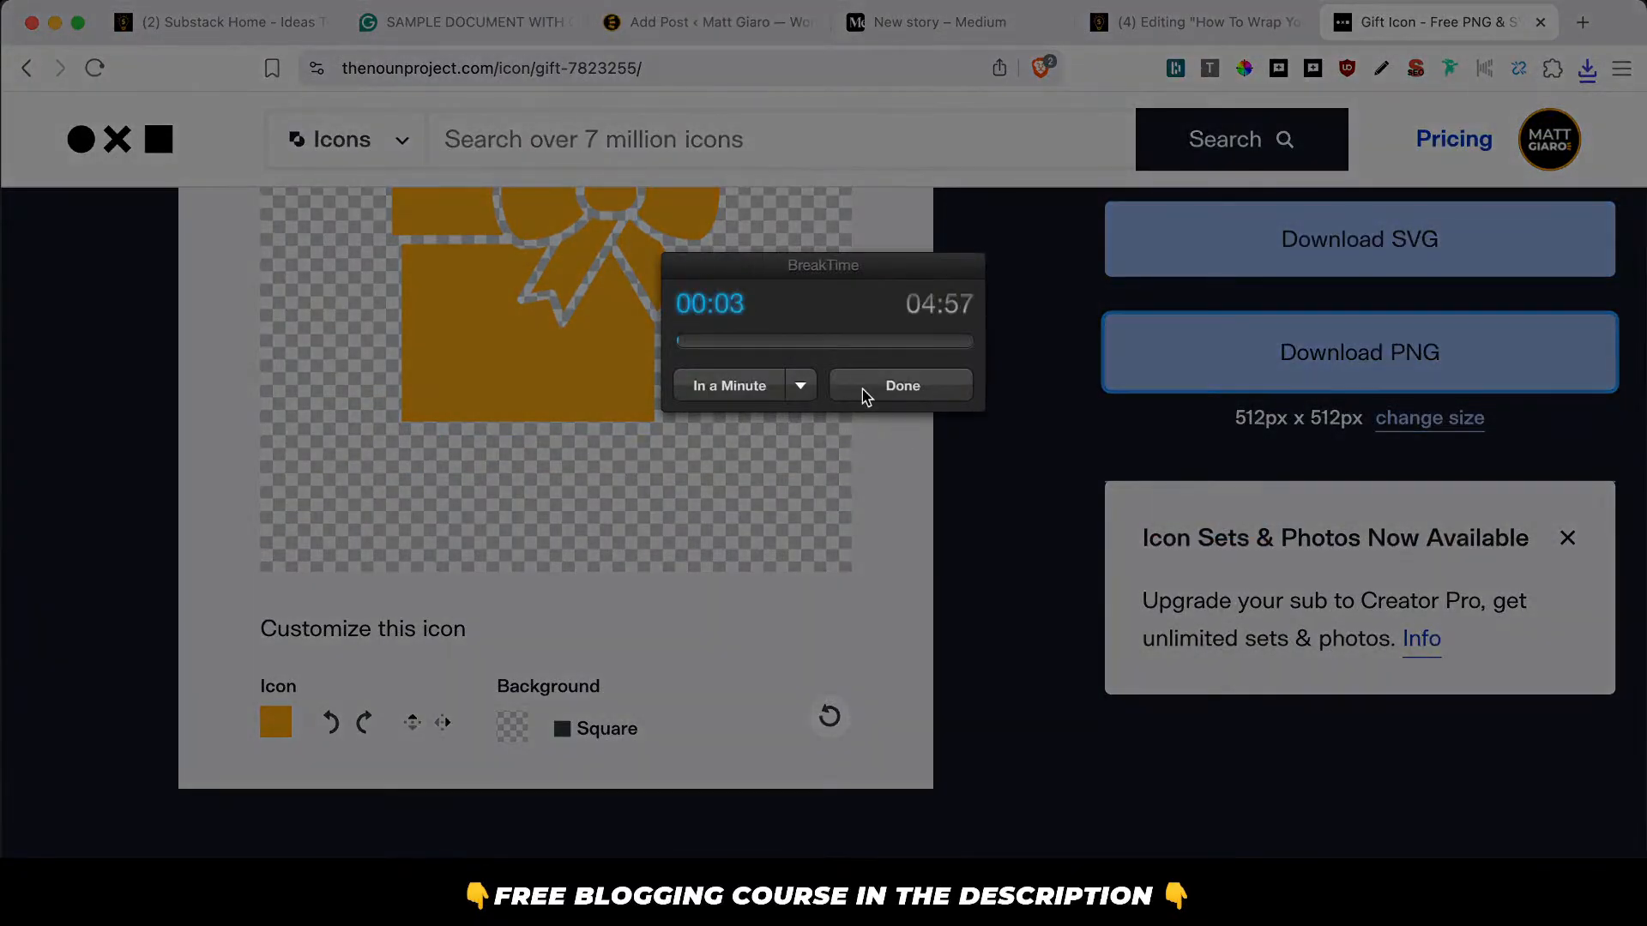
left_click(866, 388)
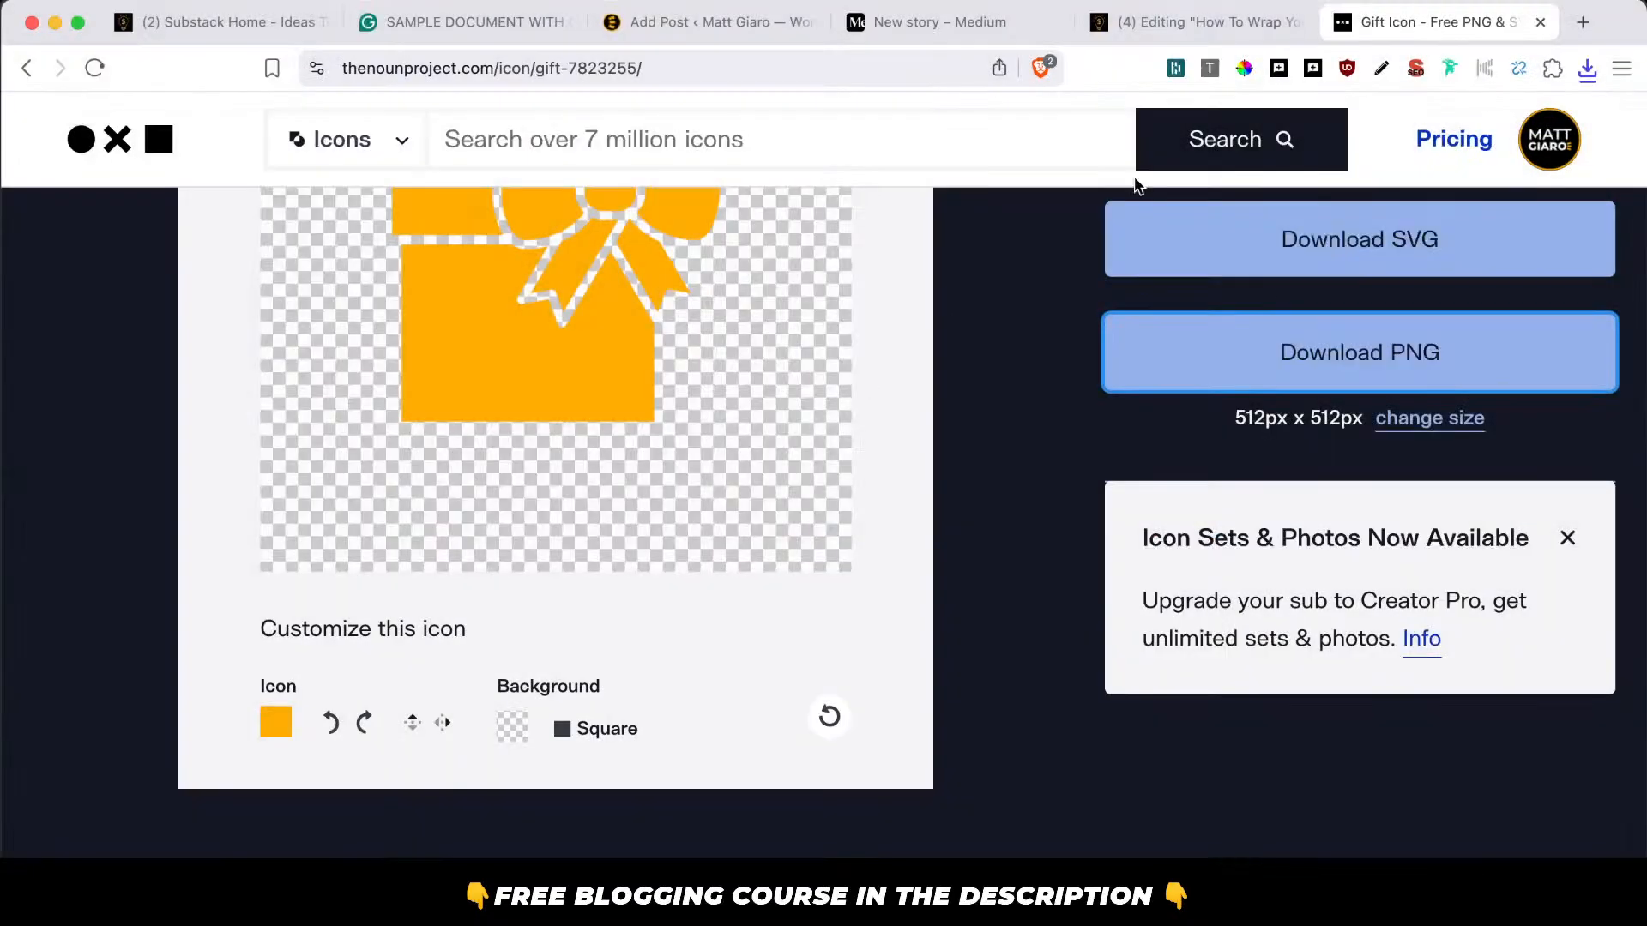
Insert the exported thumbnail from Desktop's ARTICLE THUMBNAILS folder above the first paragraph of the Substack draft and remove the leftover empty line.
left_click(1125, 26)
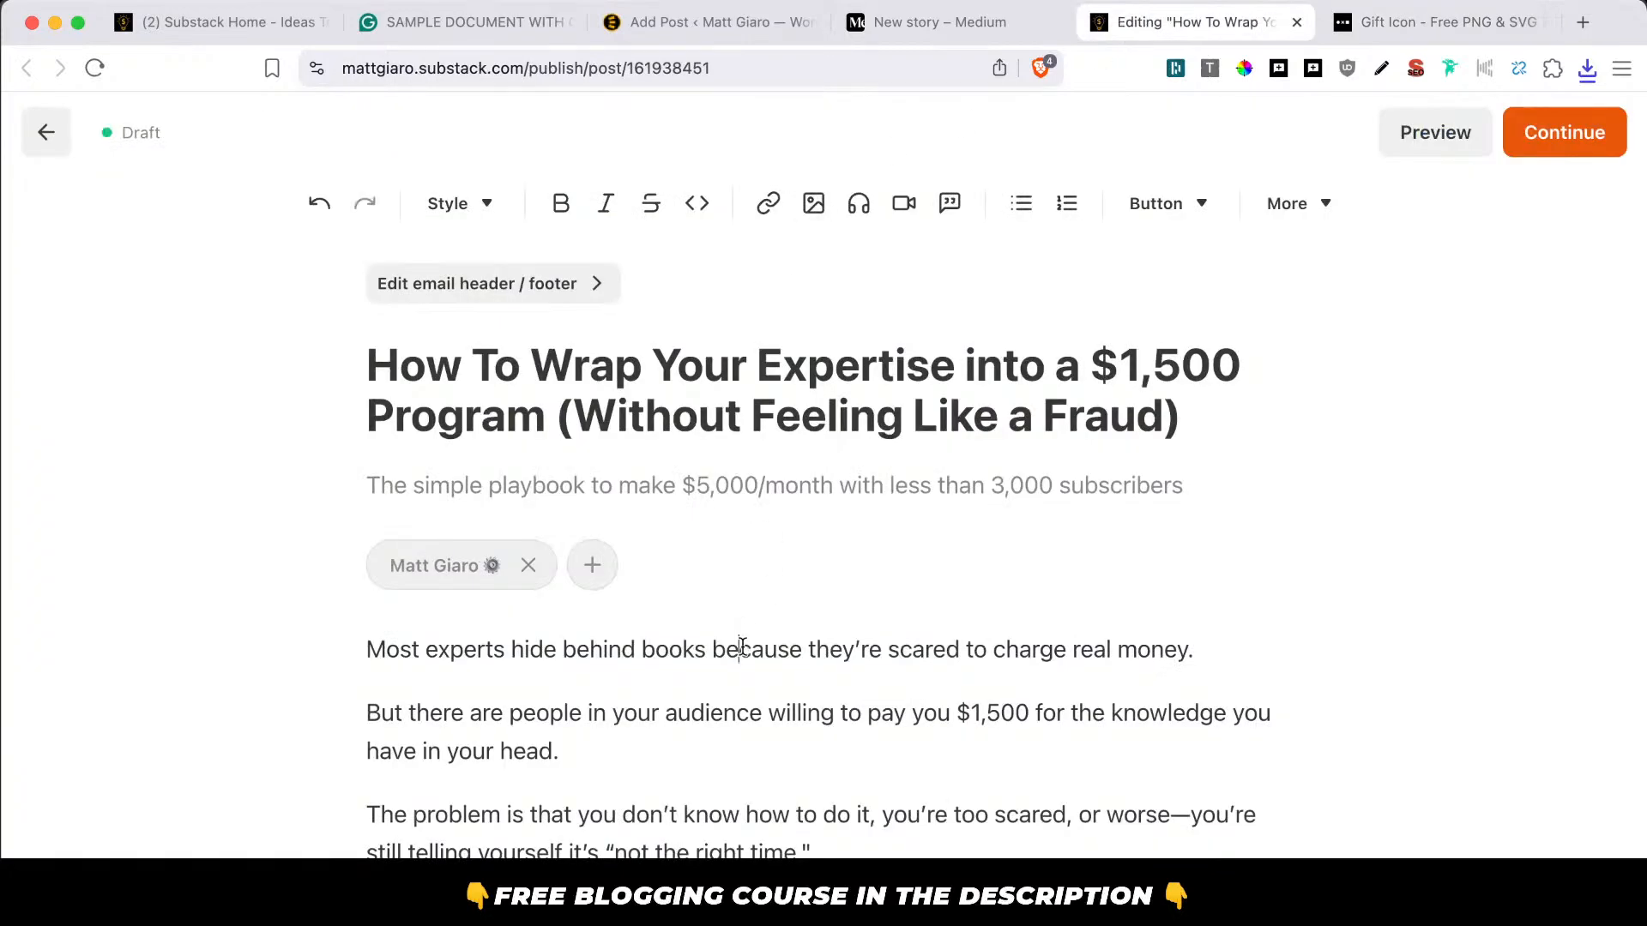
left_click_drag(729, 649, 366, 649)
left_click(366, 650)
key("Return")
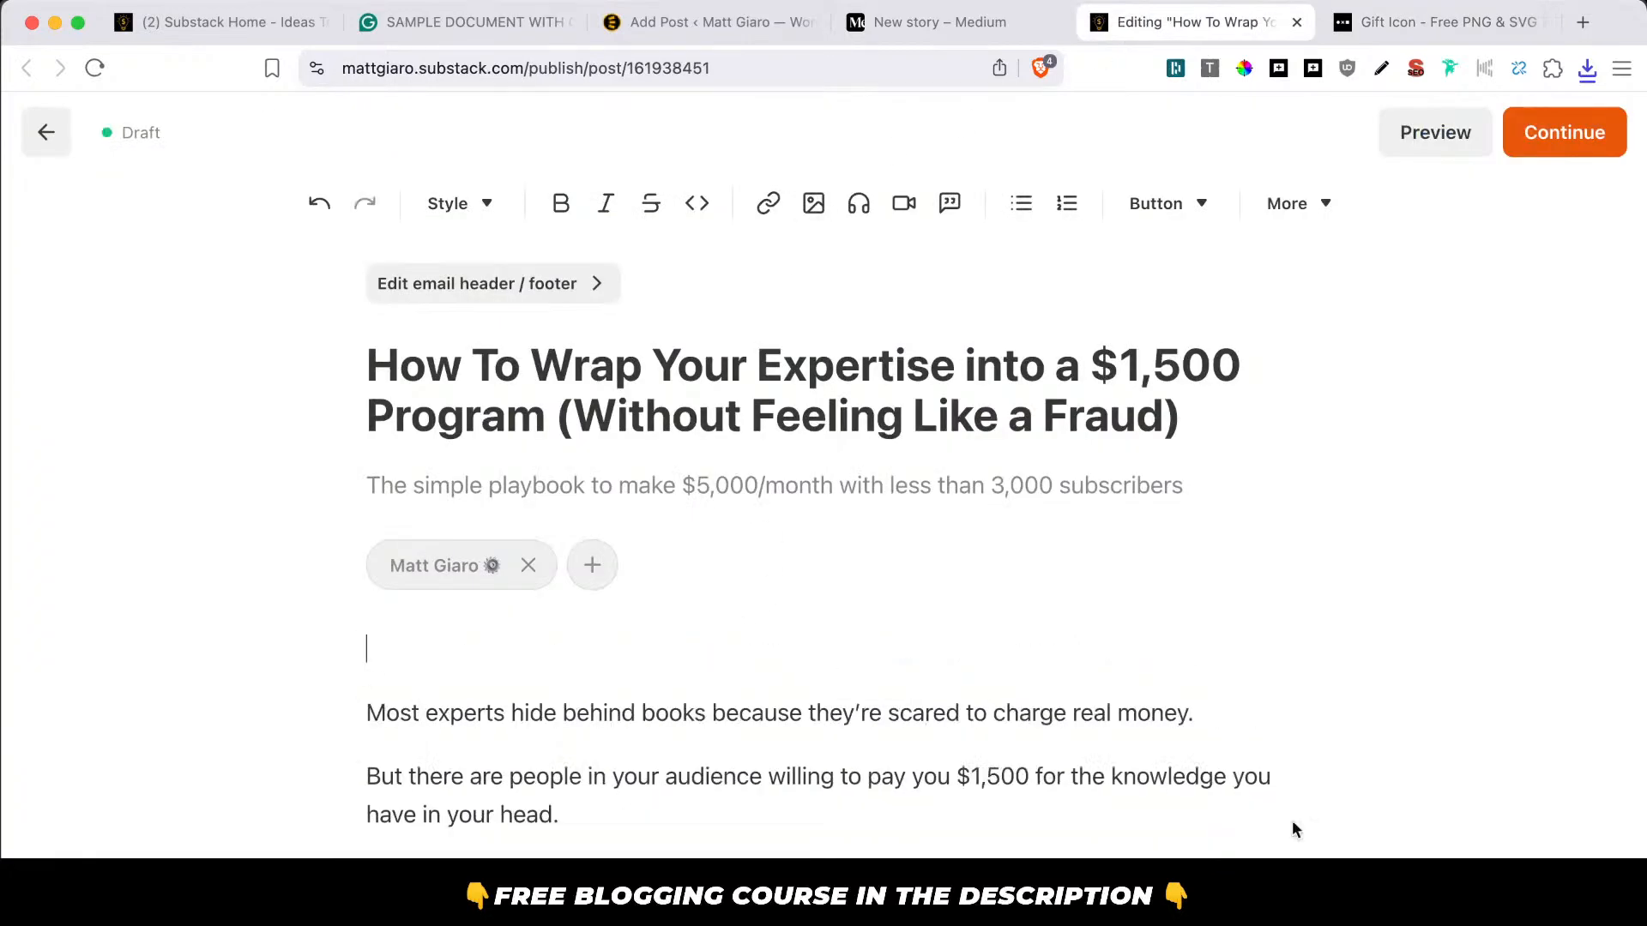
left_click(1636, 62)
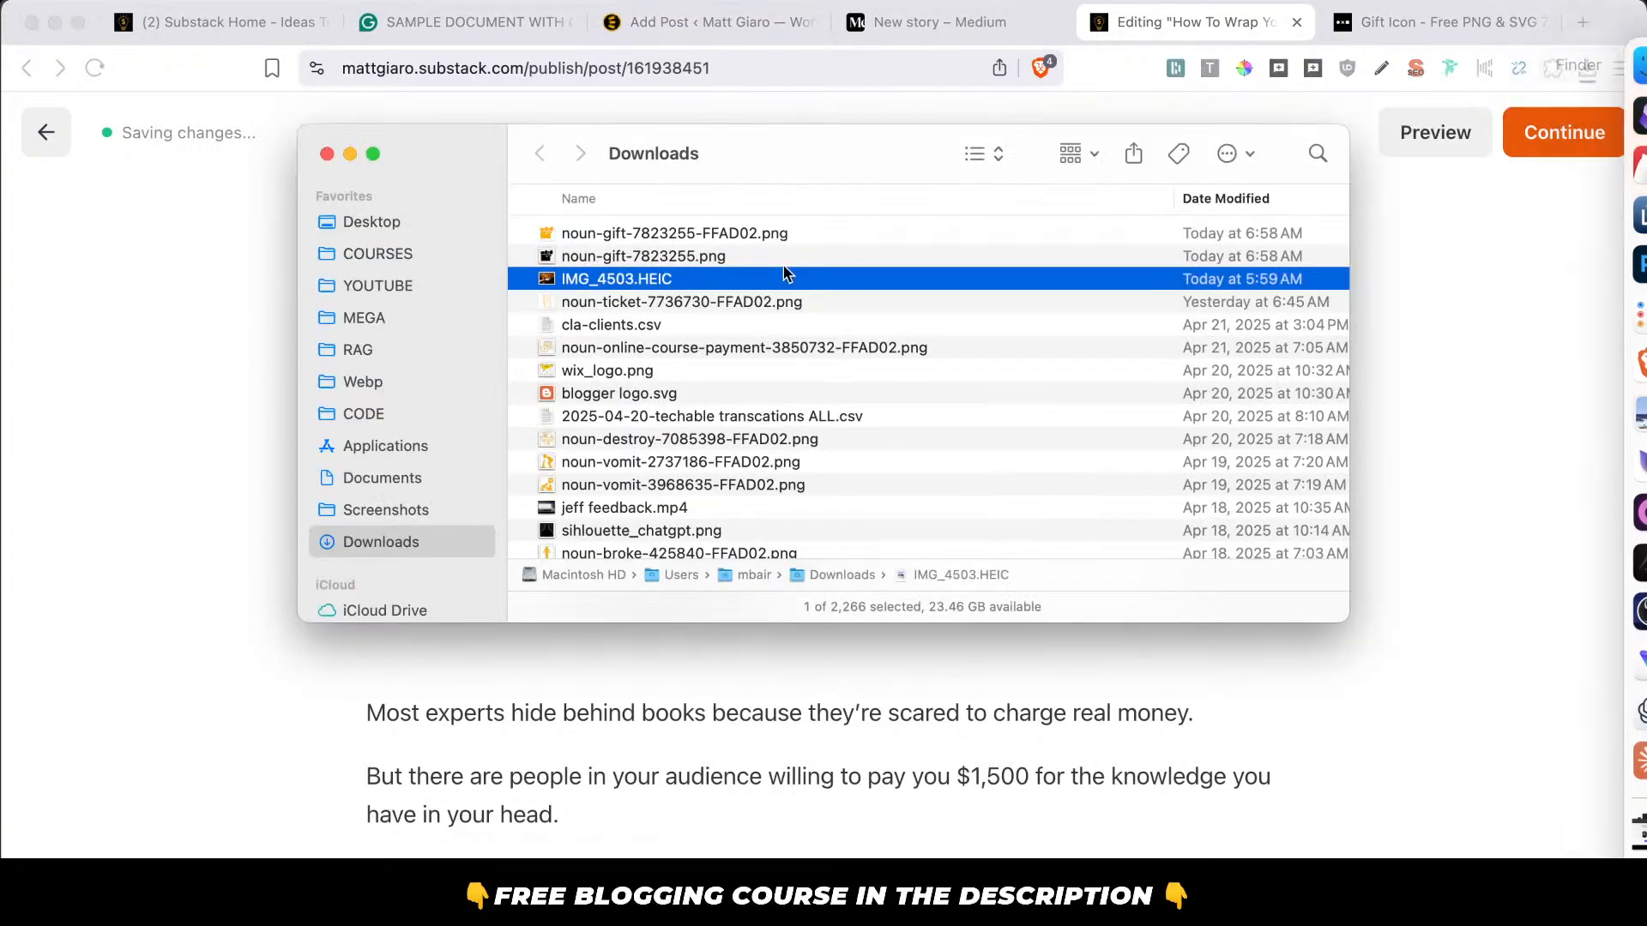
left_click(429, 220)
left_click(672, 237)
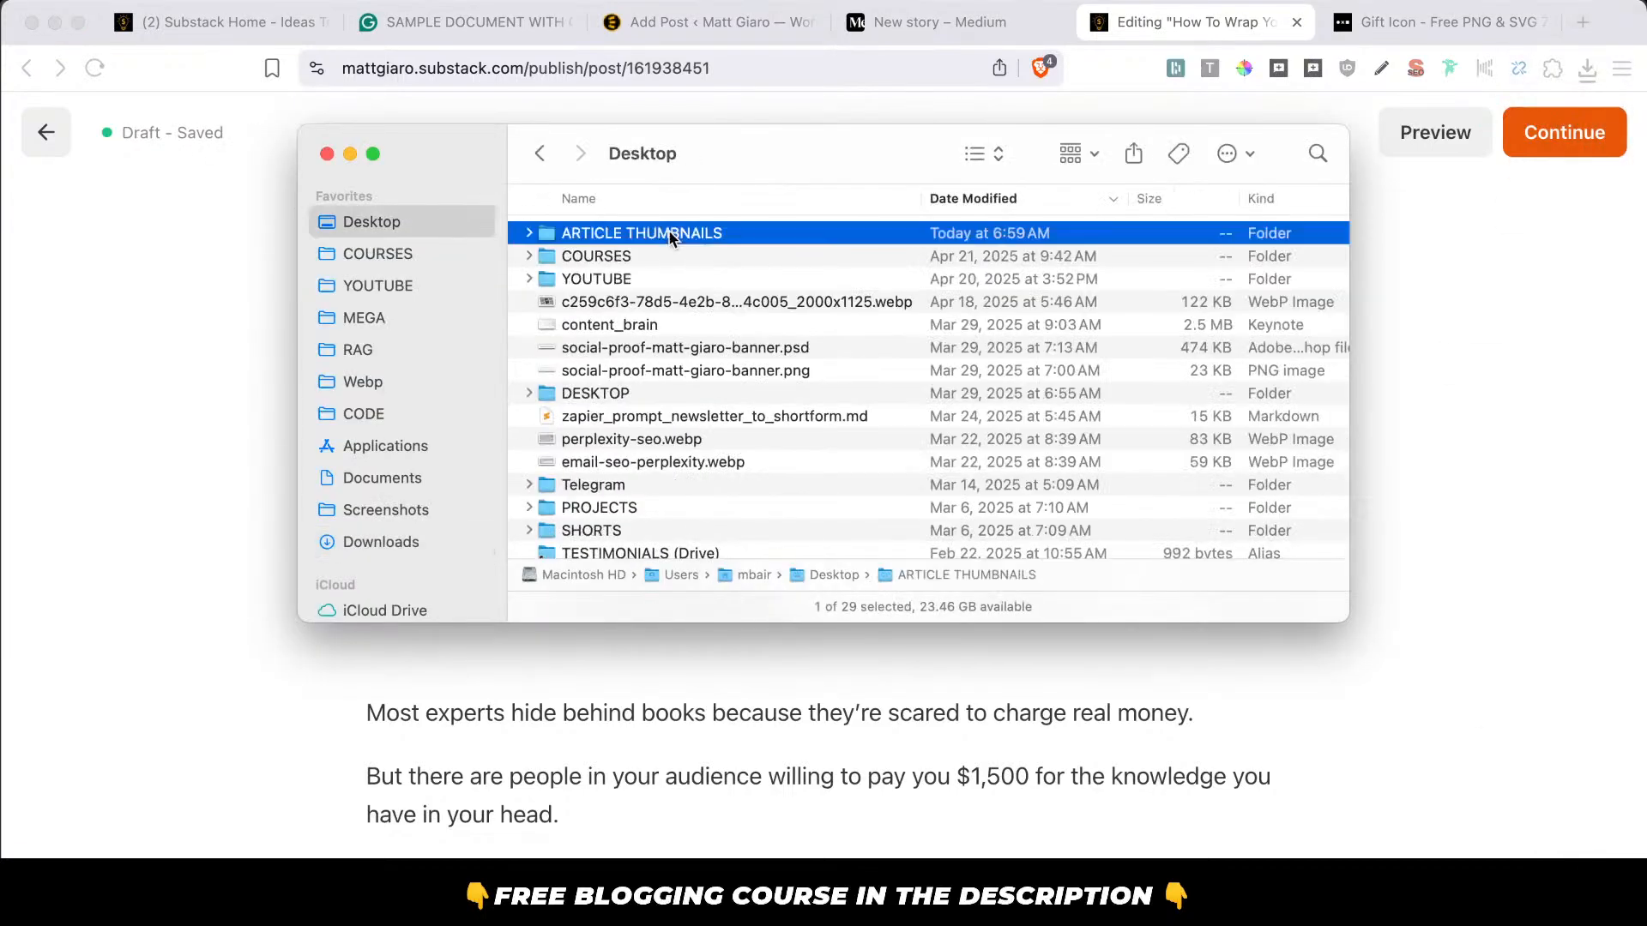
double_click(672, 236)
left_click_drag(602, 237, 480, 649)
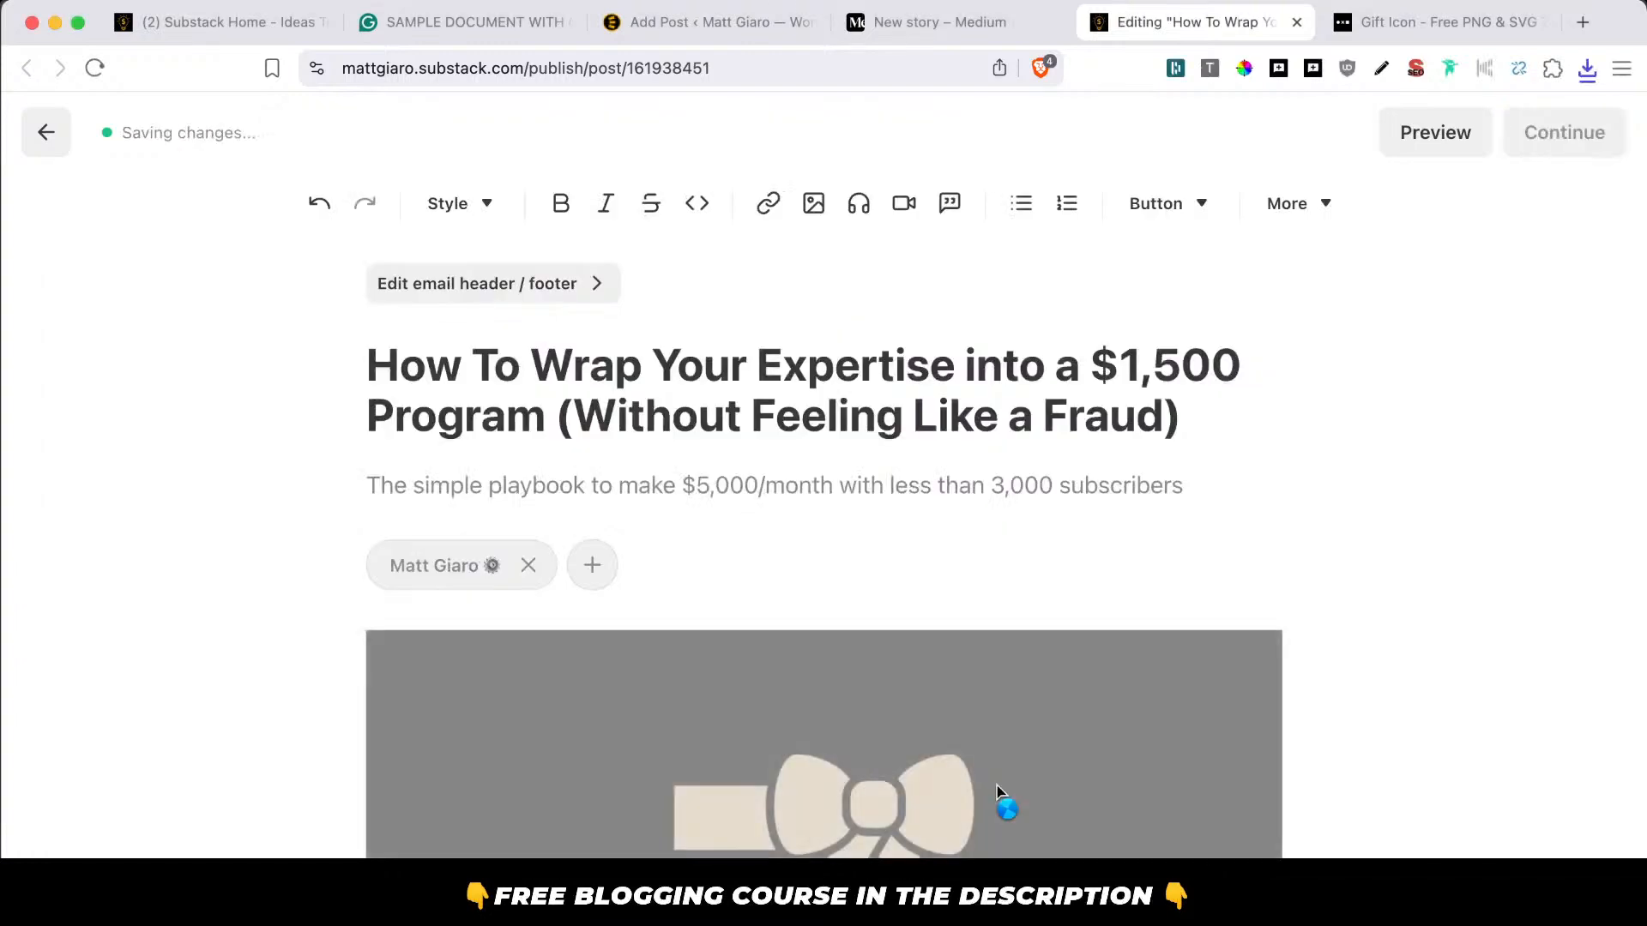
scroll(995, 798, "down", 9)
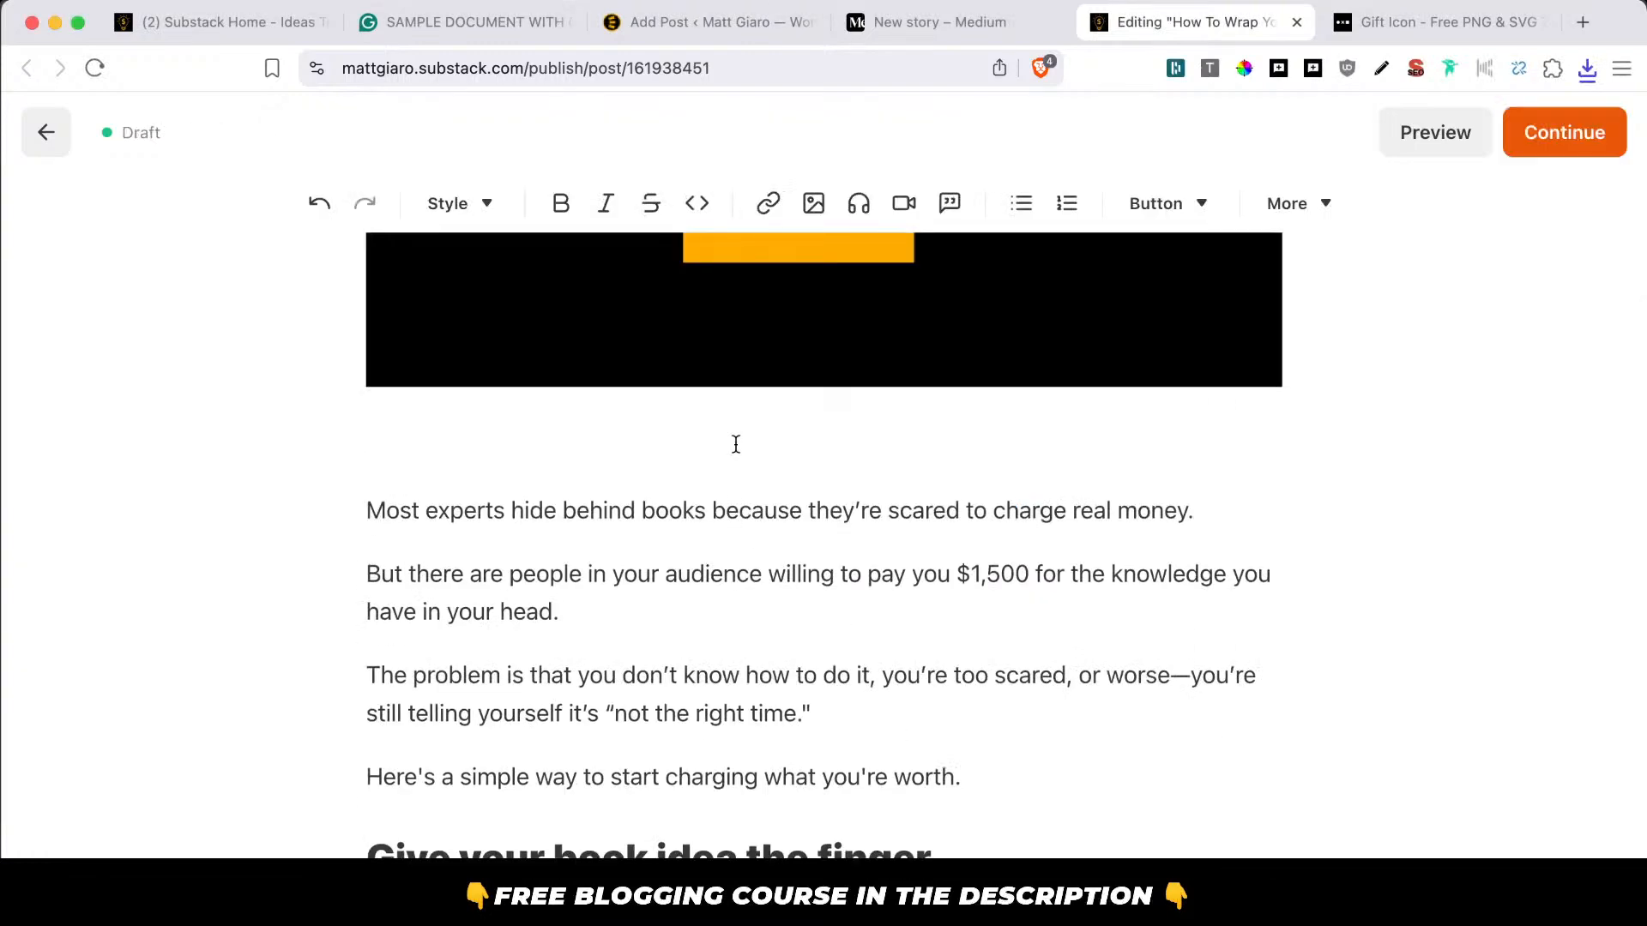
key("BackSpace")
Insert a share post button with caption at the end of the article.
key("super+Down")
key("Return")
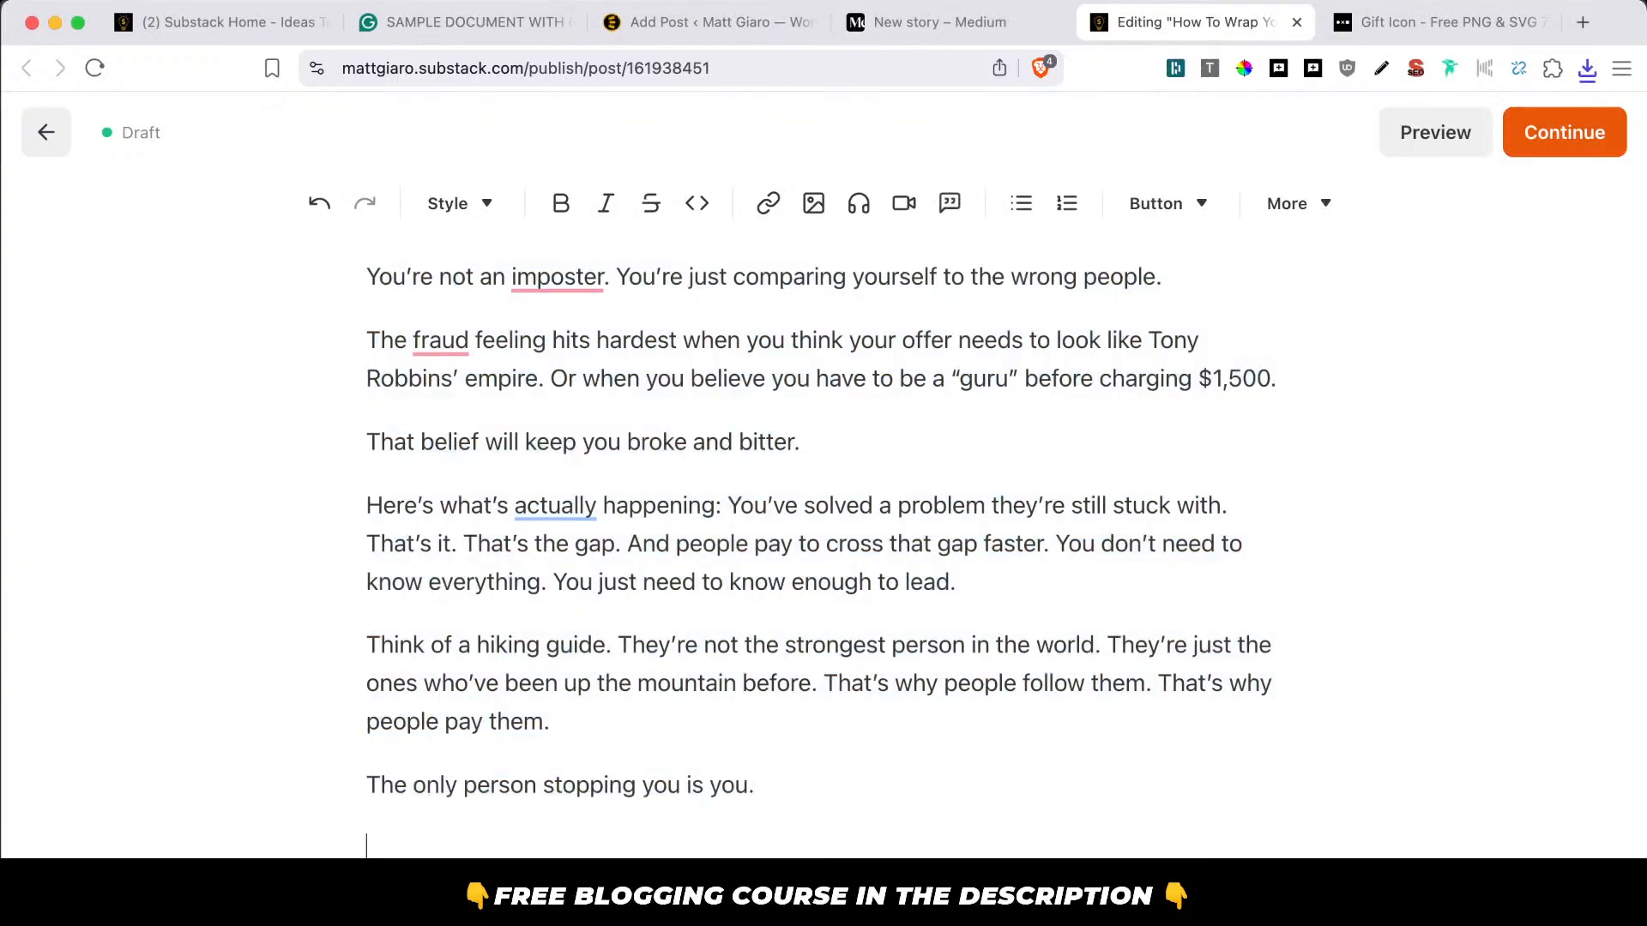
left_click(1211, 199)
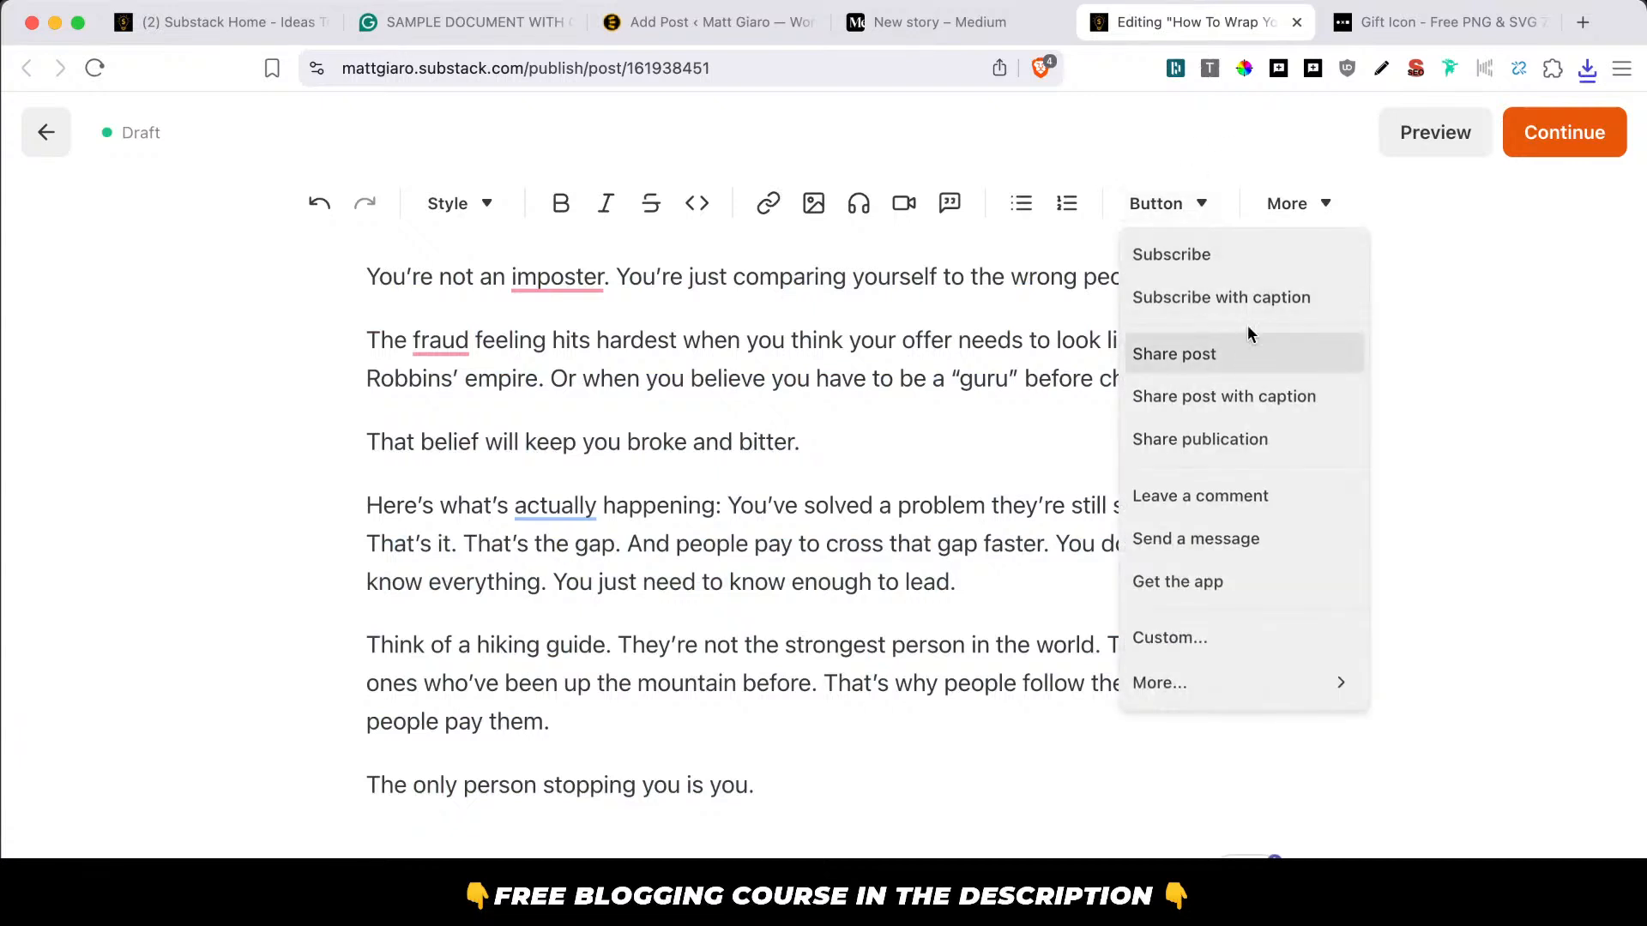
left_click(1256, 396)
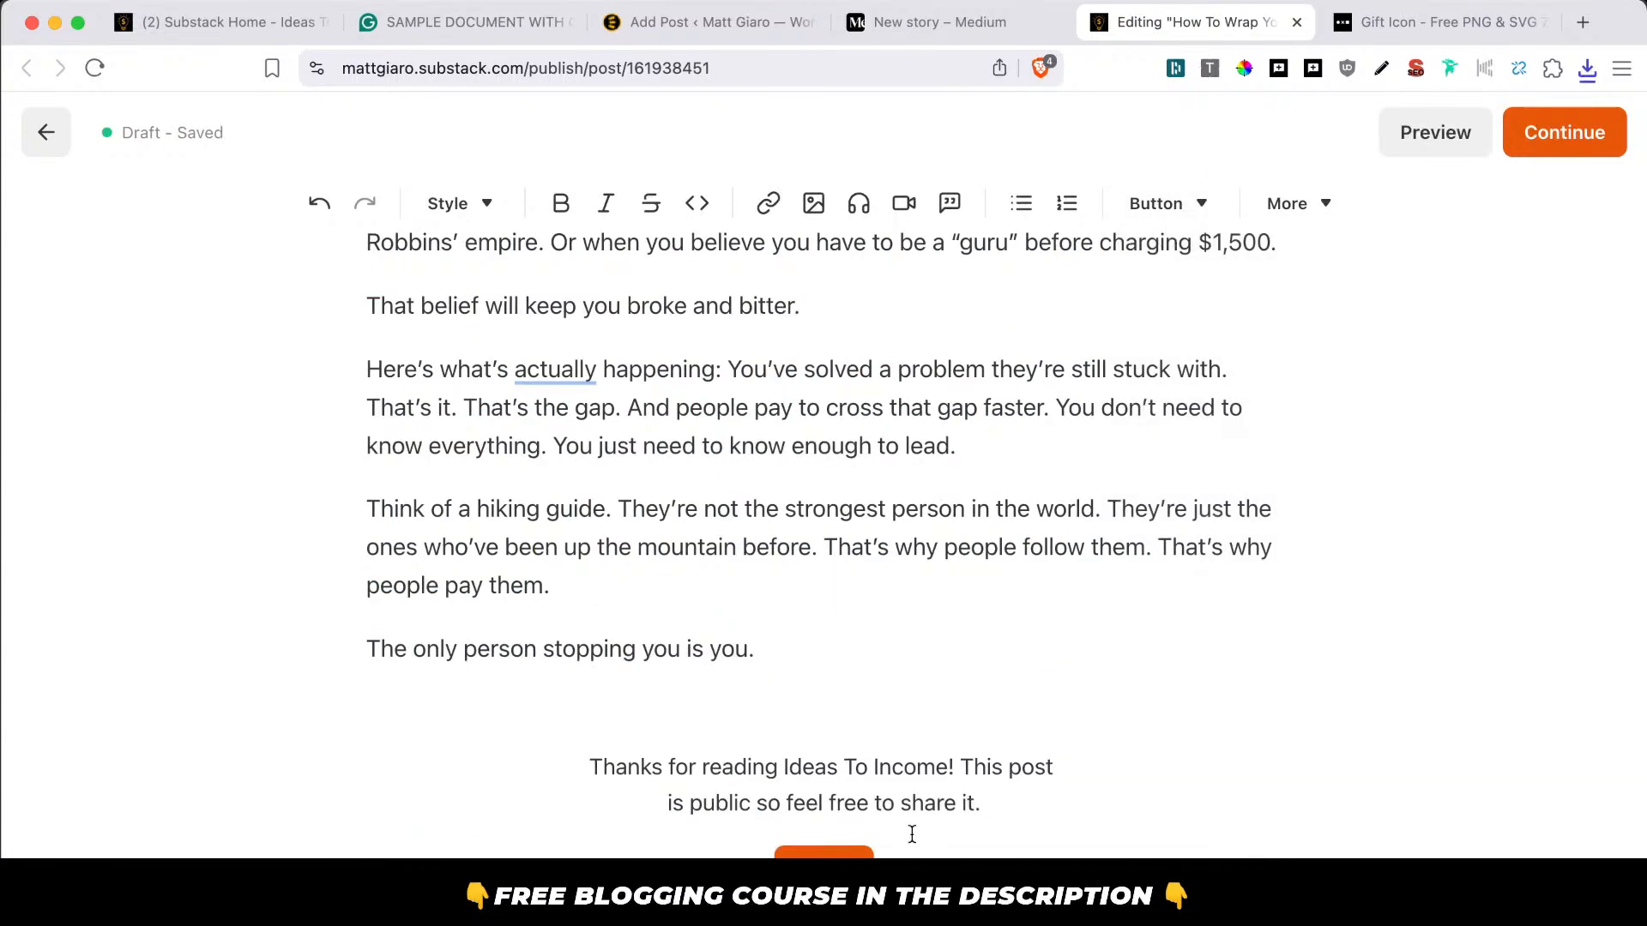
Replace the share button's caption with "Enjoyed this read? Share it (thanks)".
triple_click(896, 812)
type("W")
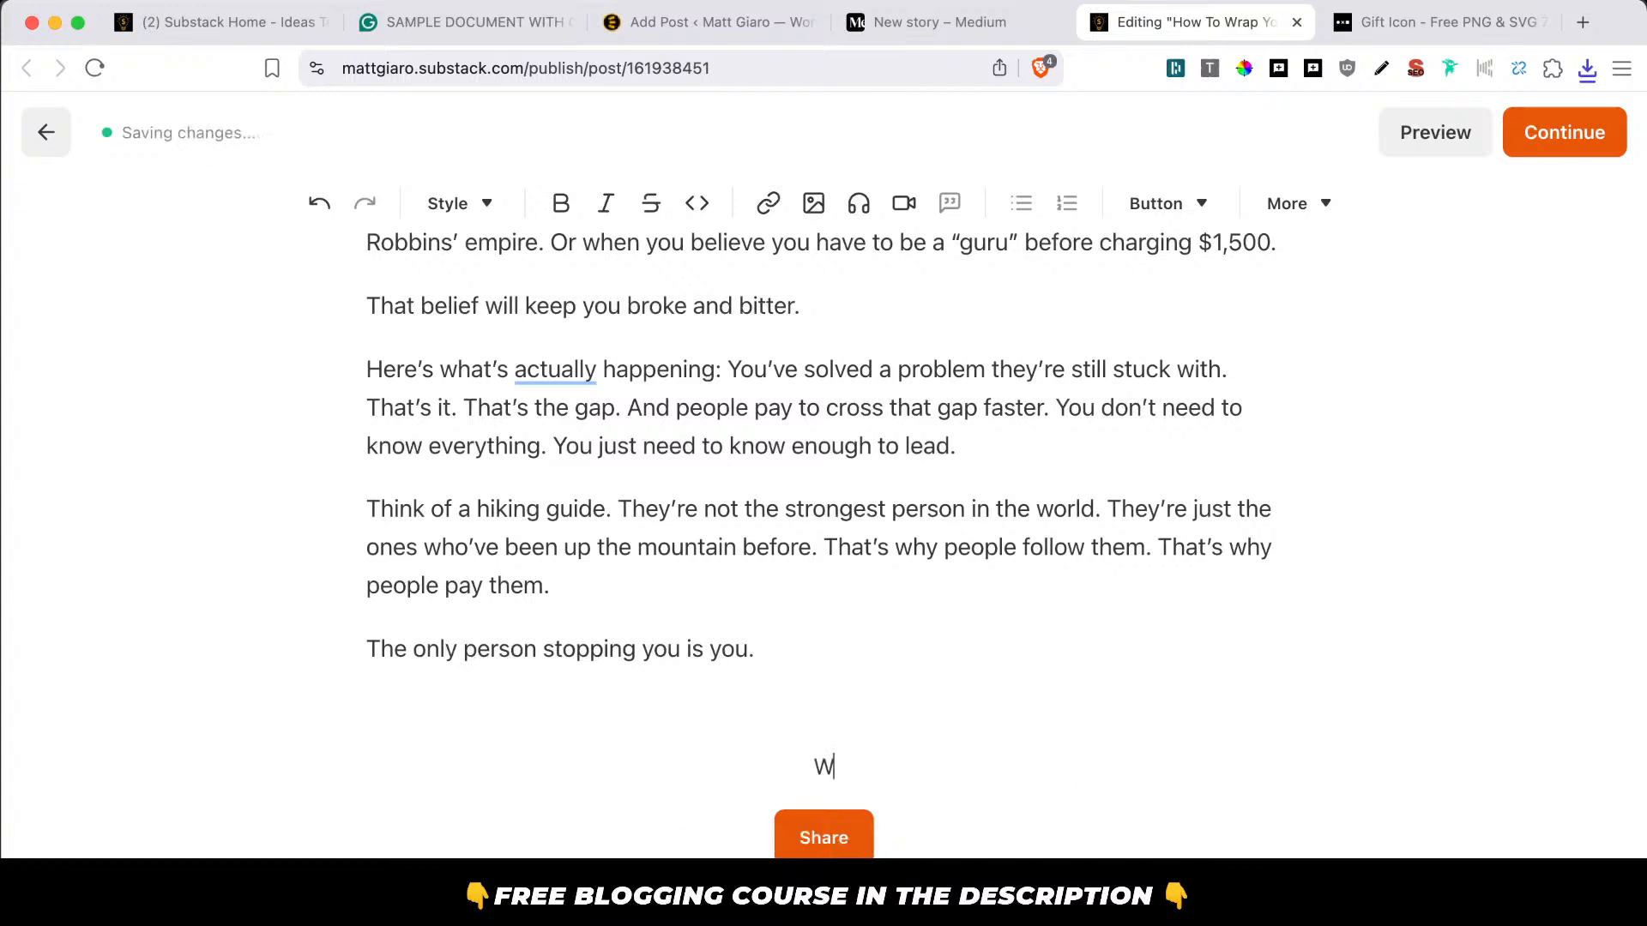
type("njoyed th")
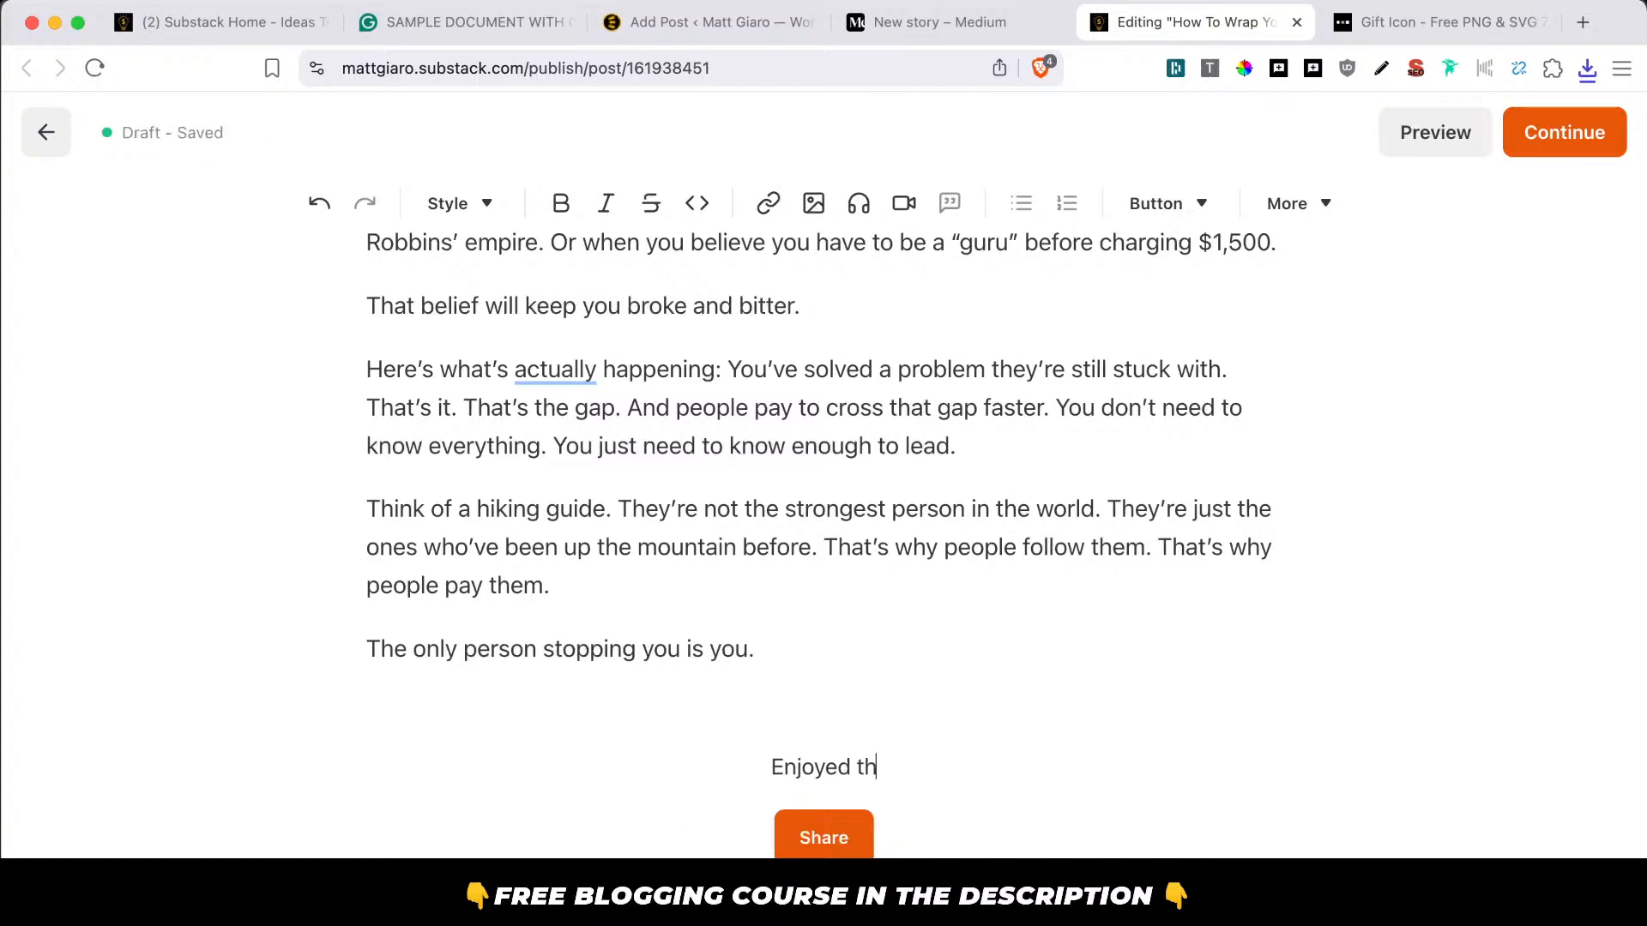
type("is read? Sha")
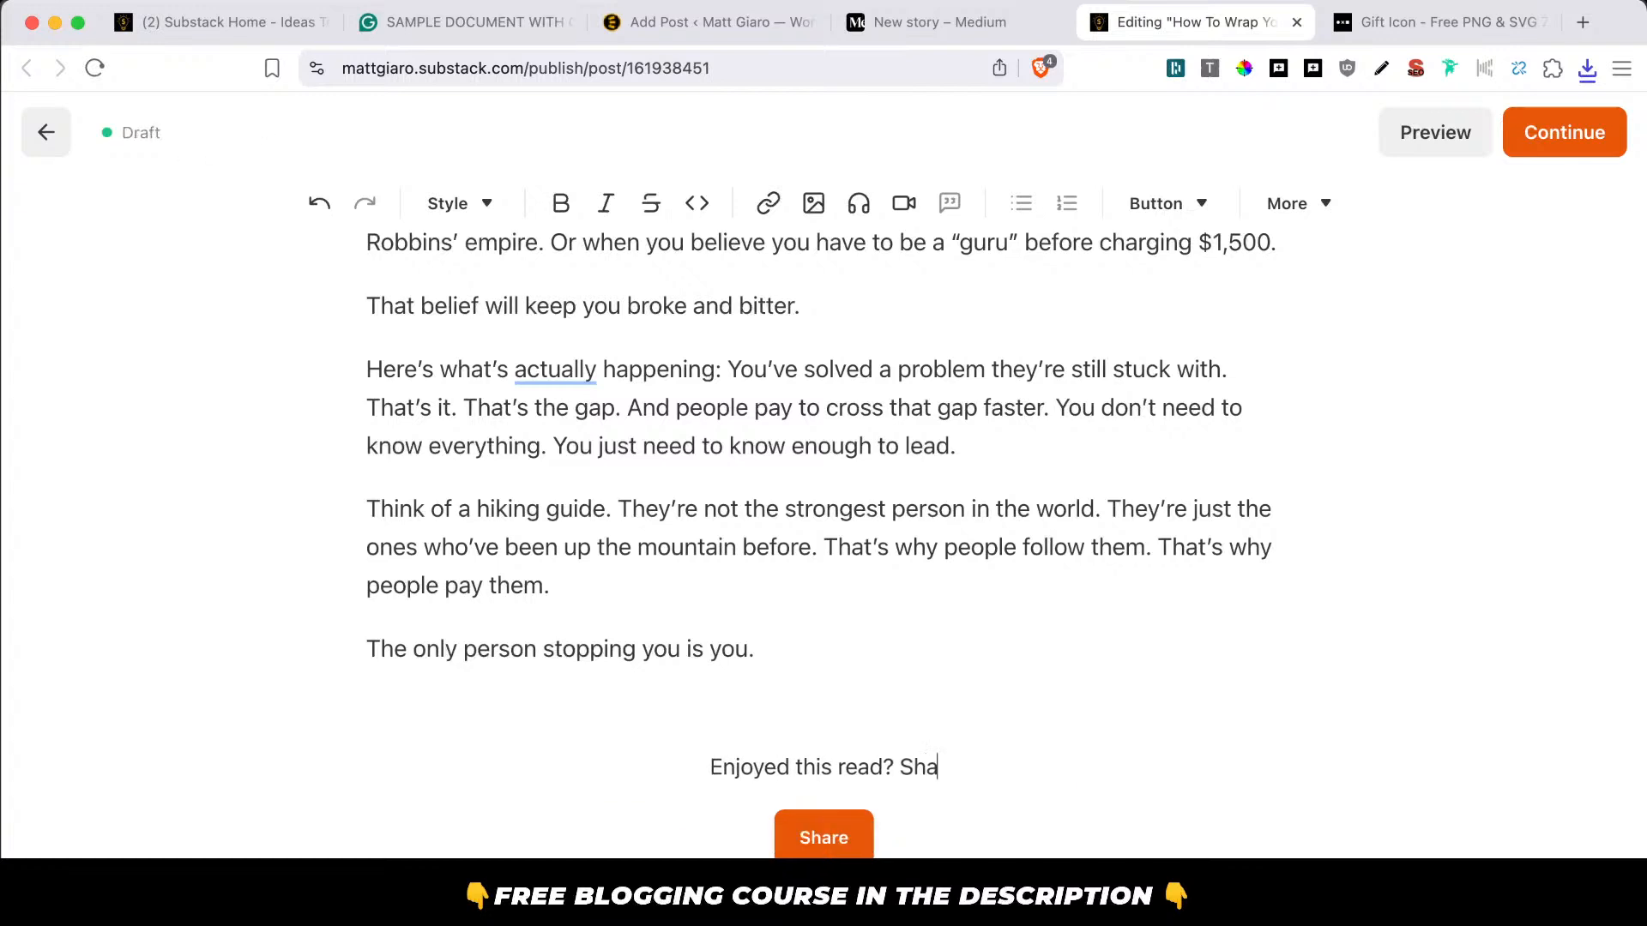
type("re it (thanks)")
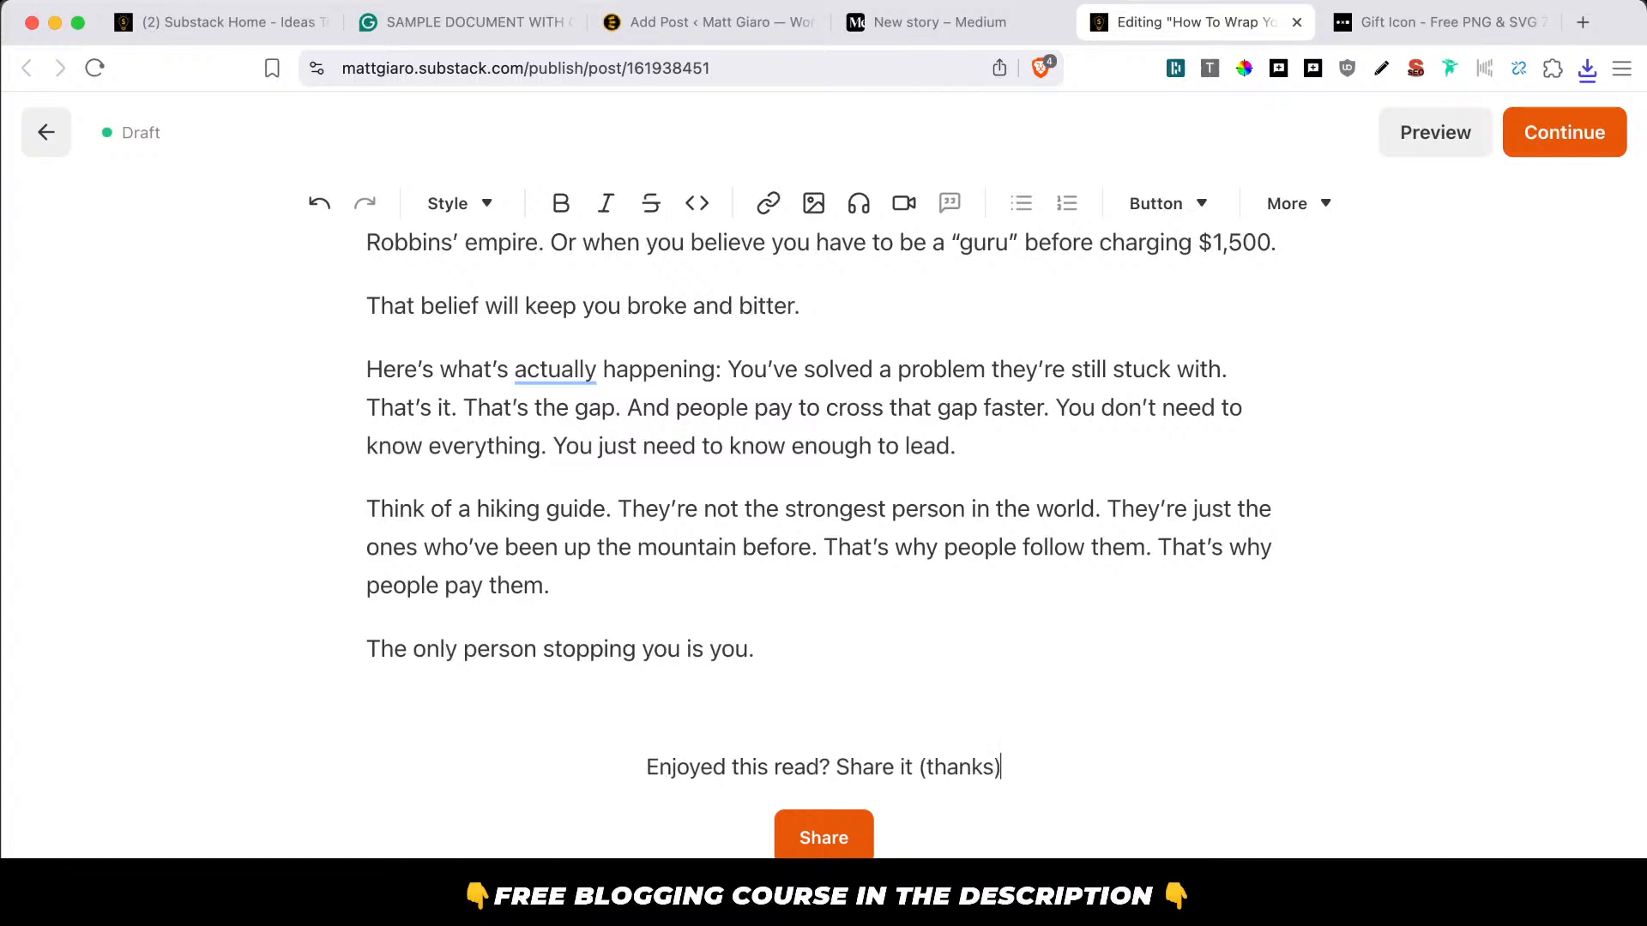
key("super+a")
key("Right")
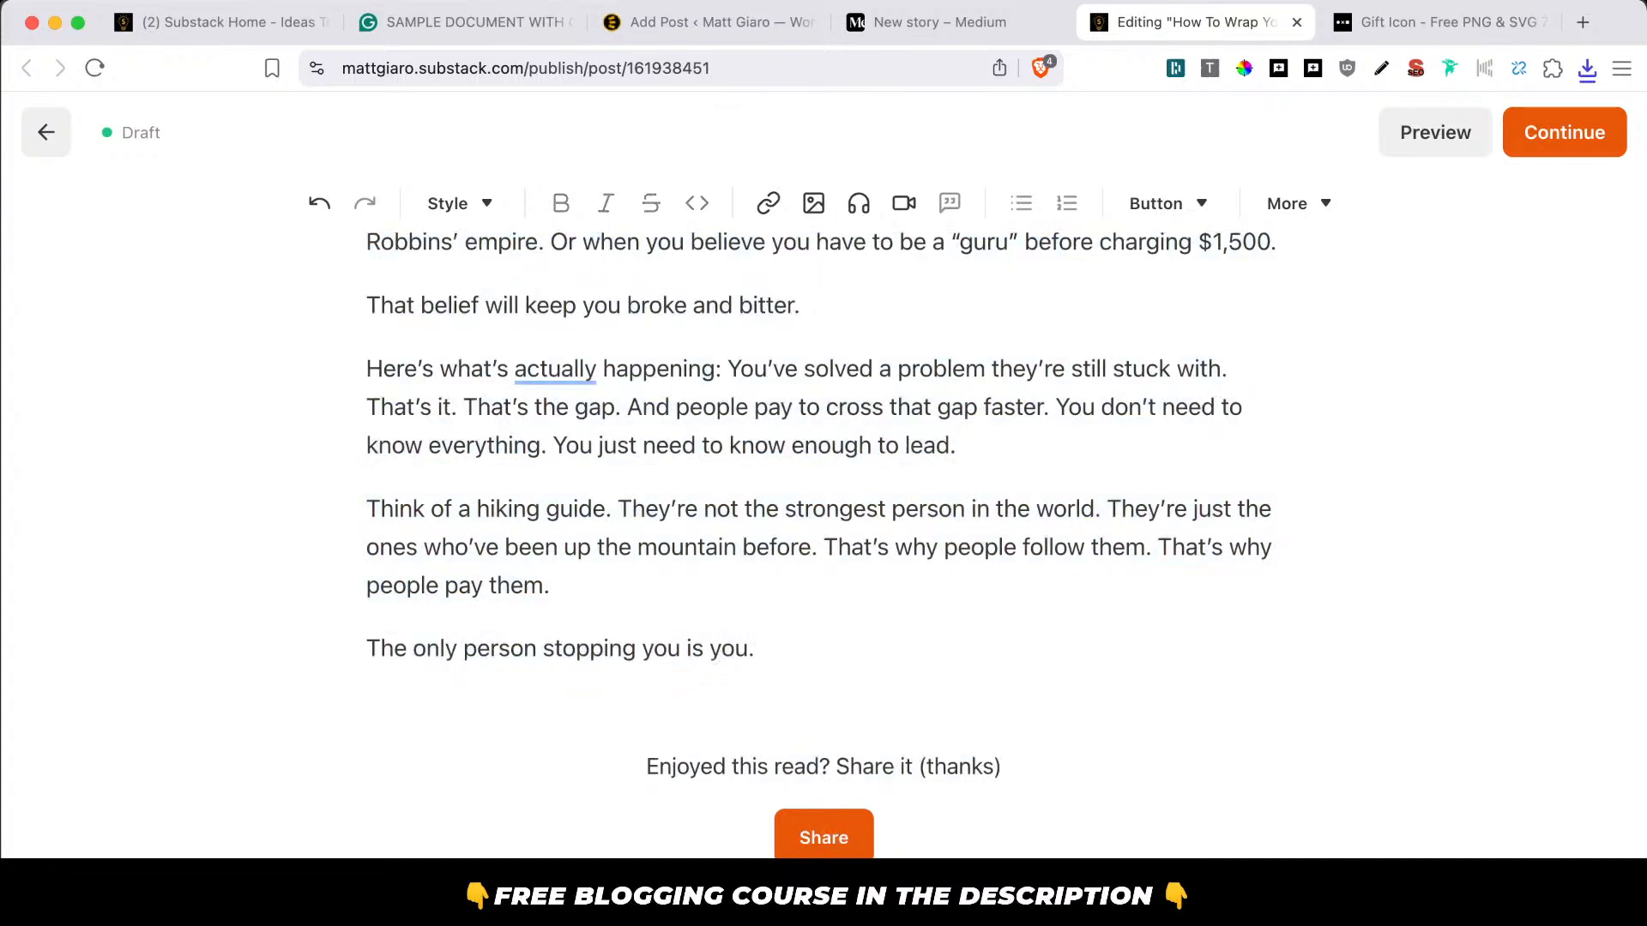
Make the share caption bold and reword it to "Enjoyed this read? Share it with (thanks)".
triple_click(930, 766)
key("super+b")
left_click(926, 787)
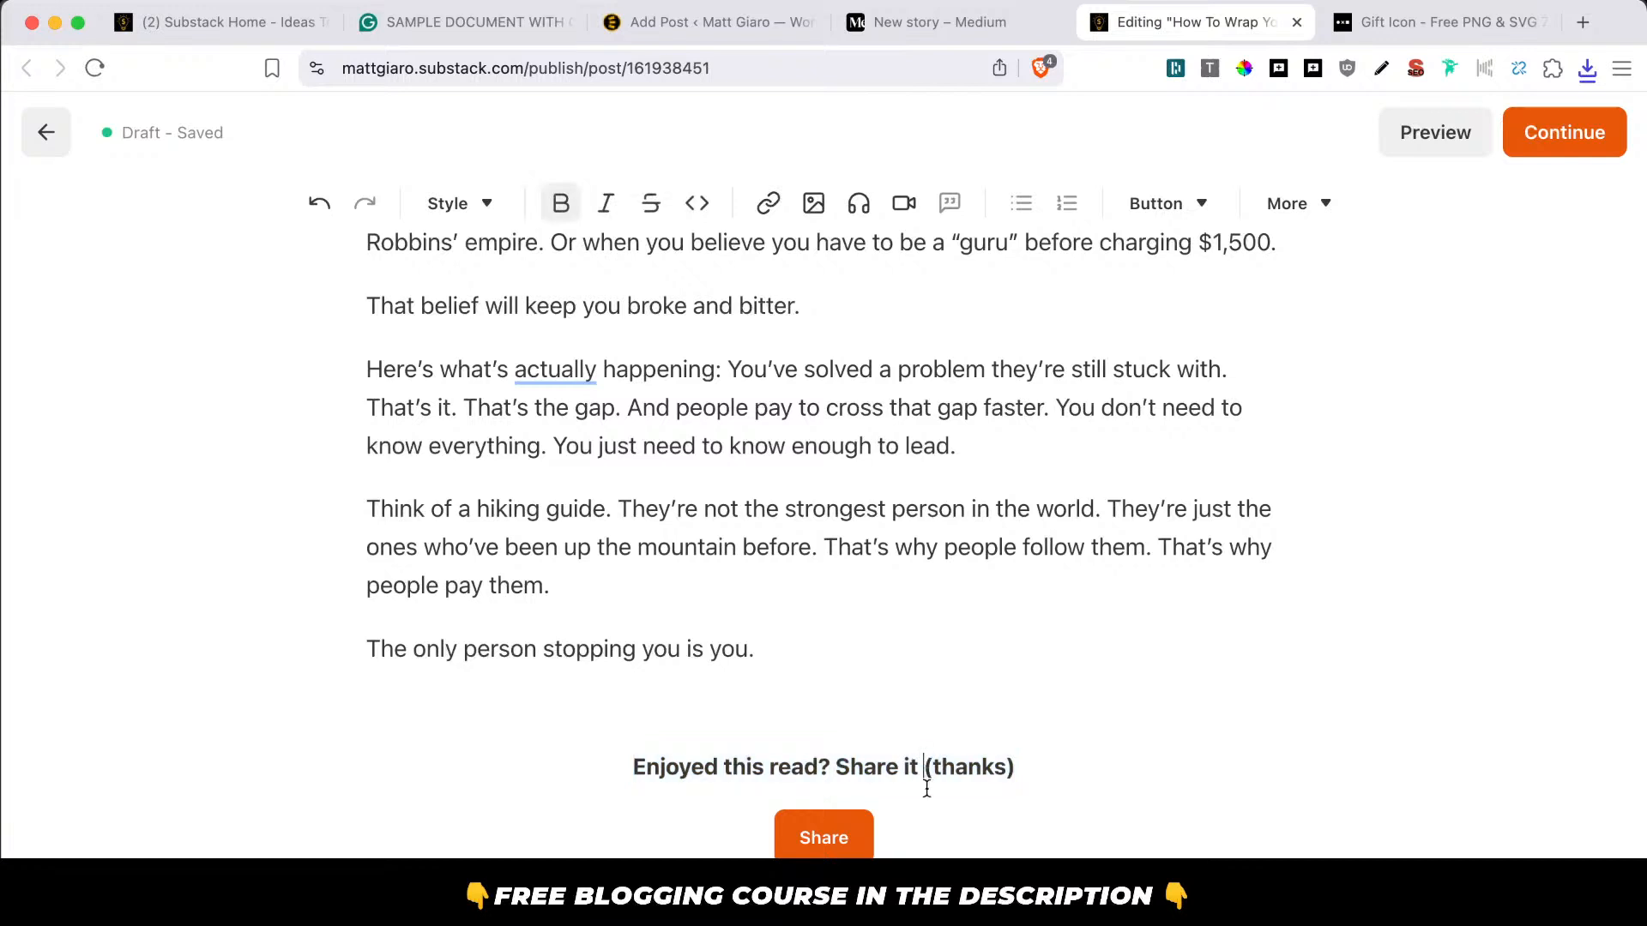
type("with som")
key("BackSpace")
key("BackSpace")
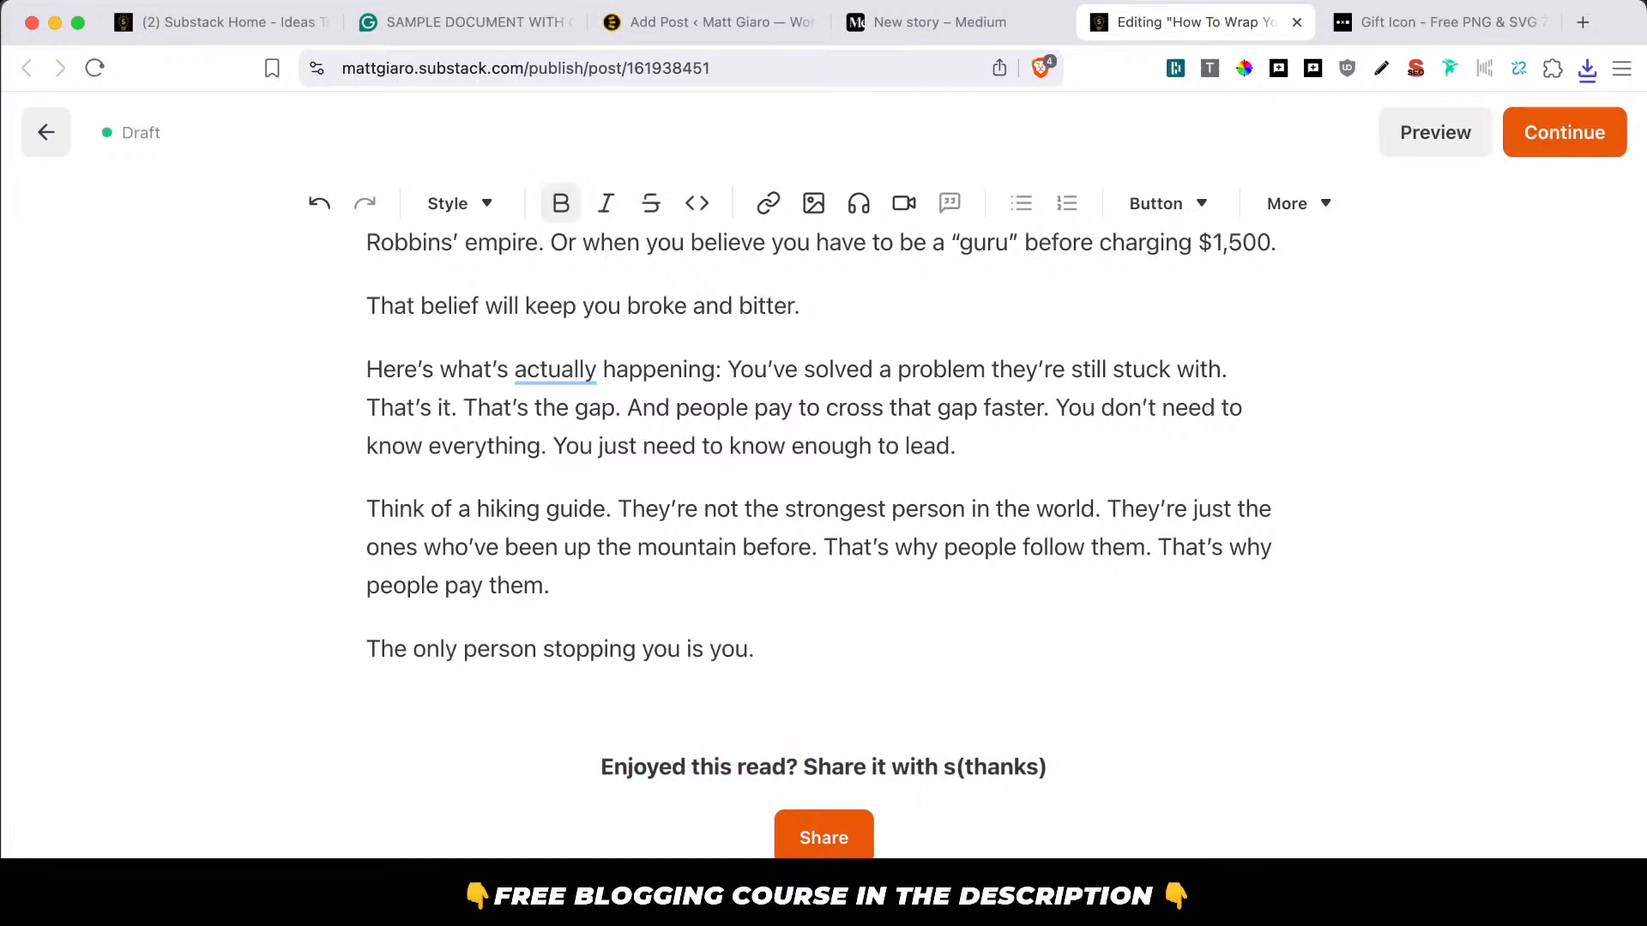
key("BackSpace")
type("your")
key("BackSpace")
key("BackSpace")
key("BackSpace")
key("BackSpace")
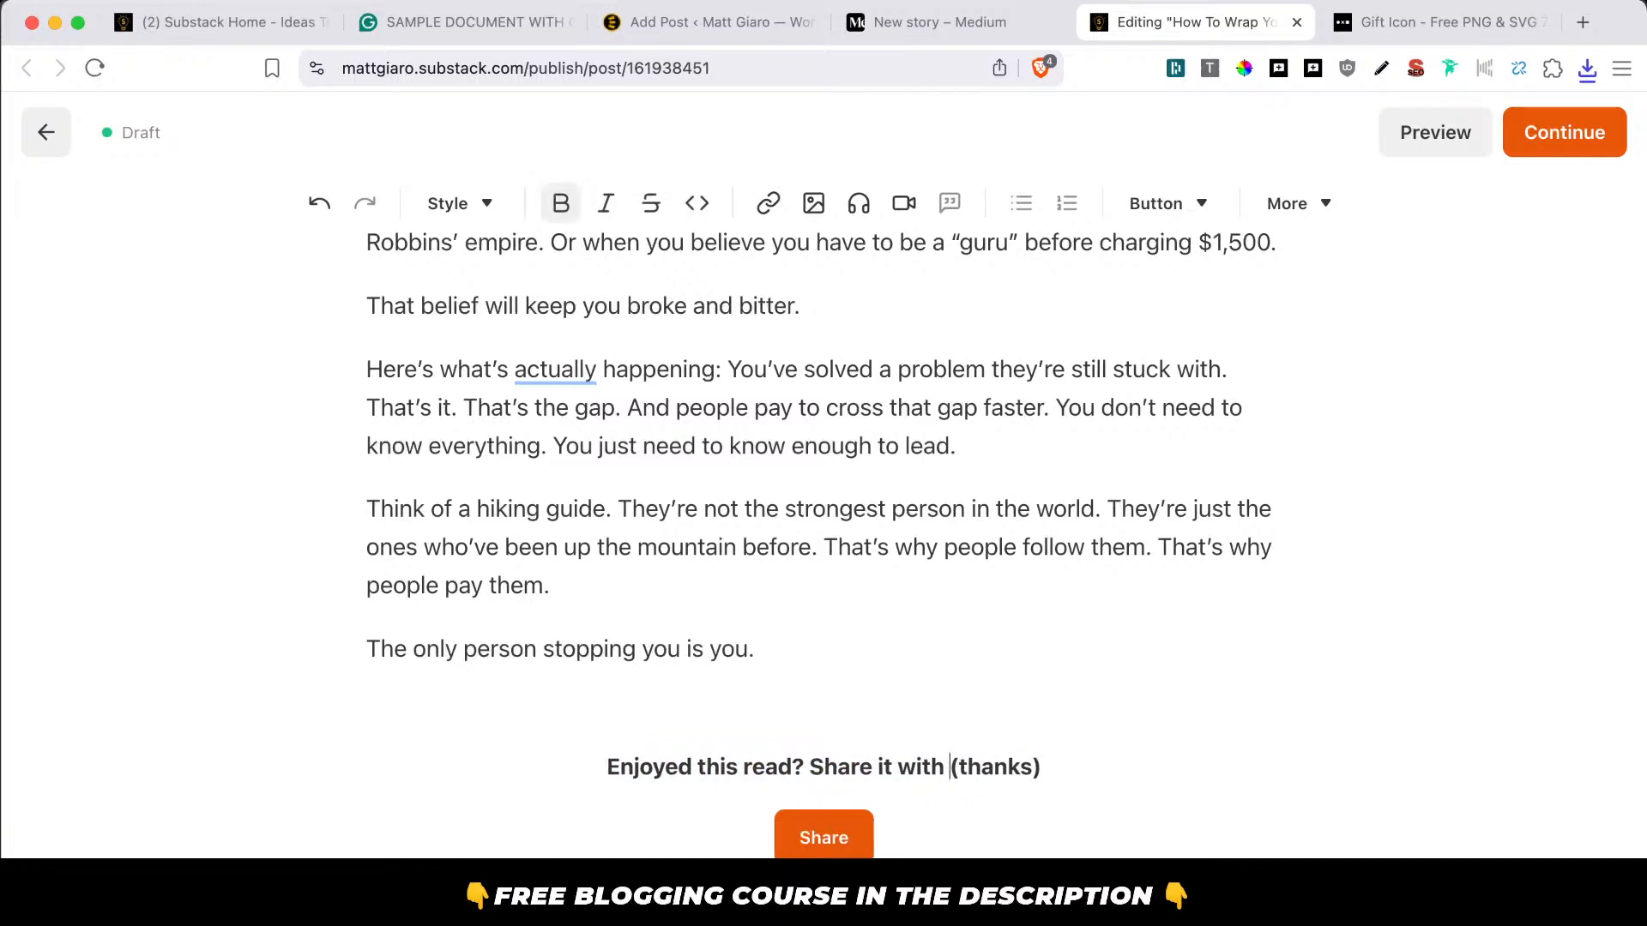
key("BackSpace")
key("Up")
key("Up")
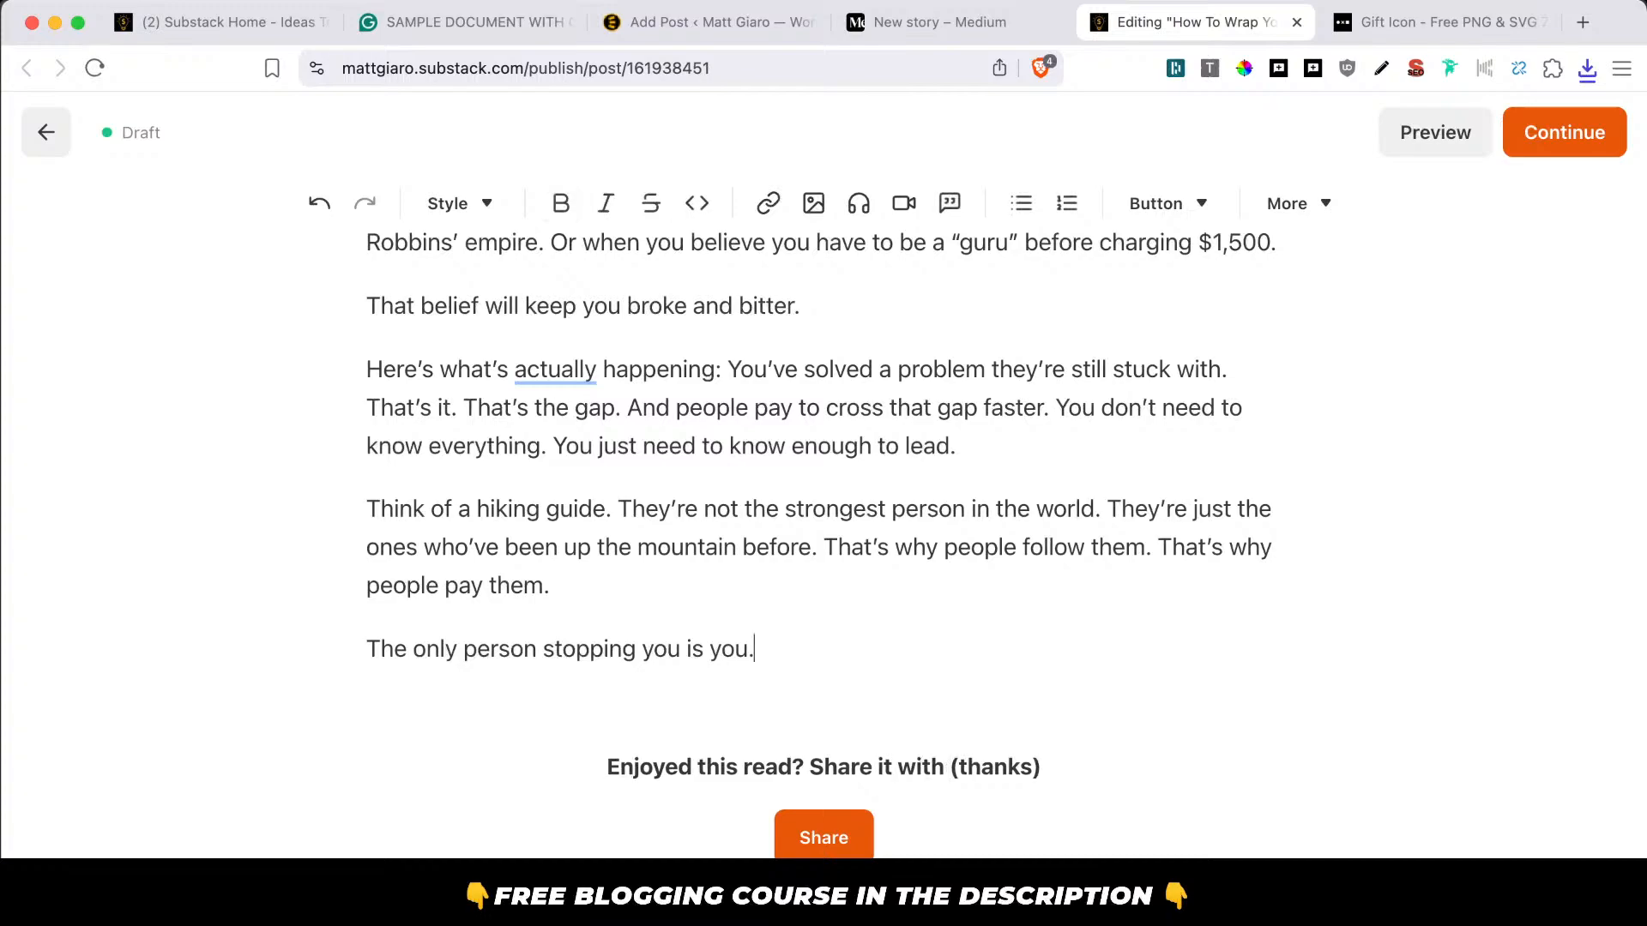
key("Down")
key("Down")
key("Down")
key("Up")
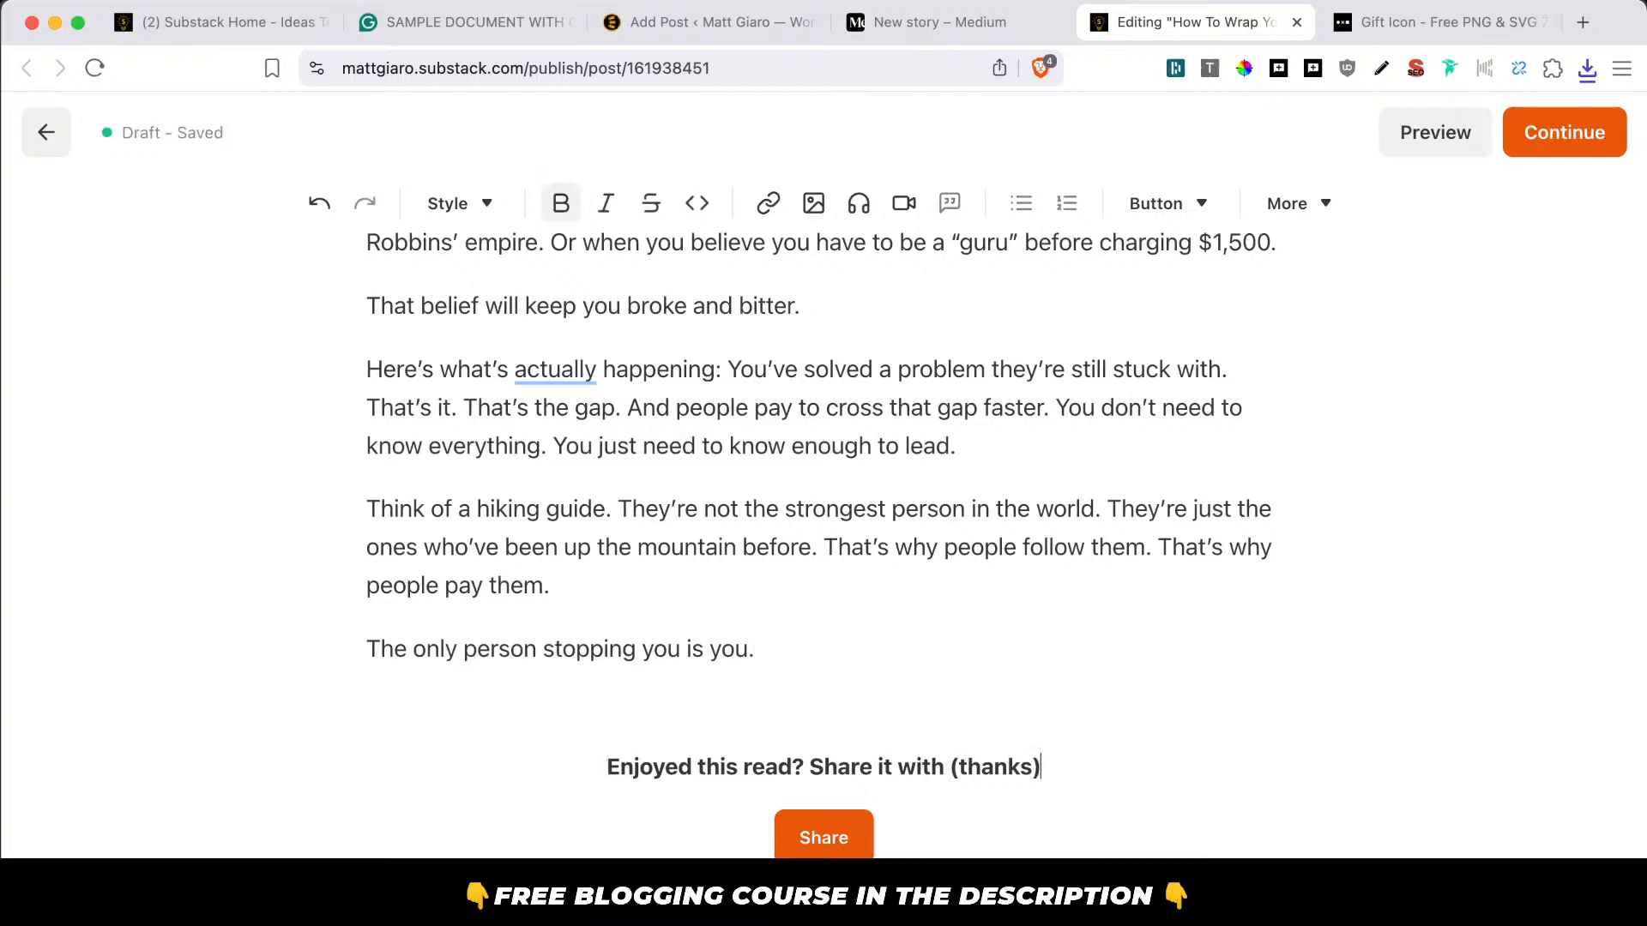
Italicize the clients' quote "Hey, I don't have time…" under the heading "Stop repeating yourself like a broken record".
scroll(1023, 667, "up", 20)
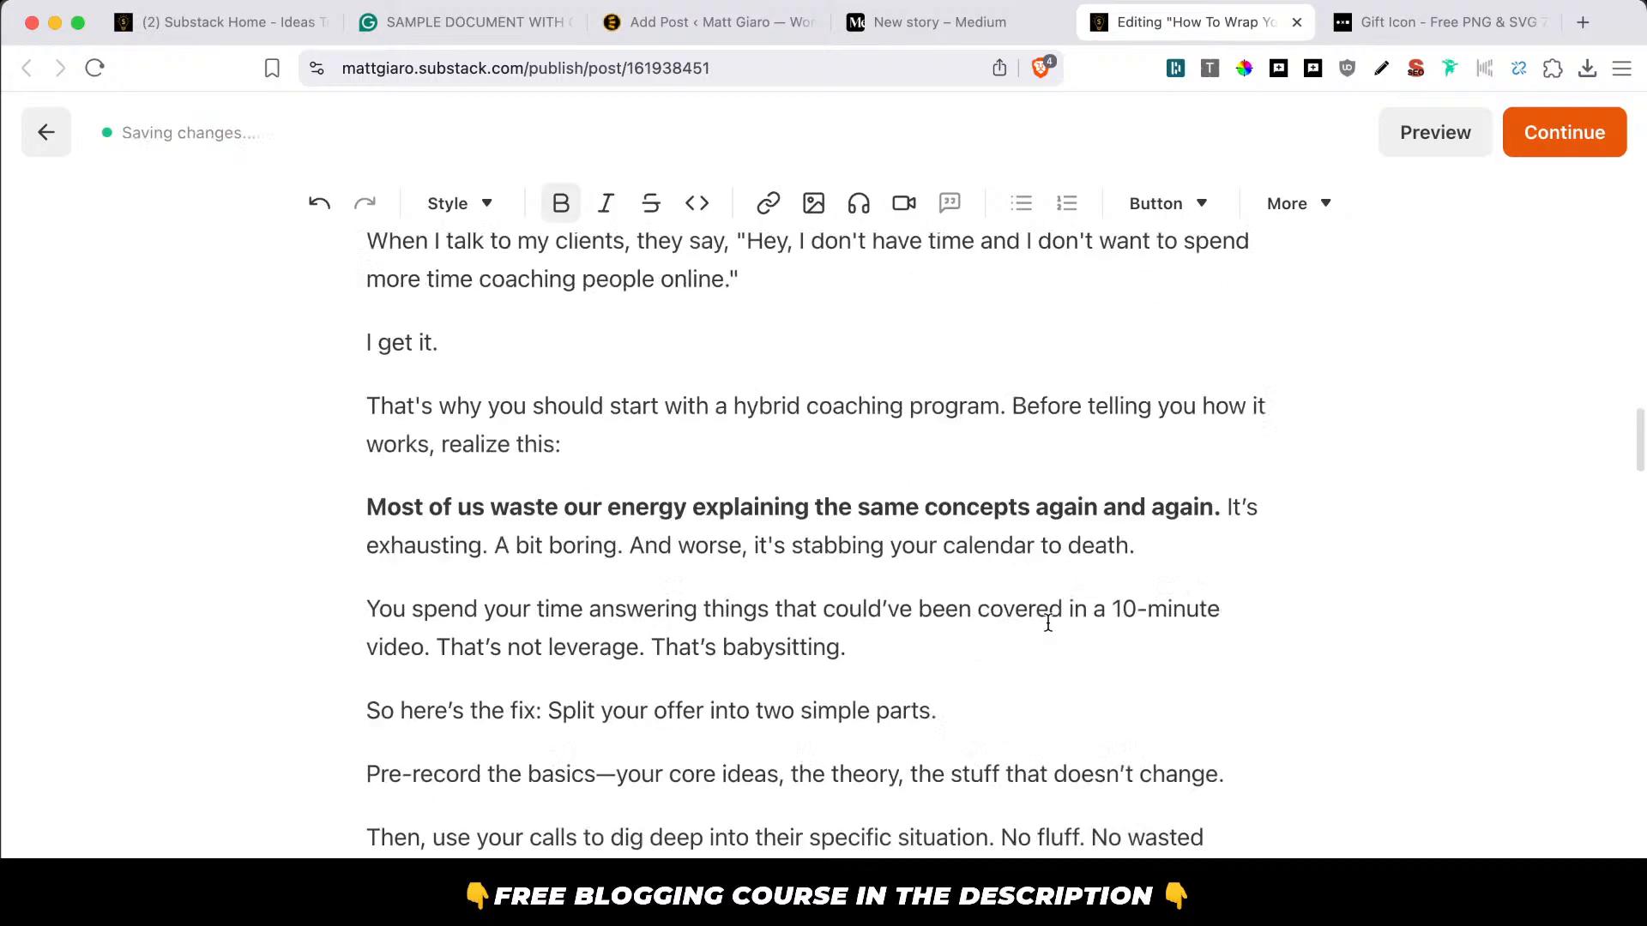
scroll(1050, 632, "down", 15)
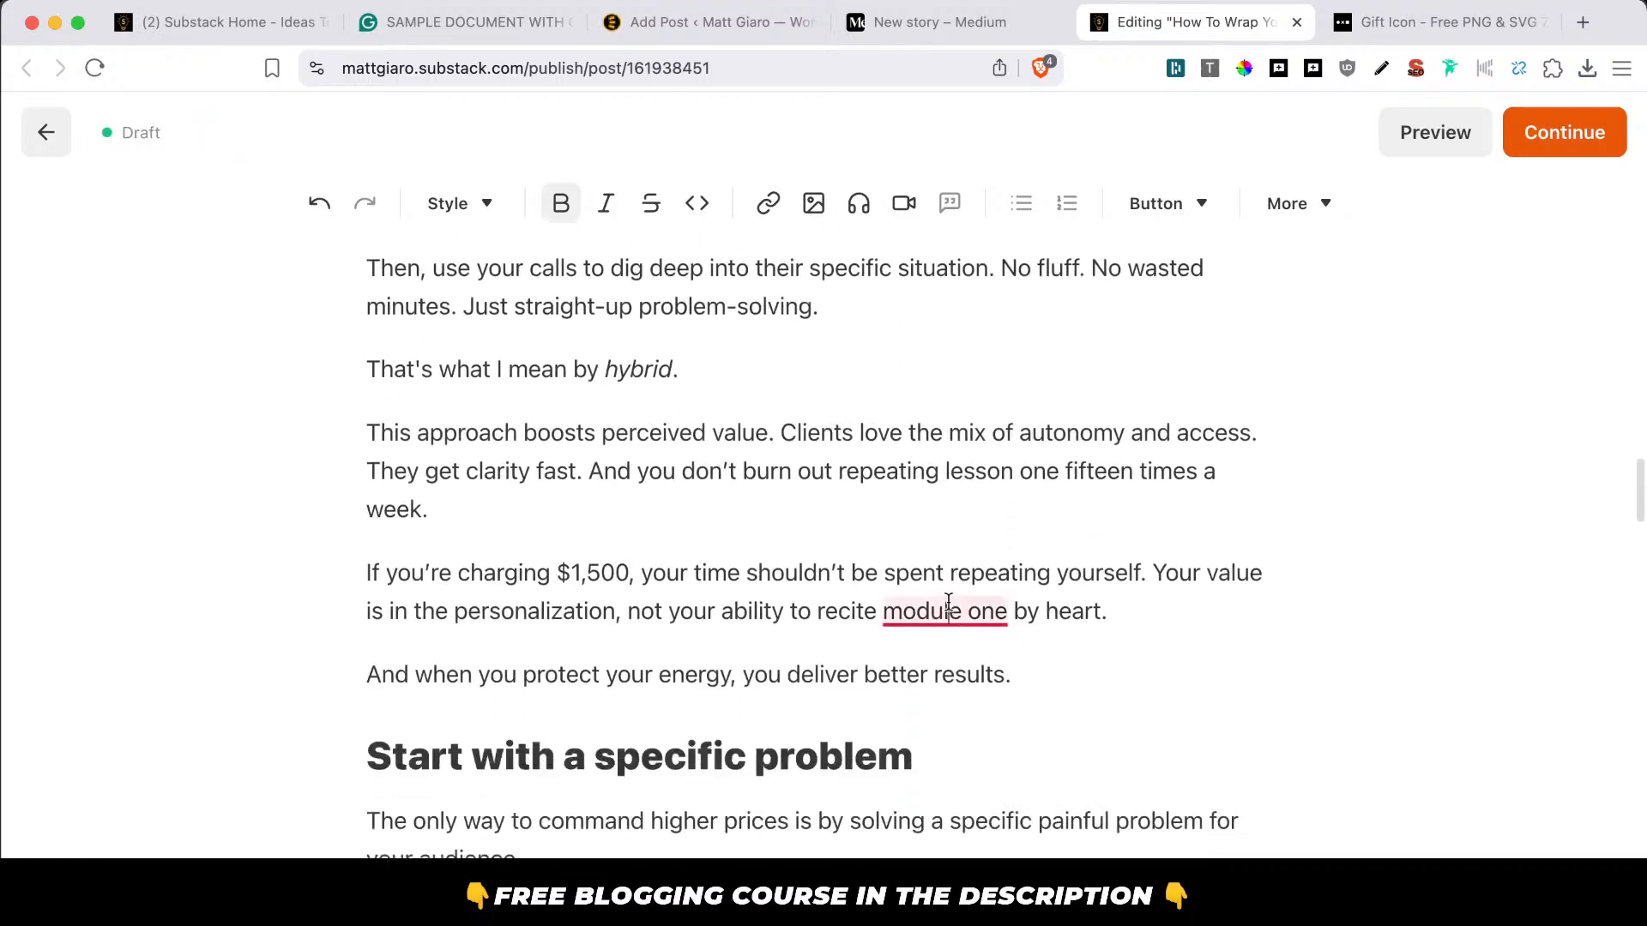
left_click(947, 604)
scroll(943, 532, "up", 10)
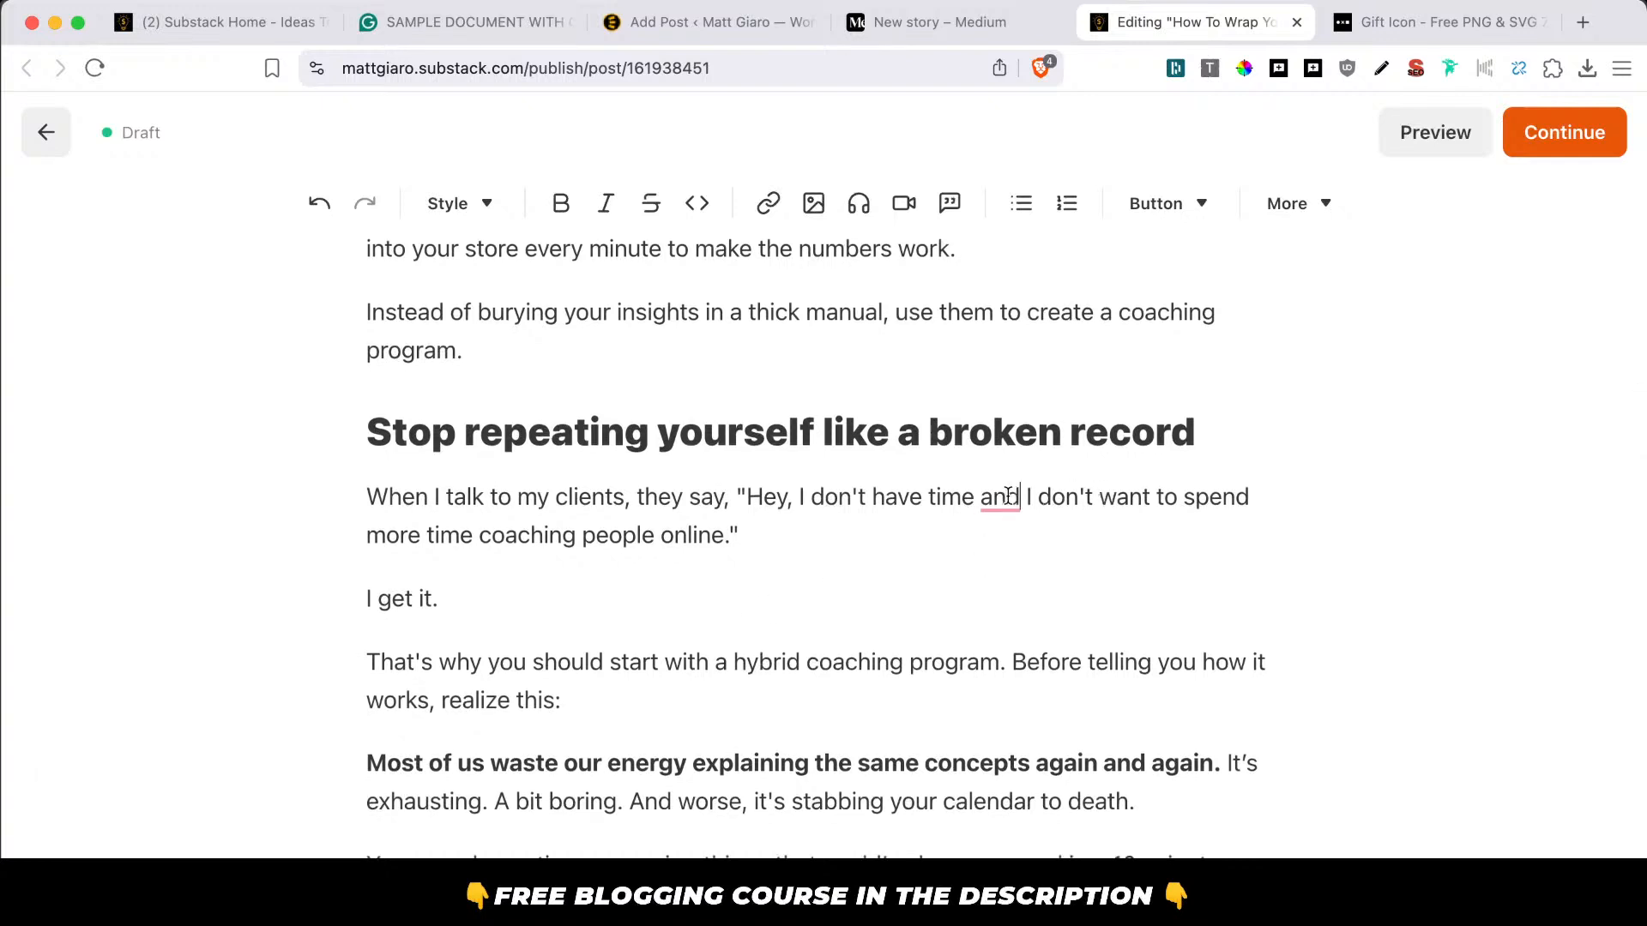
left_click_drag(795, 535, 728, 509)
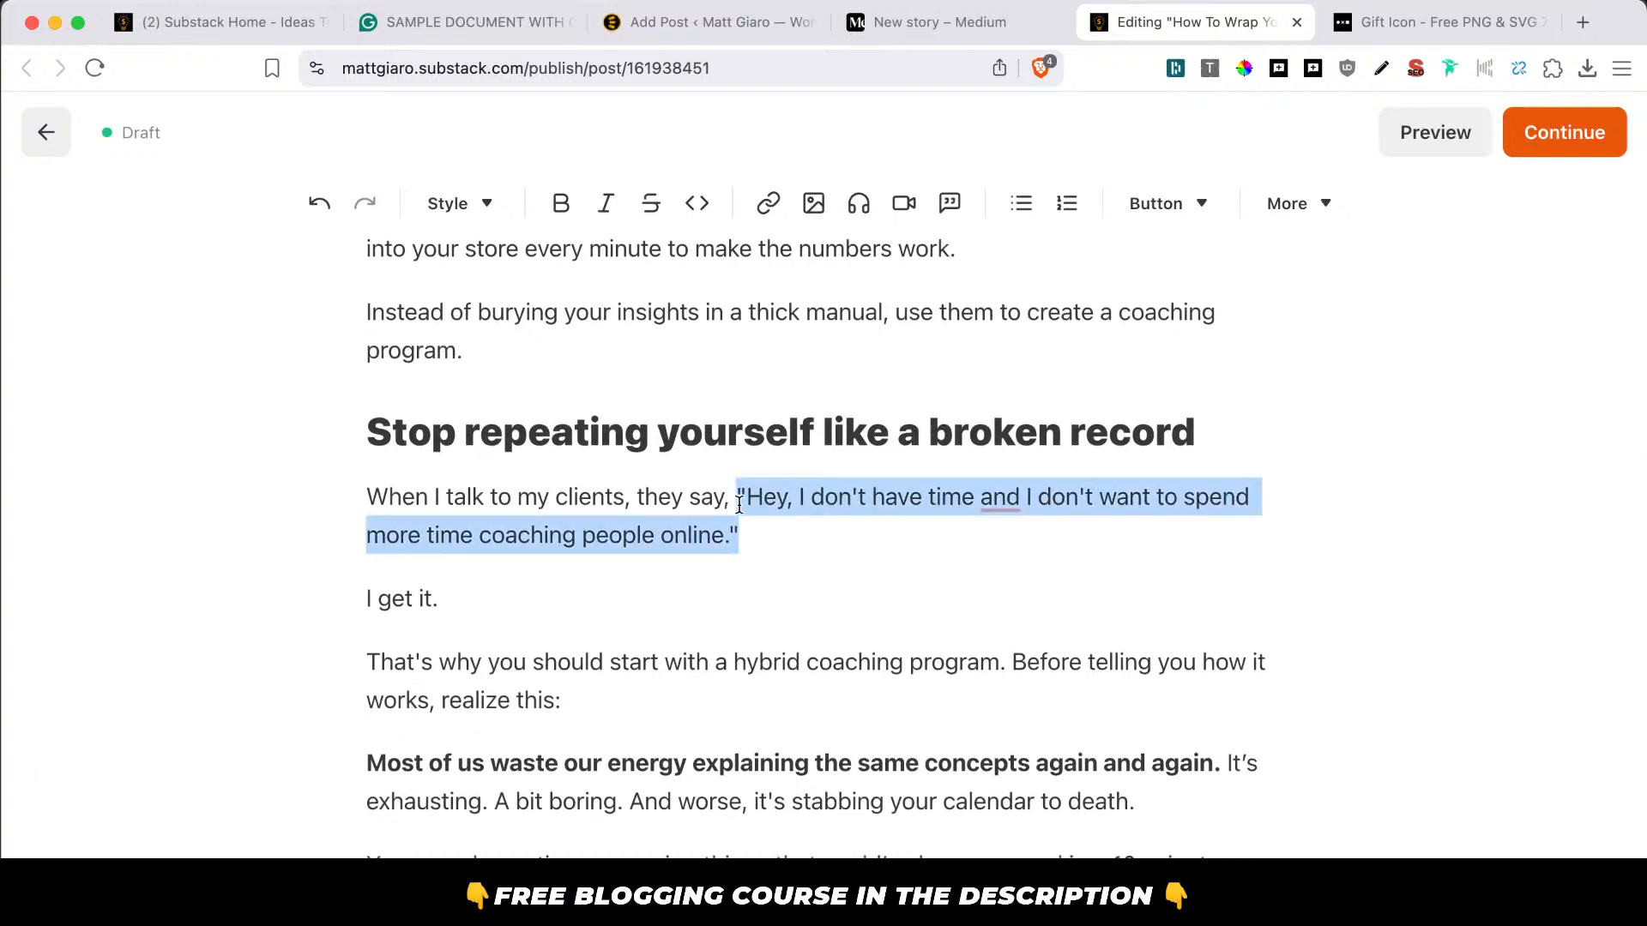
key("super+i")
left_click(538, 371)
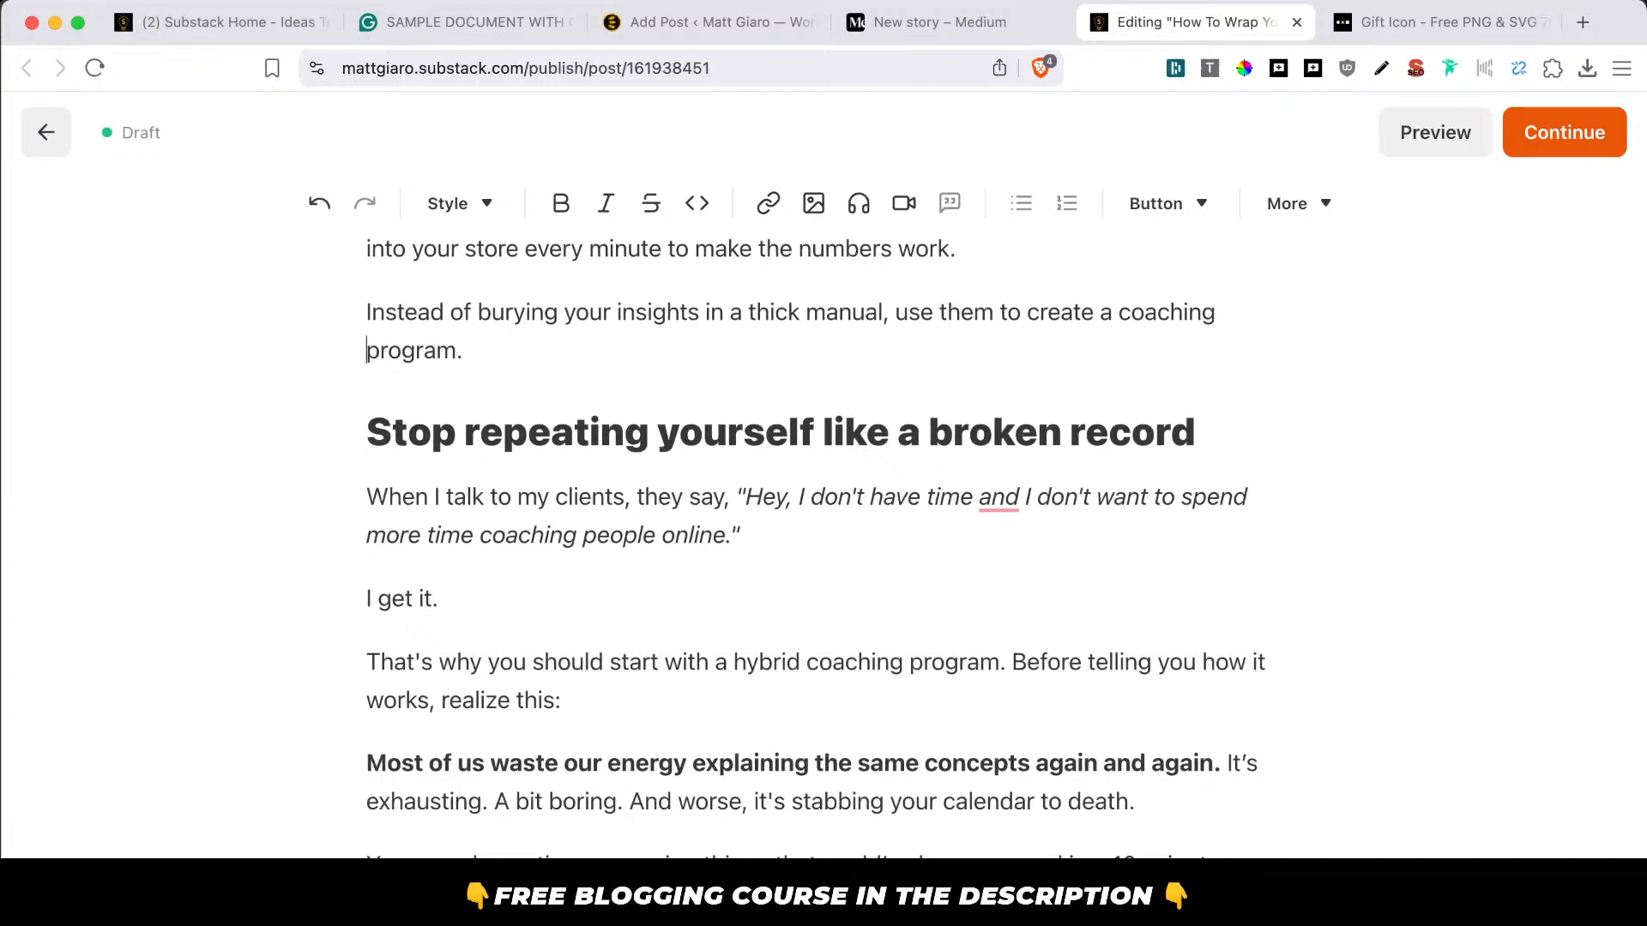
key("super+Right")
key("Return")
Correct "happy meal" to "Happy Meal" and "visit card" to "business card" in the paragraph about books.
scroll(823, 545, "up", 10)
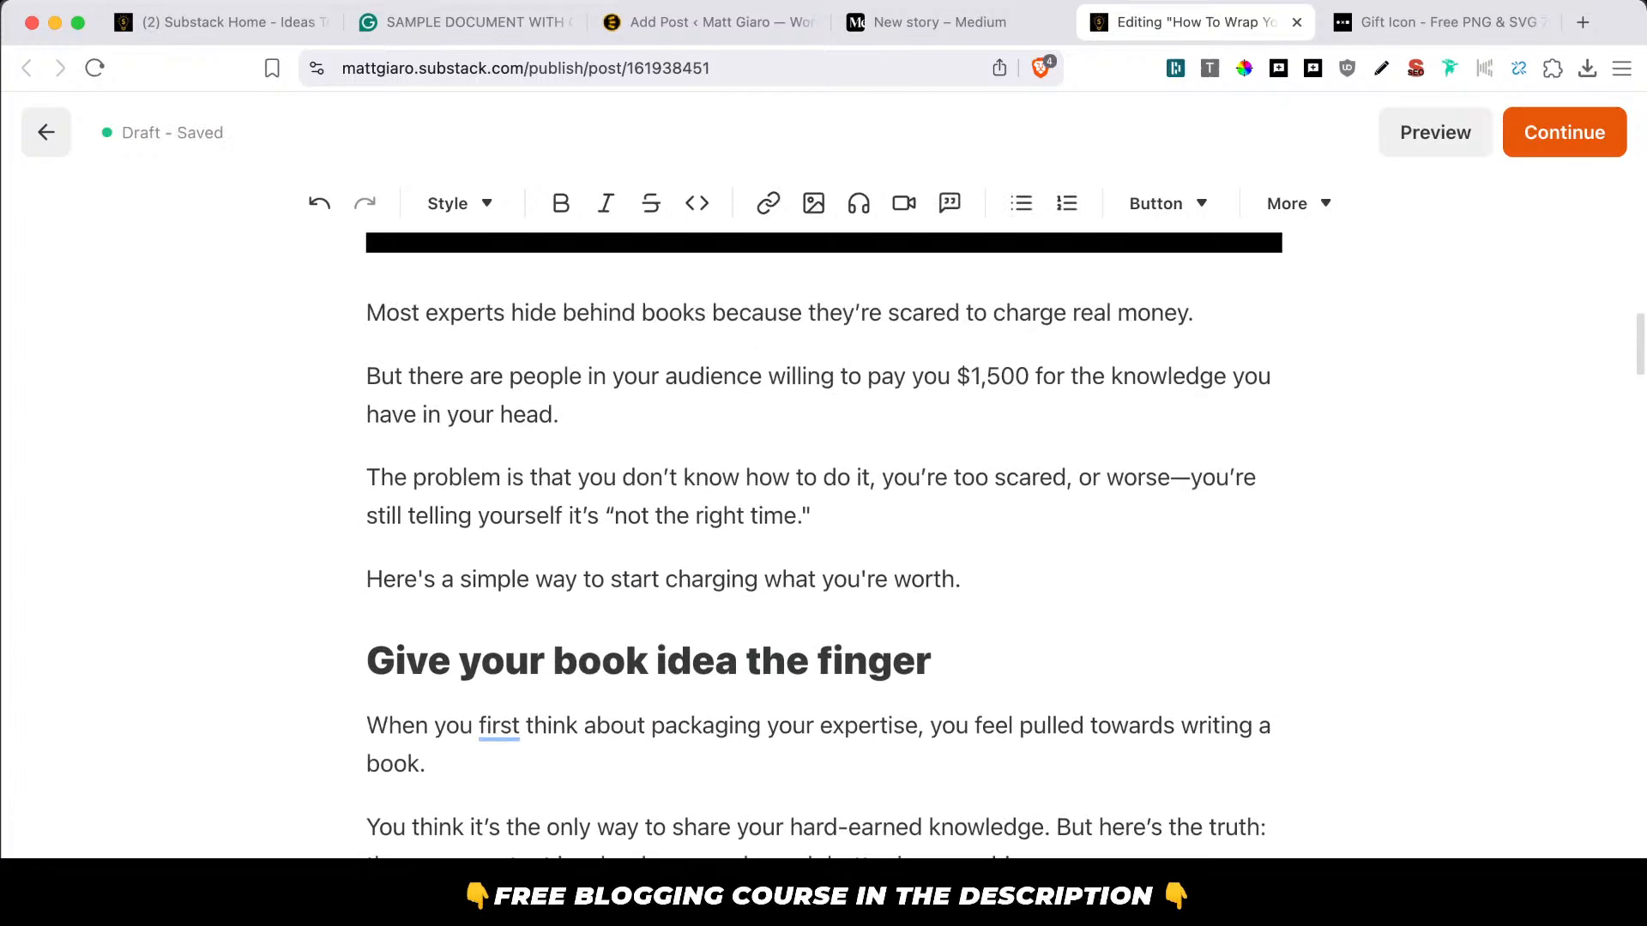
scroll(577, 547, "down", 3)
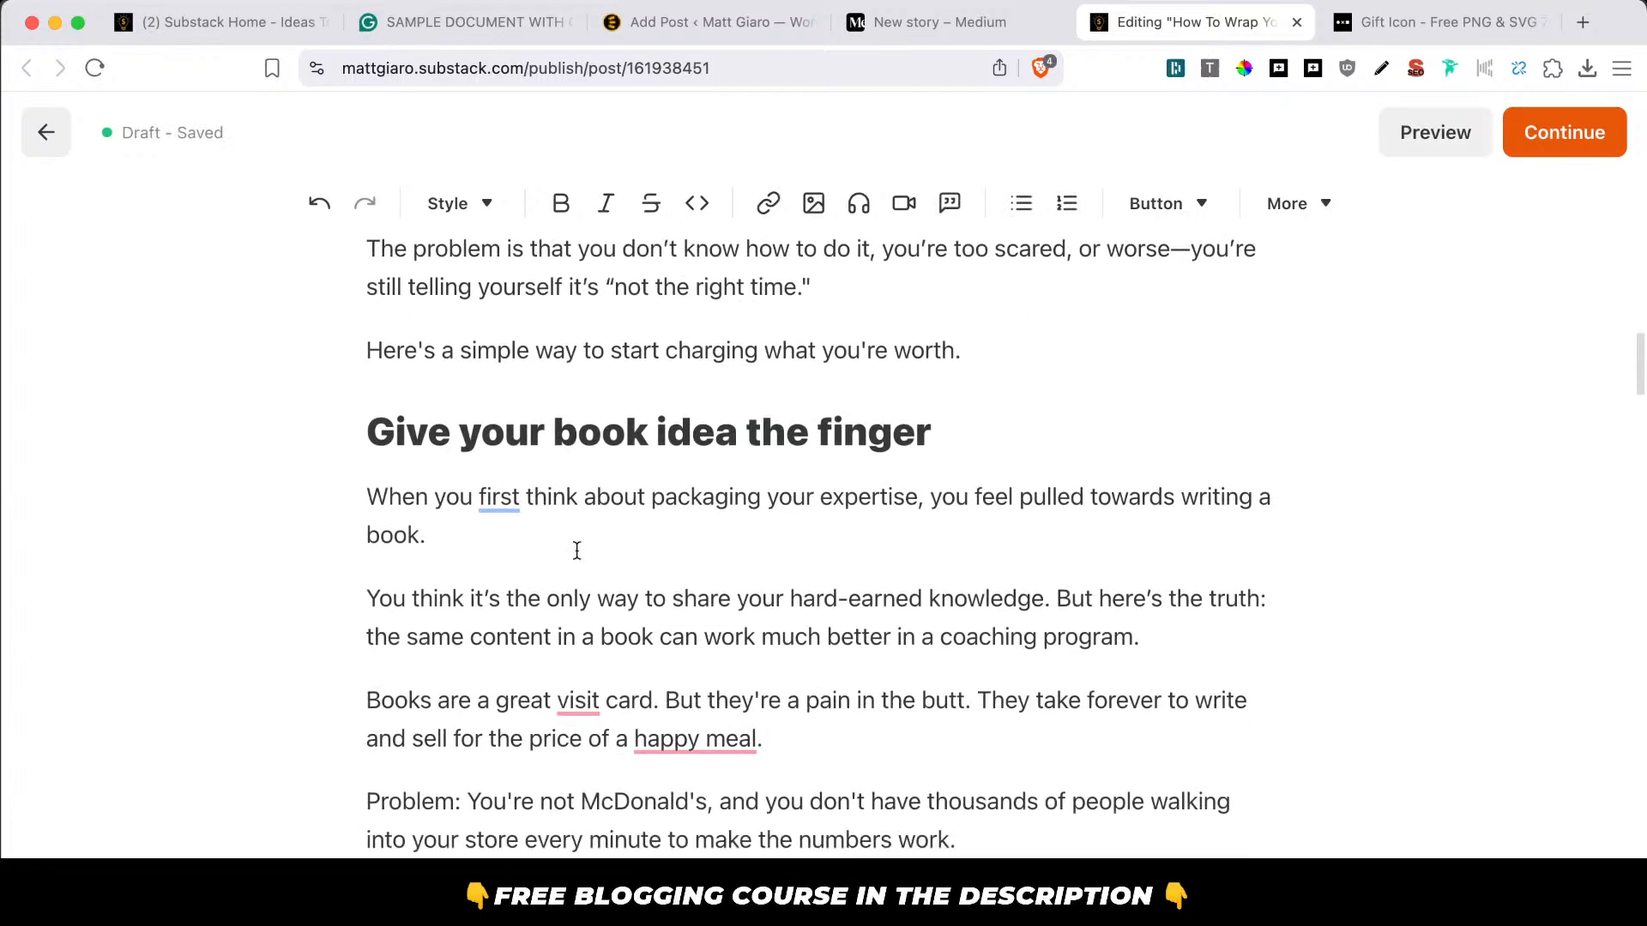
left_click(749, 746)
left_click(660, 806)
left_click(560, 710)
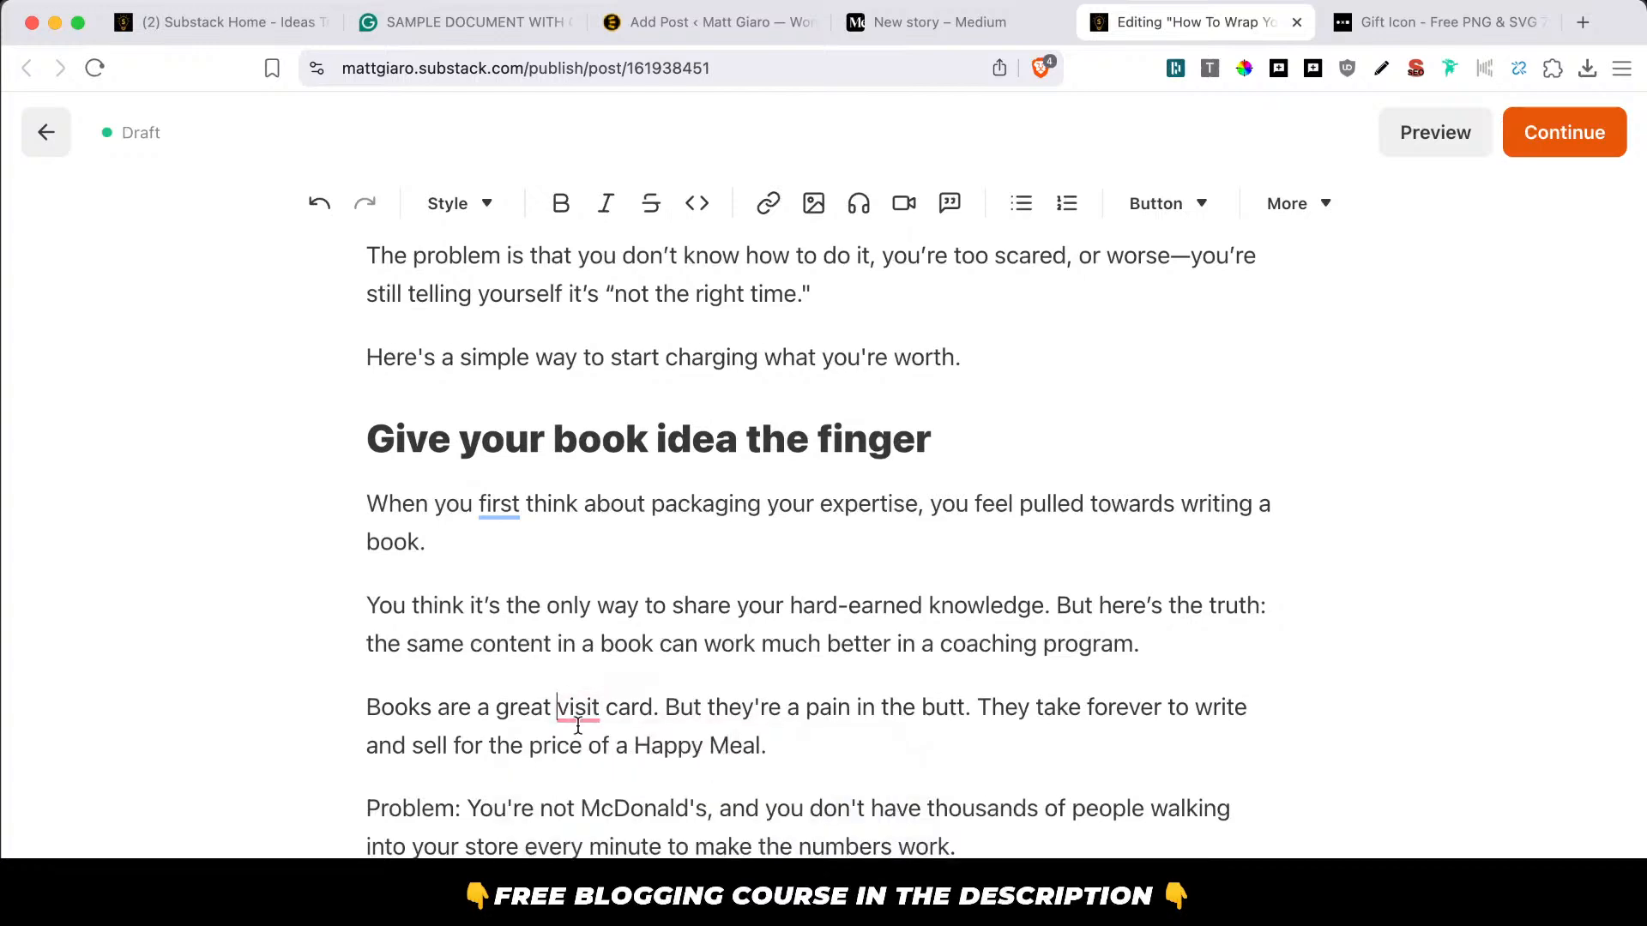
scroll(585, 710, "down", 4)
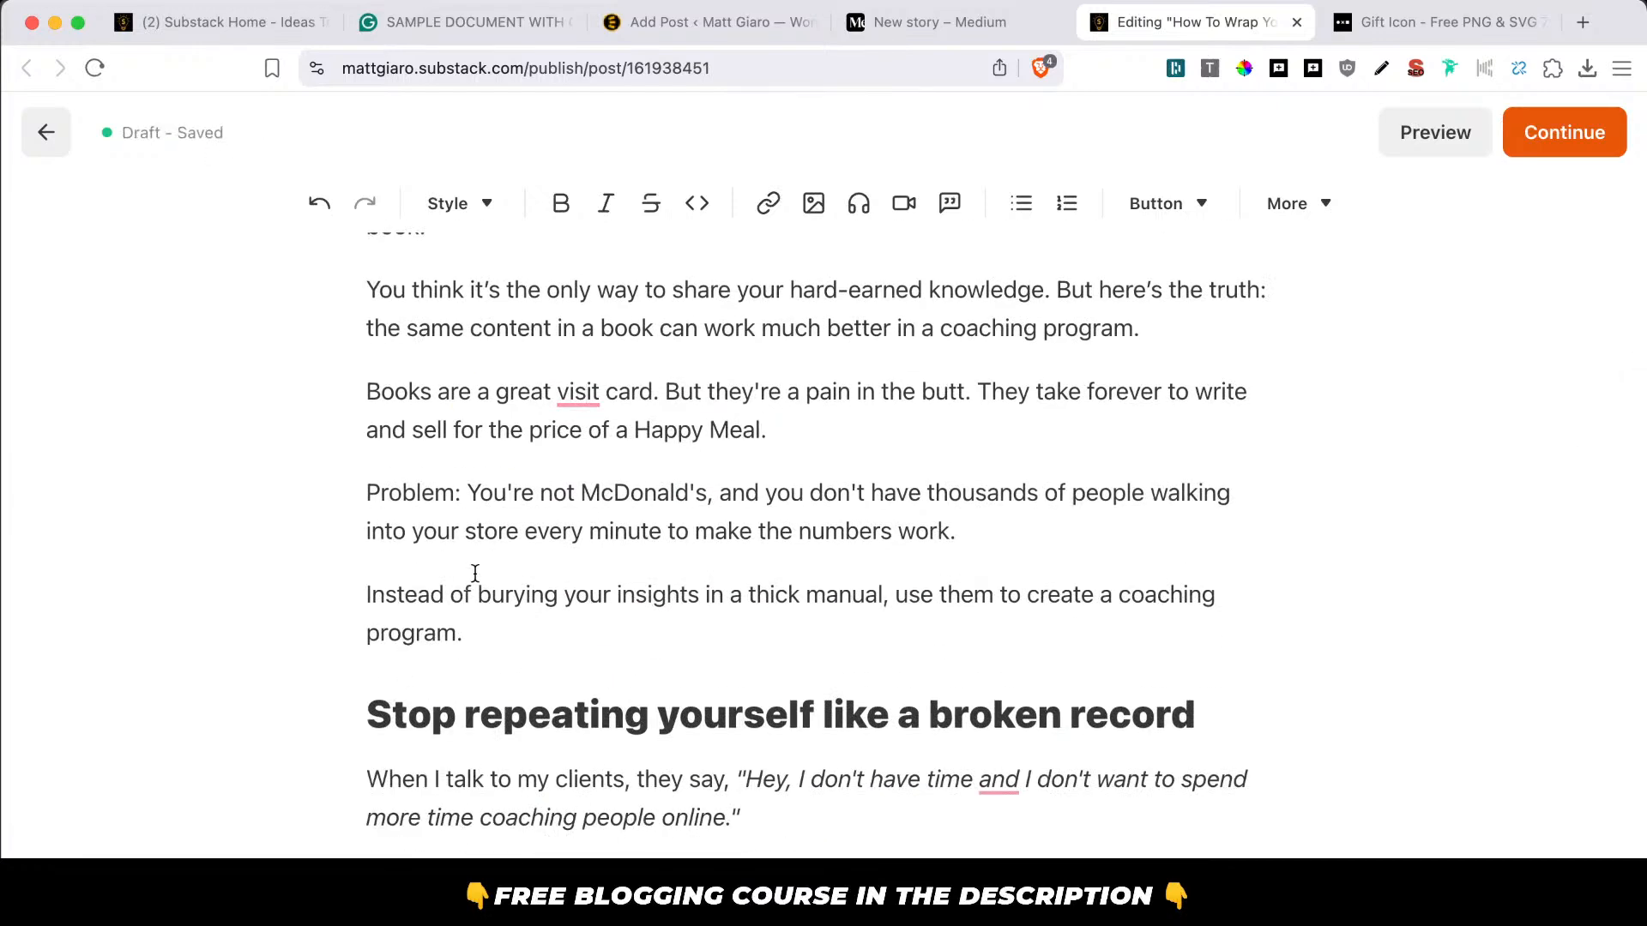
left_click(586, 374)
left_click(595, 468)
Insert a subscribe form with caption after the intro line "Here's a simple way to start charging what you're worth.".
scroll(882, 456, "up", 4)
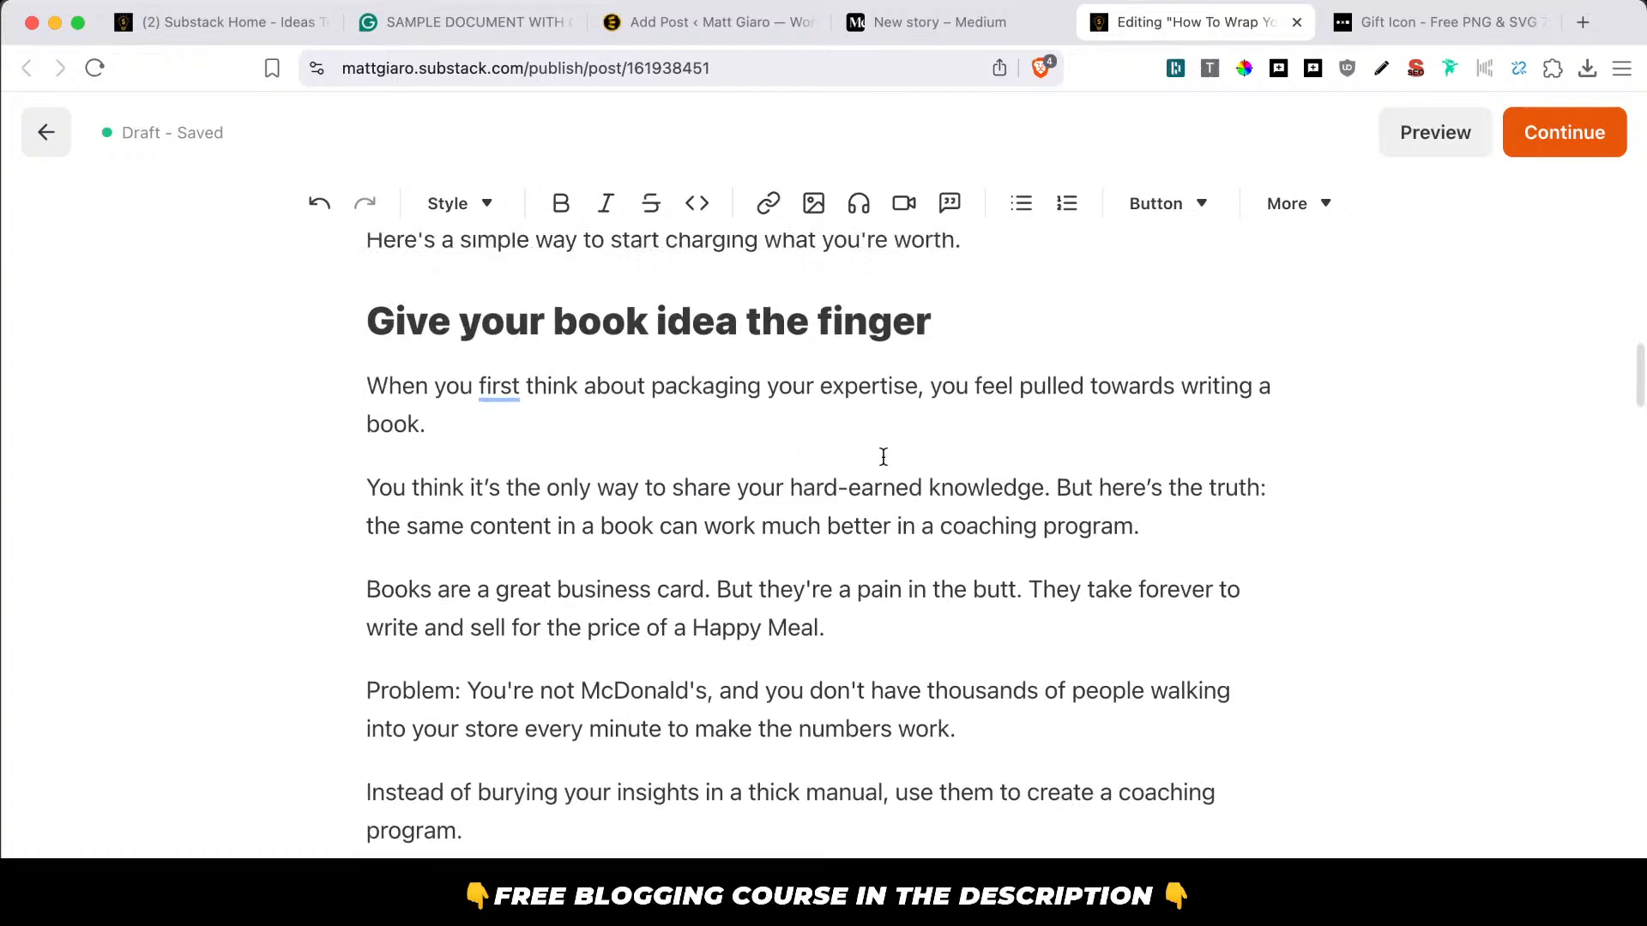
scroll(883, 456, "up", 1)
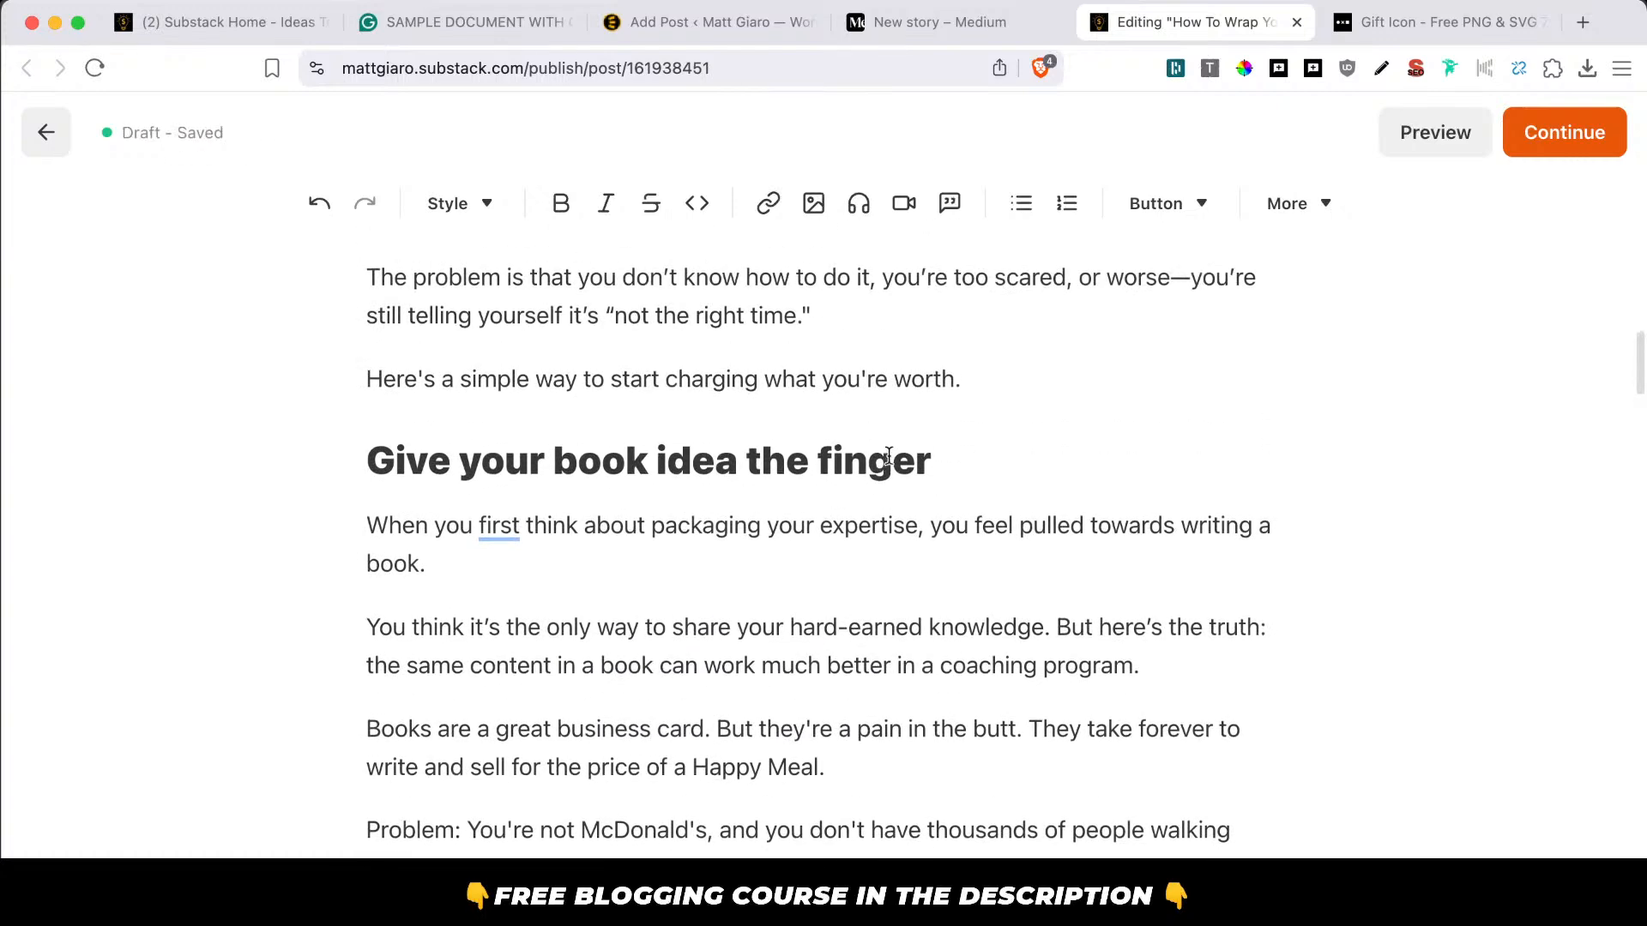
scroll(987, 371, "up", 2)
scroll(987, 370, "down", 2)
left_click(986, 369)
scroll(1195, 746, "up", 4)
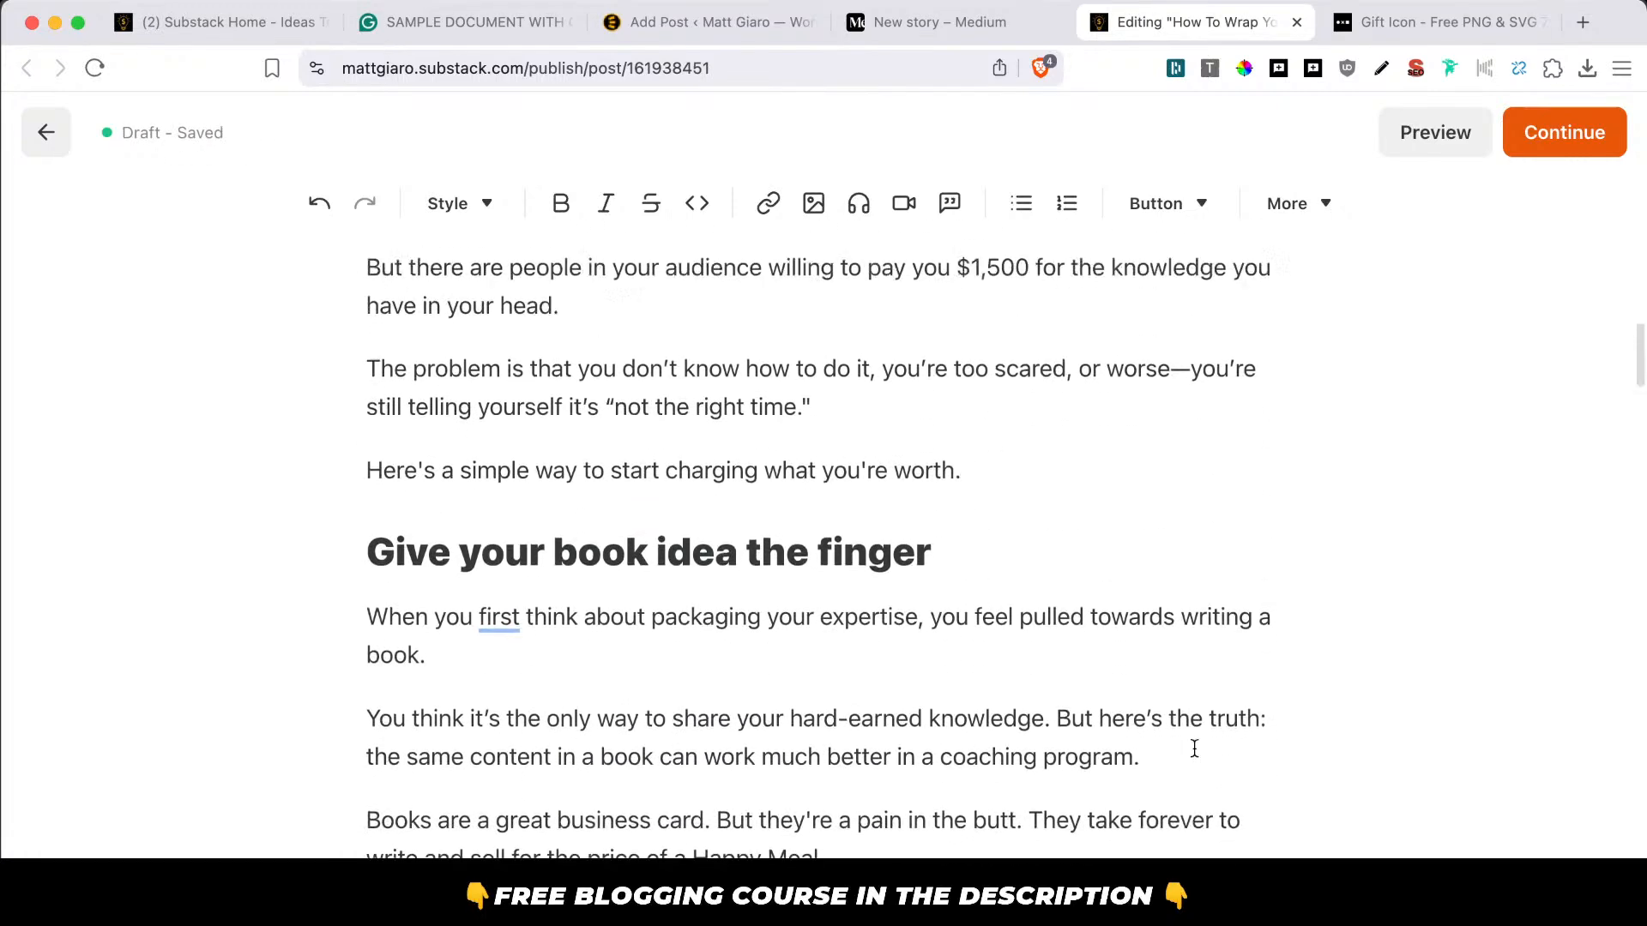
key("Return")
left_click(1153, 203)
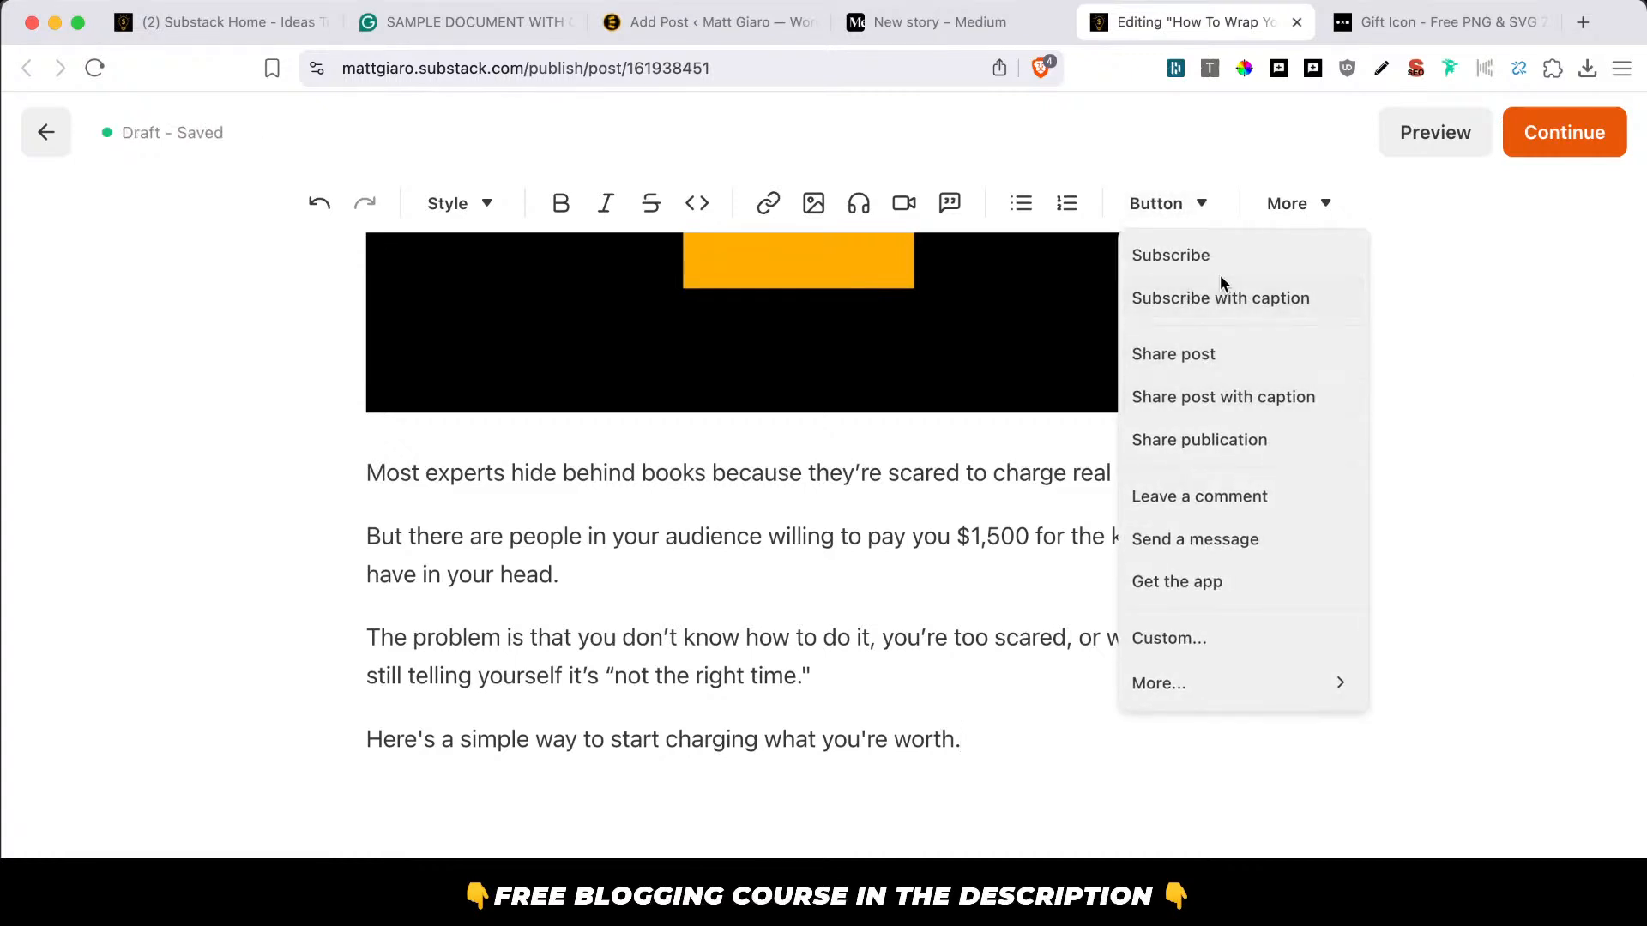
left_click(1224, 295)
Replace the subscribe form's caption with "FREE DAILY TIPS TO MONETIZE YOUR KNOWLEDGE:".
triple_click(873, 760)
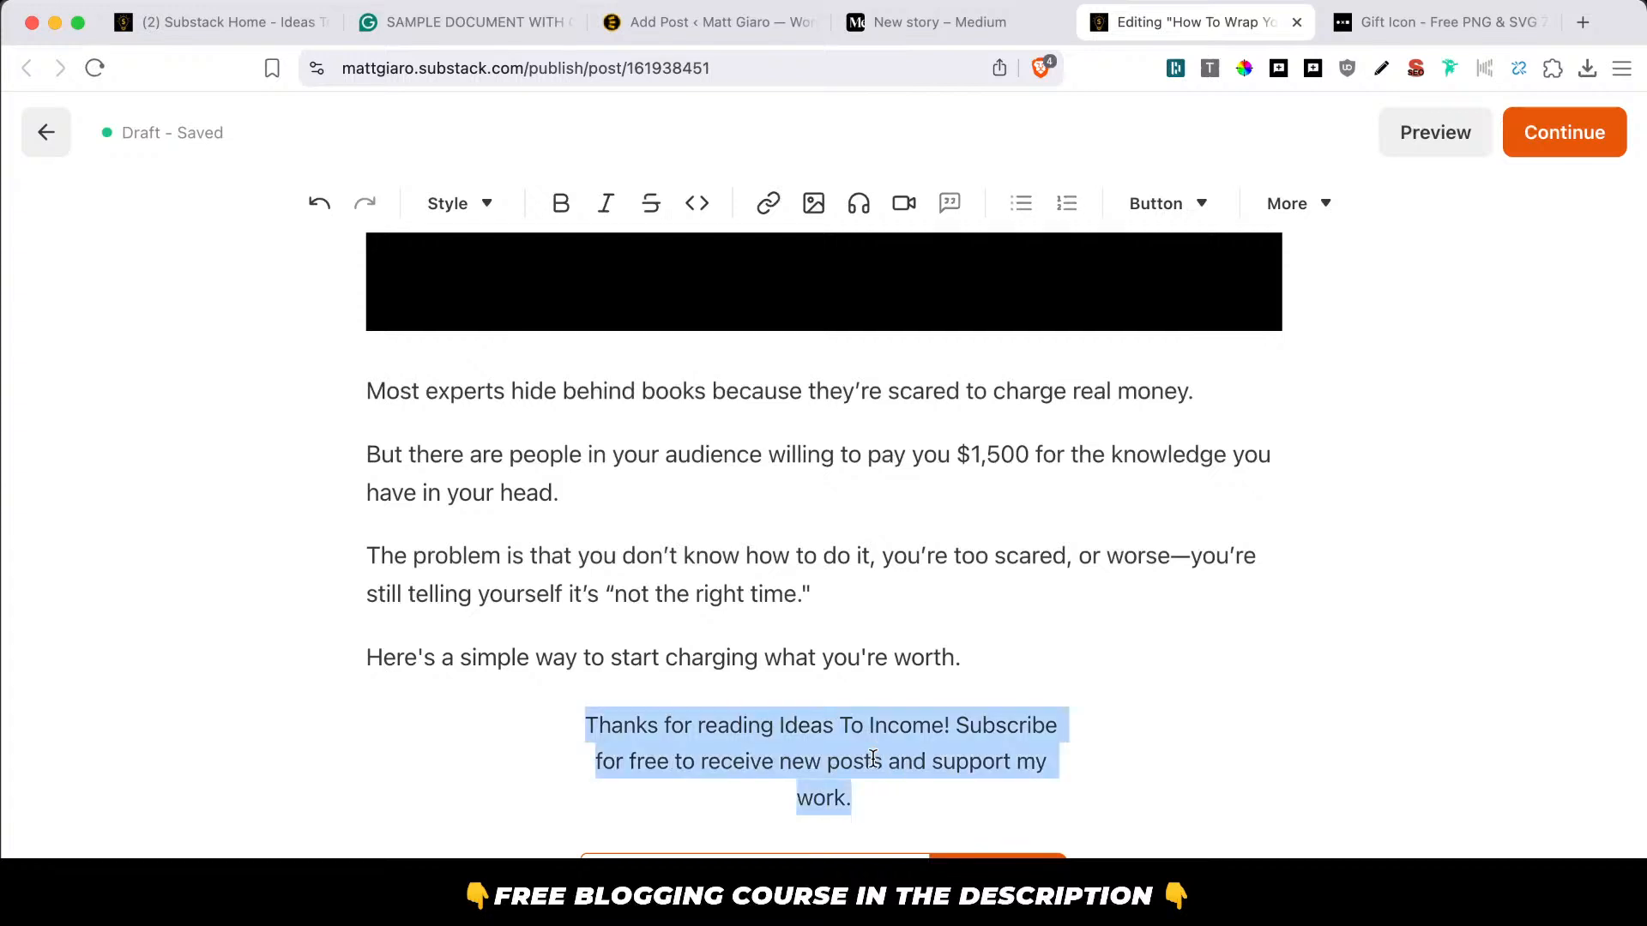
type("FR")
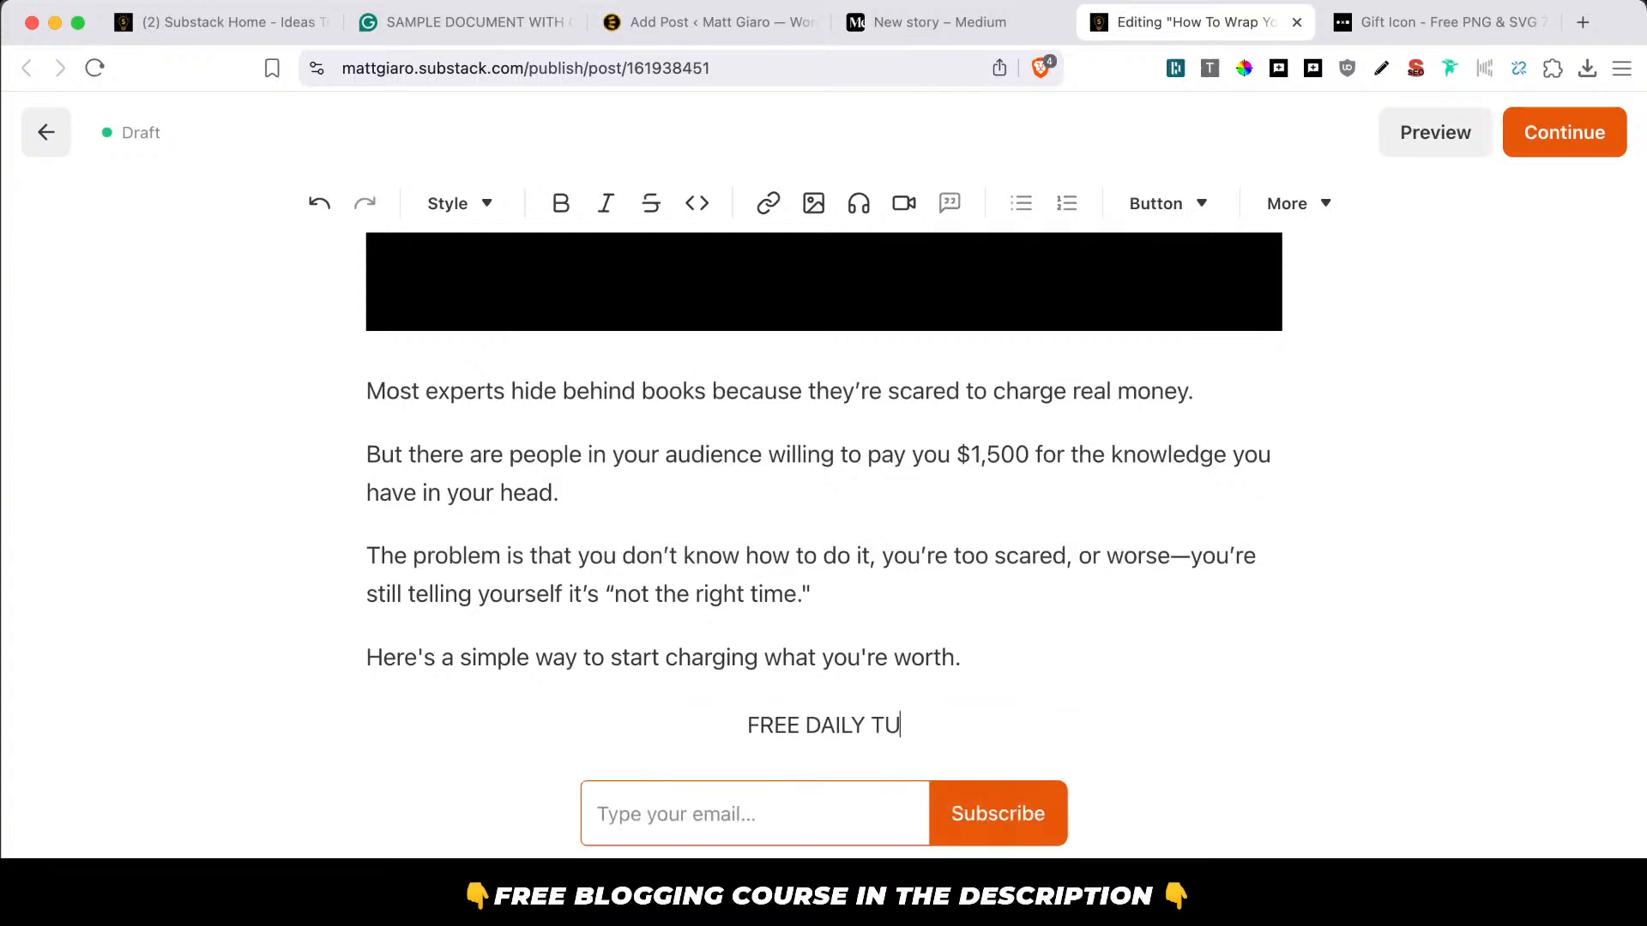
type("EE DAILY TIPS TO MONETI")
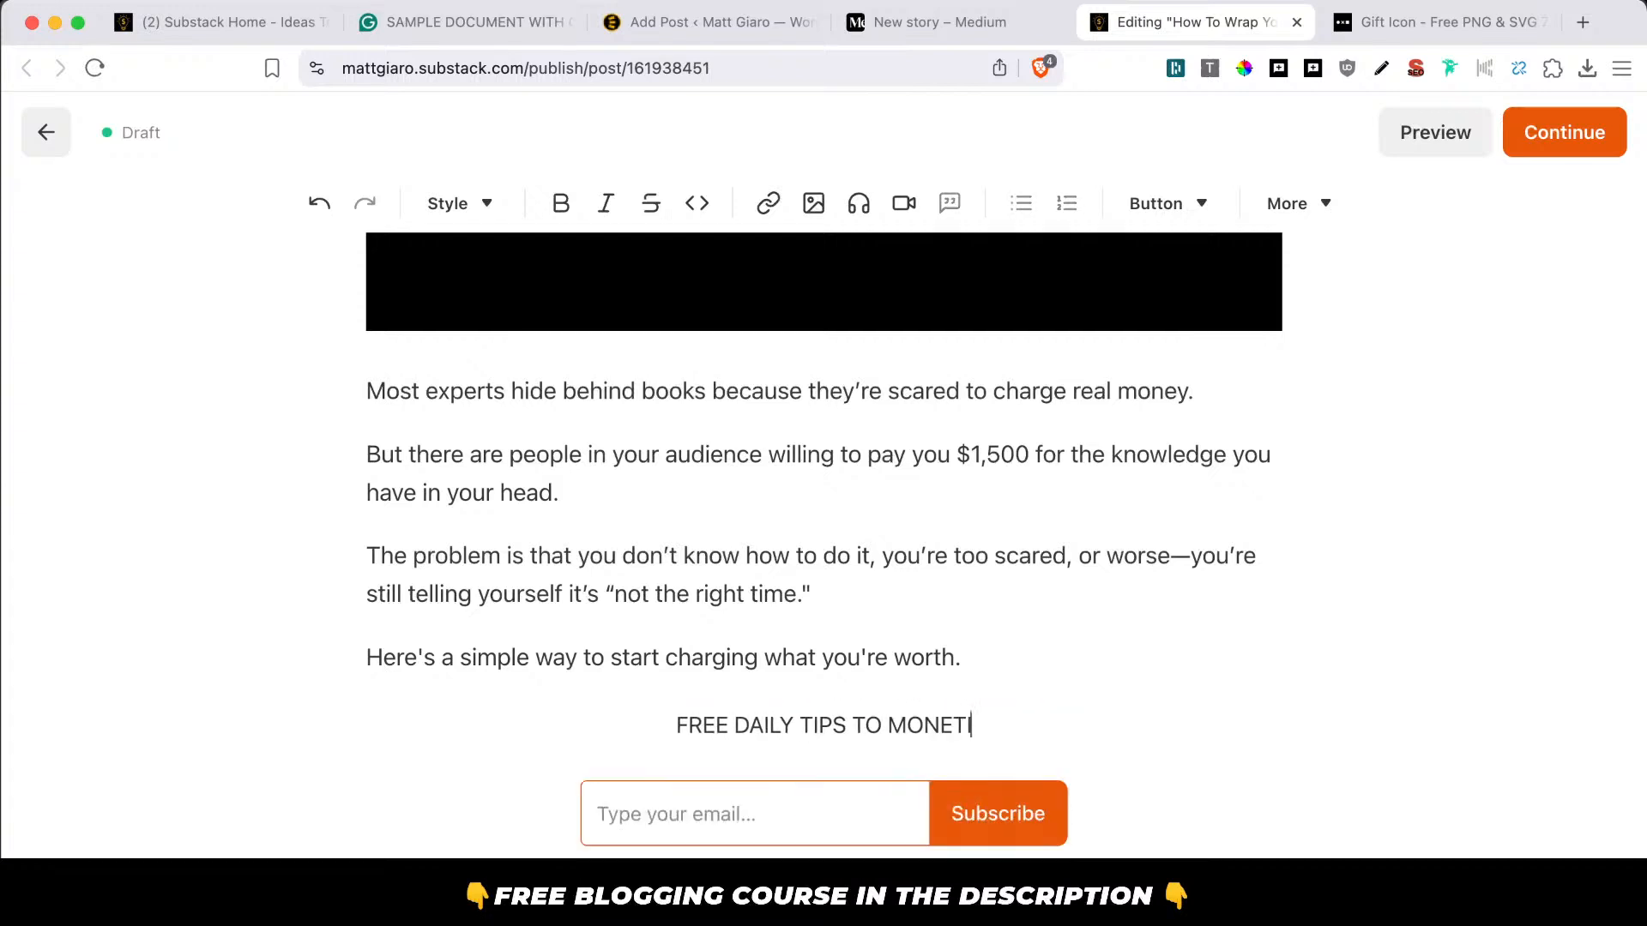
type("ZE YOUR")
key("BackSpace")
key("BackSpace")
key("BackSpace")
type("OU")
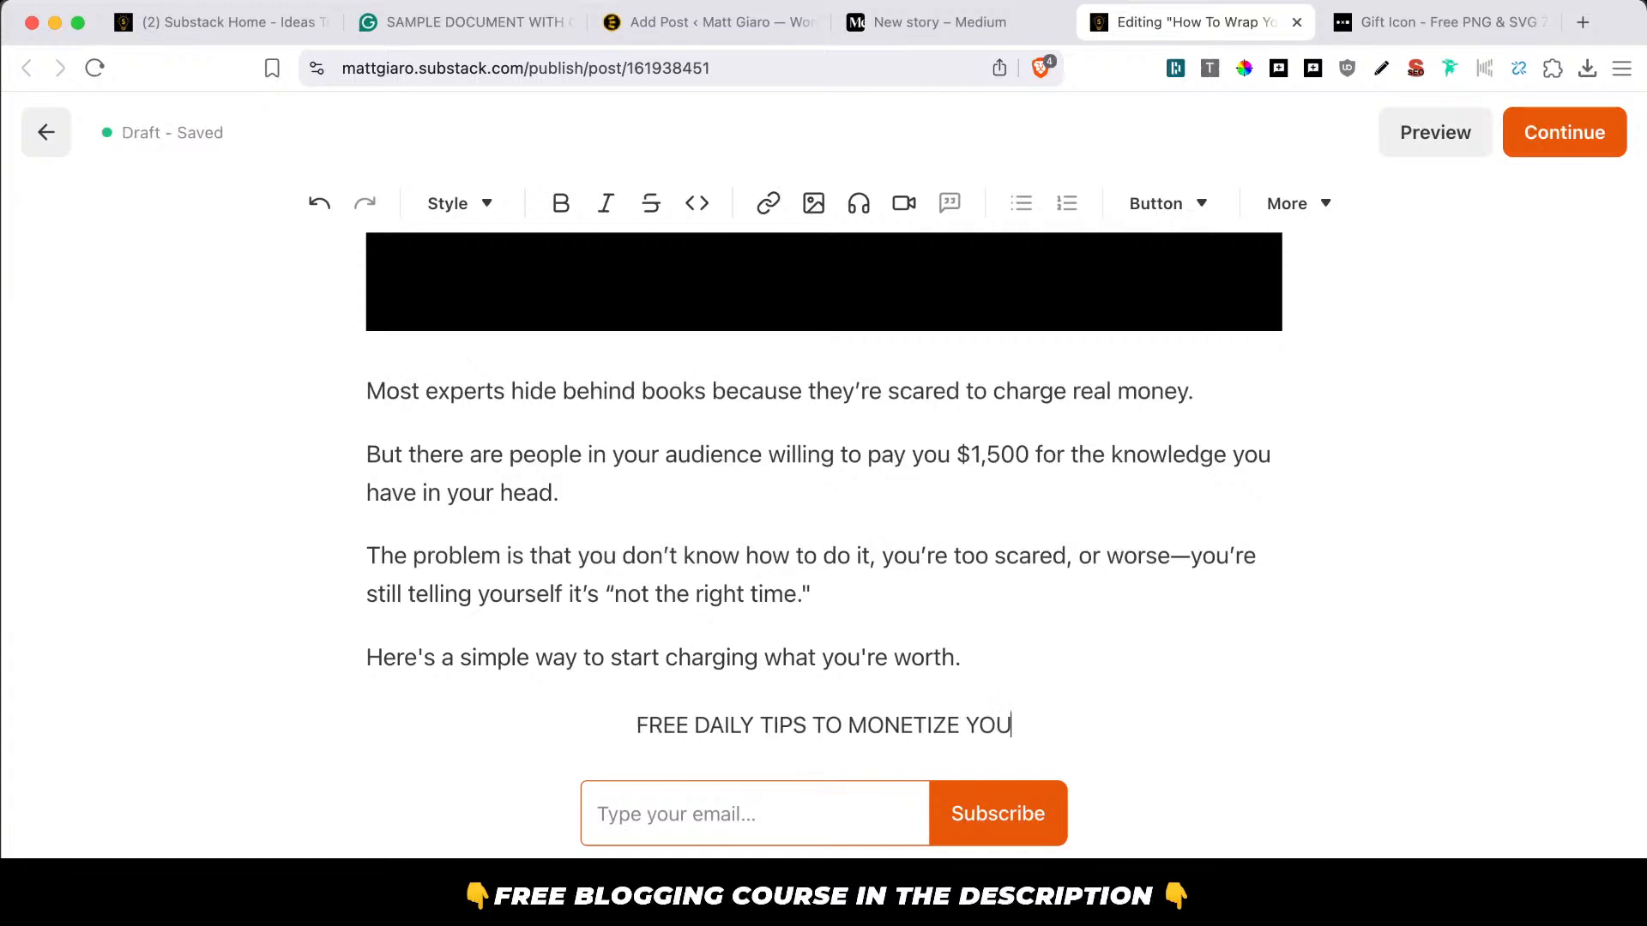
type("R KNWOL")
key("BackSpace")
key("BackSpace")
key("BackSpace")
type("OW")
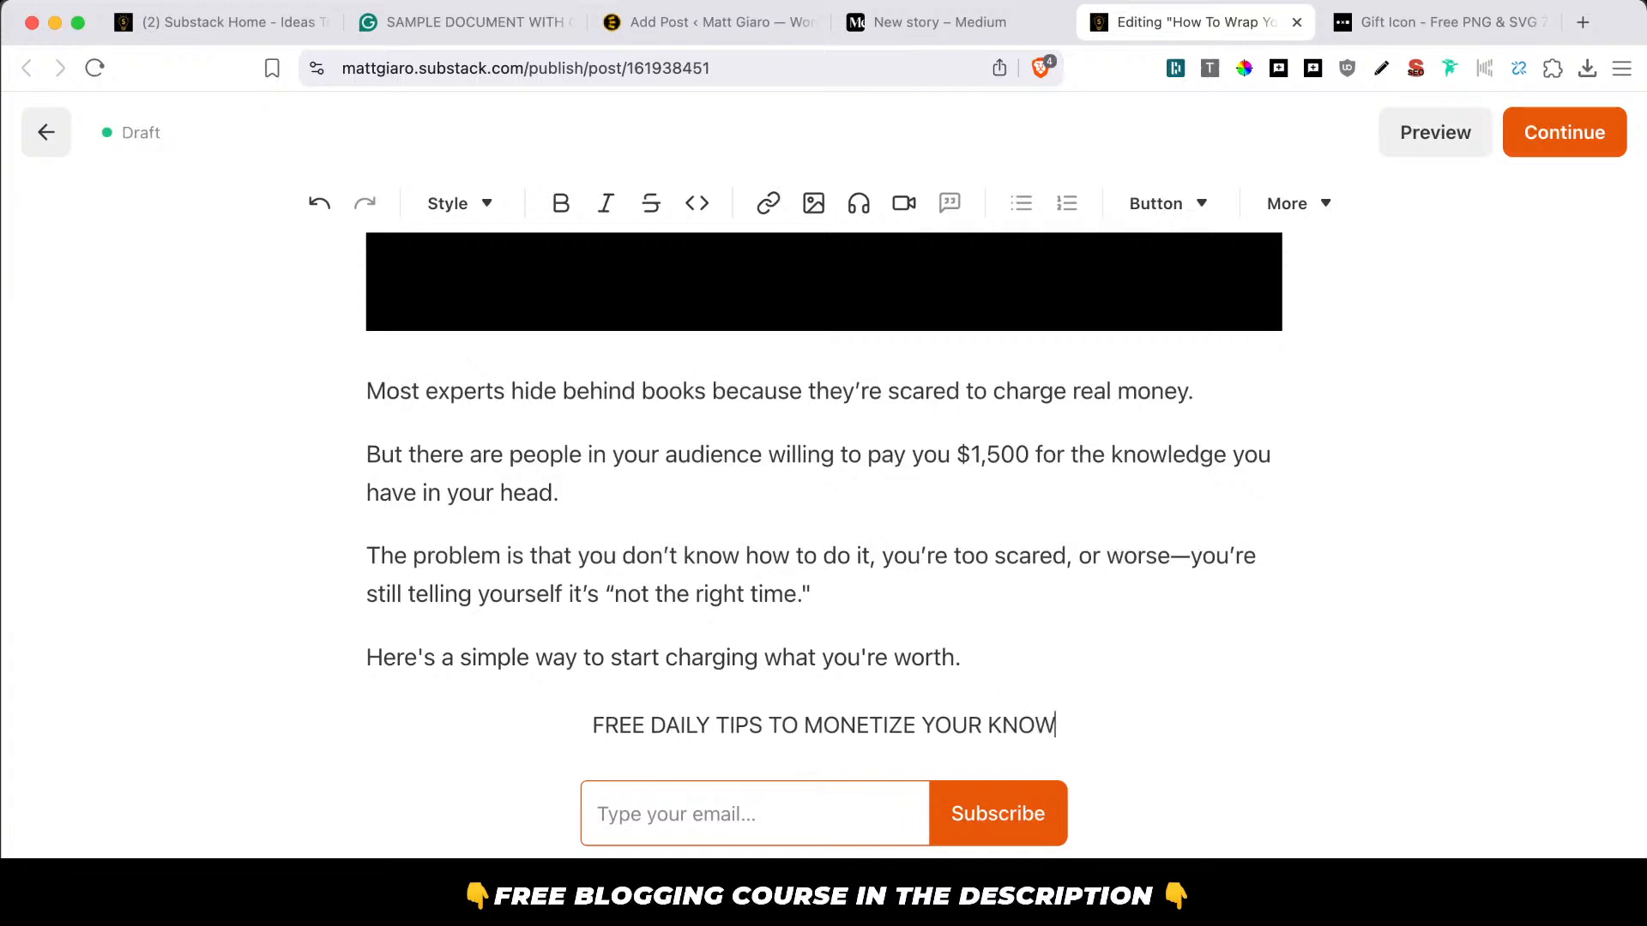
type("LEDGE:")
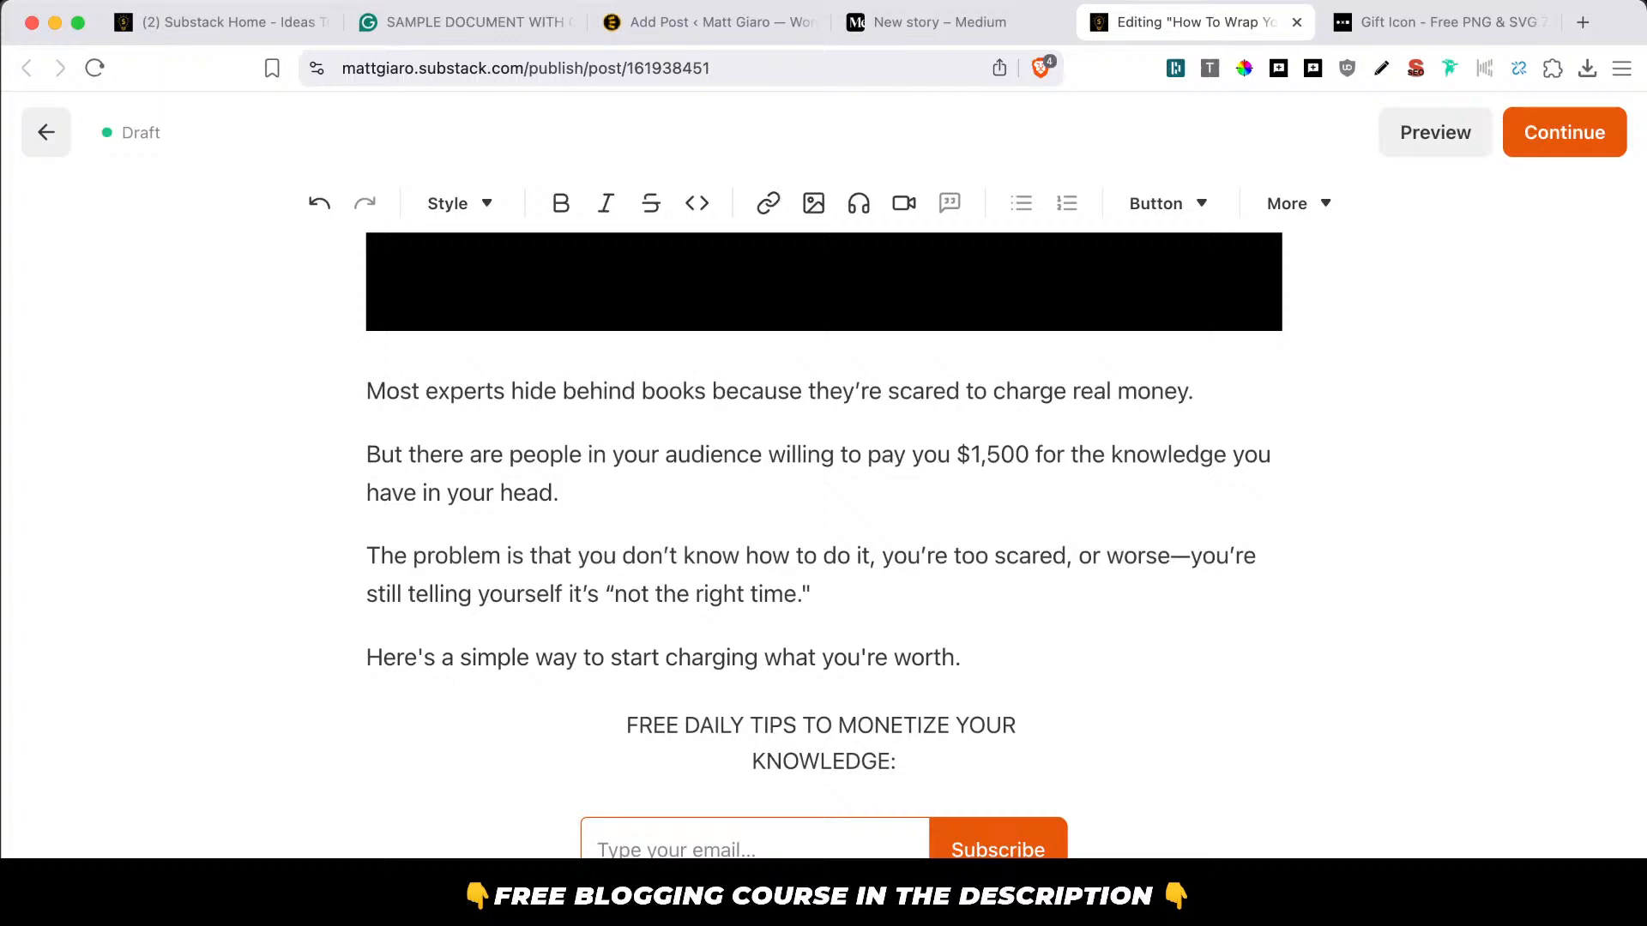
Make the whole caption above the subscribe form bold.
triple_click(767, 760)
key("super+b")
left_click(938, 768)
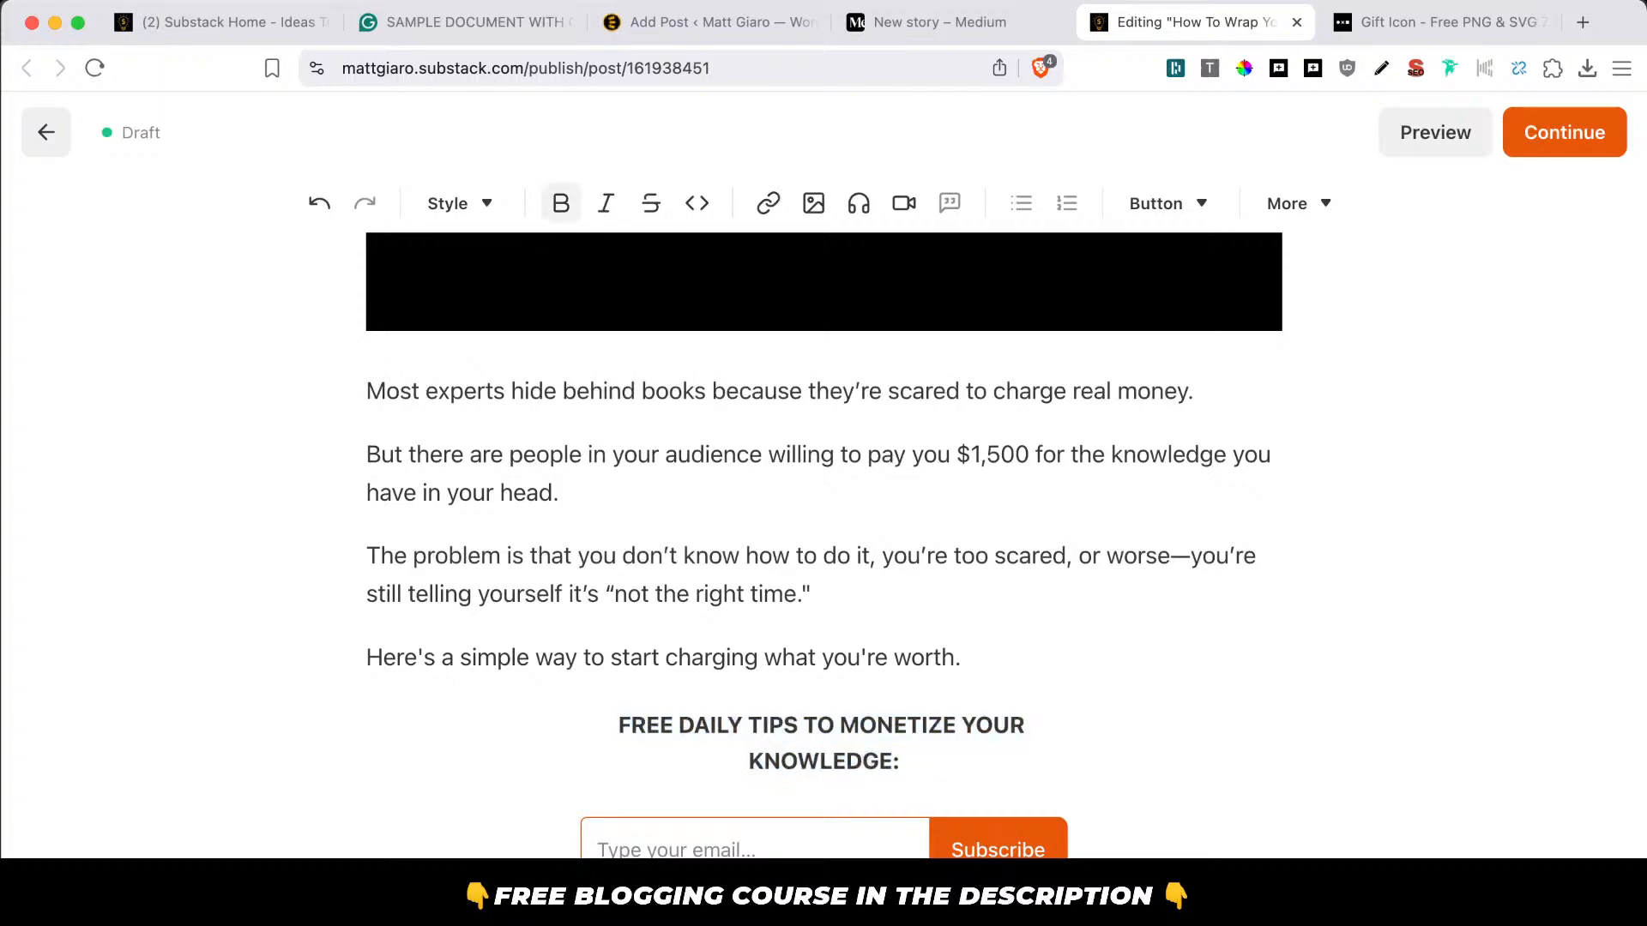
Continue to the publishing settings and enable a scheduled time to email and publish the post.
scroll(854, 784, "down", 4)
scroll(855, 784, "down", 20)
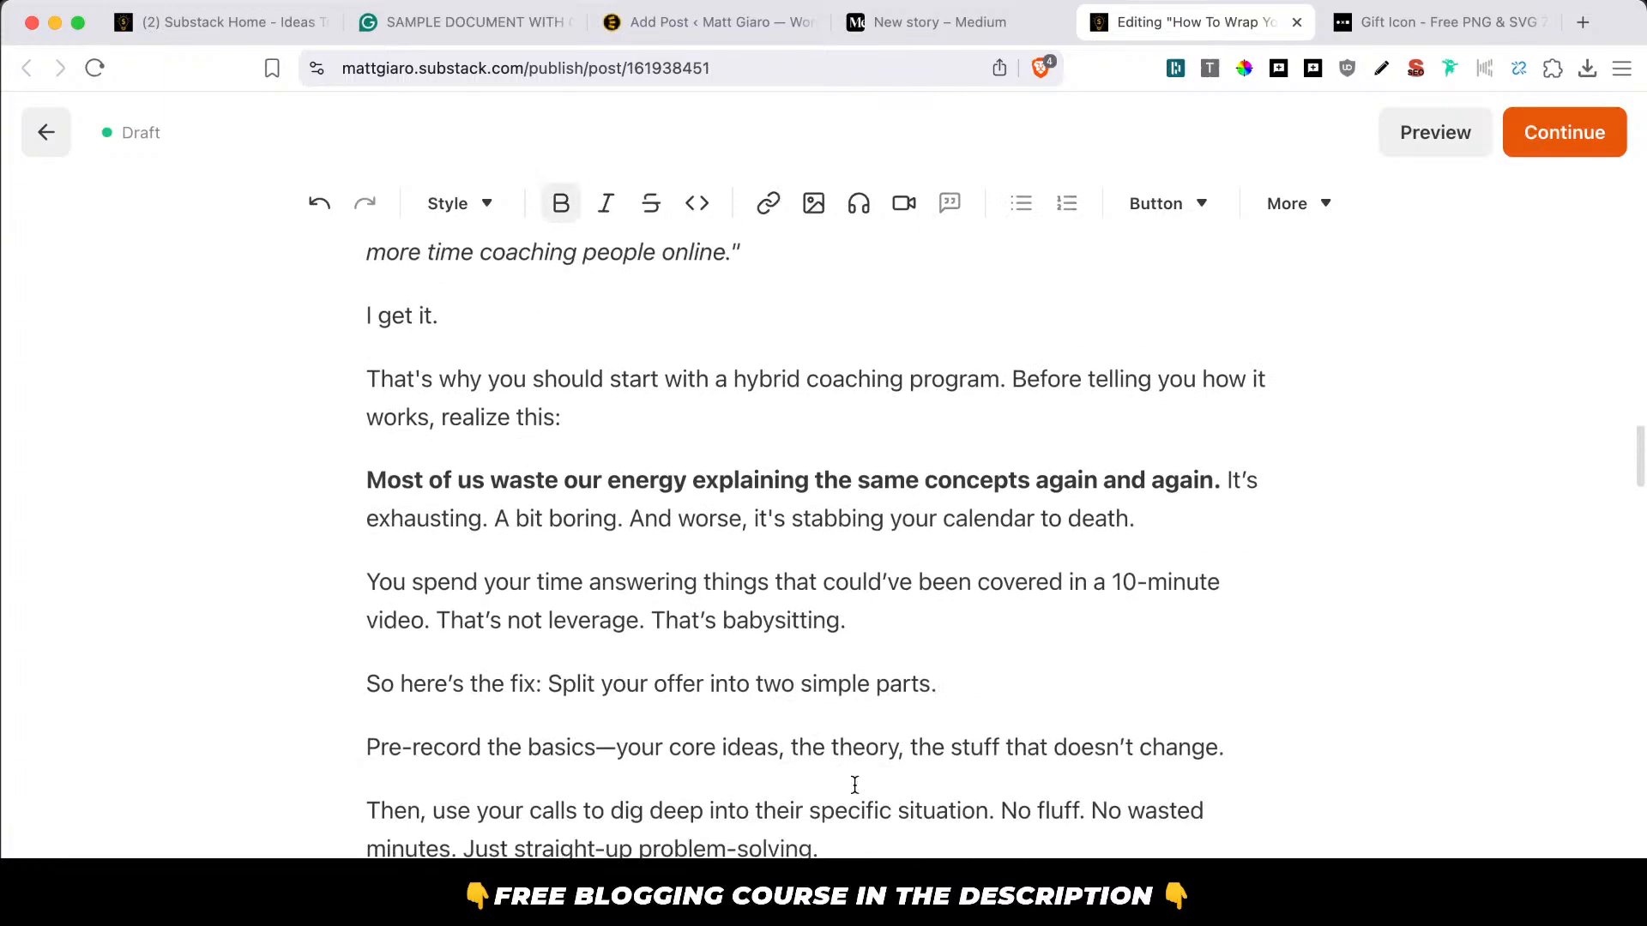
scroll(854, 784, "down", 10)
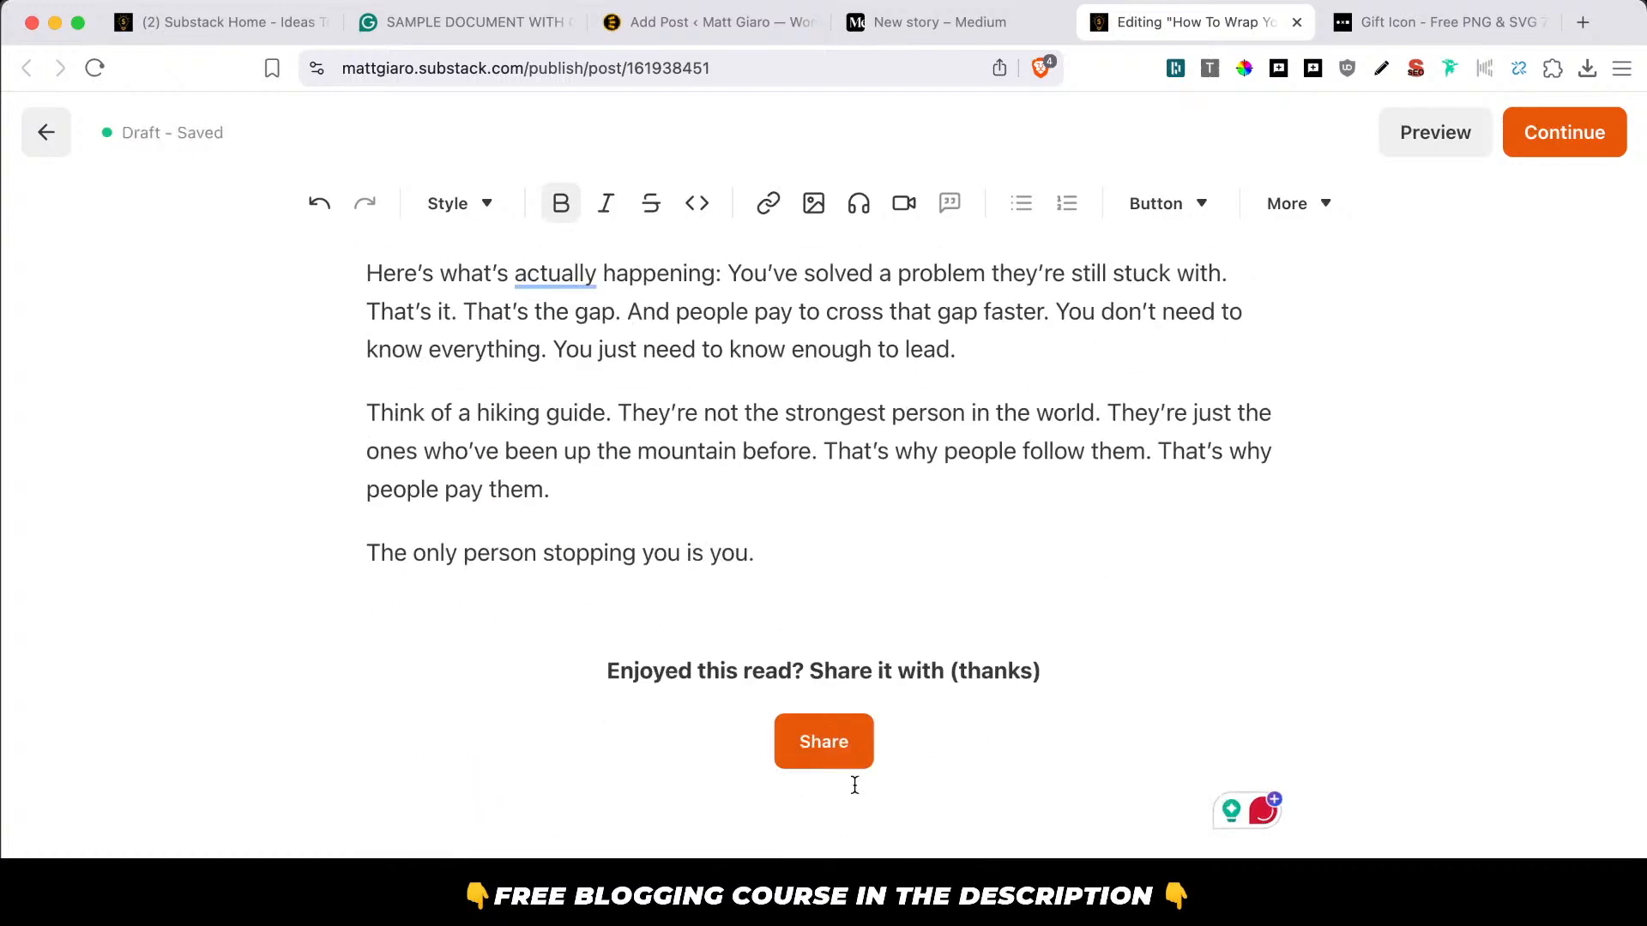
left_click(1563, 135)
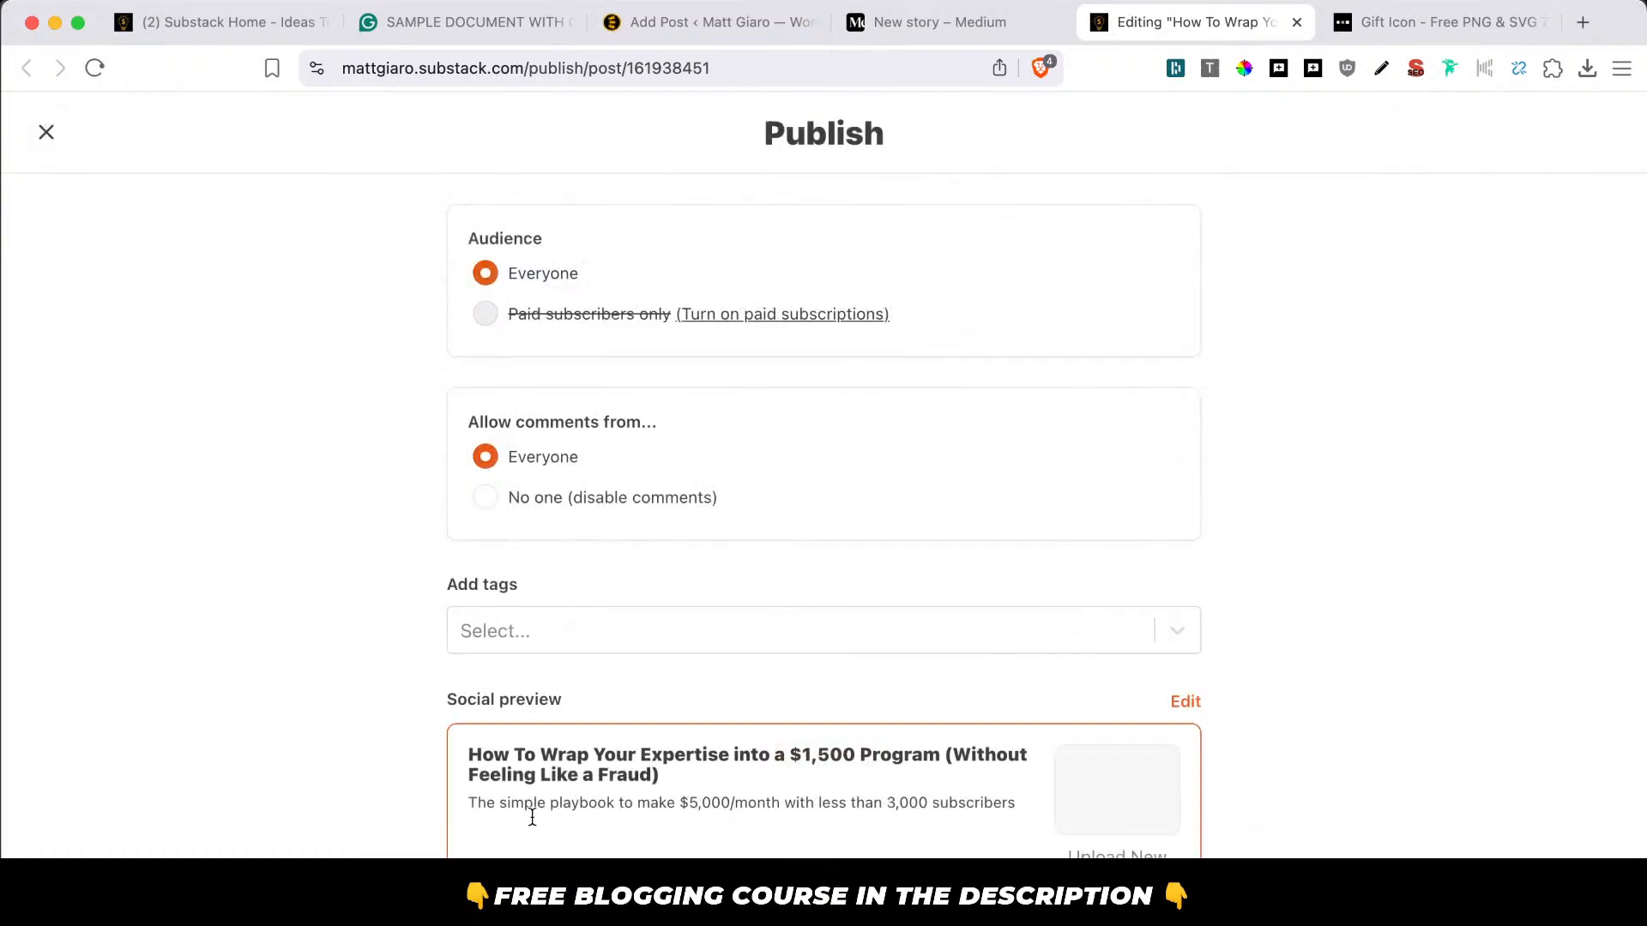
scroll(618, 639, "down", 4)
left_click(571, 811)
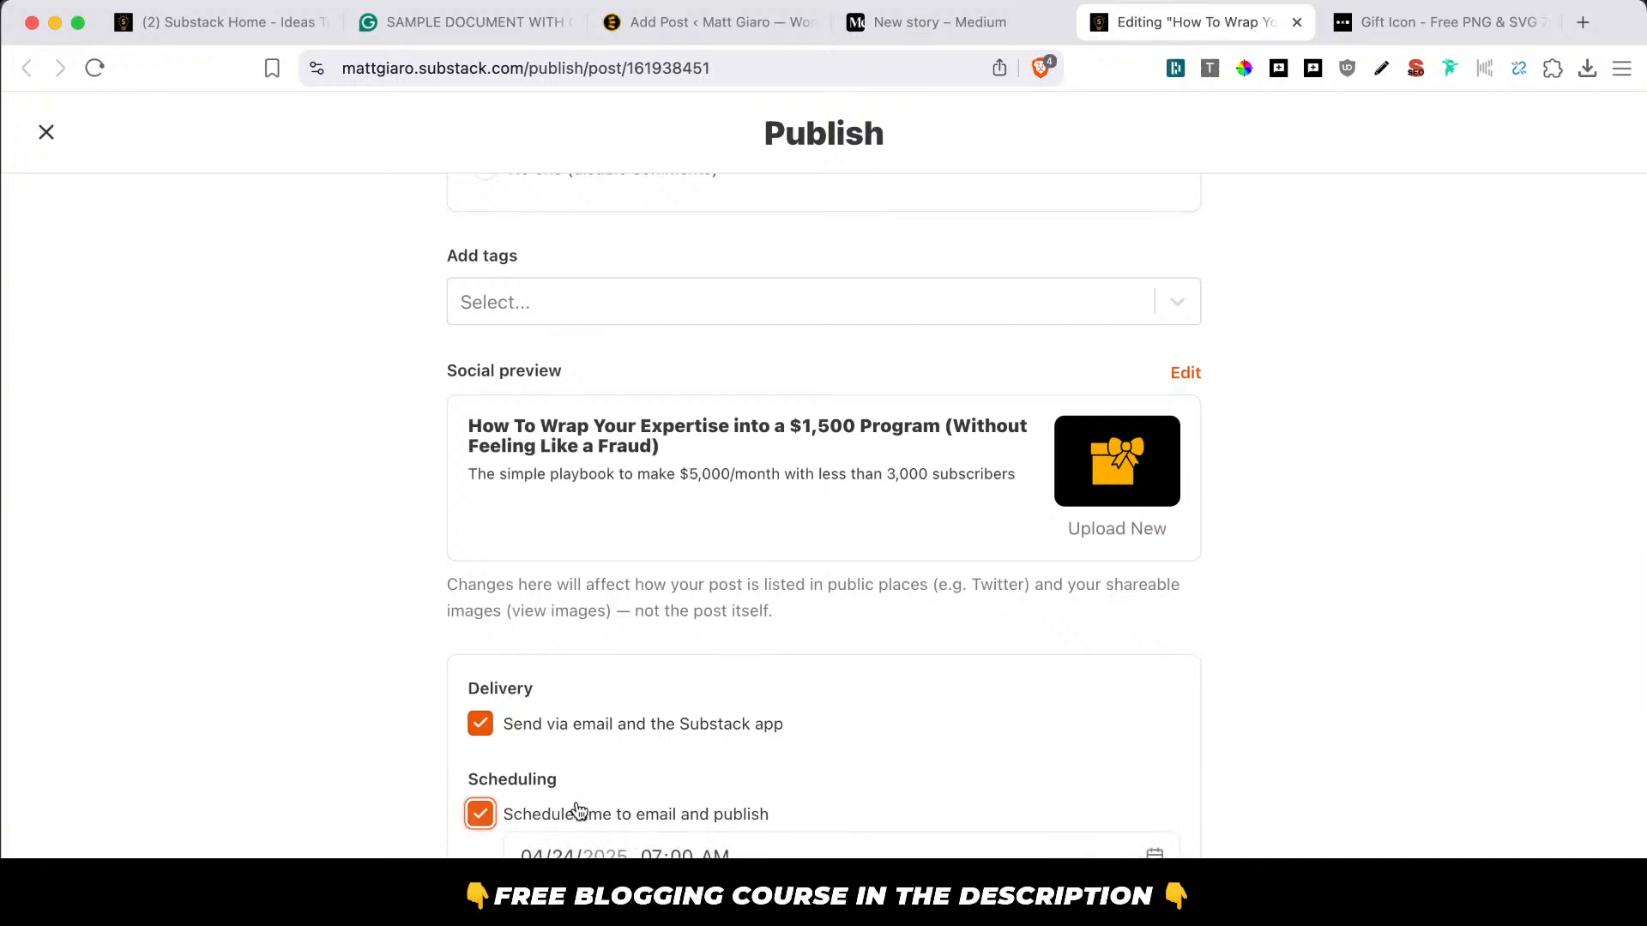
scroll(585, 800, "down", 1)
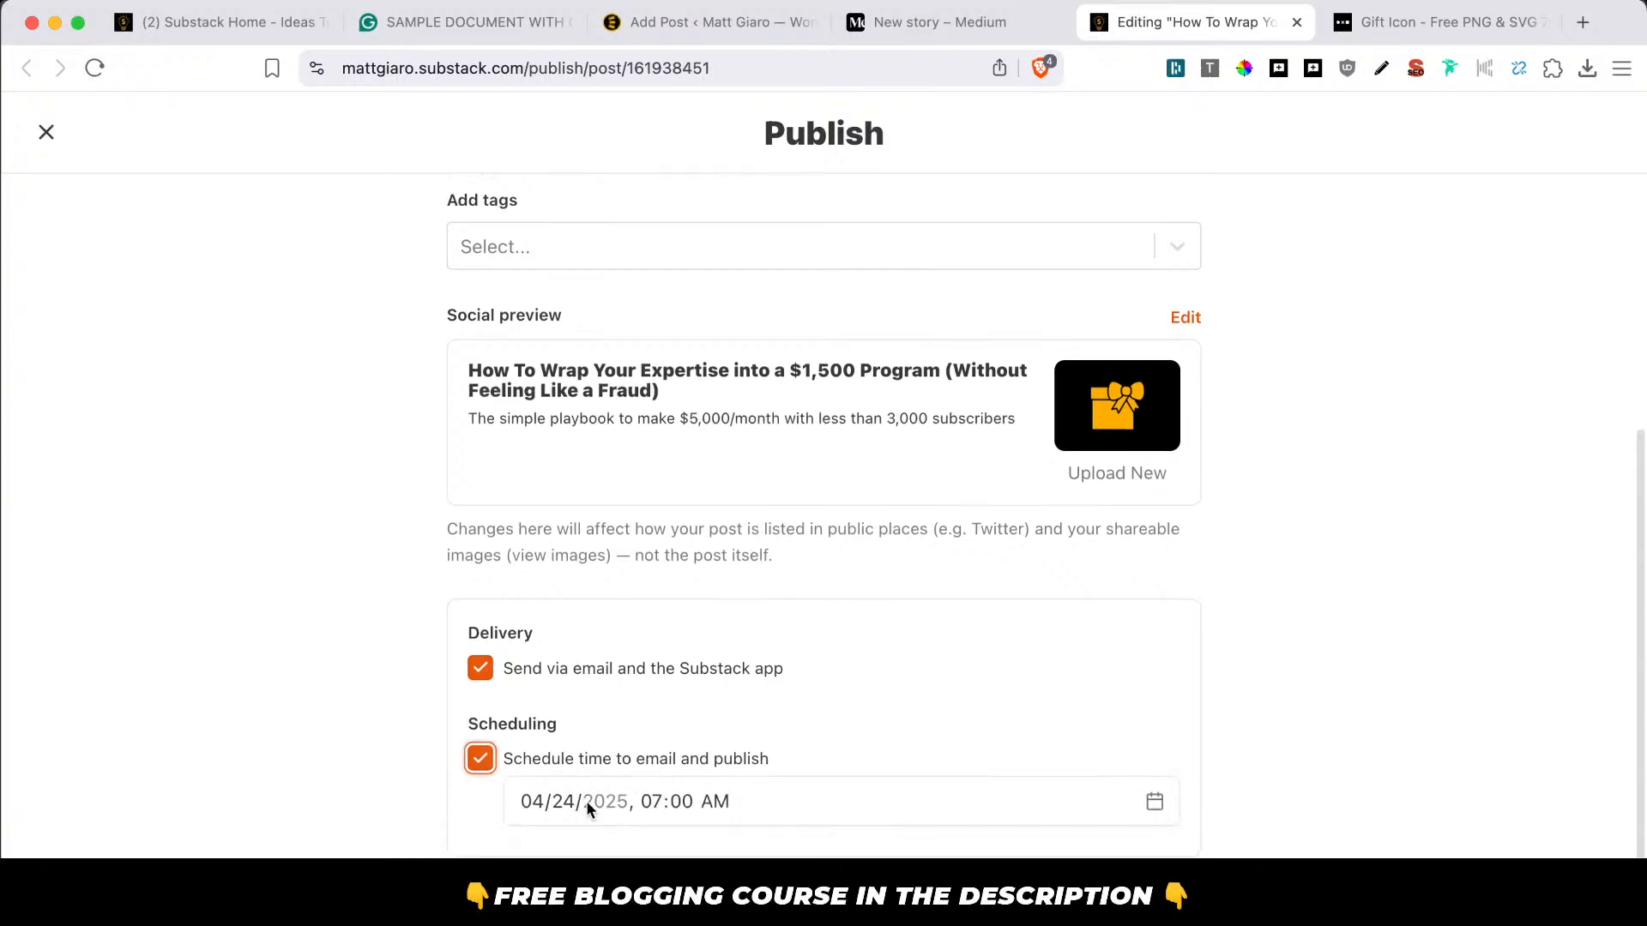
Set the schedule to 04/23/2025 in the 3 PM hour and schedule the post.
left_click(1154, 803)
left_click(640, 639)
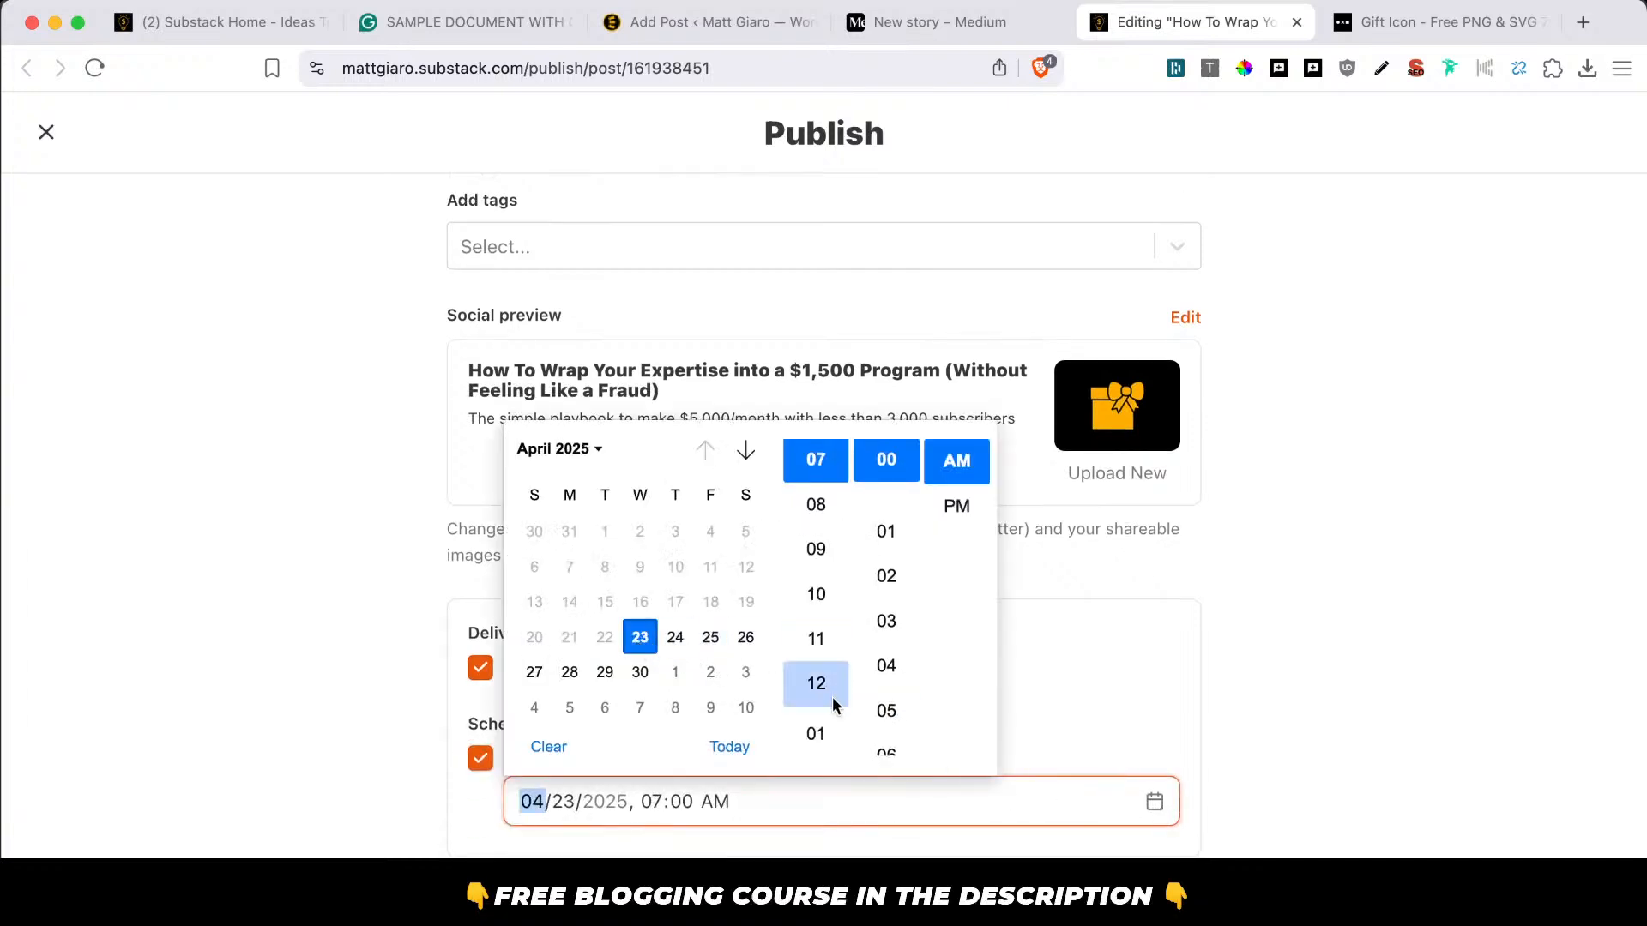
scroll(816, 651, "down", 3)
left_click(815, 642)
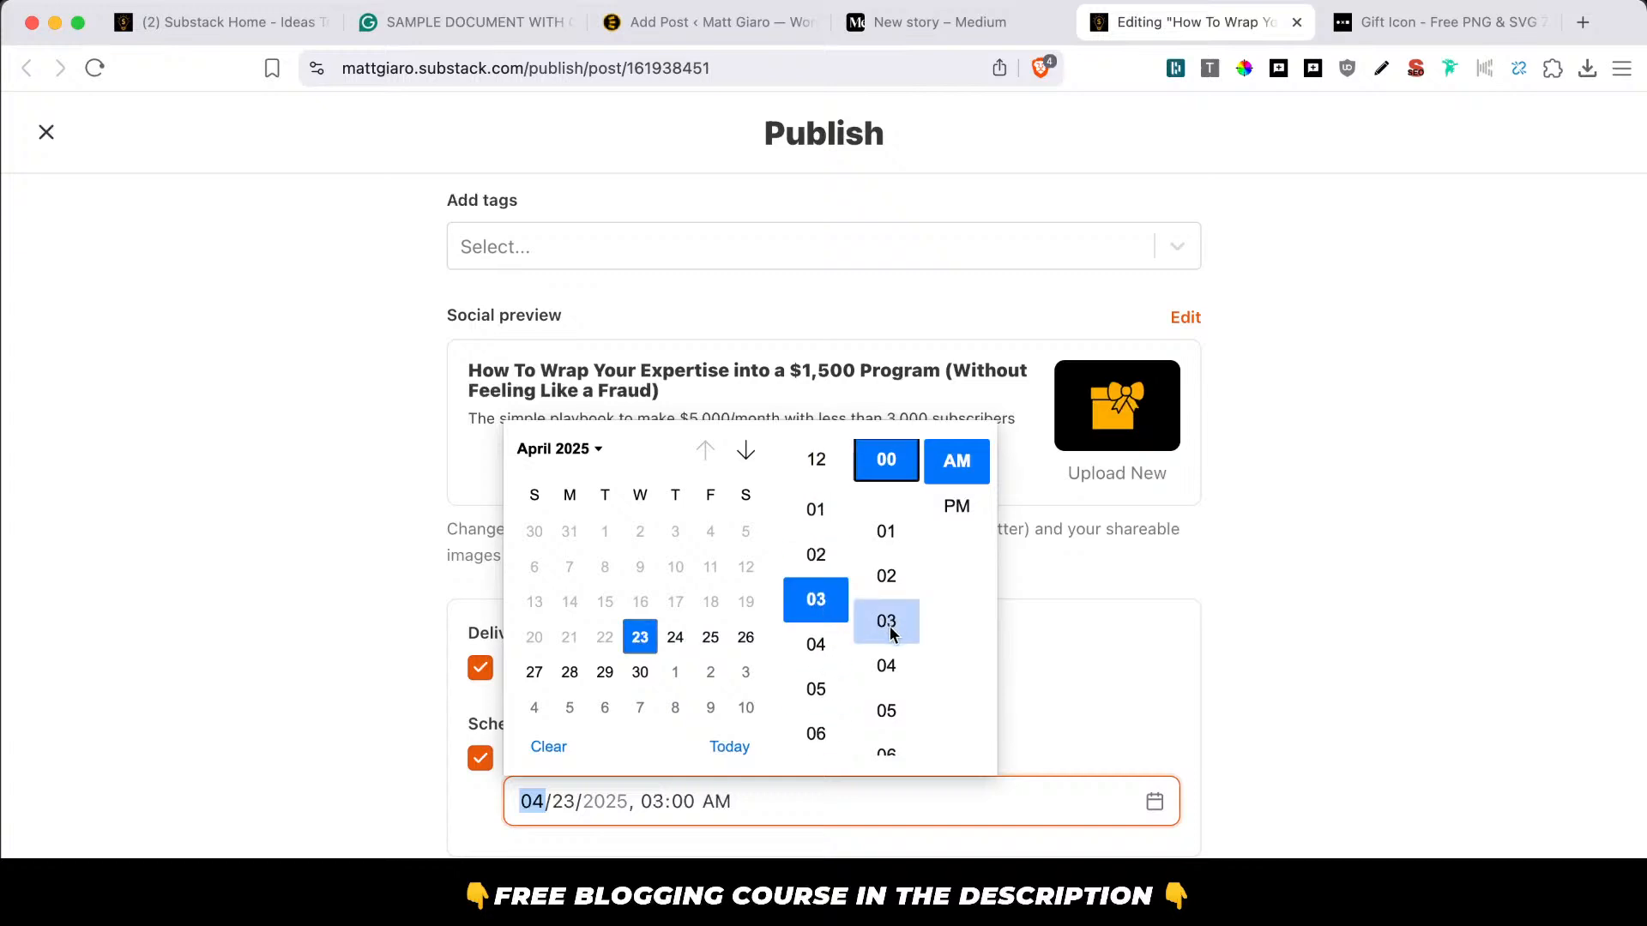
left_click(888, 623)
left_click(953, 515)
left_click(1072, 677)
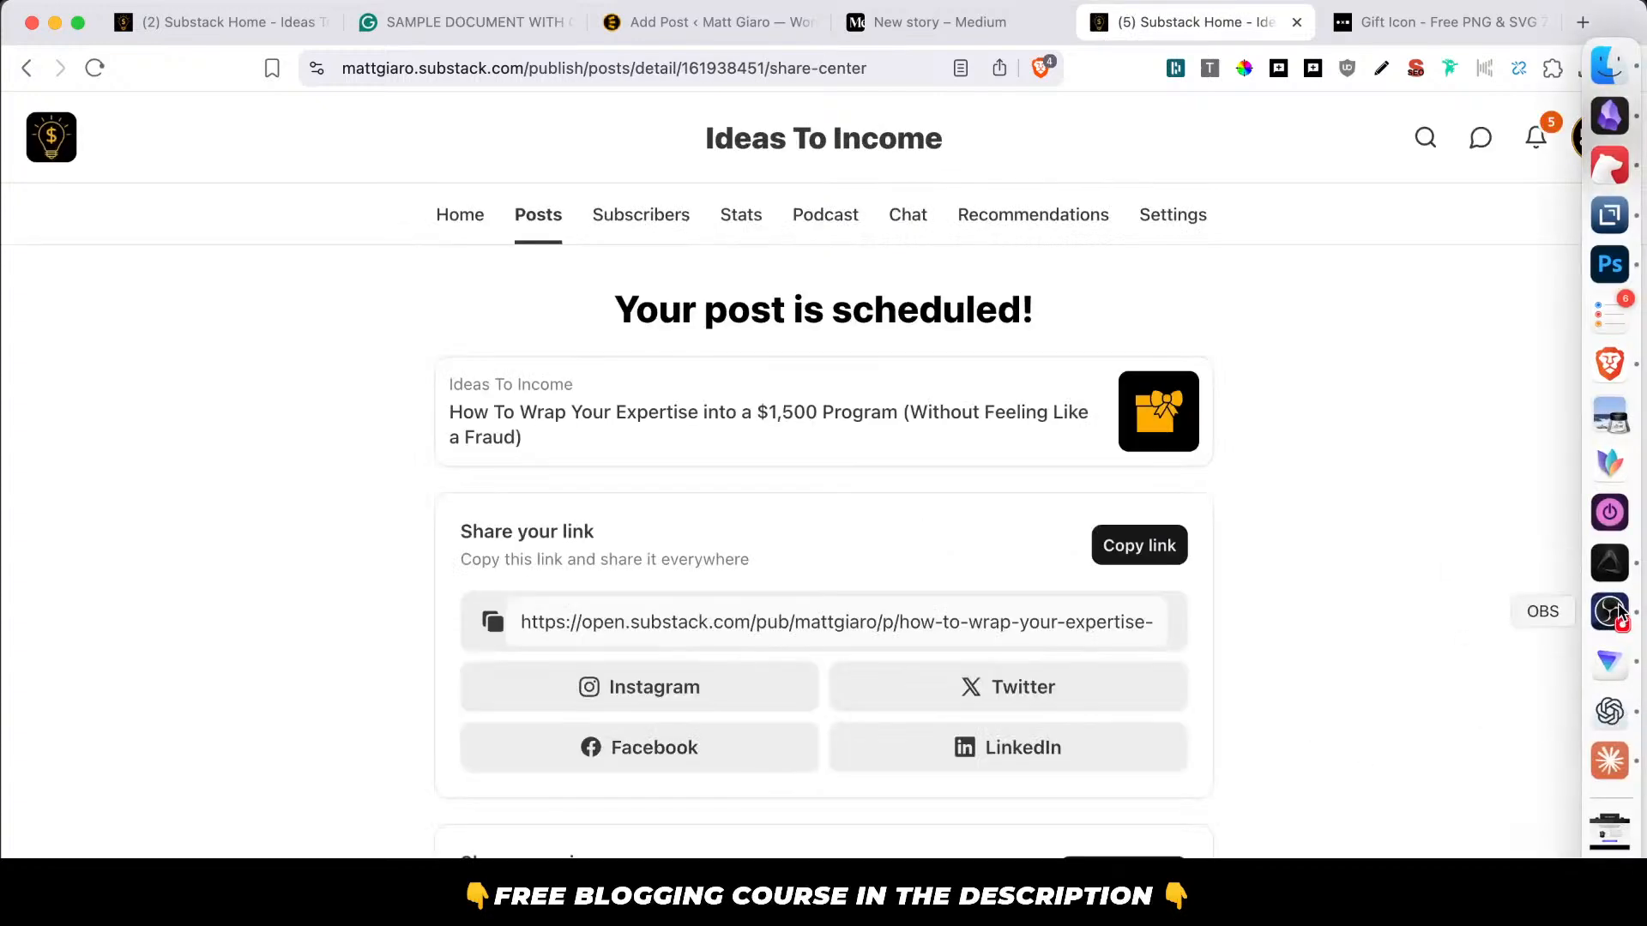
left_click(1617, 612)
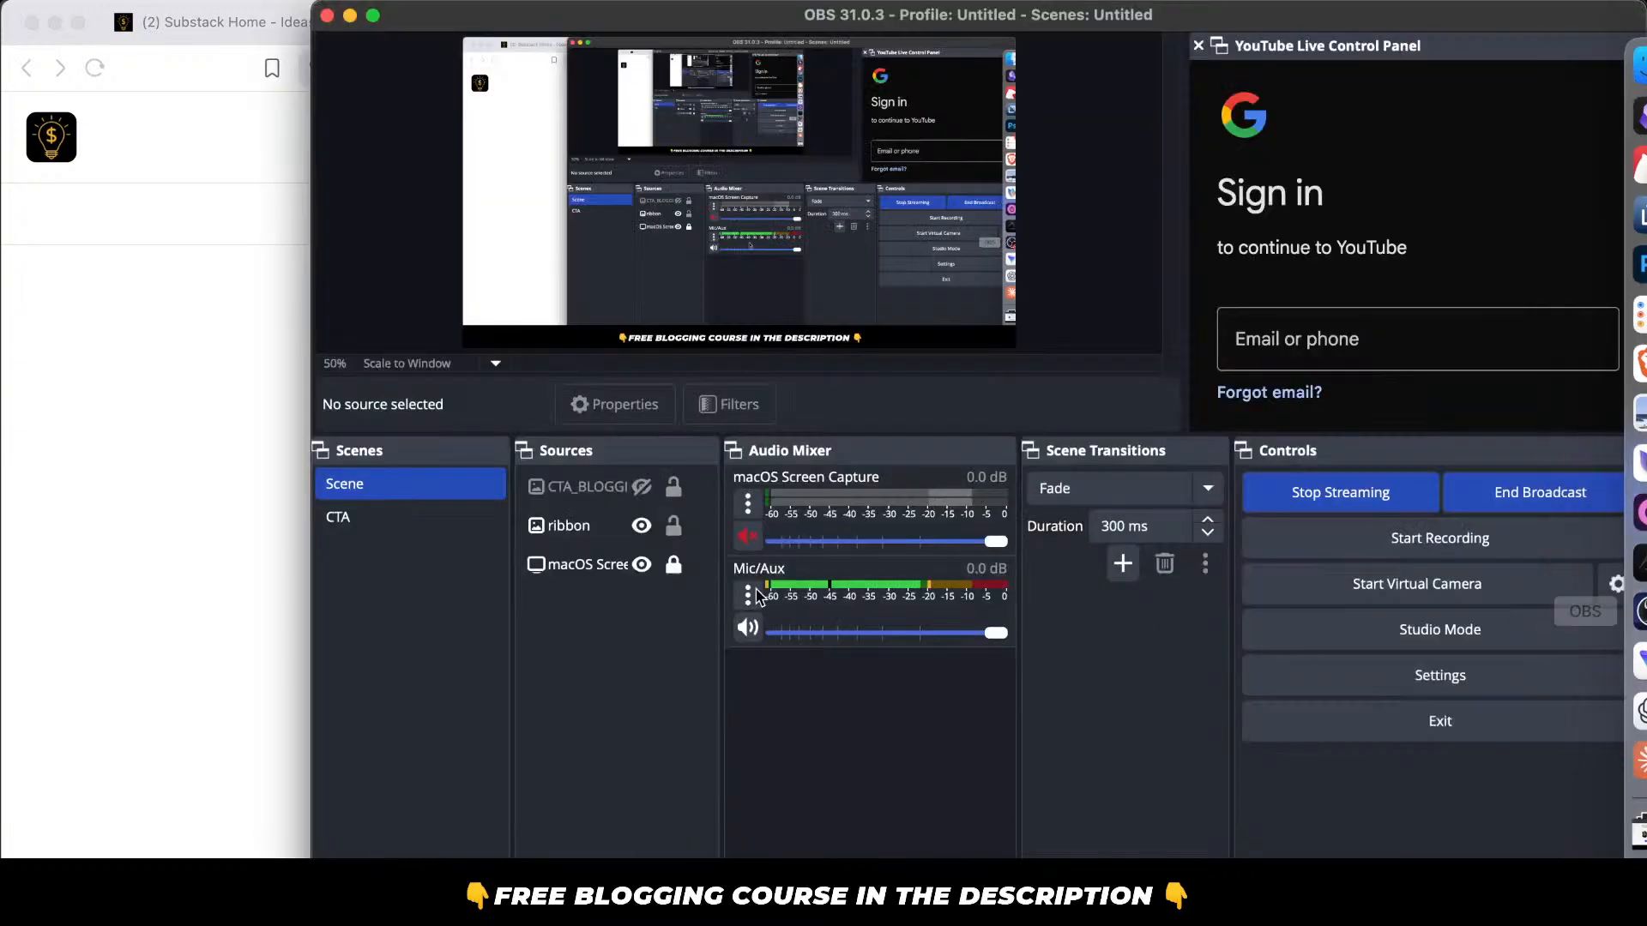
left_click(575, 489)
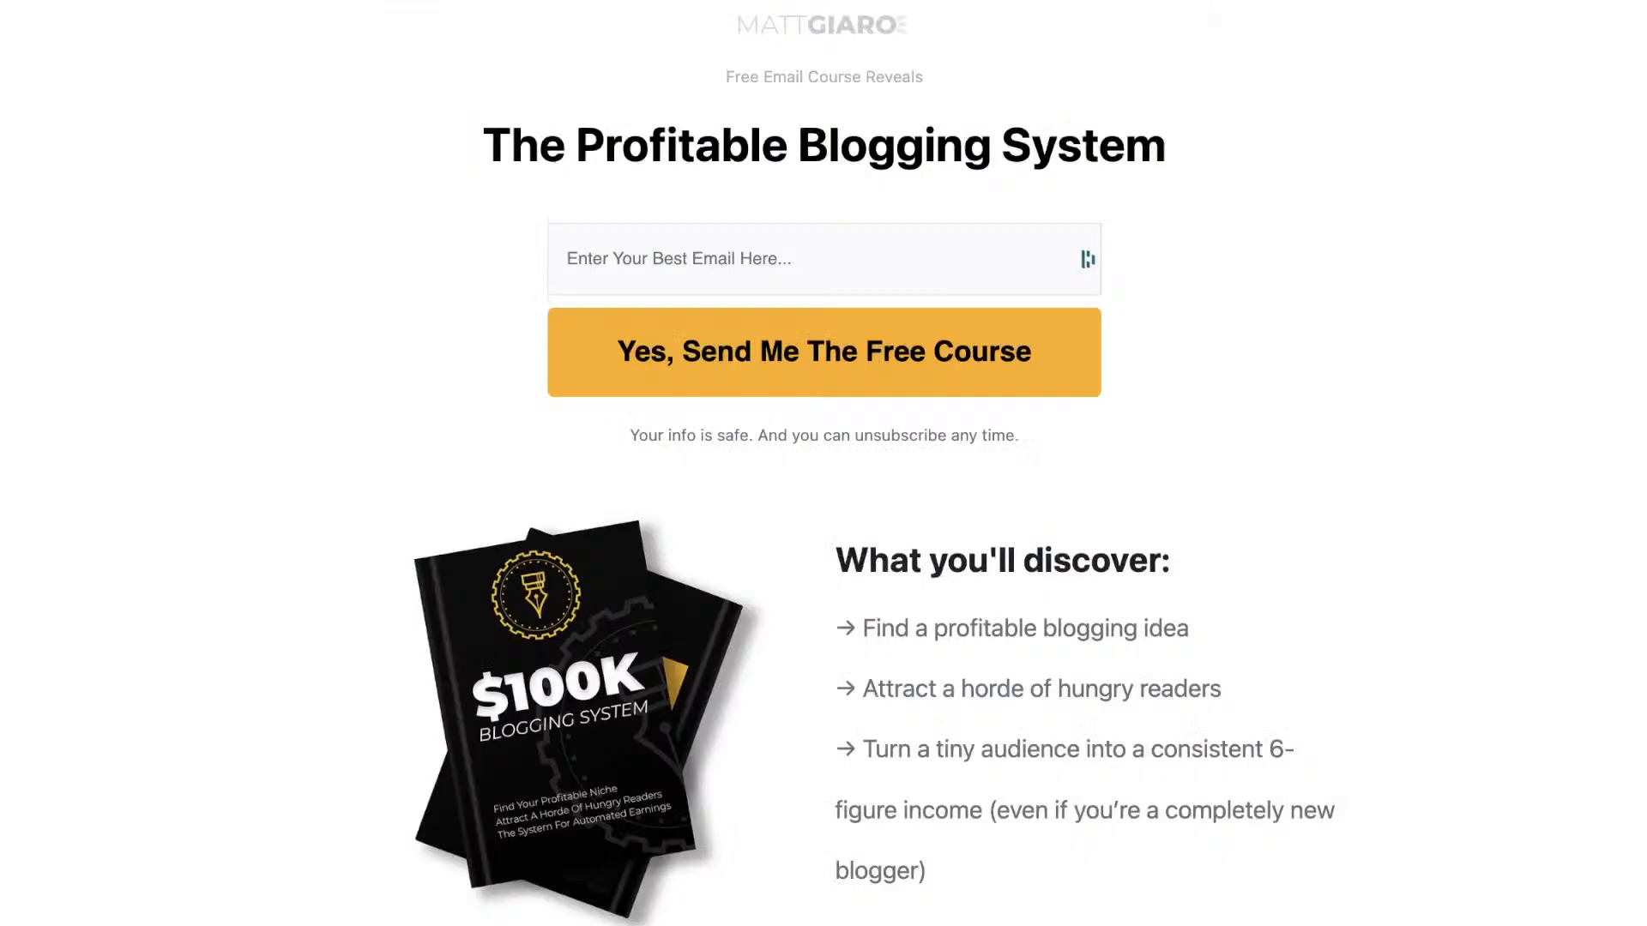